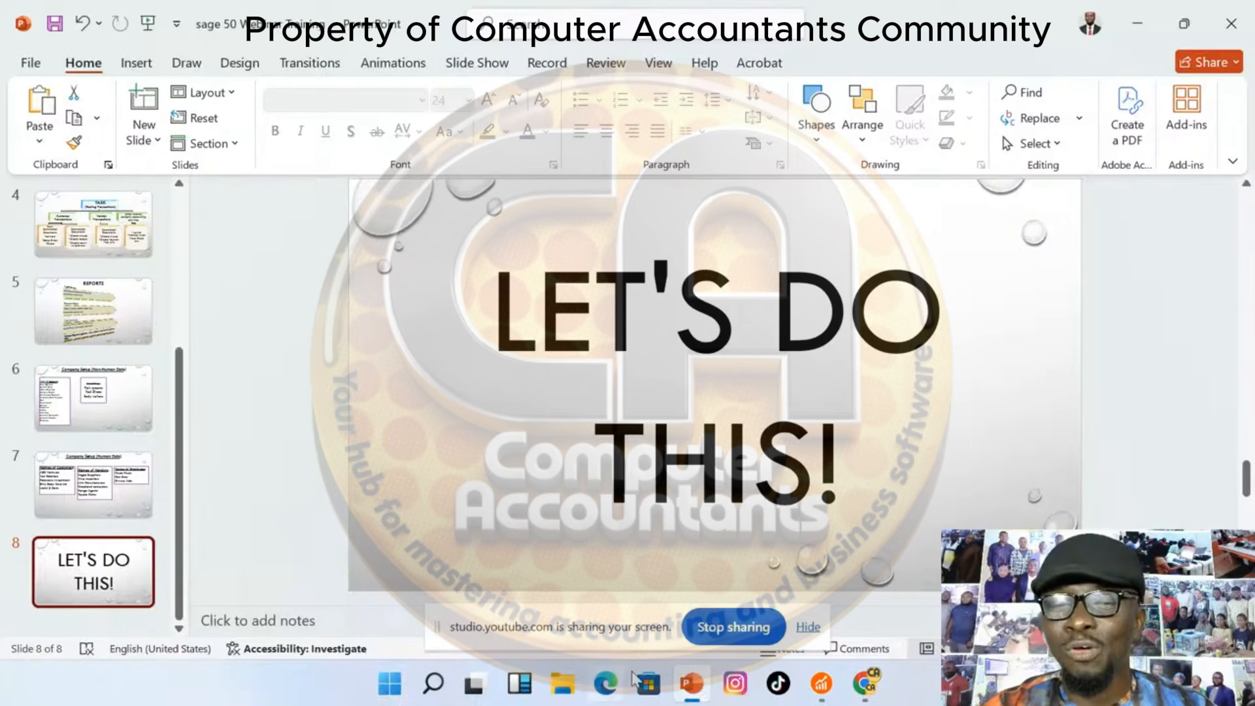
Switch from PowerPoint to the Sage 50 company's My Dashboard via the taskbar
left_click(820, 685)
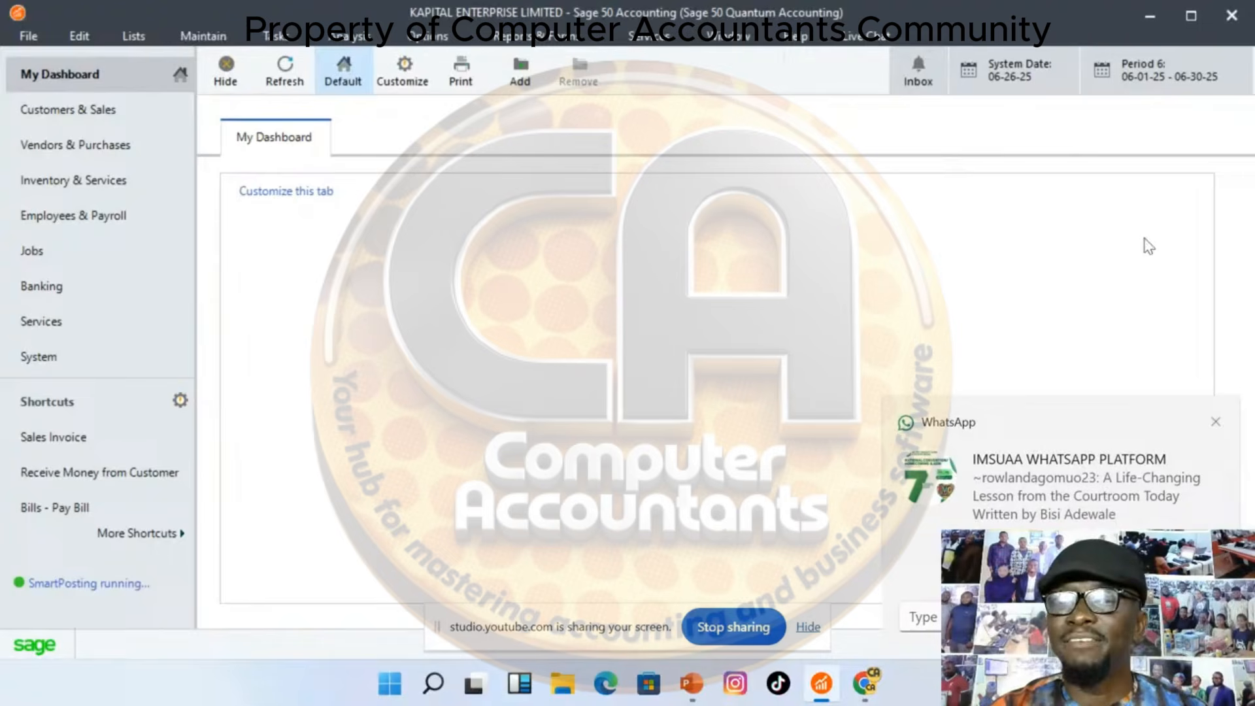
left_click(1215, 422)
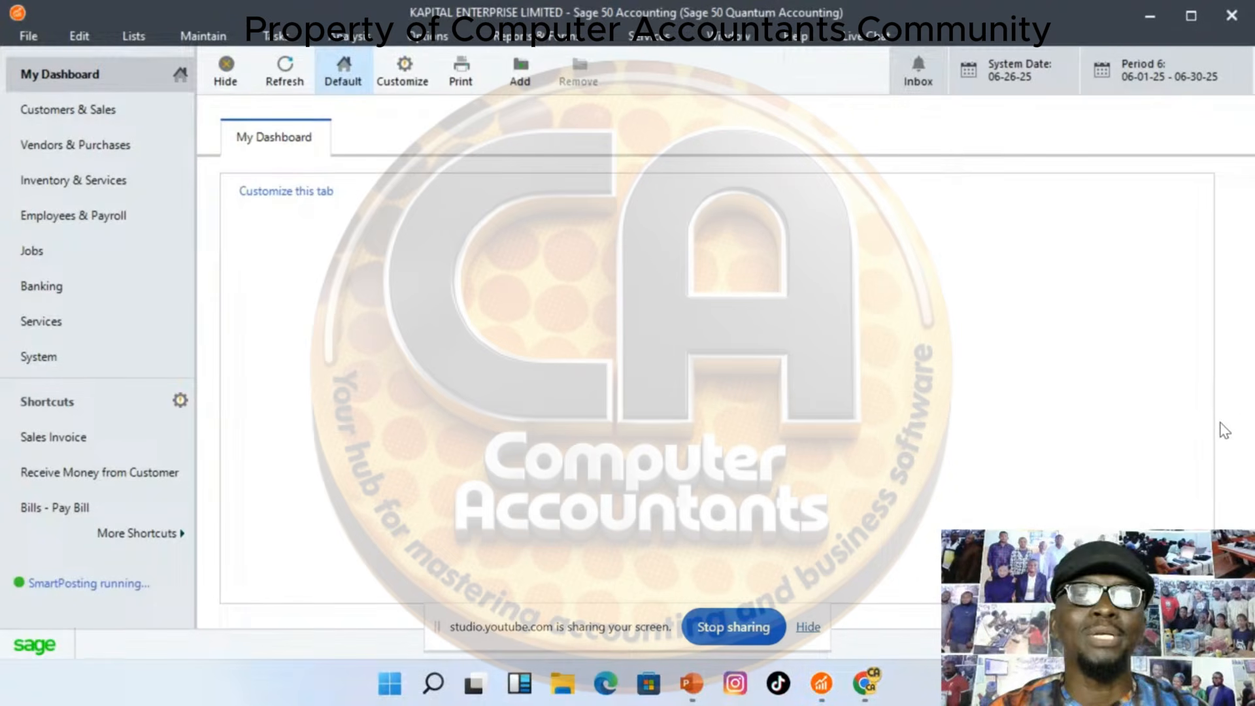
left_click(29, 41)
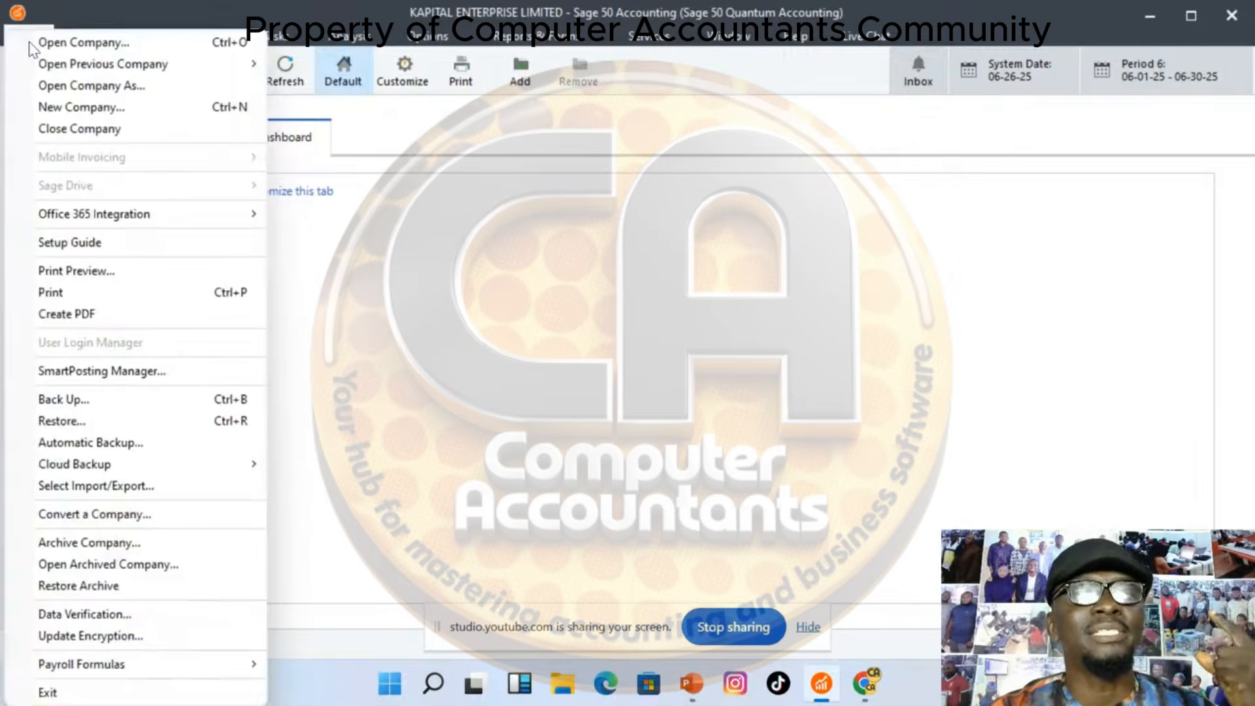
left_click(362, 140)
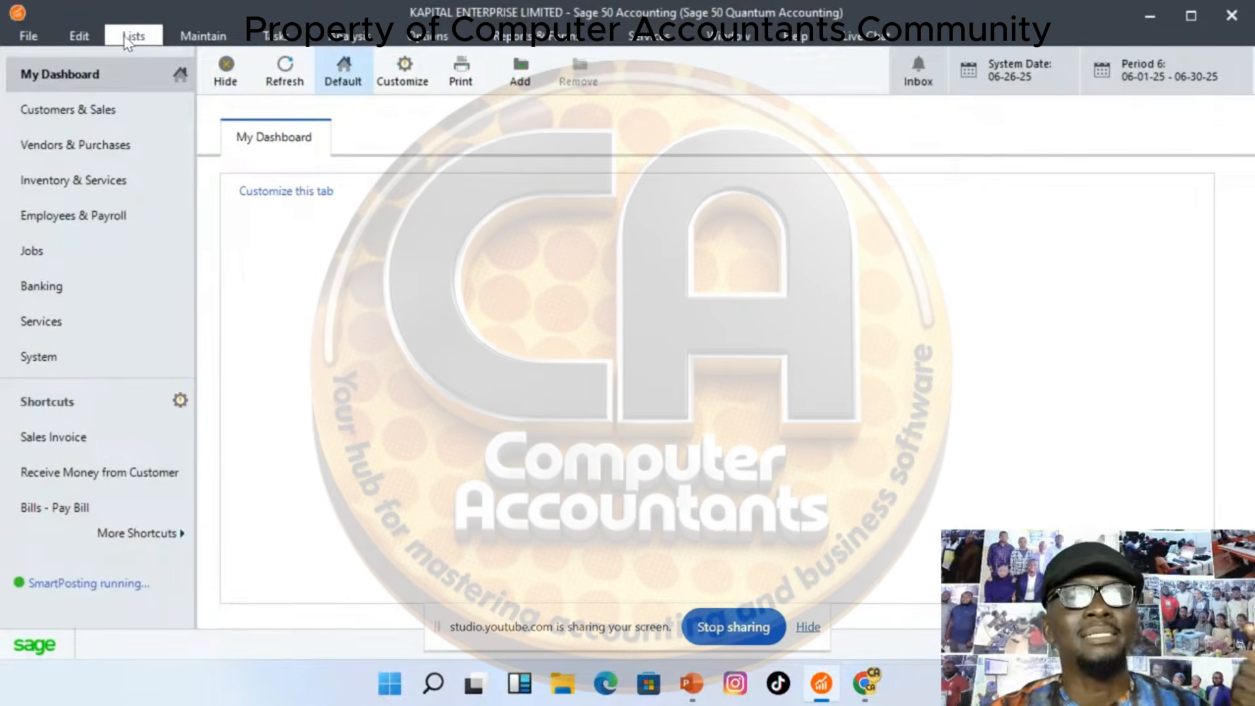
left_click(214, 44)
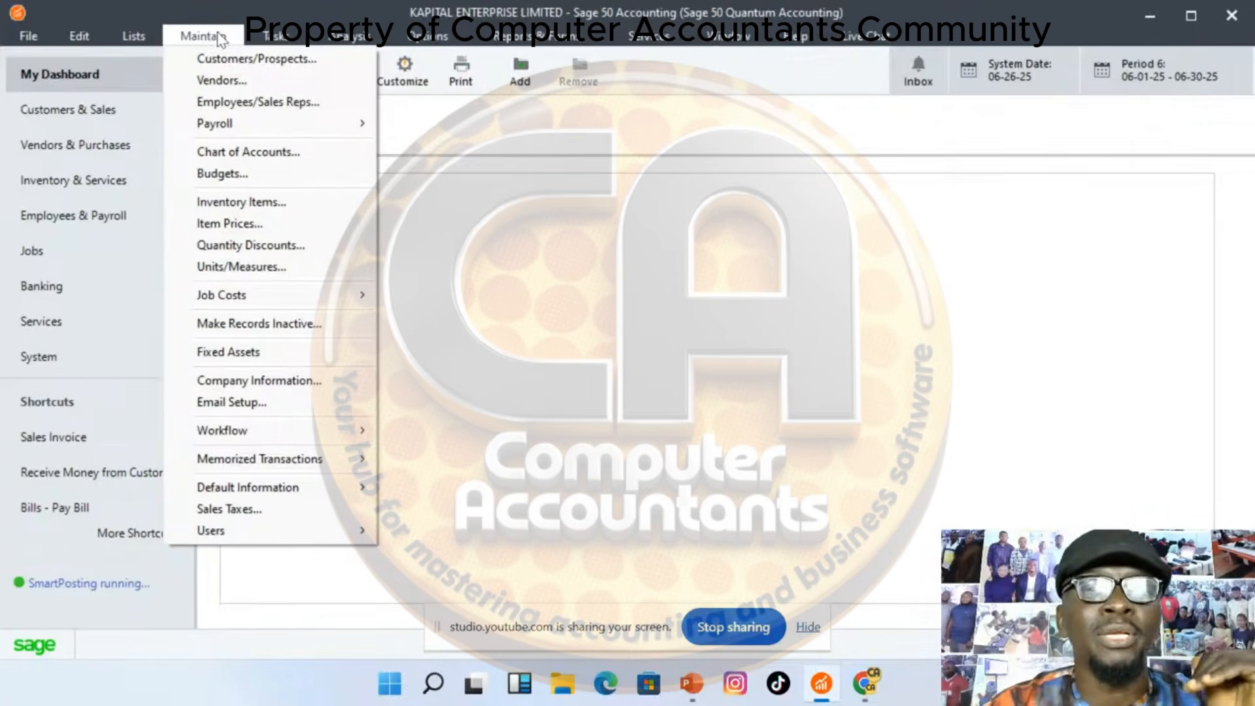
left_click(209, 38)
left_click(33, 35)
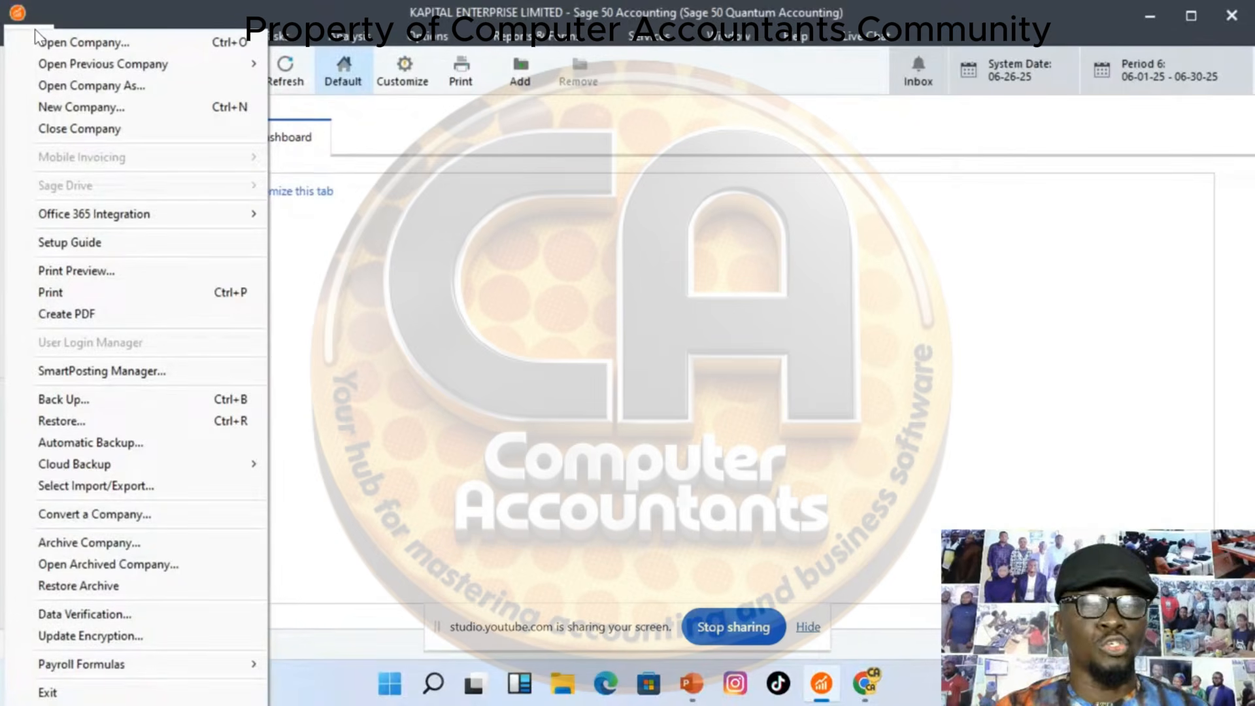
left_click(204, 36)
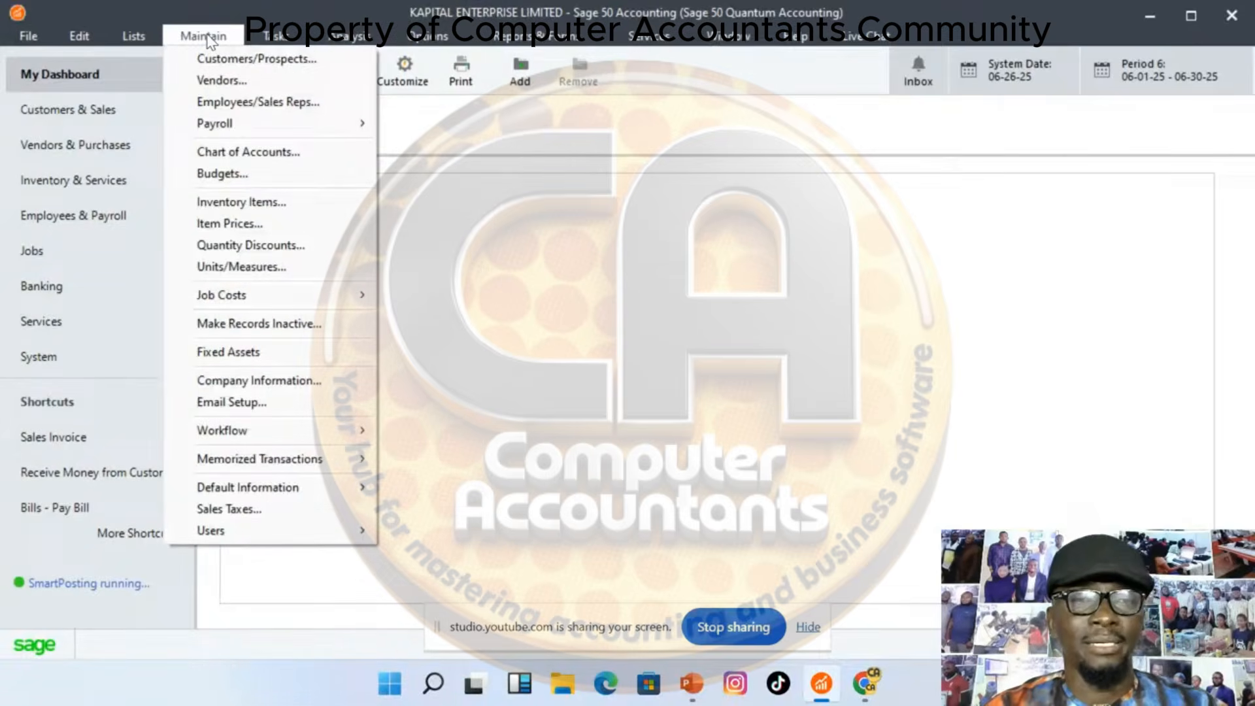
mouse_move(269, 34)
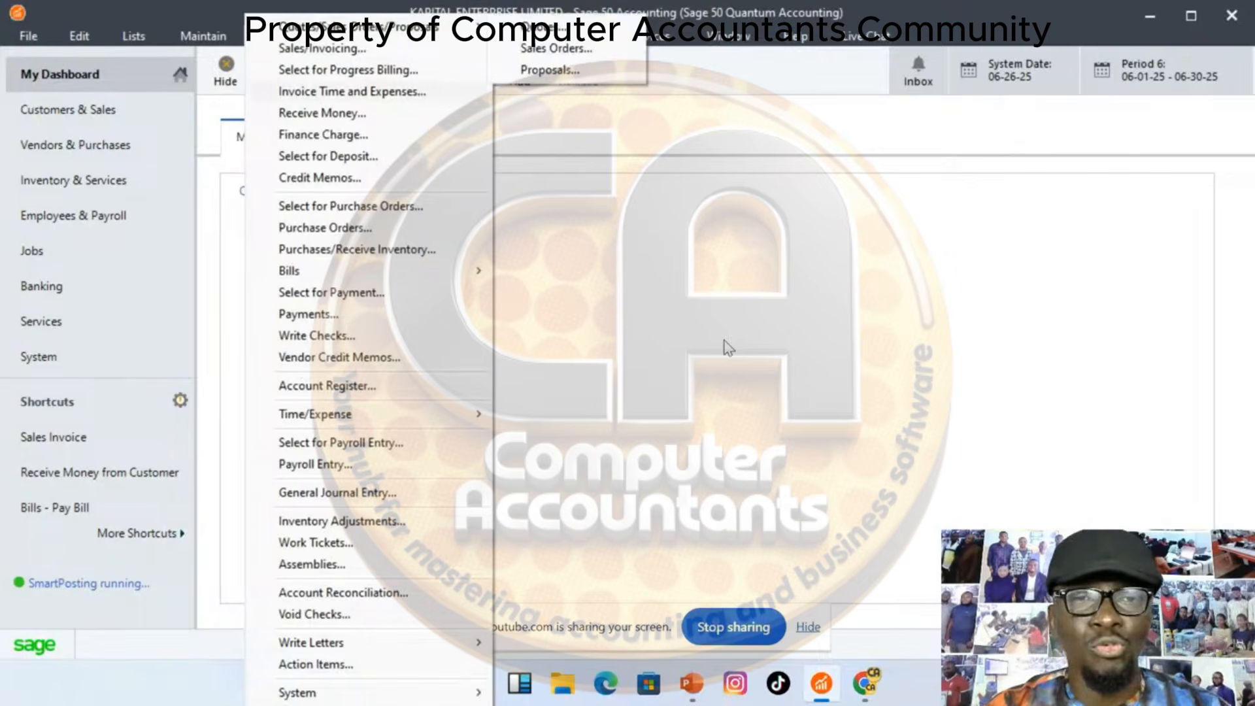
mouse_move(200, 38)
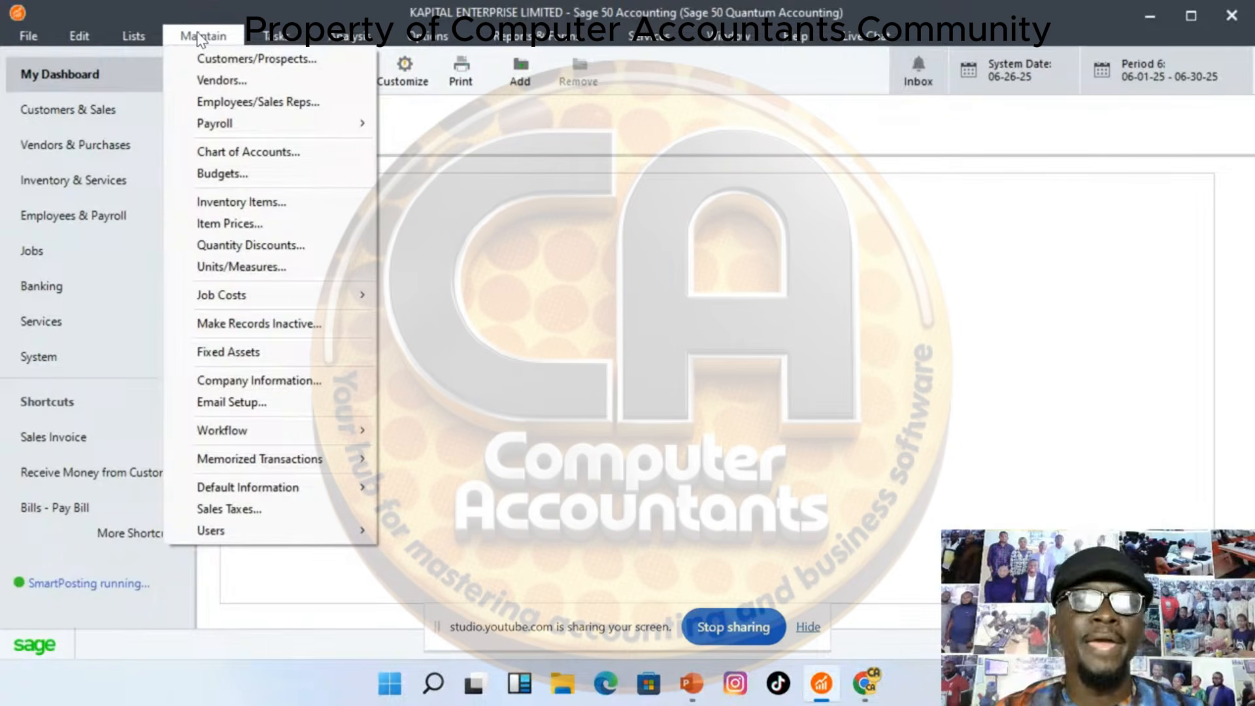
left_click(543, 295)
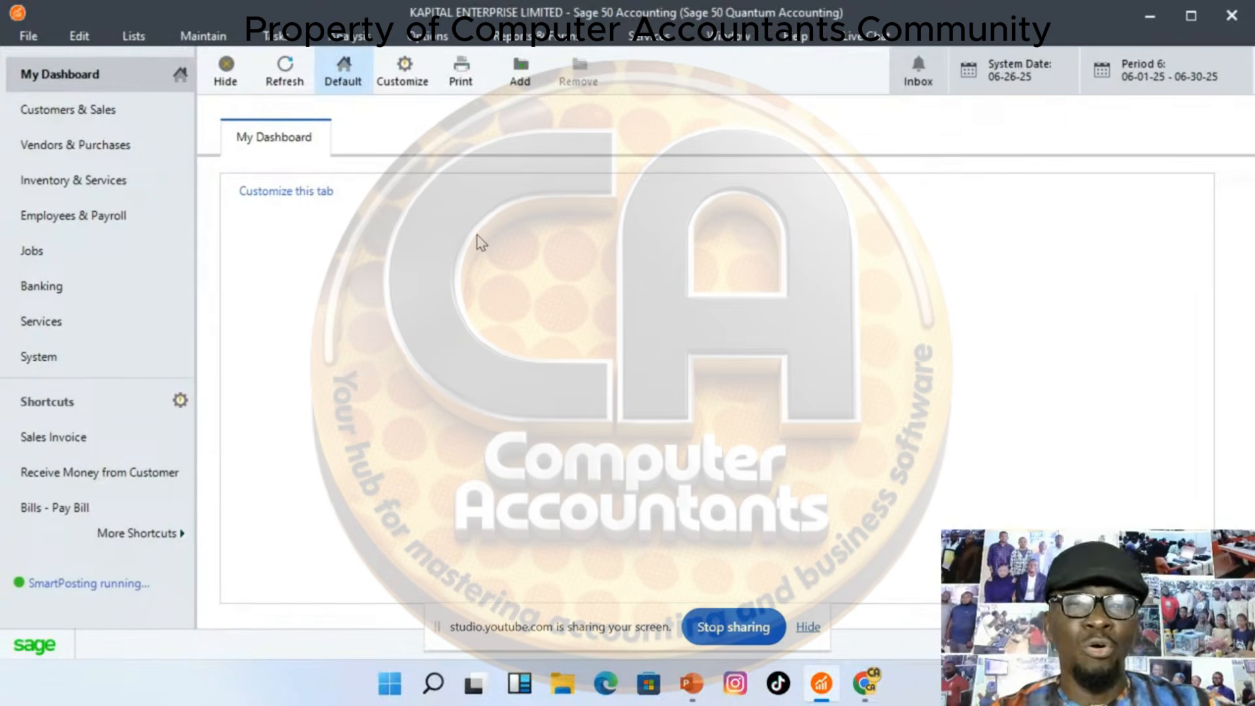
Customize the dashboard tab, adding Account Balances, Aged Payables and Aged Receivables sections
left_click(304, 196)
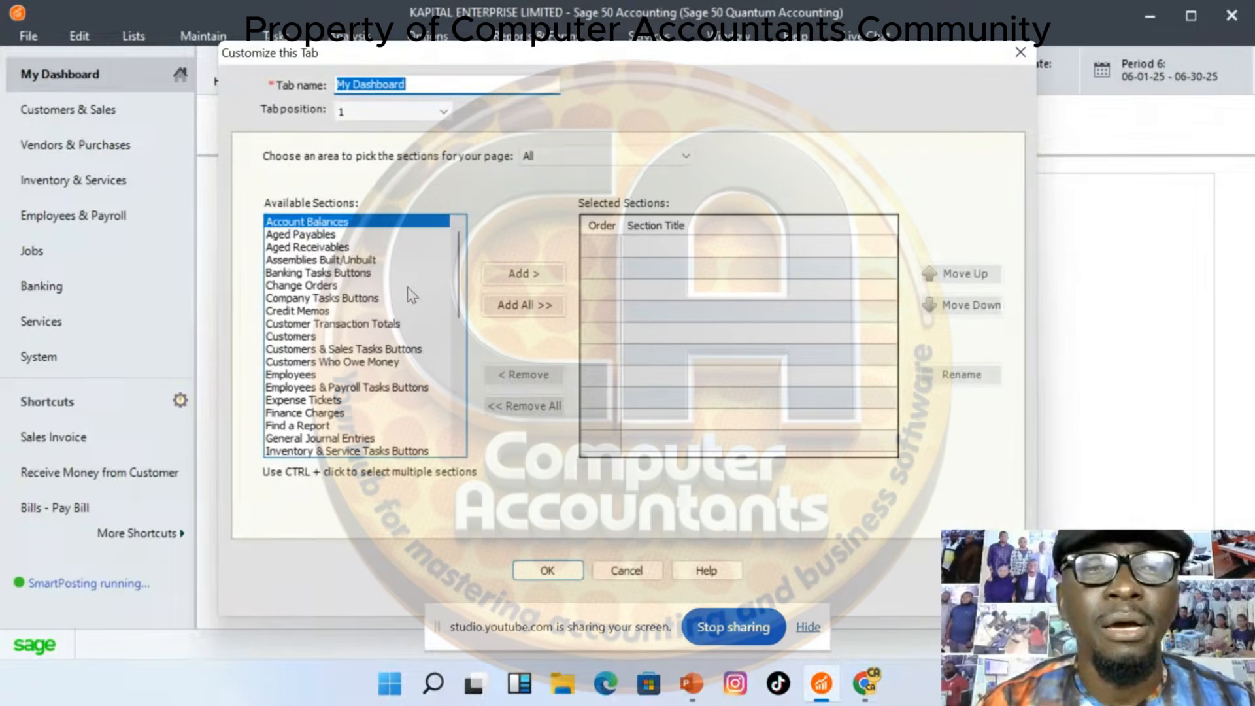
left_click(348, 224)
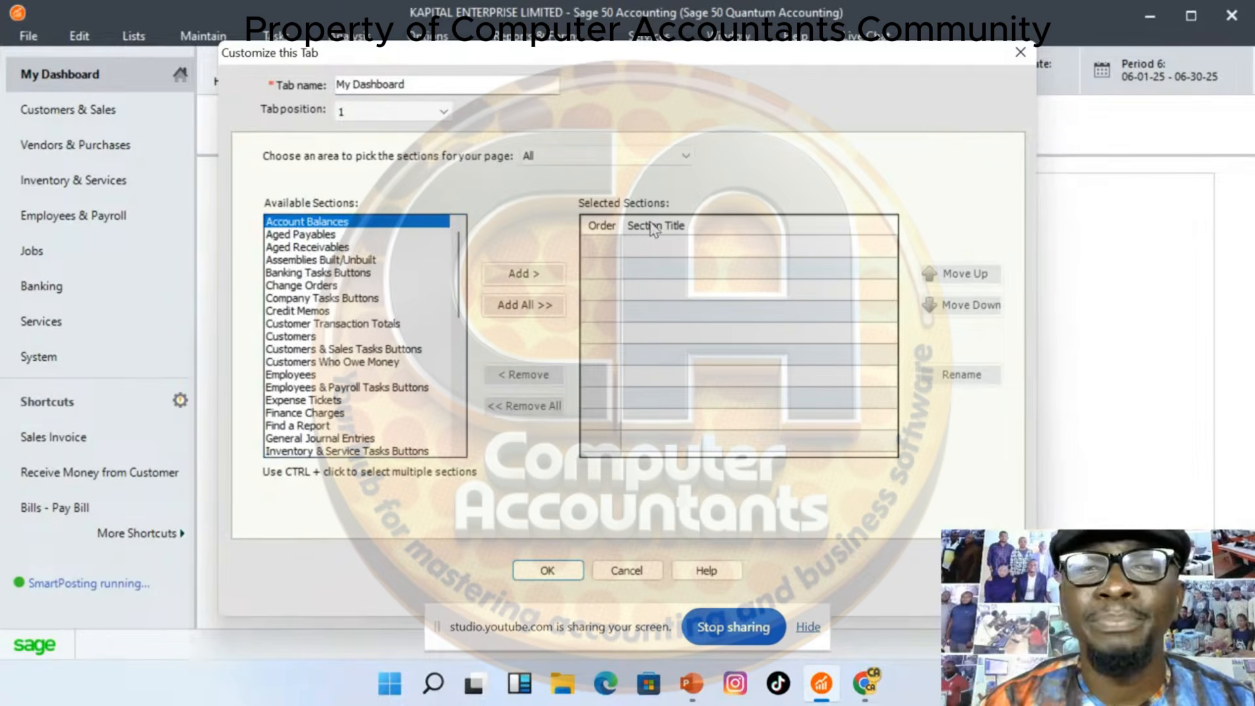
left_click(524, 274)
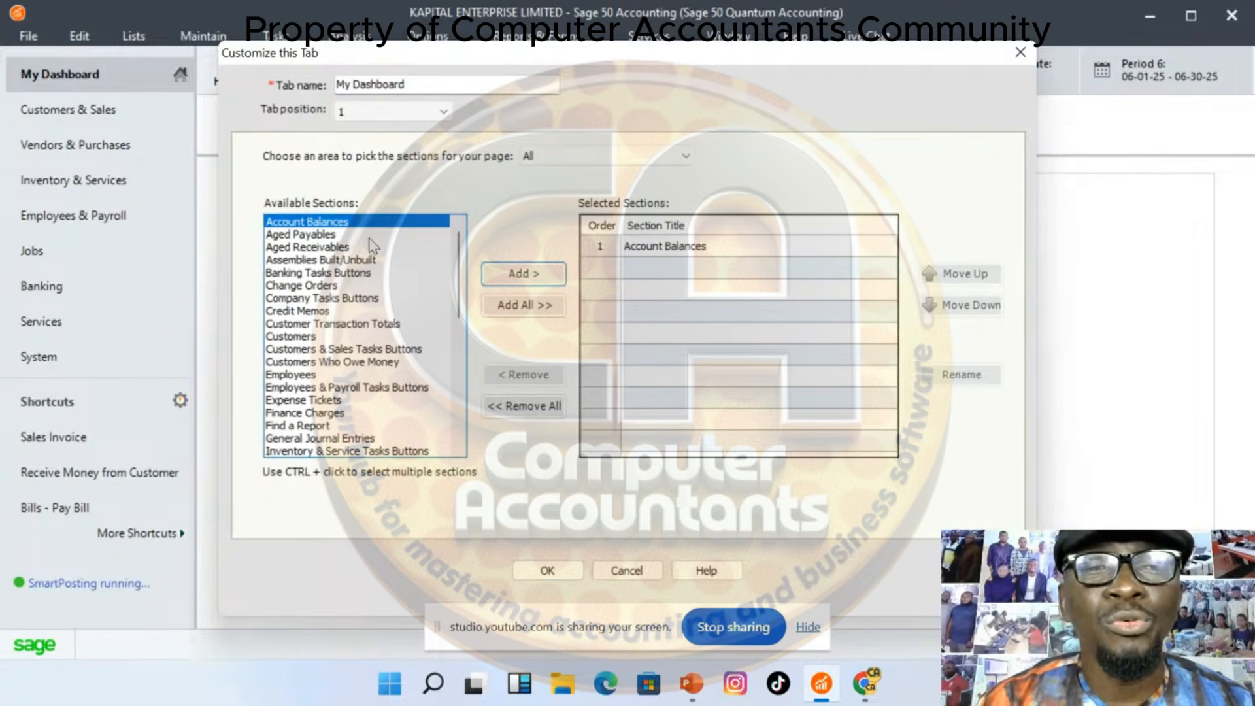
left_click(324, 234)
left_click(515, 276)
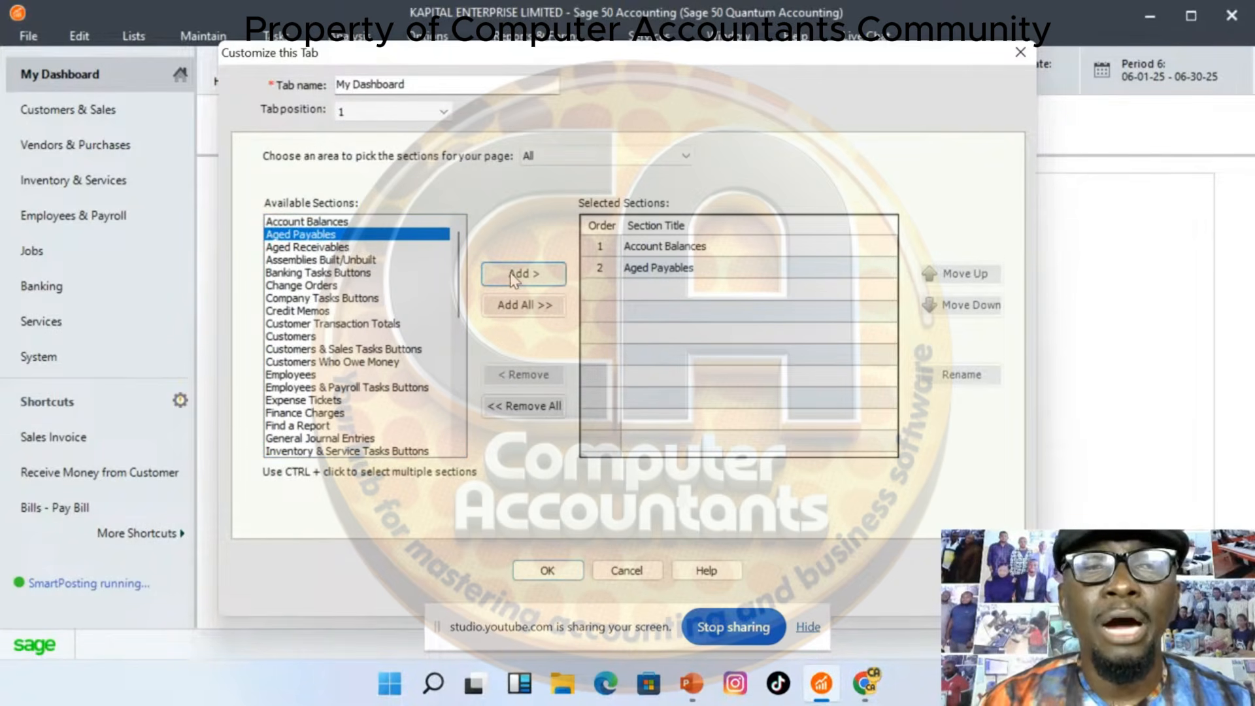
left_click(431, 249)
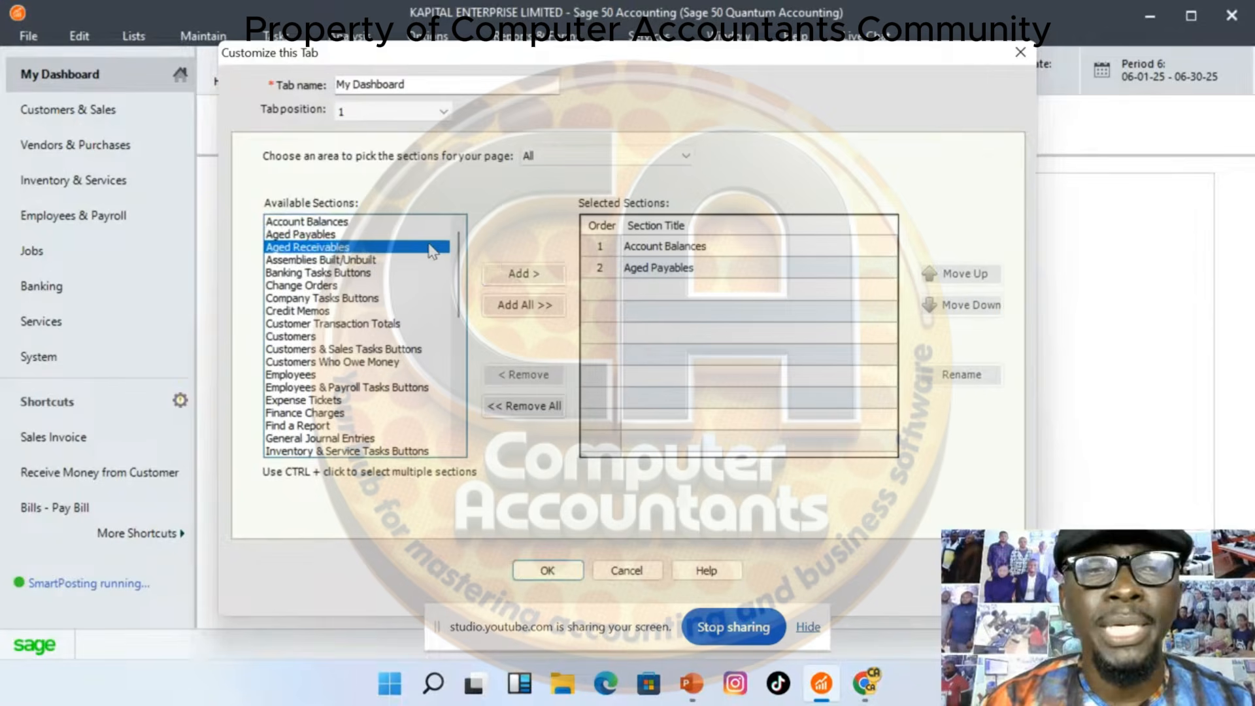
left_click(541, 278)
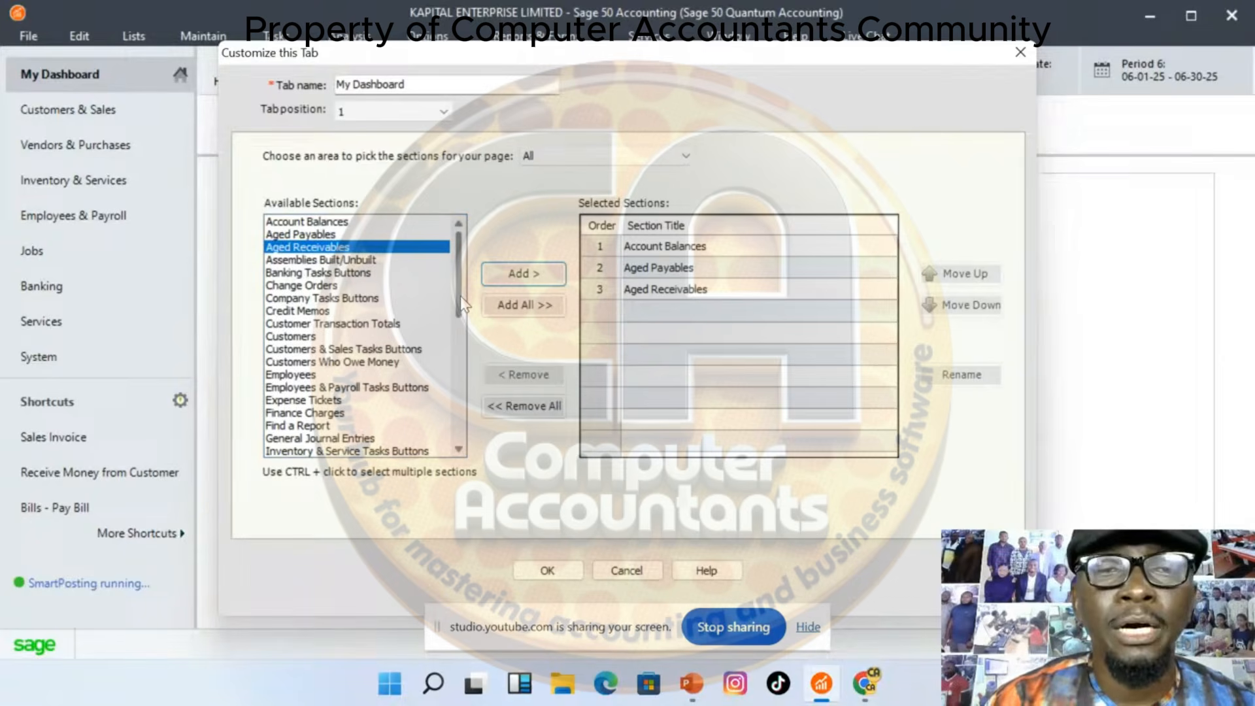
Add Top Vendors, Top Customers and Revenue: Year to Date sections, then confirm the layout
left_click_drag(460, 296, 471, 406)
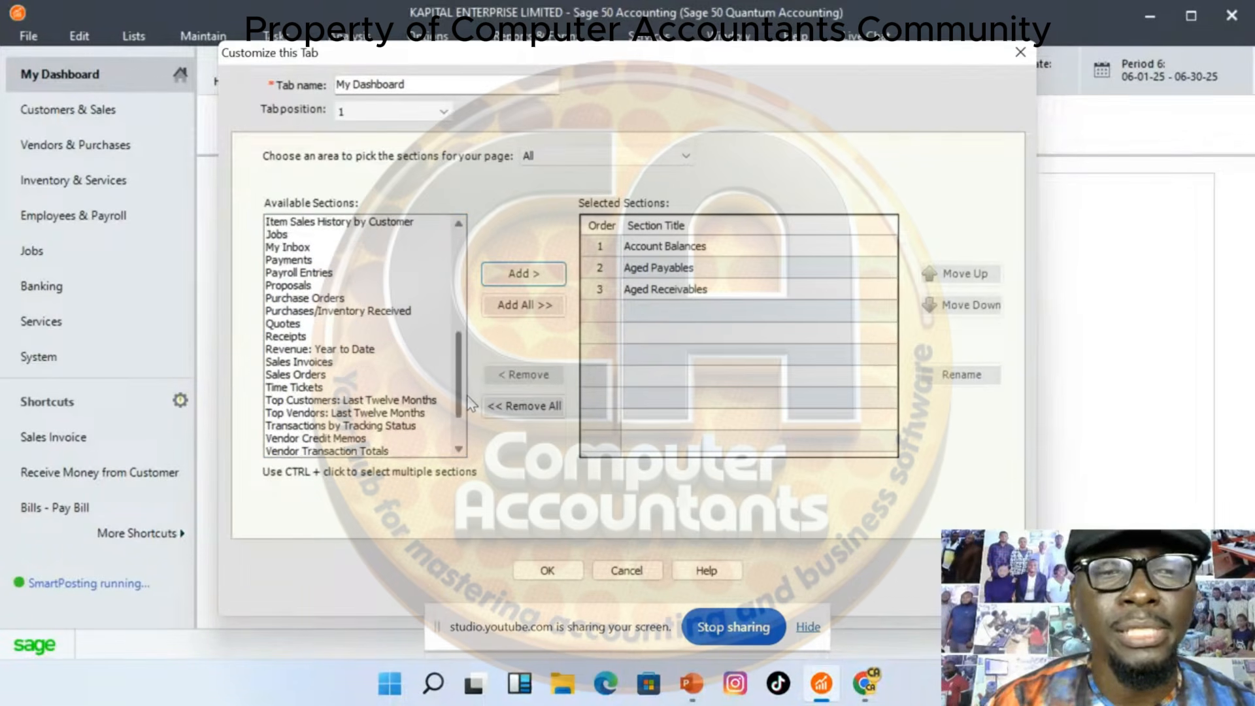
left_click(340, 351)
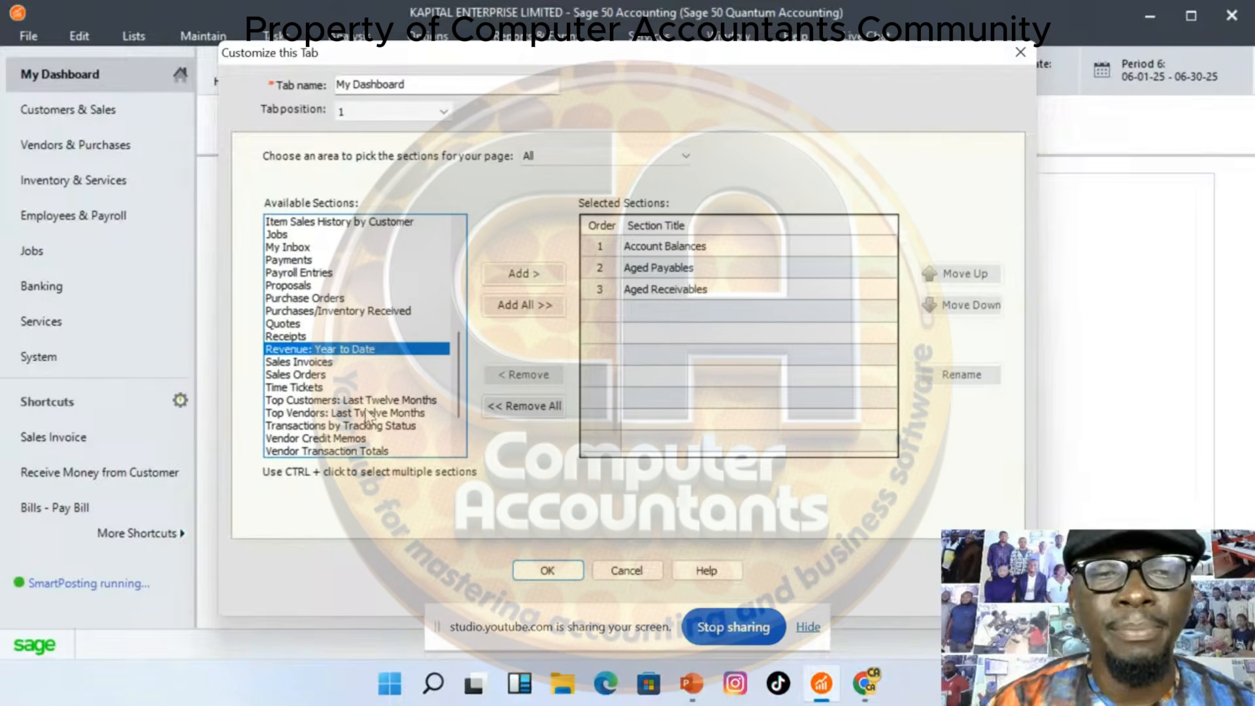
left_click(327, 403)
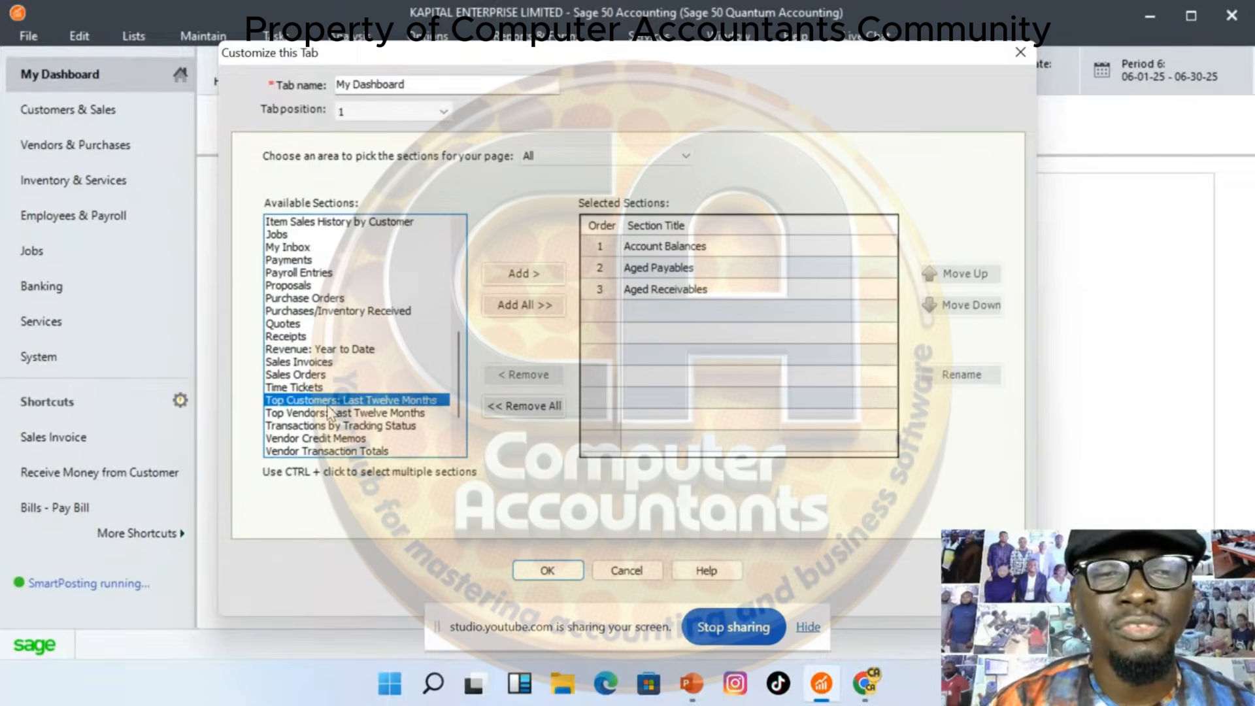
left_click(349, 415)
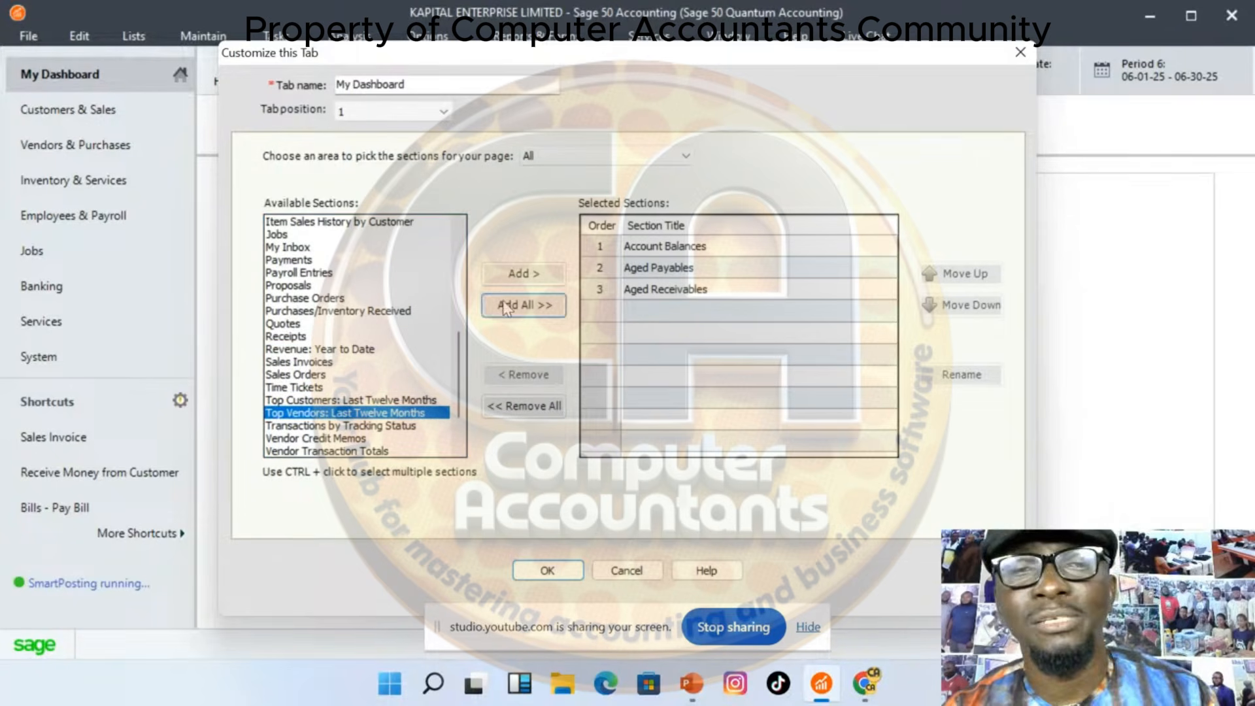
left_click(536, 274)
left_click(384, 399)
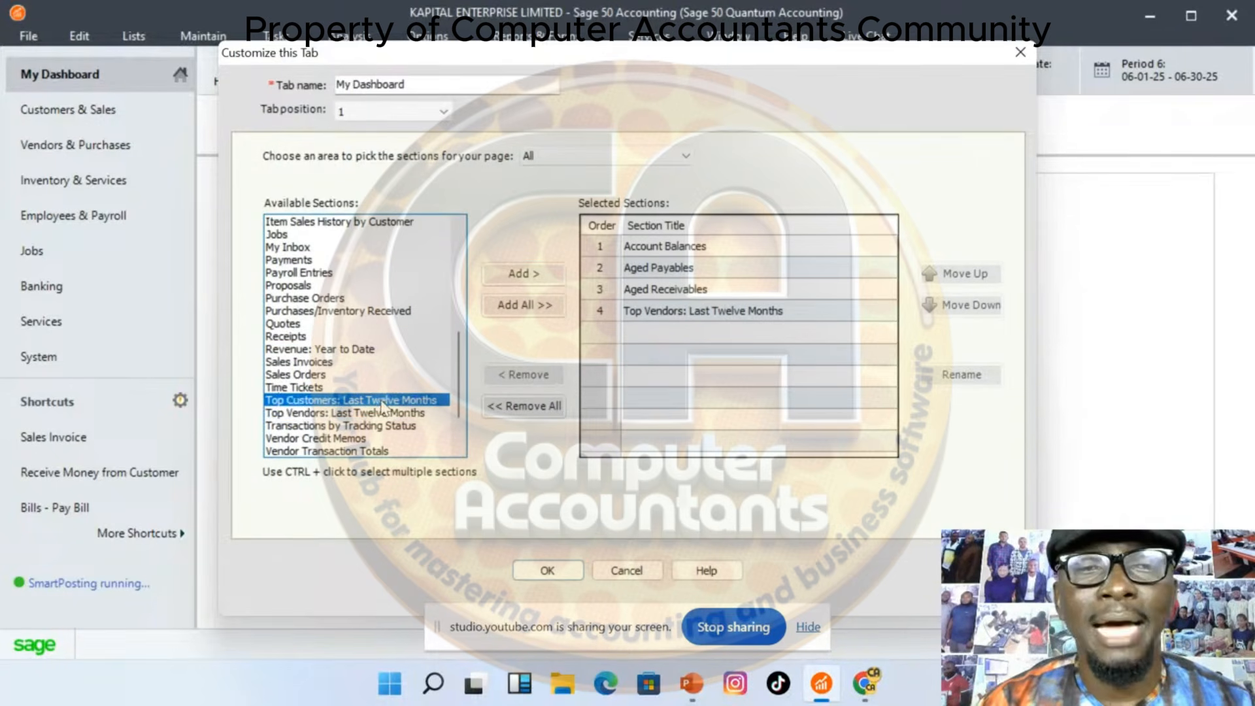
left_click(530, 276)
left_click(386, 349)
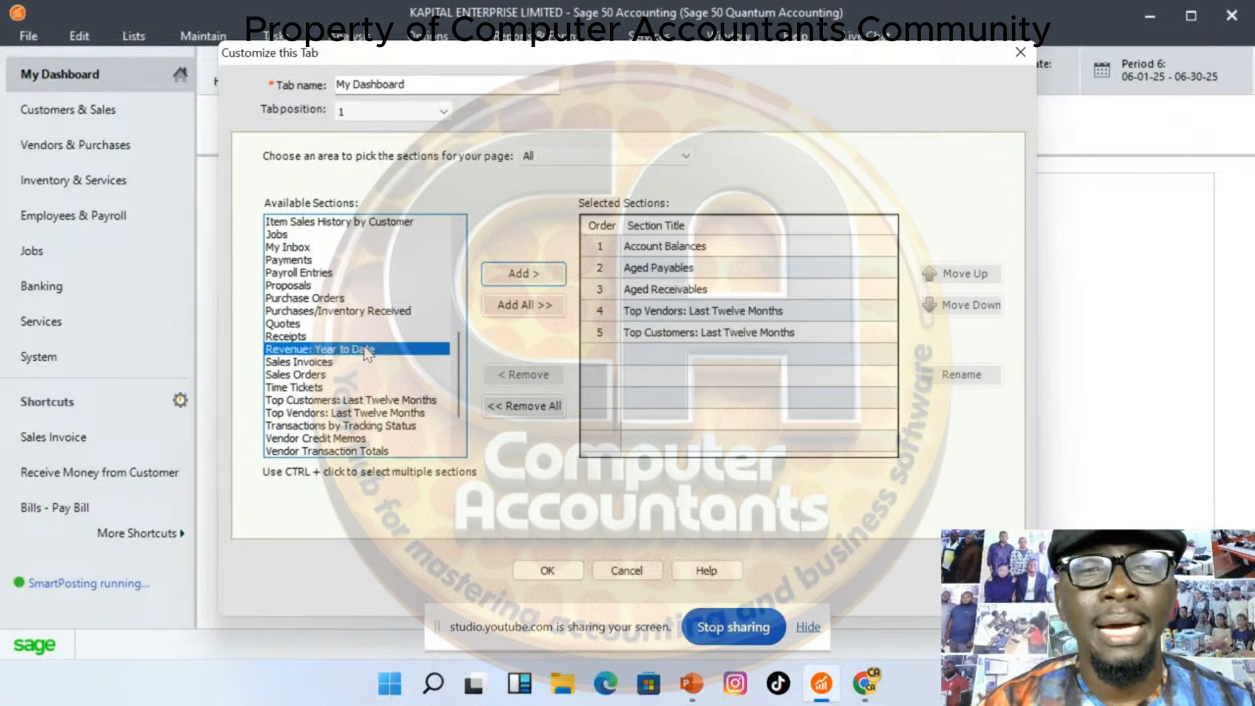
left_click(519, 281)
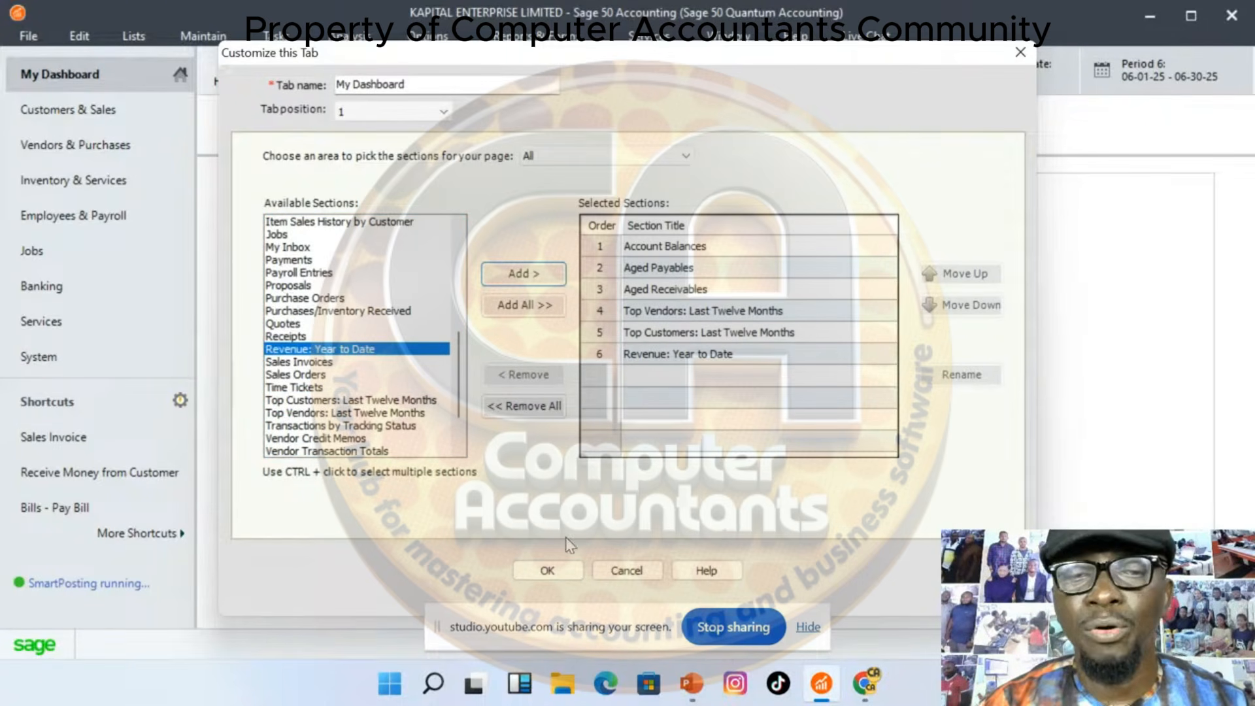
left_click(544, 568)
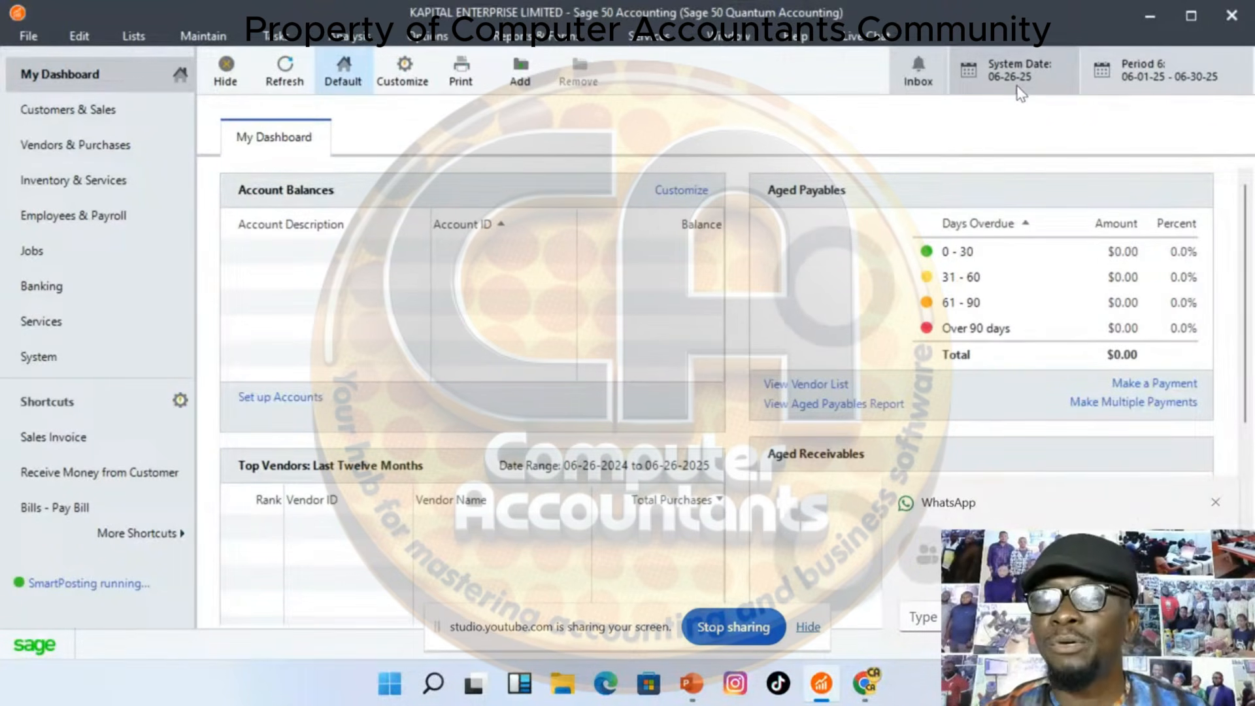
left_click(1217, 504)
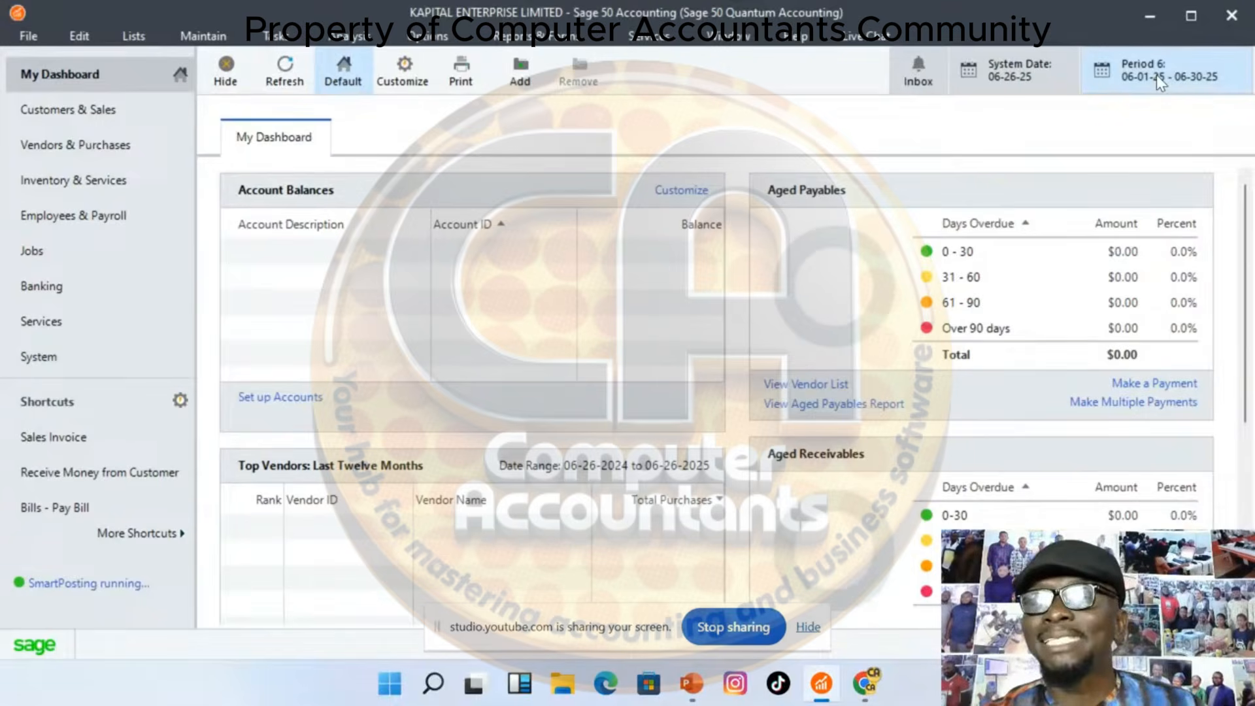
left_click(1155, 75)
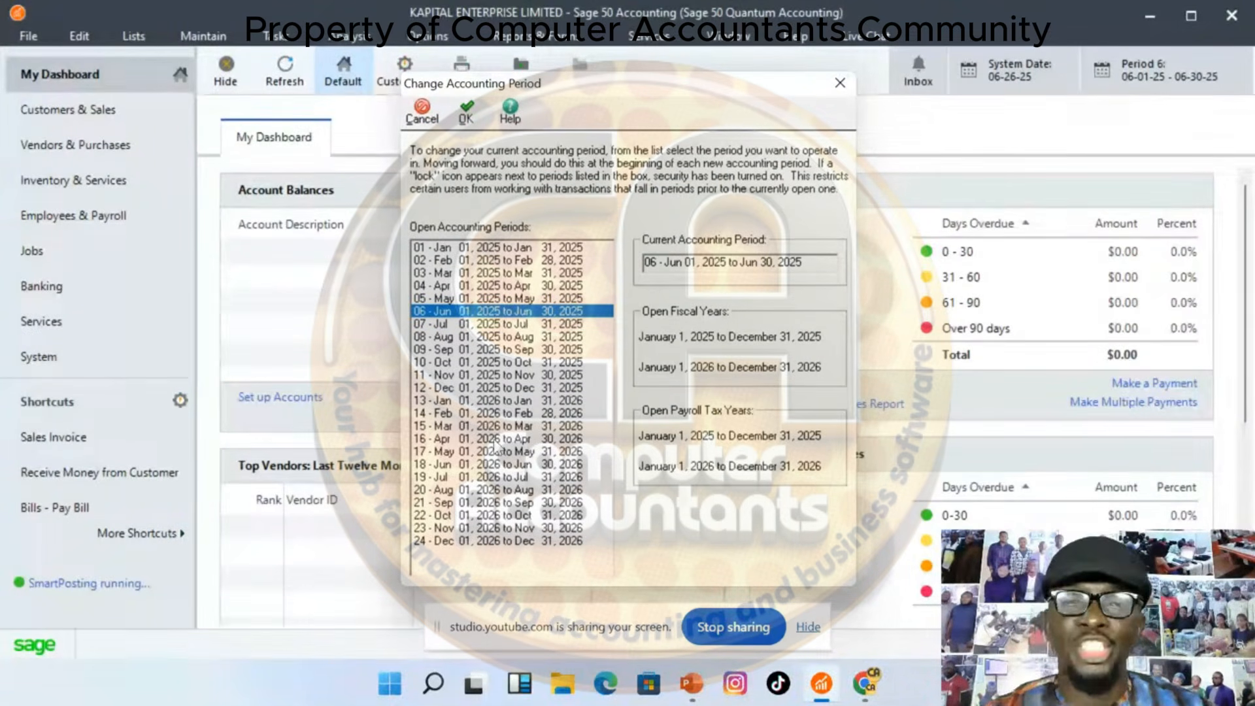
left_click(468, 116)
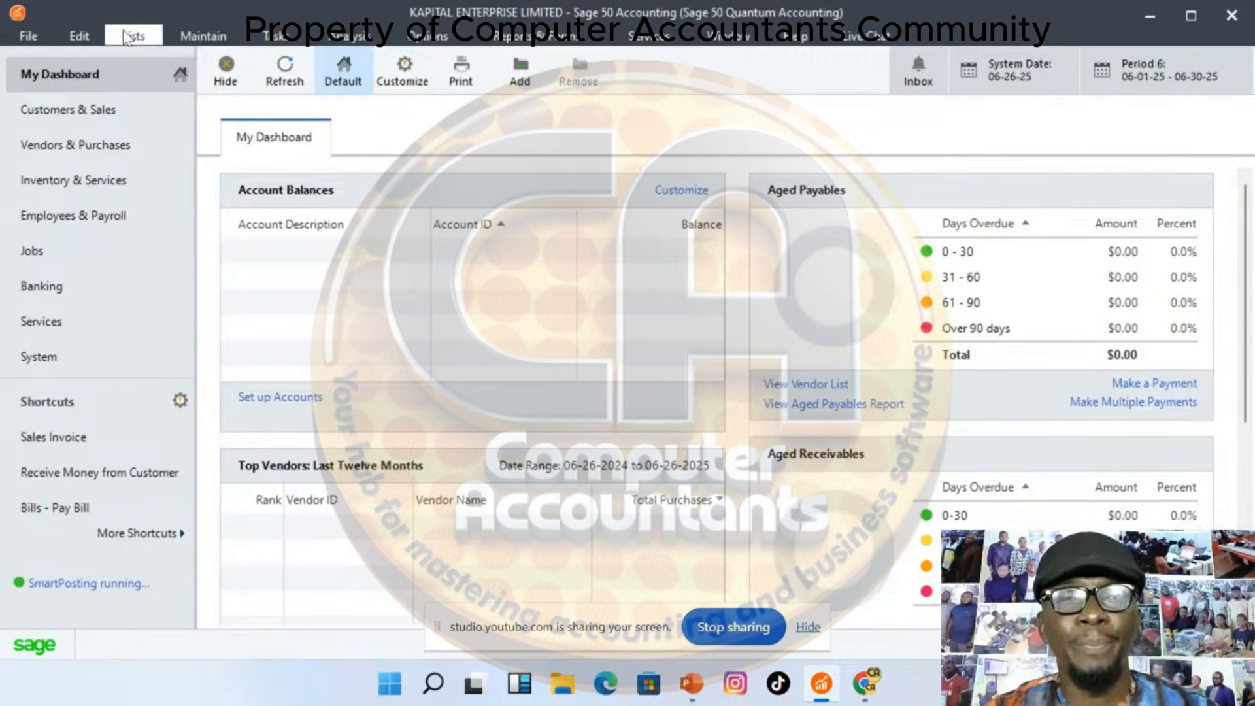
left_click(29, 37)
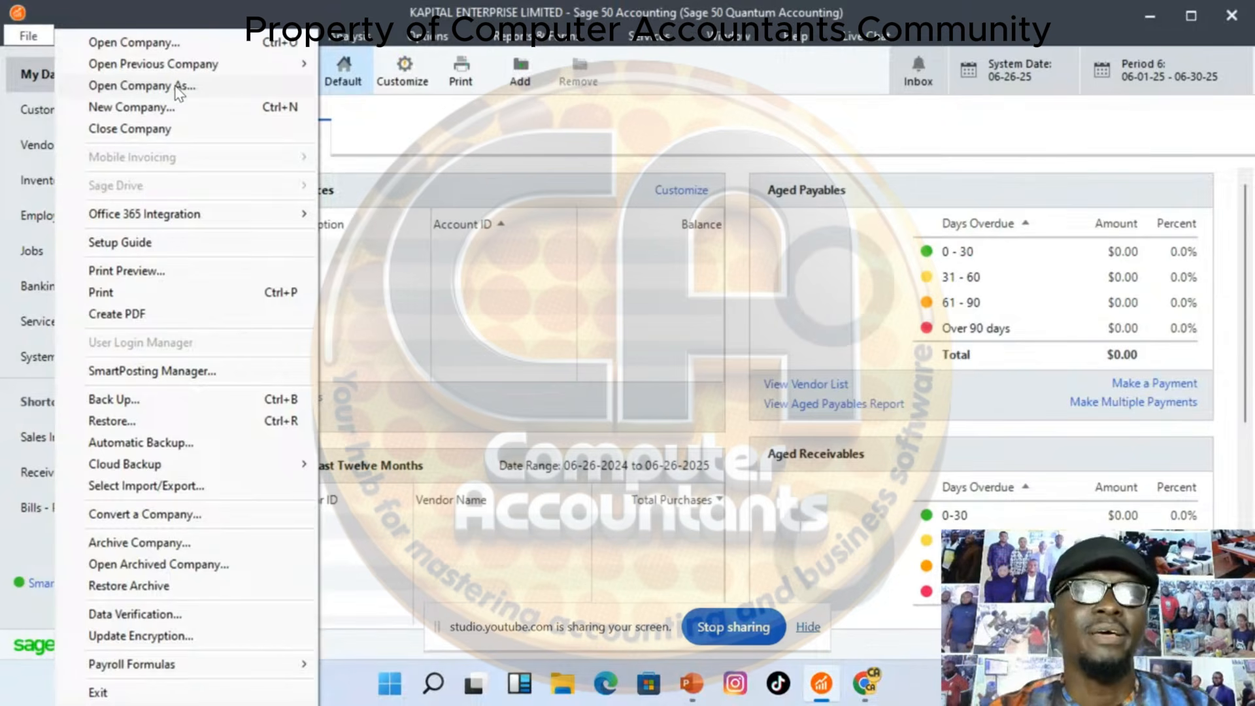
mouse_move(200, 66)
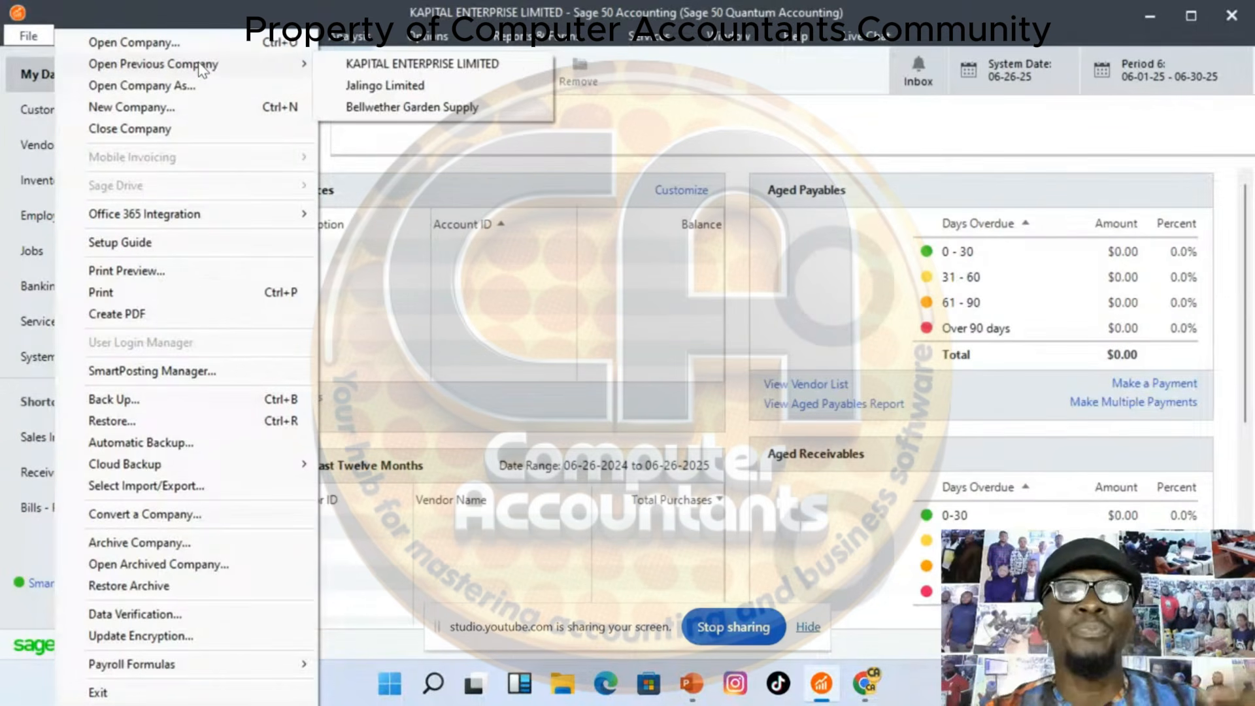
left_click(418, 40)
left_click(43, 36)
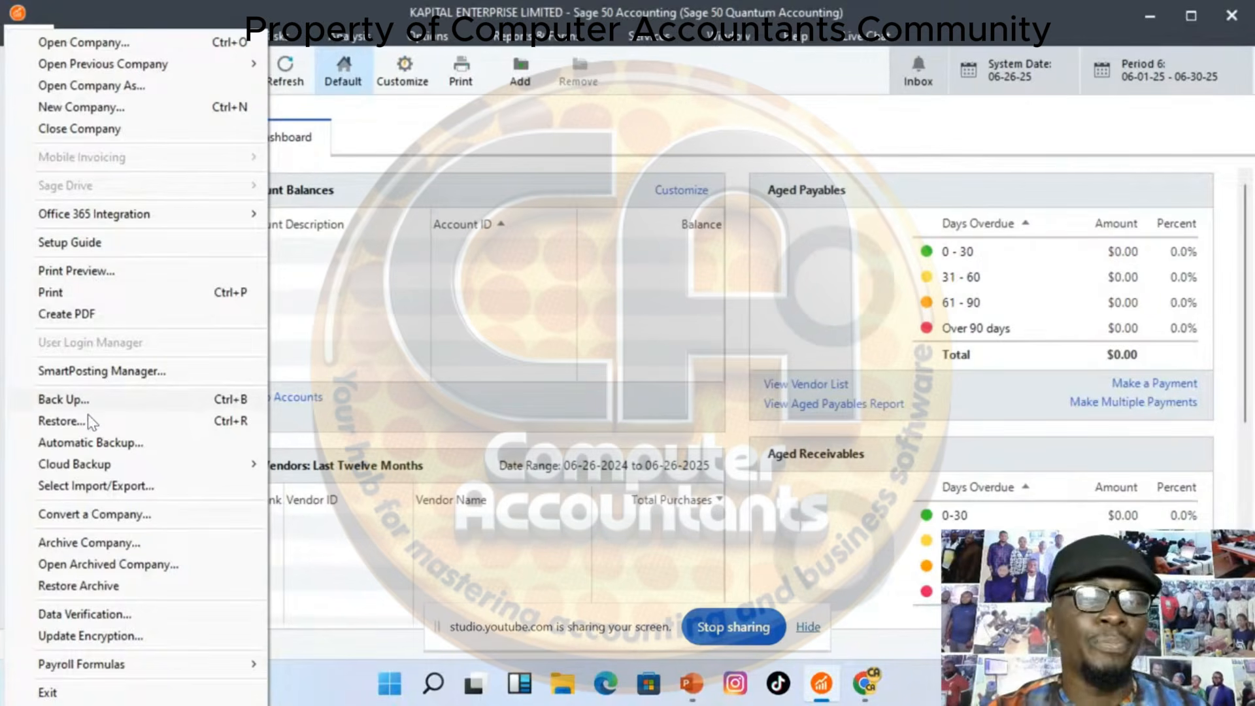
left_click(406, 121)
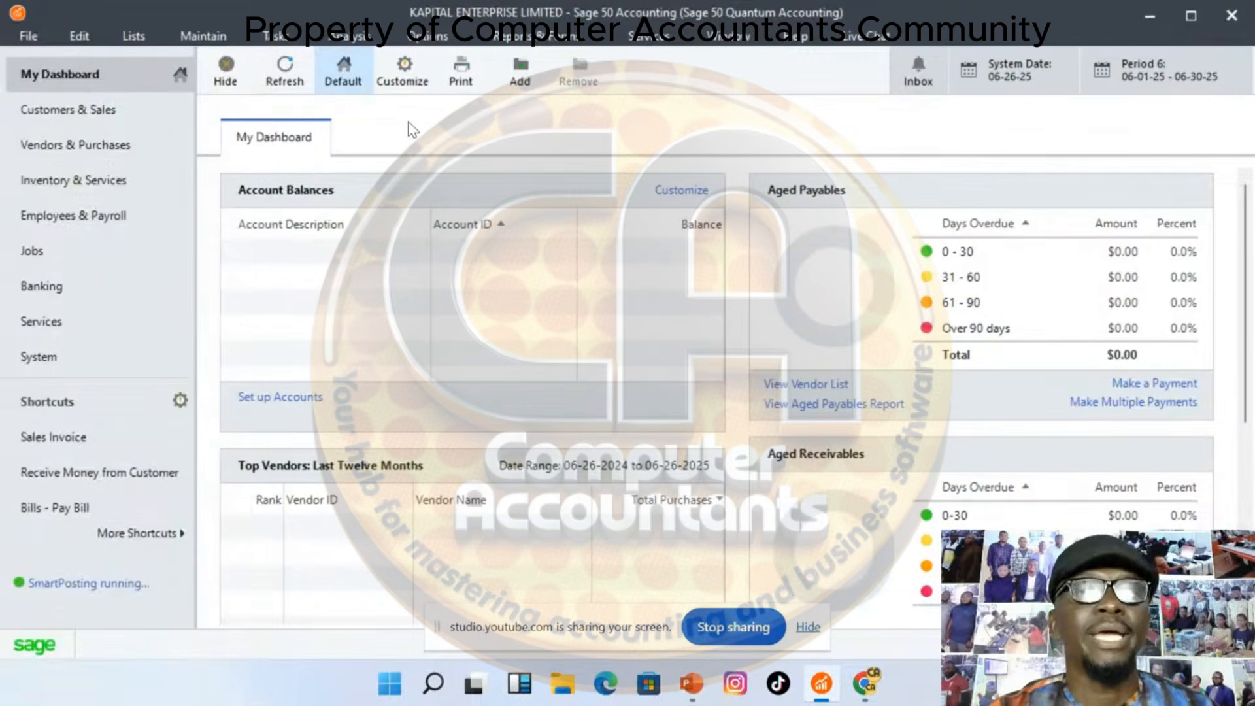
Show the Edit menu with its Find Transactions command
left_click(83, 41)
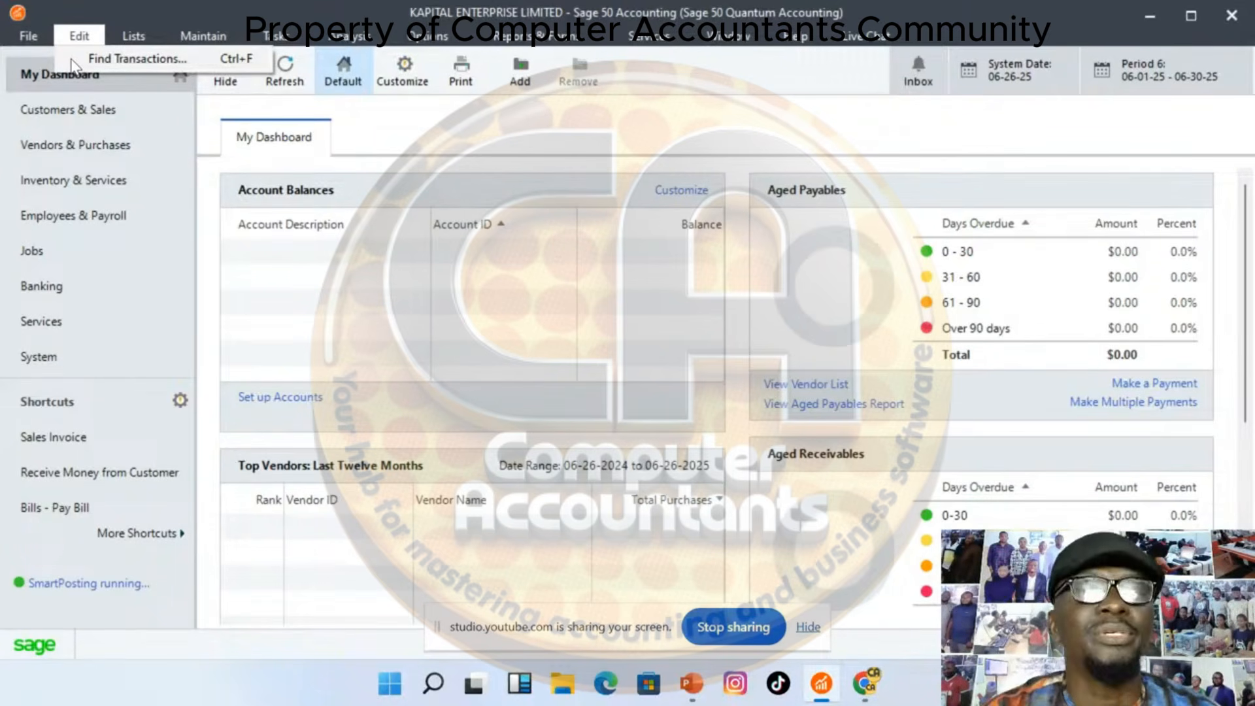
Browse the Lists menu and its submenus, then show the Maintain menu's records
mouse_move(136, 39)
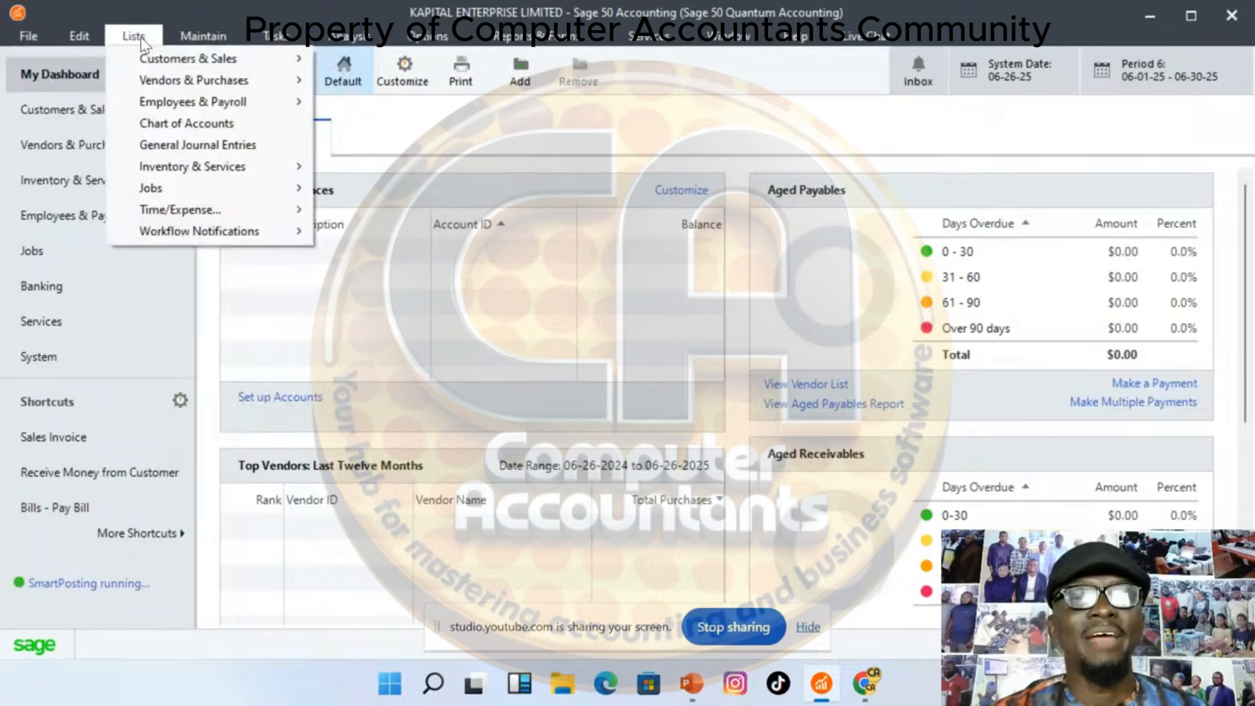
mouse_move(144, 66)
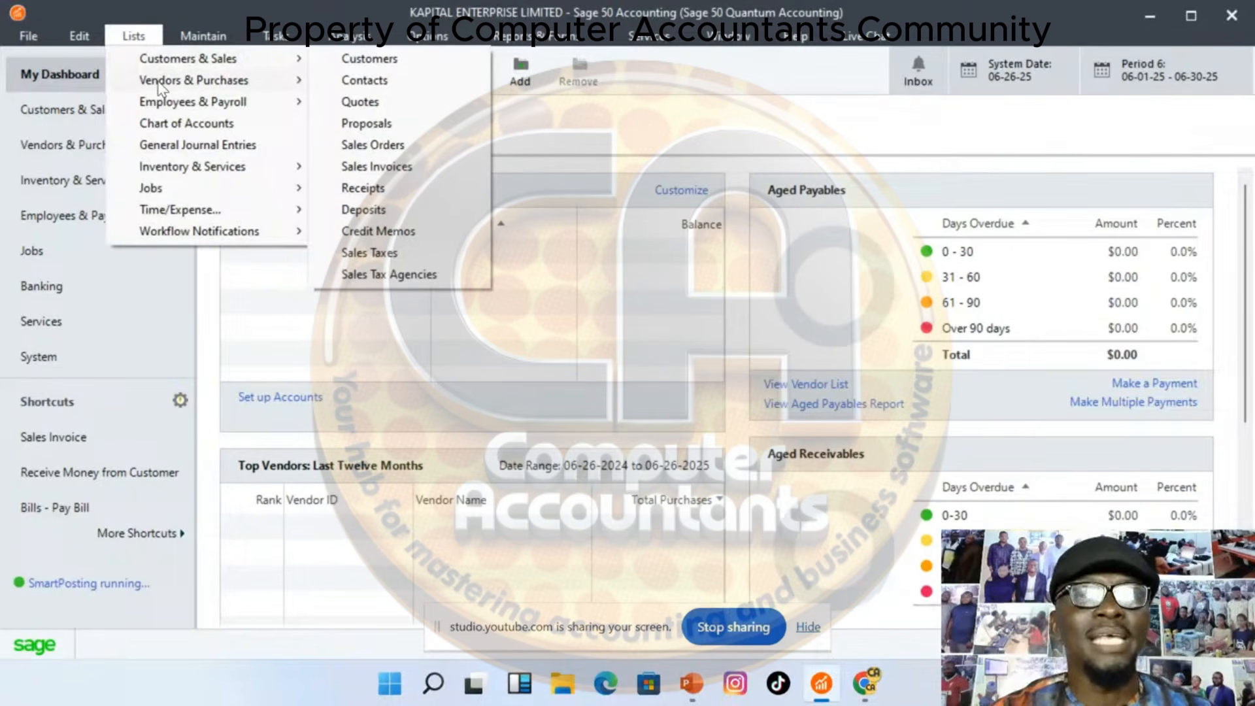
mouse_move(162, 85)
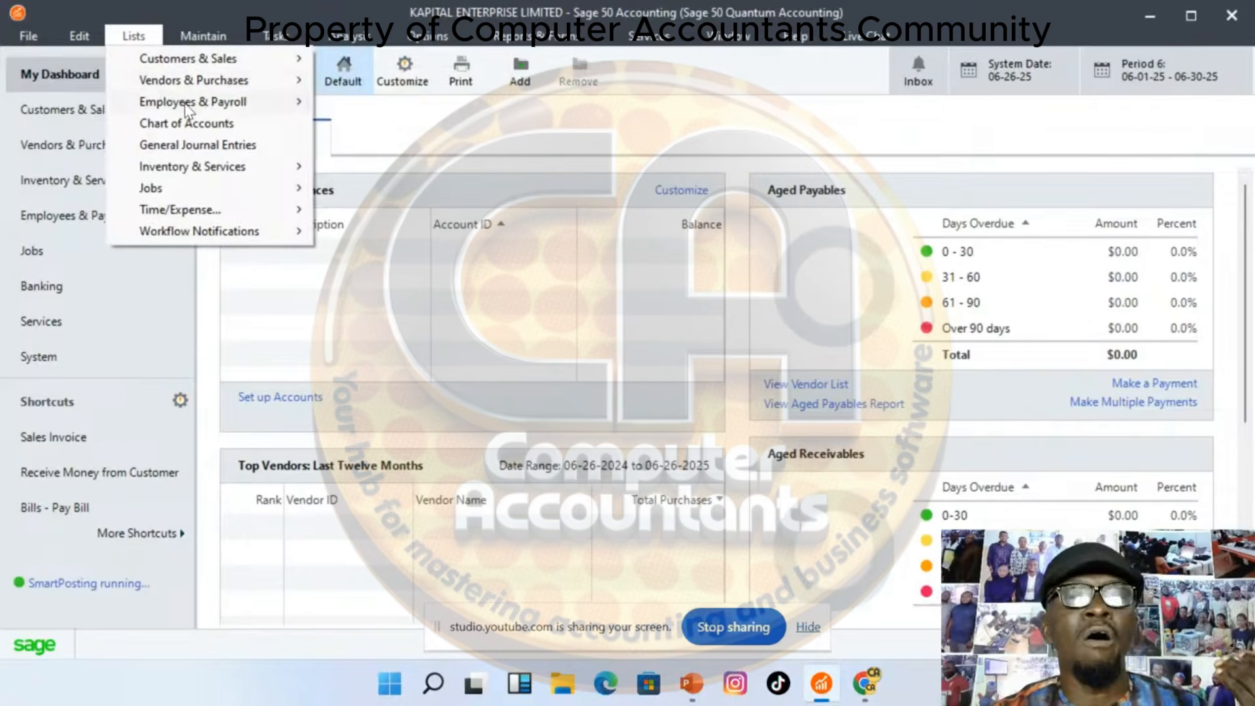
mouse_move(187, 106)
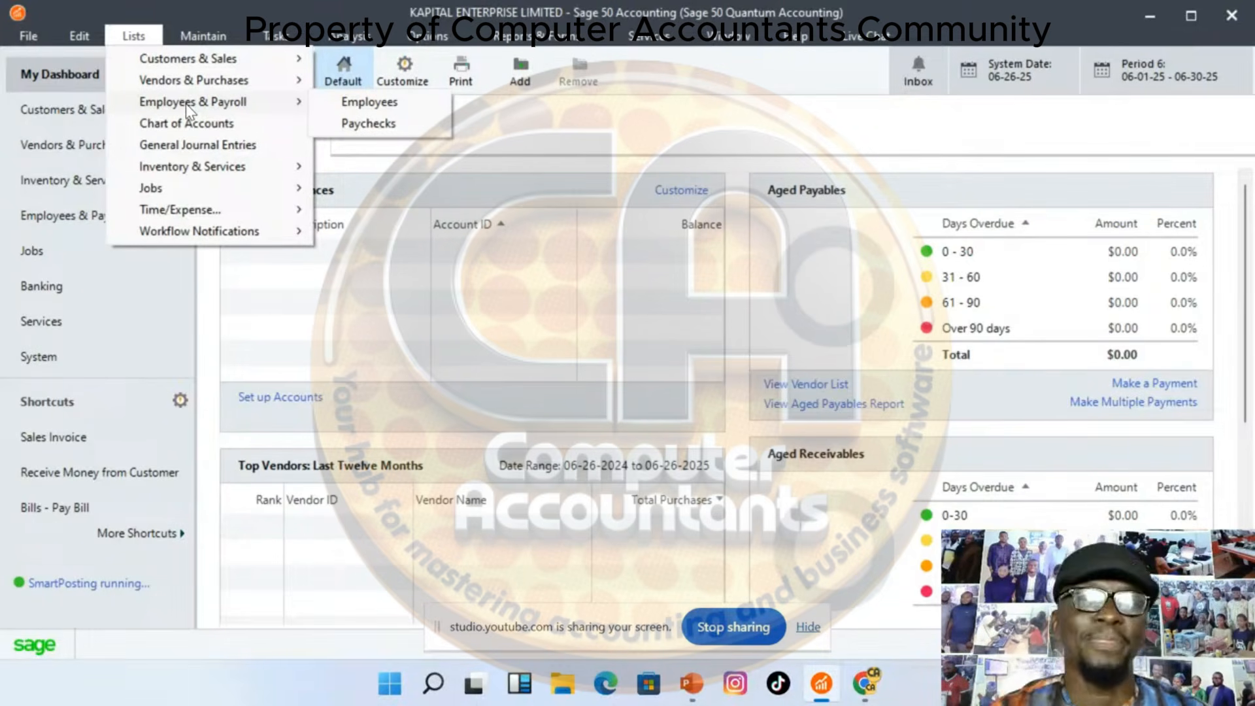
mouse_move(203, 36)
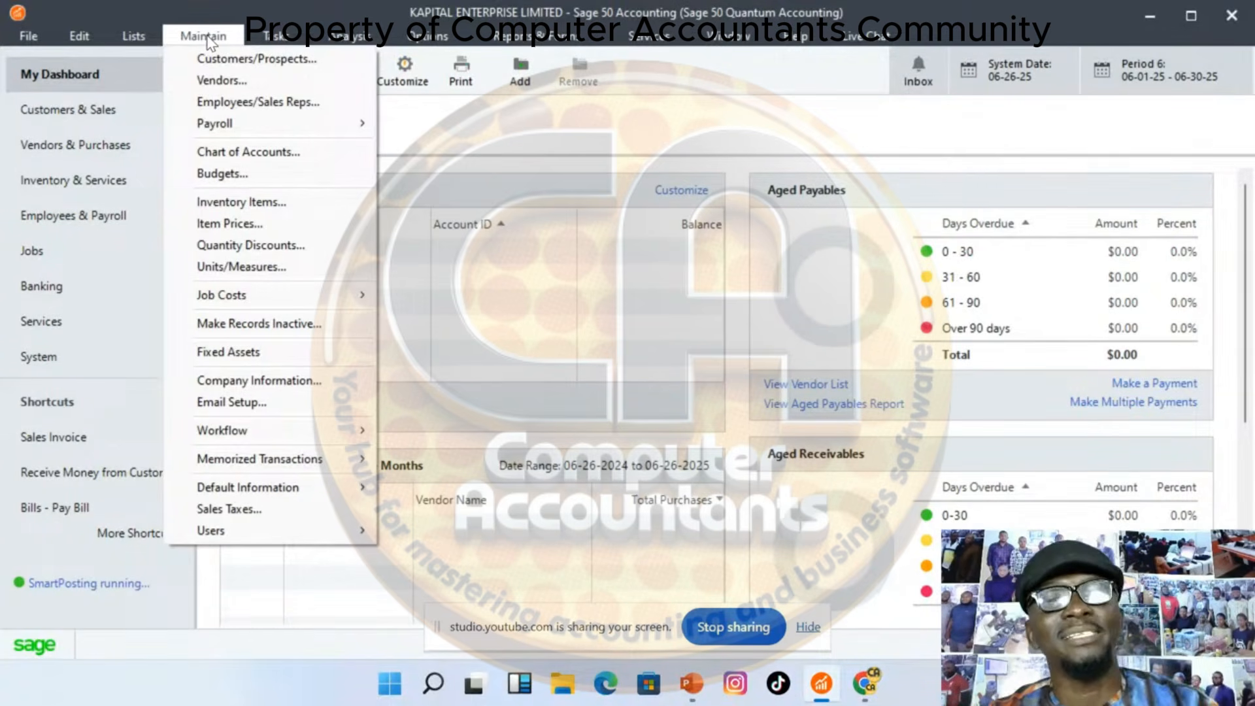
Show the Tasks menu listing sales invoicing, receive money, payroll and journal entry
mouse_move(274, 40)
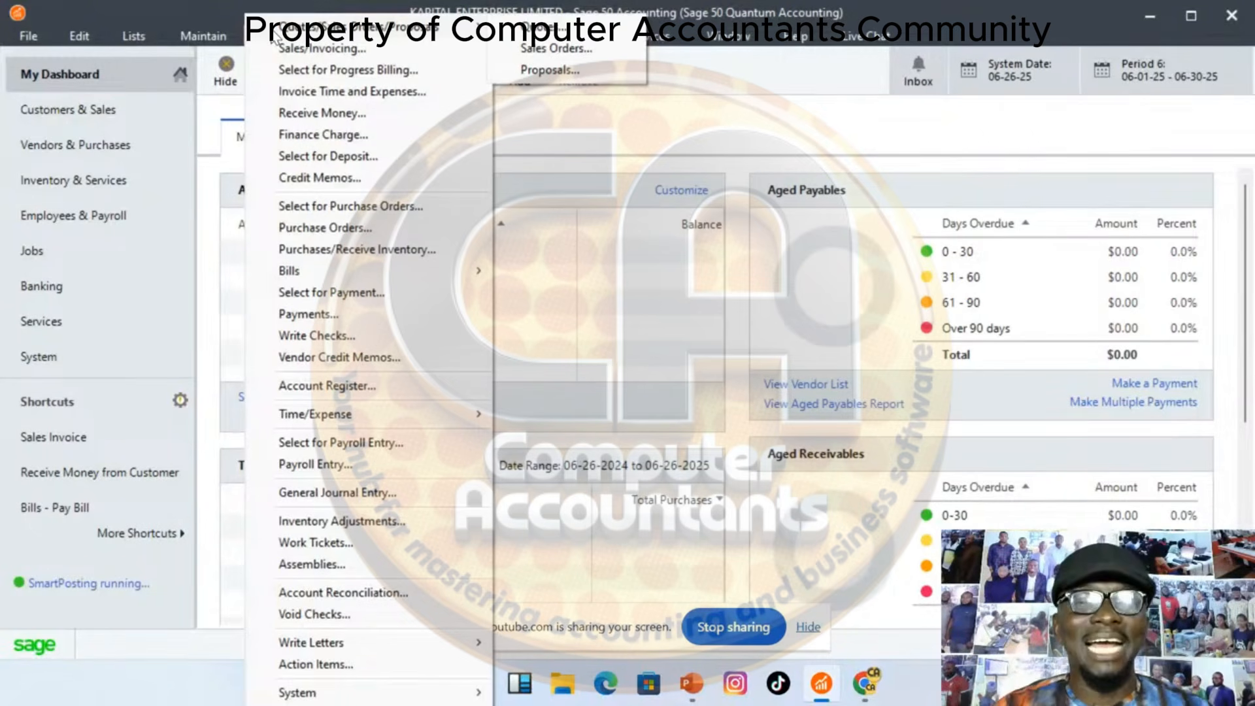
Close and reopen the Tasks menu, then show the Analysis menu's Cash Flow and Financial Managers
left_click(551, 136)
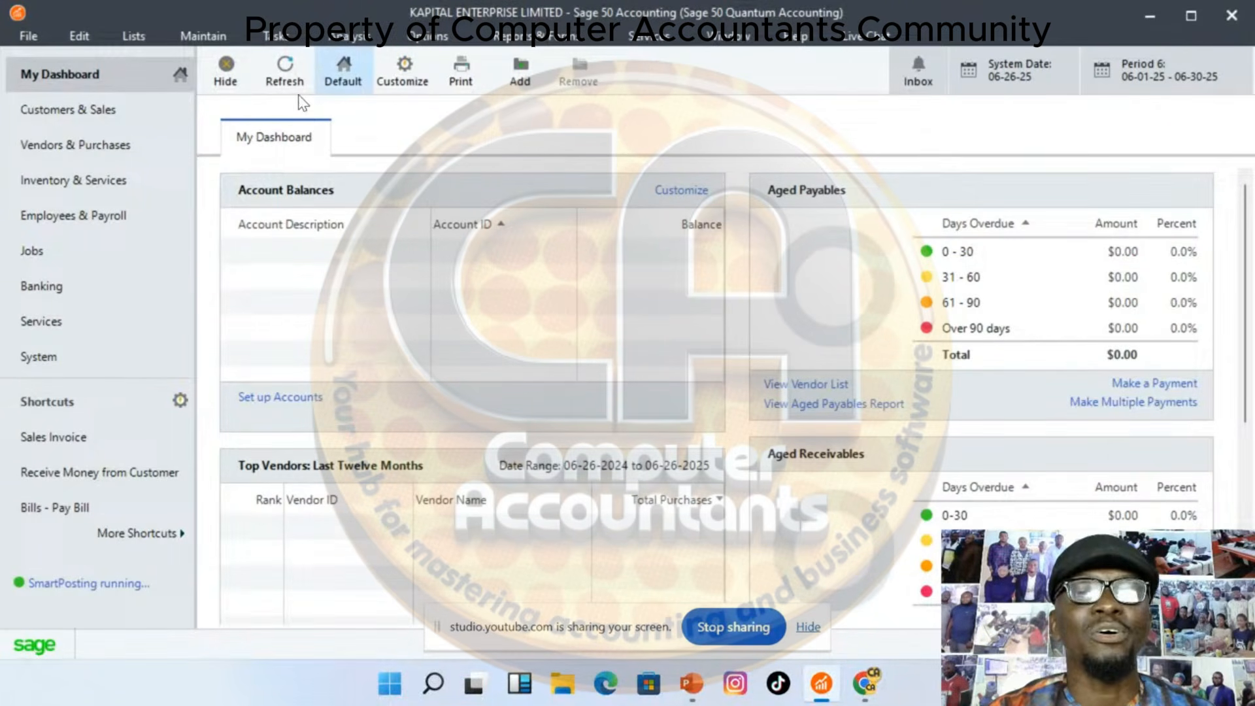
left_click(275, 36)
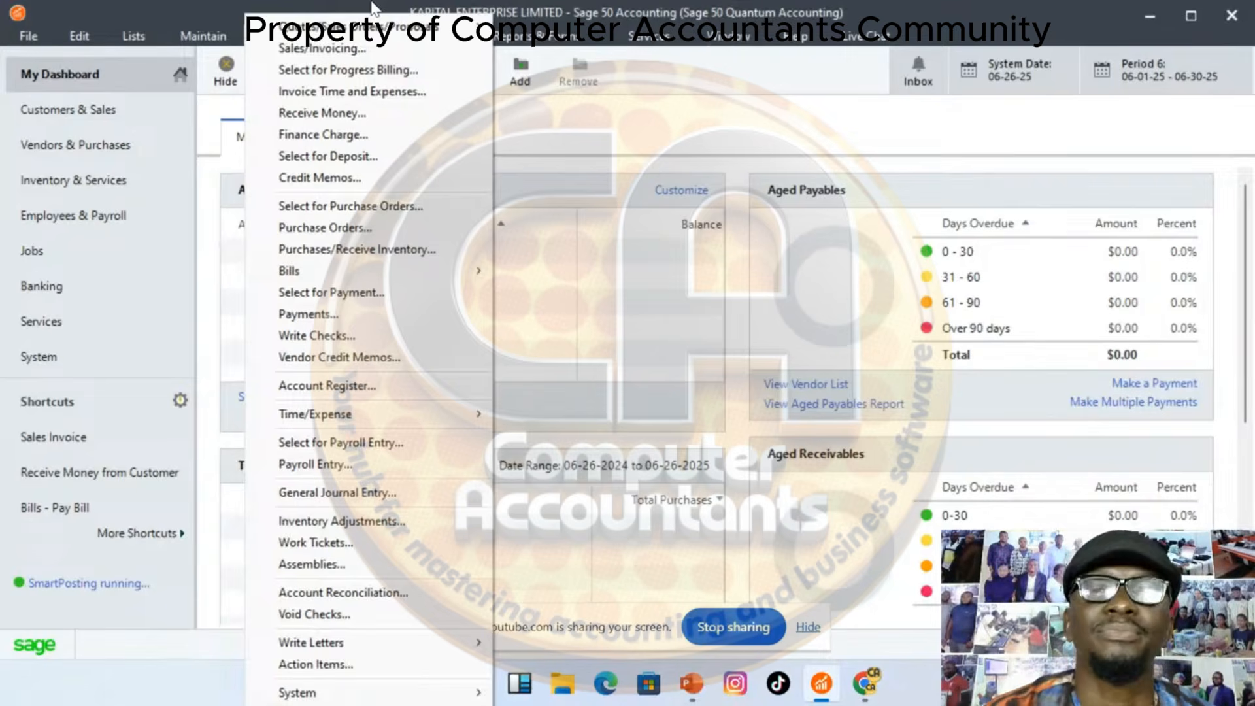
mouse_move(343, 38)
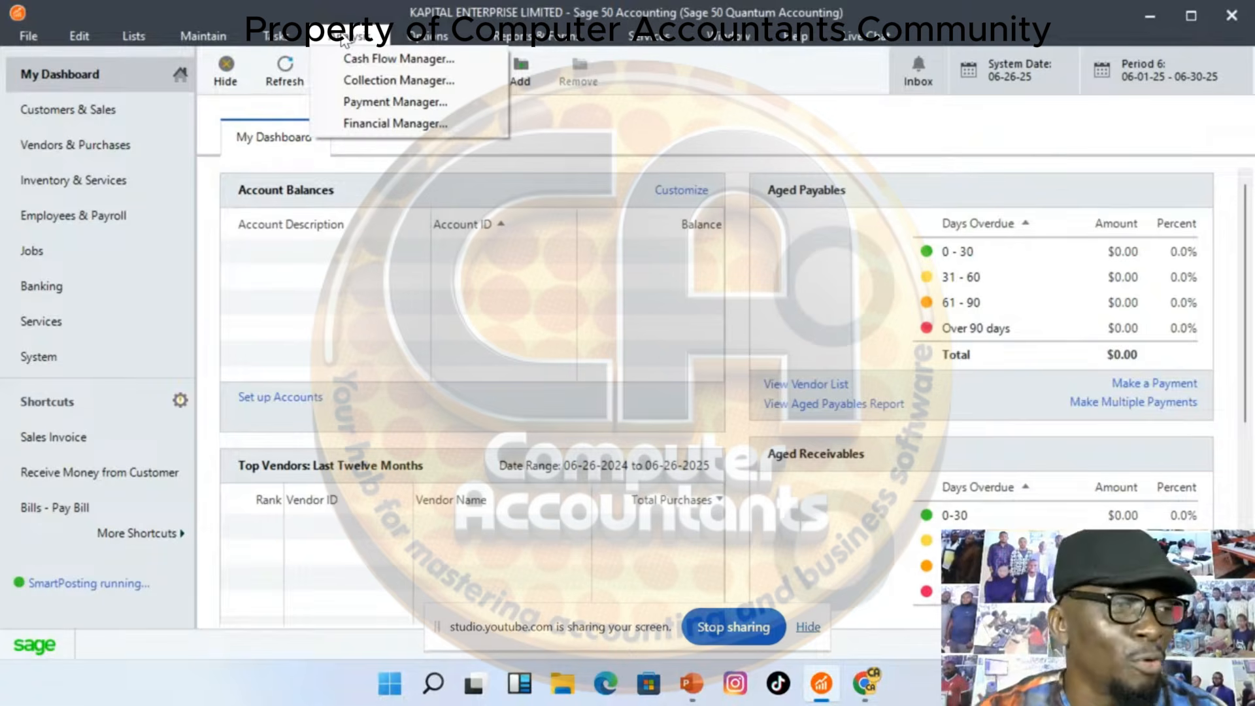
Look through the Options and Services menus, dismiss the WhatsApp notification, and show Reports & Forms
mouse_move(421, 46)
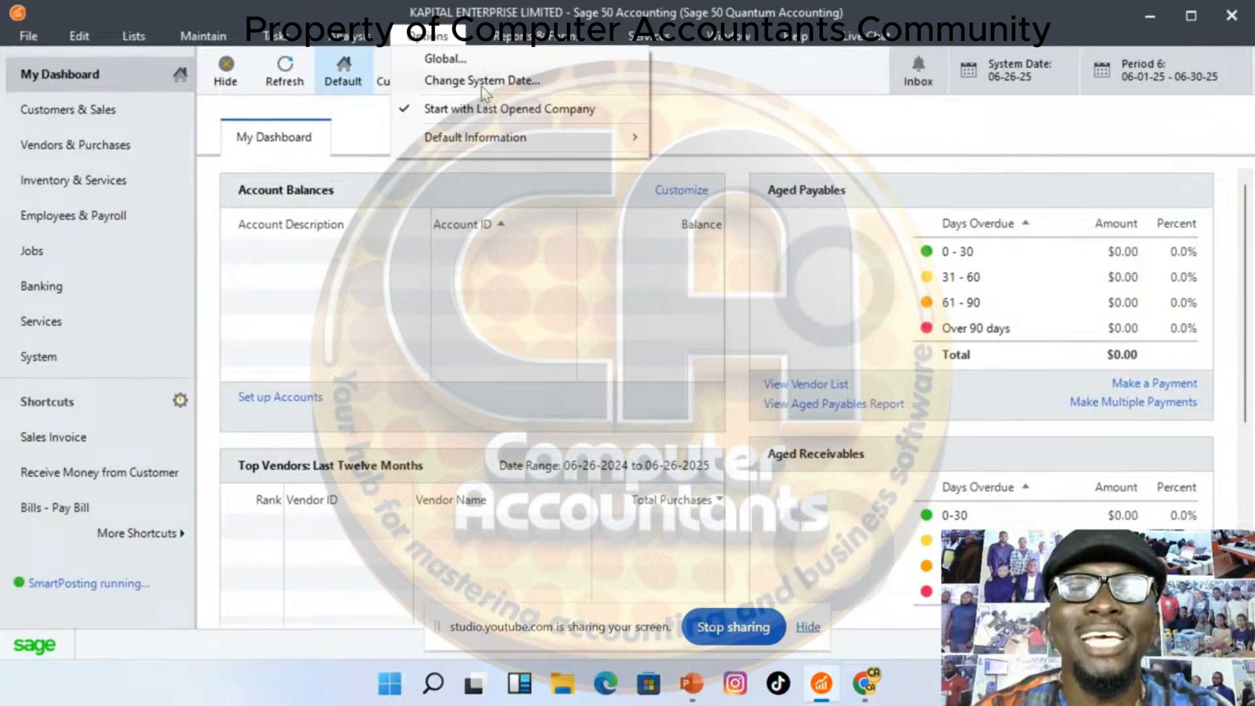
mouse_move(555, 42)
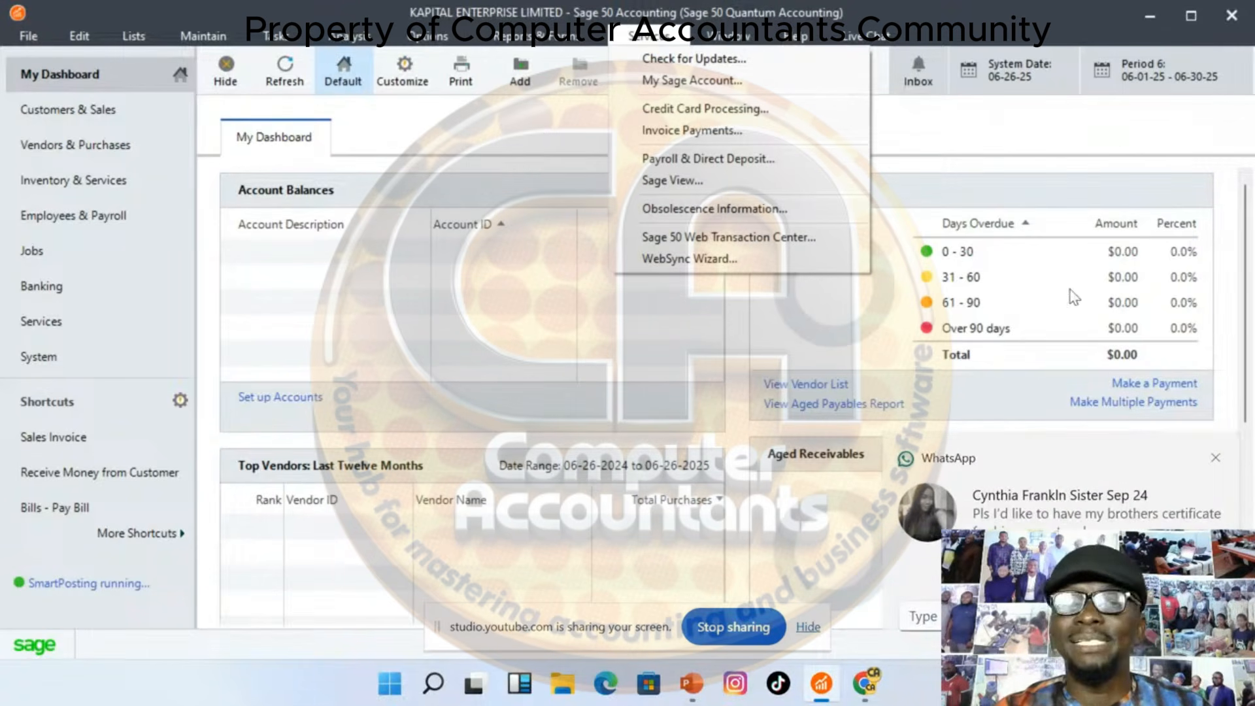
left_click(1219, 464)
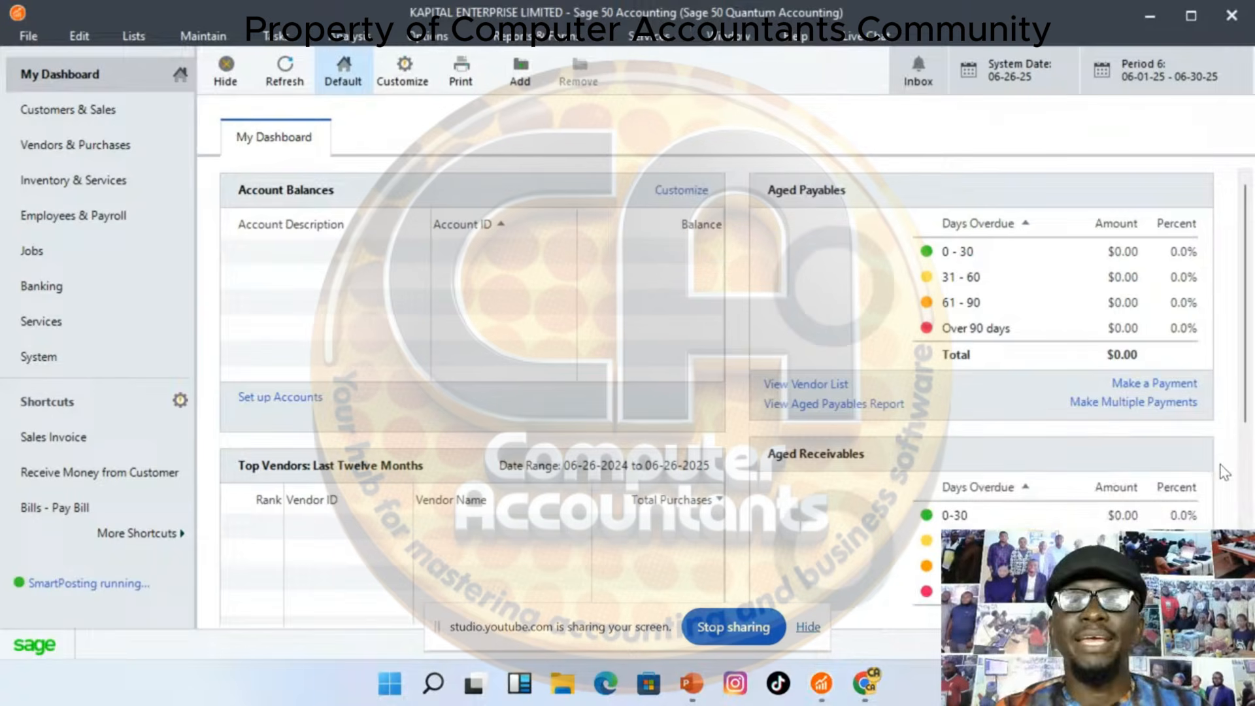
left_click(536, 37)
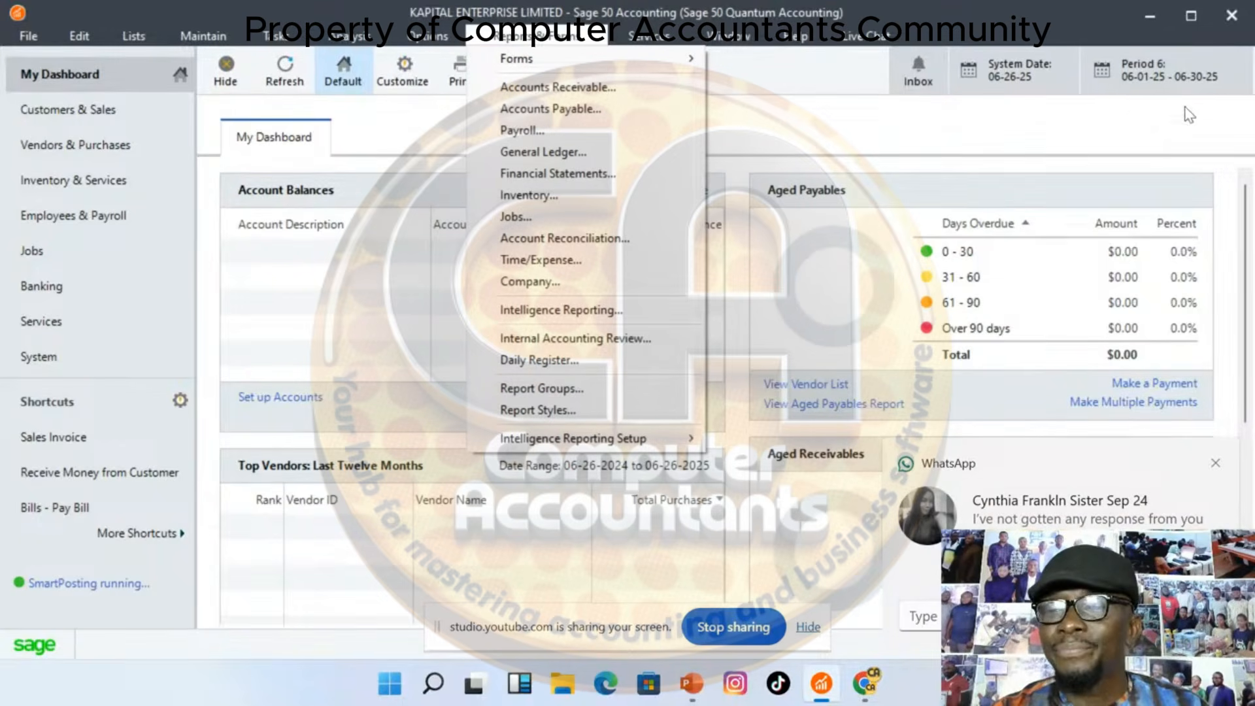
left_click(1210, 464)
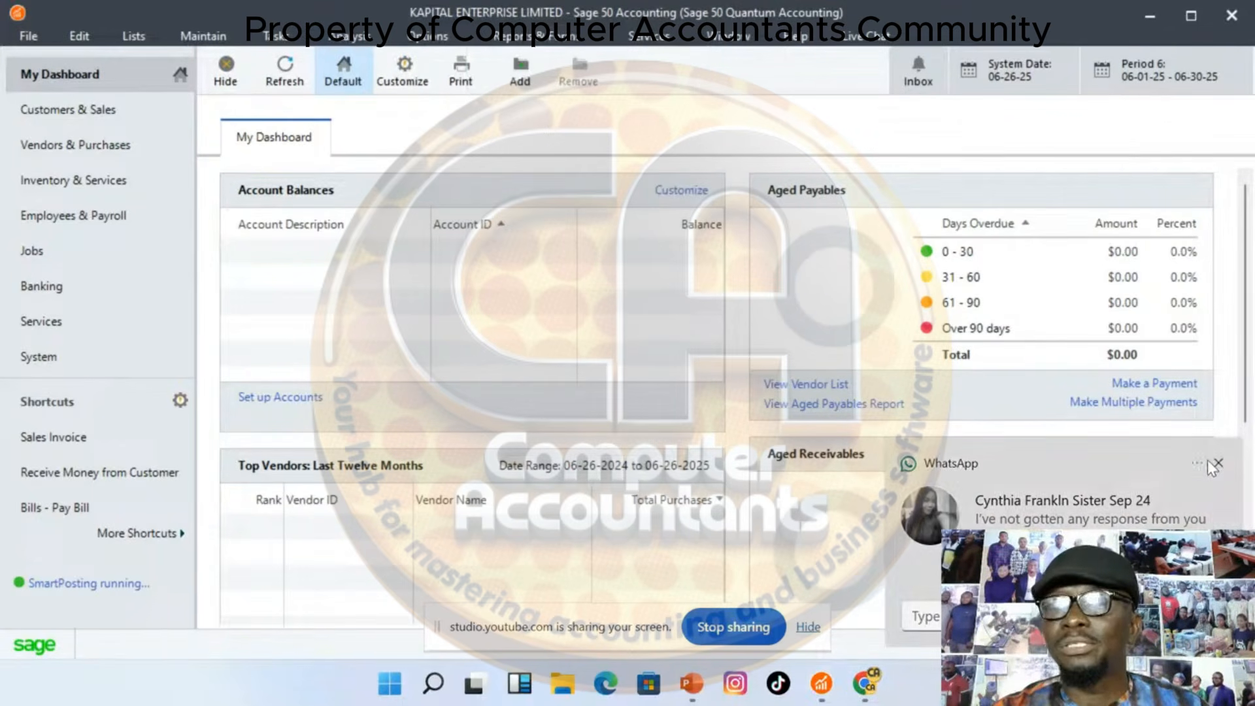
left_click(537, 37)
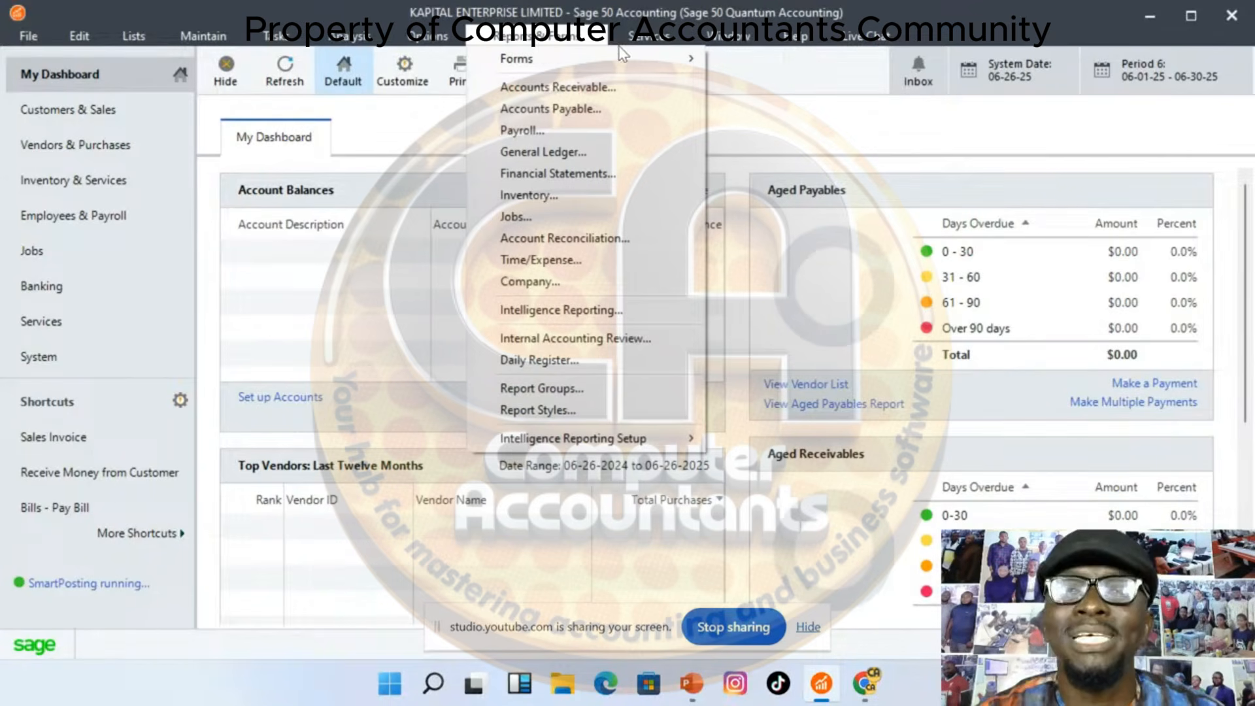
mouse_move(649, 45)
mouse_move(714, 43)
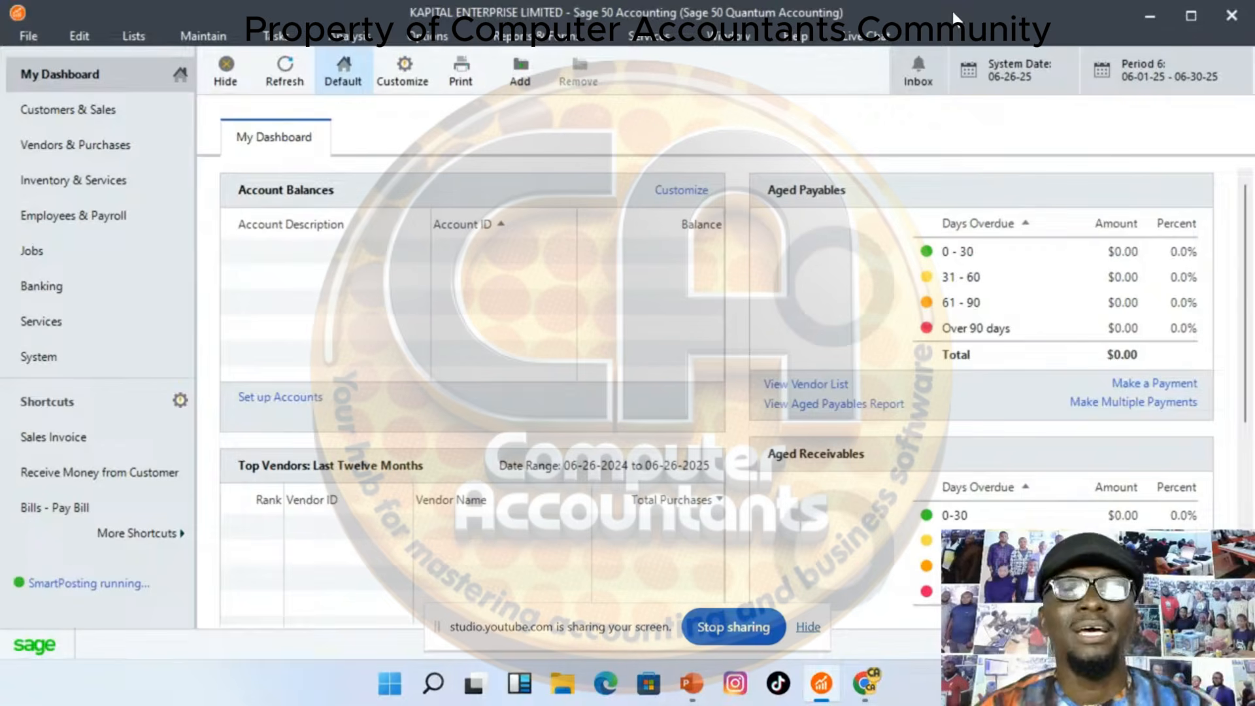
Show the Maintain menu offering Chart of Accounts, Budgets, Company Information and Users
left_click(206, 39)
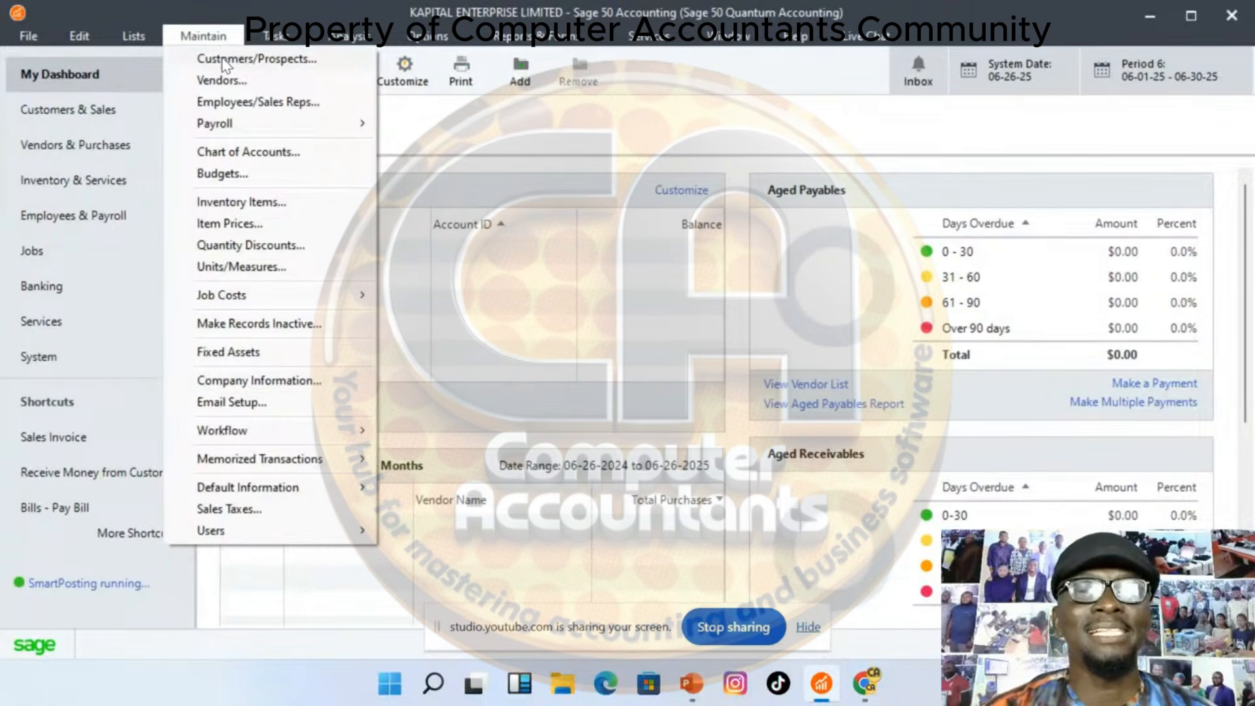
Open Maintain Chart of Accounts, close the Account ID help panel, and centre the window
left_click(258, 154)
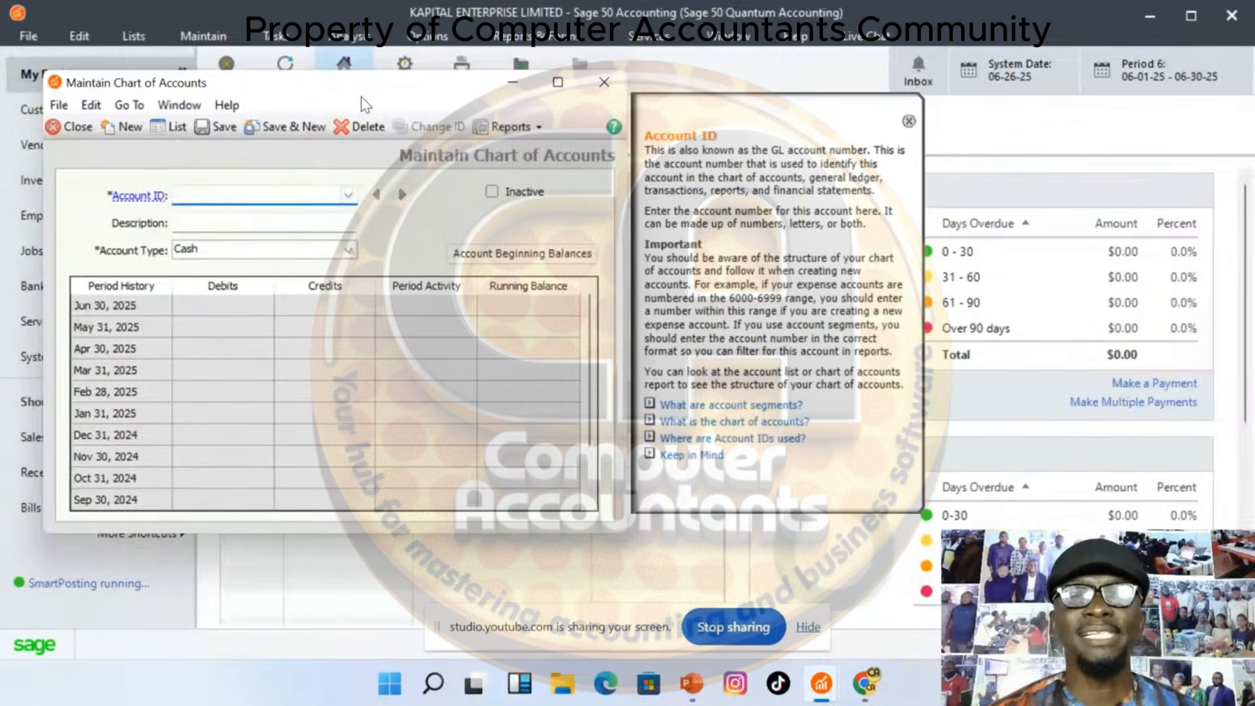
left_click(909, 122)
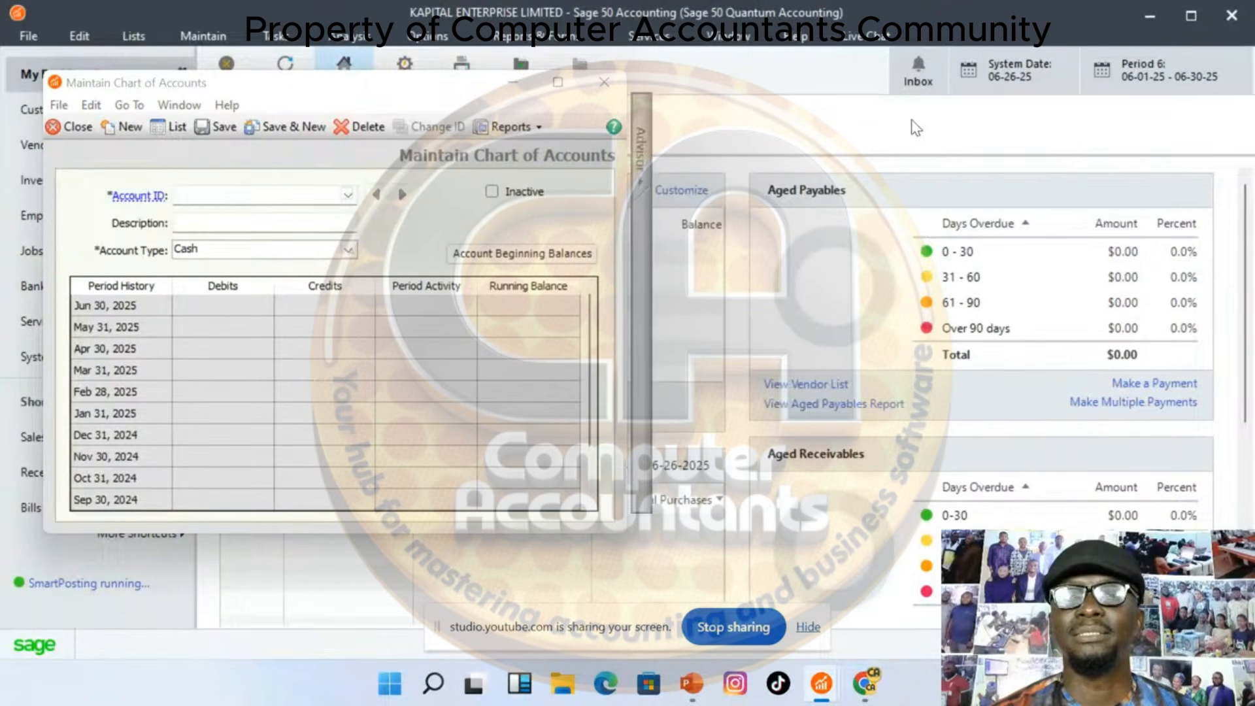
left_click_drag(392, 103, 592, 121)
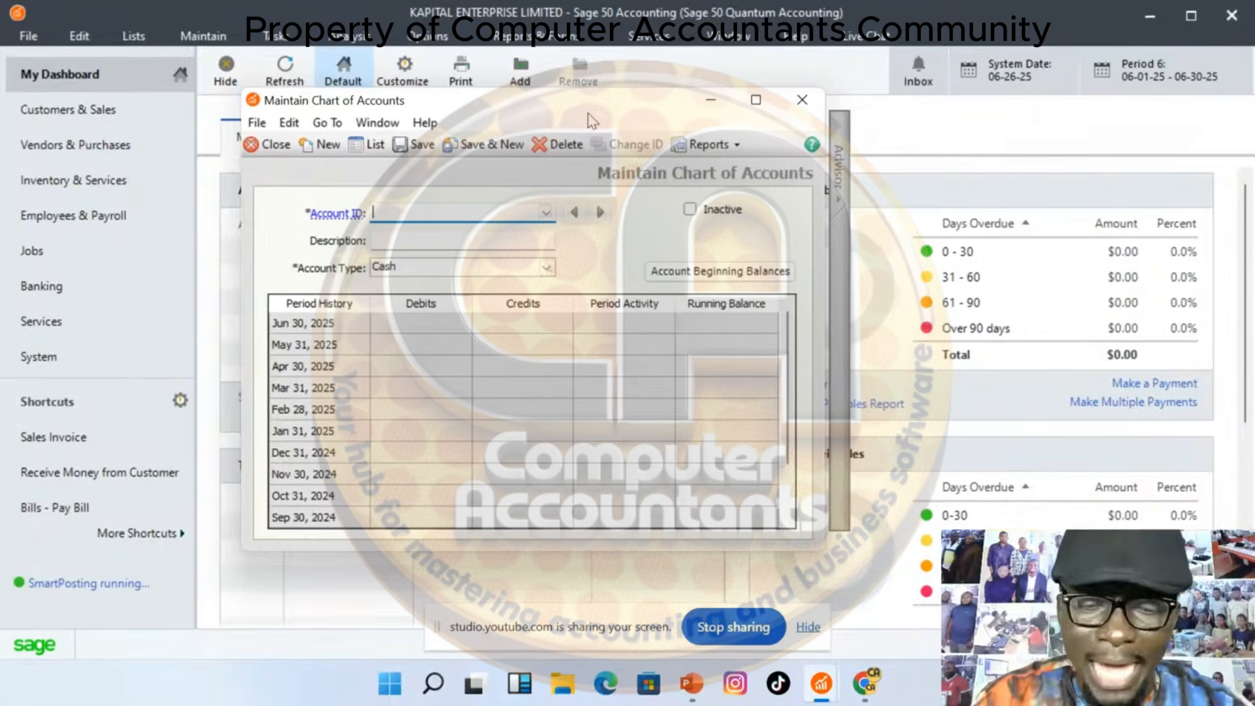
type("m")
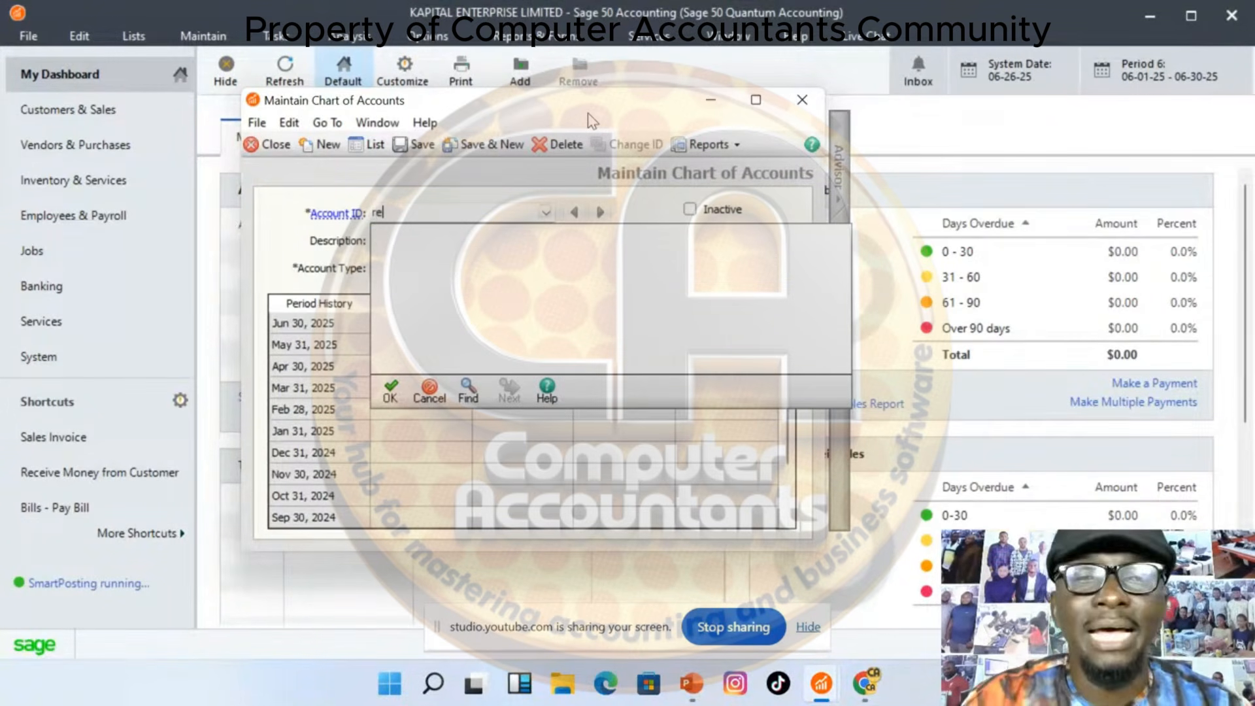
key("BackSpace")
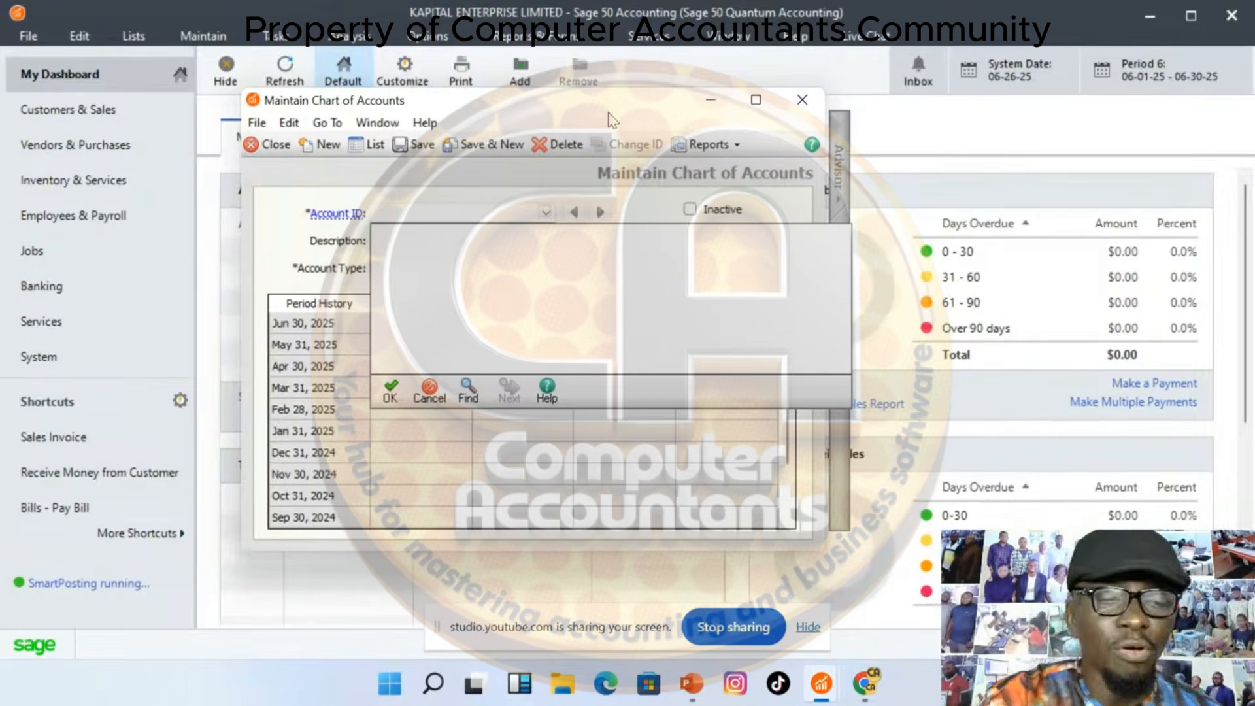
key("Tab")
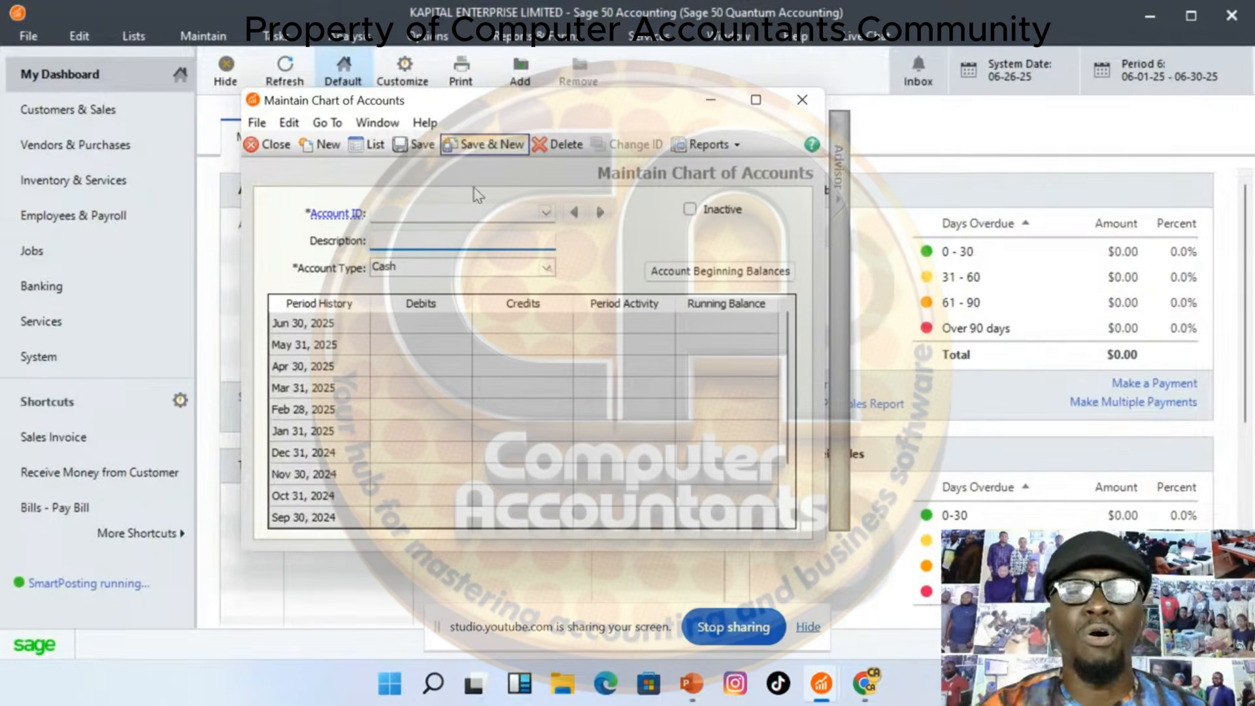
left_click(438, 213)
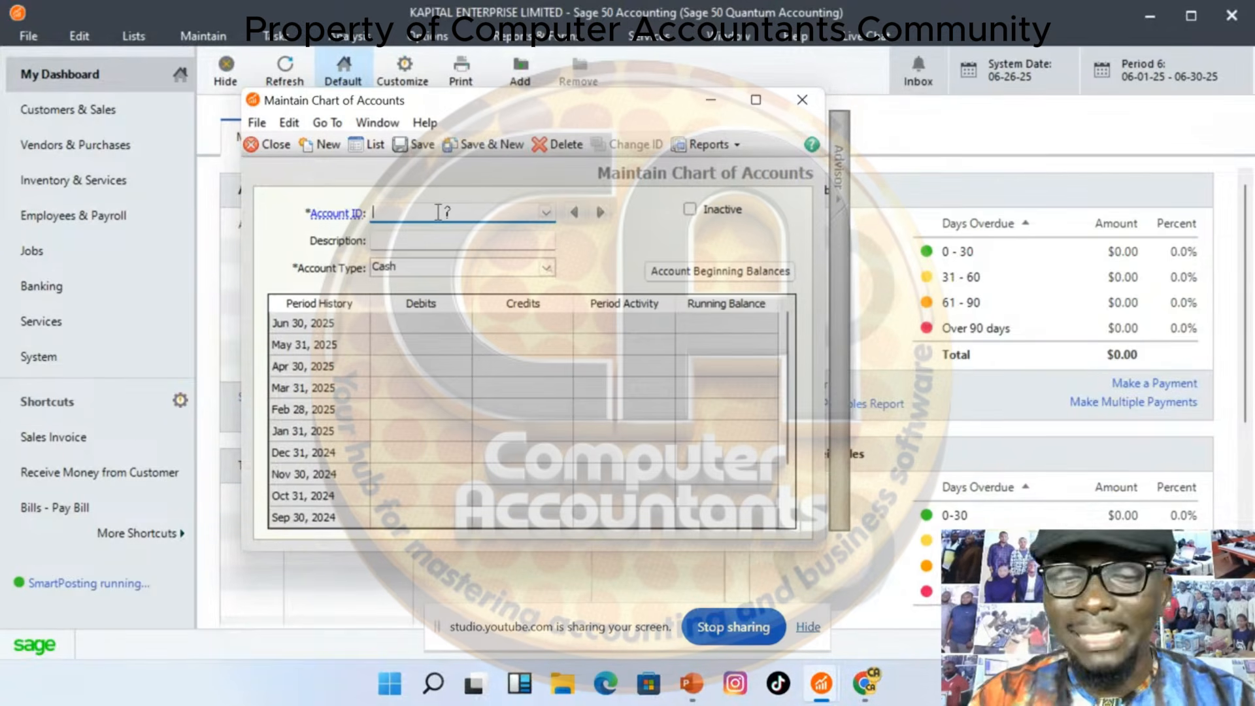
type("1000")
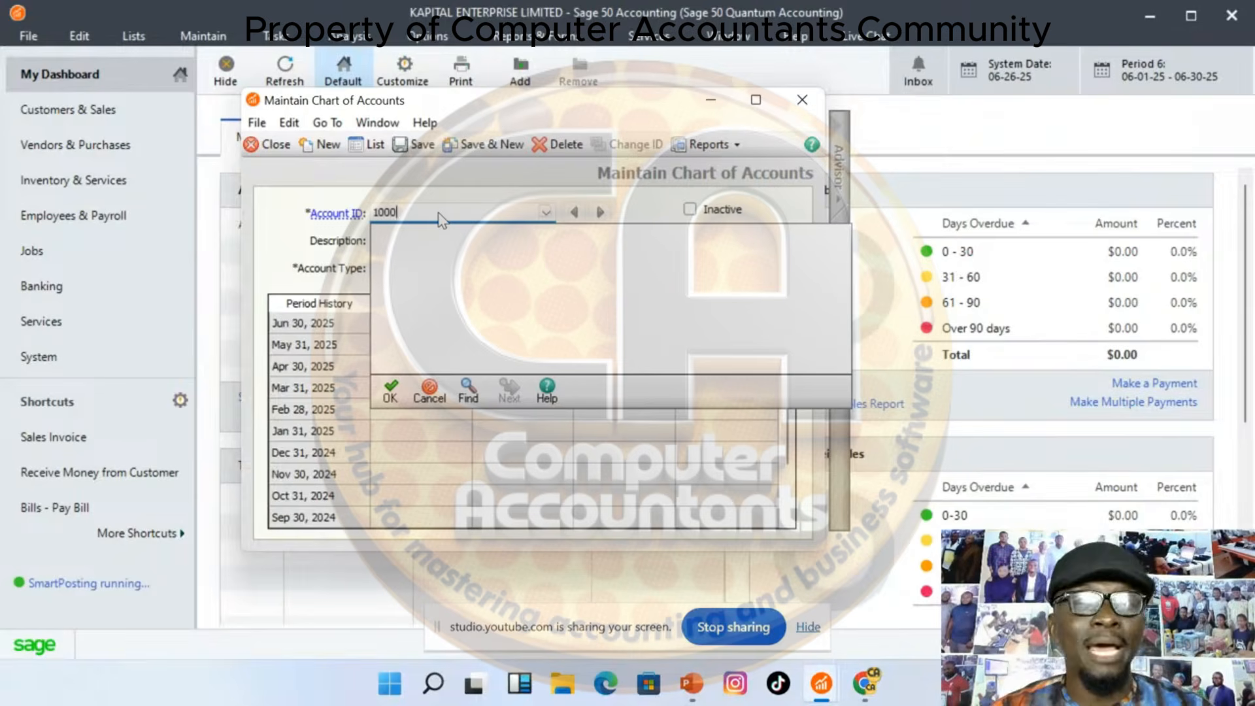
key("BackSpace")
key("BackSpace")
key("BackSpace")
key("BackSpace")
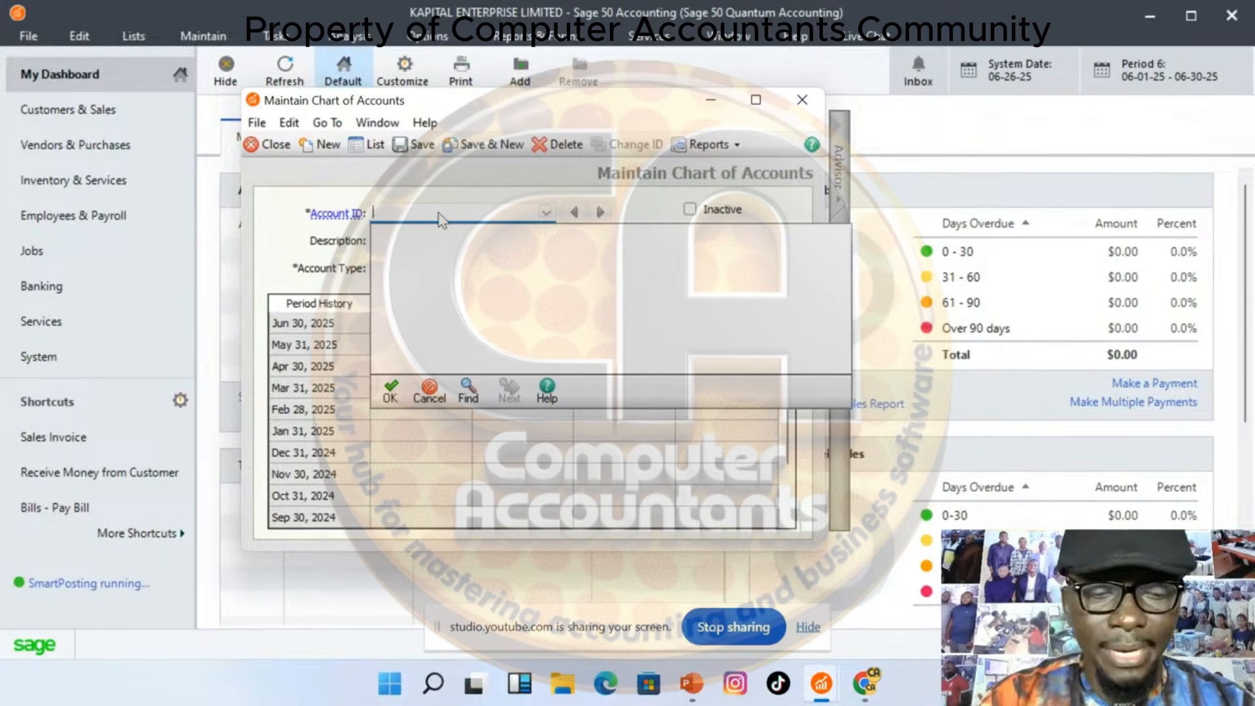
type("KAP/")
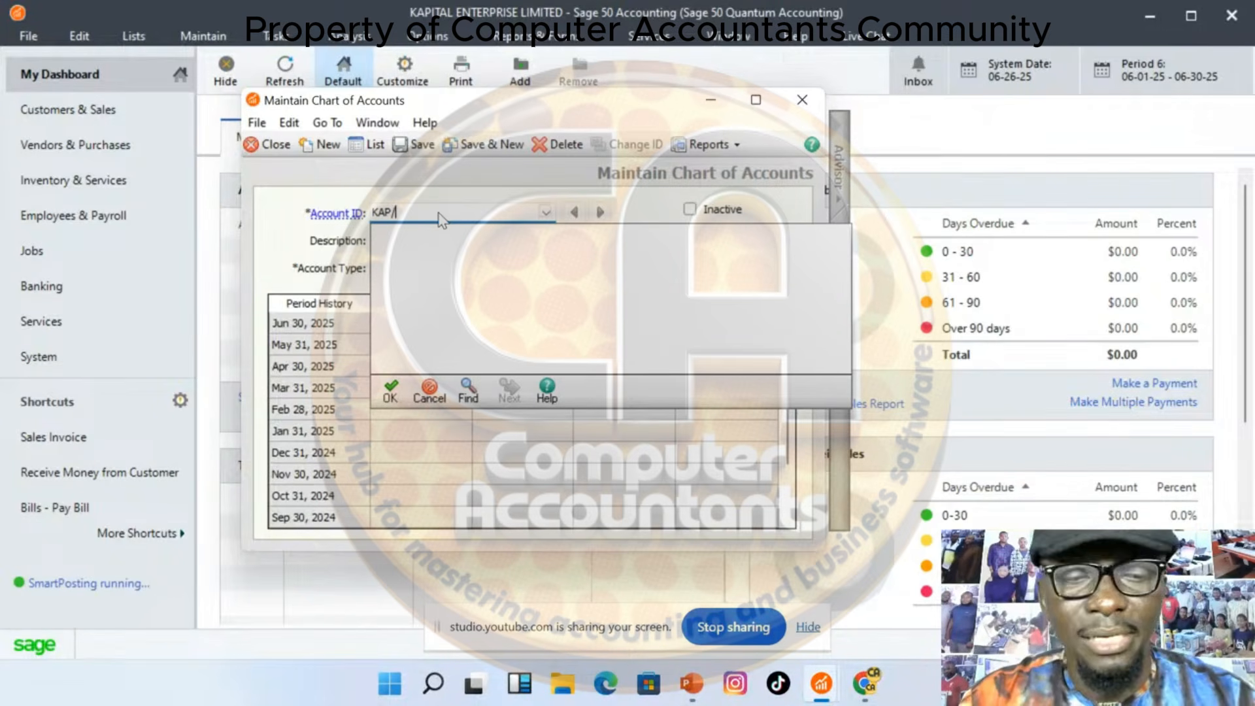
type("01/")
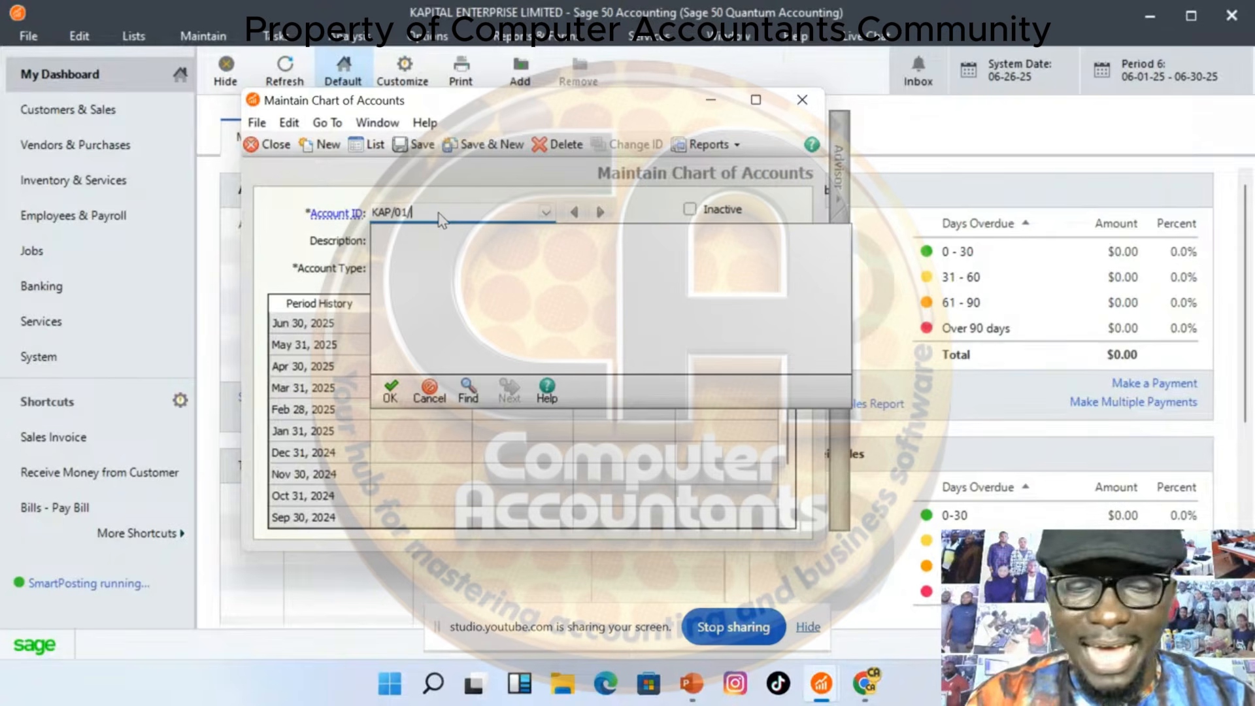
type("0001")
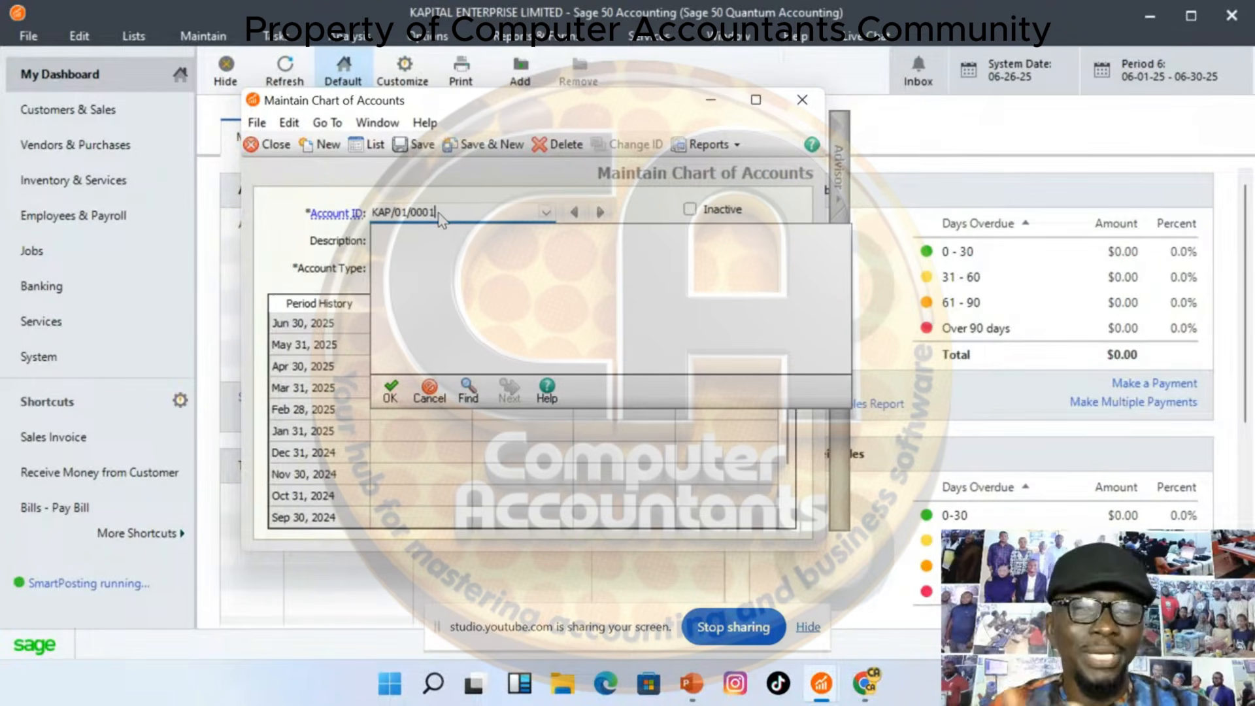
key("BackSpace")
key("BackSpace")
key("BackSpace")
key("BackSpace")
key("BackSpace")
key("BackSpace")
key("BackSpace")
key("BackSpace")
key("BackSpace")
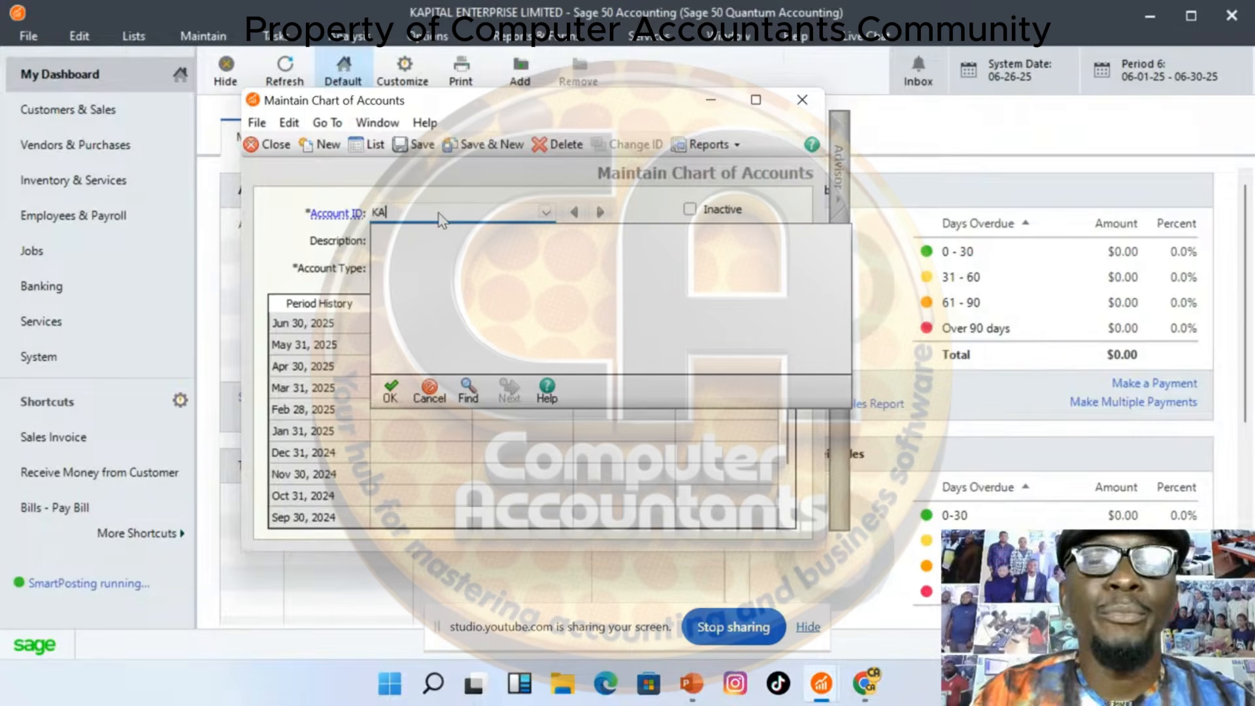
key("BackSpace")
key("BackSpace")
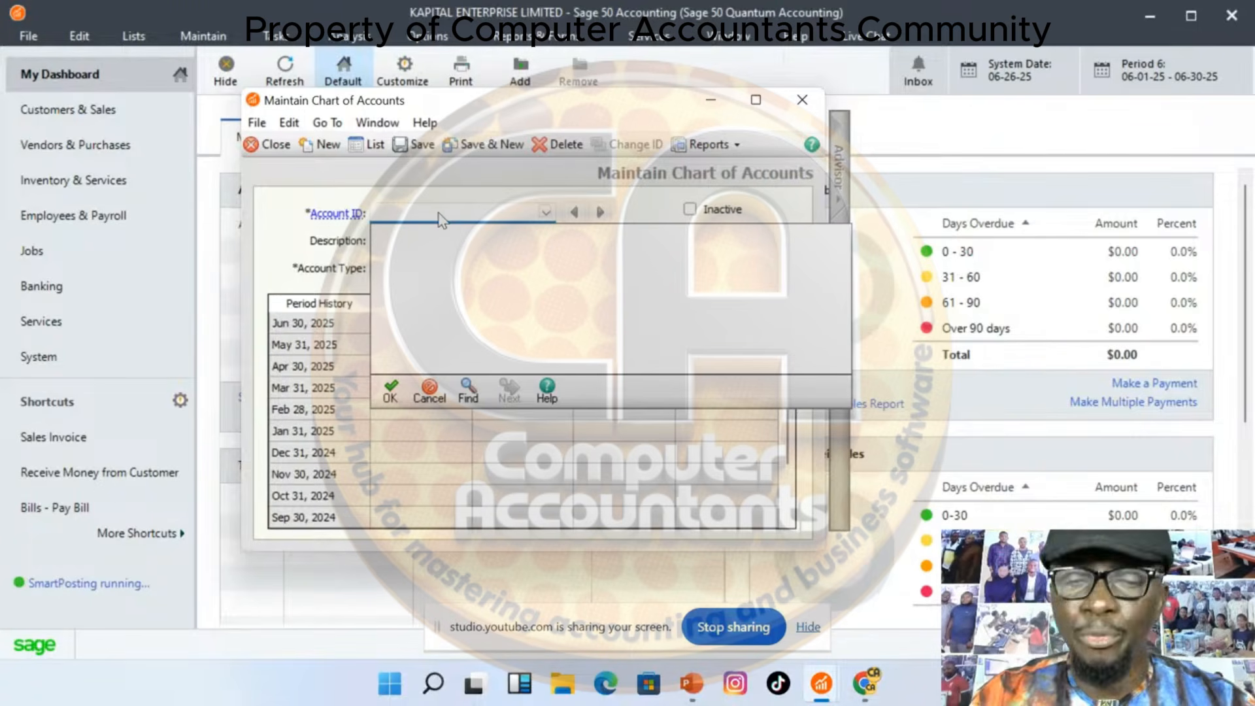
Create account 1000 'CASH@ HAND' with type Cash, save it, and start a blank account
type("1000")
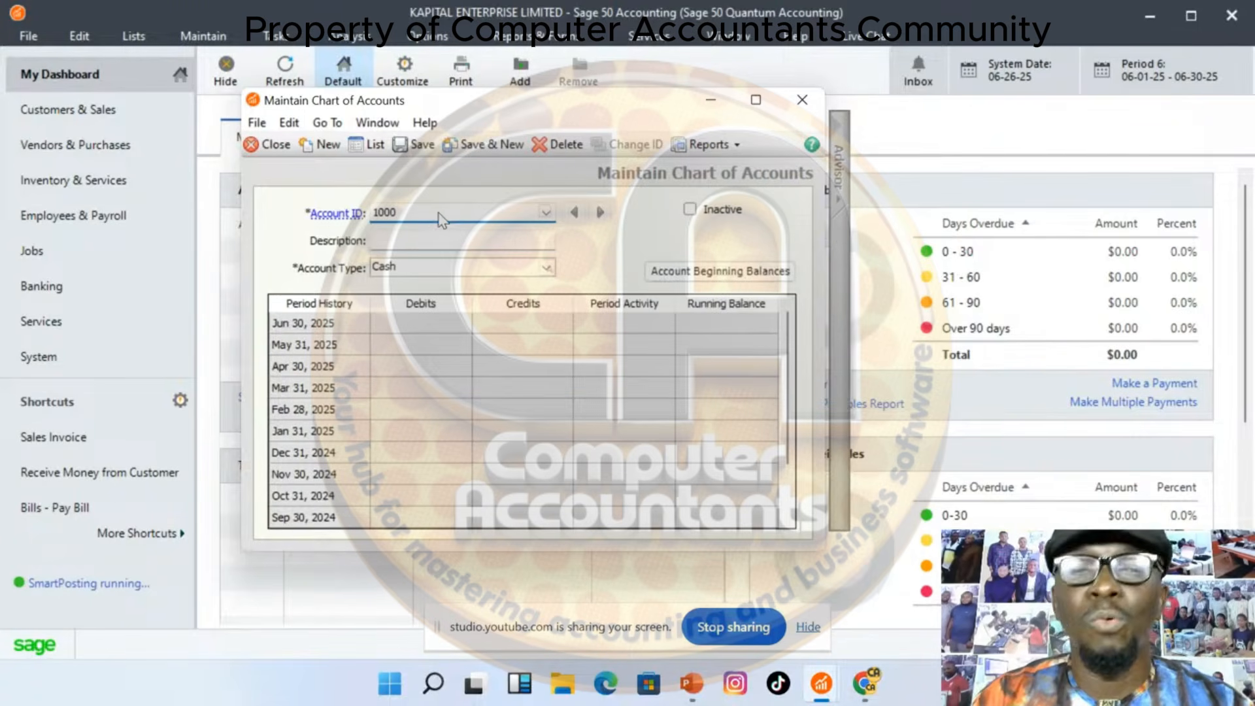
key("Tab")
type("cA")
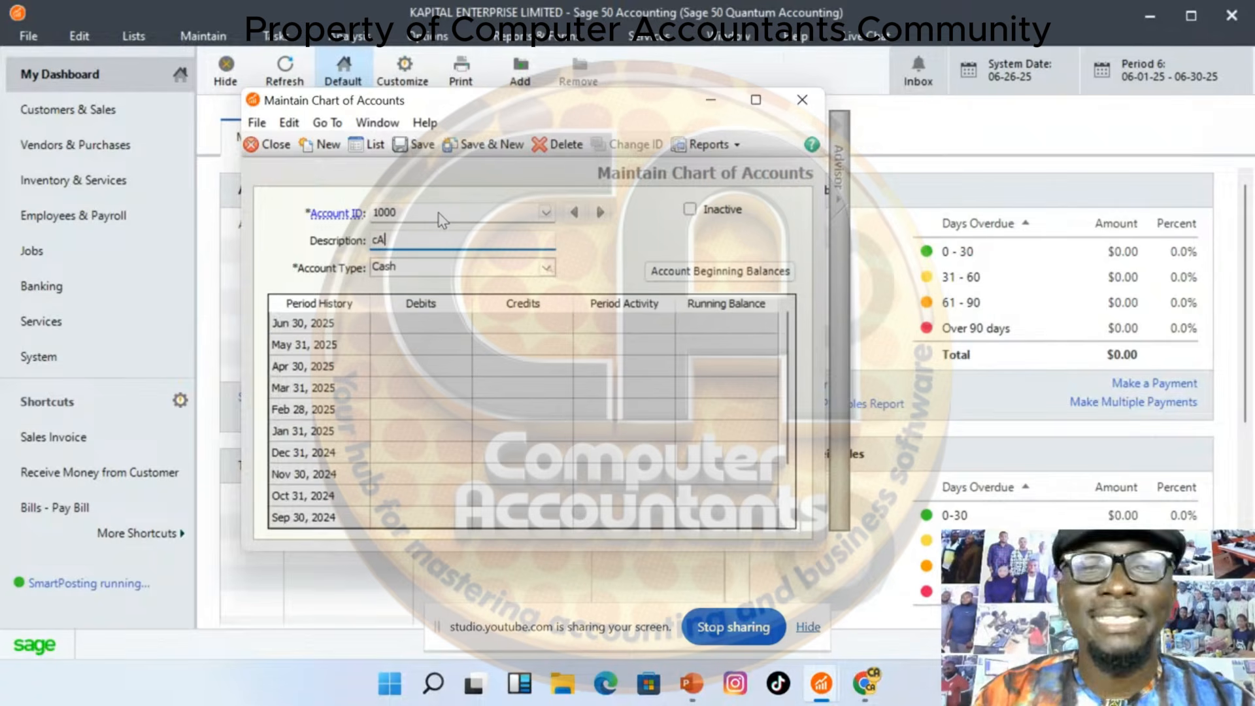
key("BackSpace")
key("BackSpace")
type("CA")
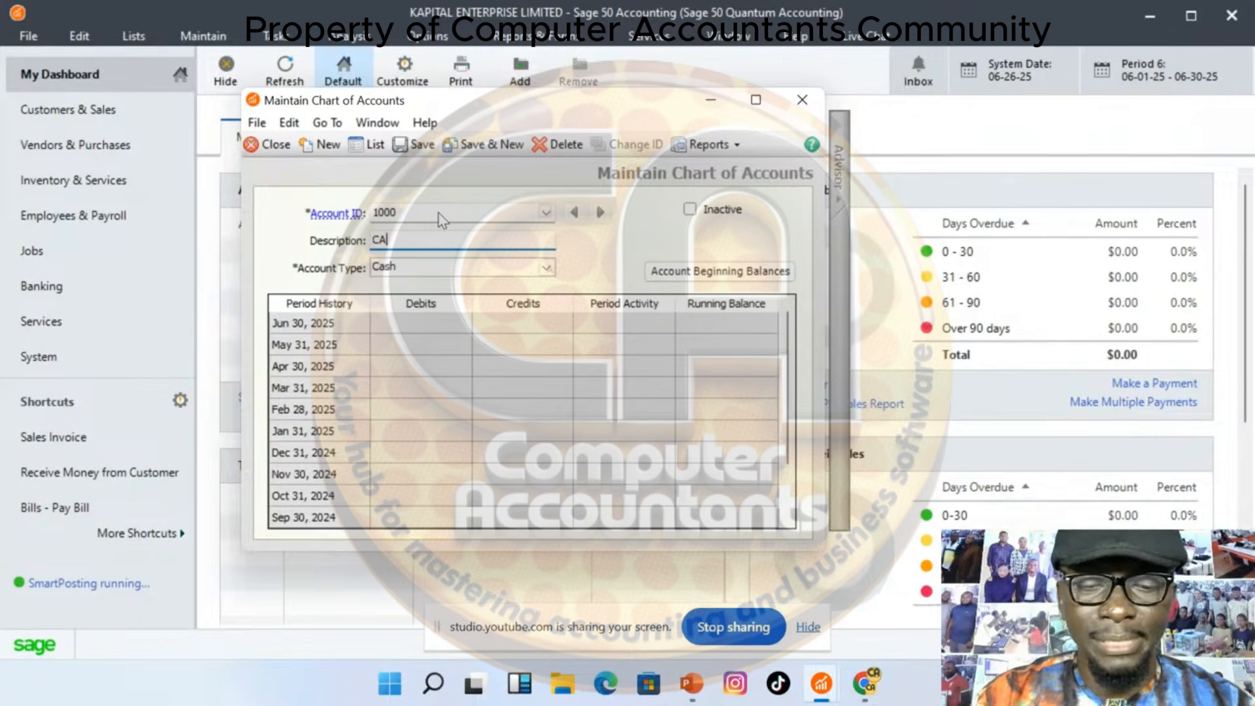
type("SH@V")
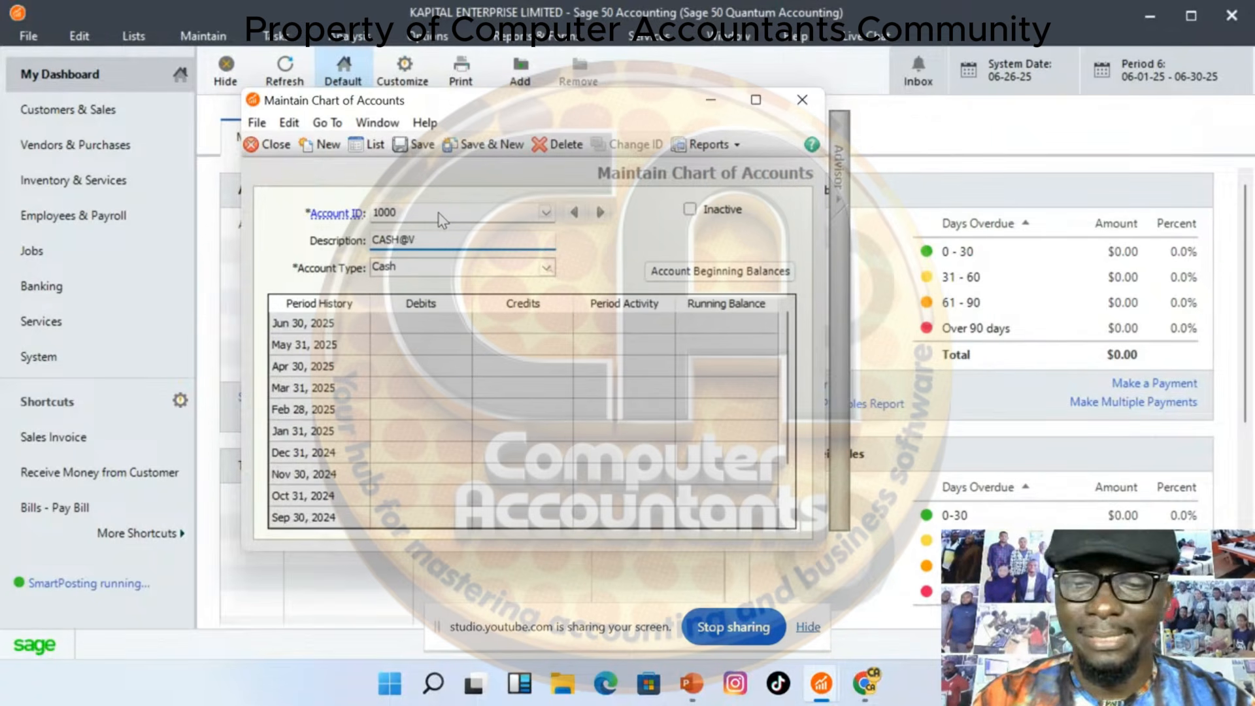
key("BackSpace")
type("HAND")
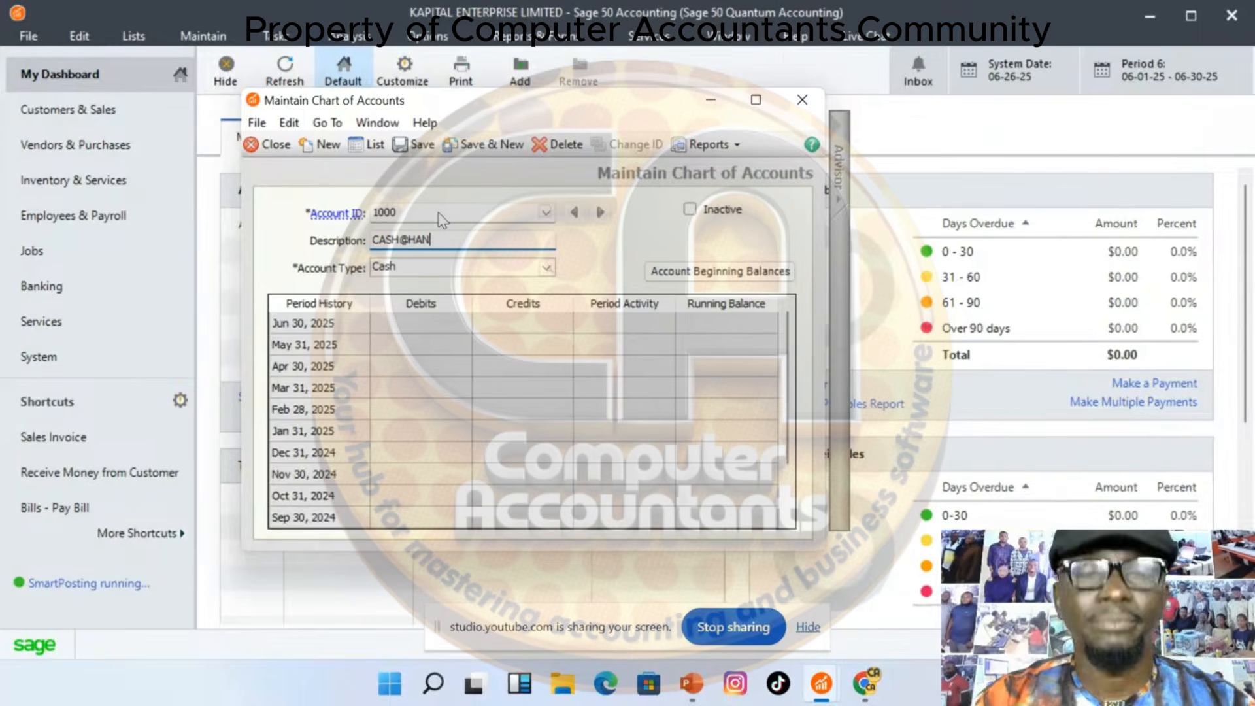
left_click(412, 239)
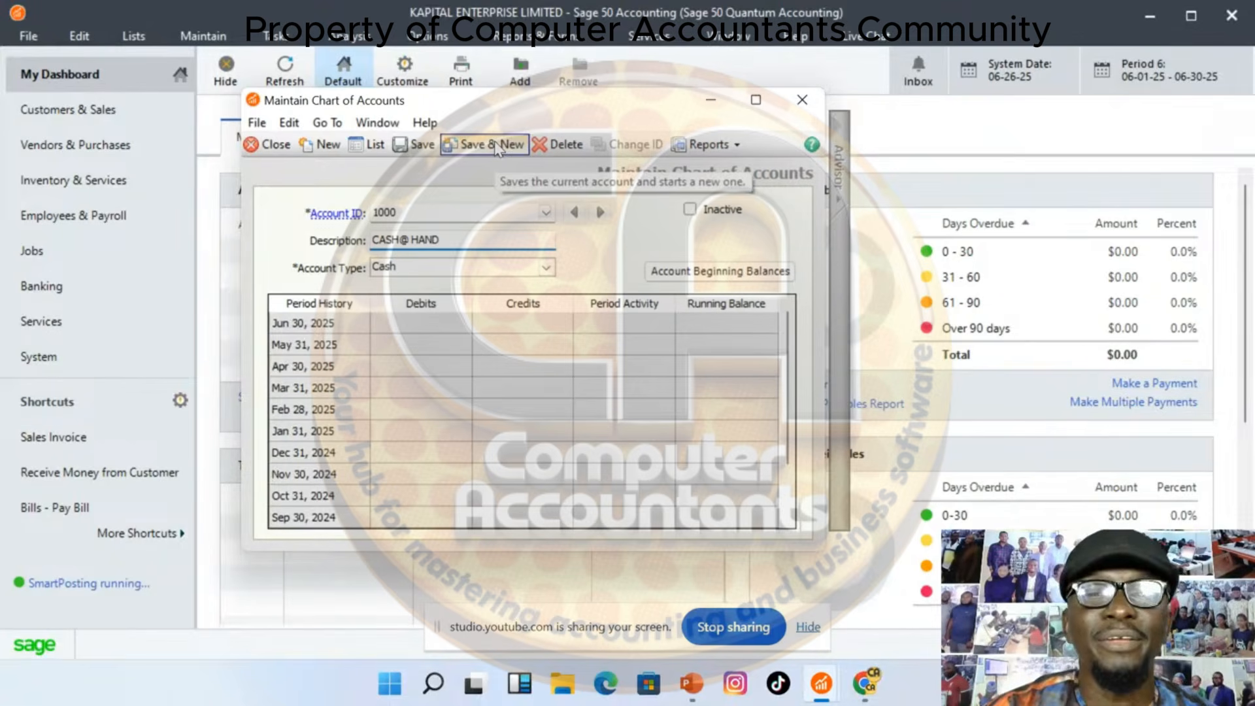
left_click(429, 149)
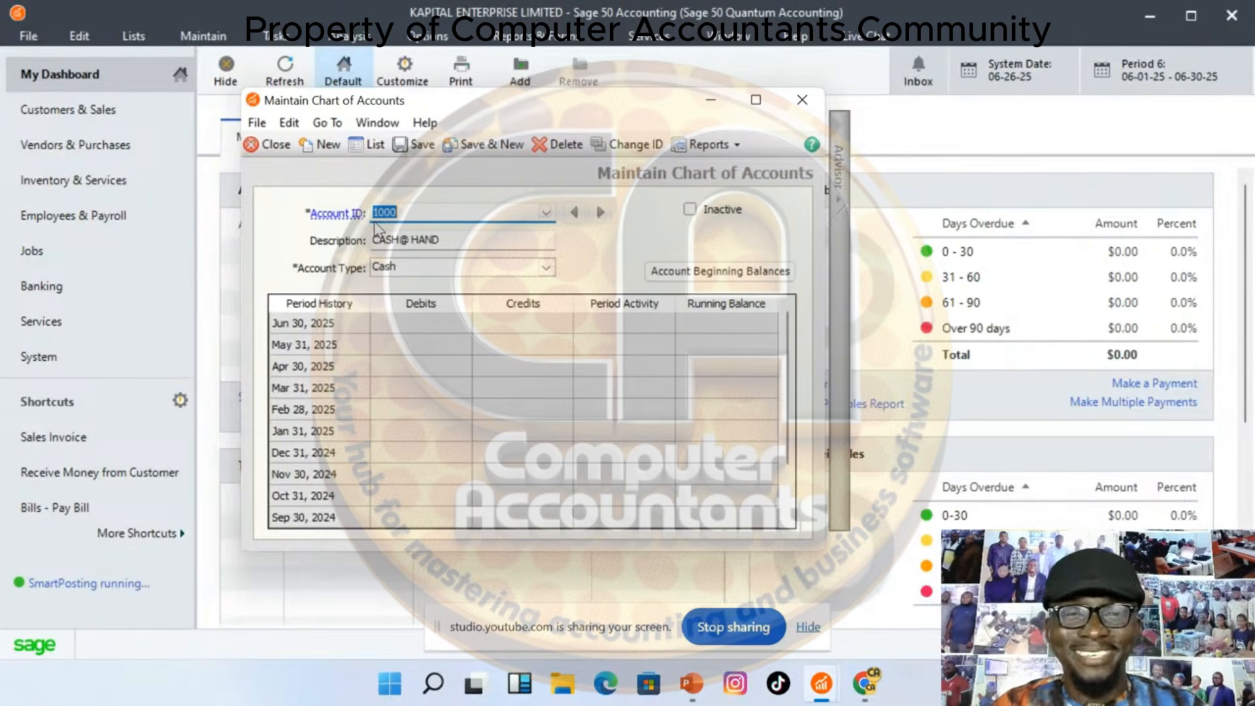
left_click(490, 150)
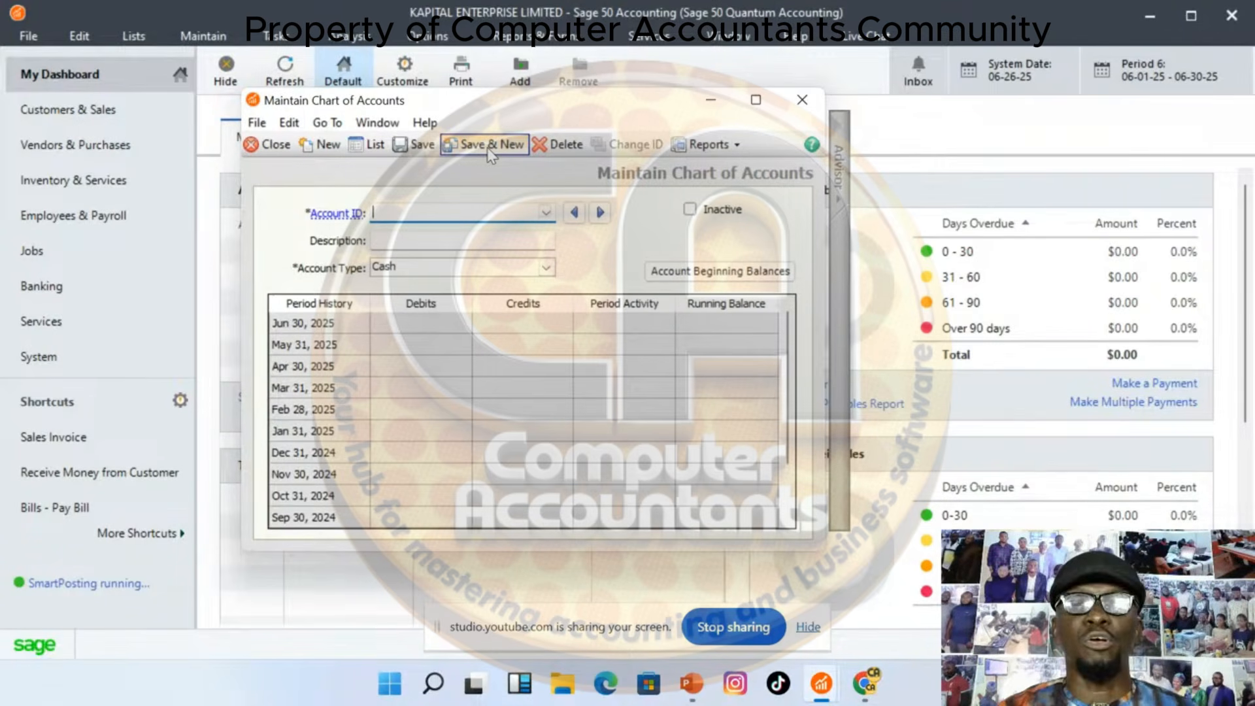
Enter account 1001 with description SPIRITUAL BANK, type Cash, and save it with Save & New
type("1")
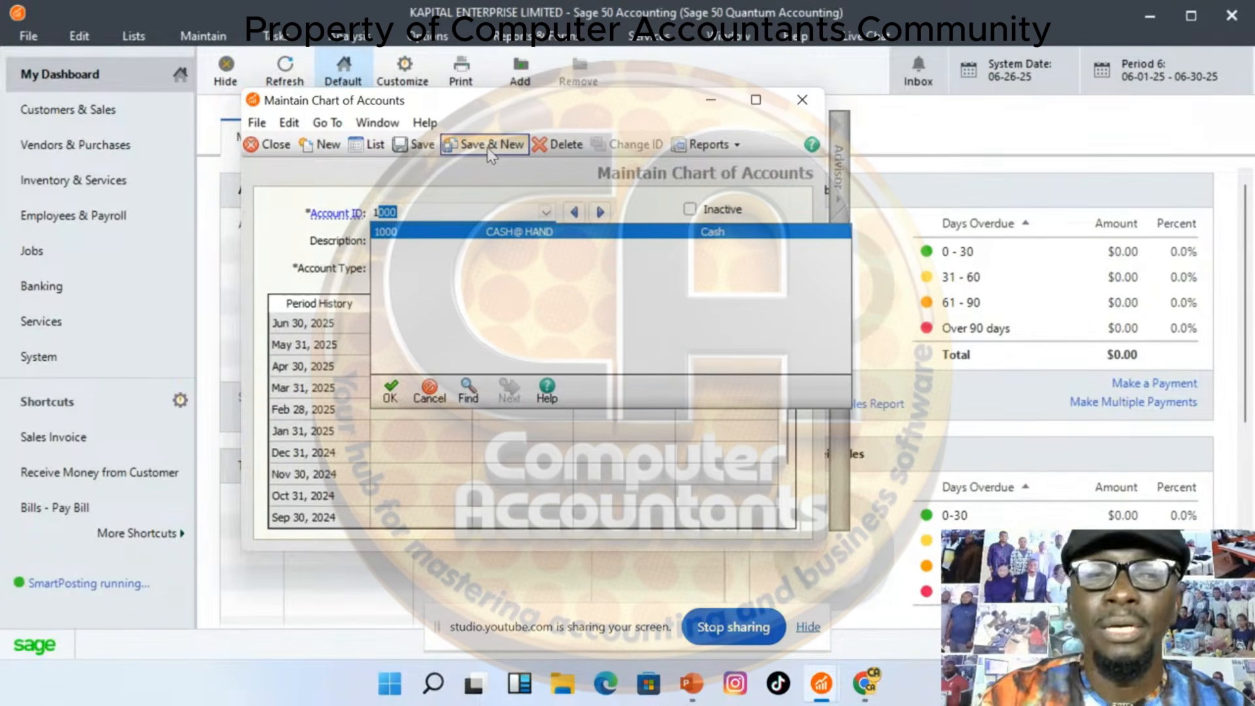
type("001")
key("Tab")
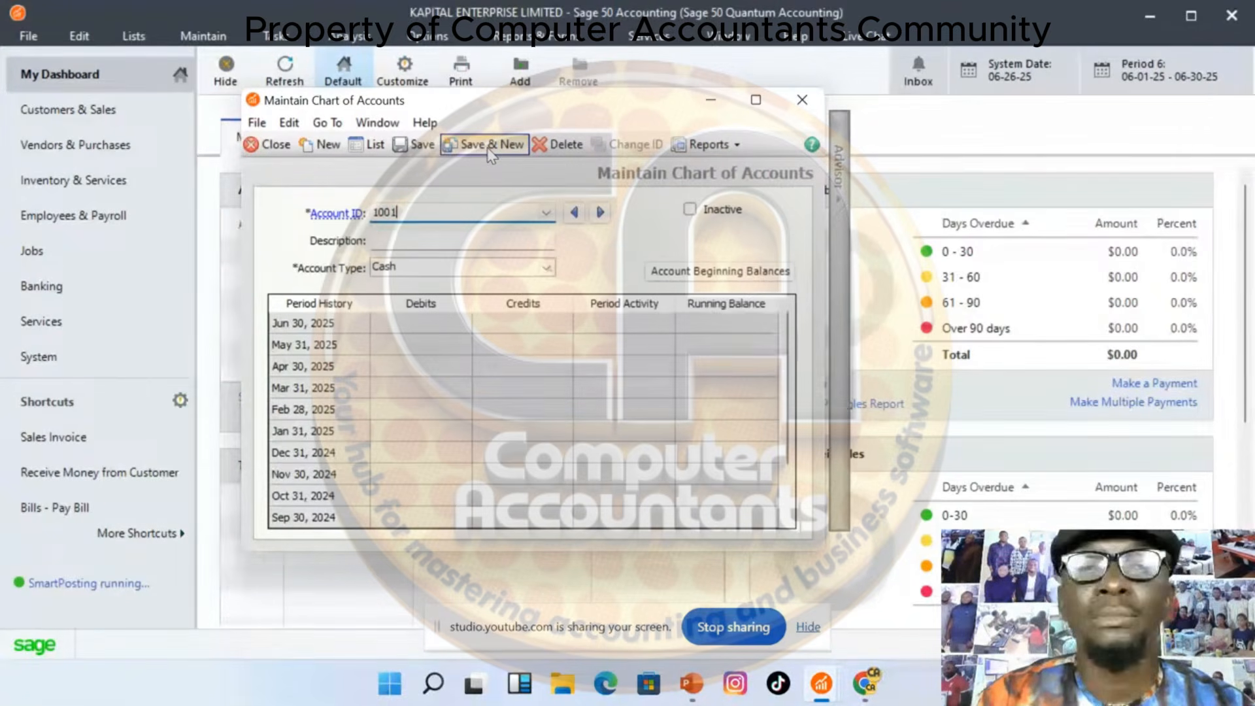
type("sP")
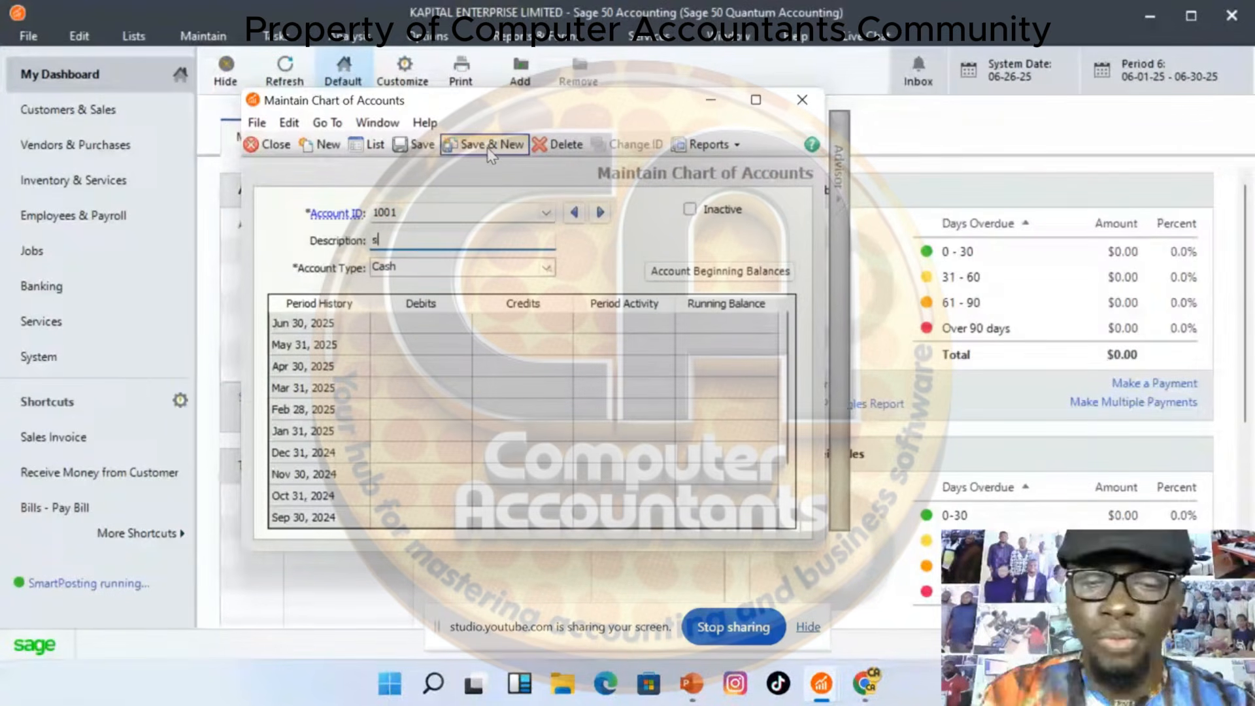
key("BackSpace")
key("BackSpace")
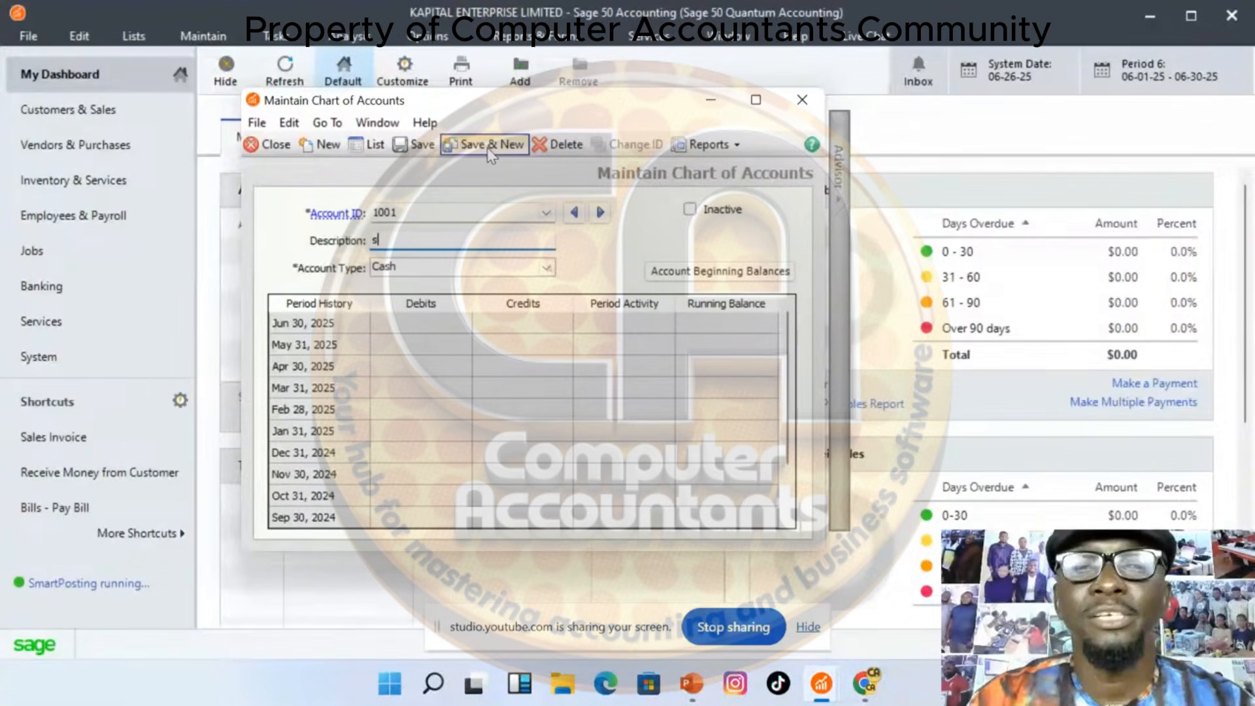
type("SP")
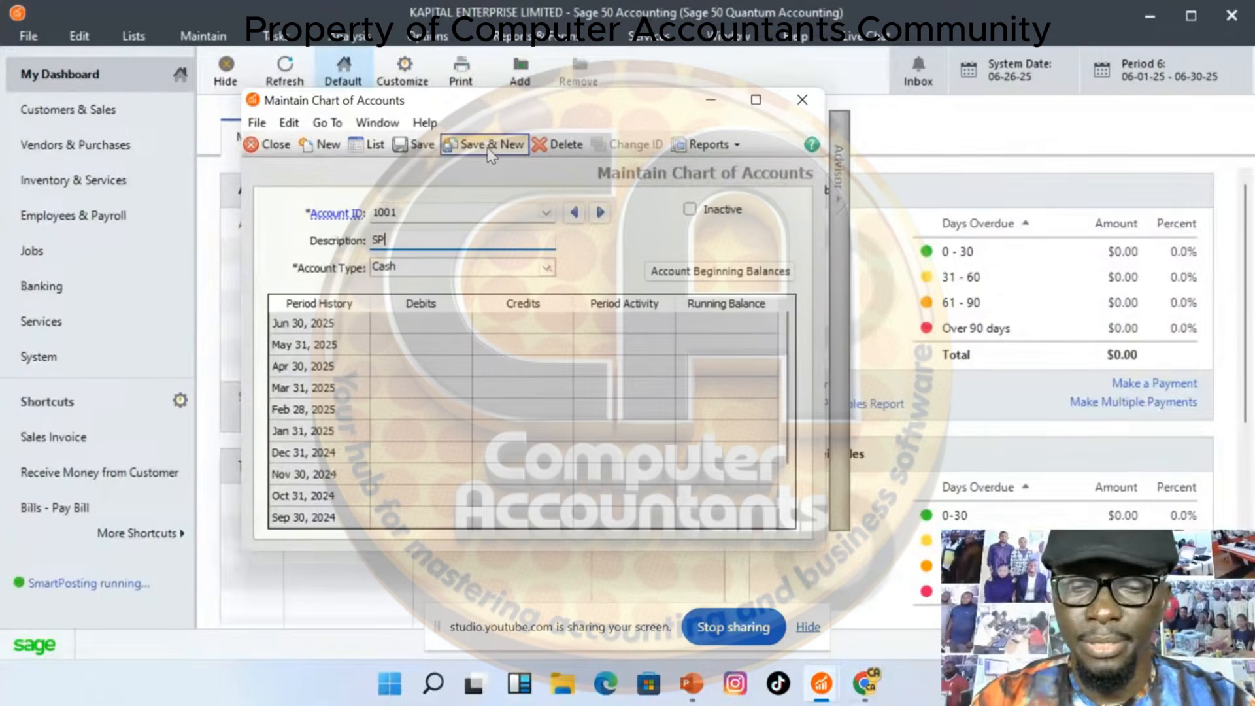
type("RIT")
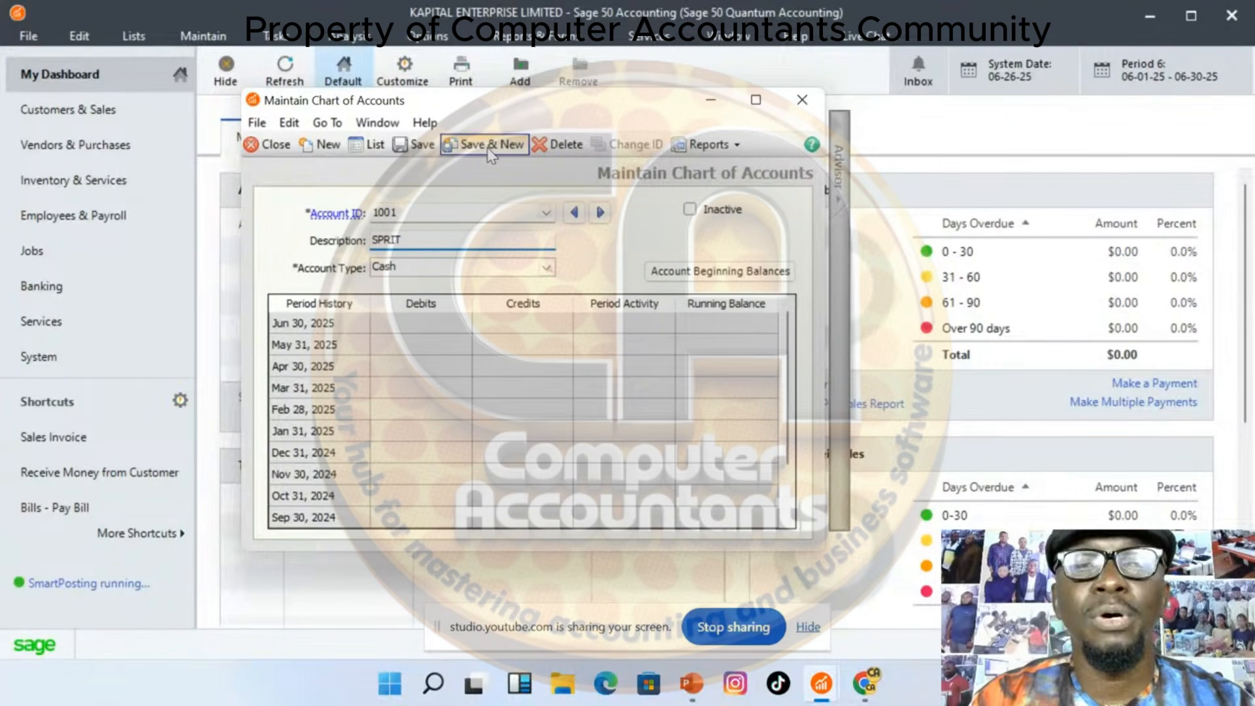
key("BackSpace")
key("BackSpace")
key("BackSpace")
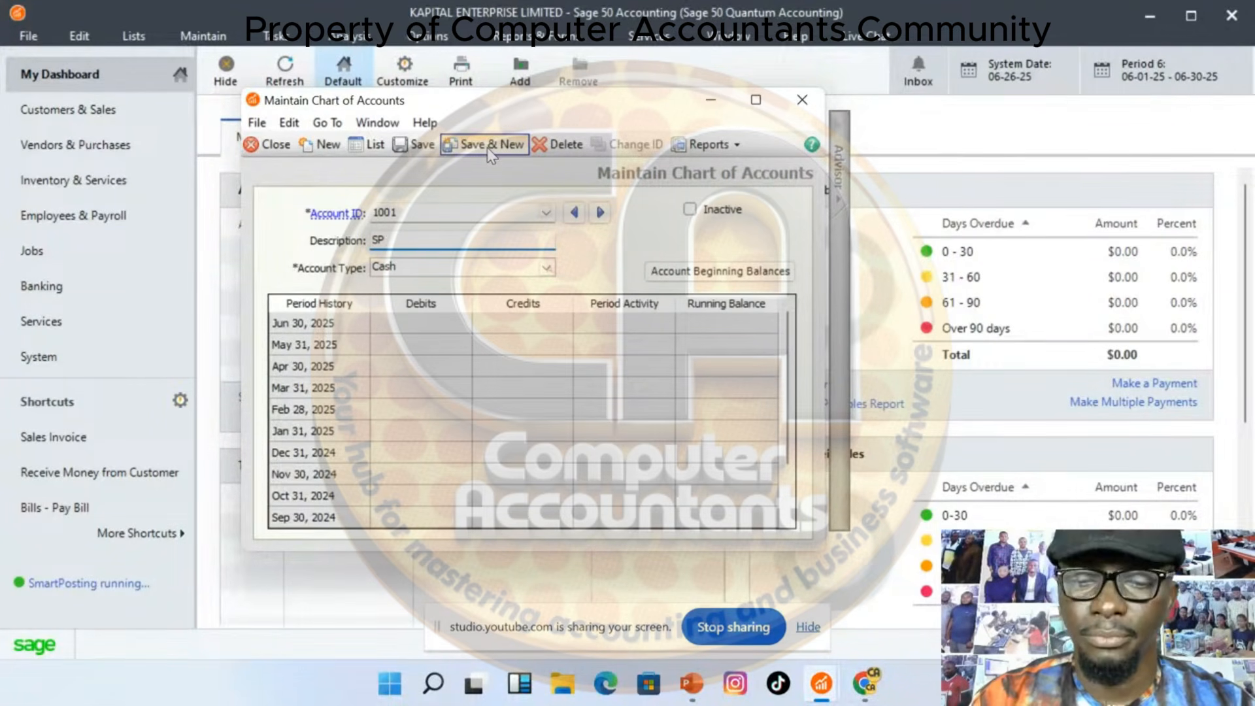
type("IRITUAL ")
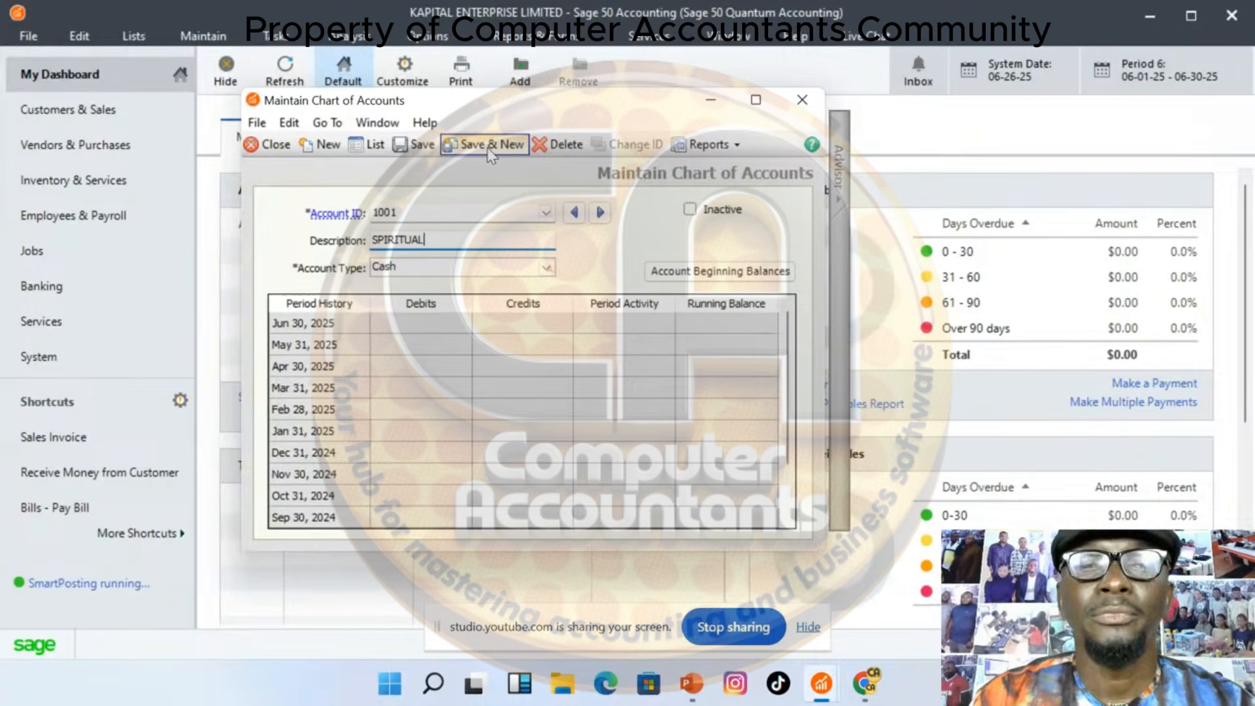
type("BANK")
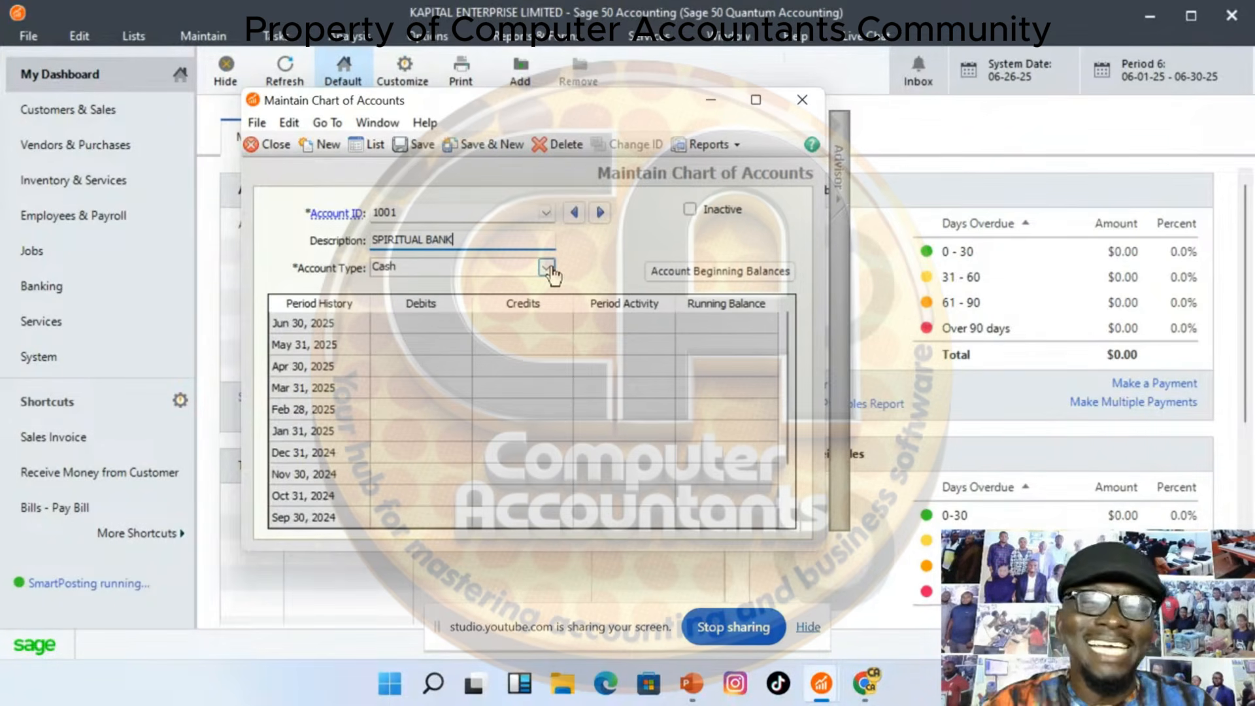
left_click(497, 150)
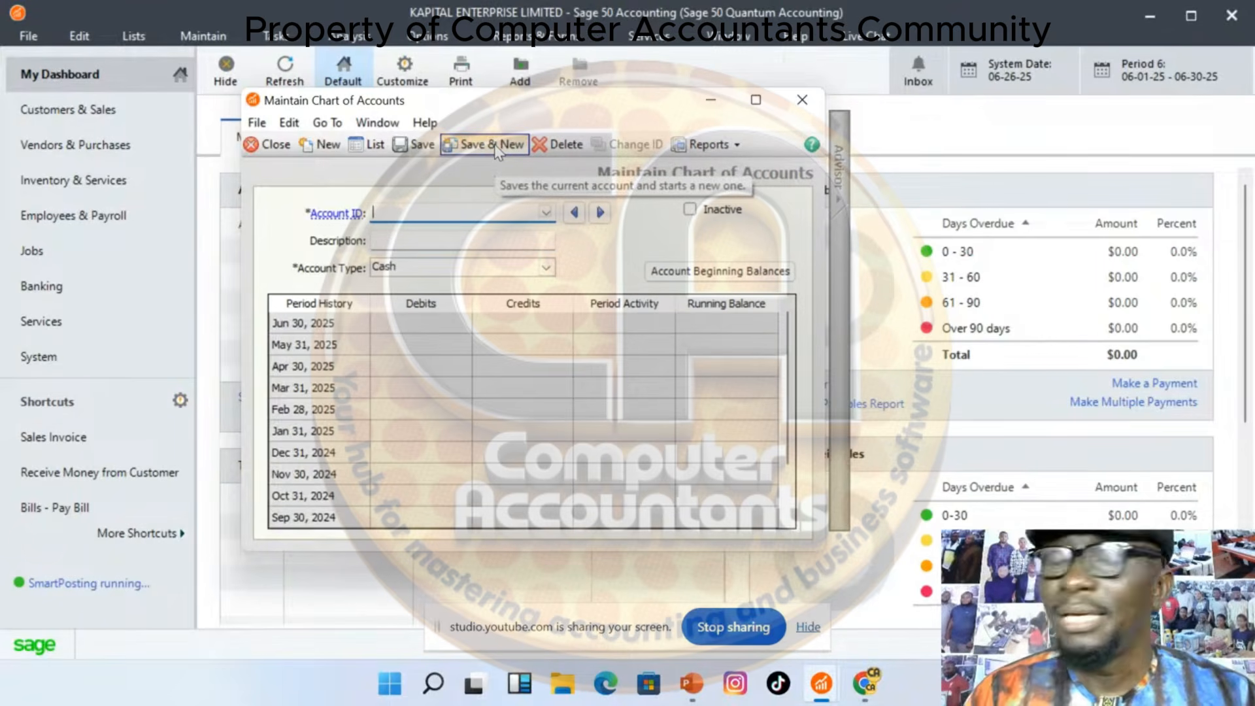
Enter Account ID 1003 with the description VAT/SALES TAX in the new record
type("1000")
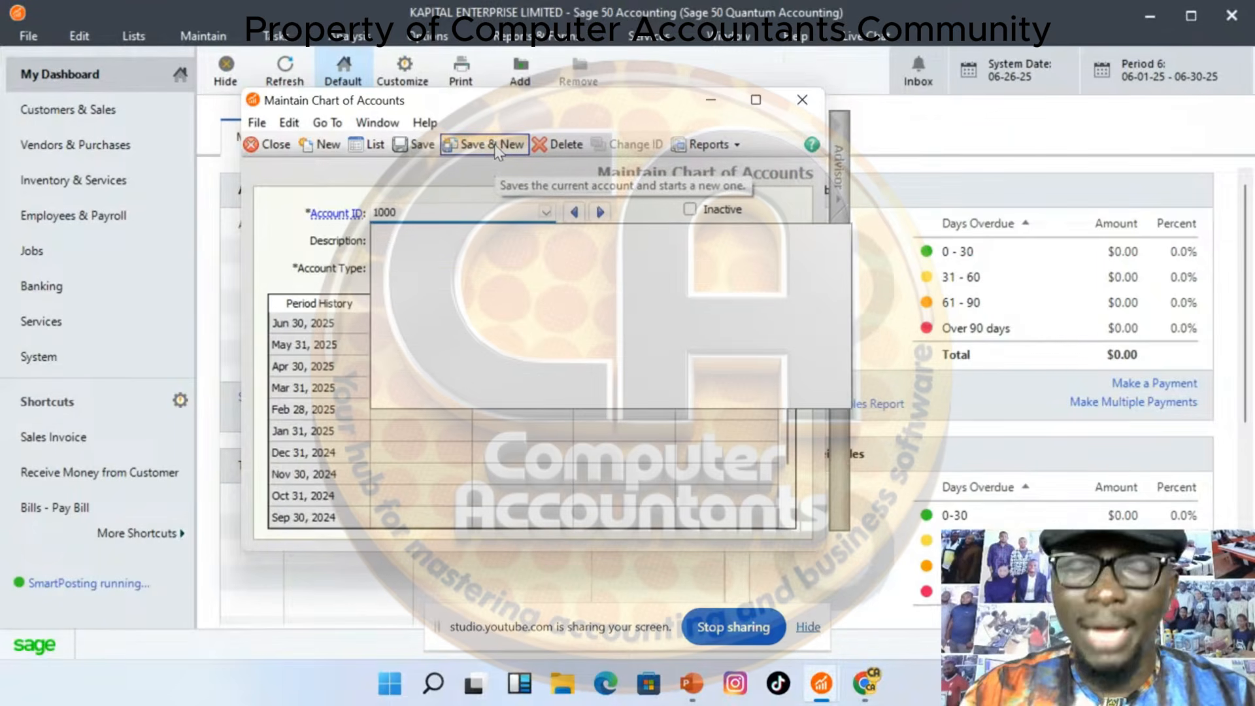
key("BackSpace")
type("3")
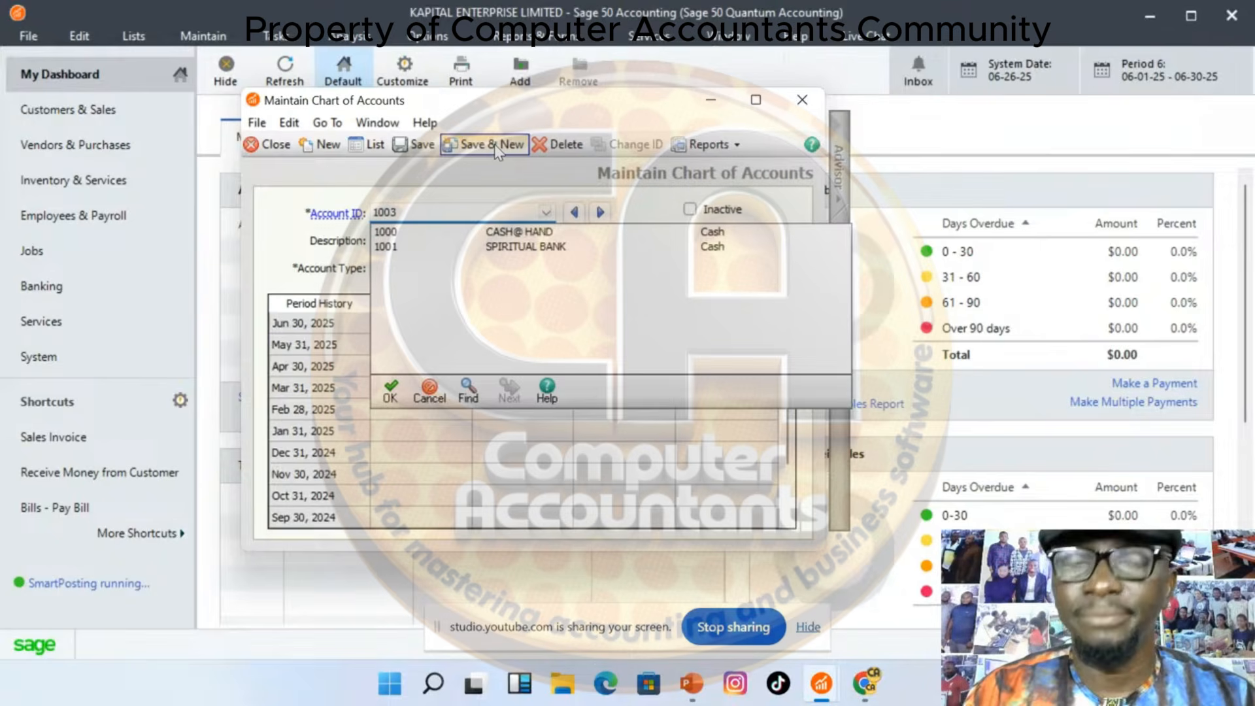
key("Tab")
type("VAT")
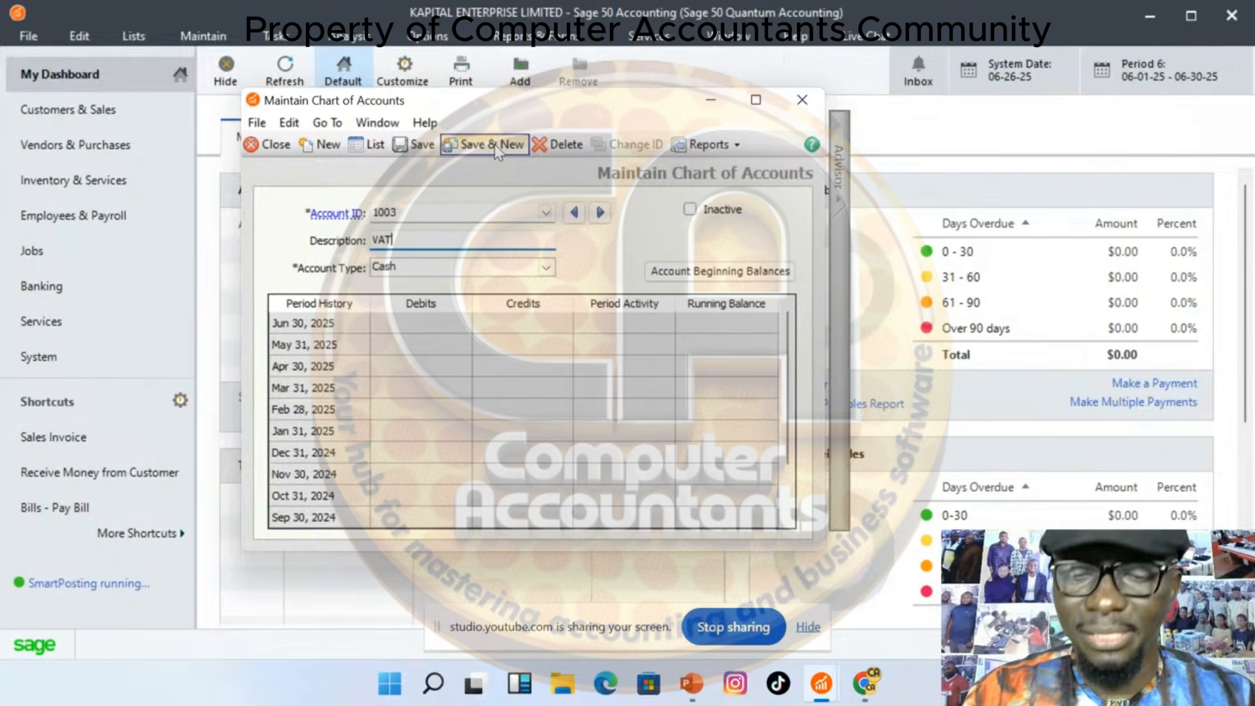
type("/SAL")
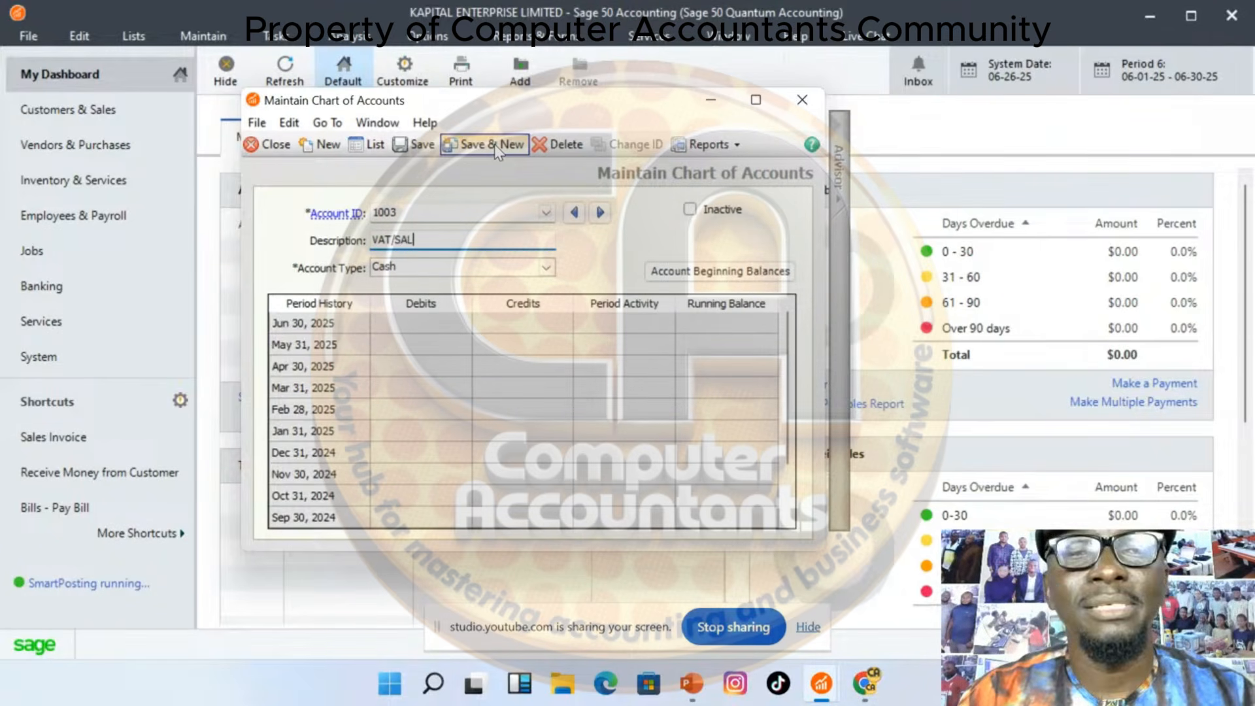
type("E")
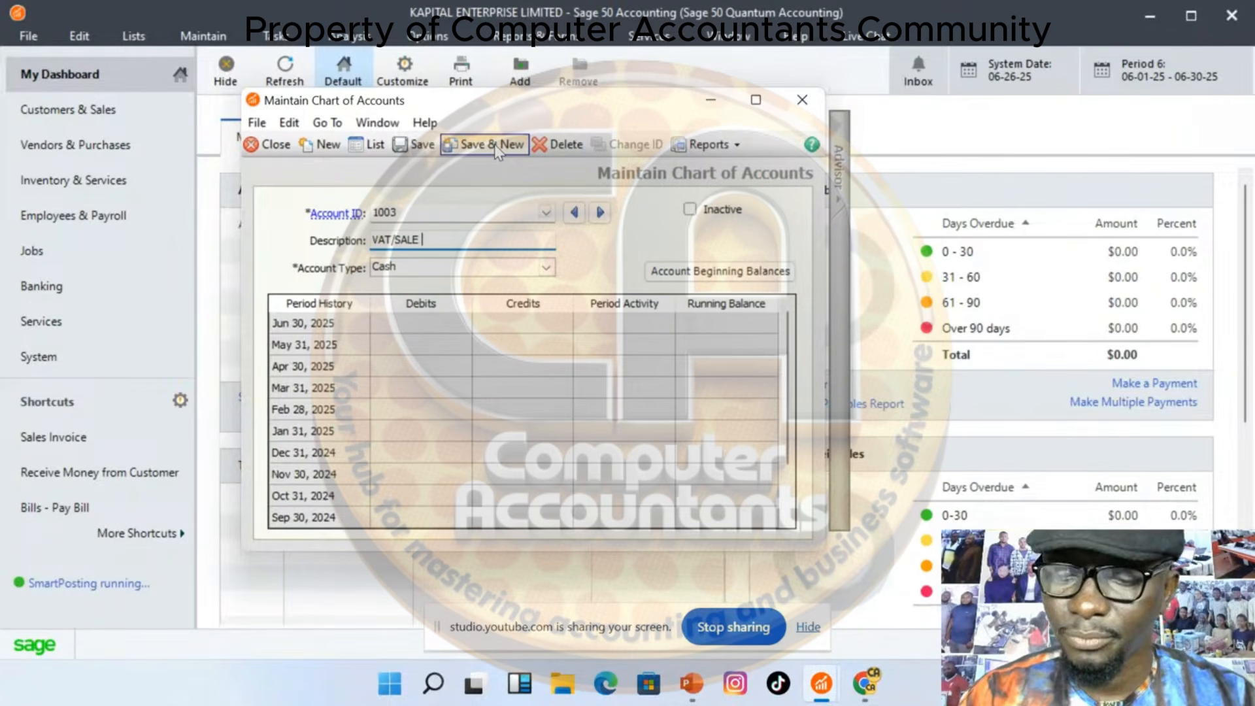
key("BackSpace")
type("S TAX")
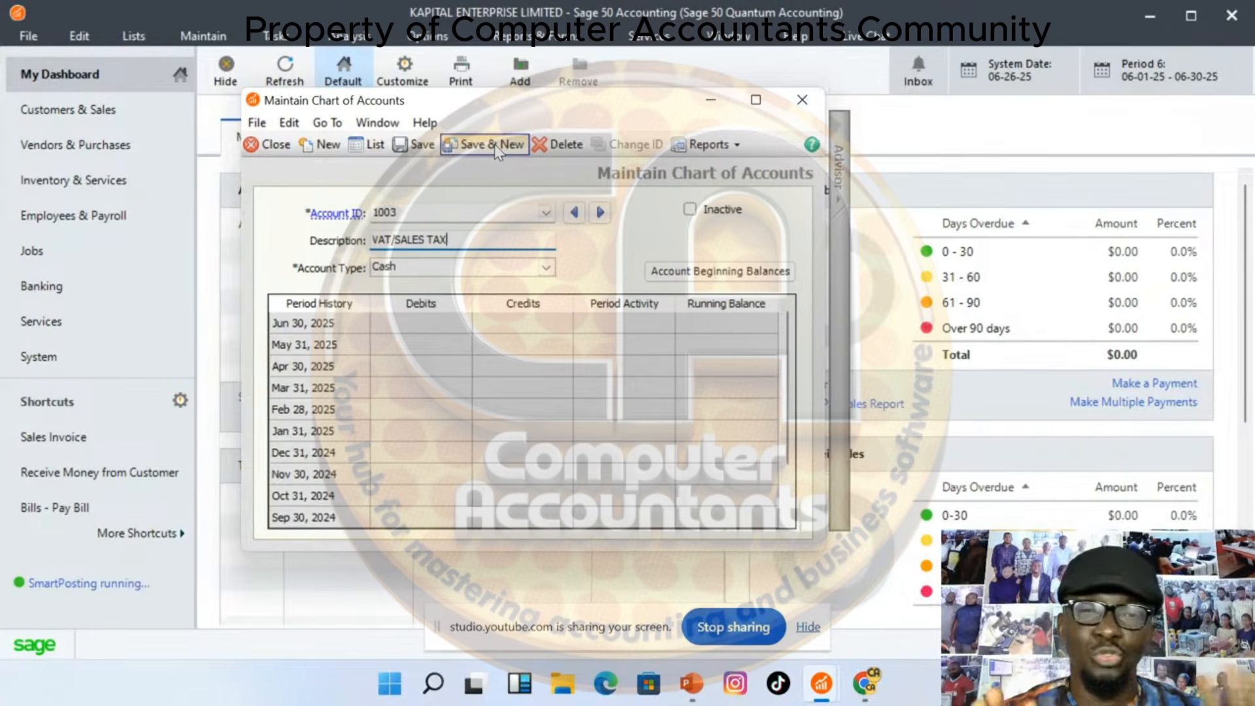
Set account 1003's type to Other Current Liabilities and save it with Save & New
left_click(545, 268)
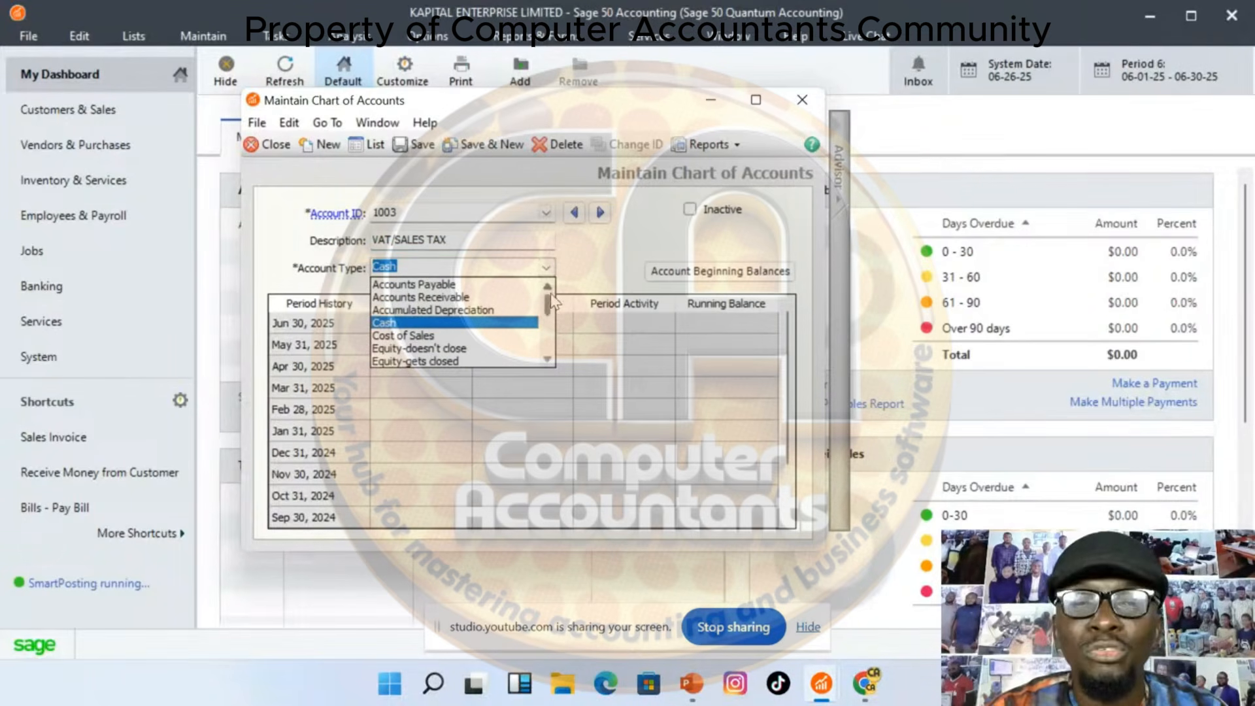
left_click_drag(549, 307, 549, 330)
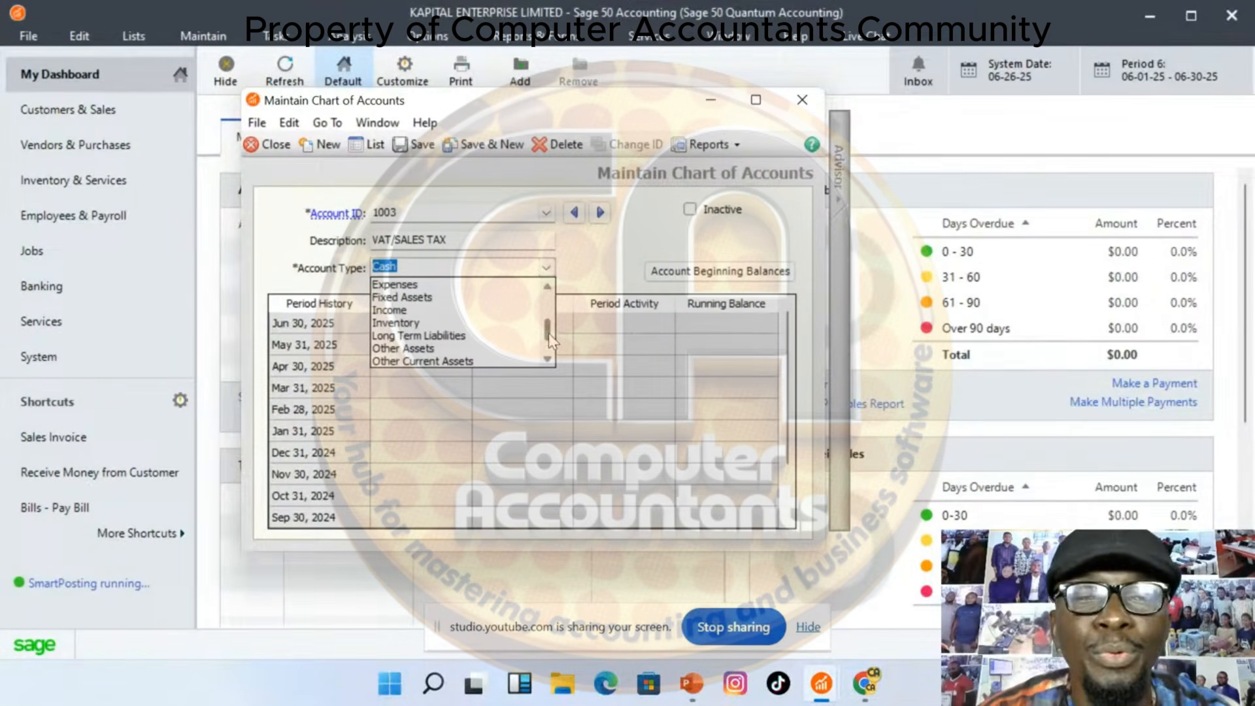
left_click_drag(547, 332, 548, 348)
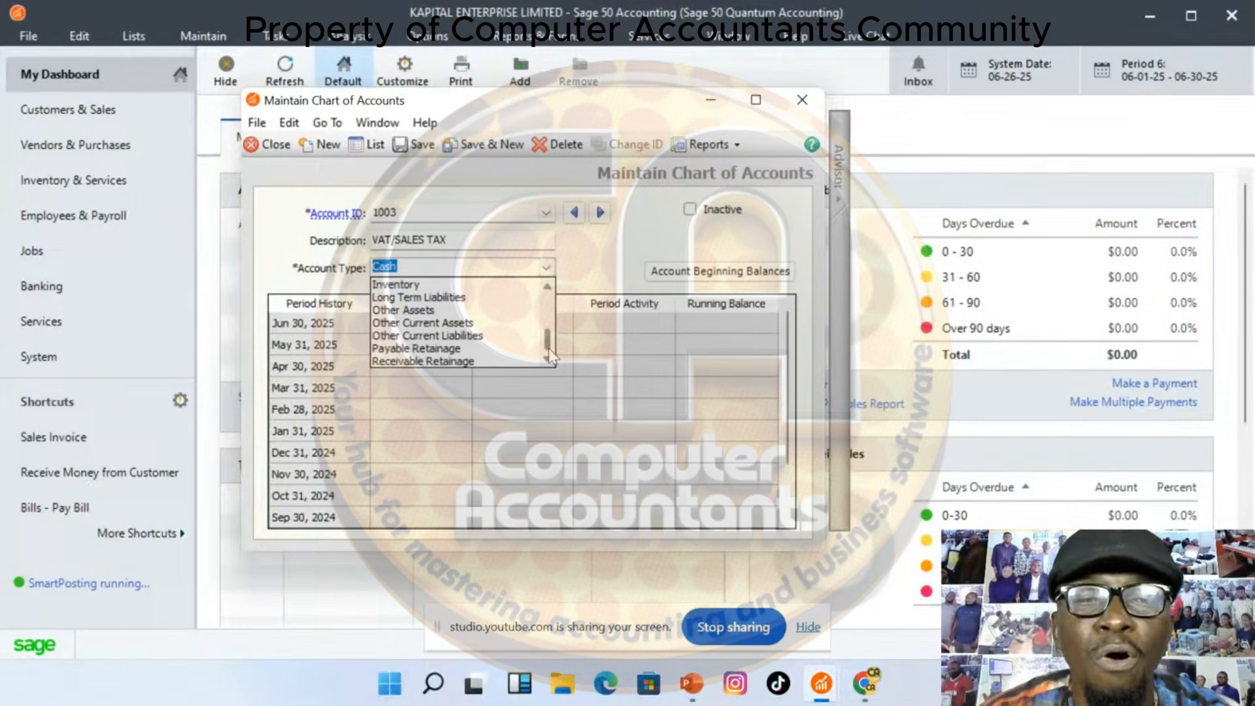
left_click(426, 336)
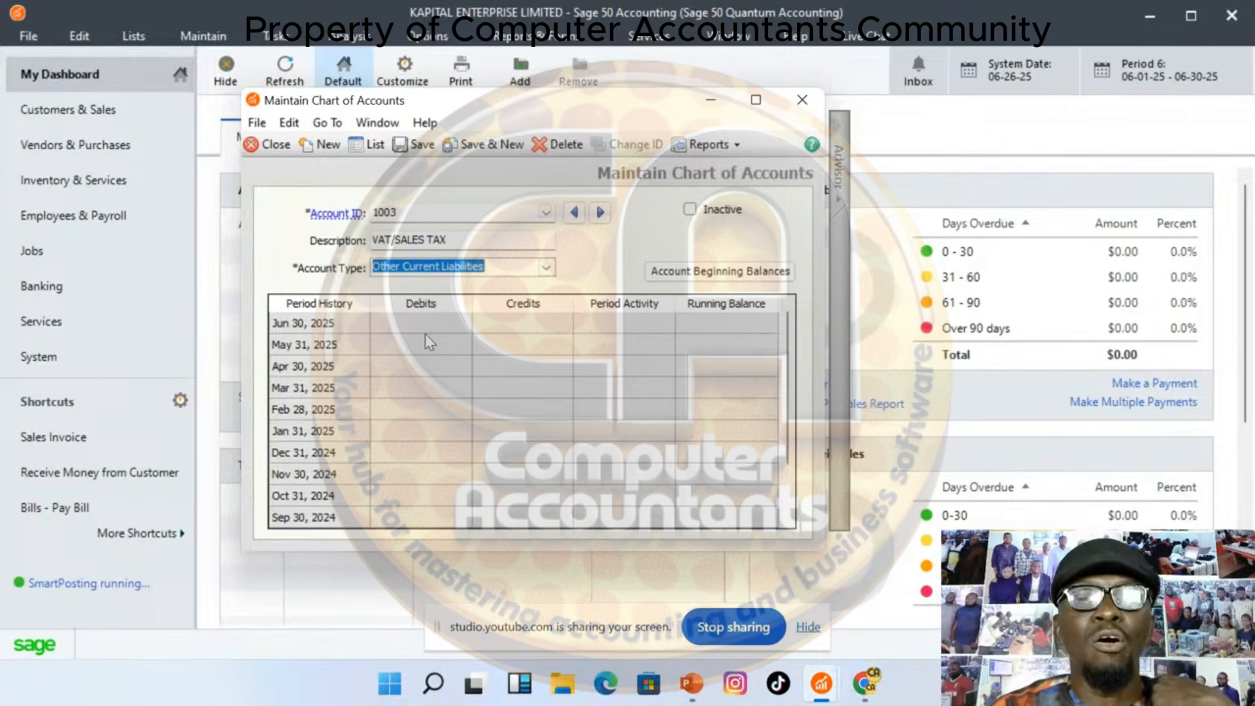
left_click(485, 144)
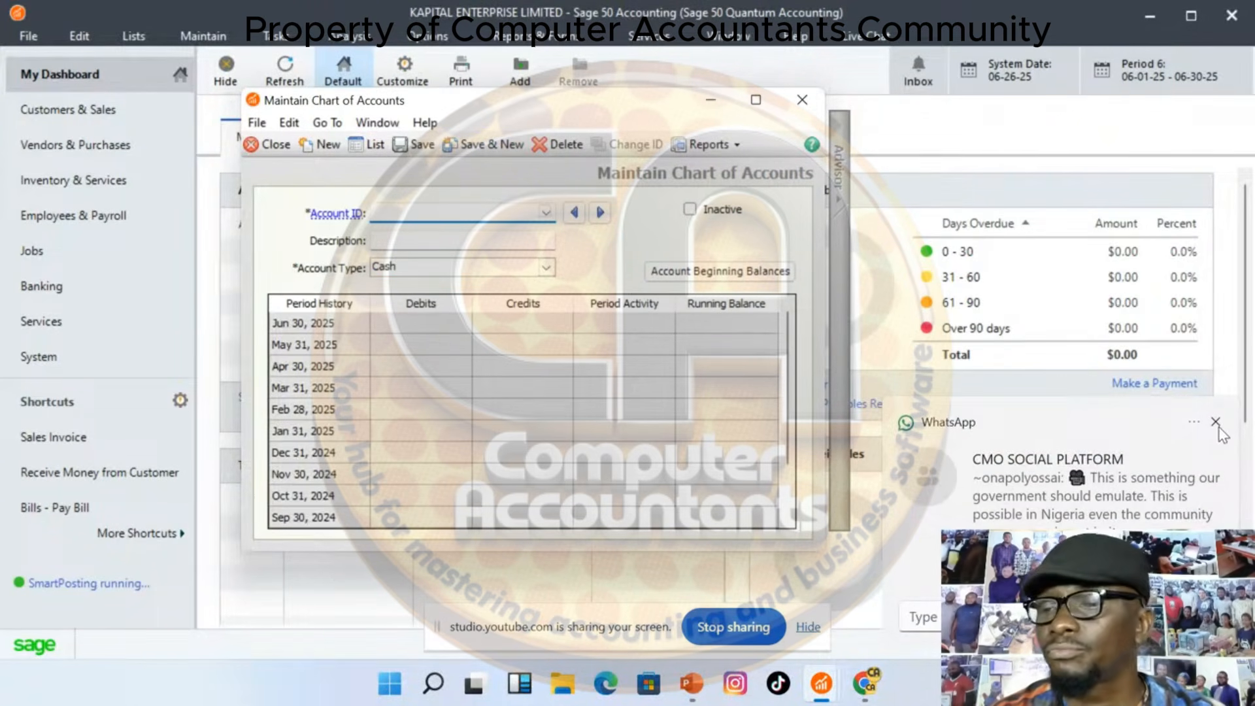
Dismiss the chat popup, then enter Account ID 1004 with description CAPITAL/EQUITY
left_click(1216, 421)
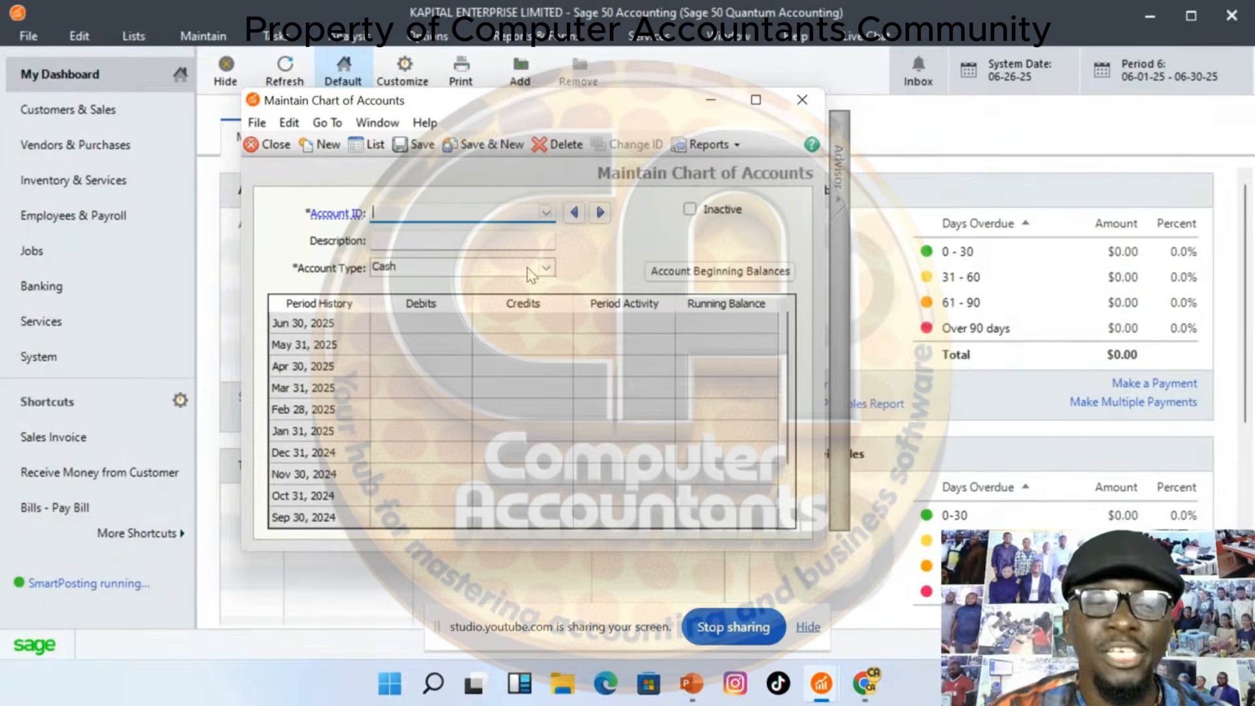
type("1004")
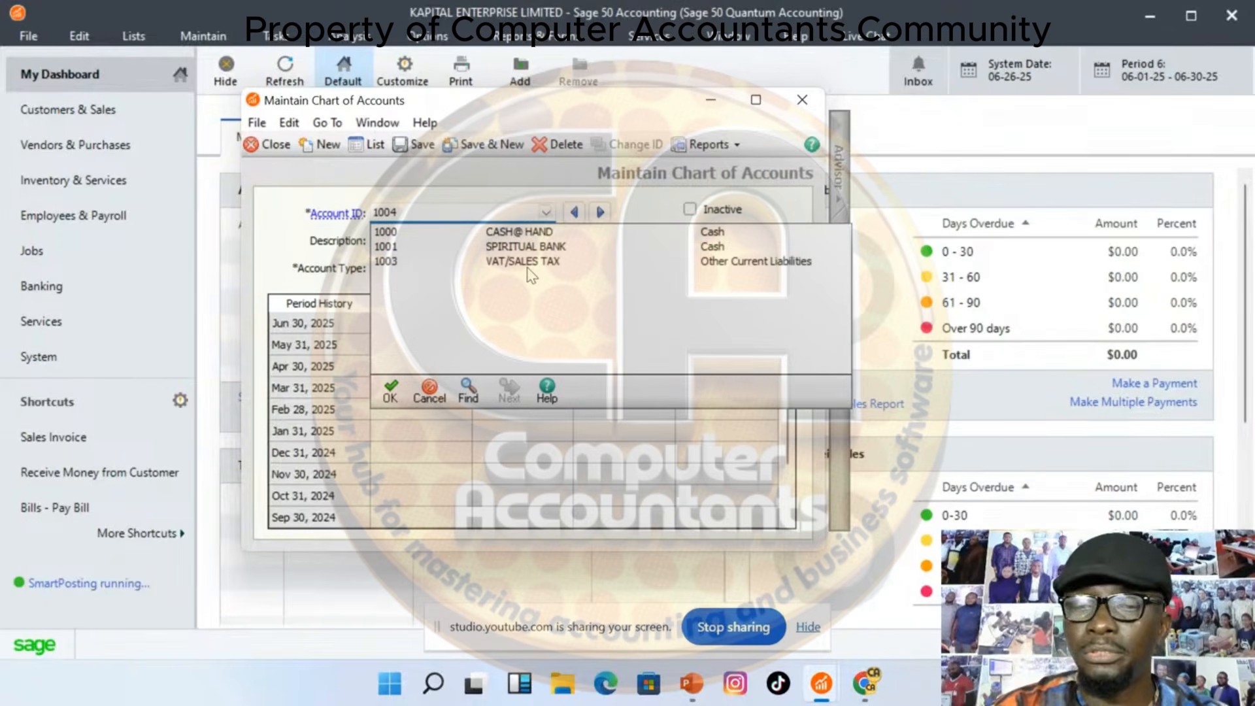
key("Tab")
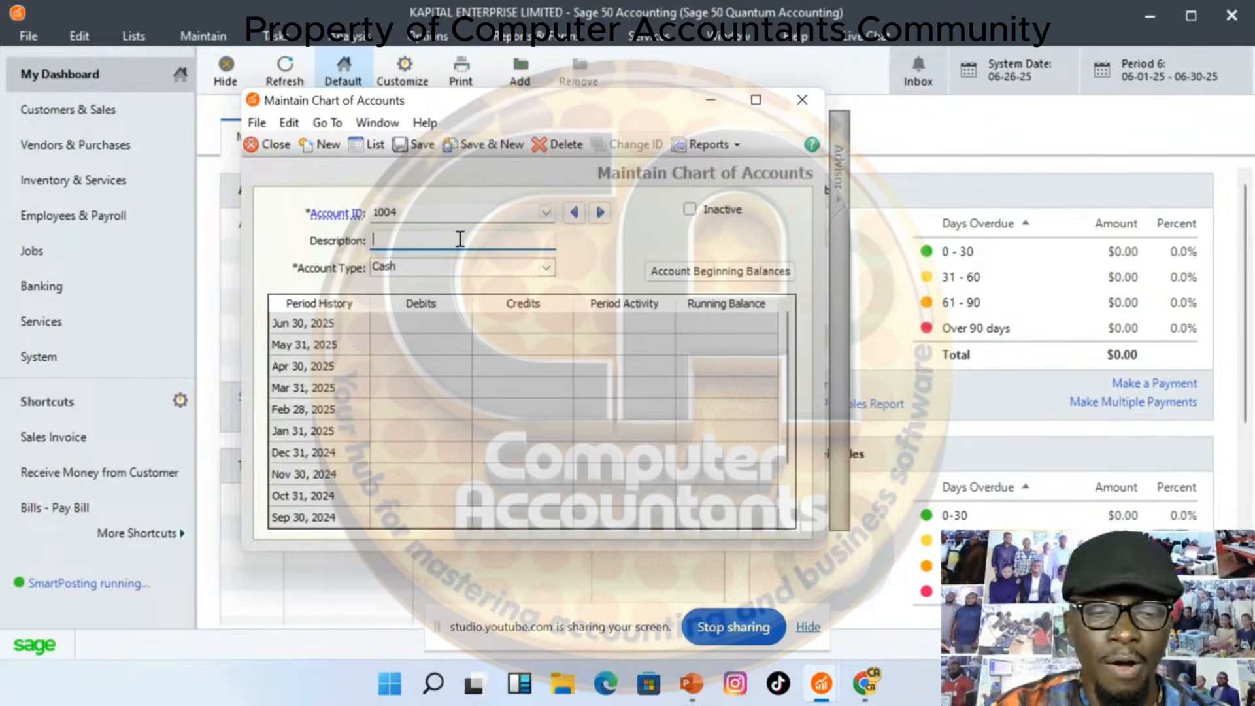
type("cAPITAL")
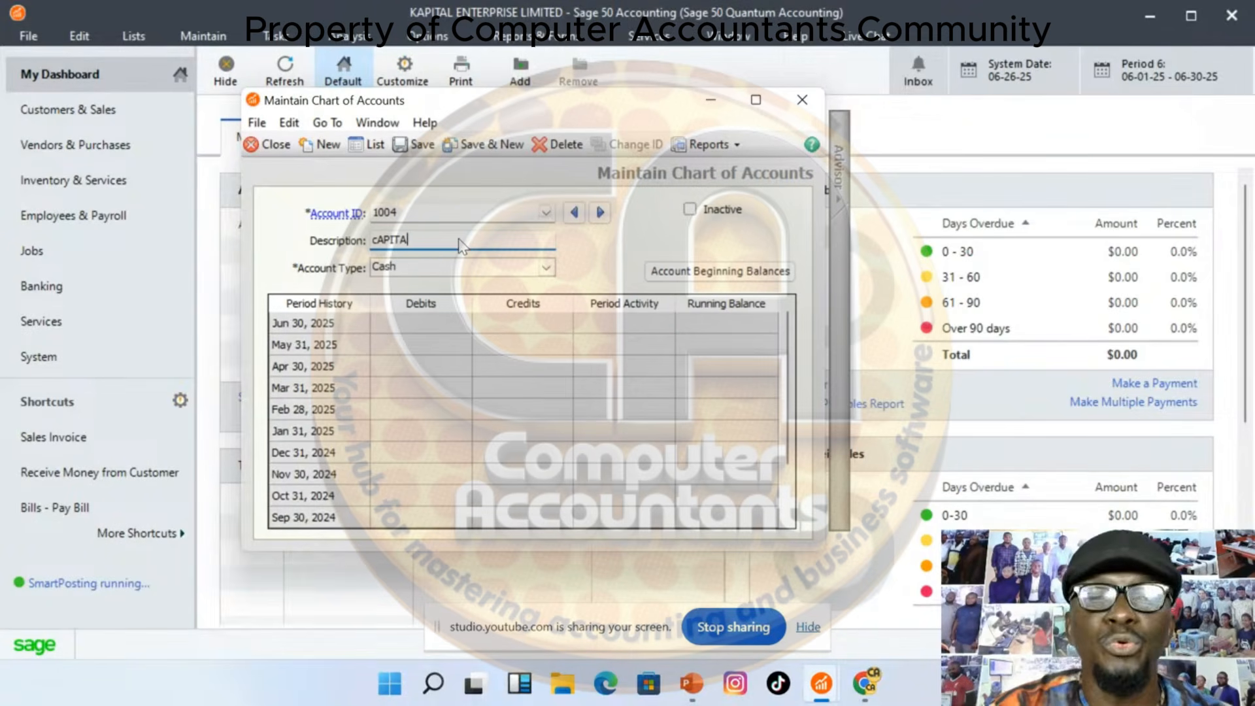
key("BackSpace")
key("BackSpace")
key("BackSpace")
key("BackSpace")
key("BackSpace")
key("BackSpace")
type("CAP")
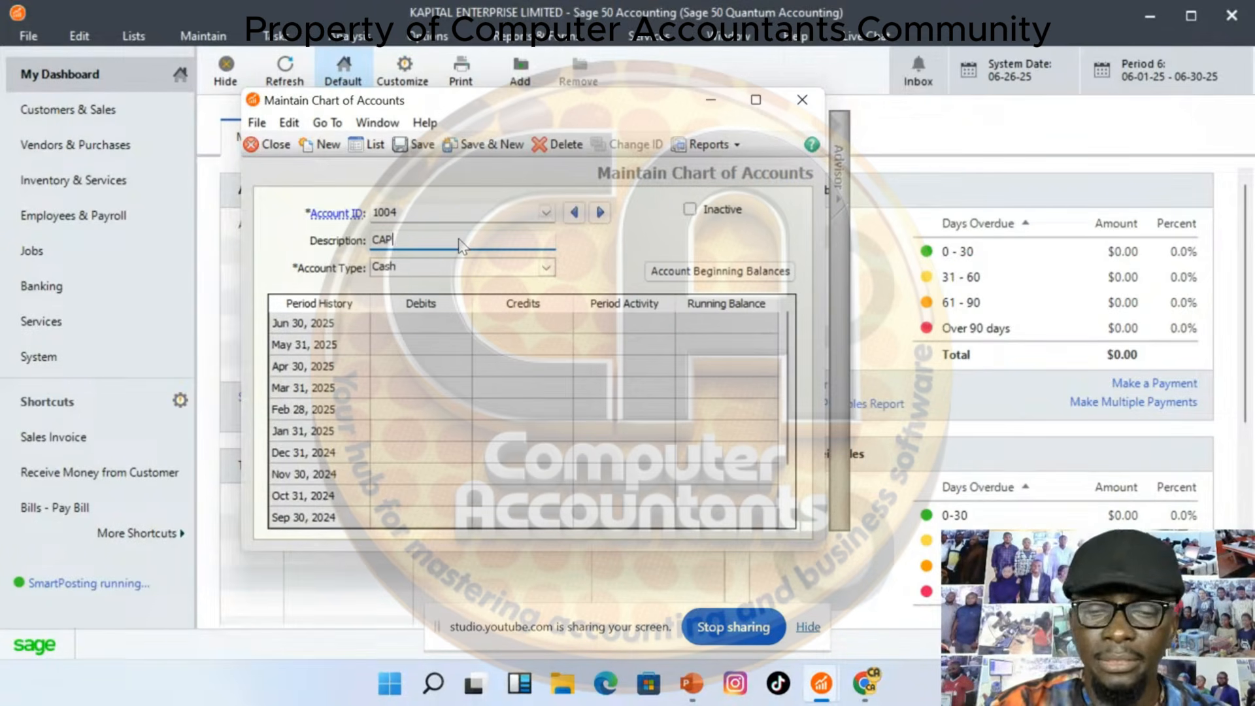
type("ITAL")
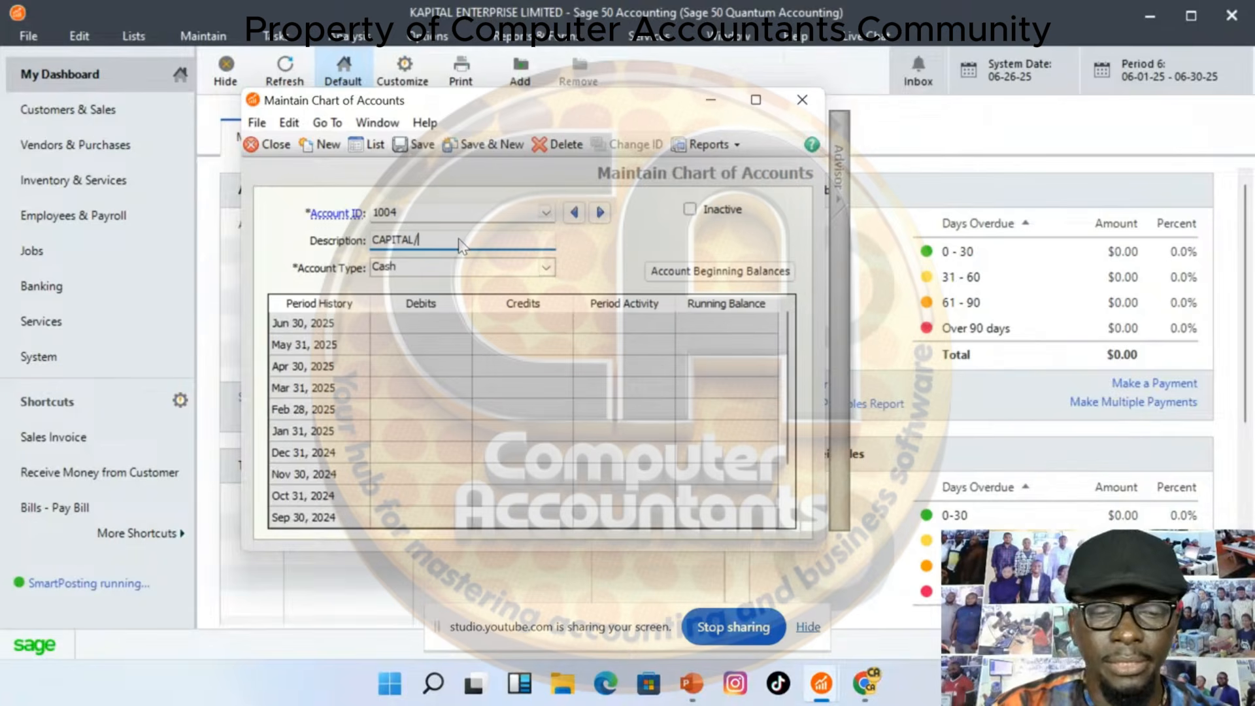
type("/EQUI")
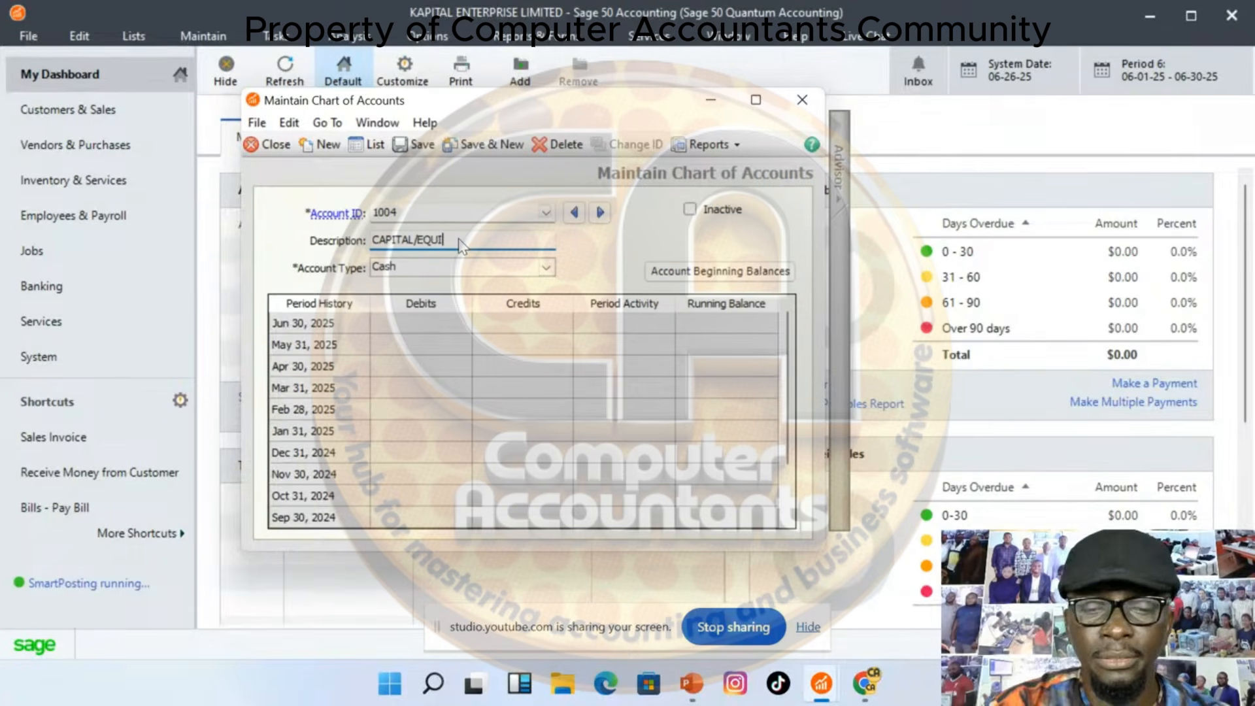
type("TY")
Choose Equity-Retained Earnings as the account type for 1004 CAPITAL/EQUITY
key("Tab")
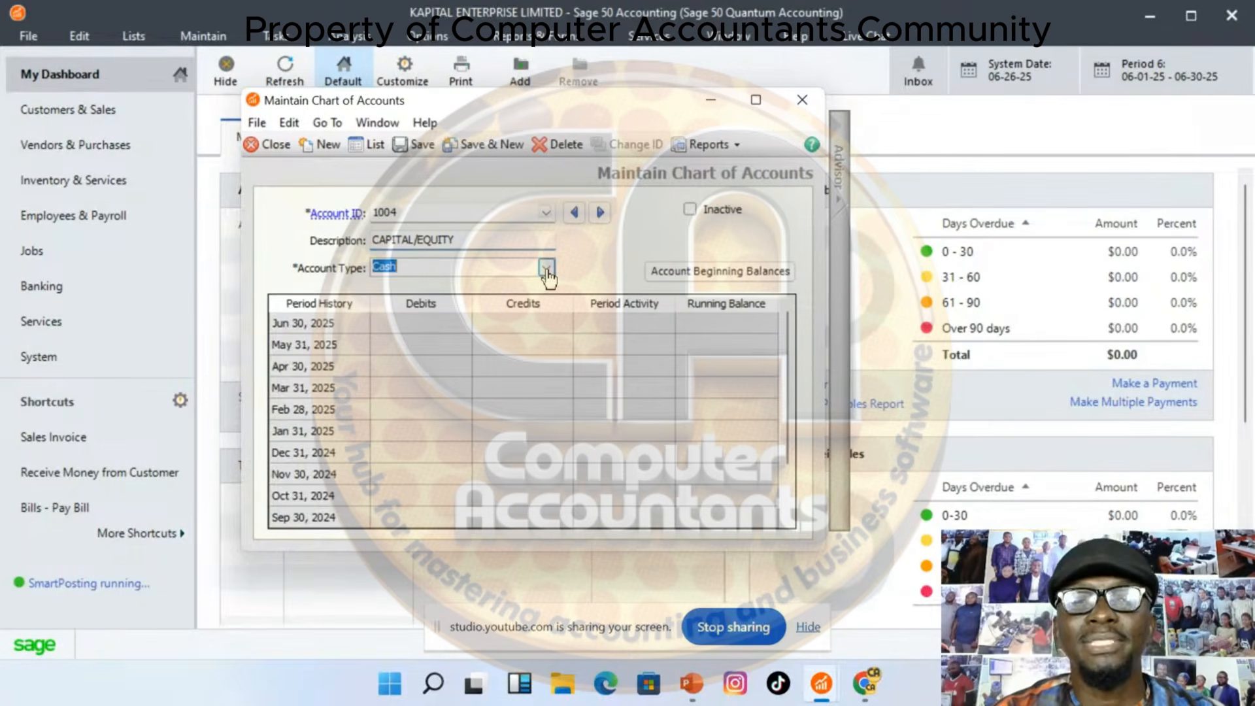
left_click(545, 268)
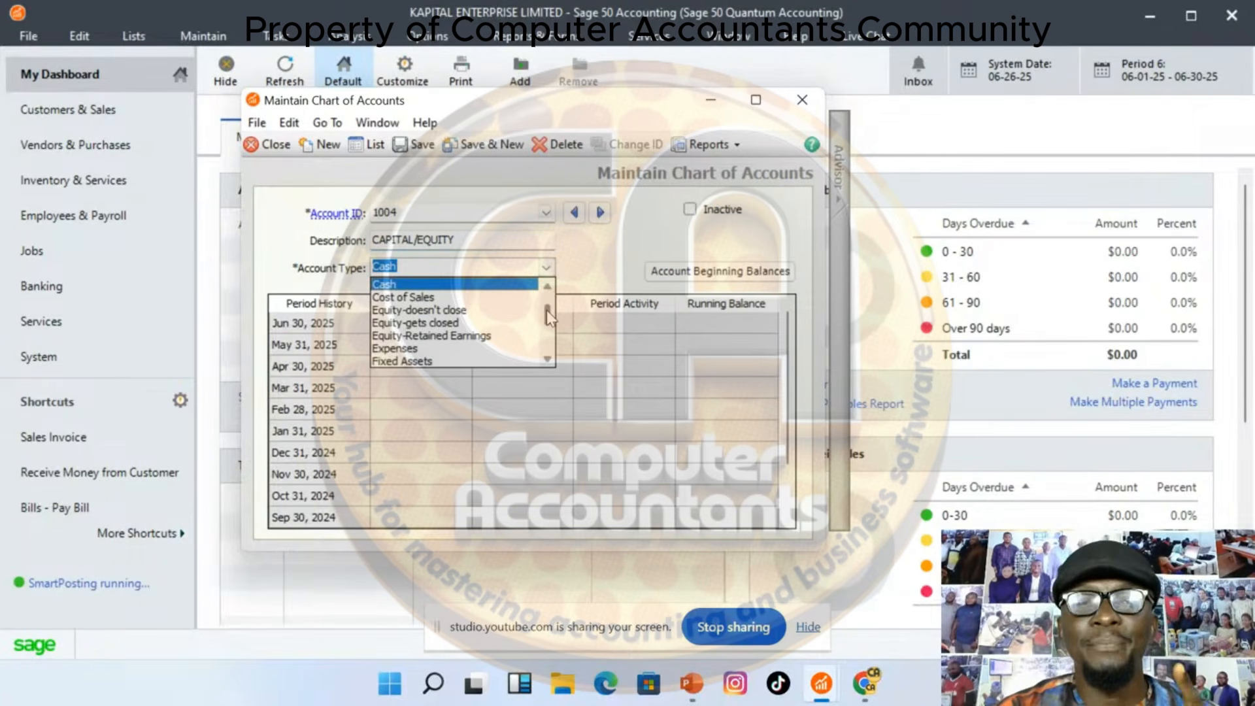
left_click(464, 338)
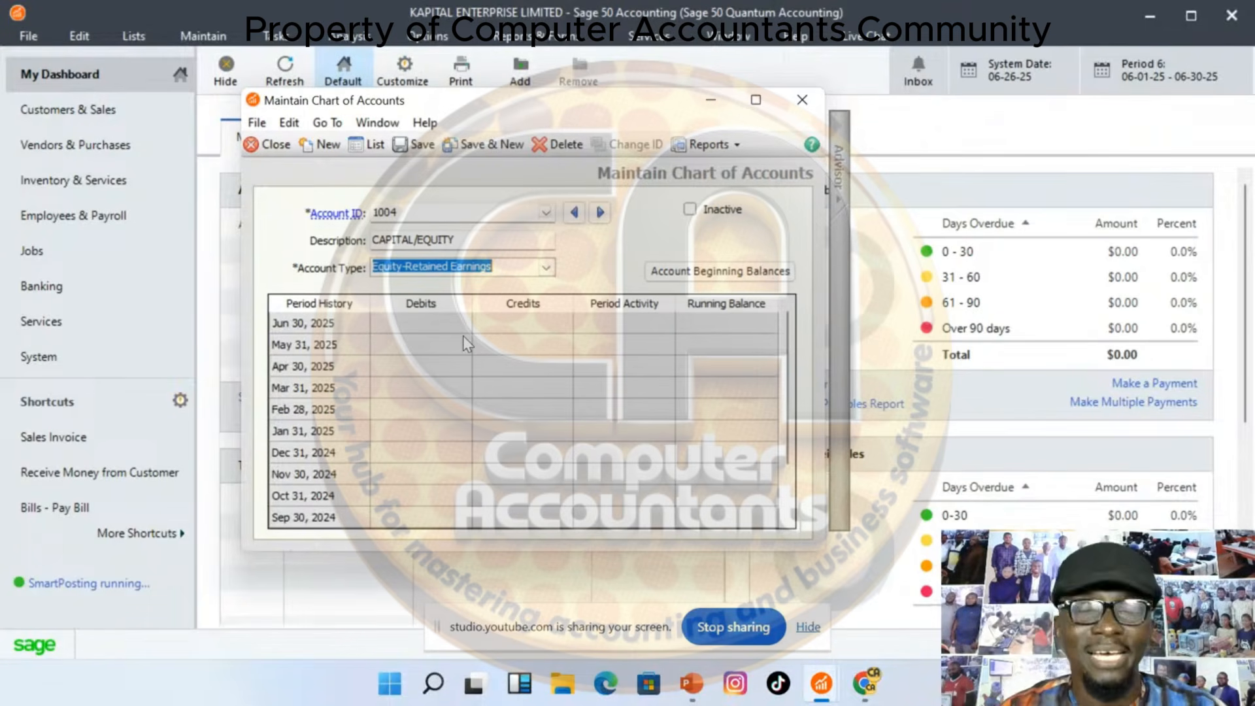
left_click(547, 267)
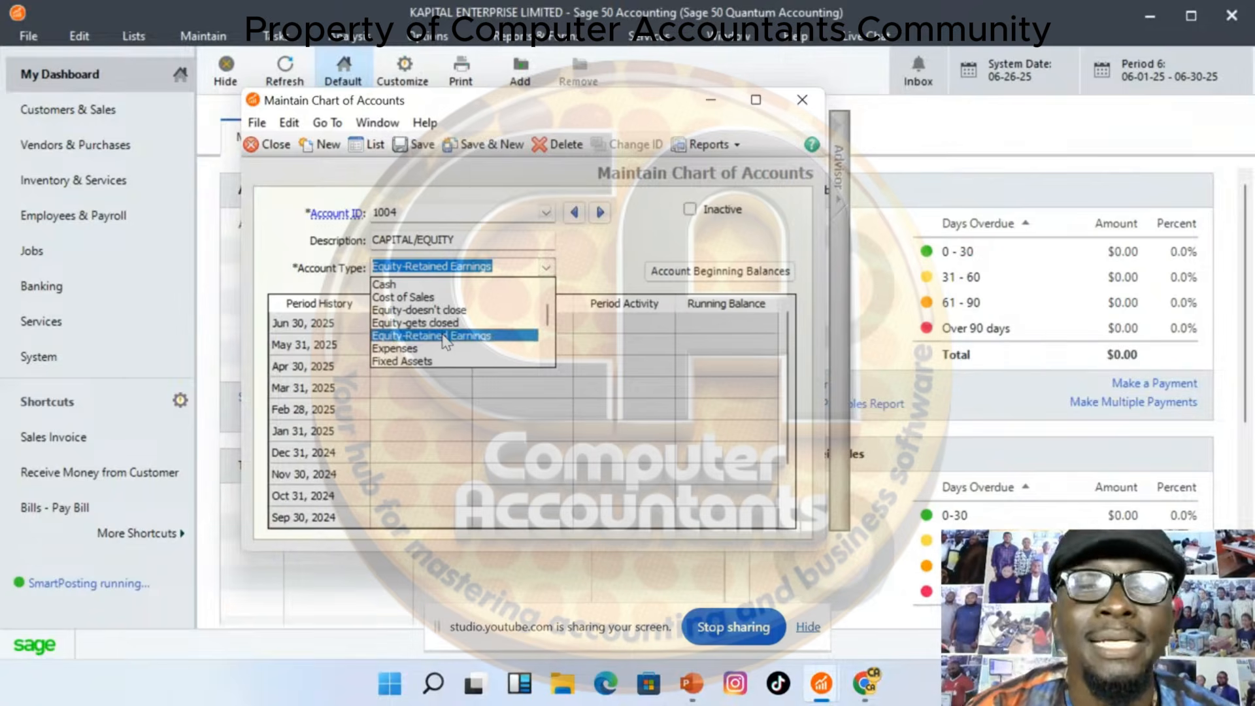
left_click(446, 336)
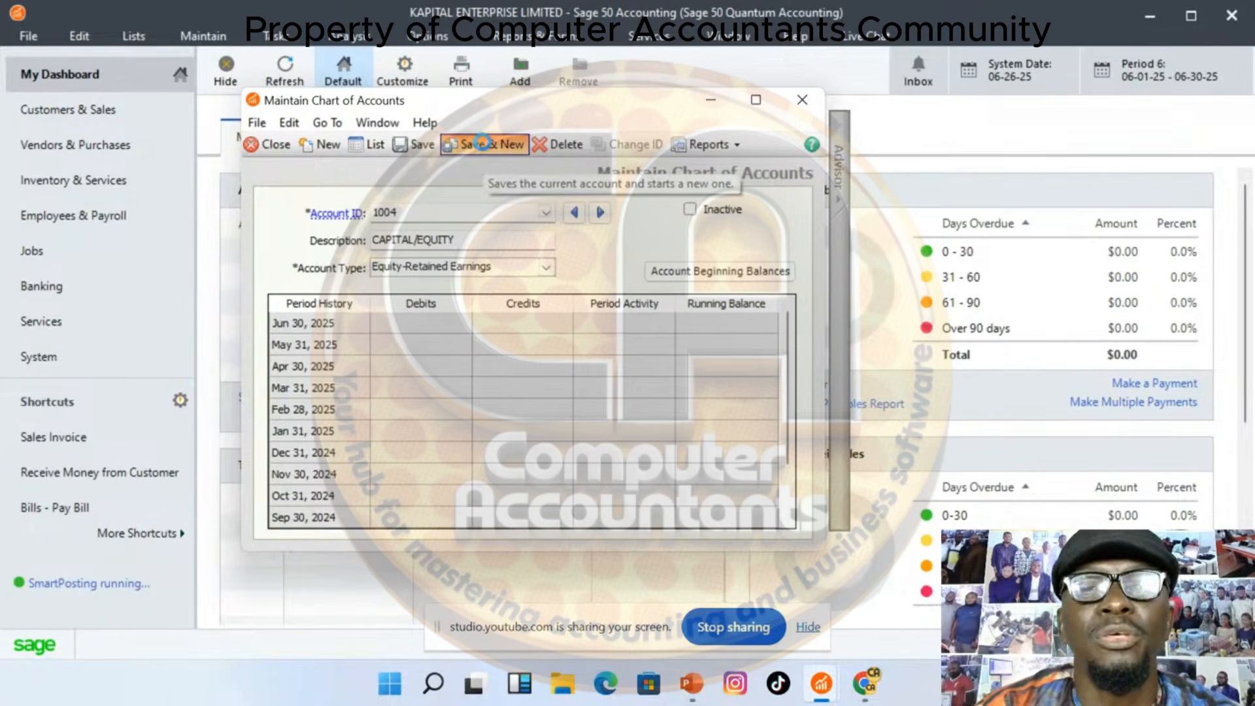
Save account 1004 and enter 1005 as the next Account ID
left_click(482, 143)
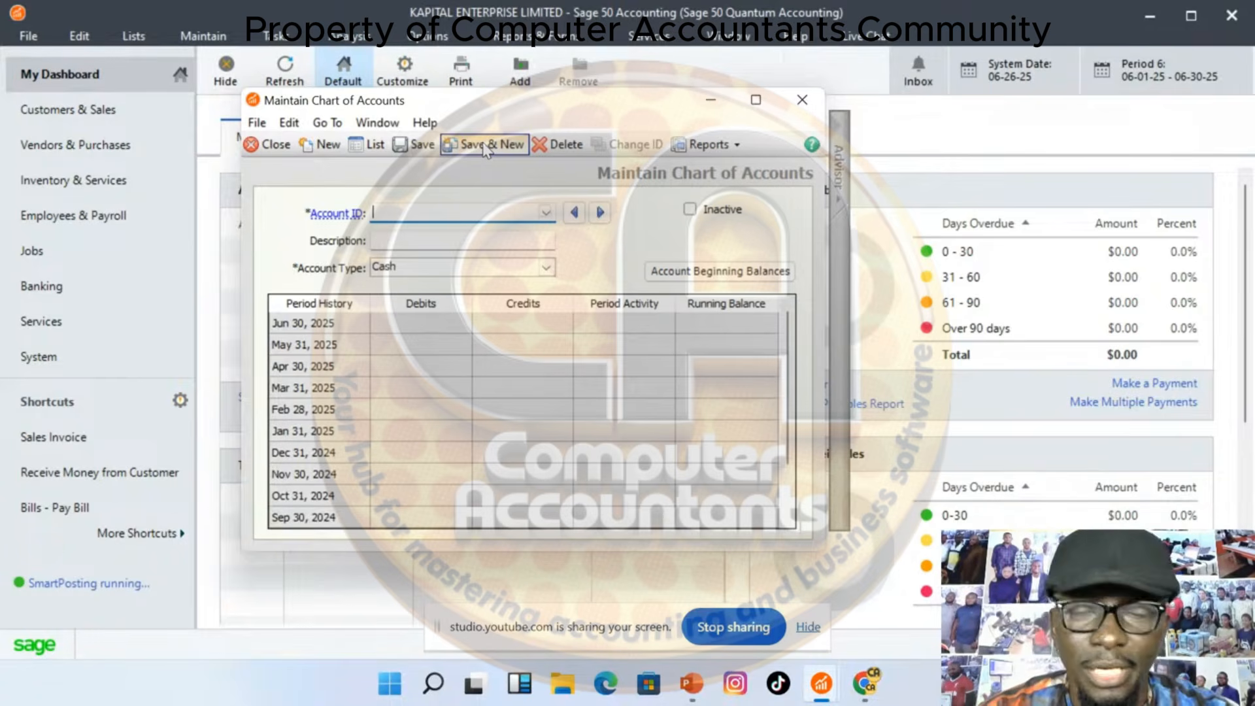
type("1")
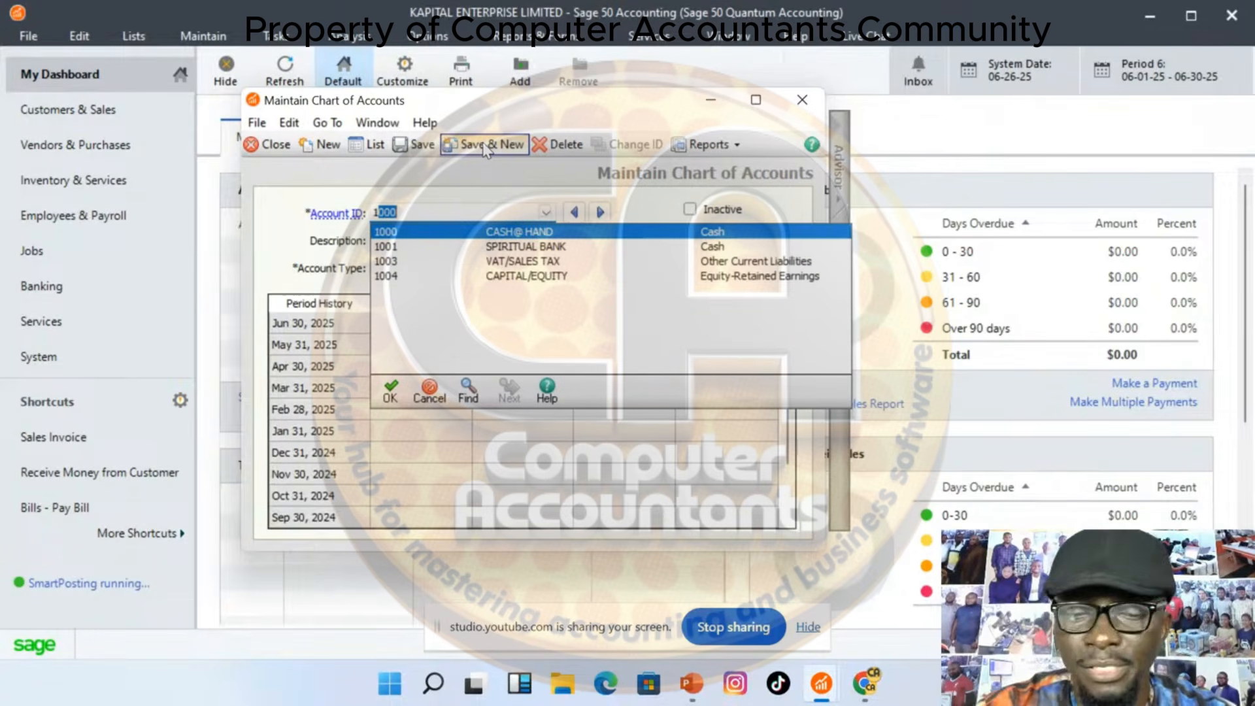
type("005")
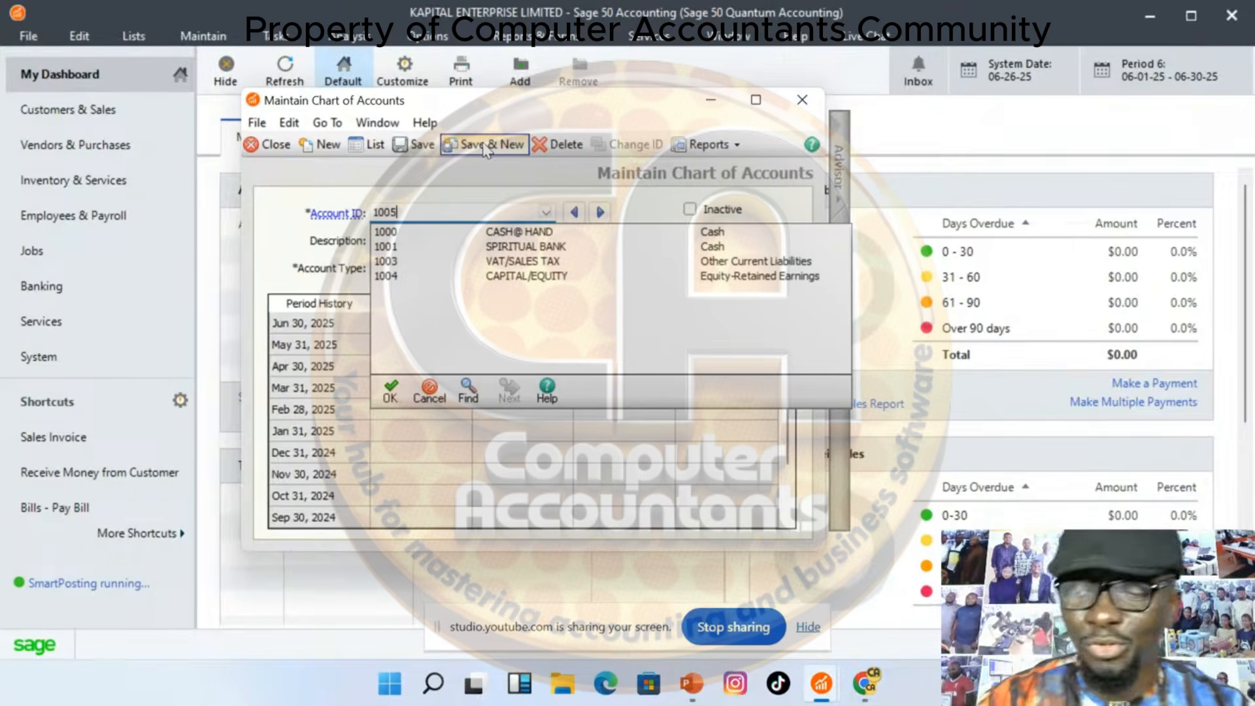
Confirm ID 1005 and give it the description REVENUE/SALES/INCOME
key("Return")
key("Tab")
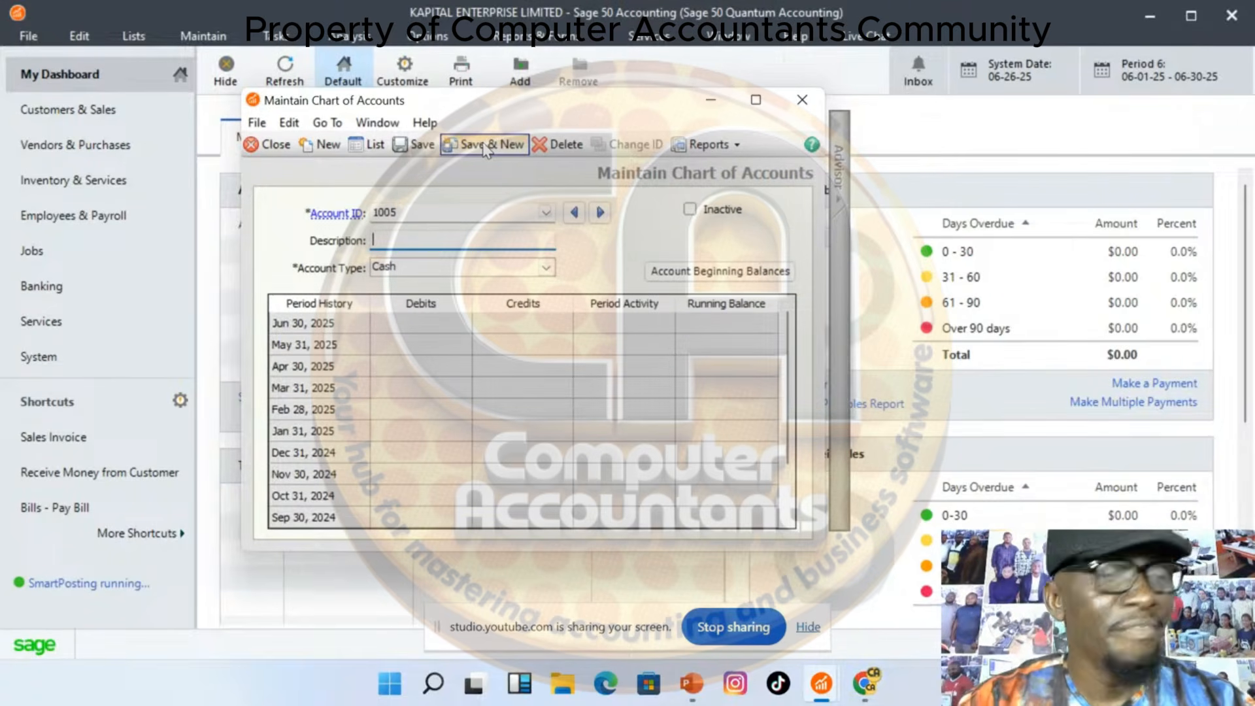
type("rEVE")
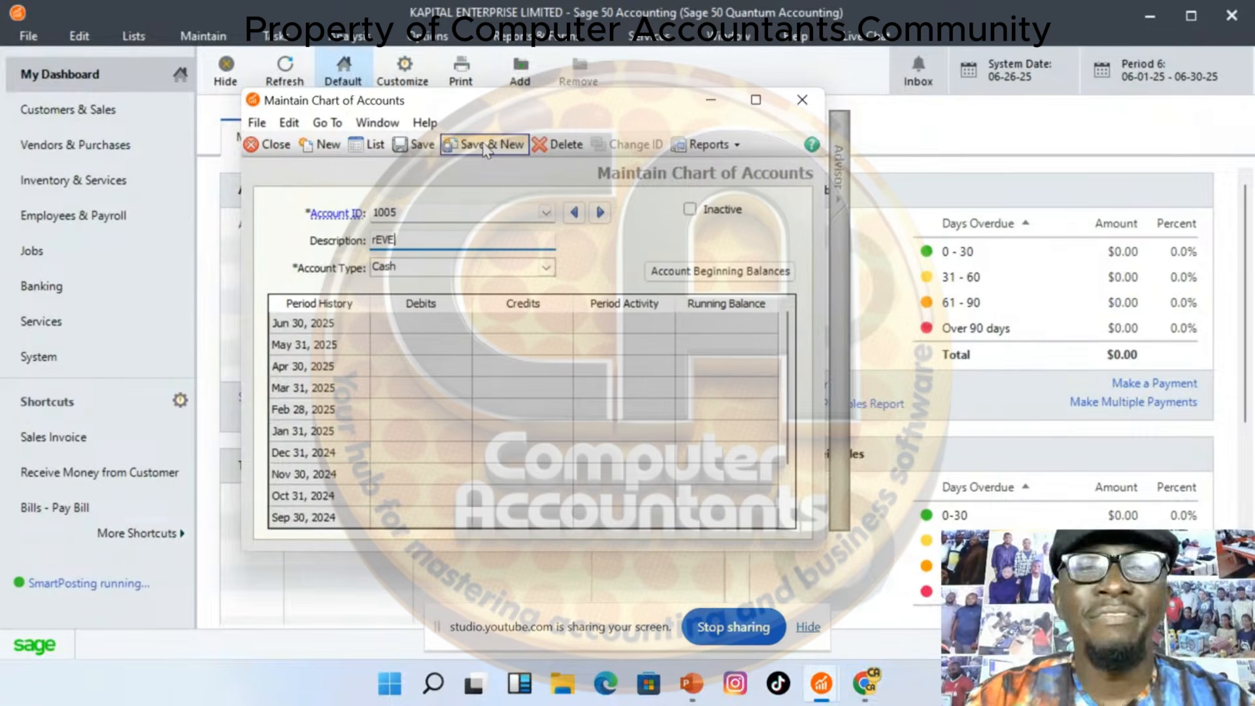
key("BackSpace")
key("BackSpace")
type("R")
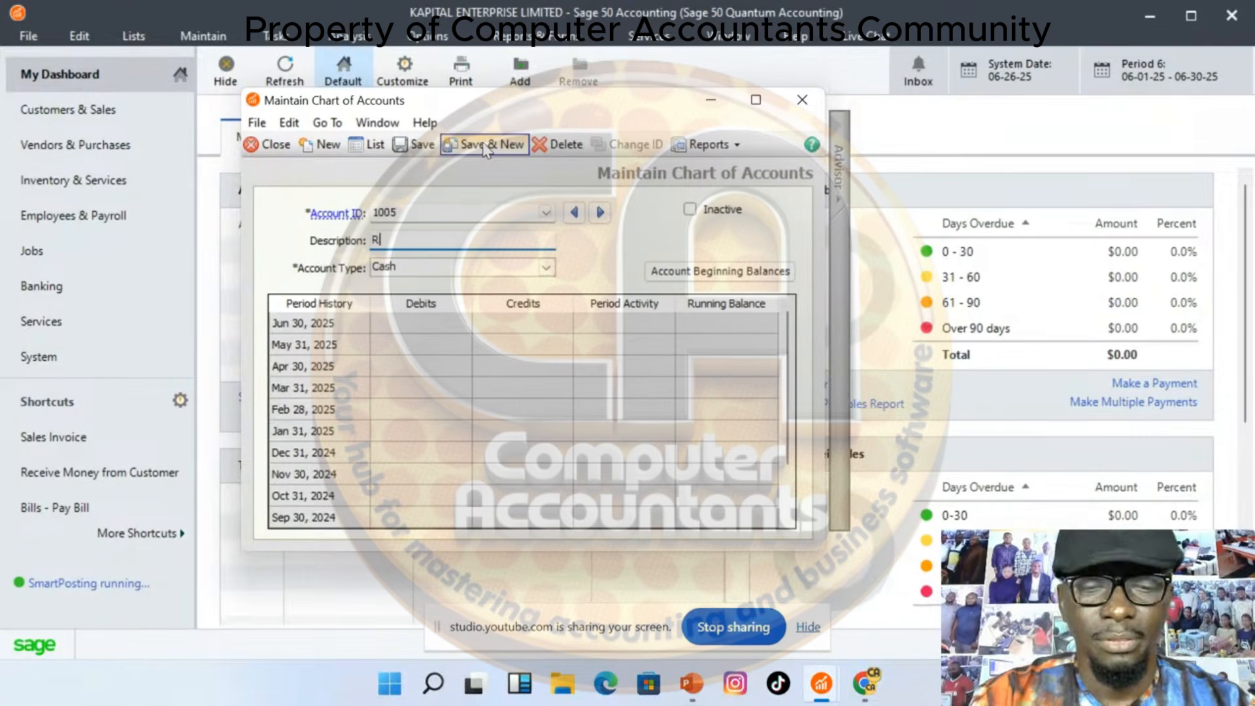
type("EVENUE")
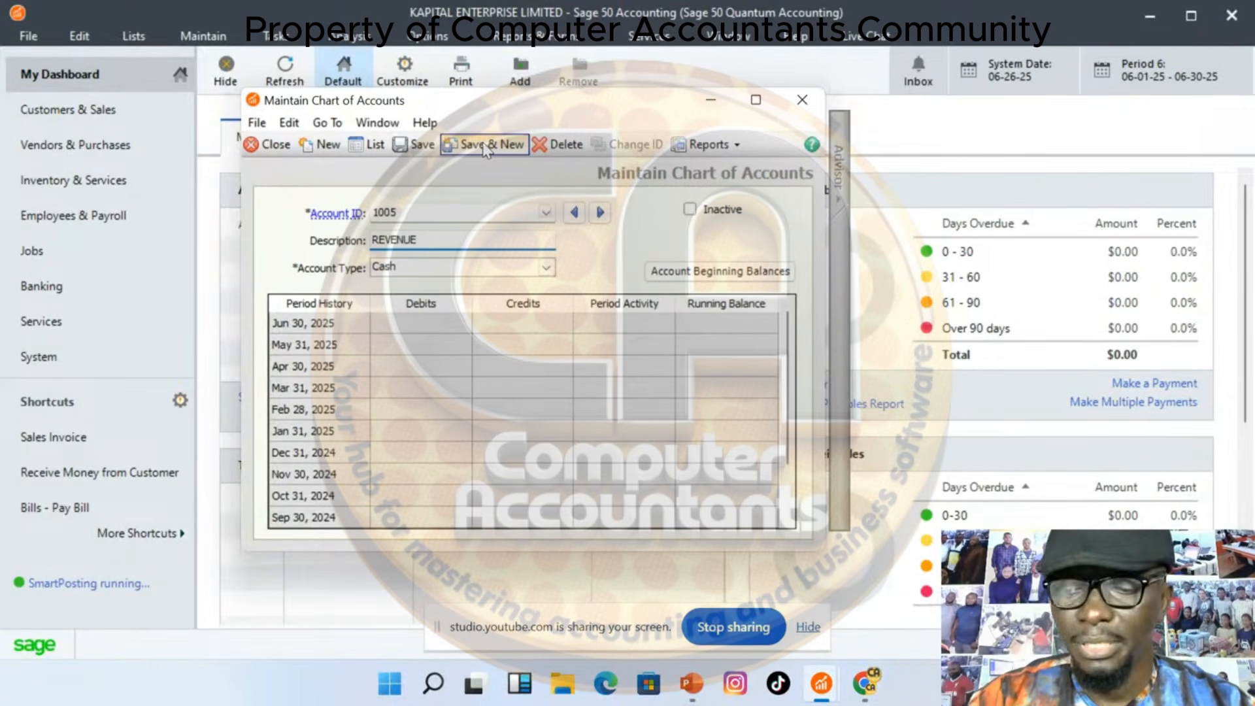
type("/SAL")
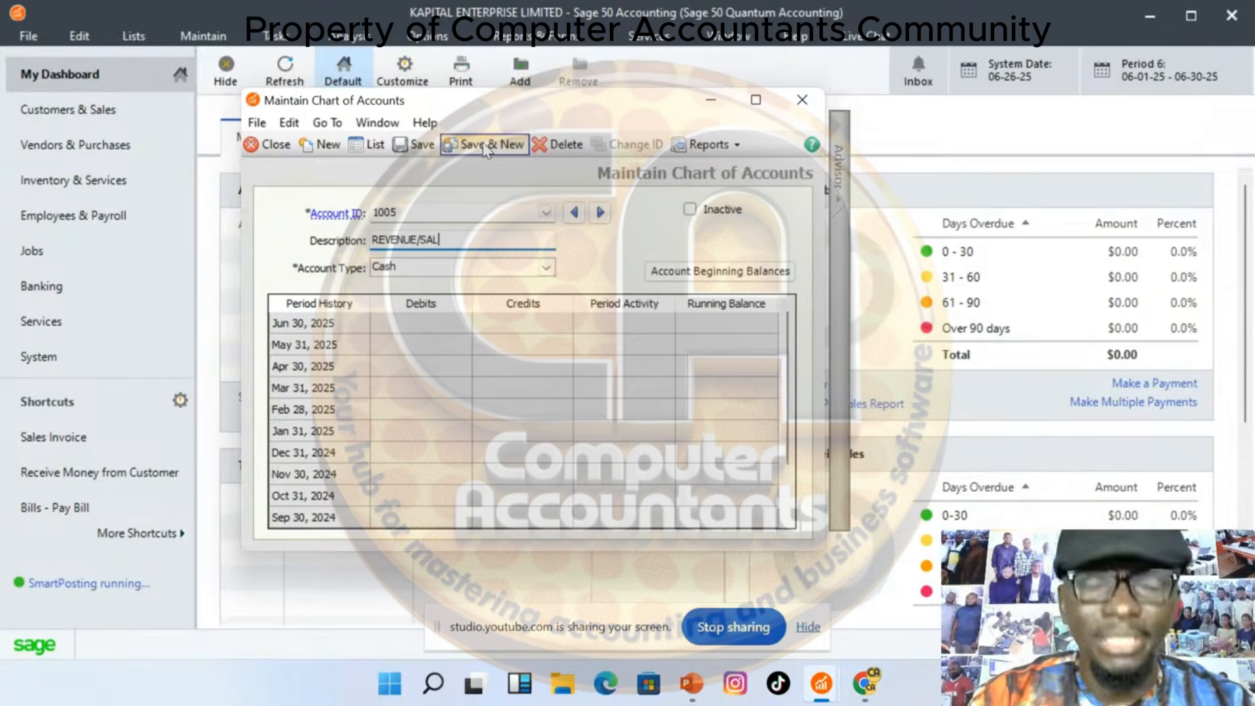
type("E/")
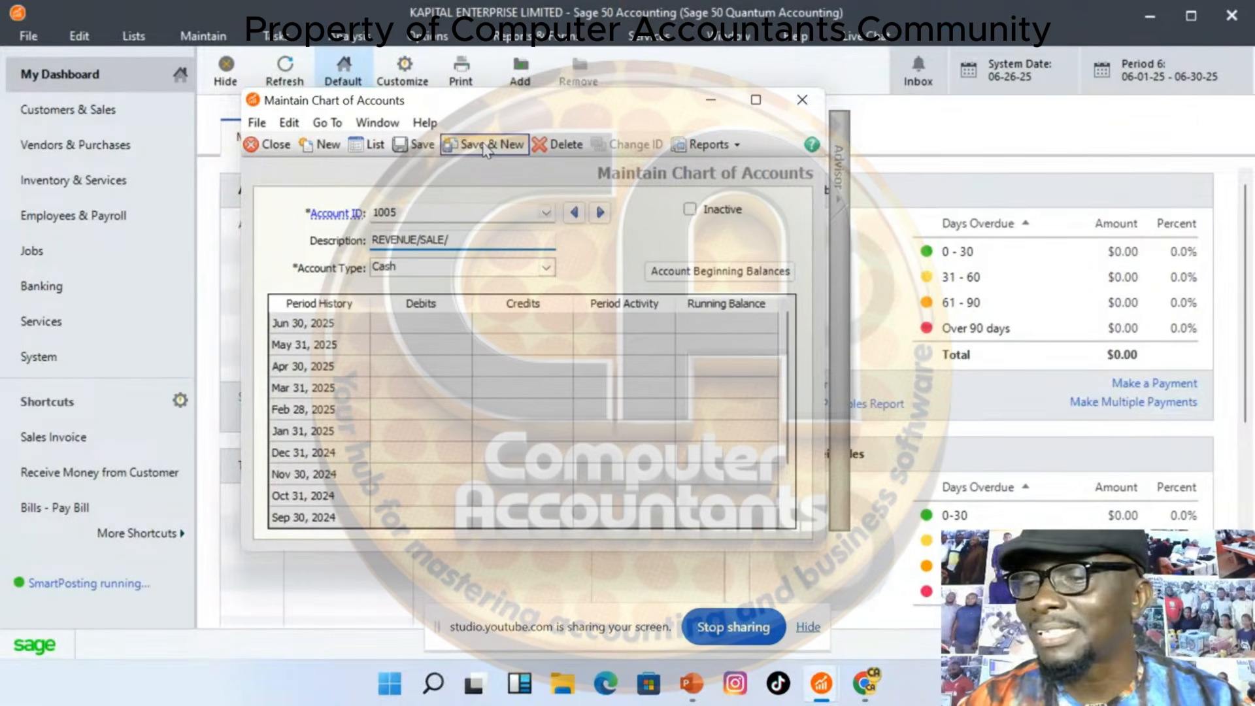
key("BackSpace")
key("BackSpace")
type("ES")
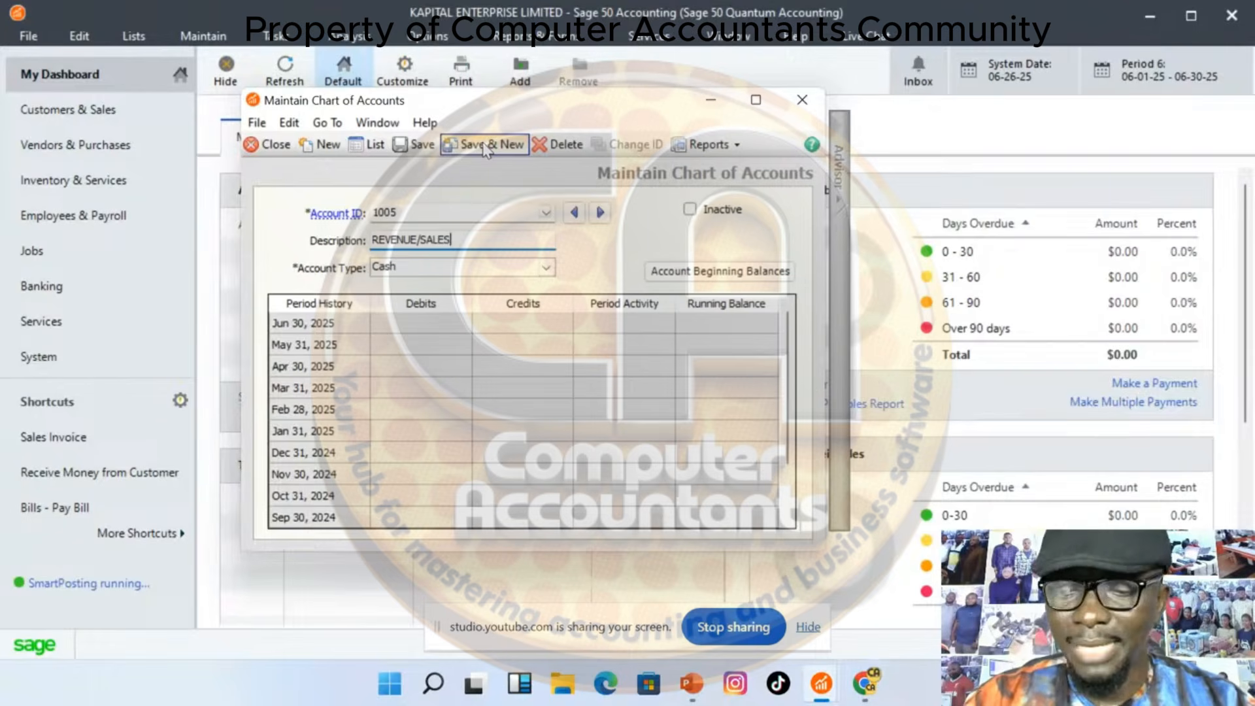
type("/INCOM")
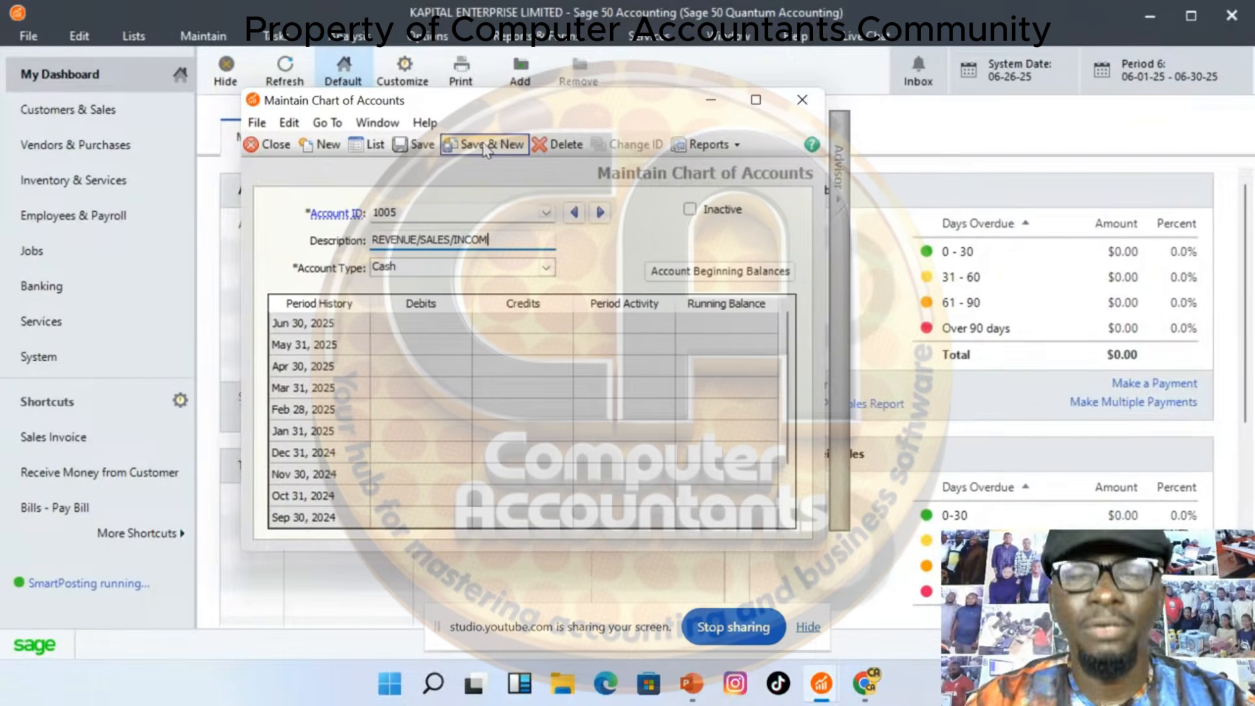
type("E")
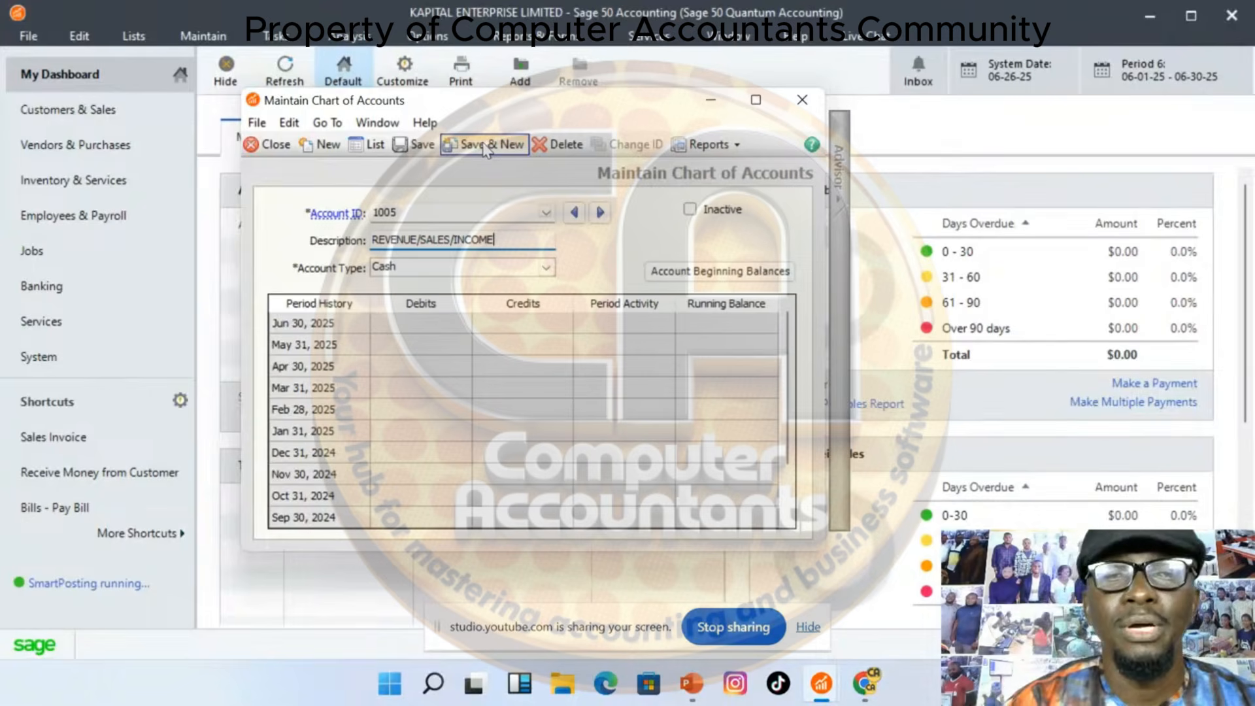
left_click(547, 269)
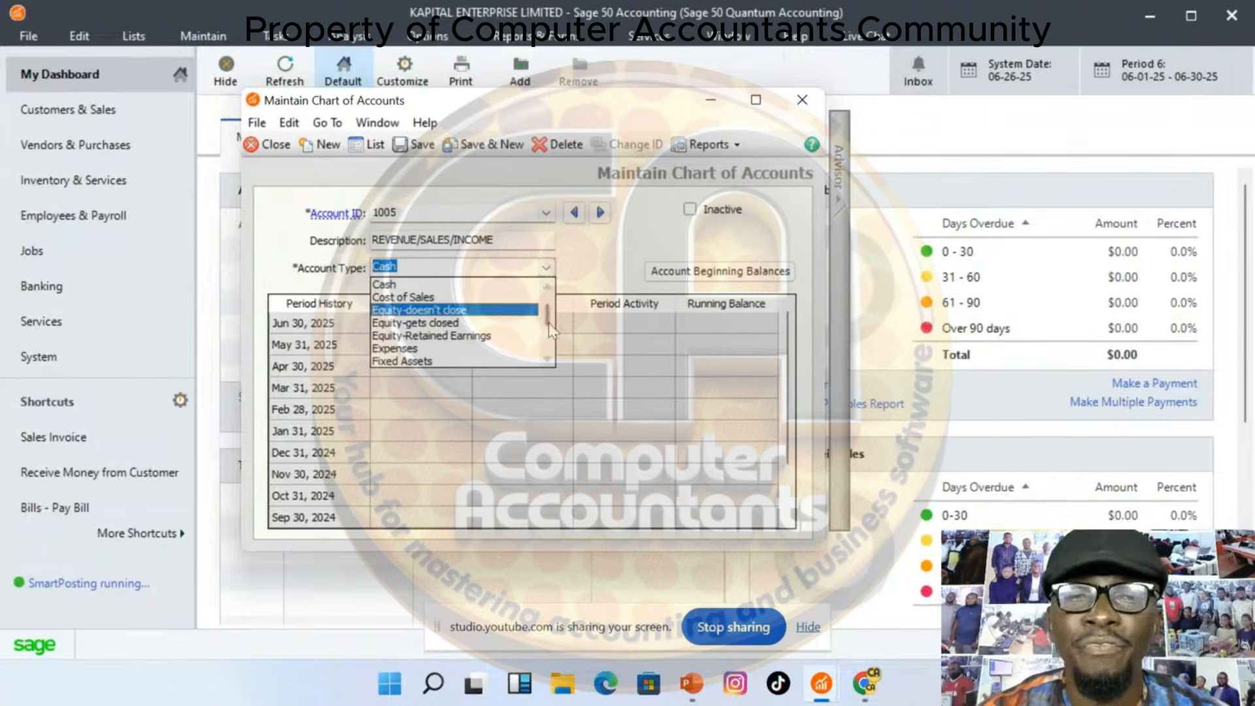
Choose Income as account 1005's type and save it with Save & New
scroll(550, 325, "down", 2)
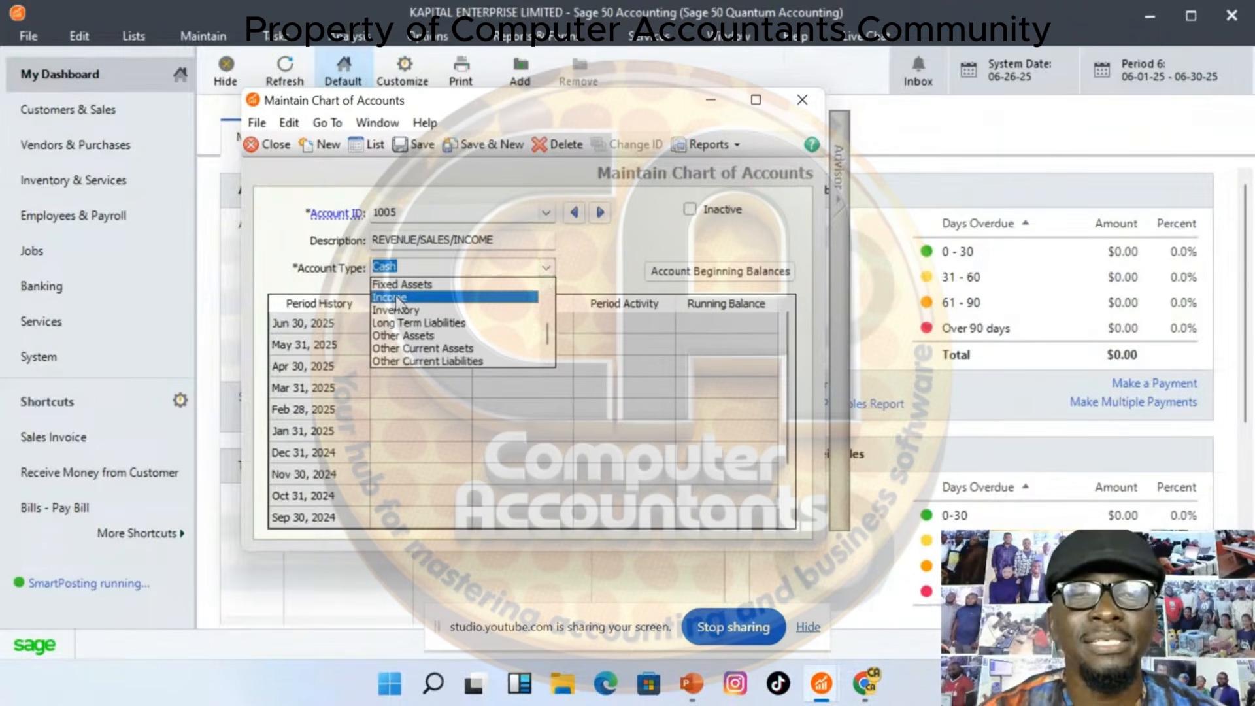
left_click(398, 298)
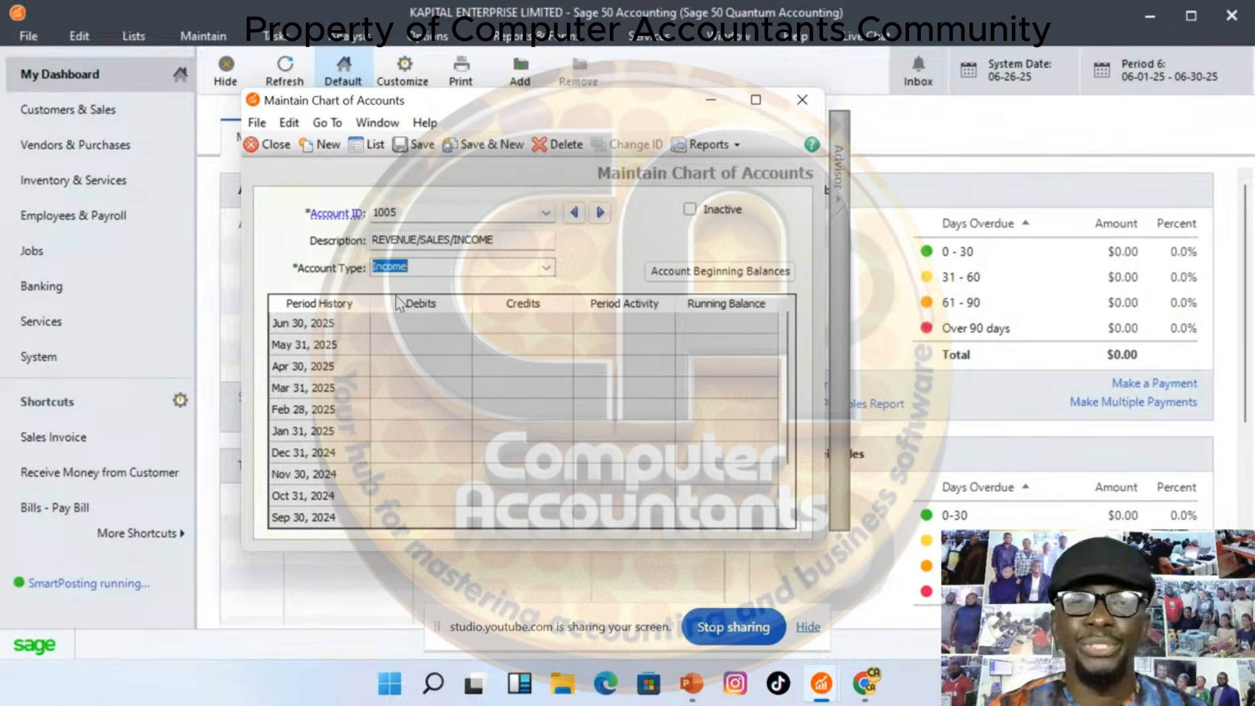
left_click(485, 146)
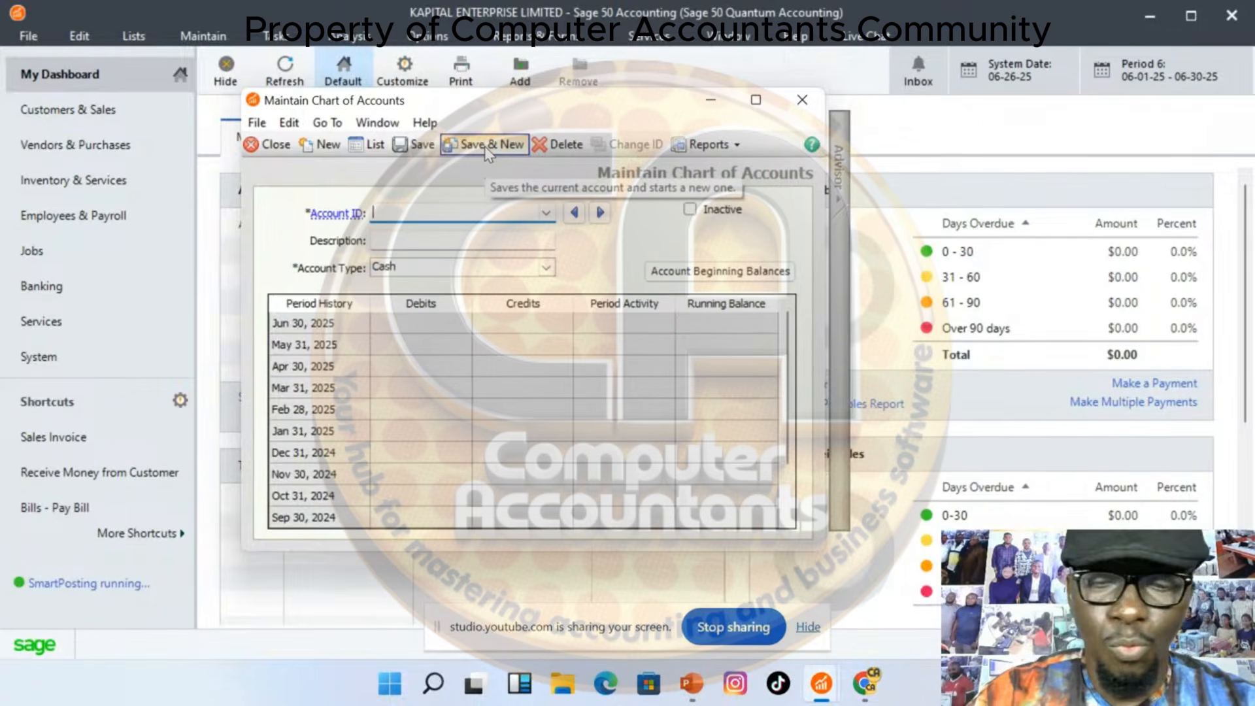
Enter account 1006 as PURCHASE/COST OF SALES with account type Cost of Sales
type("1006")
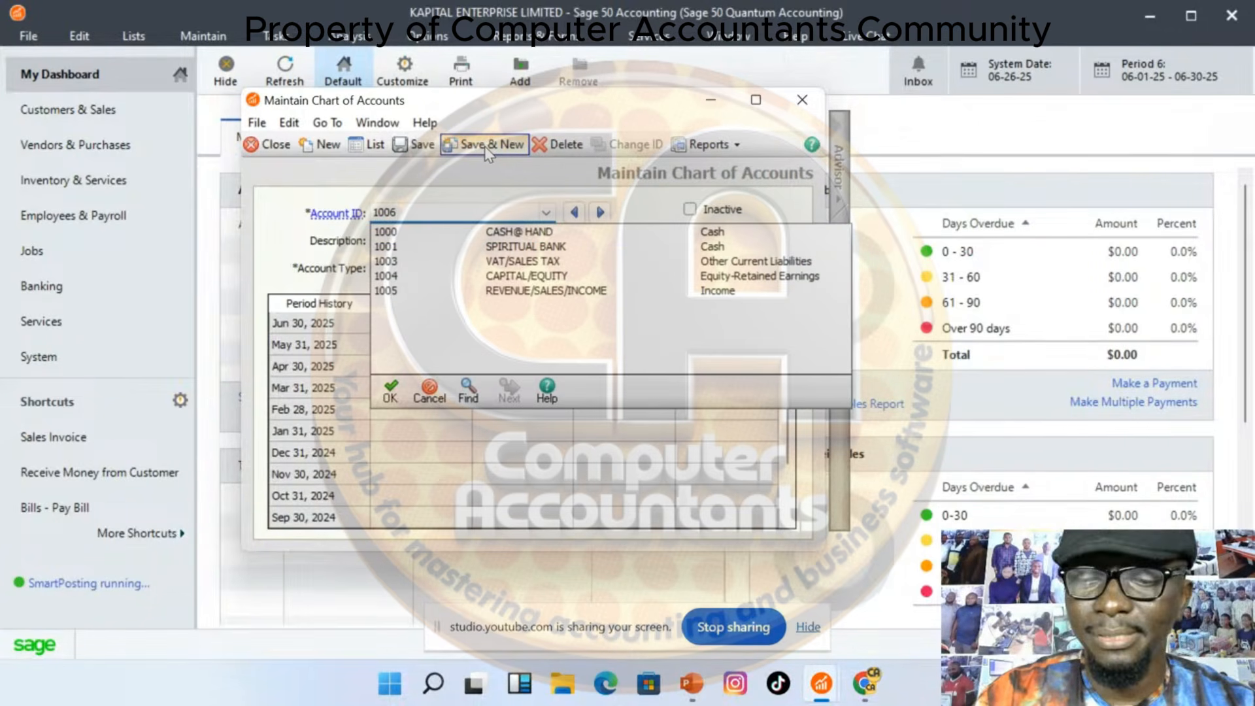
key("Tab")
type("PURCHA")
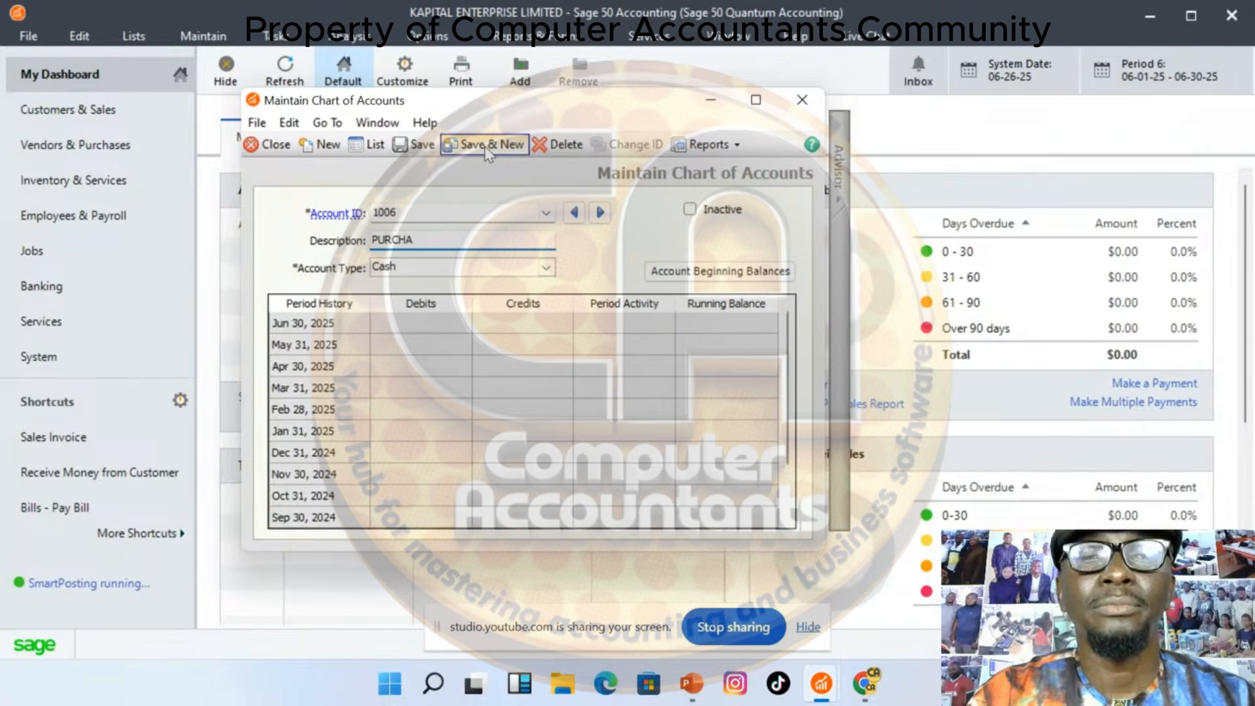
type("SE")
key("BackSpace")
key("BackSpace")
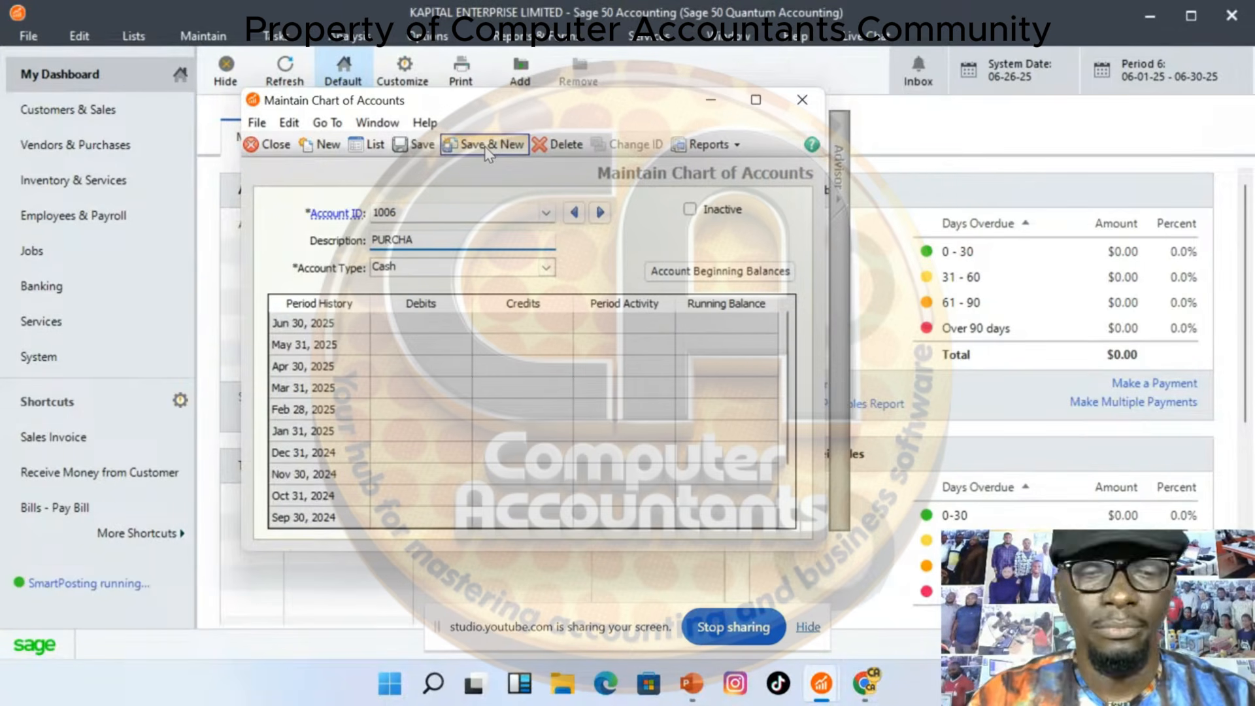
type("SE/")
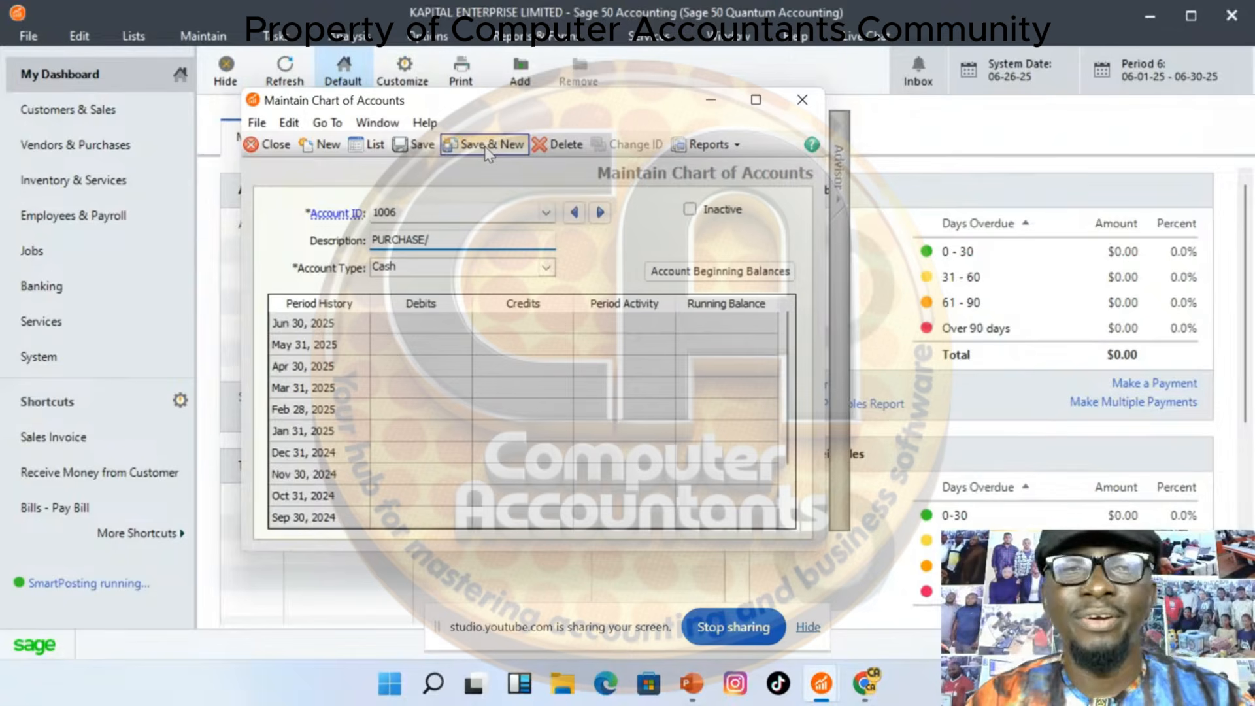
type("COST OD")
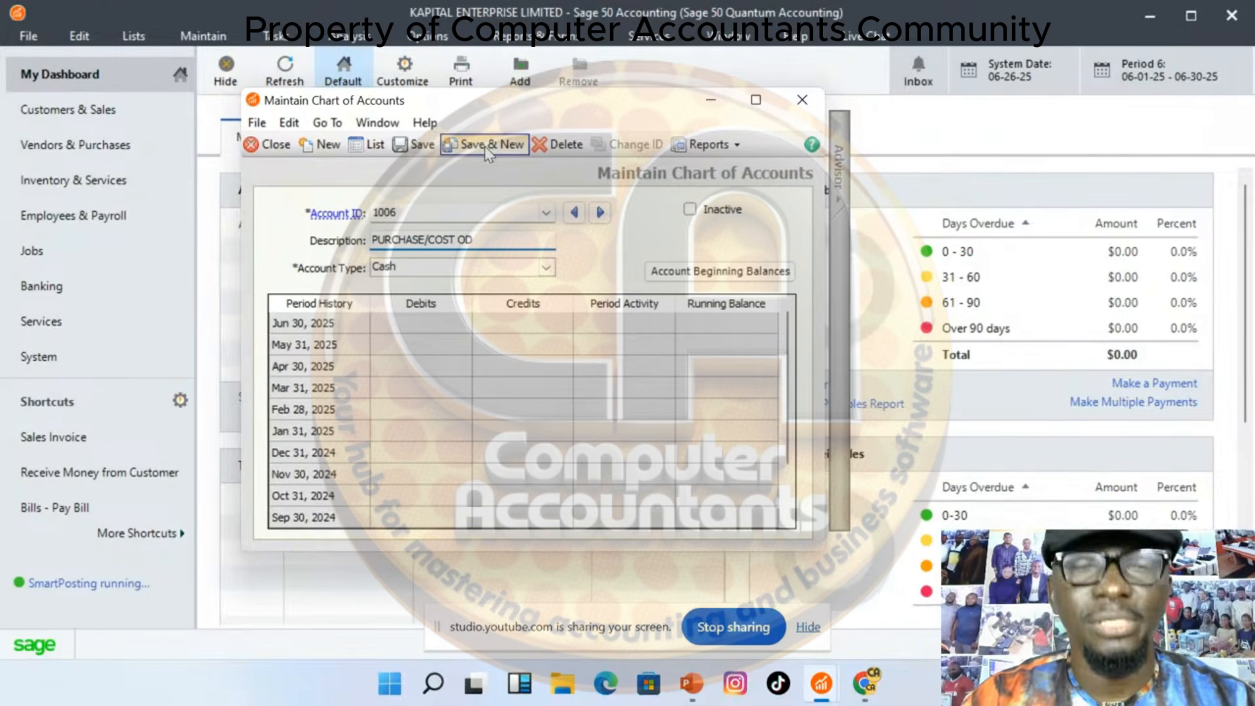
key("BackSpace")
key("BackSpace")
type("F")
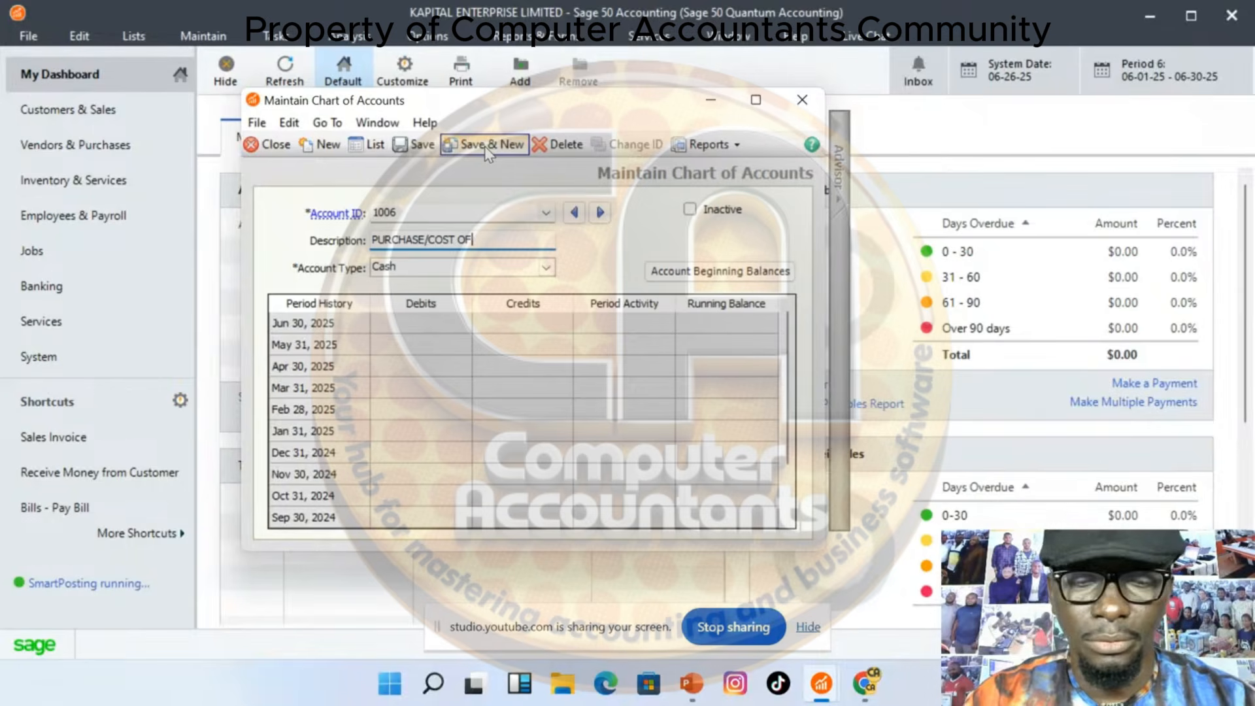
type(" SALES")
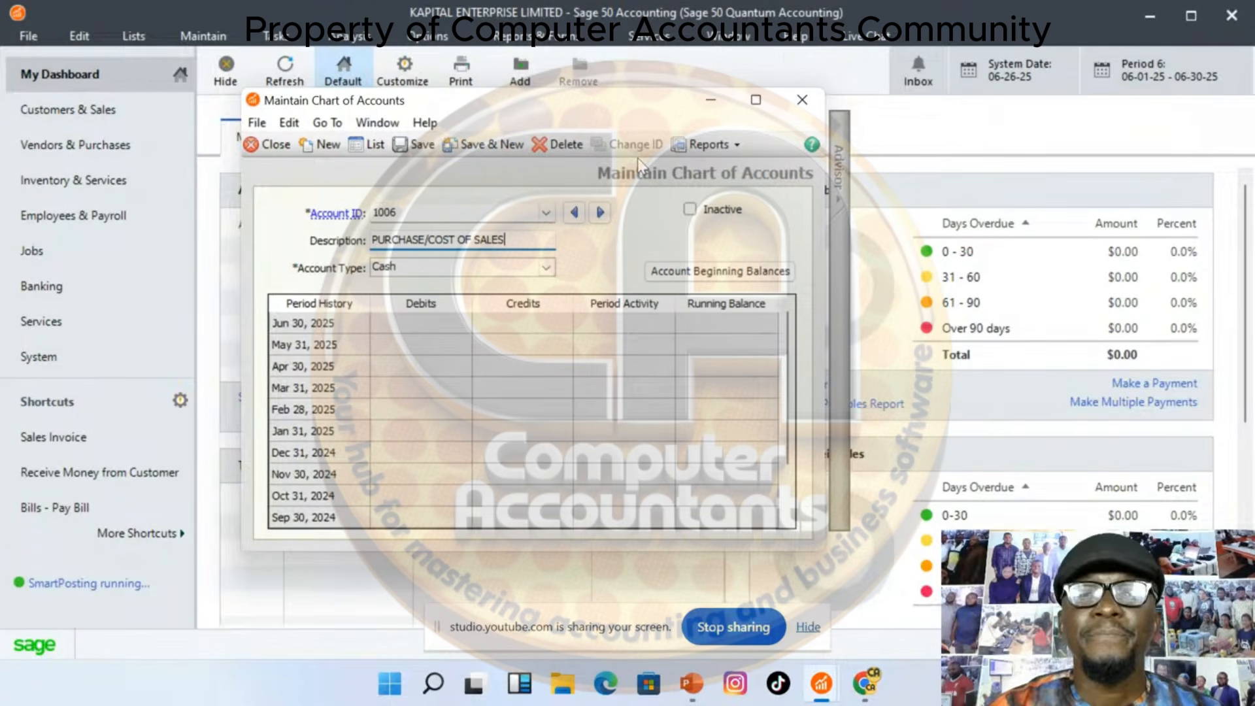
left_click(548, 270)
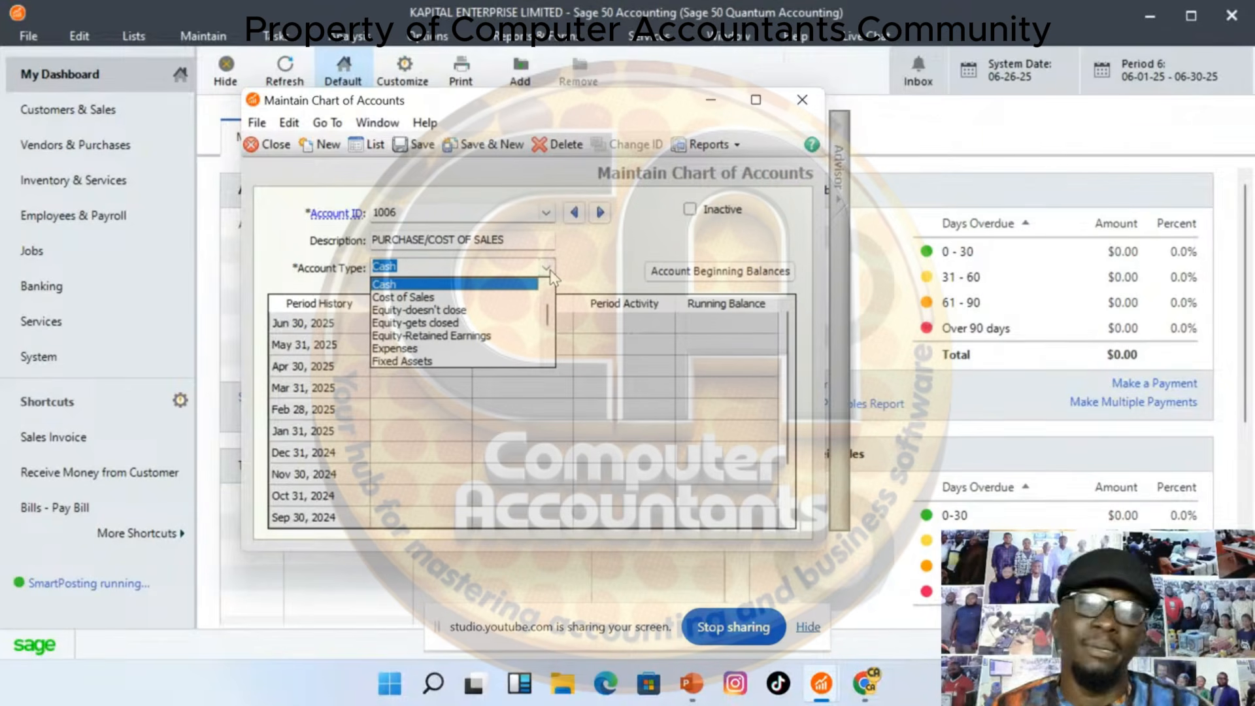
left_click(443, 297)
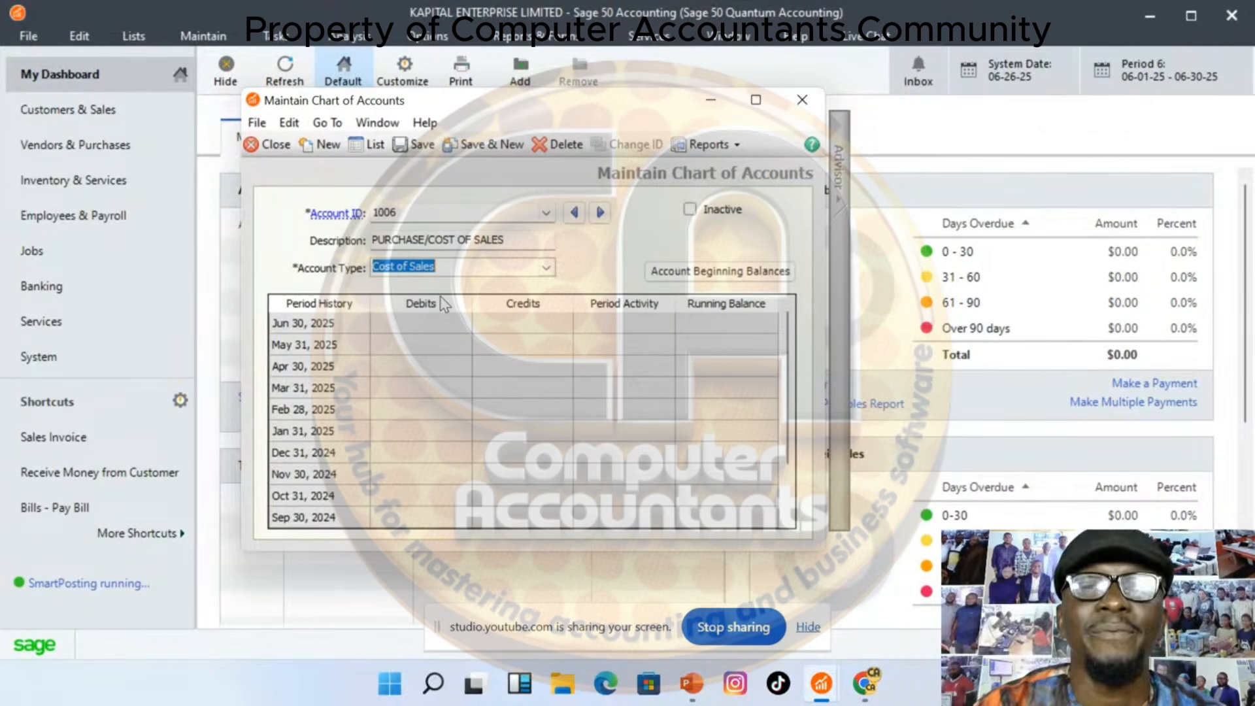
Save account 1006, then add account 1007 RENT as Expenses and save it
left_click(471, 145)
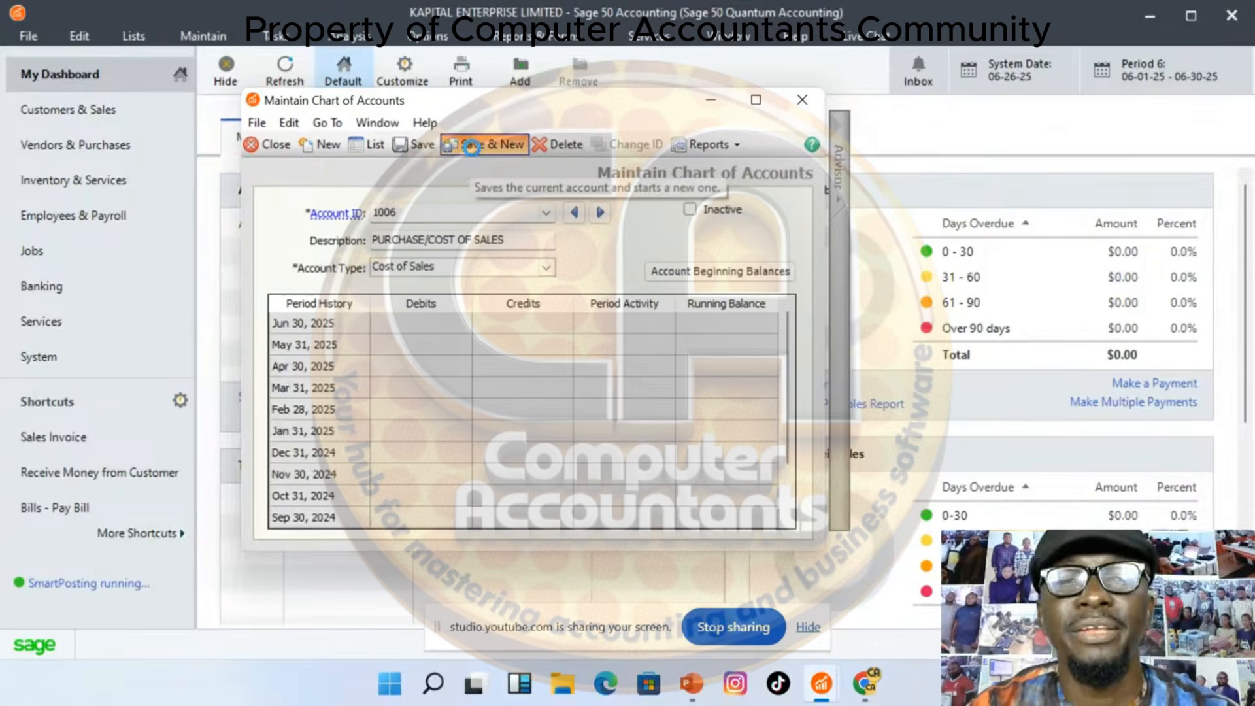
type("100")
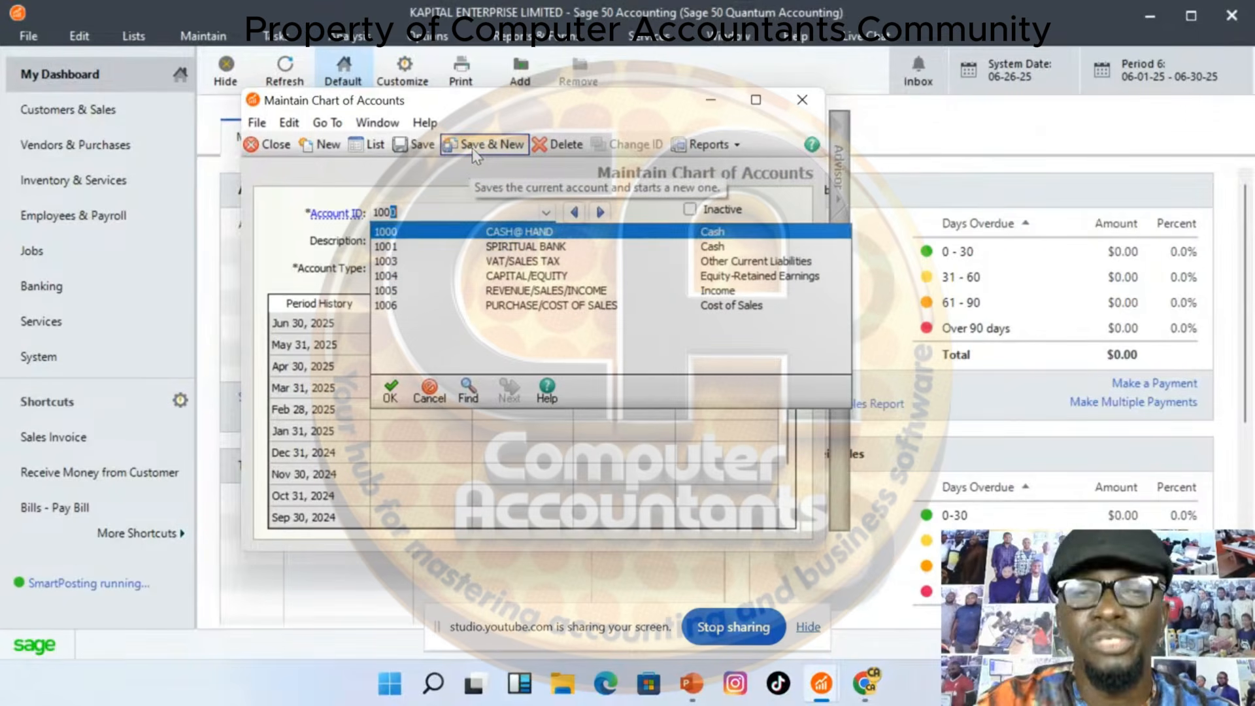
type("7")
key("Tab")
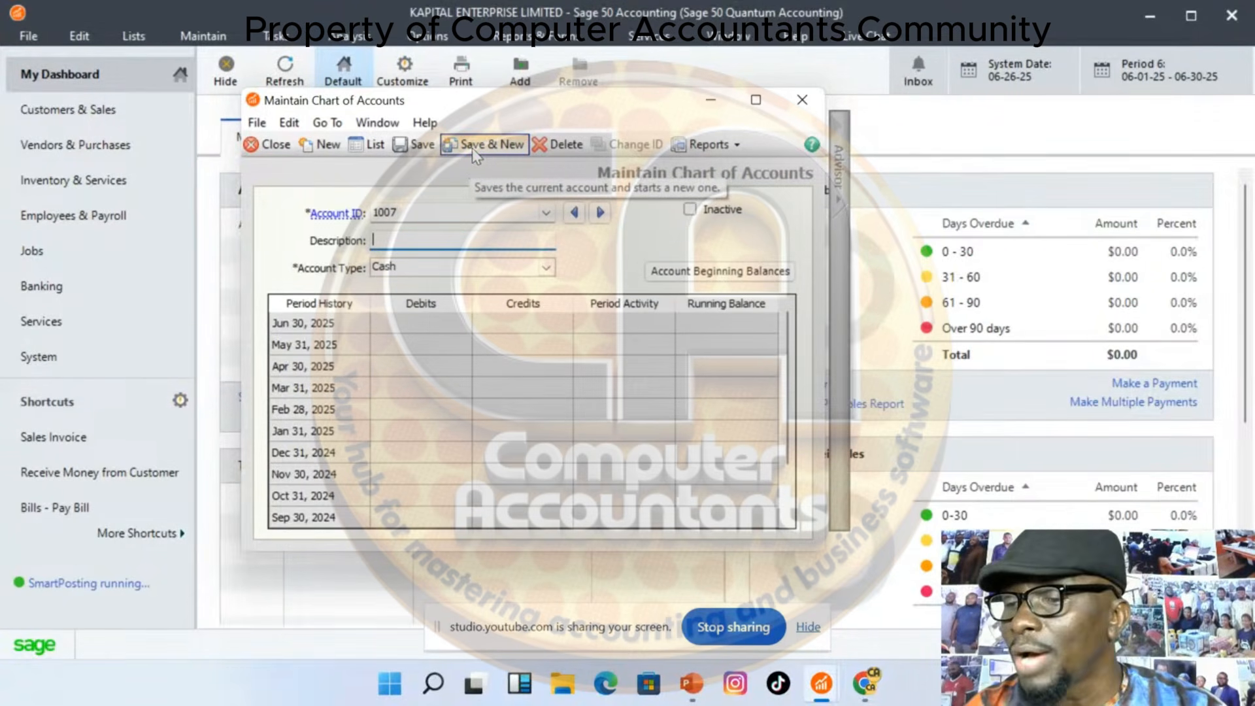
type("RE")
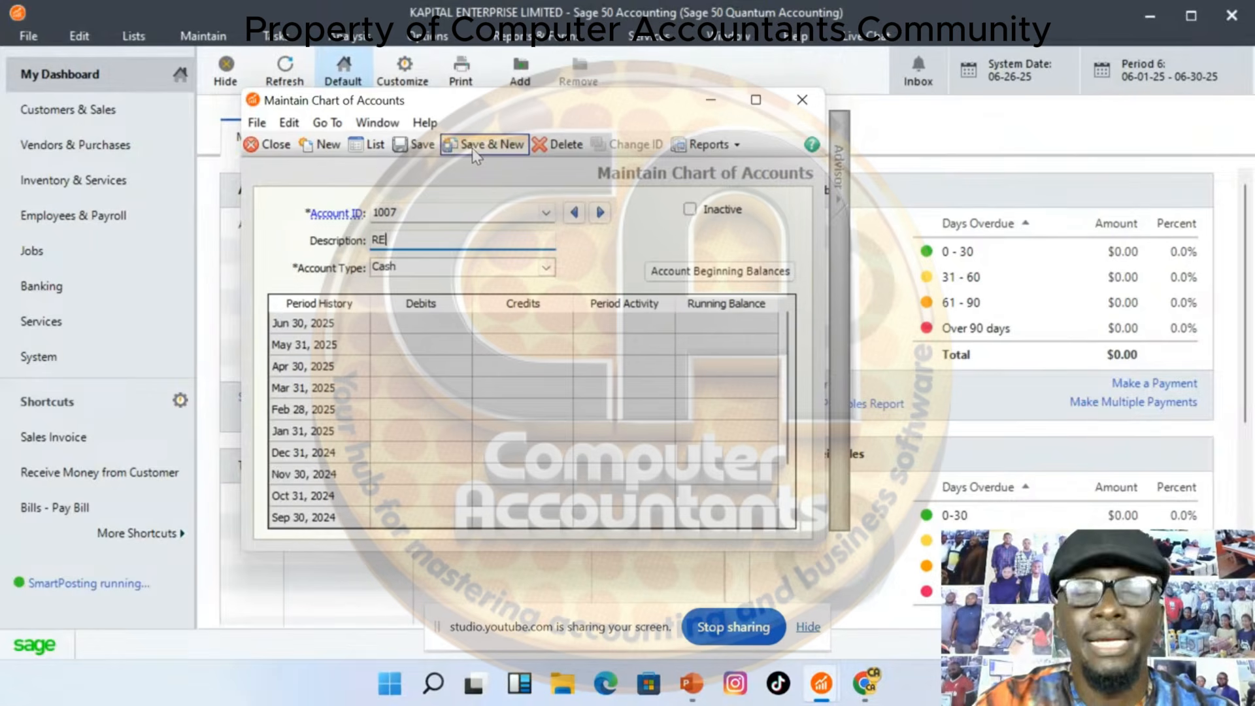
type("NT")
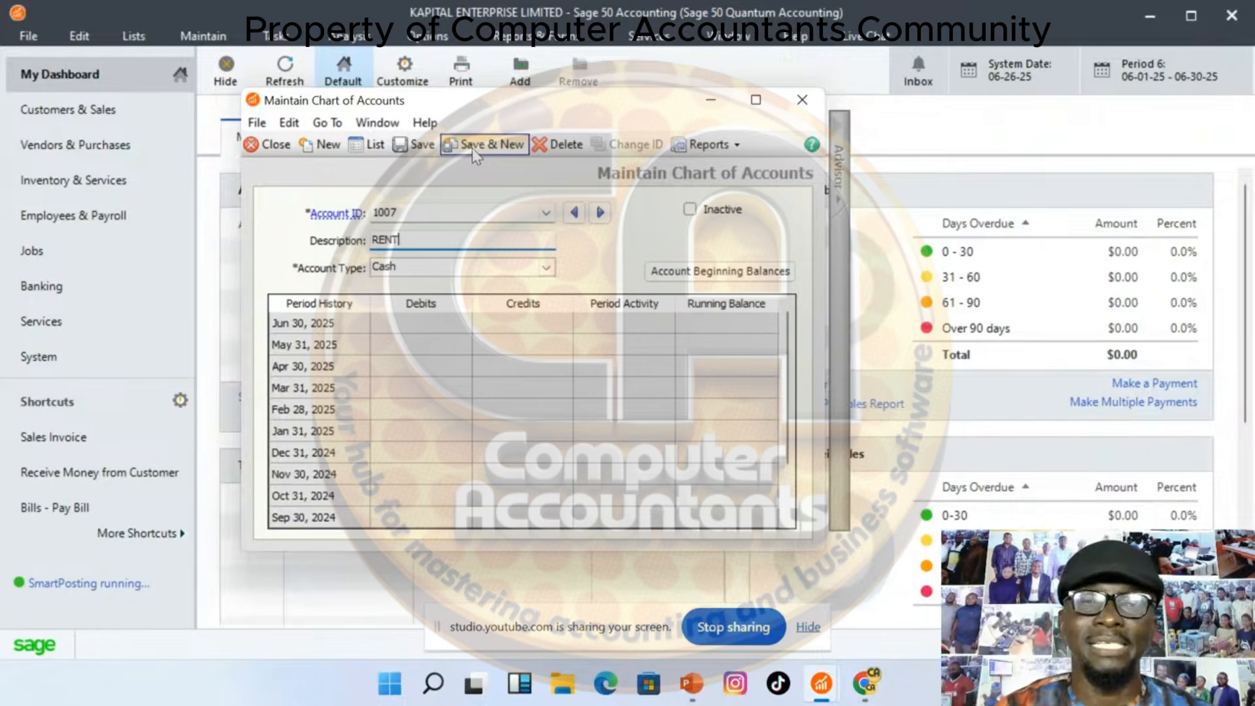
left_click(548, 278)
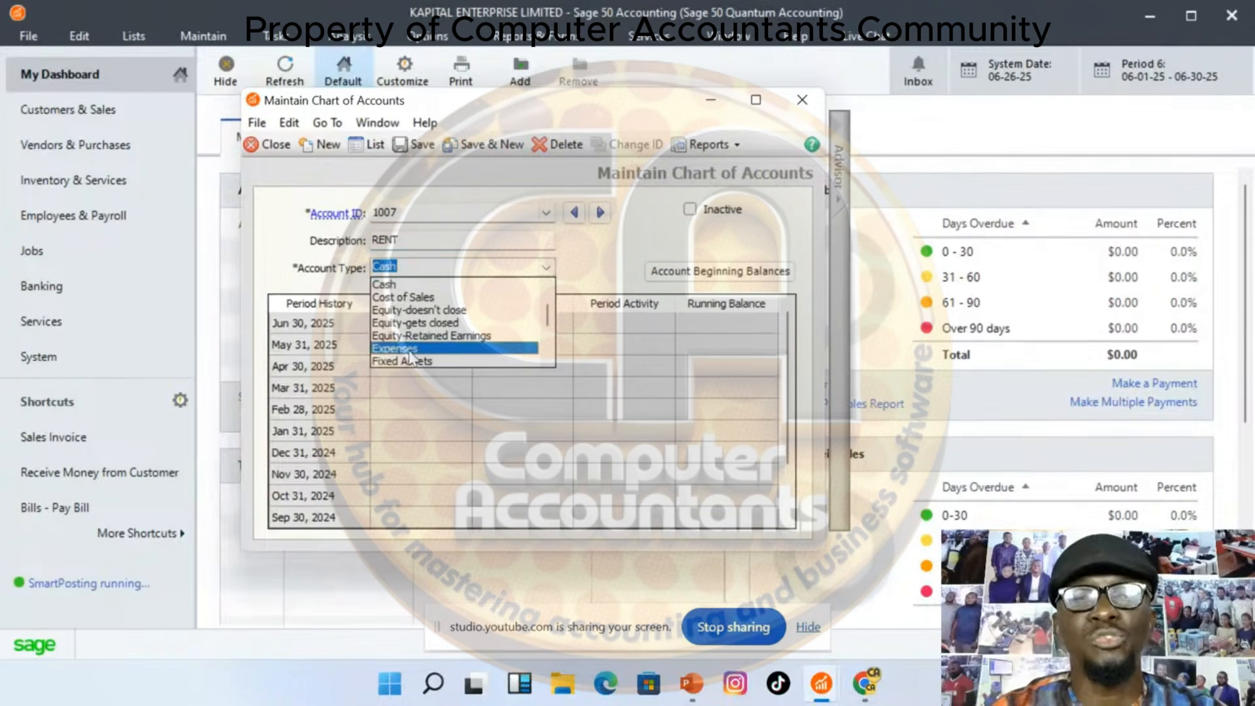
left_click(410, 350)
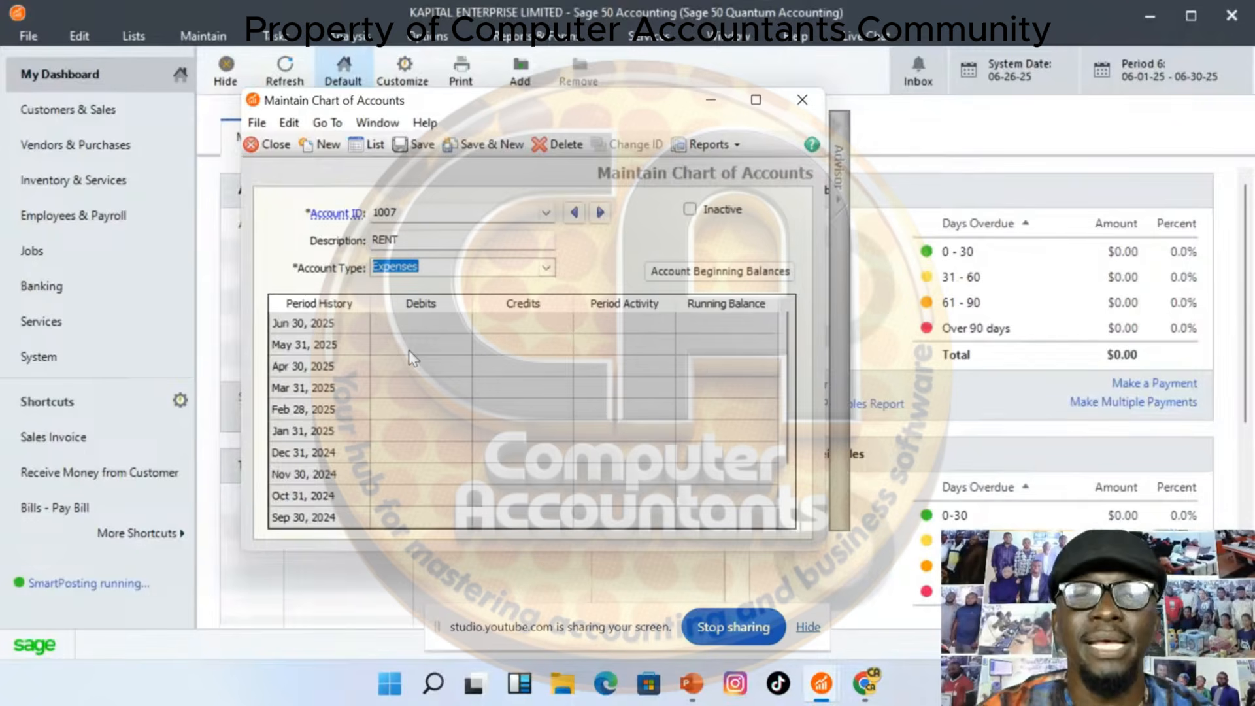
left_click(504, 145)
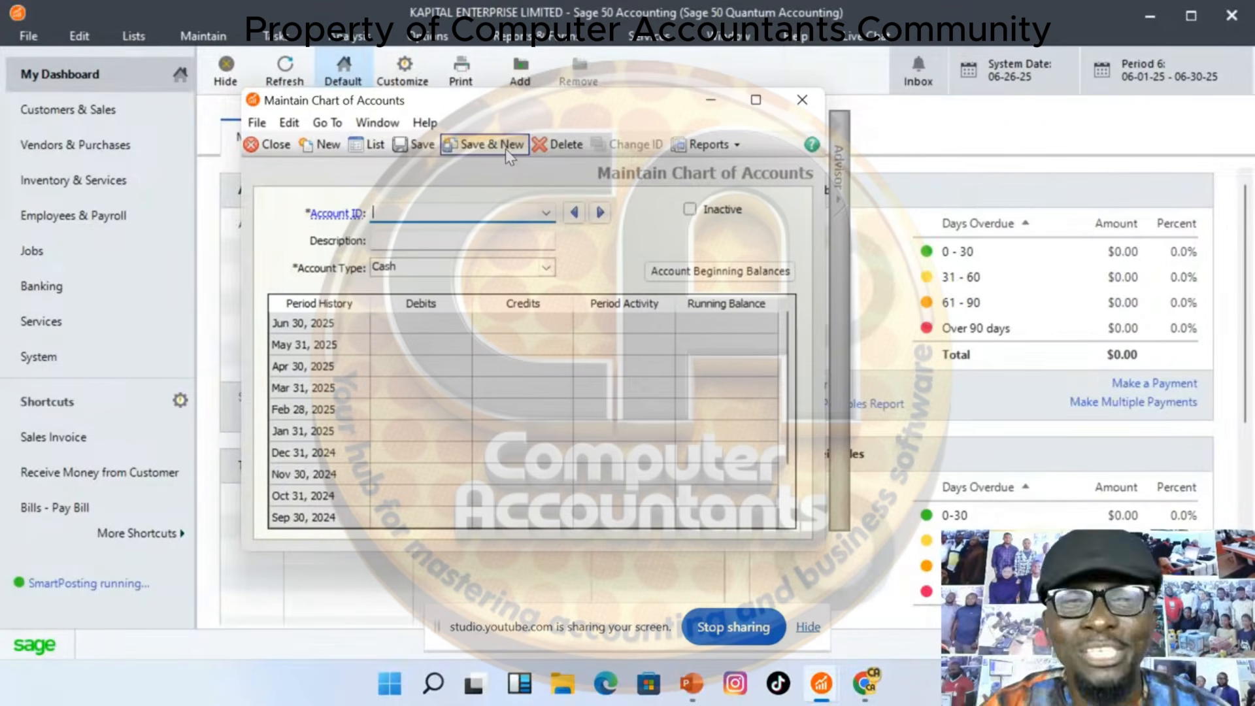
Enter account ID 1008, description ELECTRICITY BILL, and choose the Expenses account type
type("100")
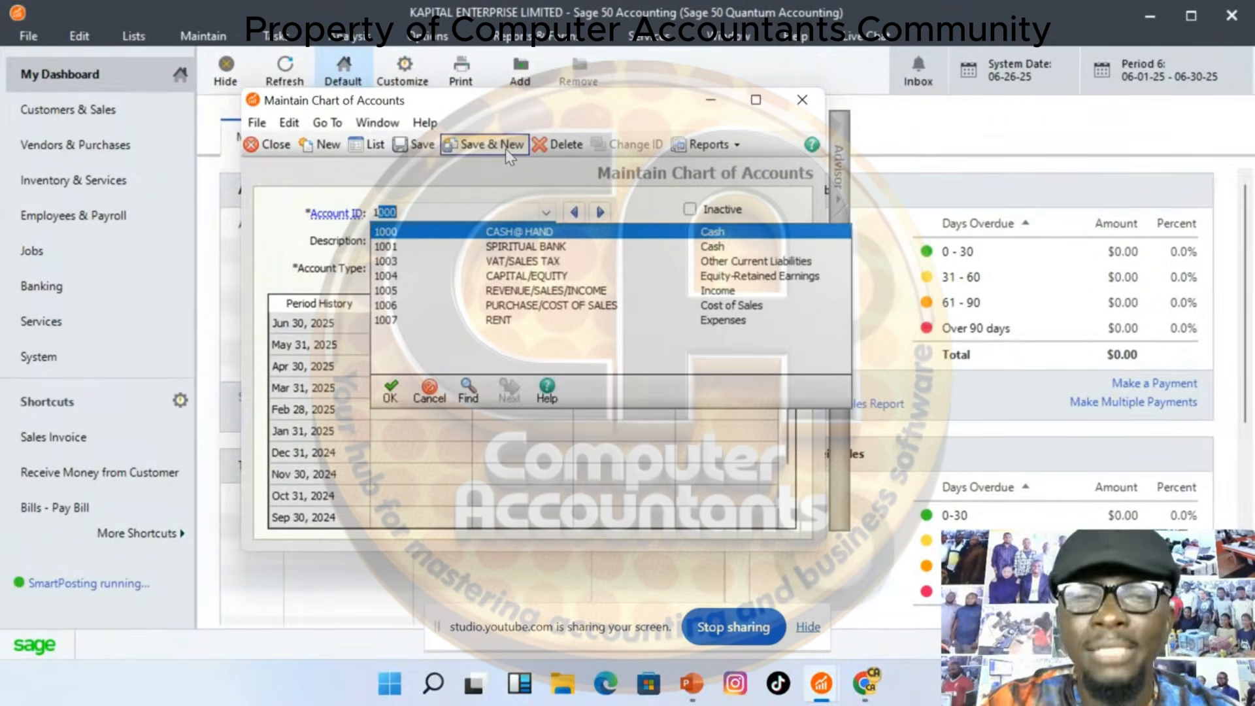
type("8")
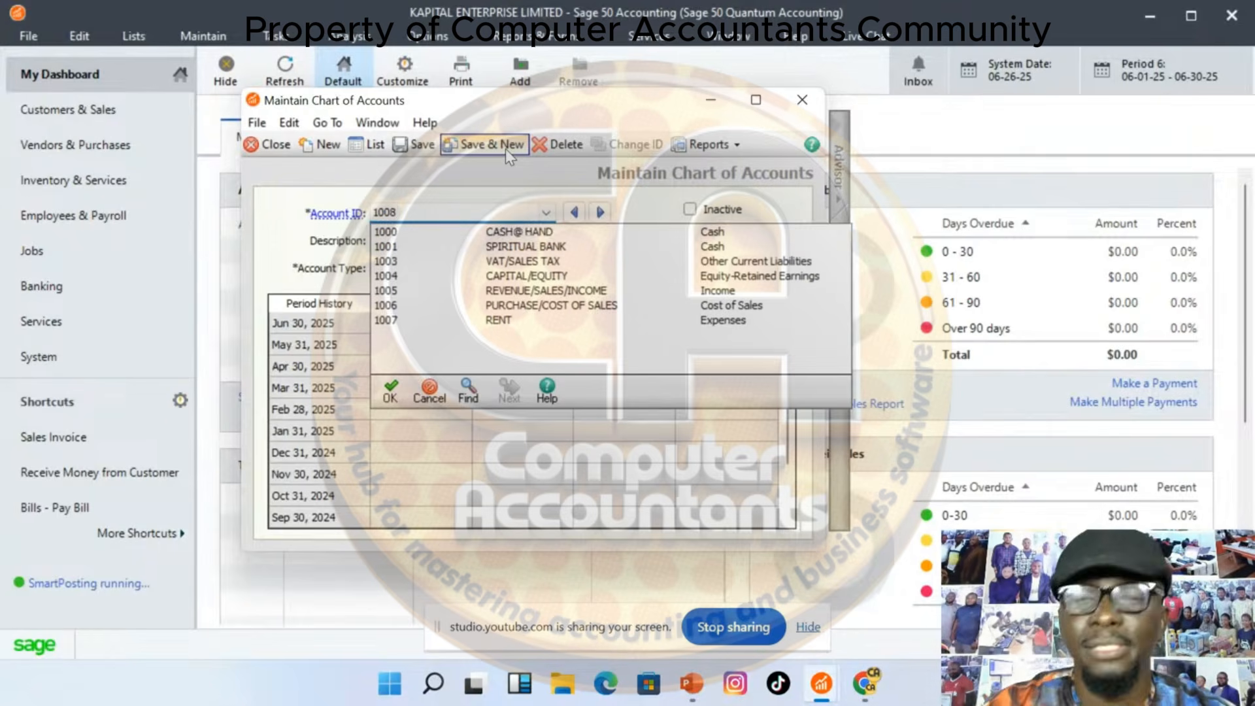
key("Tab")
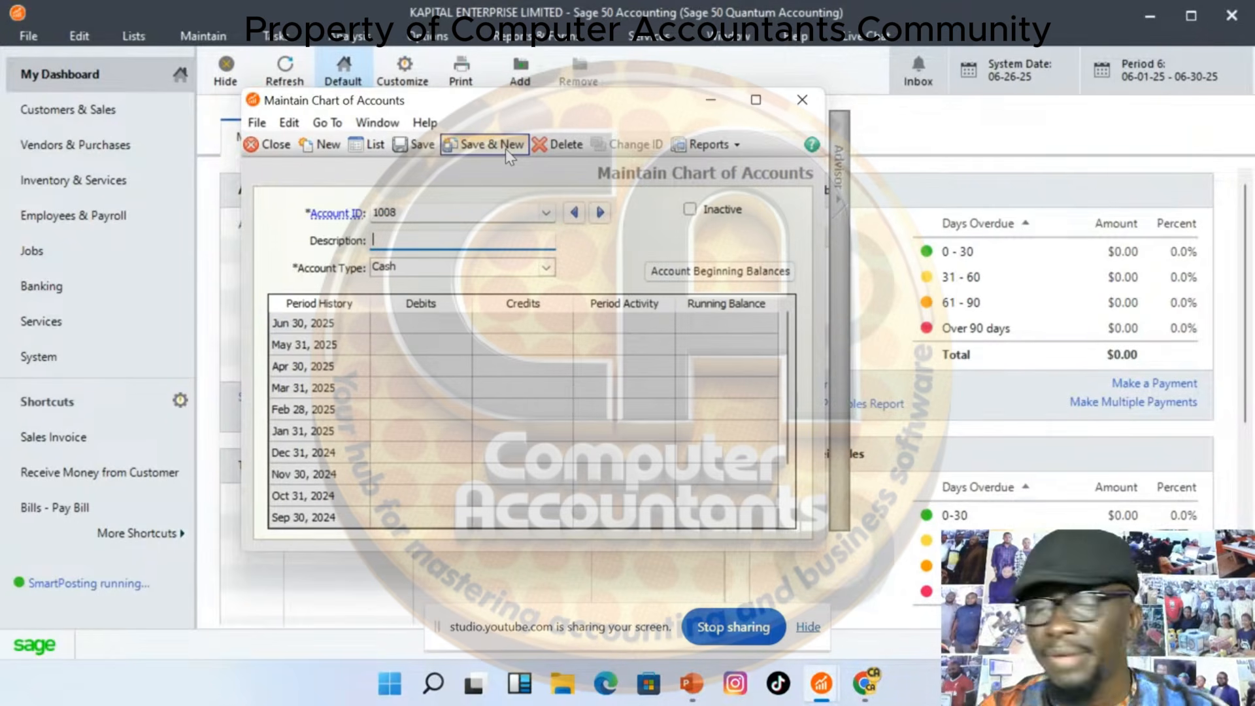
type("e")
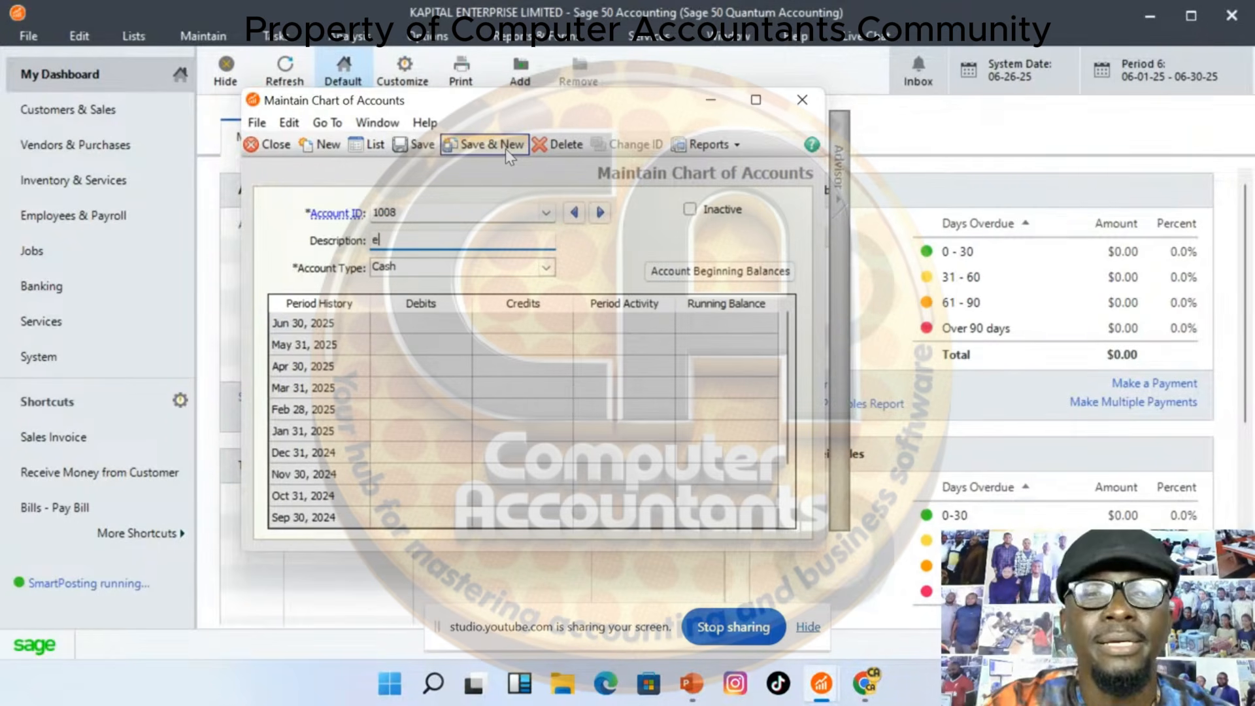
key("BackSpace")
type("E")
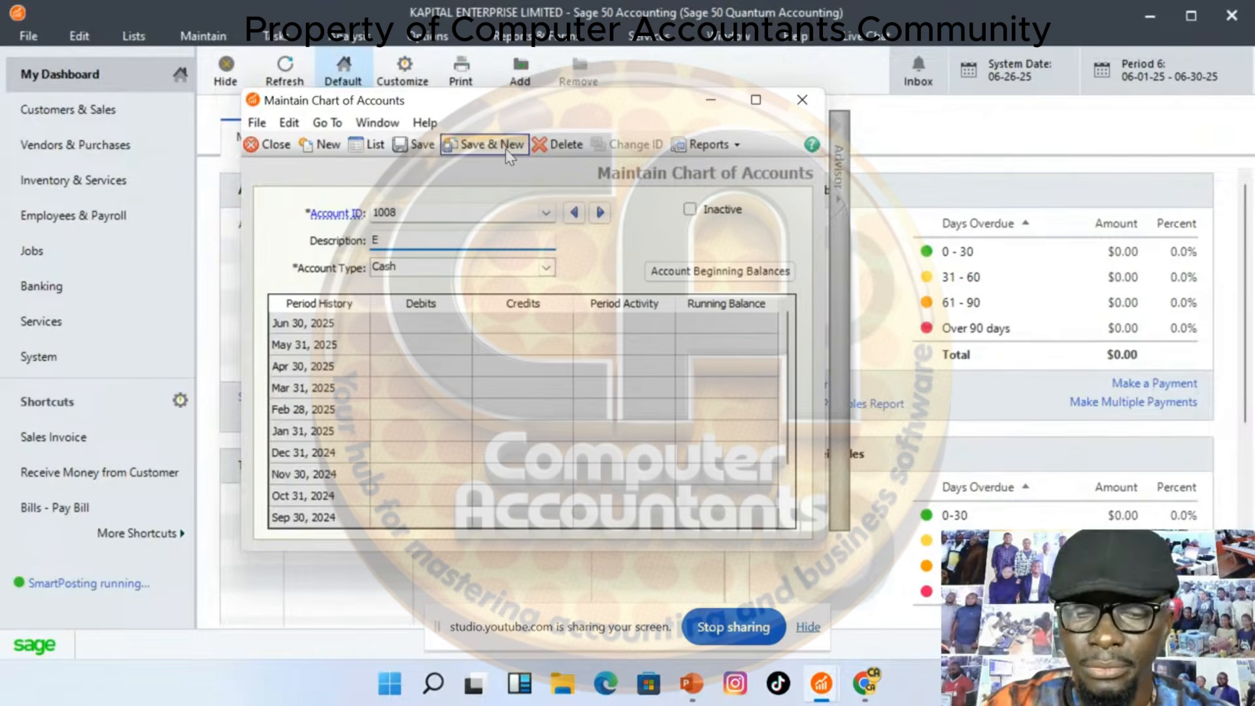
type("LEC")
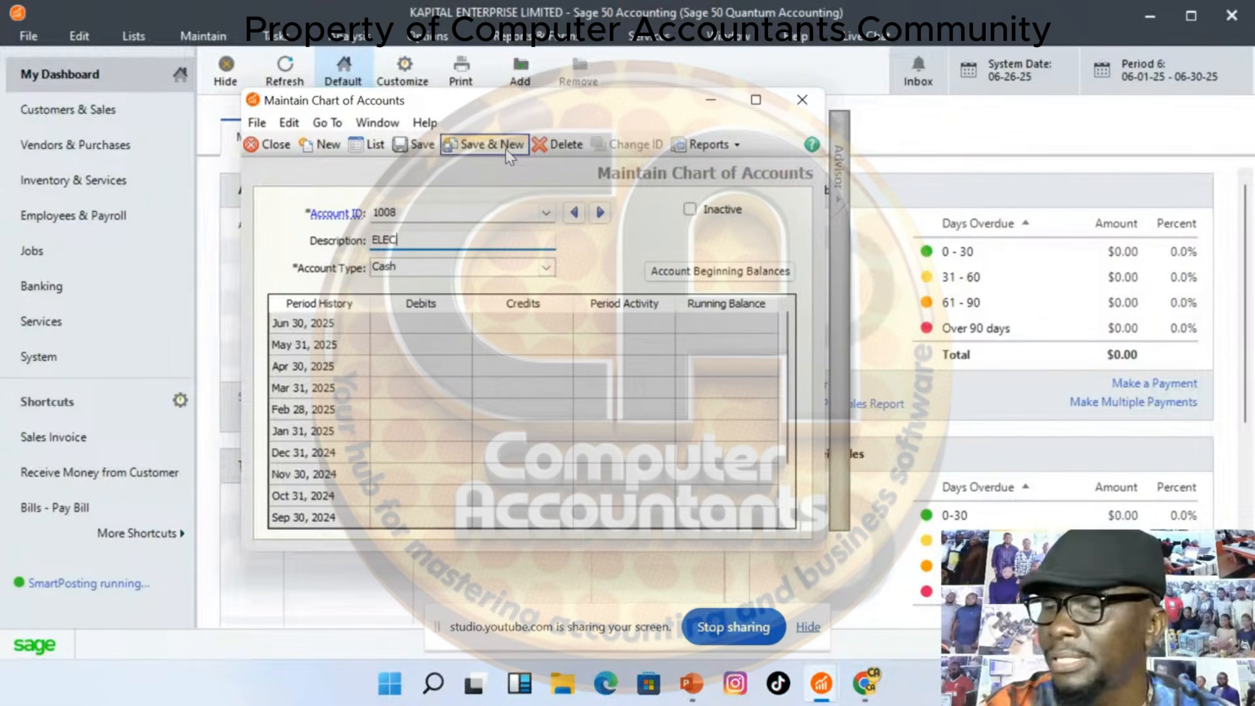
type("TRICI")
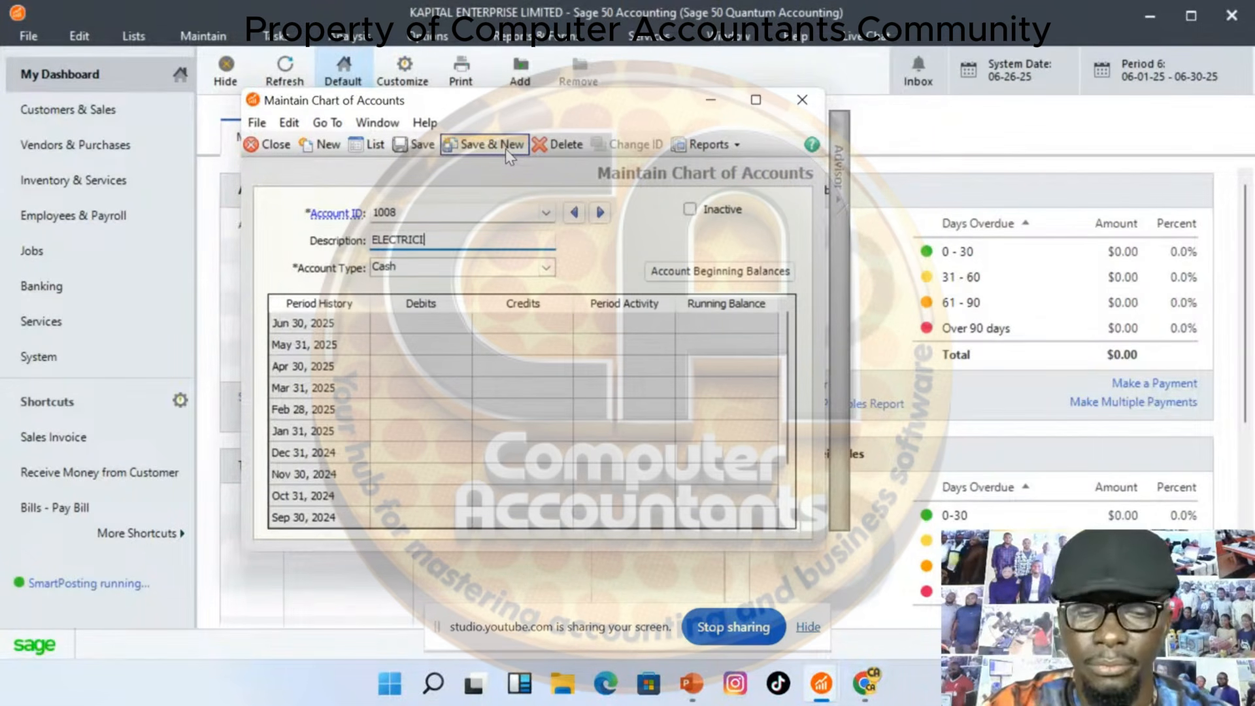
type("TY B")
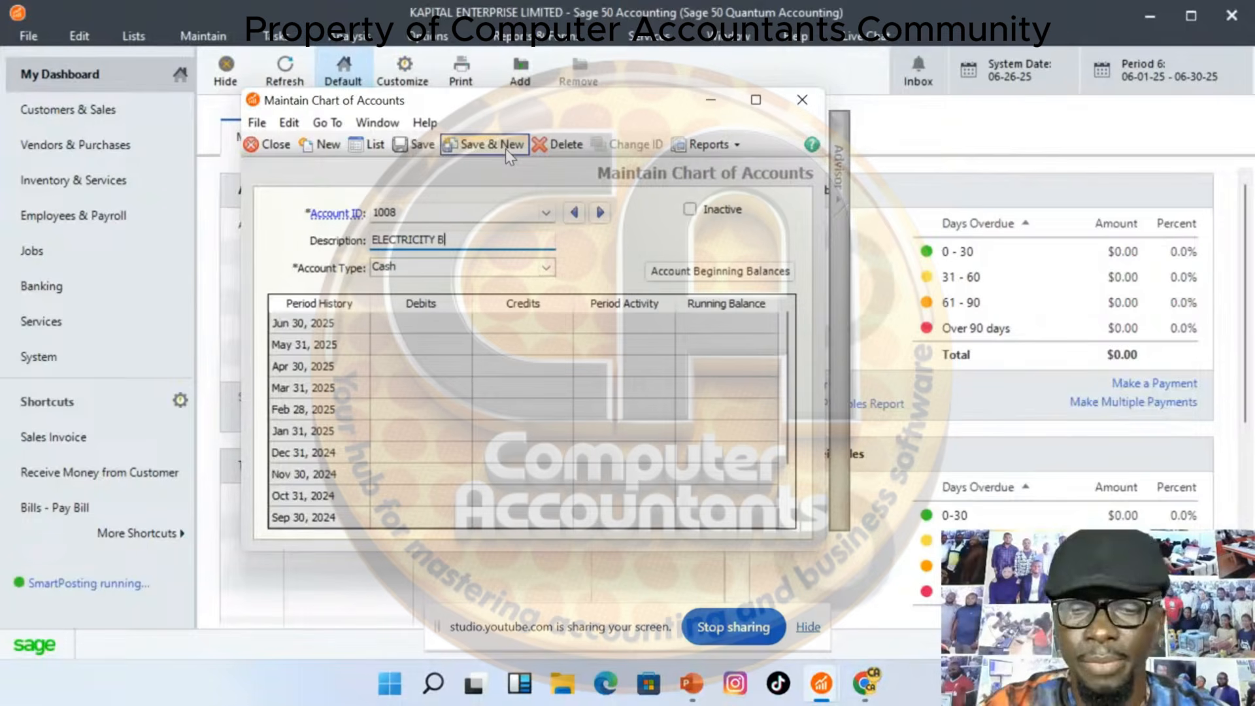
type("ILL")
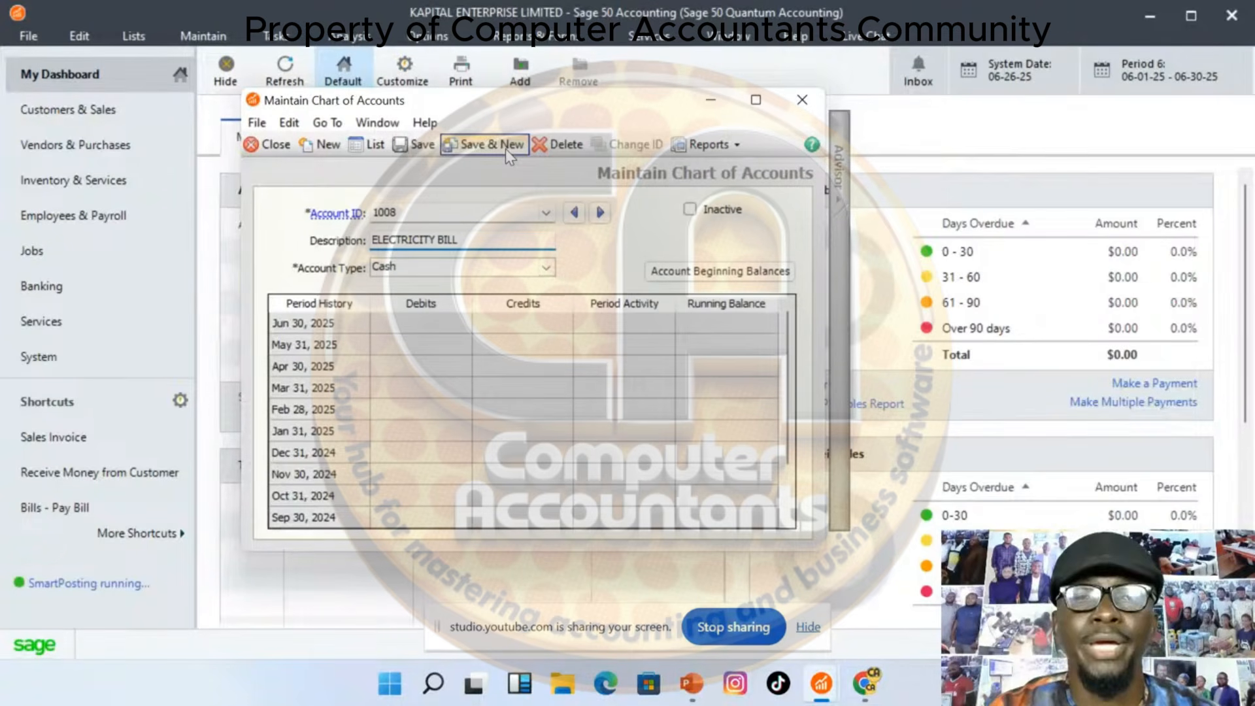
left_click(545, 268)
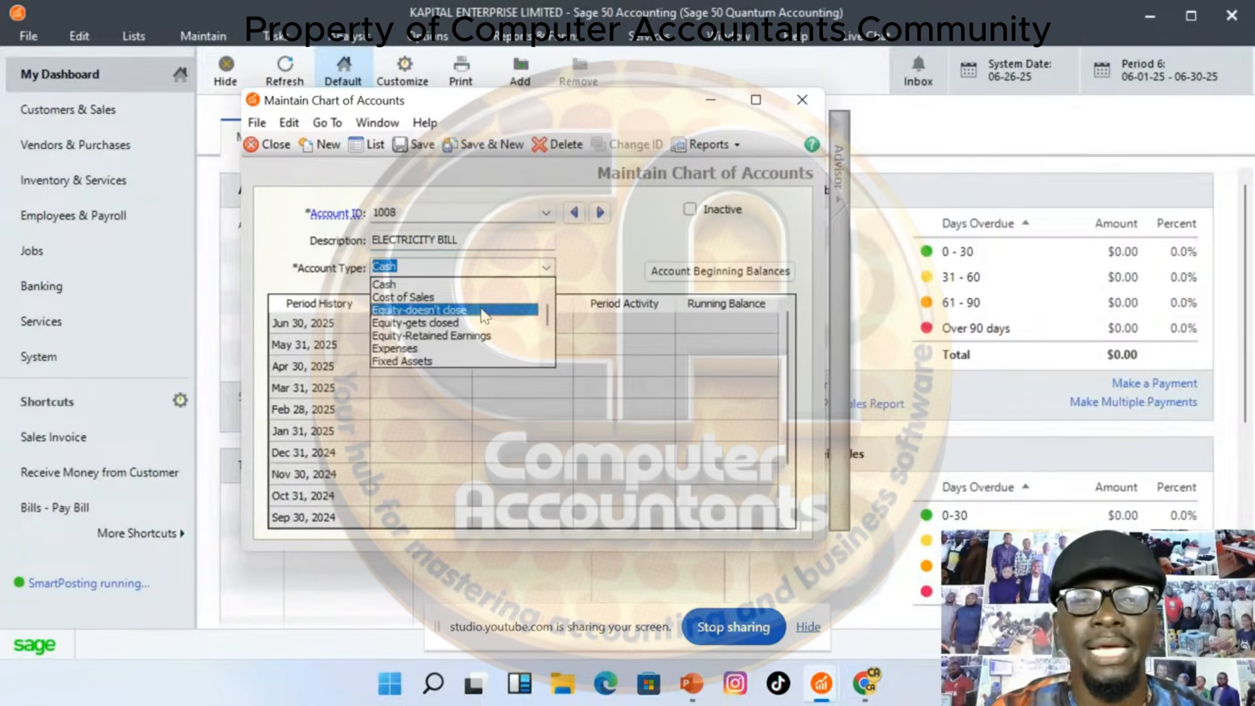
left_click(405, 349)
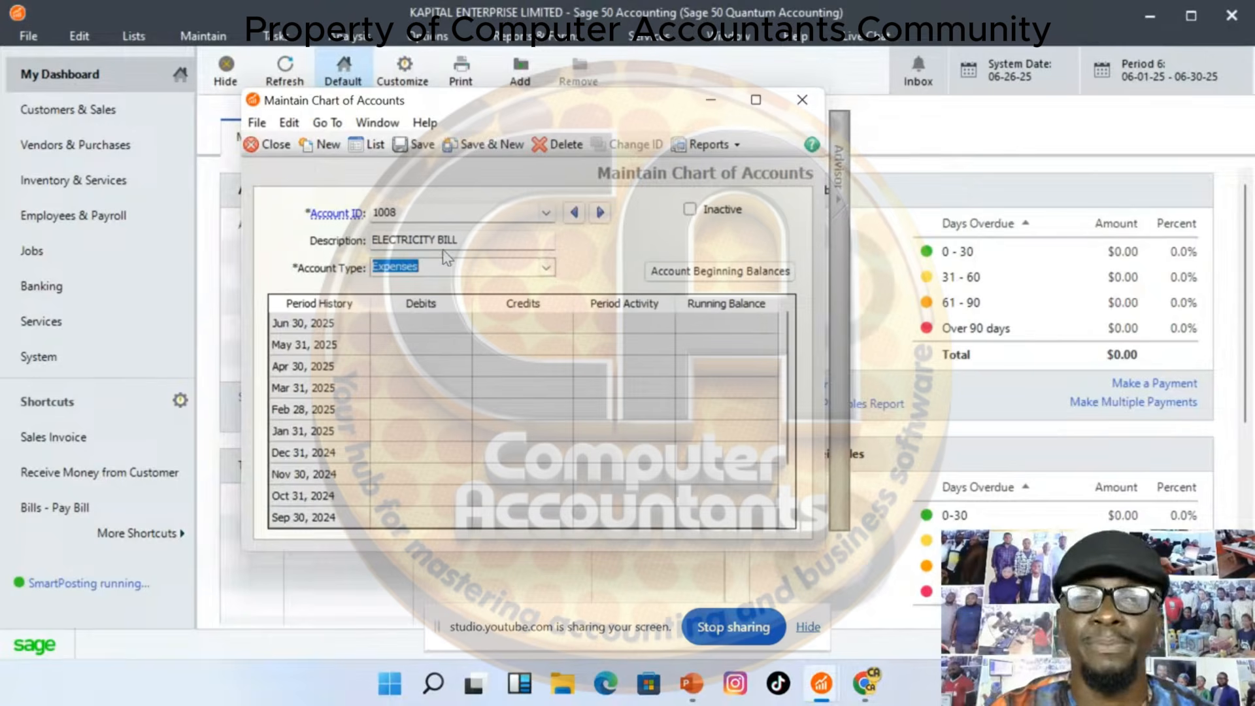
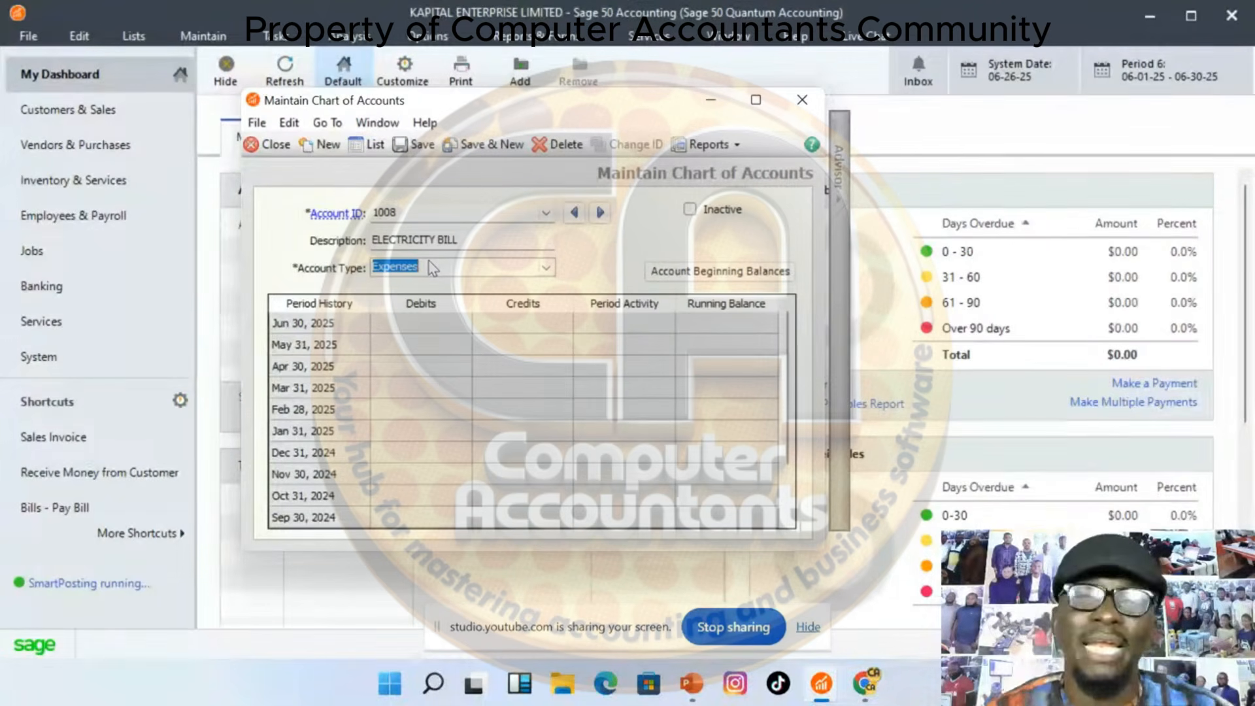
Save ELECTRICITY BILL, then create account 1009 SALARIES with type Expenses and save it
left_click(495, 143)
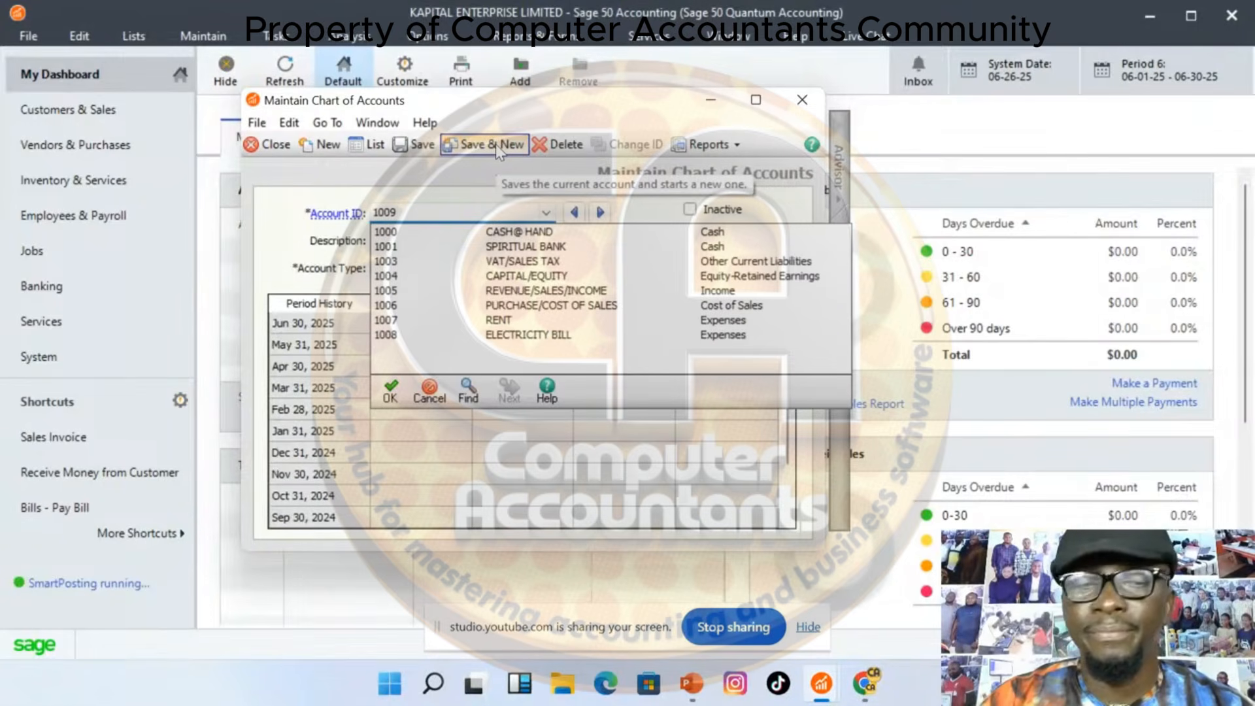
type("1009")
key("Tab")
type("SA")
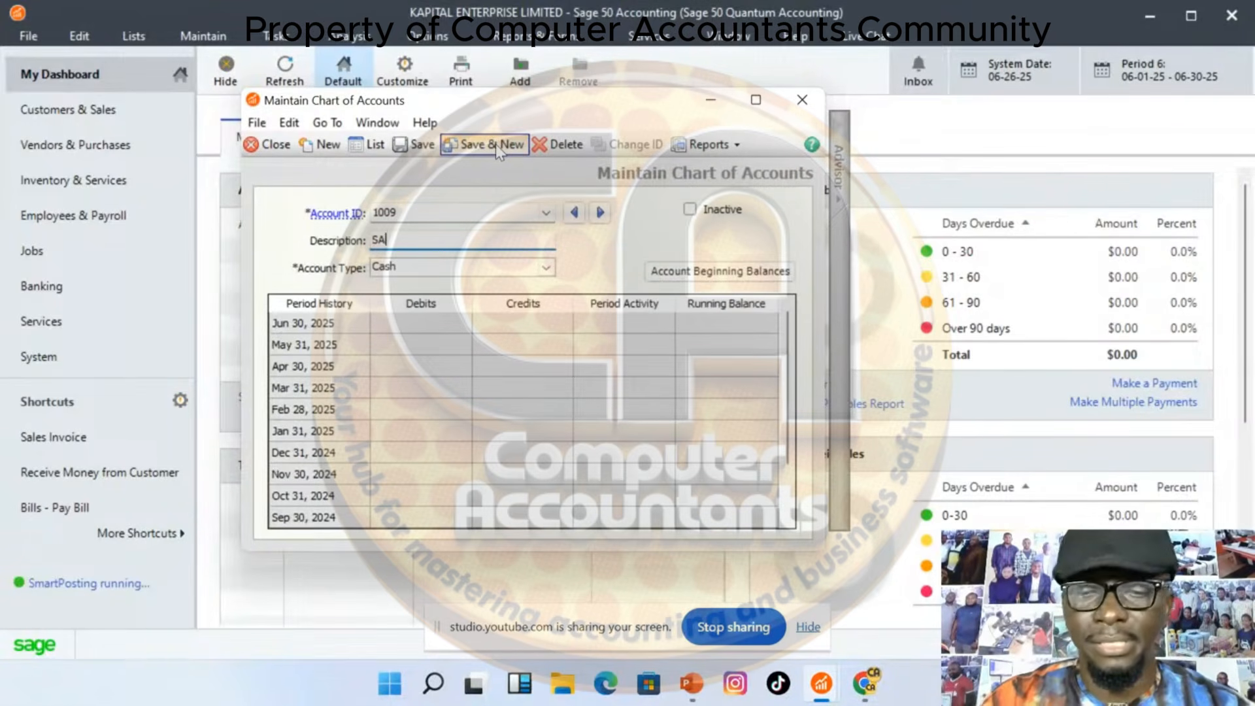
type("LARIES")
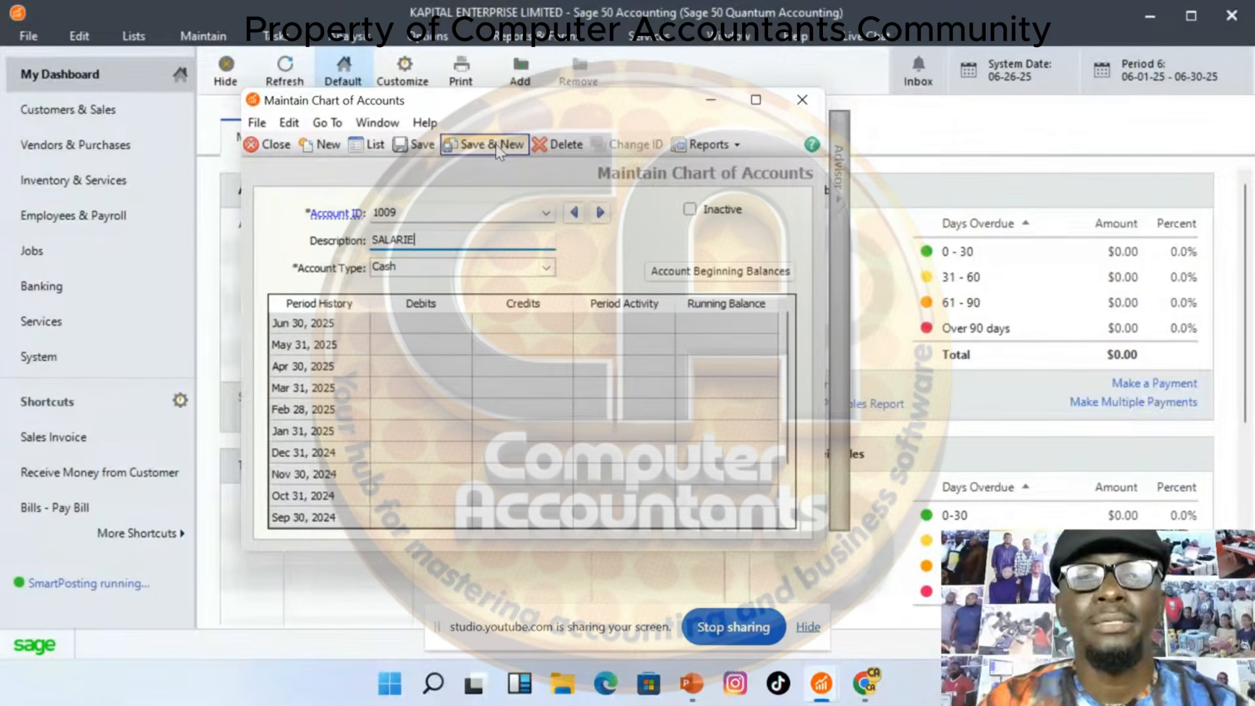
left_click(547, 269)
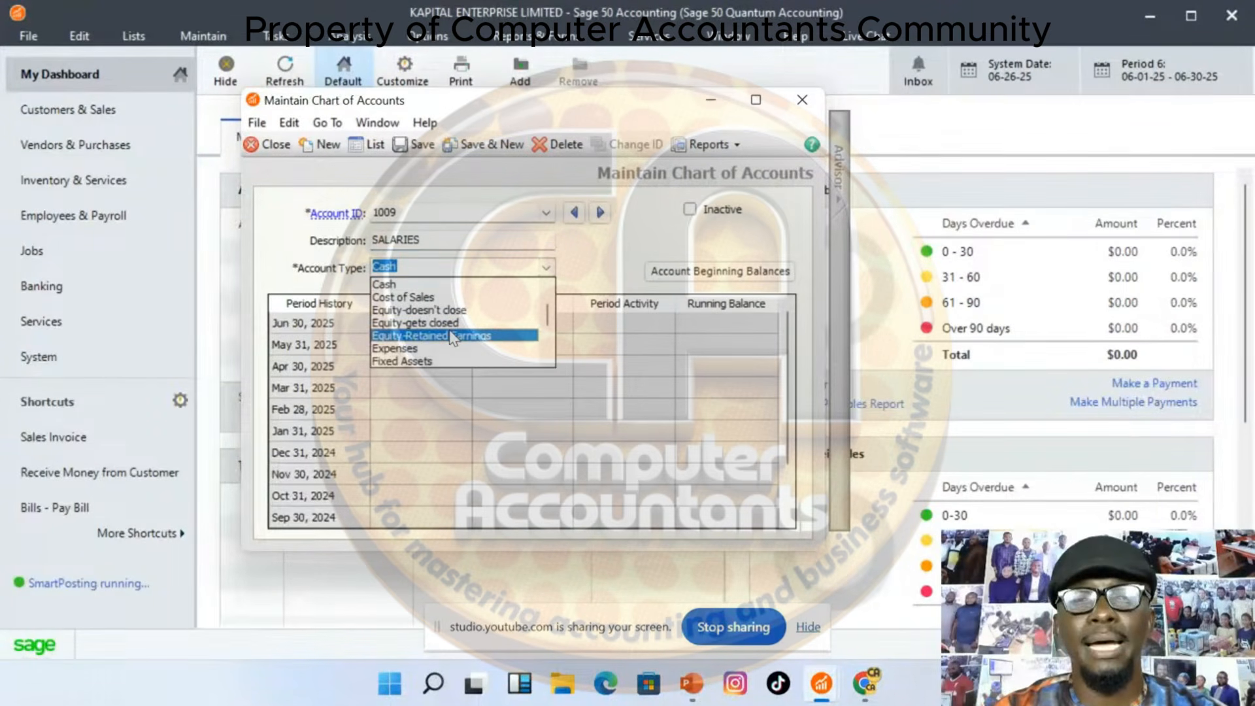
left_click(410, 349)
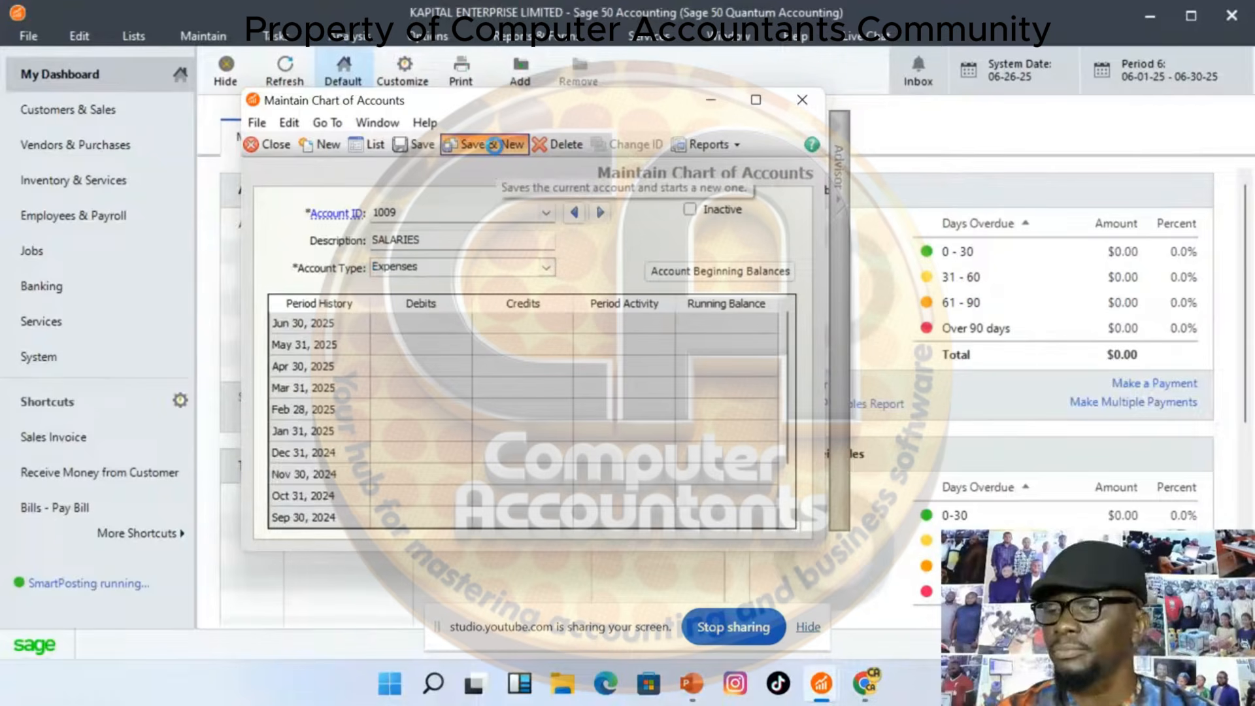
left_click(495, 145)
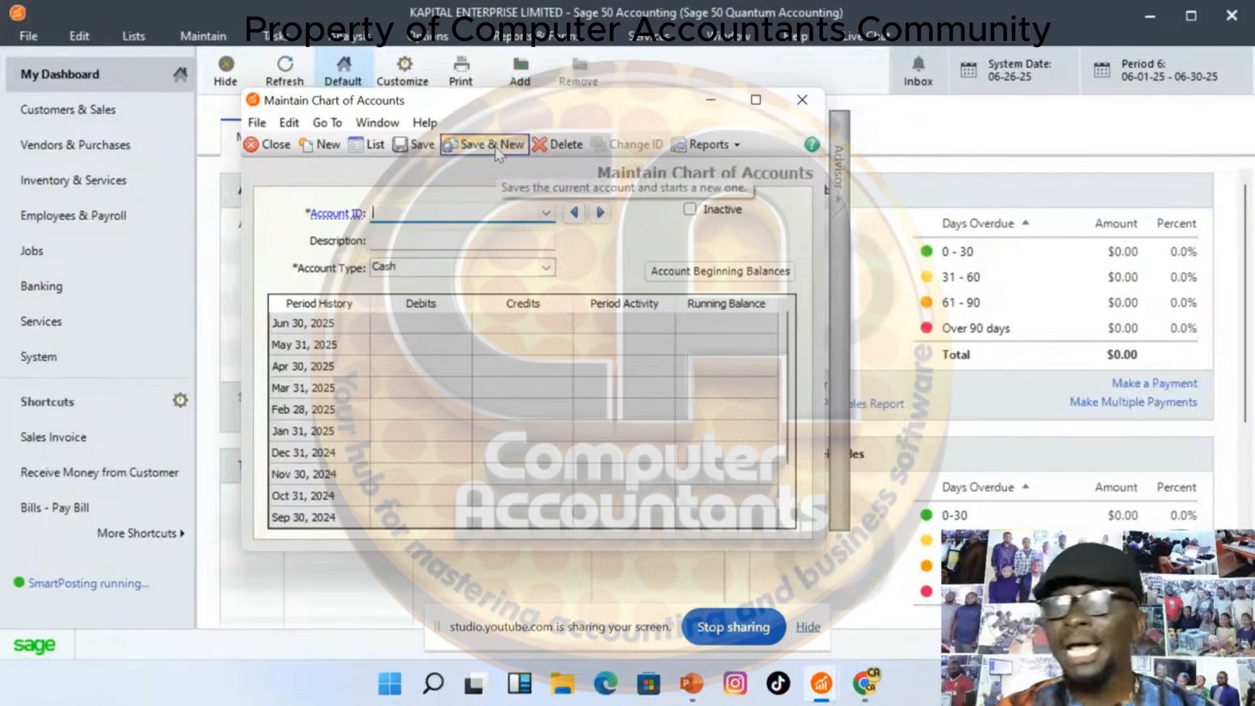
Create account 1010 TOYOTA CAR with account type Fixed Assets and save it
type("100")
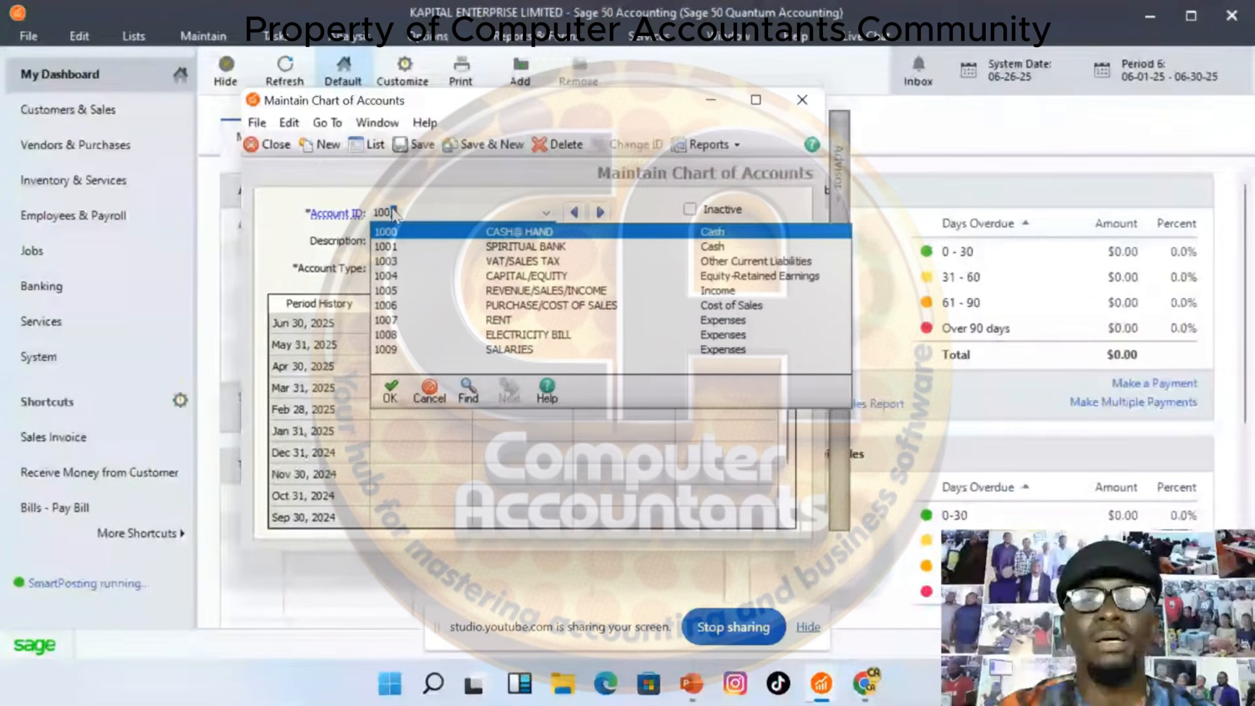
key("Return")
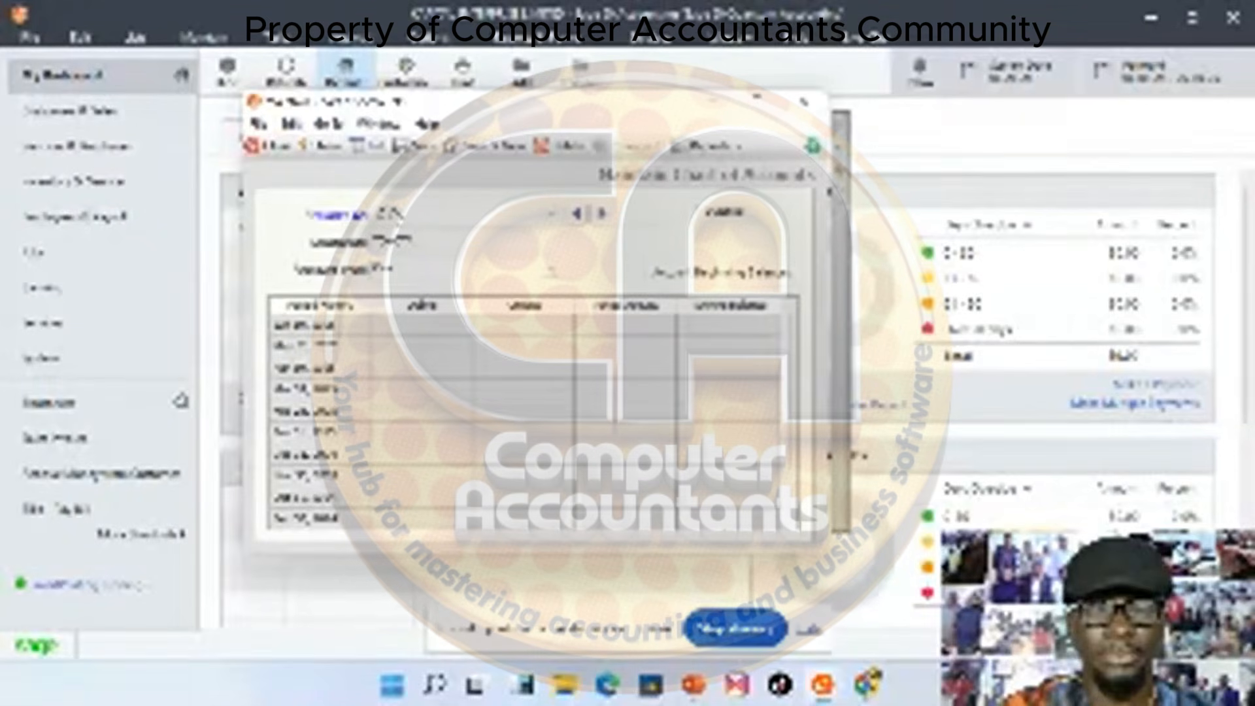
left_click(546, 272)
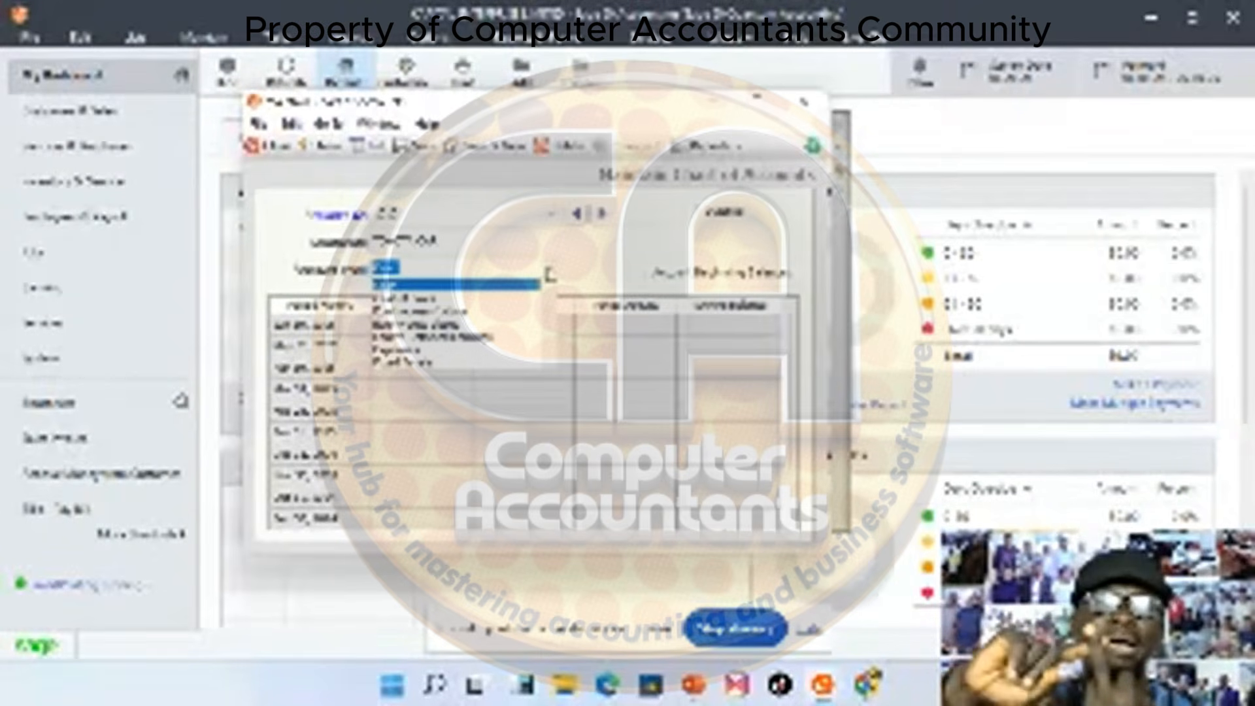
left_click(425, 364)
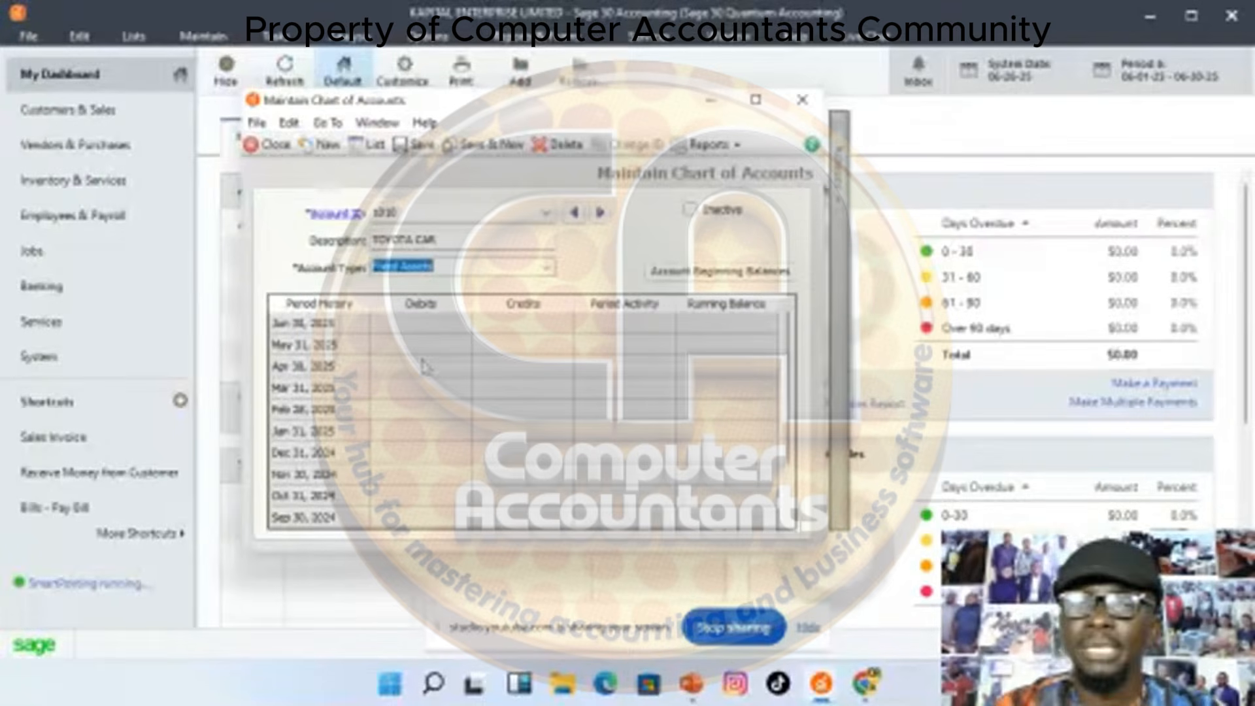
left_click(496, 152)
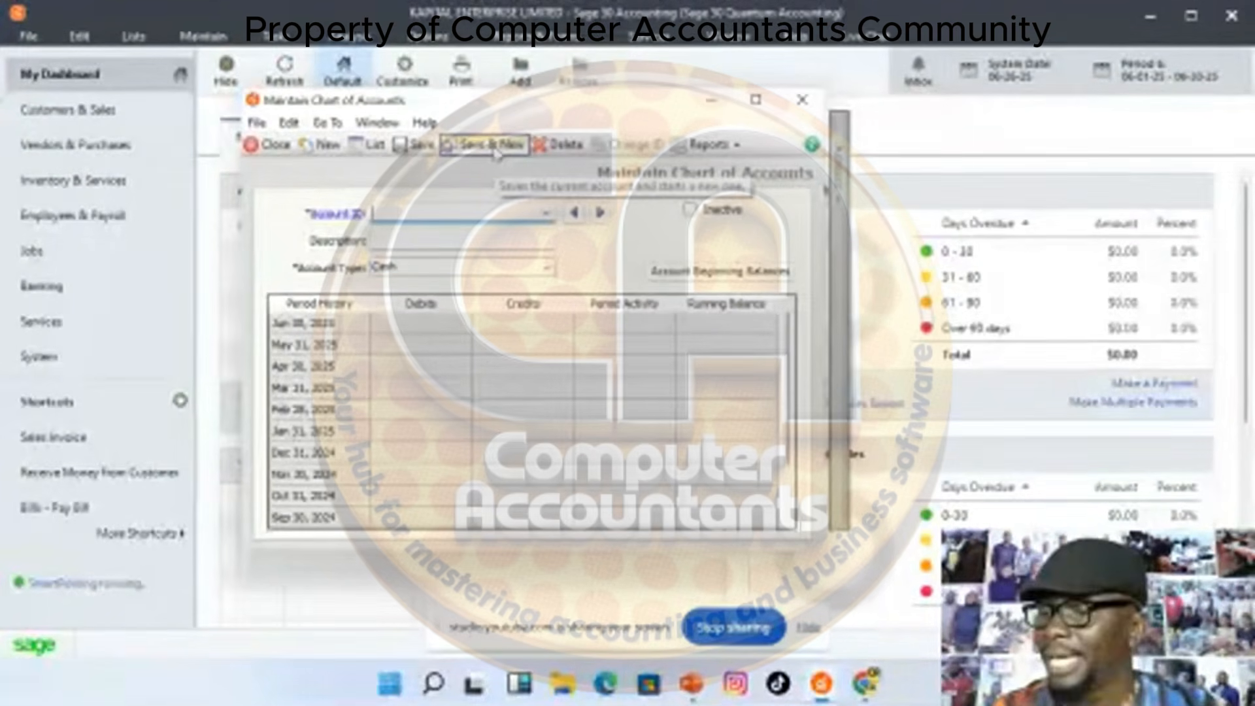
Create account 1011 LAPTOP with account type Fixed Assets and save it
type("101")
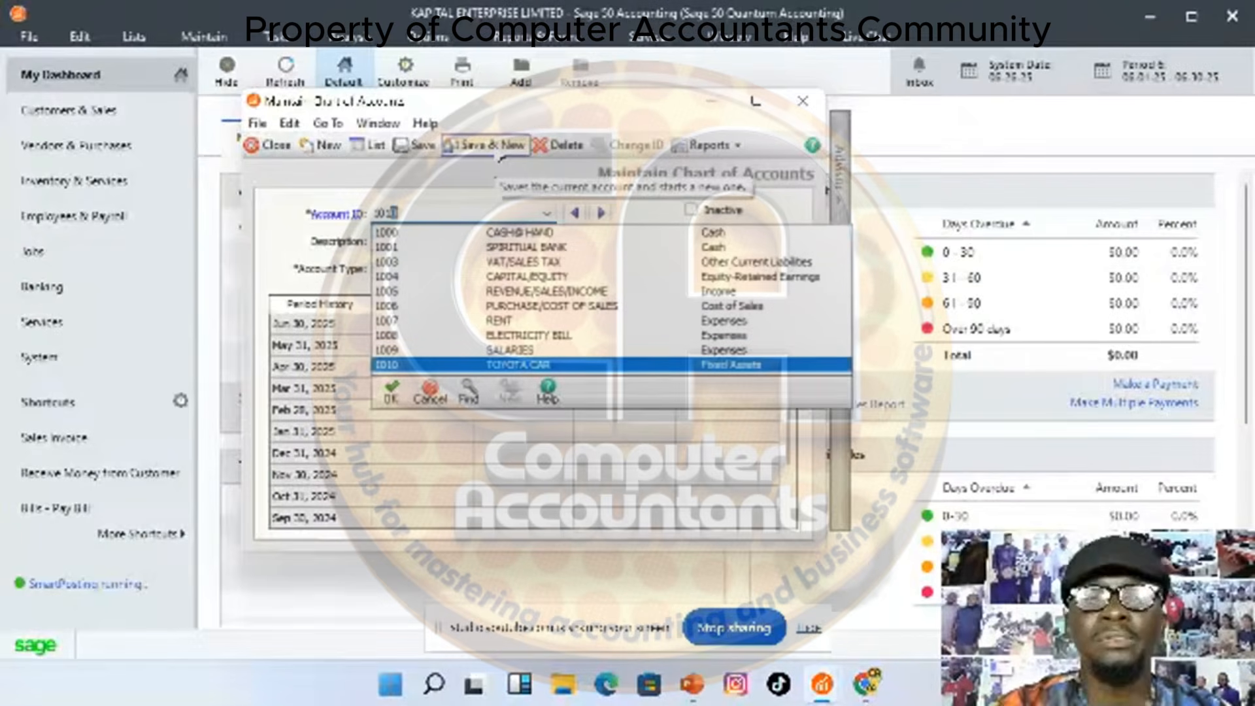
type("1")
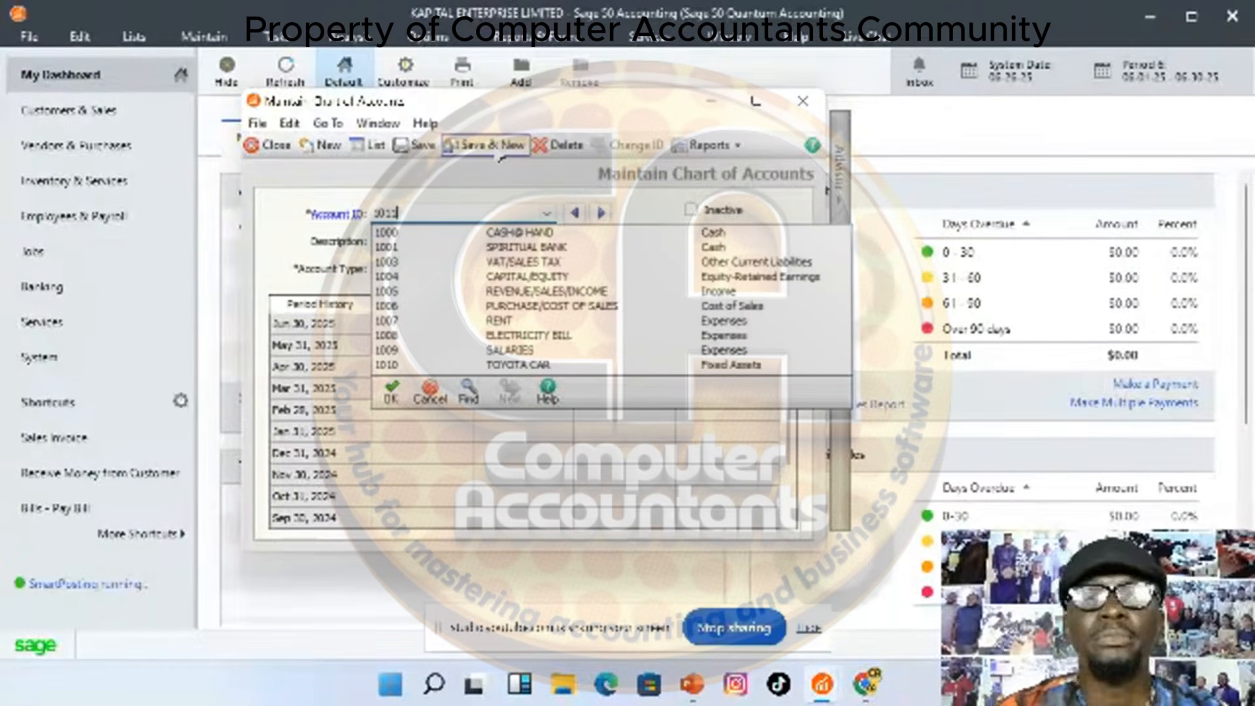
key("Tab")
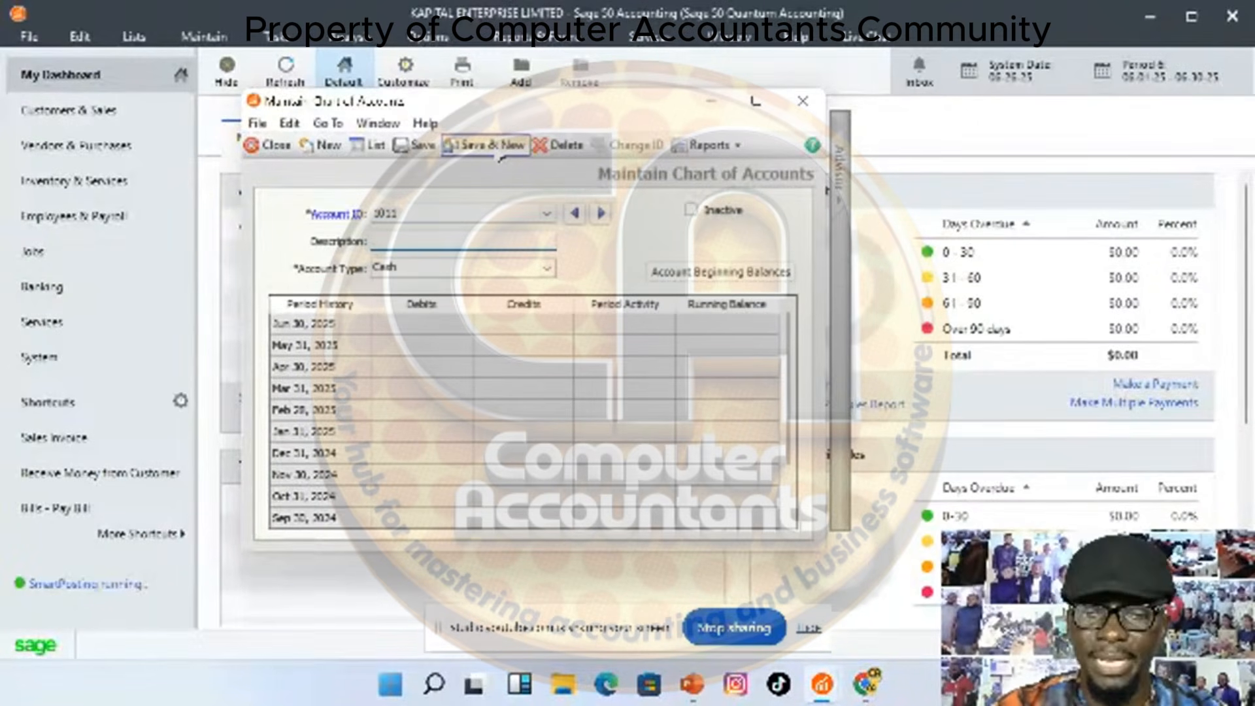
type("LA")
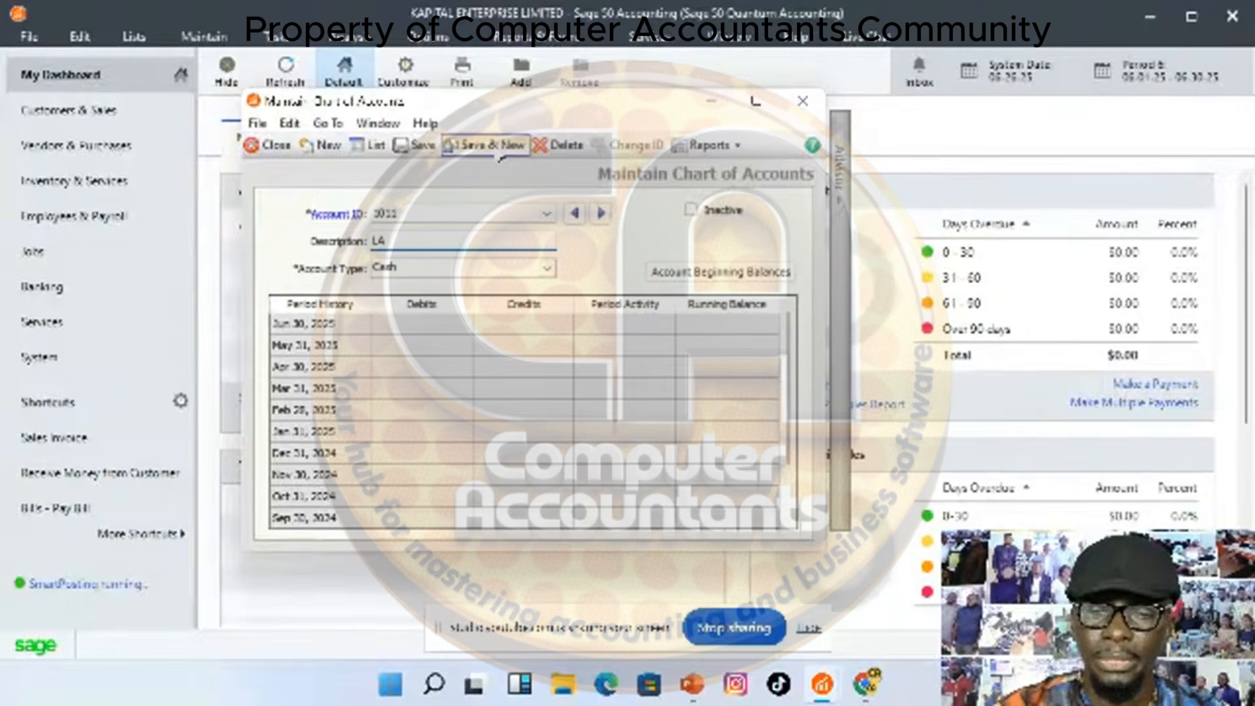
type("PTOP")
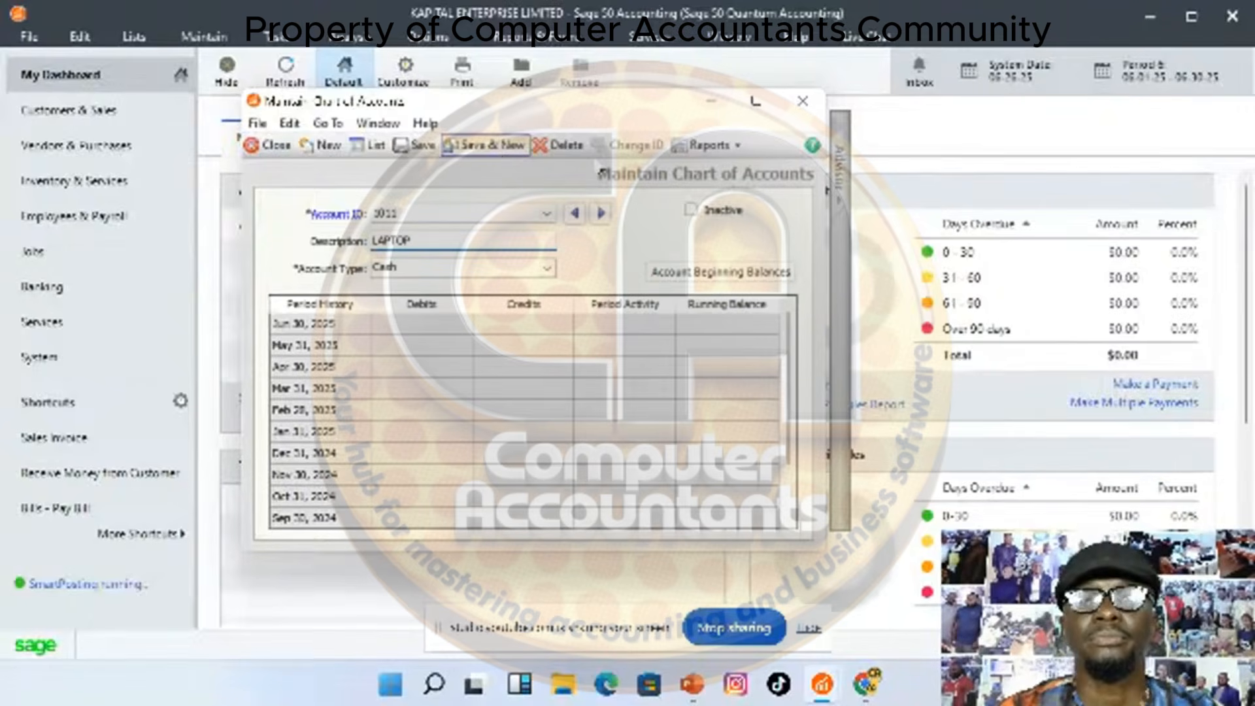
left_click(548, 269)
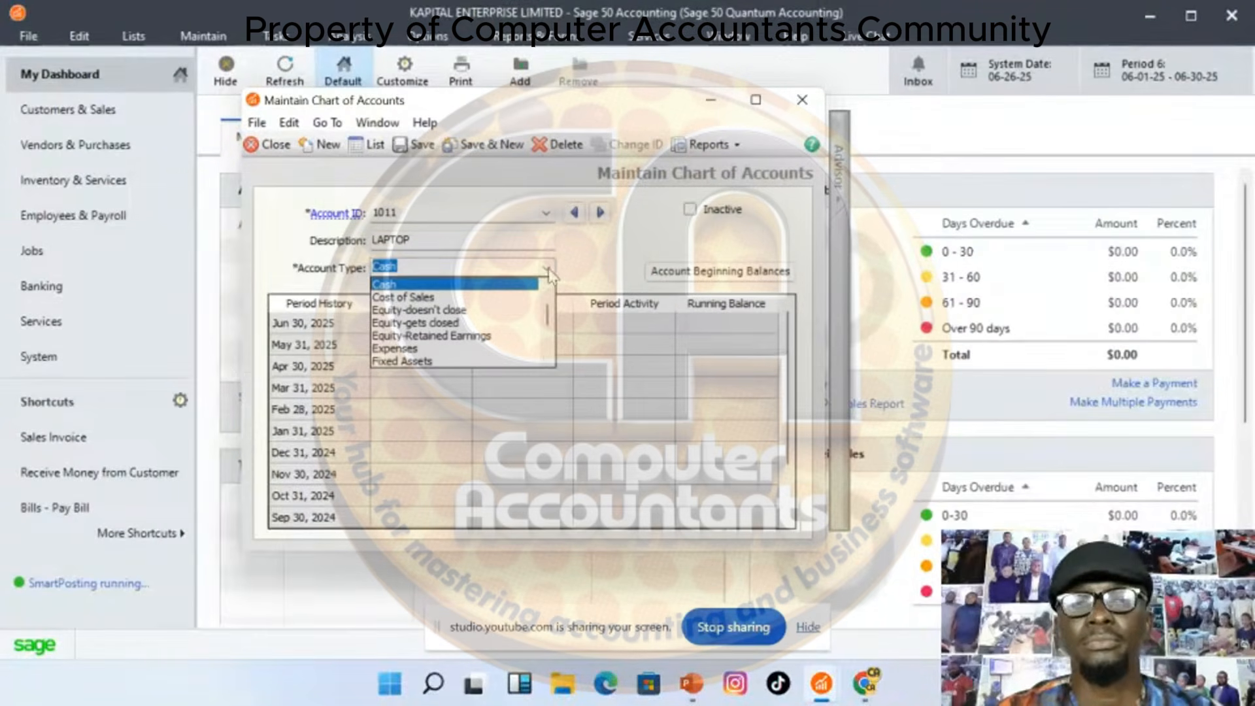
scroll(549, 336, "down", 1)
scroll(549, 336, "down", 1)
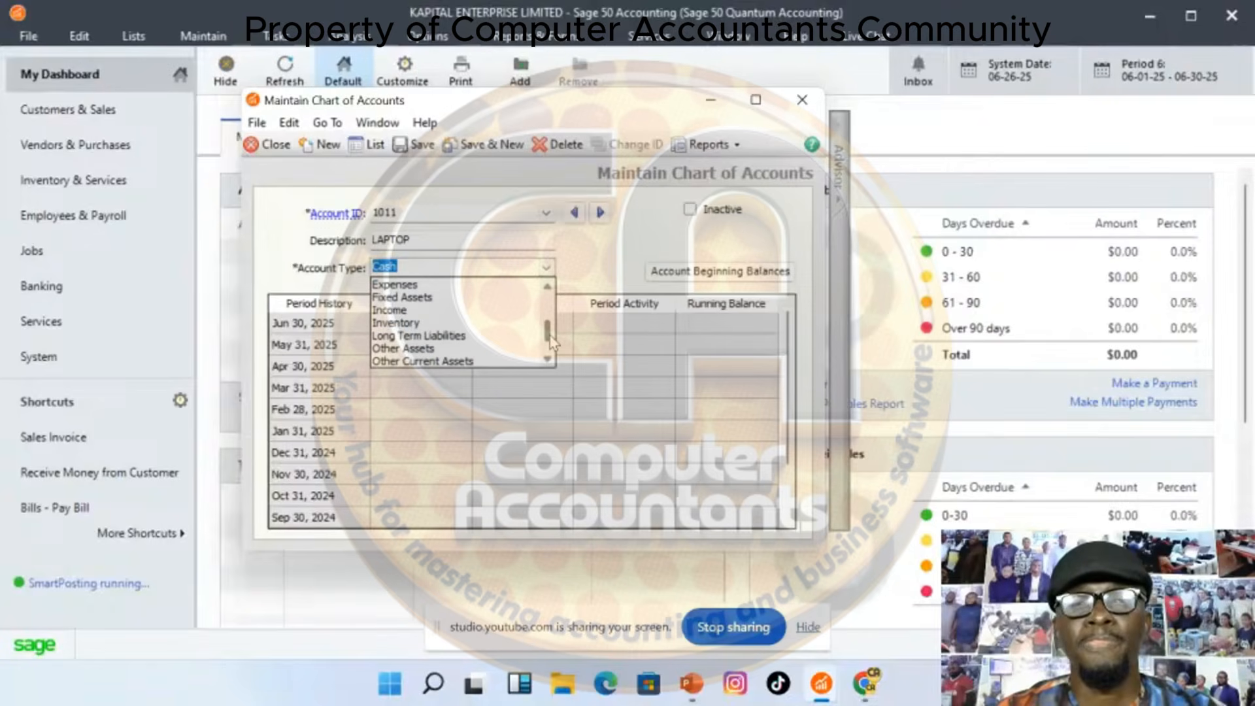
left_click(426, 299)
left_click(504, 157)
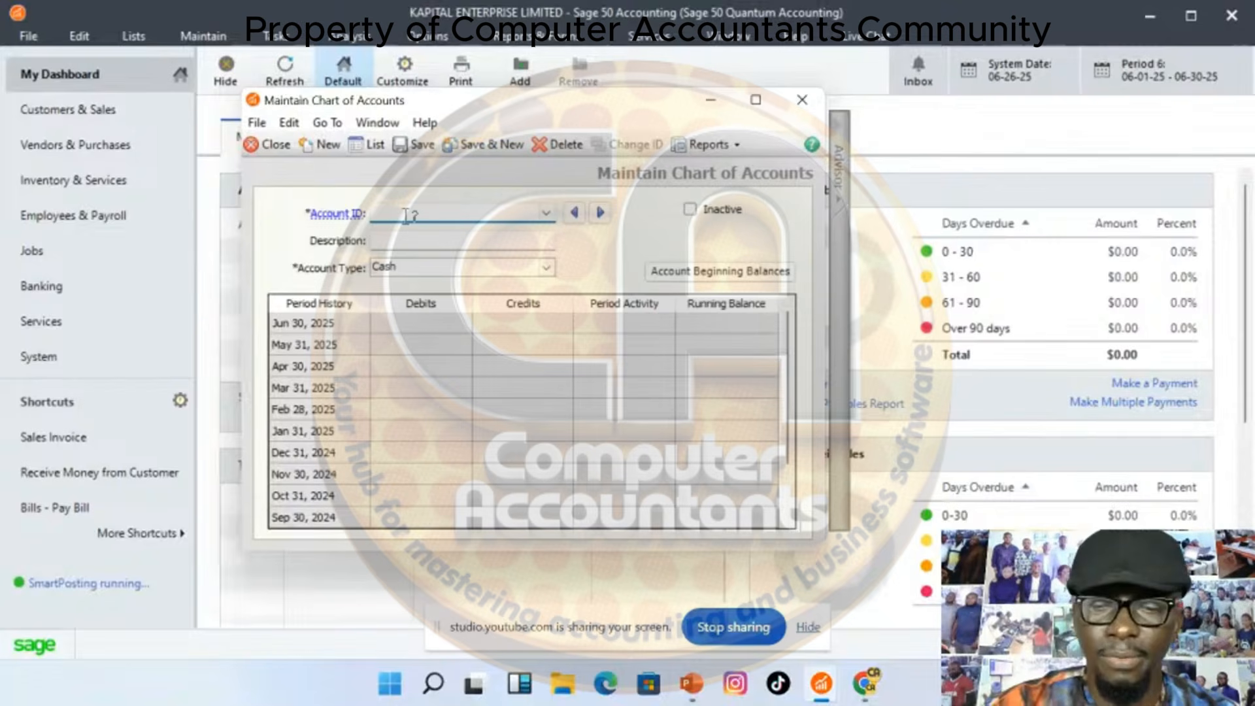
Create account 1012 INVENTORY with account type Inventory and save it
type("1012")
key("Tab")
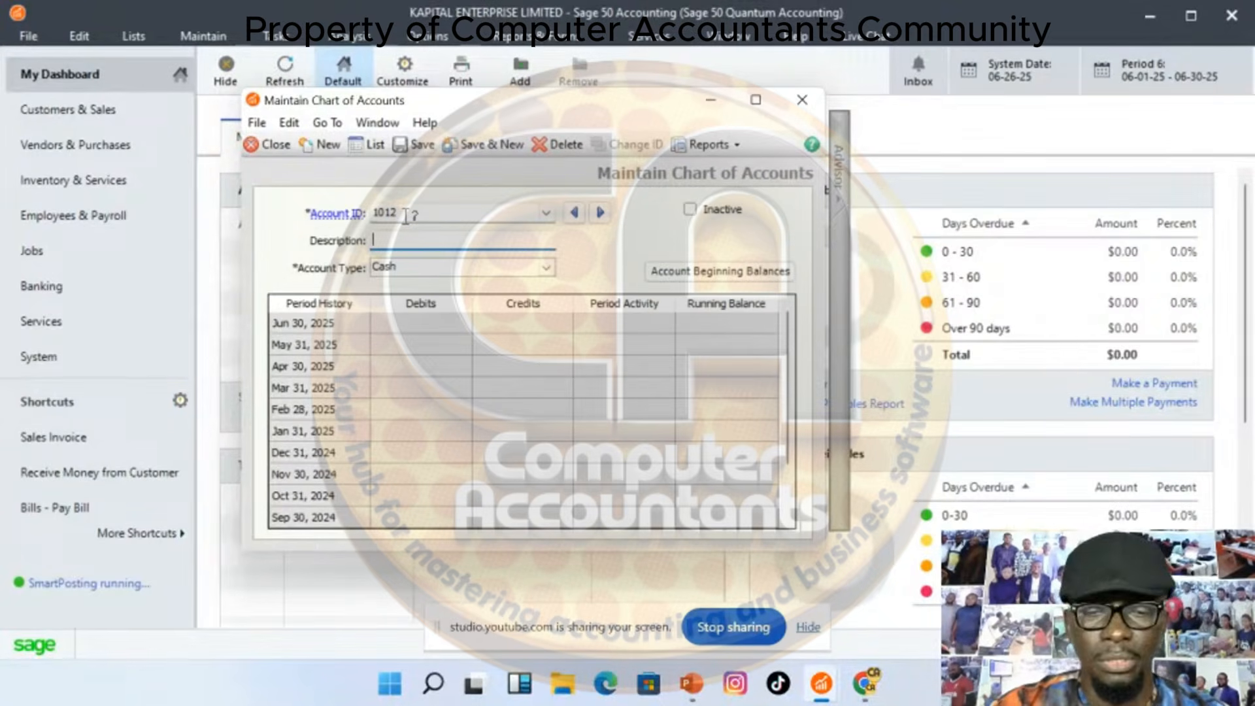
type("INVENTORY")
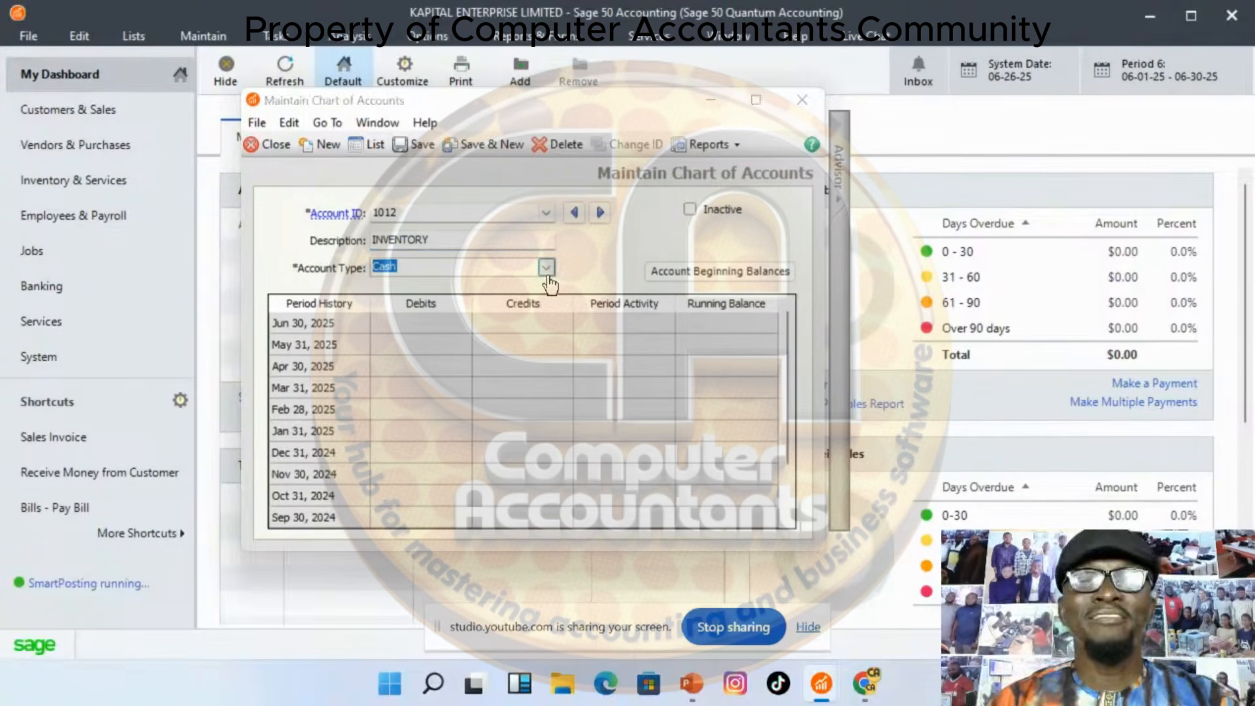
left_click(547, 273)
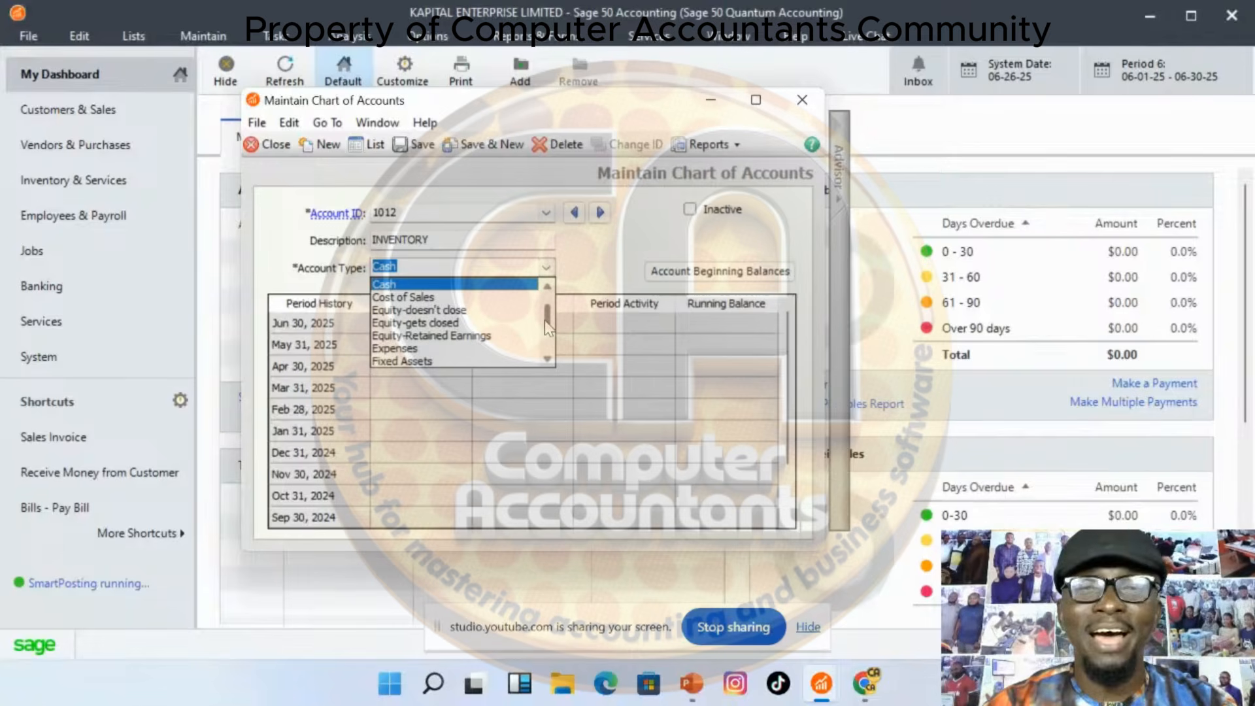
scroll(552, 339, "down", 2)
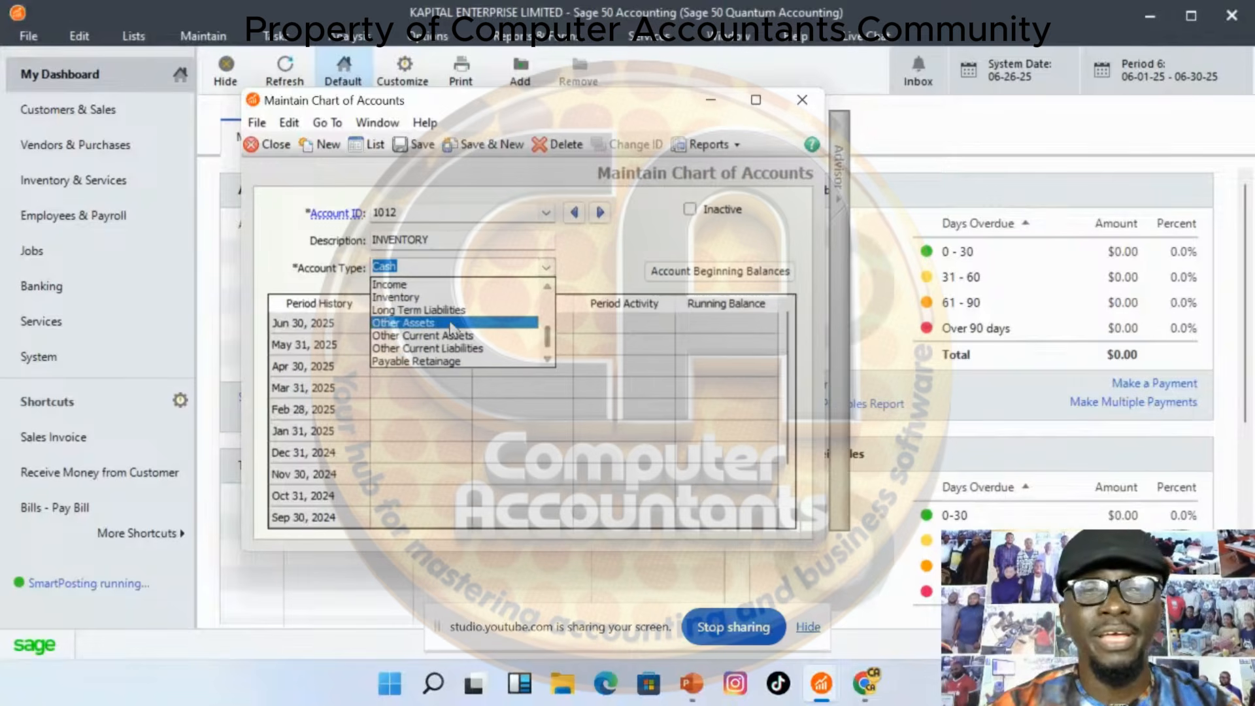
scroll(457, 327, "down", 1)
left_click(412, 291)
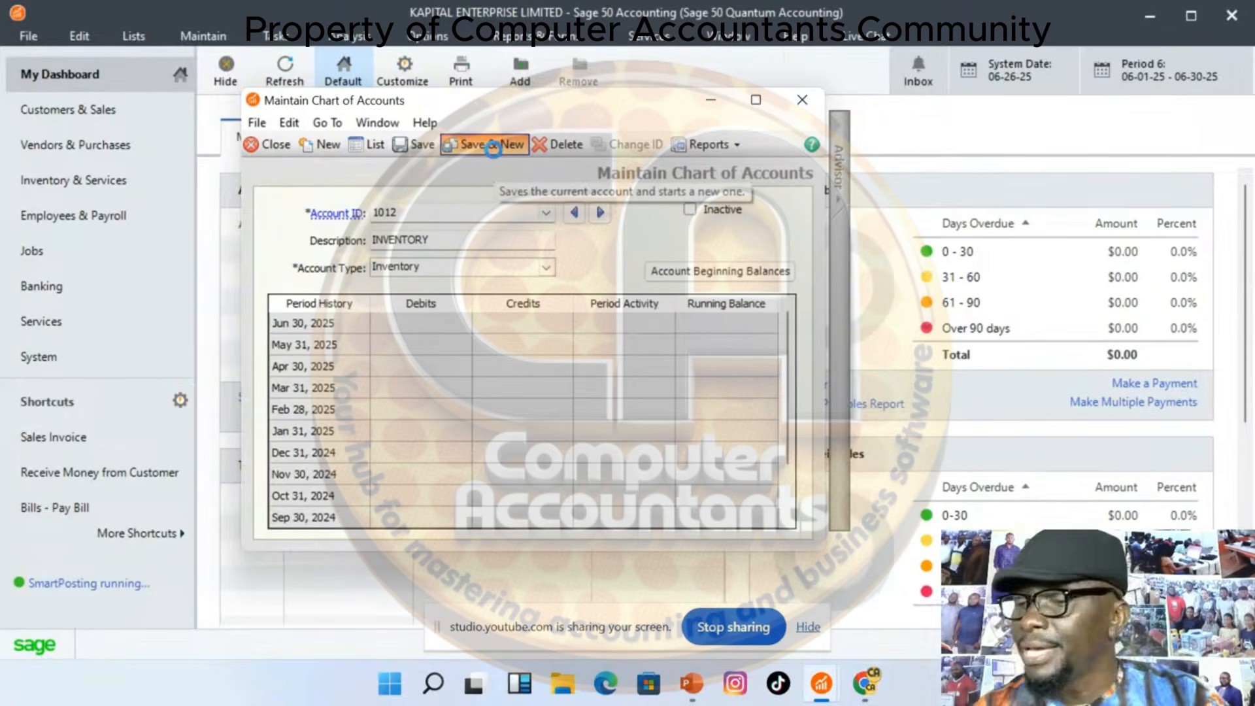
left_click(494, 145)
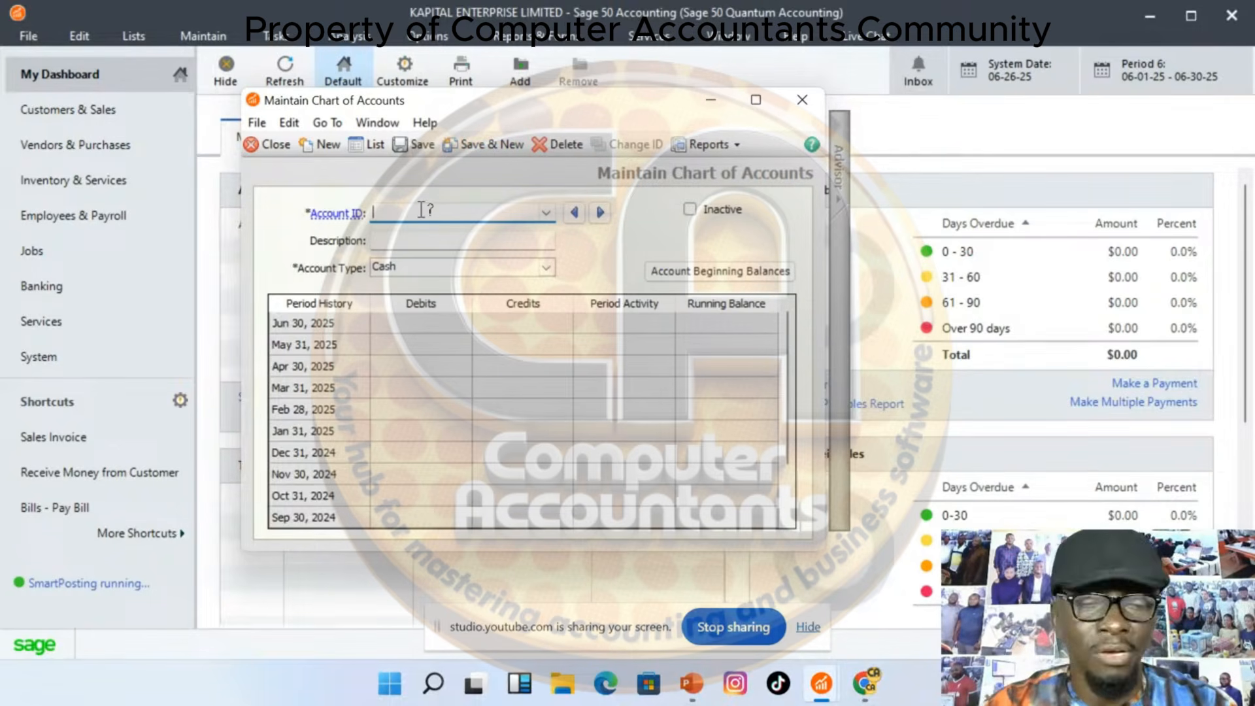
Enter account ID 1013 with the description ACCTS PAYABLE
type("1013")
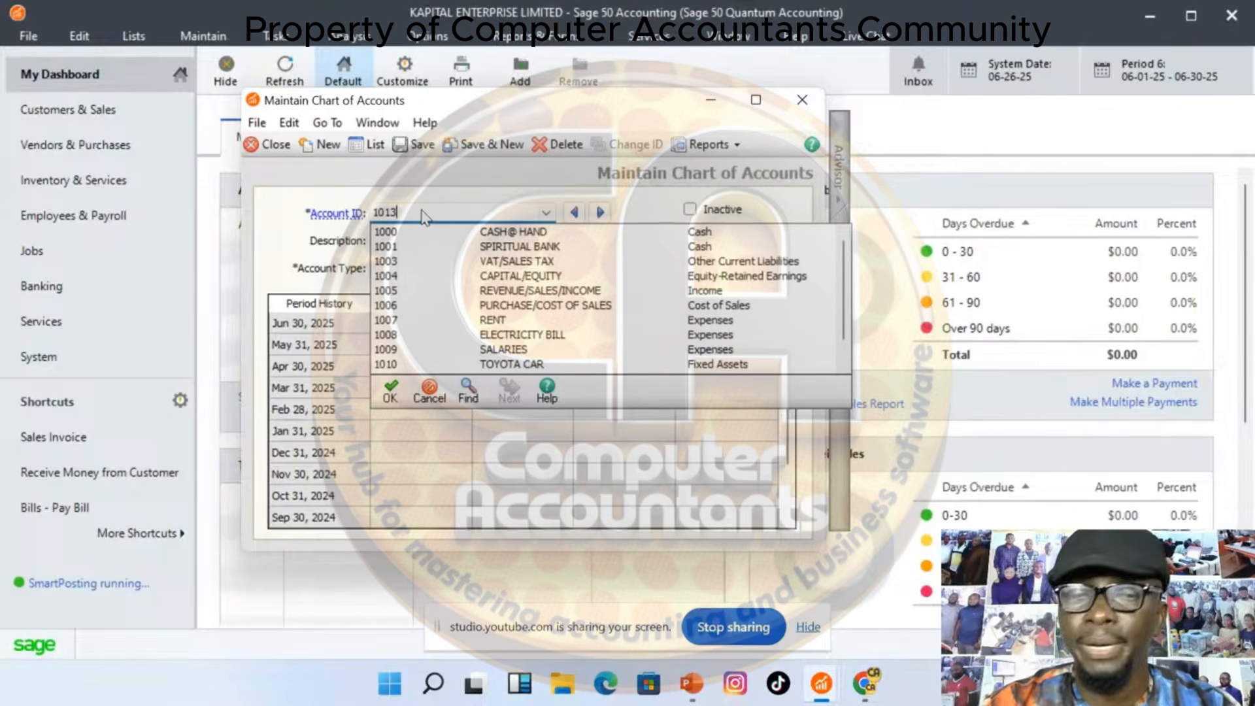
key("BackSpace")
type("2")
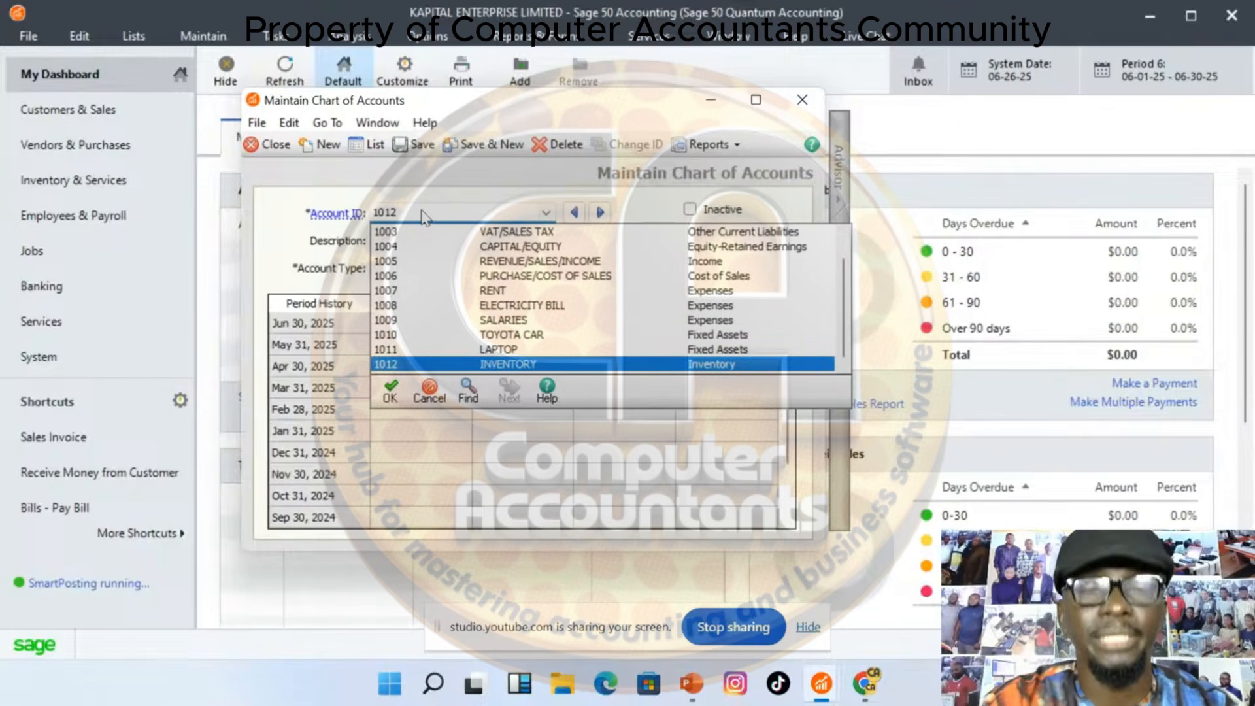
key("BackSpace")
type("3")
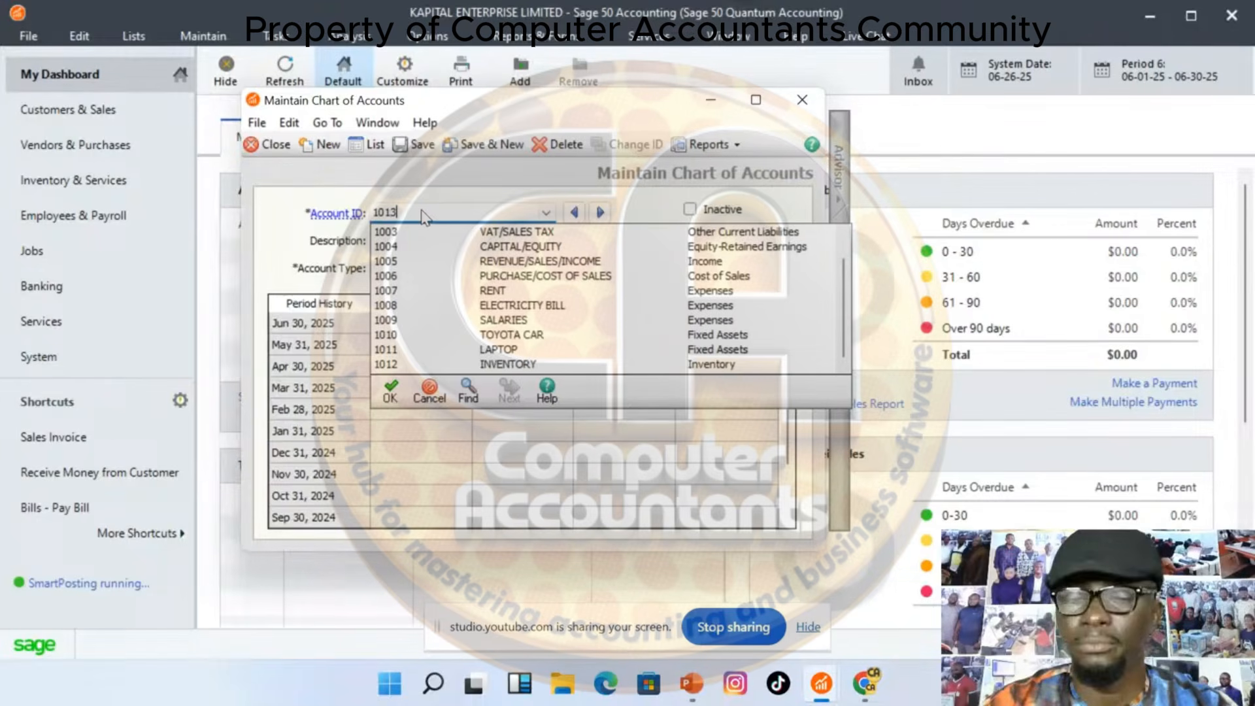
key("Tab")
type("A")
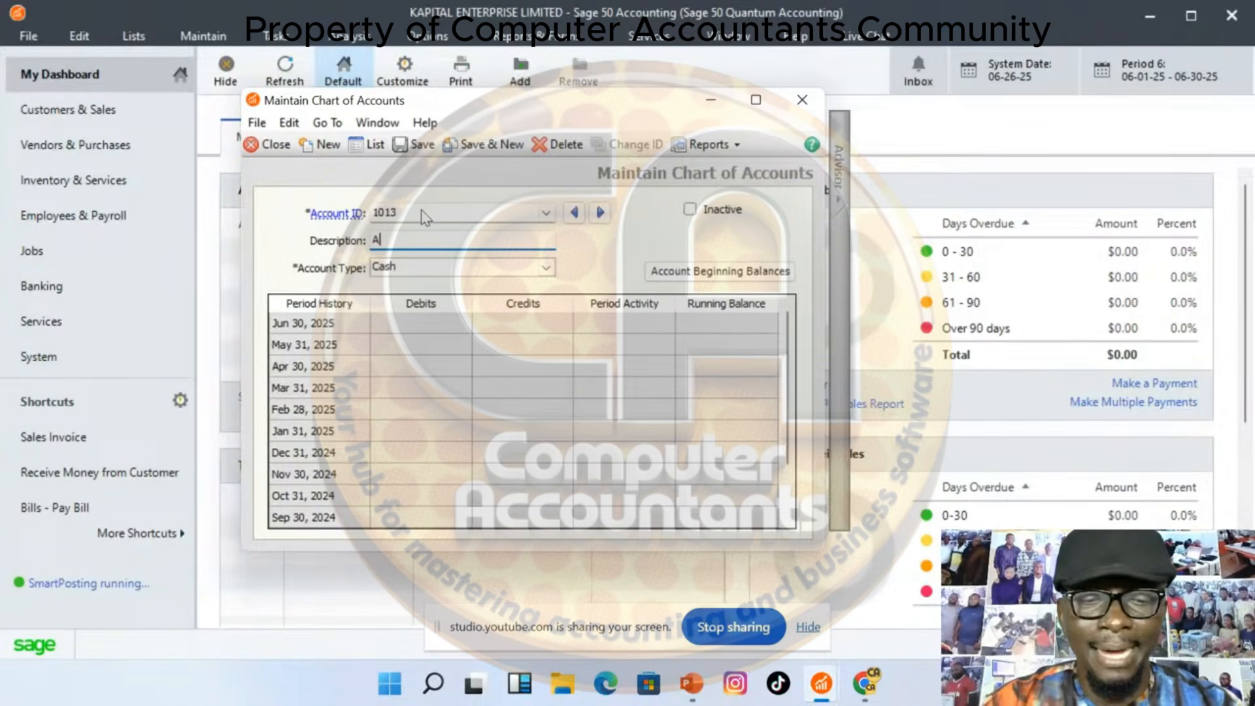
type("CCTS ")
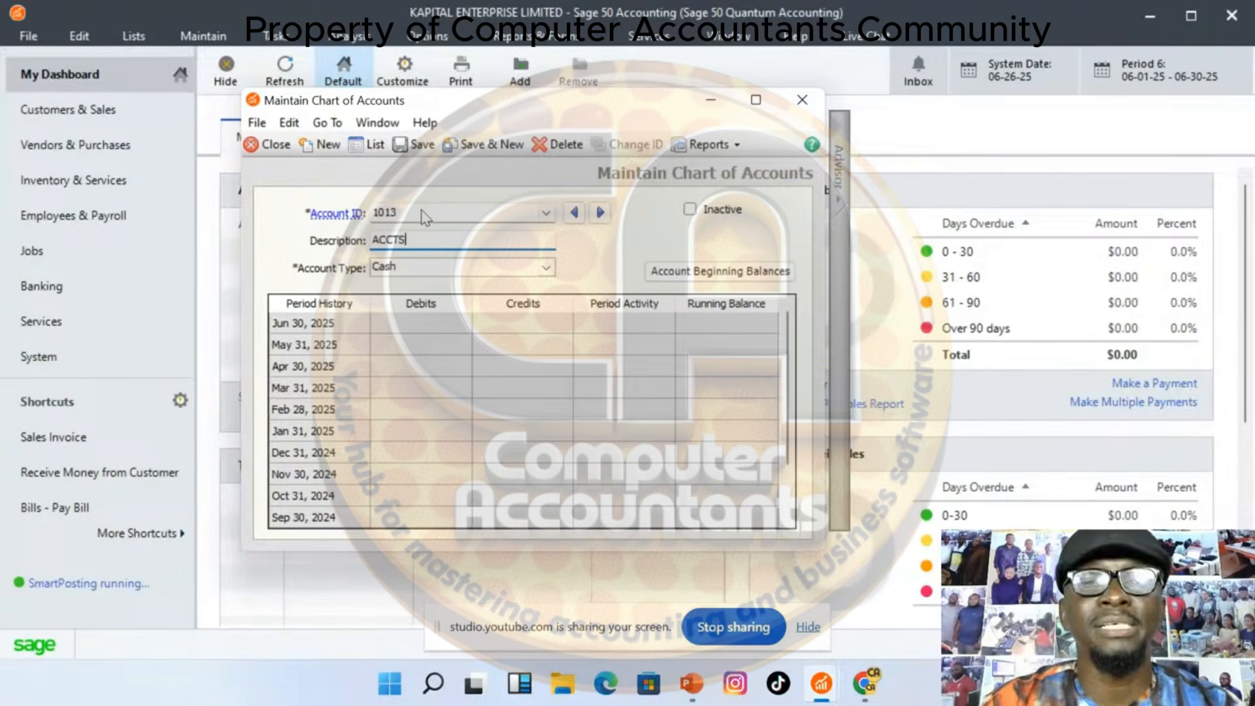
type("PAY")
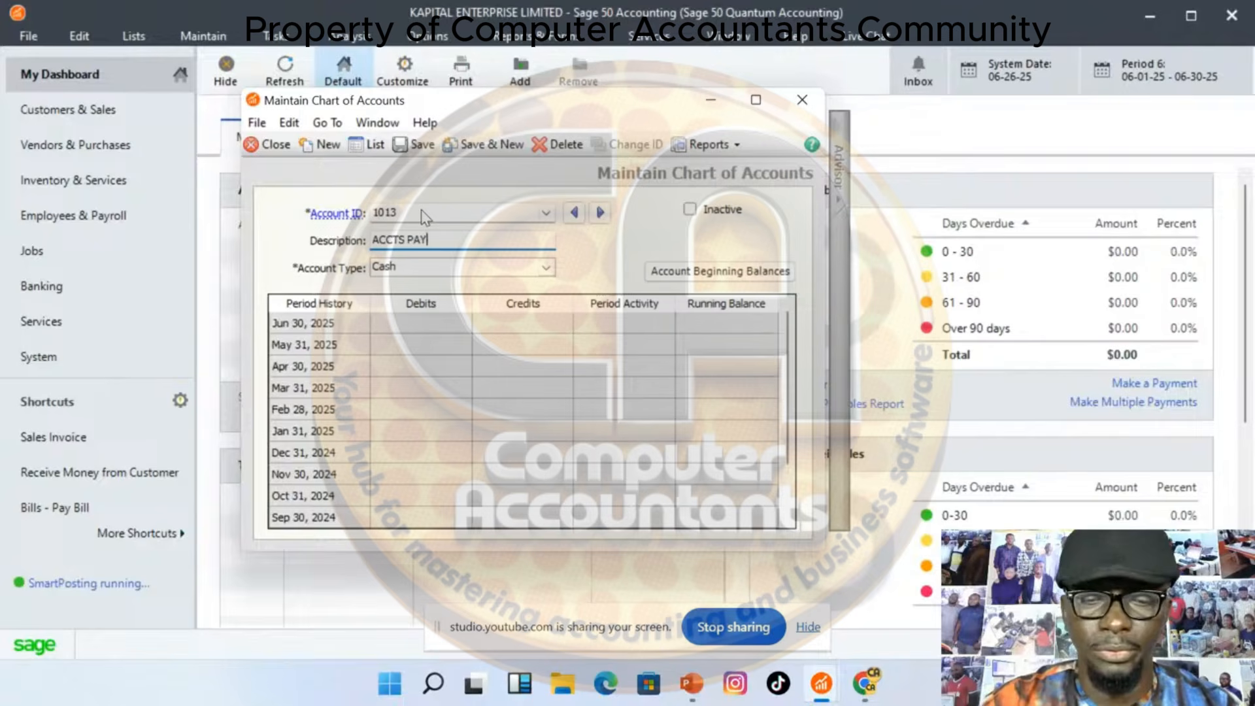
type("ABLE")
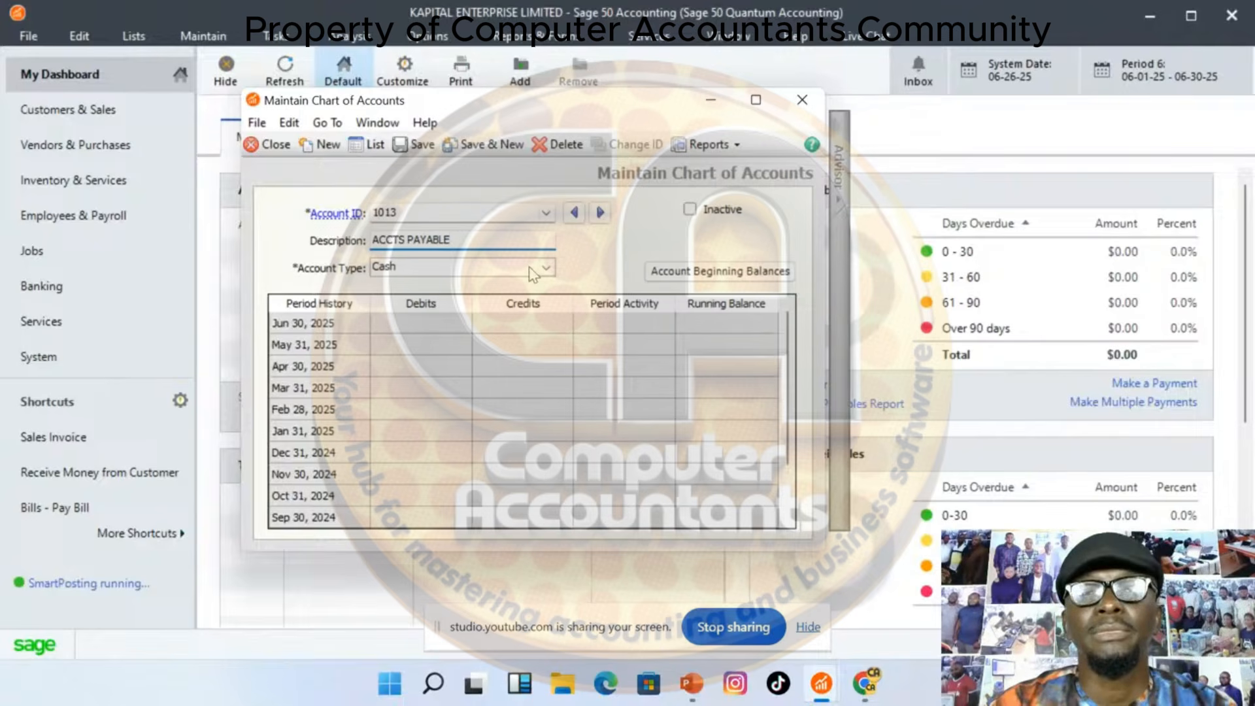
Set account 1013's type to Other Current Liabilities and save it
left_click(548, 270)
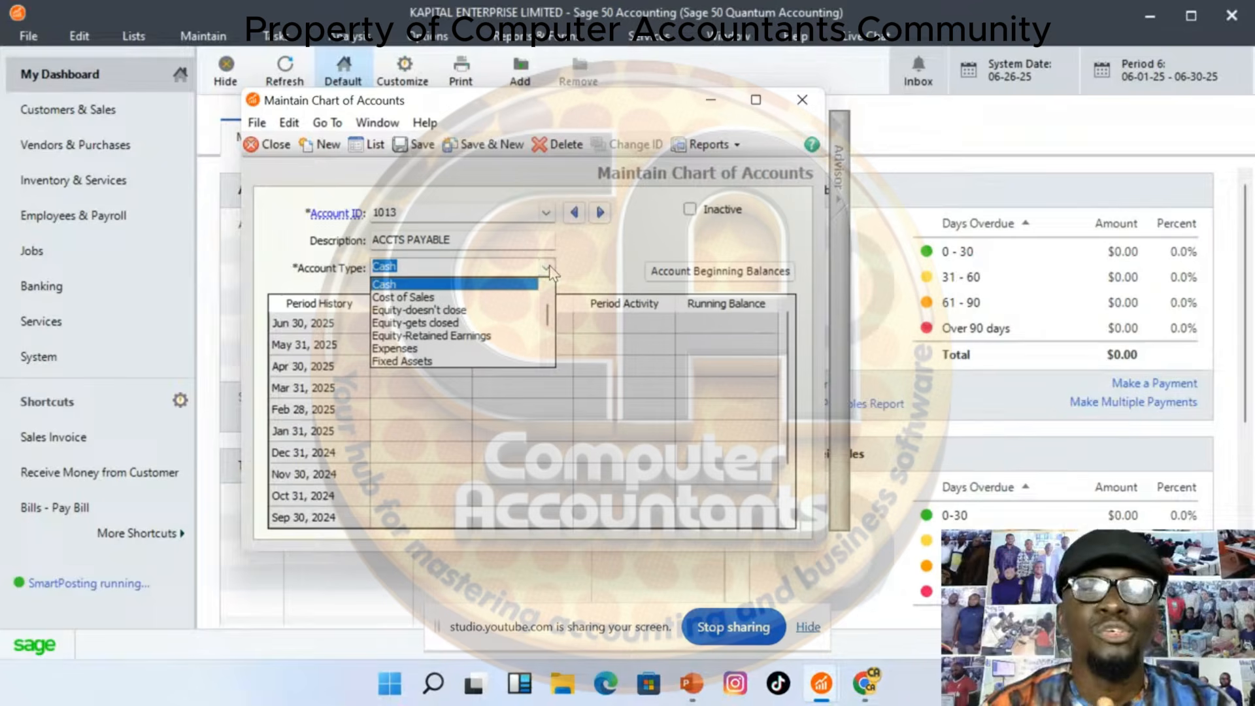
left_click_drag(548, 315, 551, 342)
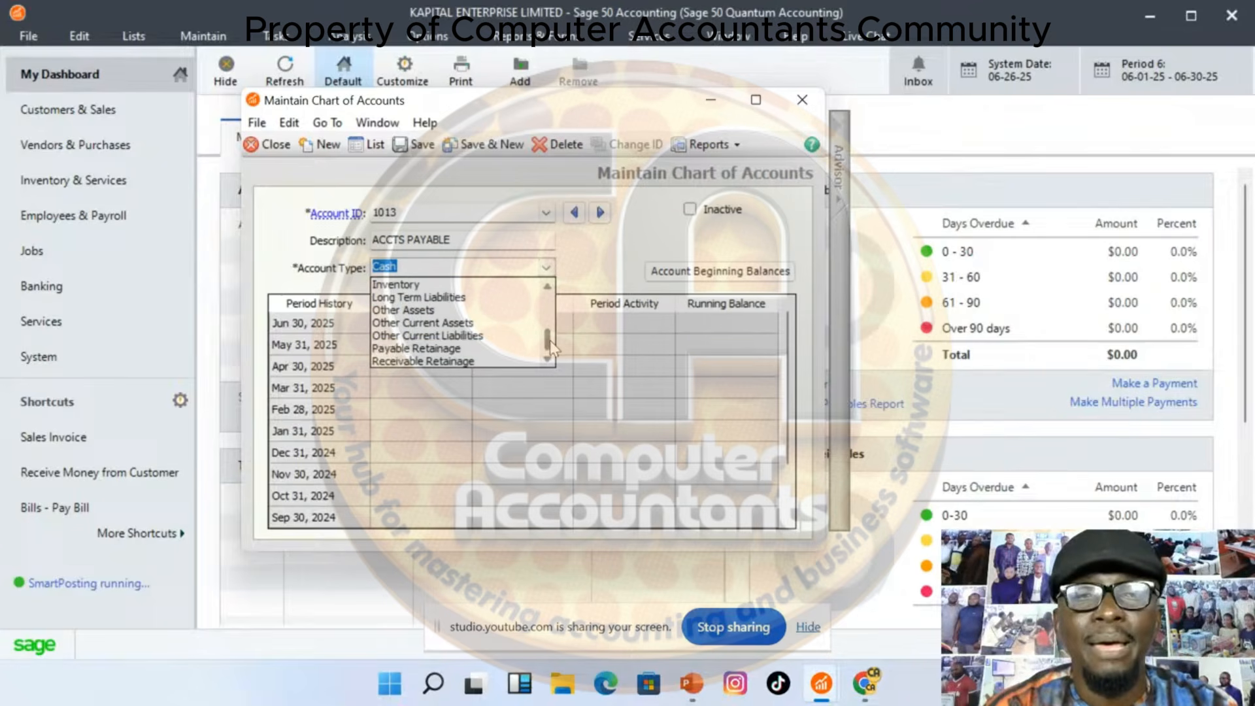
left_click(470, 336)
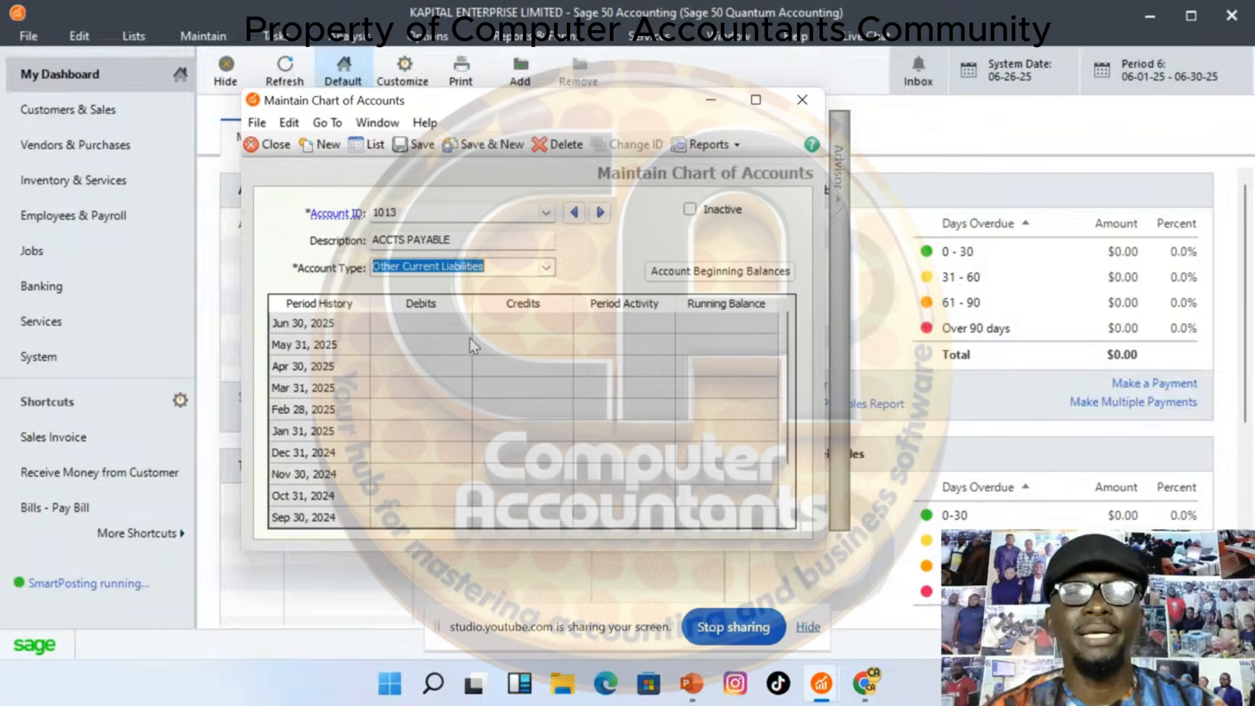
left_click(488, 144)
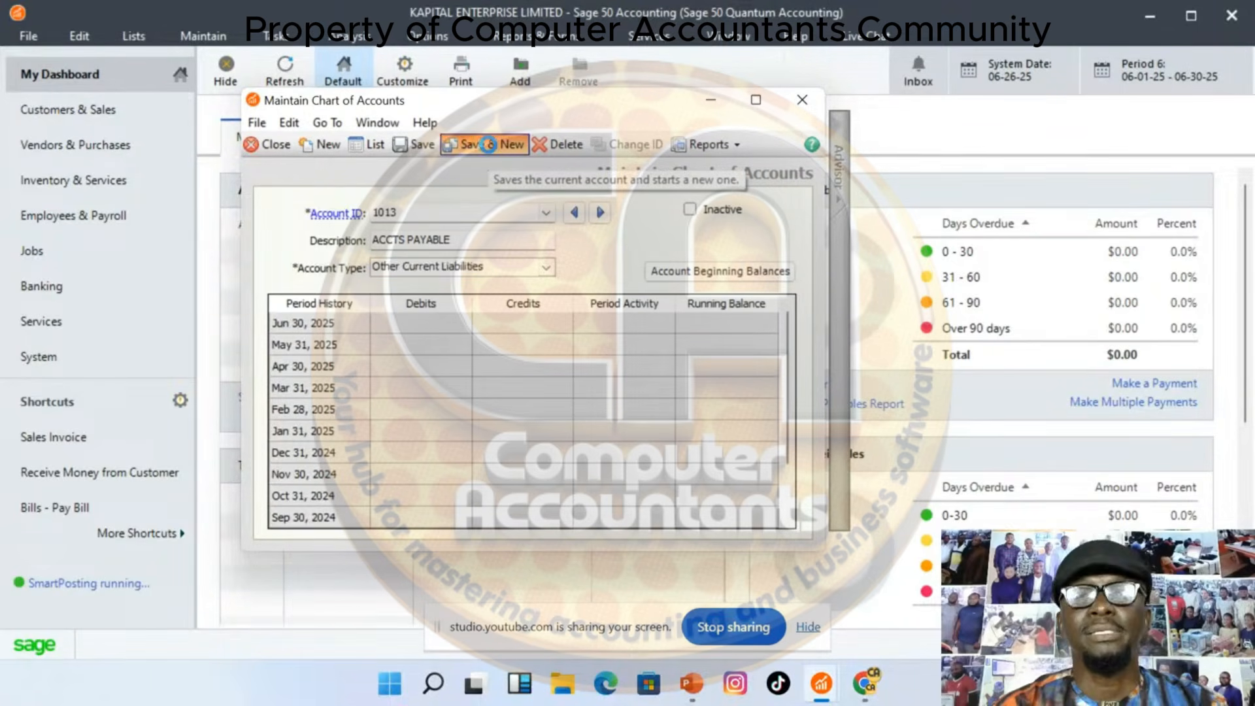
Save account 1014 ACCTS RECEIVABLE as Accounts Receivable, then open the account lookup list
type("1014")
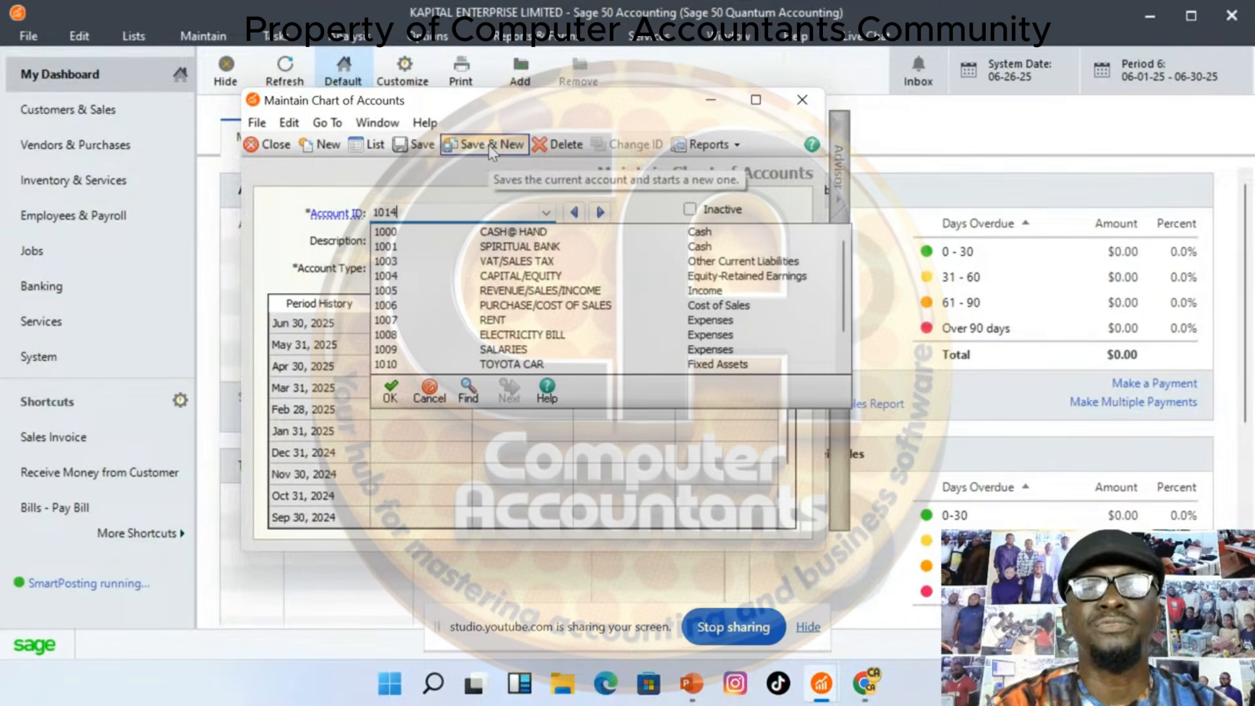
key("Tab")
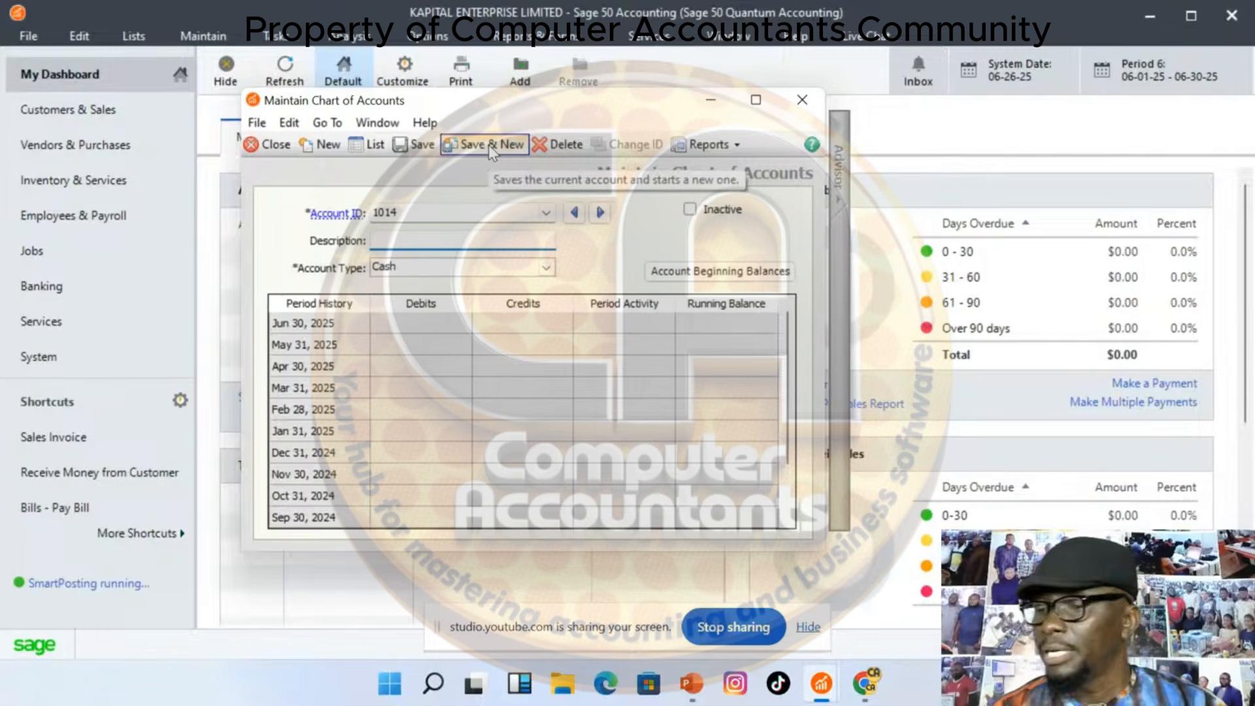
type("AC")
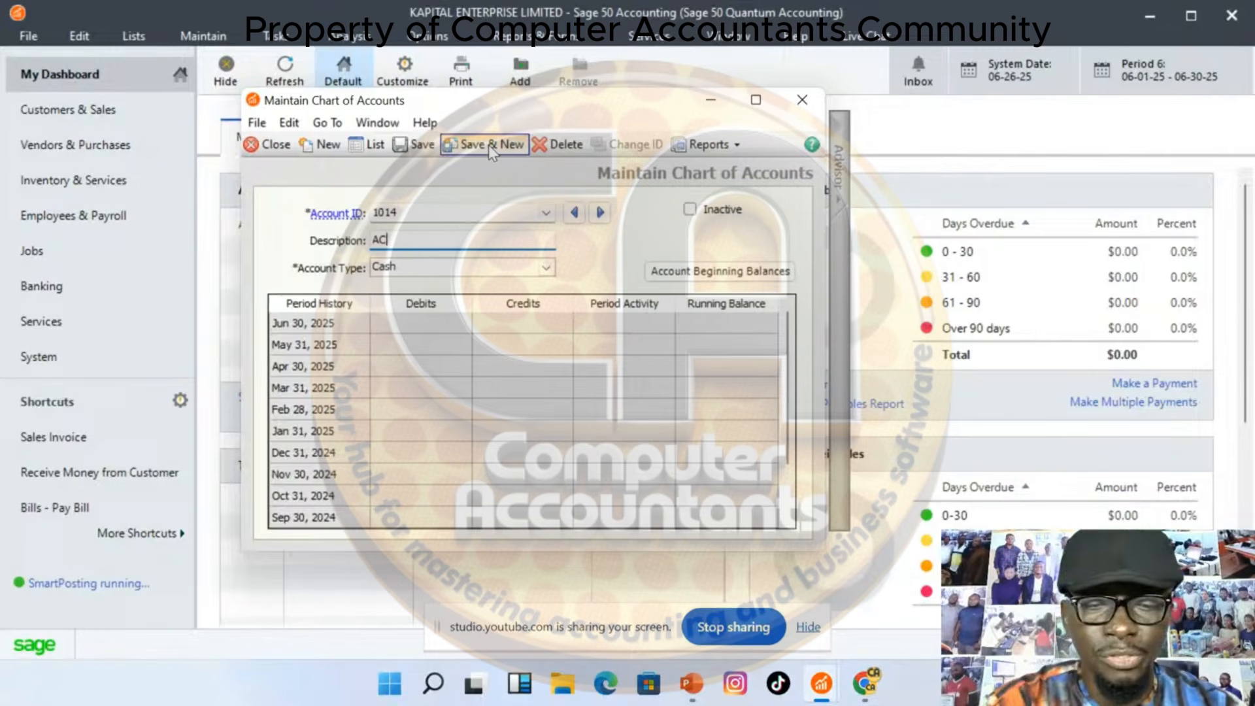
type("CTS RECE")
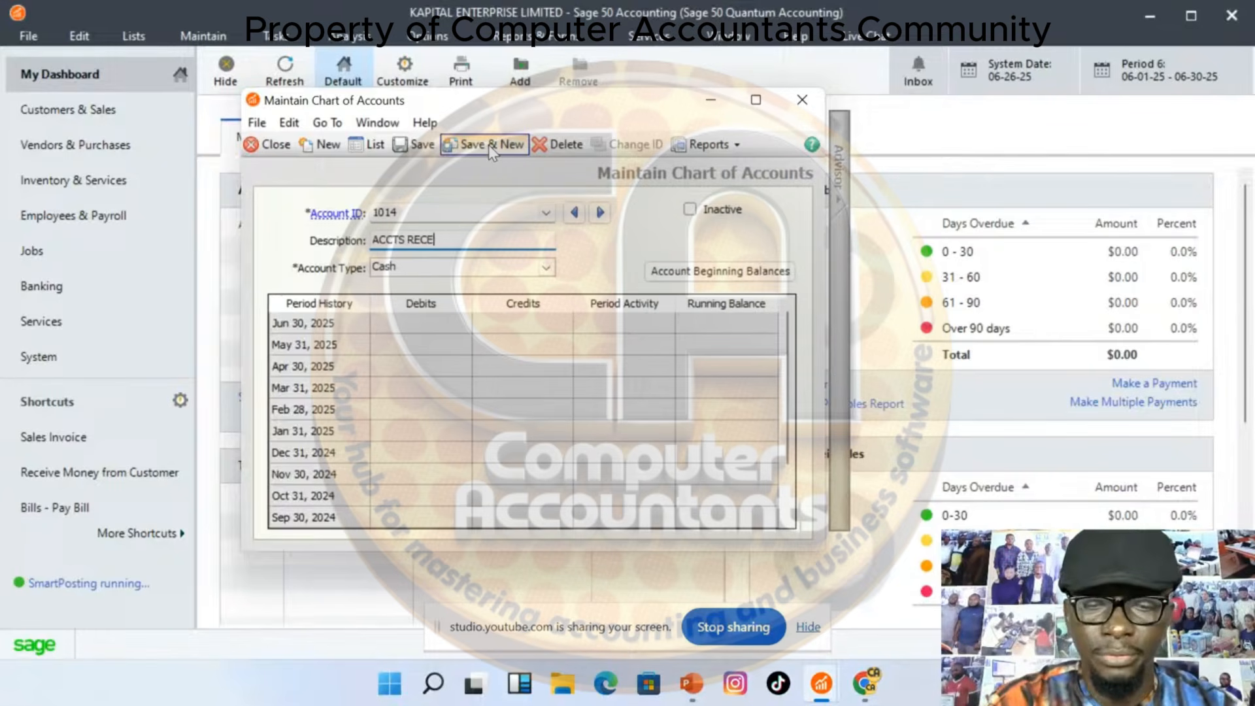
type("IVABLE")
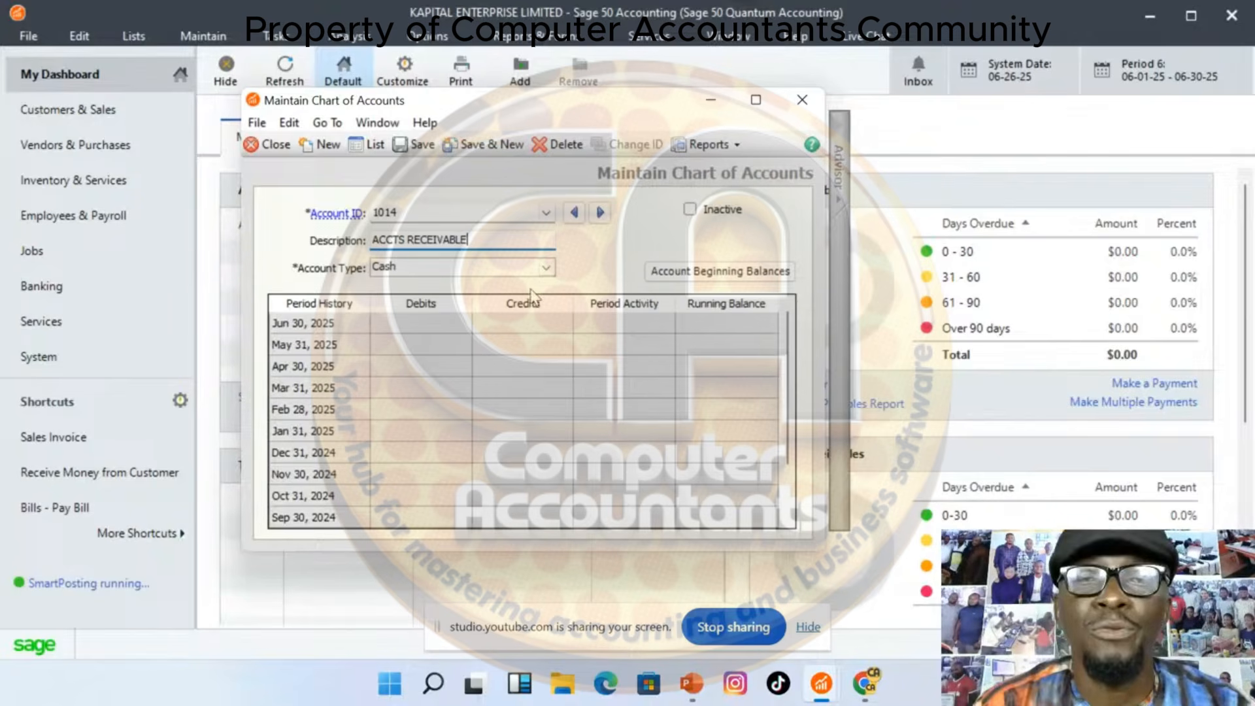
left_click(546, 266)
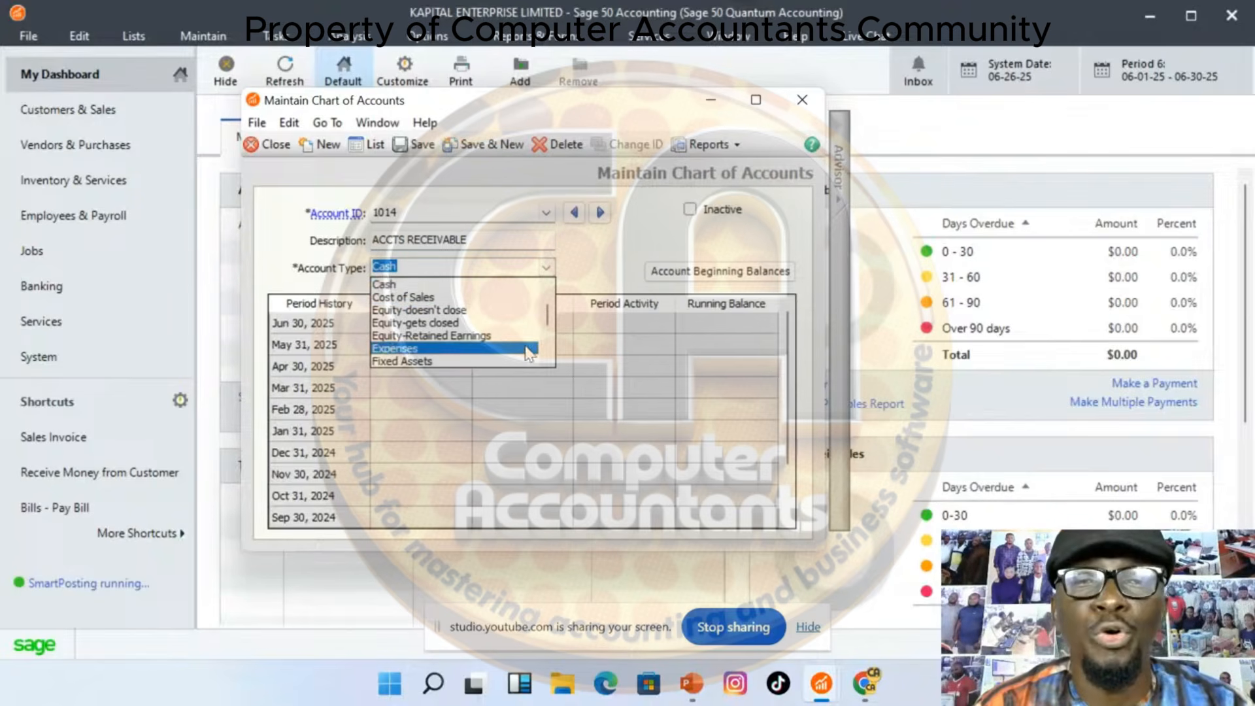
left_click(550, 350)
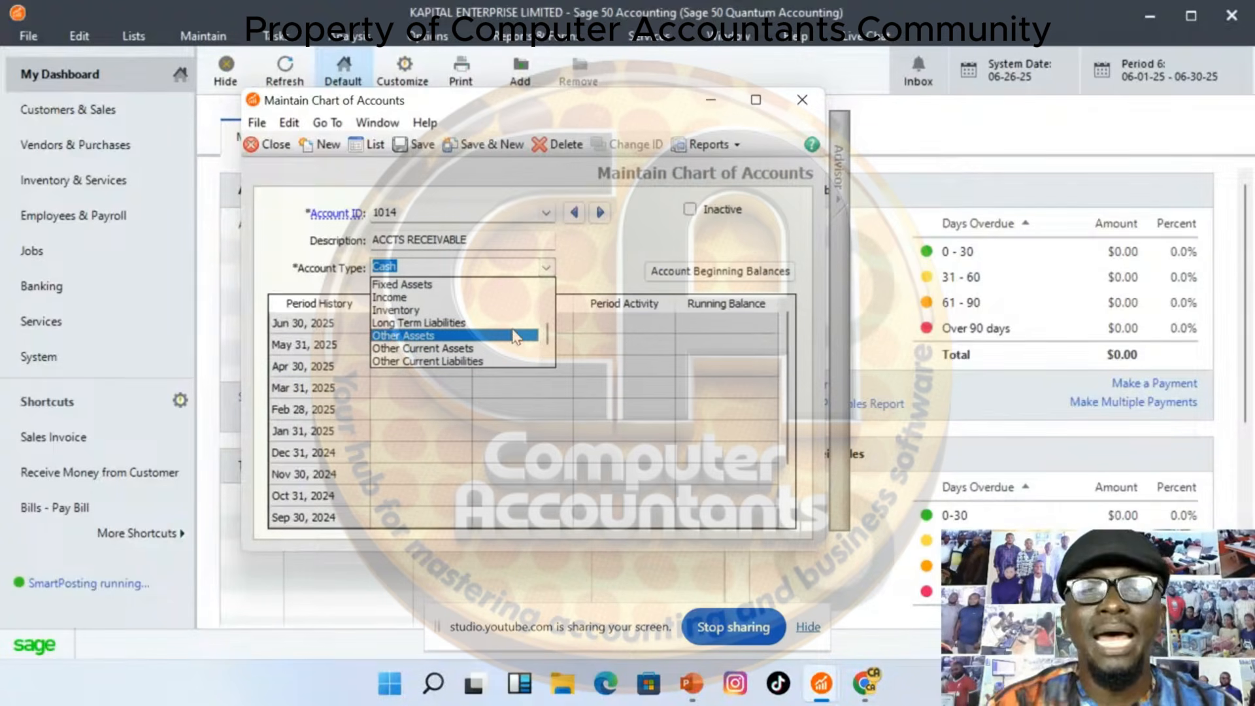
scroll(546, 339, "up", 3)
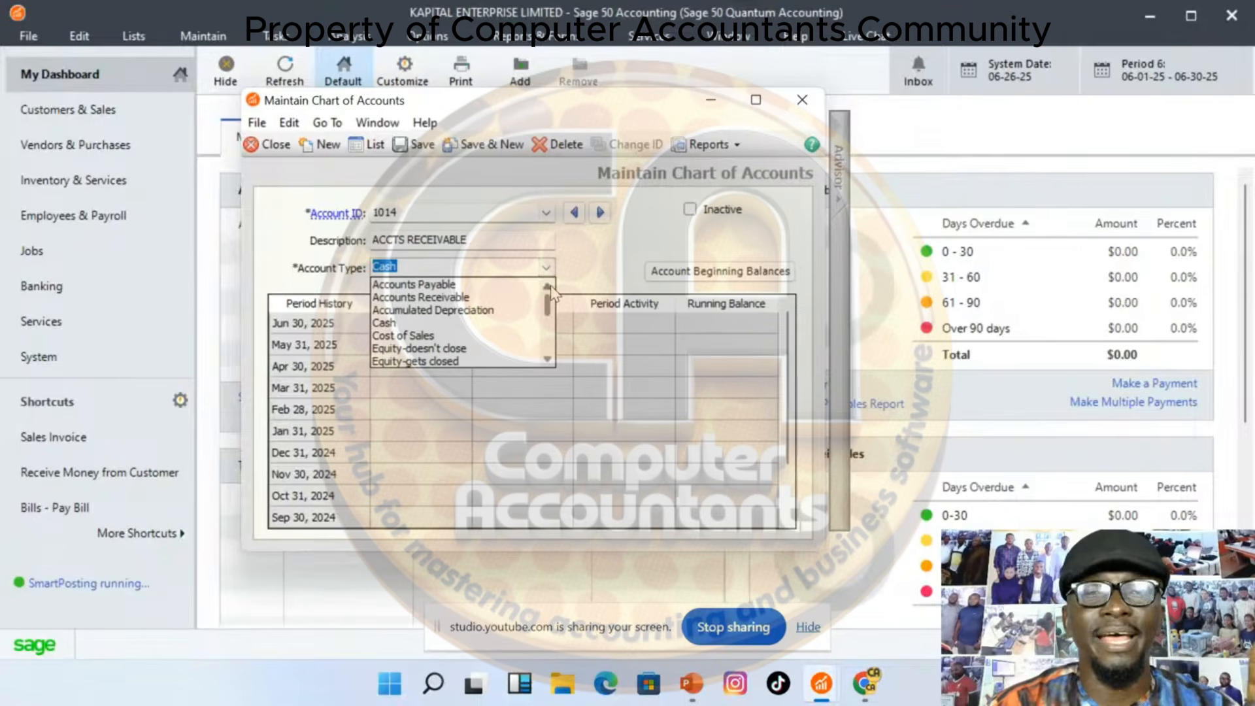
left_click(458, 298)
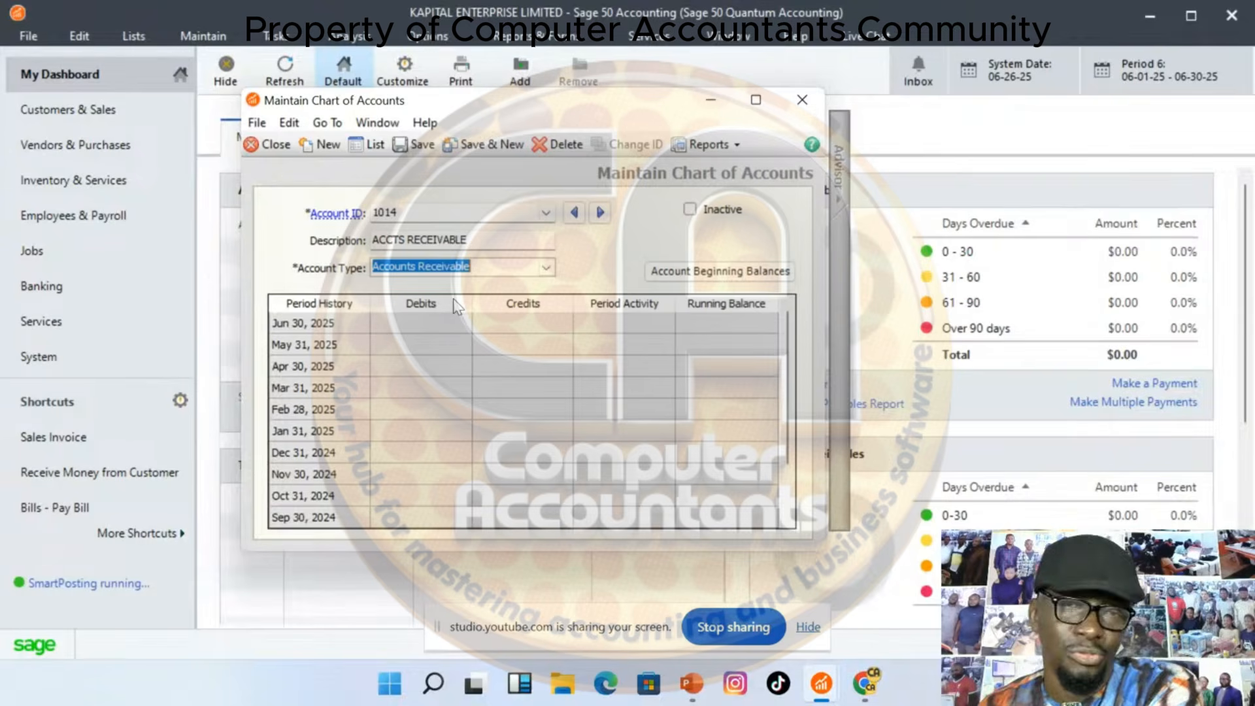
left_click(493, 147)
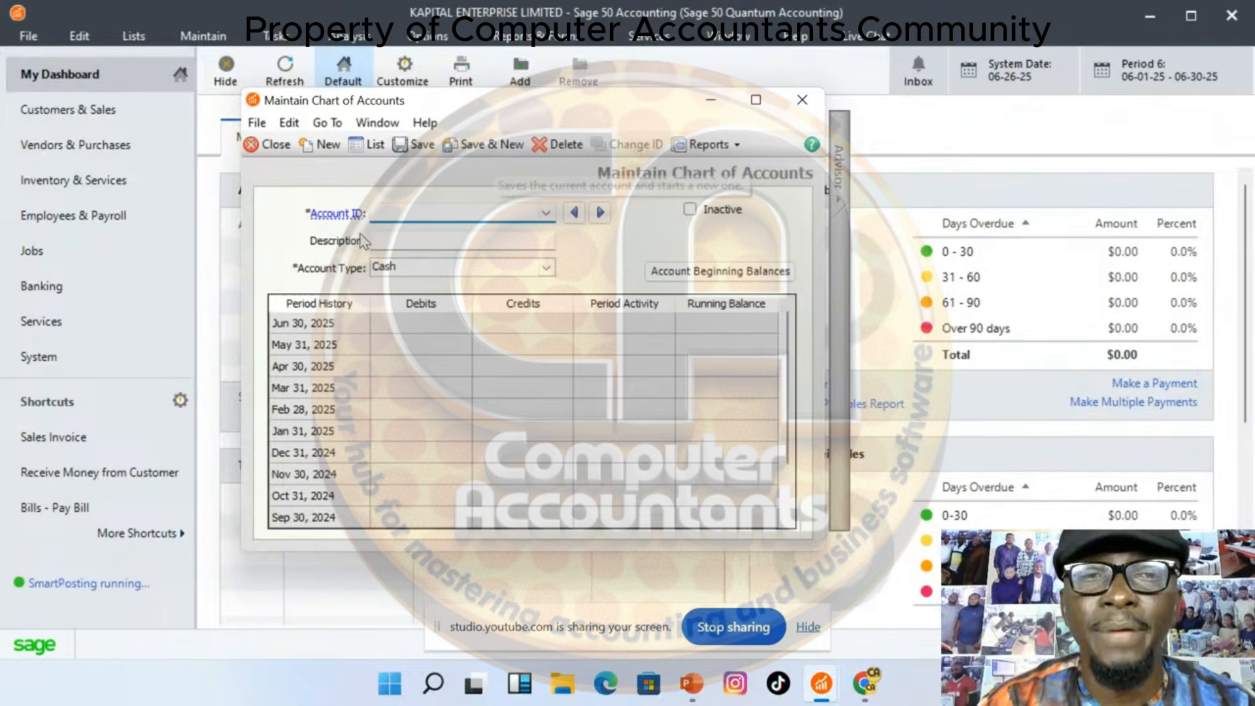
left_click(545, 213)
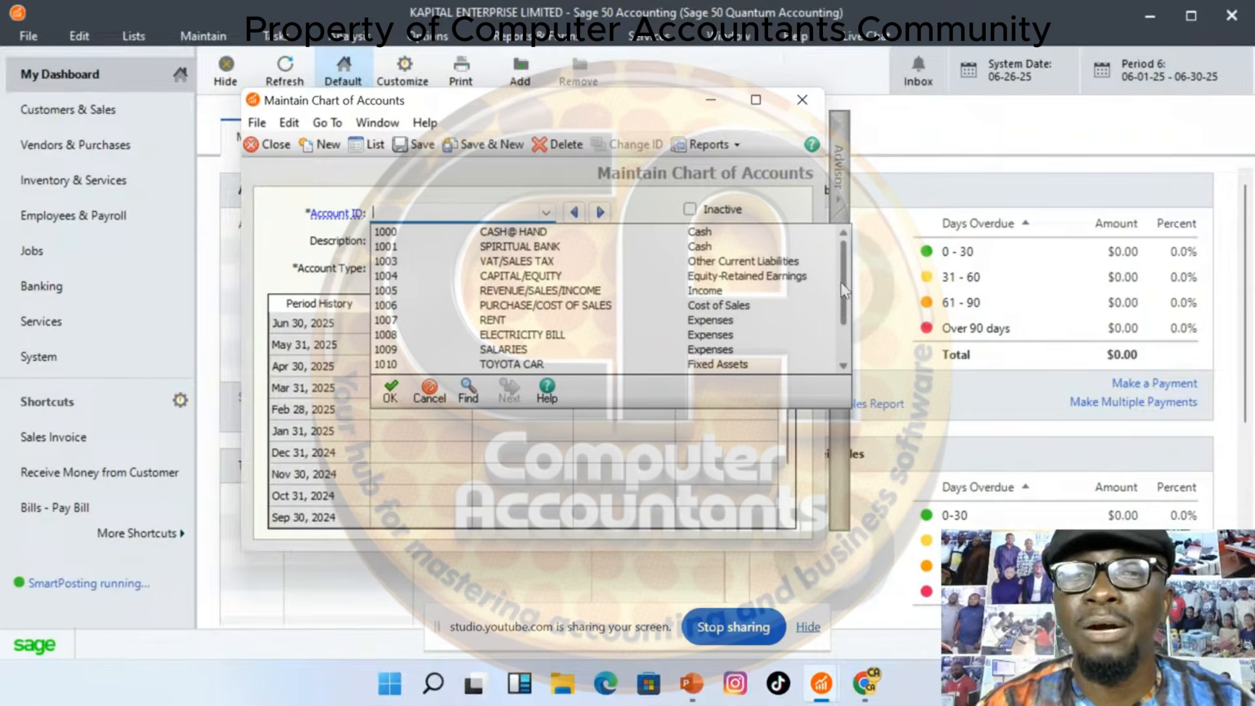
left_click_drag(842, 319, 839, 365)
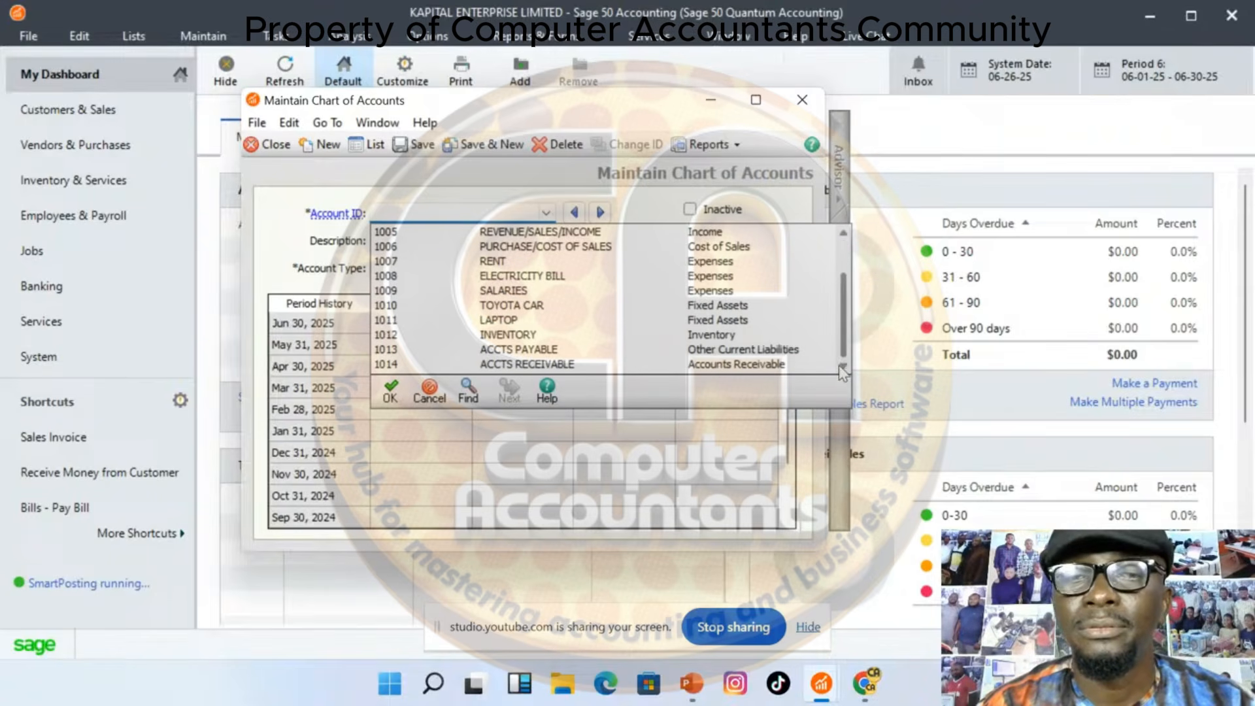
Reopen account 1013 ACCTS PAYABLE, change its type to Accounts Payable, and save it
double_click(719, 353)
left_click(547, 268)
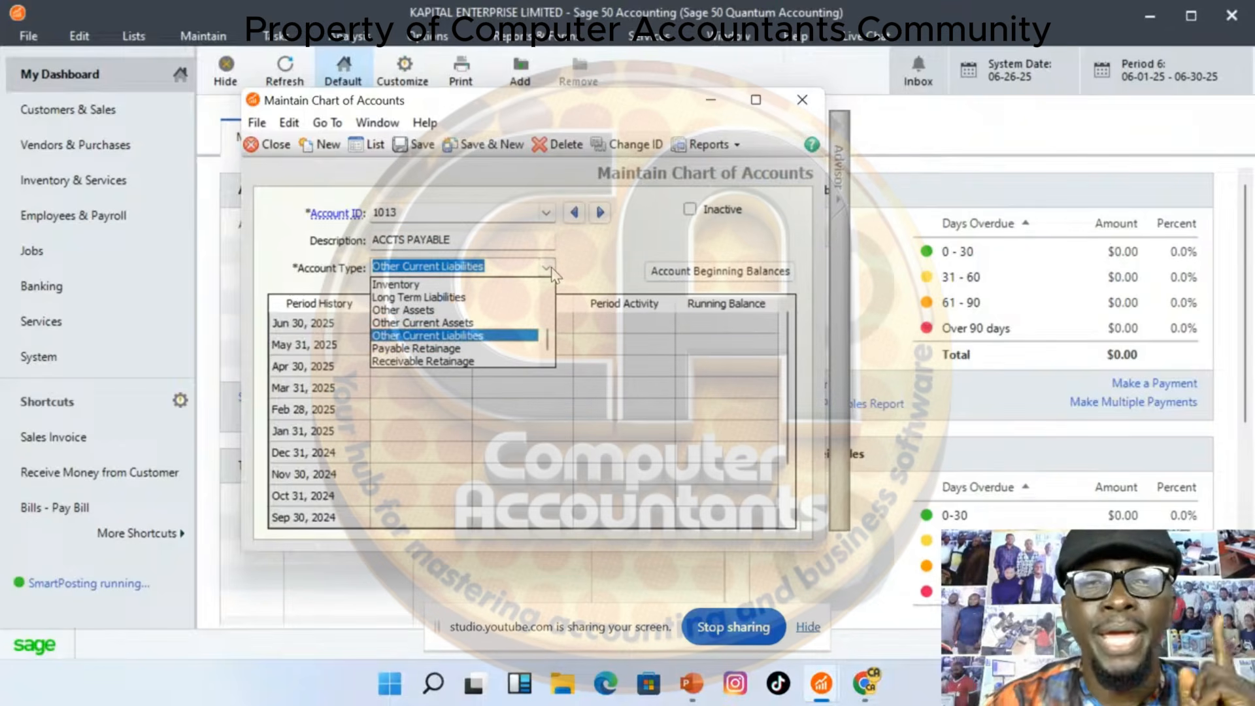
scroll(467, 300, "up", 4)
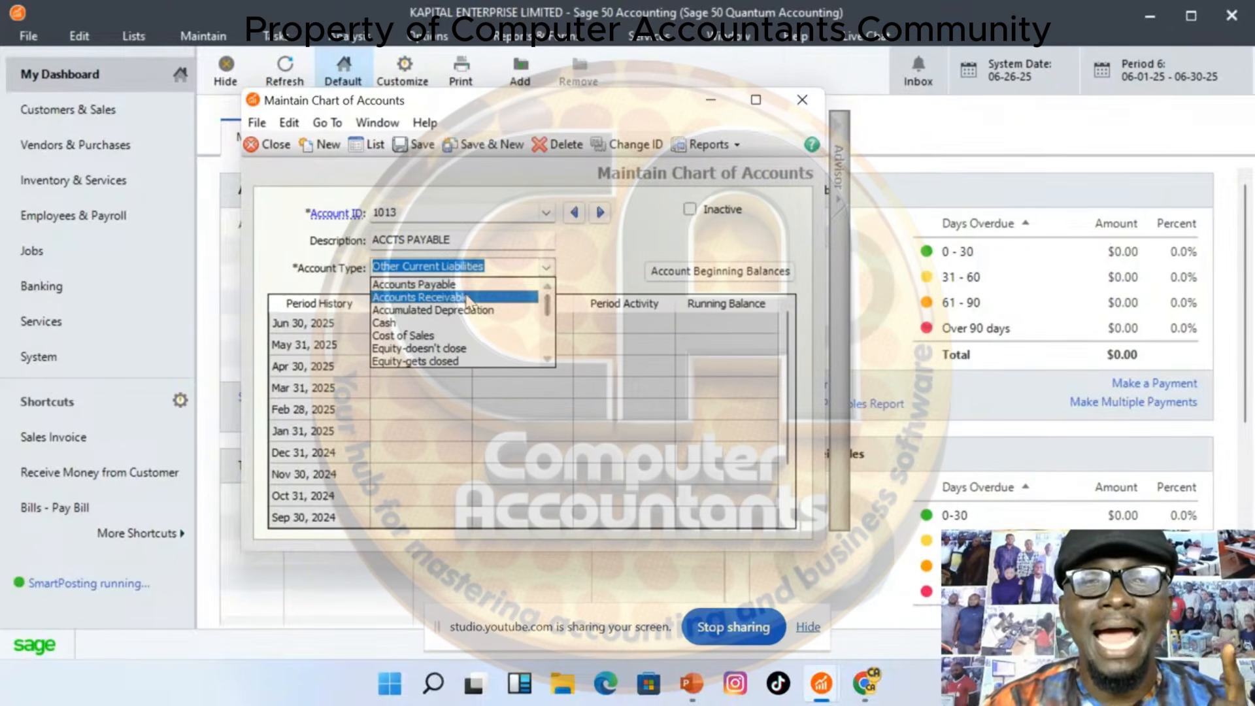
left_click(451, 286)
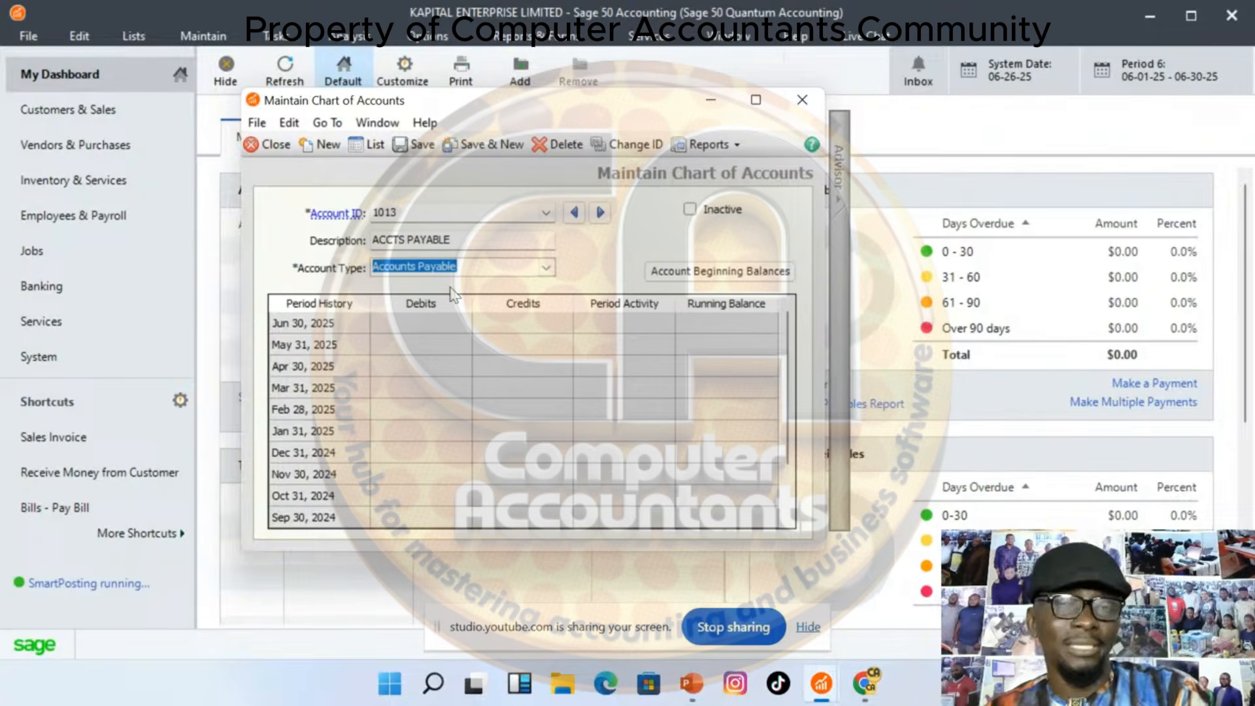
left_click(498, 145)
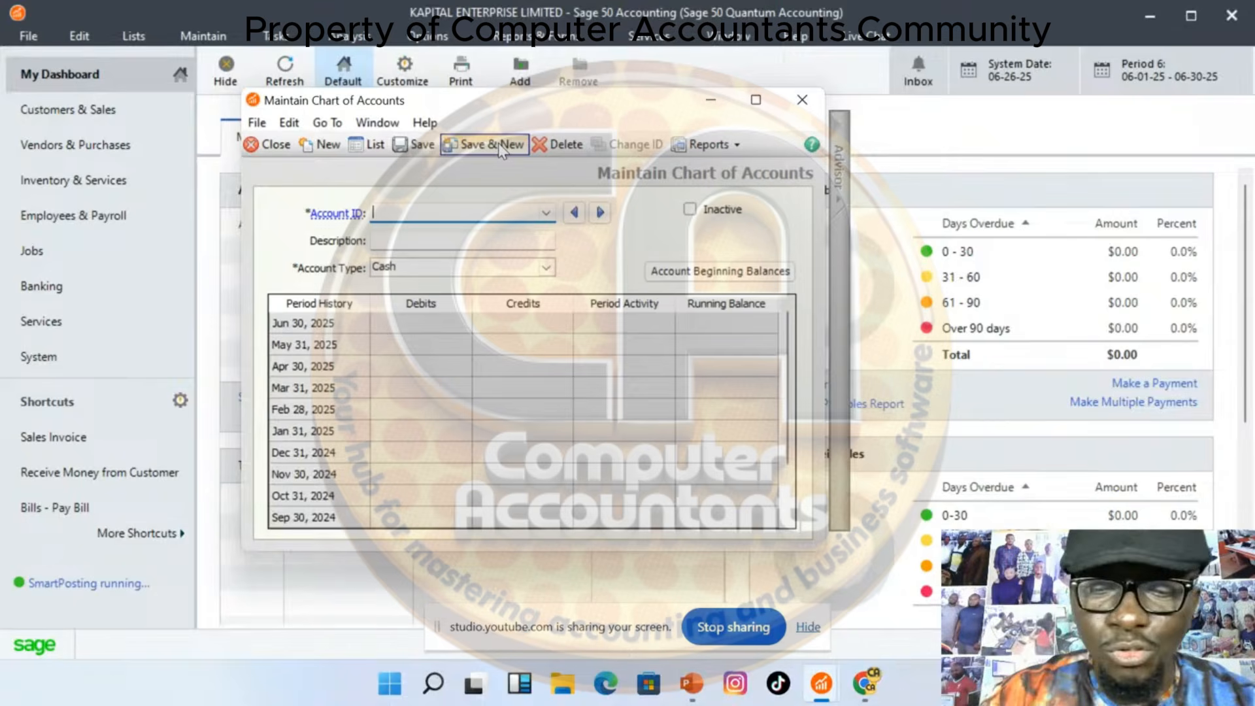
Start account 1015 with the description DRAWING/WITHDRAWAL after dismissing the lookup list
type("10")
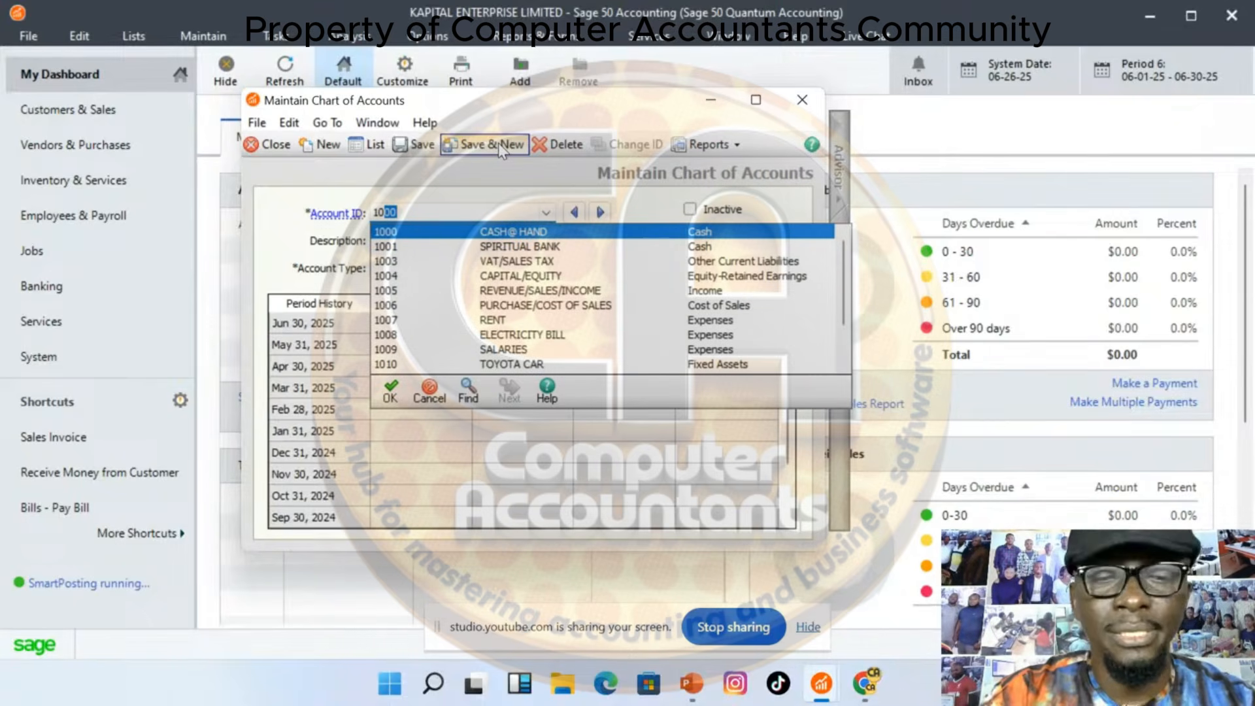
type("1")
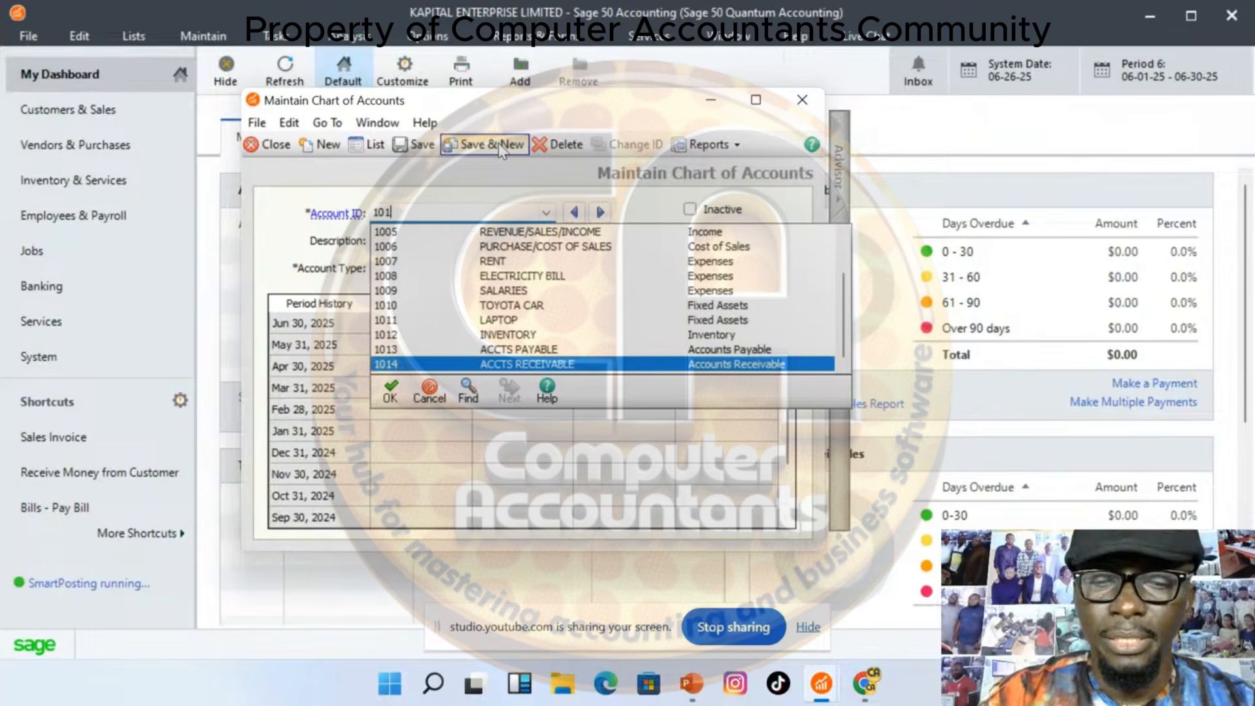
type("5")
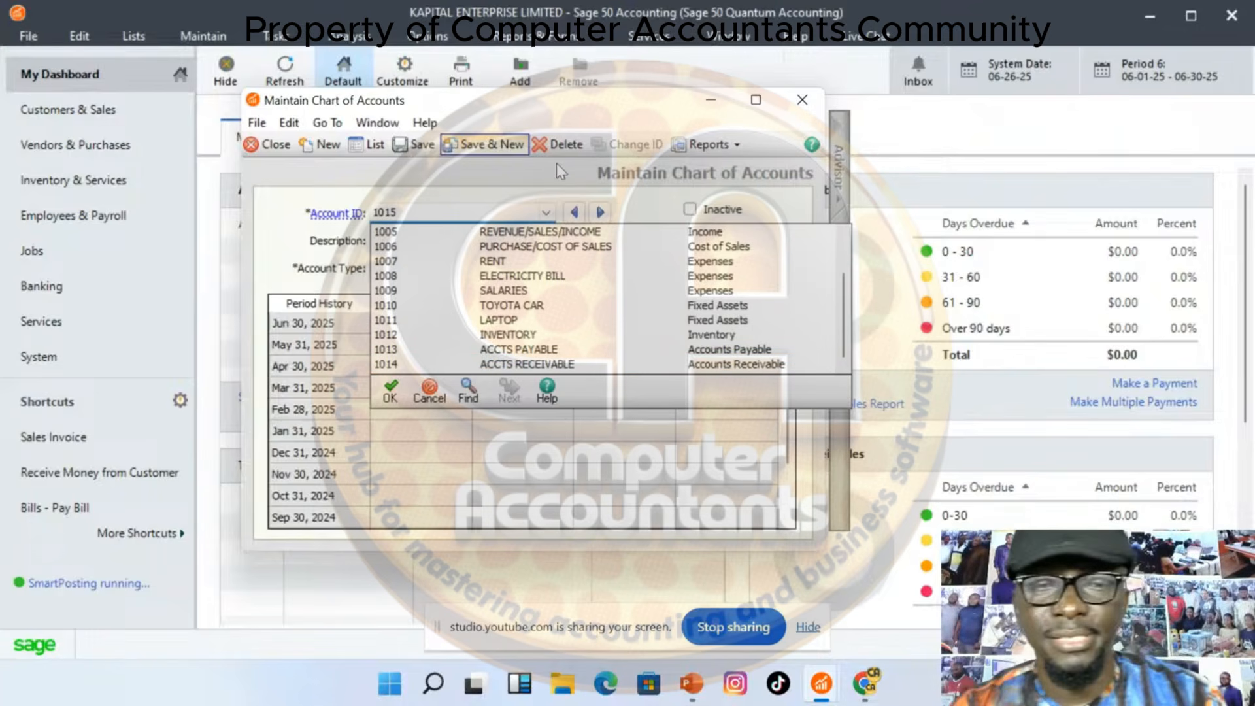
left_click(821, 301)
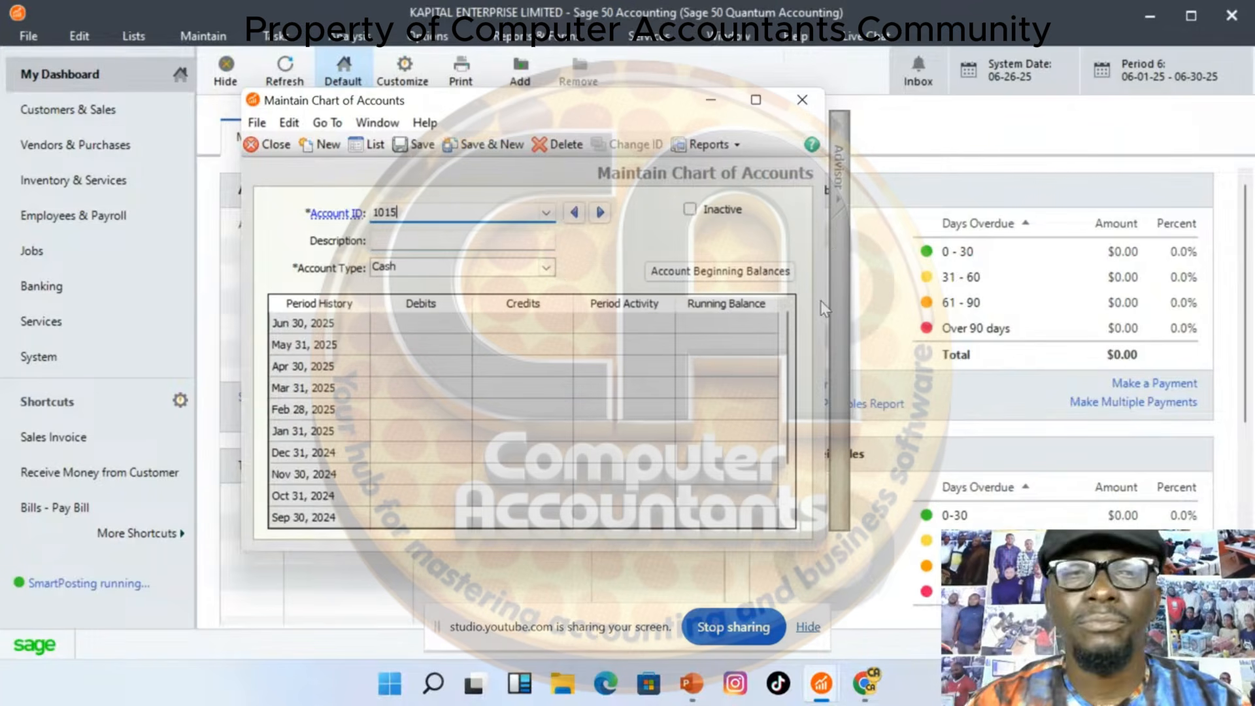
key("Tab")
type("DR")
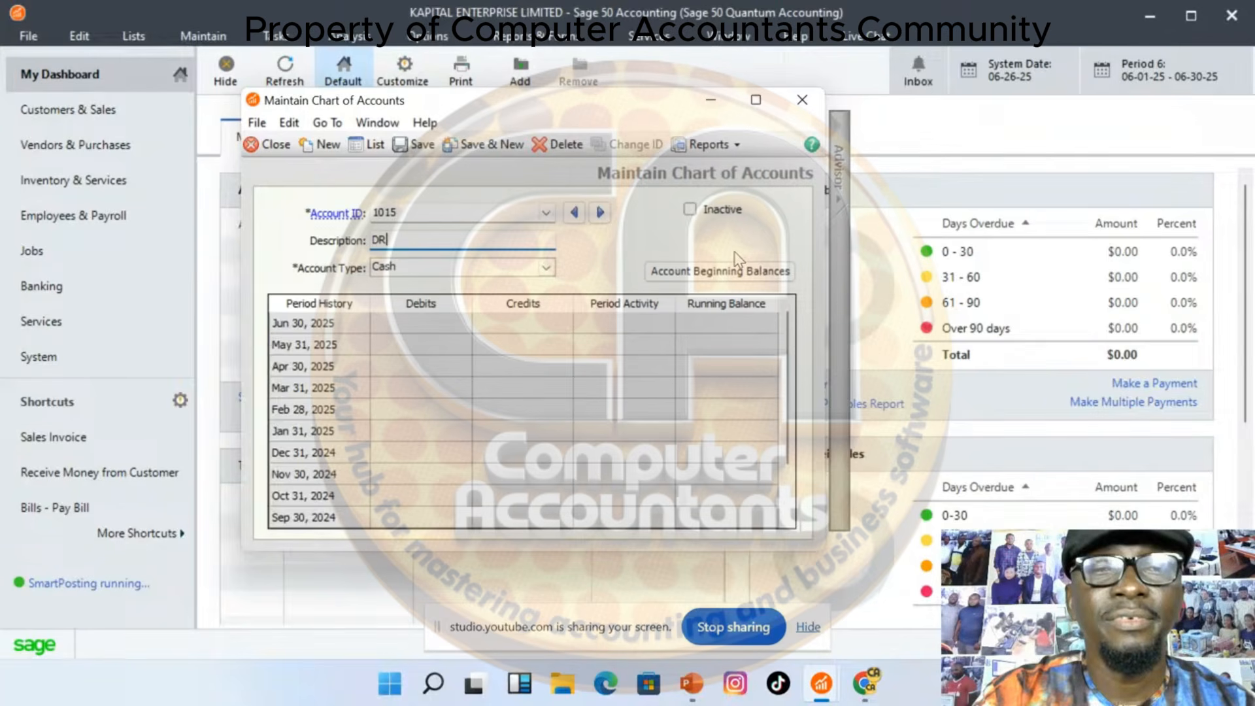
type("AWING")
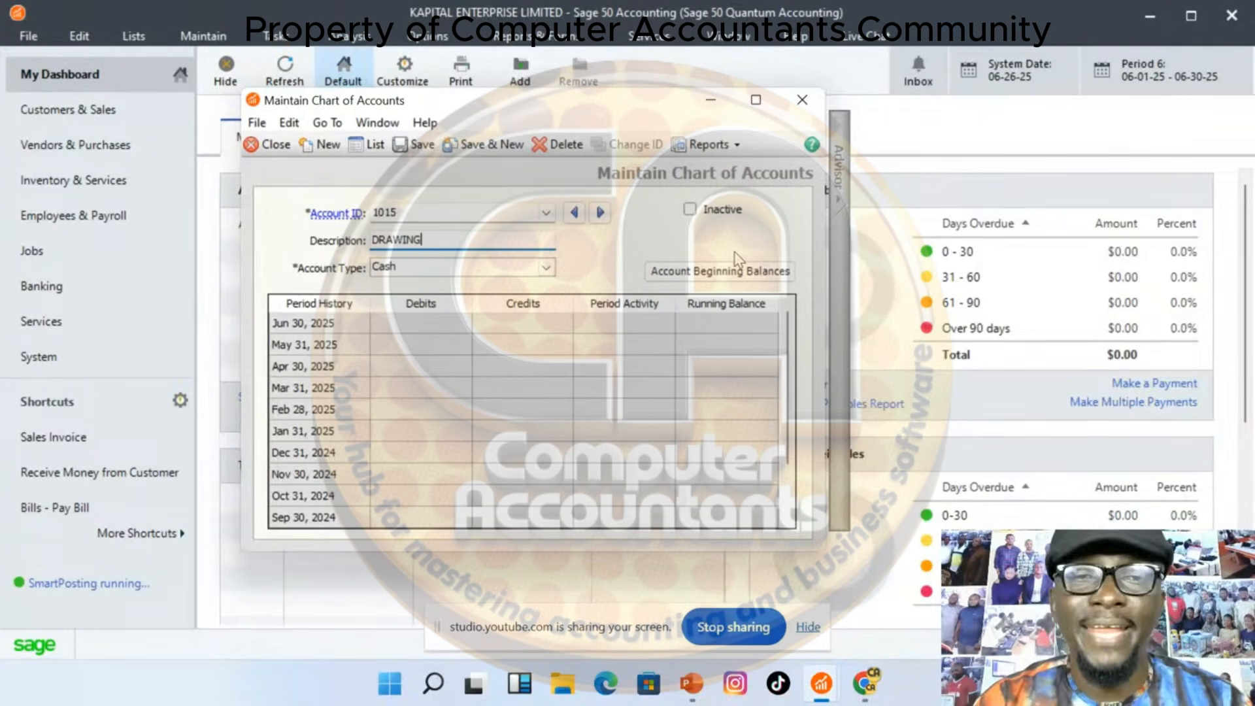
type("/WI")
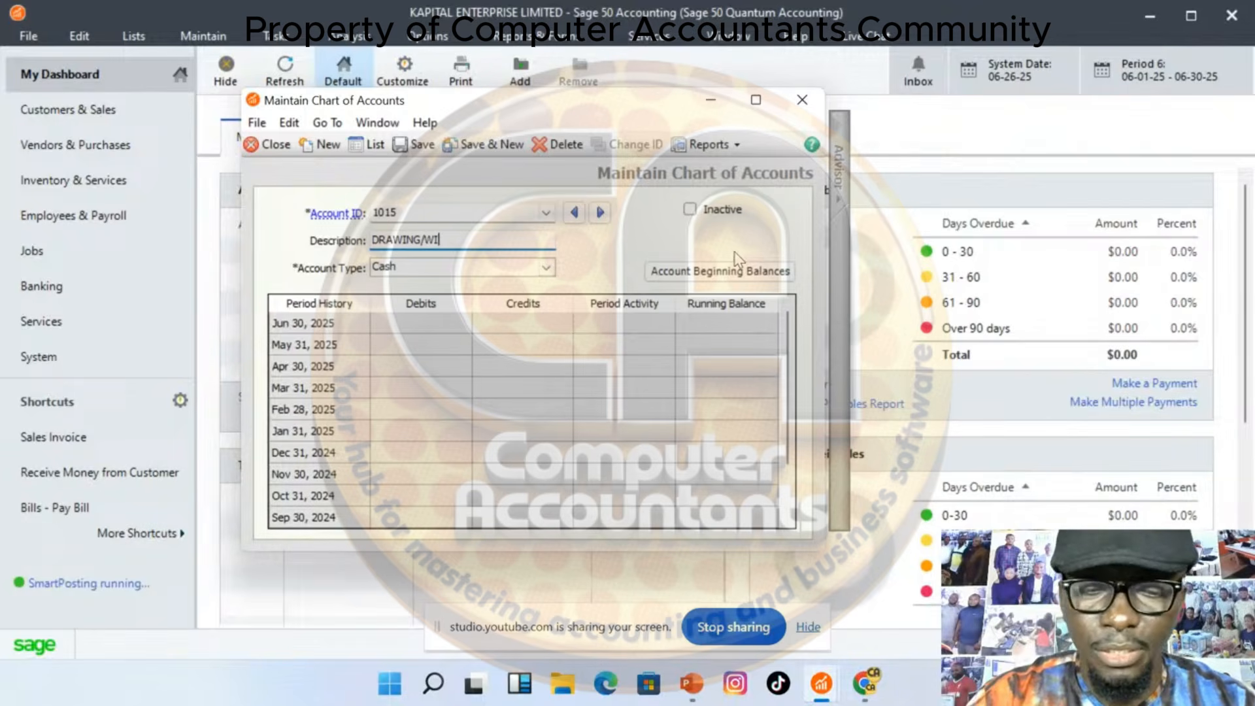
type("THDR")
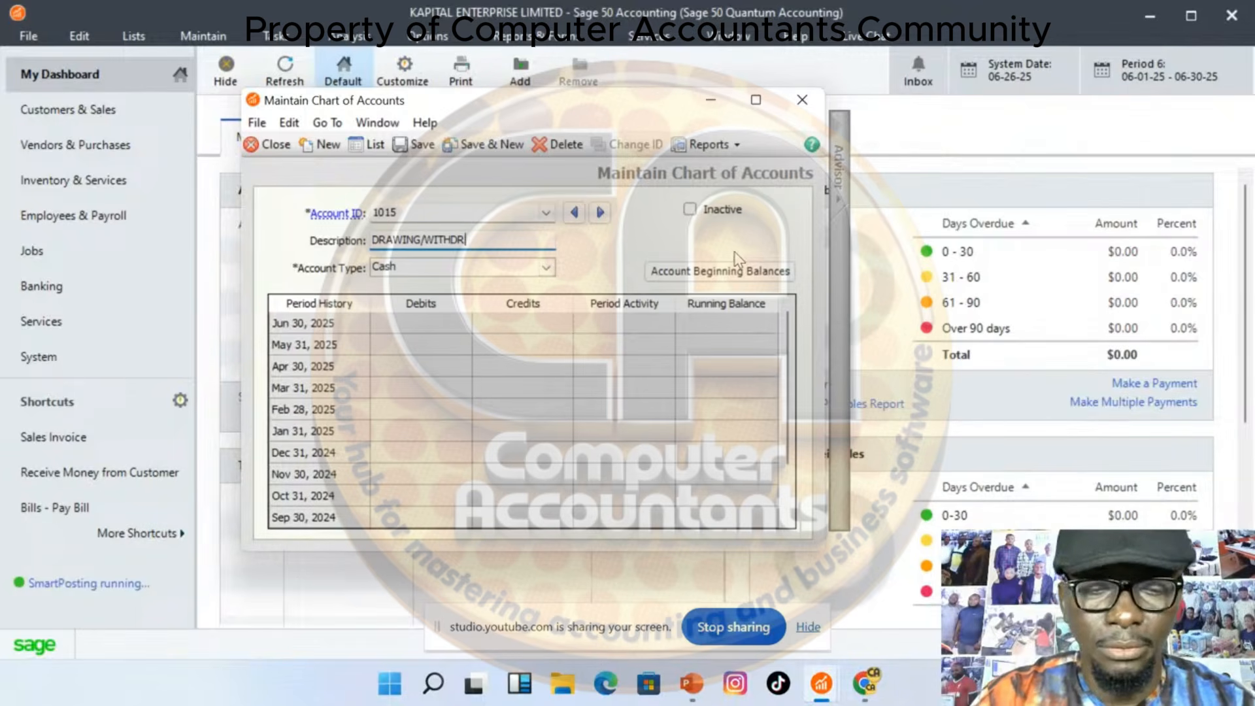
type("AWAL")
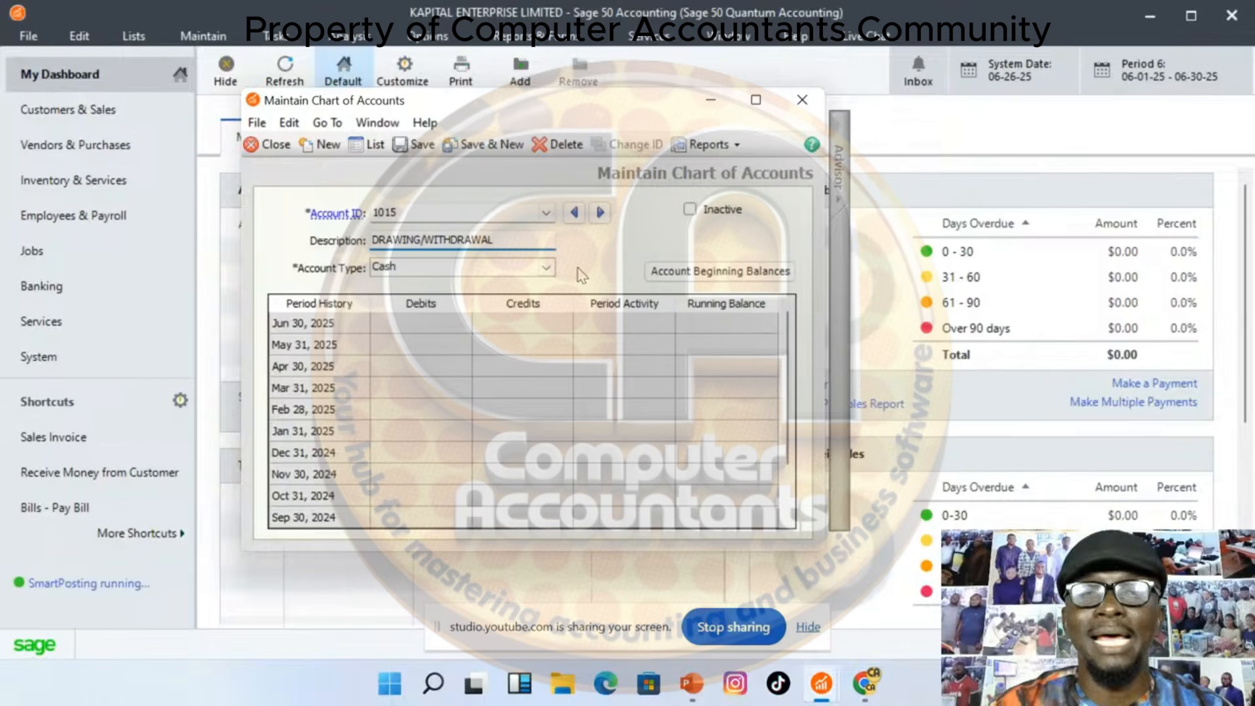
Set account 1015's type to Equity-gets closed and save it
left_click(547, 268)
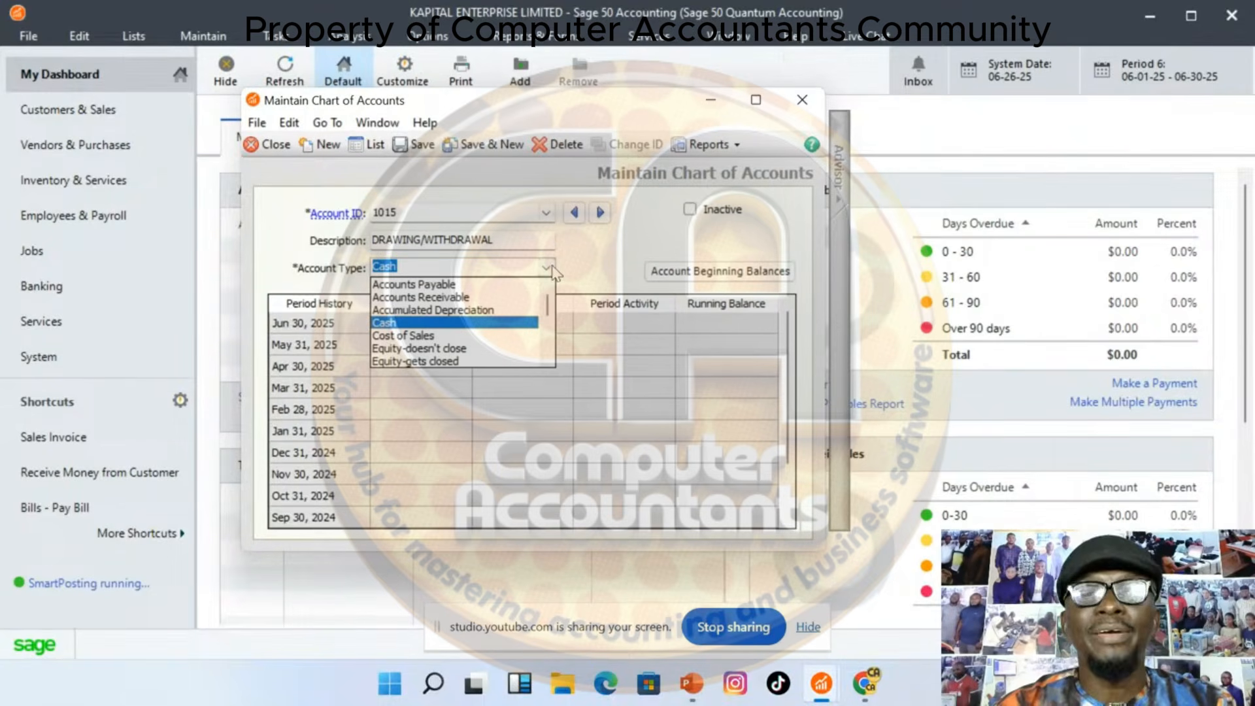
scroll(559, 343, "down", 2)
scroll(559, 343, "down", 1)
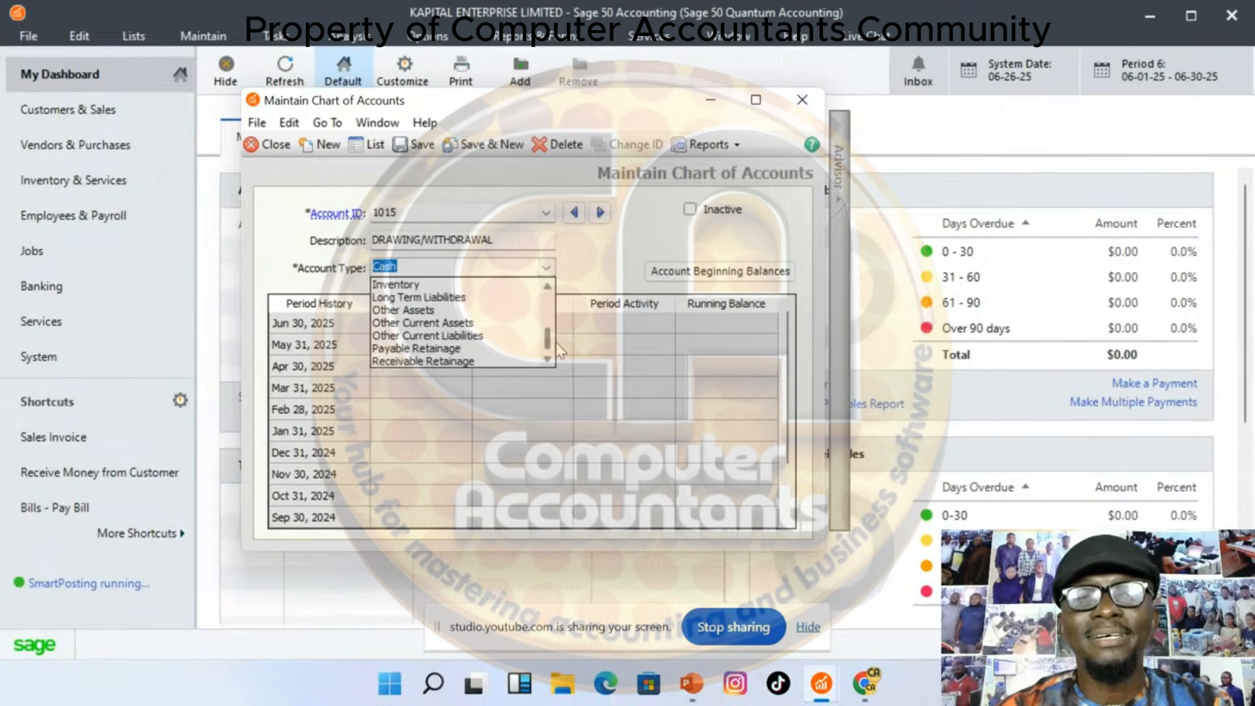
scroll(555, 332, "up", 2)
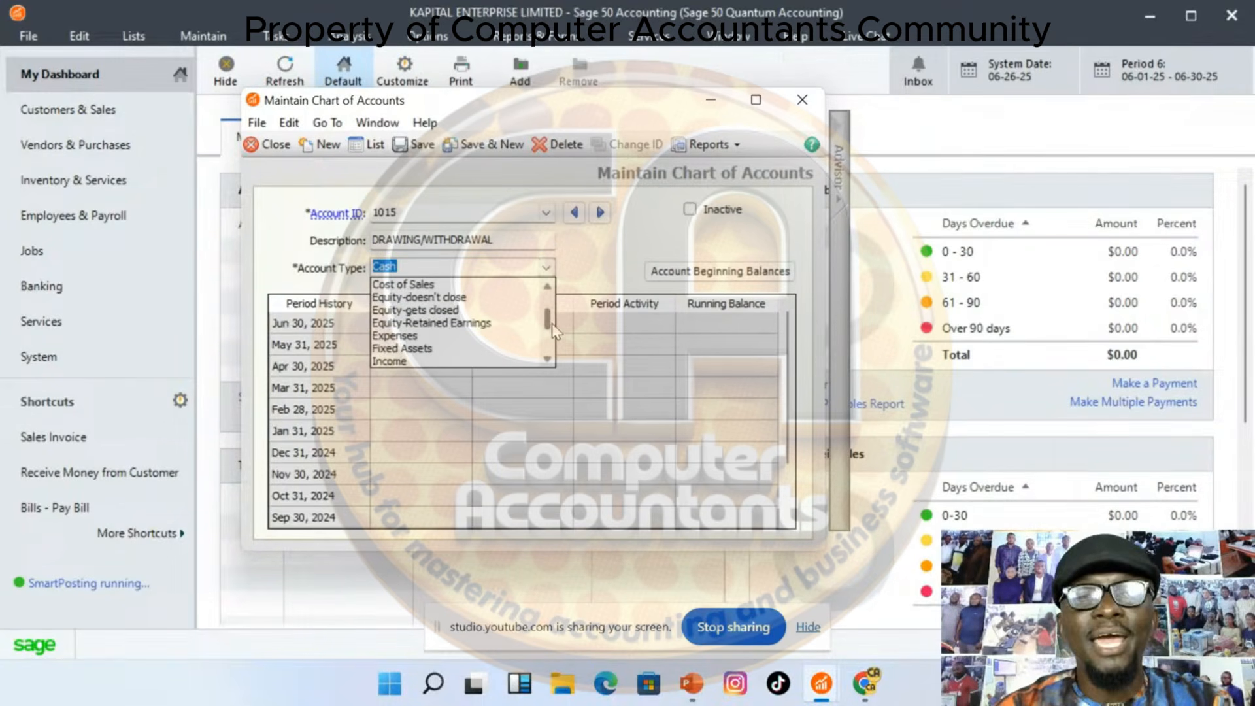
left_click(443, 311)
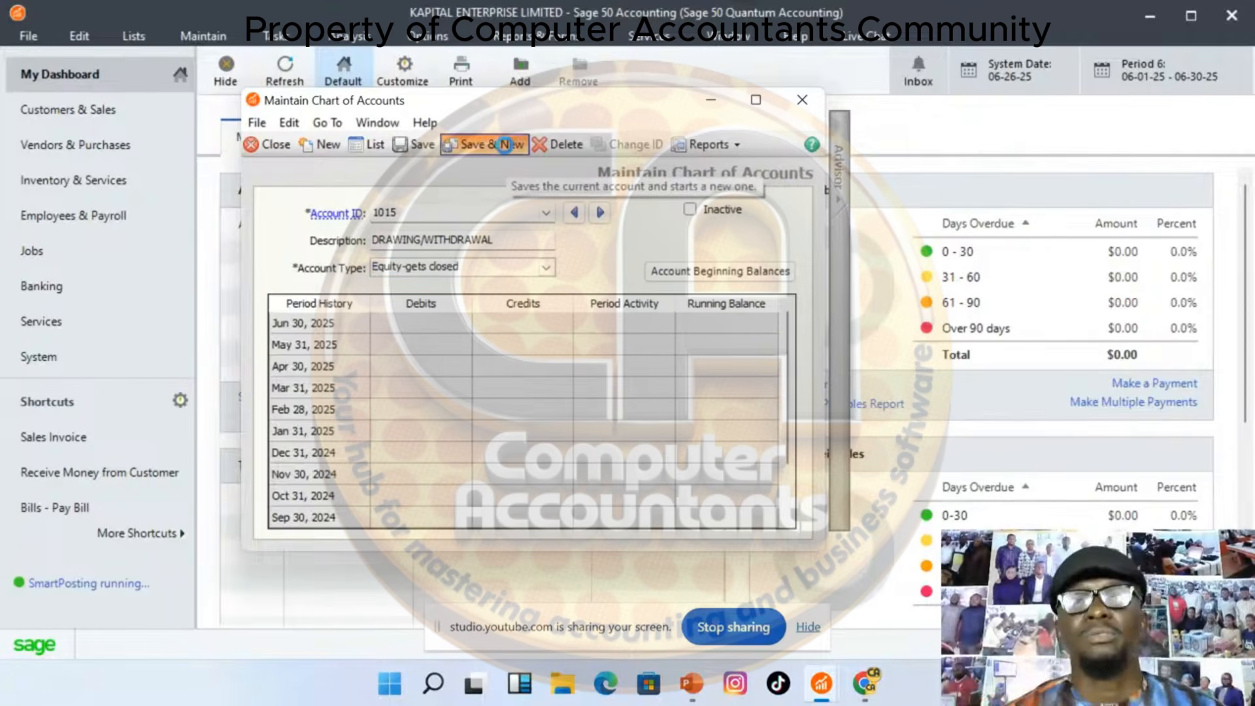
left_click(507, 147)
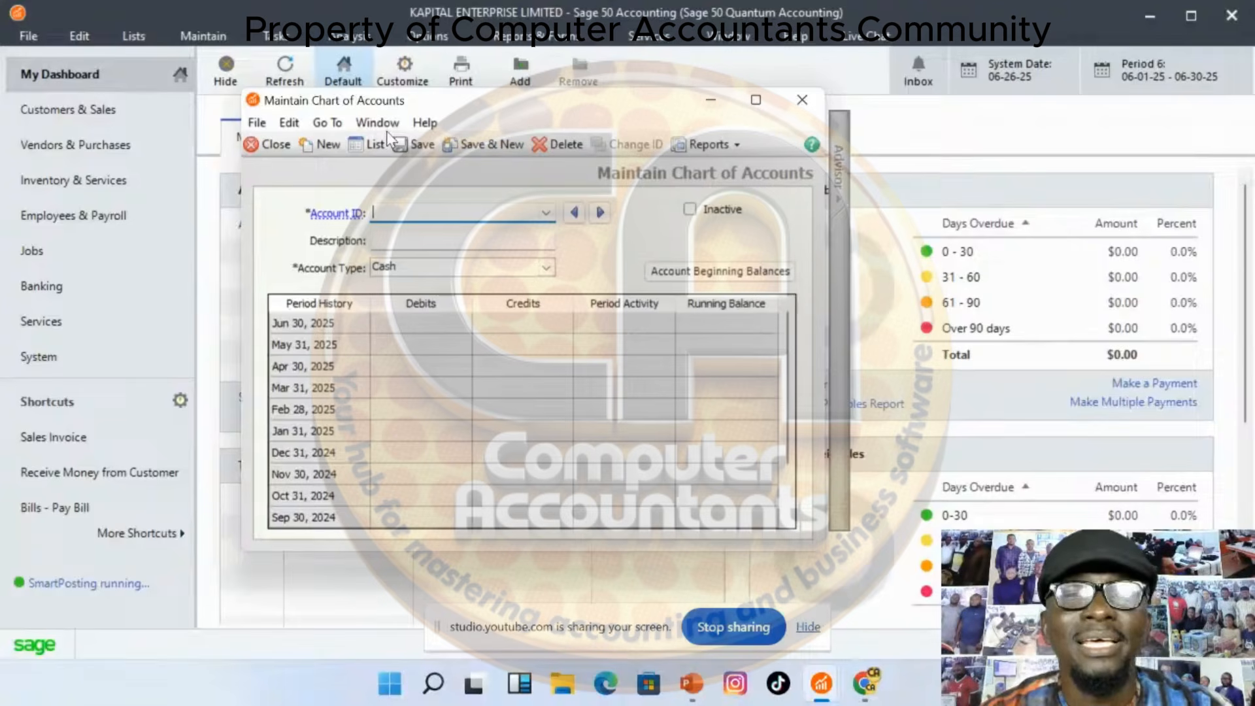
Review the Account List of accounts 1000–1015, then close it
left_click(379, 147)
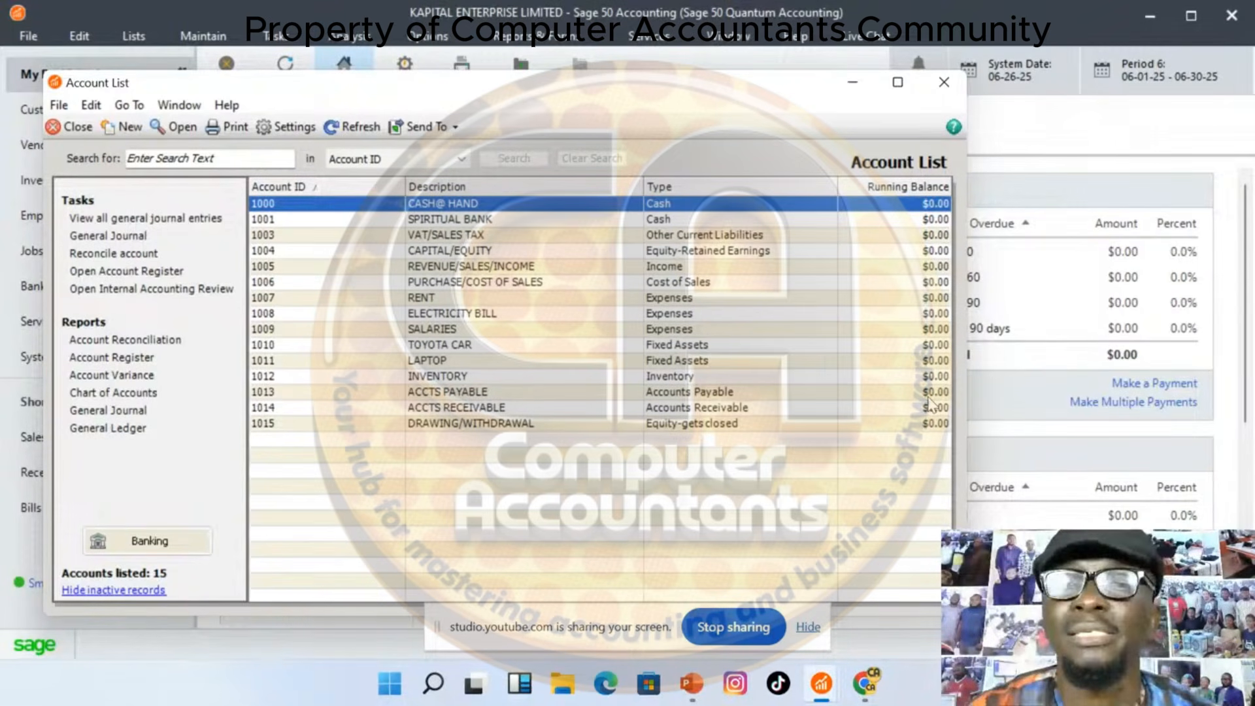
left_click(945, 93)
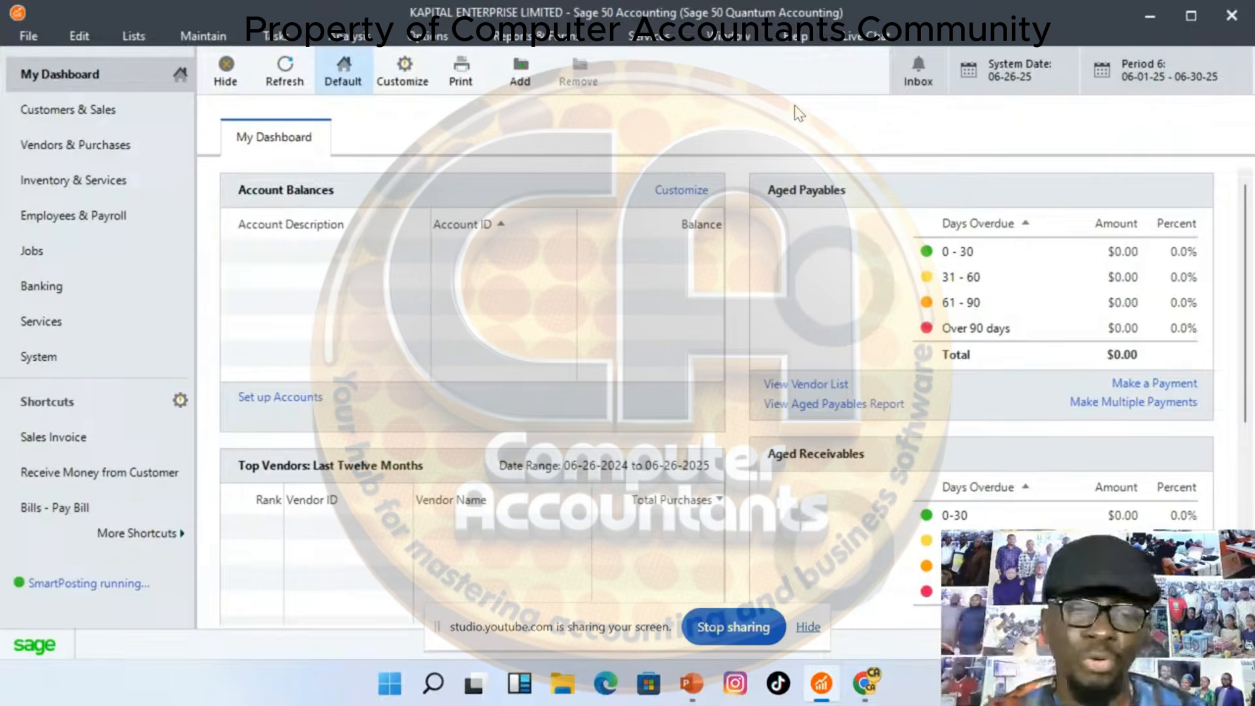
Open a blank Maintain Inventory Items record, close the Item ID help panel and reposition the window
left_click(210, 39)
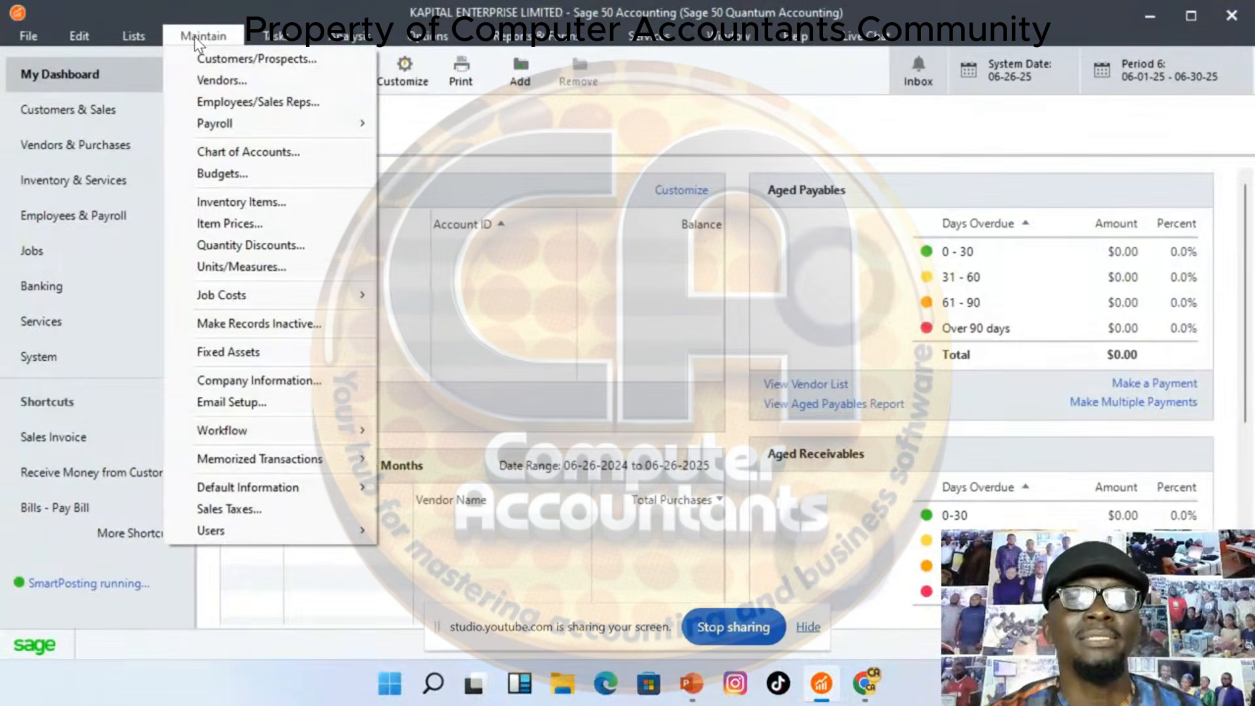
left_click(272, 203)
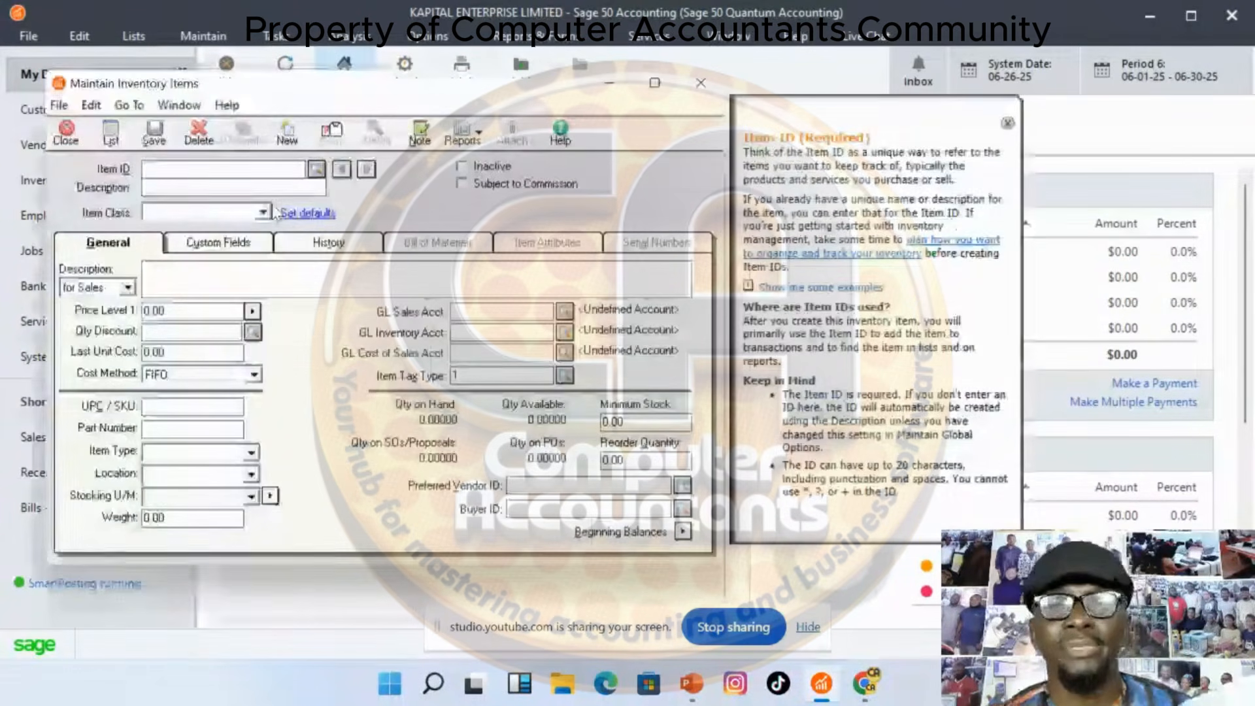
left_click(1007, 123)
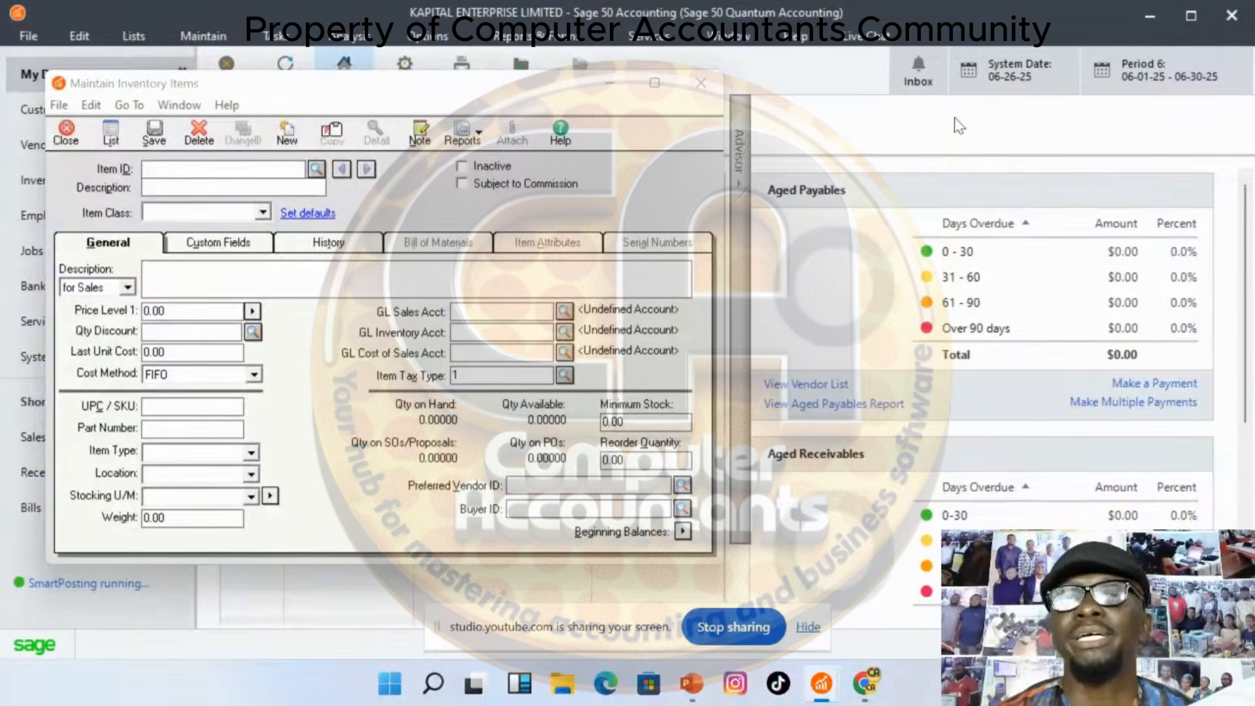
left_click(460, 91)
left_click_drag(460, 91, 668, 126)
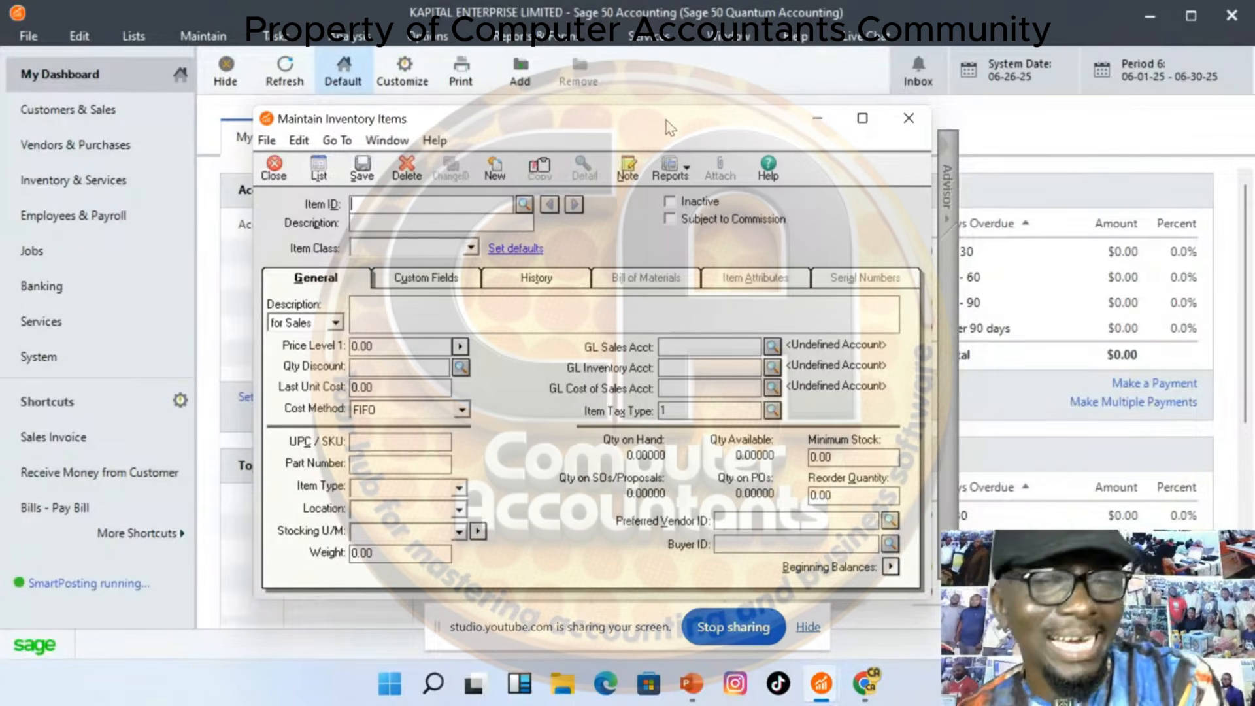
Enter HAIR CREAMS as the Item ID, declining the save-record prompt and fixing typos
type("2345")
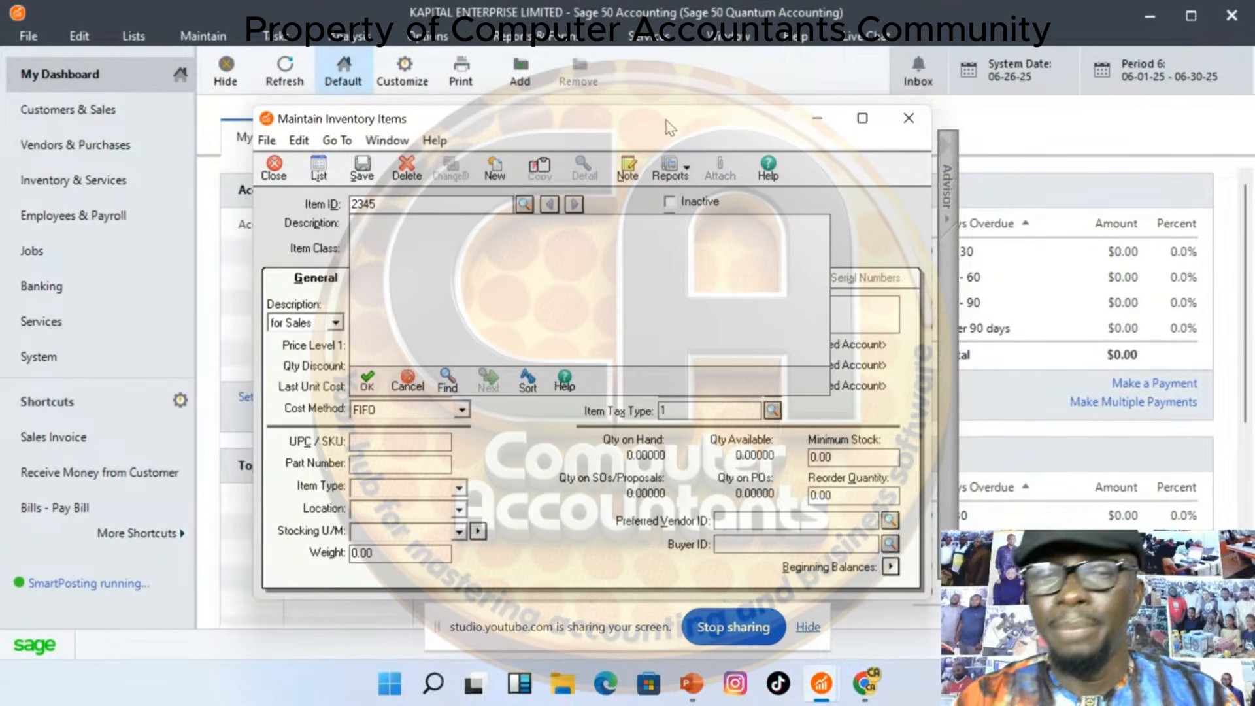
key("BackSpace")
key("BackSpace")
key("BackSpace")
key("BackSpace")
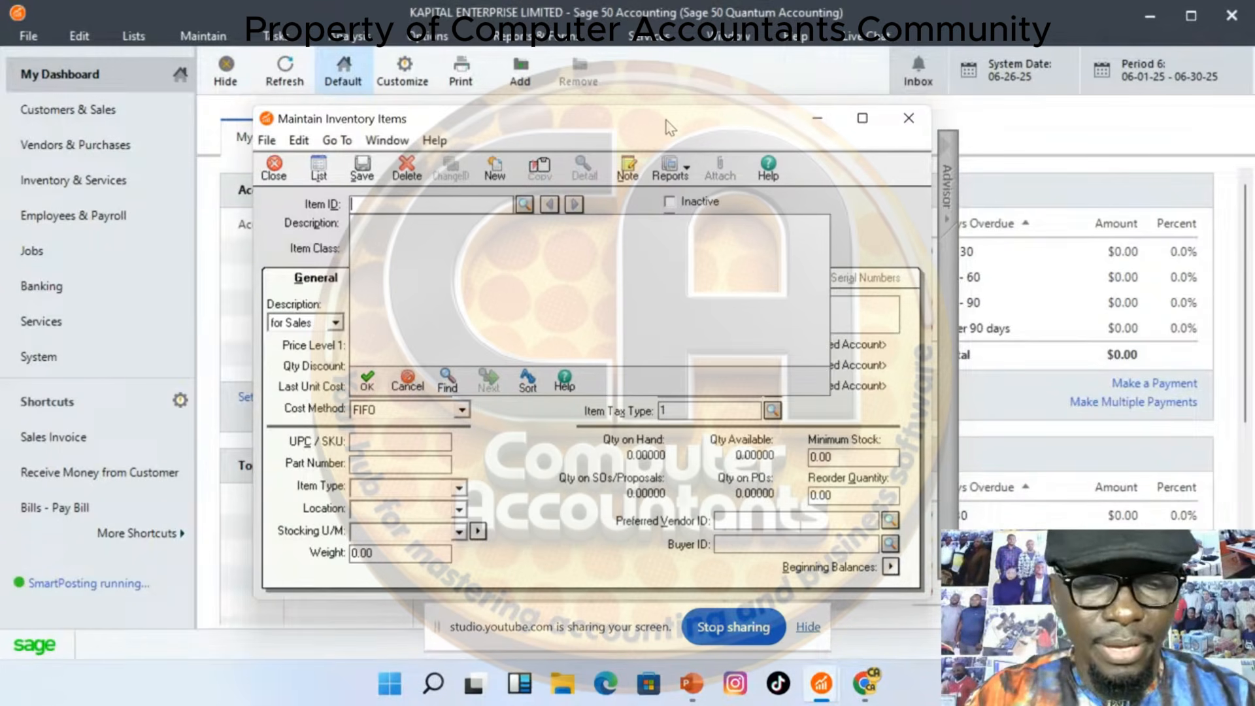
type("HAIR CR")
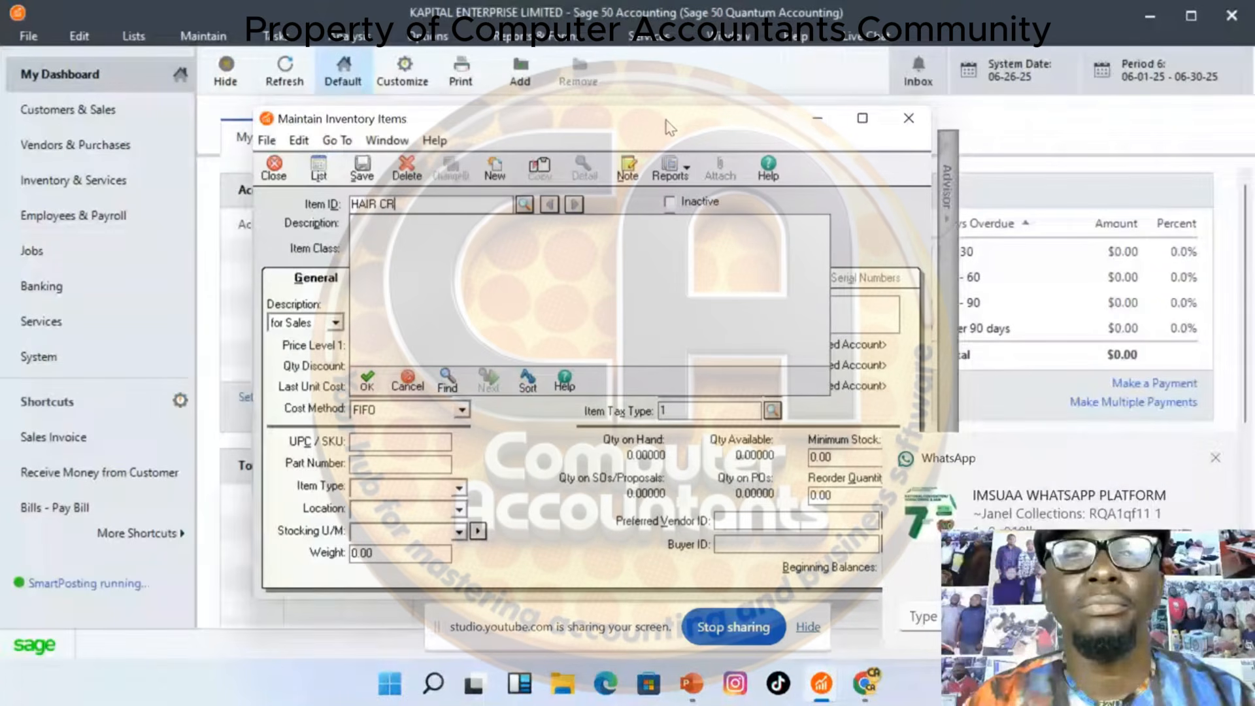
left_click(1216, 458)
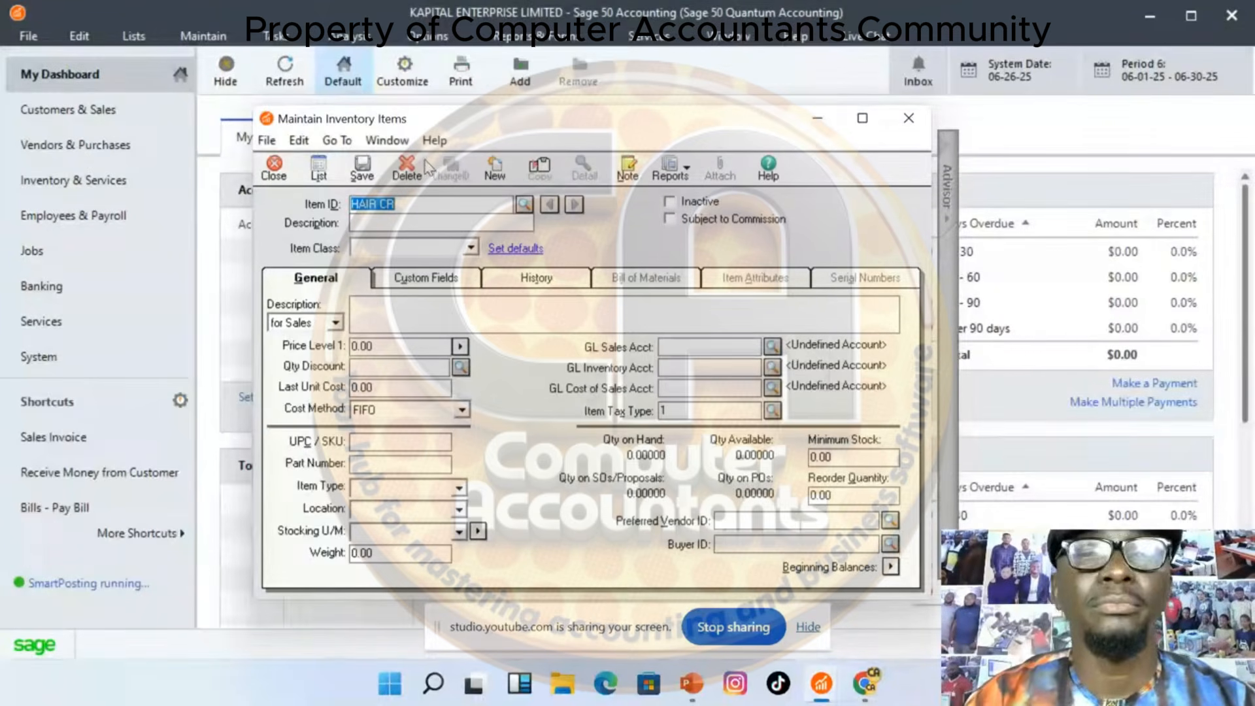
left_click(416, 208)
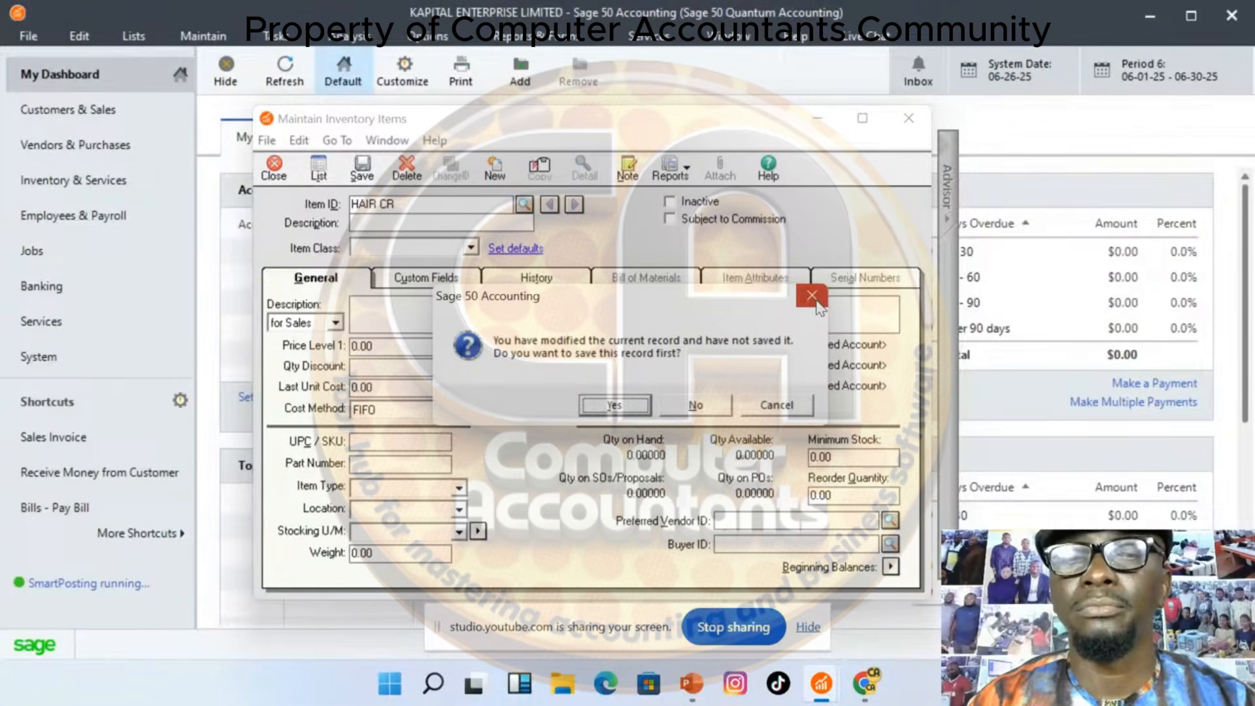
left_click(813, 298)
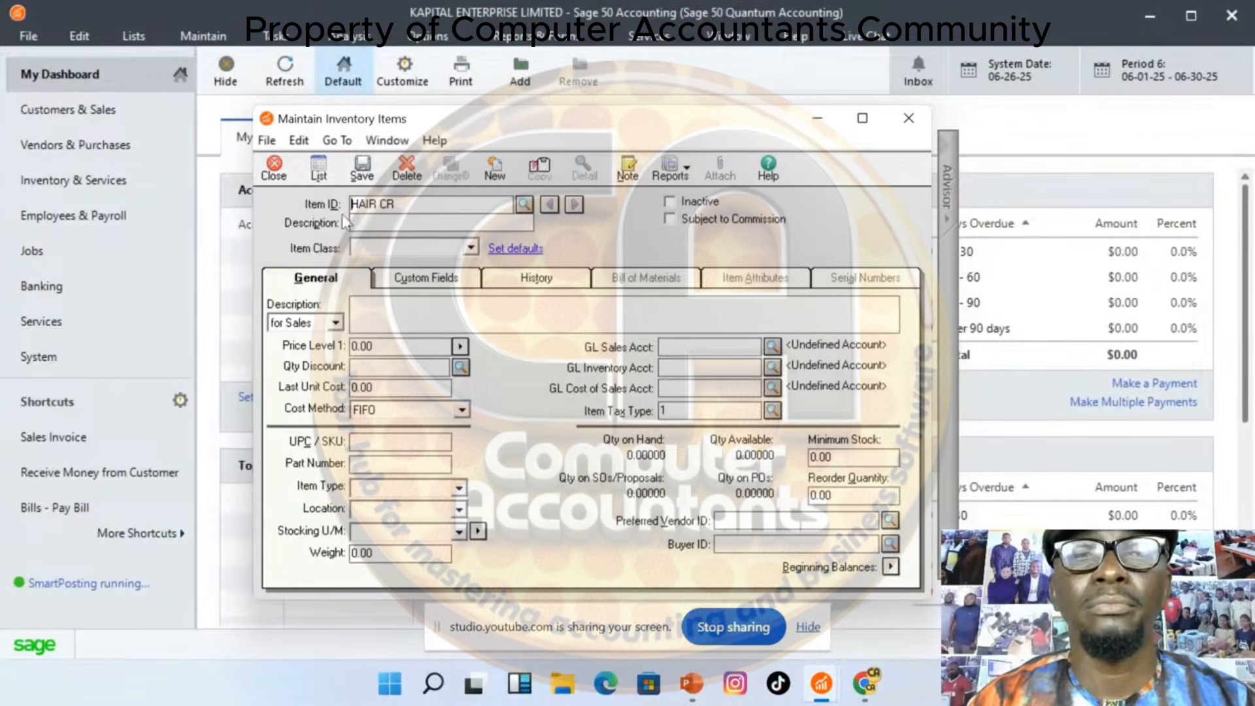
left_click(410, 203)
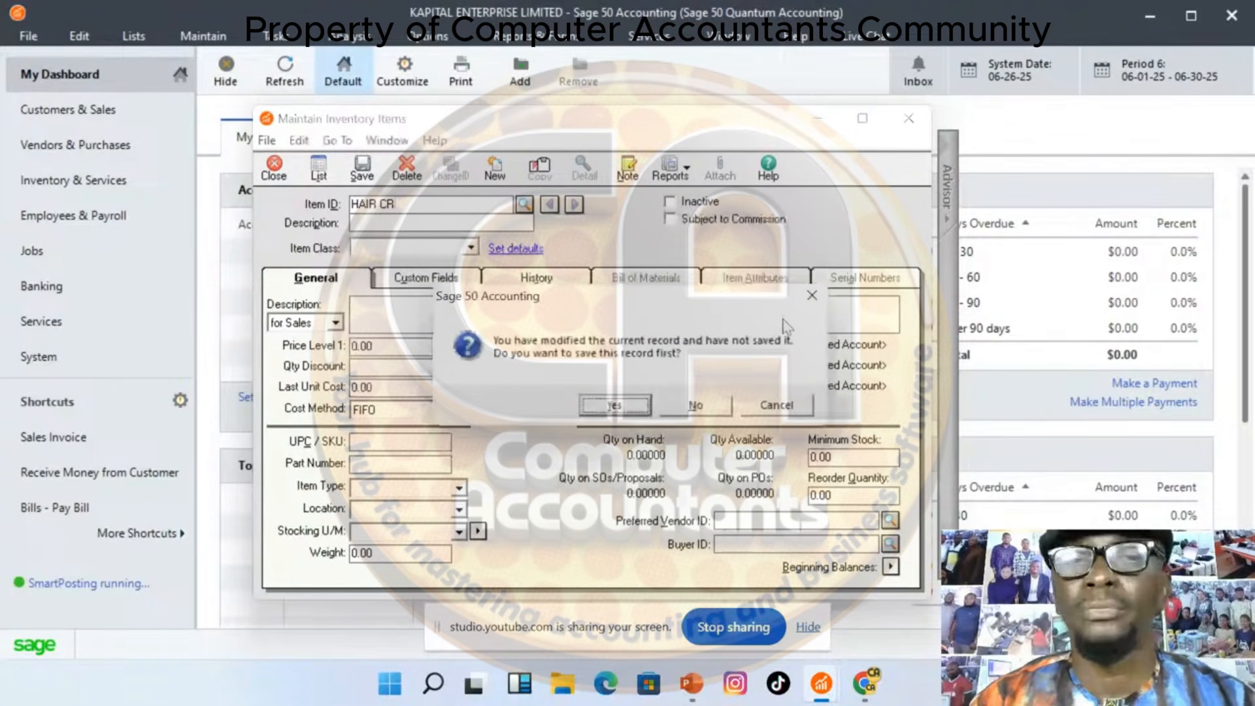
left_click(812, 296)
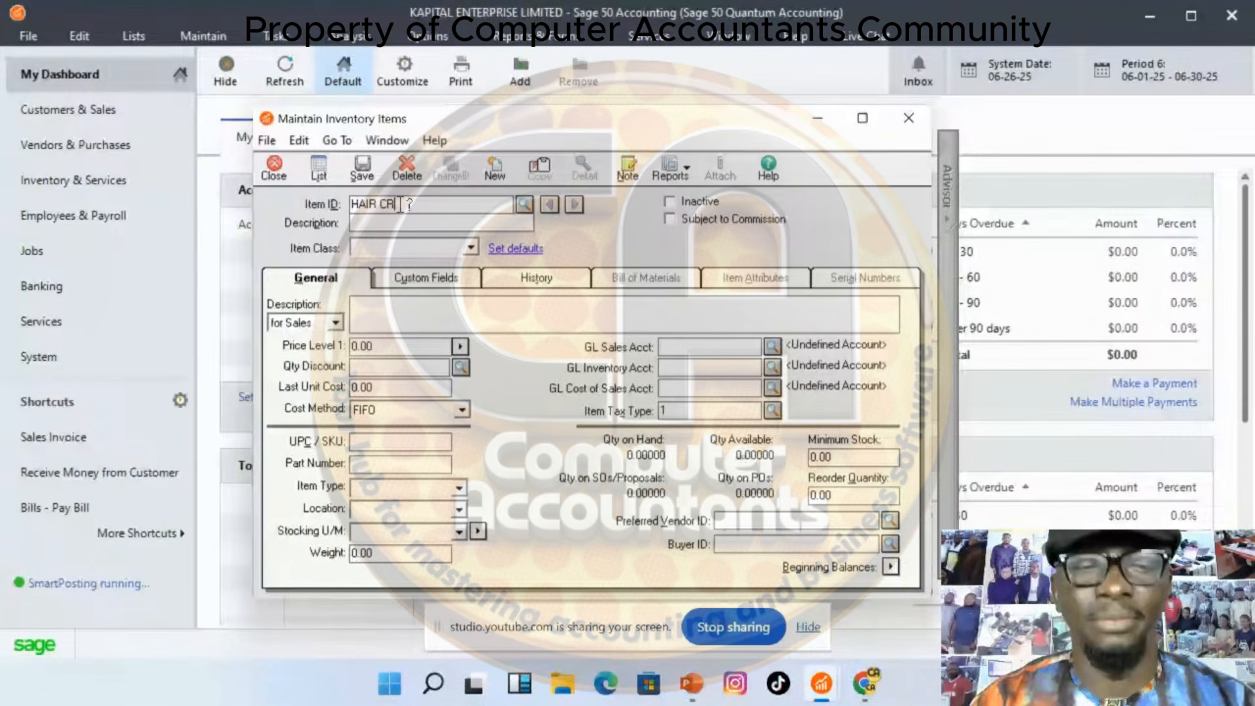
left_click(400, 204)
left_click(691, 403)
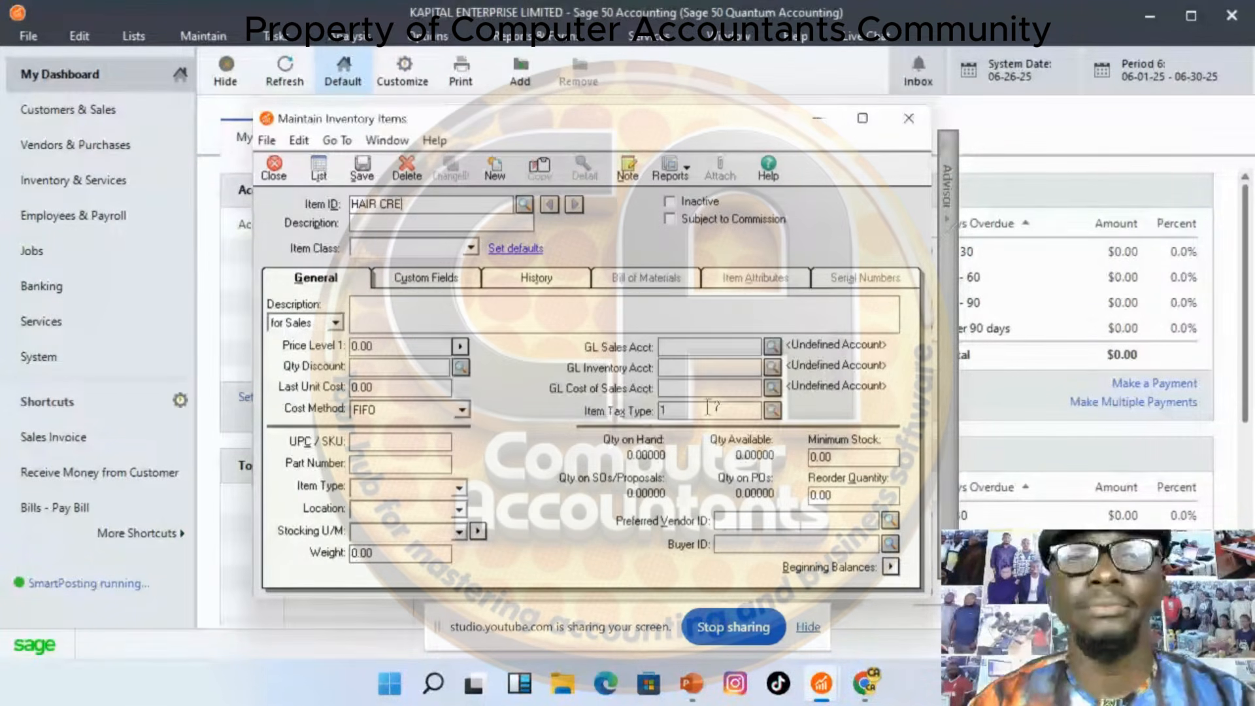
type("EANS")
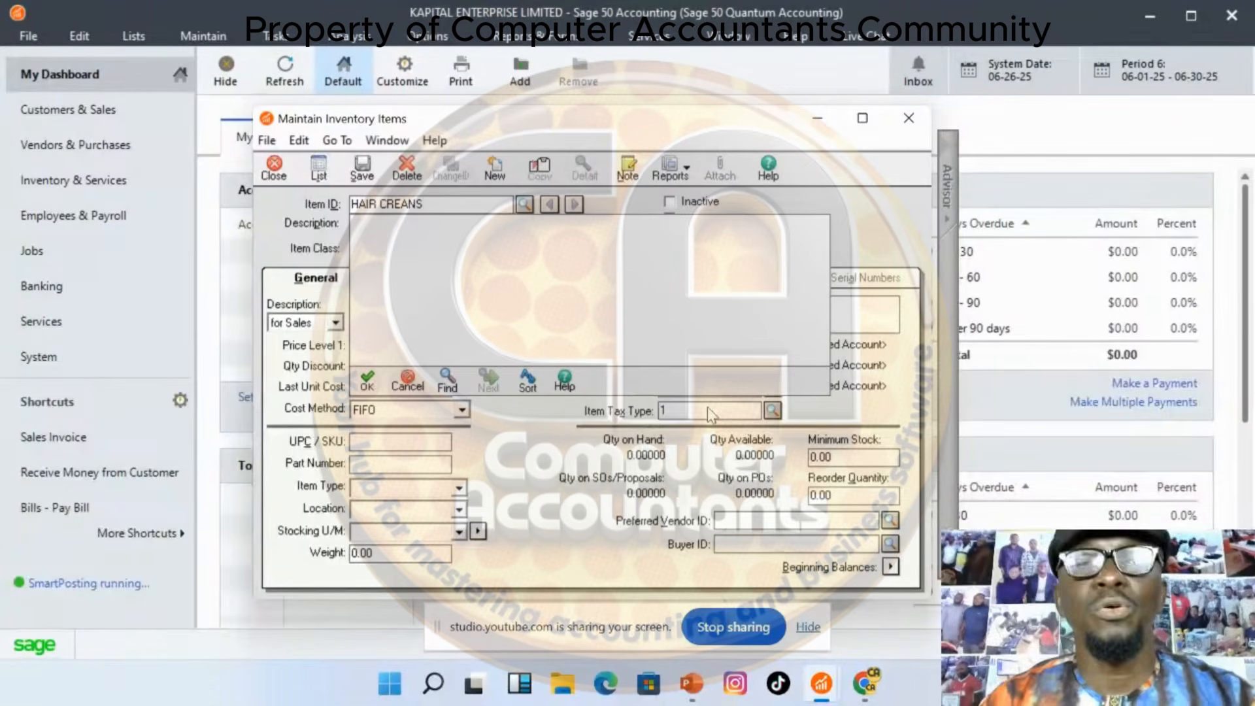
key("BackSpace")
type("M")
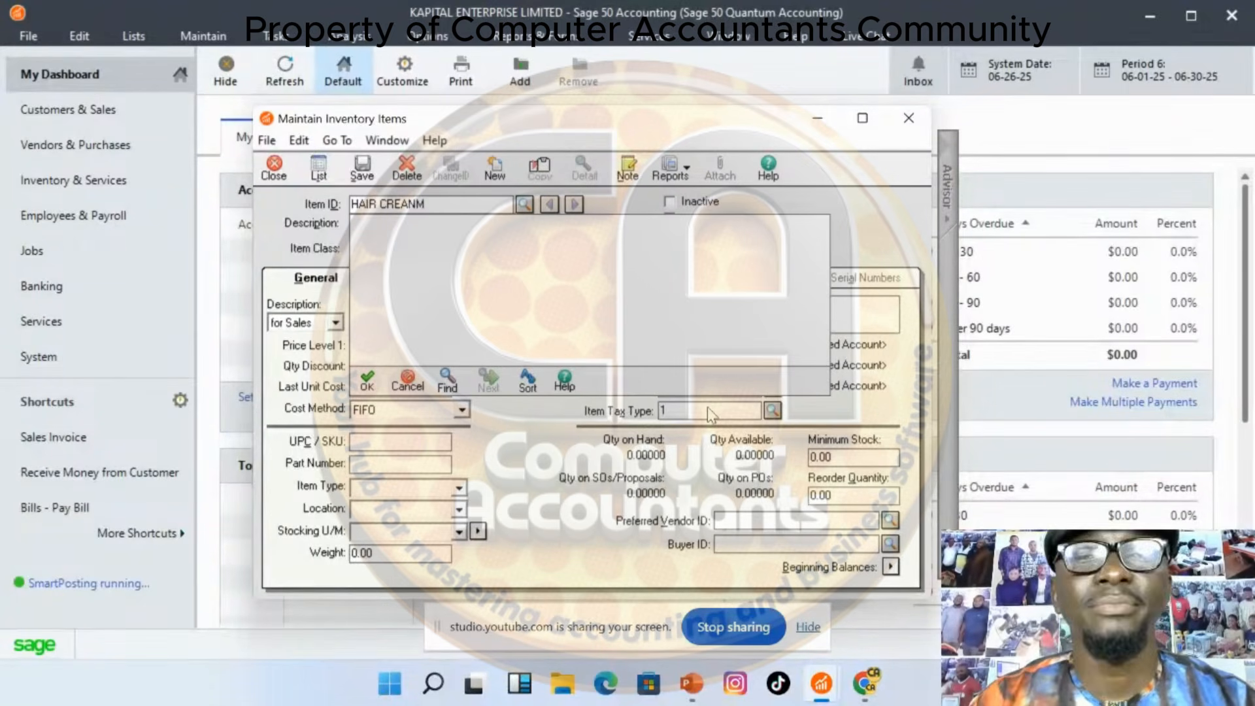
key("BackSpace")
key("BackSpace")
type("MS")
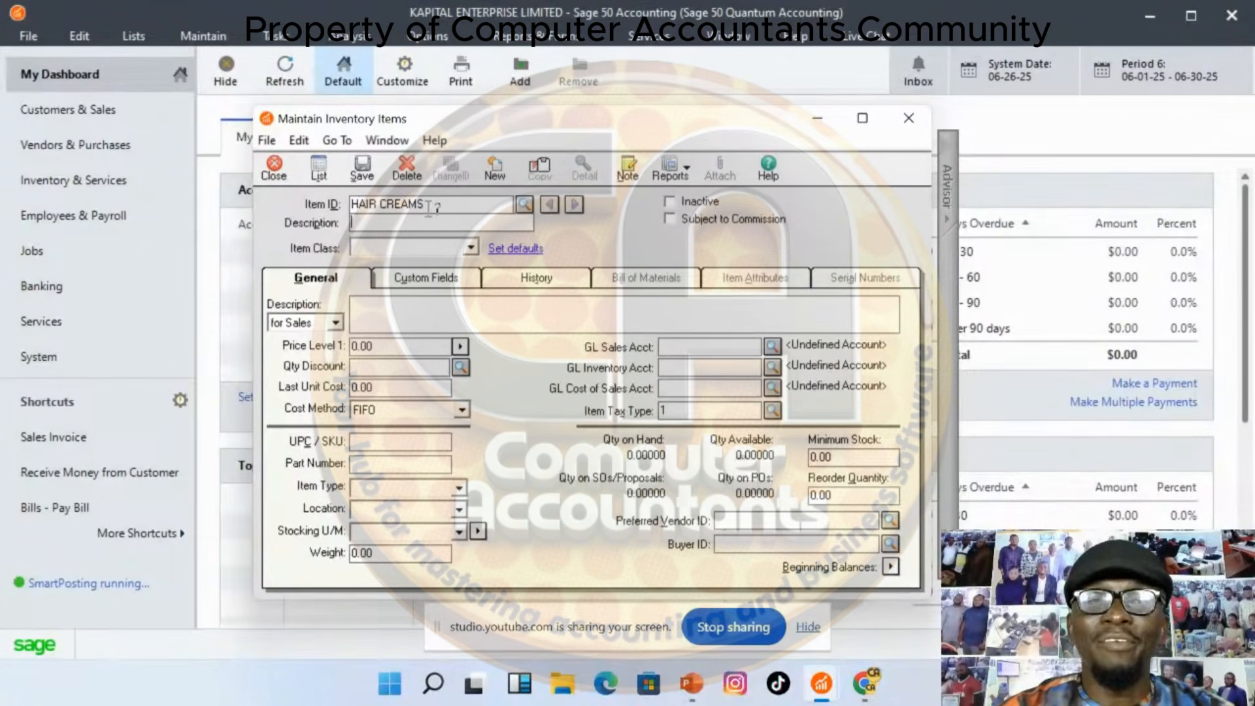
Copy the HAIR CREAMS Item ID into the Description field
left_click_drag(426, 204, 332, 216)
key("ctrl+c")
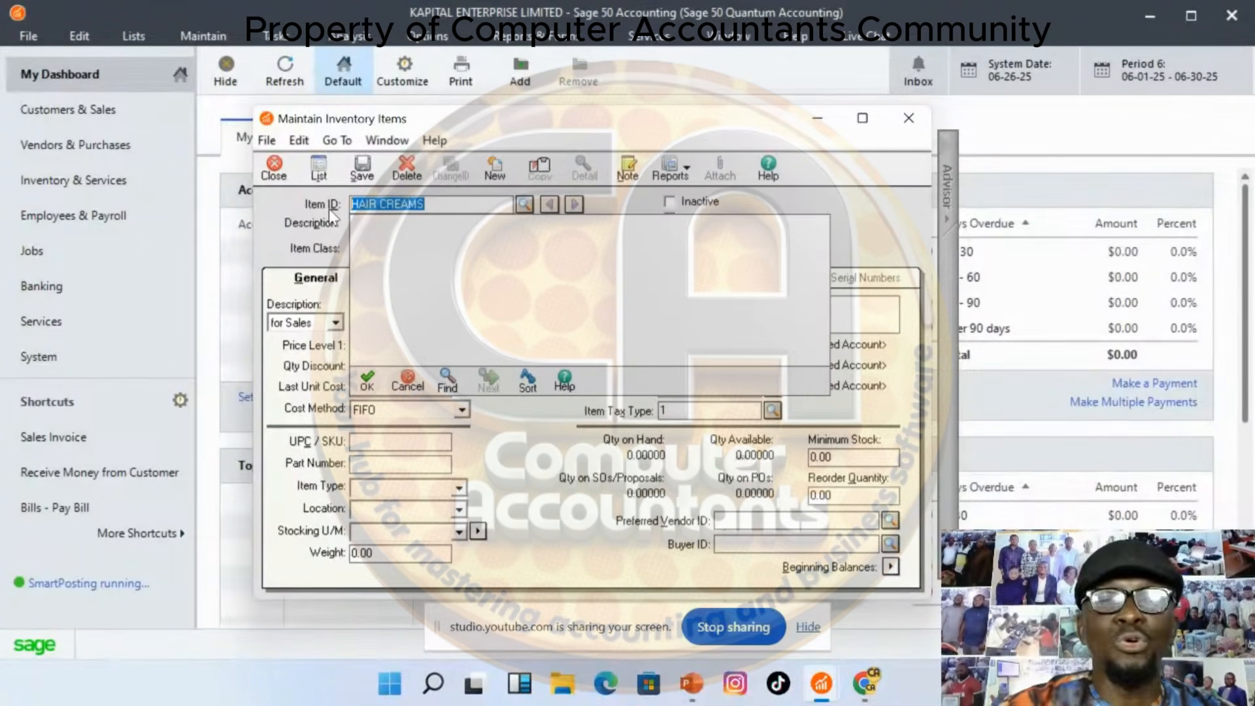
left_click(410, 203)
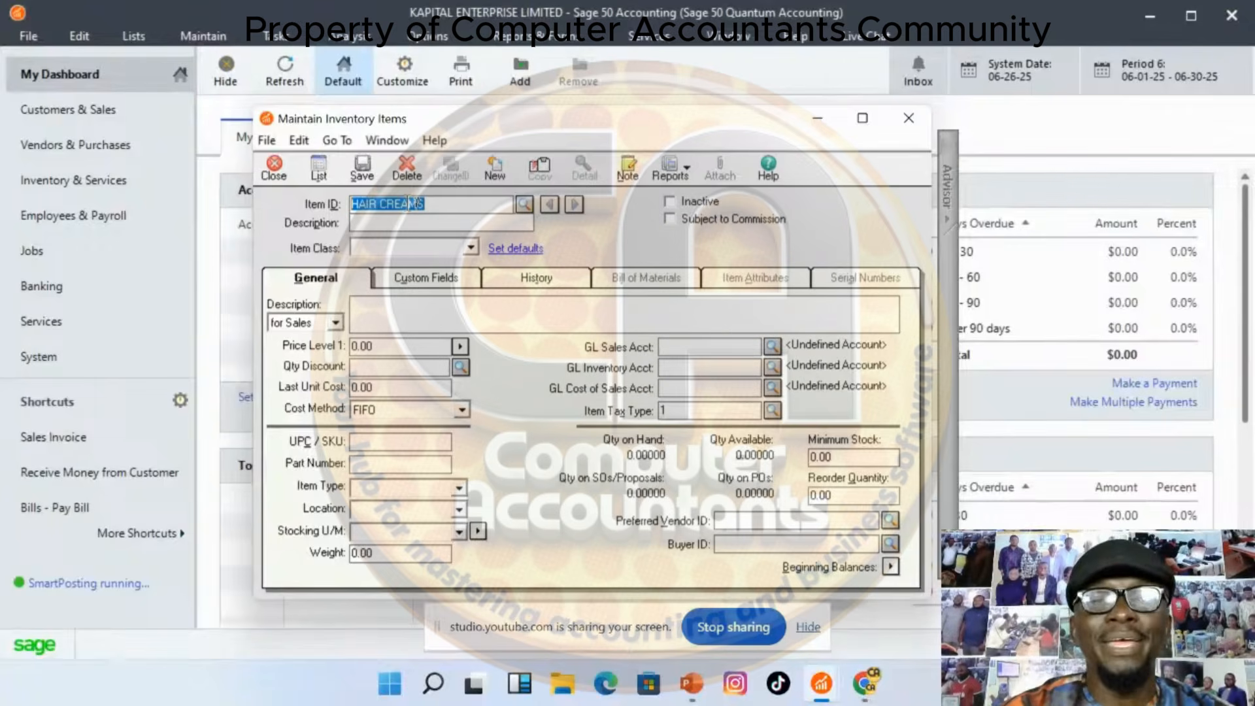
right_click(410, 203)
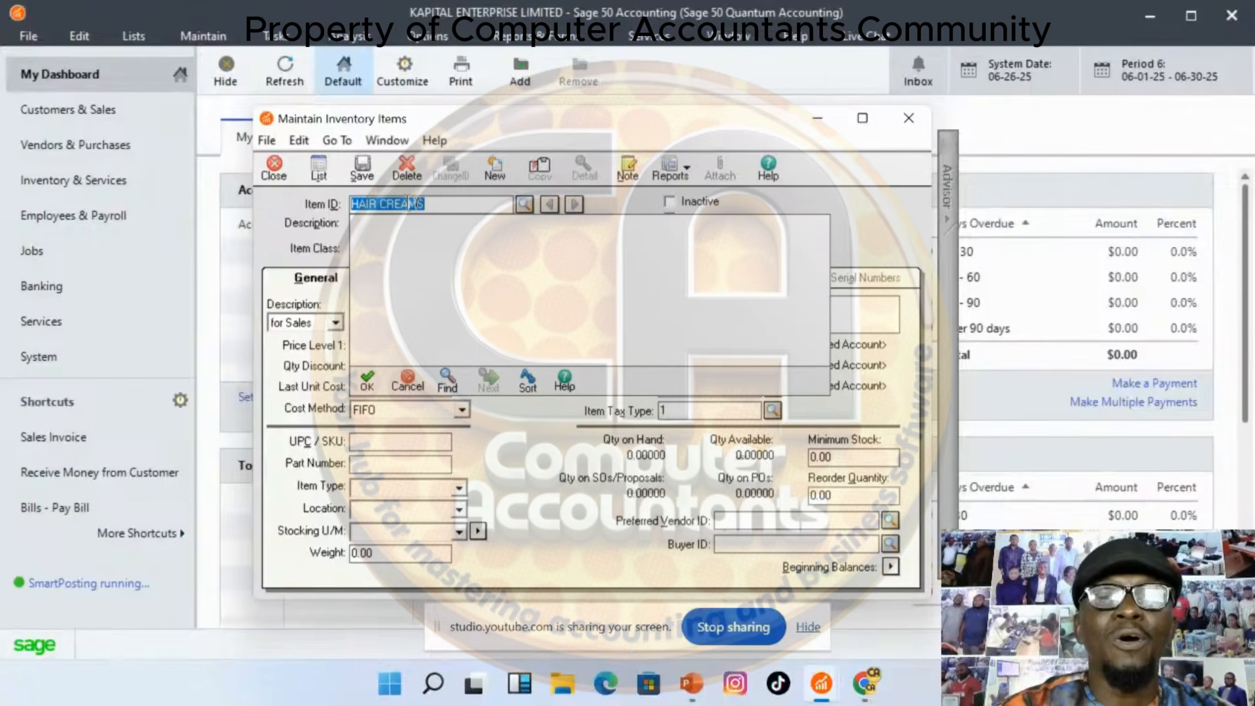
left_click(421, 221)
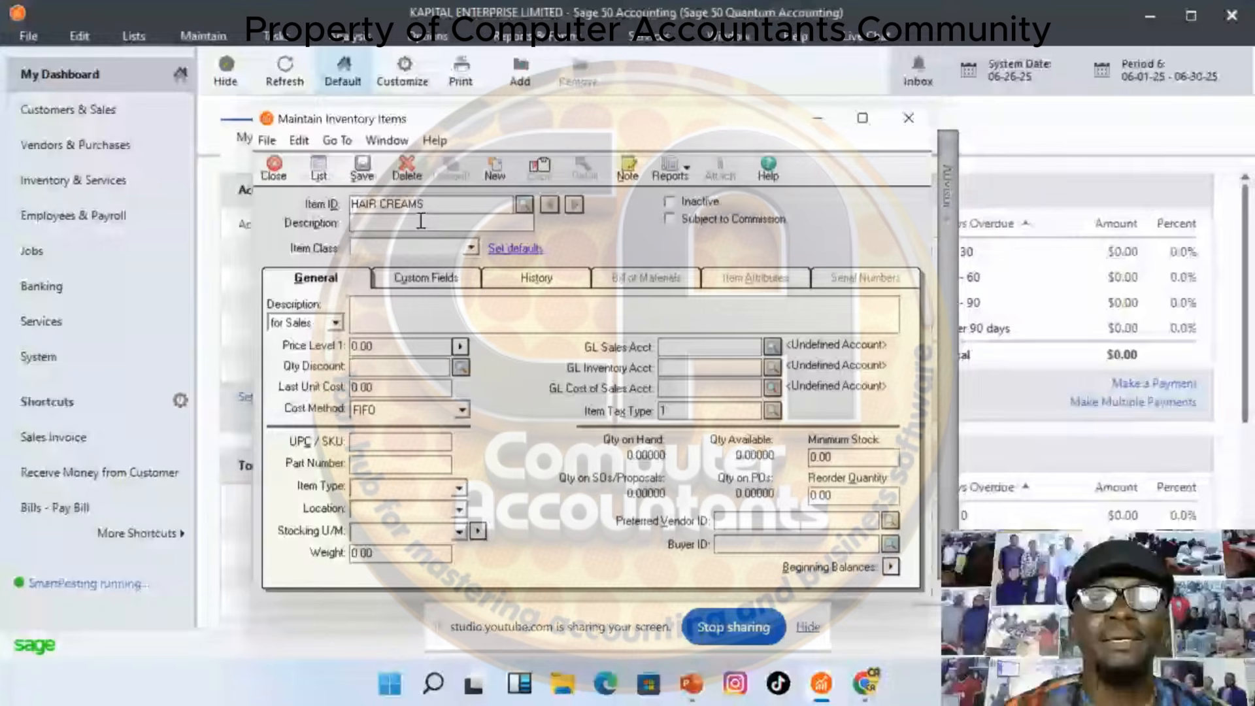
key("ctrl+v")
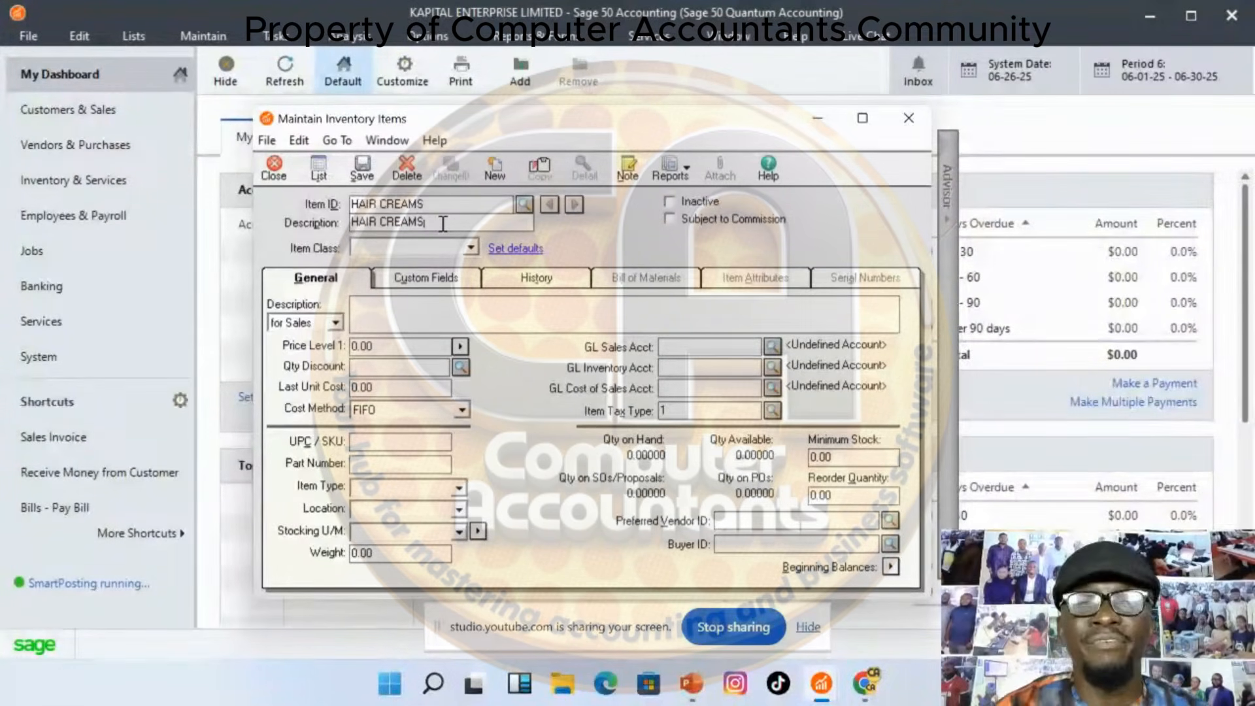
left_click(471, 248)
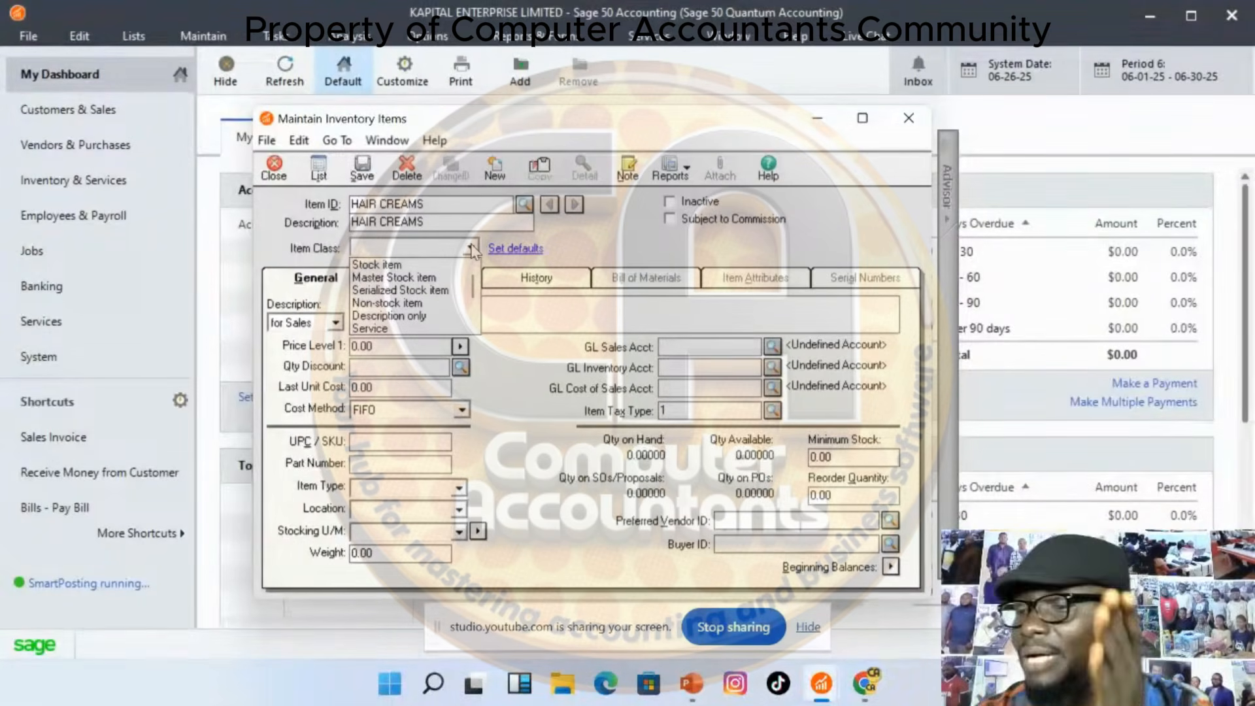
Make HAIR CREAMS a Stock item with a Price Level 1 of 4,000.00
left_click(406, 265)
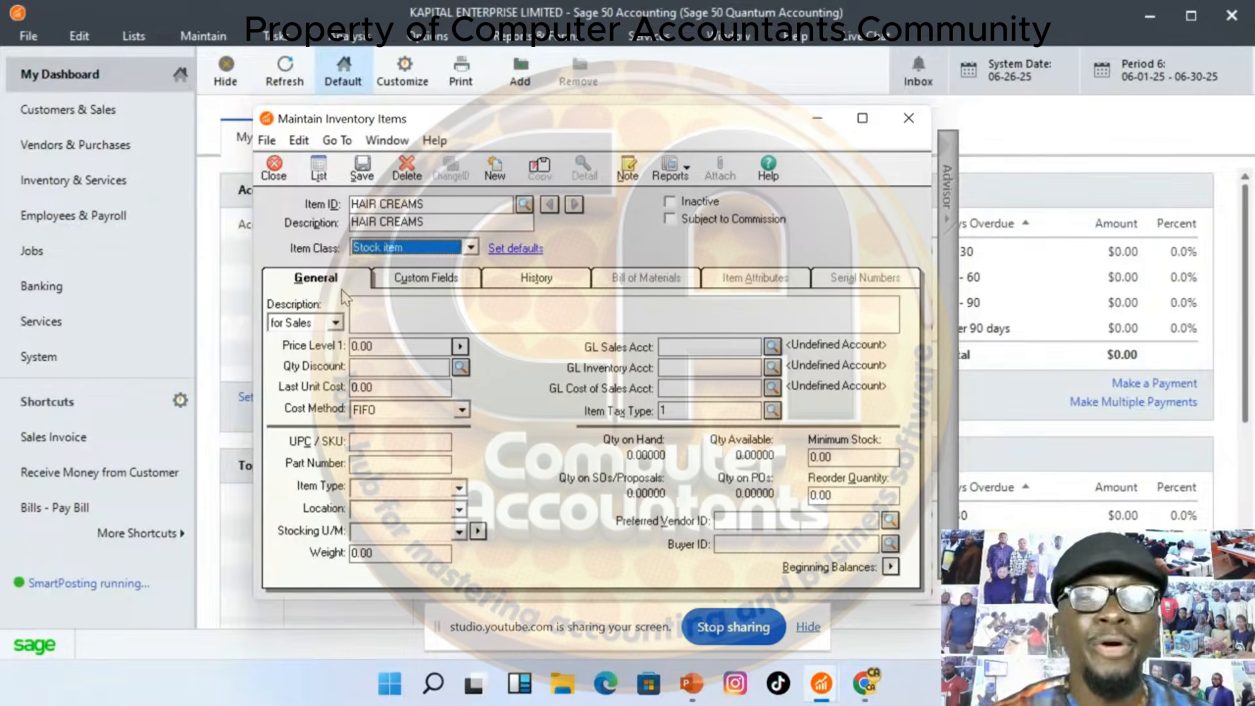
left_click(388, 348)
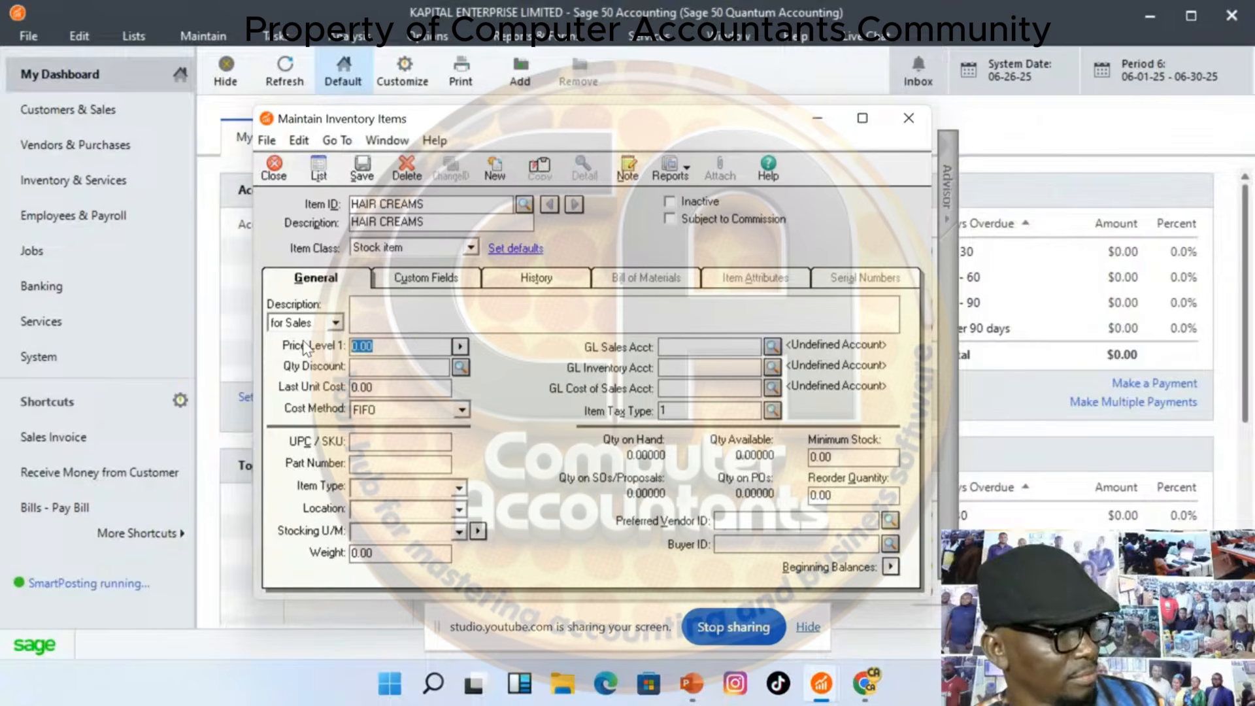
type("4")
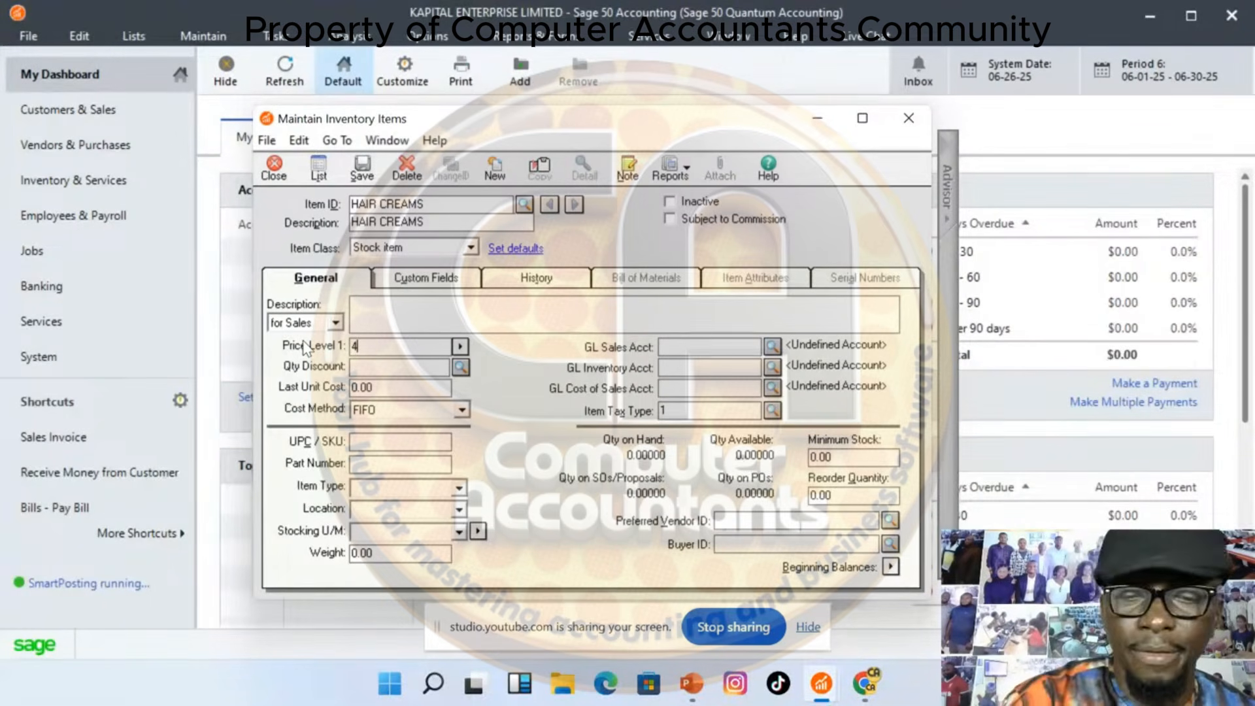
type("000")
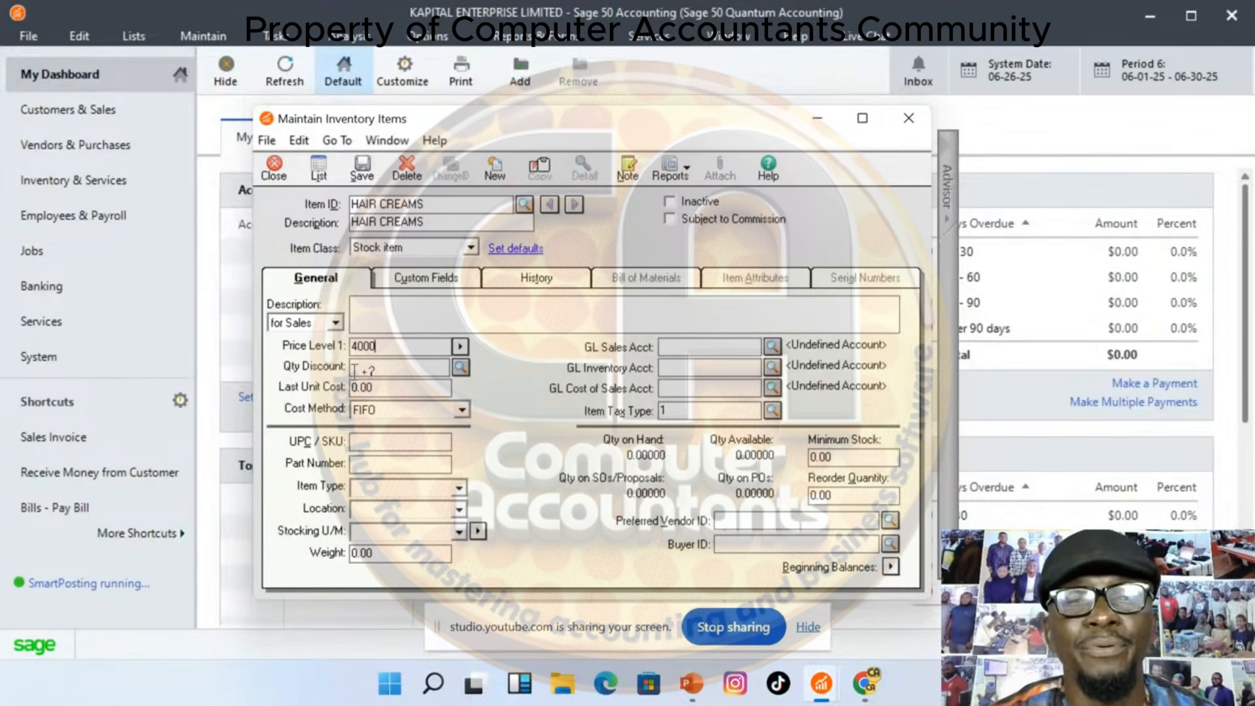
left_click(383, 386)
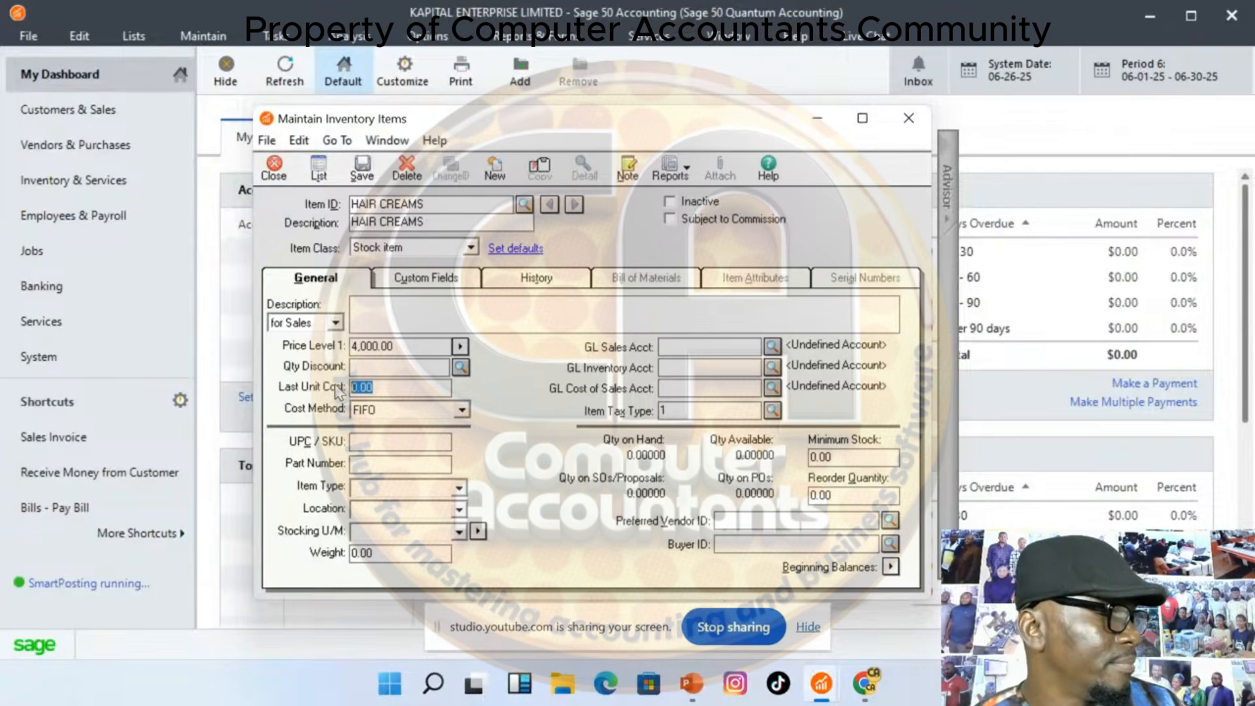
Set the Last Unit Cost to 2000, correcting the mistyped entry
type("20-00")
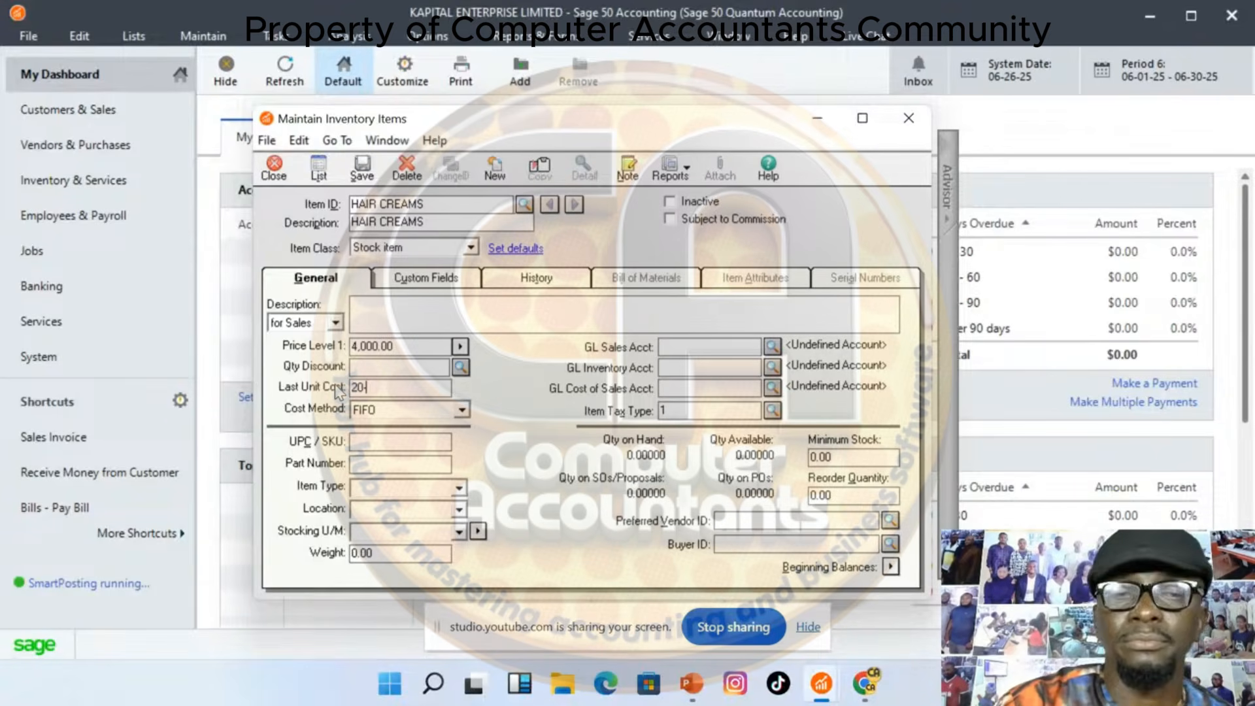
key("BackSpace")
key("BackSpace")
key("BackSpace")
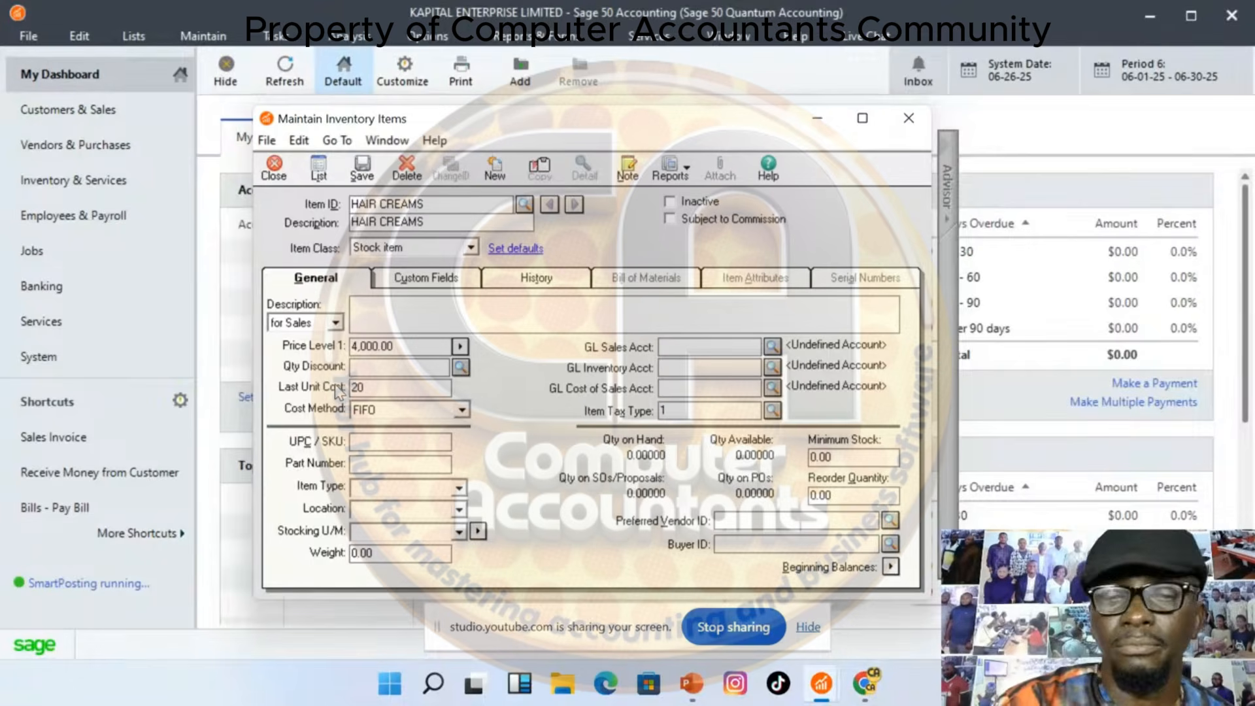
type("00")
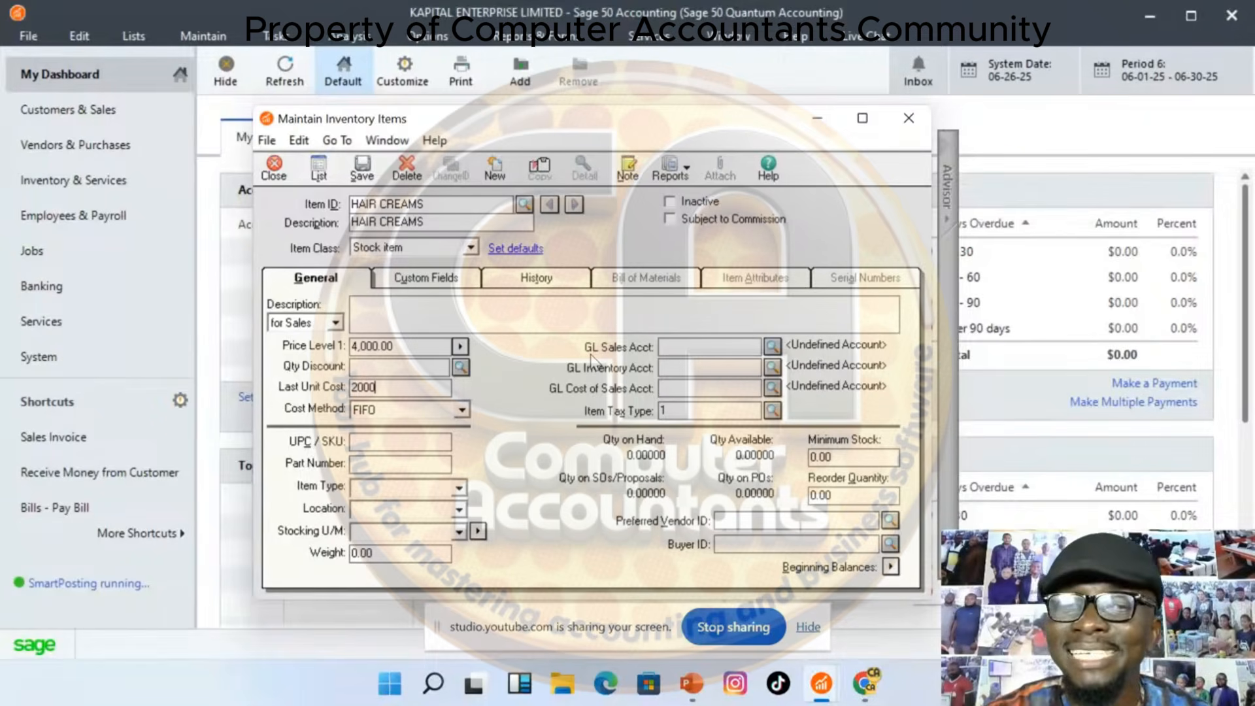
Pick 1005 REVENUE/SALES/INCOME, 1012 INVENTORY and 1006 PURCHASE/COST OF SALES as the item's GL accounts
left_click(772, 347)
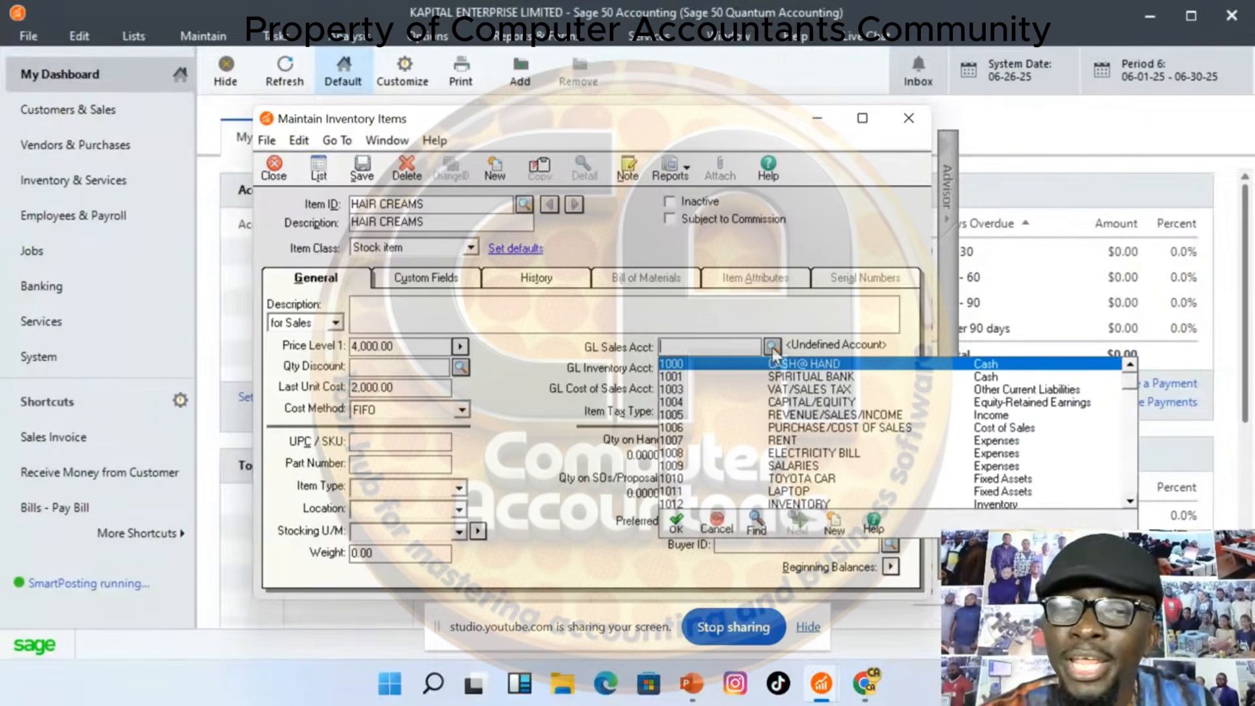
left_click(808, 417)
double_click(806, 415)
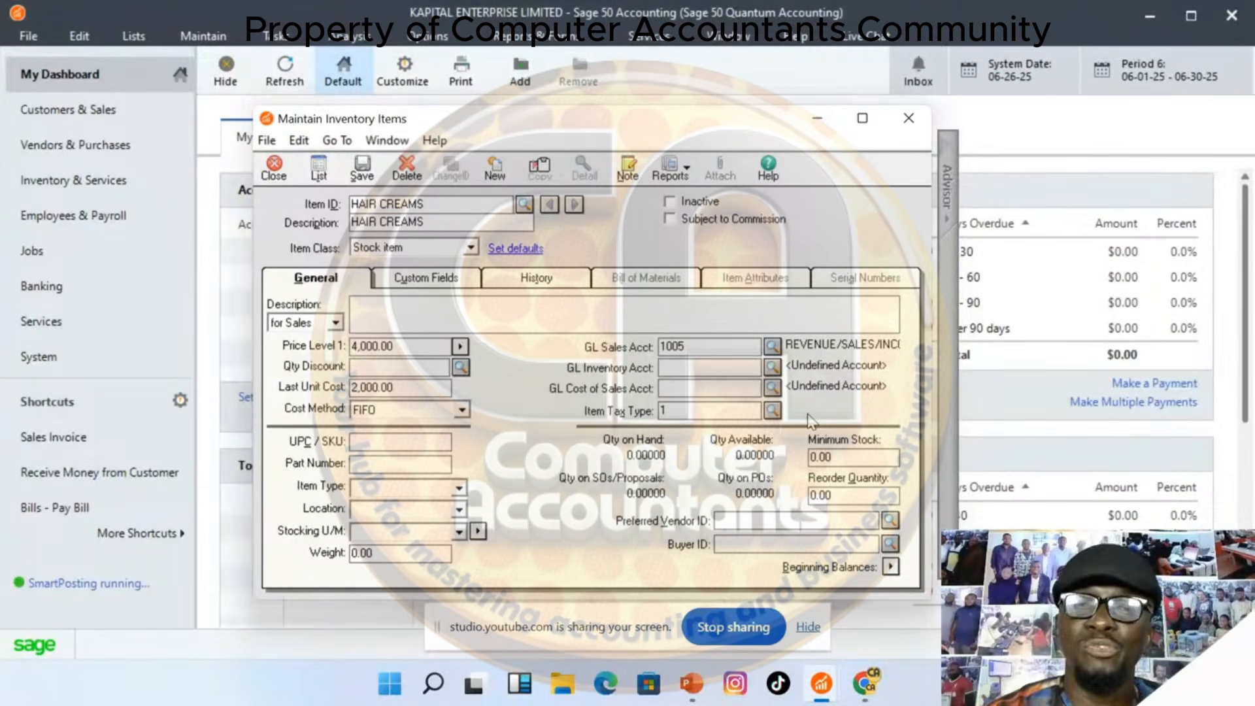
left_click(773, 367)
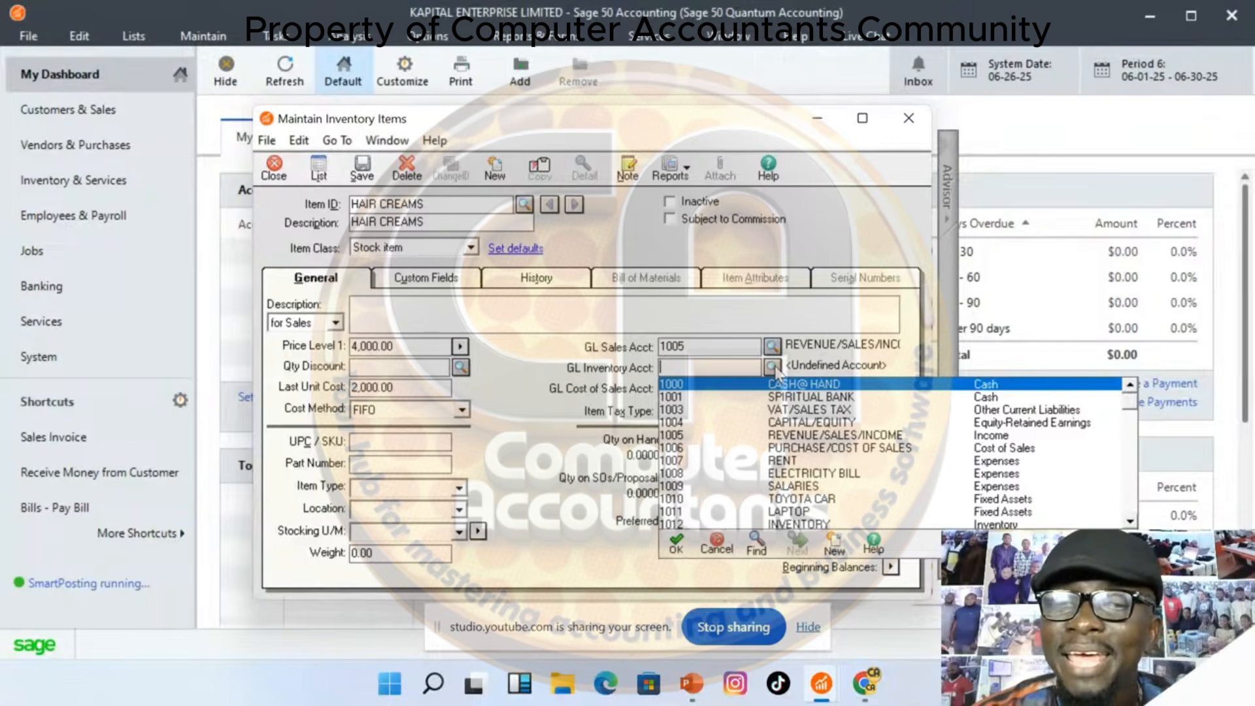
double_click(813, 523)
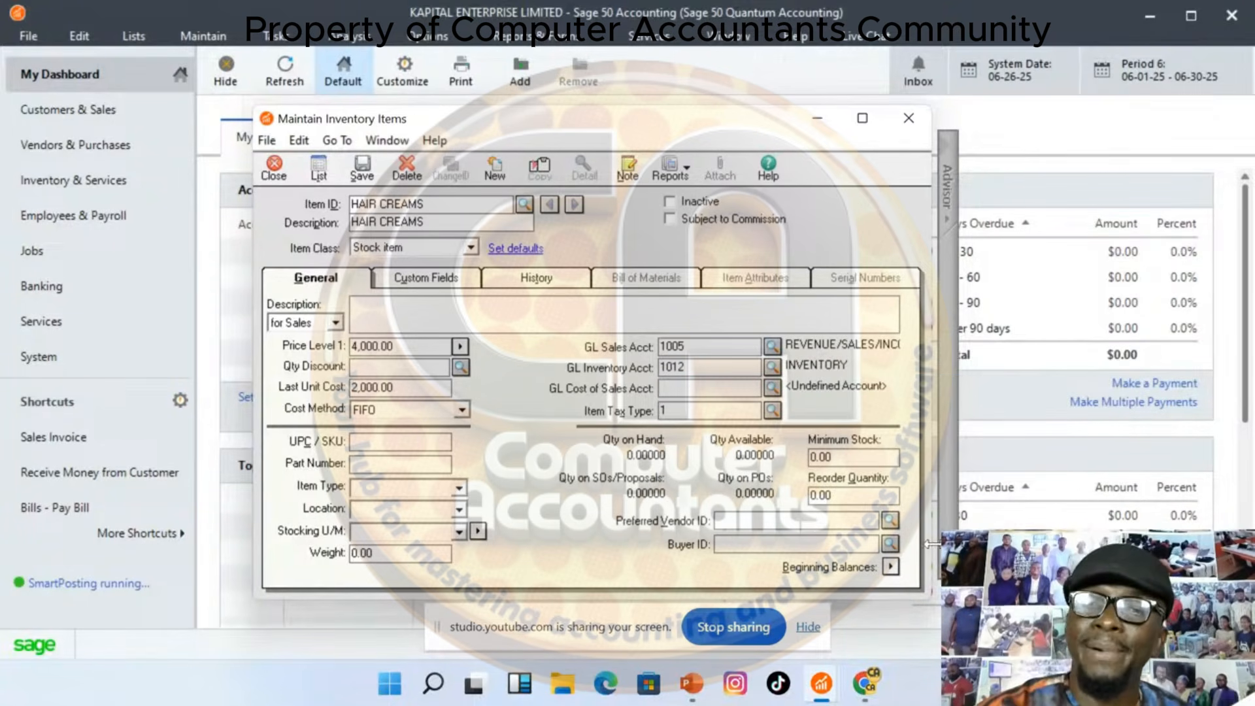
left_click(772, 388)
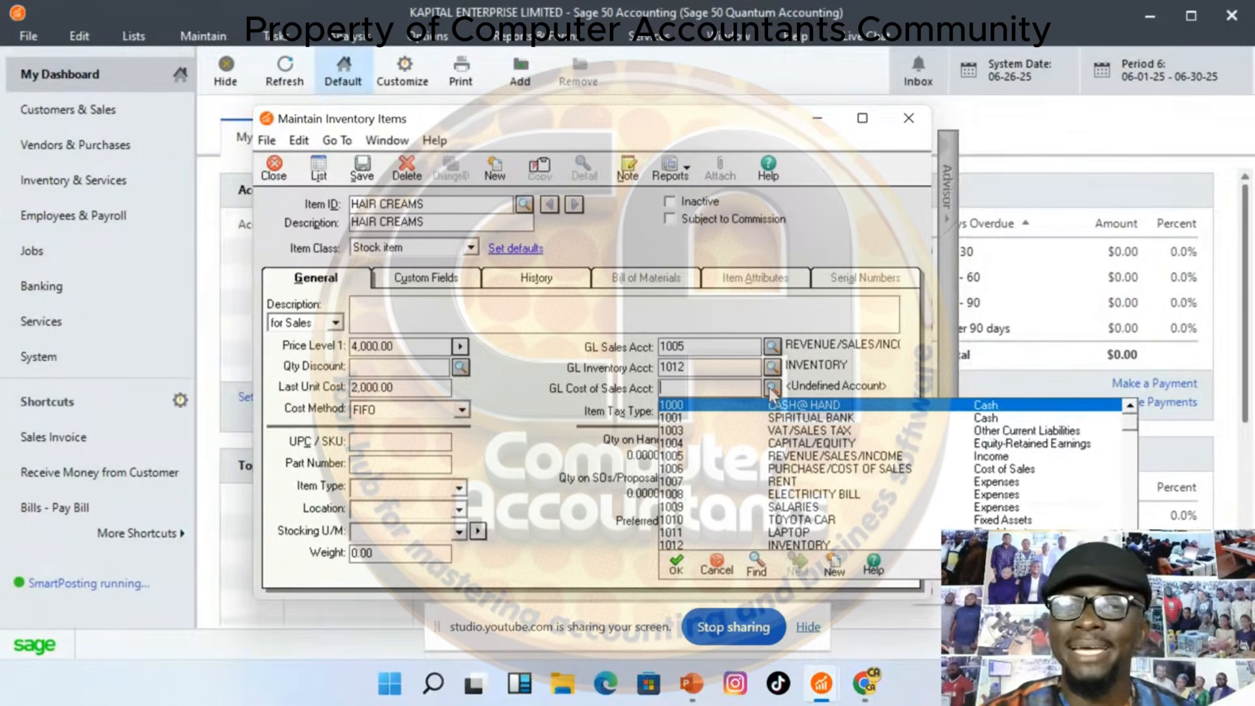
double_click(818, 471)
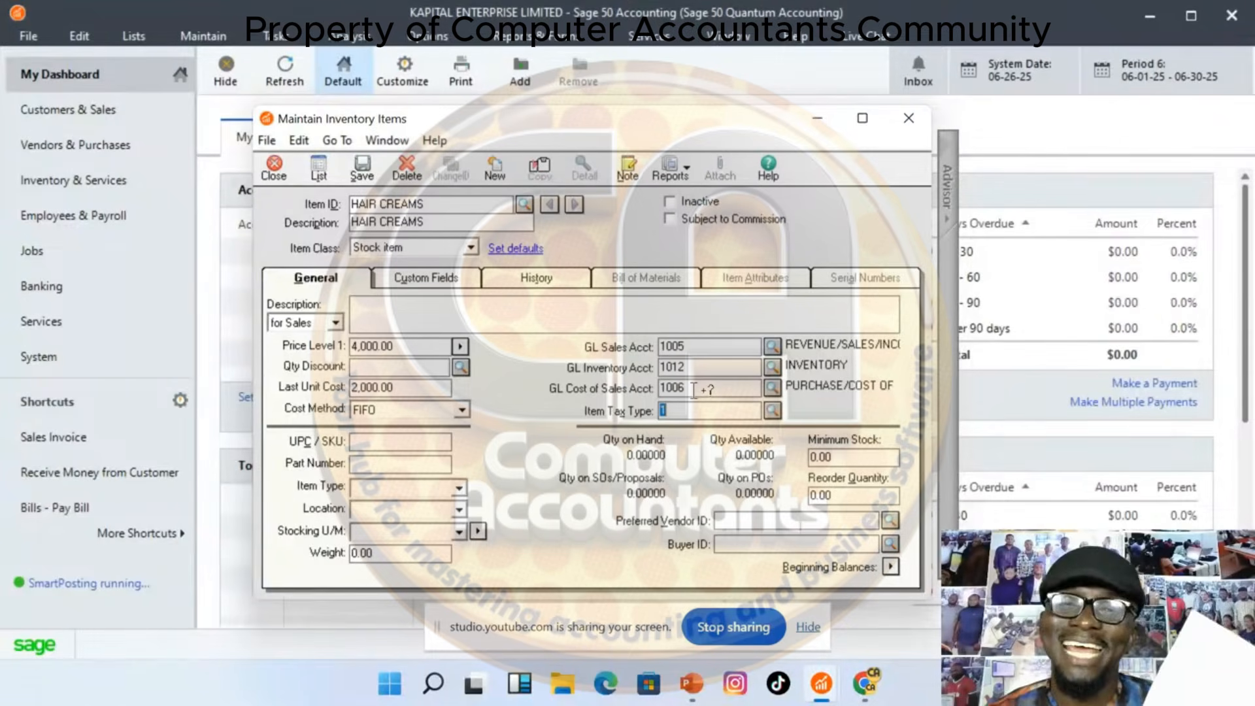
left_click(698, 368)
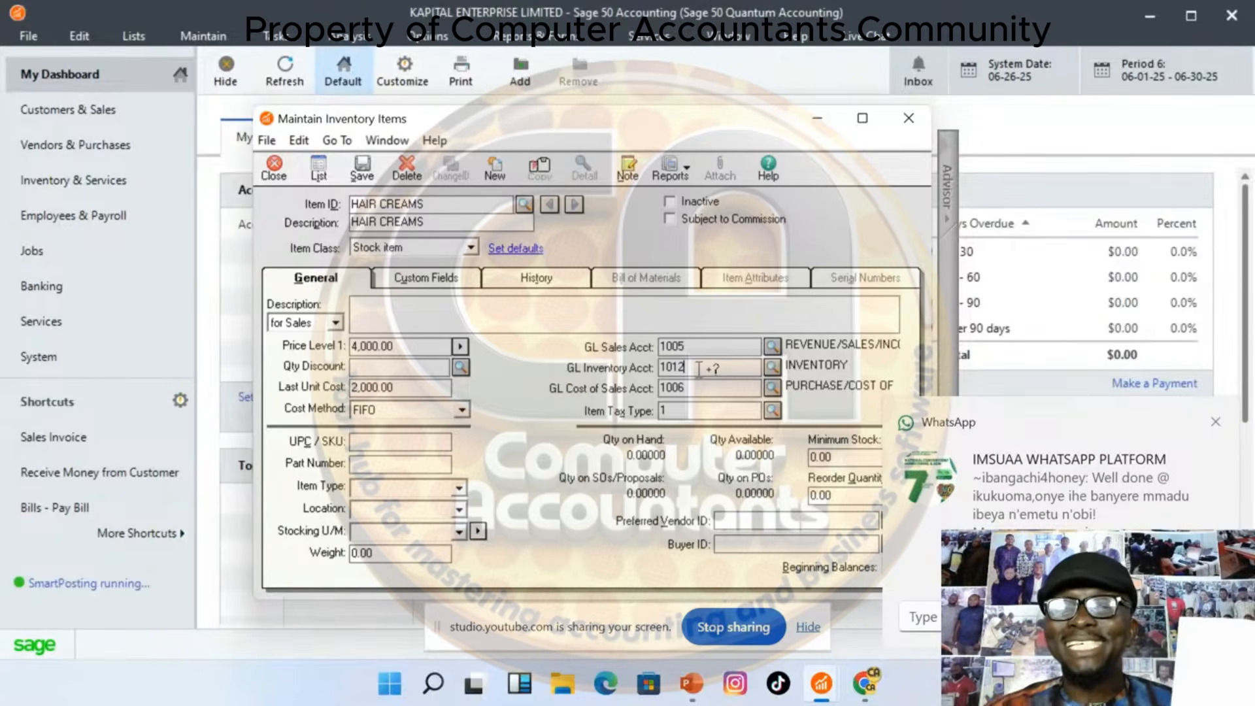
left_click(1216, 423)
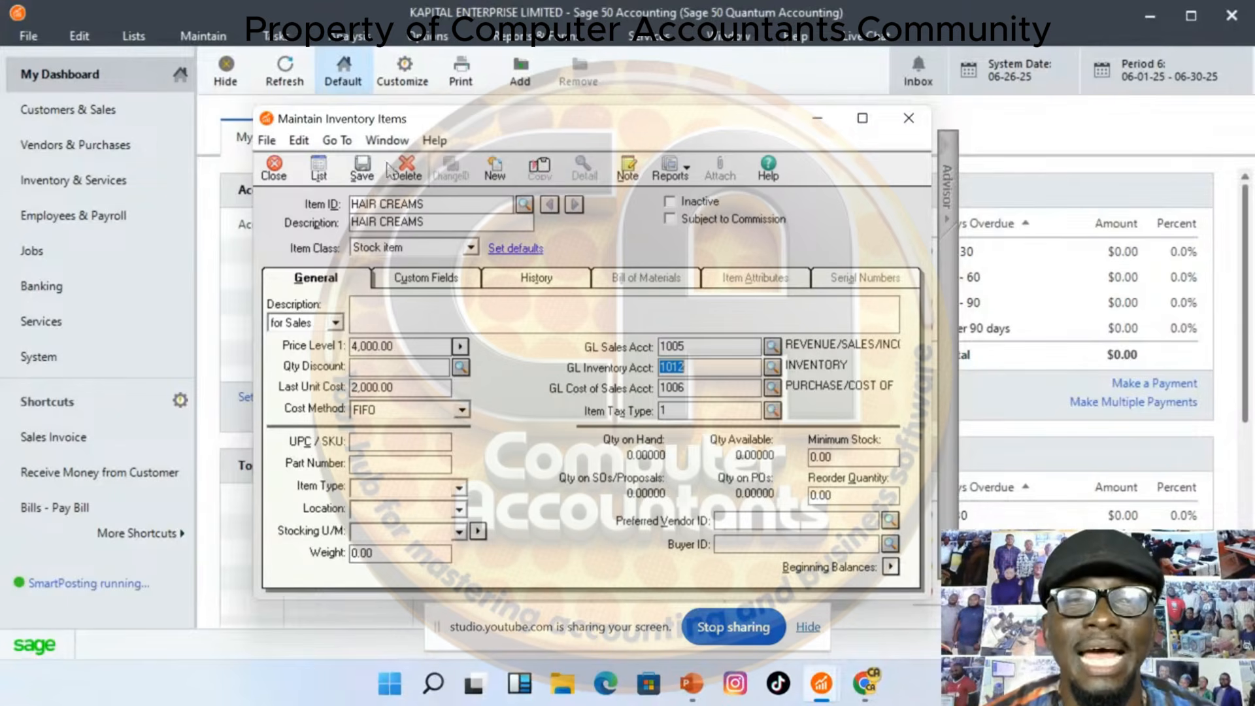
Save HAIR CREAMS and clear the form for a new inventory item
left_click(354, 175)
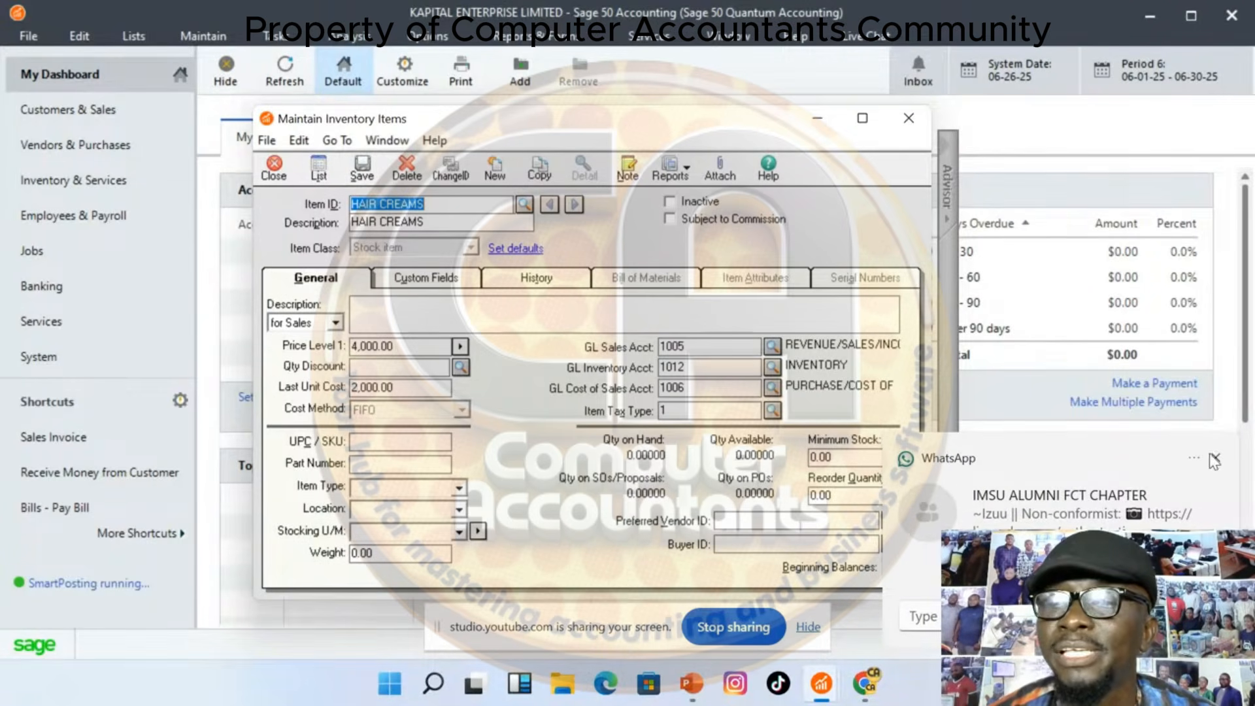
left_click(1214, 461)
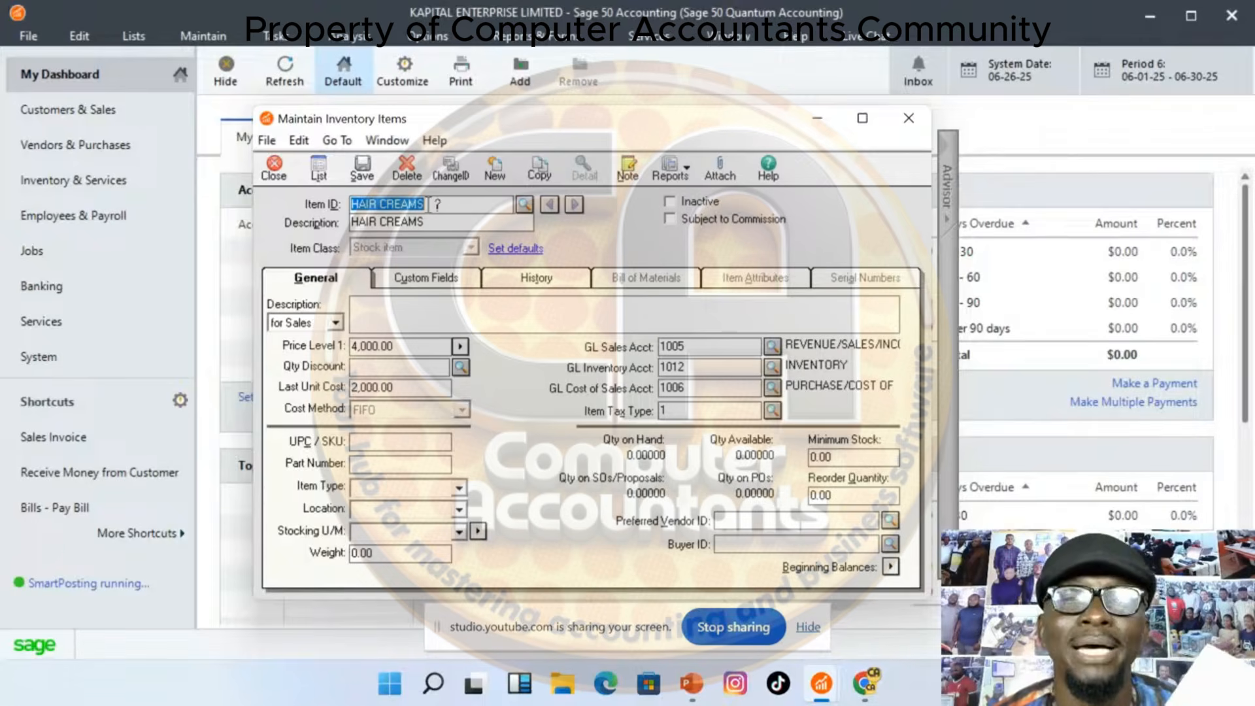
left_click(495, 171)
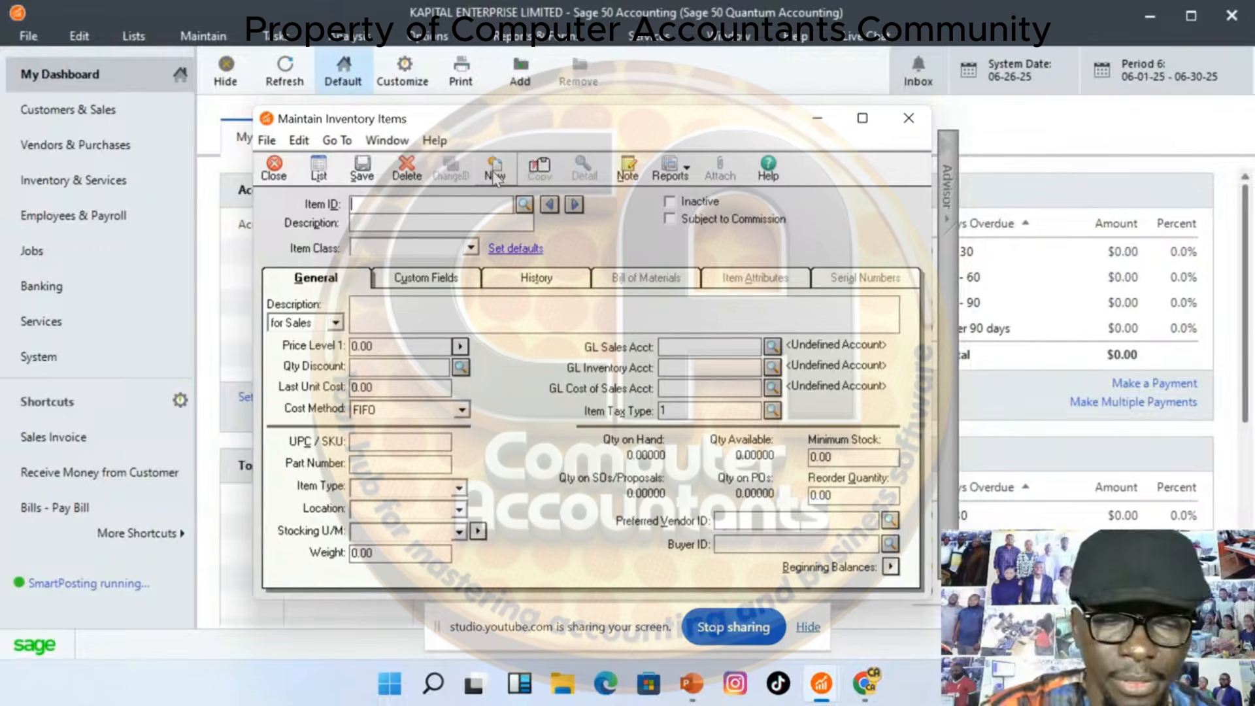
Enter RED SHOES as Item ID and description and make it a Stock item
type("RED ")
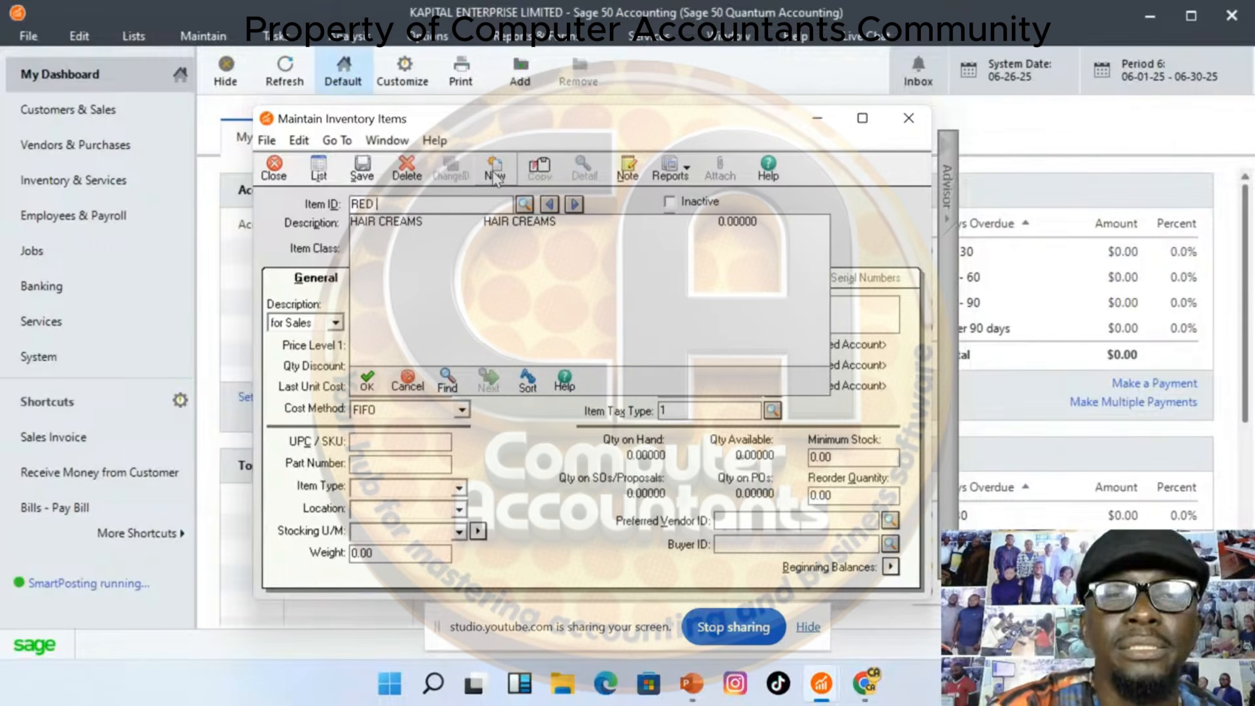
type("SHO")
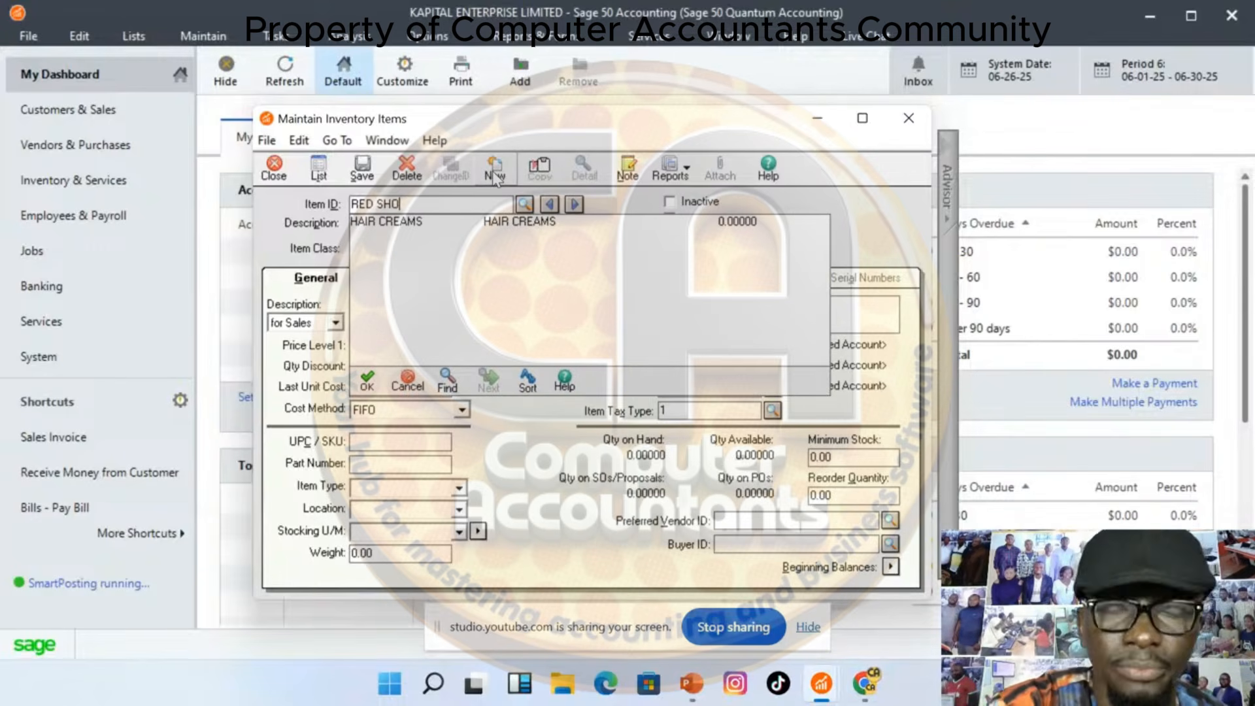
type("ES")
key("Tab")
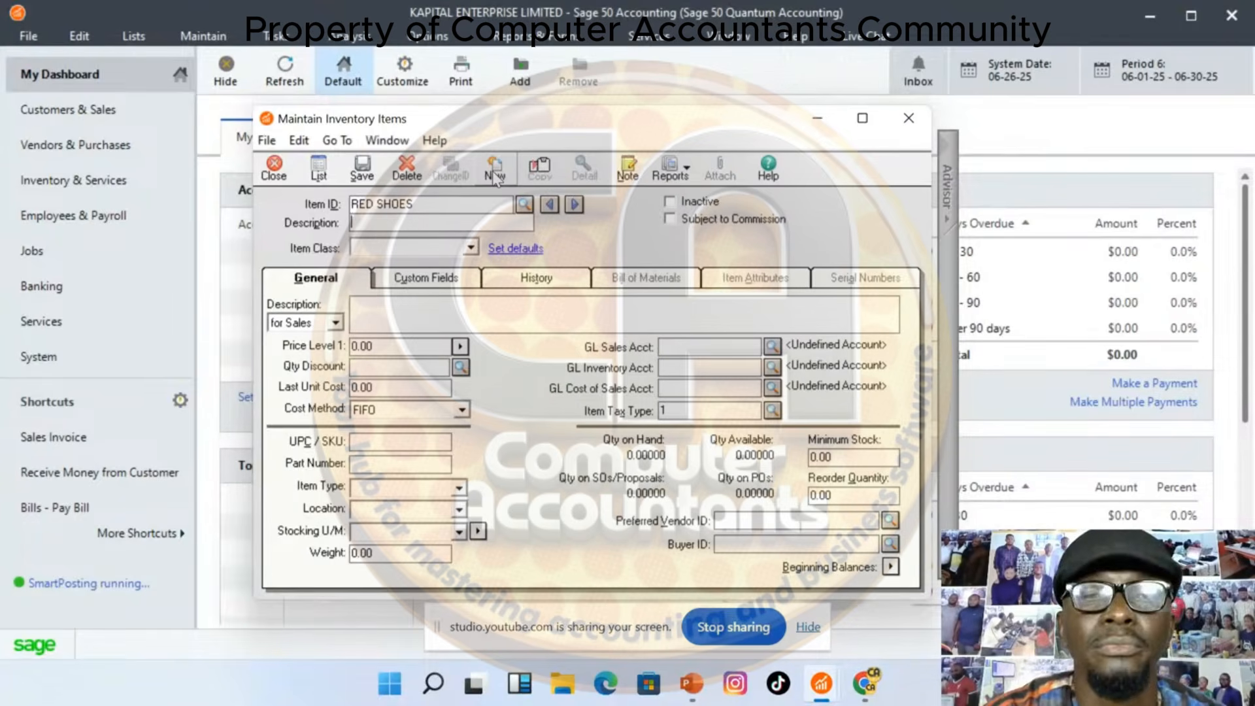
type("RED S")
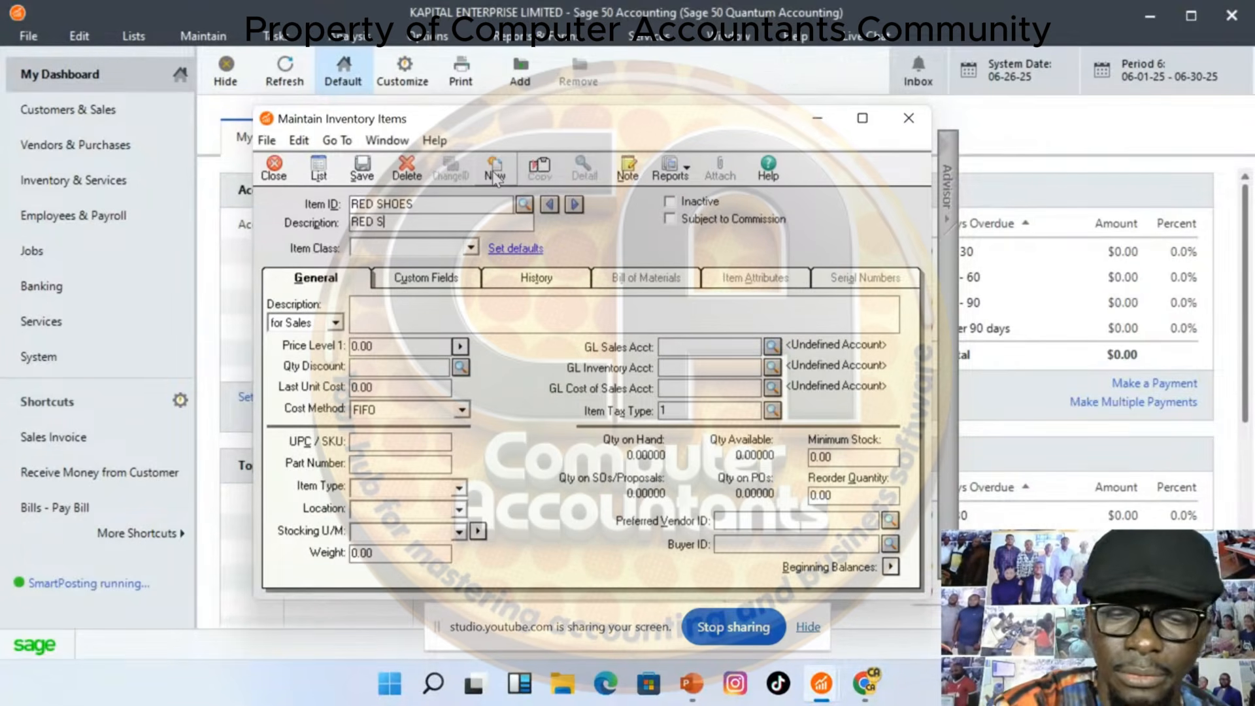
type("HOES")
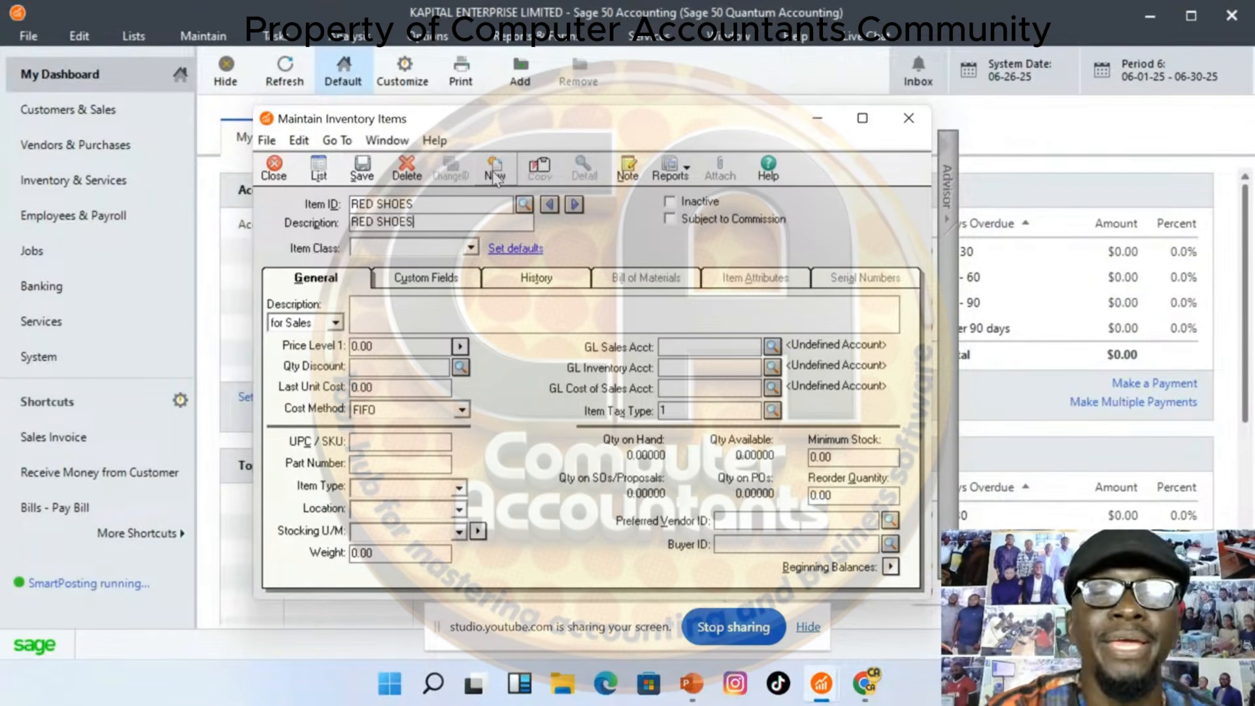
left_click(471, 248)
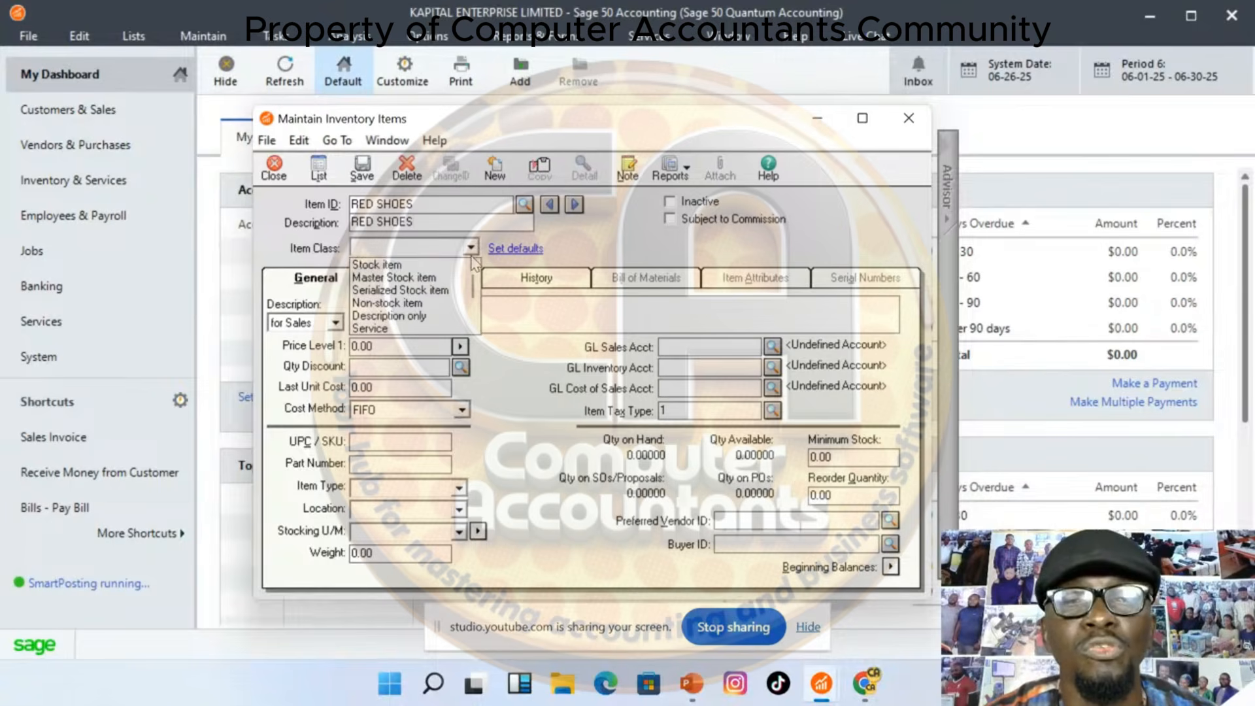
left_click(399, 265)
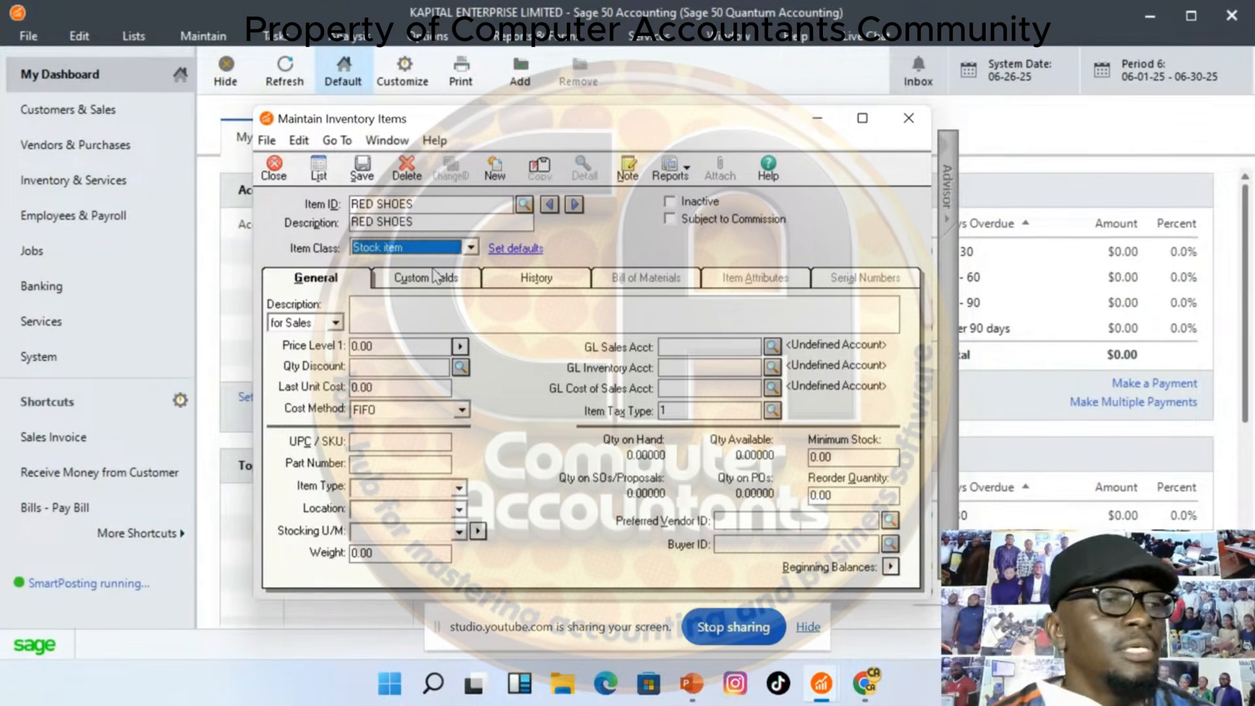
left_click(441, 342)
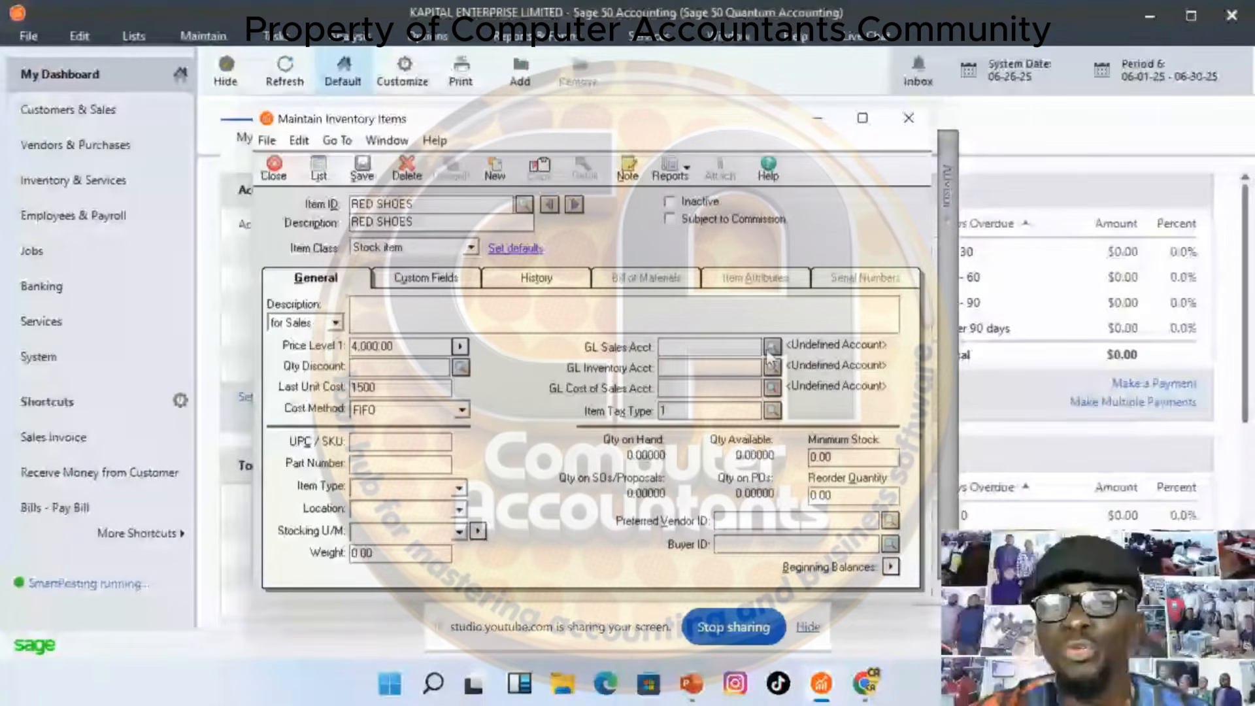
Assign GL accounts 1005, 1012 and 1006 to RED SHOES, save it and start a new item
left_click(772, 347)
left_click(778, 369)
left_click(773, 367)
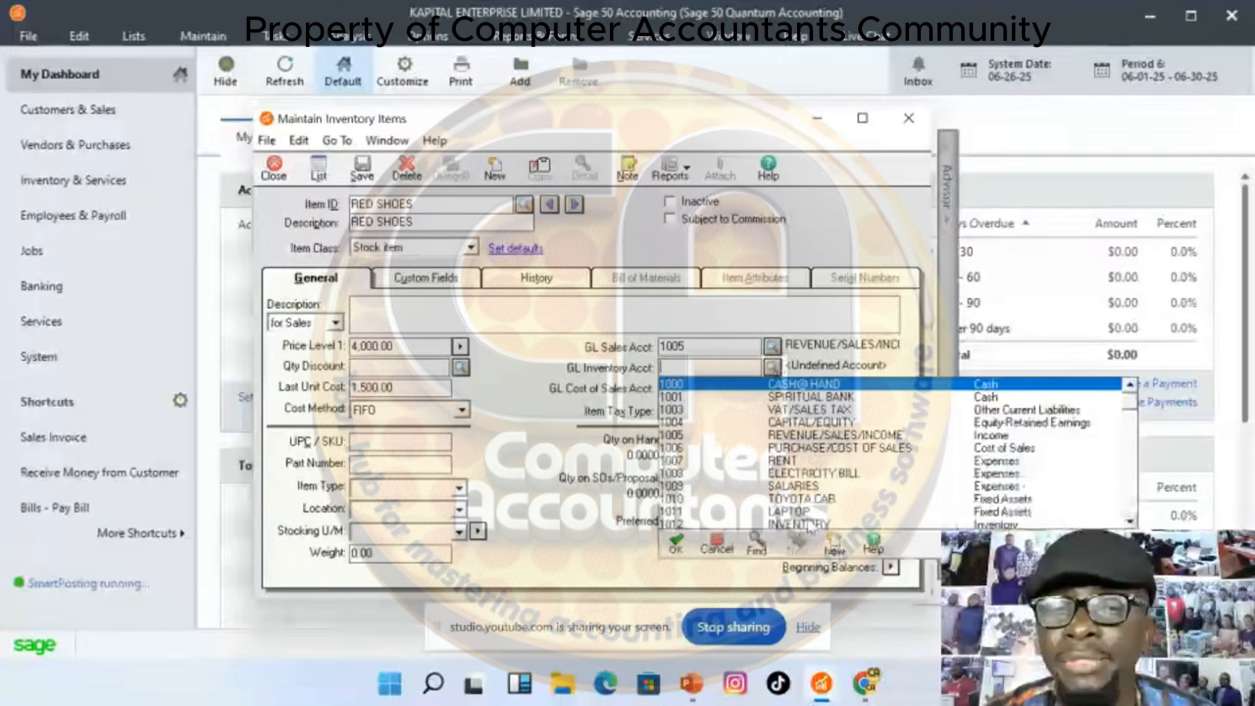
left_click(809, 524)
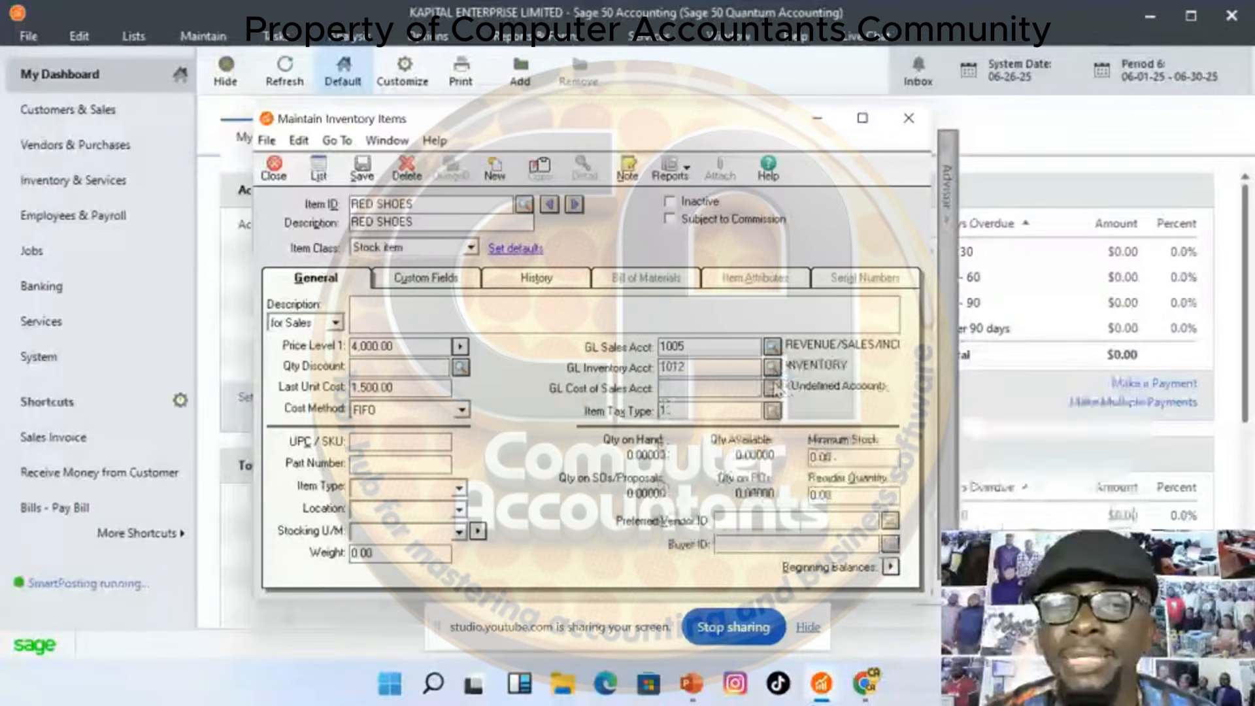
left_click(772, 387)
left_click(818, 484)
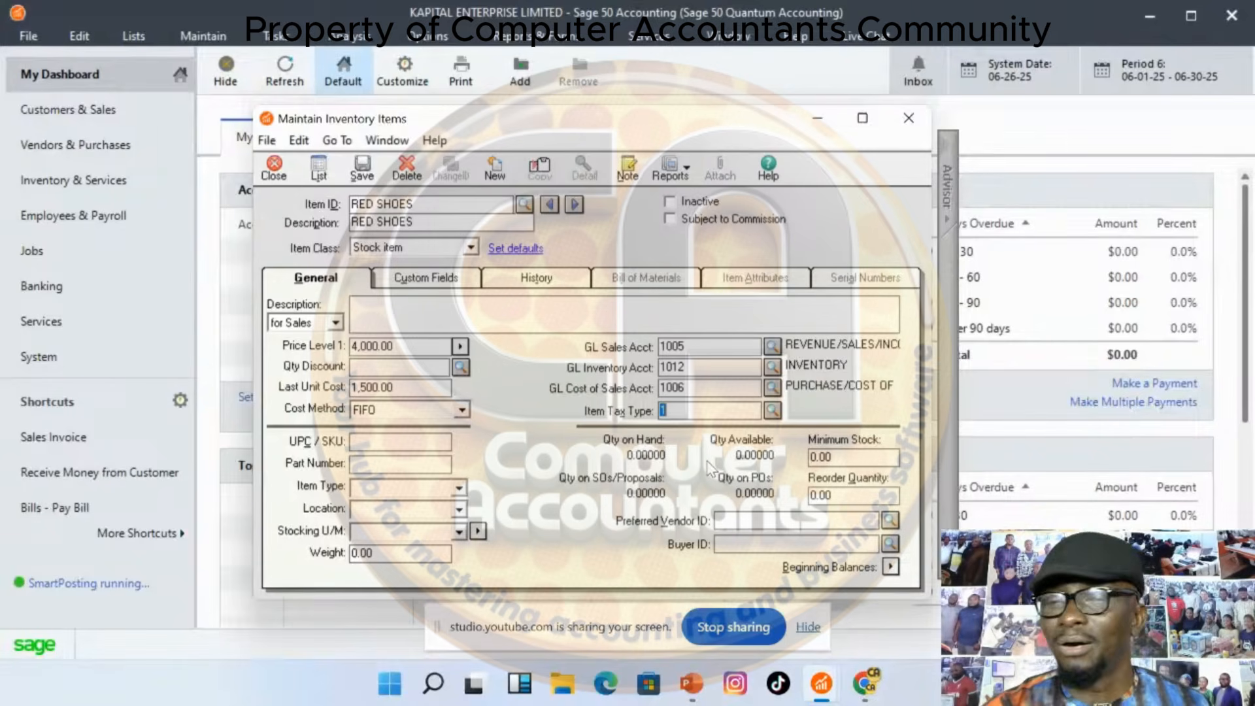
left_click(359, 175)
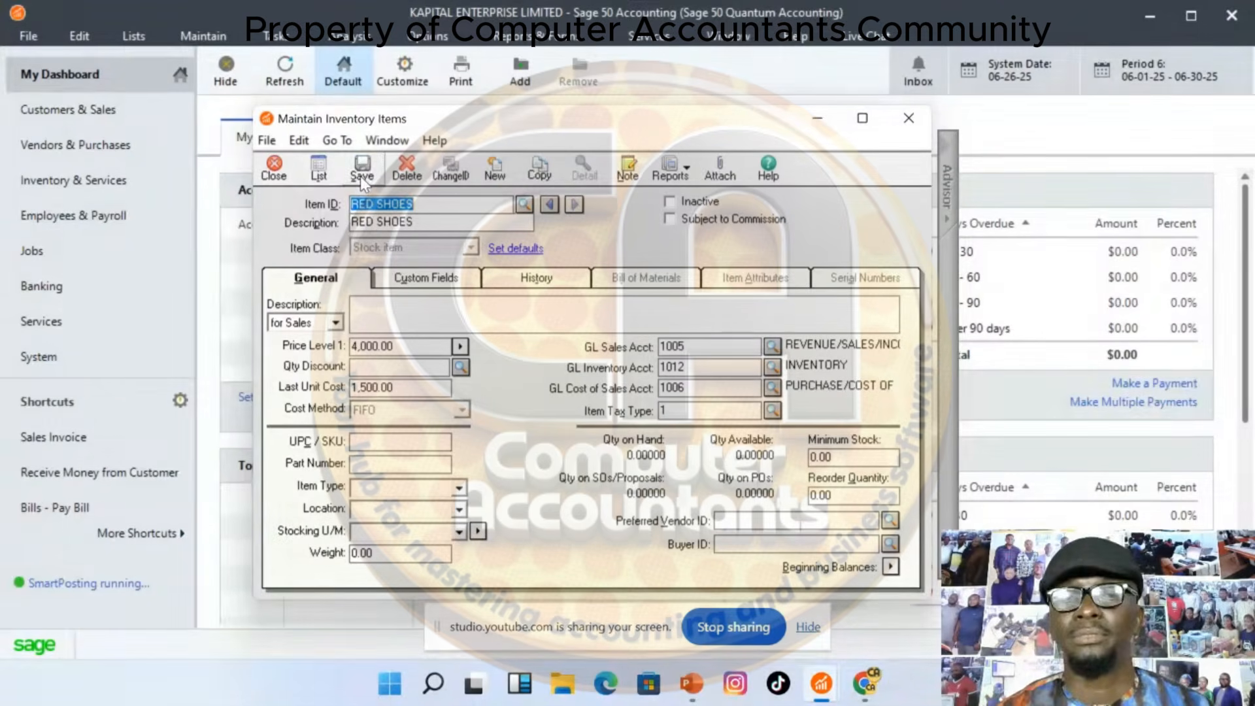
left_click(500, 170)
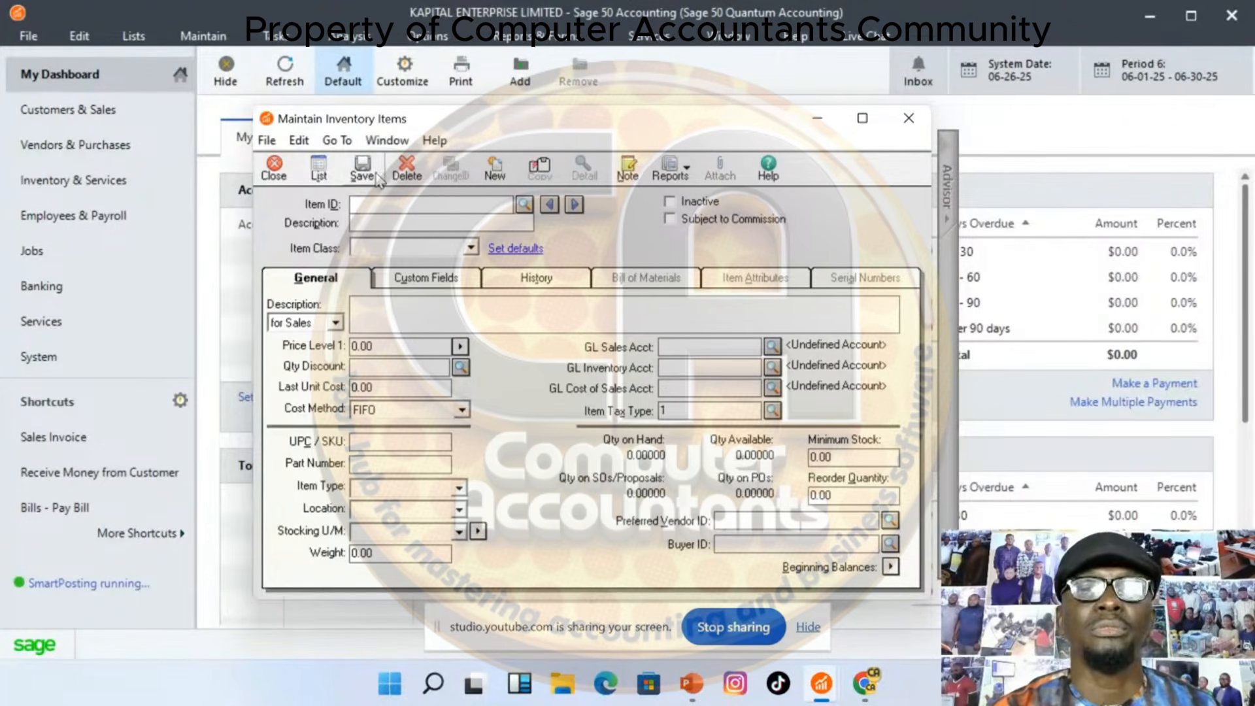
Enter BODY LOTIONS as Item ID and description and make it a Stock item
type("BO")
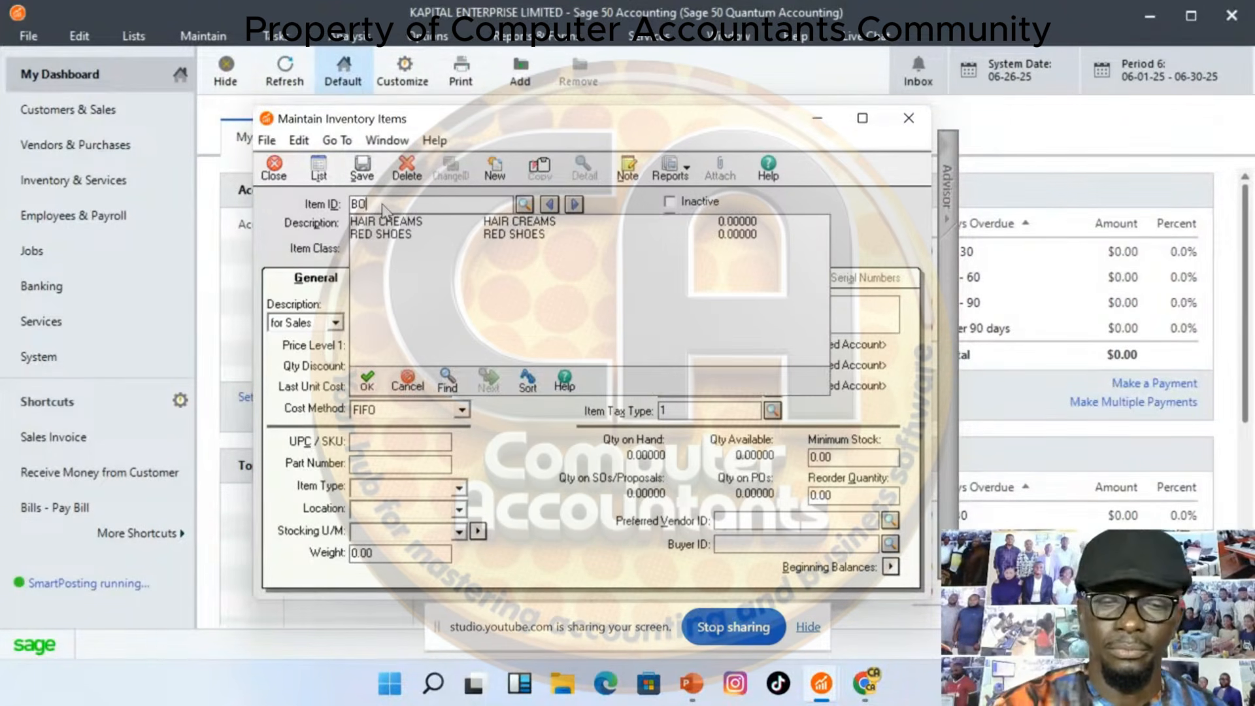
type("DY LOT")
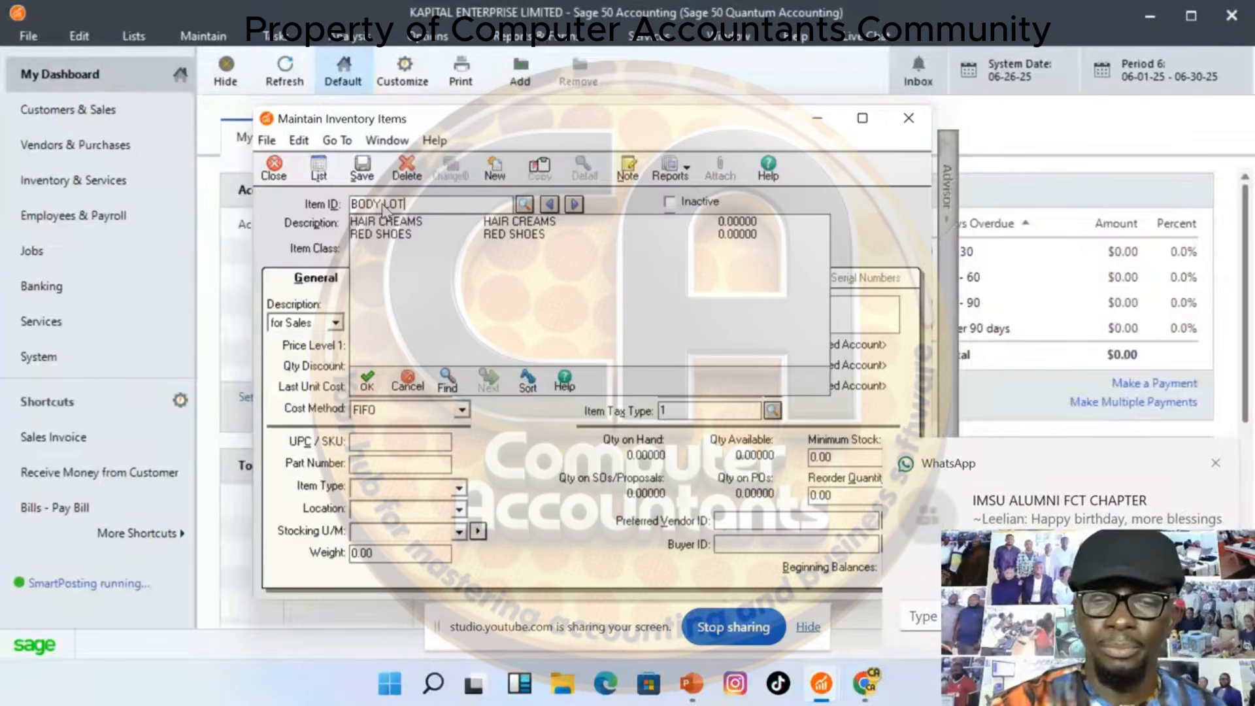
type("IONS")
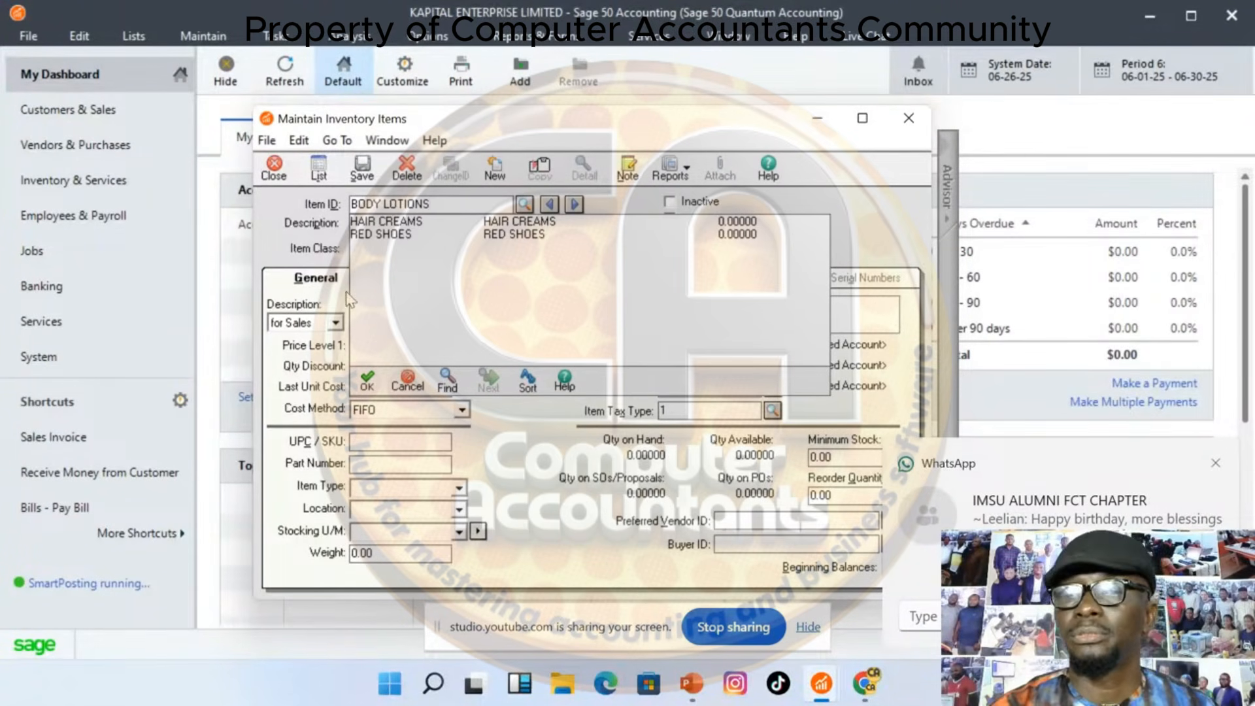
left_click(1215, 464)
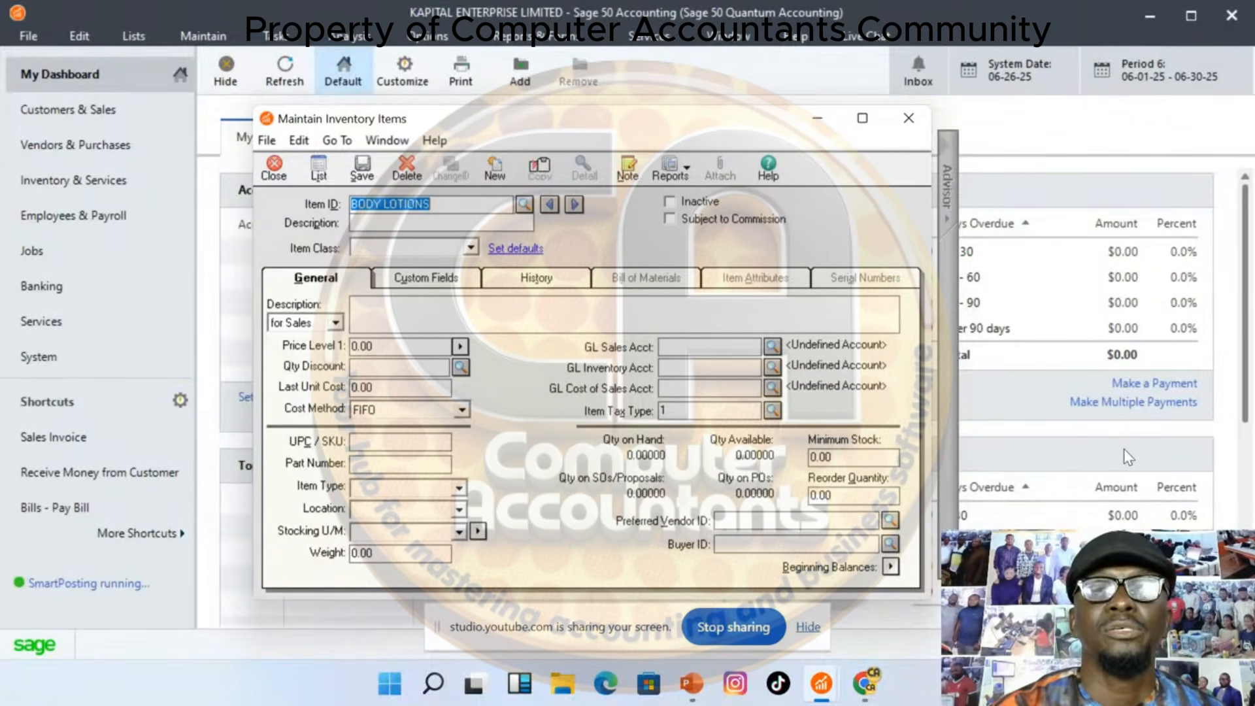
key("Return")
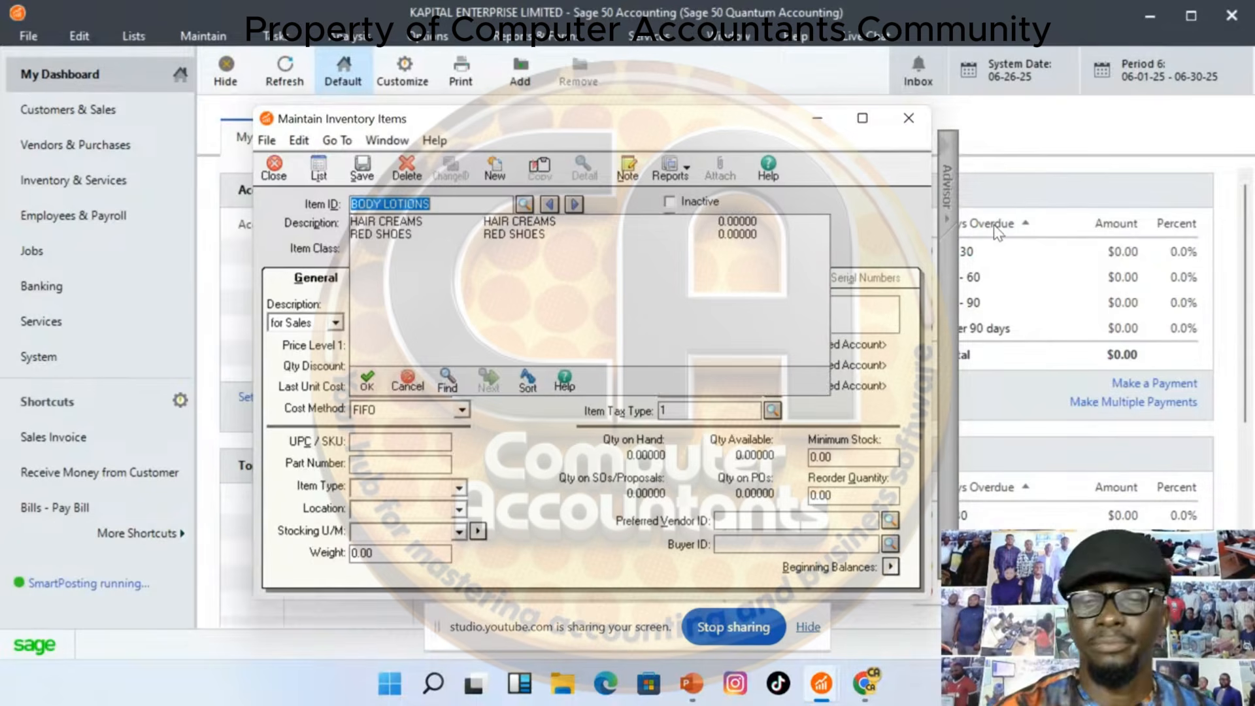
key("Return")
type("BODY LOTIONS")
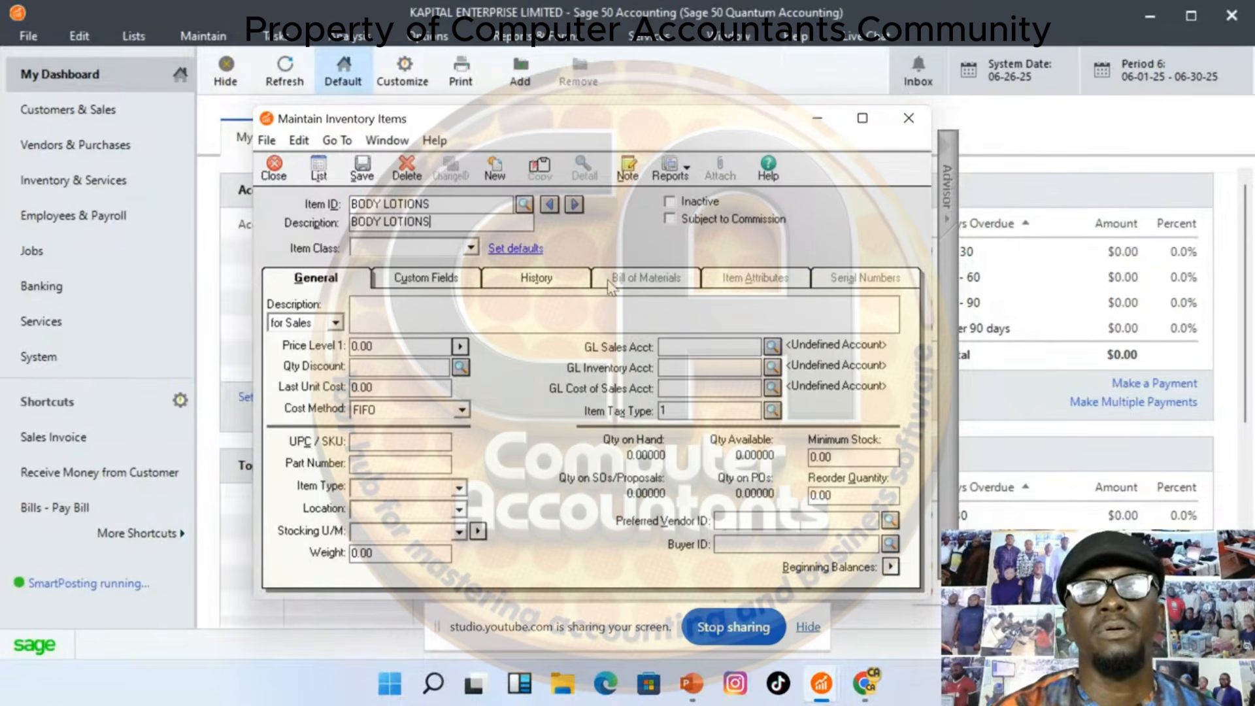
left_click(470, 248)
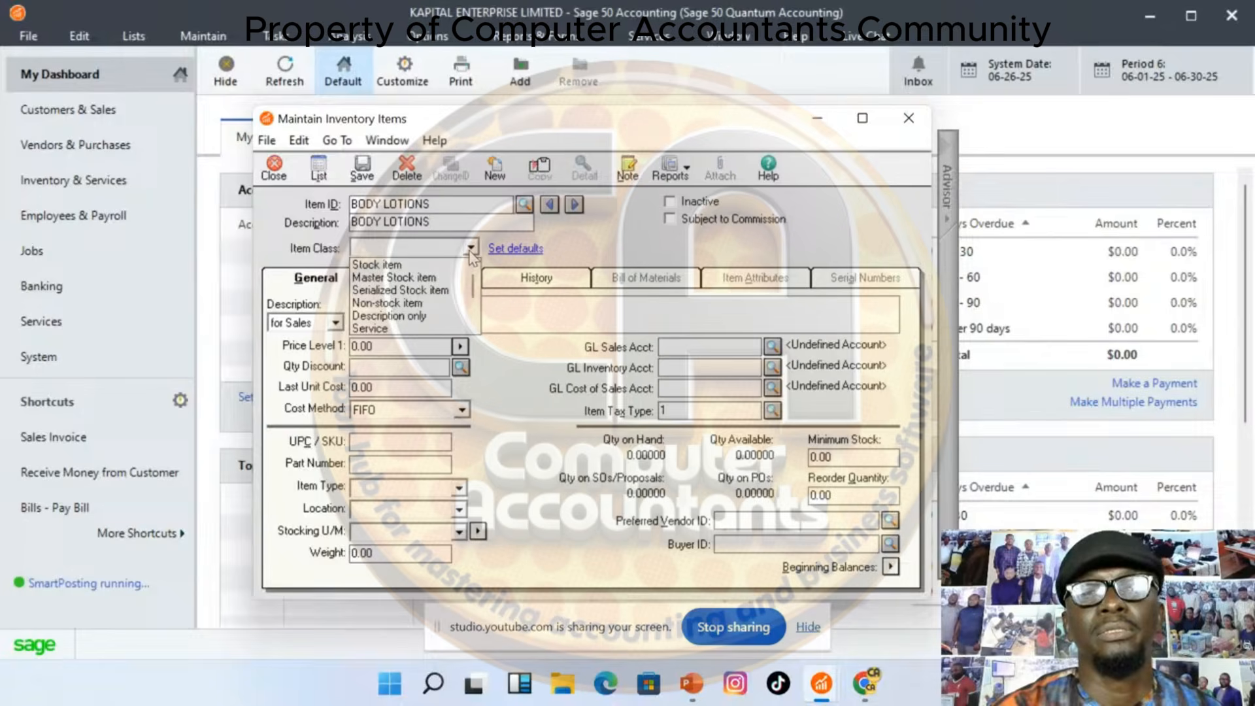
left_click(421, 270)
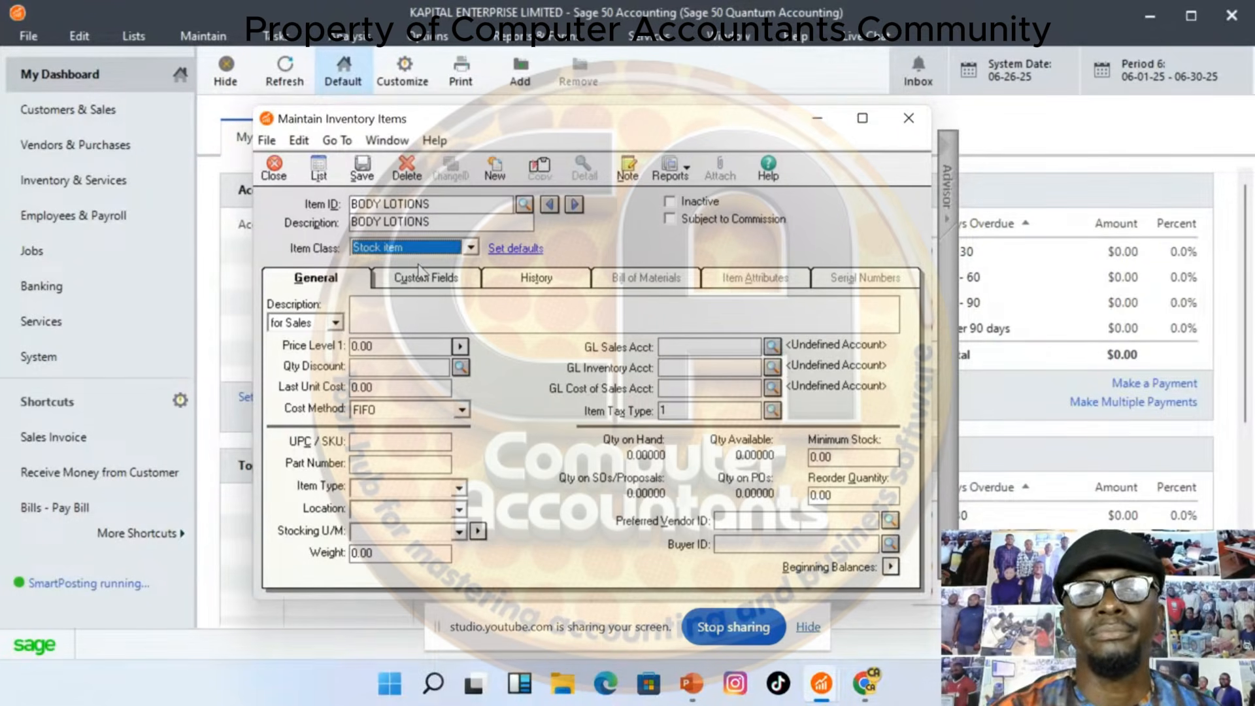
Assign GL accounts 1005, 1012 and 1006 to BODY LOTIONS and save it
left_click(774, 347)
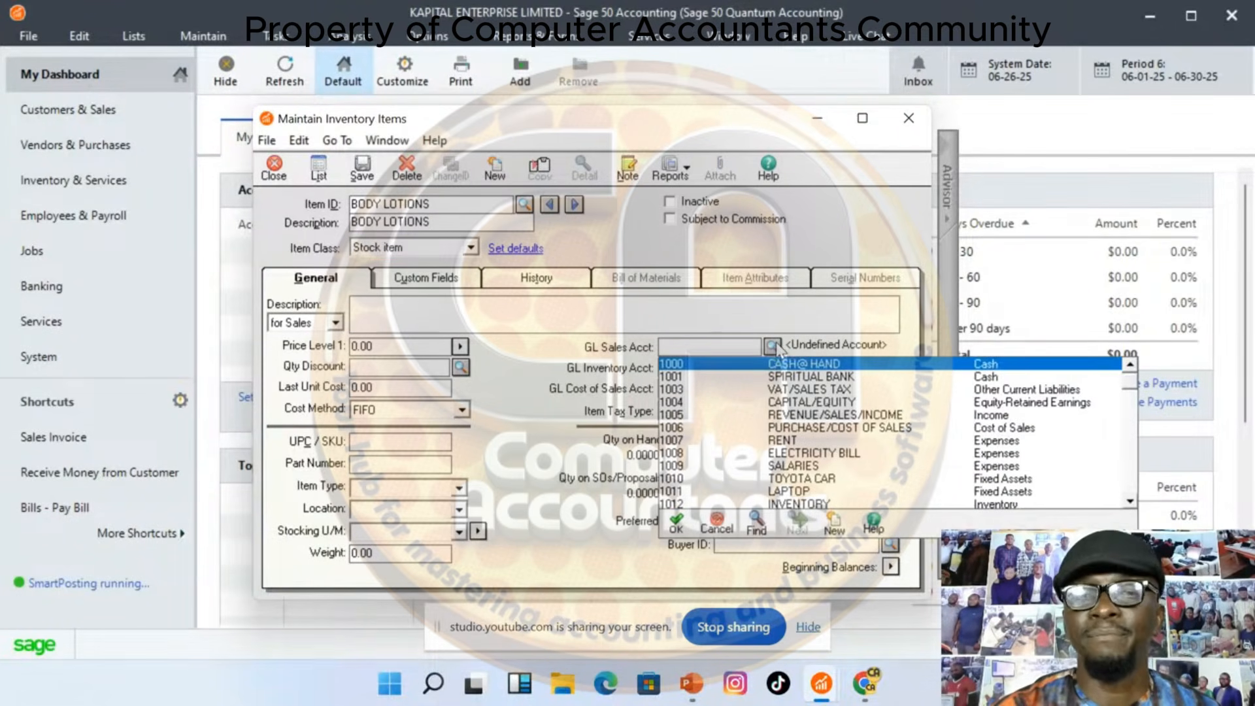
double_click(815, 418)
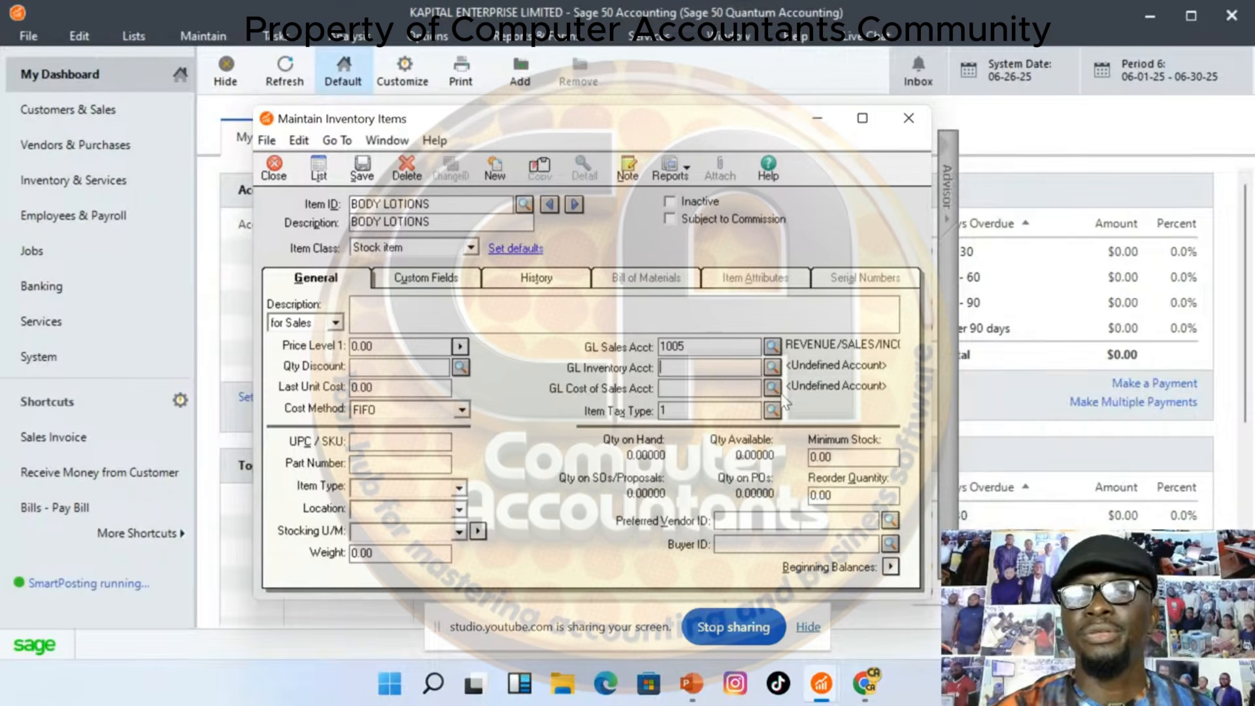
left_click(771, 364)
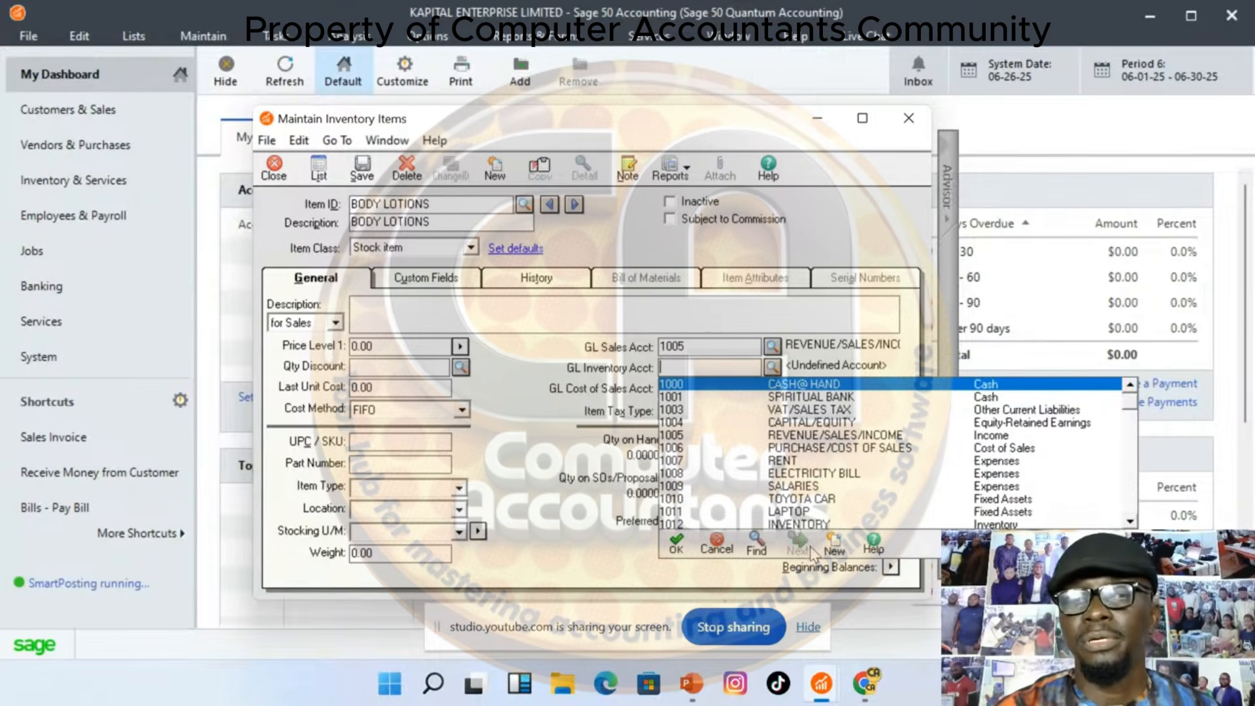
left_click(812, 525)
double_click(813, 525)
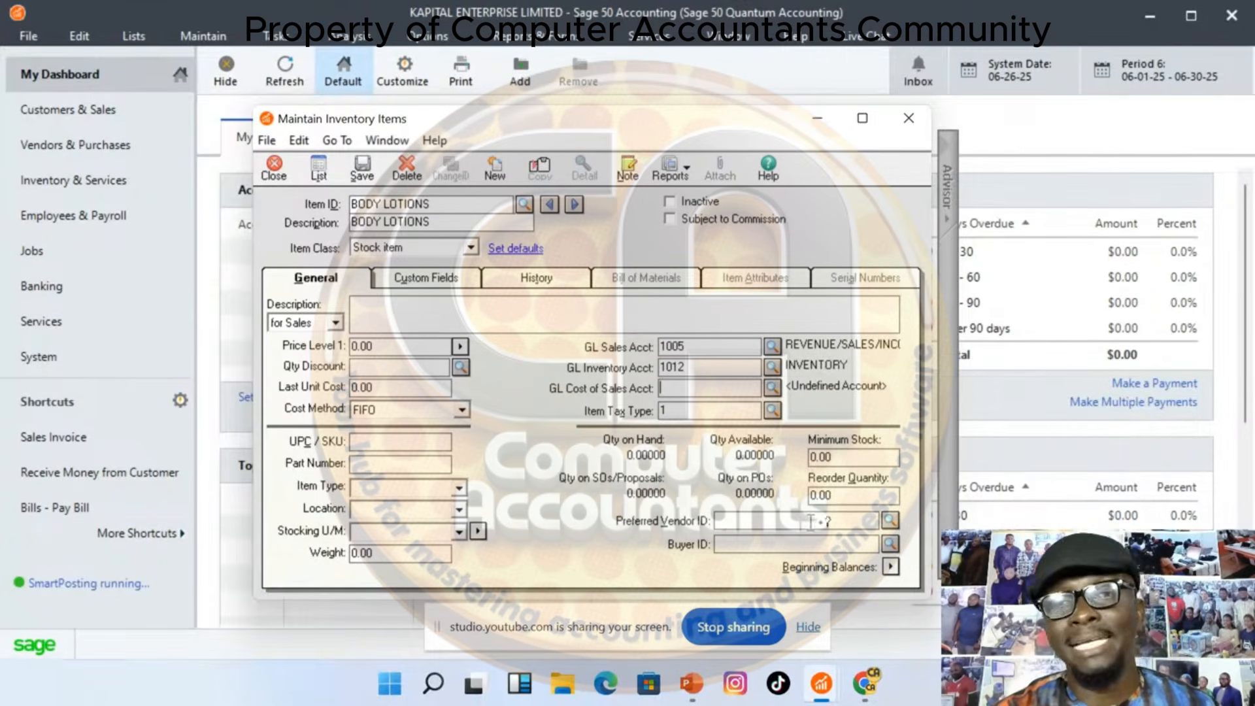
left_click(780, 388)
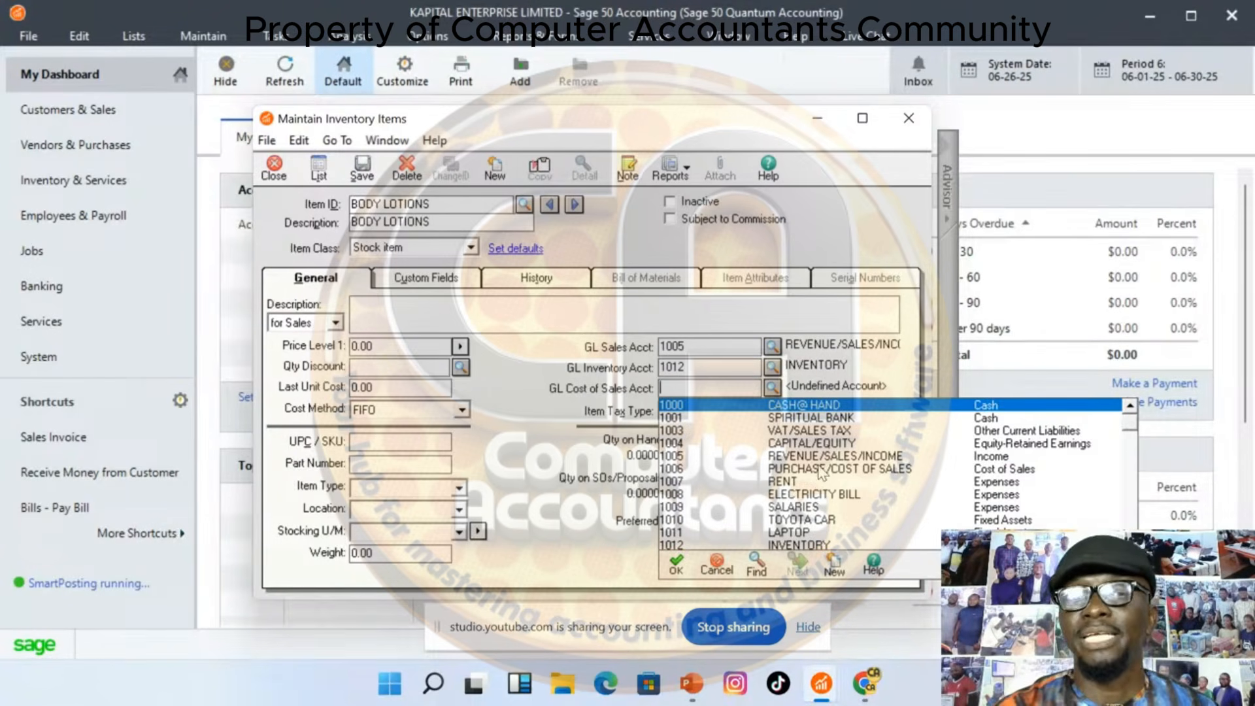
double_click(826, 469)
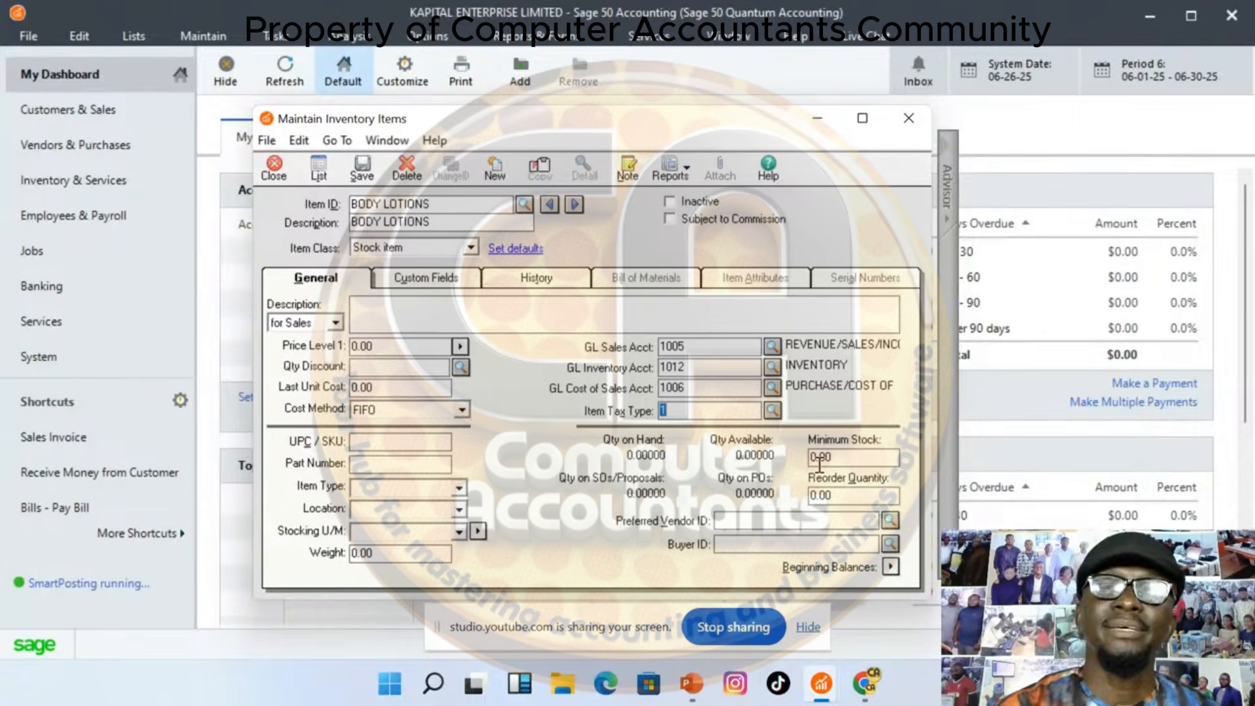
left_click(361, 170)
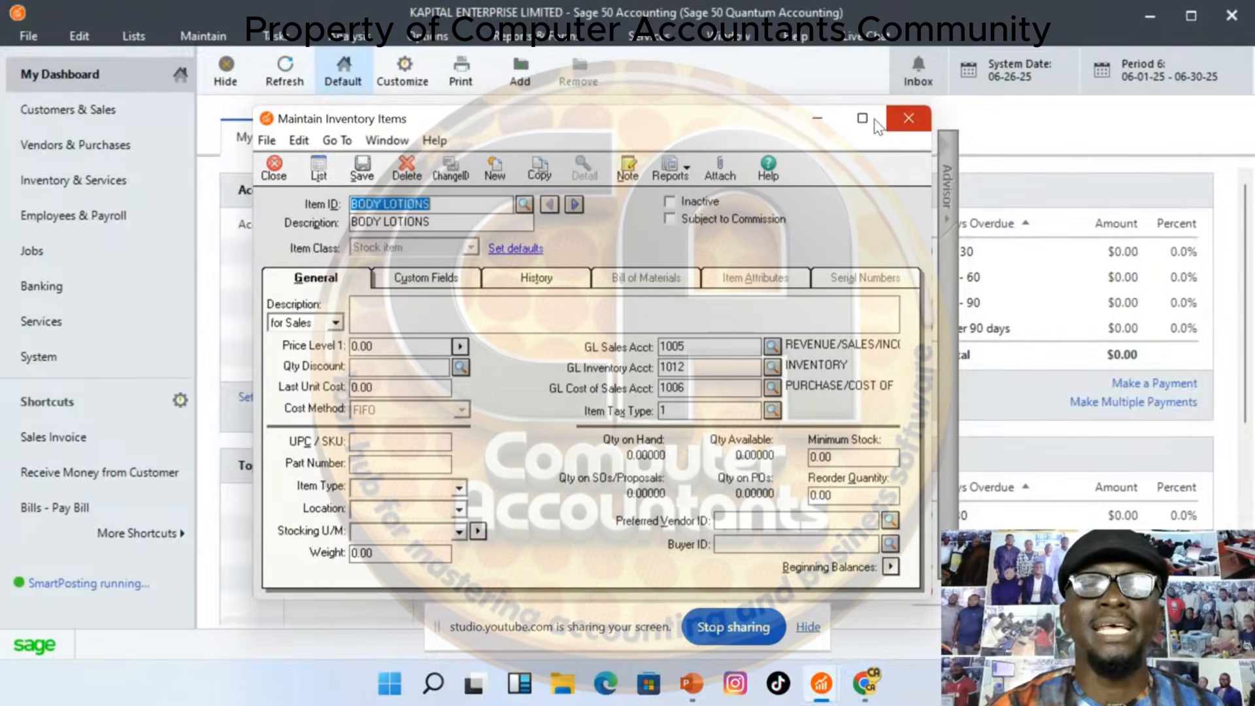
left_click(330, 175)
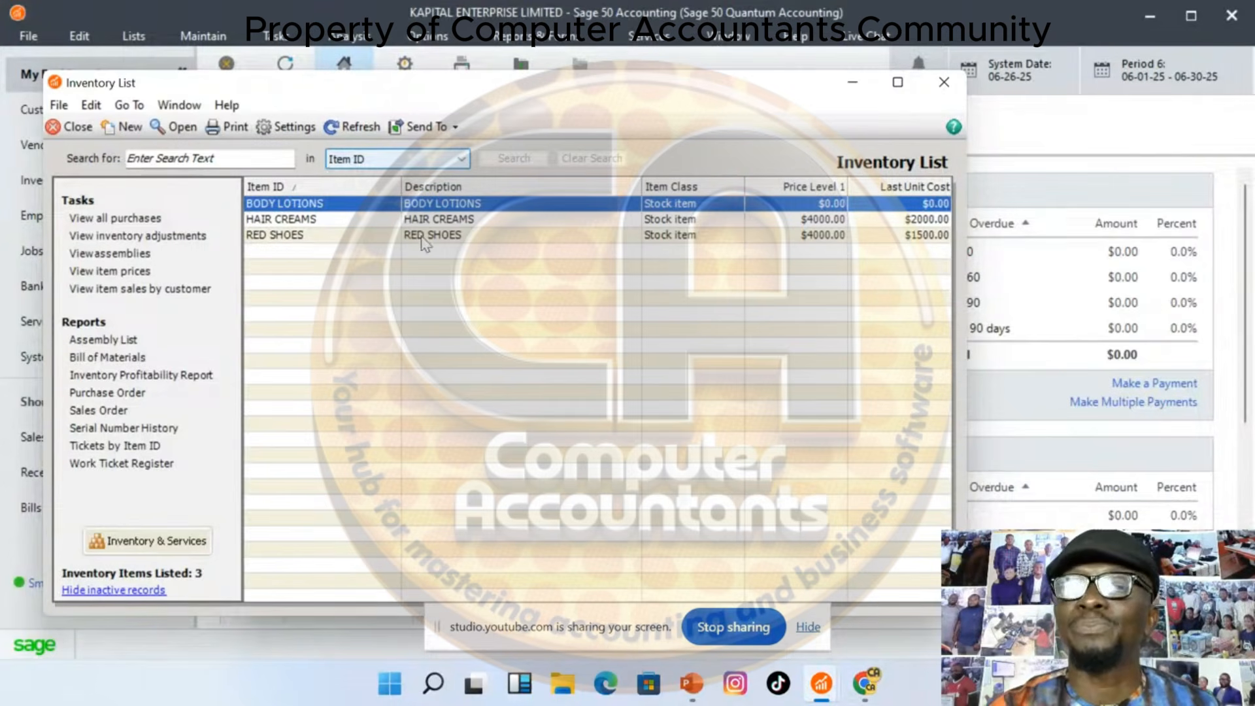
Reopen BODY LOTIONS, set price 2,500.00 and last unit cost 2,000.00, save and check the list
double_click(579, 208)
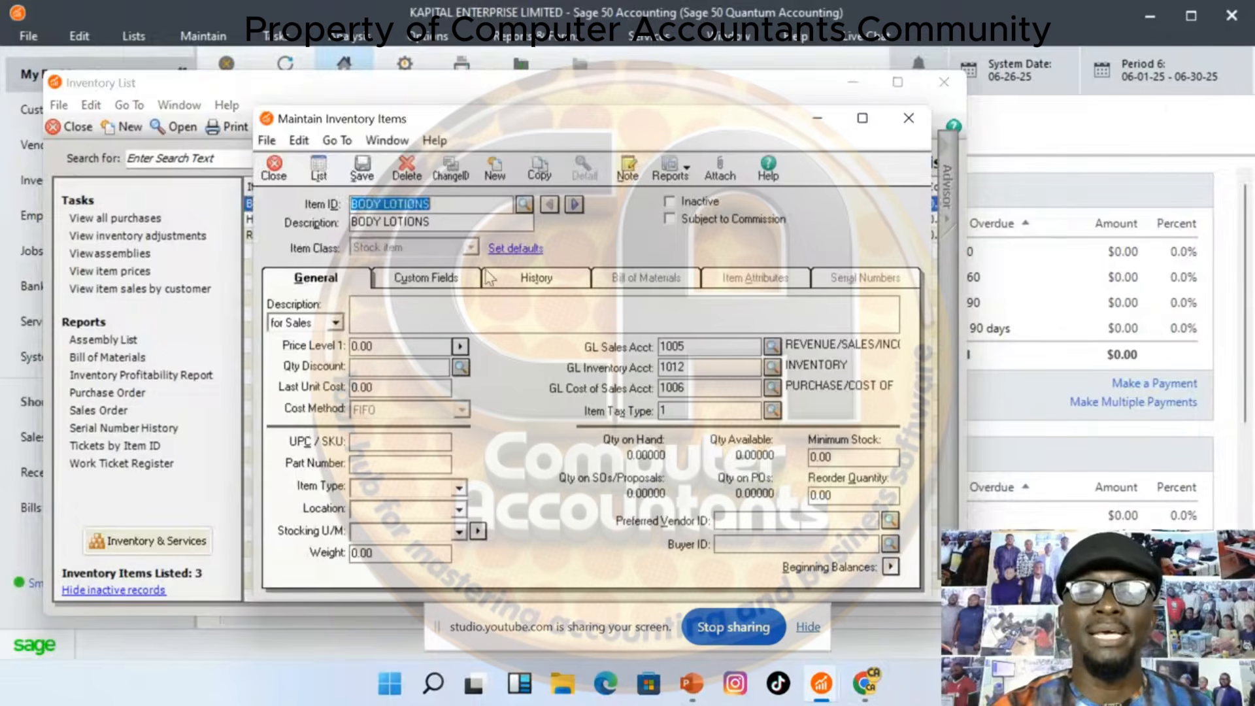
left_click_drag(396, 345, 304, 345)
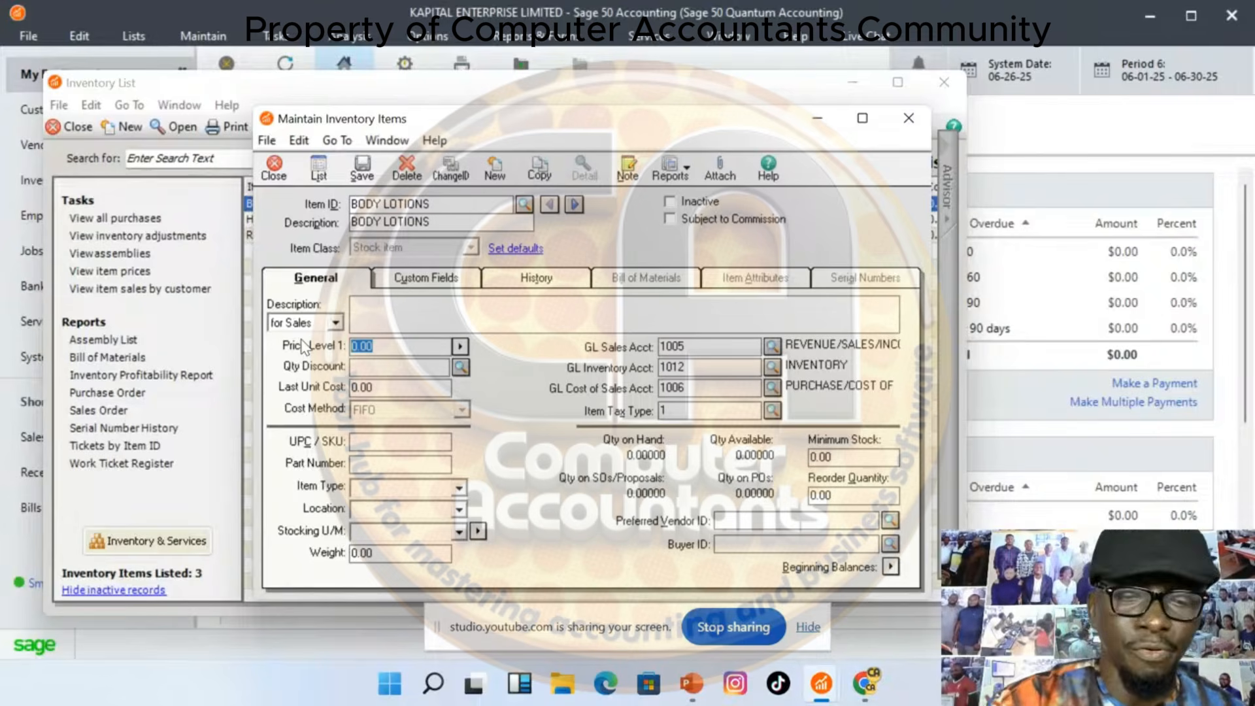
type("4000")
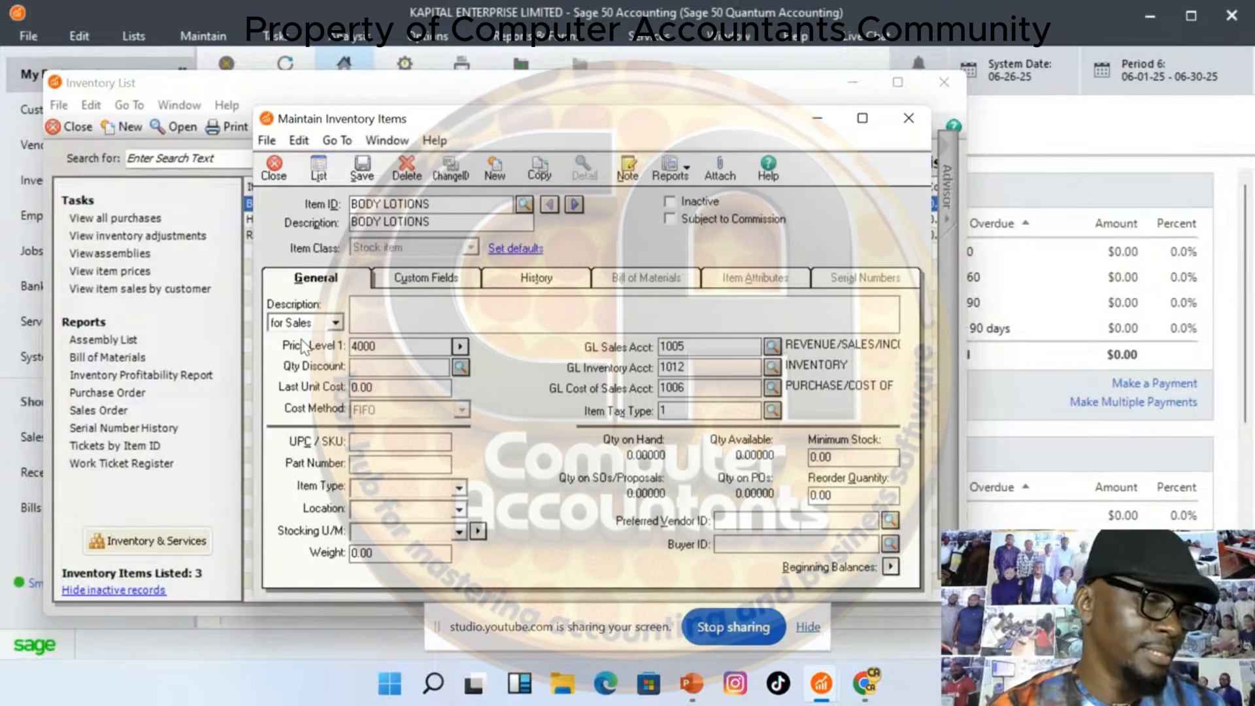
key("BackSpace")
key("BackSpace")
key("BackSpace")
key("BackSpace")
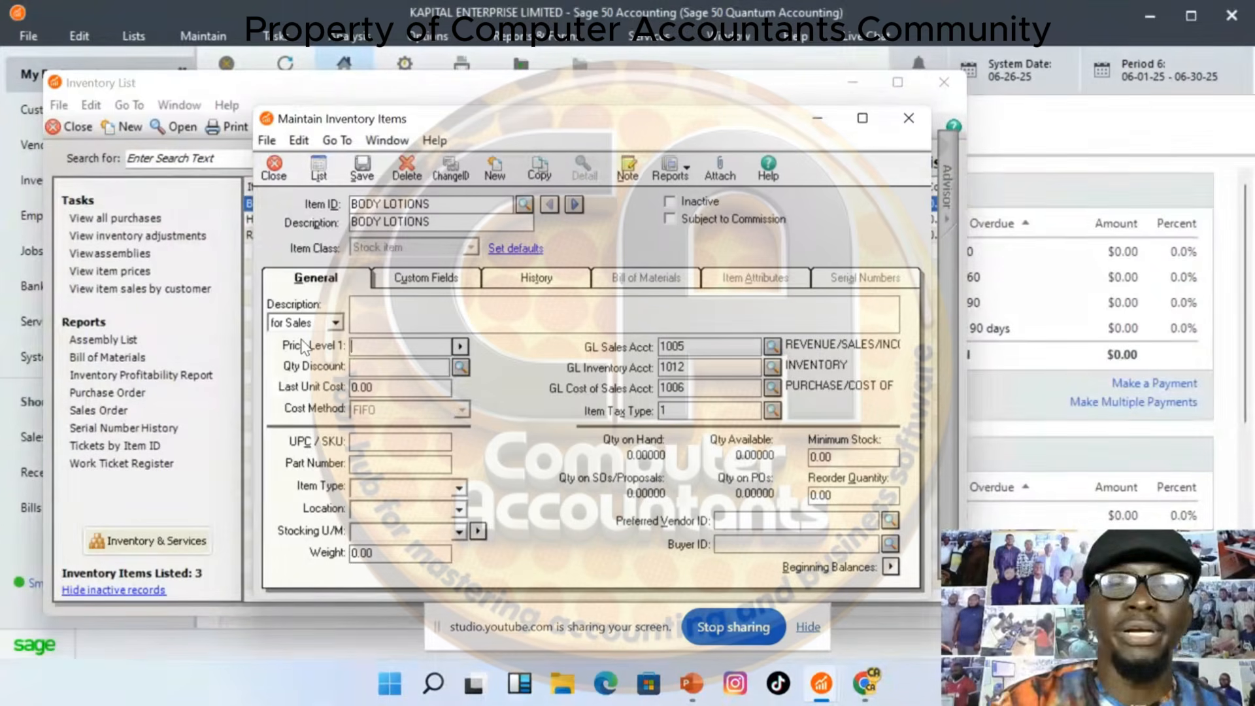
type("25")
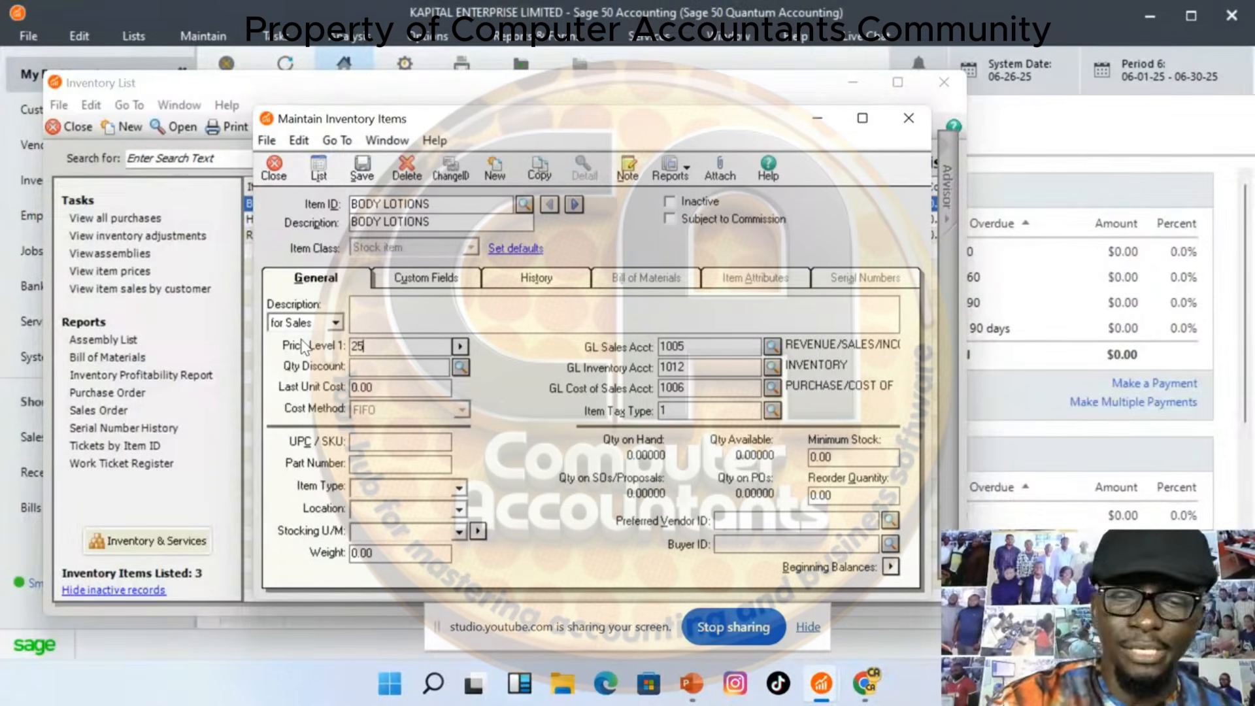
type("00")
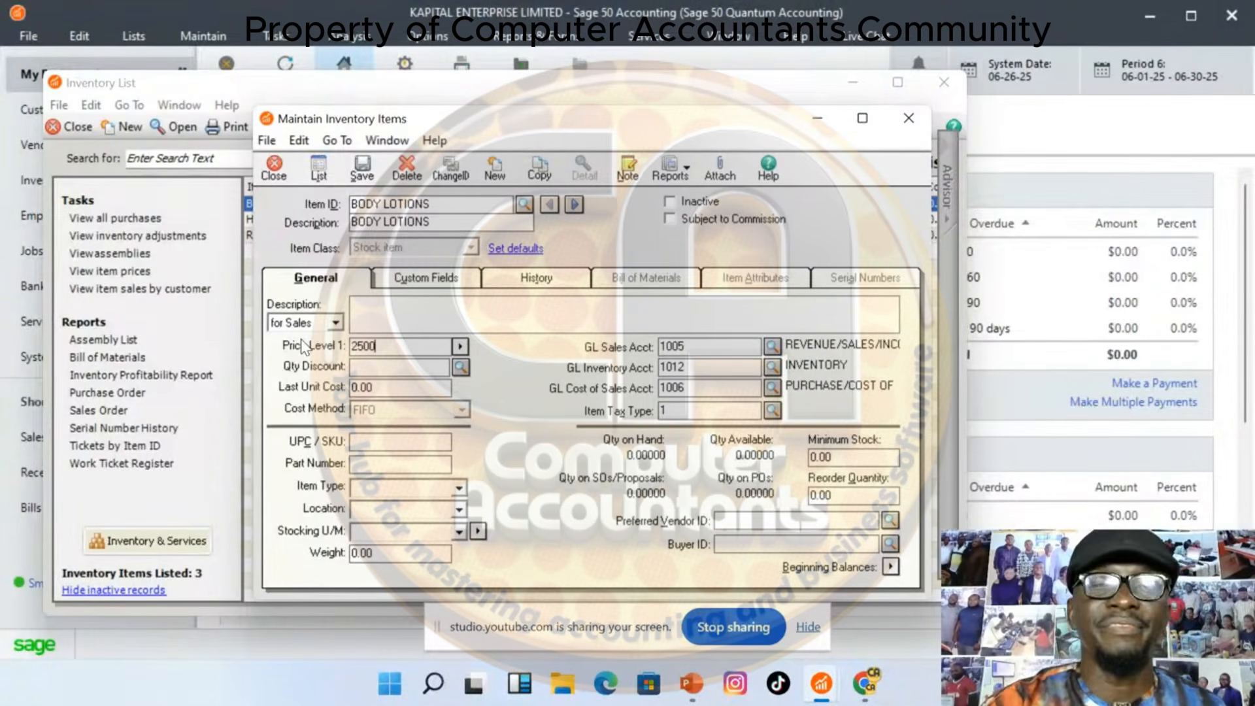
left_click(400, 388)
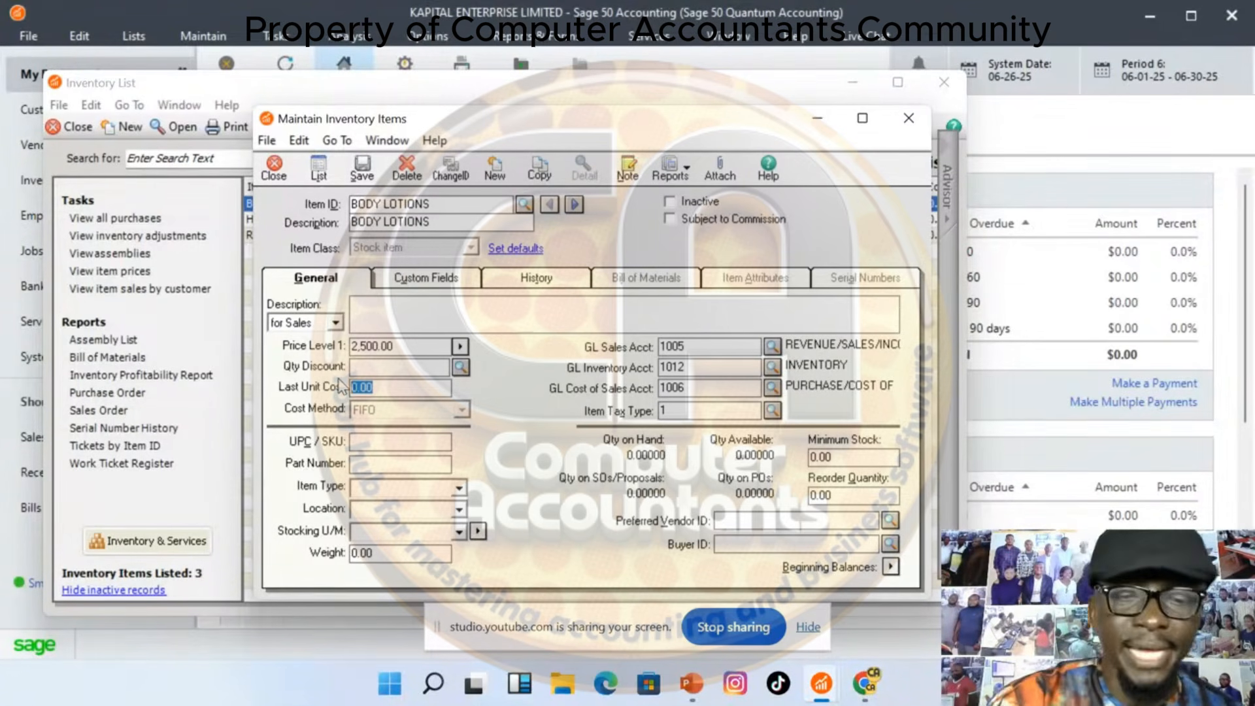
type("2000")
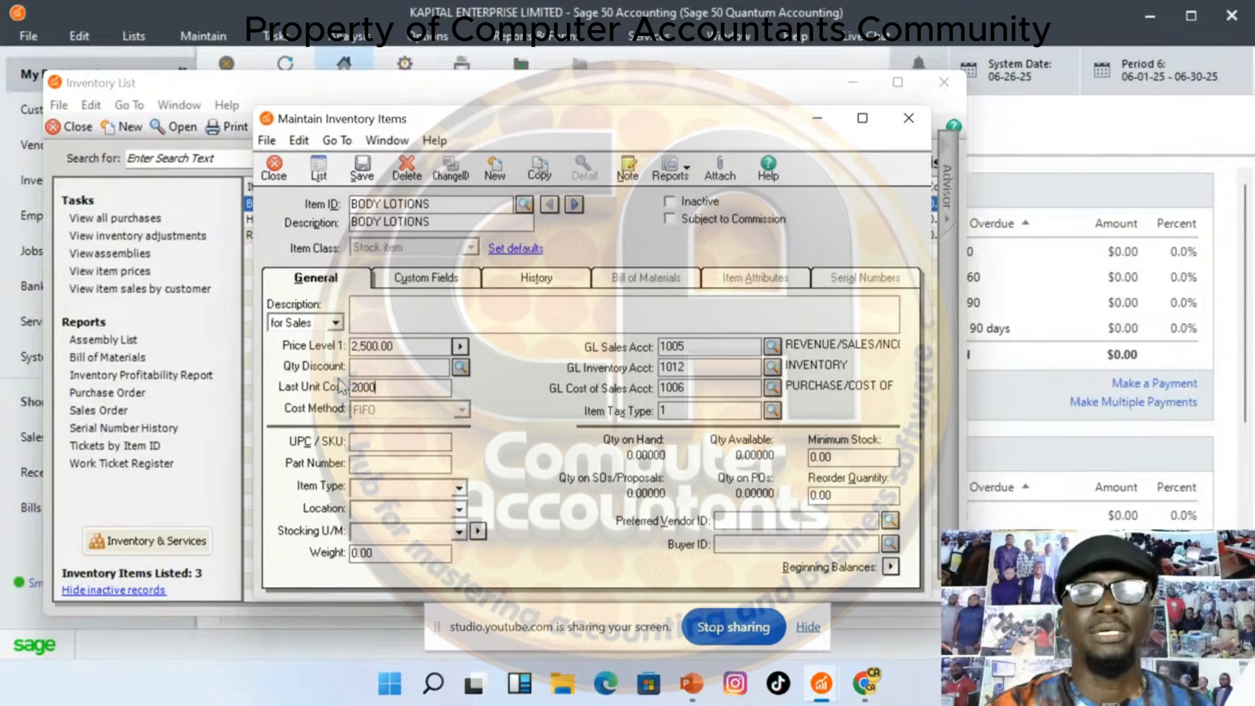
left_click(372, 175)
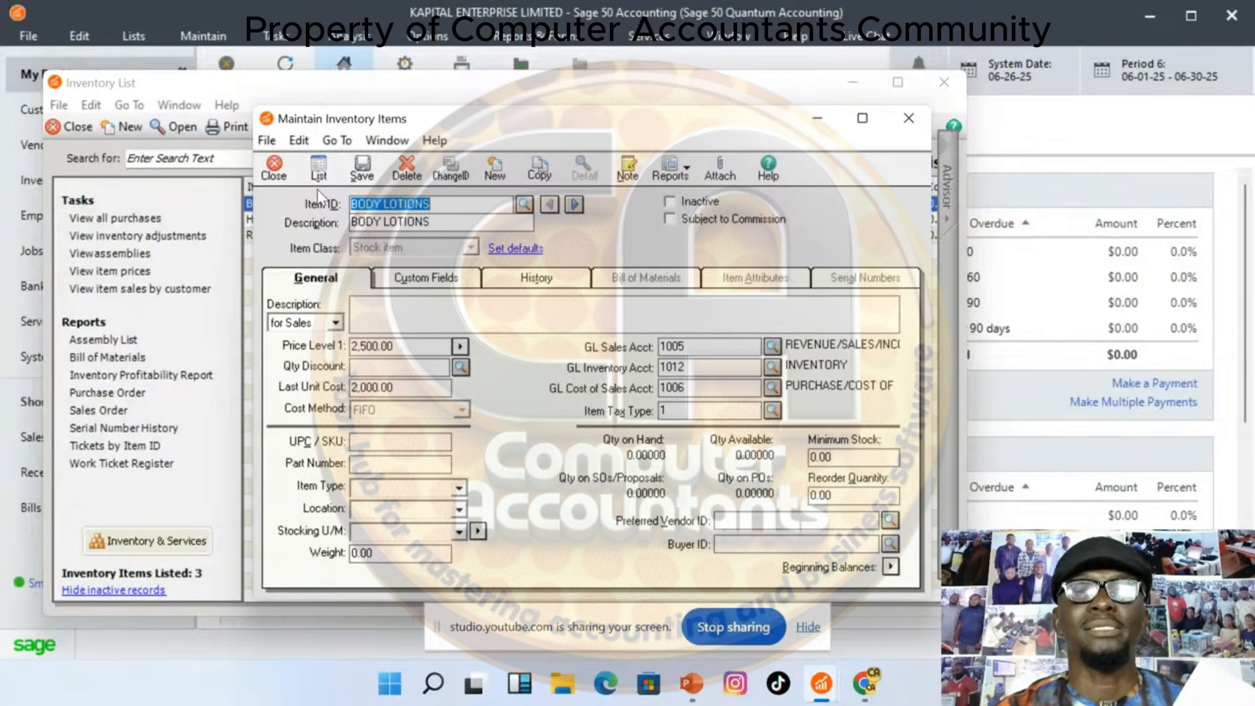
left_click(319, 171)
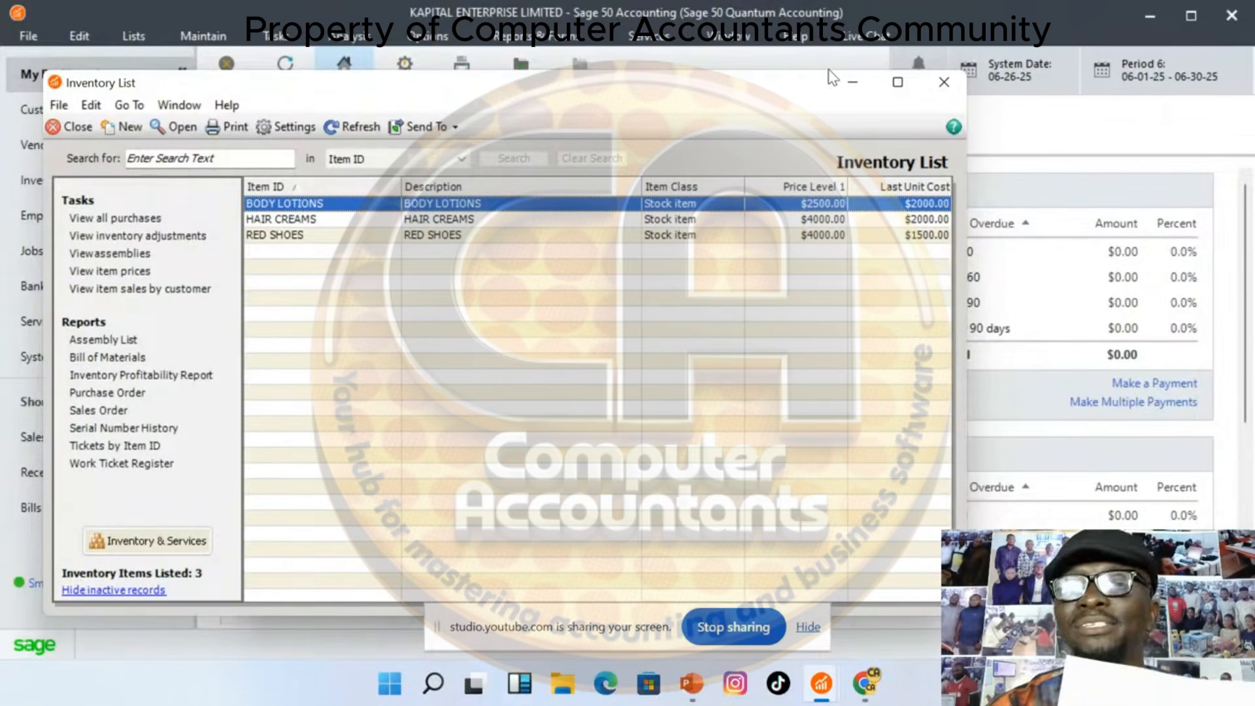
Close the item list and BODY LOTIONS record, then reopen Maintain Inventory Items with Alt+M
left_click(943, 85)
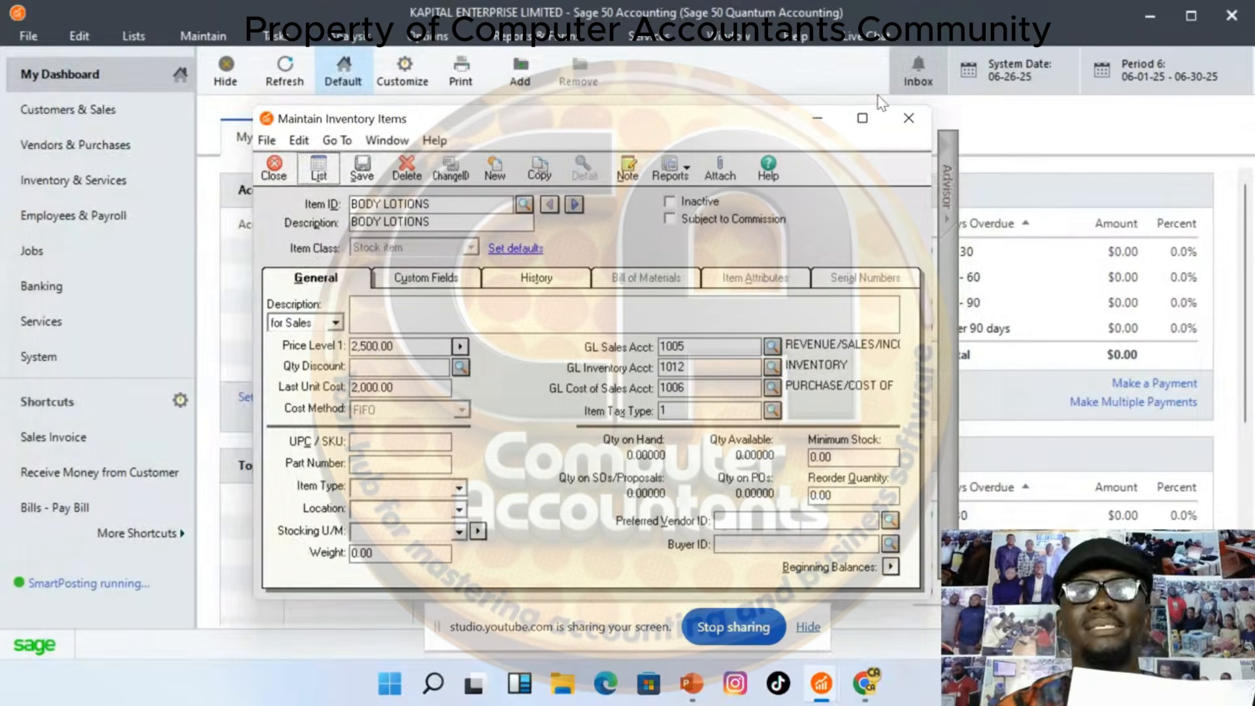
left_click(286, 169)
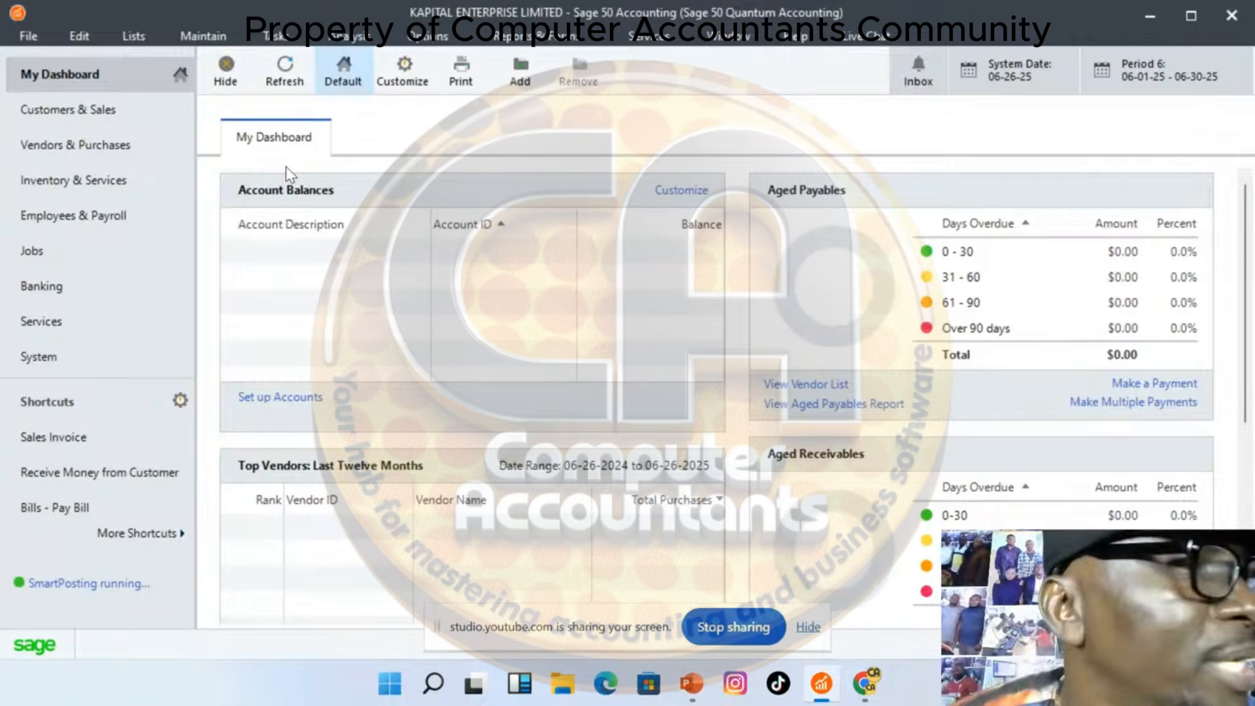
key("alt+m")
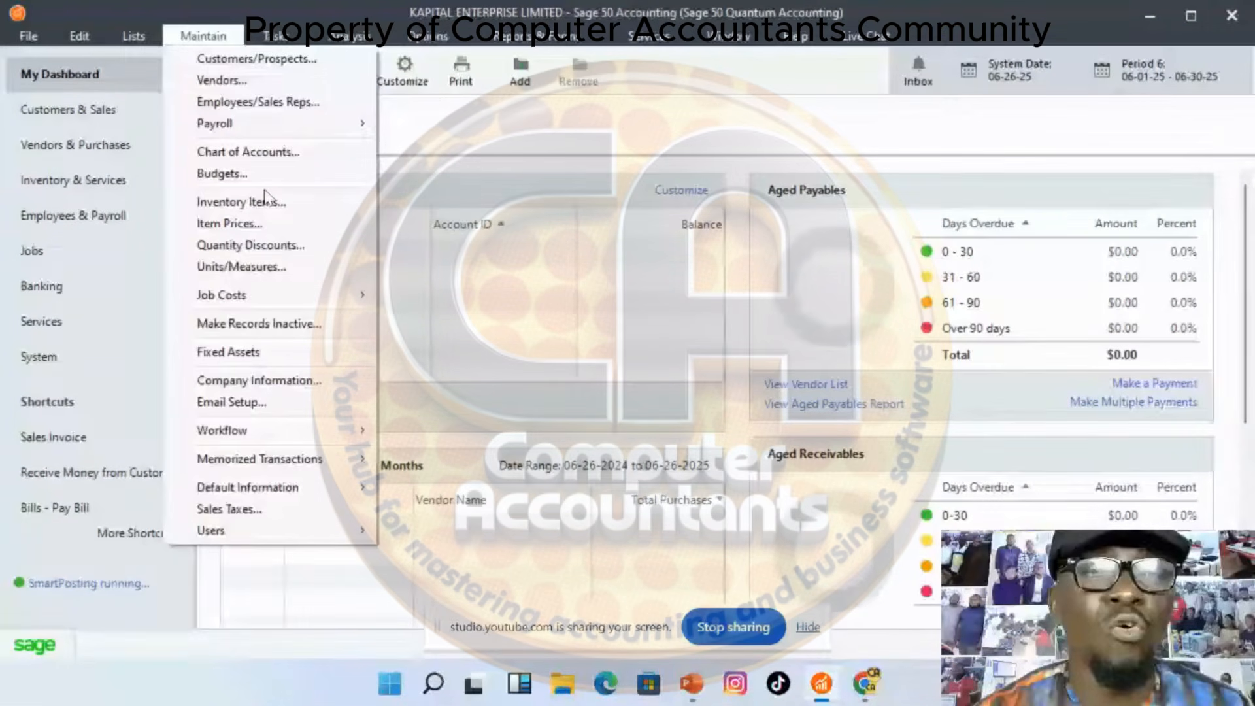
left_click(266, 199)
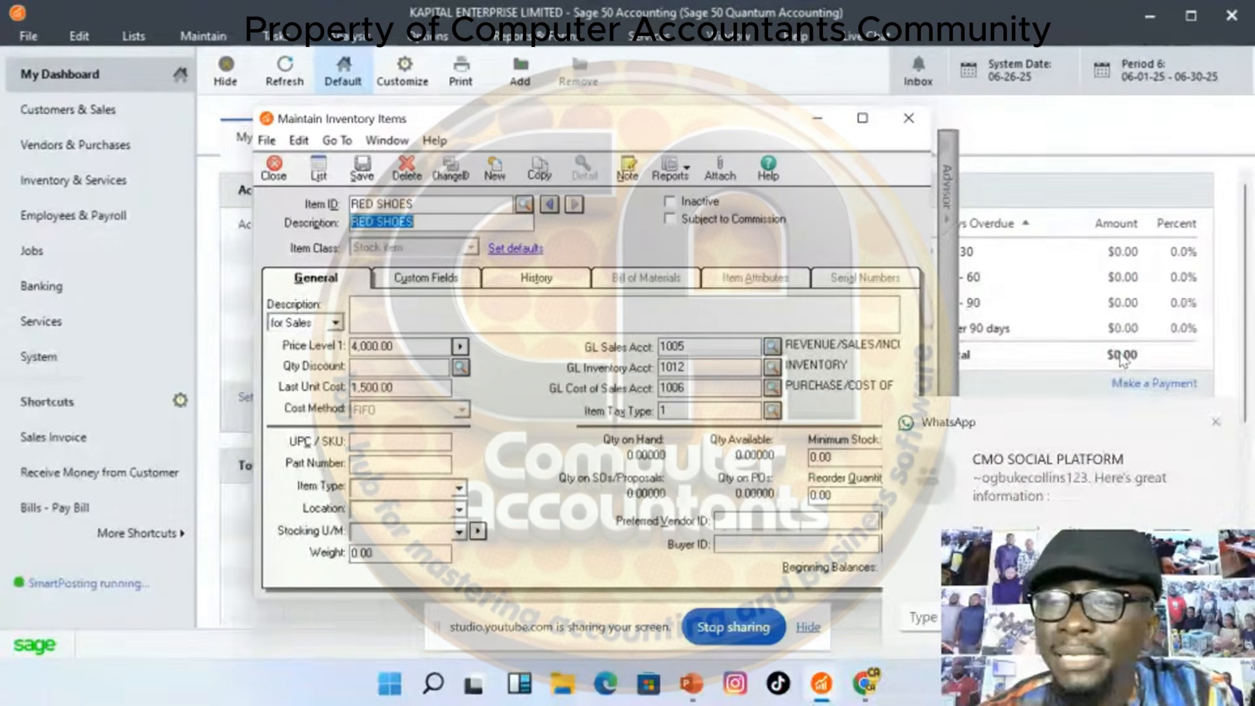
Check RED SHOES' sales and inventory accounts, save the record and close the window
left_click(1216, 421)
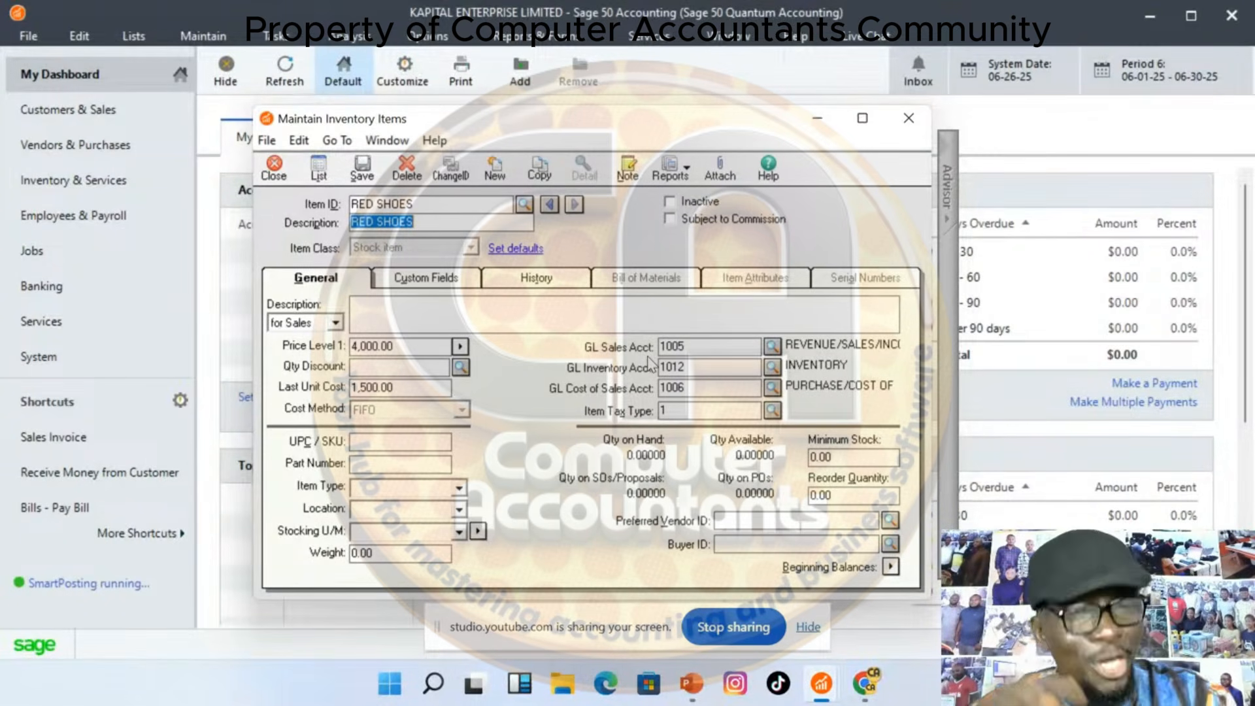
left_click(695, 347)
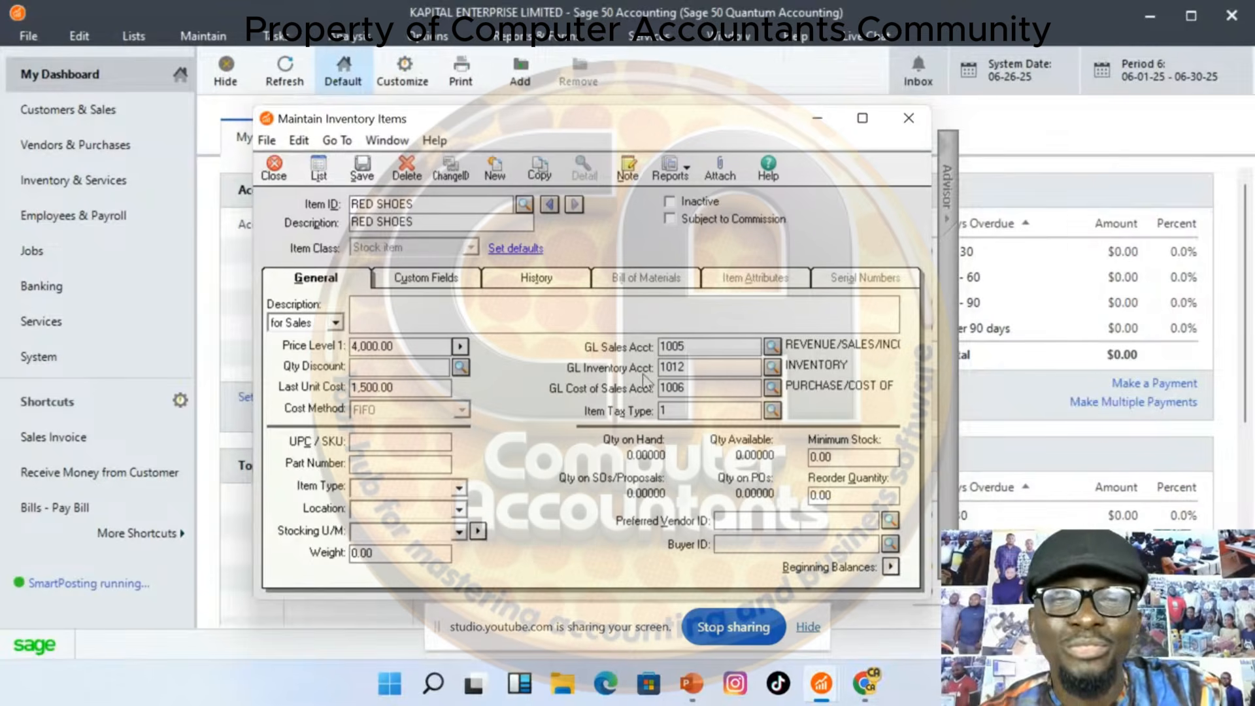
left_click(707, 370)
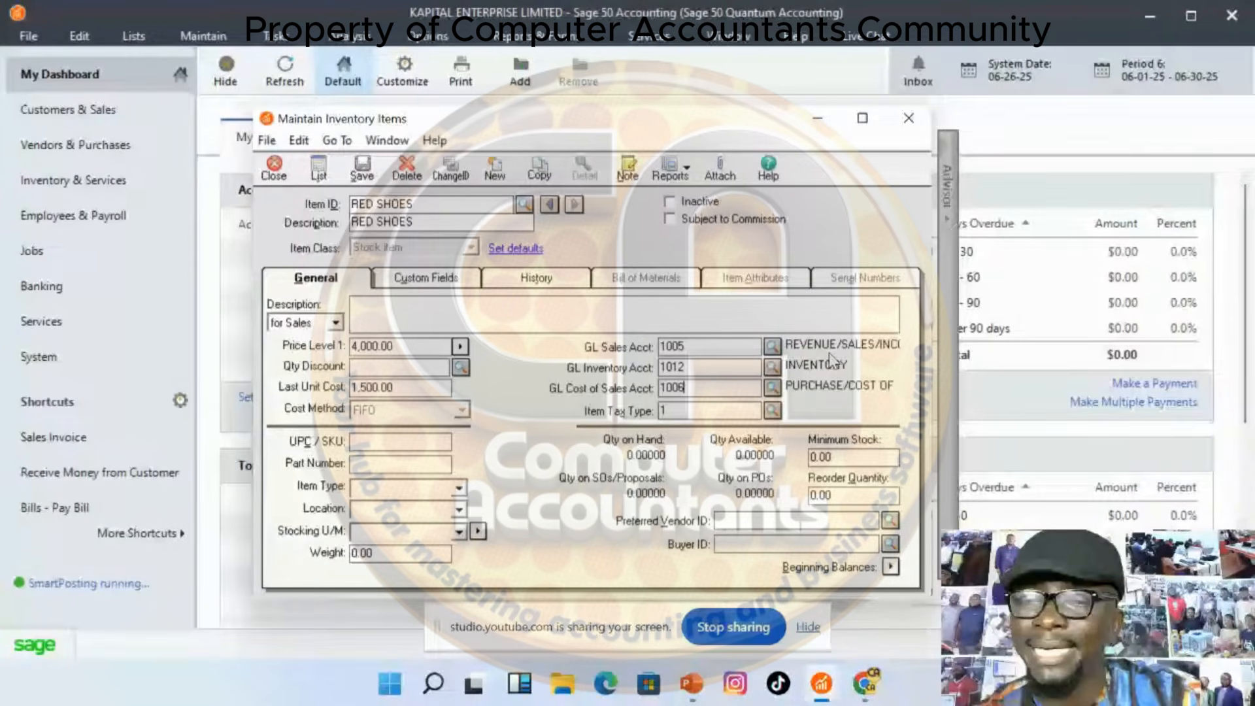
left_click(365, 173)
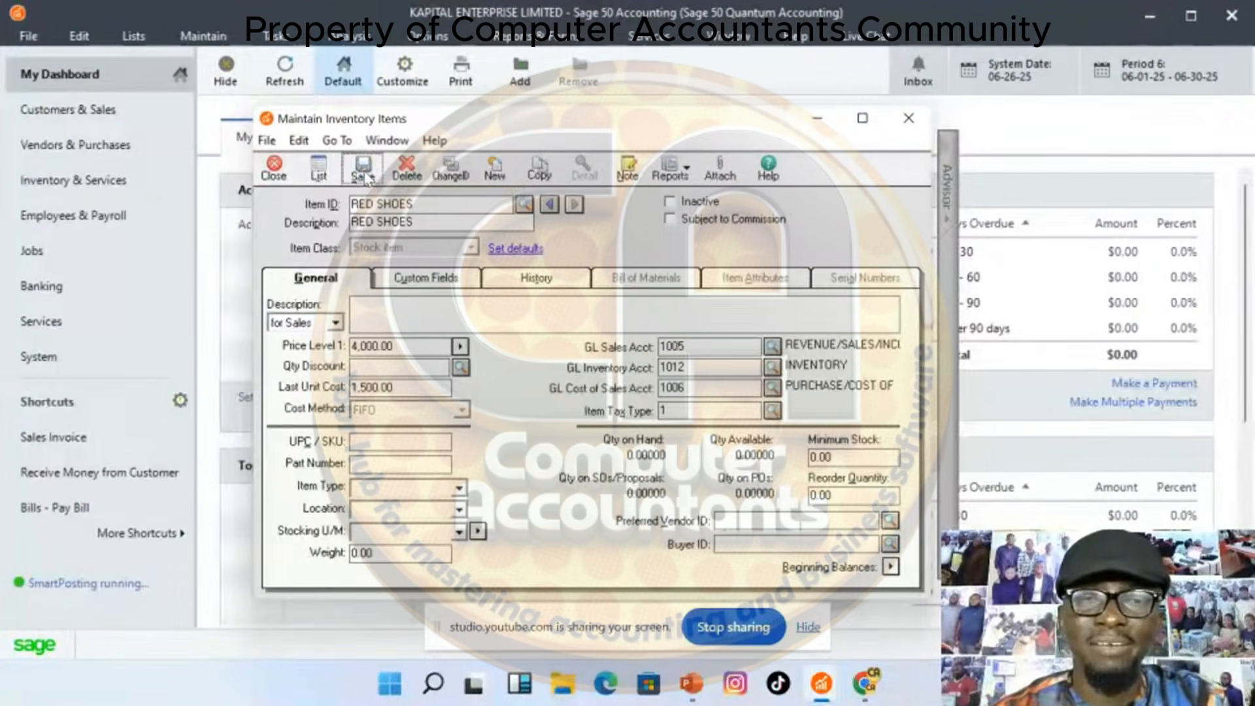
left_click(909, 119)
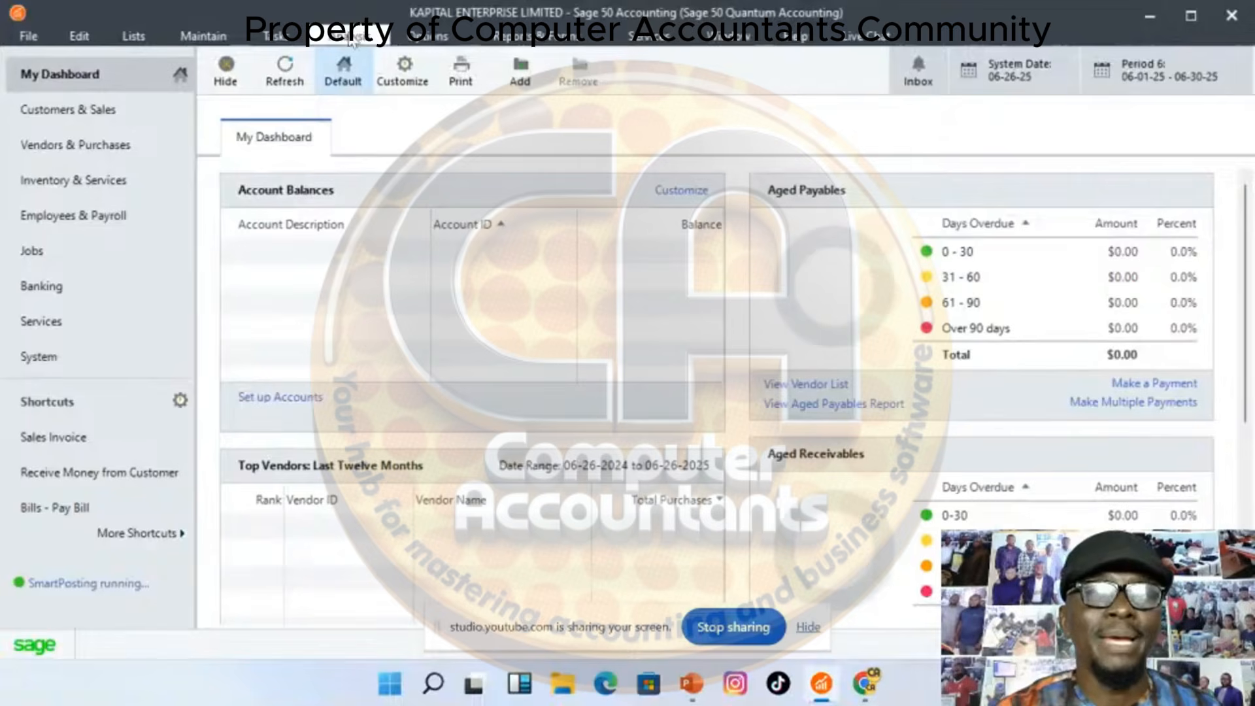
Start a new sales tax from Maintain > Sales Taxes with a 7.5% total rate
left_click(216, 40)
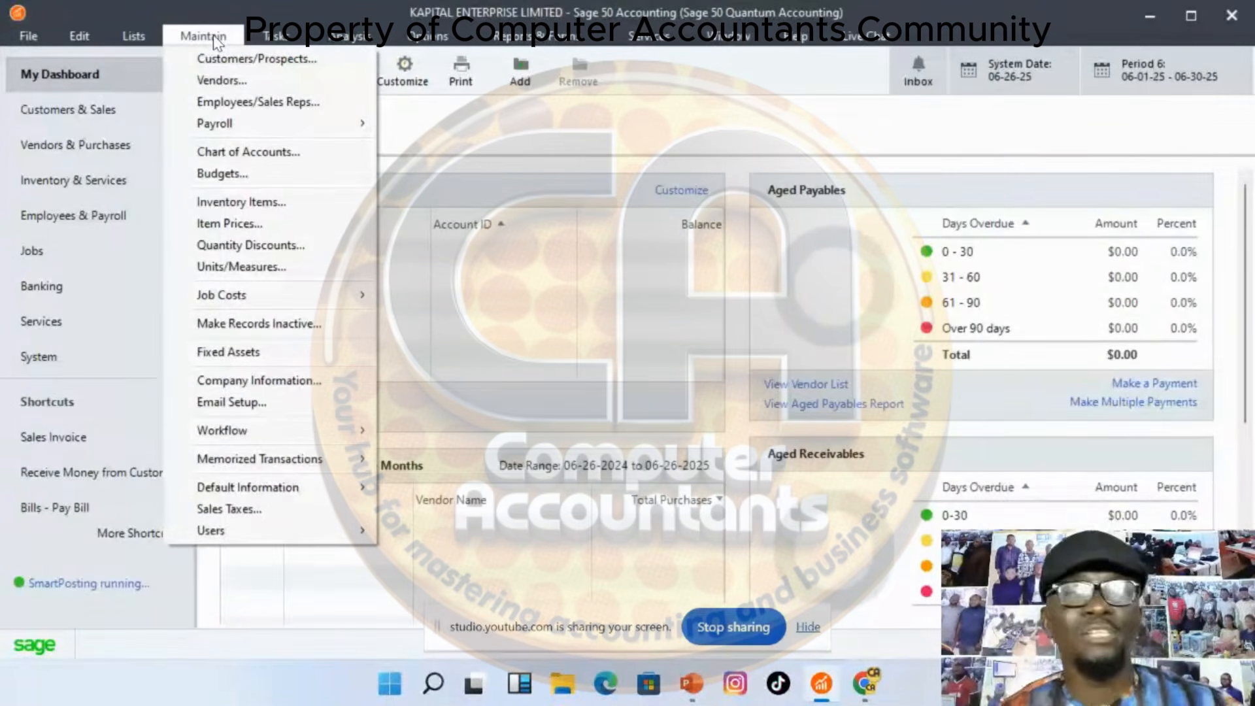
left_click(248, 511)
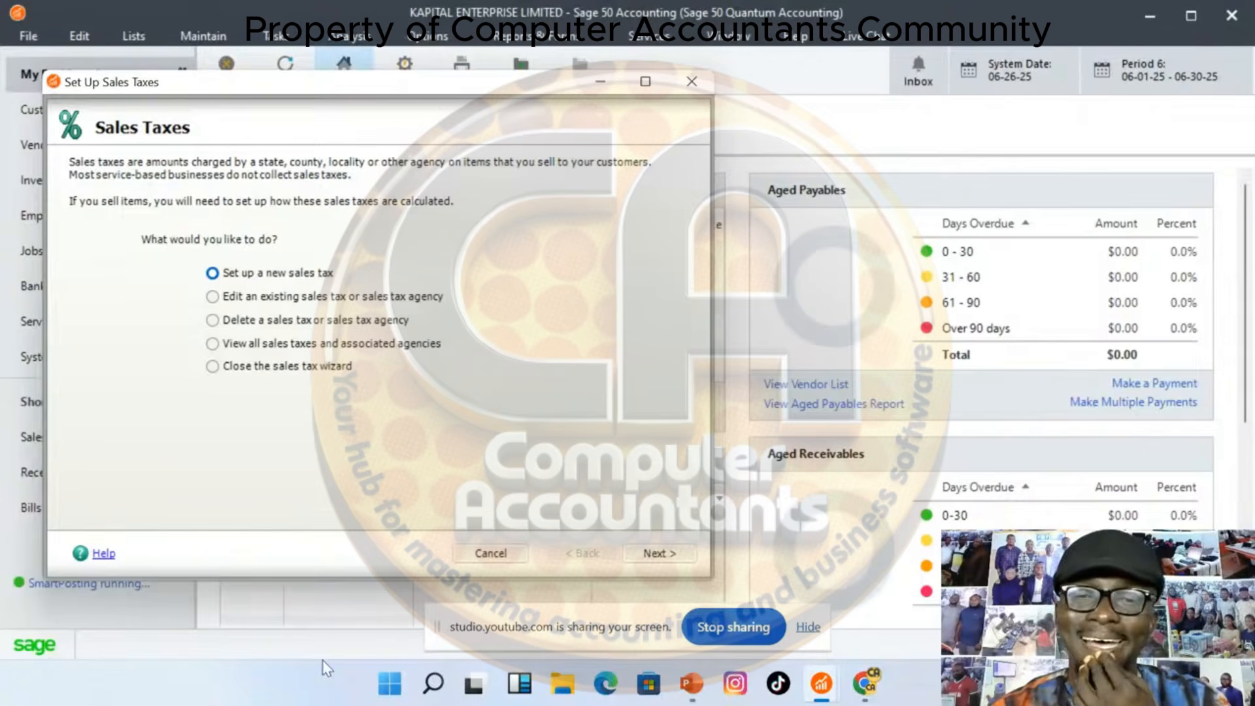
left_click(657, 553)
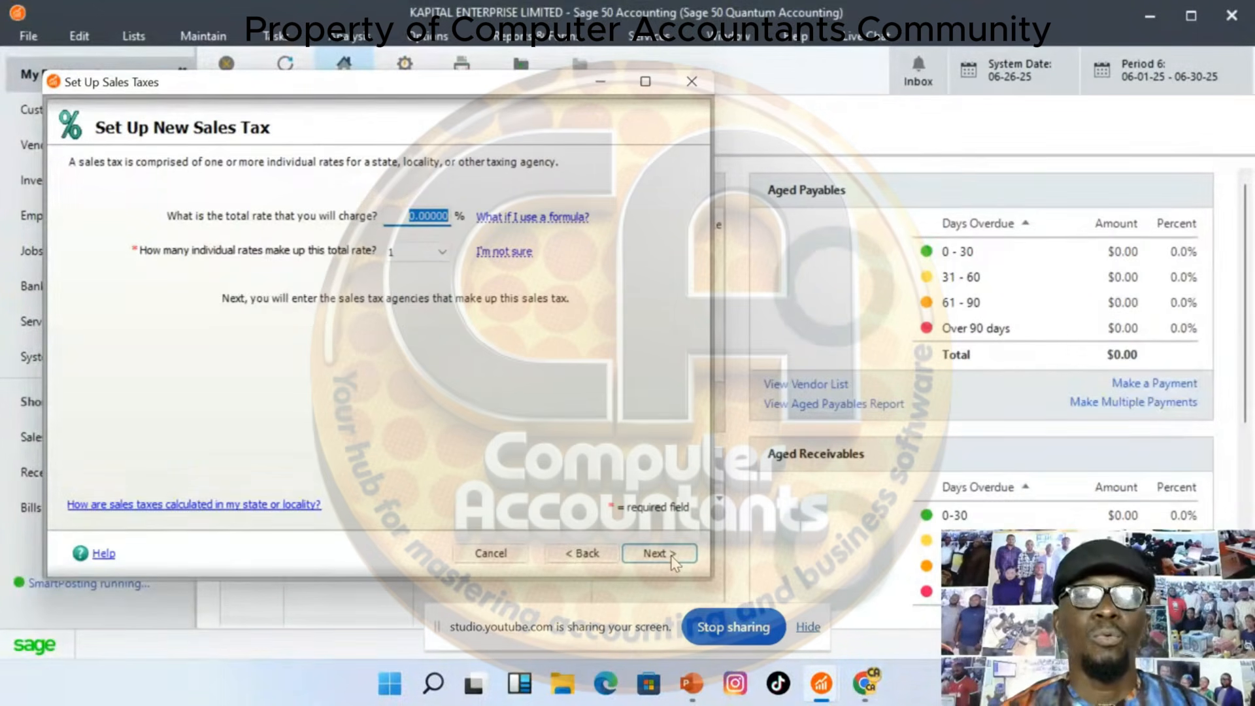
type("7.")
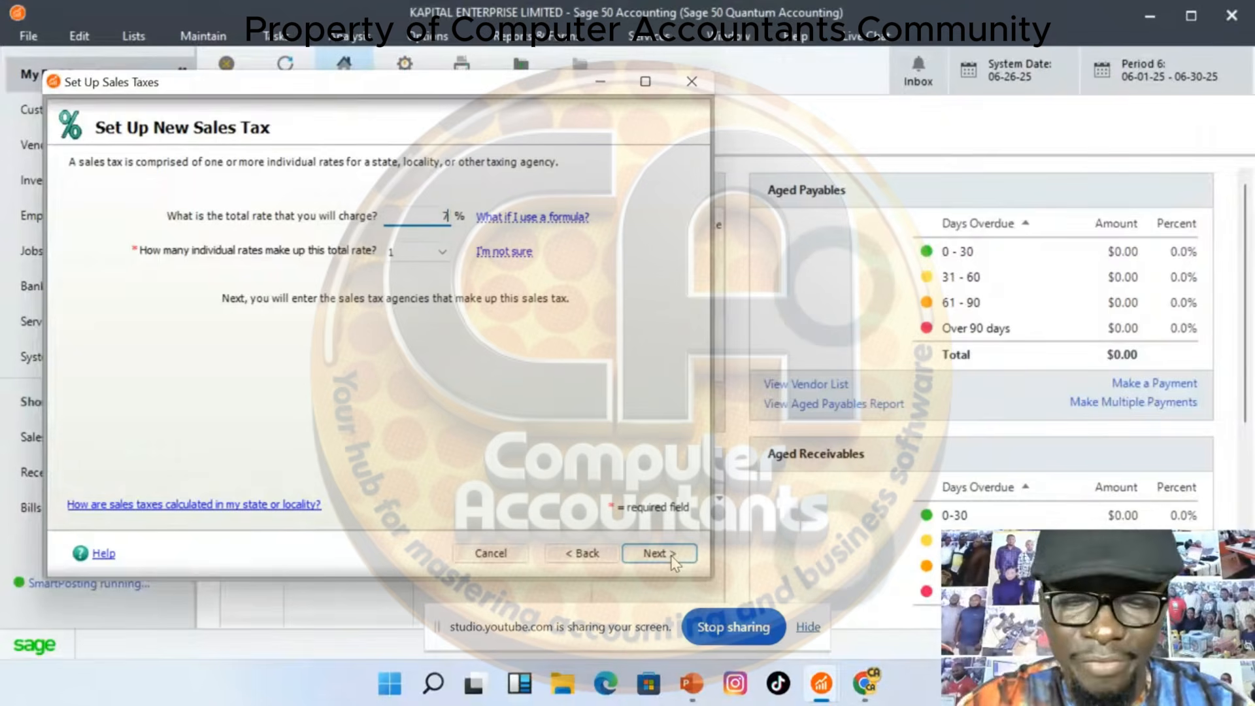
type("5")
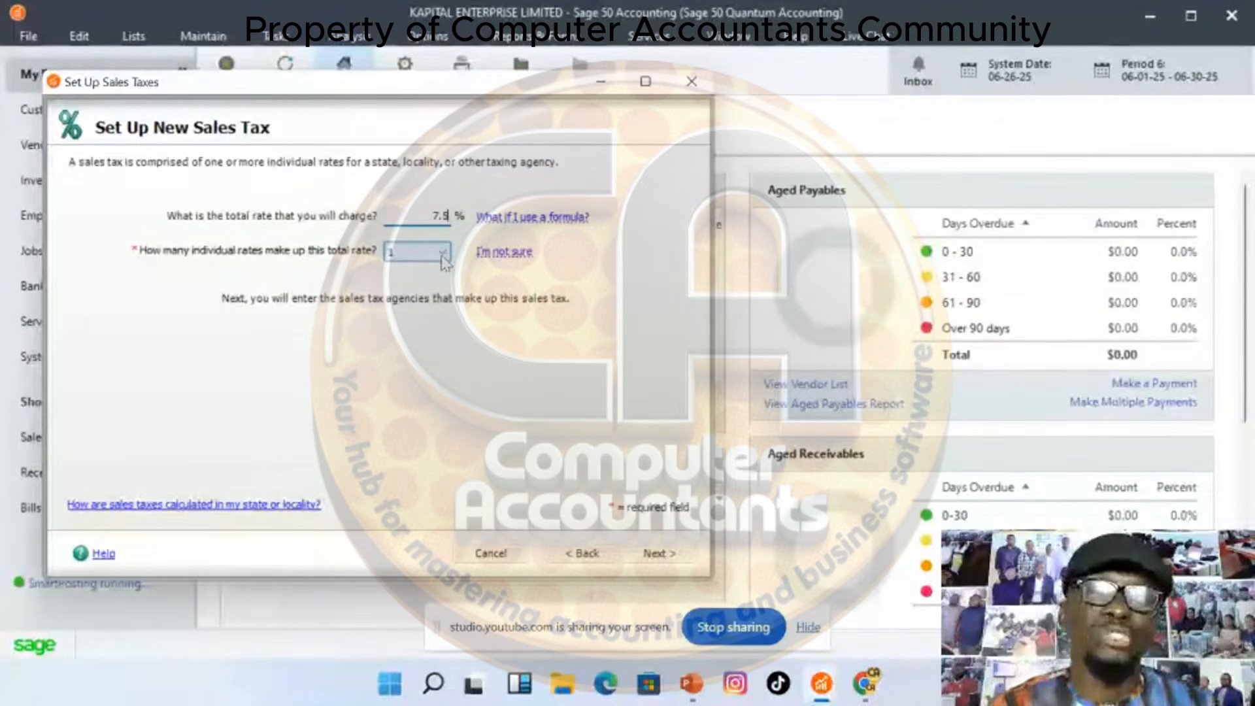
left_click(663, 552)
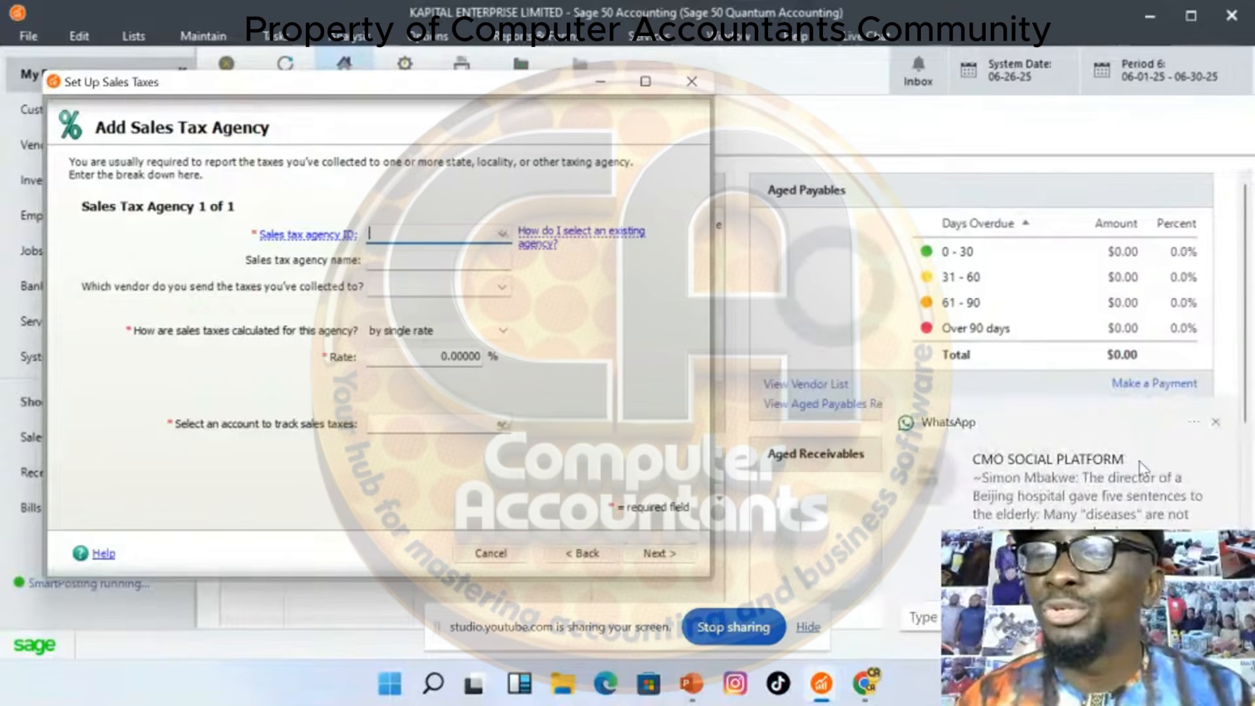
Enter FIRS as both the sales tax agency ID and agency name, then bring up the vendor lookup
left_click(1217, 425)
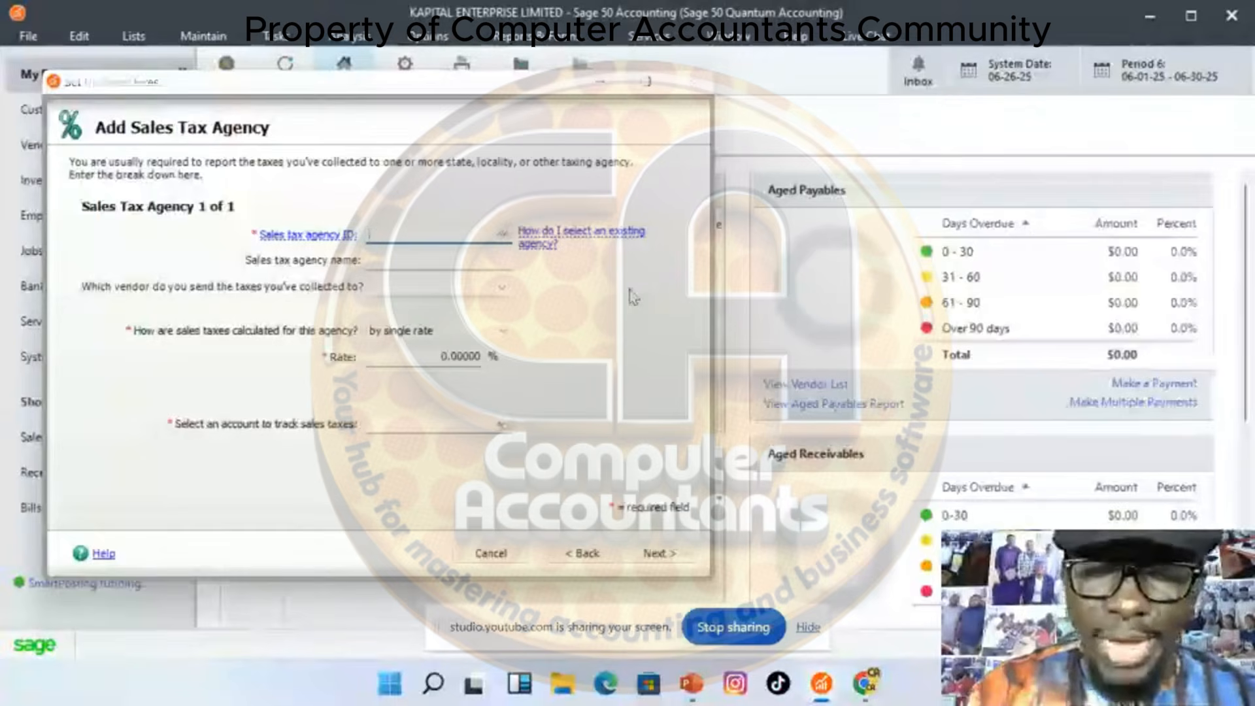
type("FIN")
type("S")
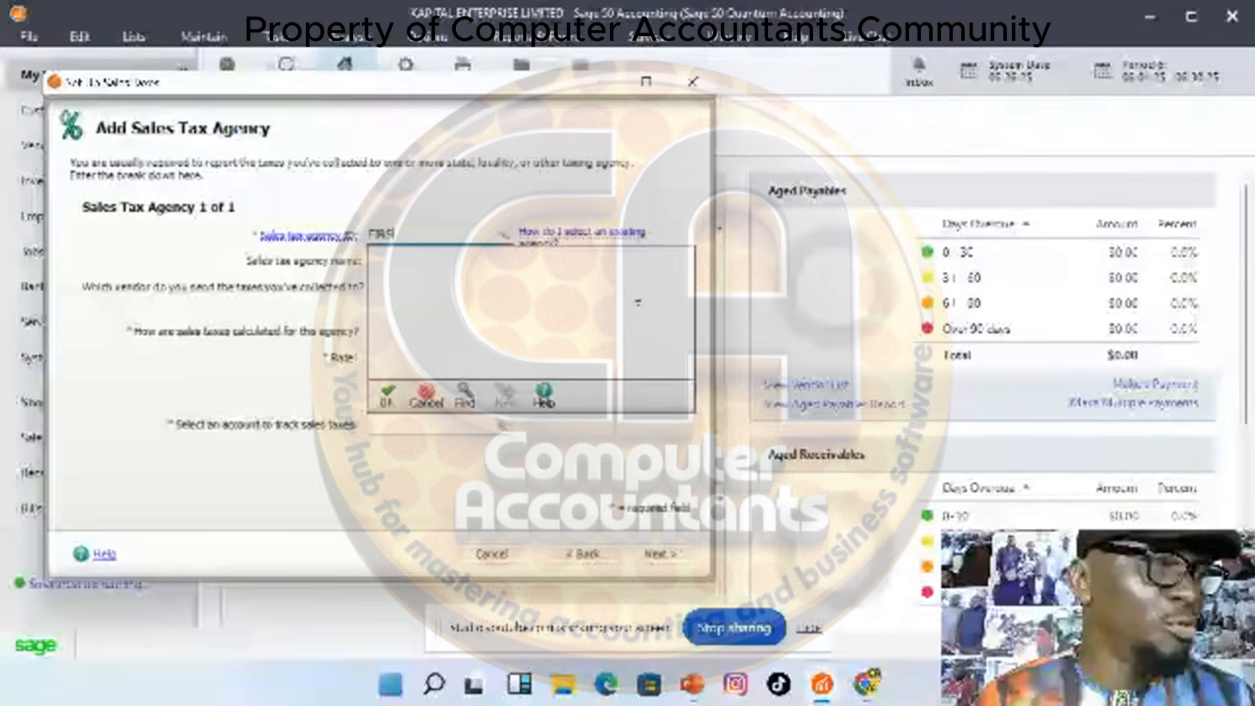
key("BackSpace")
key("BackSpace")
key("BackSpace")
key("BackSpace")
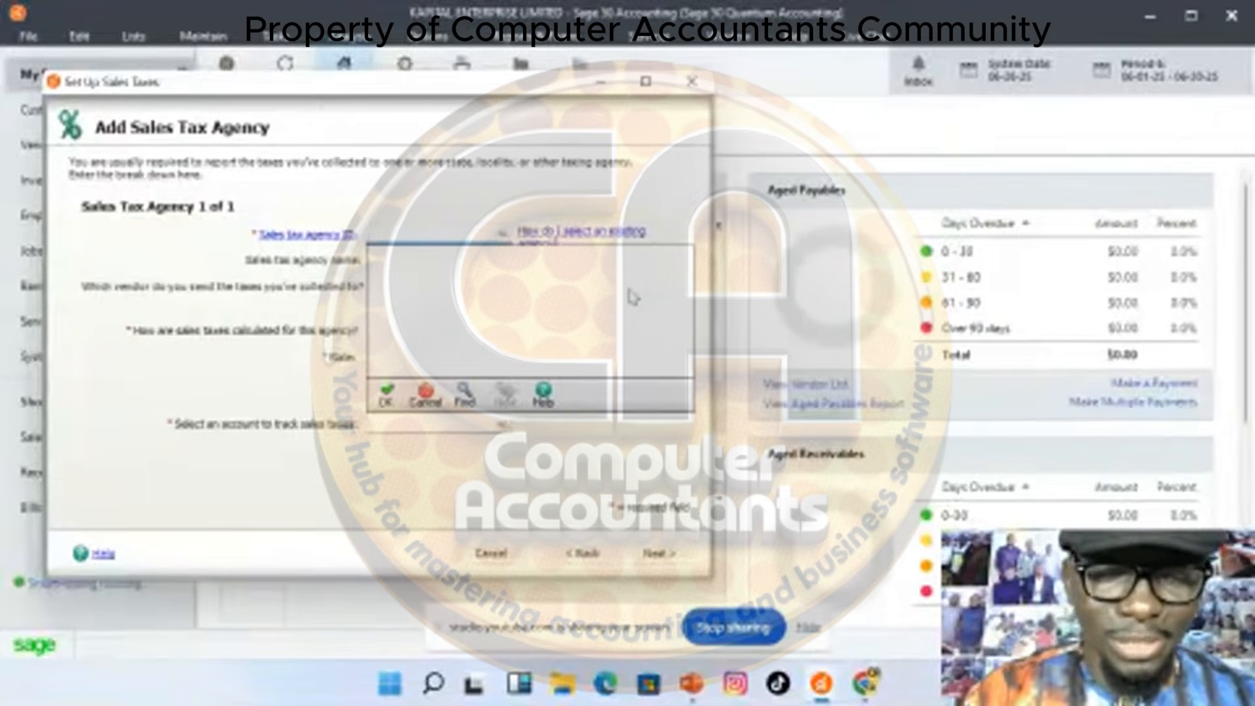
type("TAX OFFI")
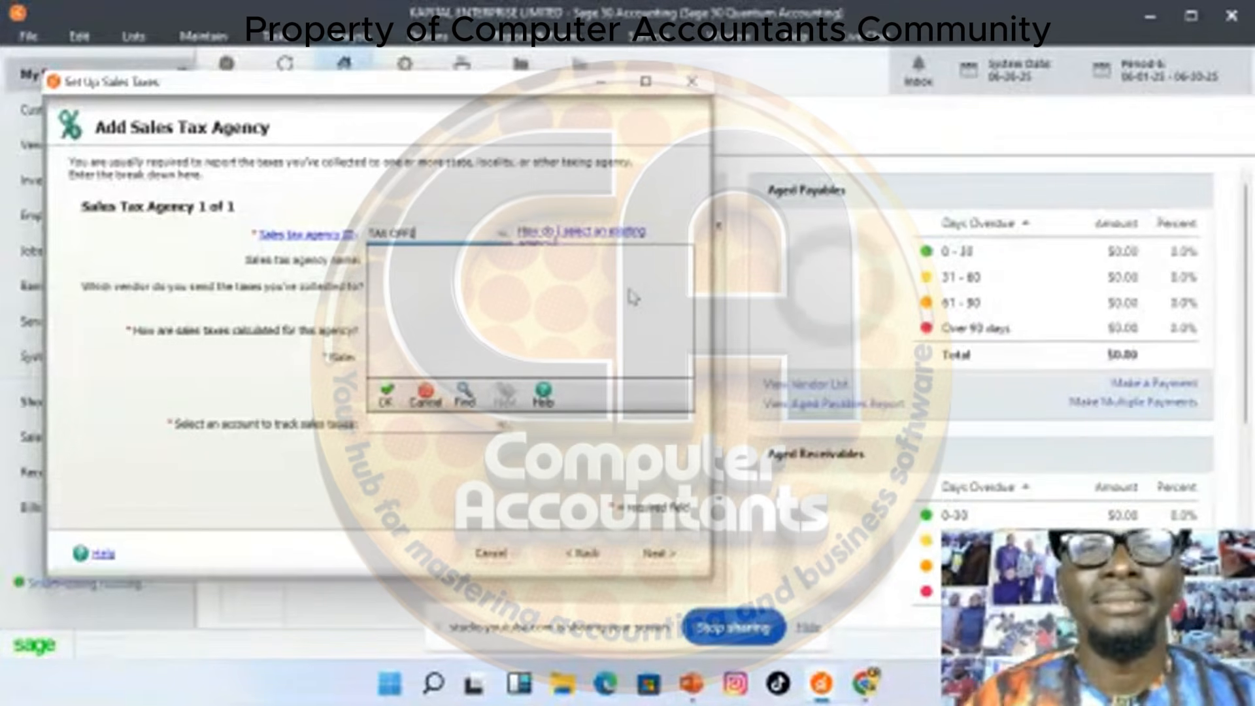
key("BackSpace")
key("BackSpace")
key("BackSpace")
key("BackSpace")
key("BackSpace")
key("BackSpace")
key("BackSpace")
key("BackSpace")
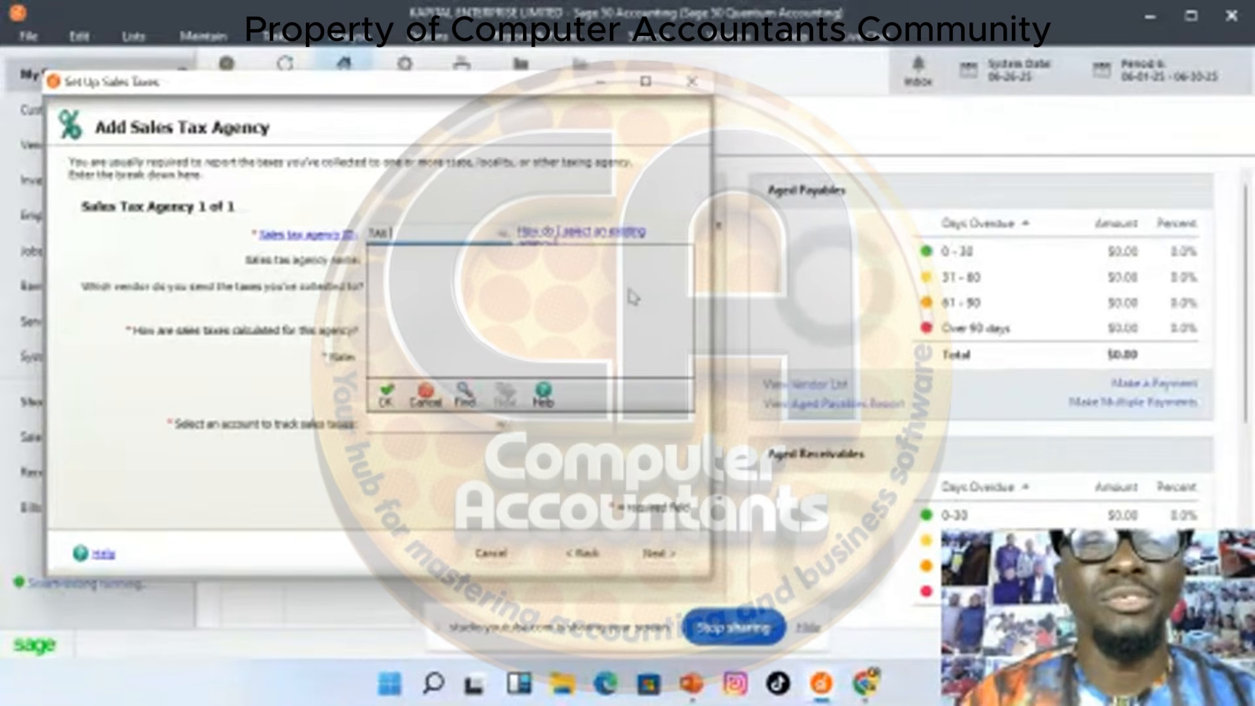
type("FIRS")
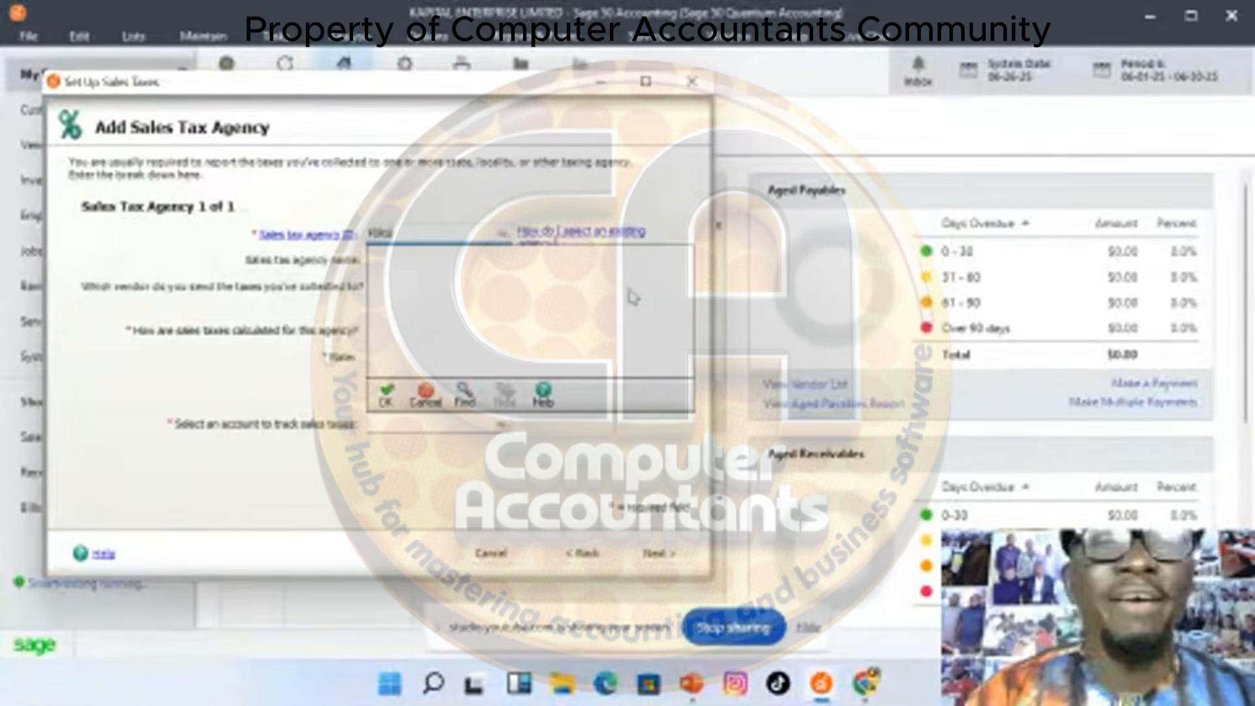
key("Tab")
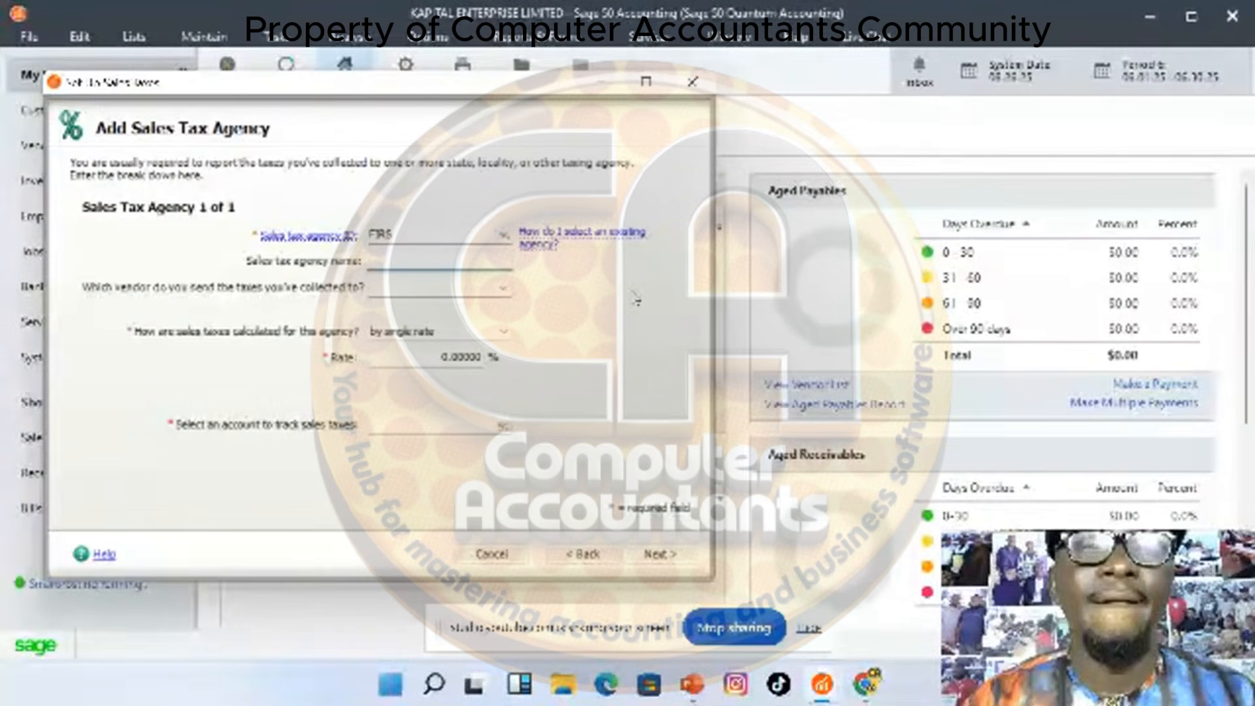
type("FI")
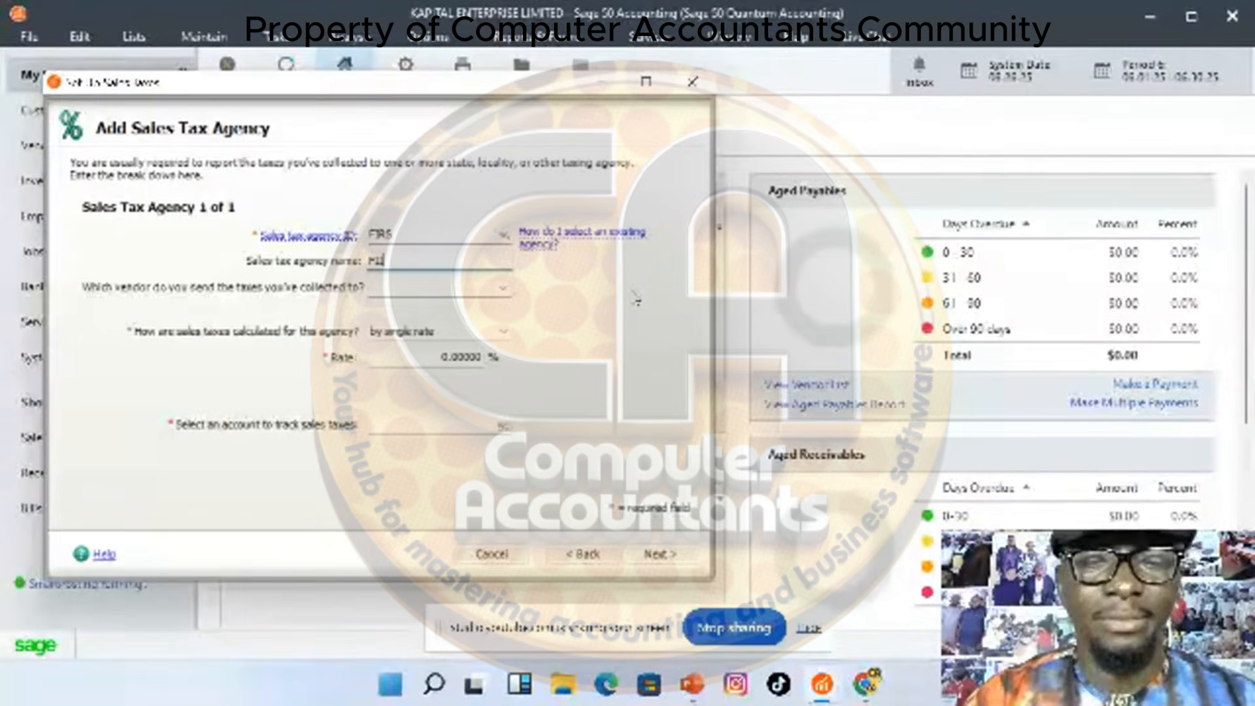
type("RS")
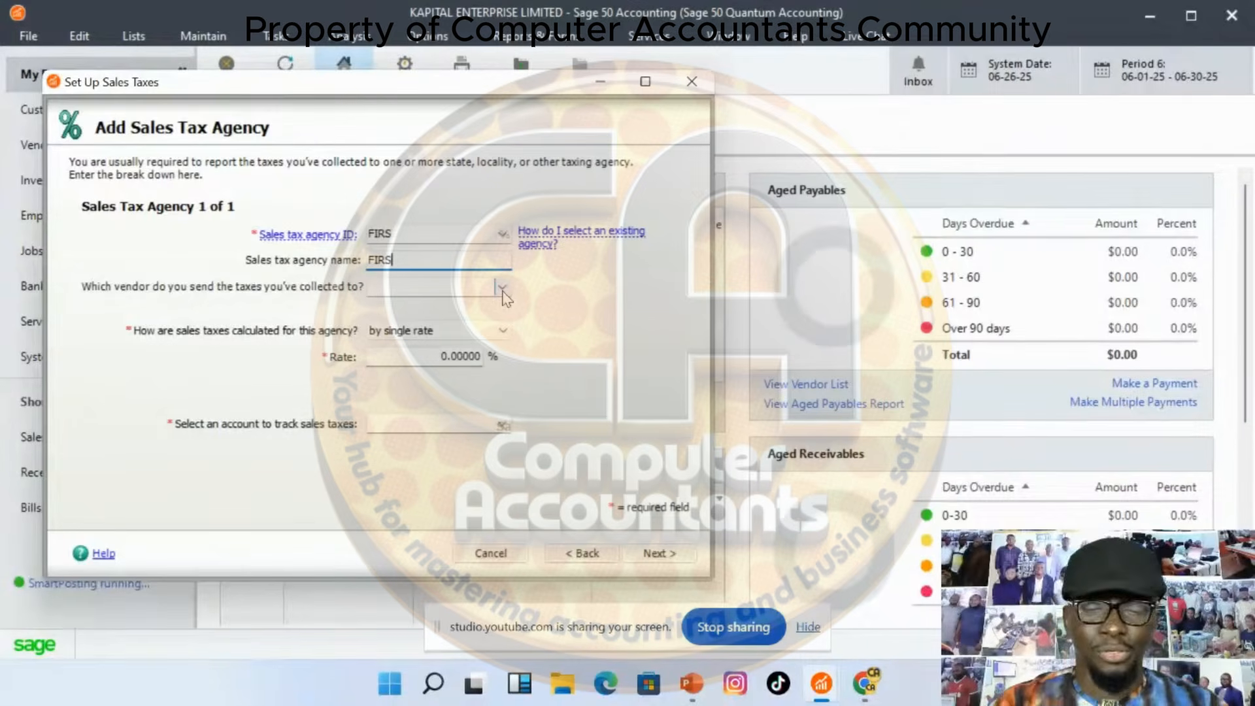
left_click(501, 288)
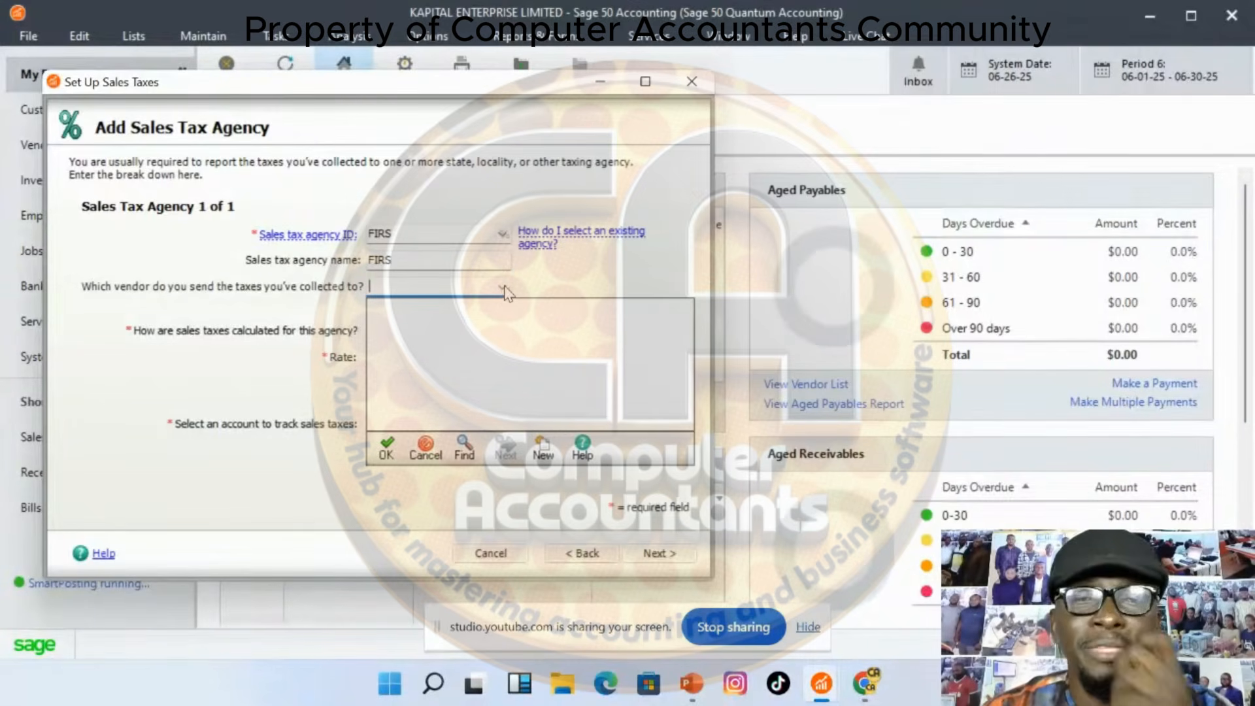
left_click(503, 290)
left_click(504, 290)
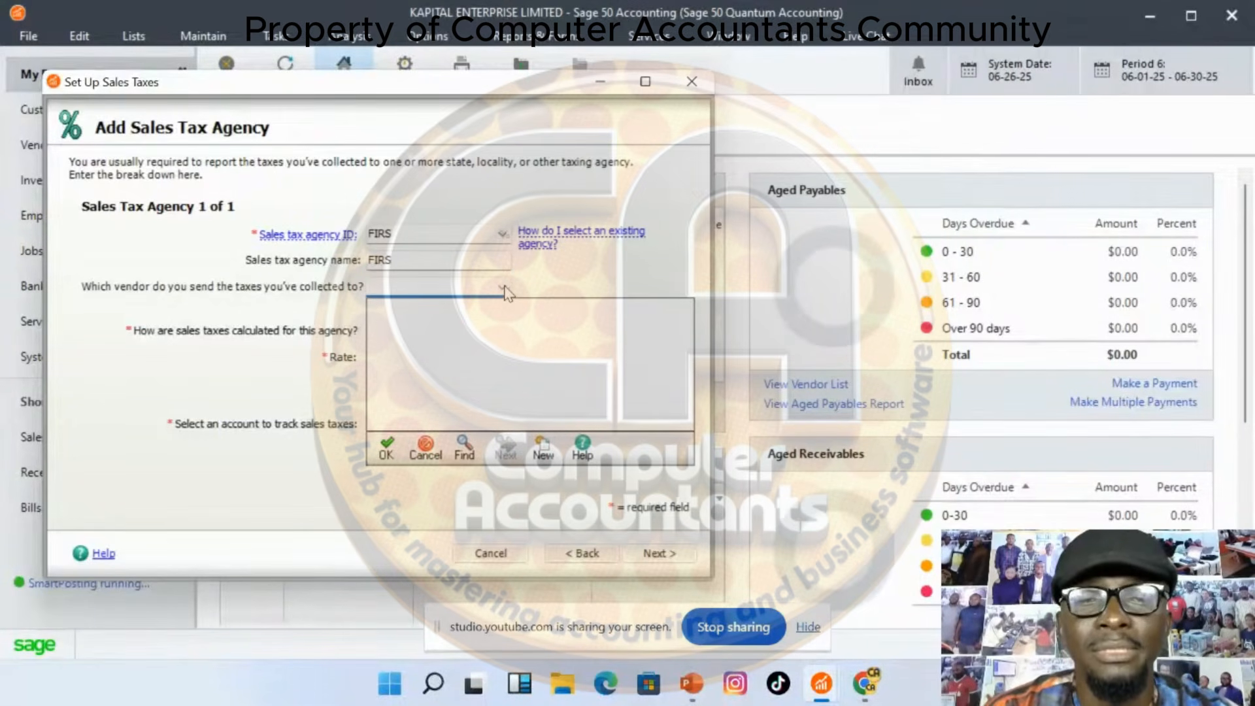
Create and save vendor FIRS, named FIRS, with expense account 1003 VAT/SALES TAX
left_click(544, 448)
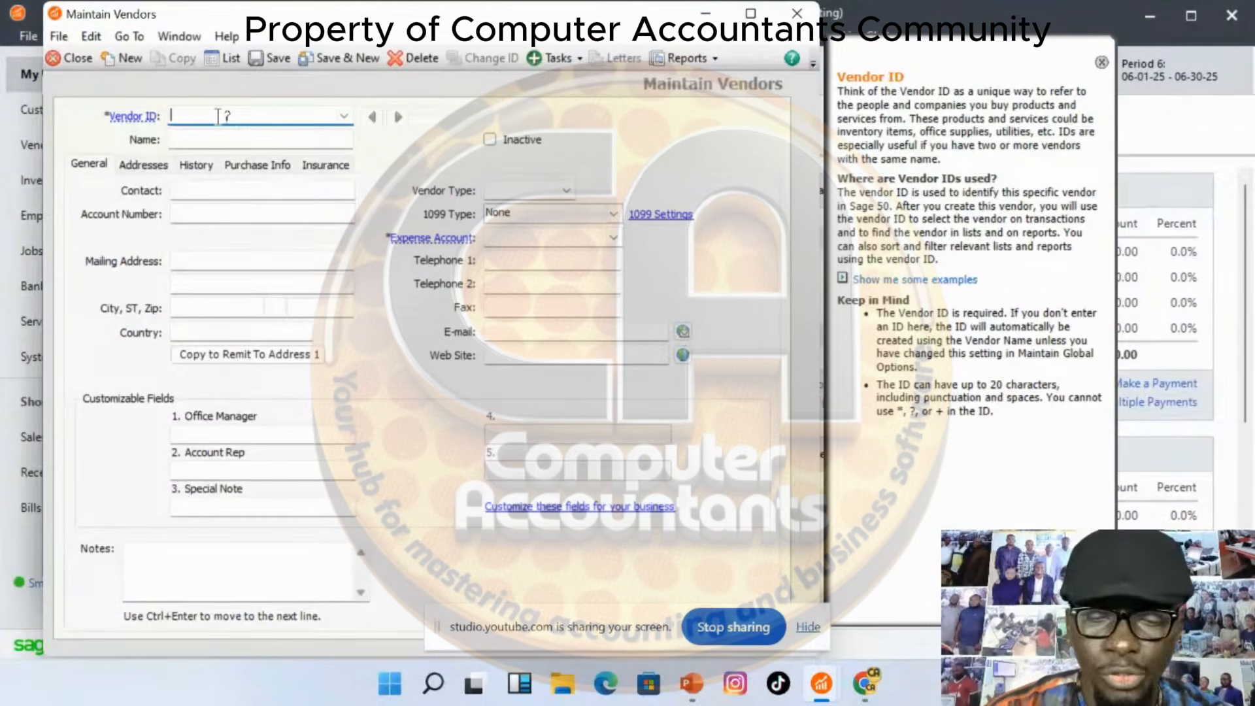
type("FIRS")
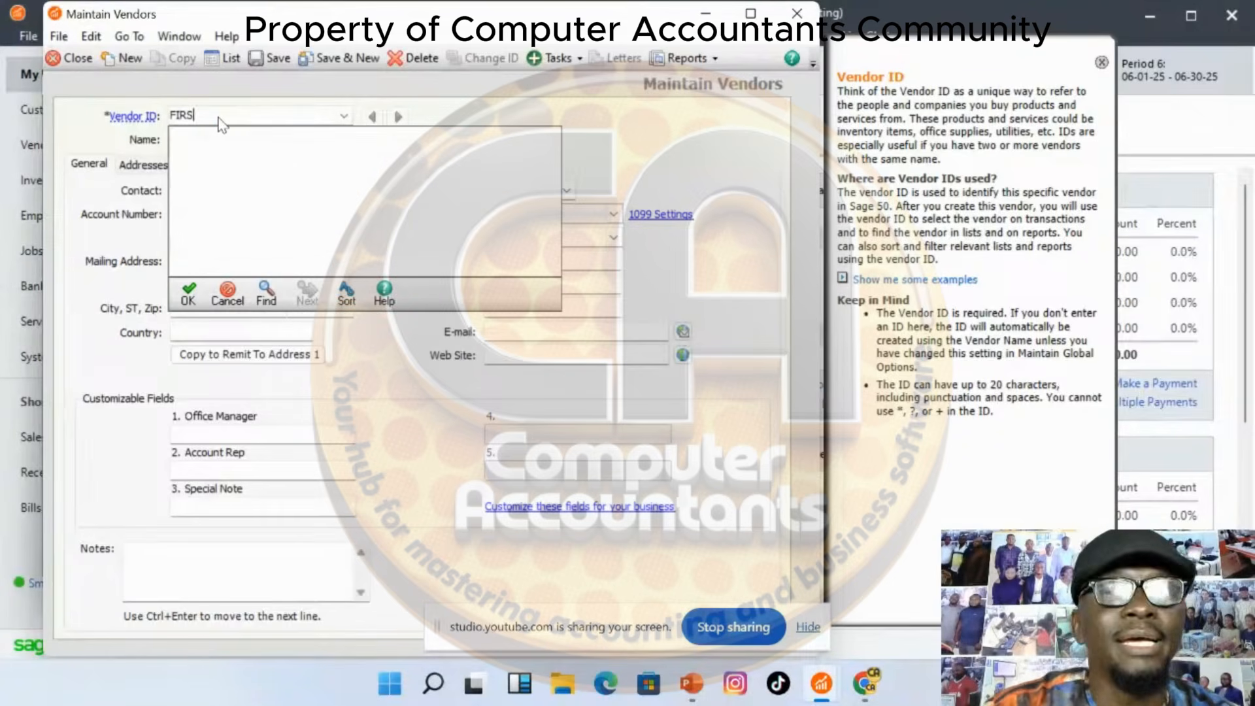
key("Tab")
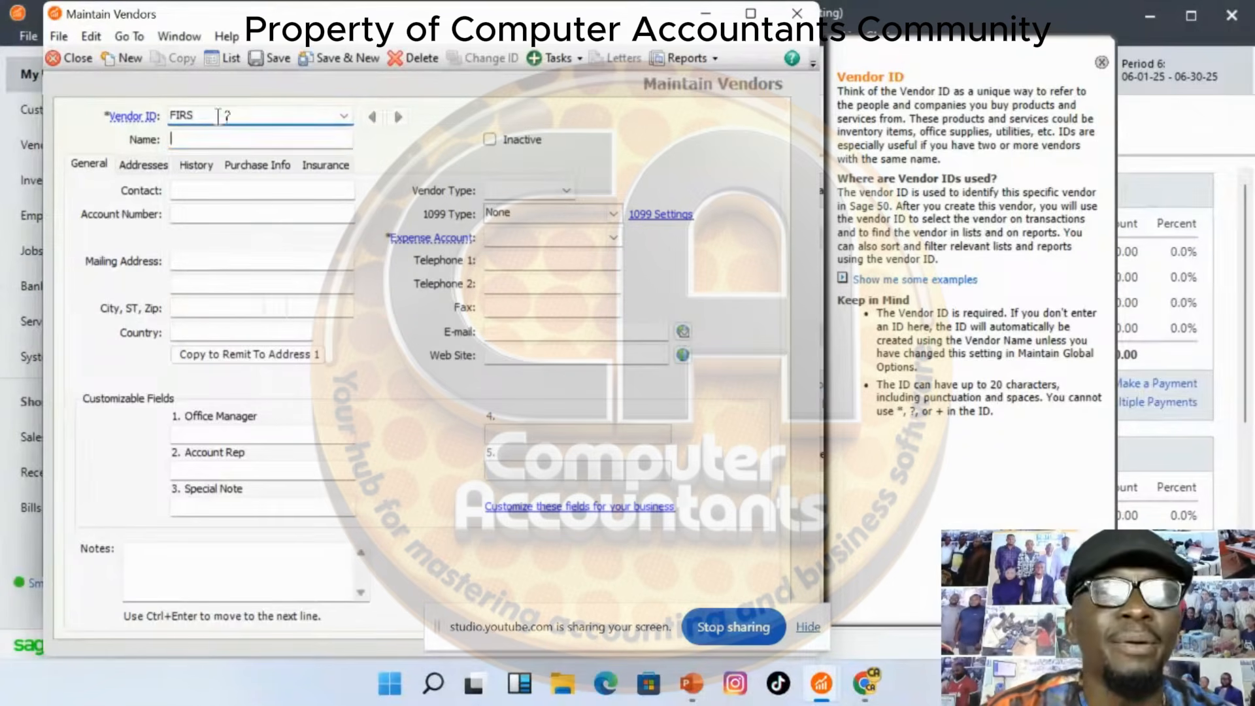
type("FIRS")
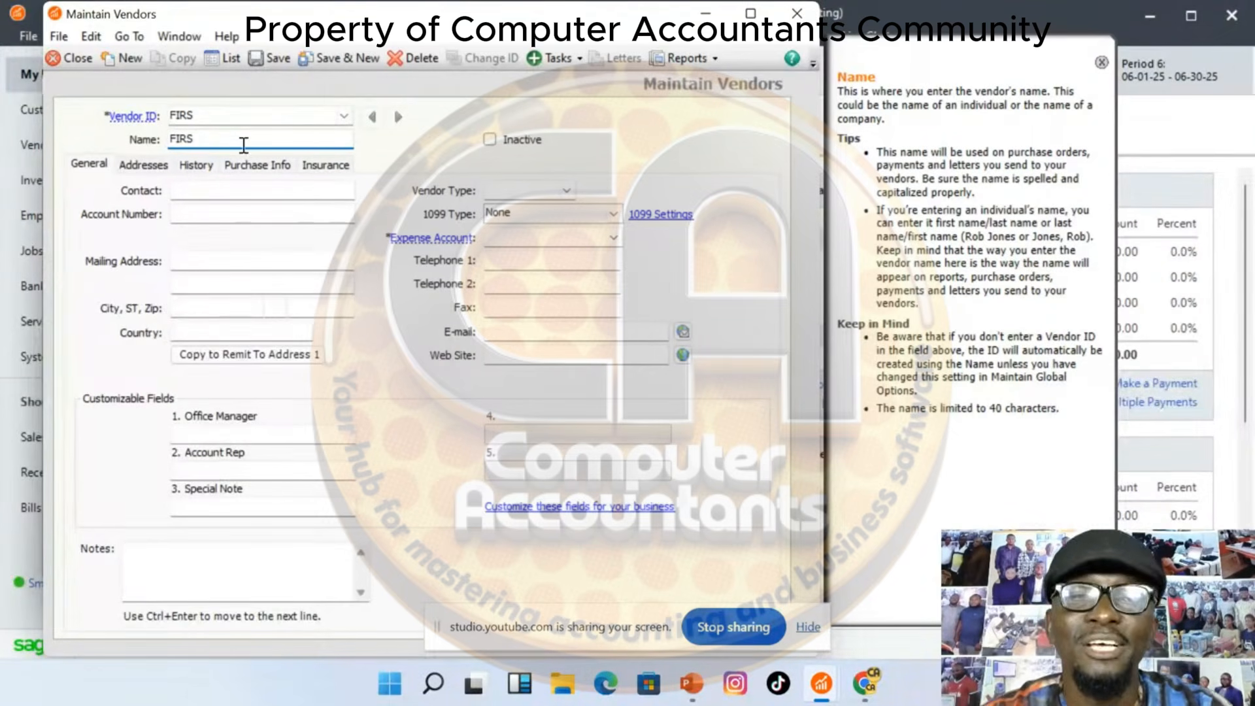
left_click(613, 238)
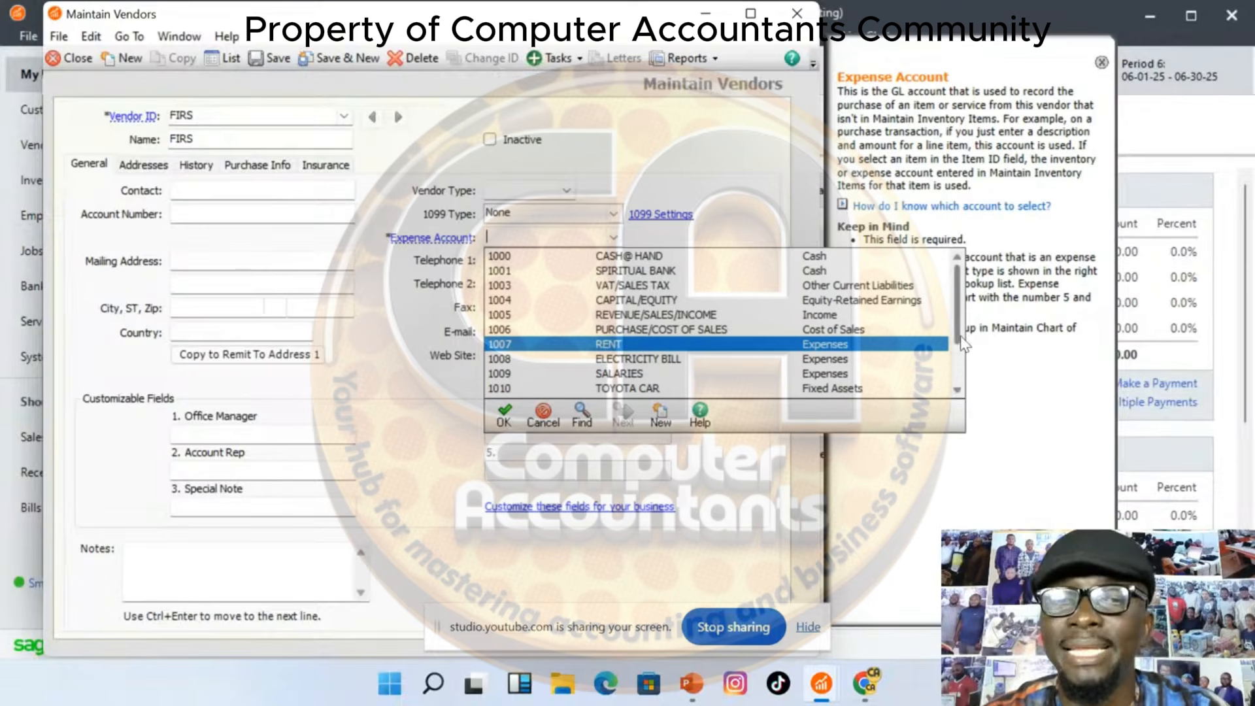
scroll(960, 346, "down", 2)
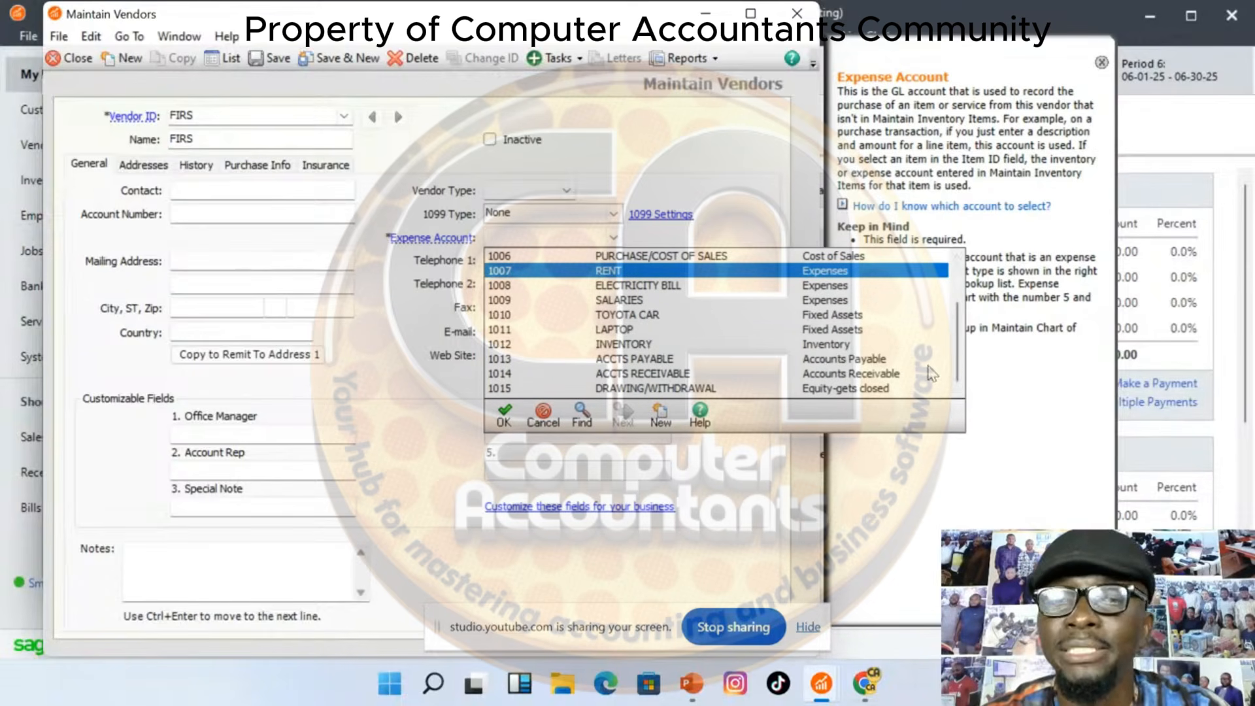
scroll(958, 268, "up", 2)
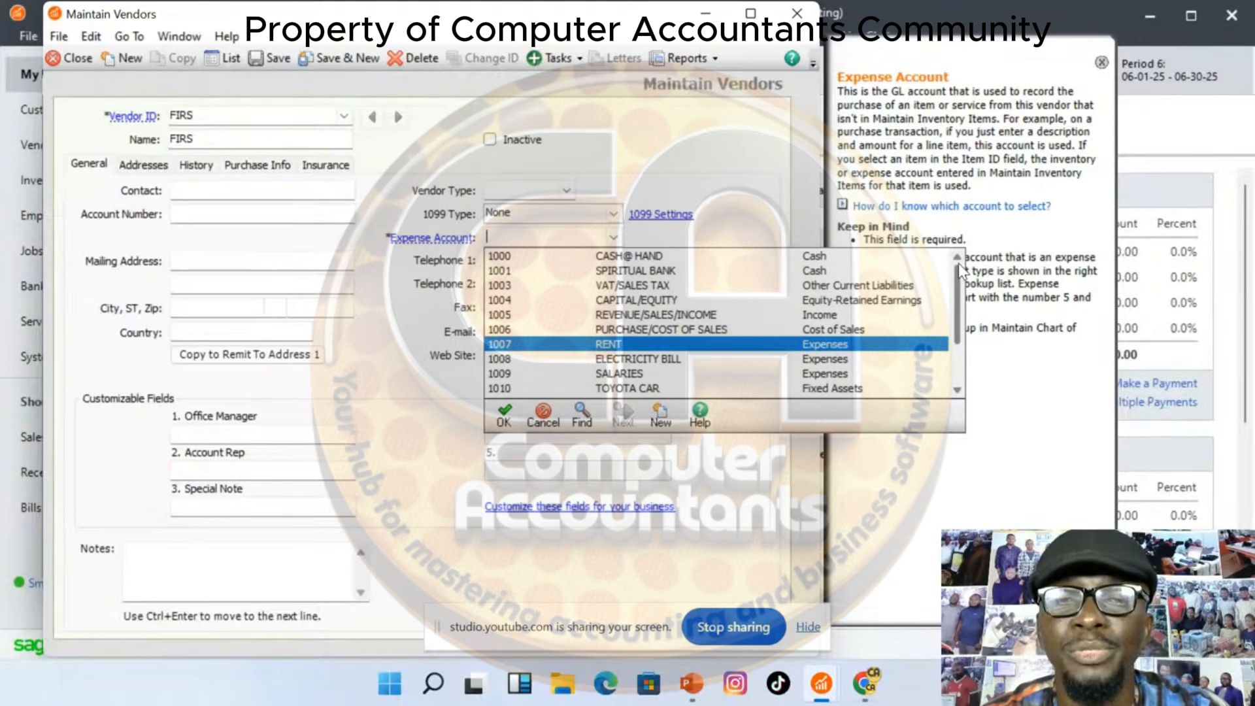
double_click(640, 285)
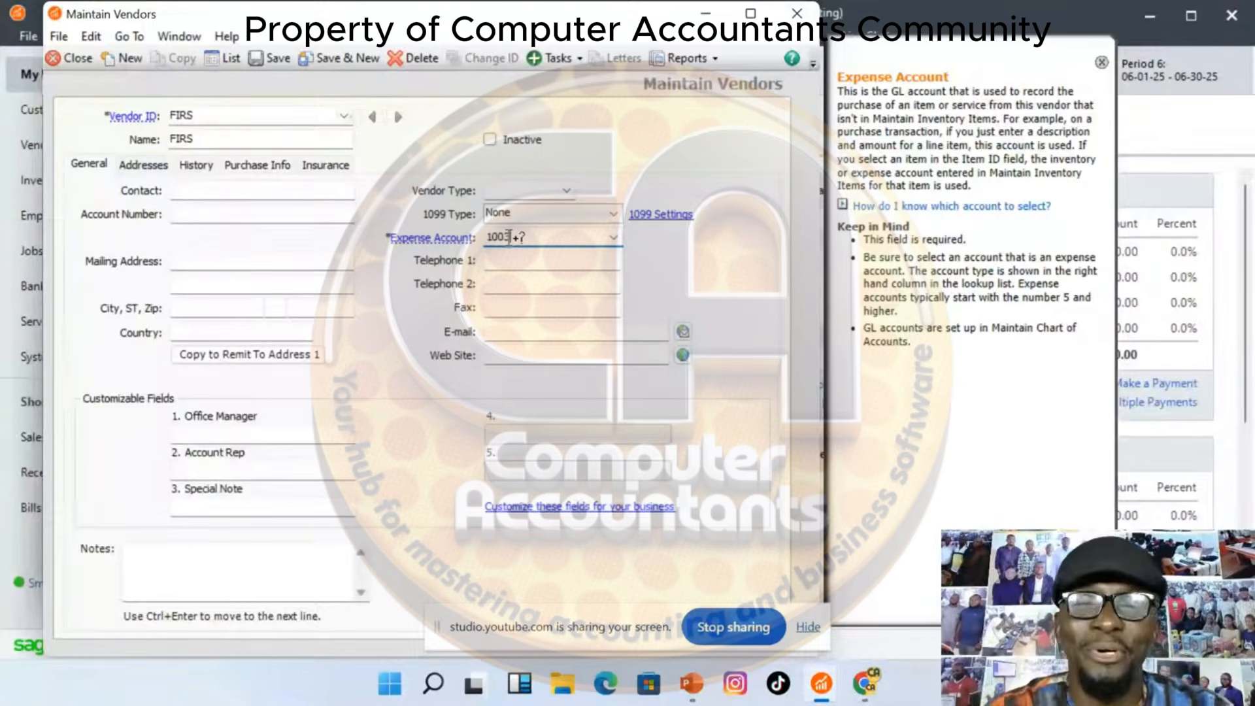
left_click(273, 60)
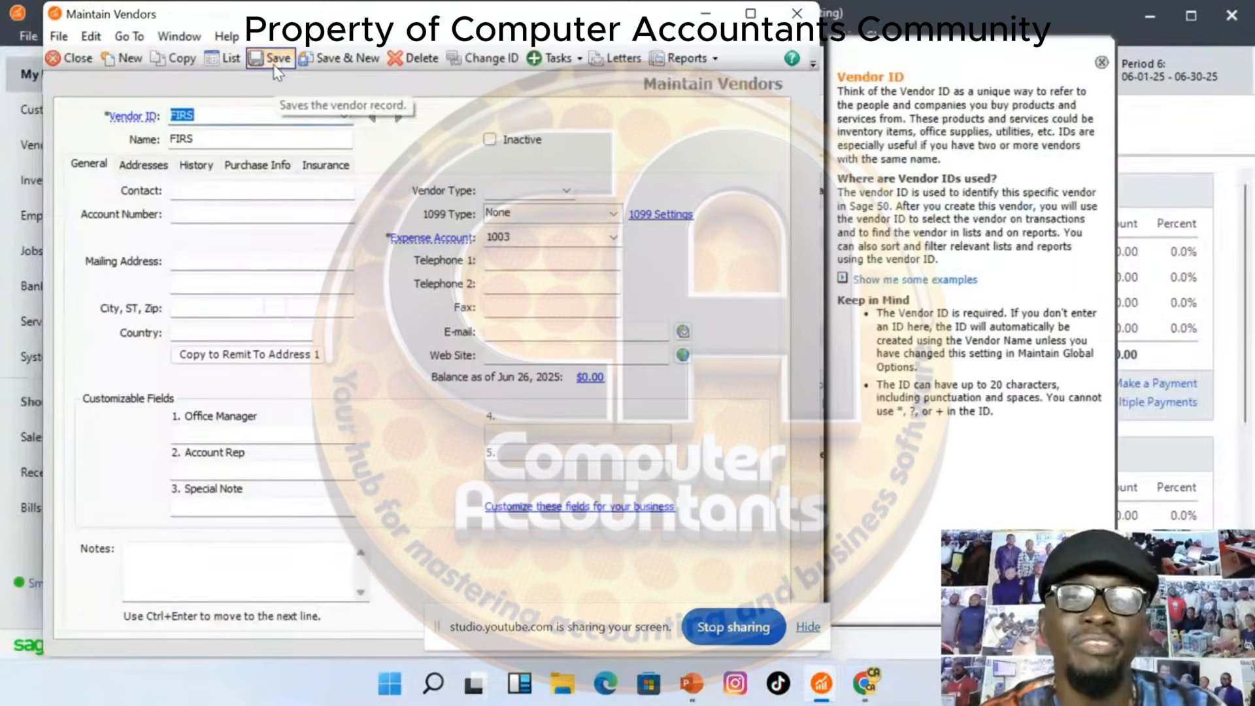
left_click(80, 58)
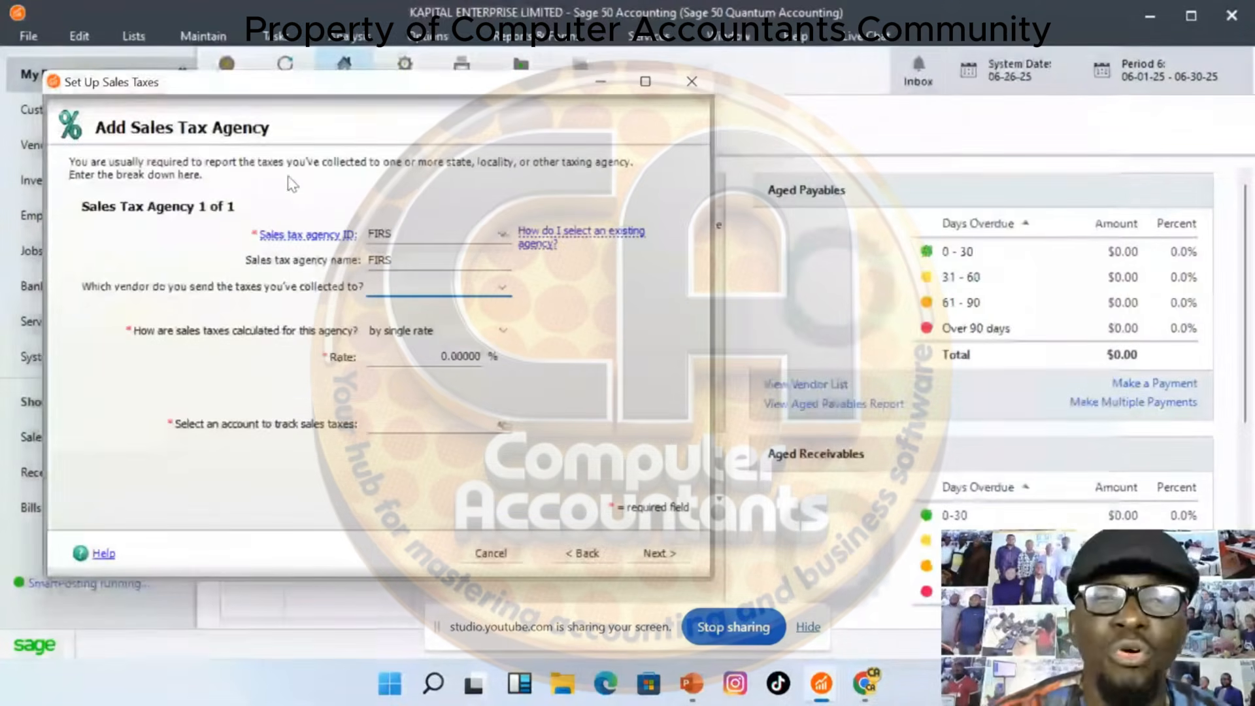
Assign FIRS as the vendor receiving collected taxes, keeping calculation by single rate
left_click(501, 288)
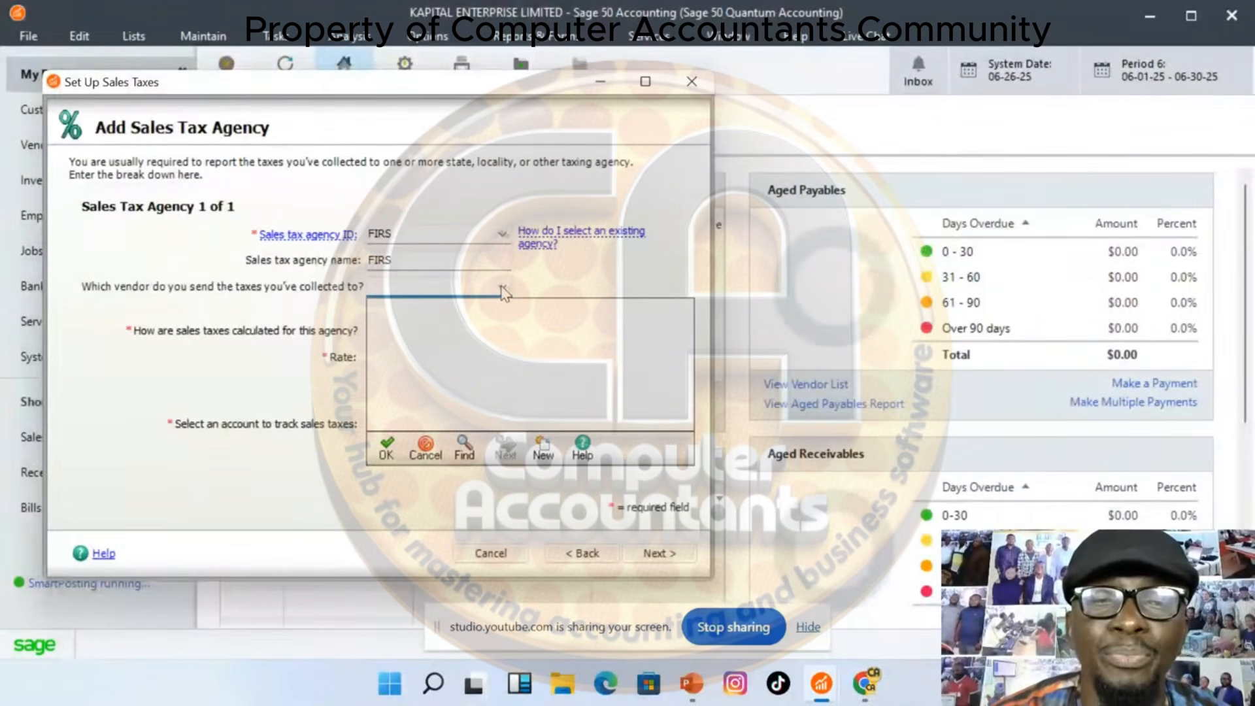
left_click(504, 291)
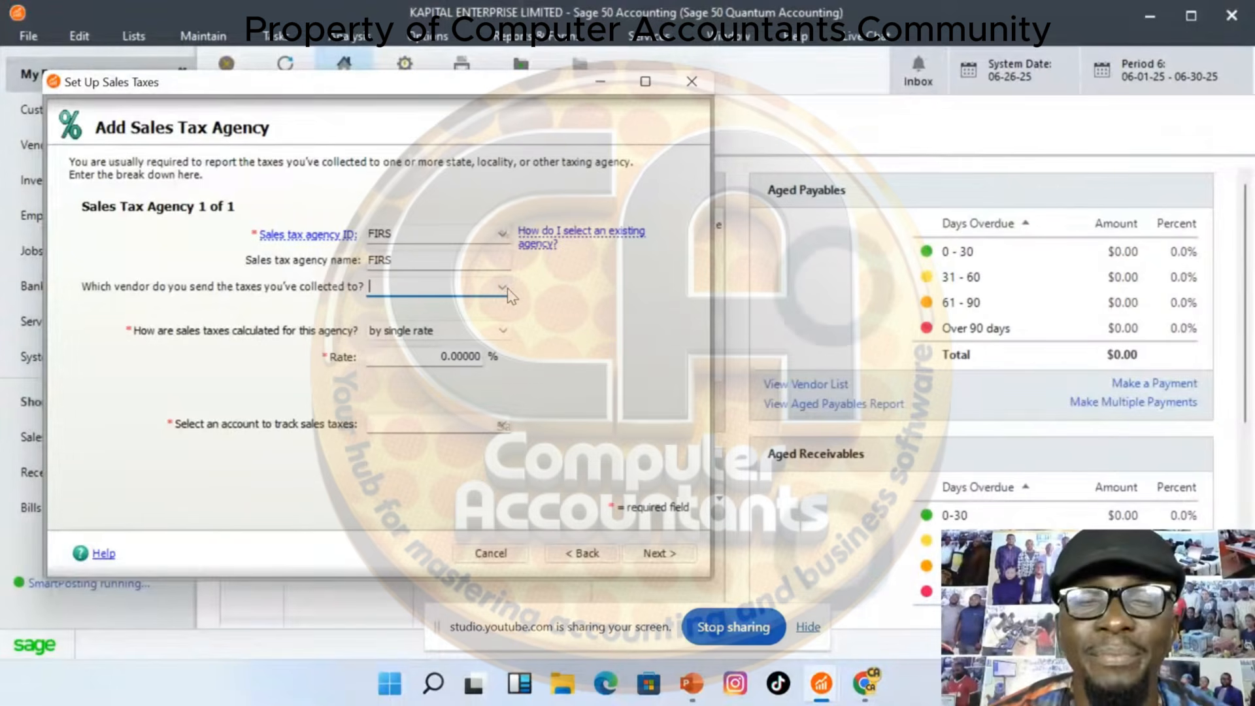
left_click(502, 288)
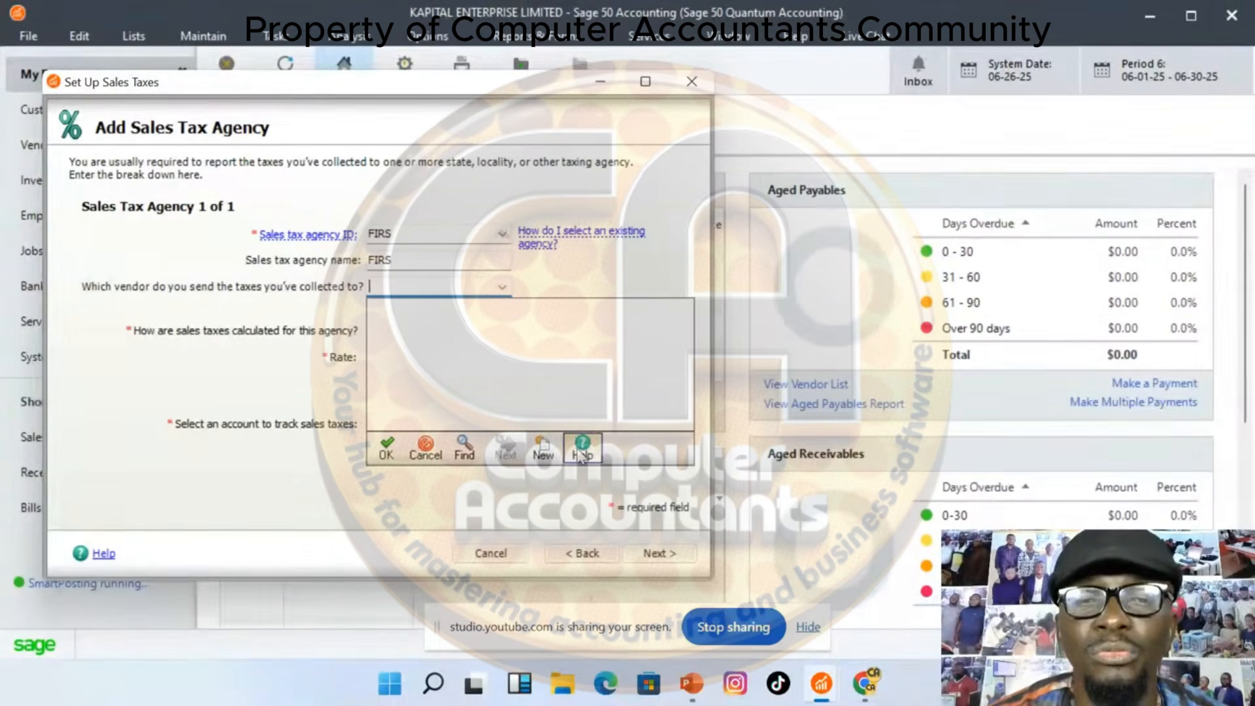
left_click(503, 293)
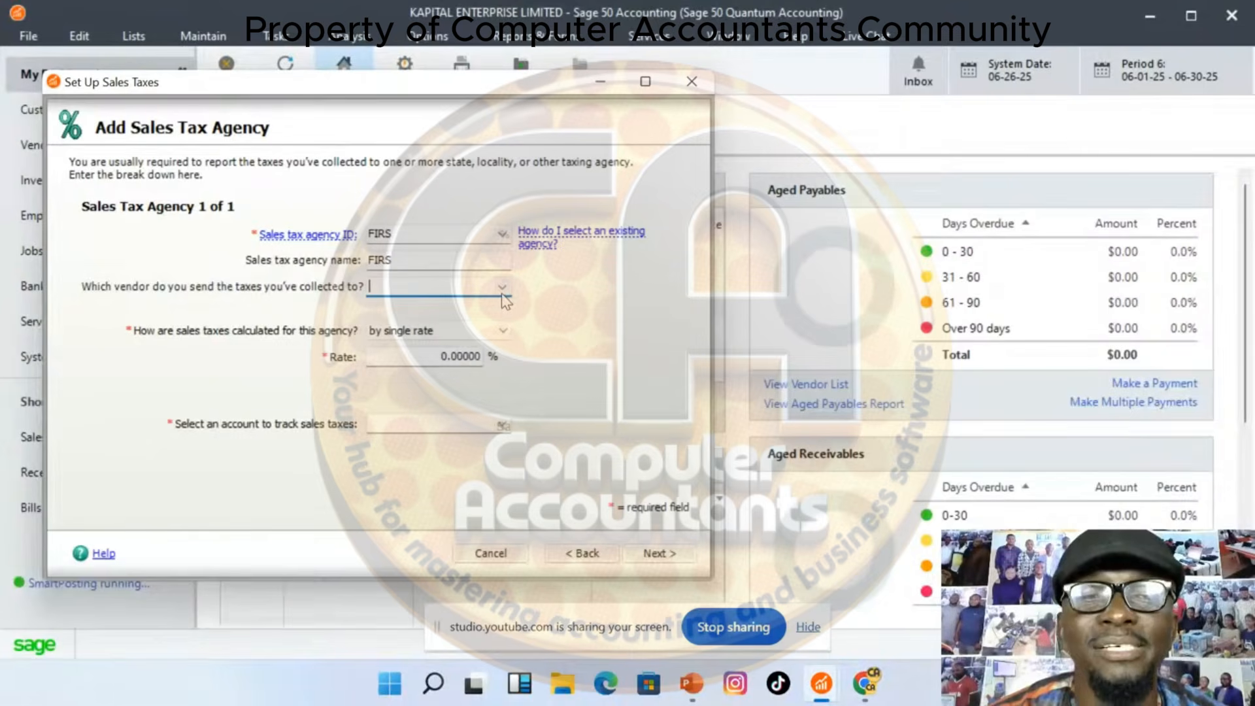
left_click(503, 330)
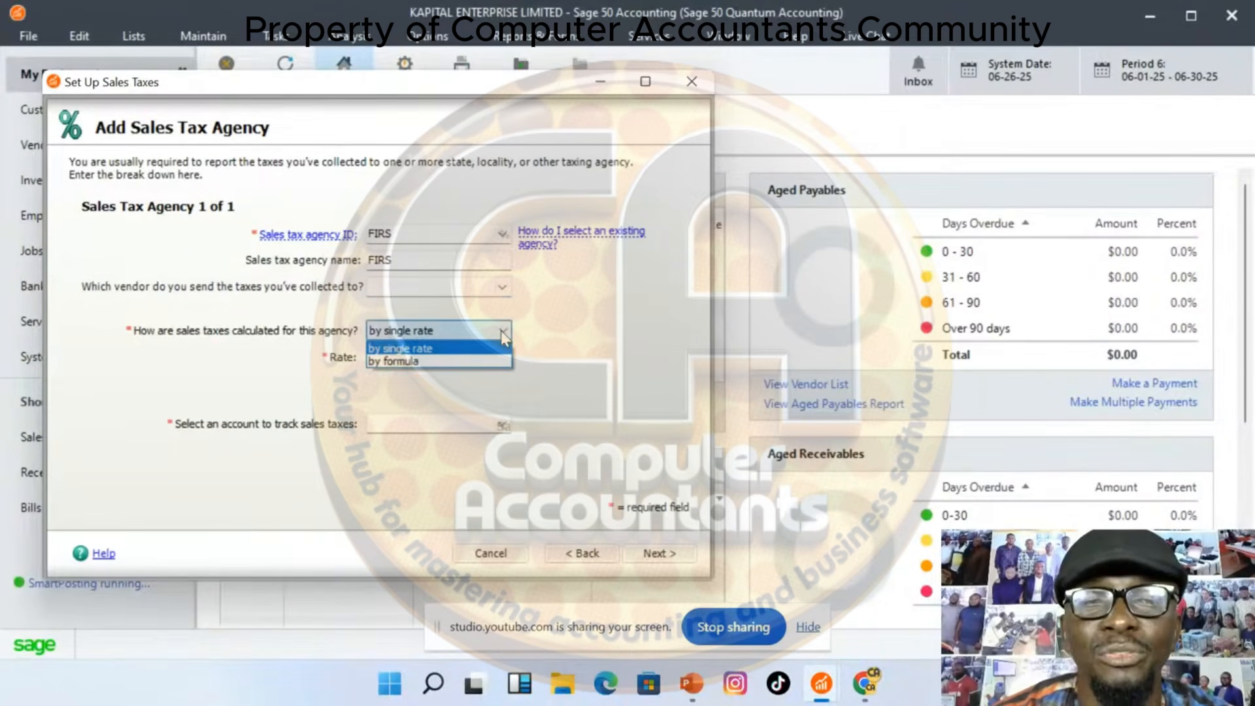
left_click(503, 298)
left_click(444, 286)
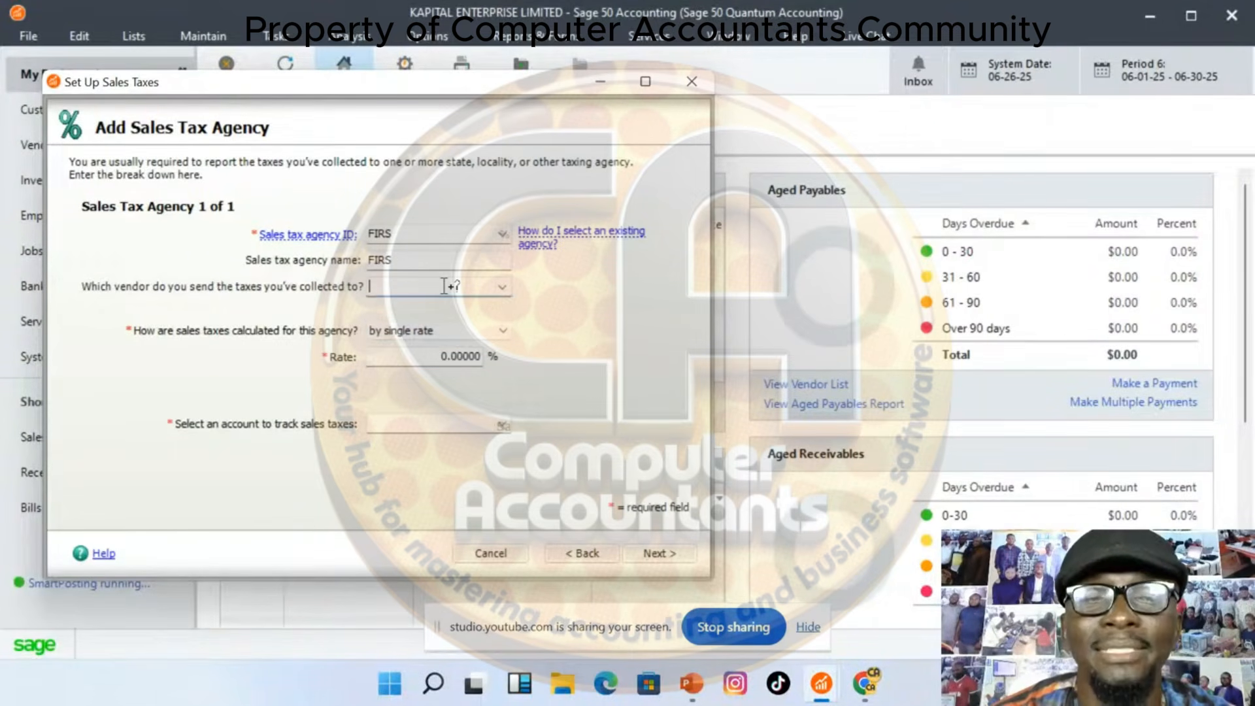
type("FIRS")
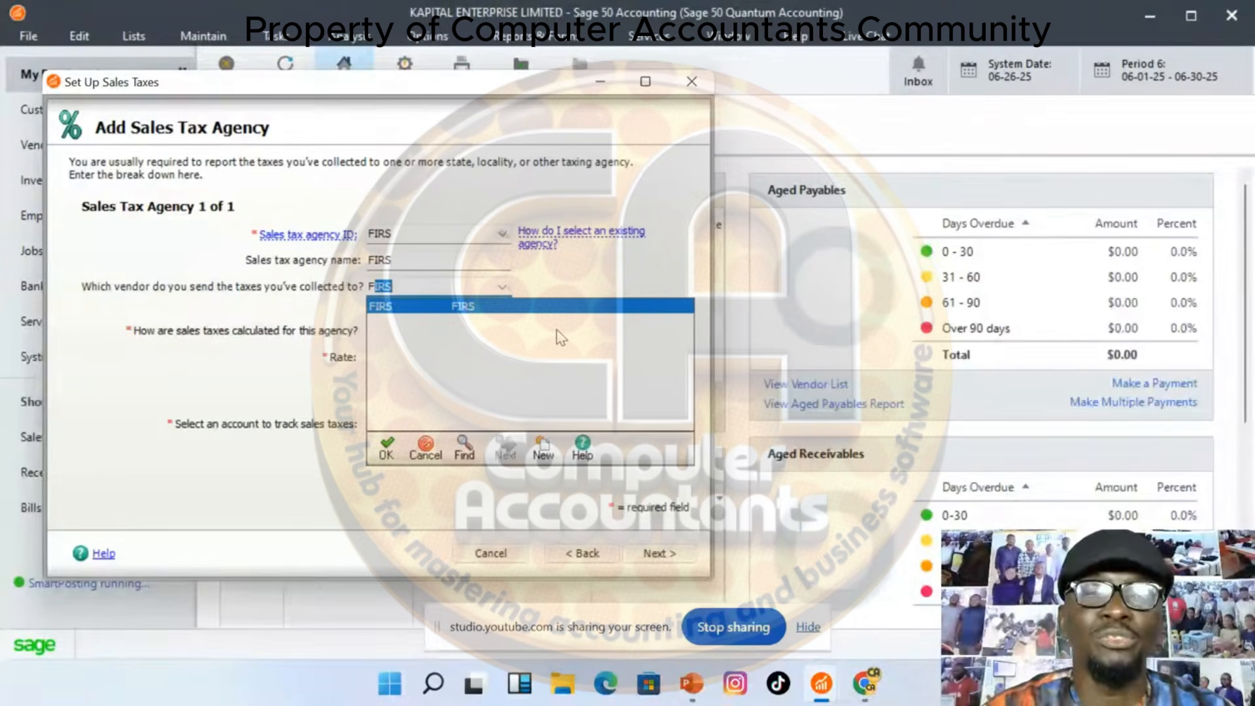
left_click(487, 307)
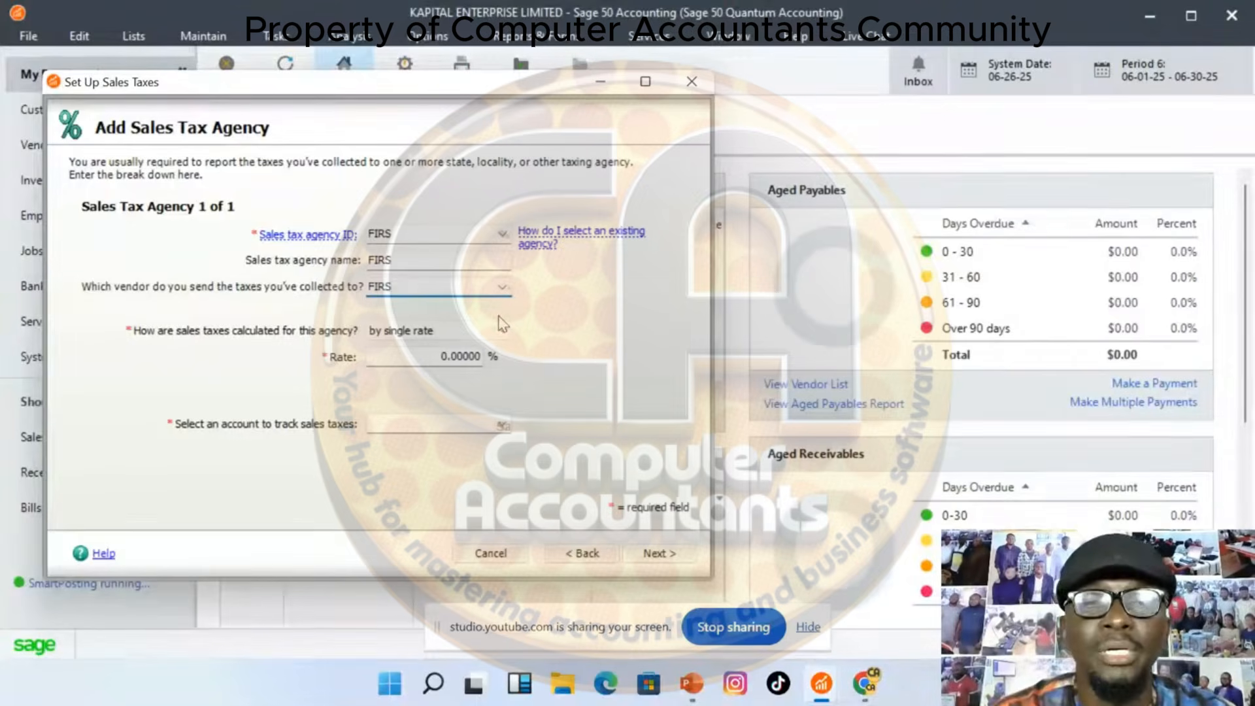
left_click(504, 331)
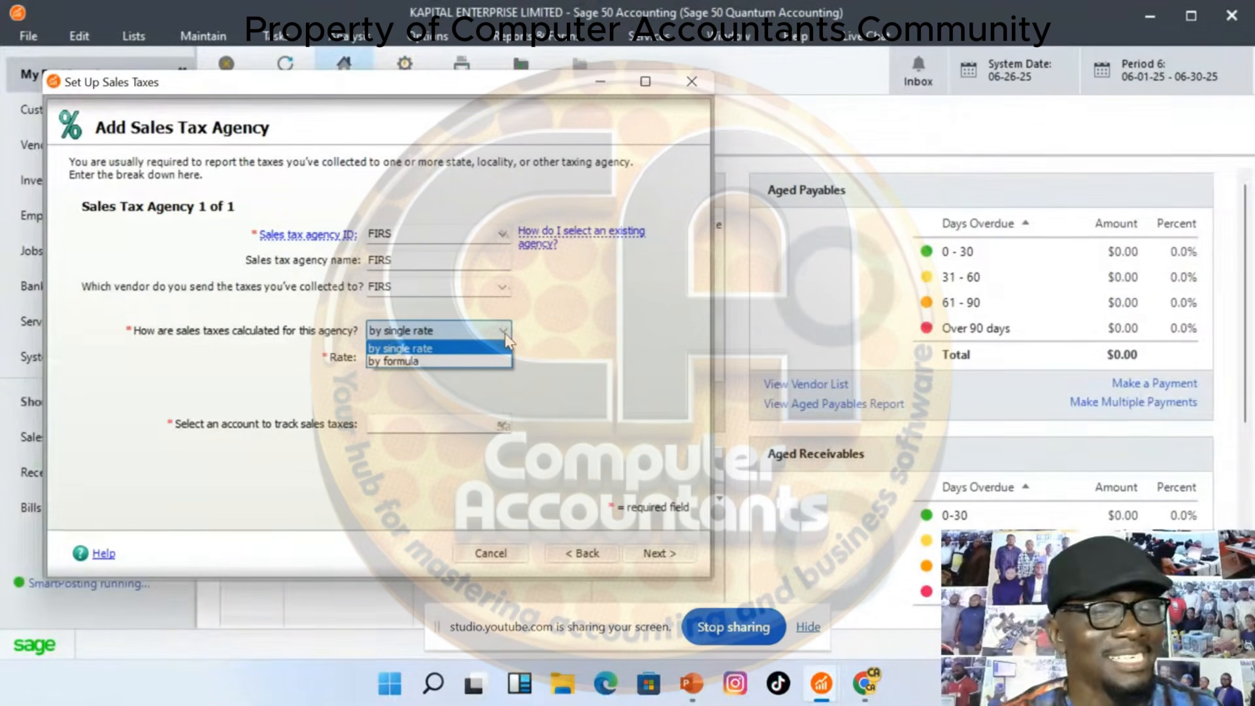
Give the FIRS agency a single 7.5% rate tracked to account 1003 VAT/SALES TAX
left_click(457, 347)
left_click(461, 356)
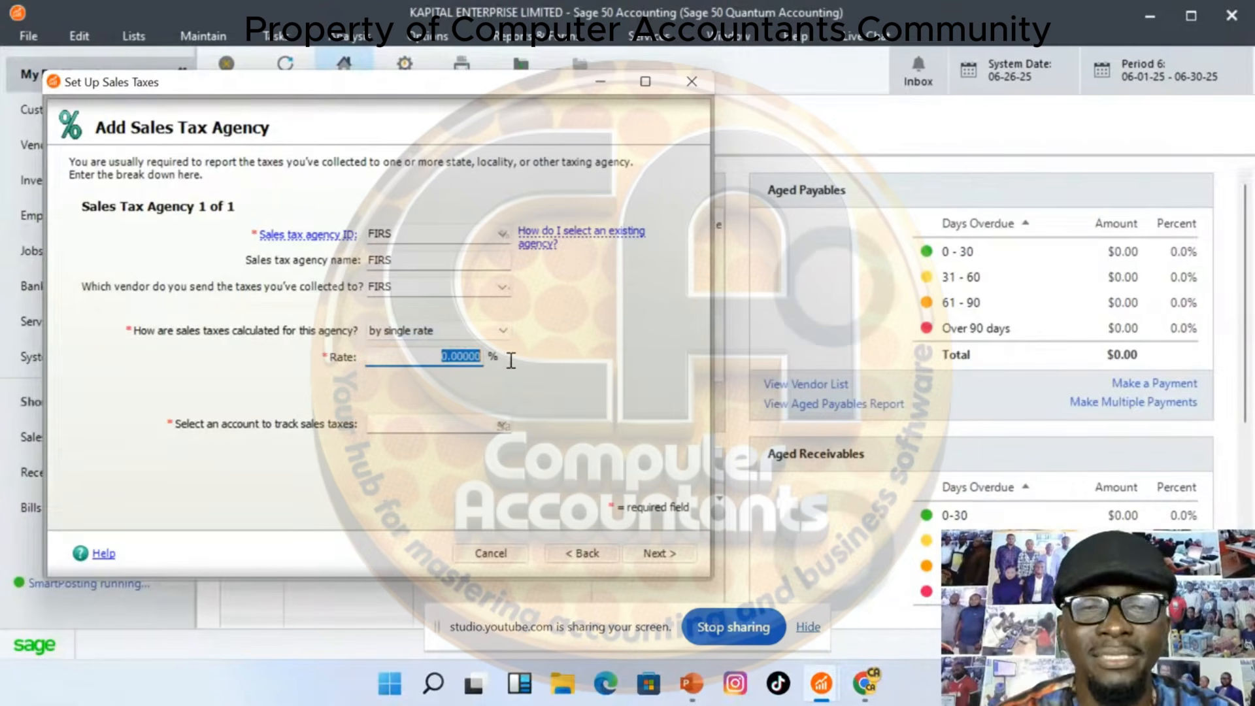
type("7")
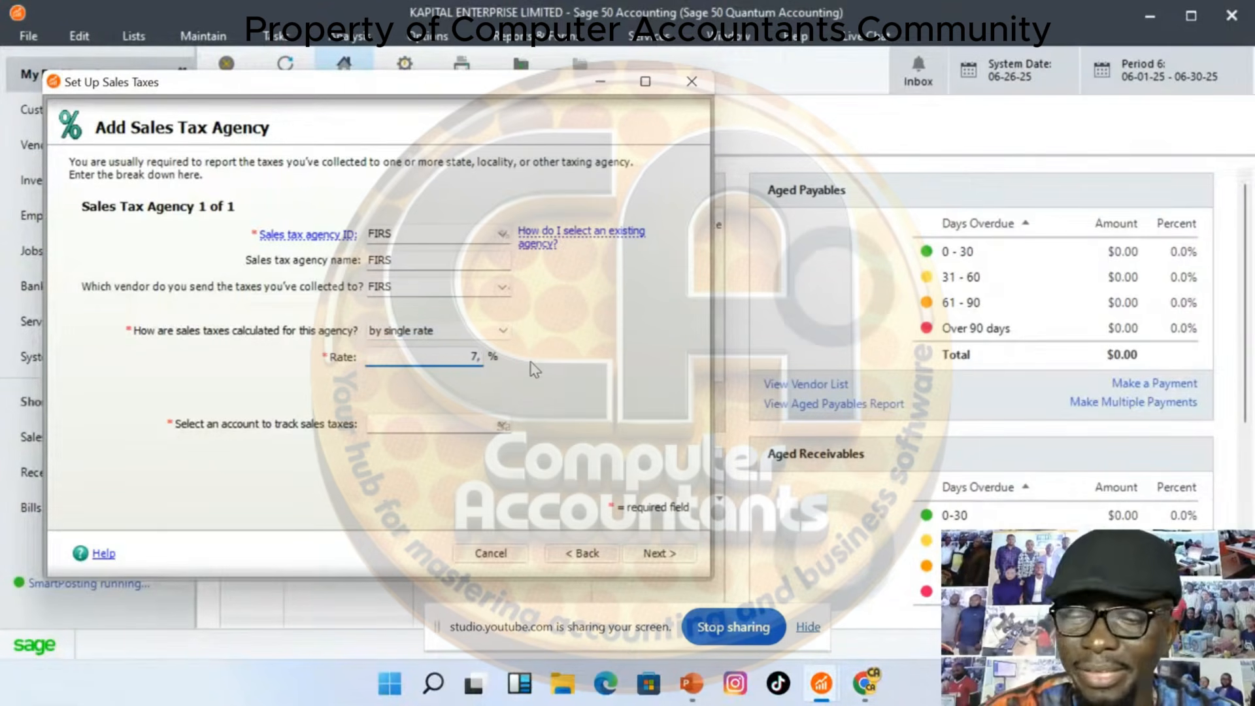
type(".5")
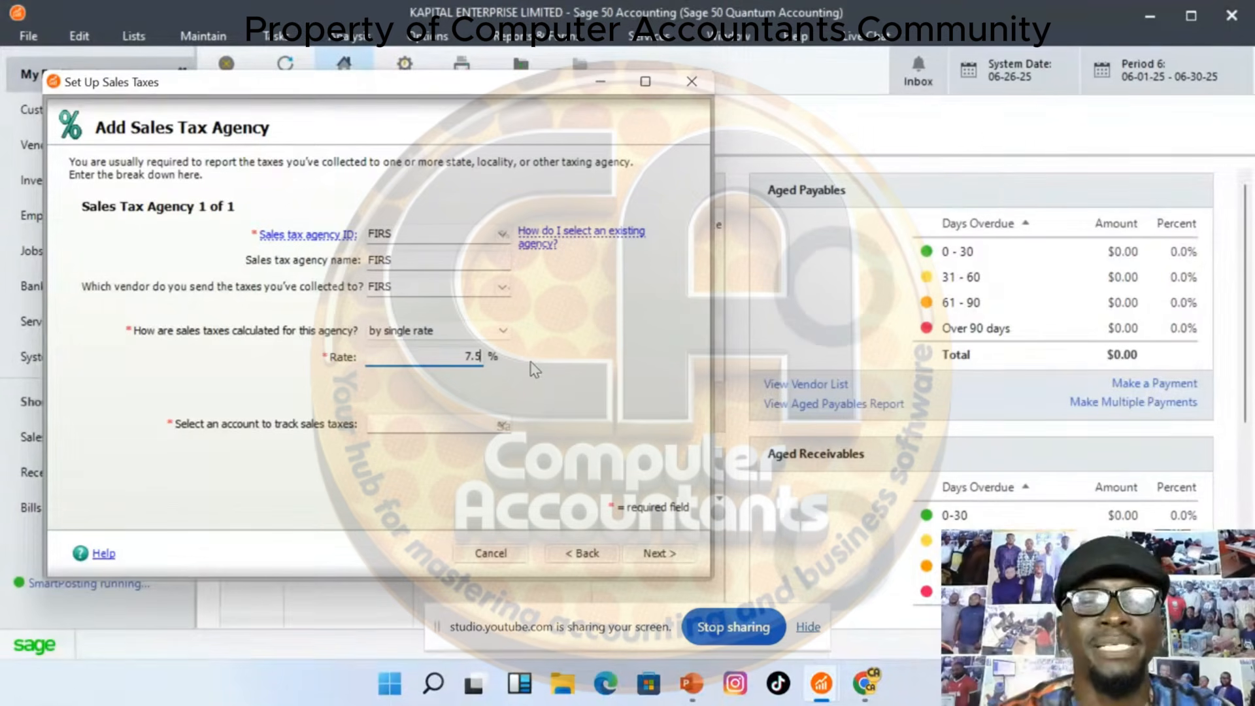
left_click(505, 429)
left_click(504, 426)
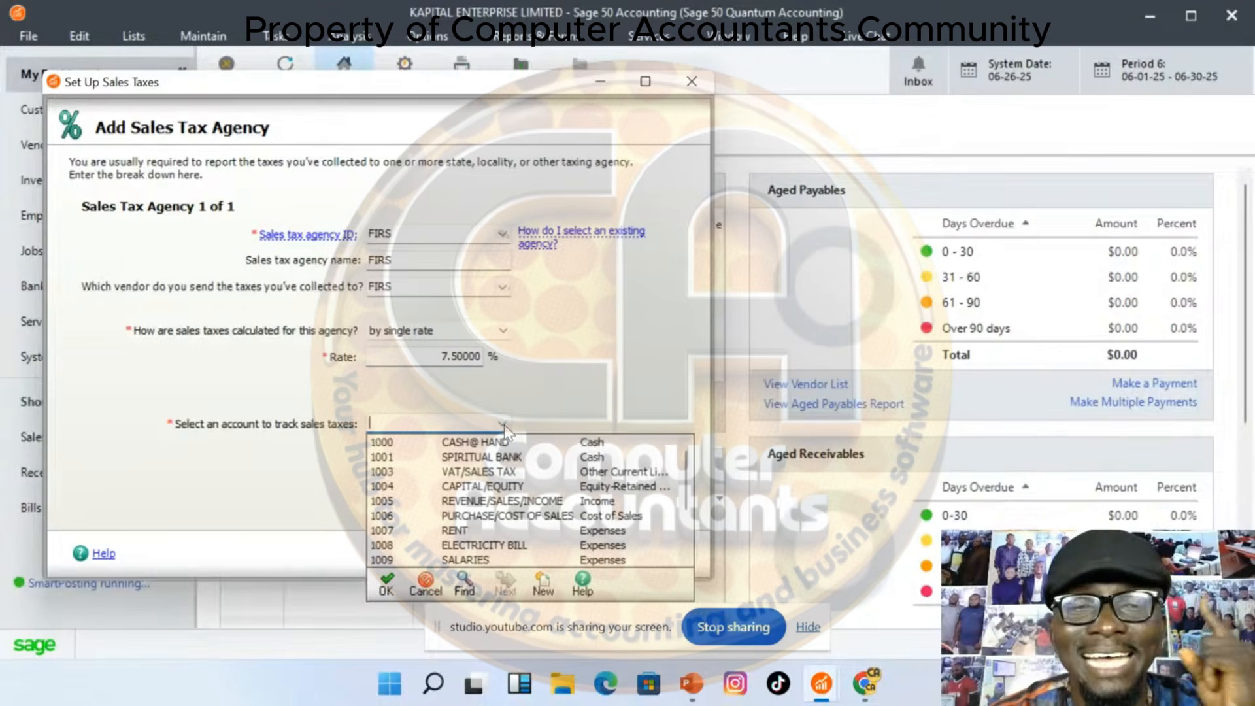
left_click(485, 474)
left_click(486, 477)
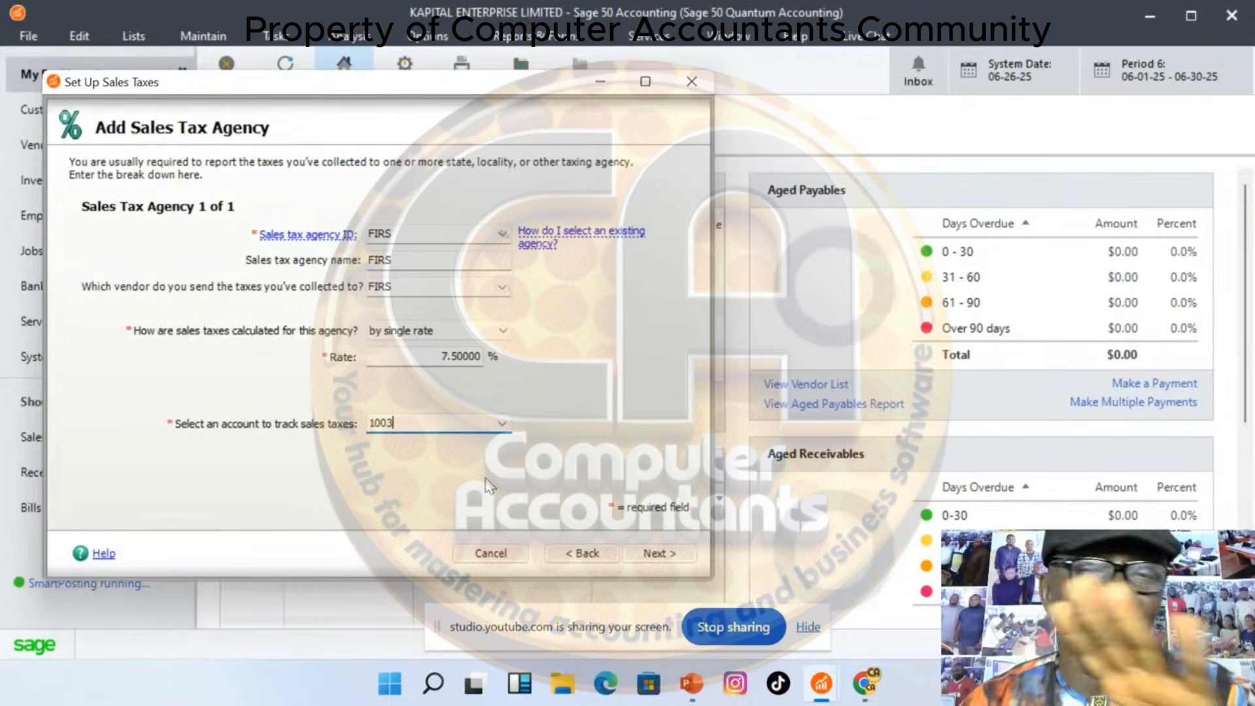
Step back and restart the new sales tax setup, keeping the 7.50000 total rate
left_click(587, 553)
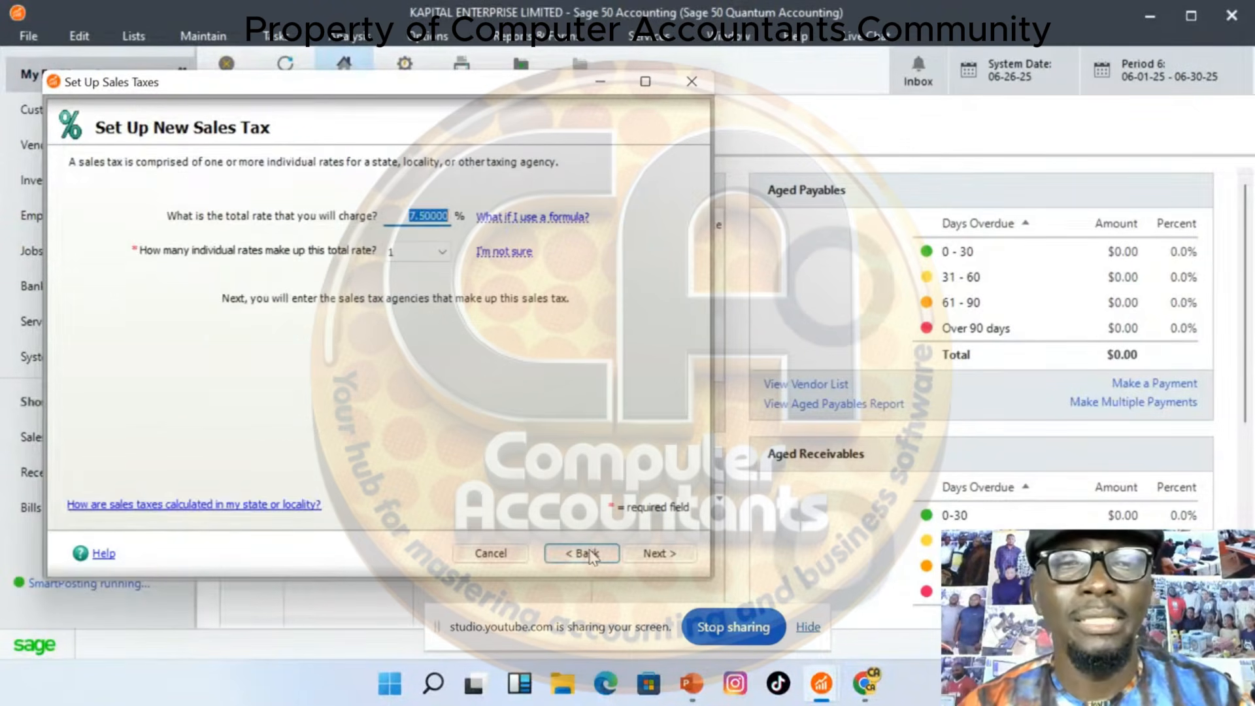
left_click(588, 553)
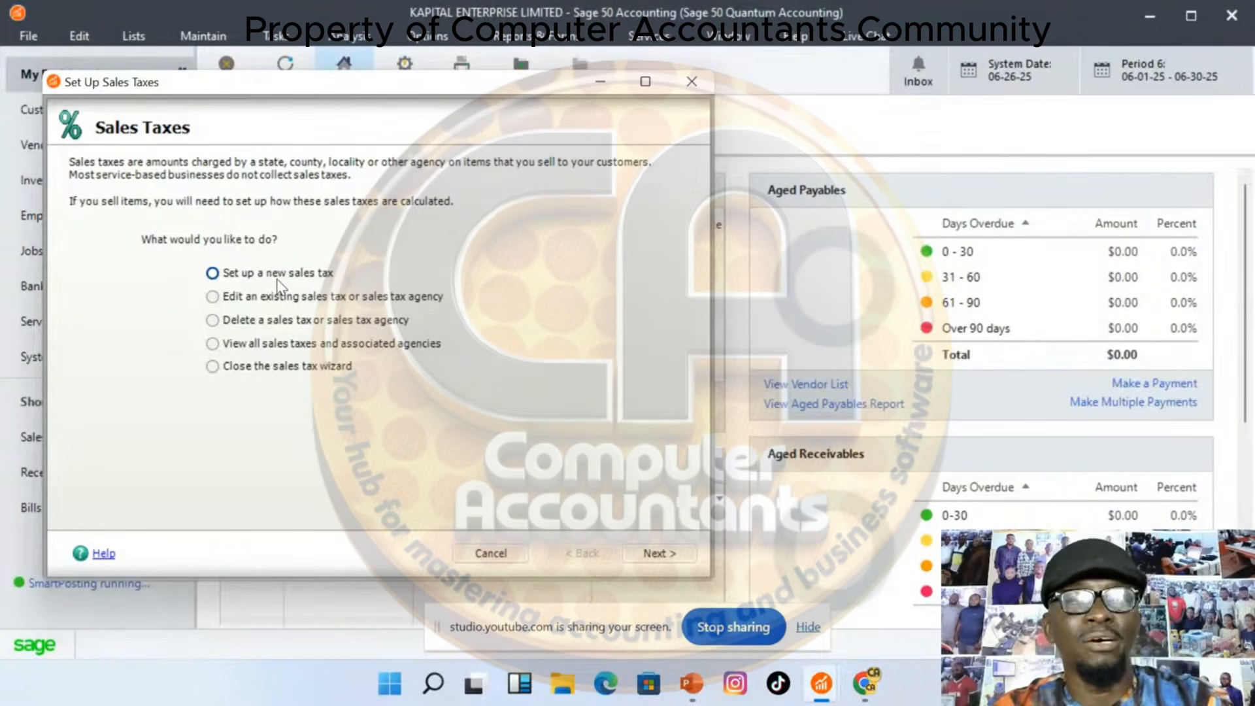
left_click(672, 557)
left_click(1214, 463)
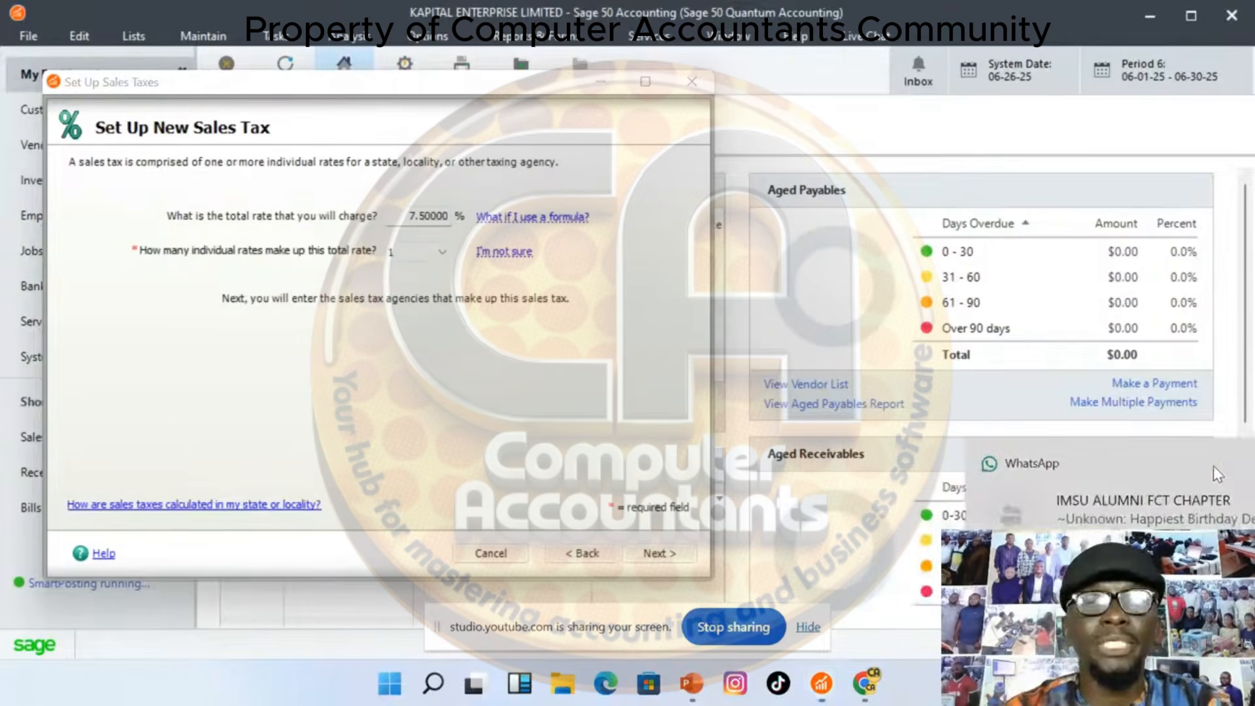
left_click(389, 215)
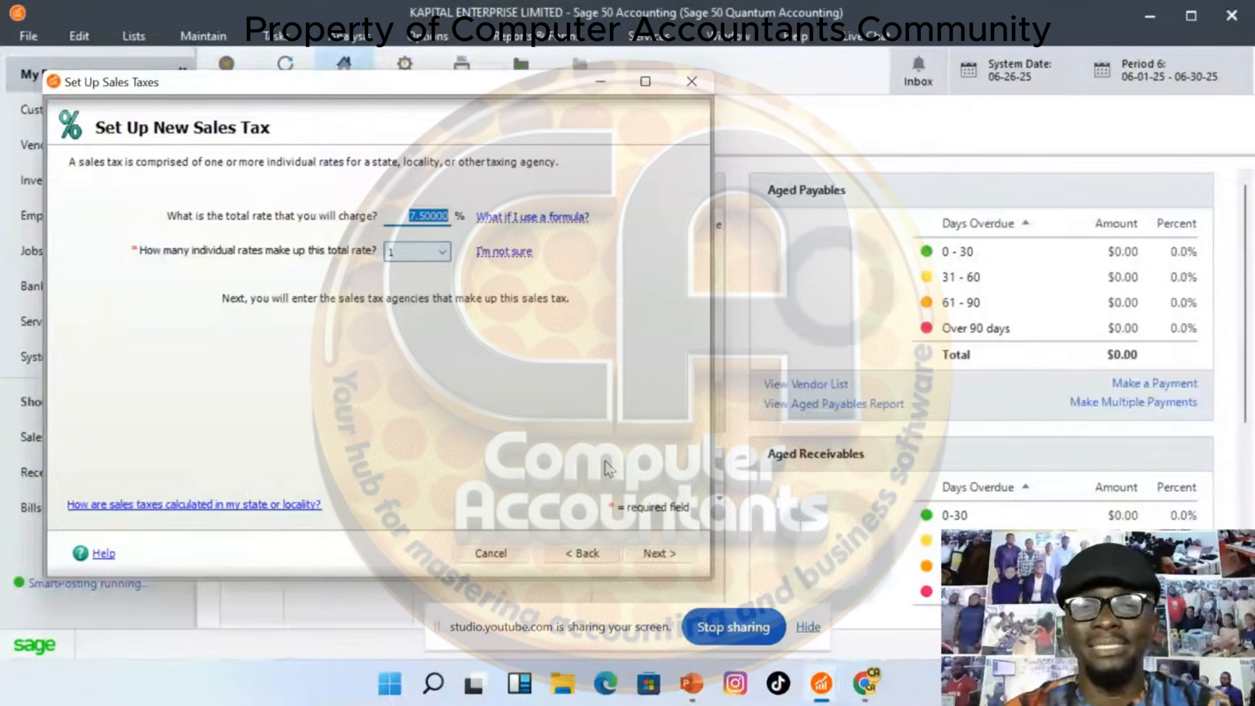
left_click(661, 554)
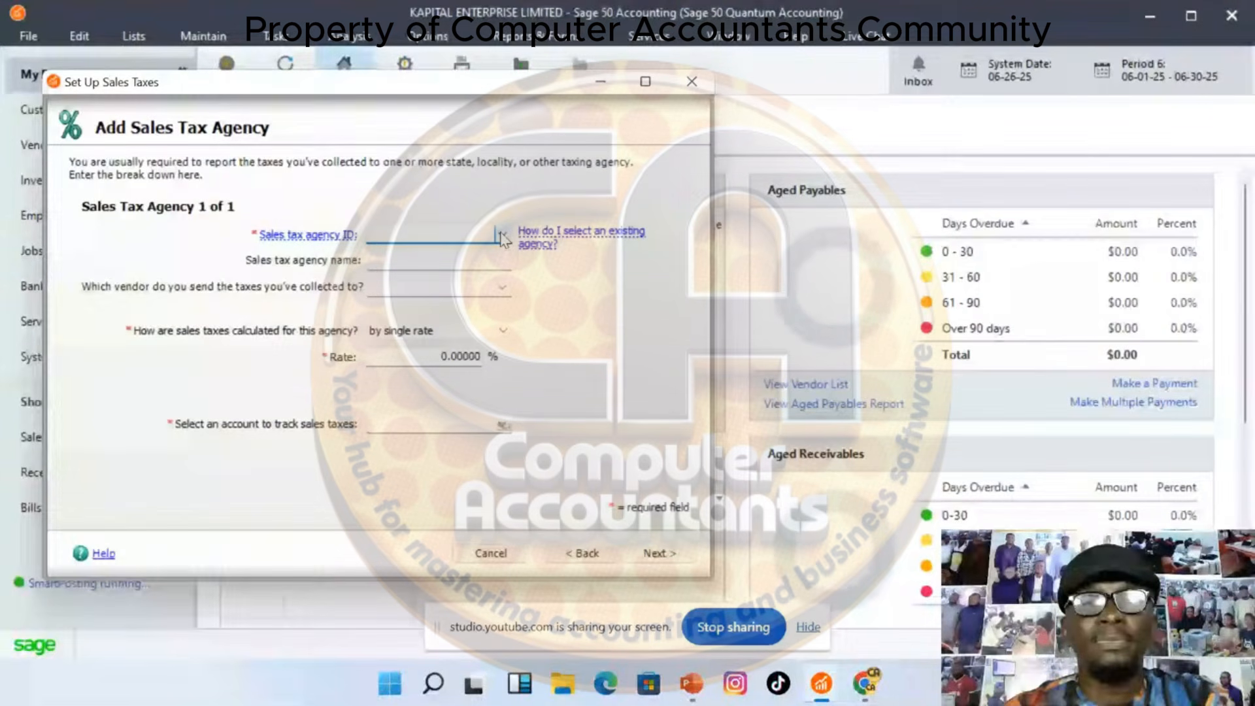
Enter FIRS as the agency ID and name, and start a blank new-vendor record
type("FIRS")
key("Tab")
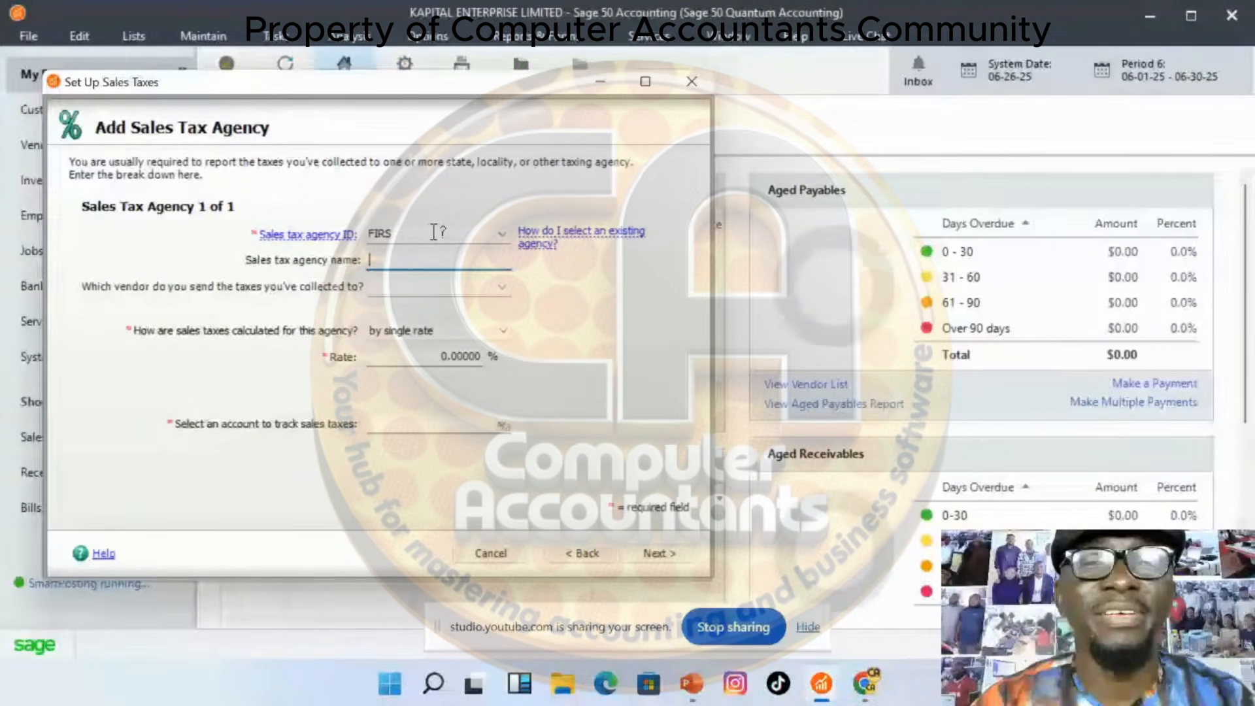
type("FIRS")
left_click(502, 288)
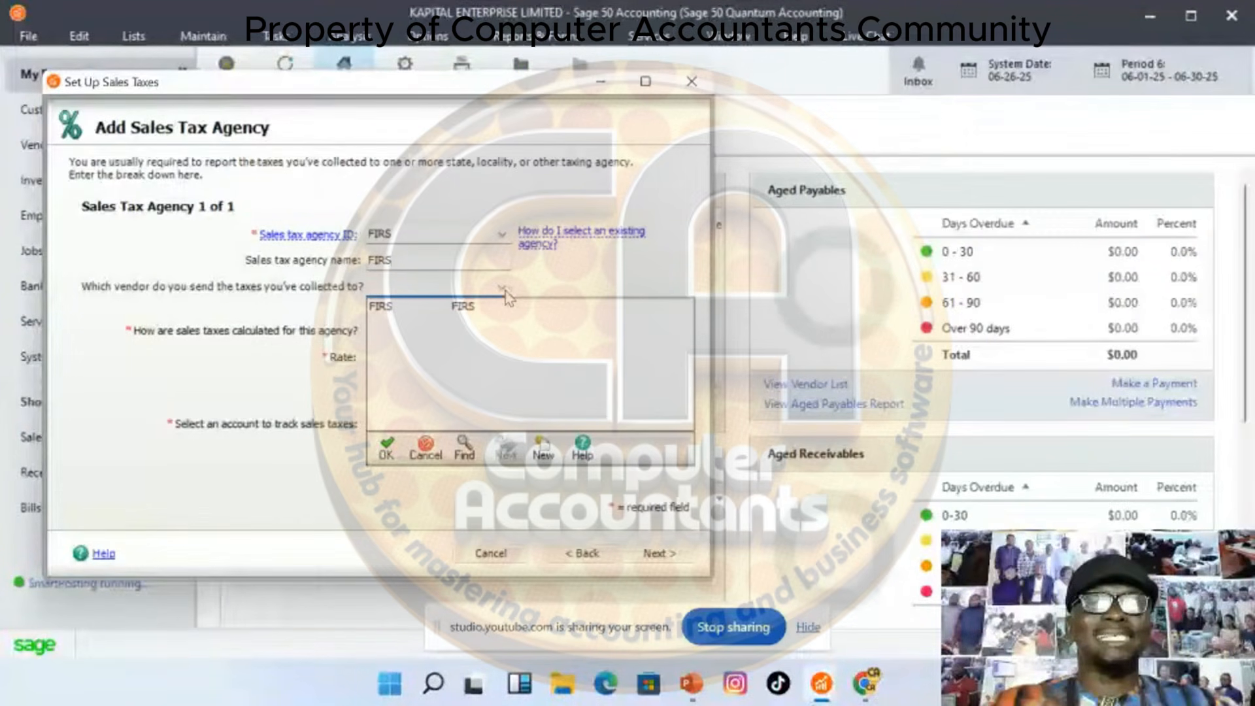
left_click(544, 453)
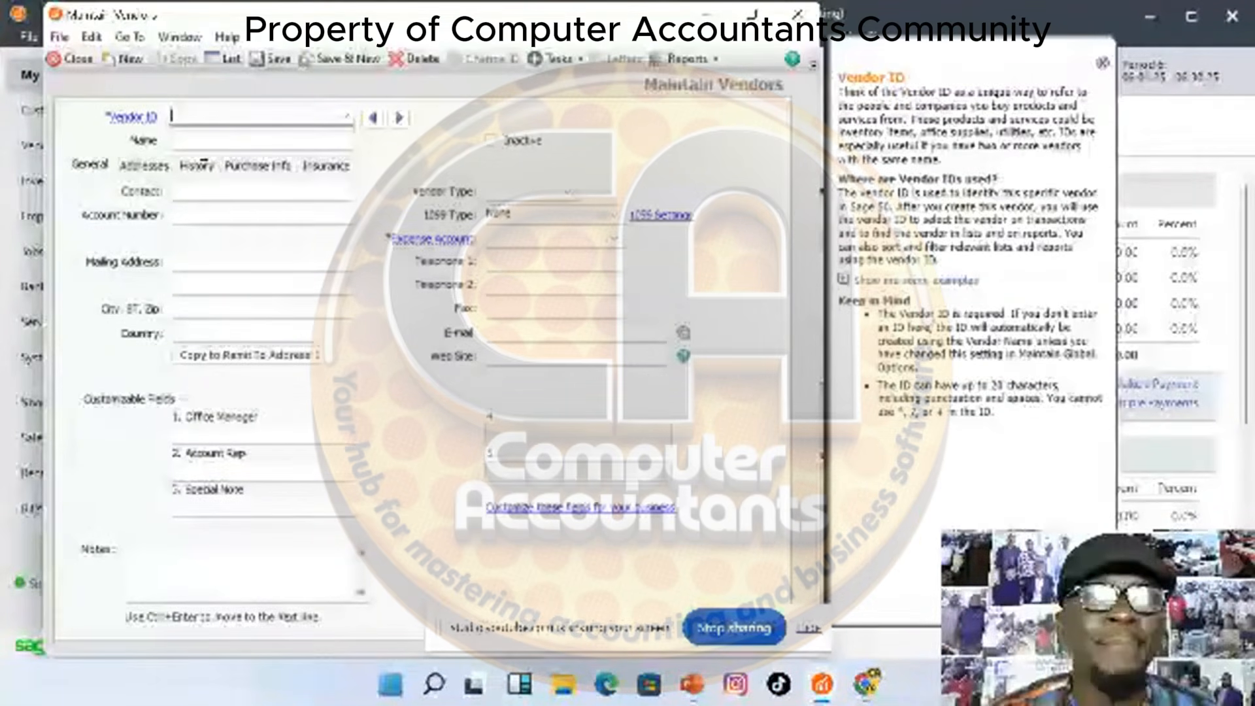
Discard the new-vendor record and select FIRS as the tax-receiving vendor
left_click(615, 239)
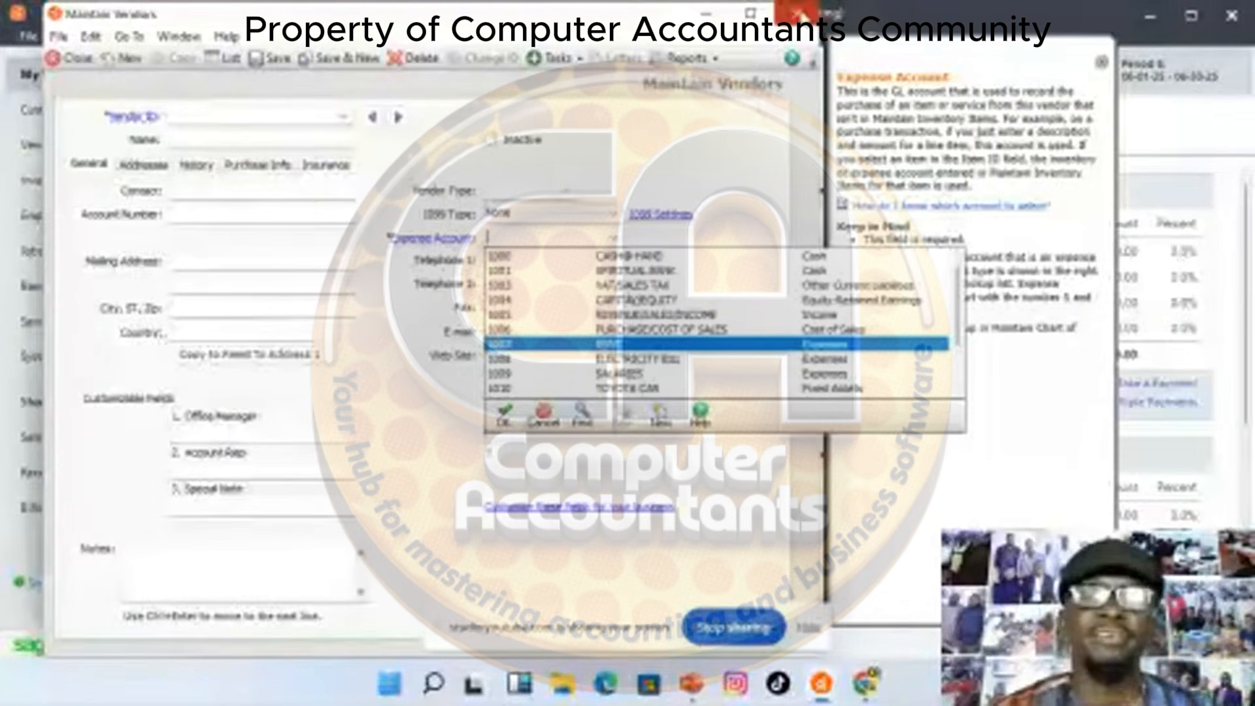
left_click(801, 15)
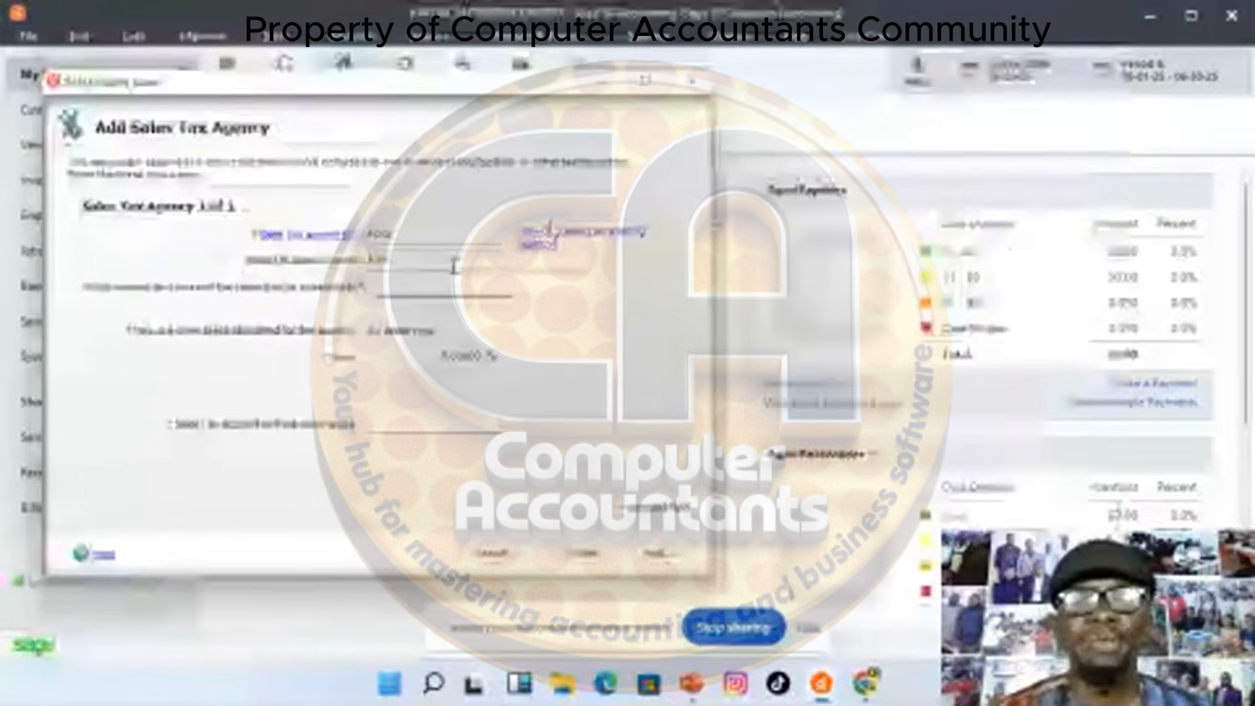
left_click(426, 286)
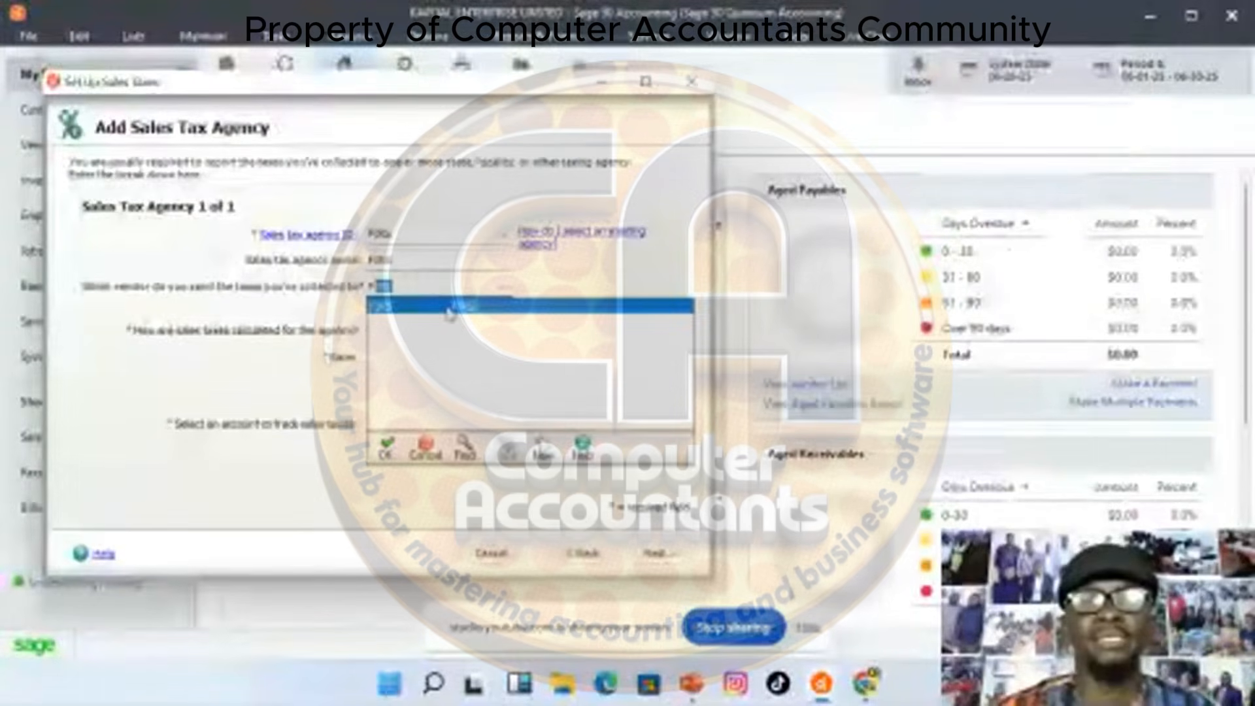
left_click(449, 307)
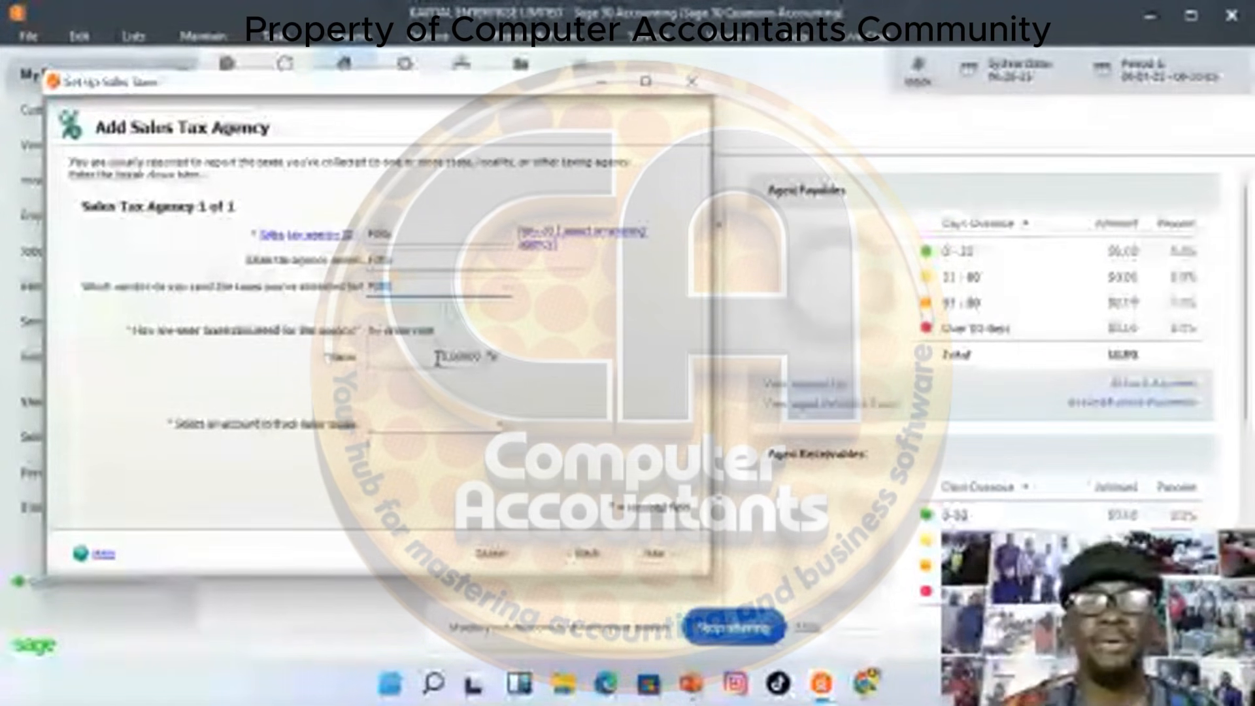
Set the agency's single rate to 7.5% tracked to account 1003 VAT/SALES TAX
left_click(440, 359)
type("7")
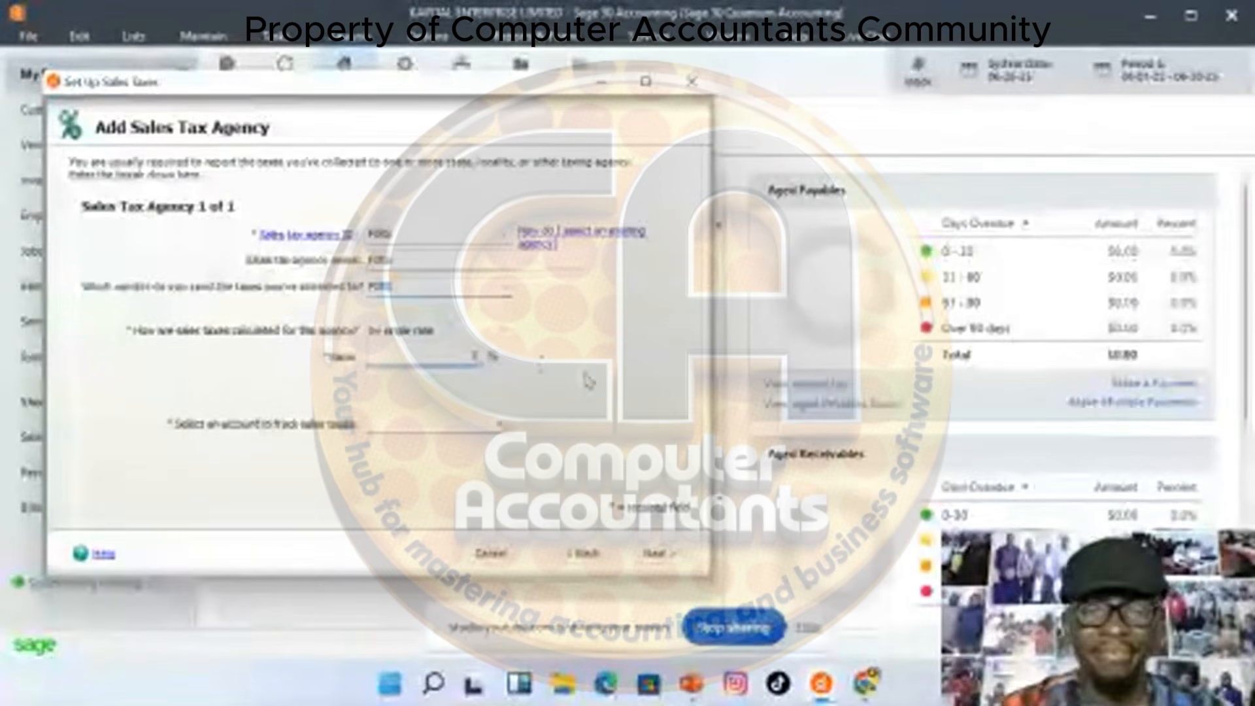
type(".5")
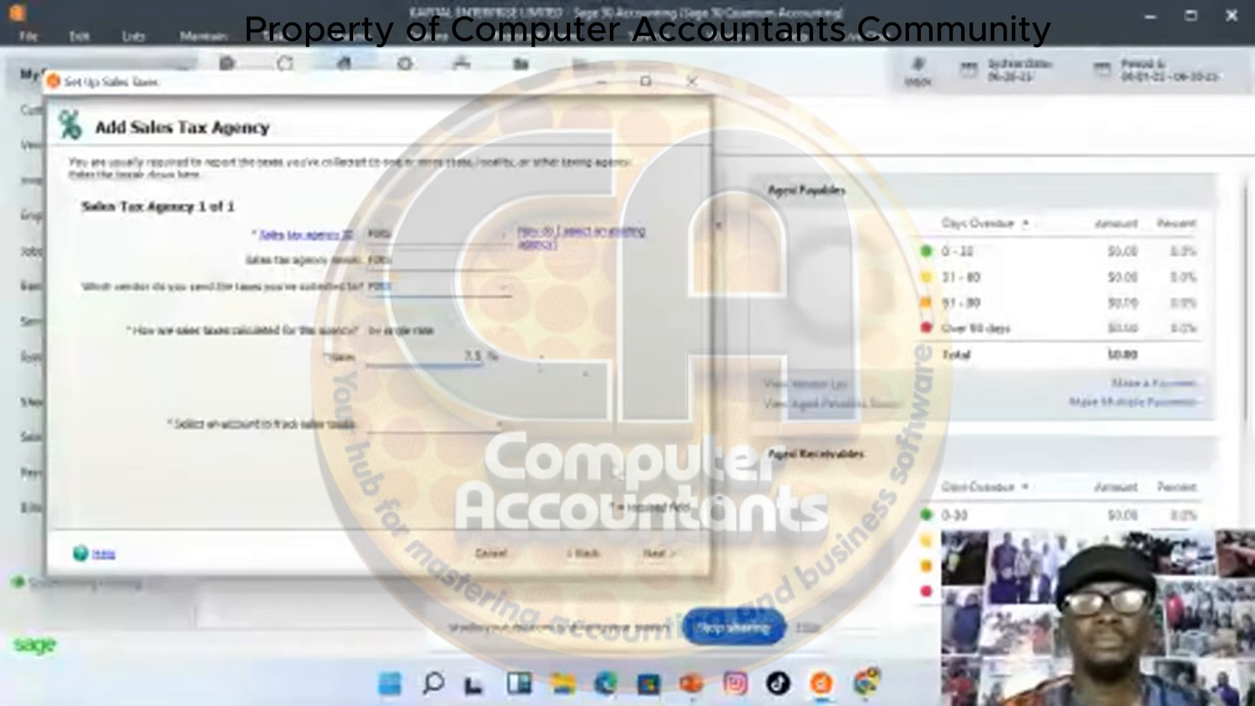
left_click(502, 425)
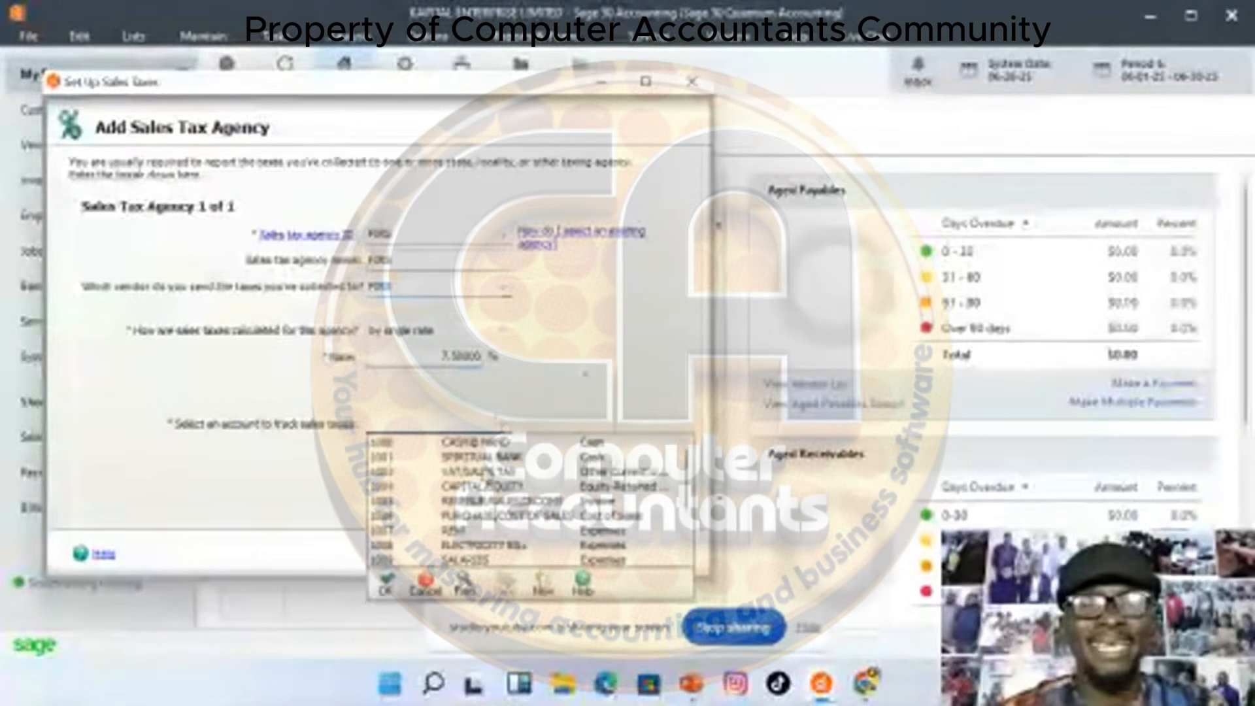
double_click(480, 472)
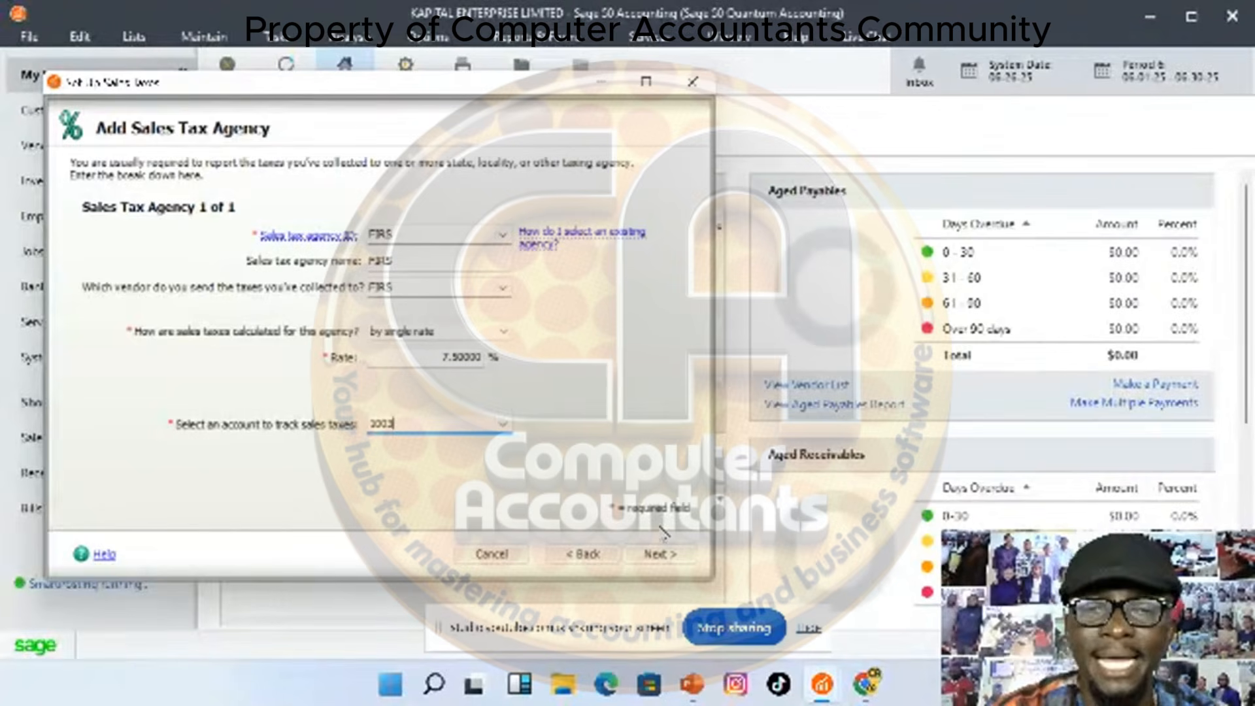
Identify the sales tax with ID VAT and the name 'VALU ADDED TAX'
left_click(683, 561)
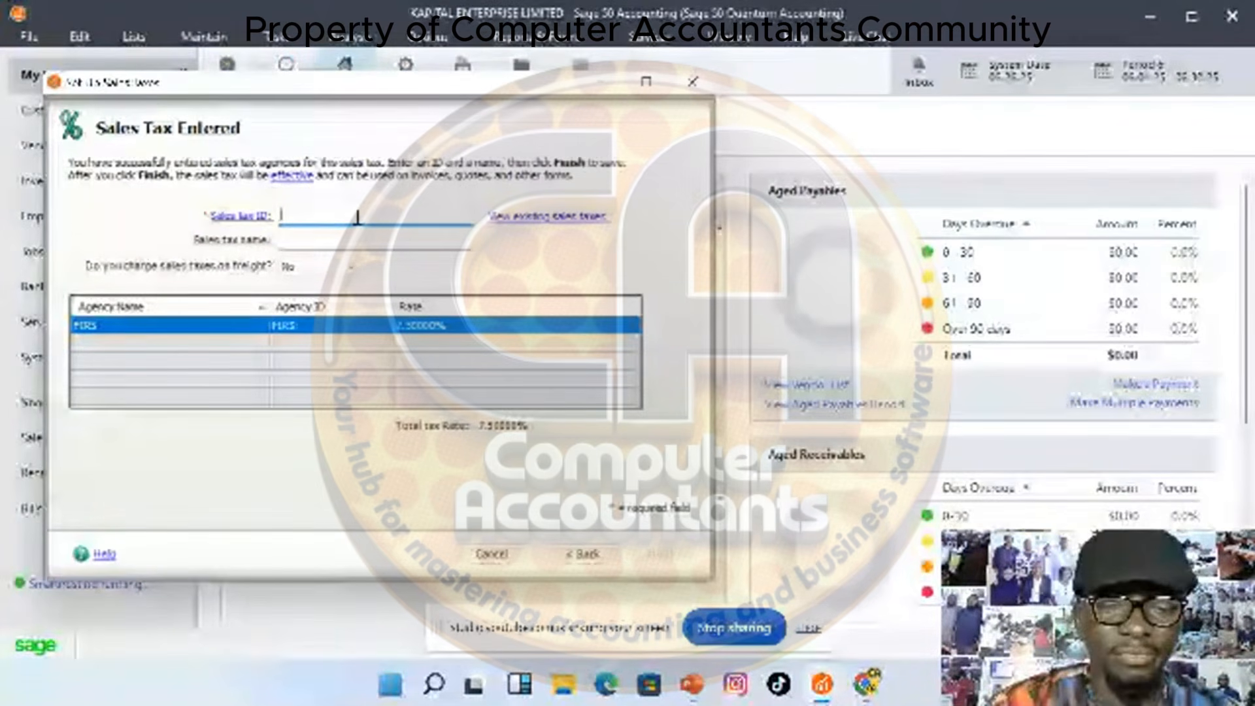
type("VAT/")
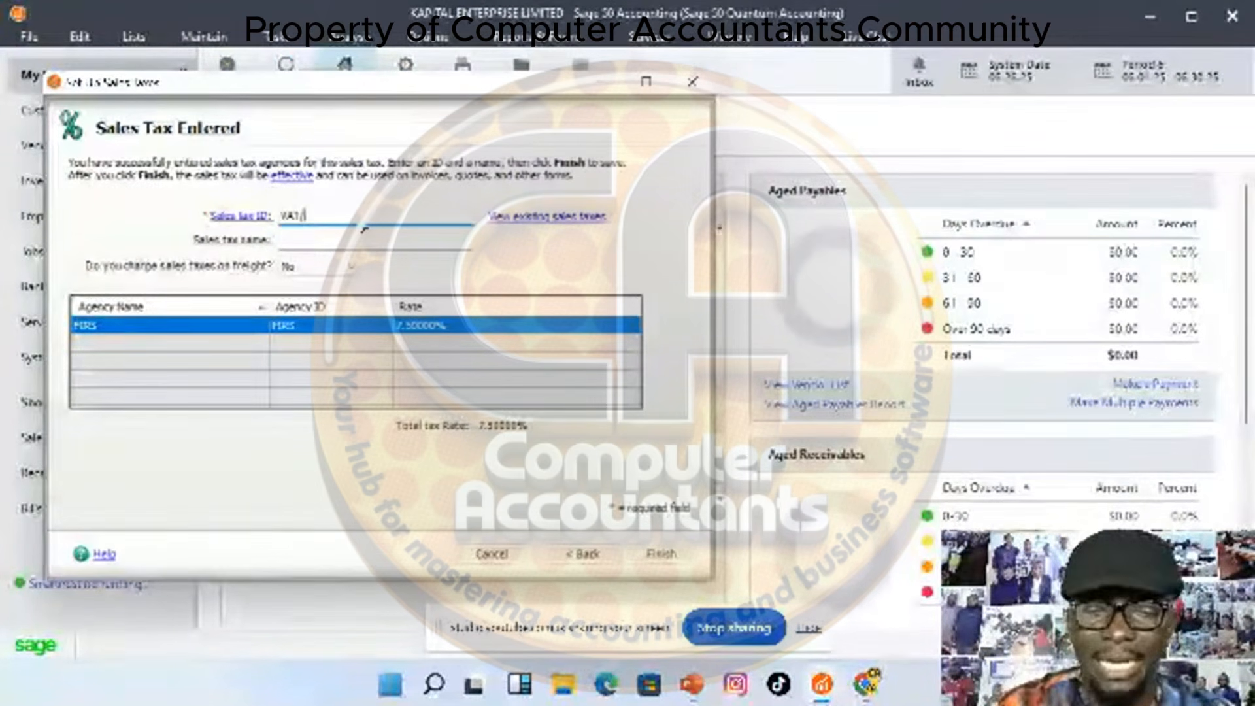
type("SALE")
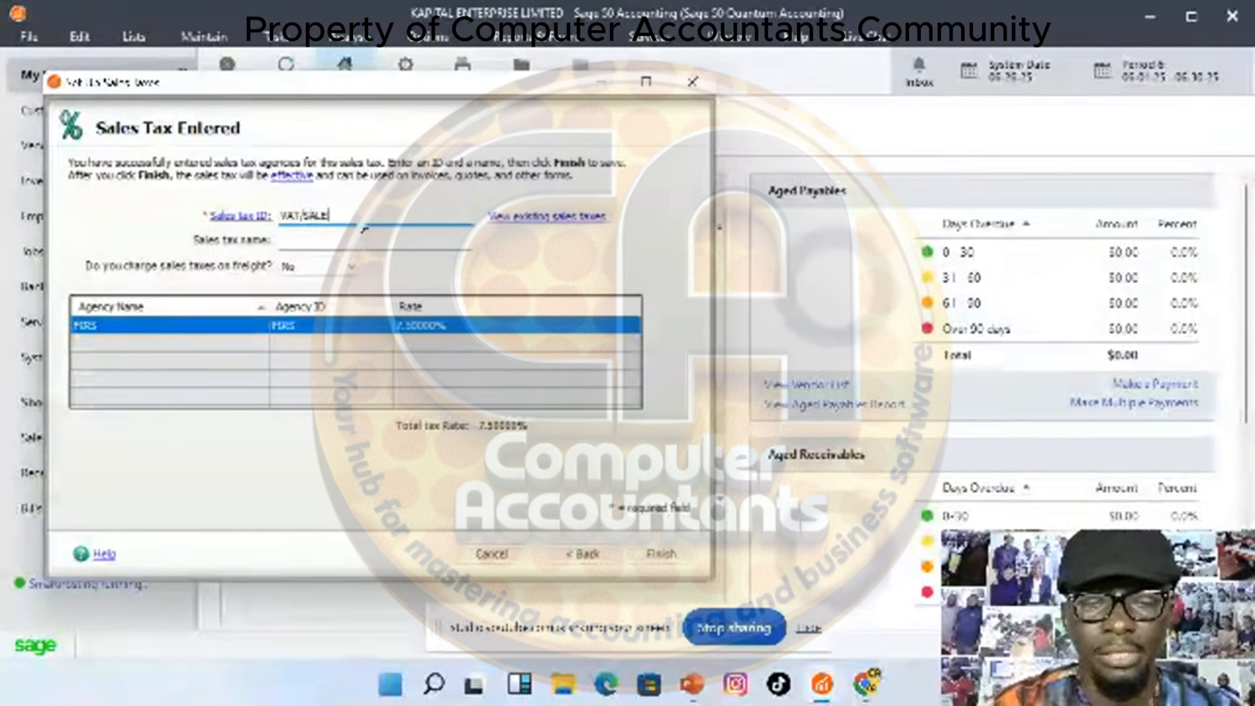
key("BackSpace")
key("BackSpace")
key("BackSpace")
key("BackSpace")
key("BackSpace")
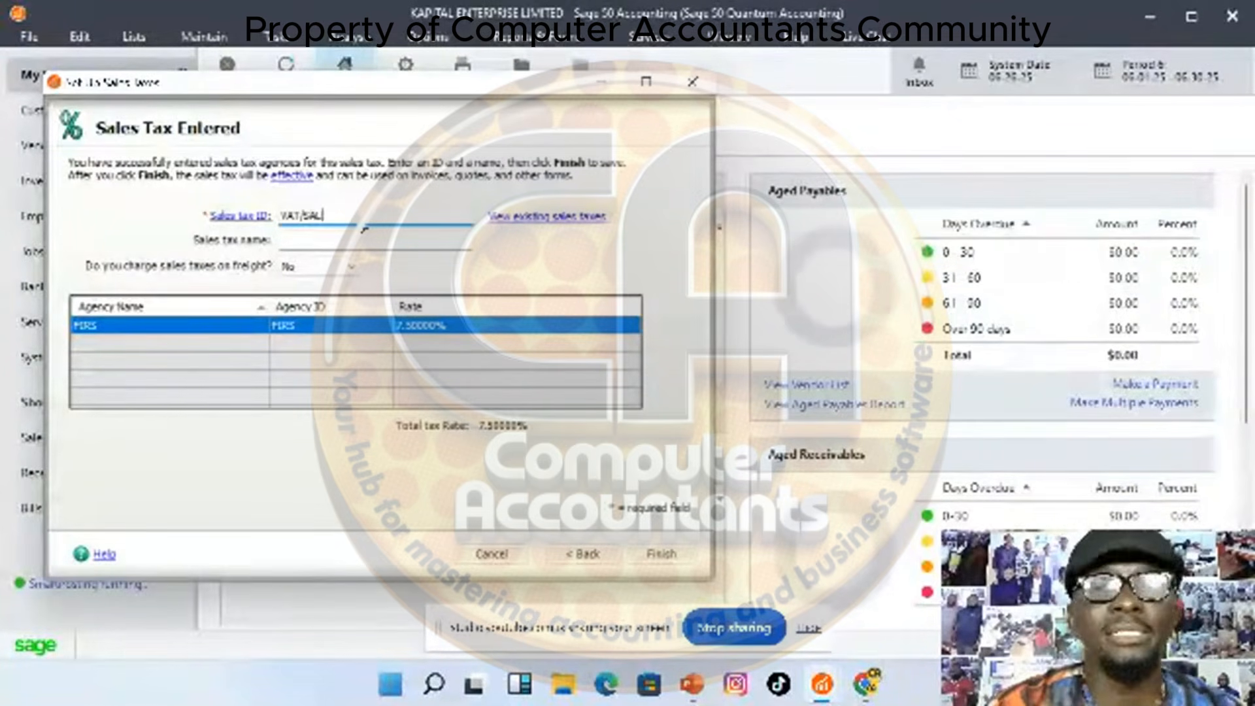
left_click(338, 236)
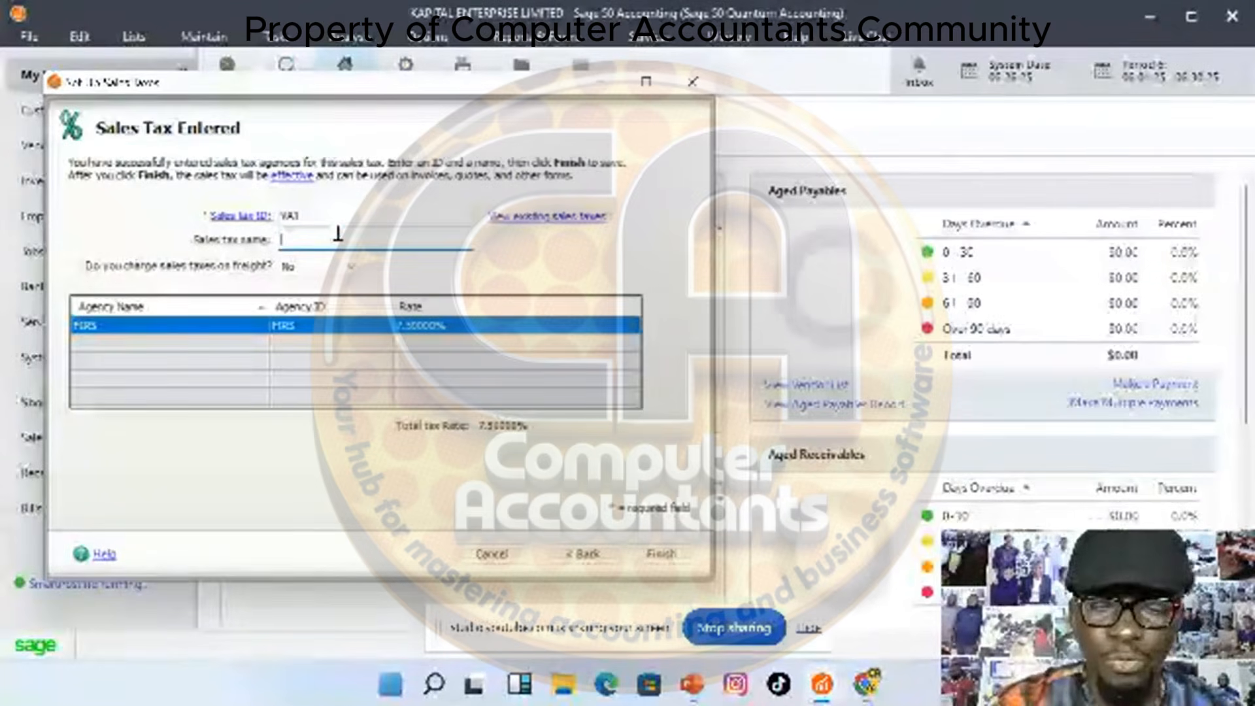
type("VALU AD")
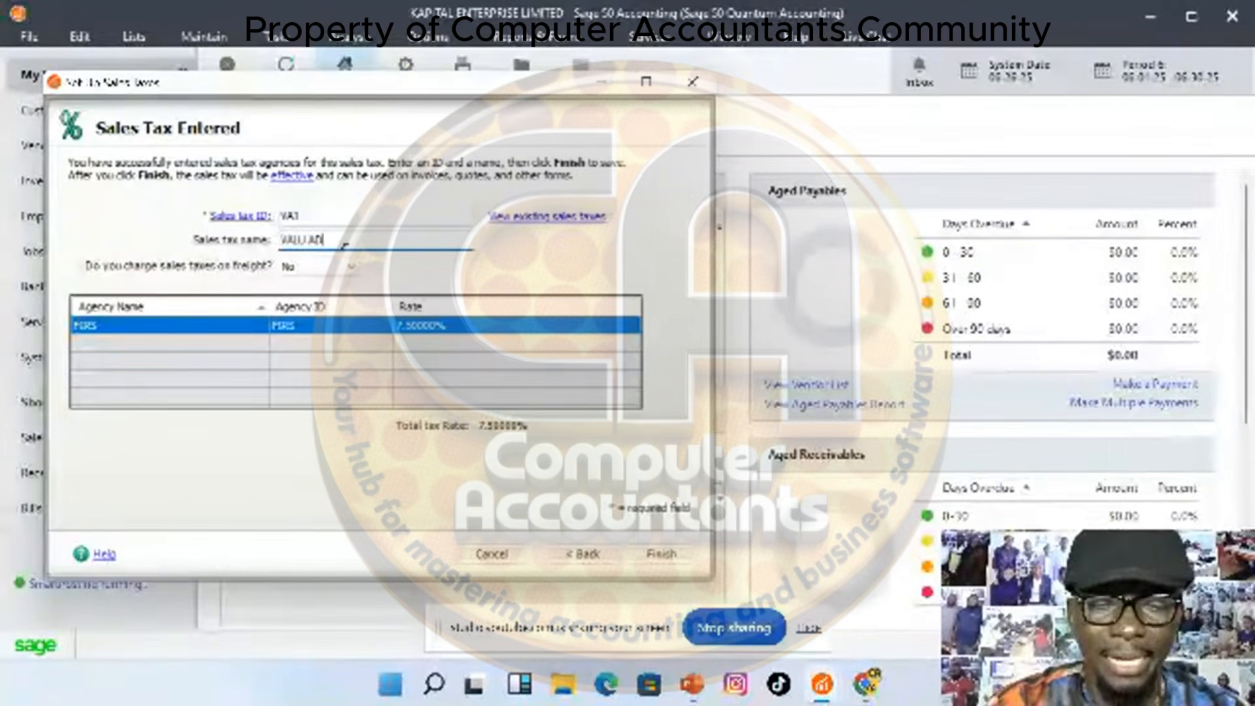
type("DED TAX")
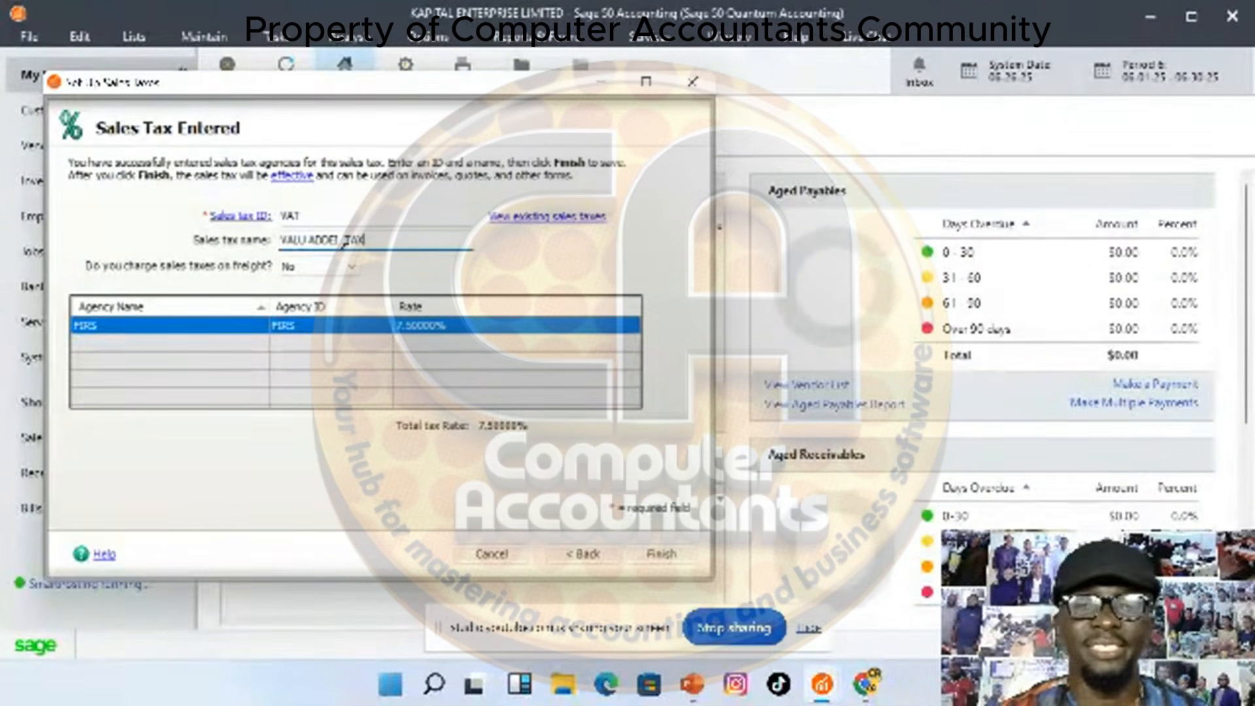
Finish saving the VAT sales tax and close the Sales Taxes setup
left_click(661, 555)
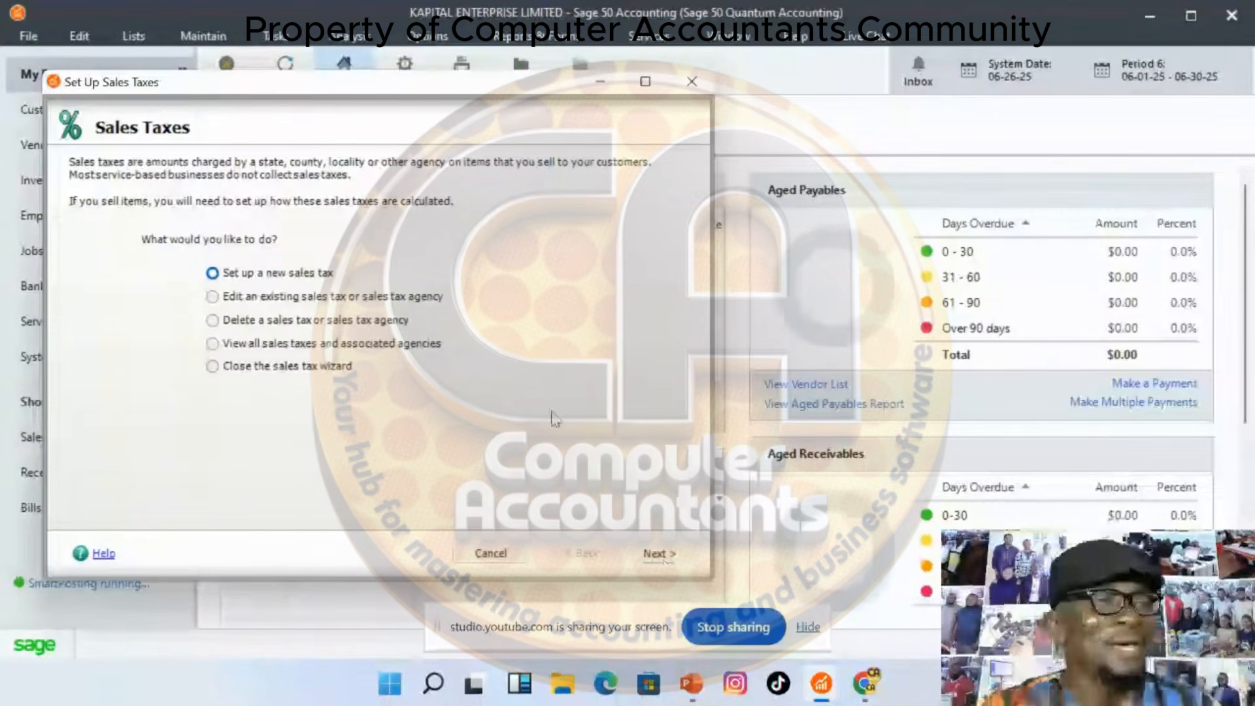
left_click(508, 550)
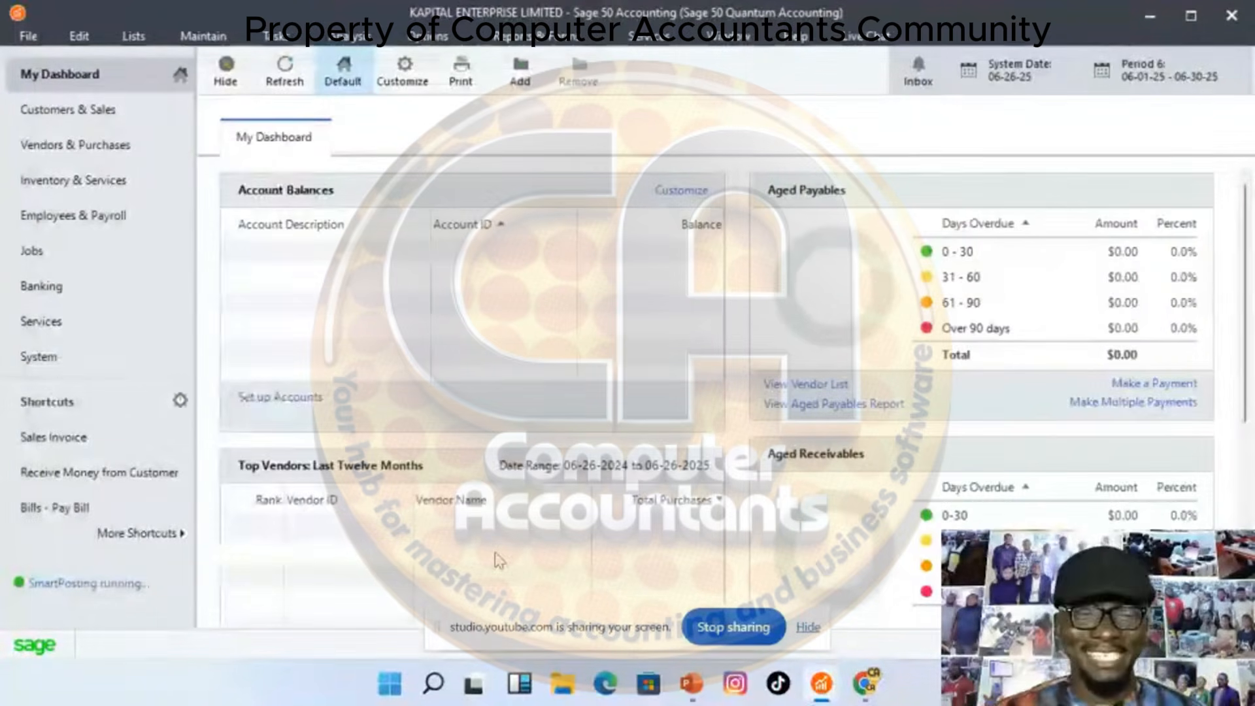
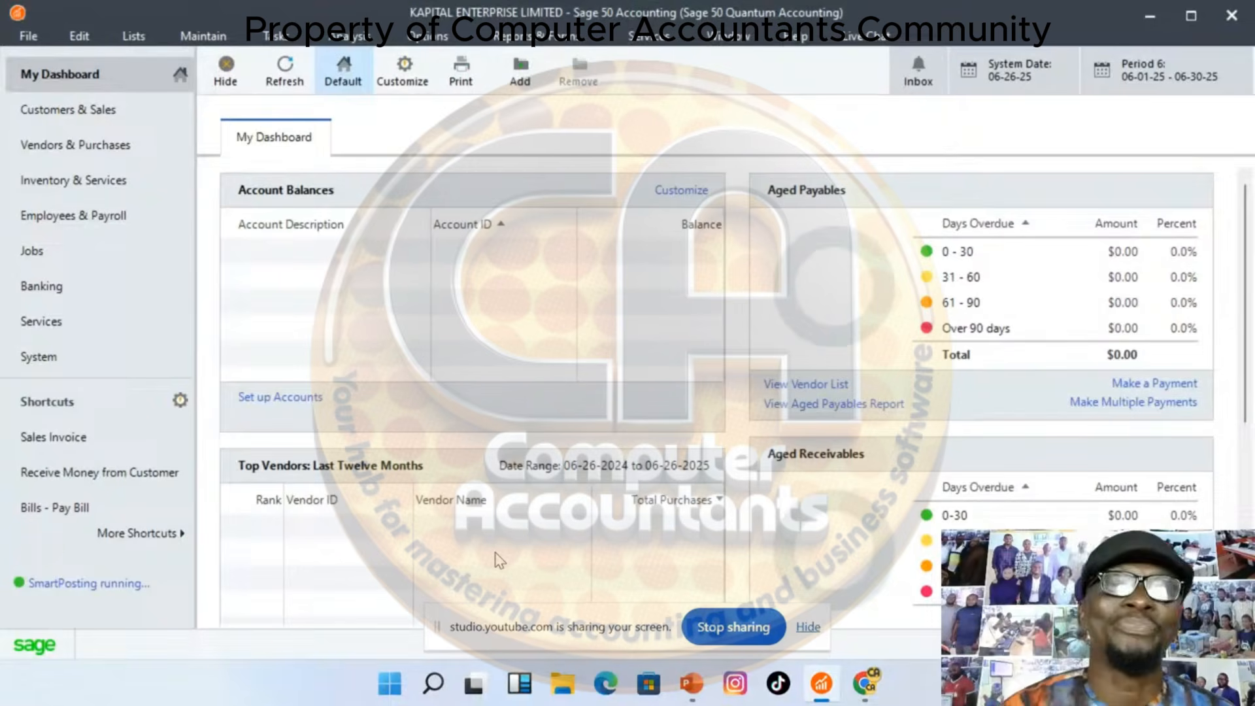
Open the Maintain Customers/Prospects window from the Maintain menu
left_click(204, 37)
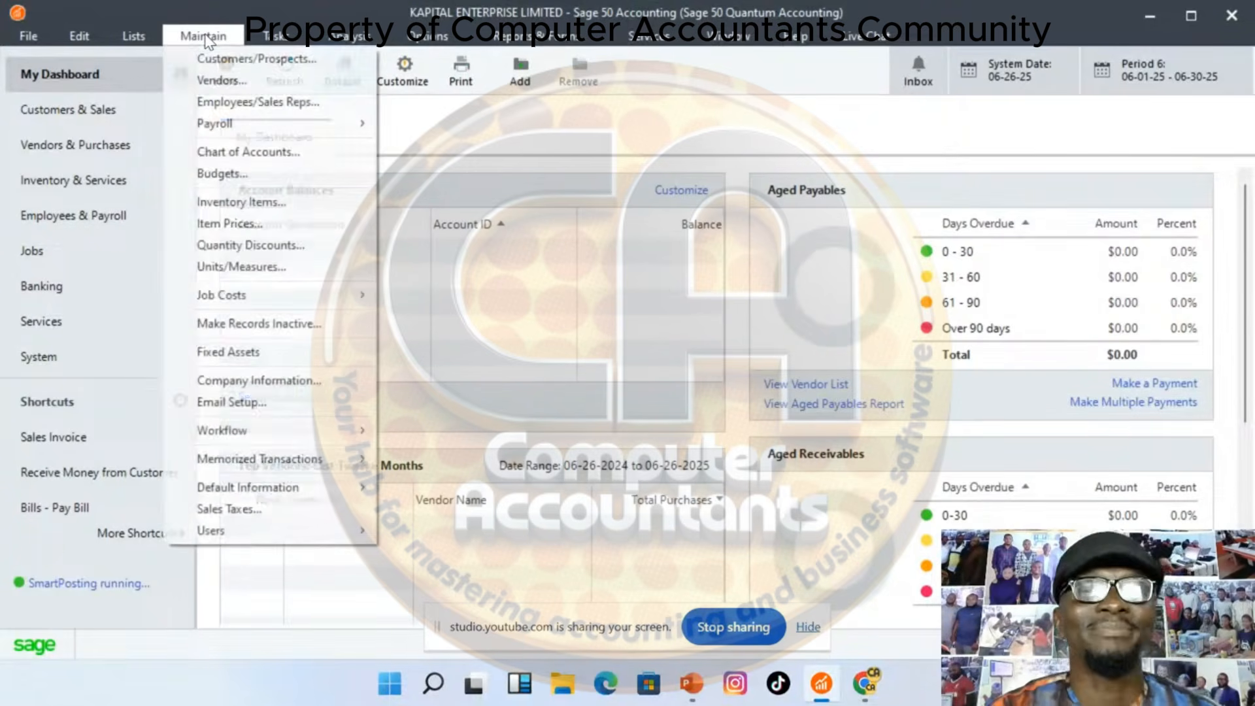
left_click(258, 60)
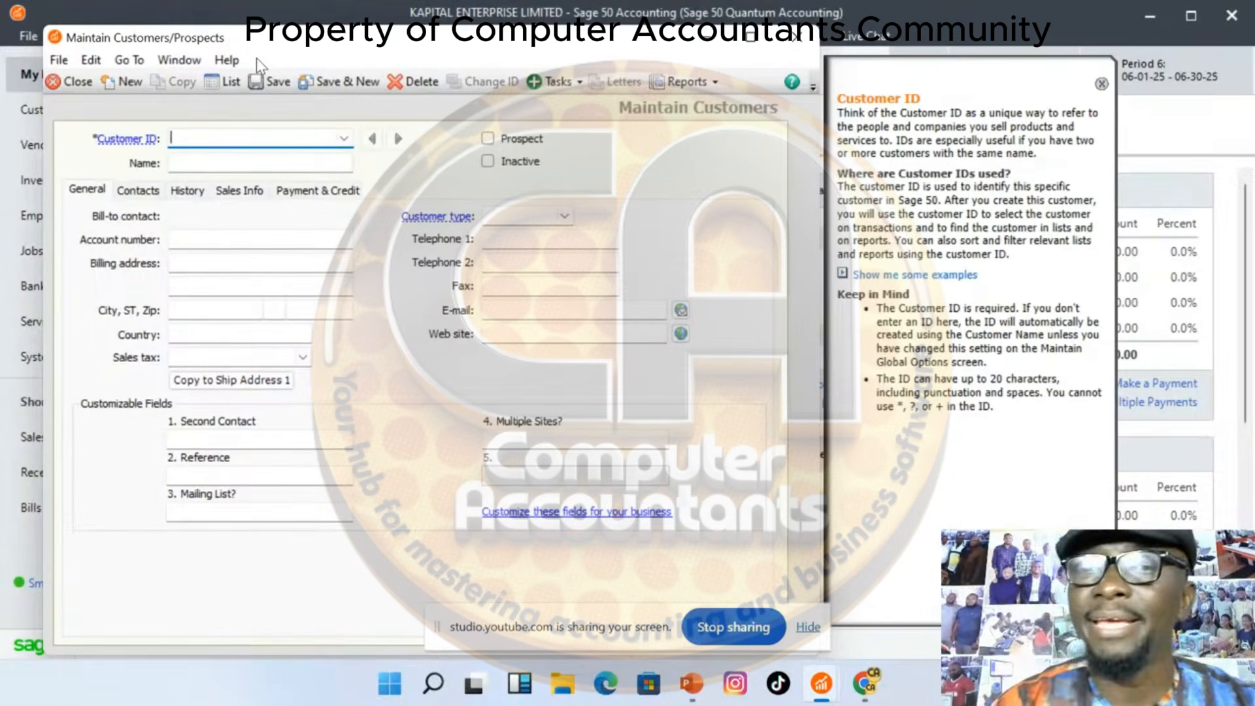
Enter ABC VENTURES as the Customer ID and copy it into the Name field
left_click(1101, 84)
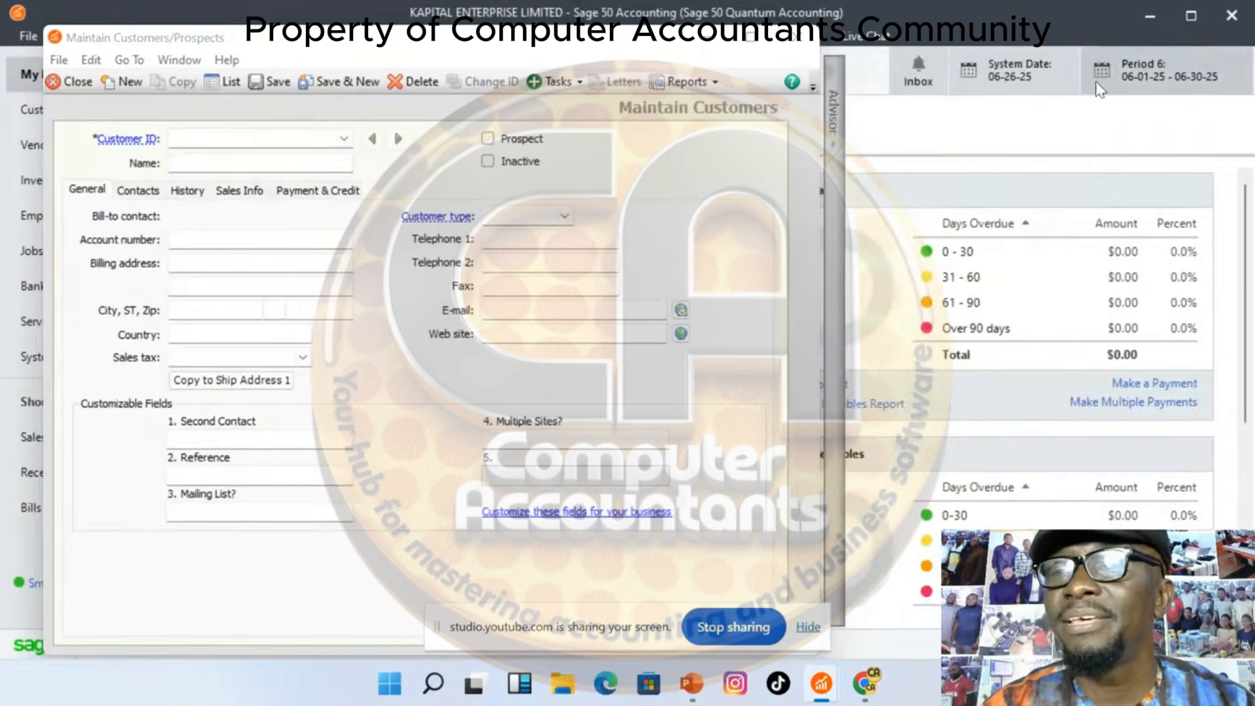
left_click(197, 136)
type("ABC")
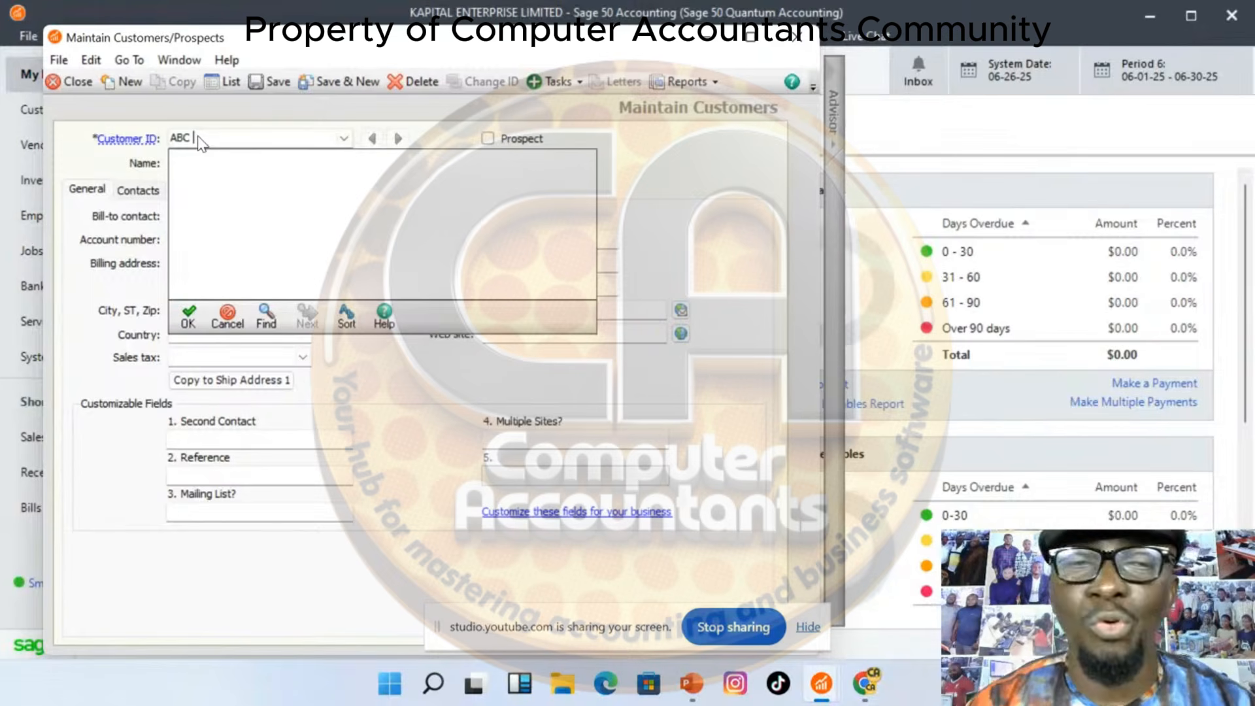
type("VEN")
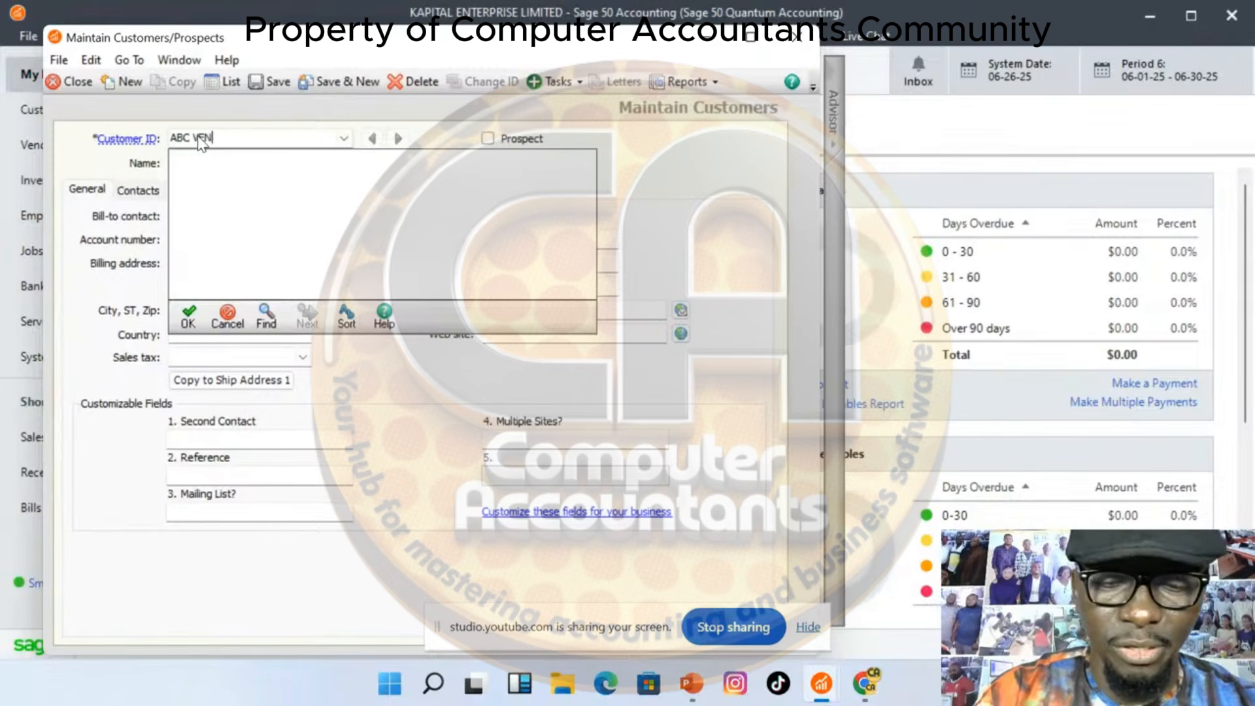
type("TURES")
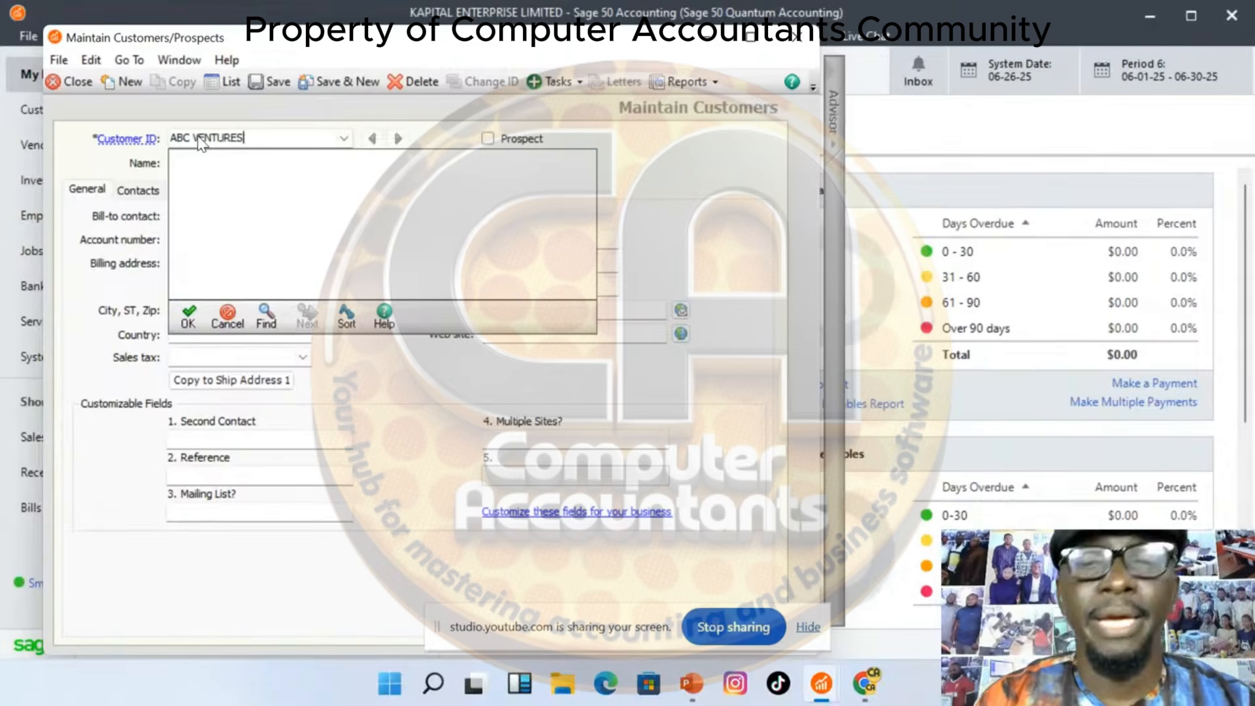
key("Return")
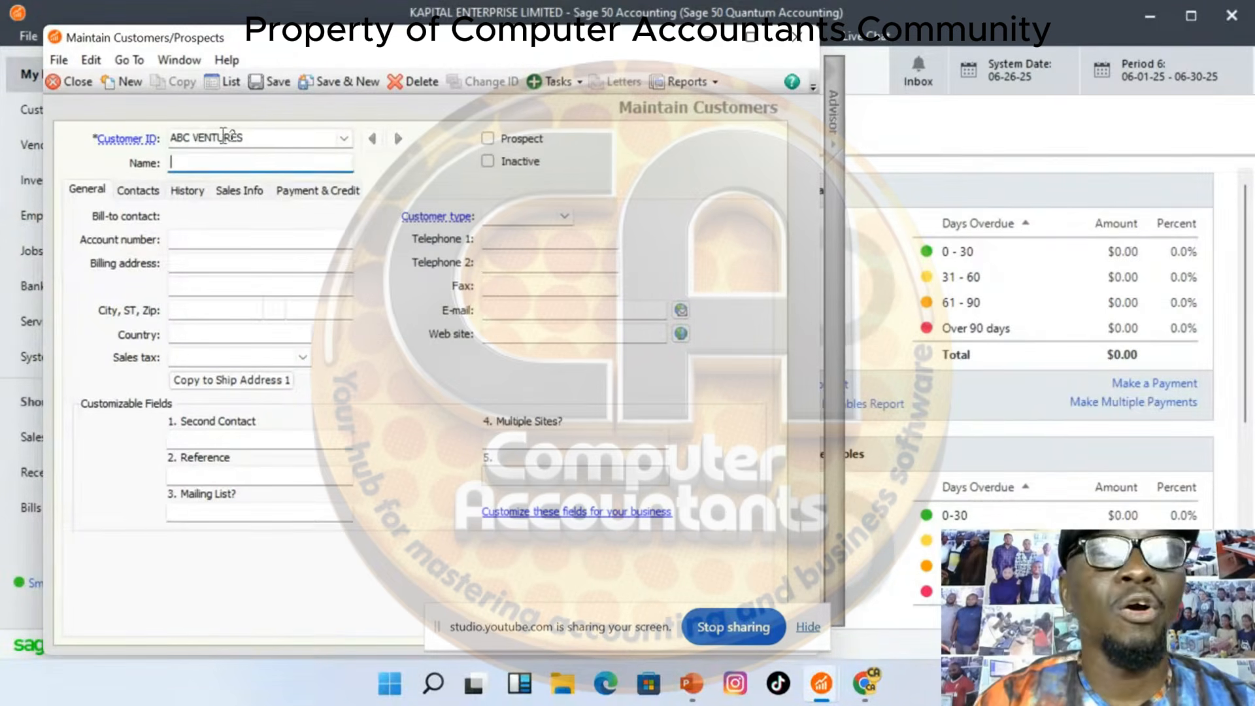
left_click(253, 138)
left_click_drag(253, 137, 167, 137)
key("ctrl+c")
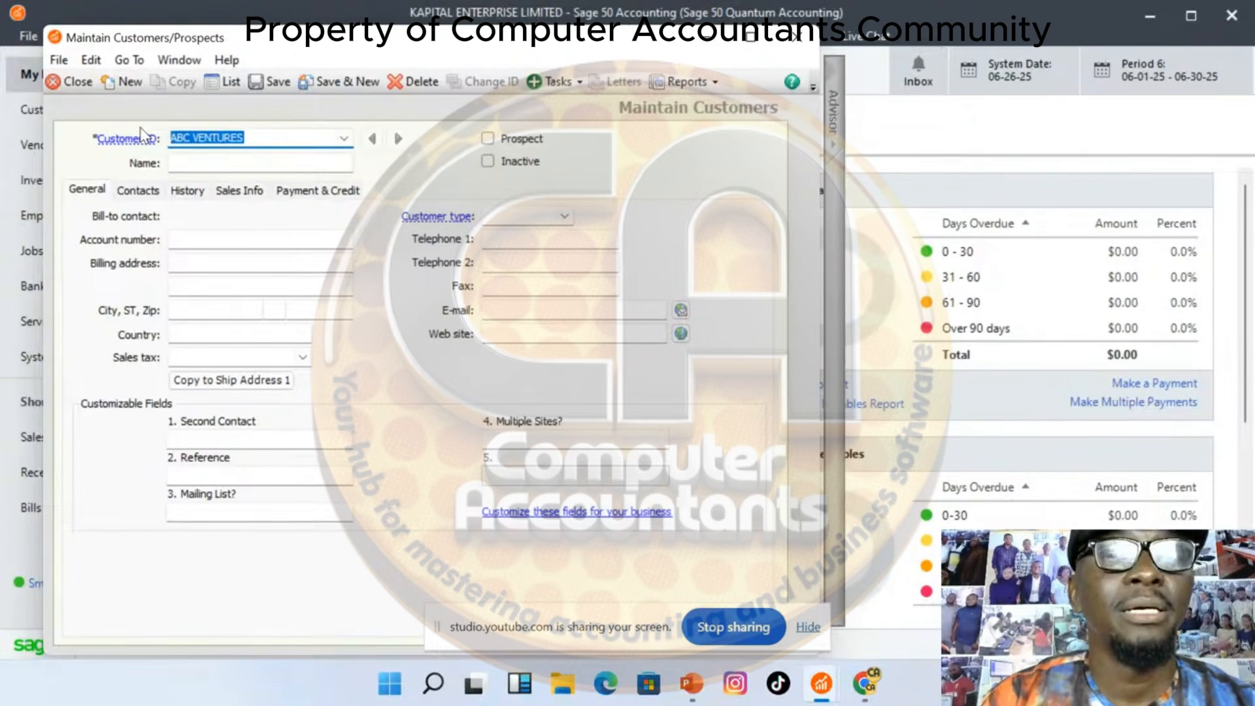
left_click(180, 163)
key("ctrl+v")
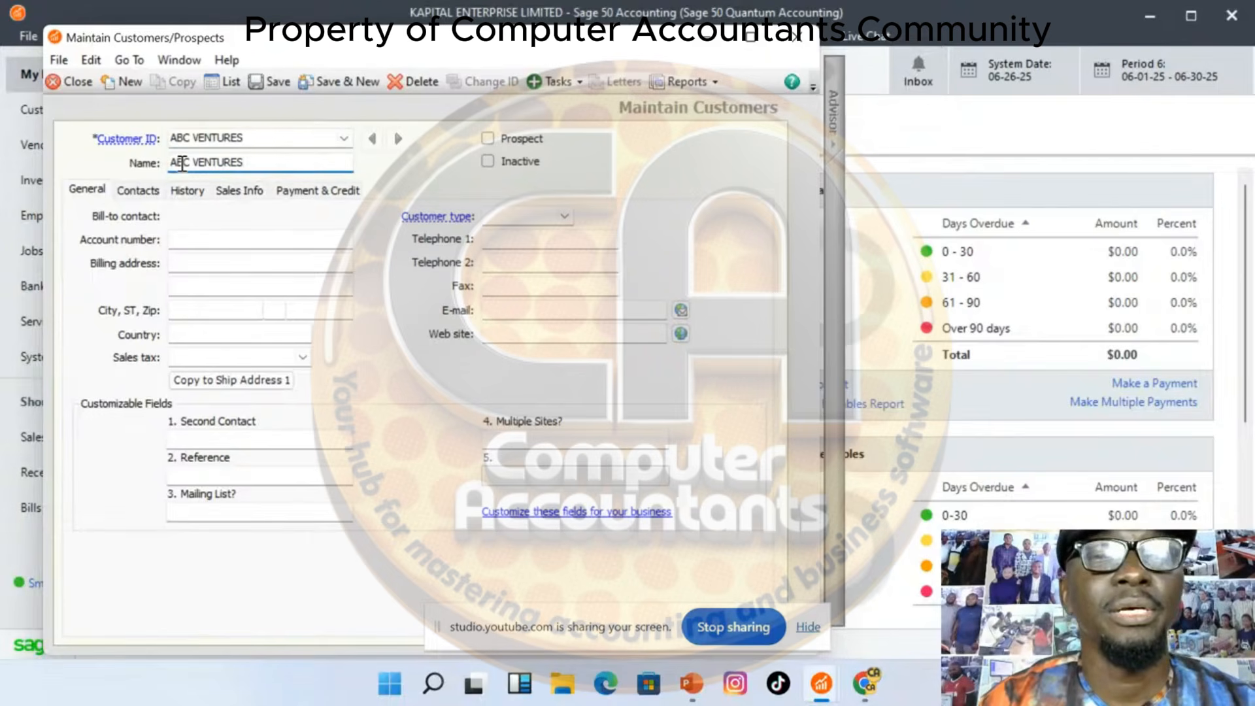
Decline the save prompt and delete the stray B from the Customer ID
left_click(275, 136)
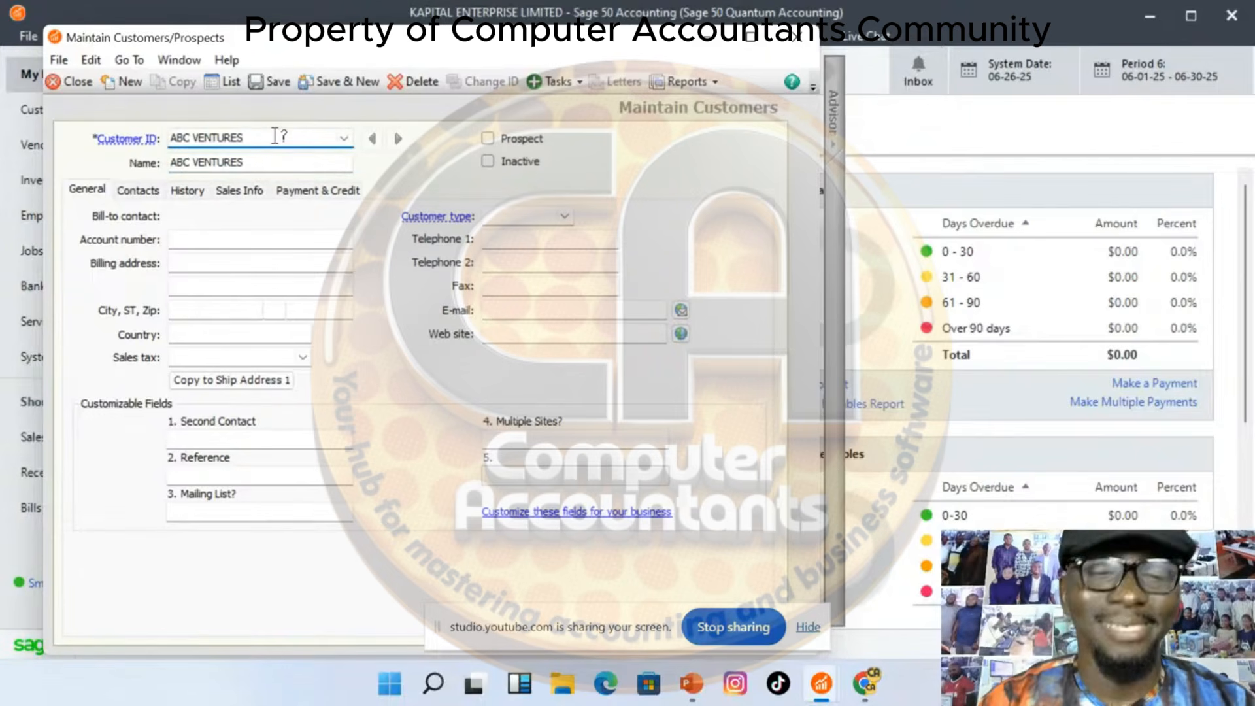
key("BackSpace")
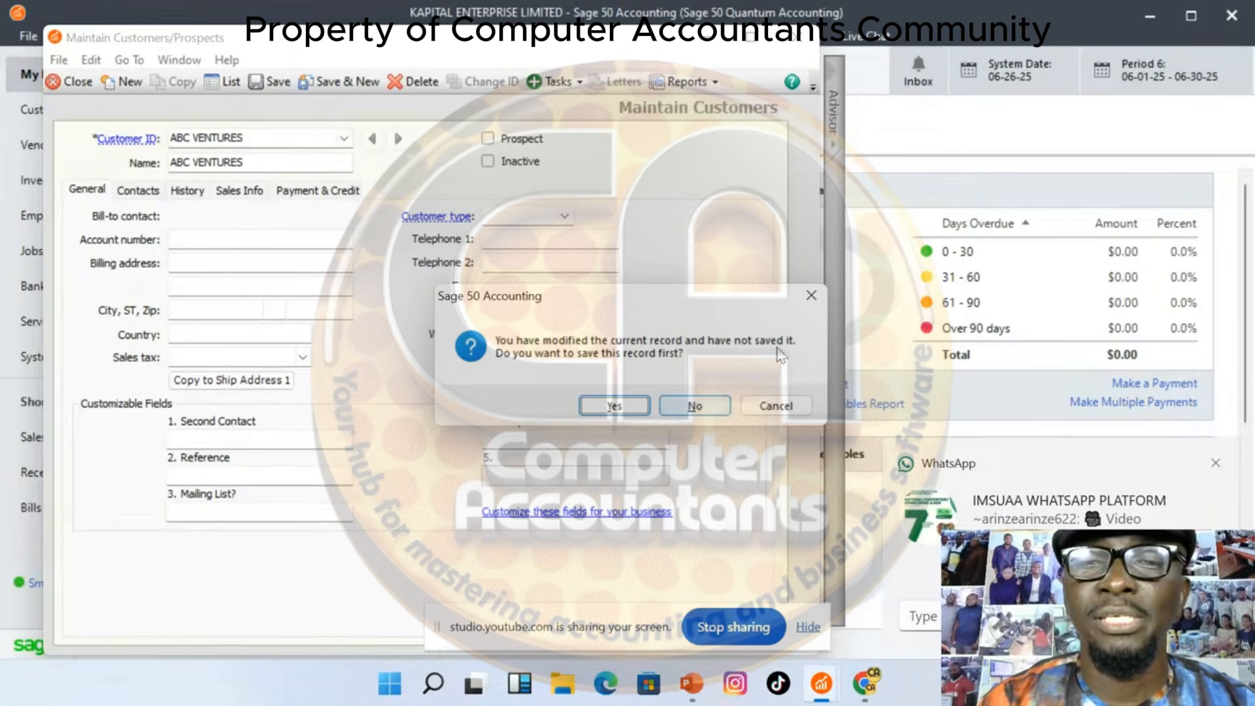
left_click(717, 414)
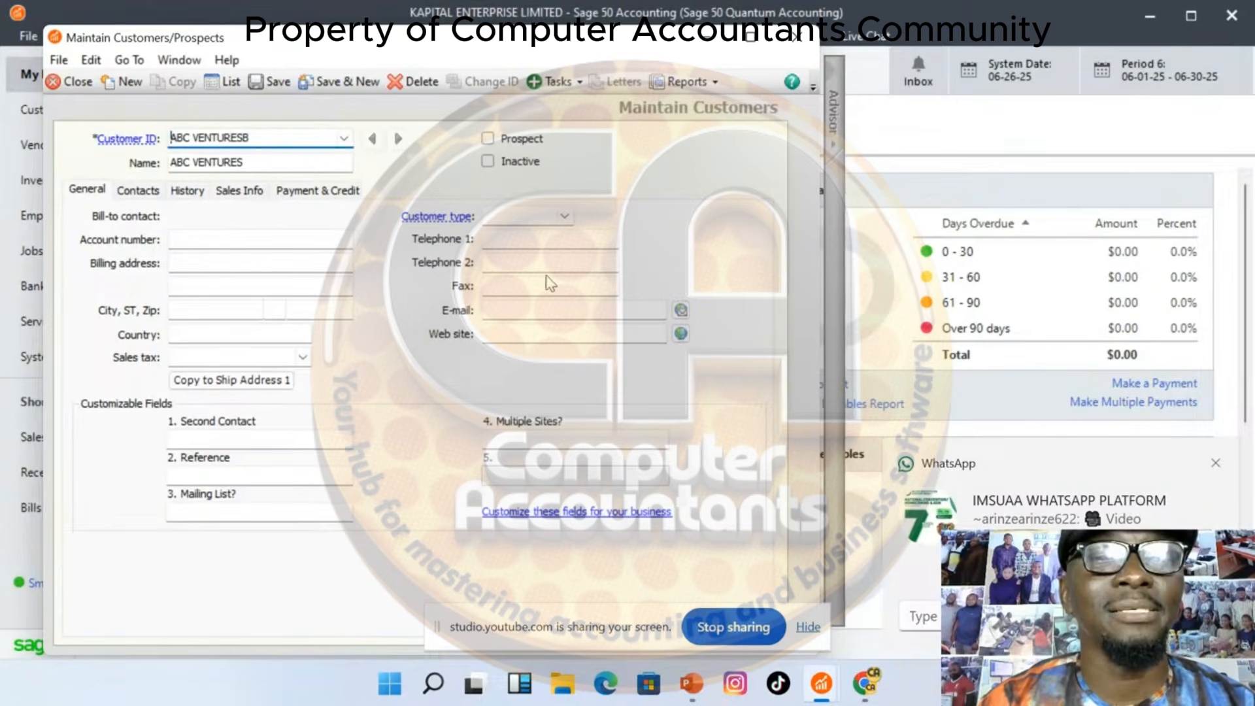
left_click(272, 134)
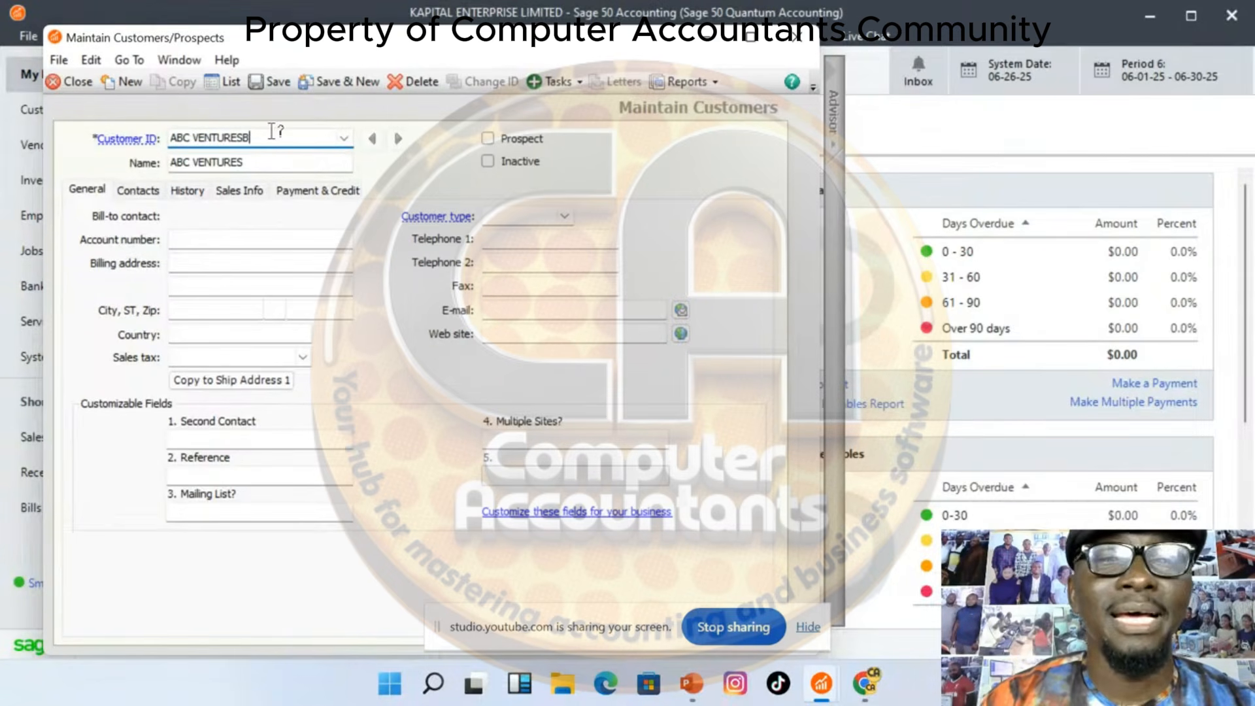
key("BackSpace")
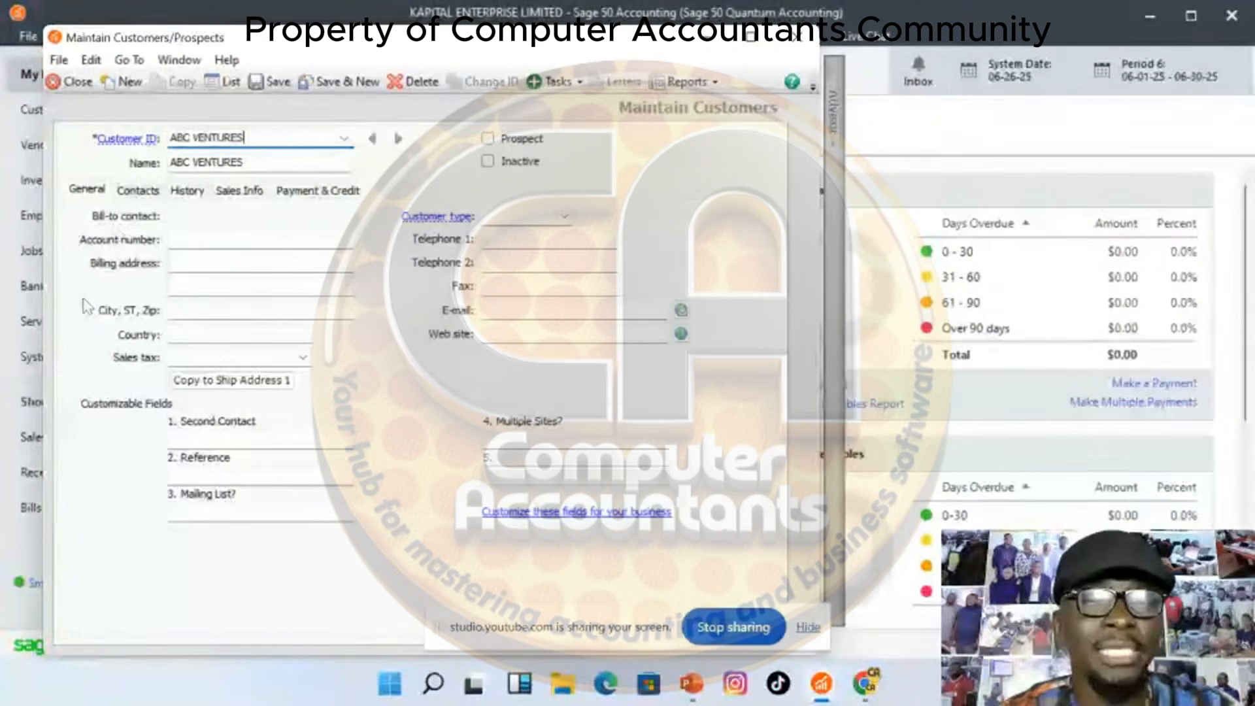
Set ABC VENTURES' GL sales account to 1005 REVENUE/SALES/INCOME and save with Save & New
left_click(236, 192)
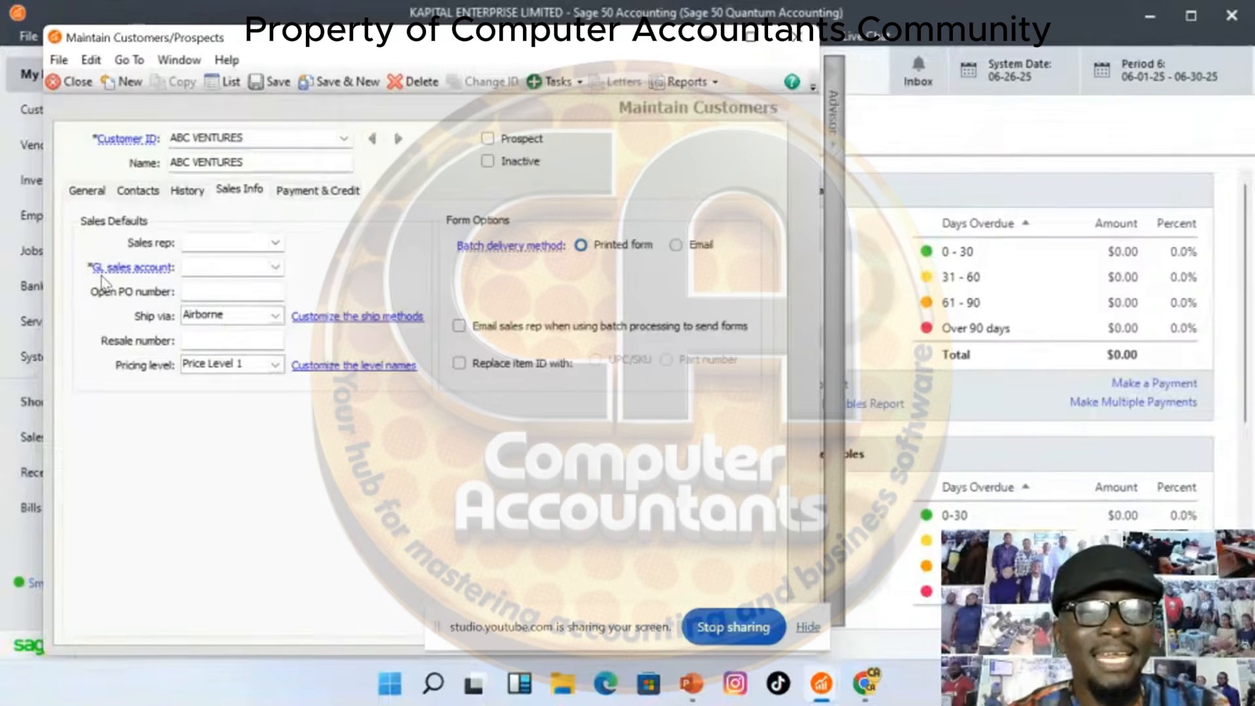
left_click(275, 266)
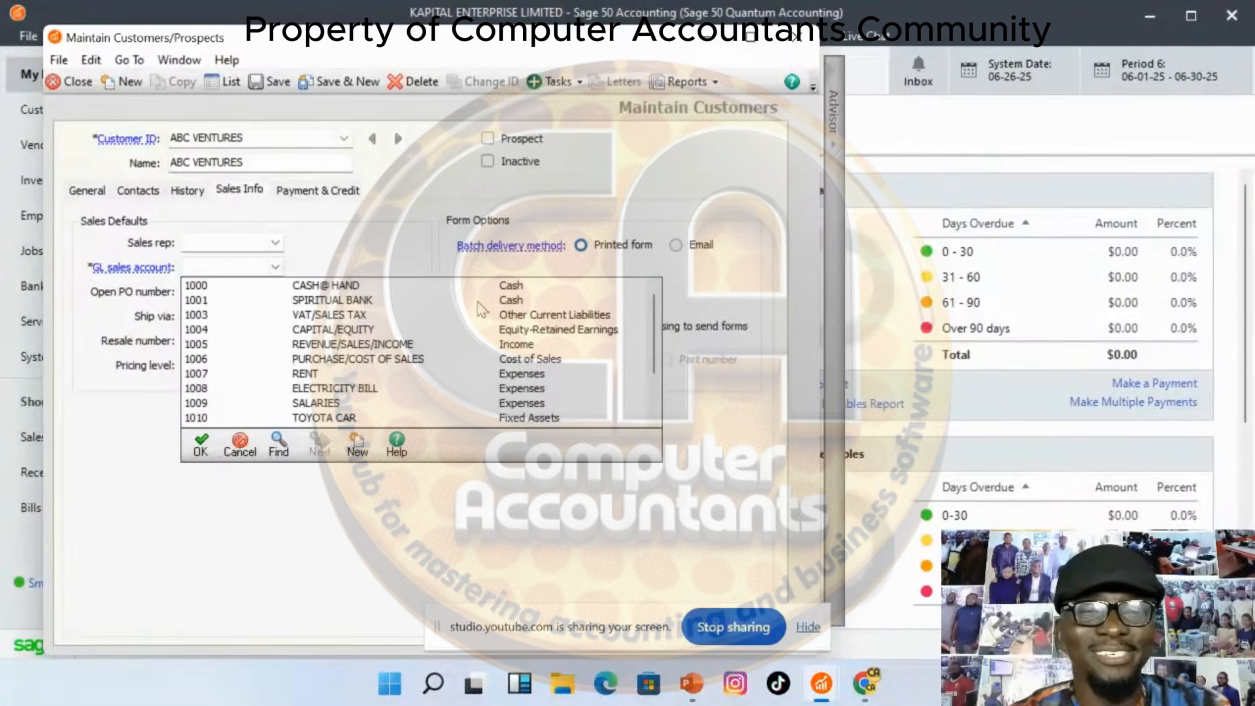
double_click(314, 346)
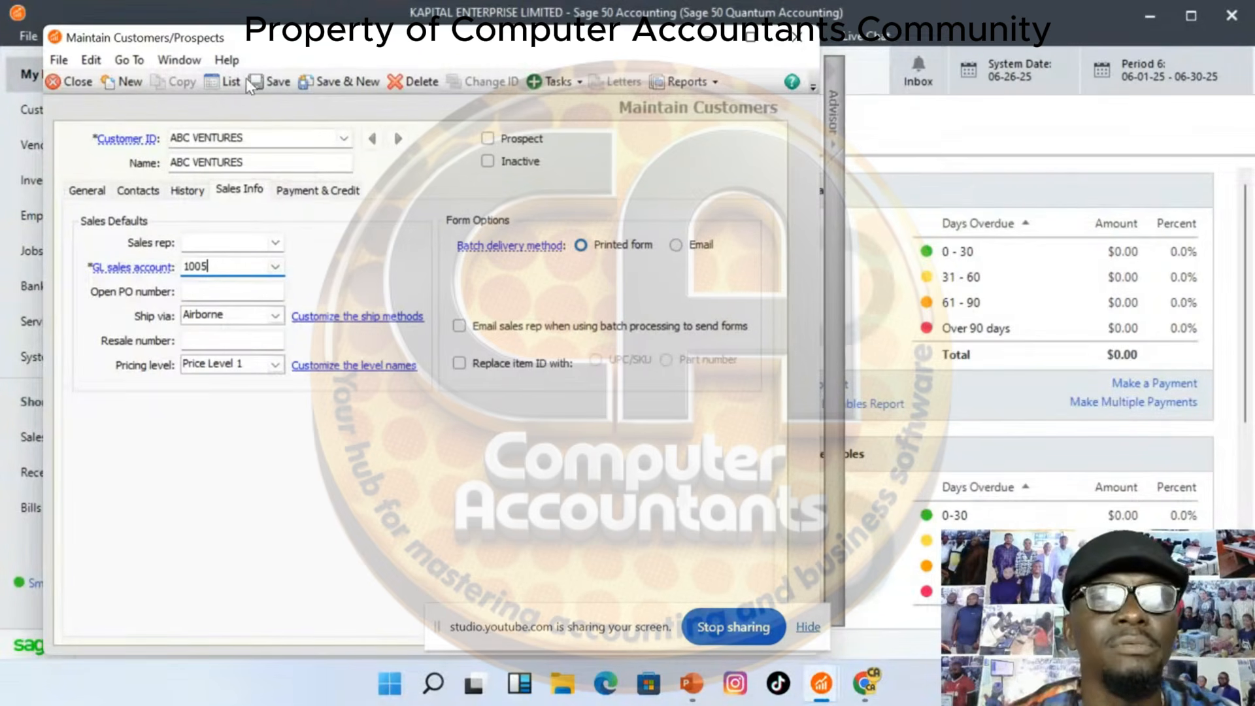
left_click(341, 83)
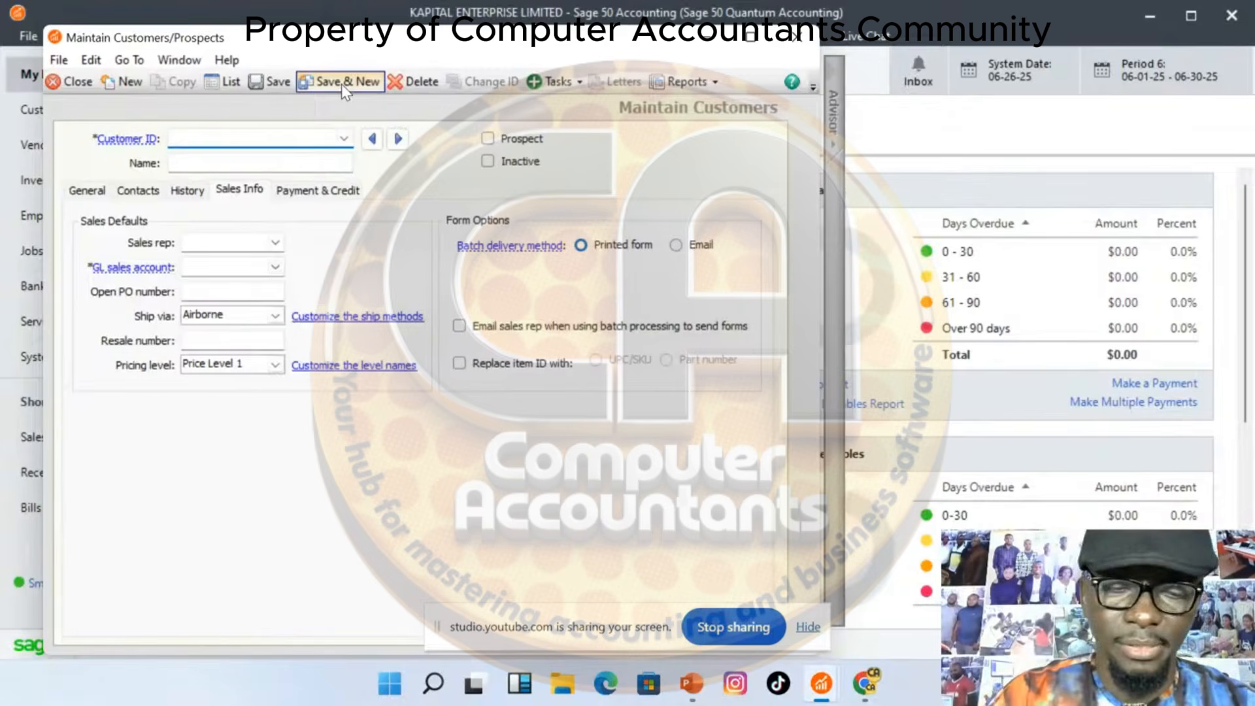
Enter VEN REATILERS as both the Customer ID and the Name
type("VEN R")
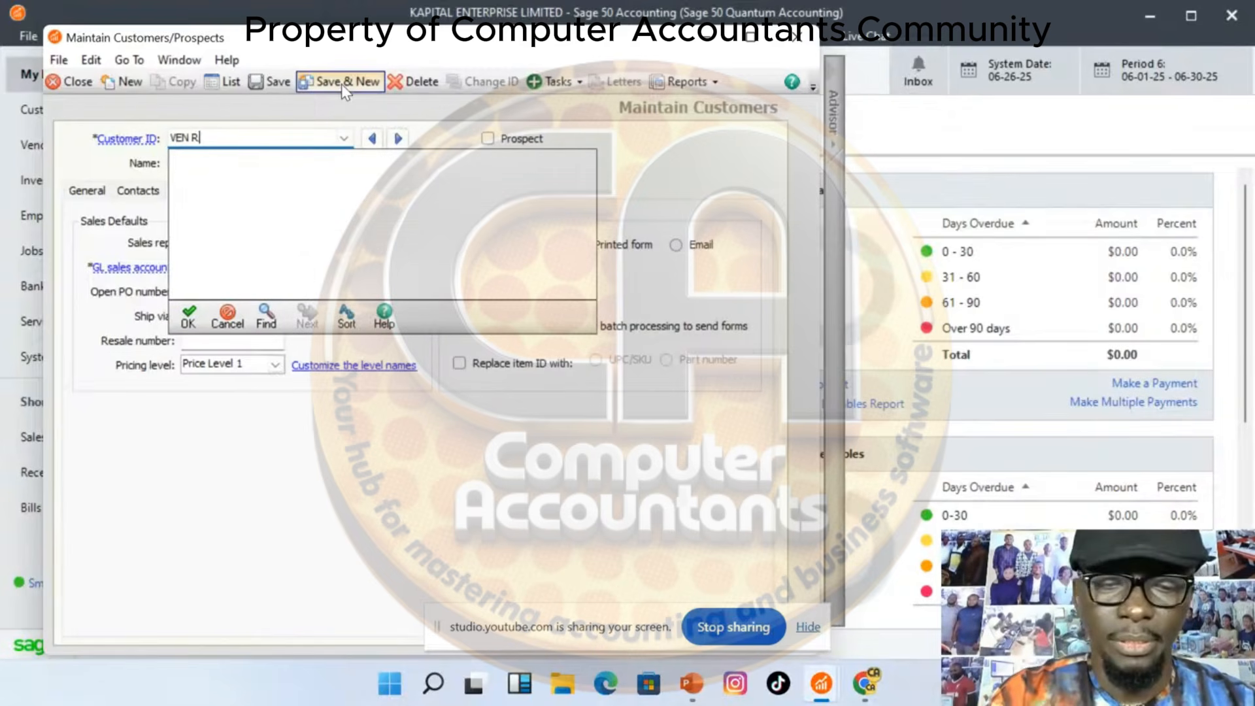
type("EATILERS")
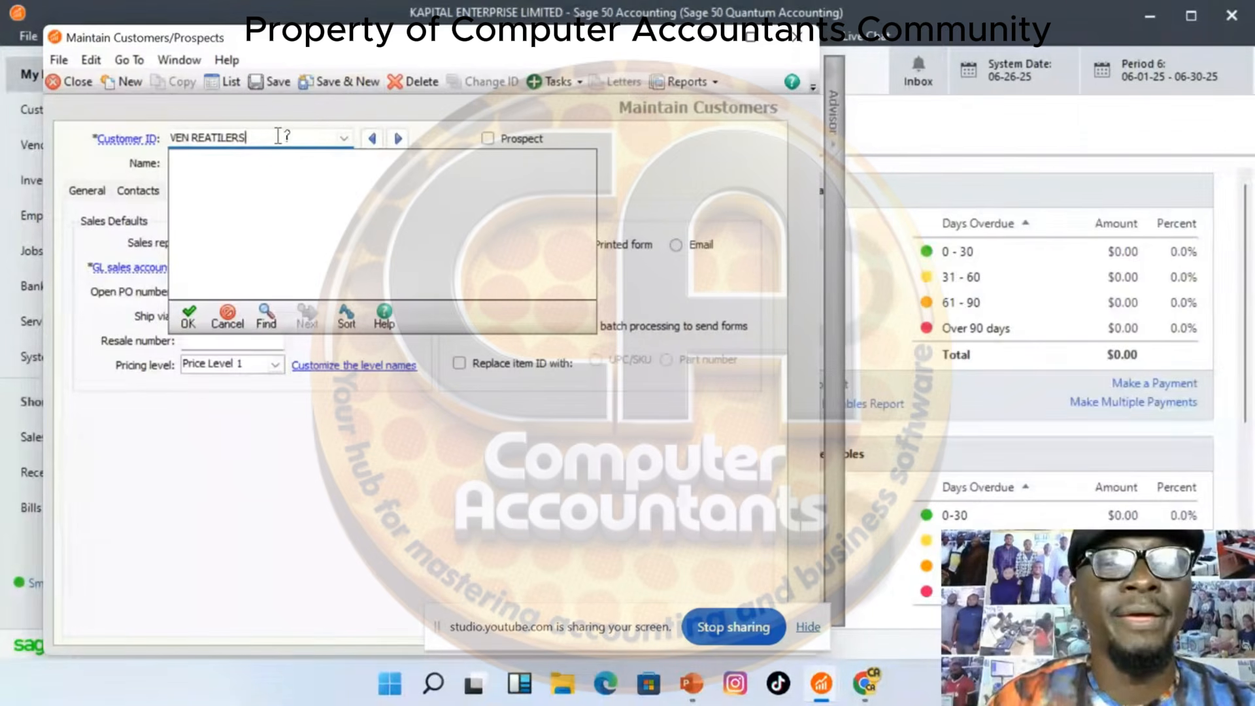
left_click_drag(278, 136, 2, 159)
key("ctrl+c")
key("Tab")
type("V")
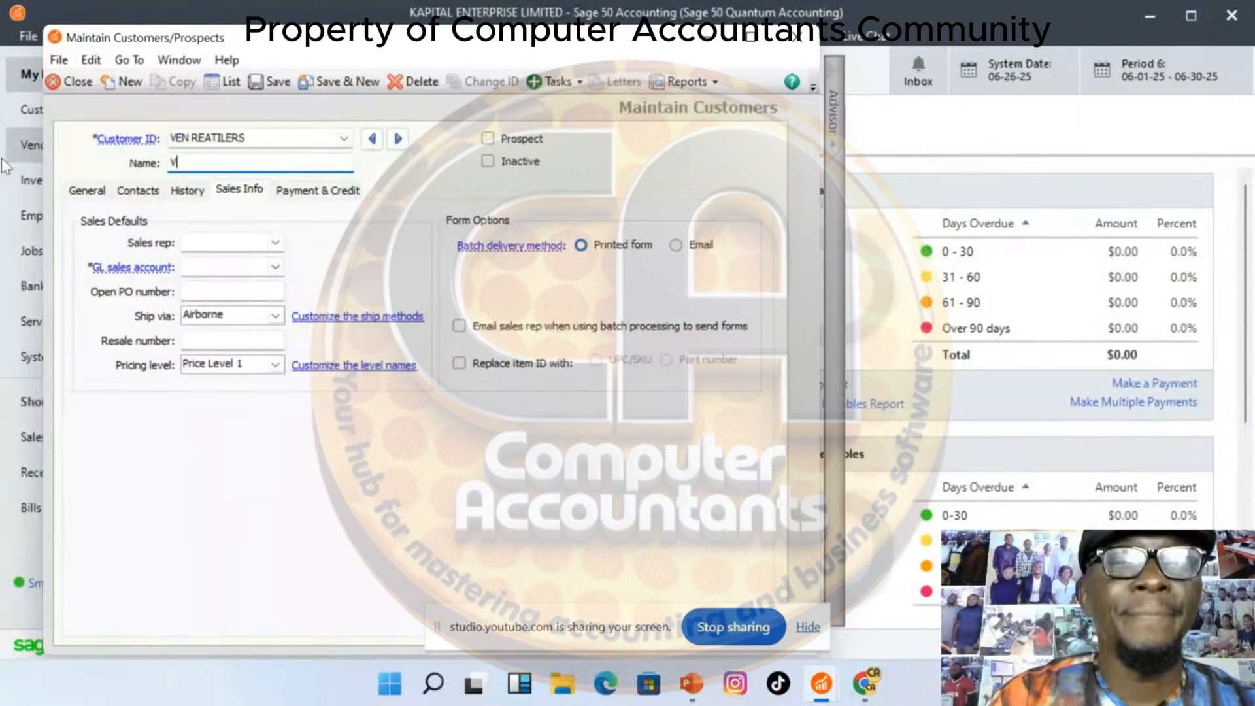
key("BackSpace")
key("ctrl+v")
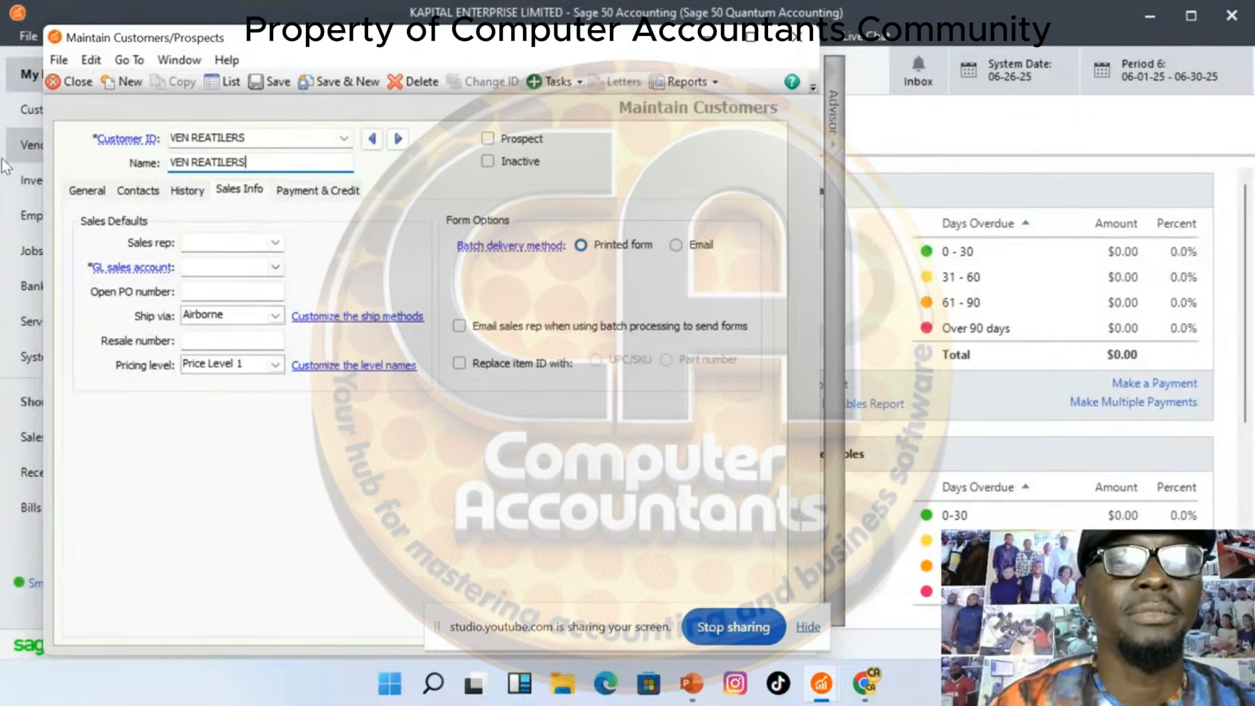
Assign GL sales account 1005 to VEN REATILERS and save it with Save & New
left_click(87, 190)
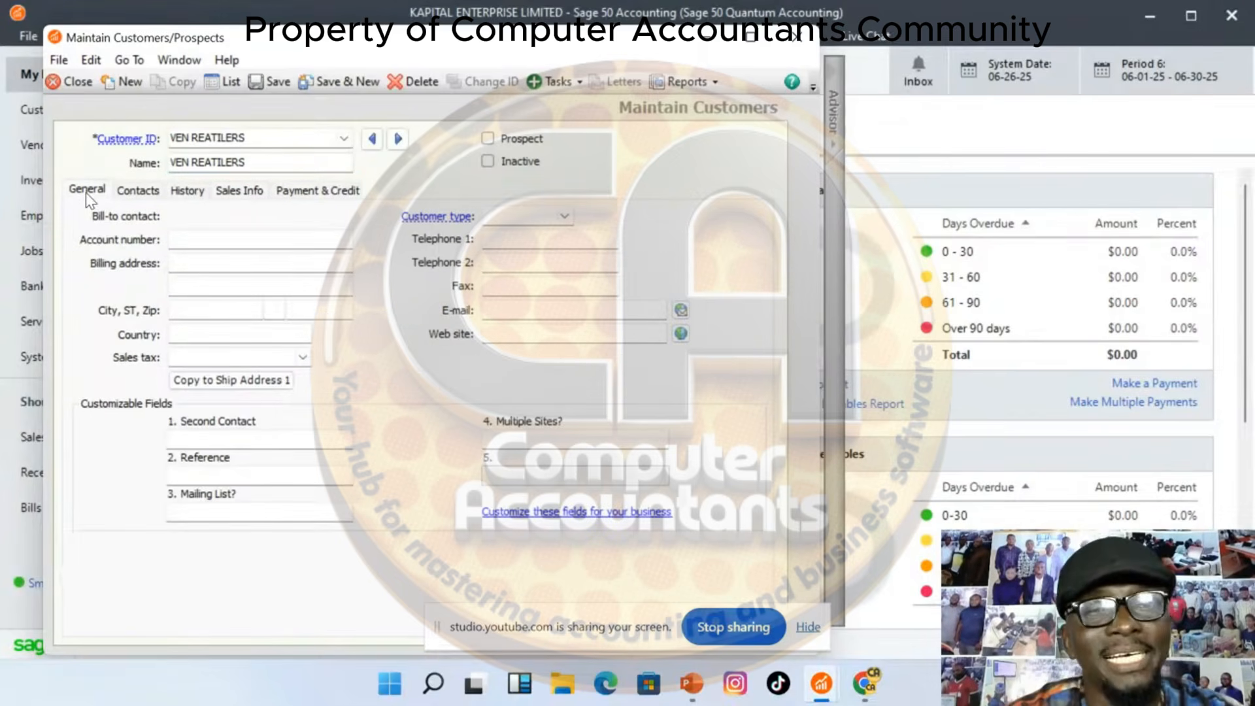
left_click(247, 192)
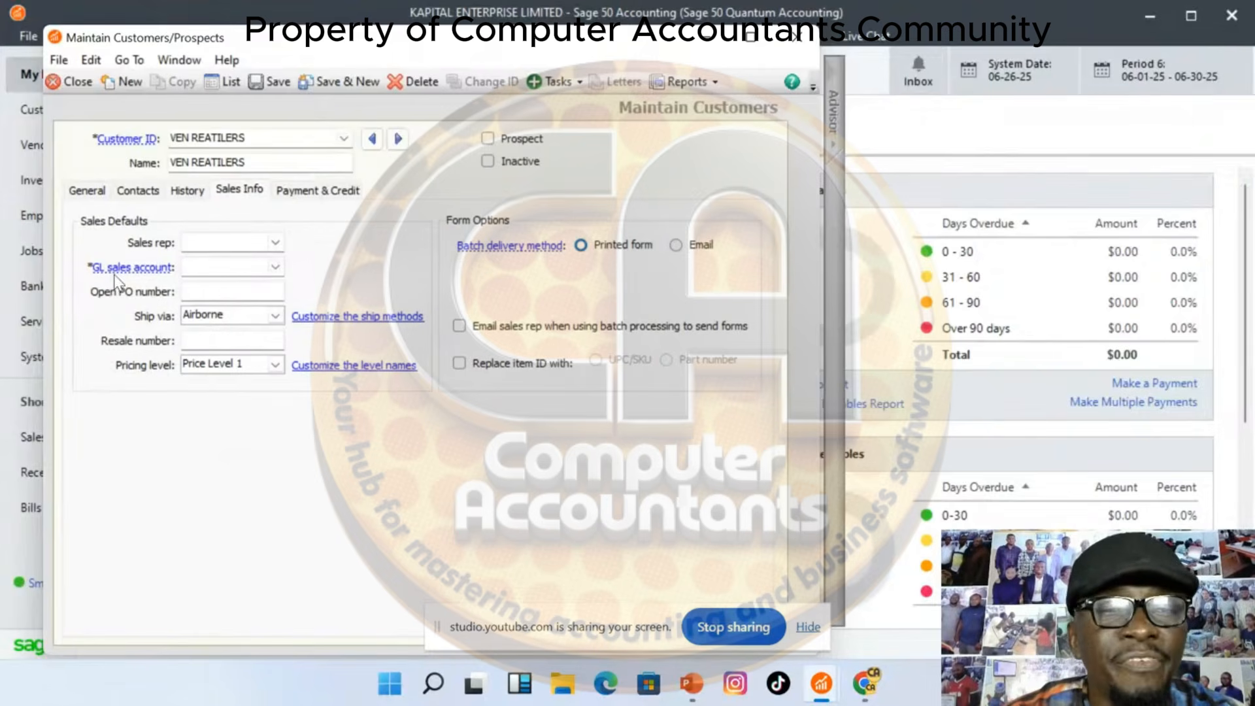
left_click(275, 266)
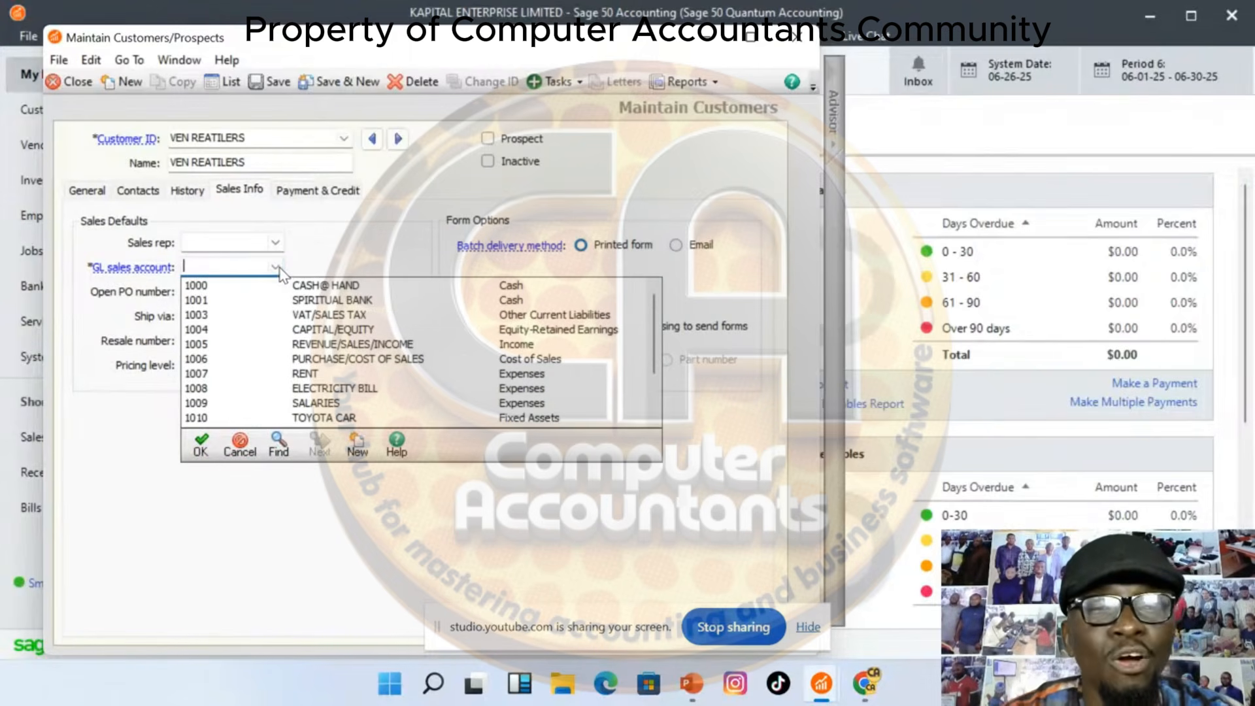
left_click(233, 194)
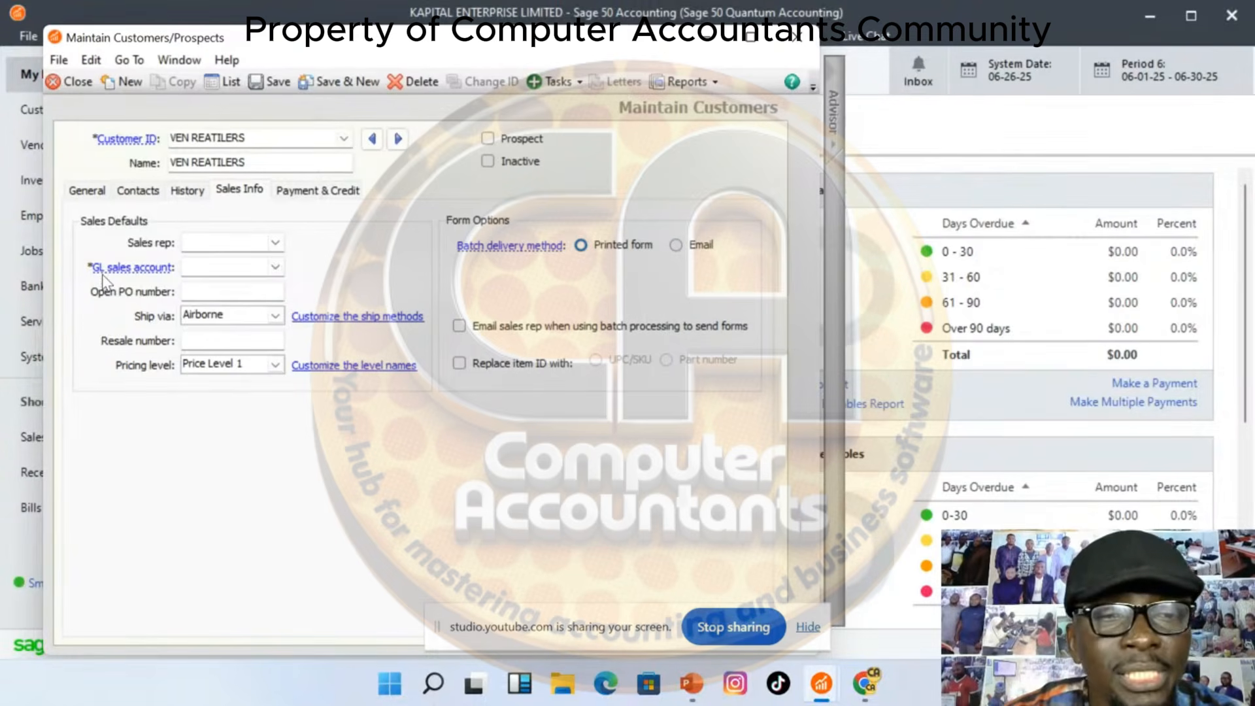
left_click(276, 269)
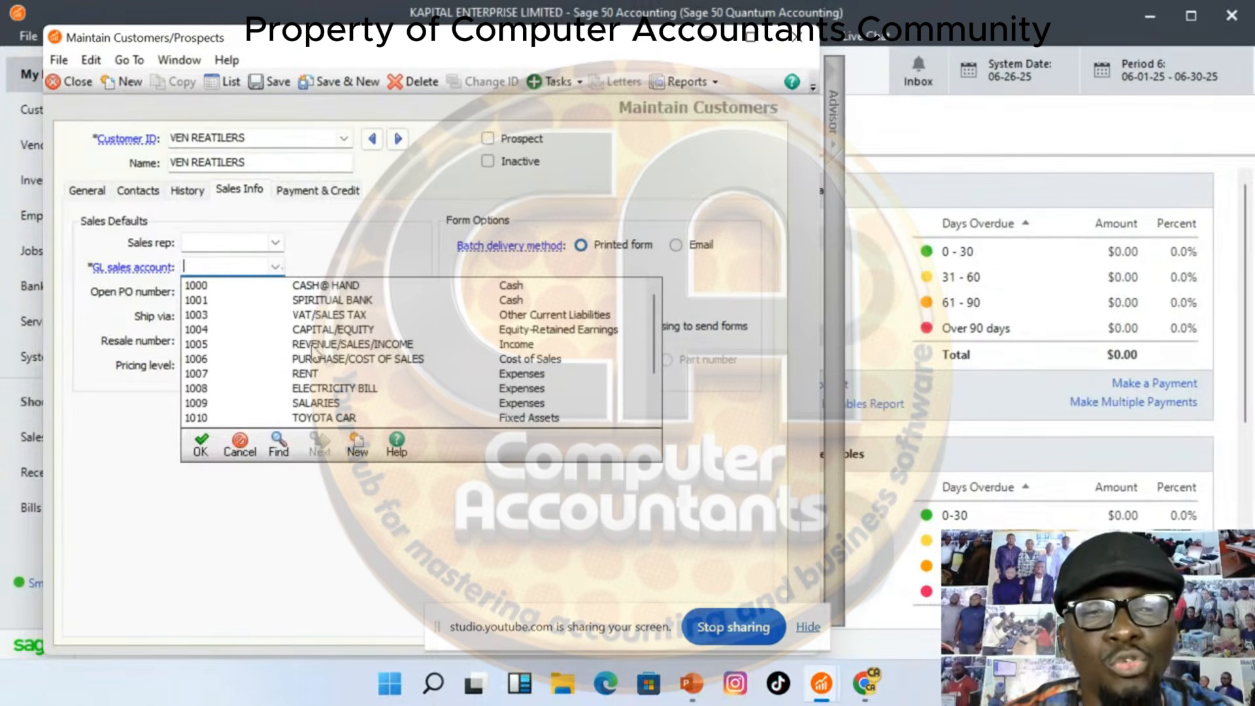
left_click(361, 346)
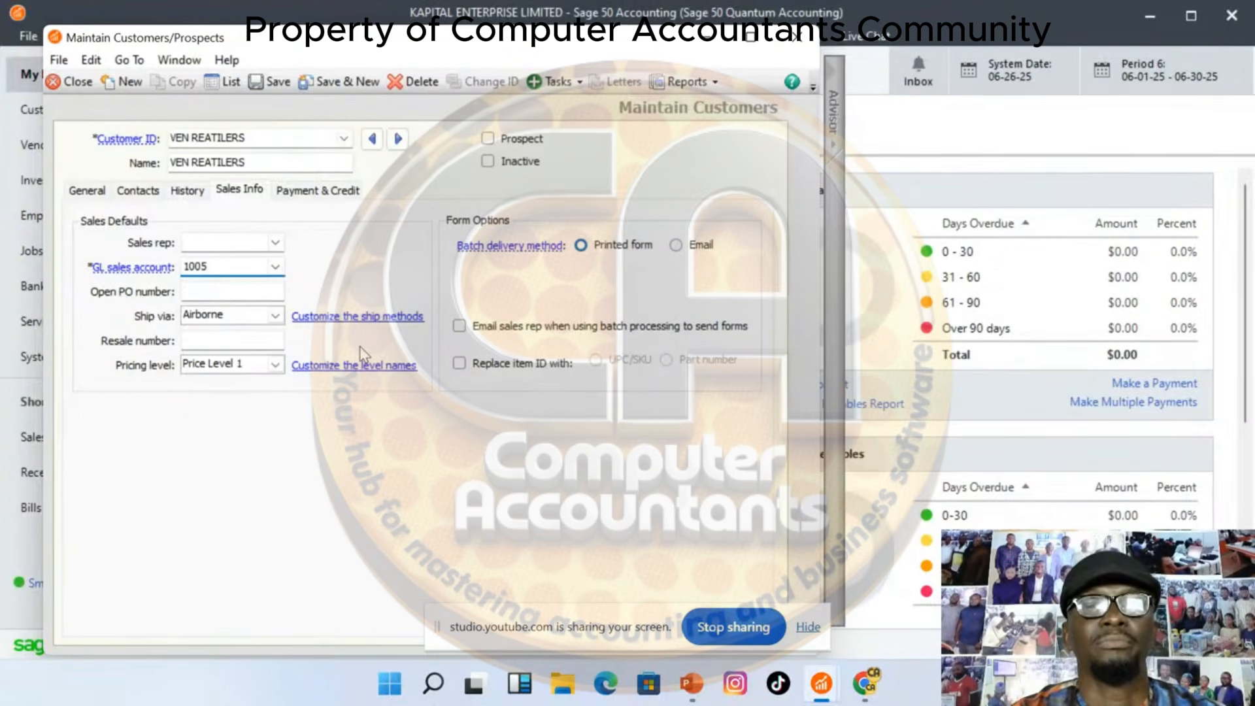
left_click(334, 81)
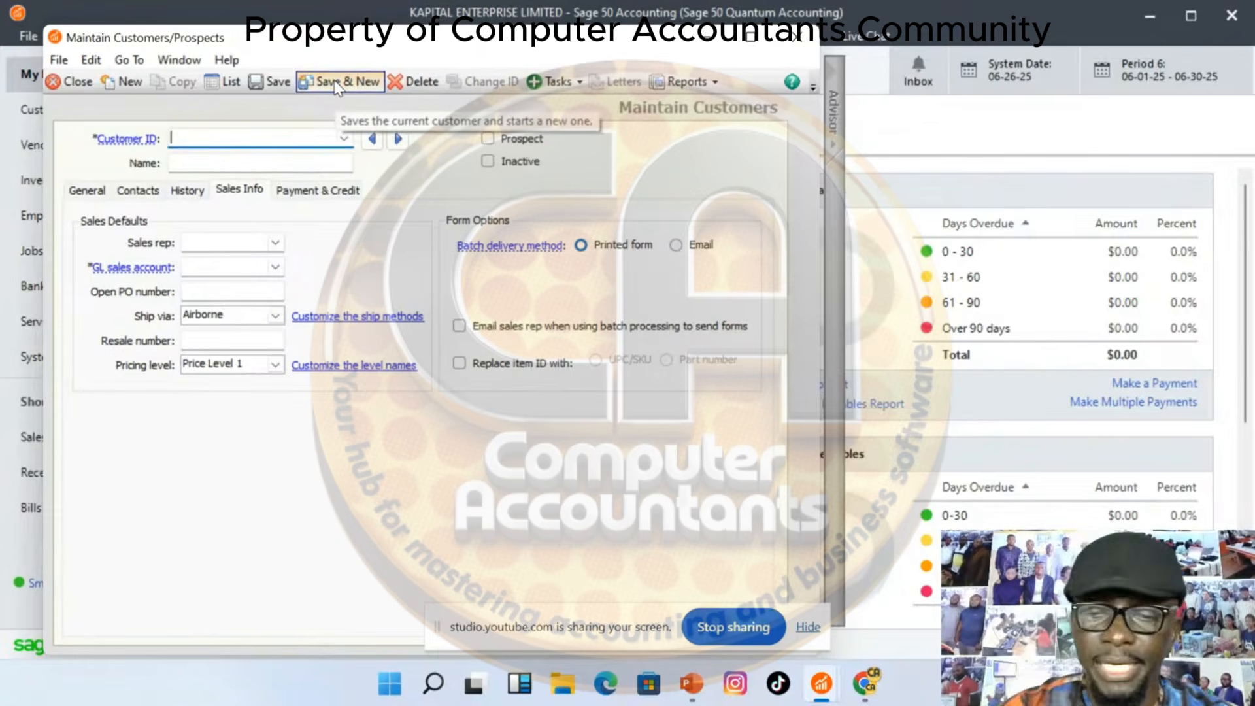
type("PE")
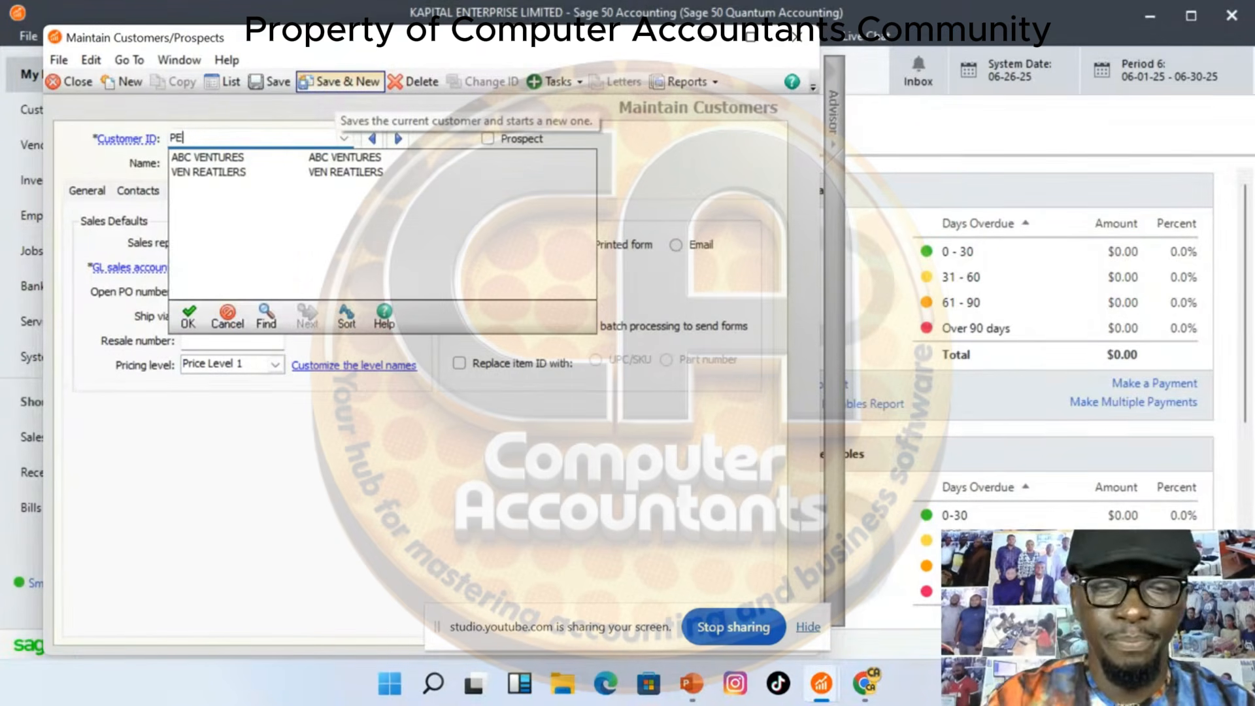
type("TER")
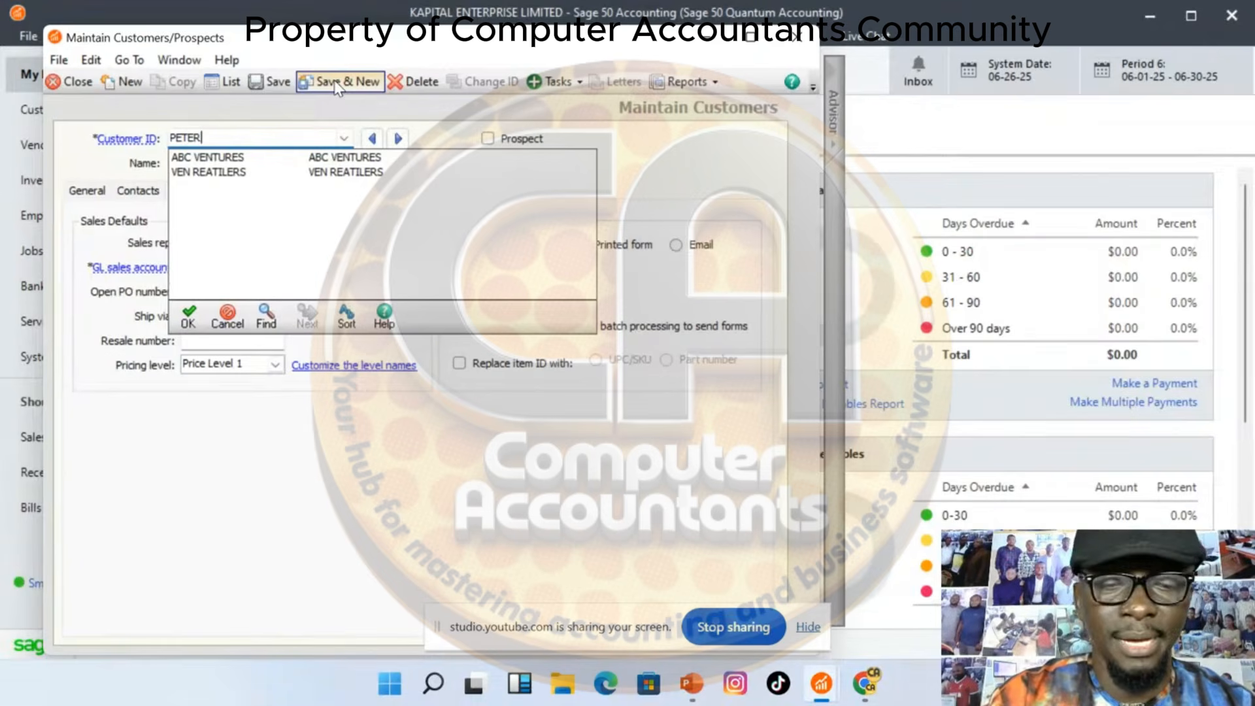
type("SONS")
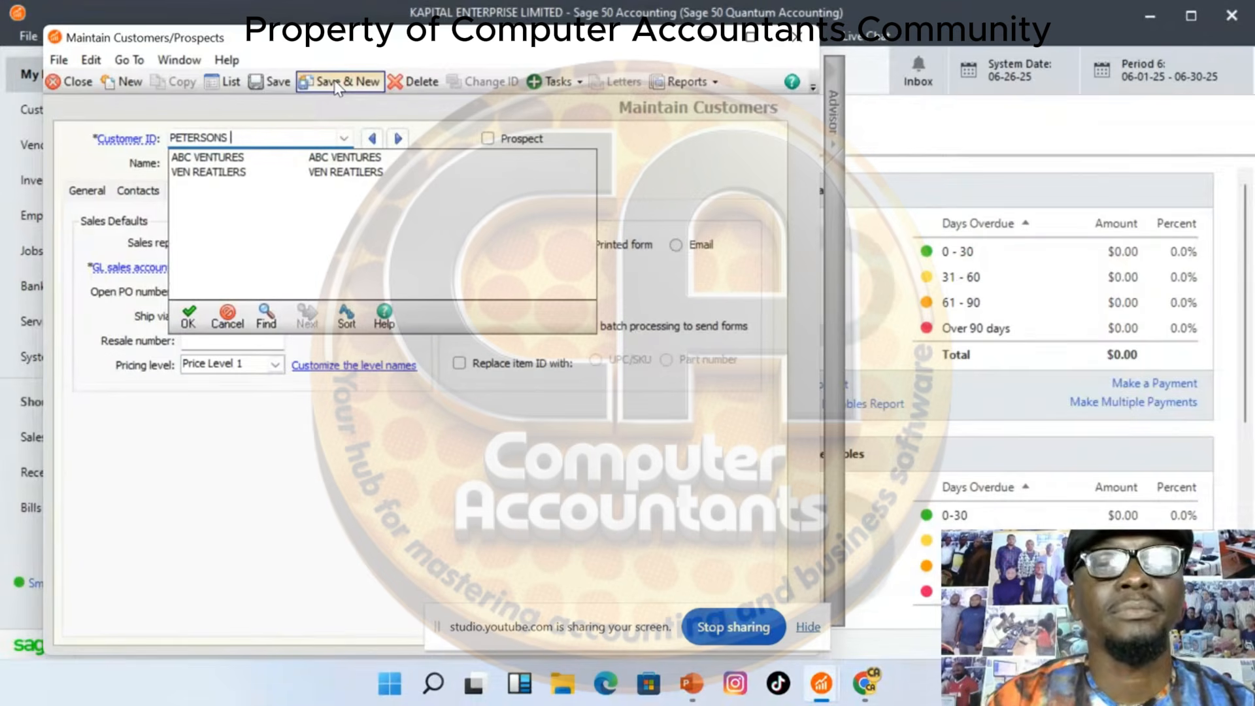
type(" U")
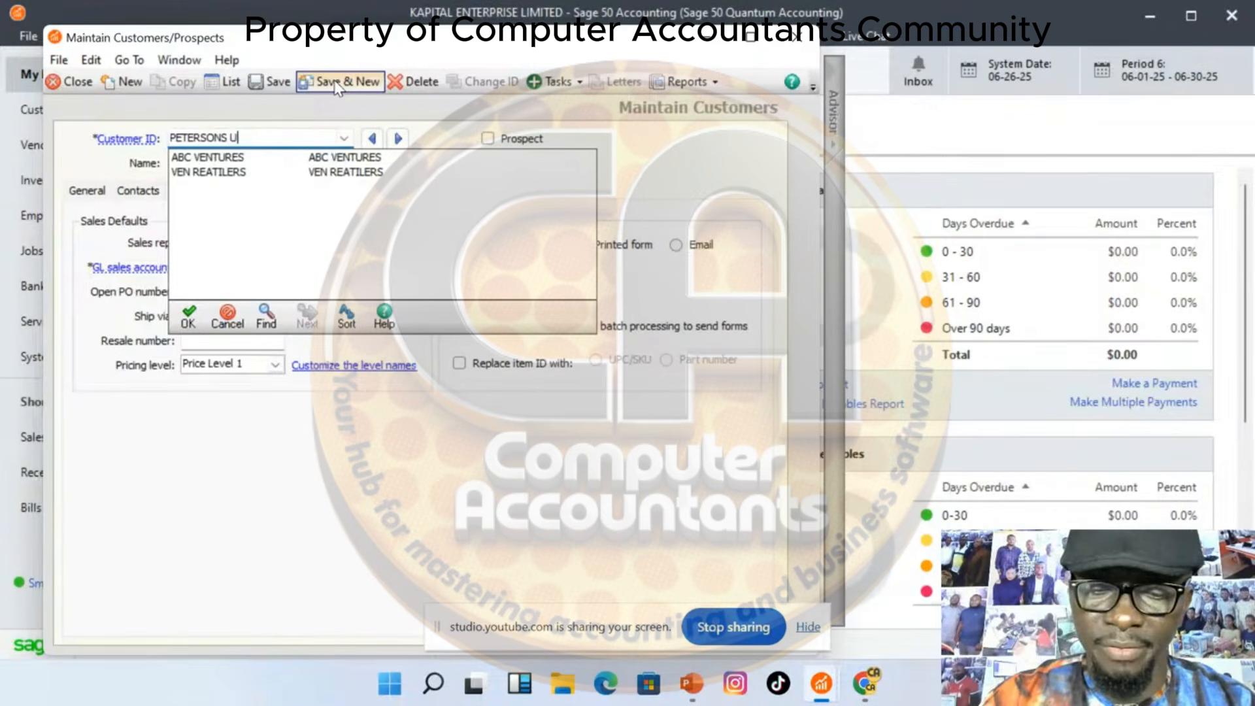
Complete the ID PETERSONS INVESTMENT, copy it into Name, pick sales account 1005, and save
key("BackSpace")
type("IN")
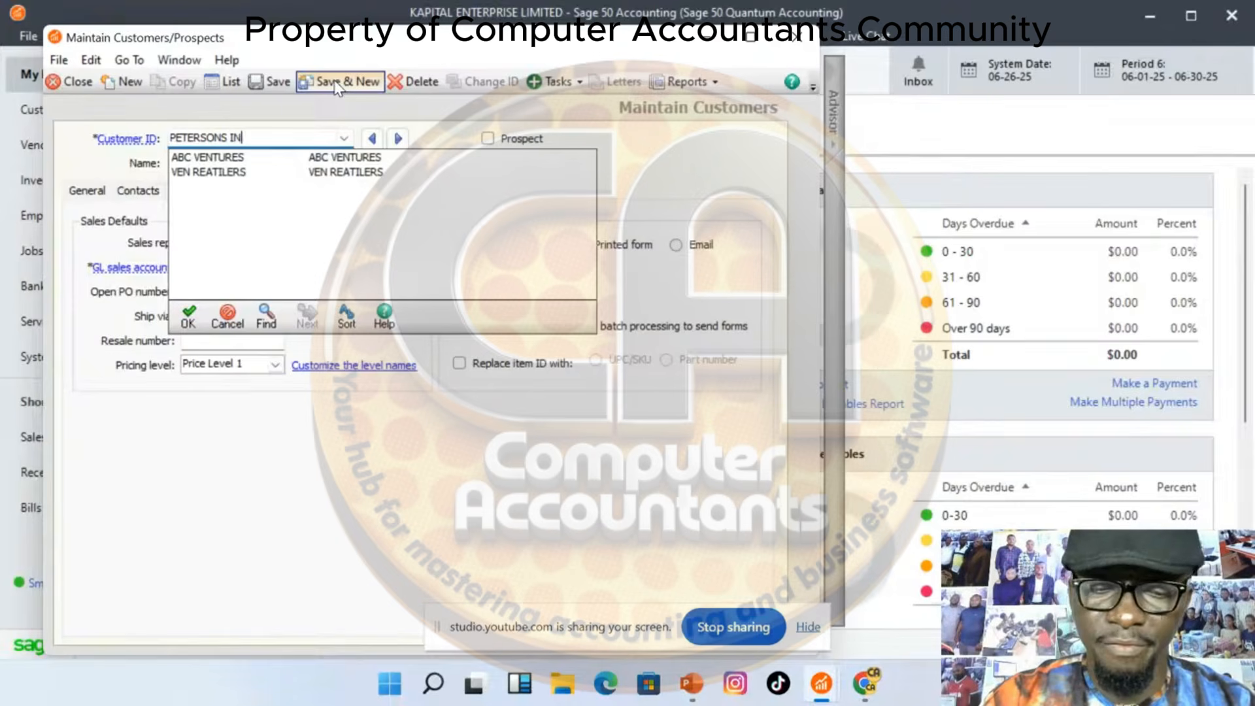
type("VESTMENT")
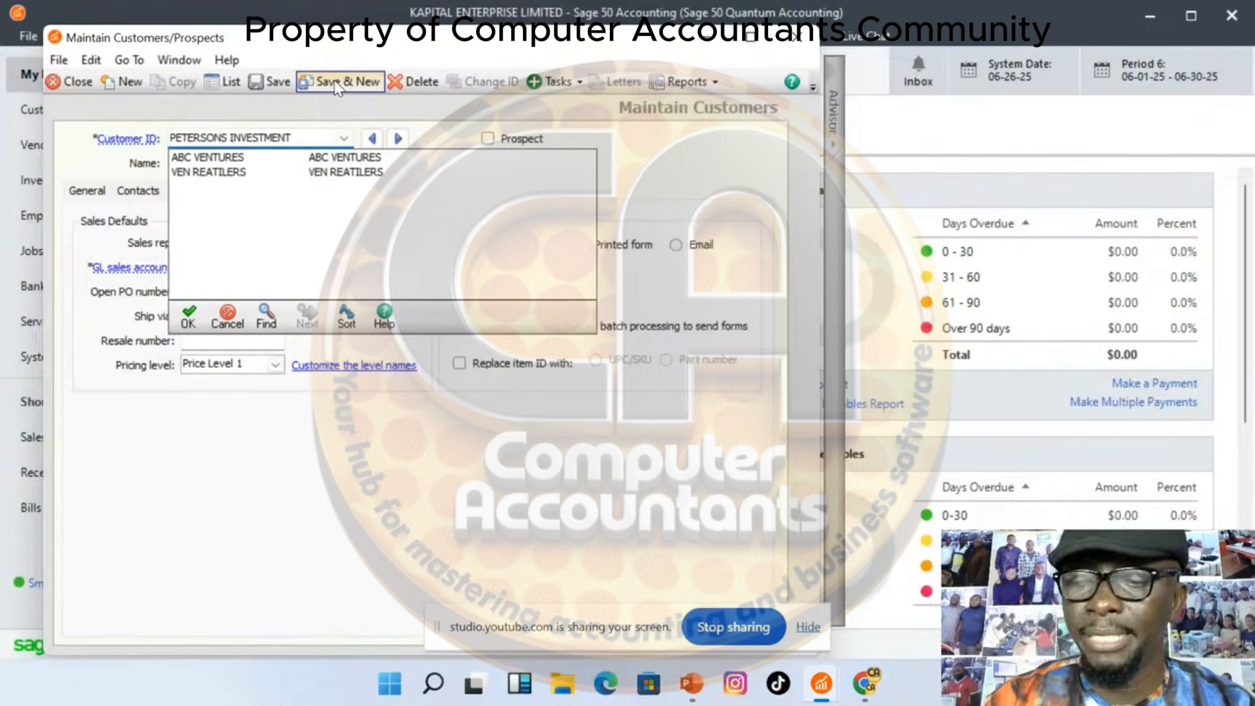
key("Tab")
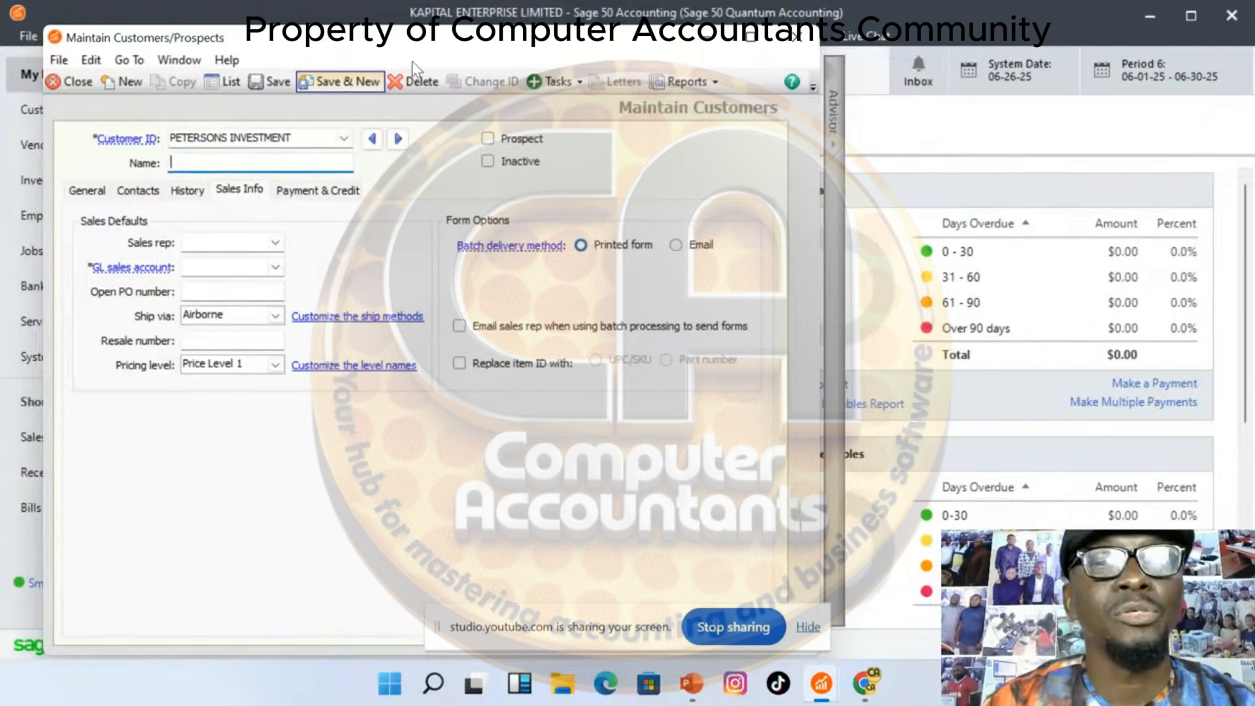
key("shift+Tab")
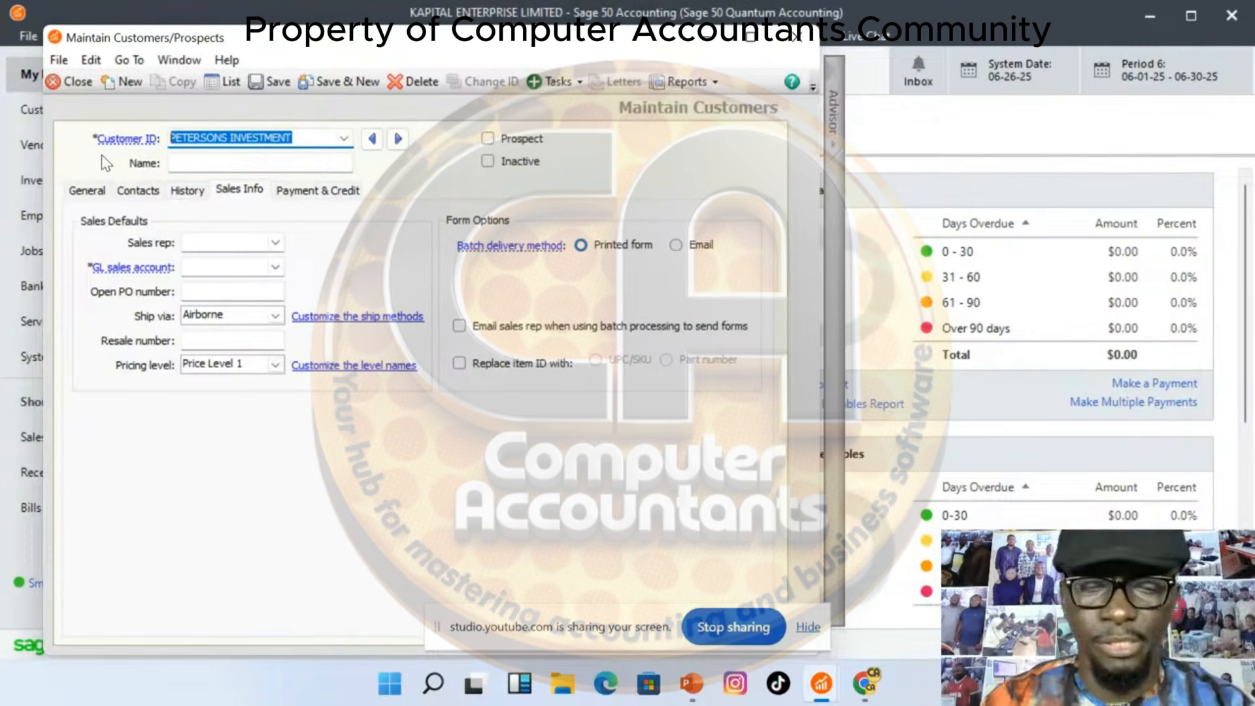
key("ctrl+c")
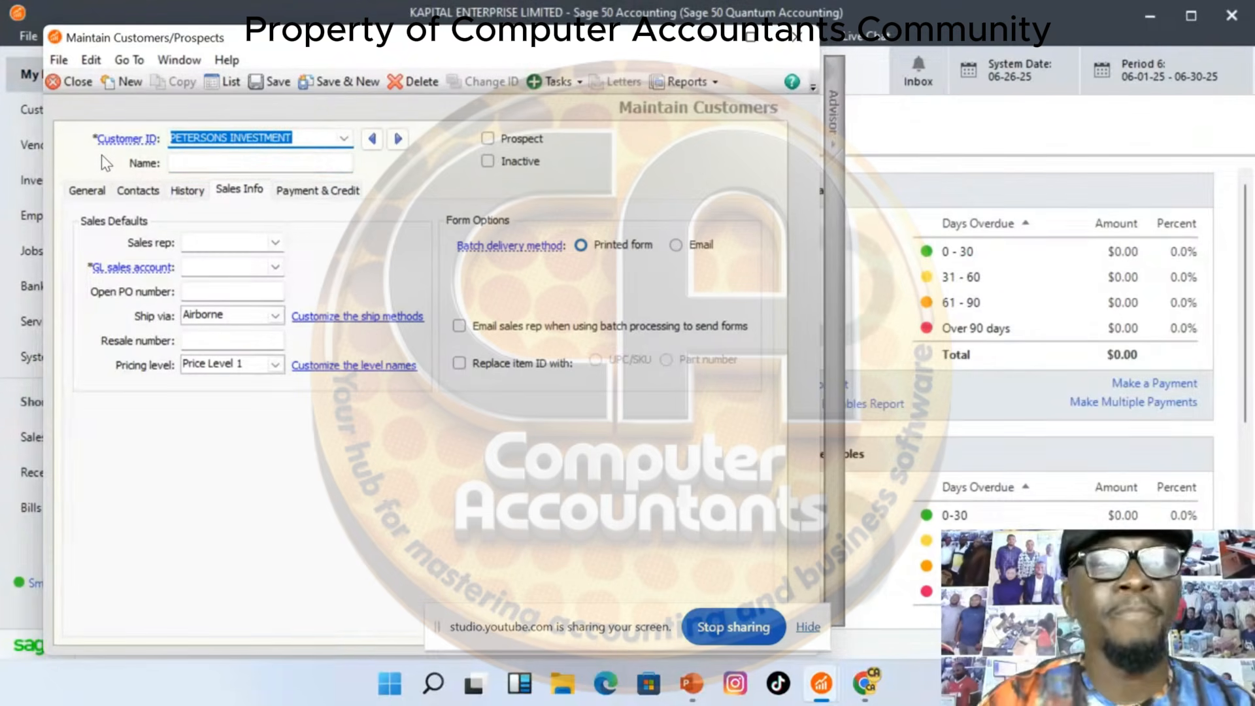
left_click(183, 162)
key("ctrl+v")
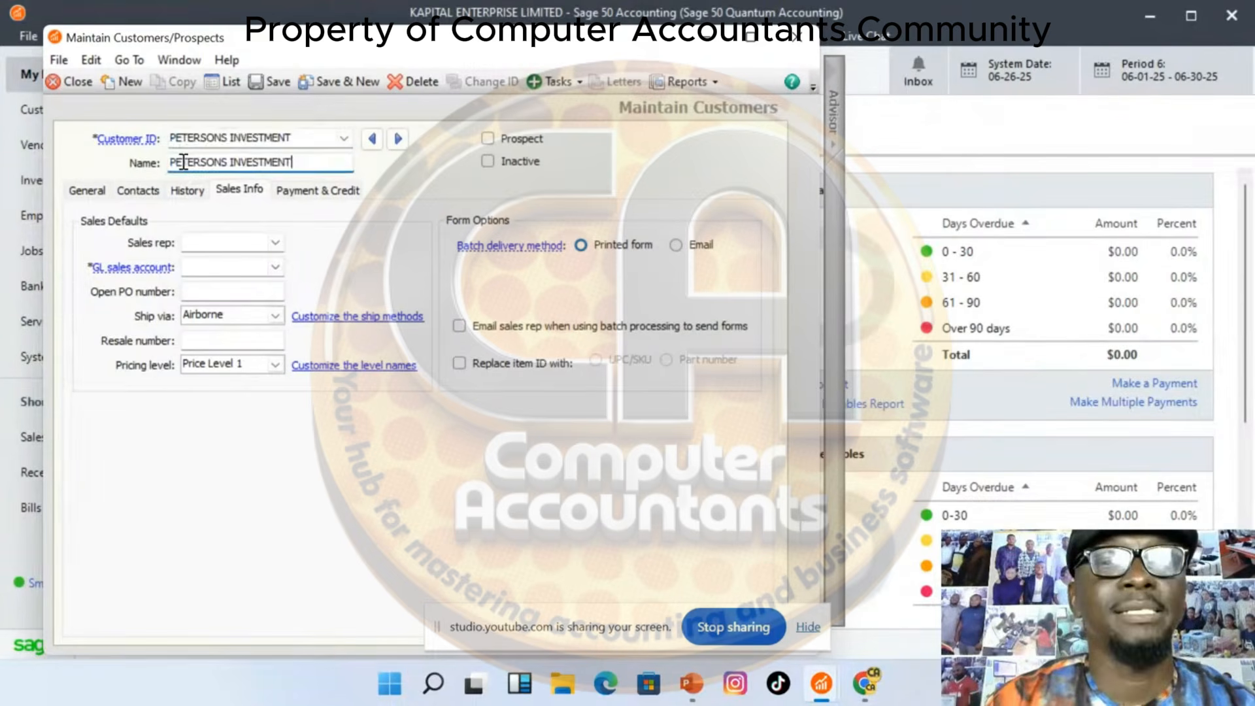
left_click(276, 267)
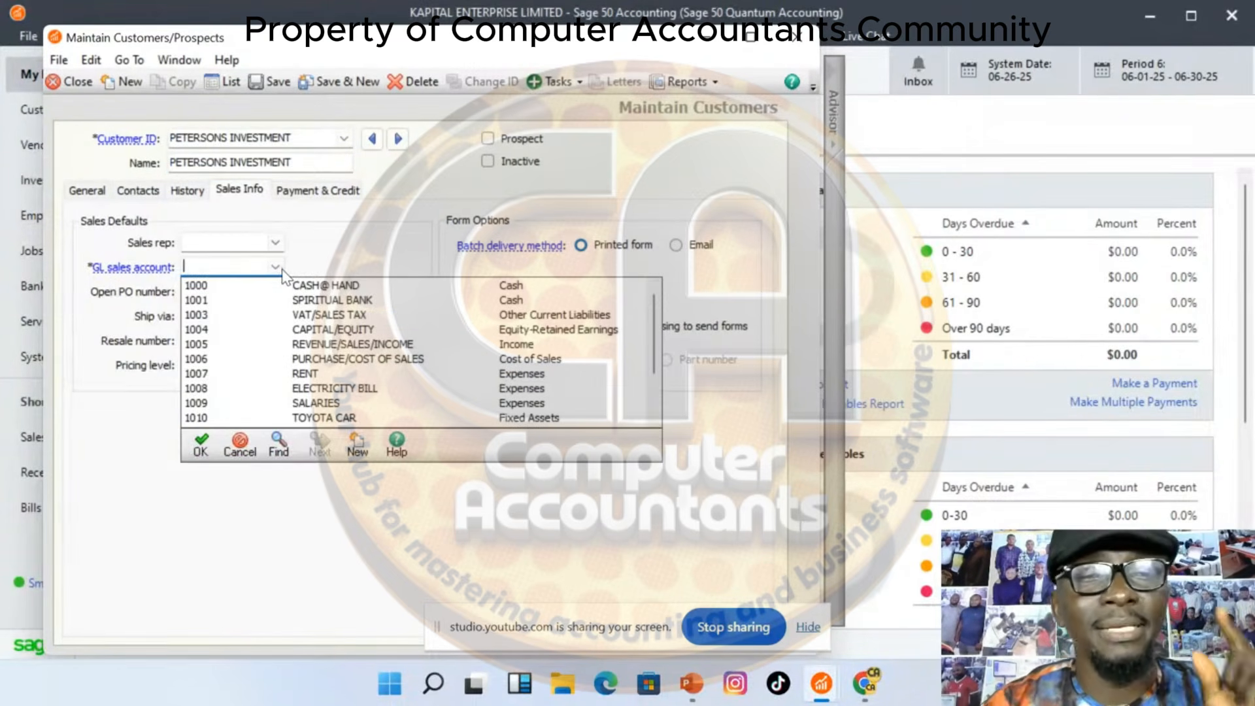
left_click(344, 344)
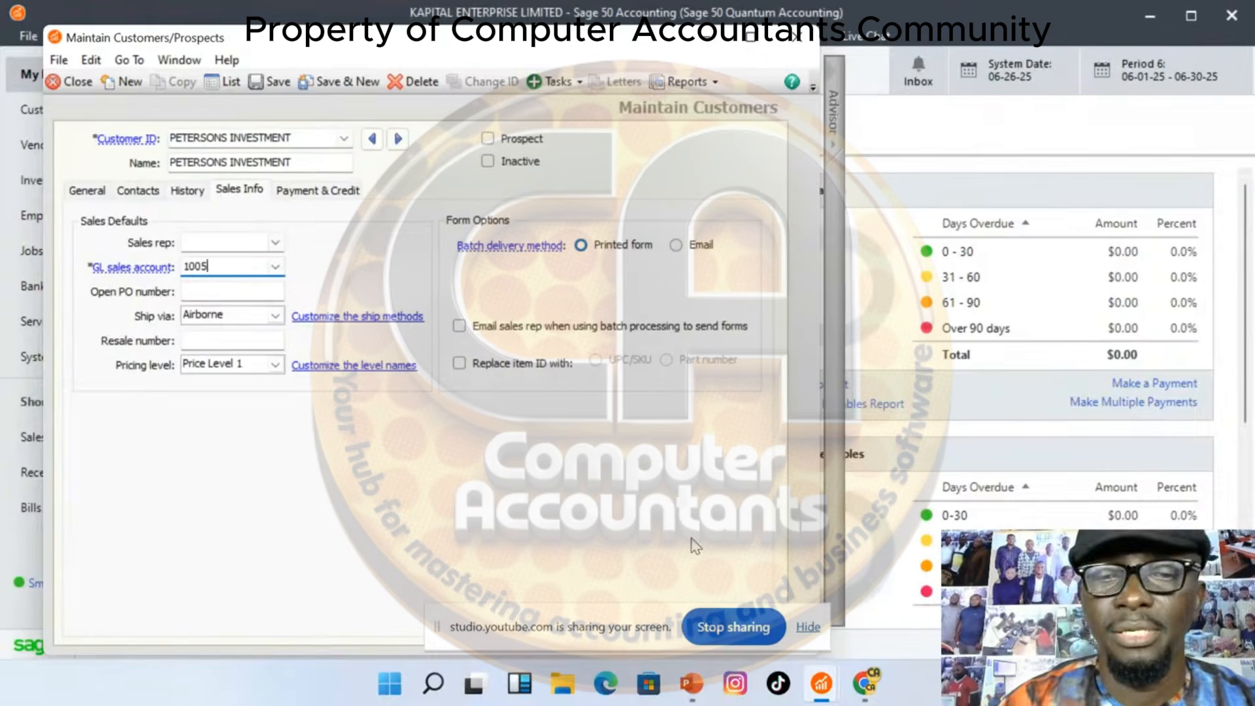
left_click(351, 85)
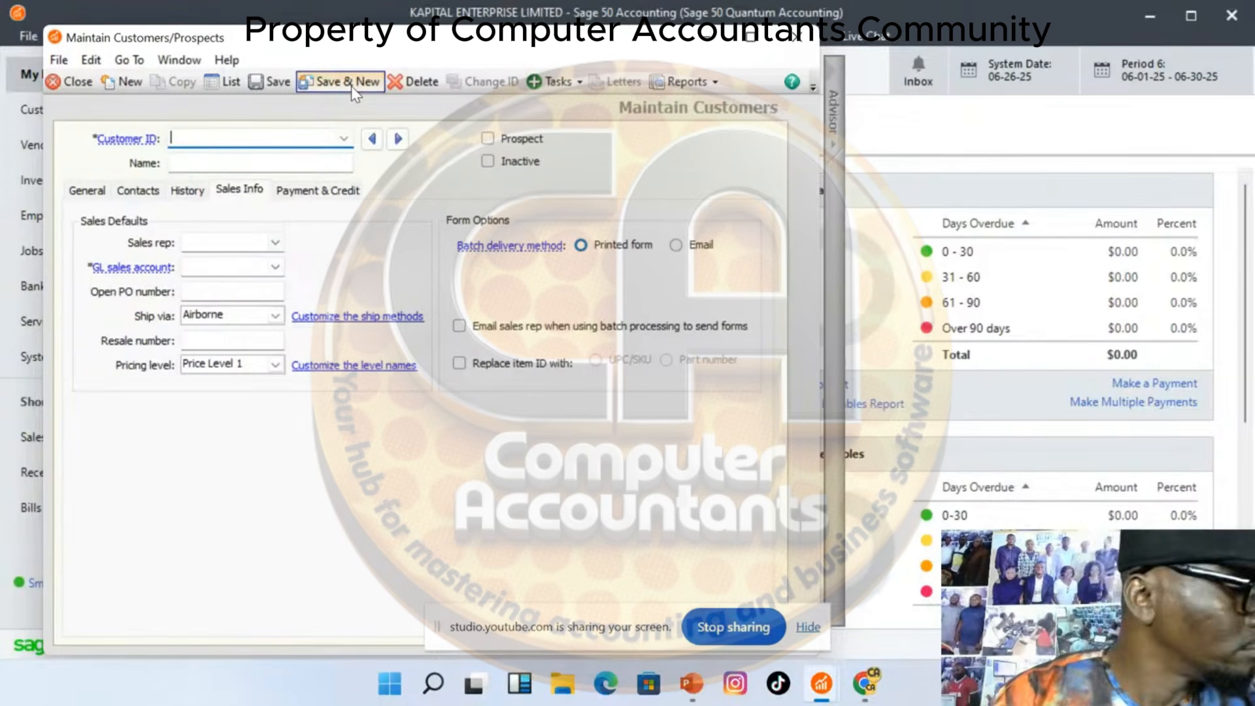
Enter BILLY BODY CARE LTD as Customer ID and Name, with GL sales account 1005
type("BILL")
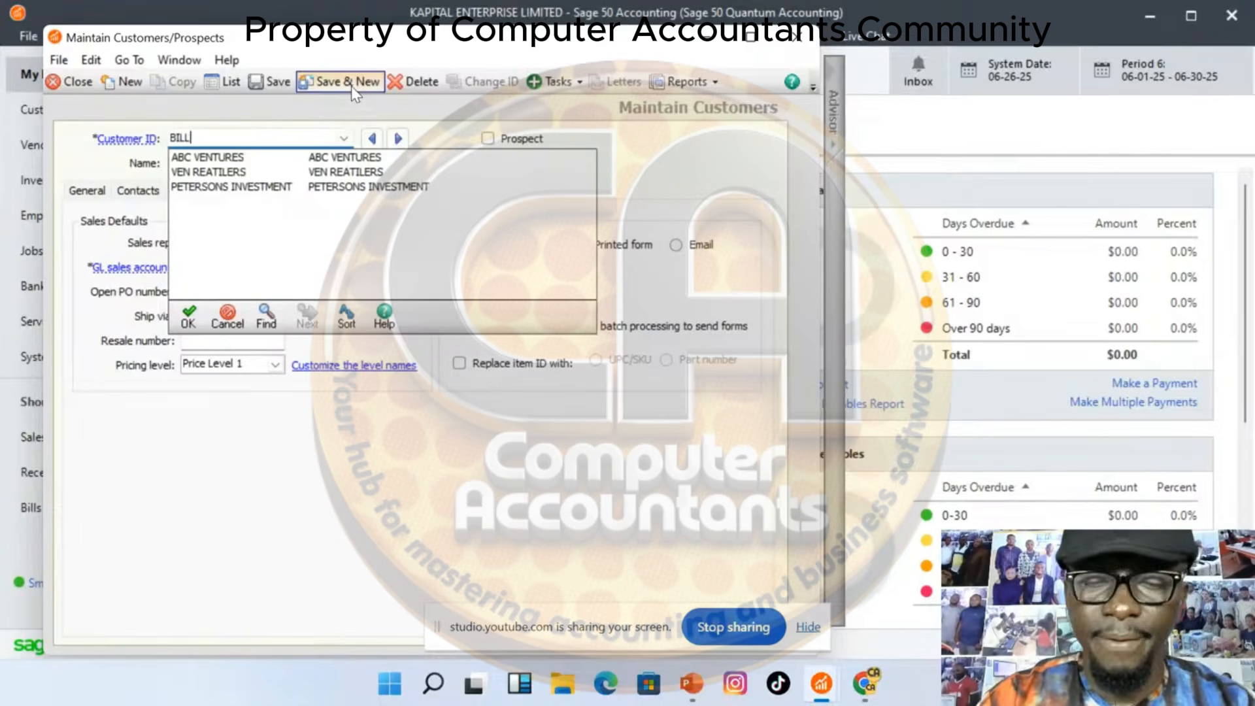
type("Y BO")
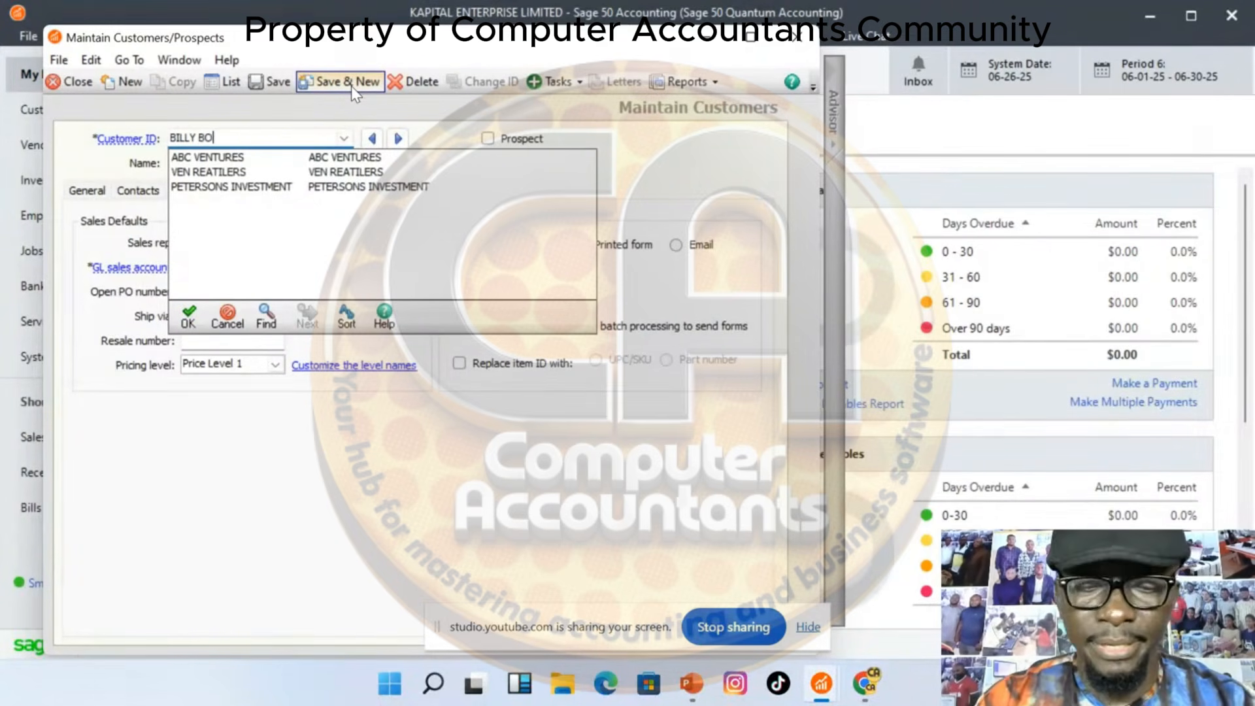
type("DY CARE ")
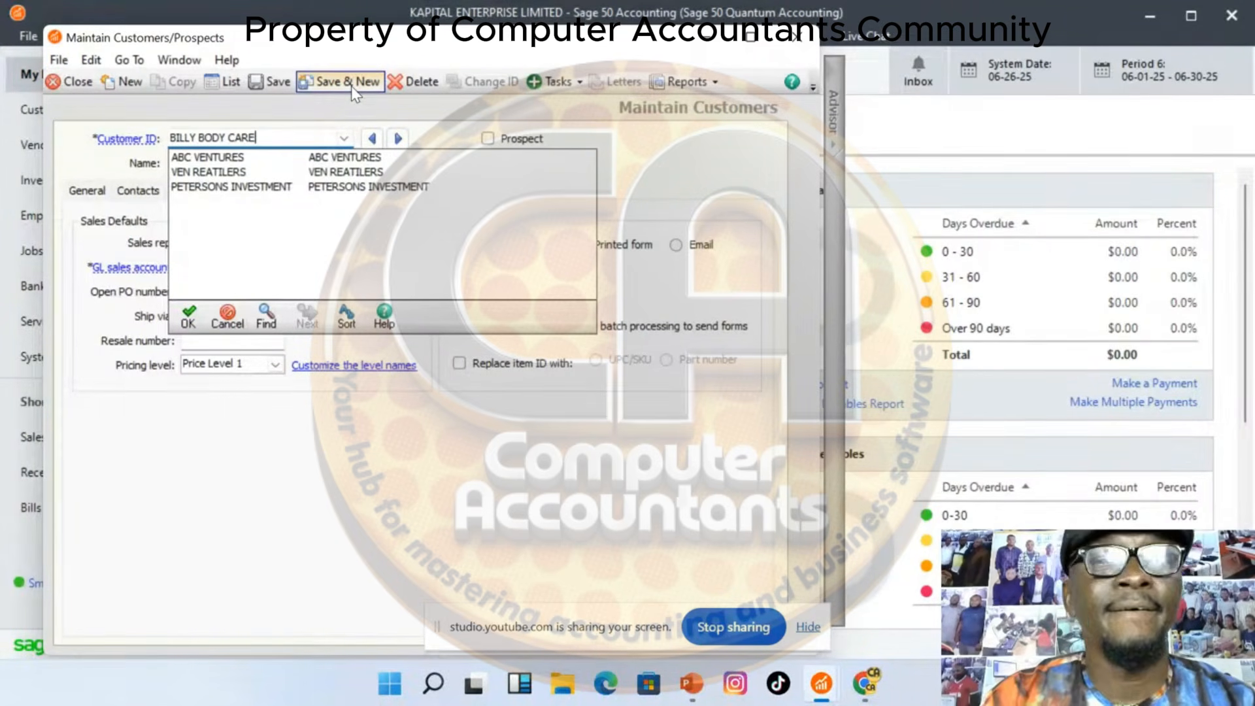
type("L")
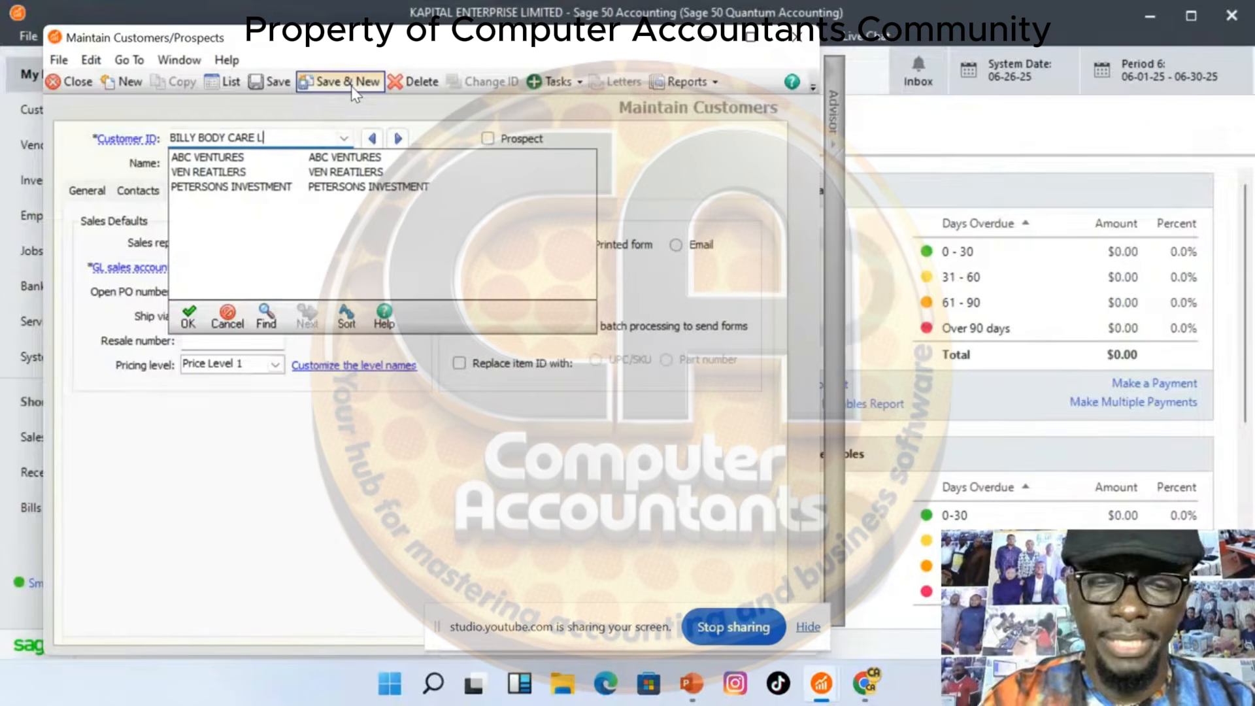
type("TD")
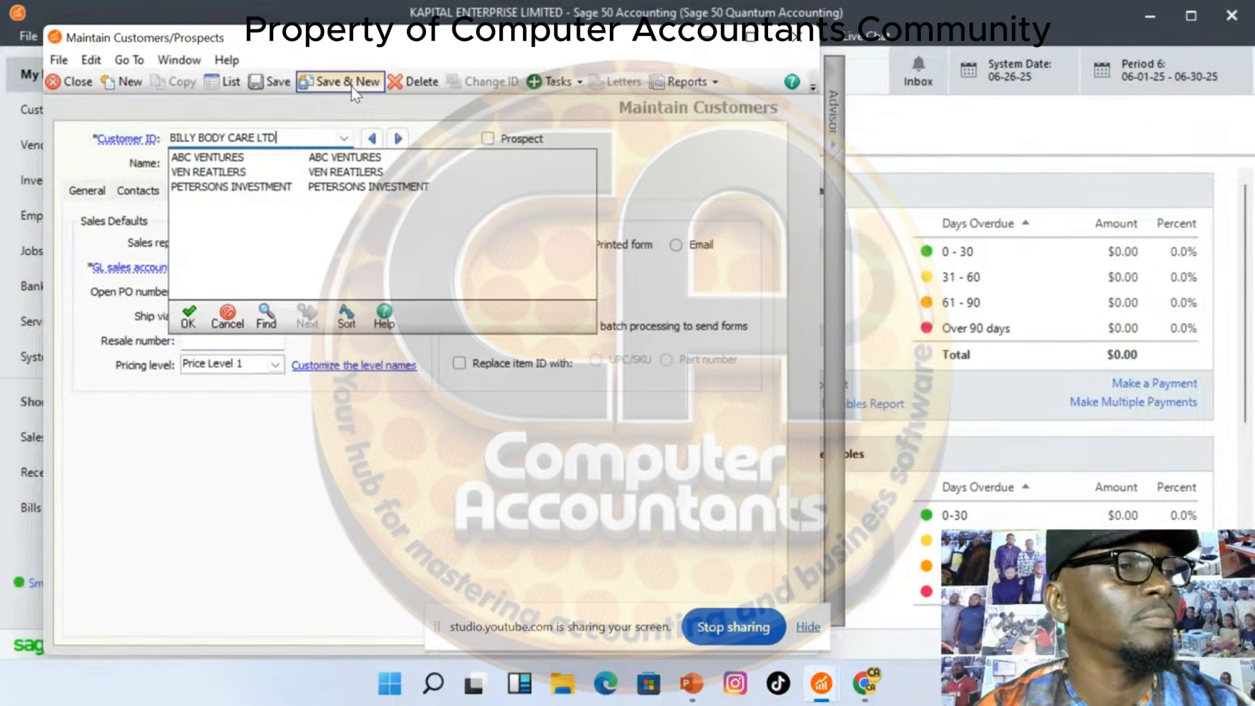
left_click_drag(281, 137, 113, 136)
key("Tab")
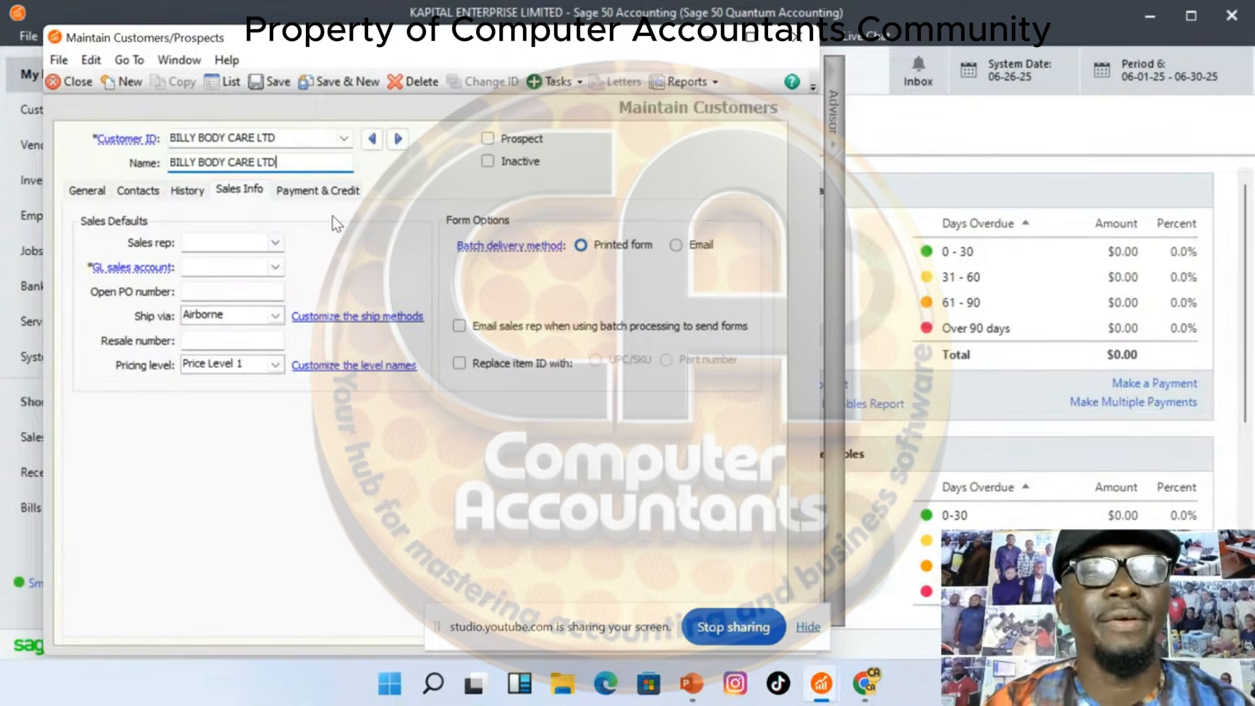
left_click(275, 267)
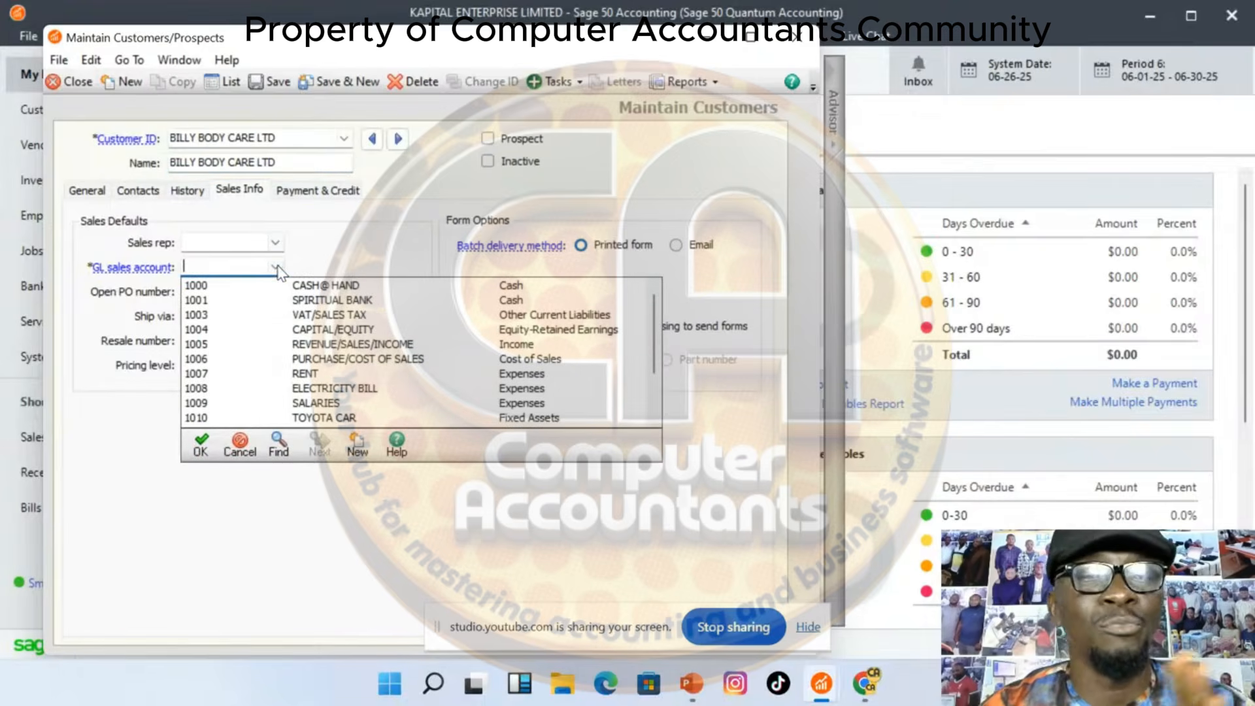
left_click(339, 345)
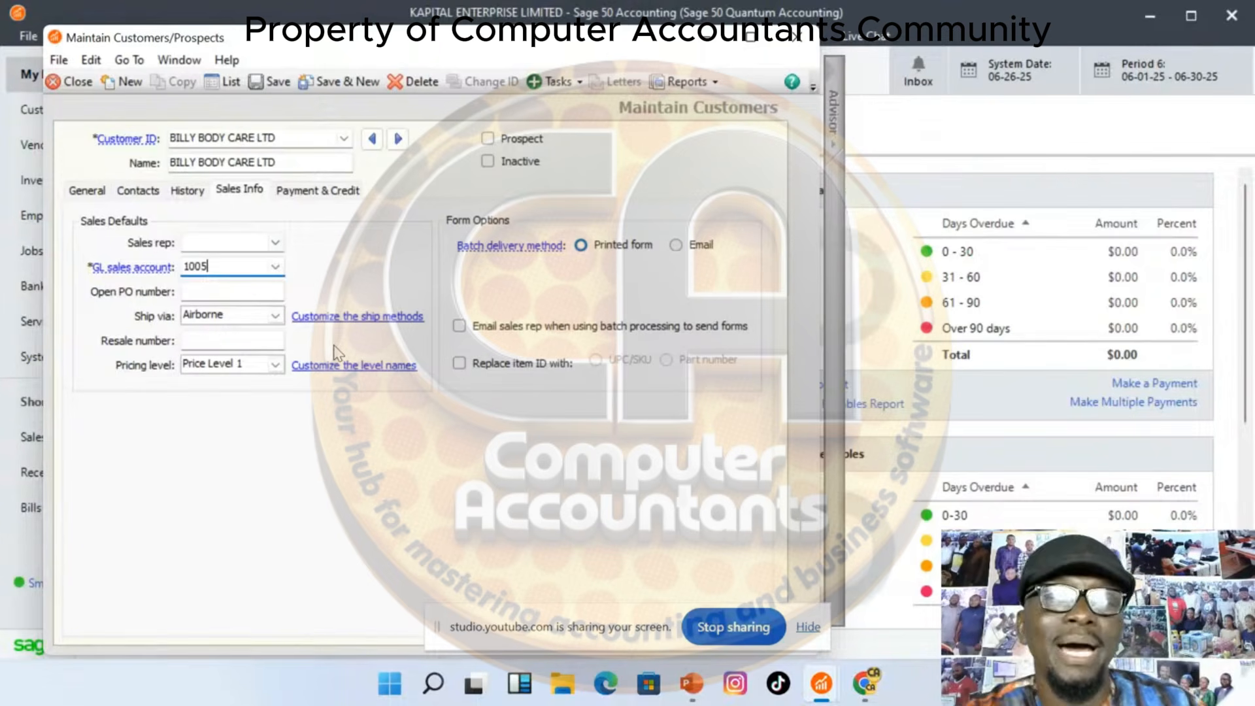
Save BILLY BODY CARE LTD, then close customer maintenance discarding the partial LAS entry
left_click(351, 79)
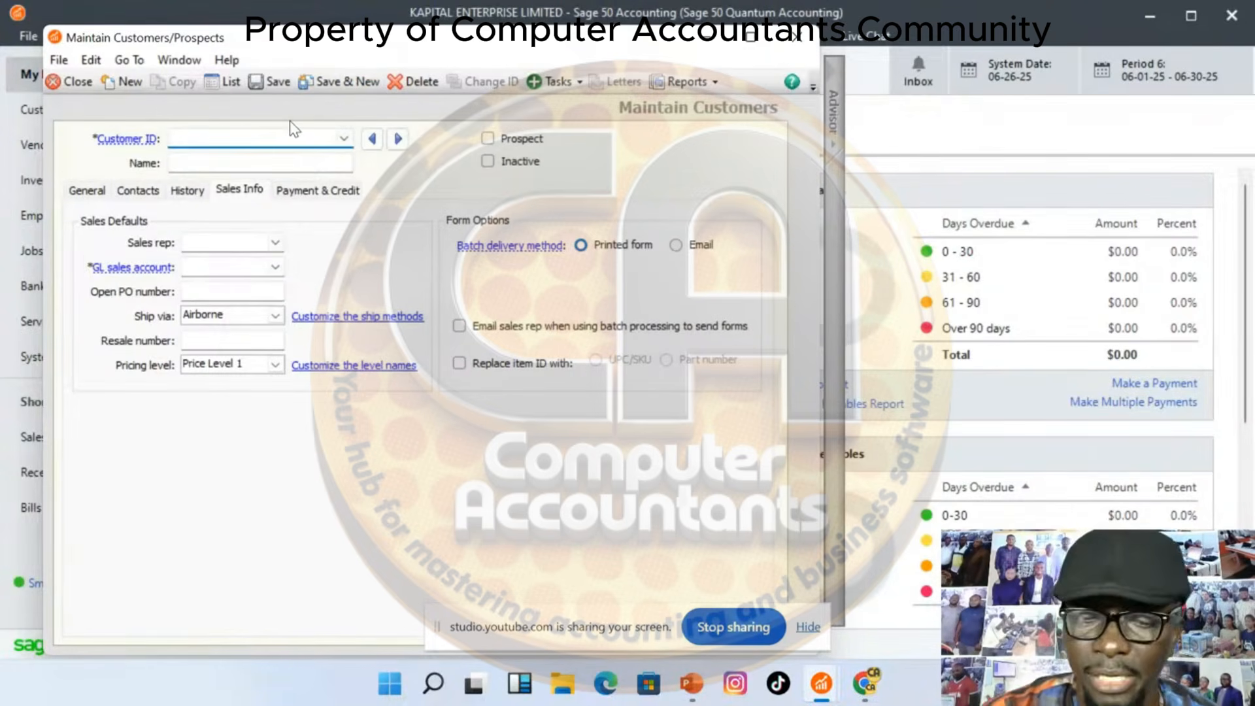
type("LAS")
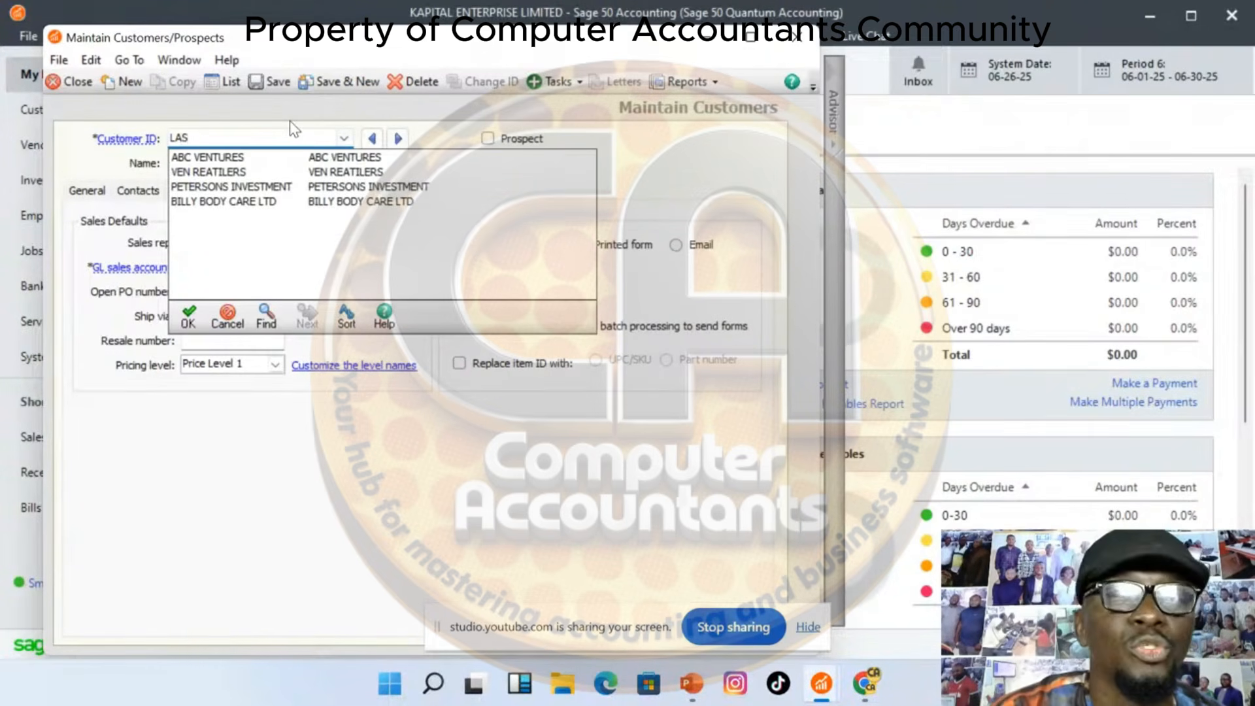
left_click(802, 43)
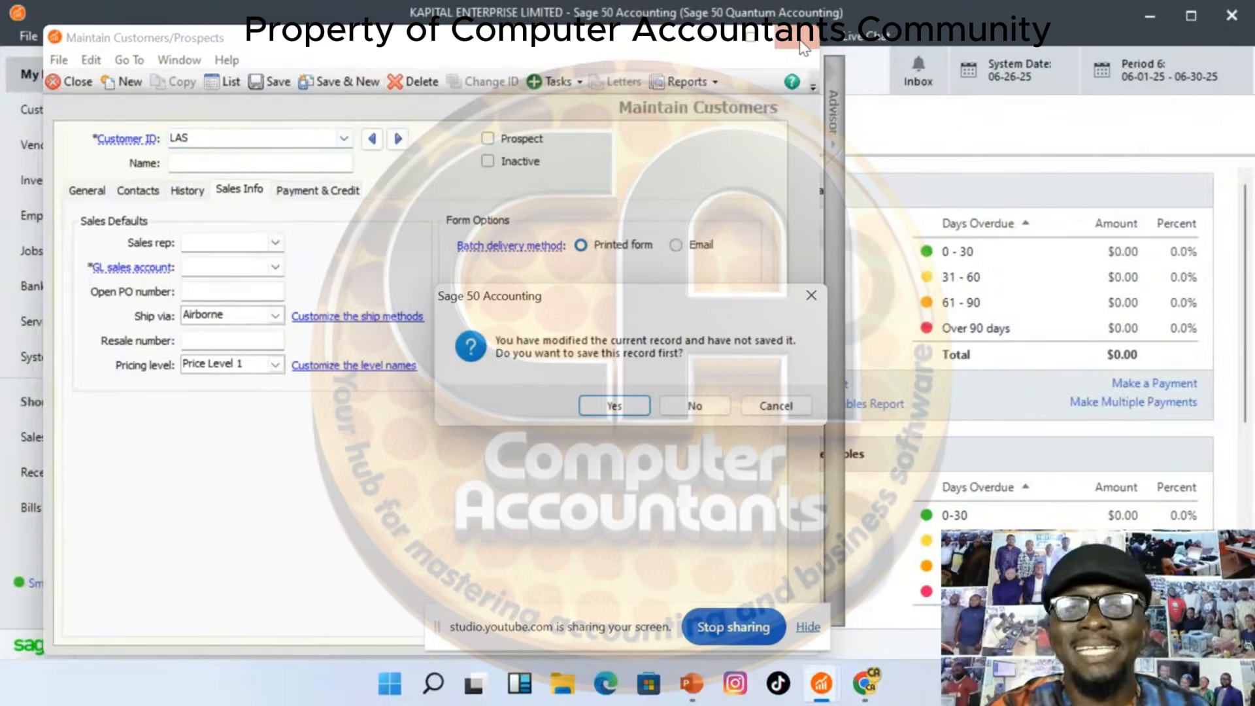
left_click(706, 414)
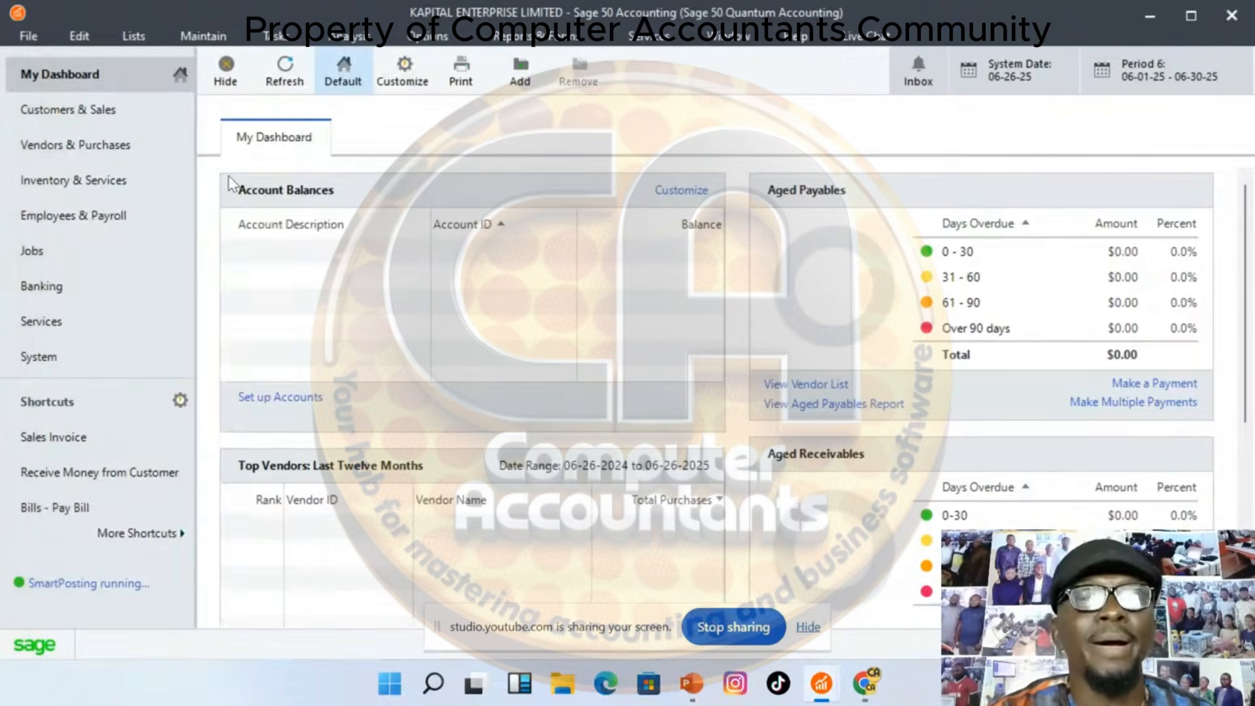
left_click(206, 38)
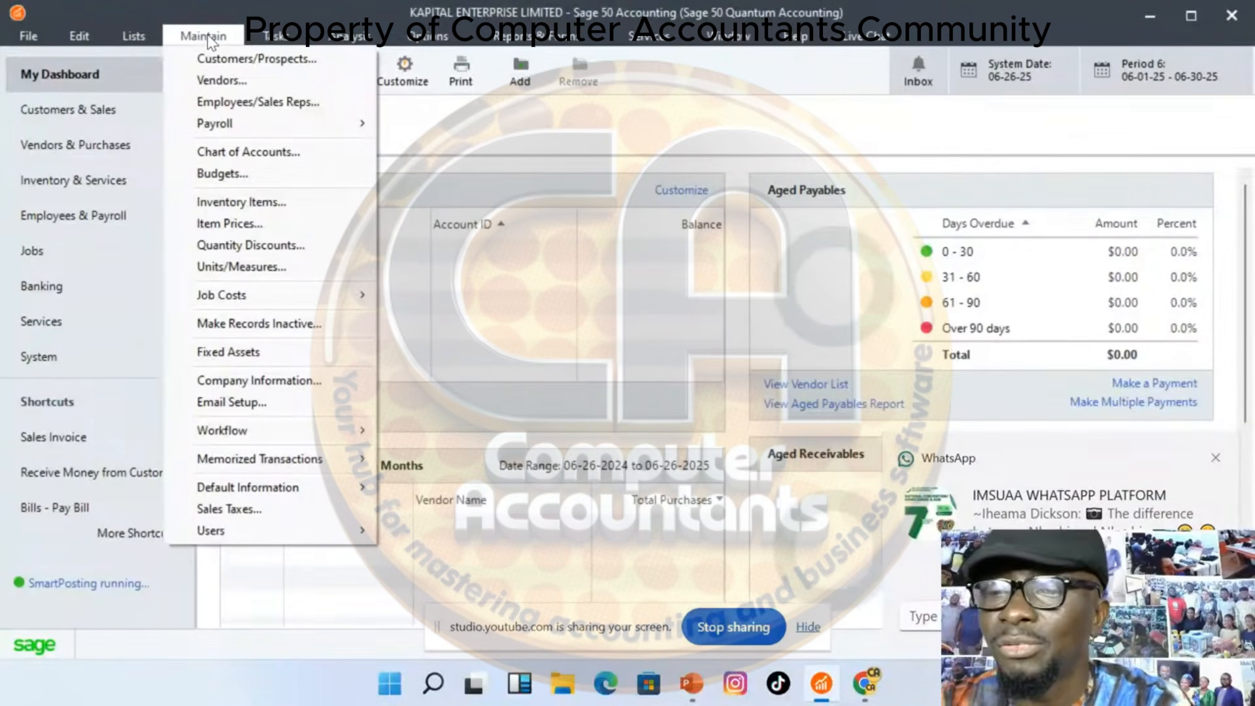
Dismiss the WhatsApp notification so the full dashboard shows
left_click(1213, 459)
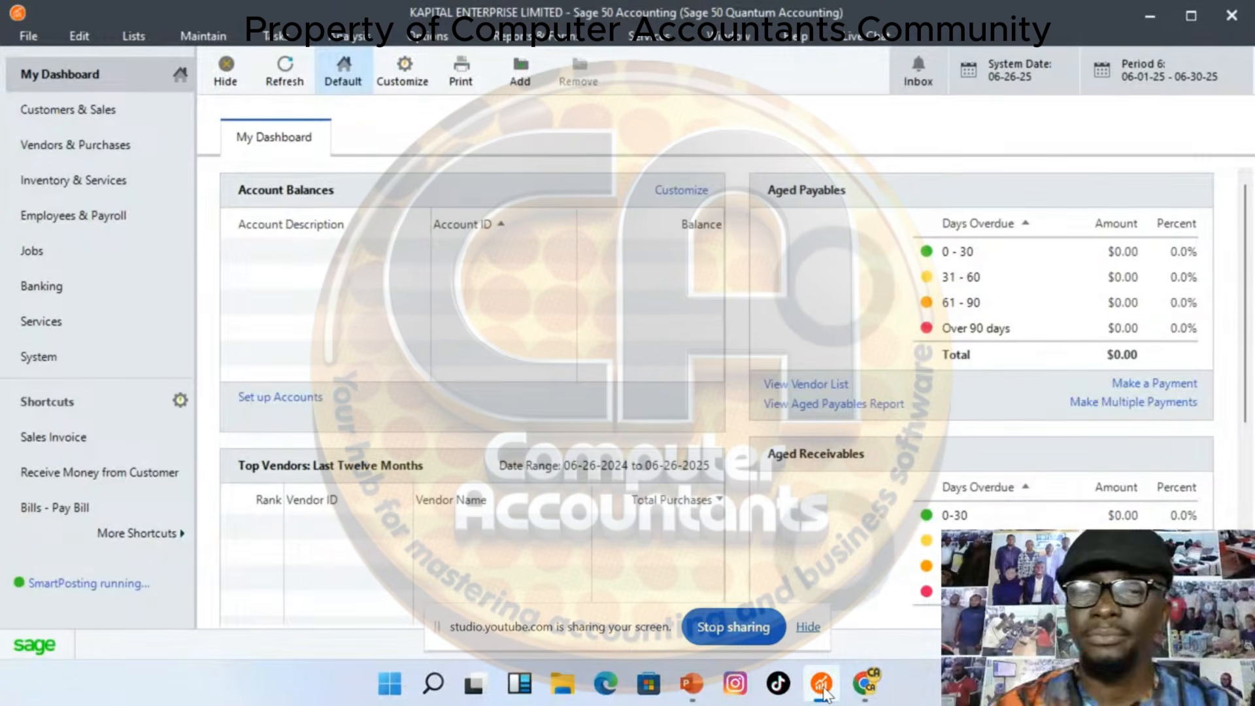
In YouTube Studio, select the chat advice about video quality, then dismiss the context menu
mouse_move(865, 698)
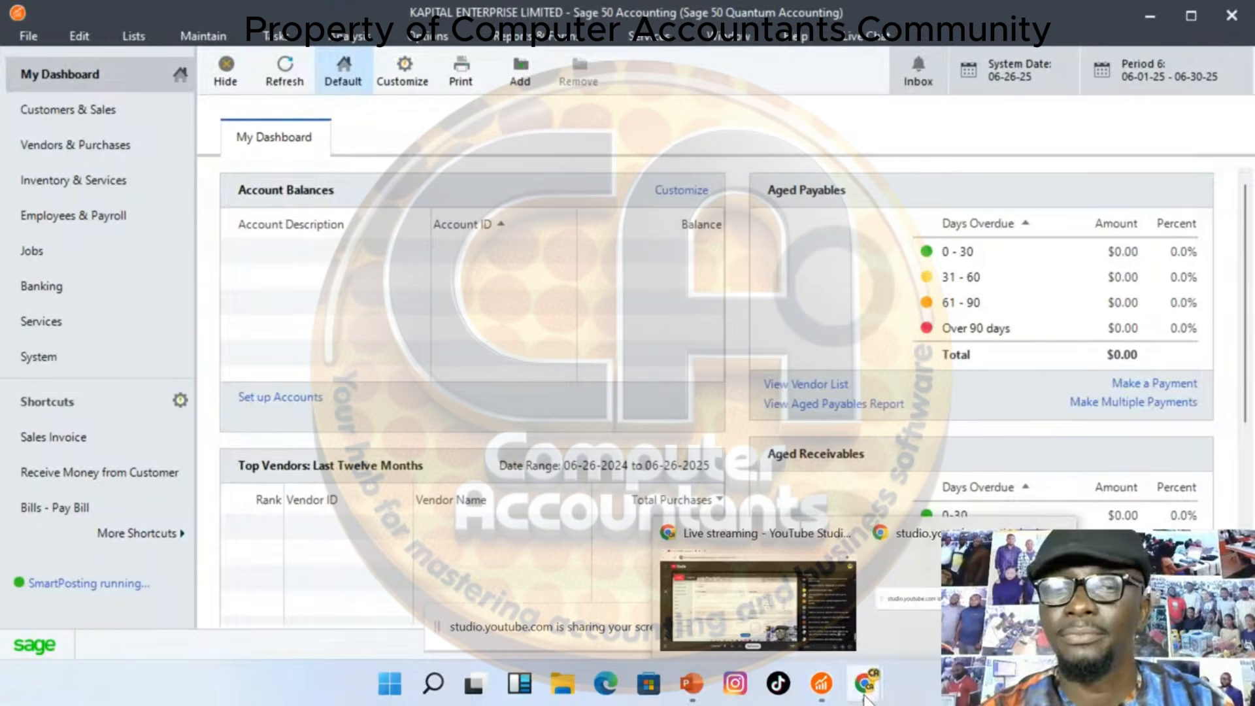
left_click(829, 606)
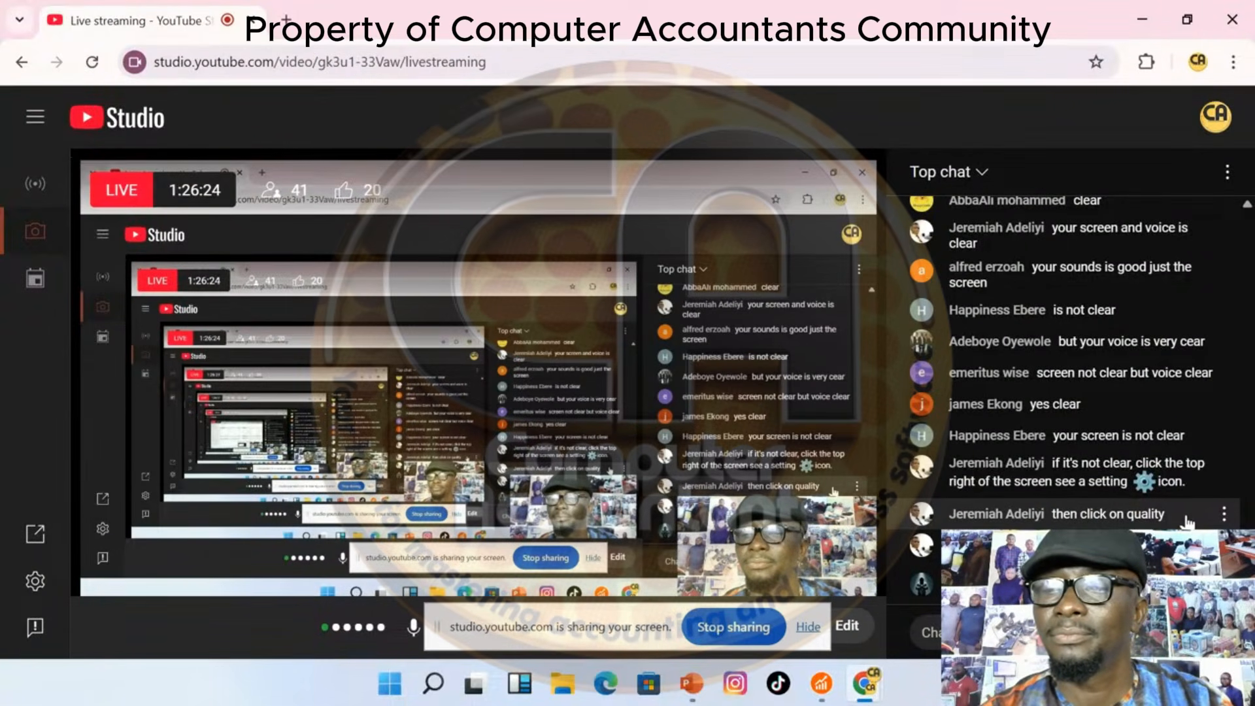
left_click_drag(1188, 521, 978, 469)
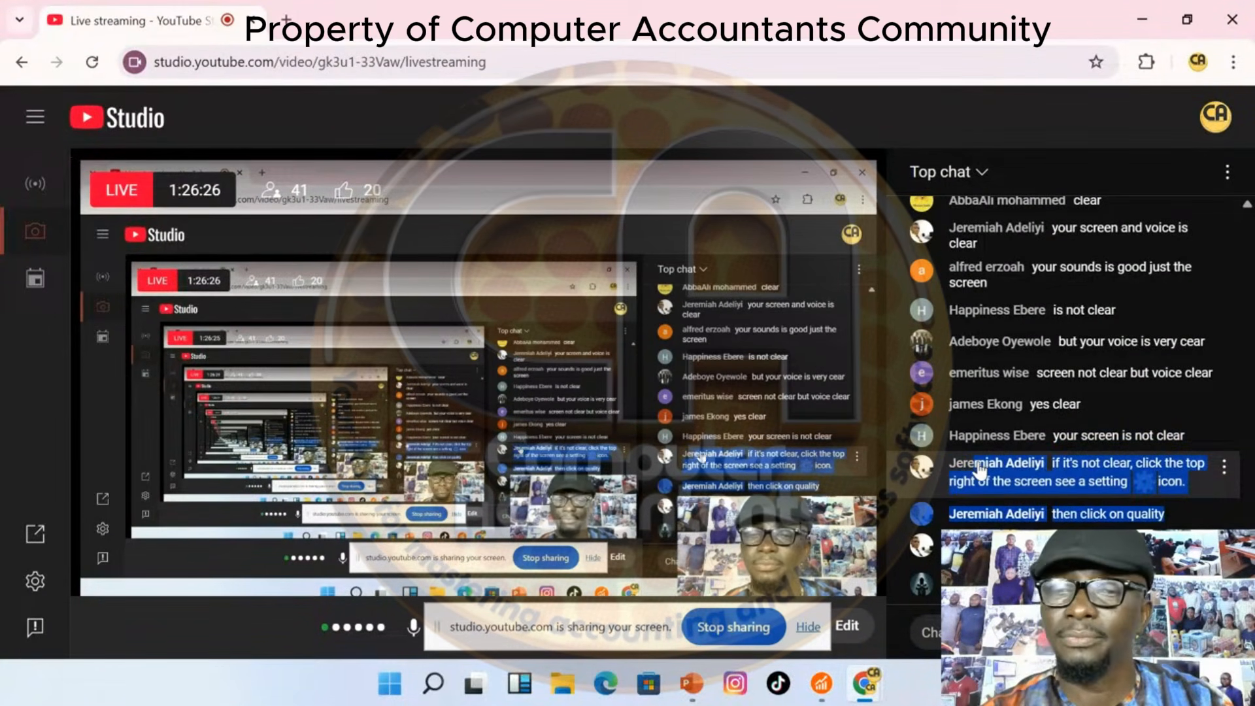
right_click(978, 463)
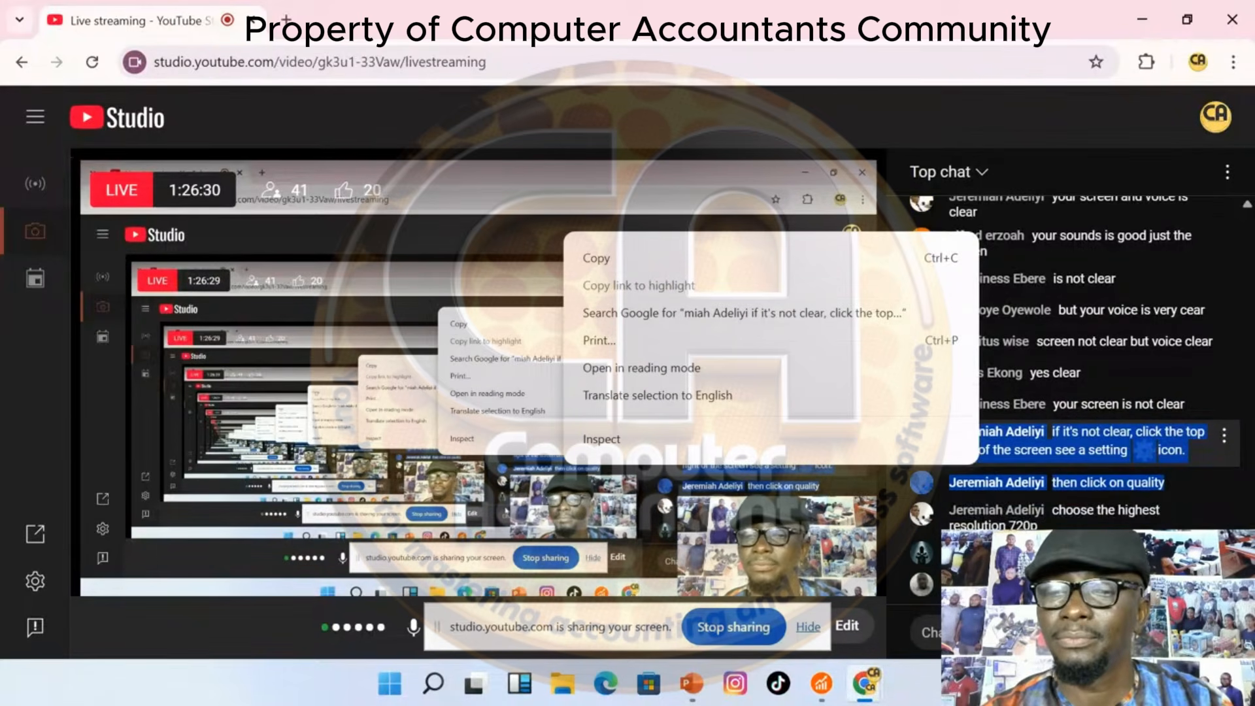
left_click(1007, 633)
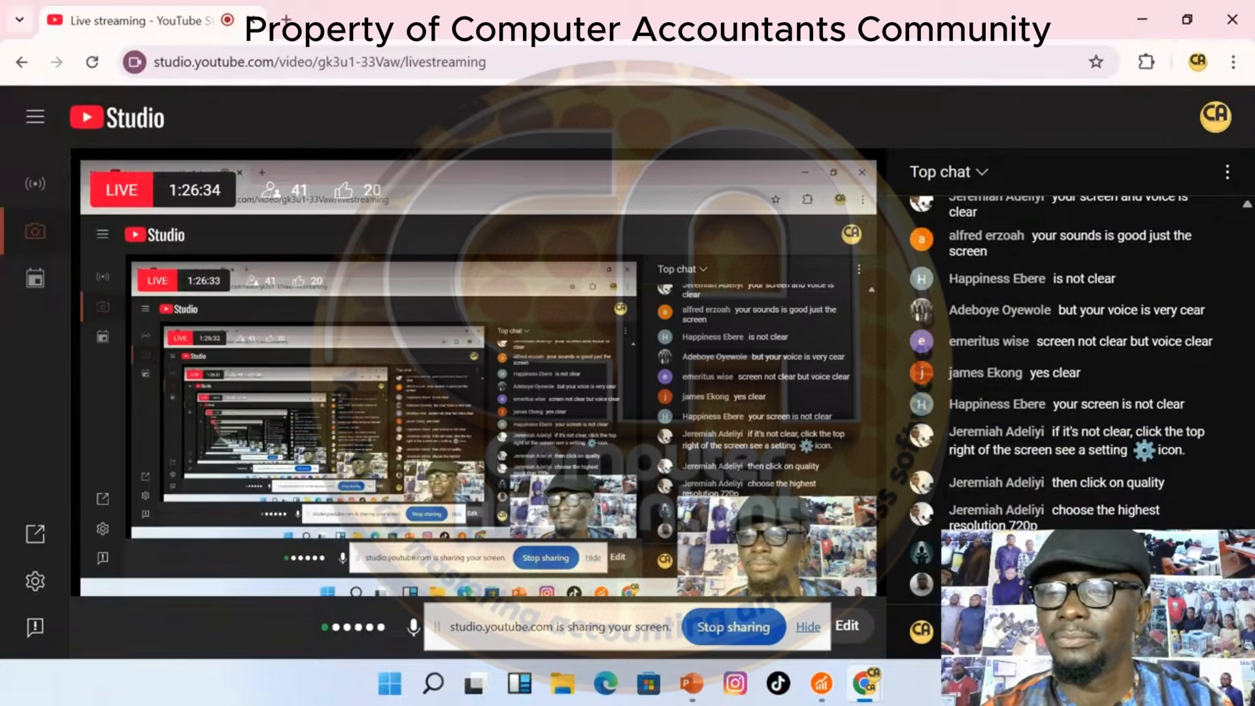
Return to the Sage 50 dashboard for KAPITAL ENTERPRISE LIMITED
left_click(823, 685)
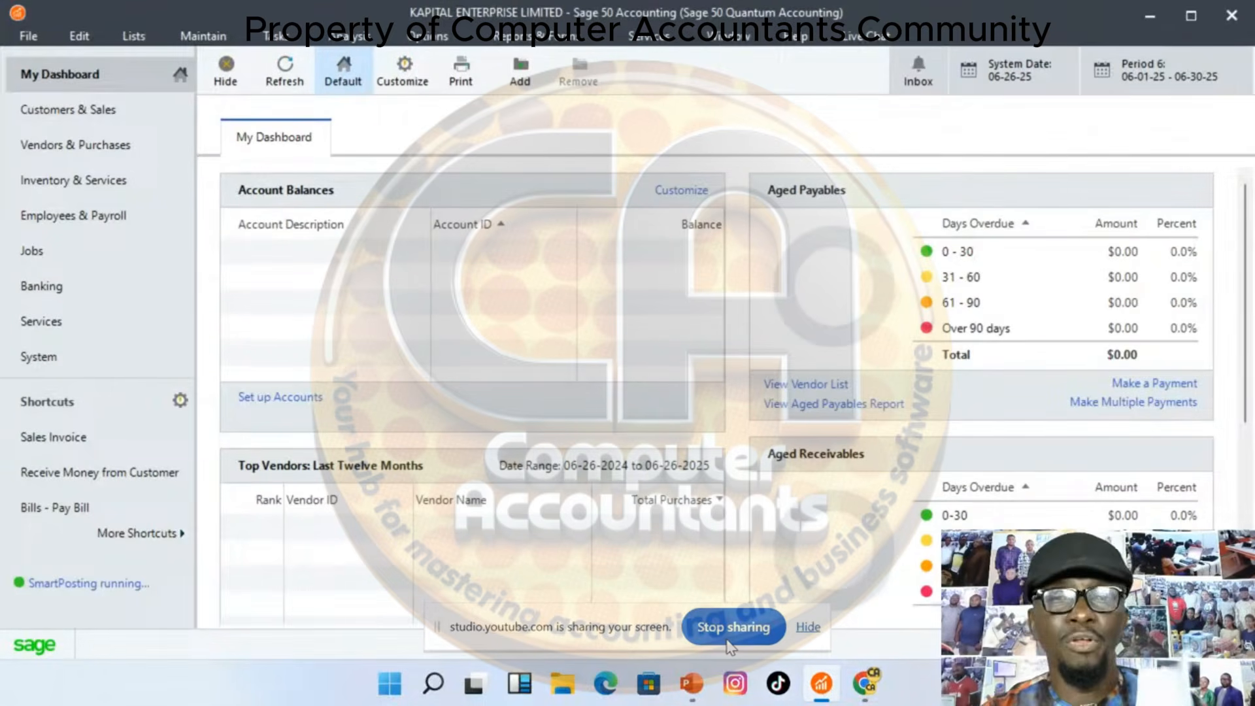
In Maintain Customers/Prospects, enter LASISI & SONS as Customer ID and paste it into Name
left_click(207, 39)
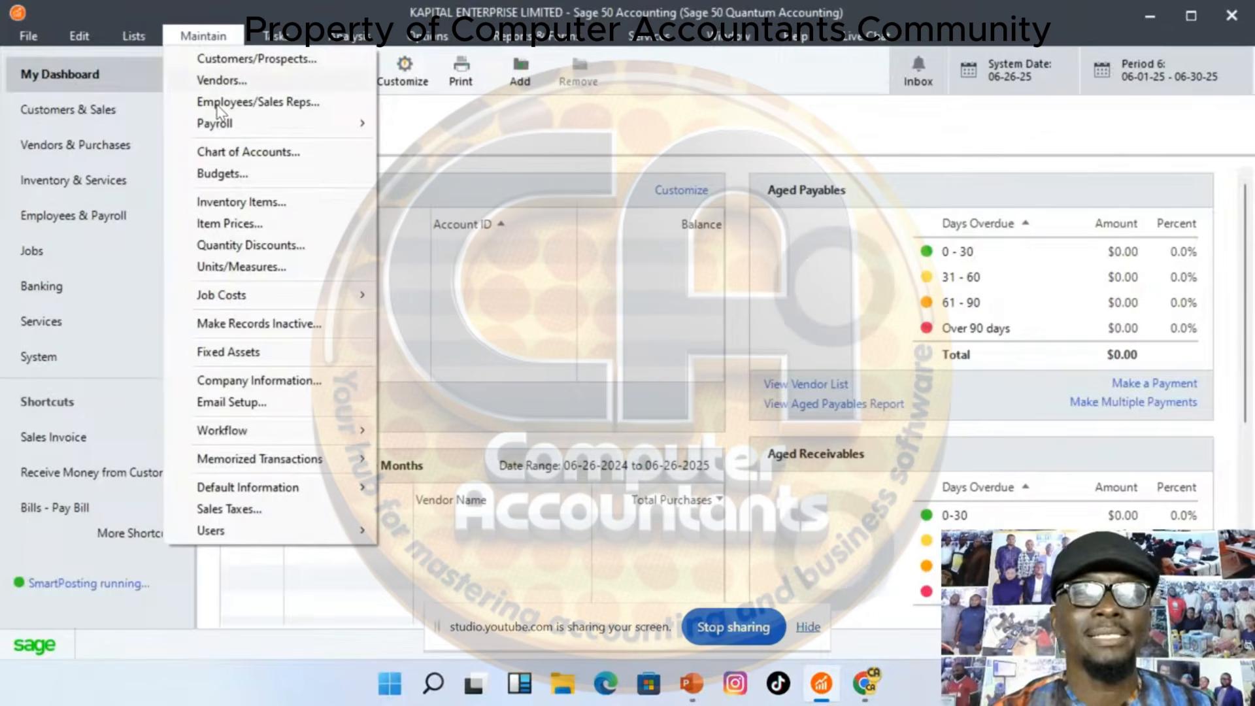
left_click(278, 60)
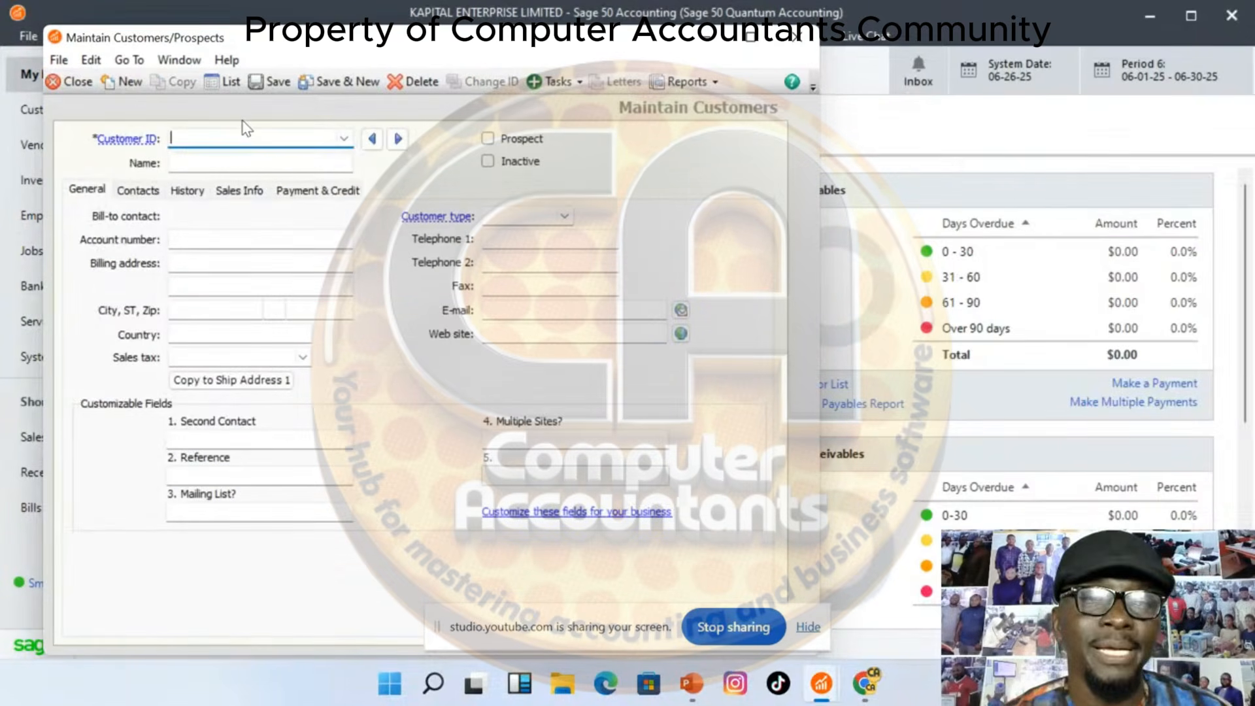
type("LA")
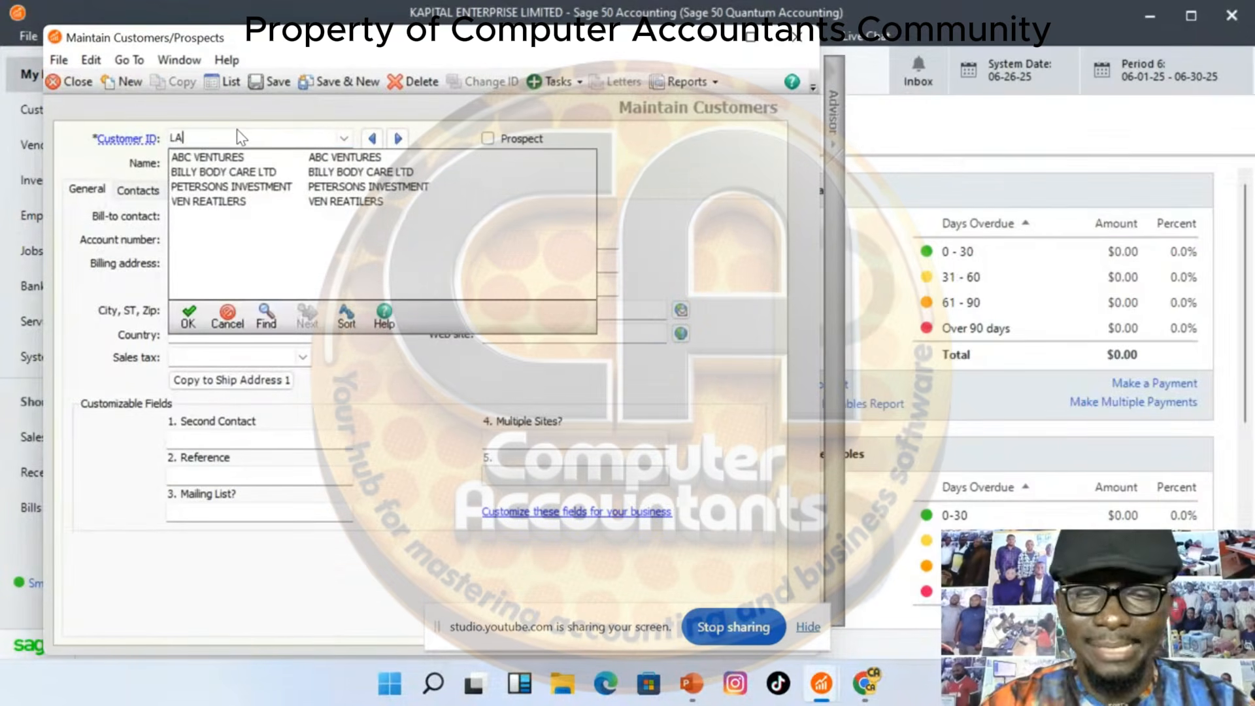
type("SISI ")
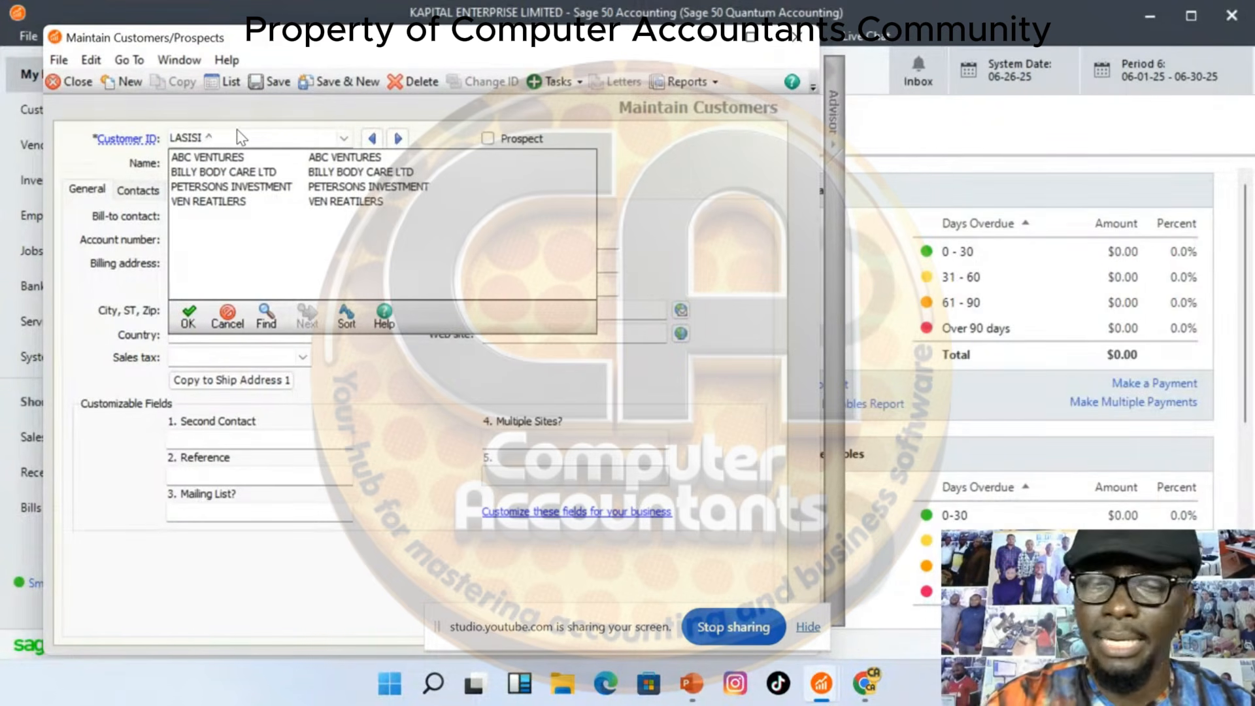
type("&")
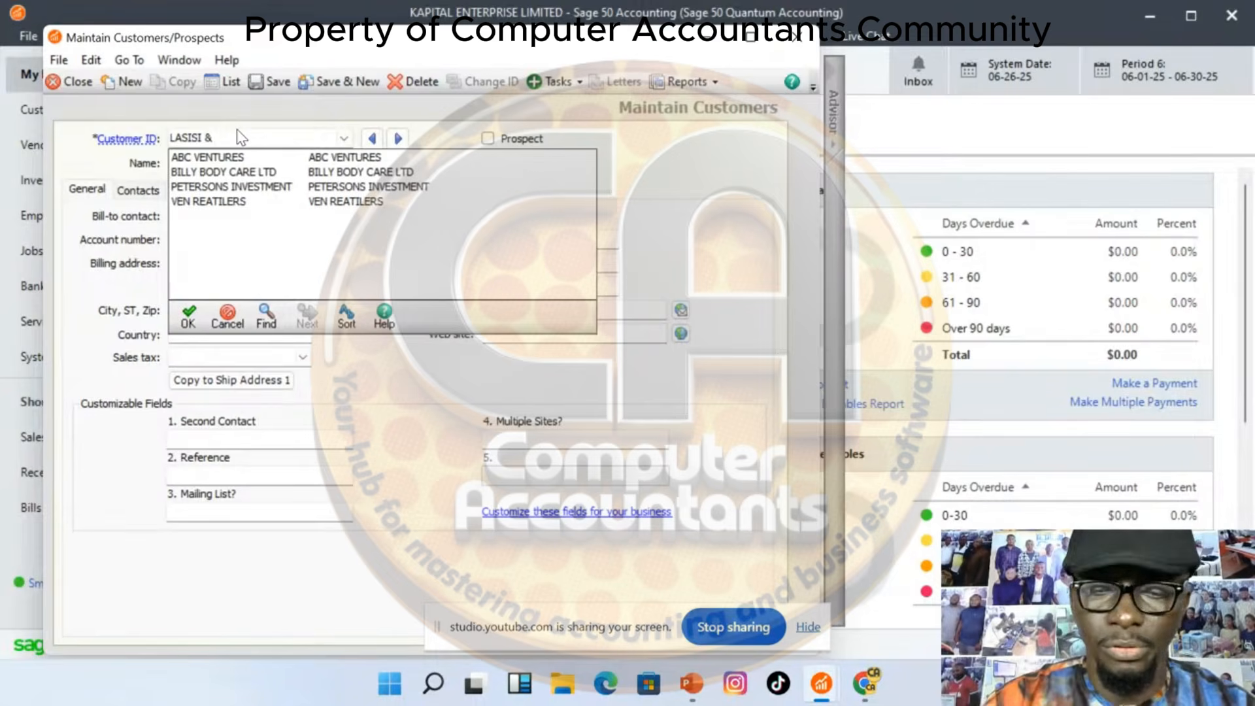
type(" SON")
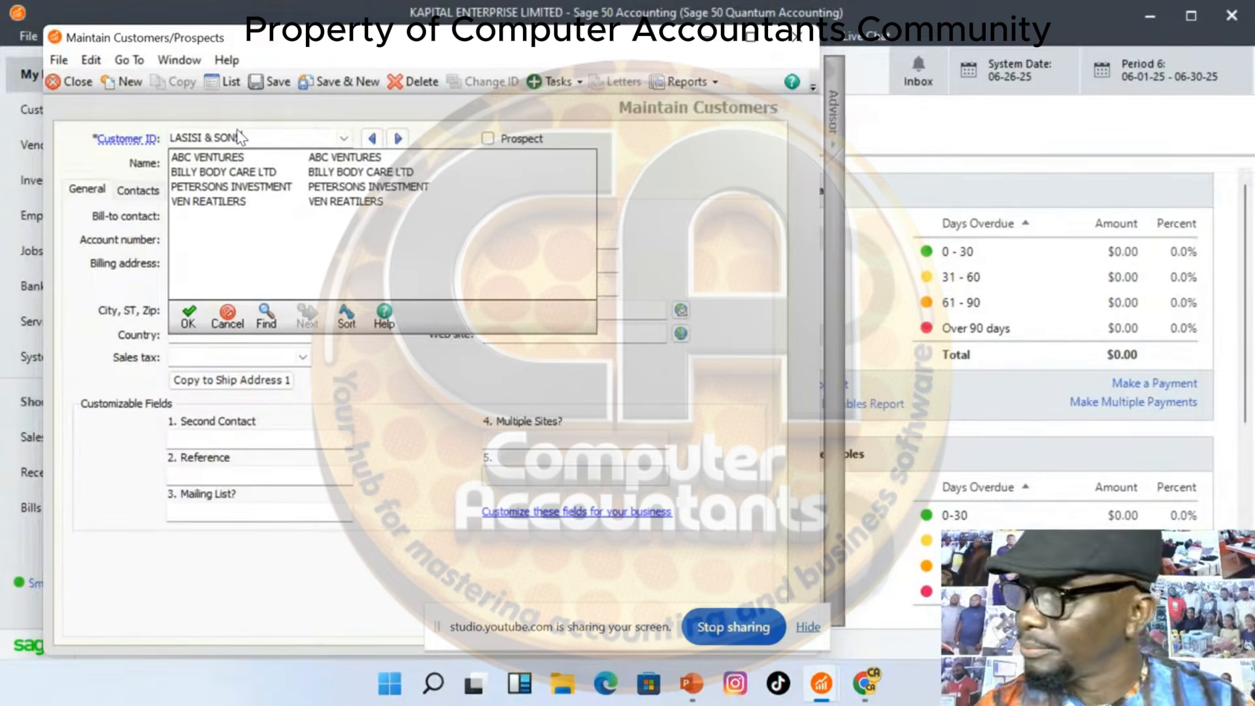
type("S")
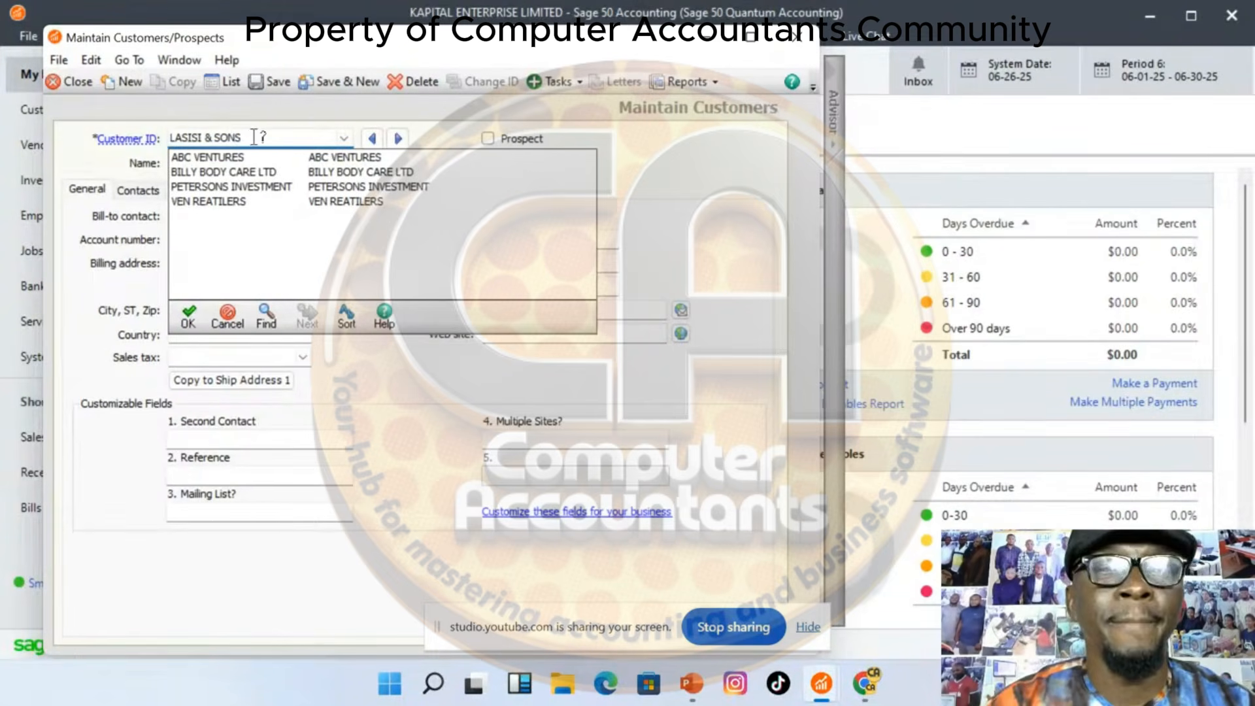
left_click_drag(259, 137, 88, 149)
key("ctrl+c")
key("Tab")
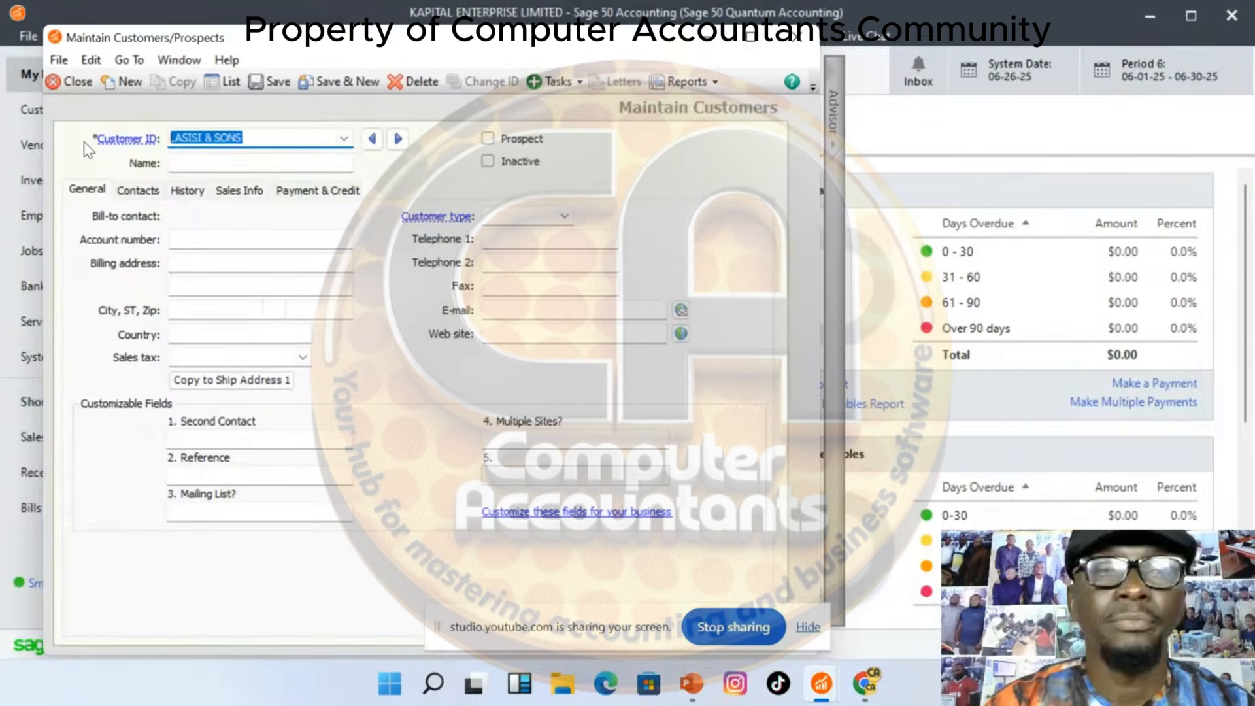
key("ctrl+v")
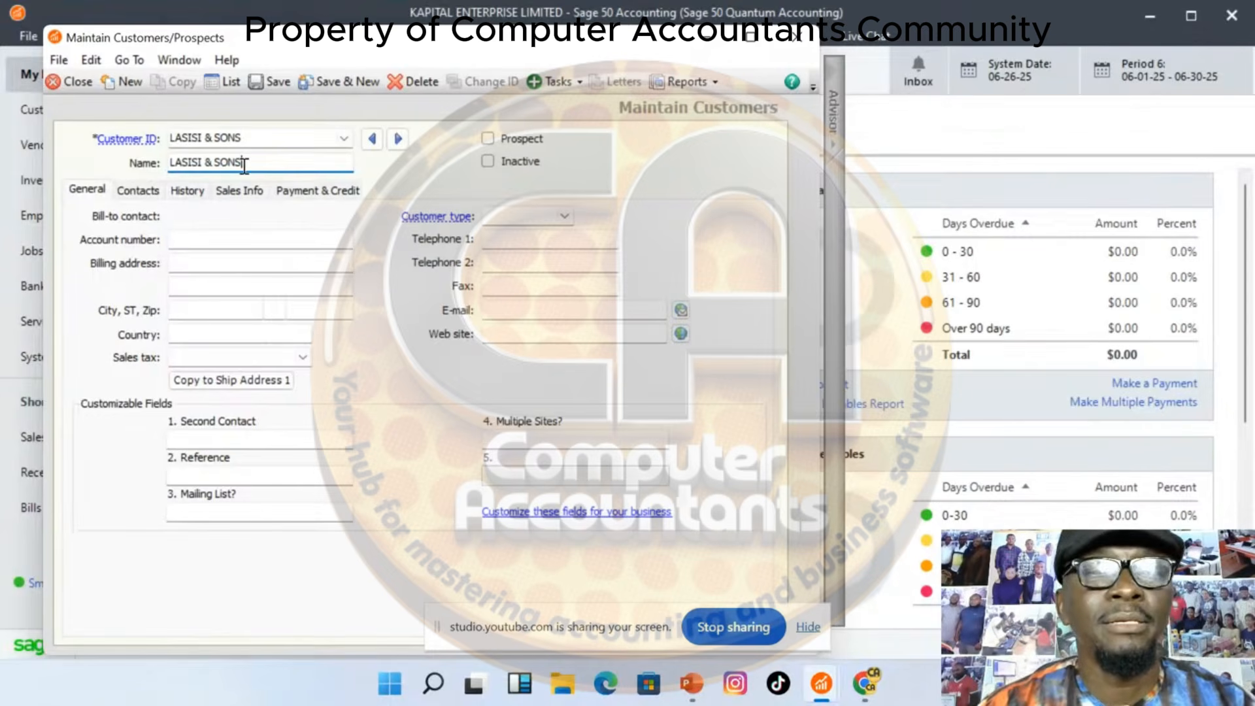
left_click_drag(252, 161, 188, 161)
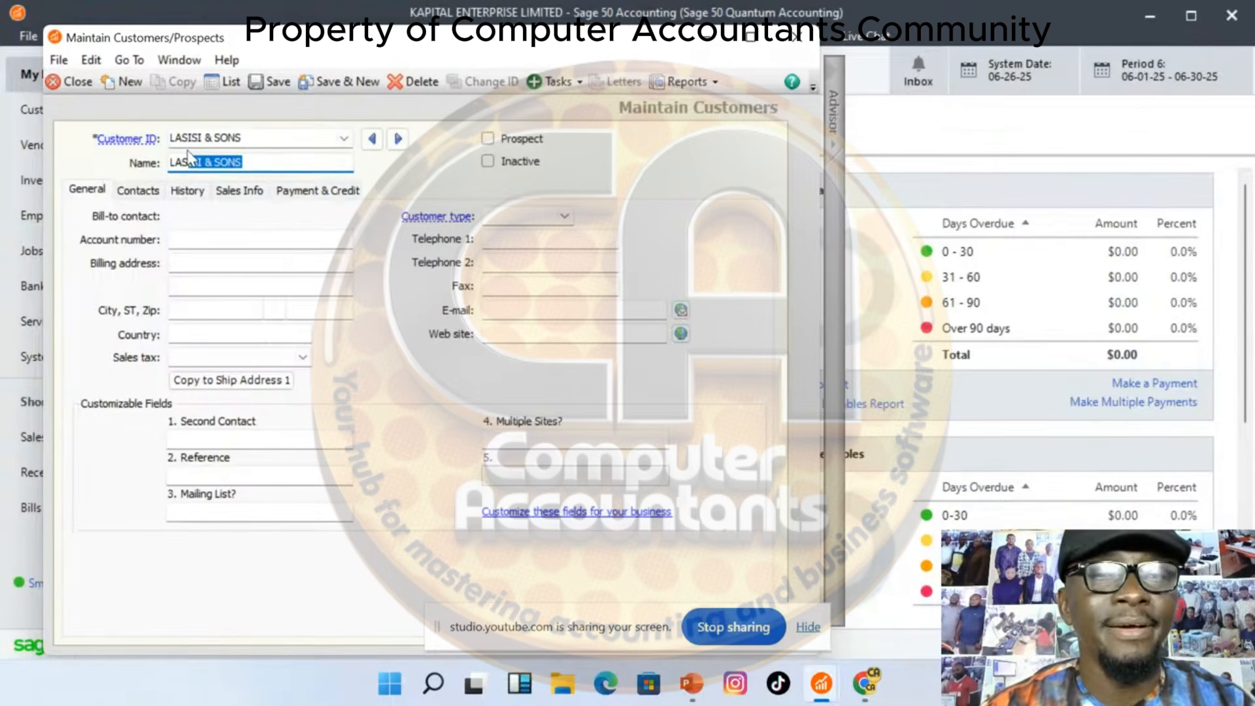
Set the GL sales account to 1005 REVENUE/SALES/INCOME, then view the customer's History tab
left_click(249, 194)
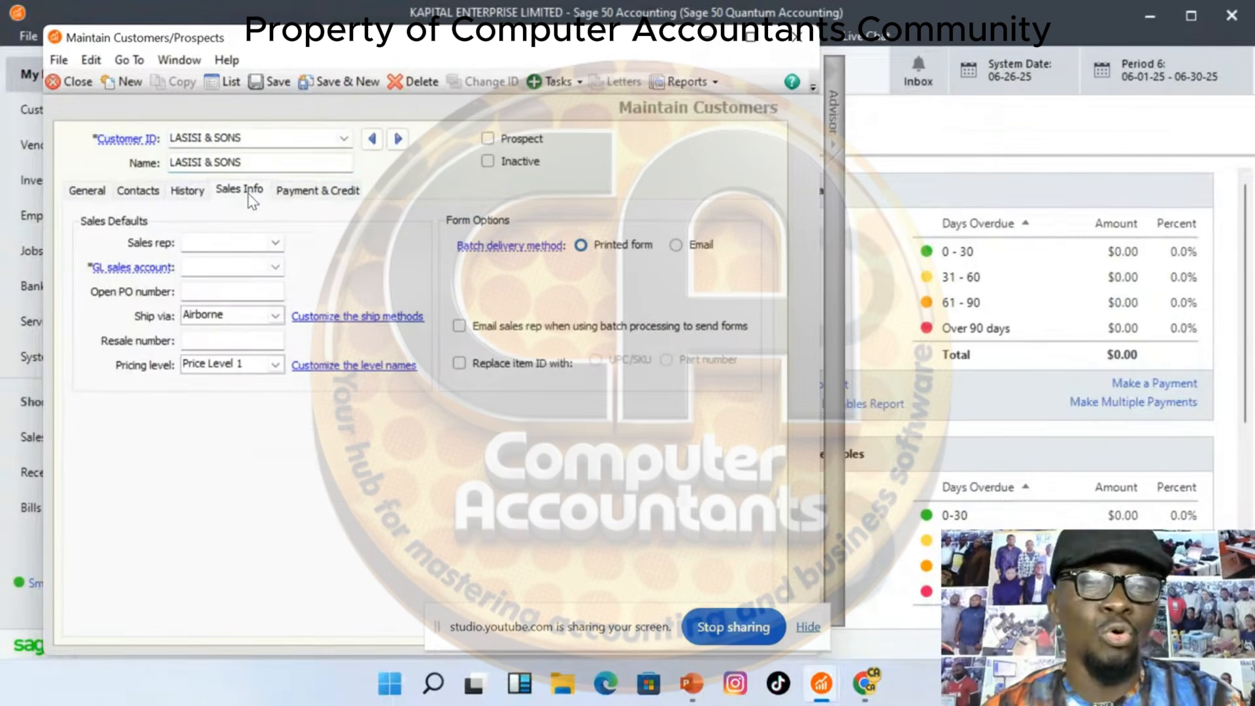
left_click(275, 268)
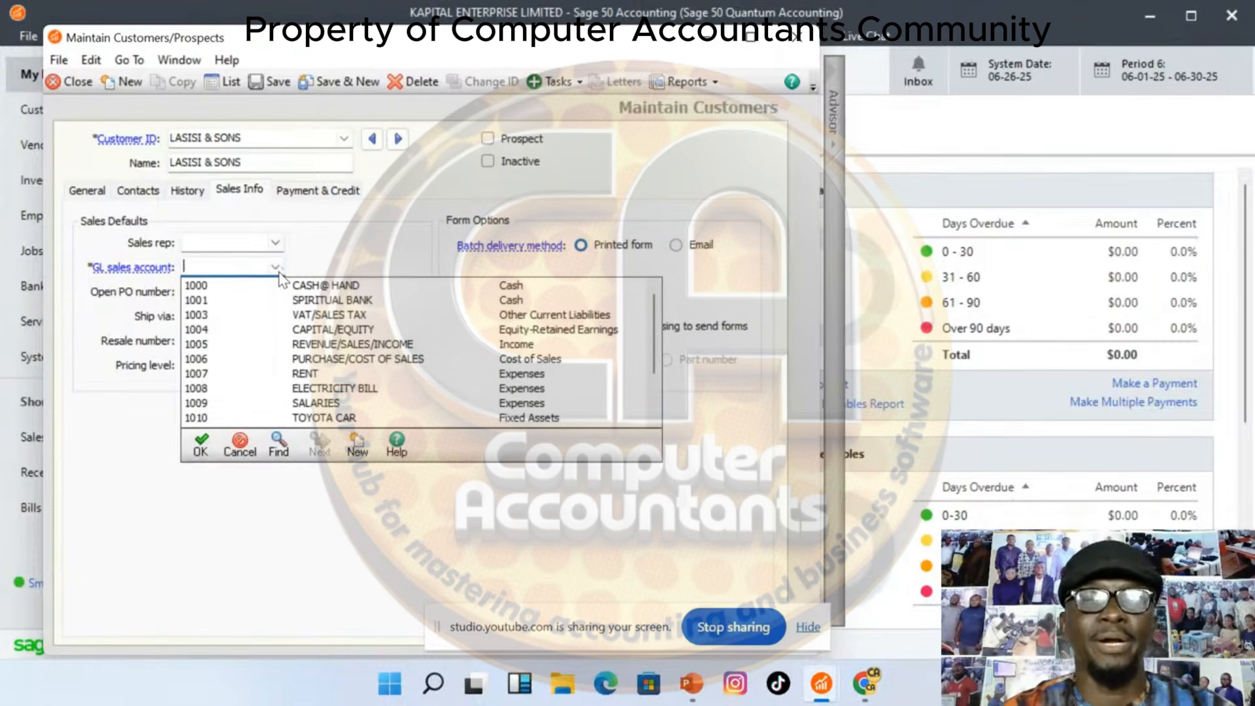
left_click(358, 345)
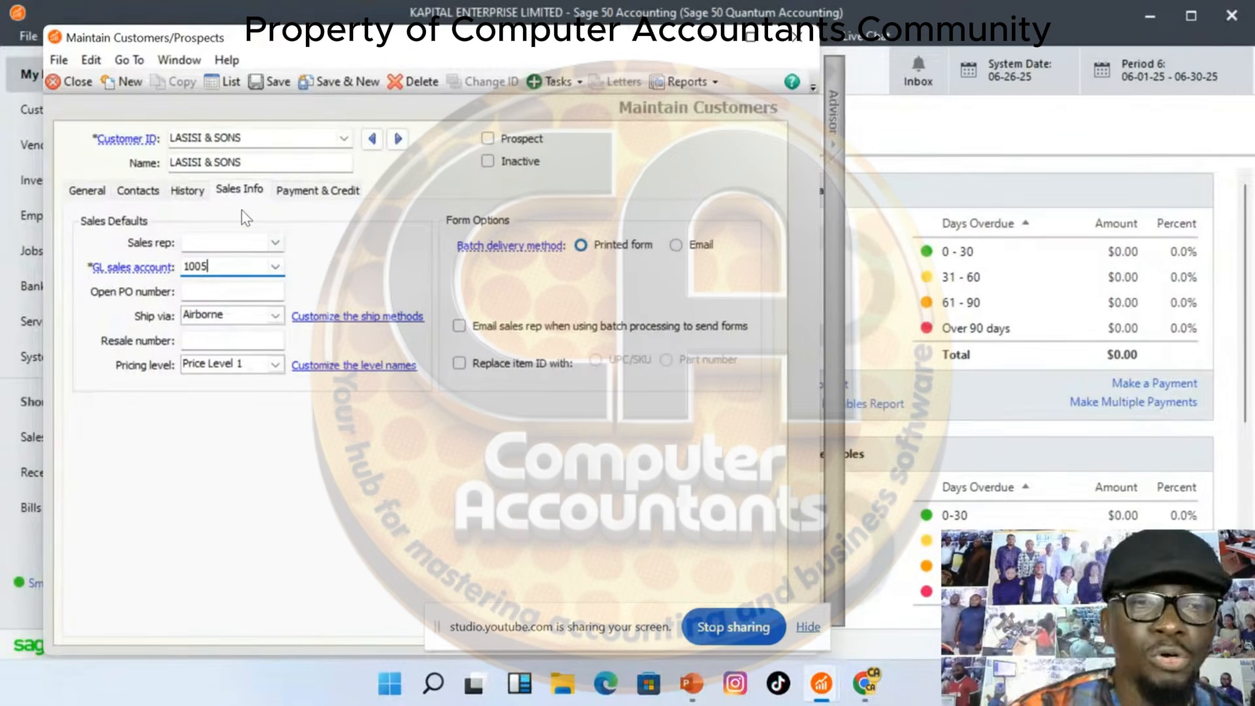
left_click(187, 190)
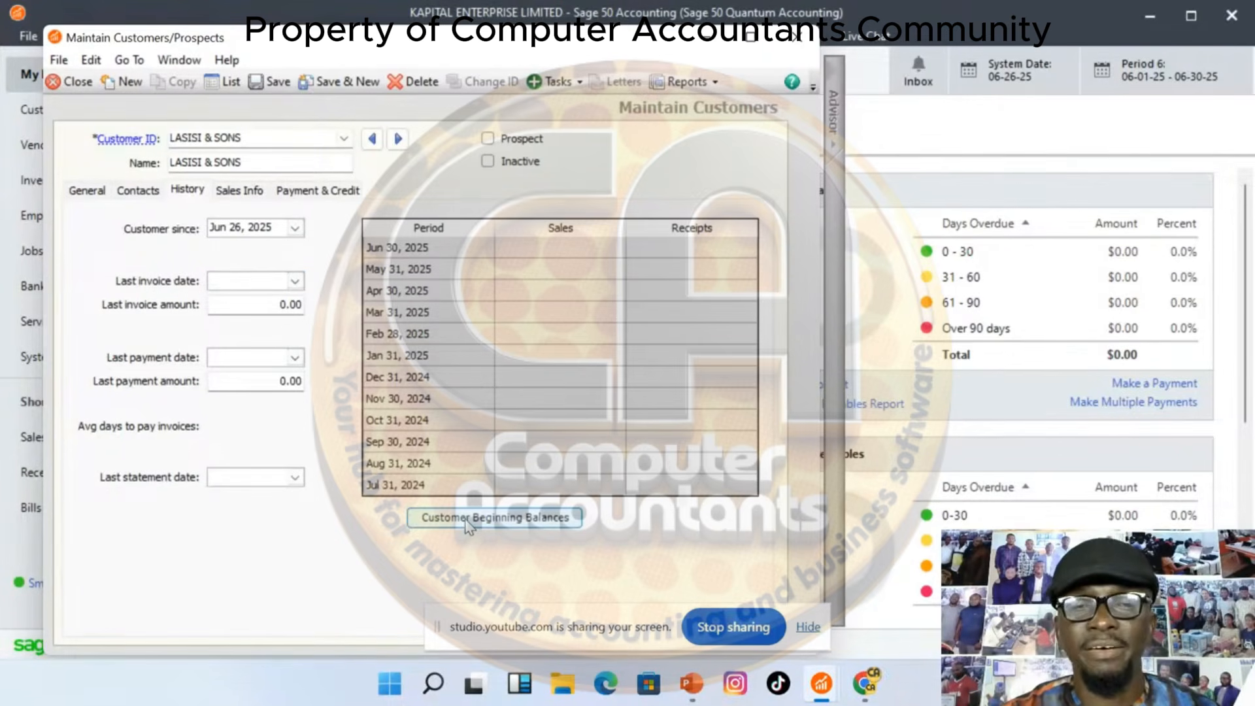
Save the customer and add beginning-balance invoice OLD DEBT dated 120525 (12 May 2025)
left_click(522, 521)
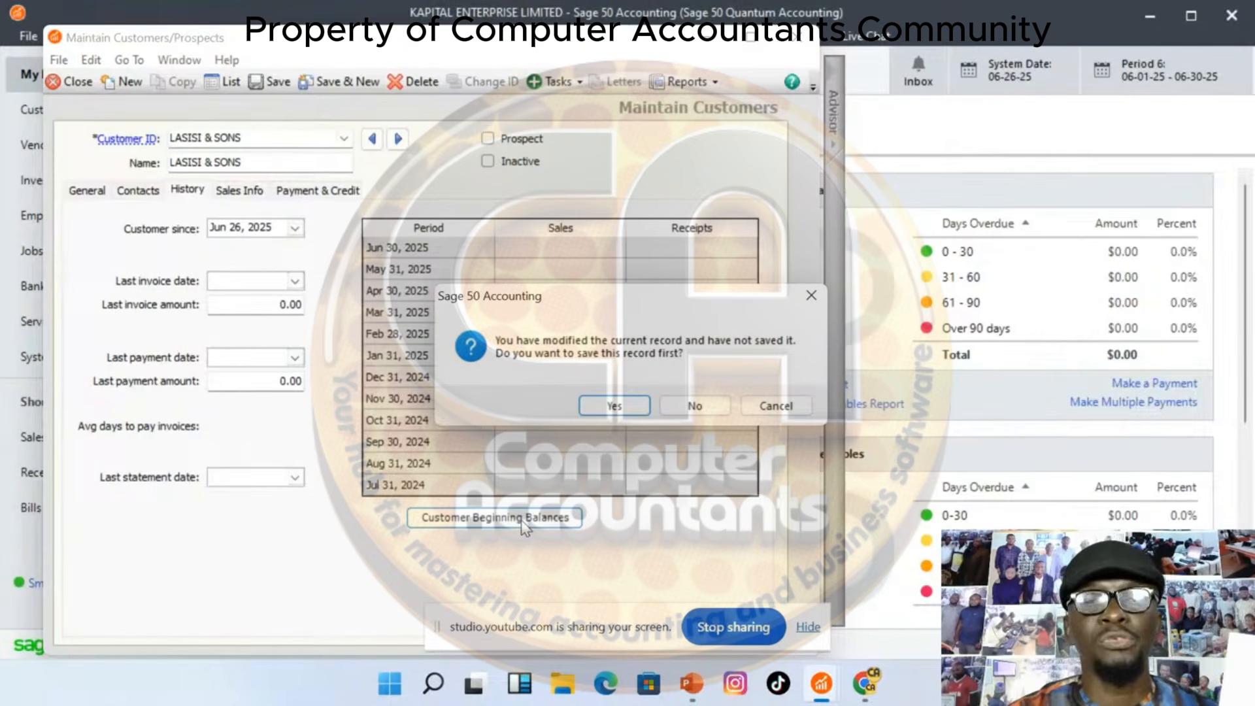
left_click(616, 404)
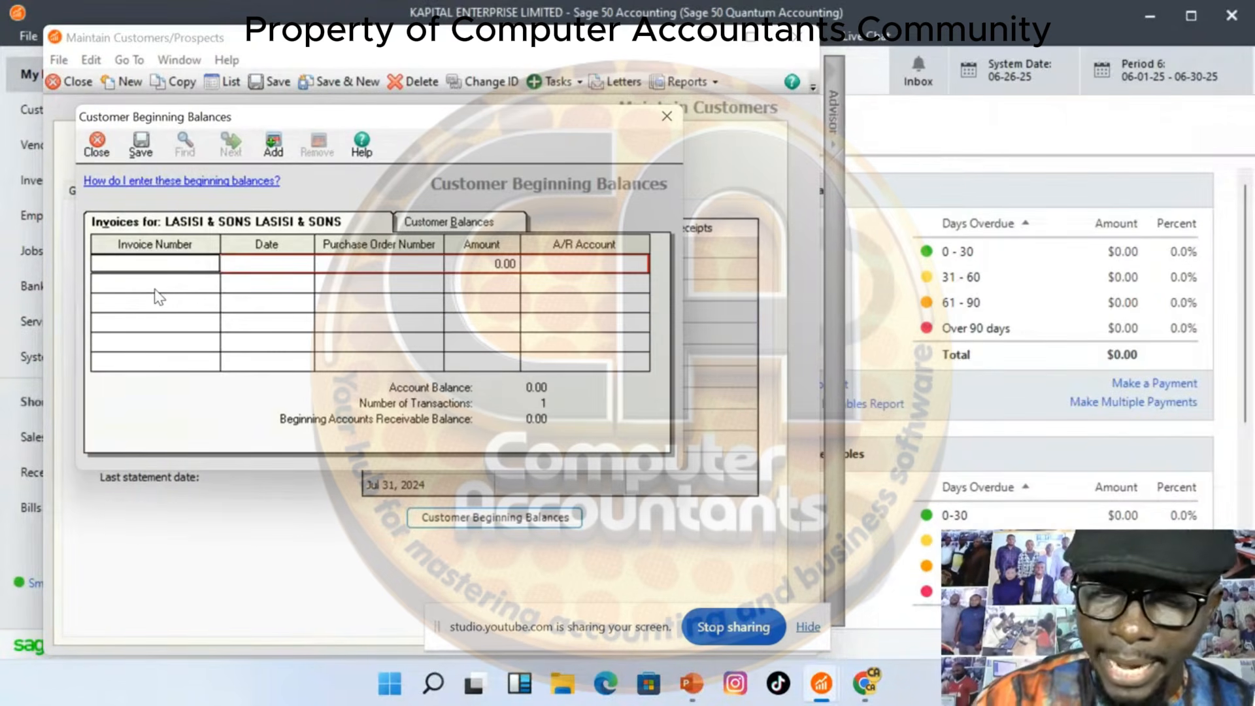
type("OLD ")
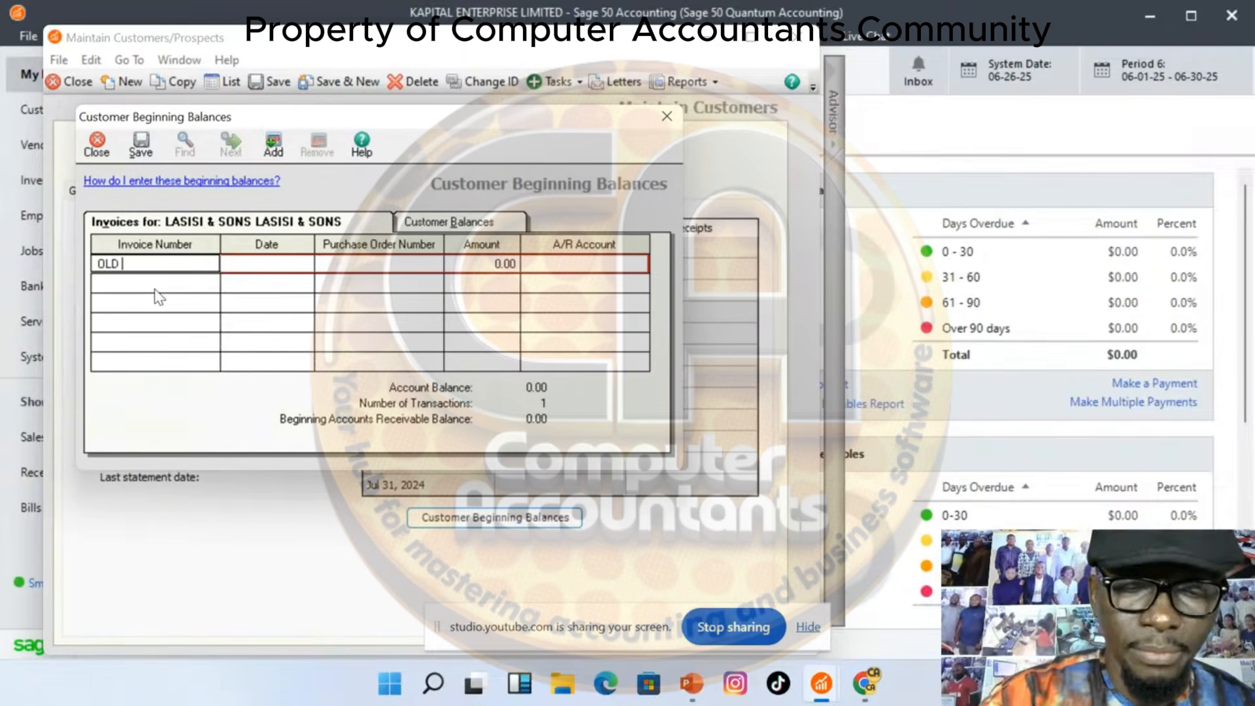
type("DEBT")
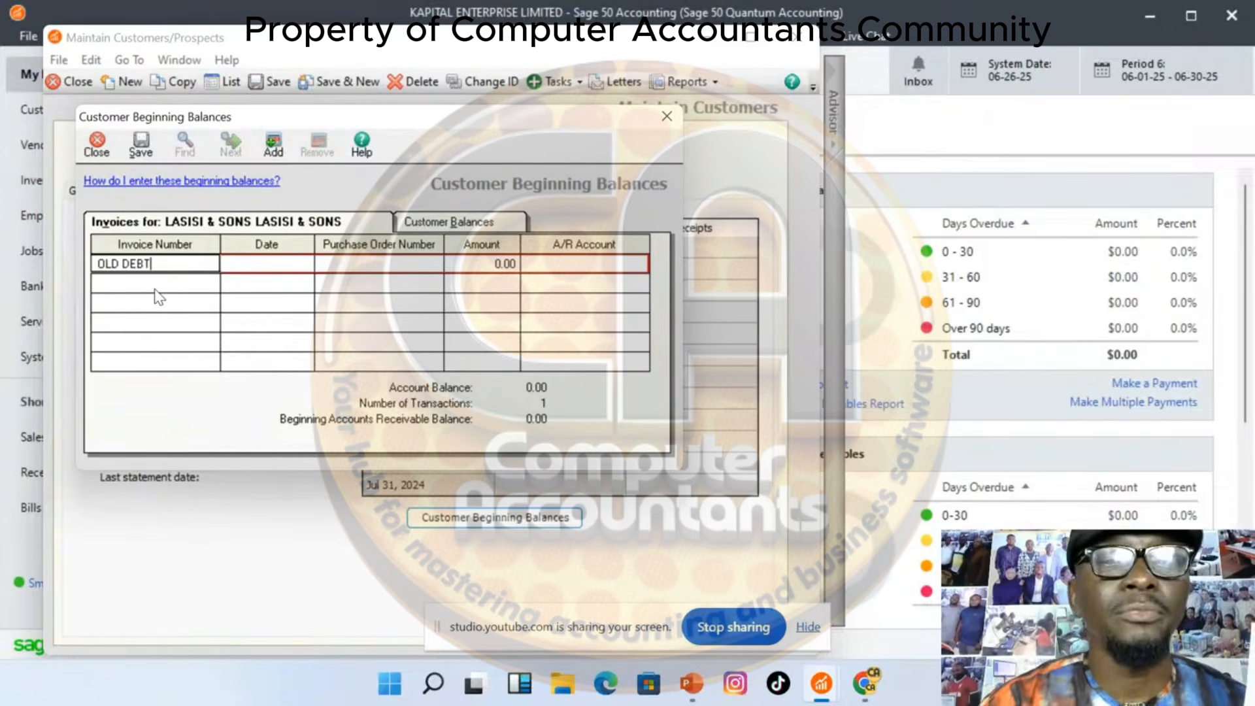
left_click(262, 265)
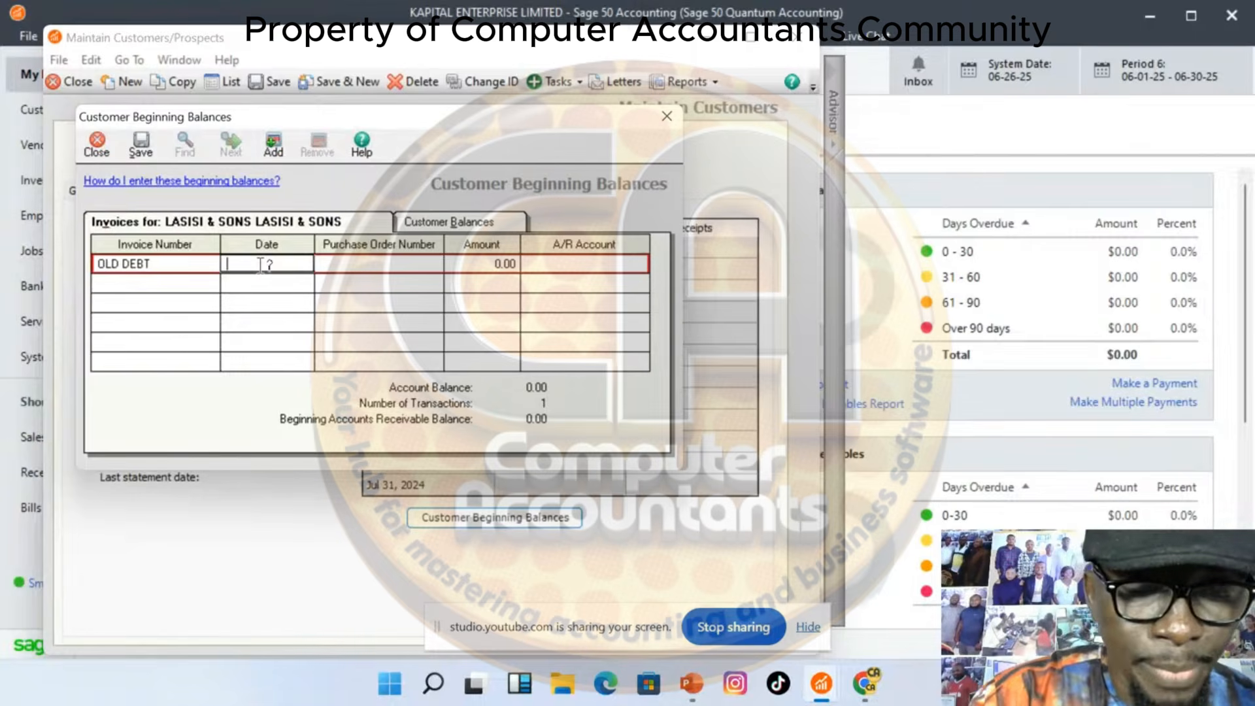
type("12")
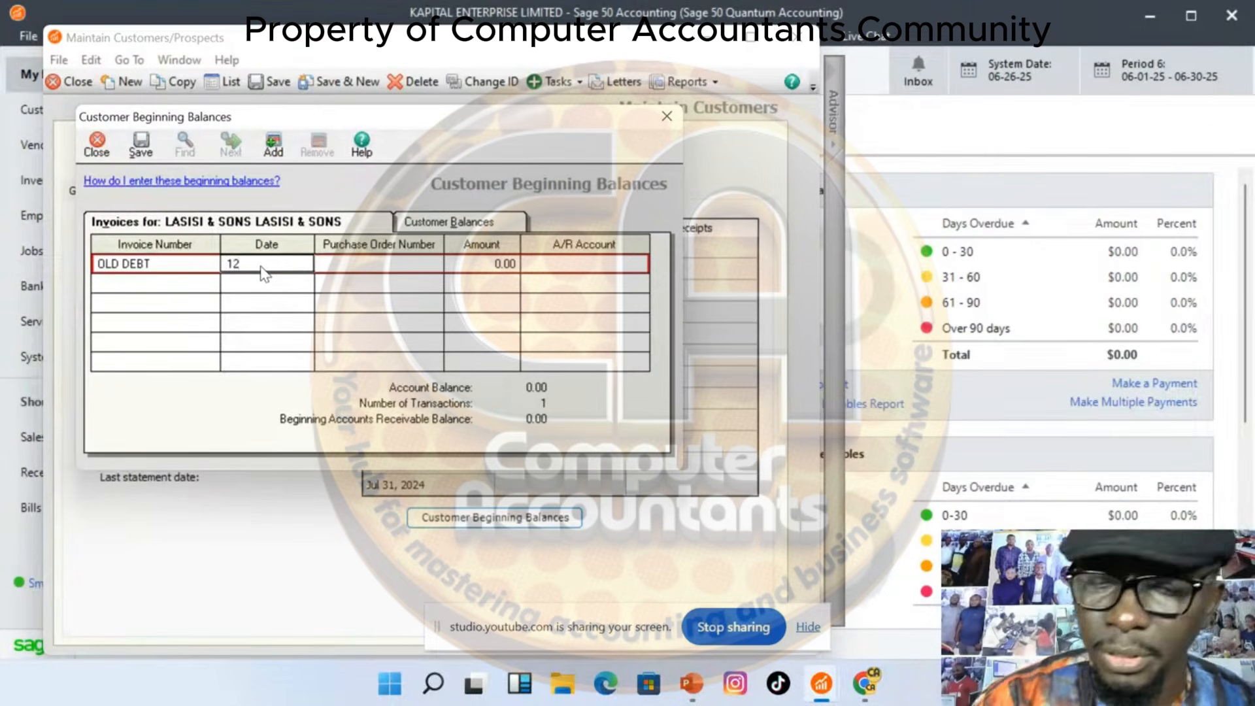
type("0")
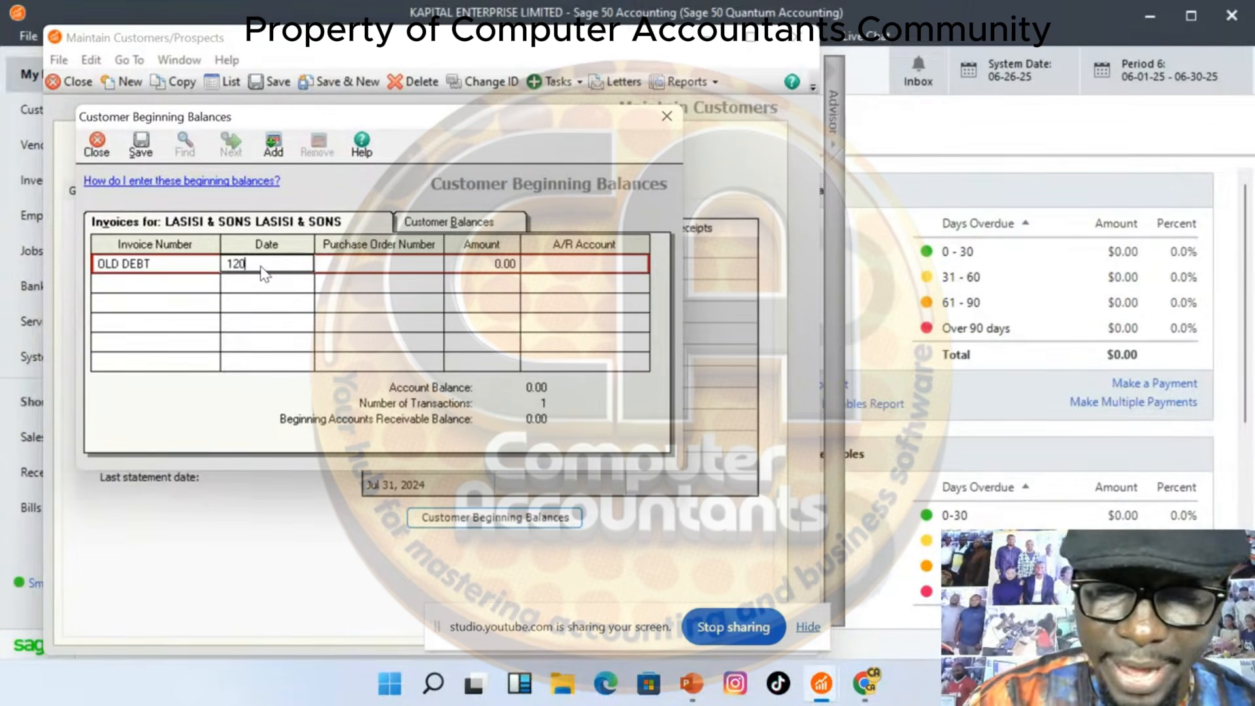
type("525")
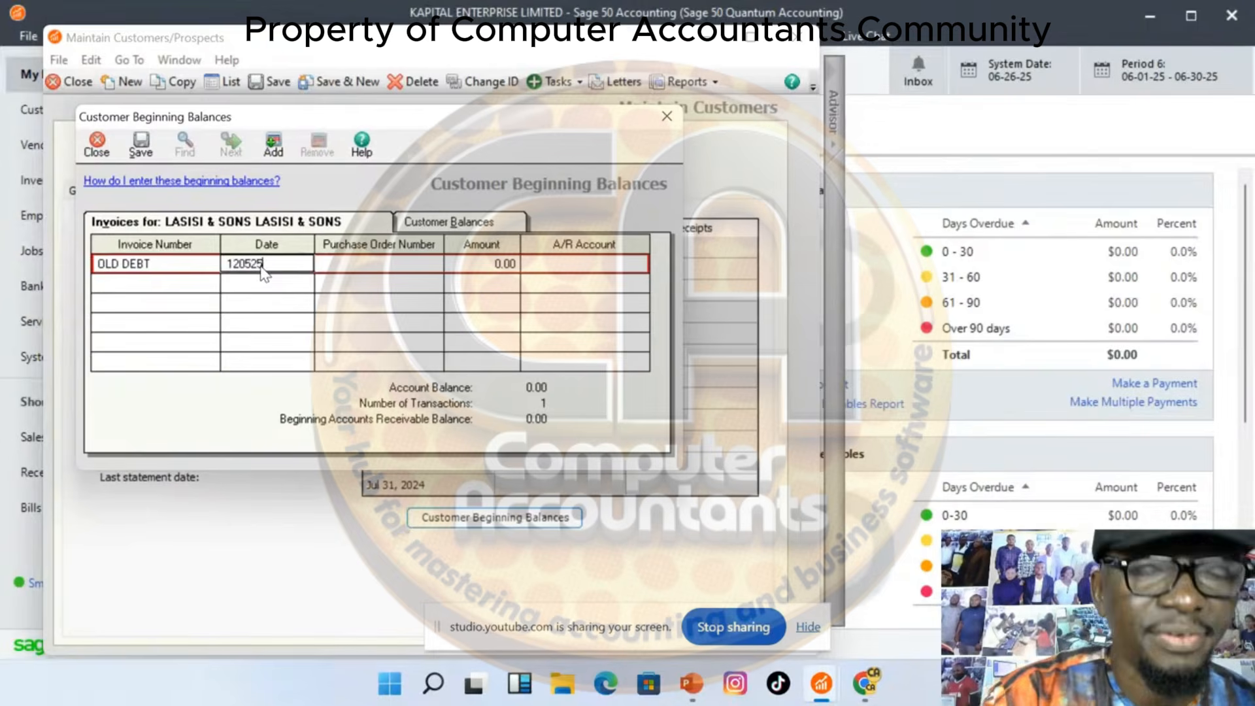
key("Tab")
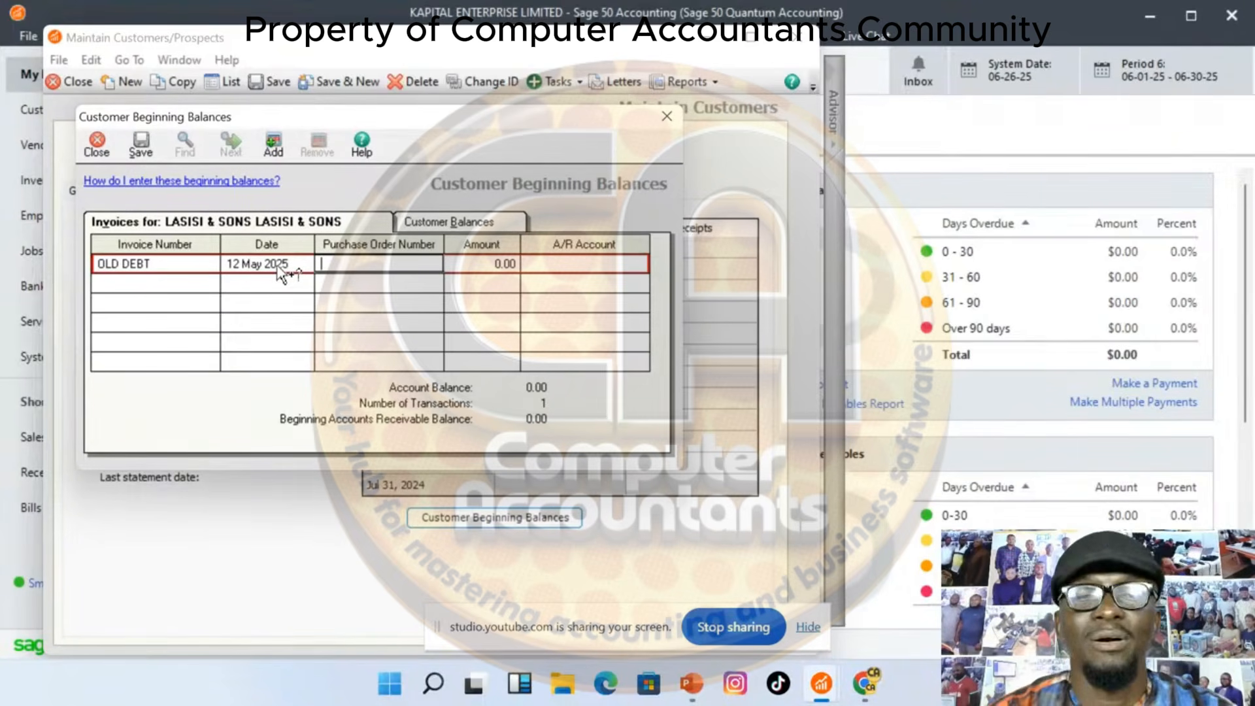
Enter 10,000.00 as the OLD DEBT amount and choose A/R account 1014 ACCTS RECEIVABLE
left_click(480, 261)
type("100000")
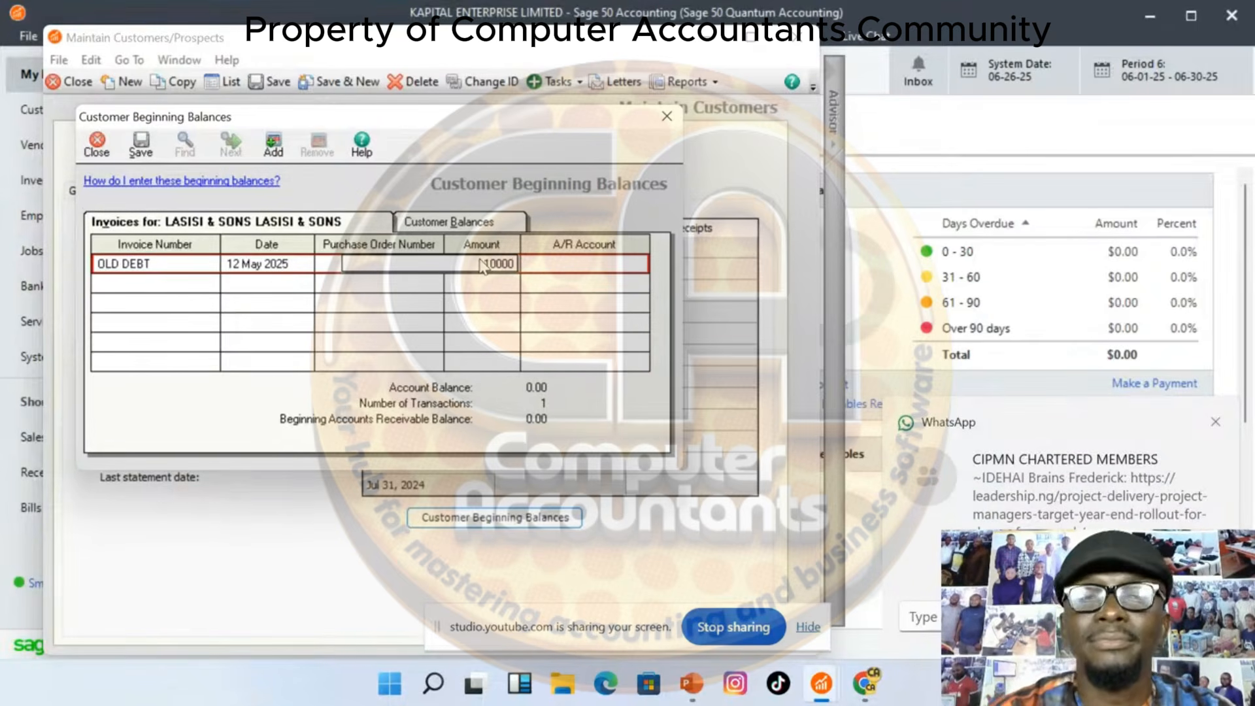
left_click(644, 266)
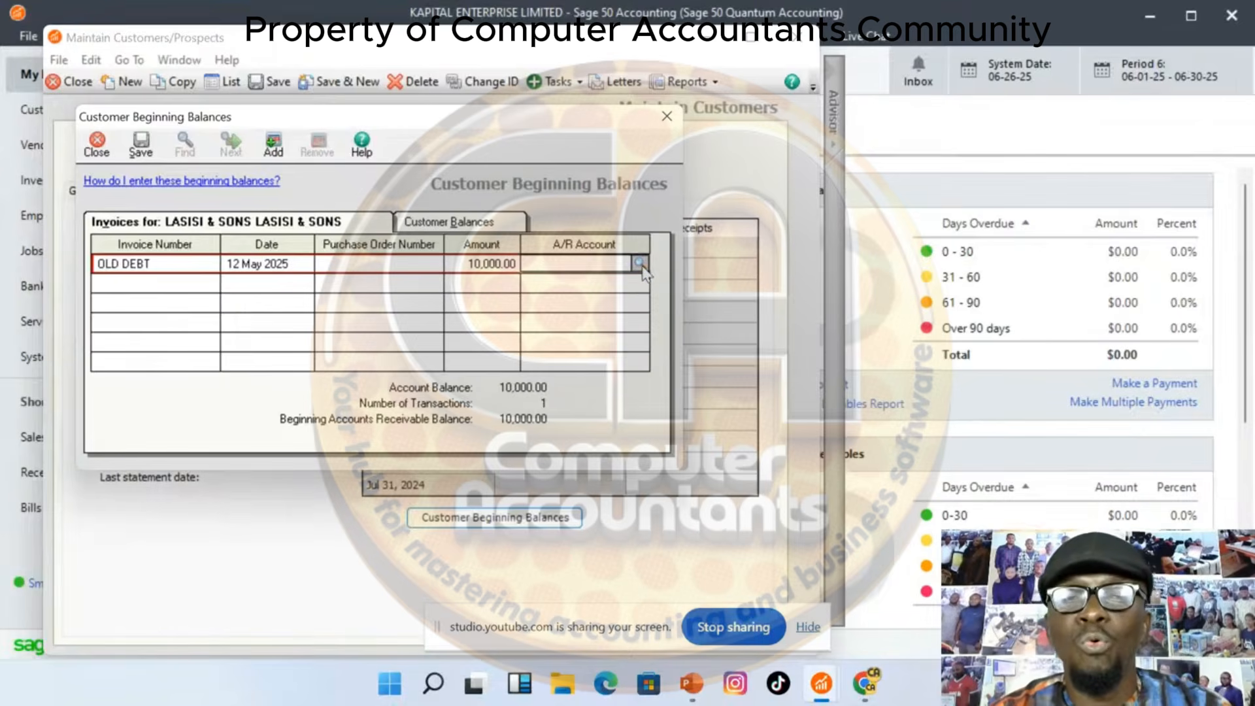
left_click(639, 262)
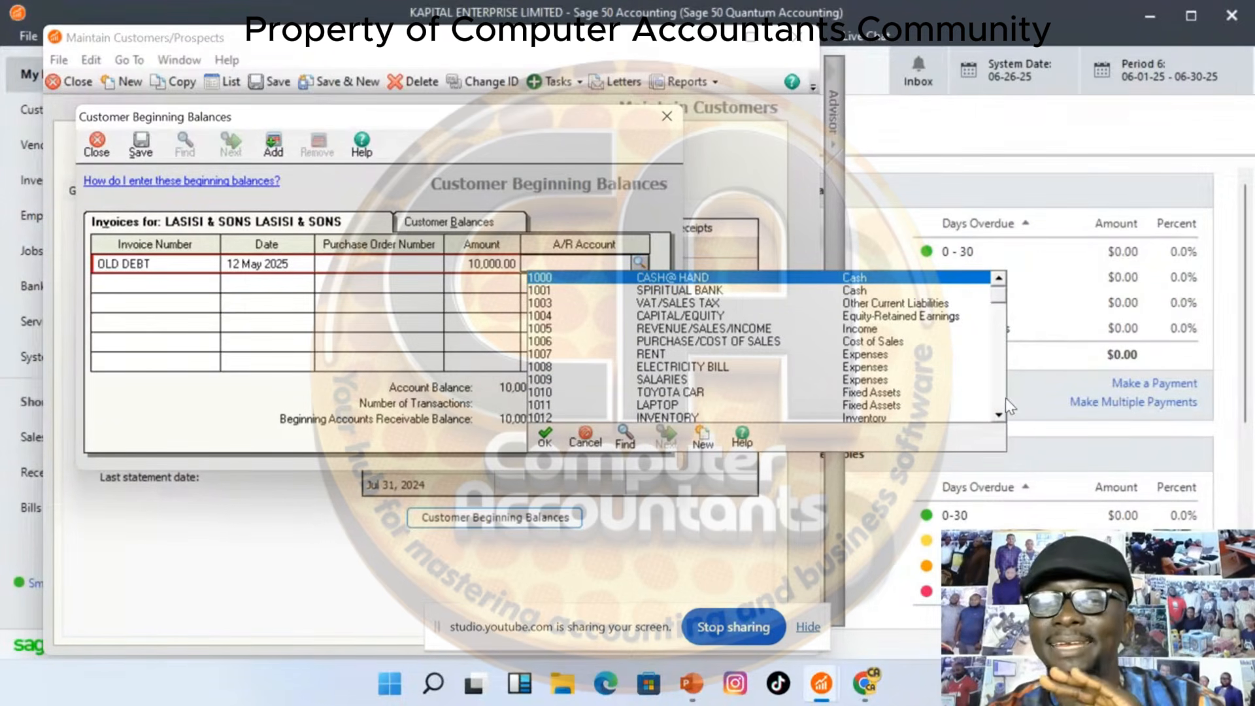
scroll(997, 412, "down", 1)
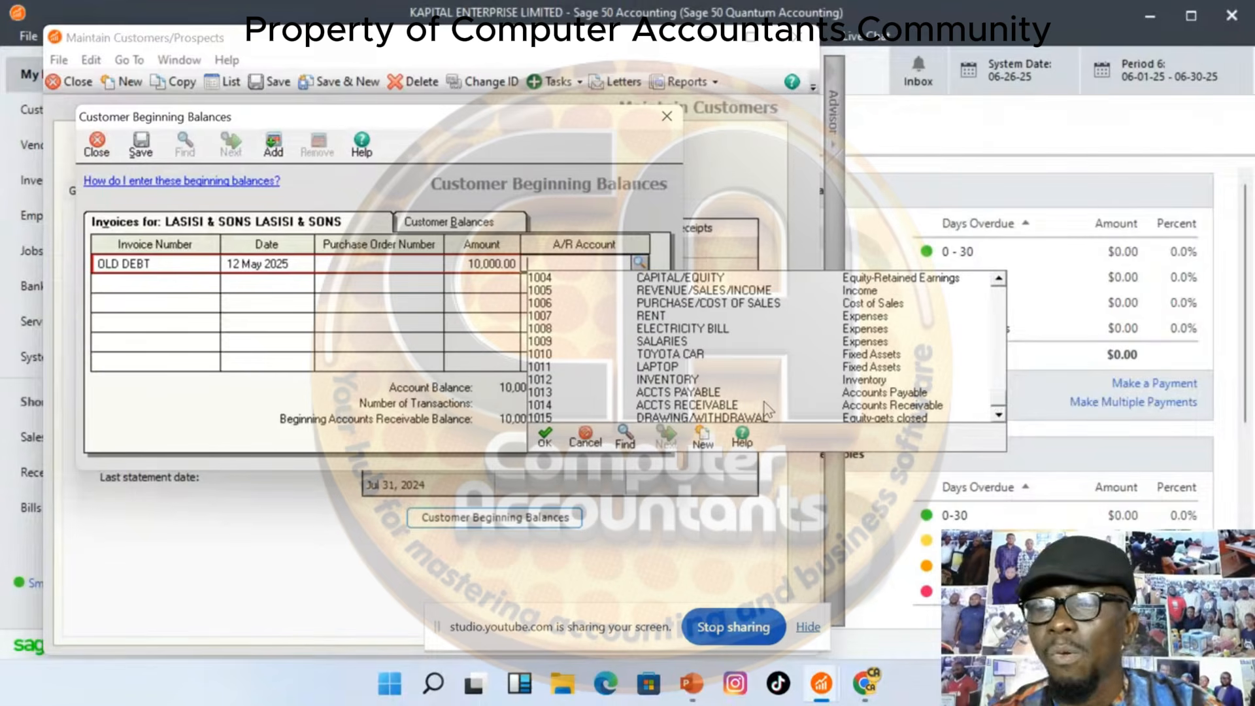
double_click(694, 406)
key("Tab")
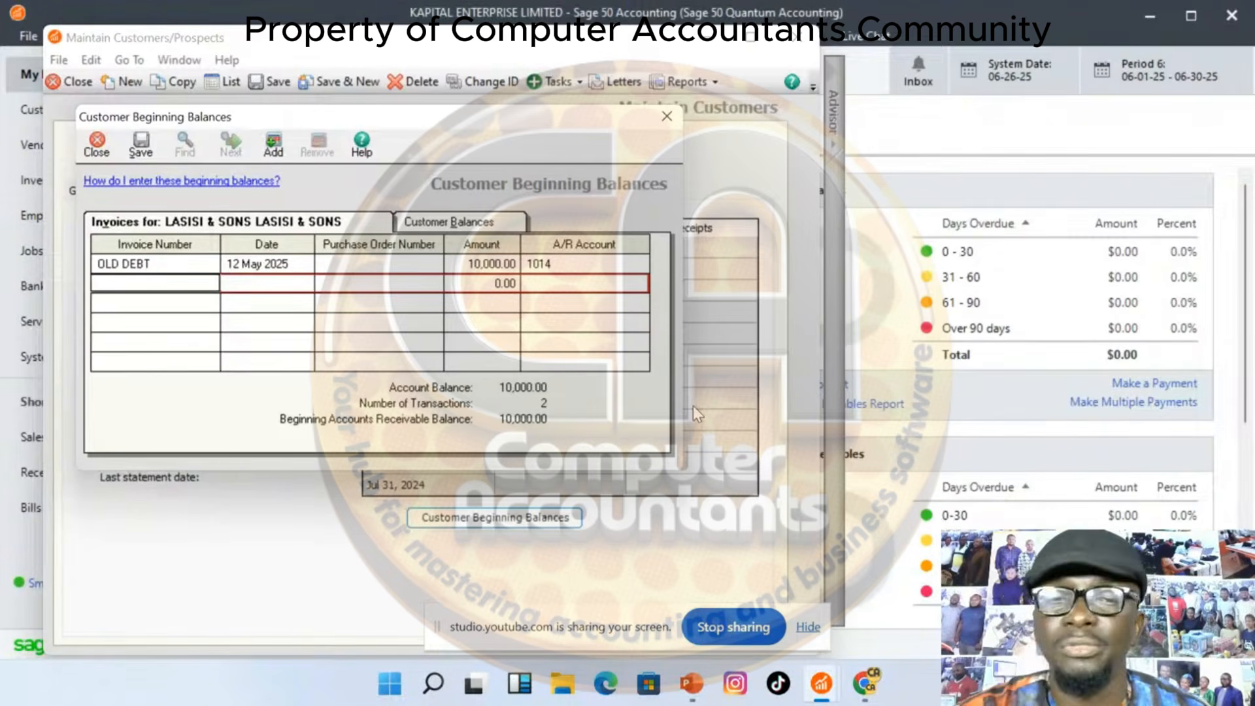
left_click(644, 266)
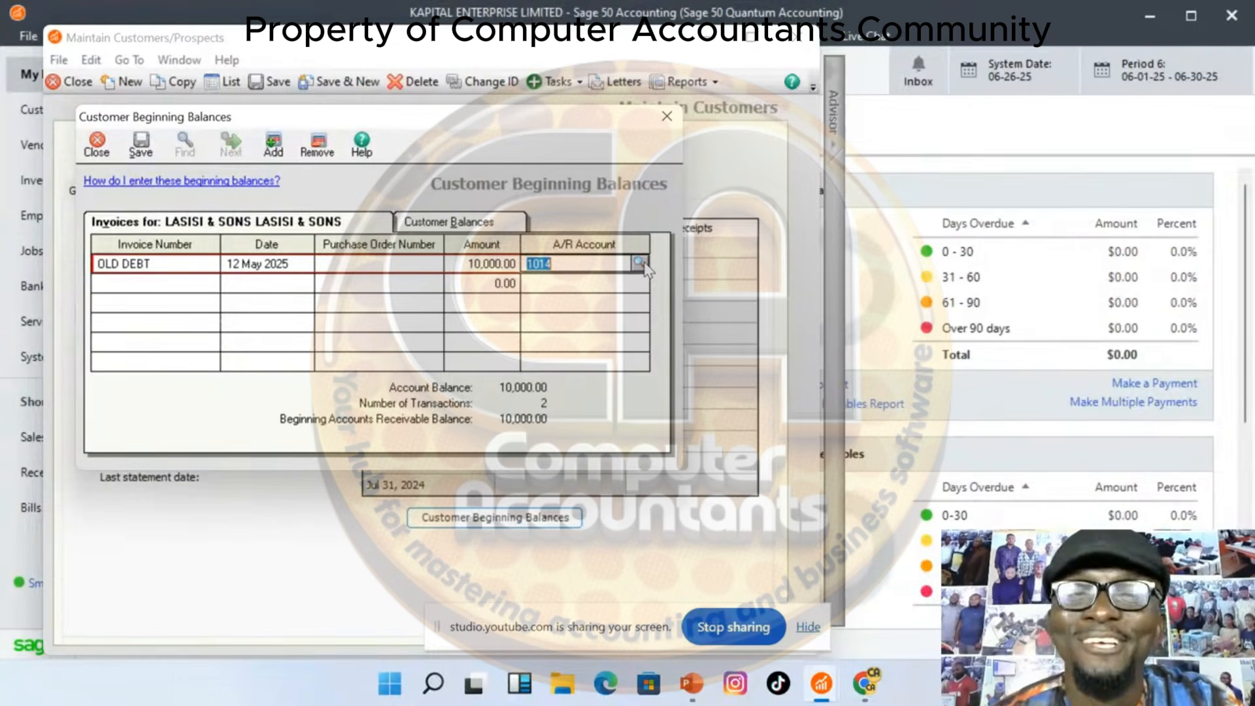
Check the OLD DEBT row's number, date and amount, reconfirm account 1014, and save
left_click(168, 262)
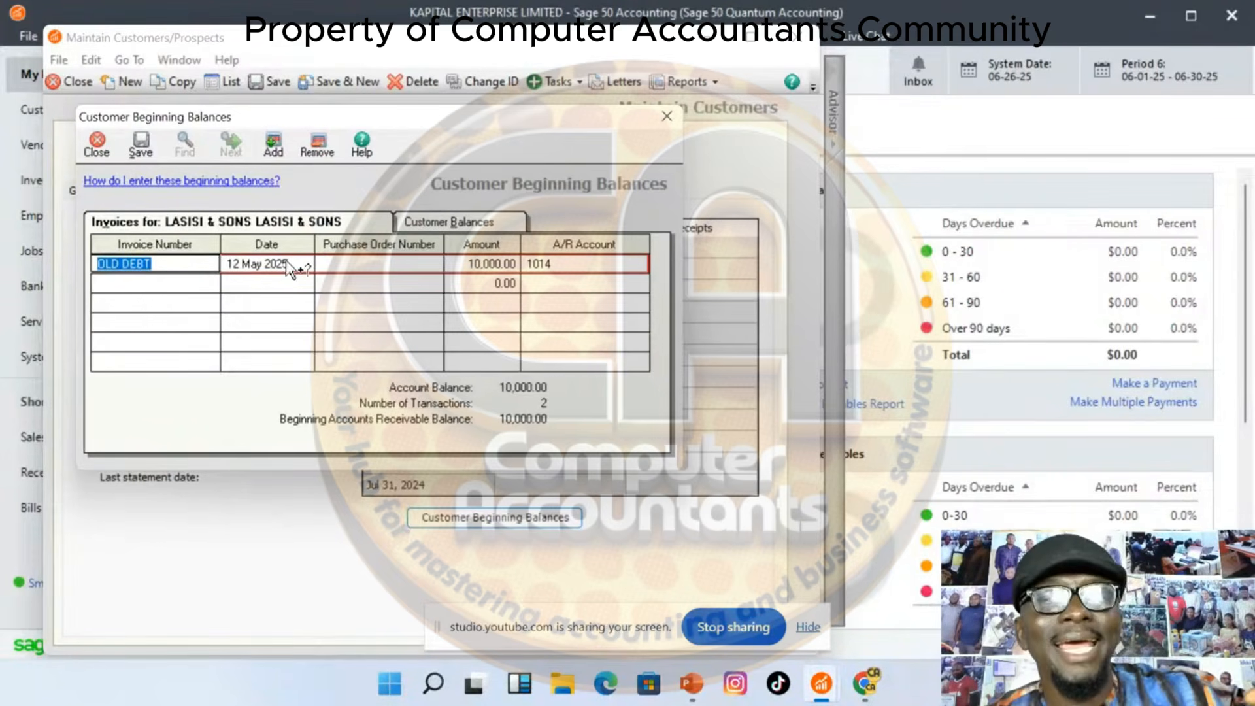
left_click(302, 263)
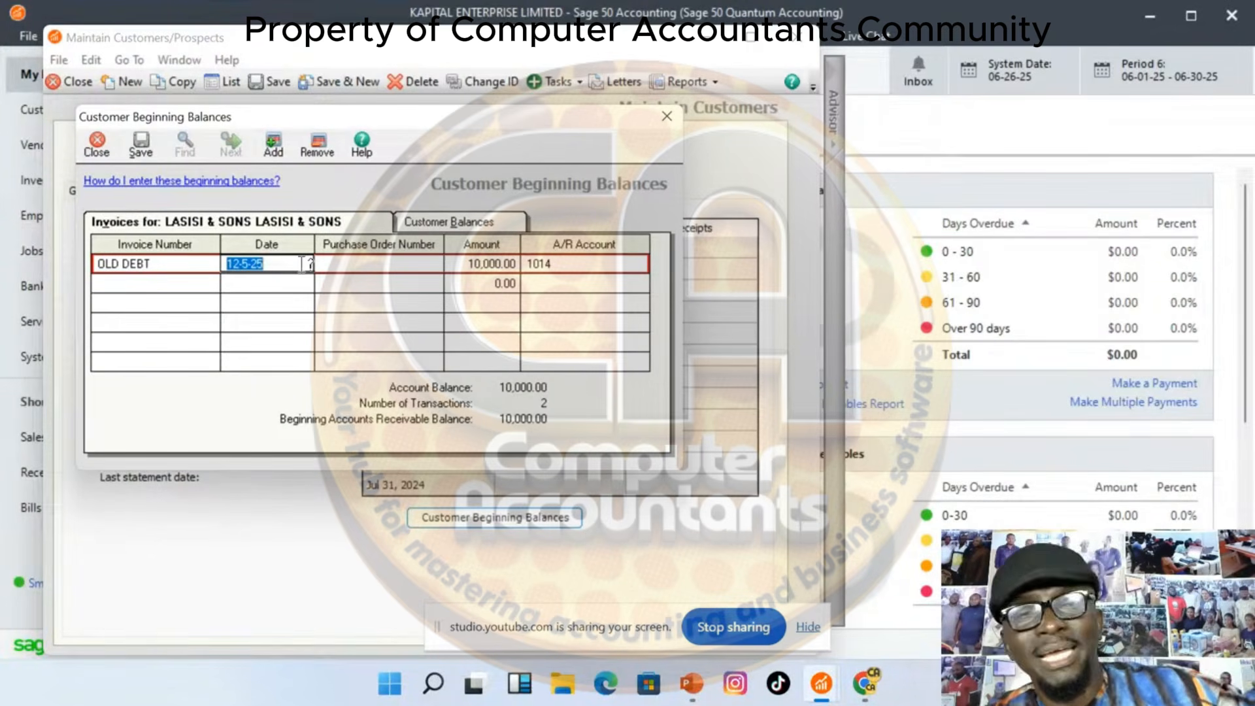
left_click(492, 263)
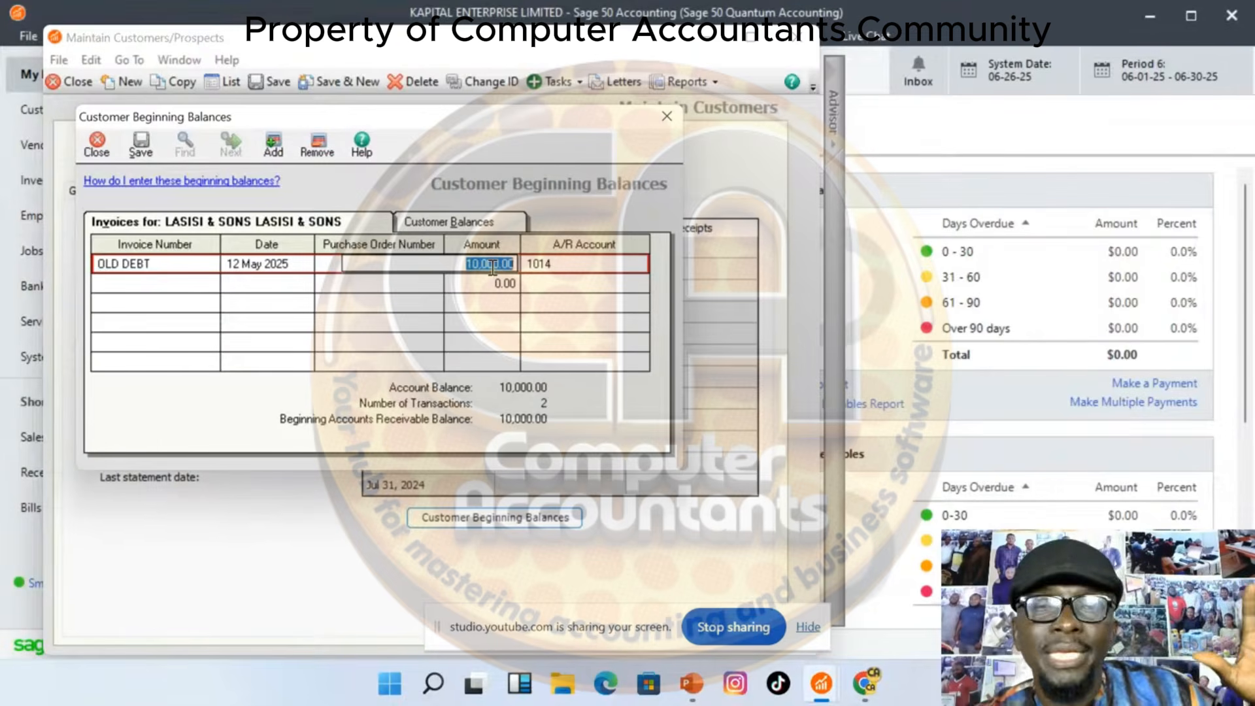
left_click(639, 267)
left_click(641, 264)
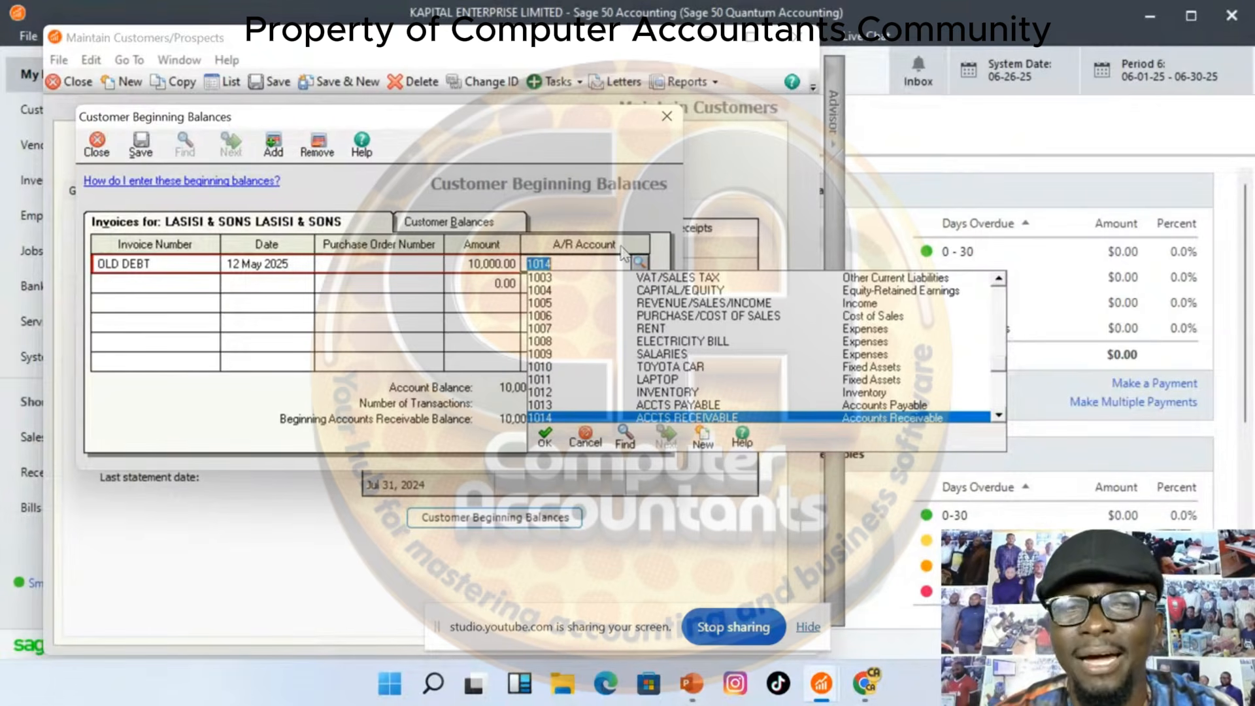
double_click(683, 417)
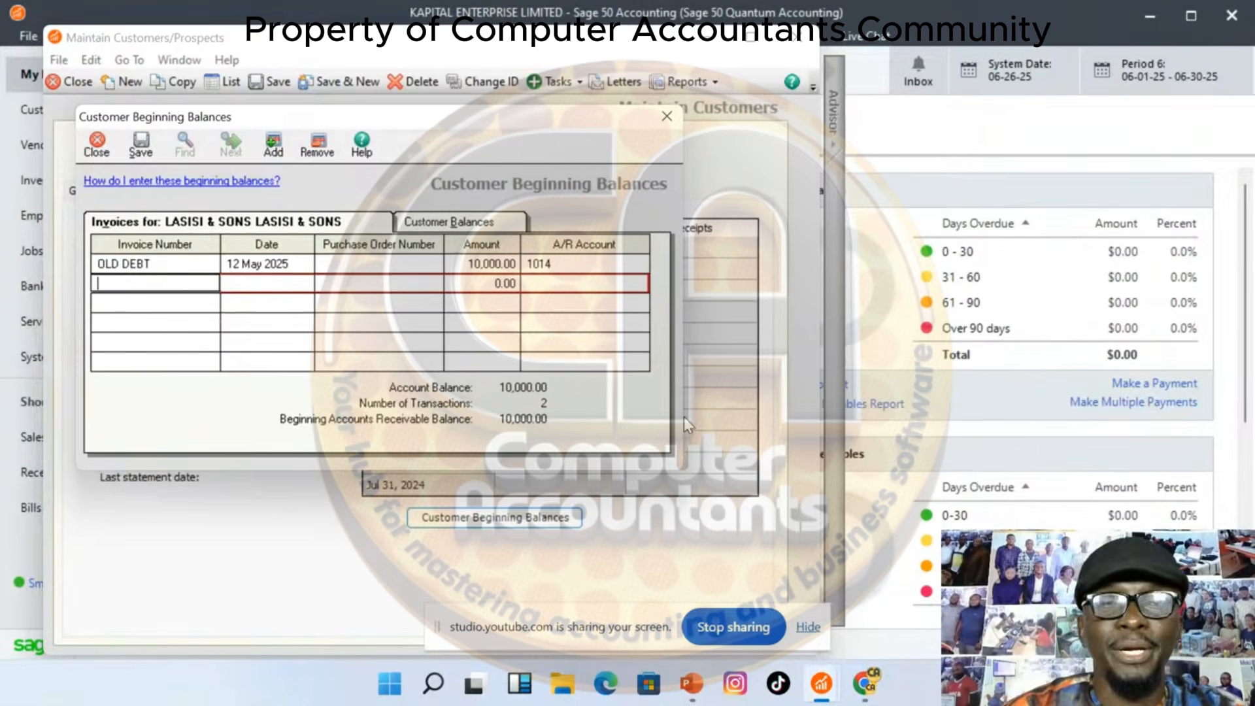
left_click(142, 145)
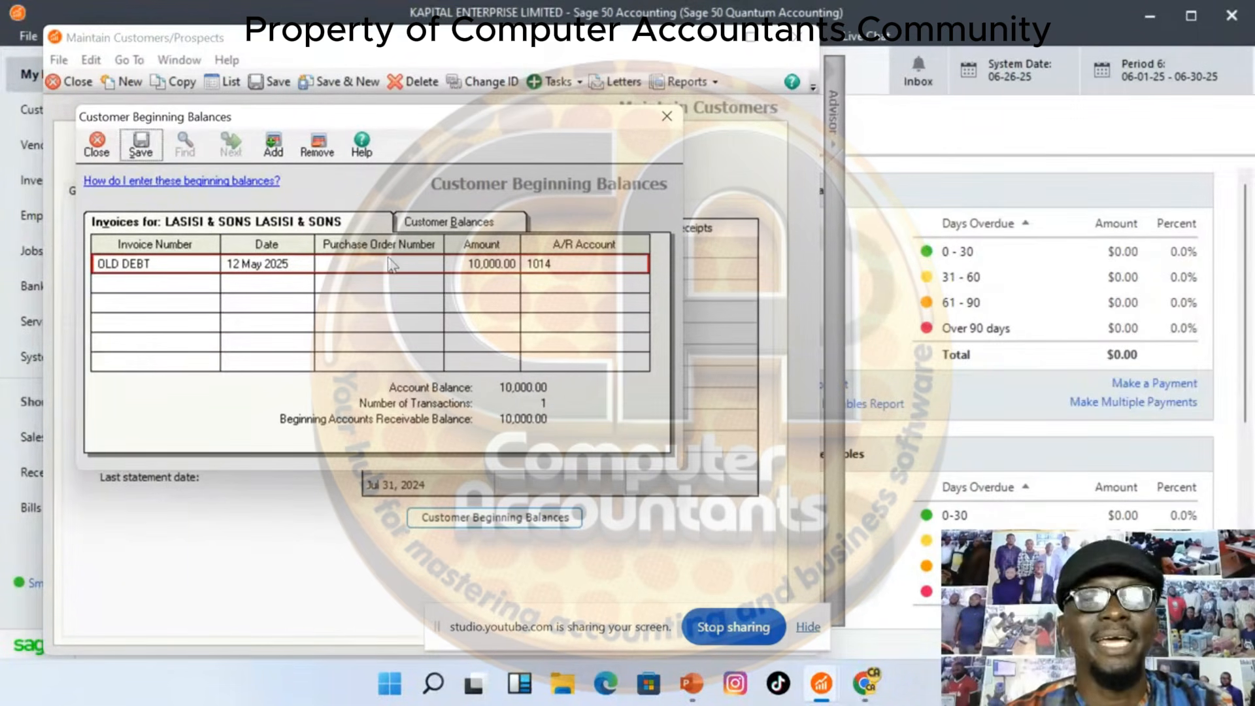
Close Customer Beginning Balances and run the Customer Ledgers report from the Reports menu
left_click(104, 148)
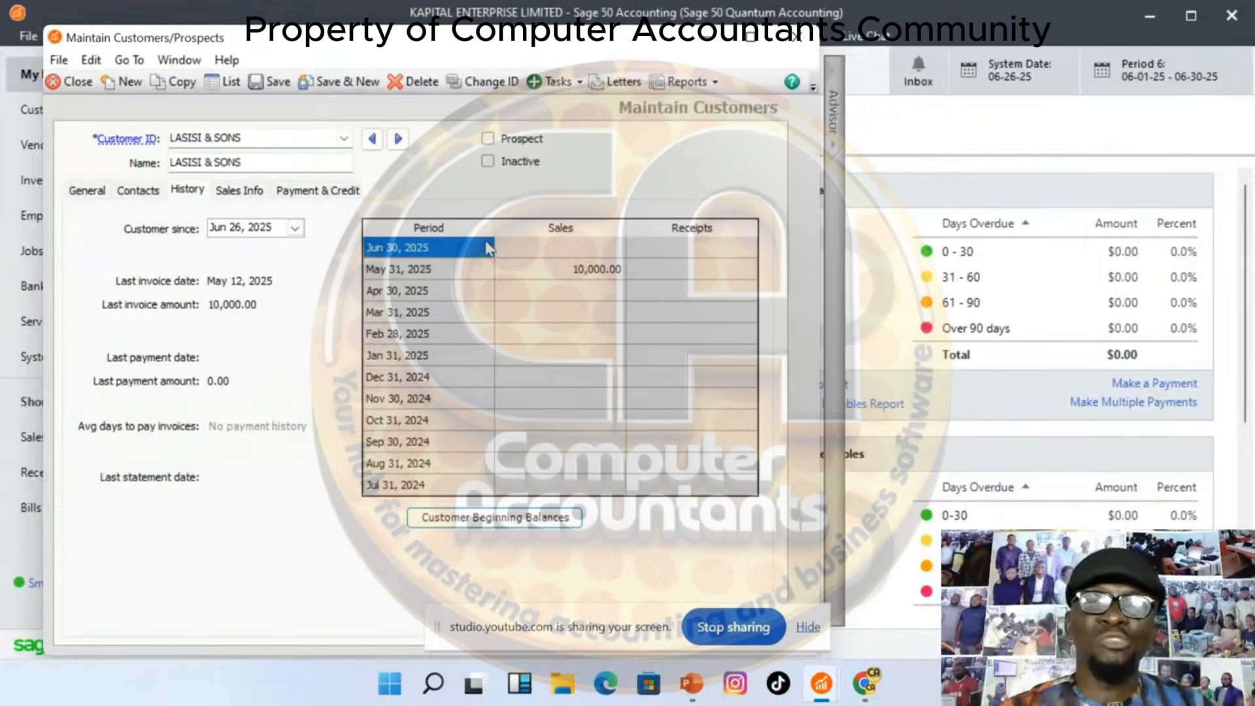
left_click(711, 83)
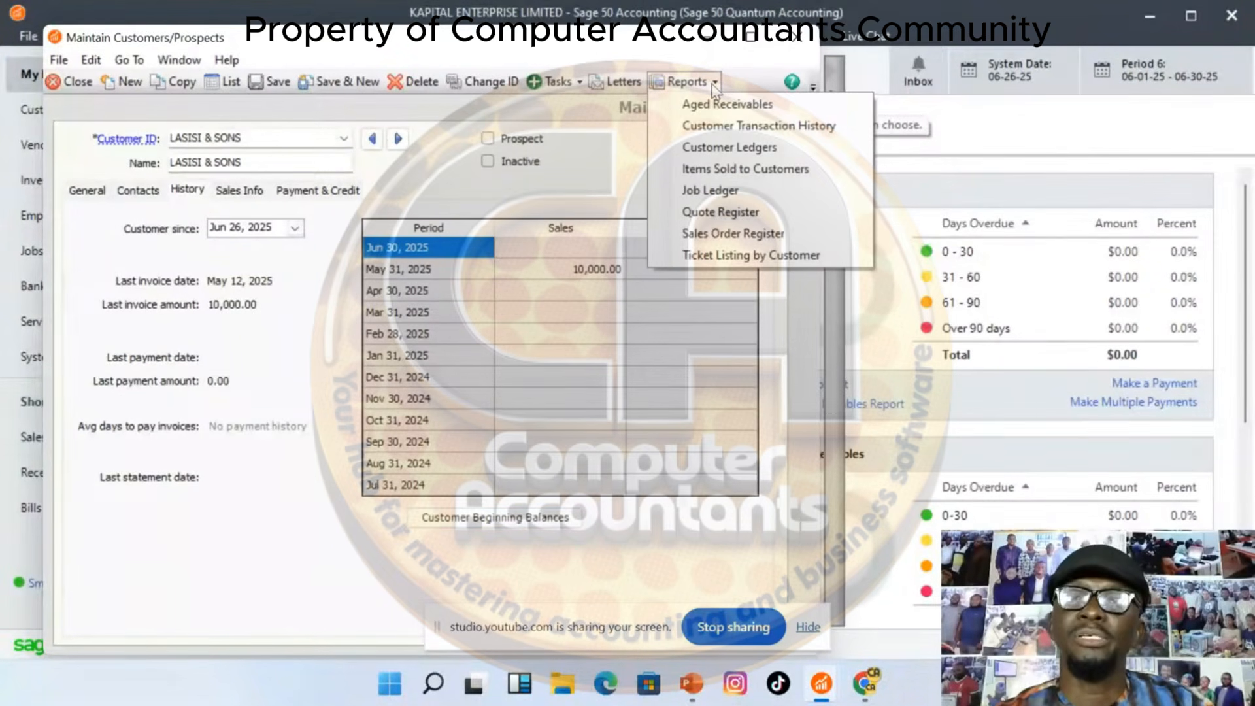
left_click(749, 147)
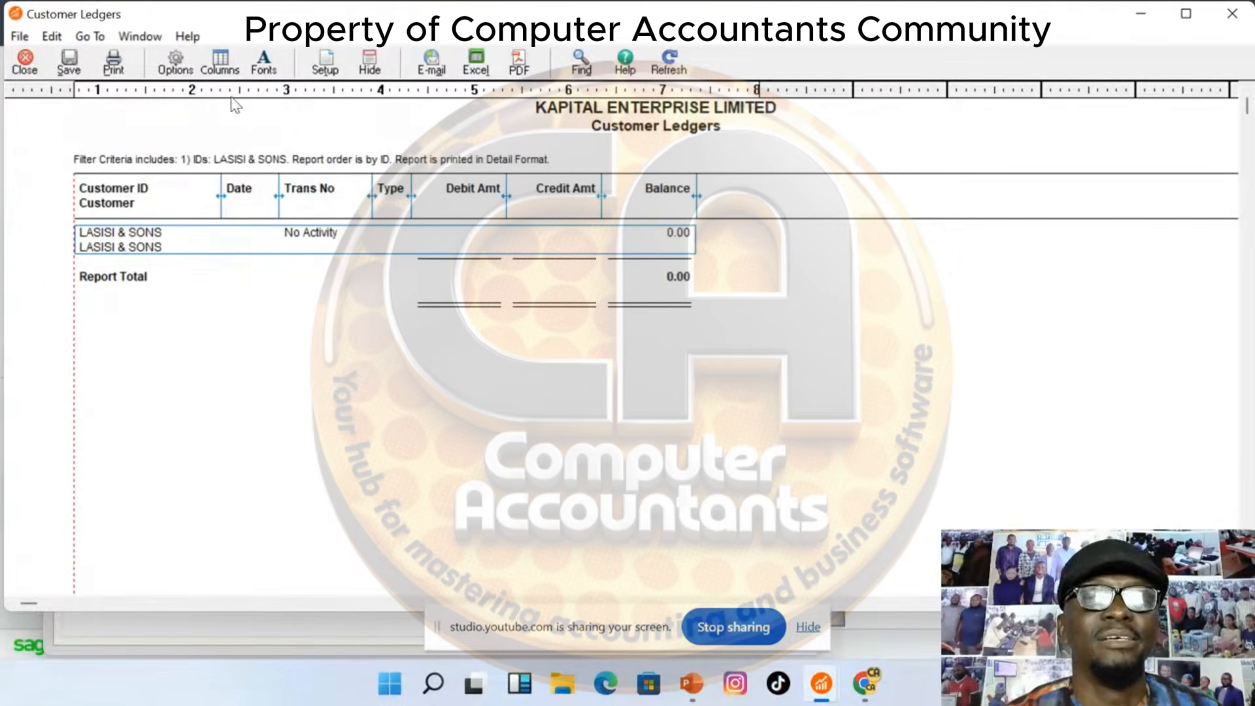
Change the Customer Ledgers report date range to All (Jan 1, 2025 – Dec 31, 2026)
left_click(178, 57)
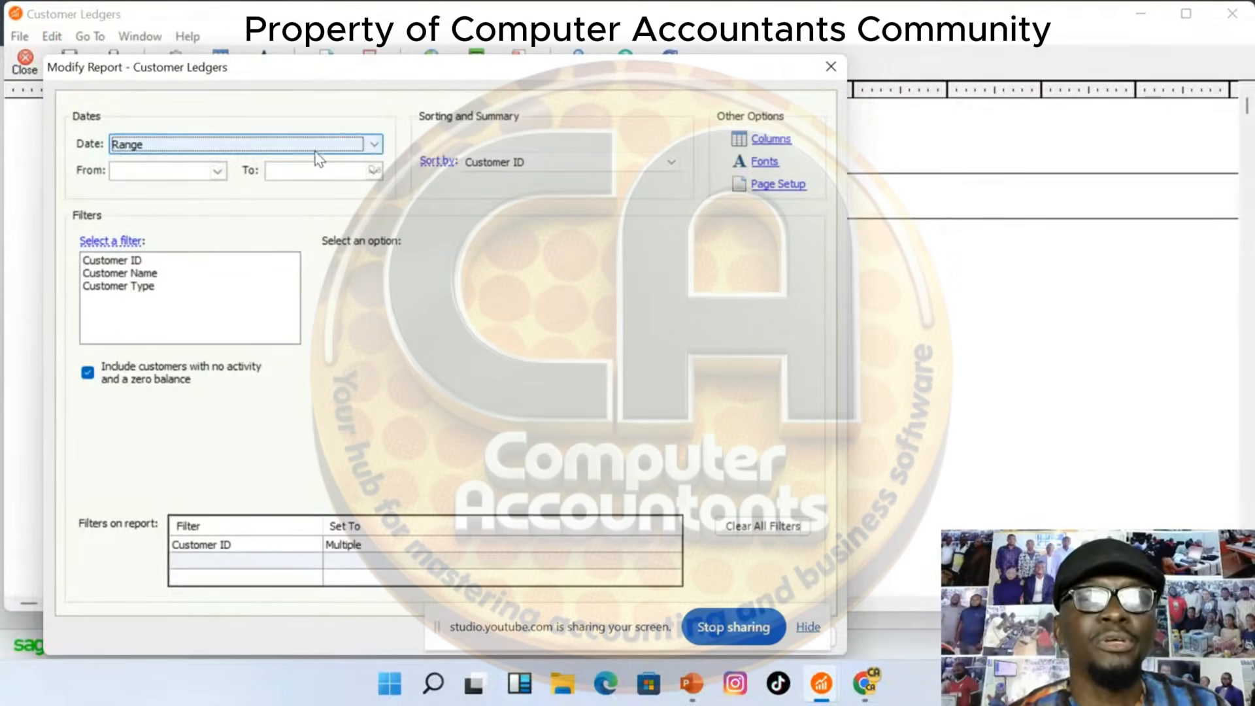
left_click(377, 145)
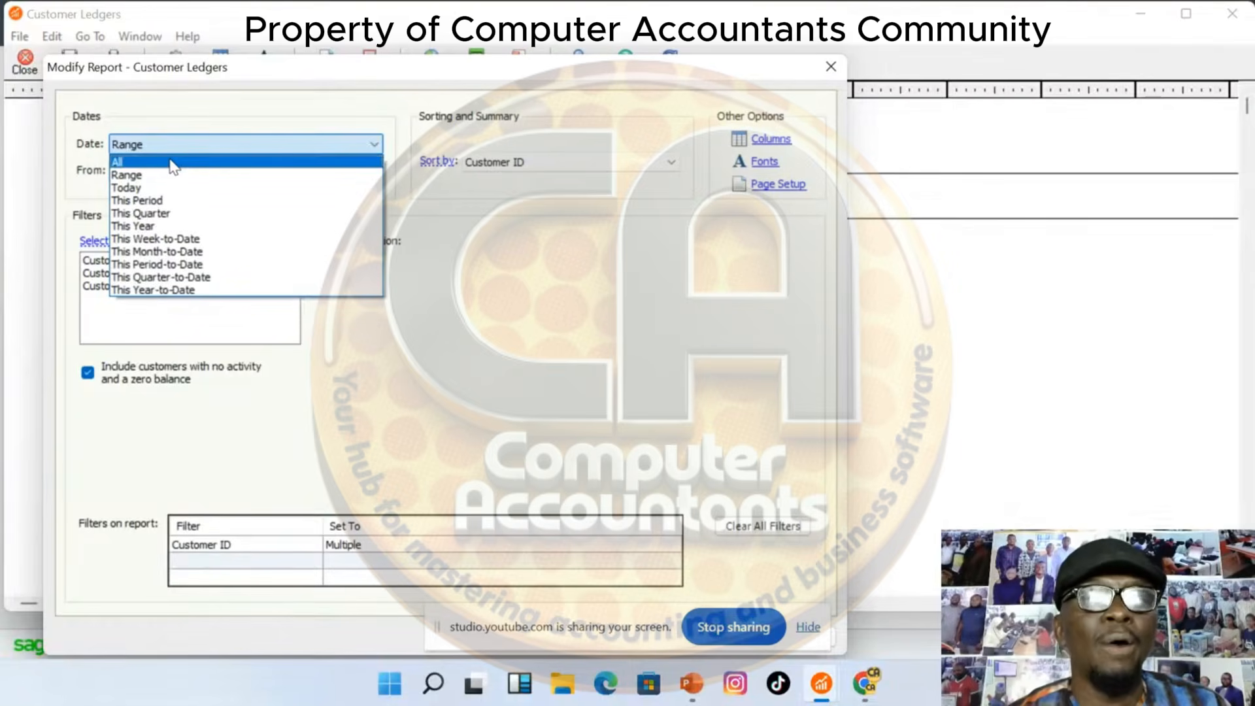
left_click(170, 160)
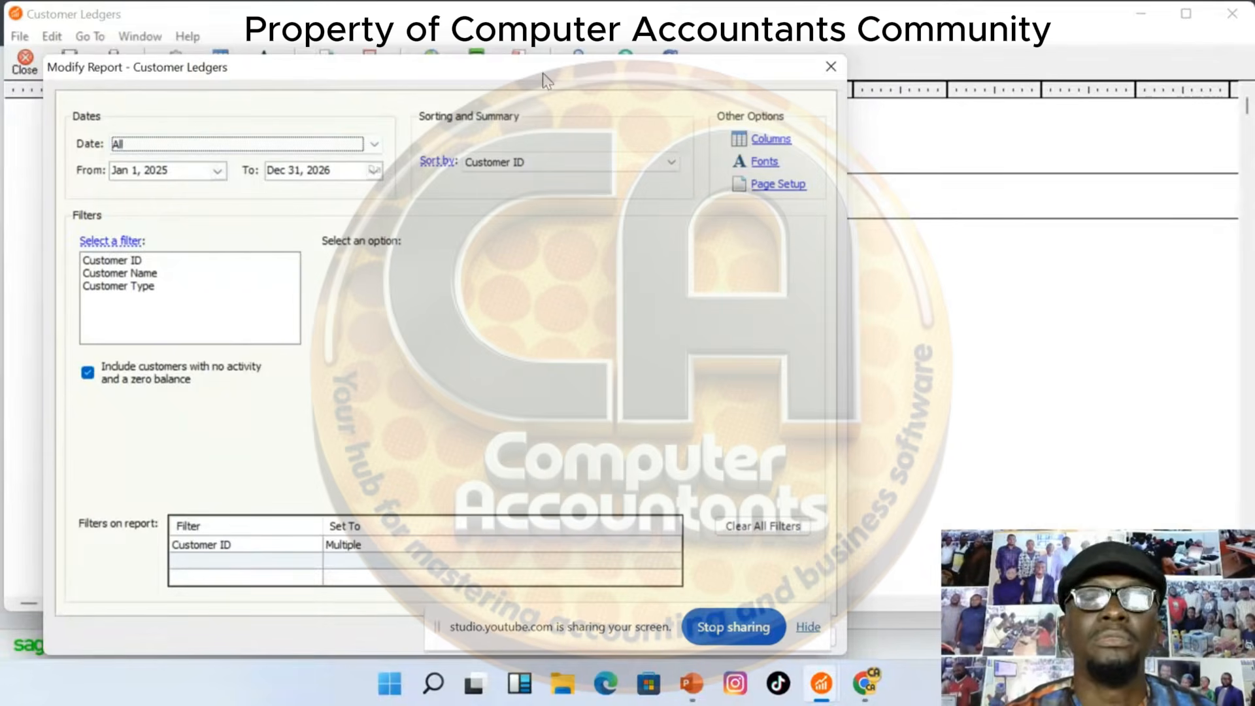
left_click_drag(547, 75, 530, 22)
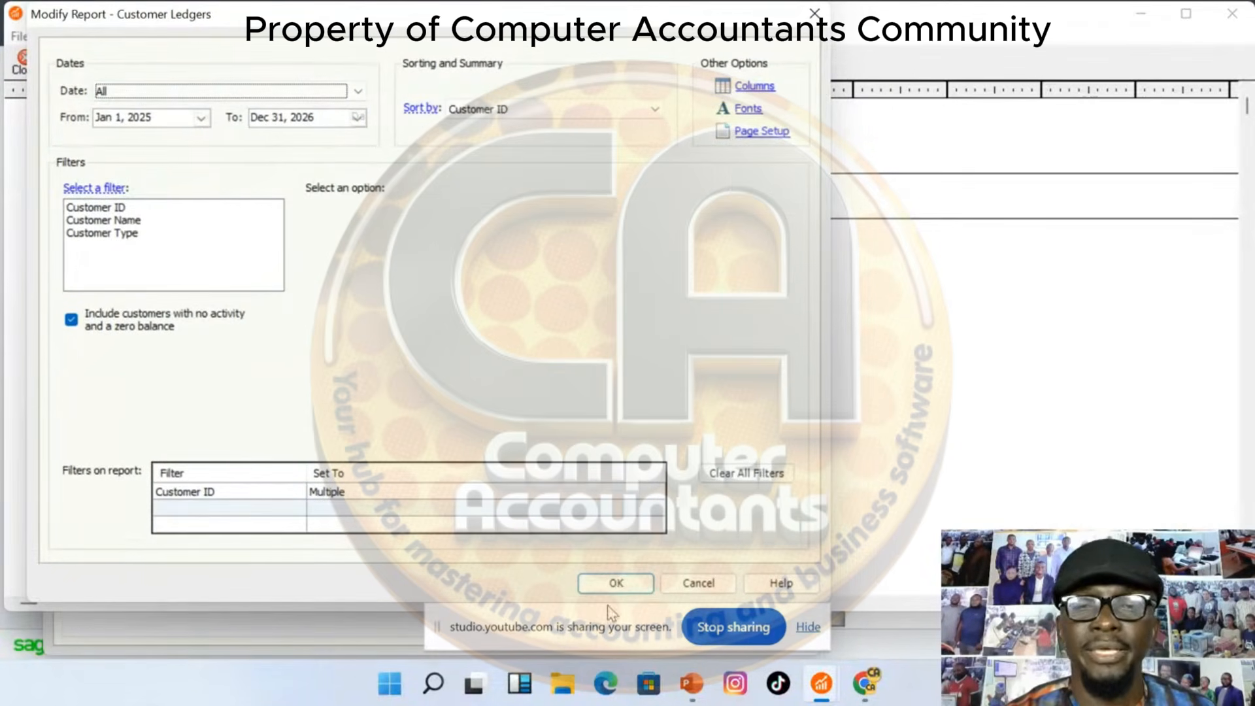
left_click(615, 584)
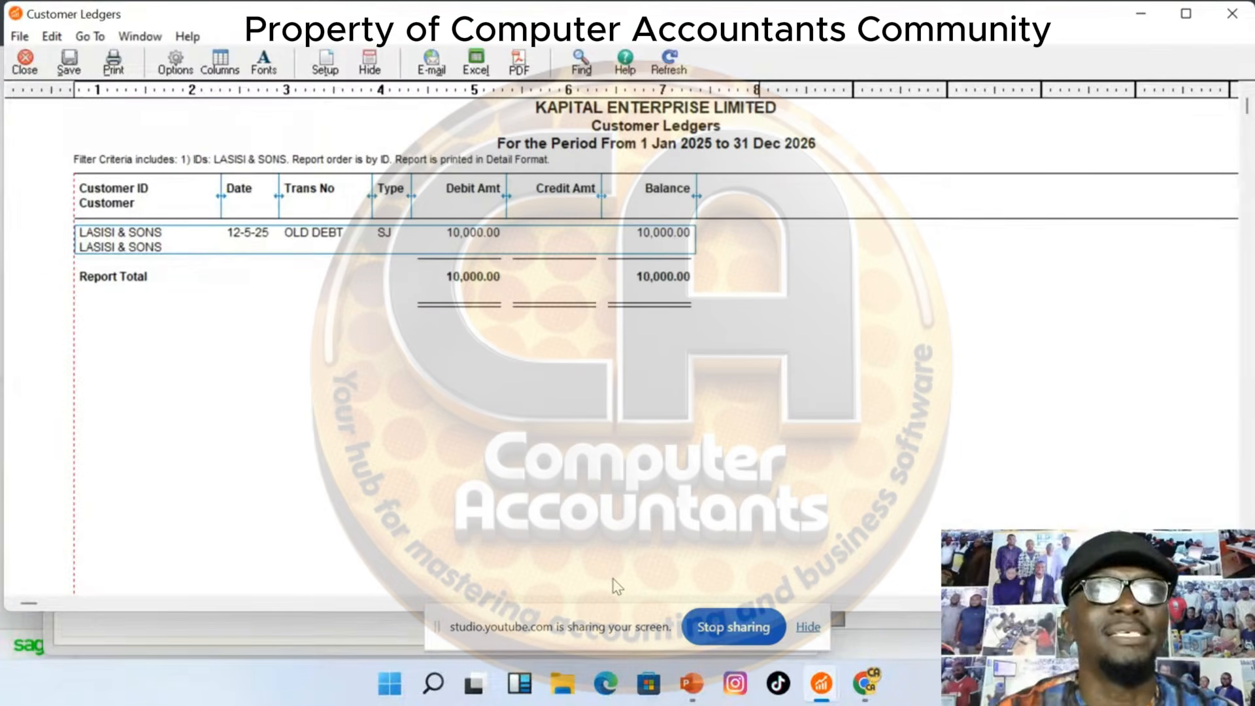
Close the report, save LASISI & SONS, and check its balance in the Customer List
left_click(27, 67)
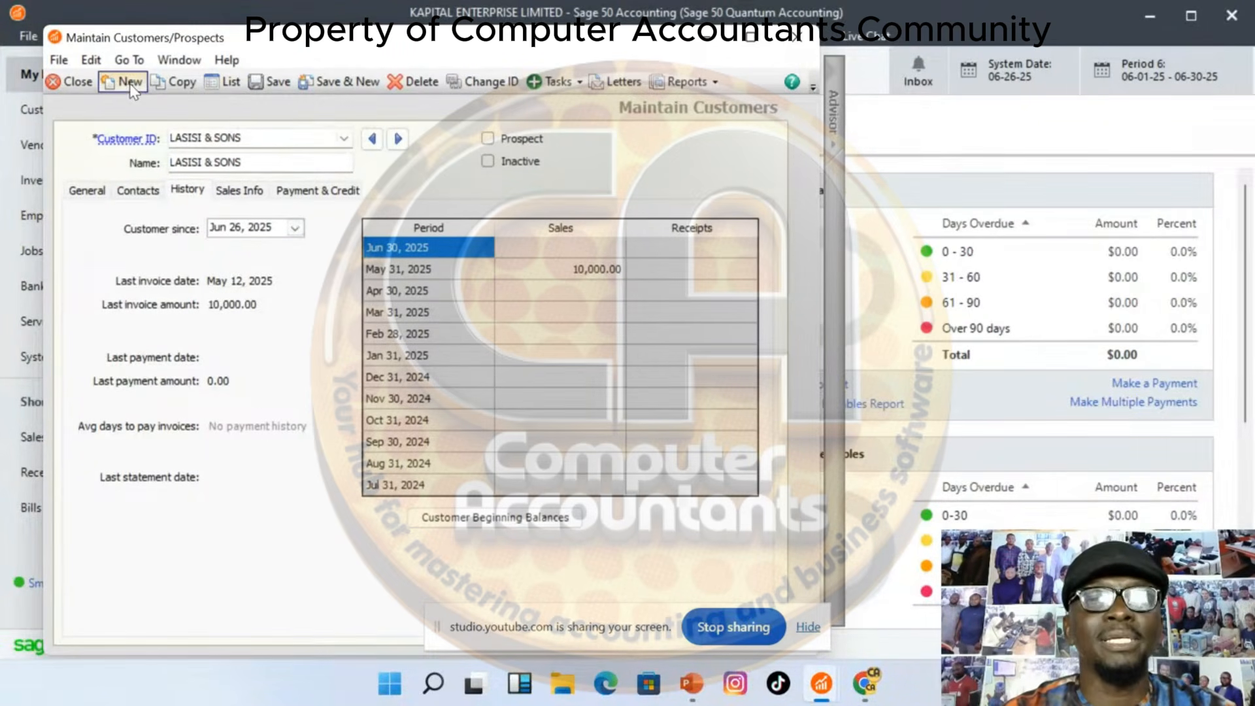
left_click(275, 83)
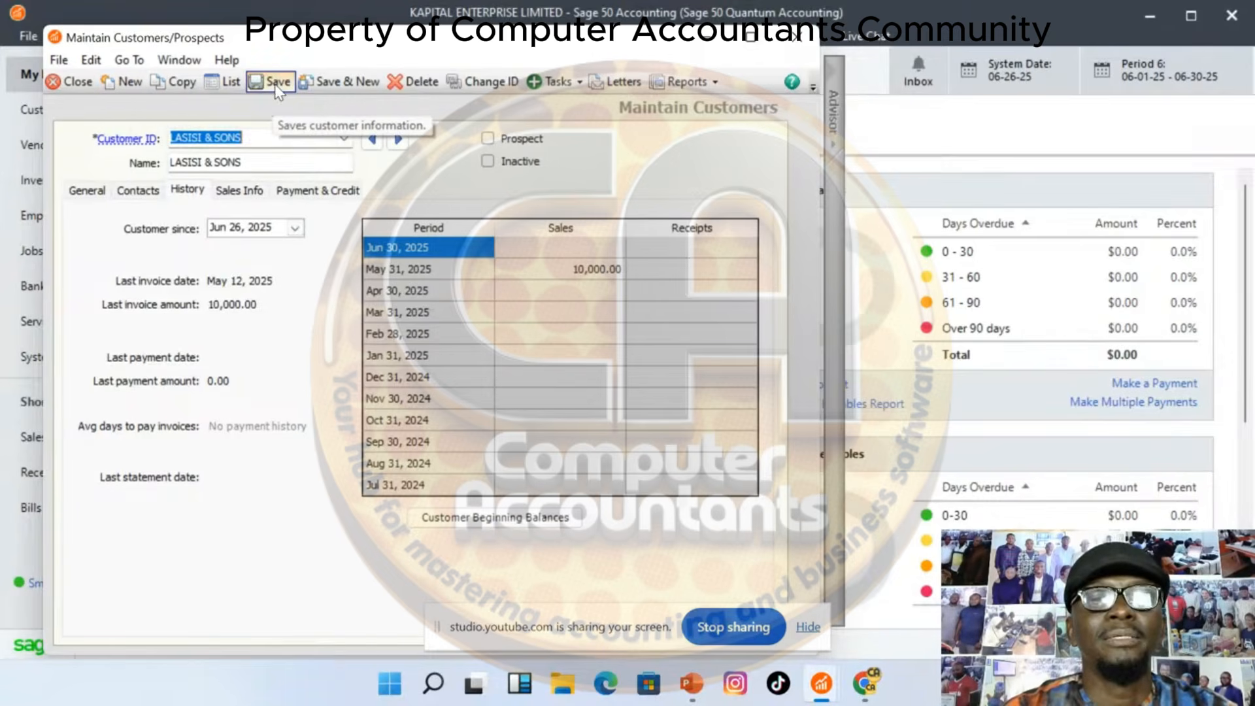
left_click(231, 83)
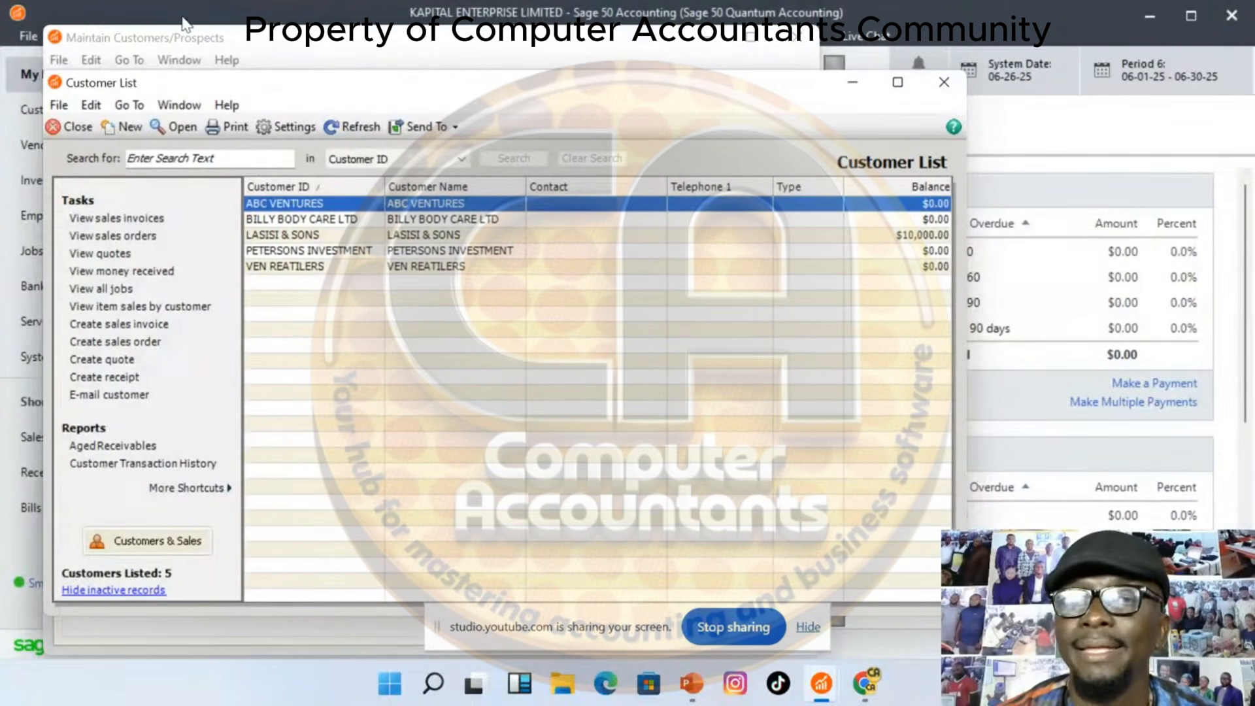
left_click(950, 92)
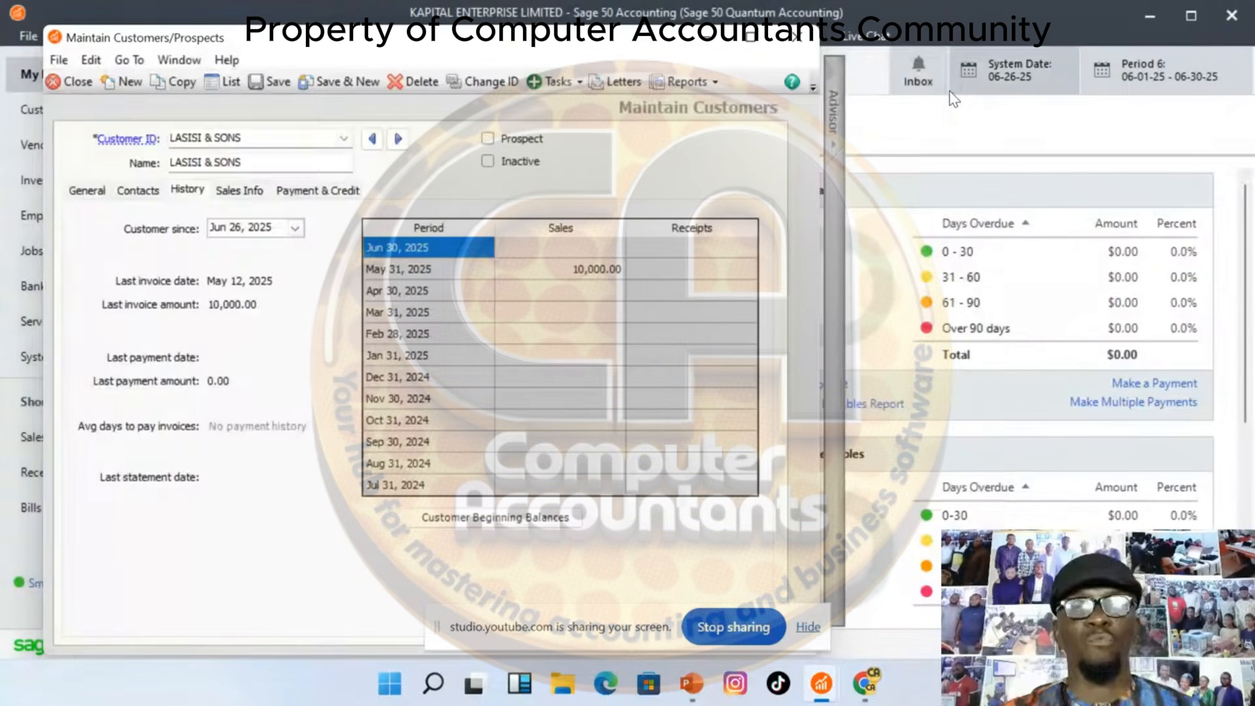
Close the Maintain Customers/Prospects window and open the Maintain menu
left_click(799, 40)
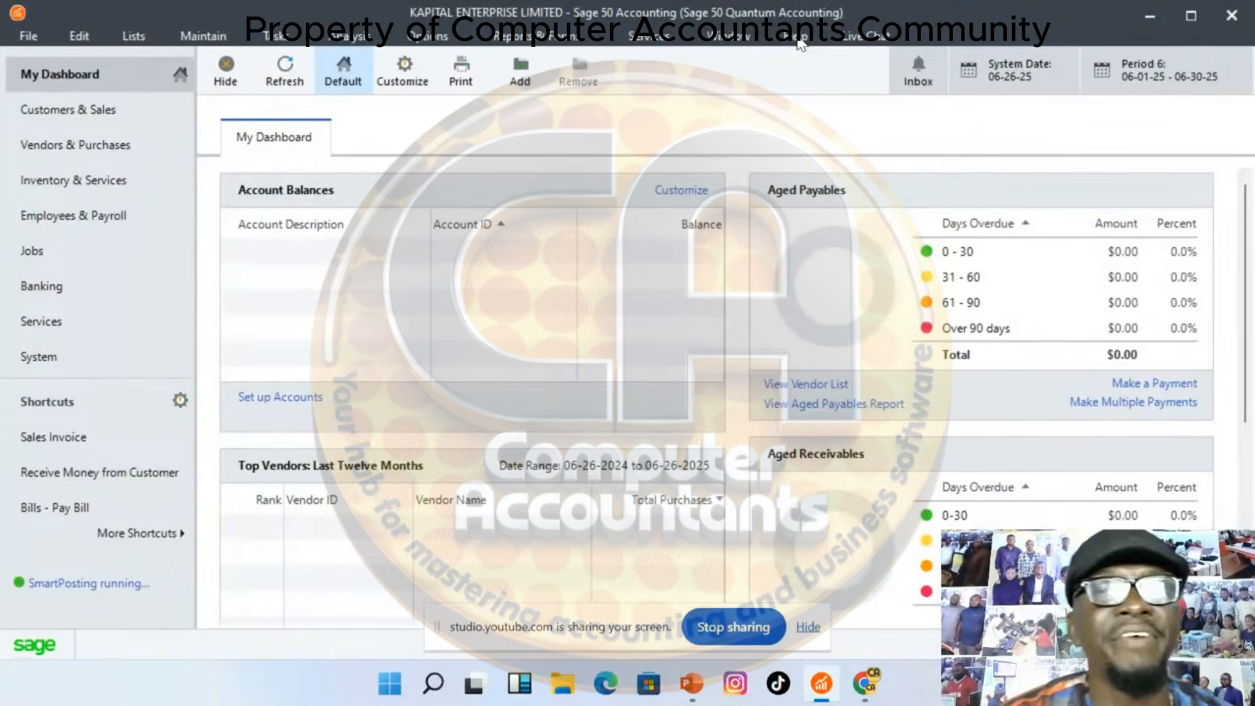
left_click(207, 41)
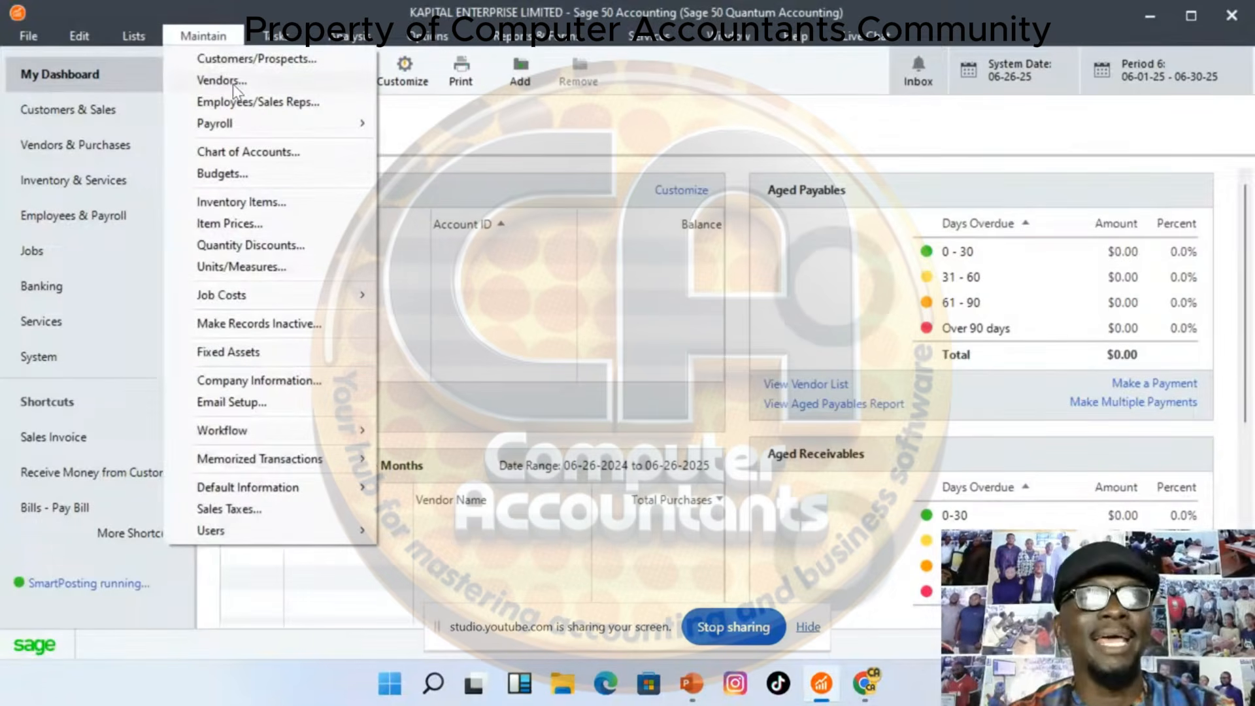
Enter VEGAS SUPPLIERS as the new vendor's ID and name, and open the Expense Account list
left_click(233, 80)
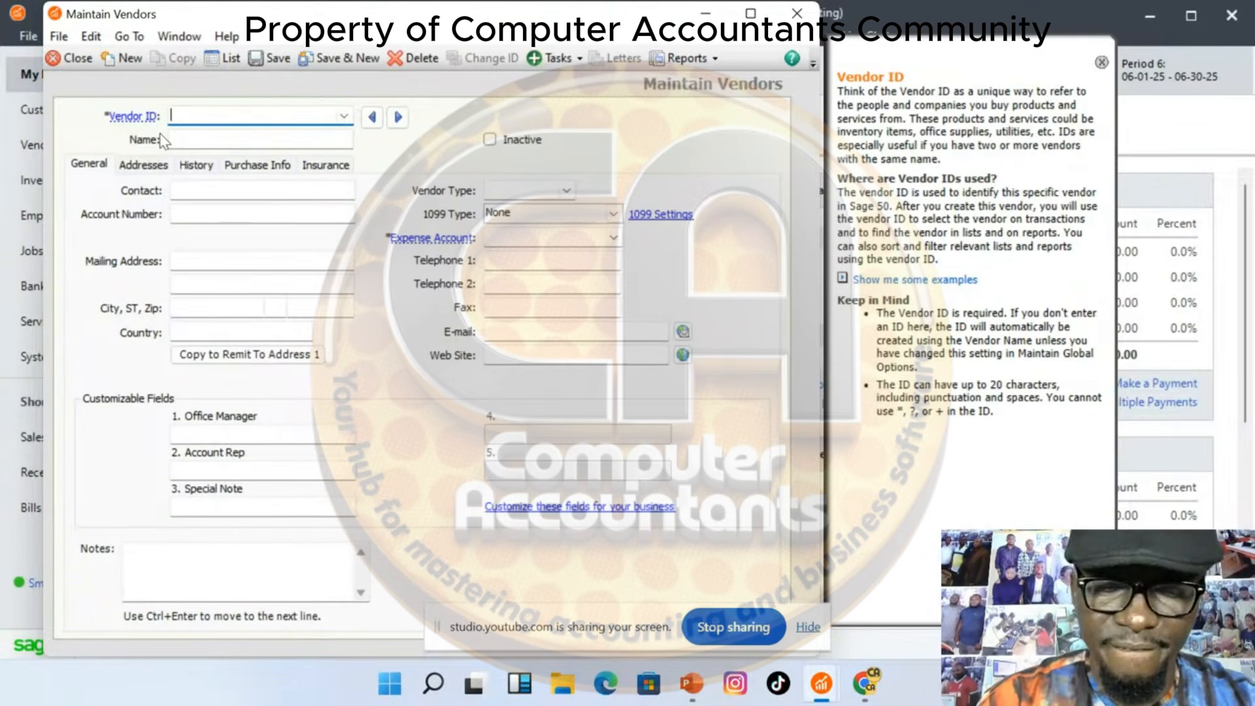
type("VE")
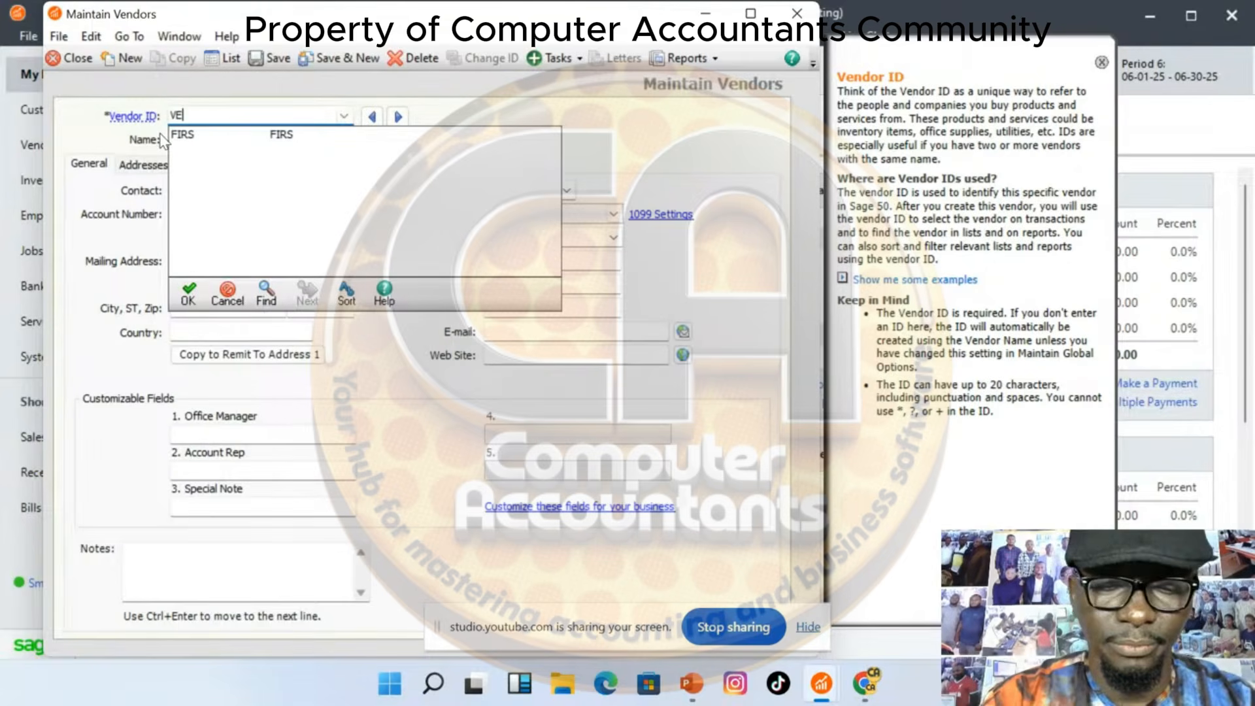
type("GAS SU")
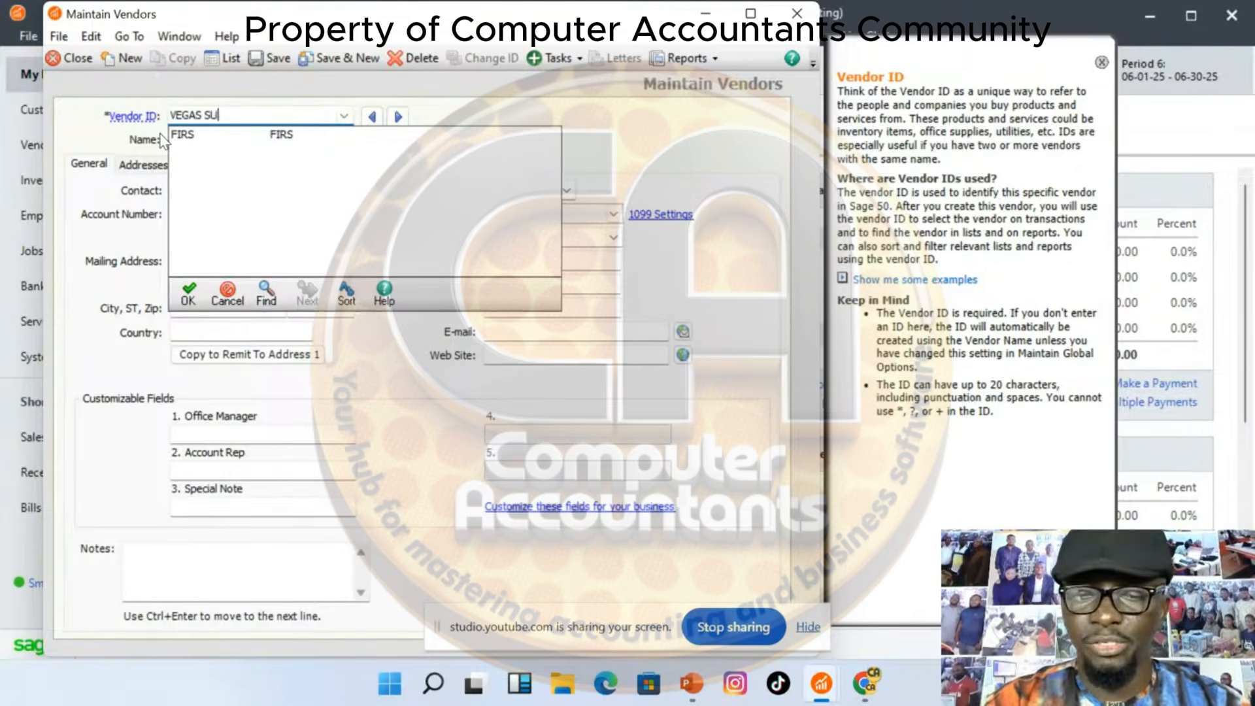
type("PPLIERS")
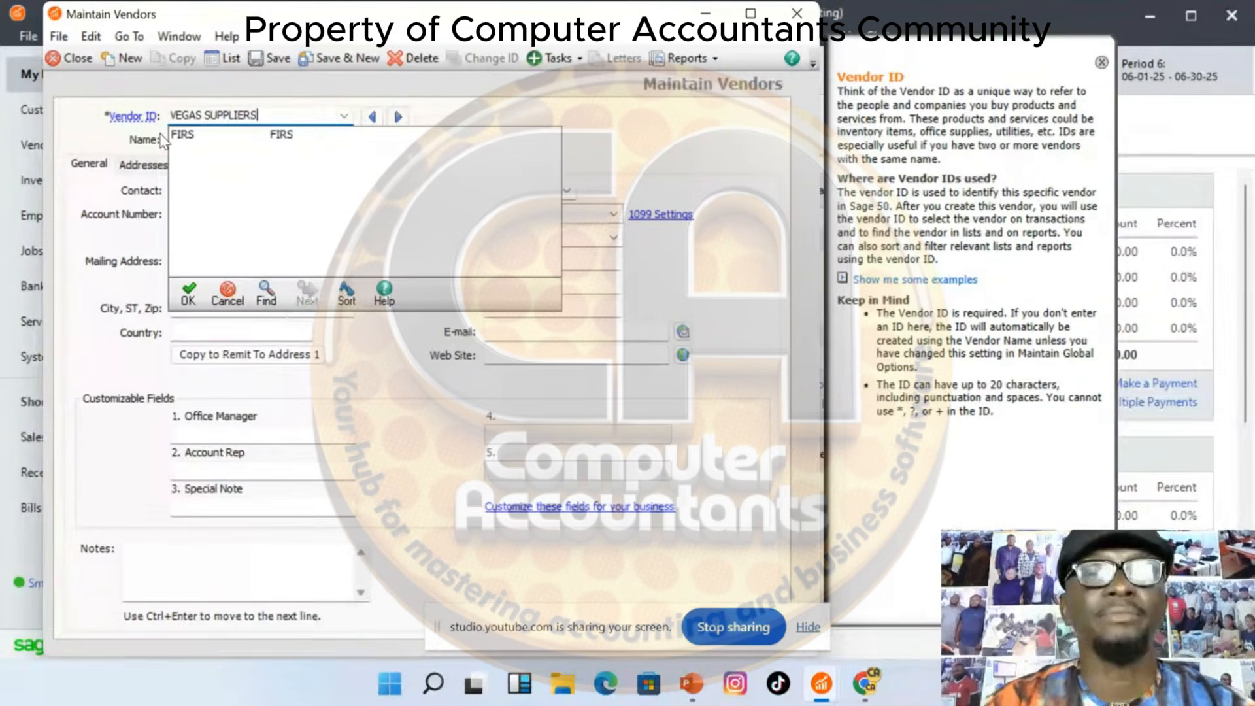
left_click_drag(278, 116, 87, 103)
key("ctrl+c")
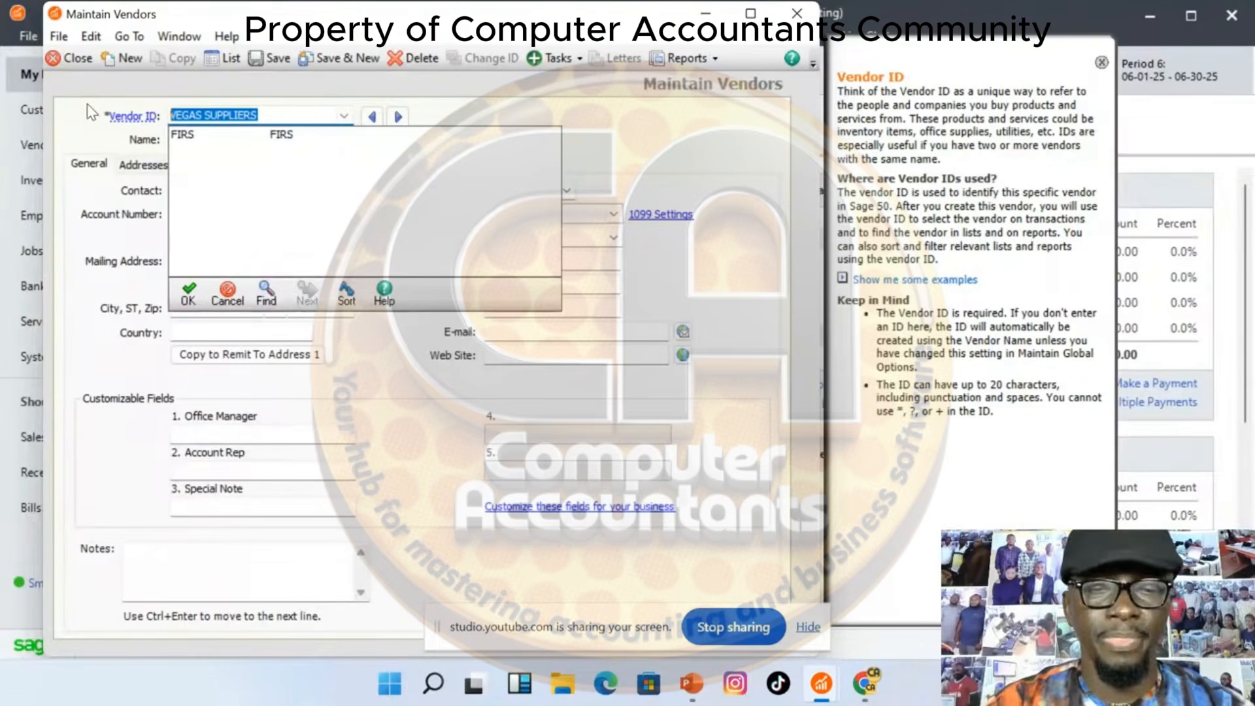
key("Tab")
key("ctrl+v")
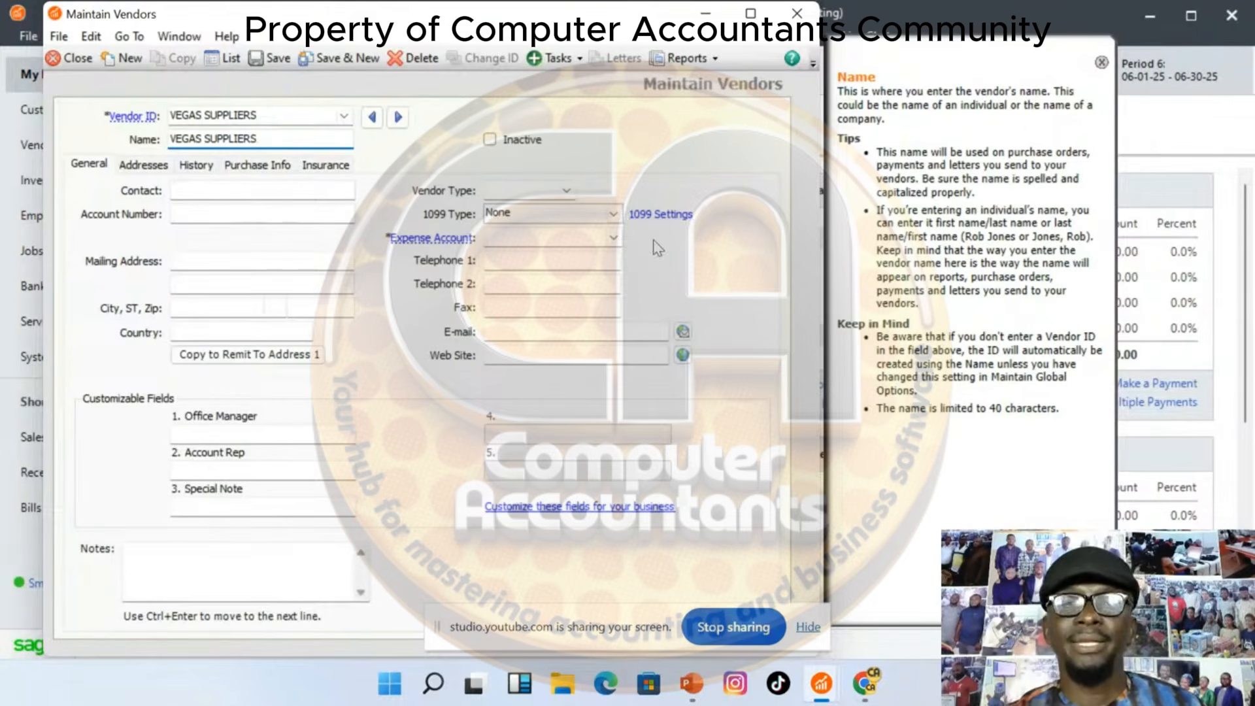
left_click(612, 243)
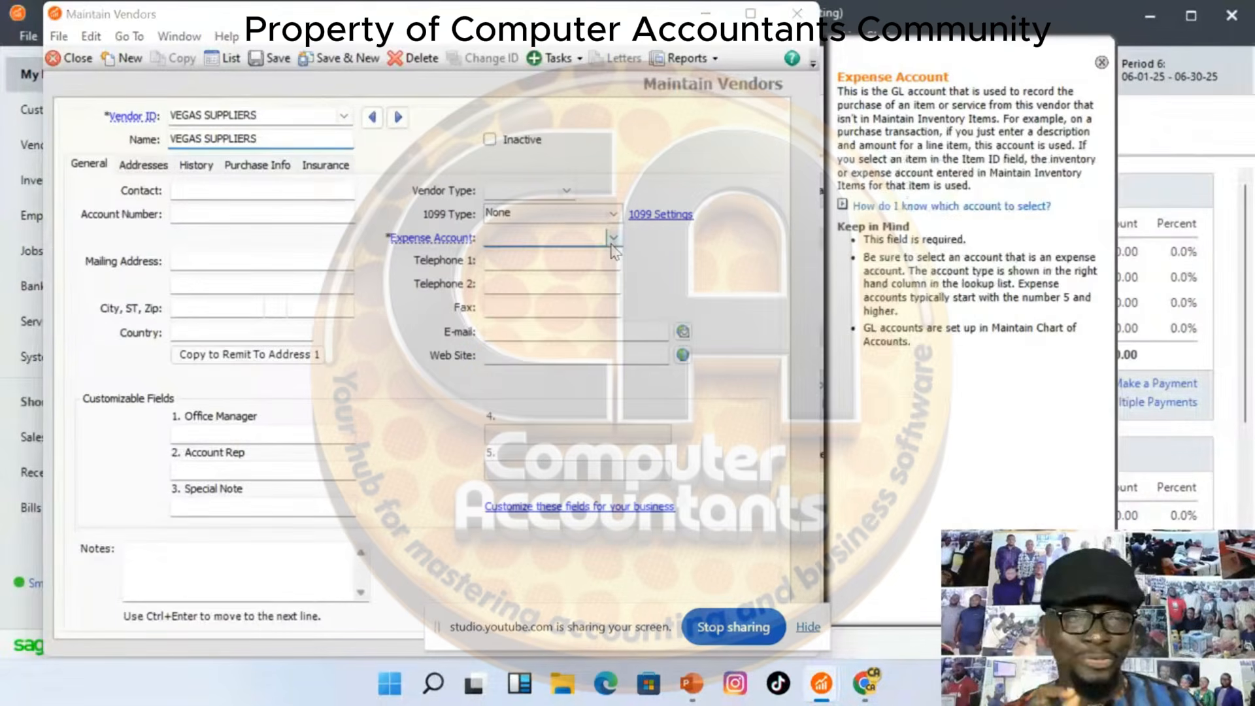
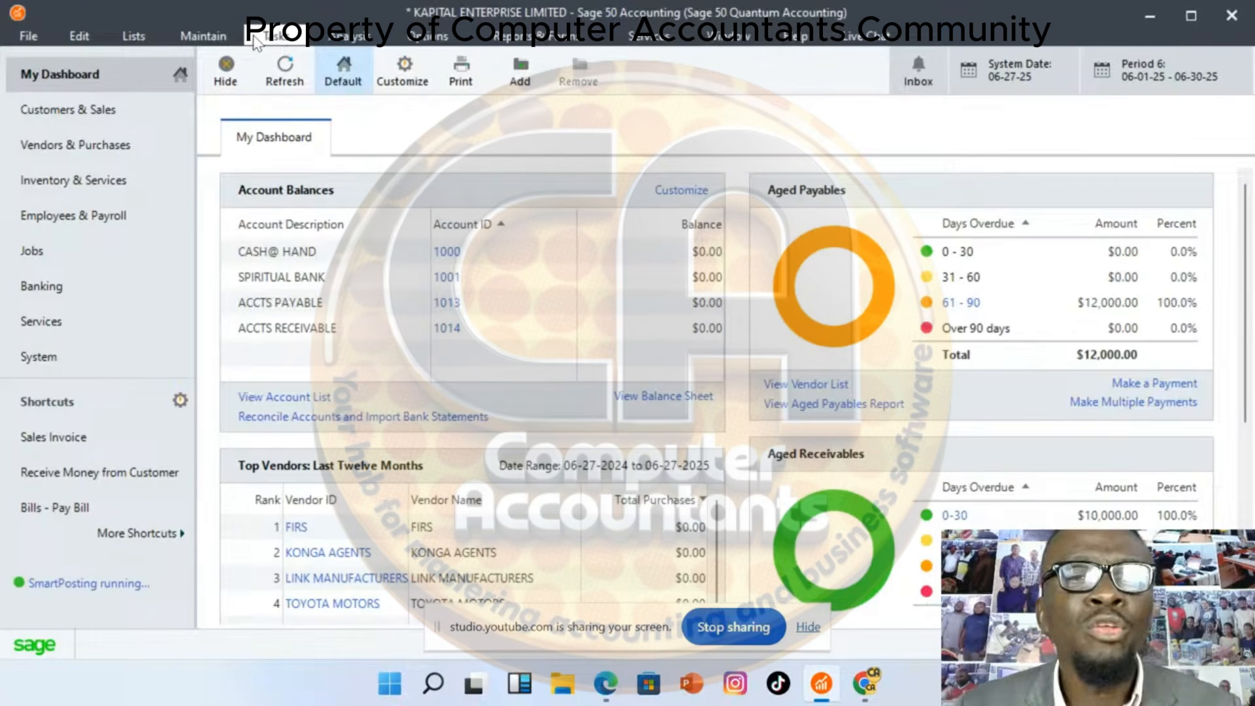
Load the VEGAS SUPPLIERS vendor record from the Vendor ID list and go to its expense account
left_click(224, 38)
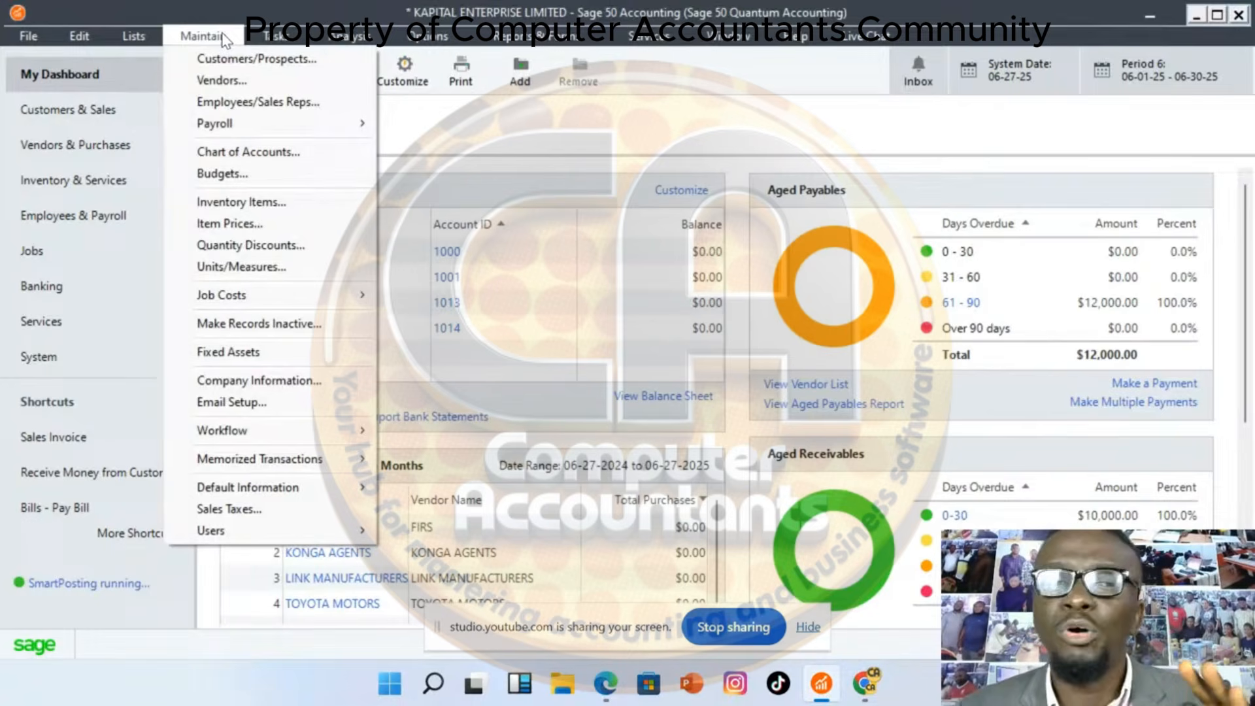
left_click(222, 81)
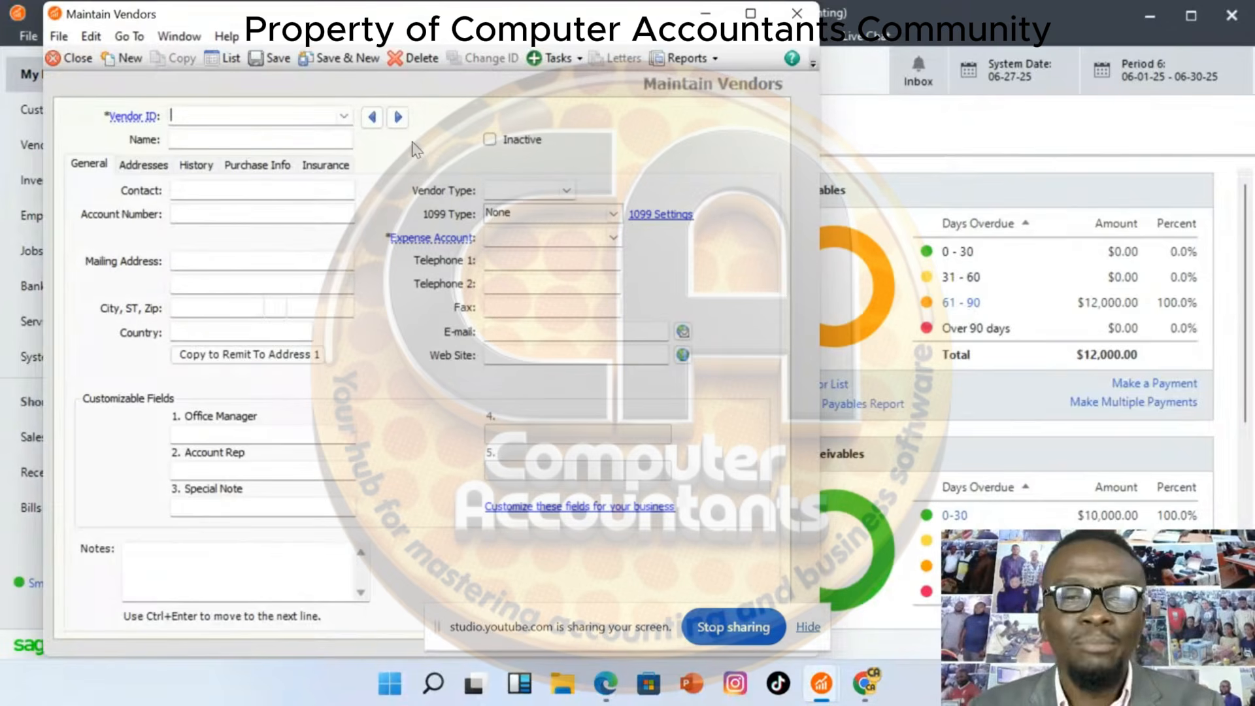
left_click(344, 117)
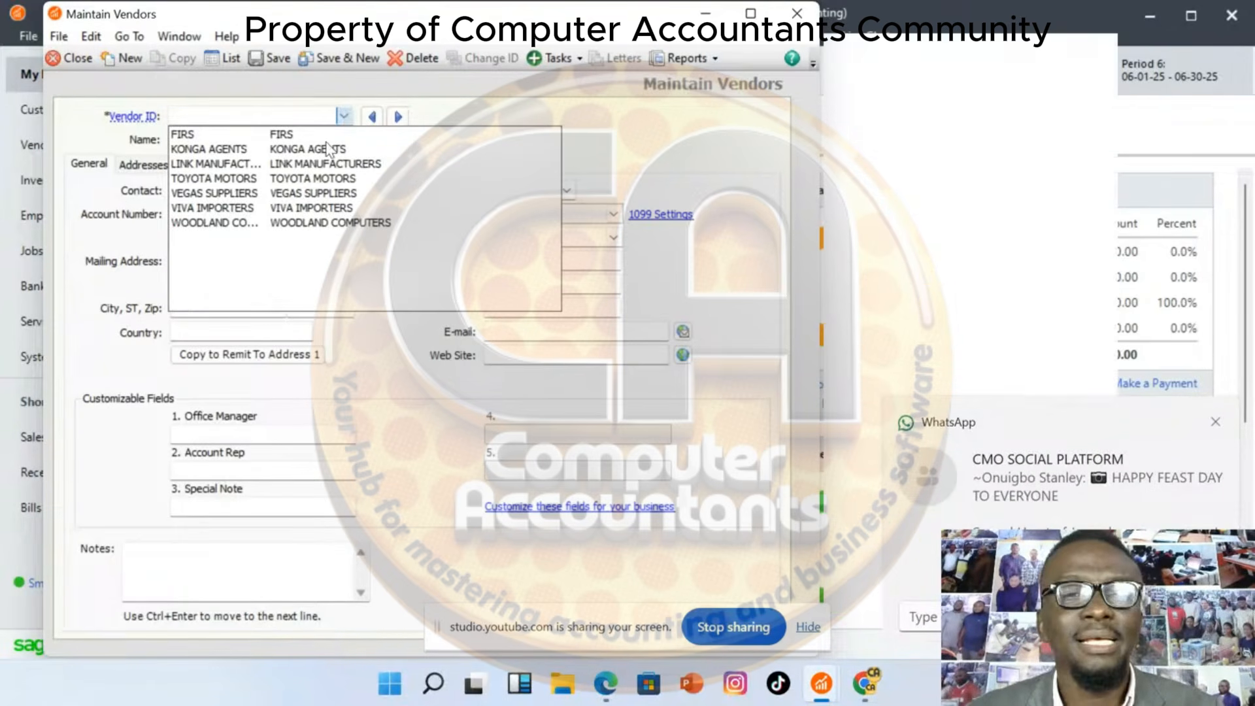
left_click(244, 193)
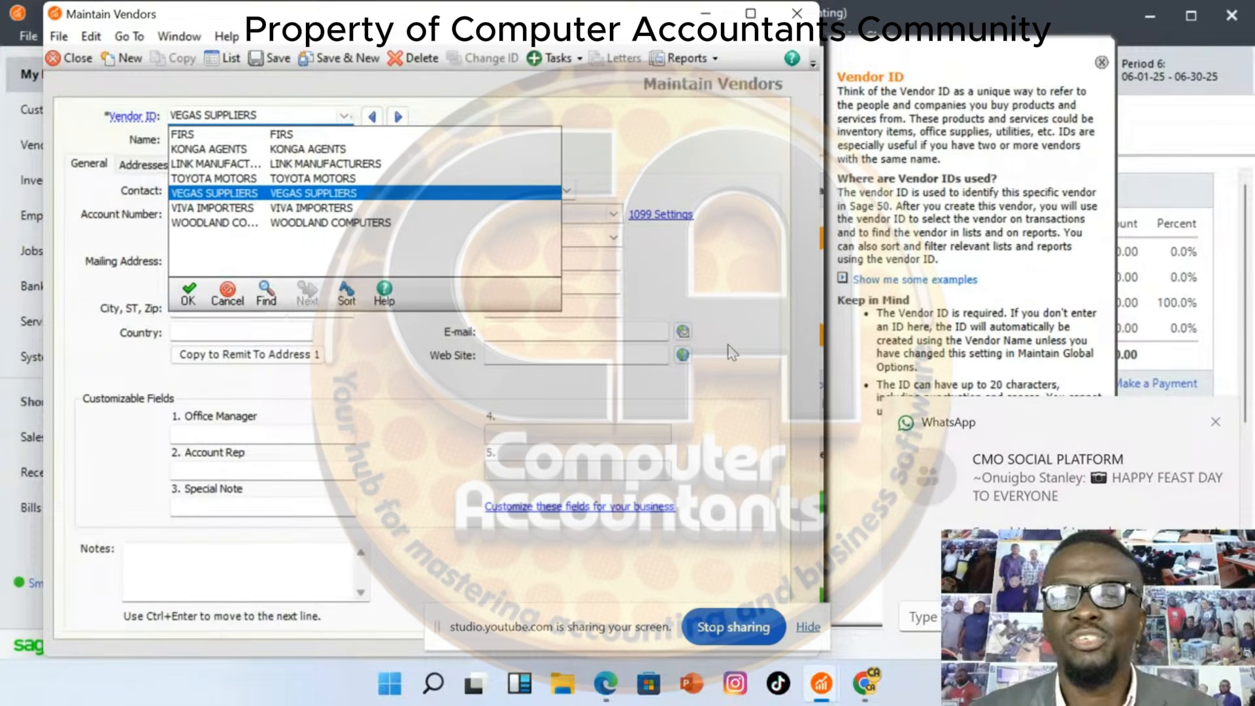
left_click(1220, 418)
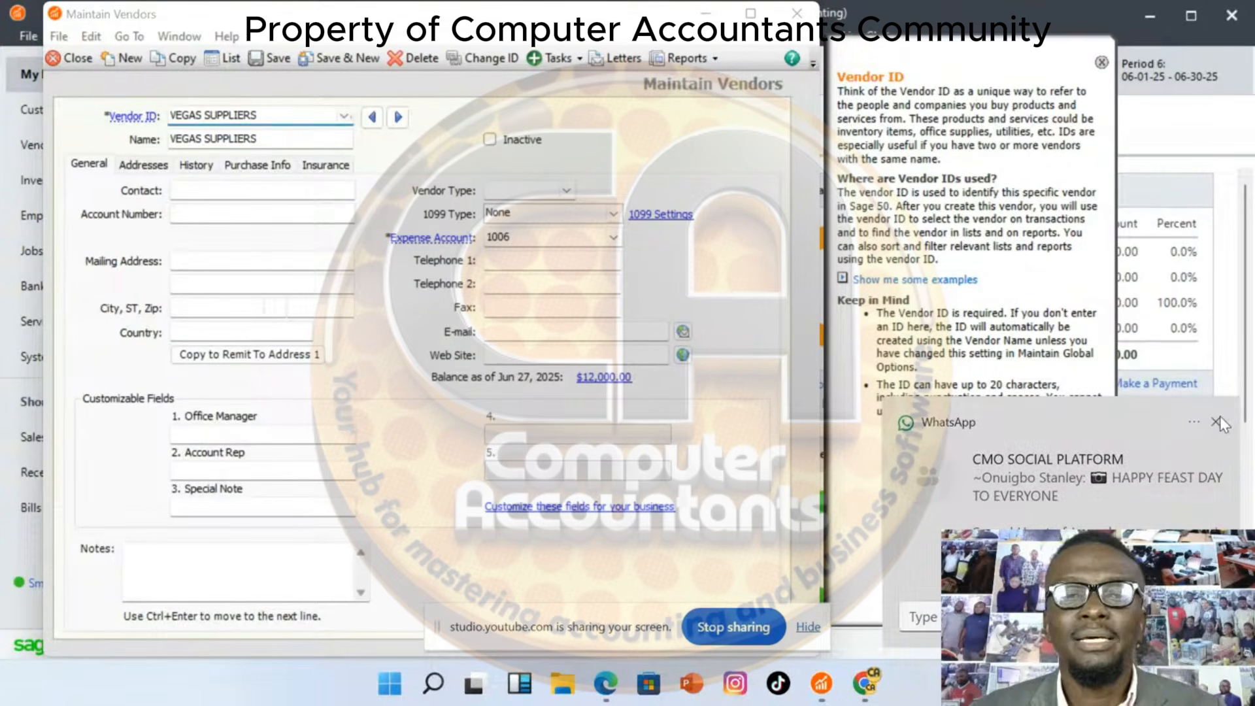
left_click(235, 59)
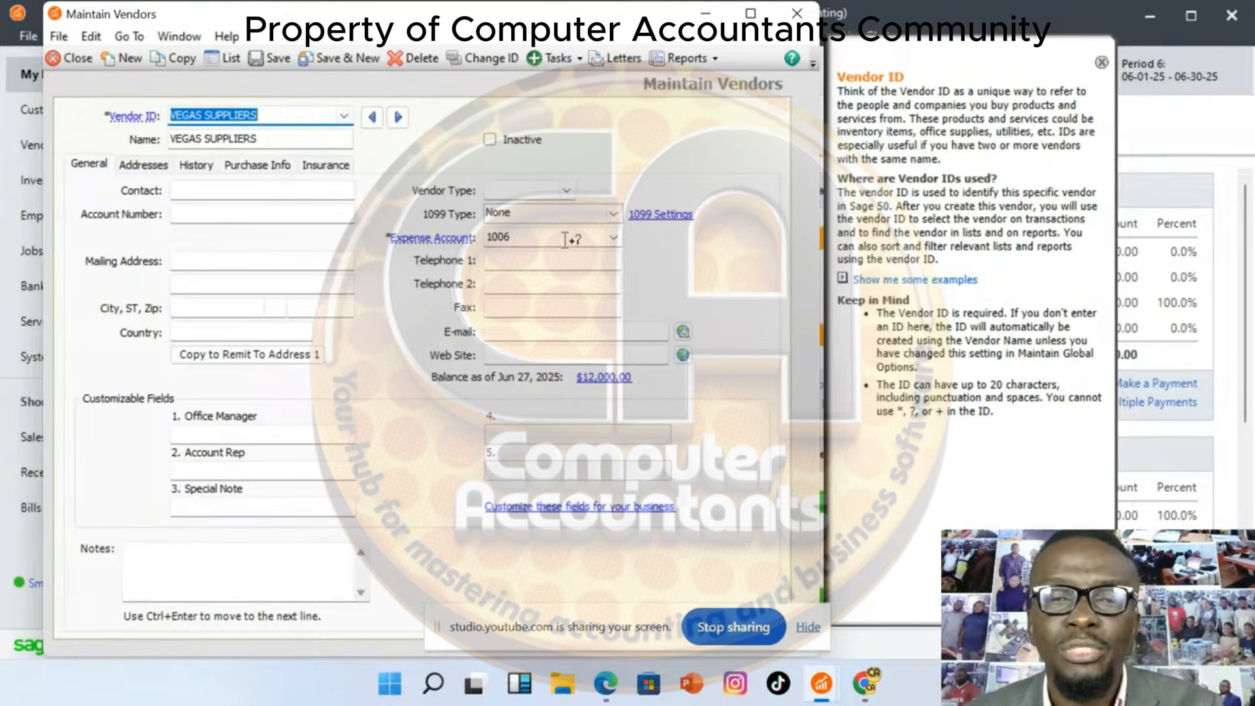
left_click(614, 238)
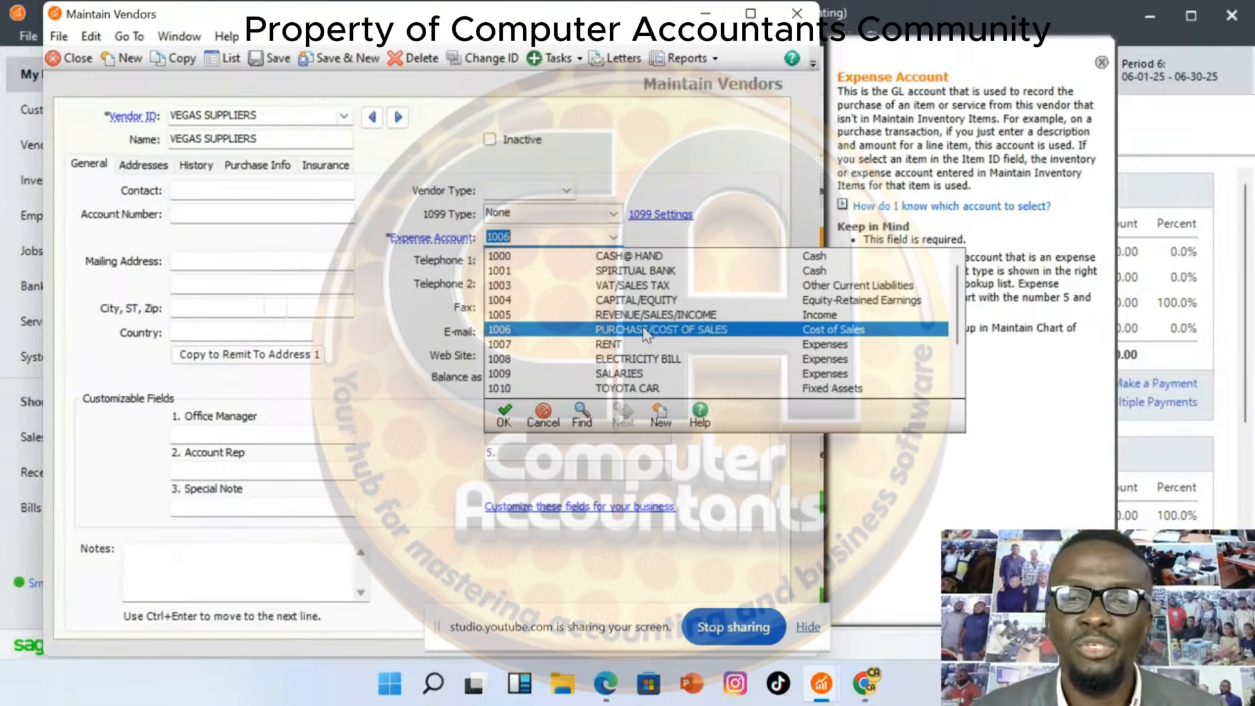
Set VEGAS SUPPLIERS' expense account to 1006 PURCHASE/COST OF SALES and save the vendor
left_click(604, 346)
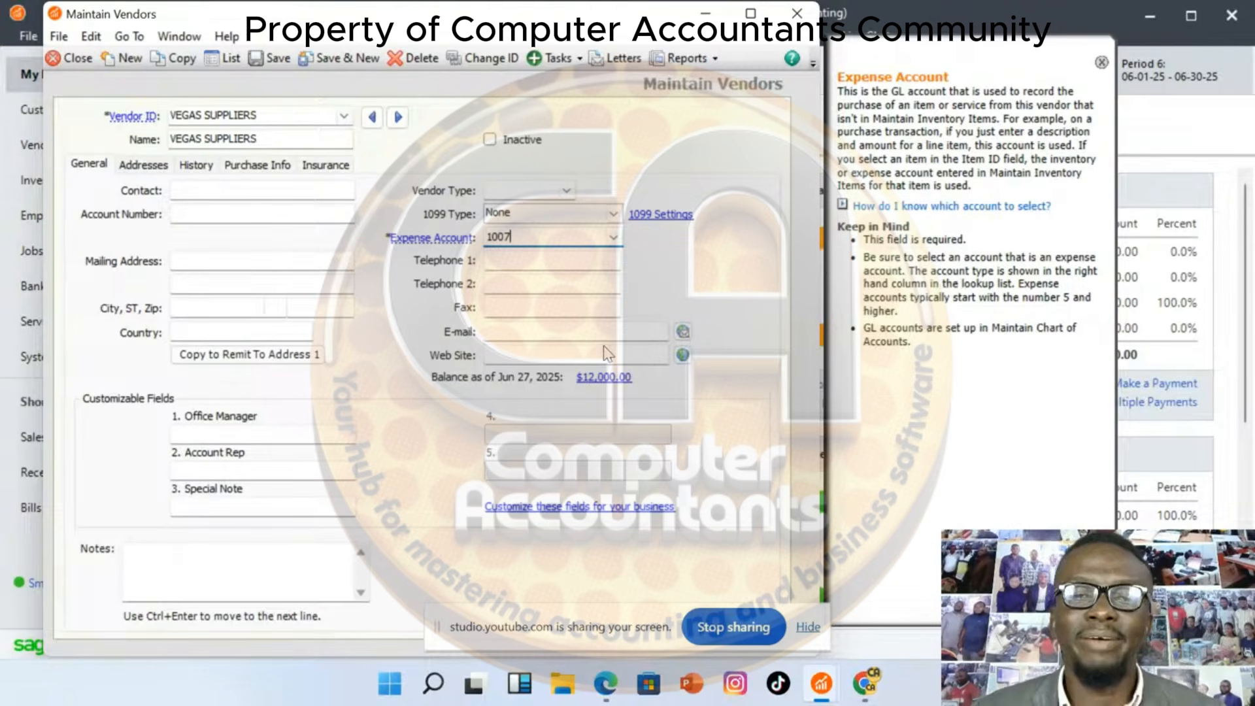
left_click(613, 238)
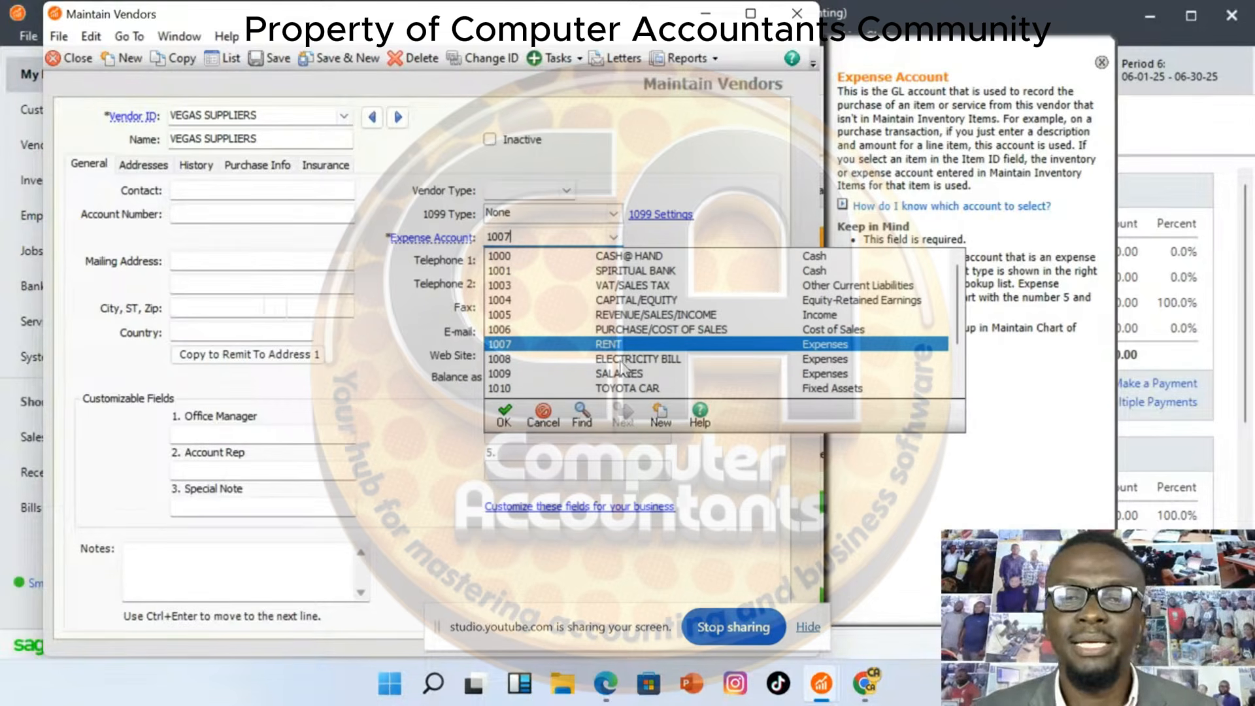
left_click(630, 330)
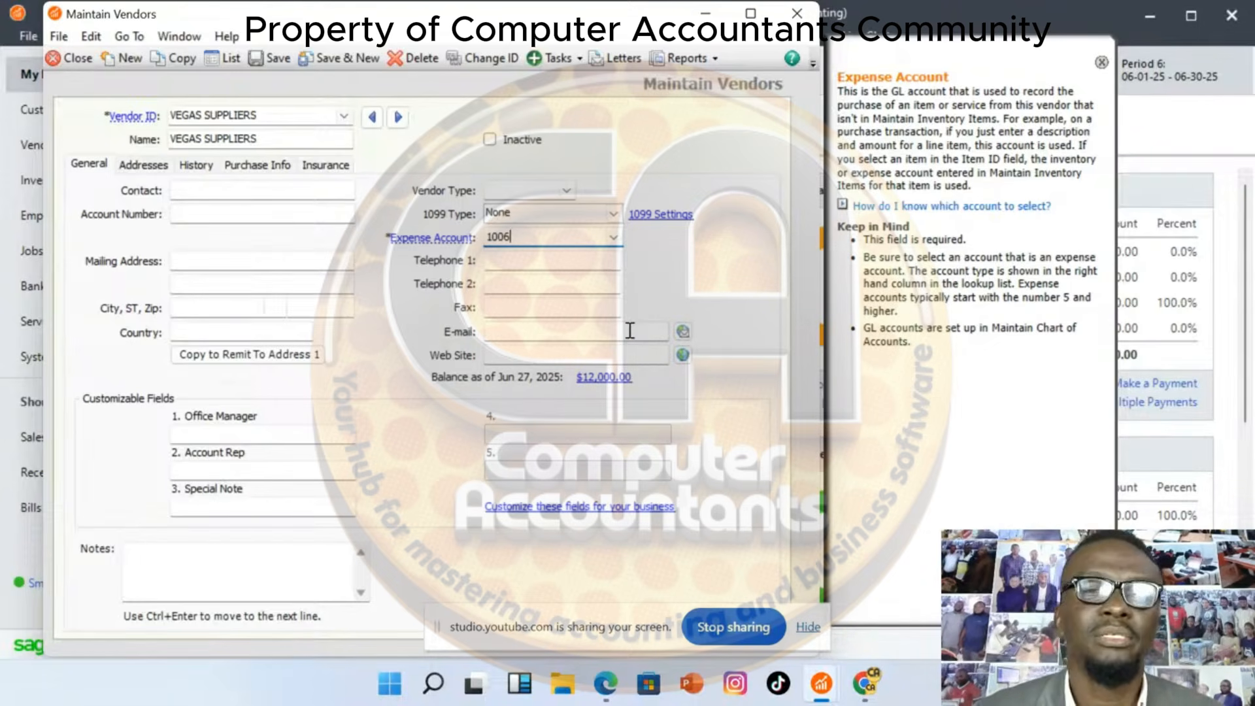
left_click(275, 59)
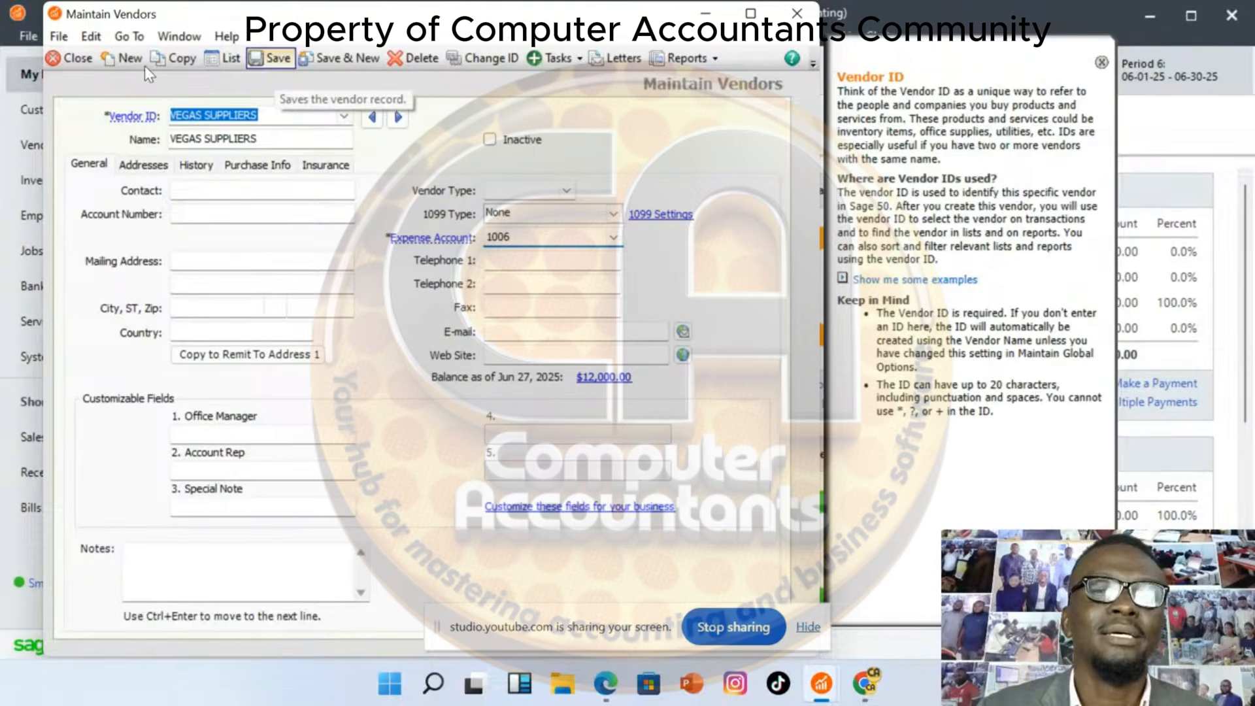
Close the Maintain Vendors window for VEGAS SUPPLIERS
left_click(72, 58)
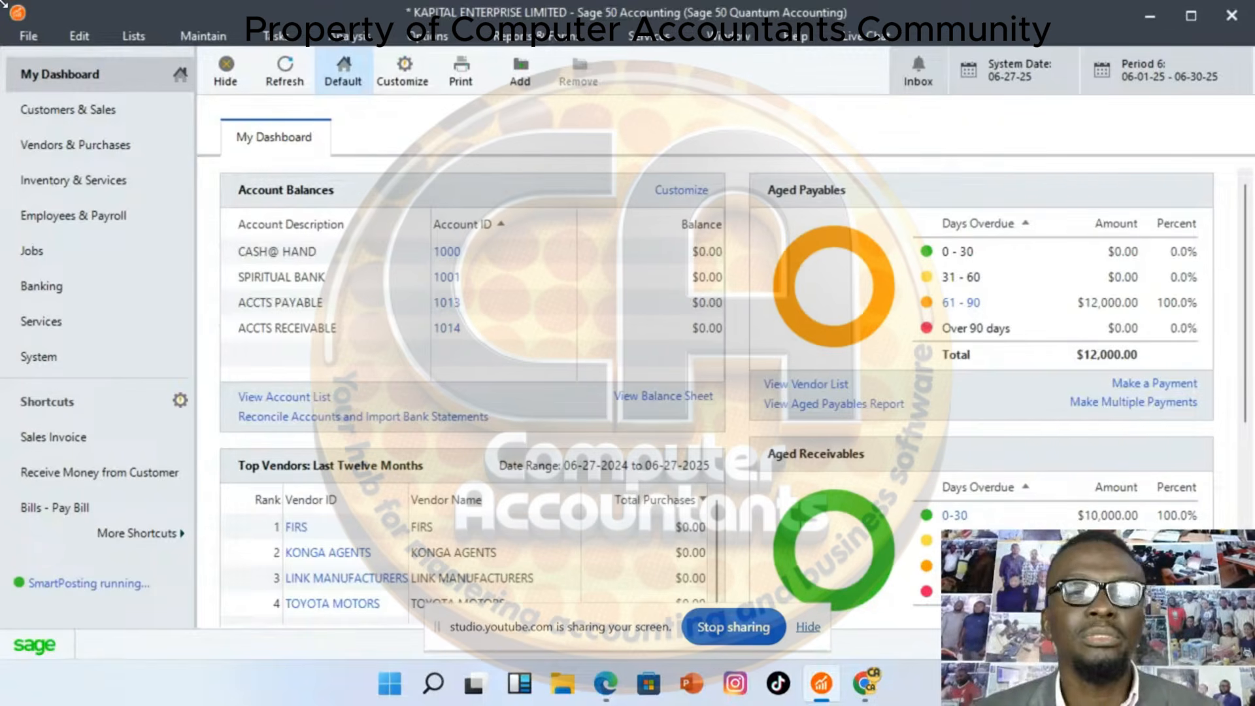
Load the HAIR CREAMS item in Maintain Inventory Items and open its Beginning Balances
left_click(201, 38)
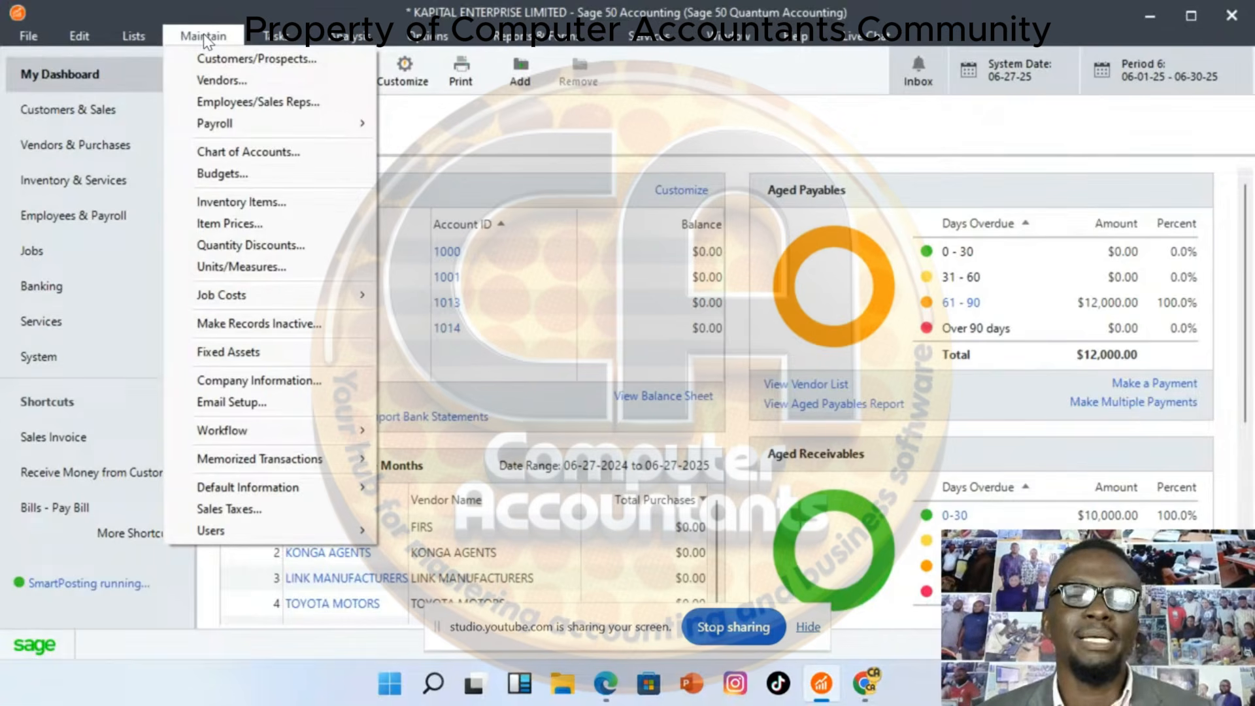
left_click(256, 204)
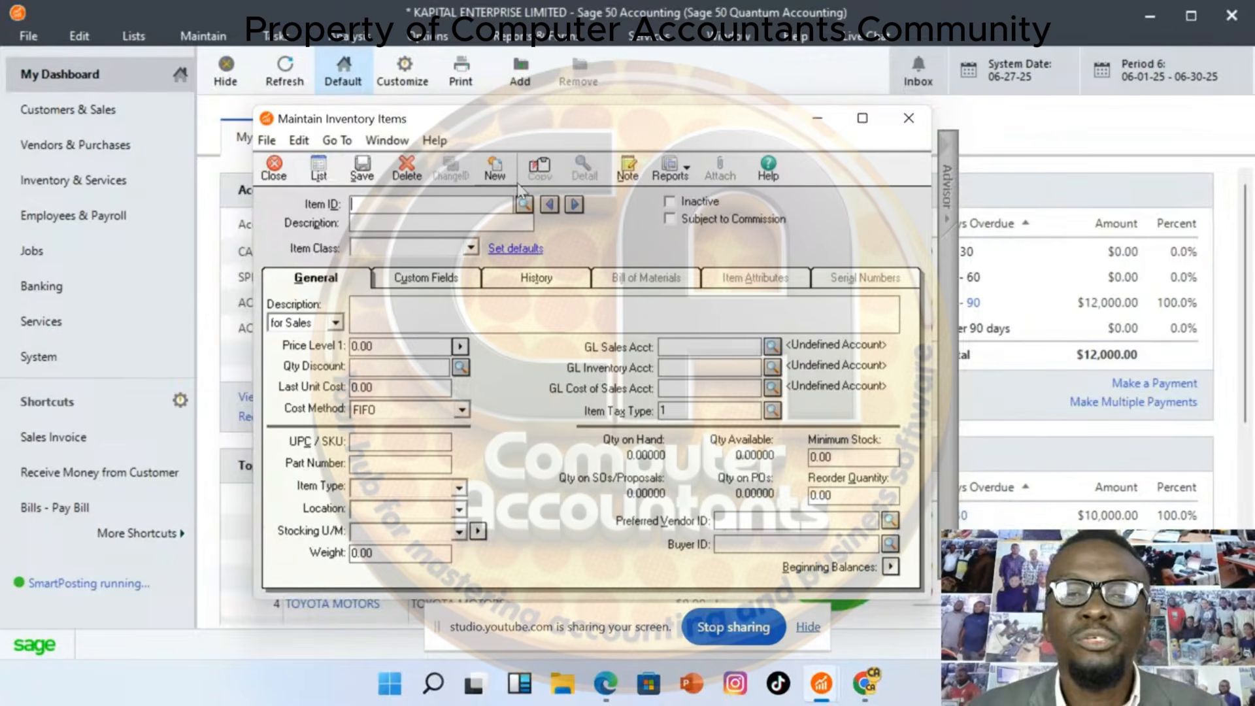
left_click(524, 204)
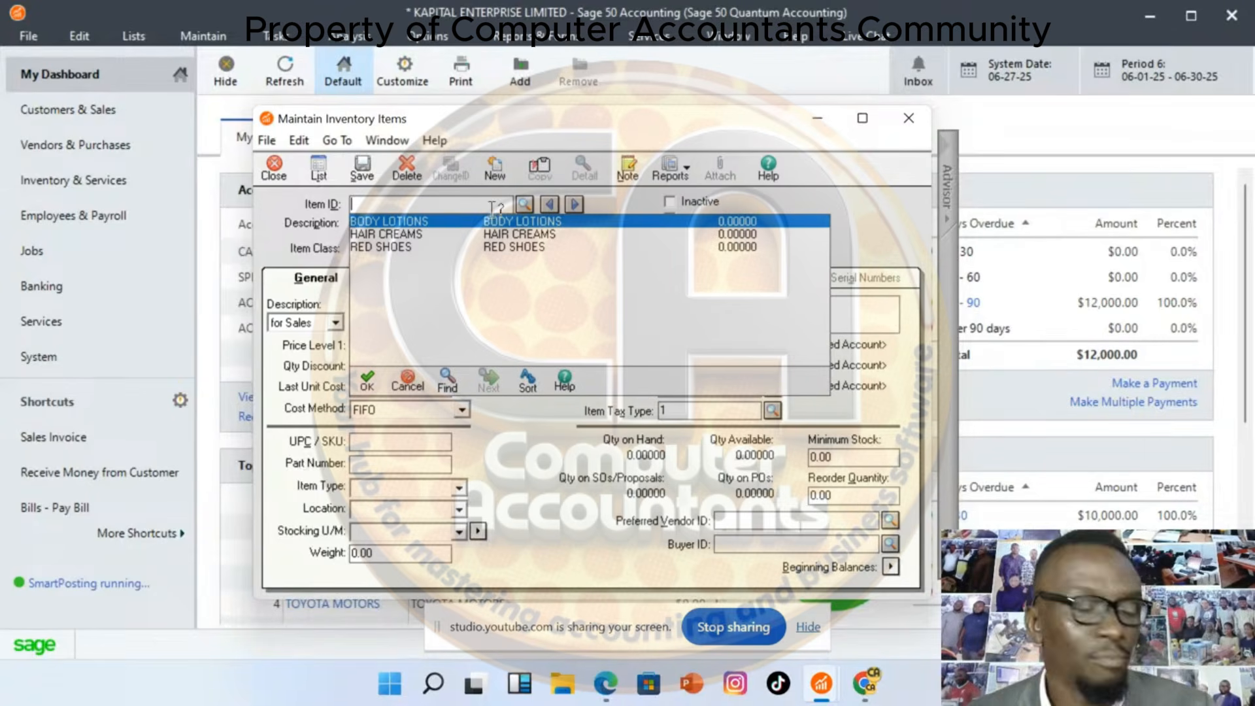
double_click(419, 237)
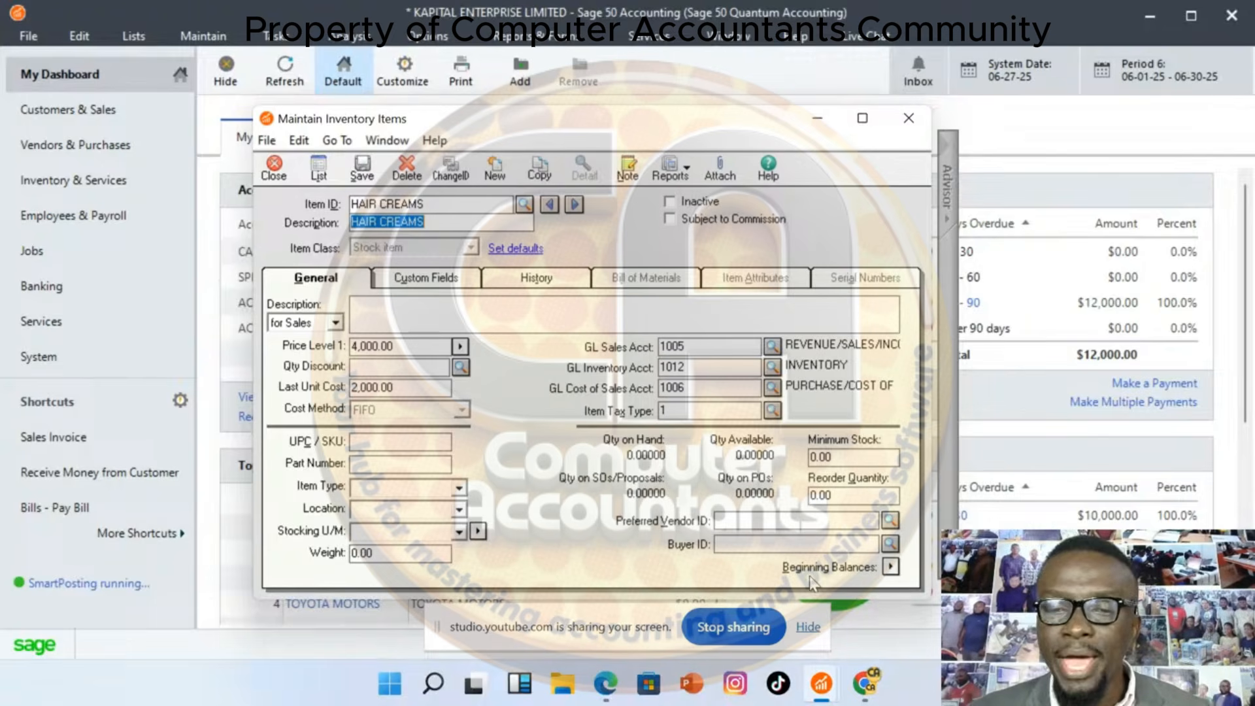
left_click(891, 566)
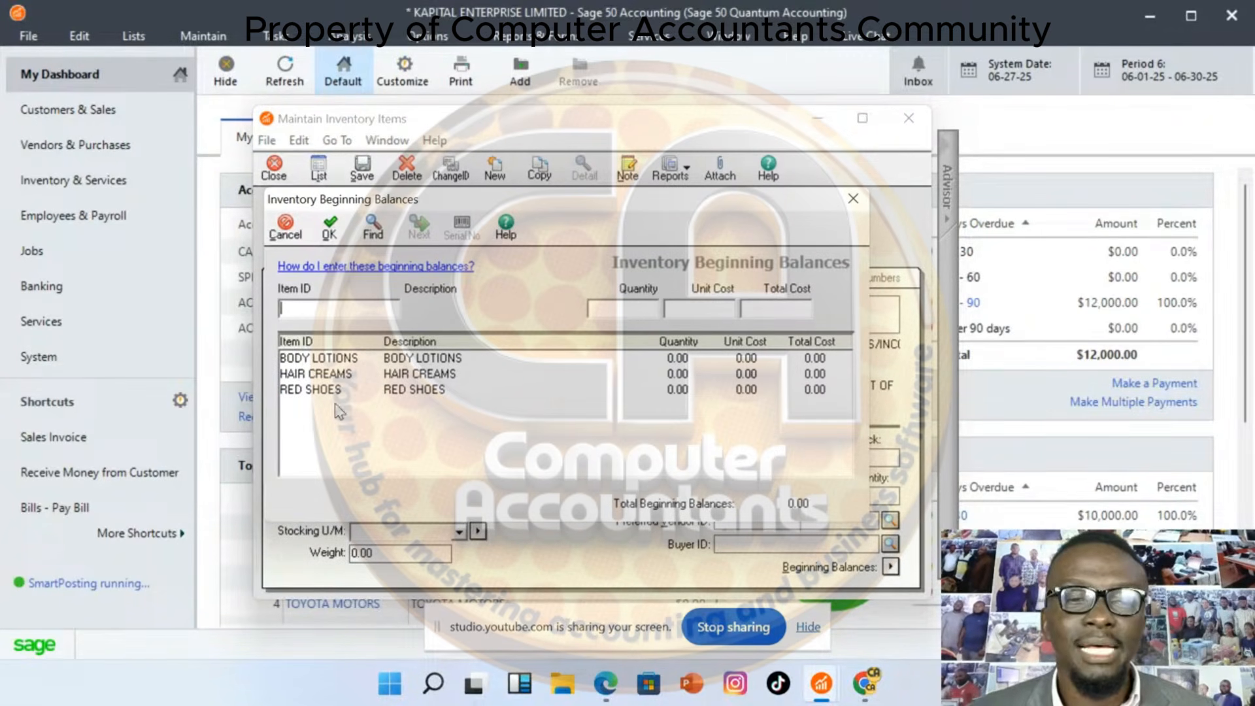
Enter a HAIR CREAMS beginning balance of 3 units at 2,000.00 unit cost and accept it
left_click(329, 375)
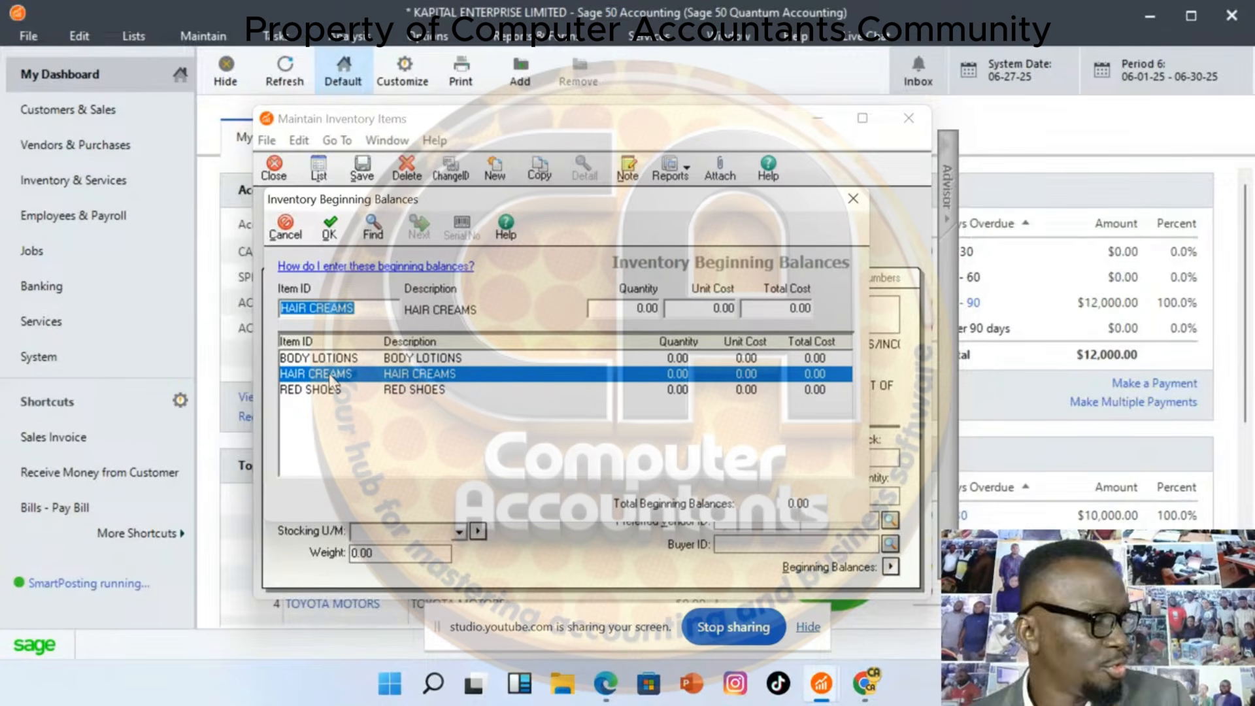
left_click(627, 310)
type("3")
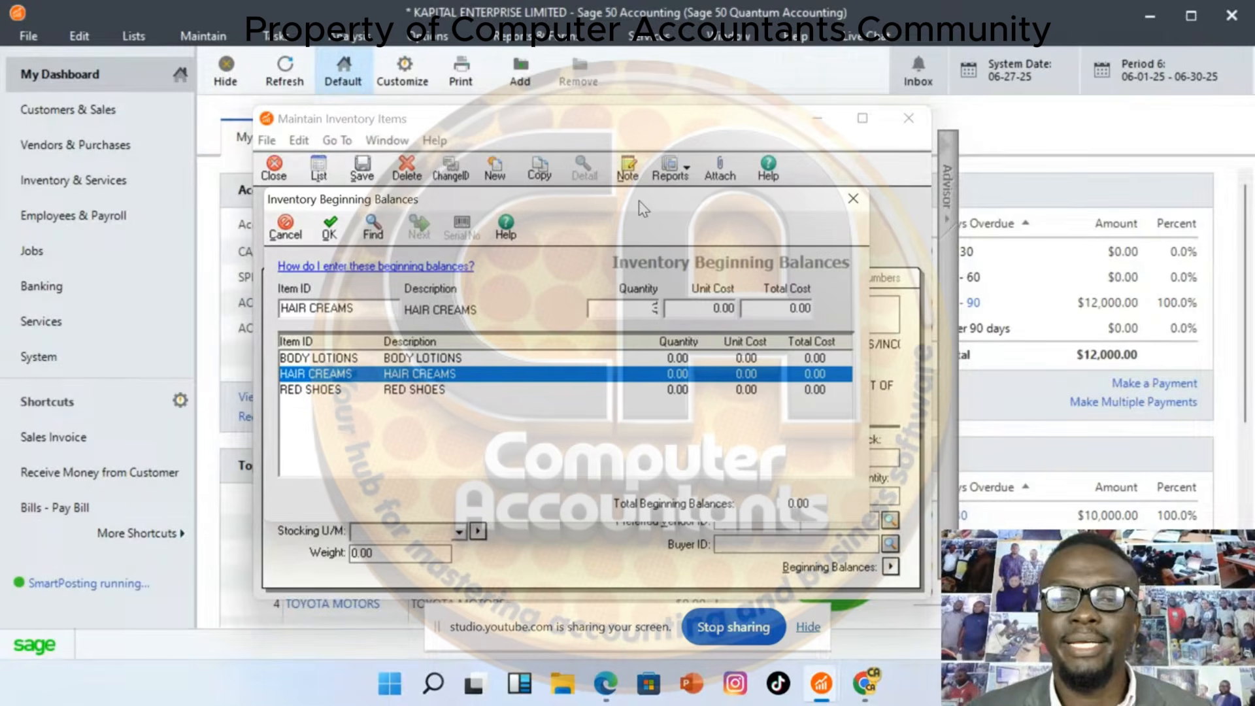
mouse_move(639, 202)
left_mouse_down()
mouse_move(678, 460)
mouse_move(653, 199)
left_mouse_up()
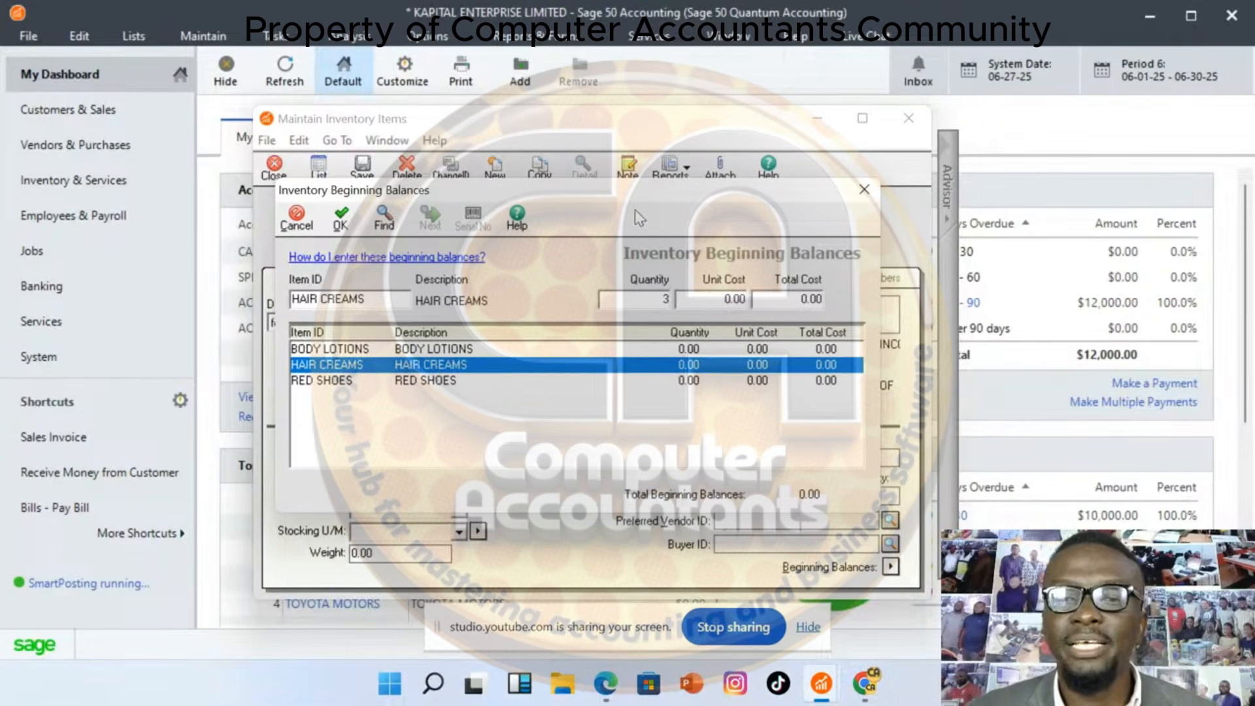
key("Tab")
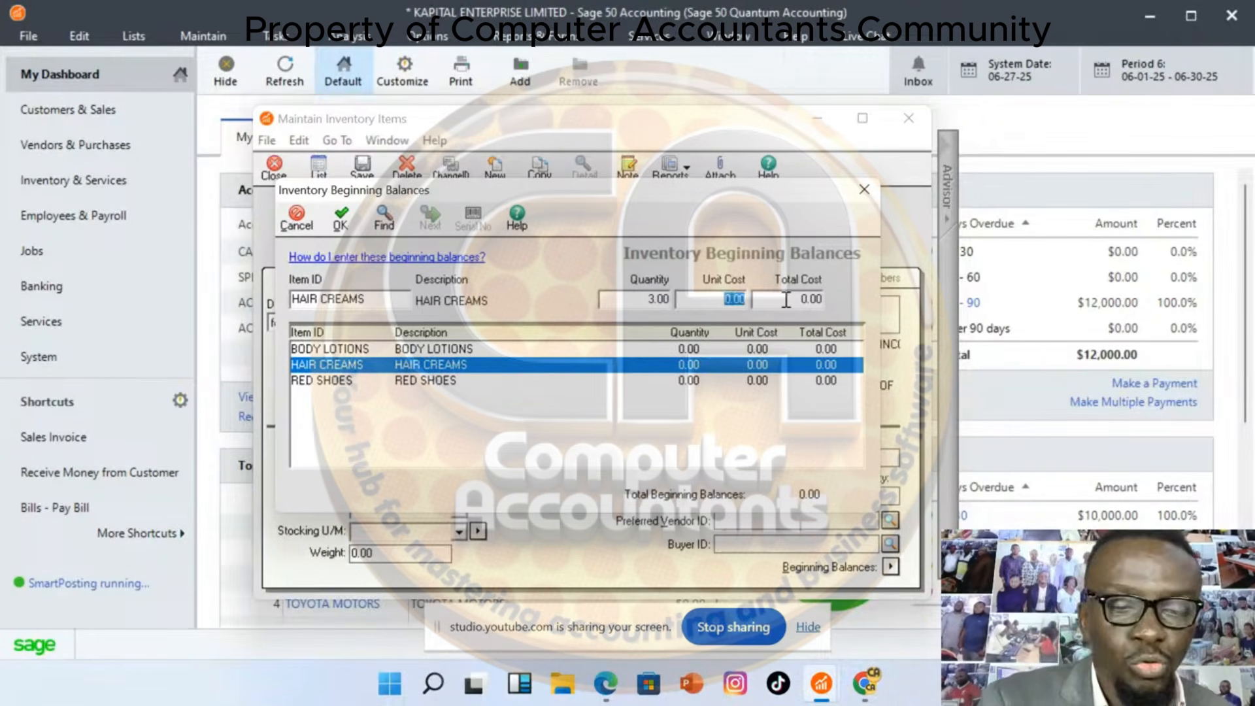
type("2000")
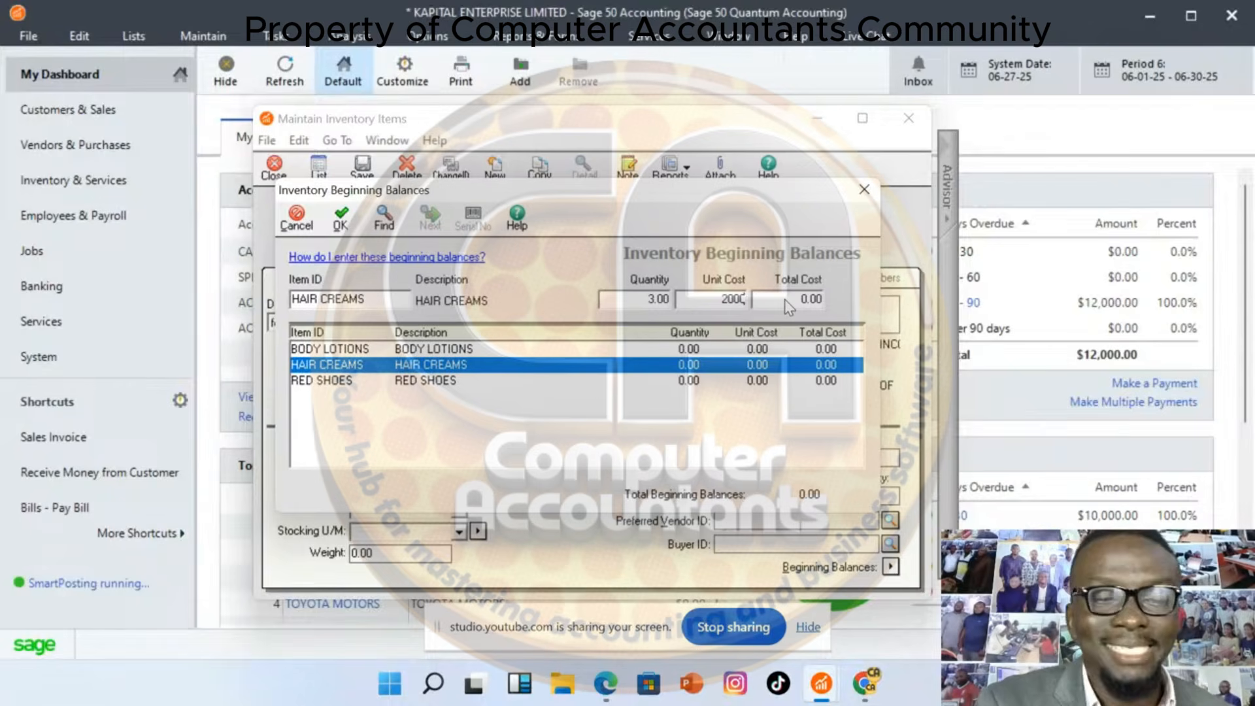
key("Tab")
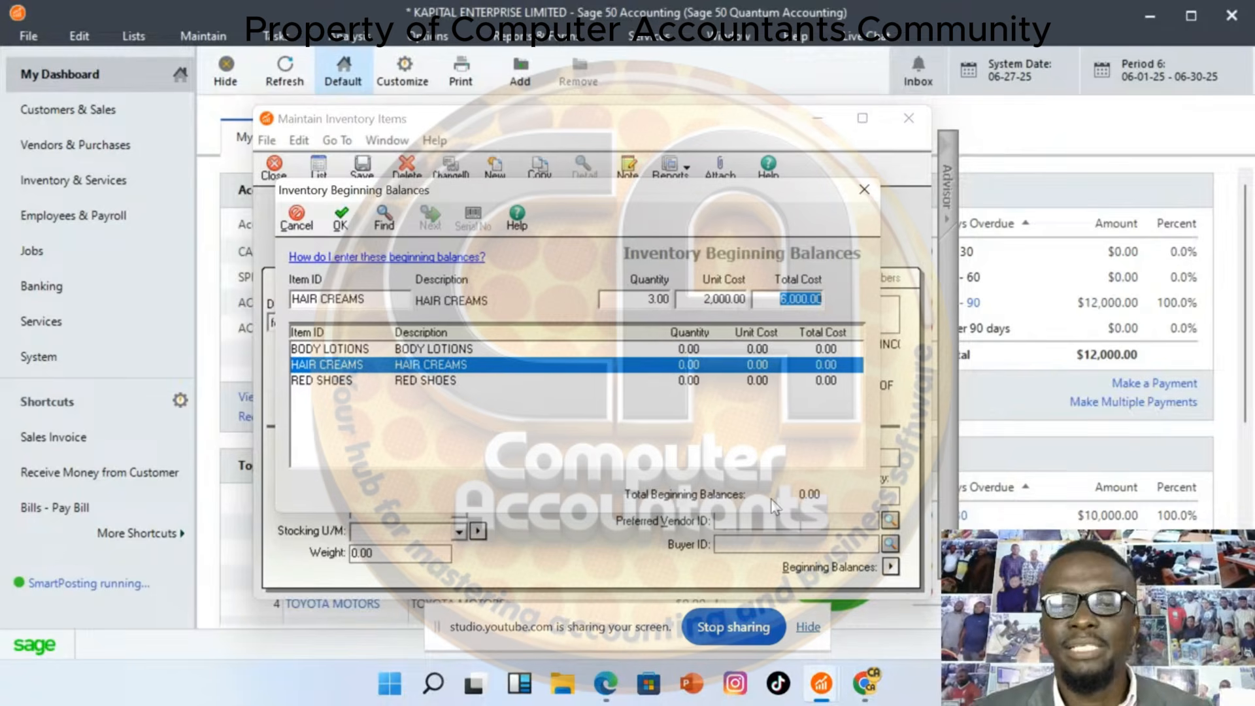
left_click(345, 222)
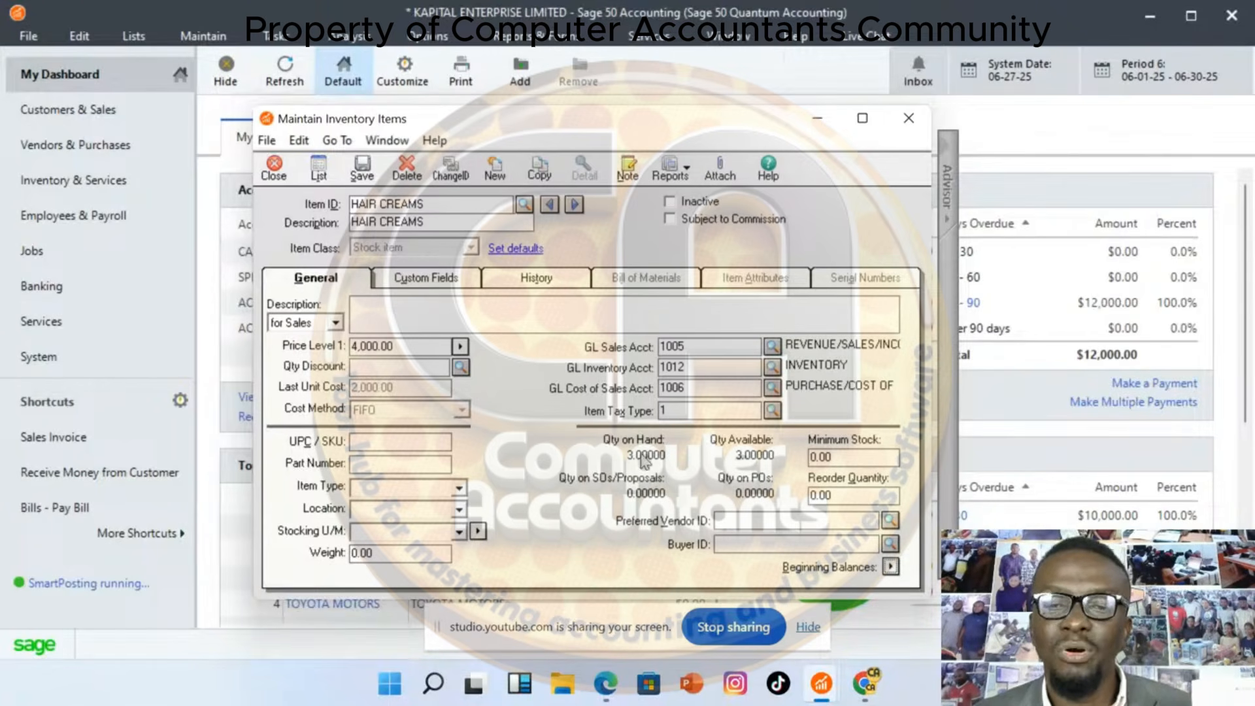
Recheck the HAIR CREAMS beginning balance (3 at 2,000.00), then save the item record
left_click(891, 567)
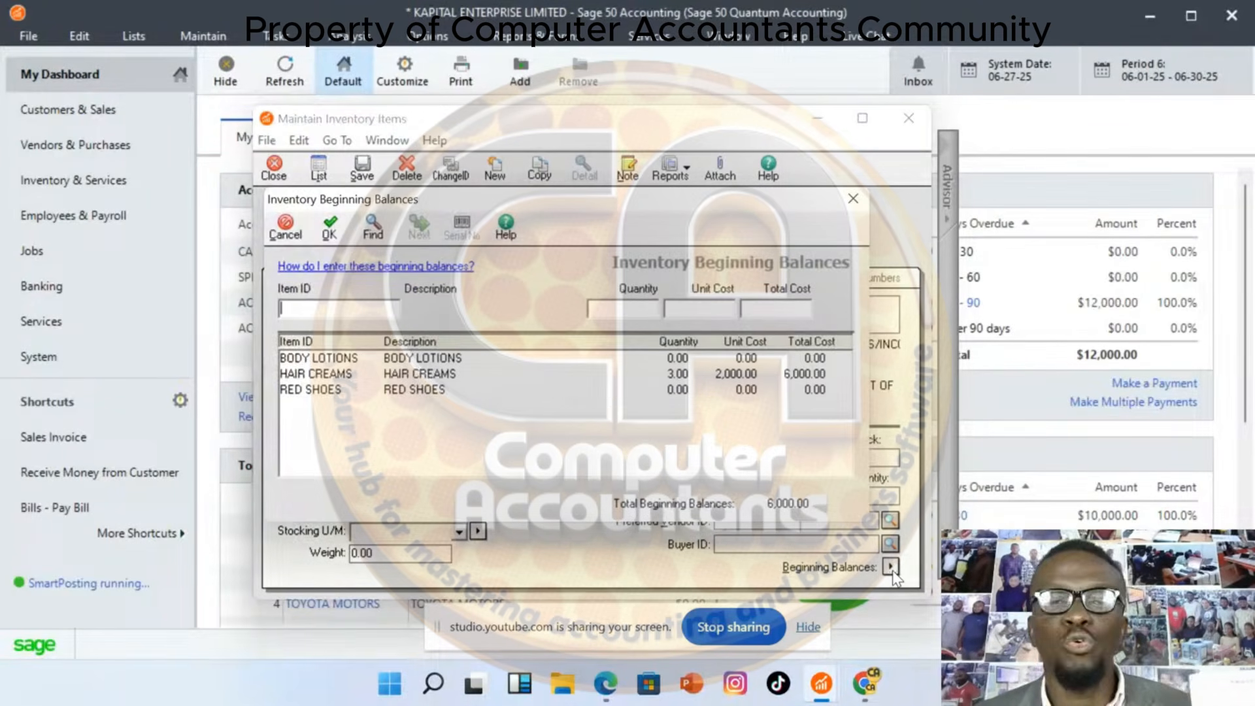
left_click(423, 378)
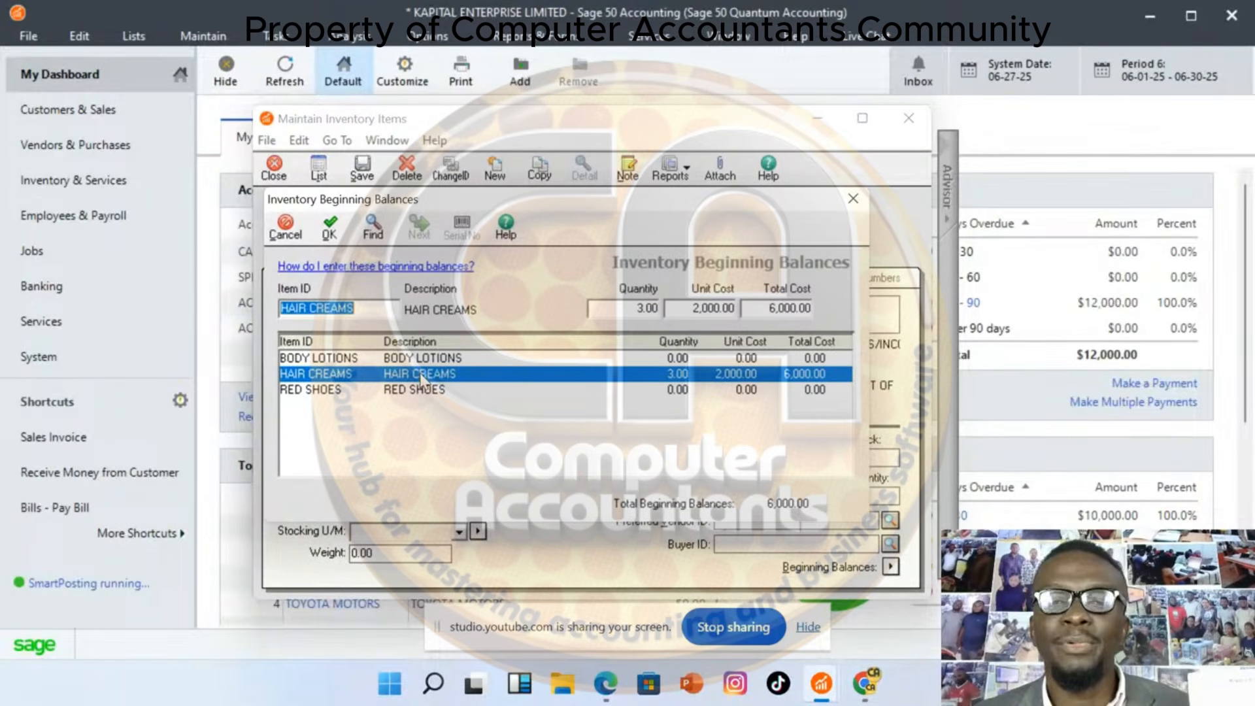
left_click(620, 312)
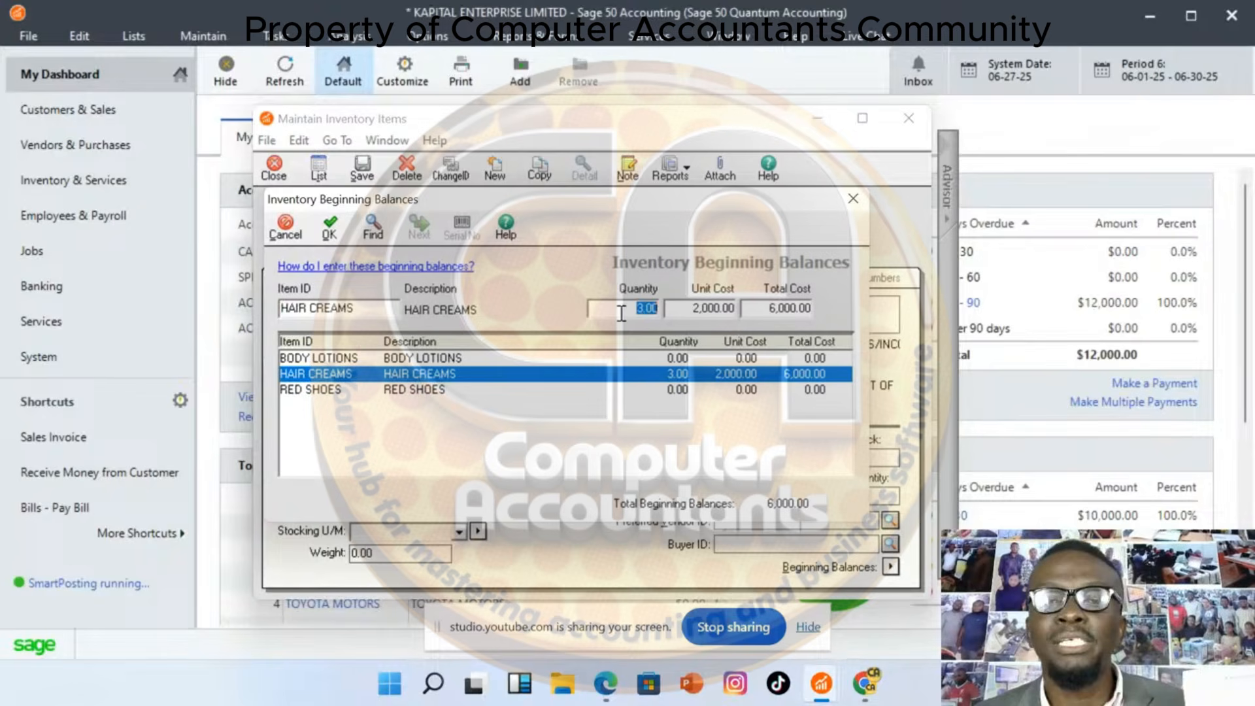
left_click(687, 313)
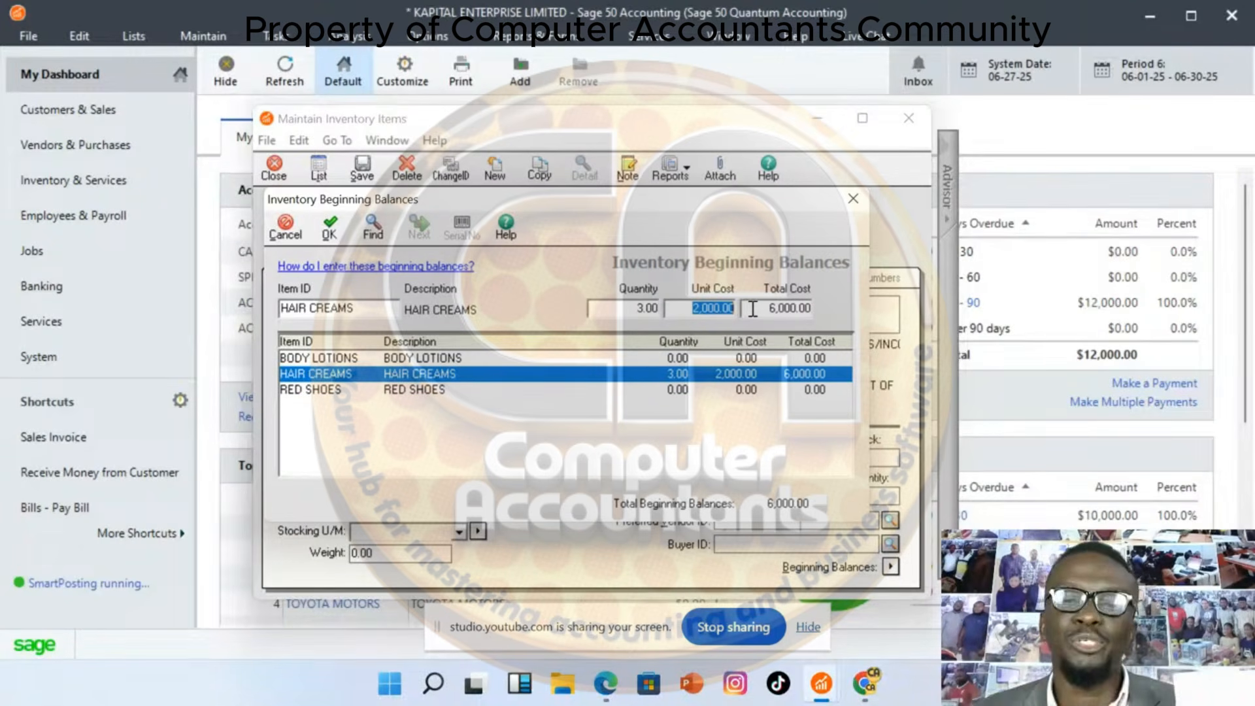
left_click(330, 231)
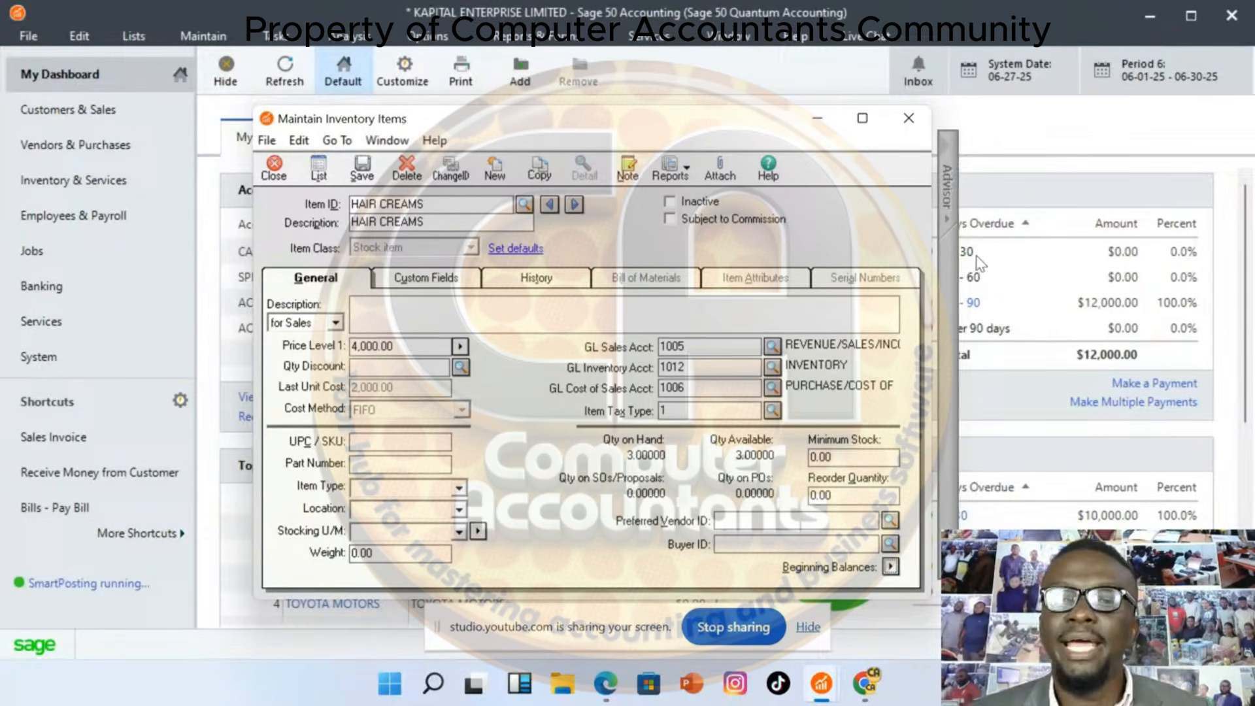
left_click(366, 168)
Close the HAIR CREAMS item record and dismiss the chat pop-up
left_click(273, 171)
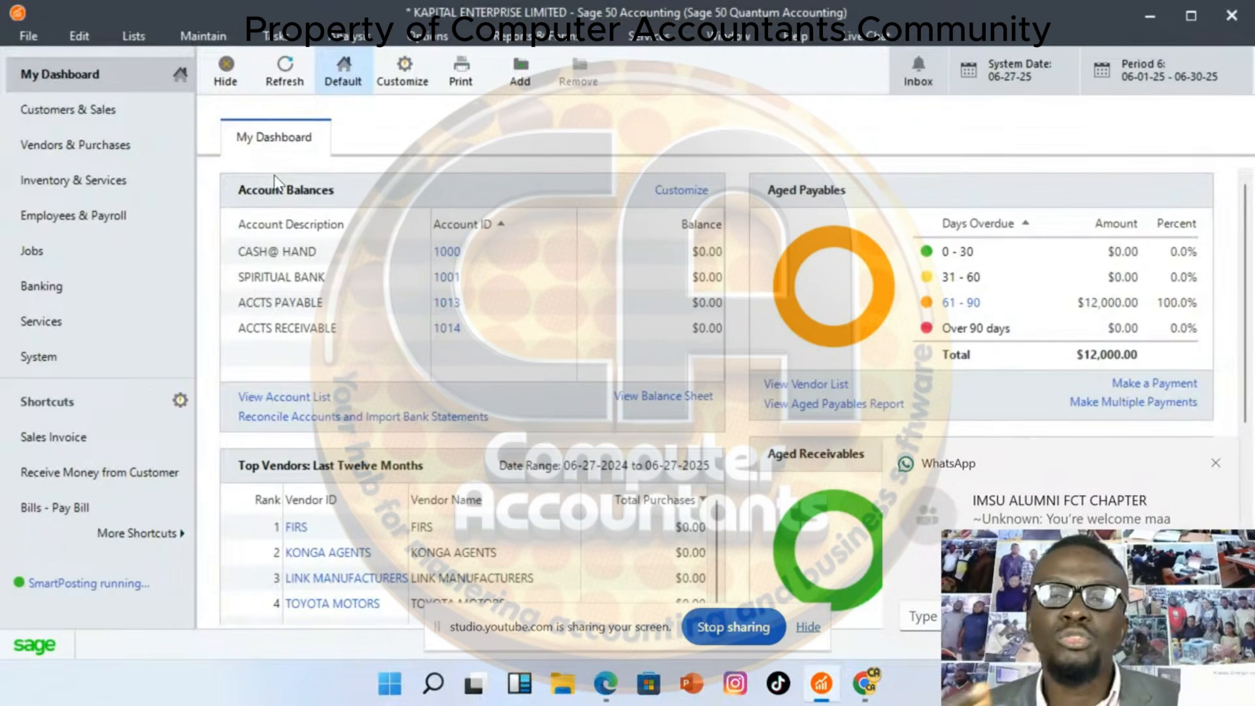
left_click(1216, 463)
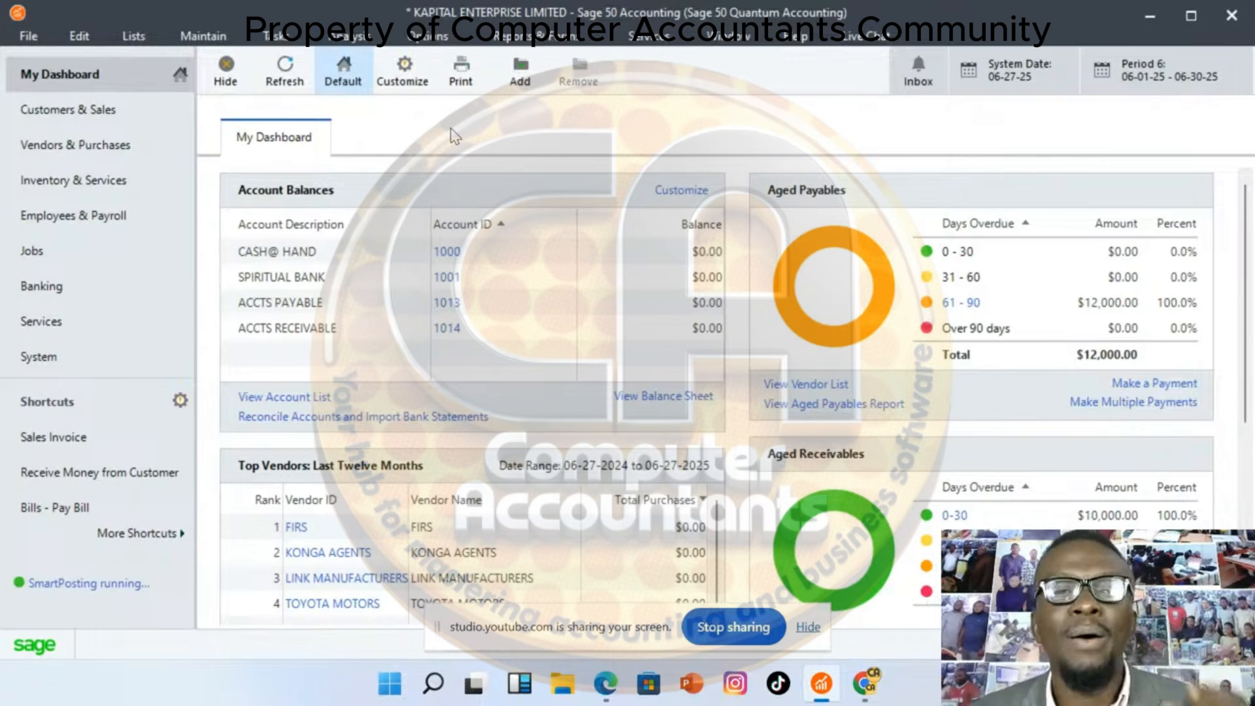
Start a new General Journal Entry from the Tasks menu
left_click(278, 38)
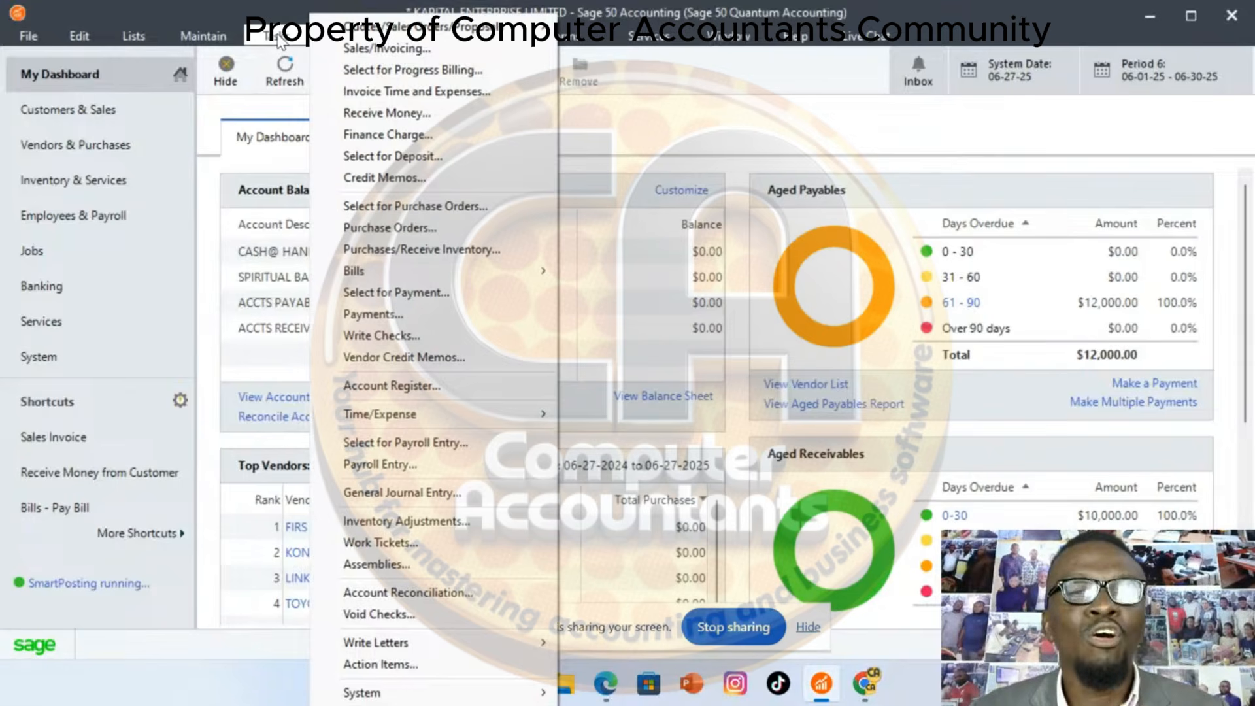
mouse_move(205, 37)
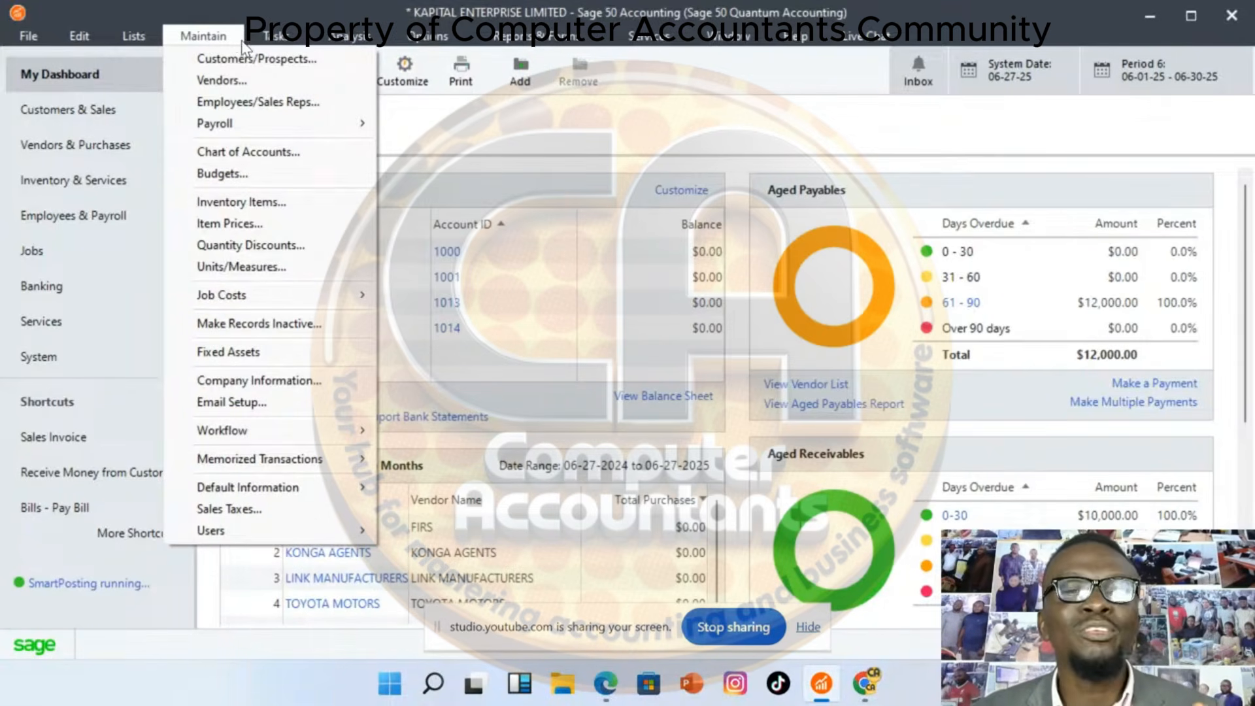
mouse_move(246, 44)
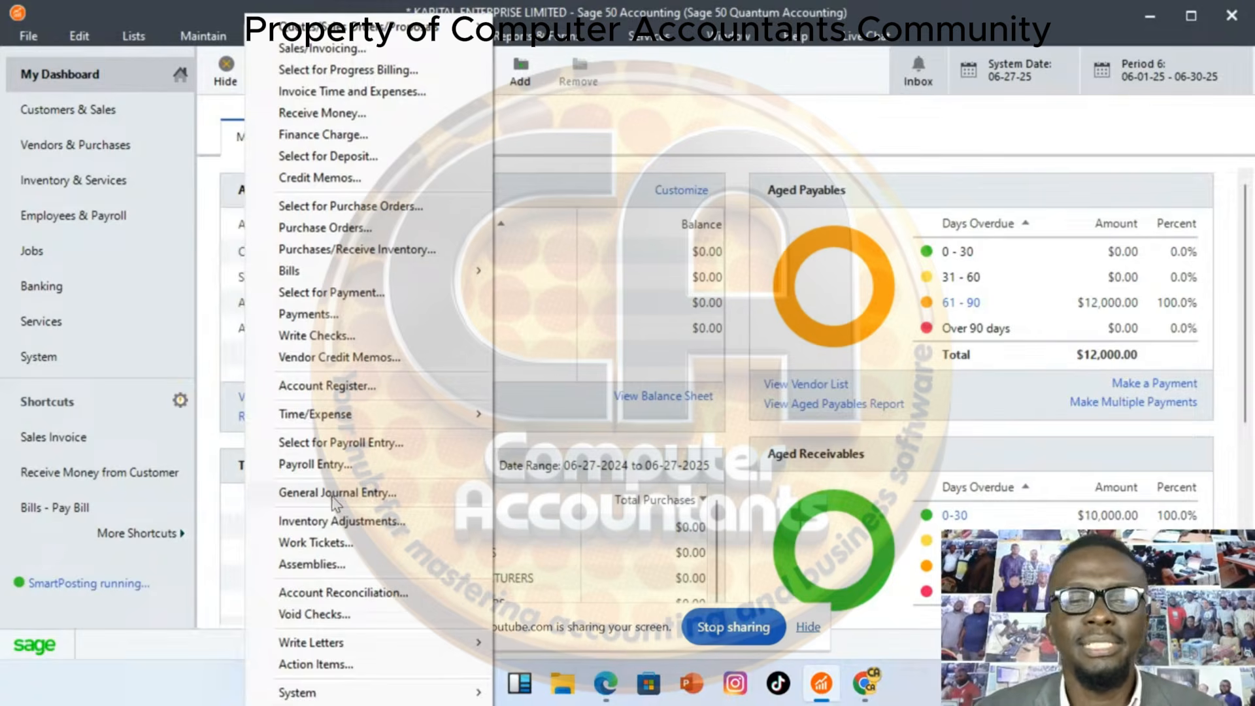
left_click(360, 498)
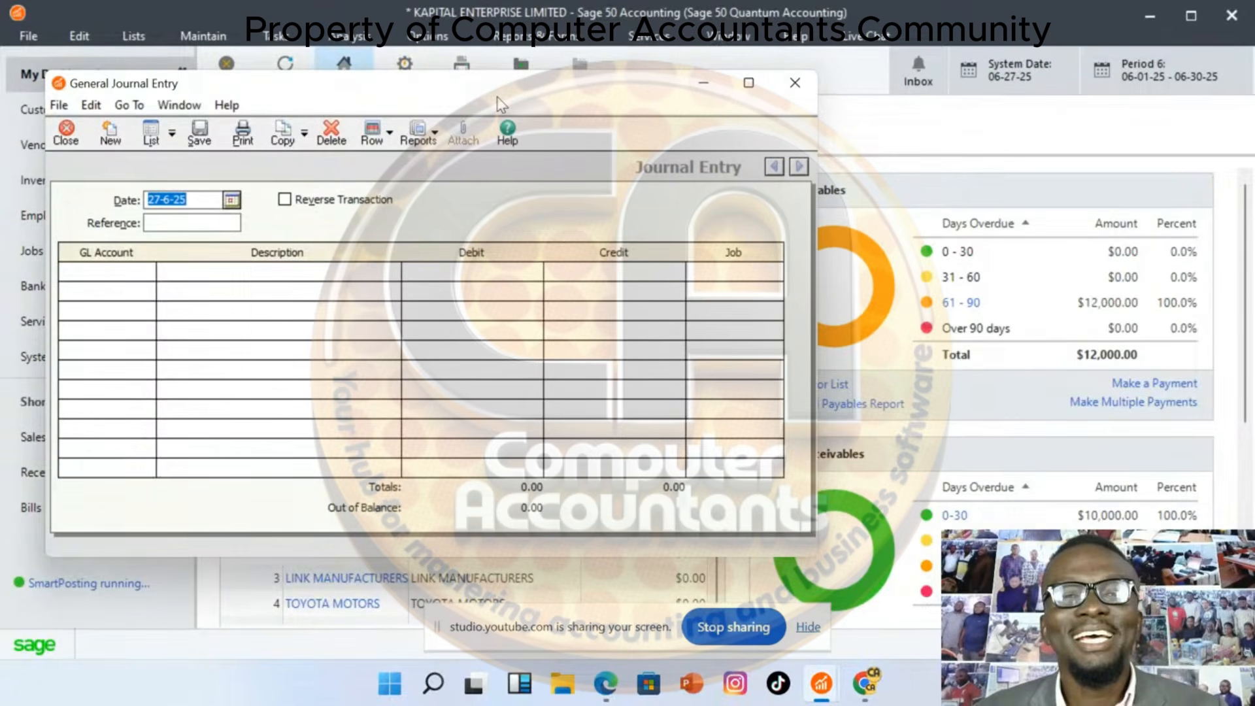
Enter JOU/0001 as the journal entry's reference
left_click_drag(498, 98, 664, 155)
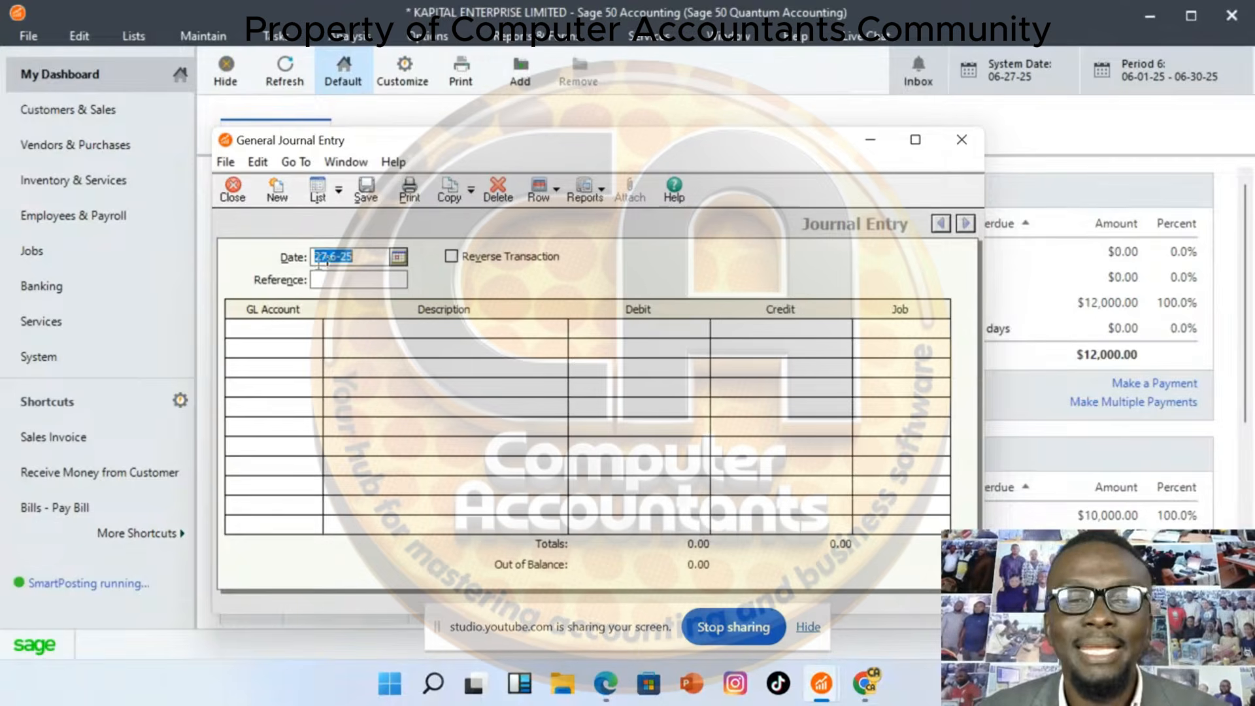
left_click(331, 285)
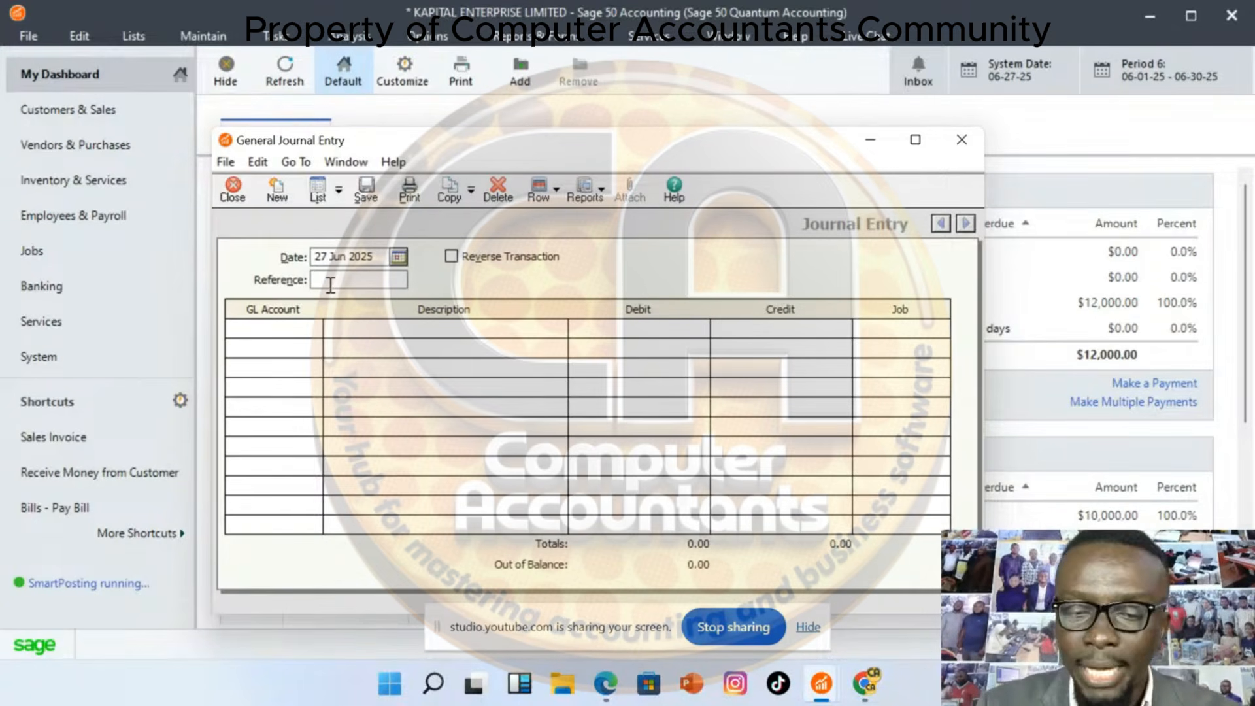
type("jout")
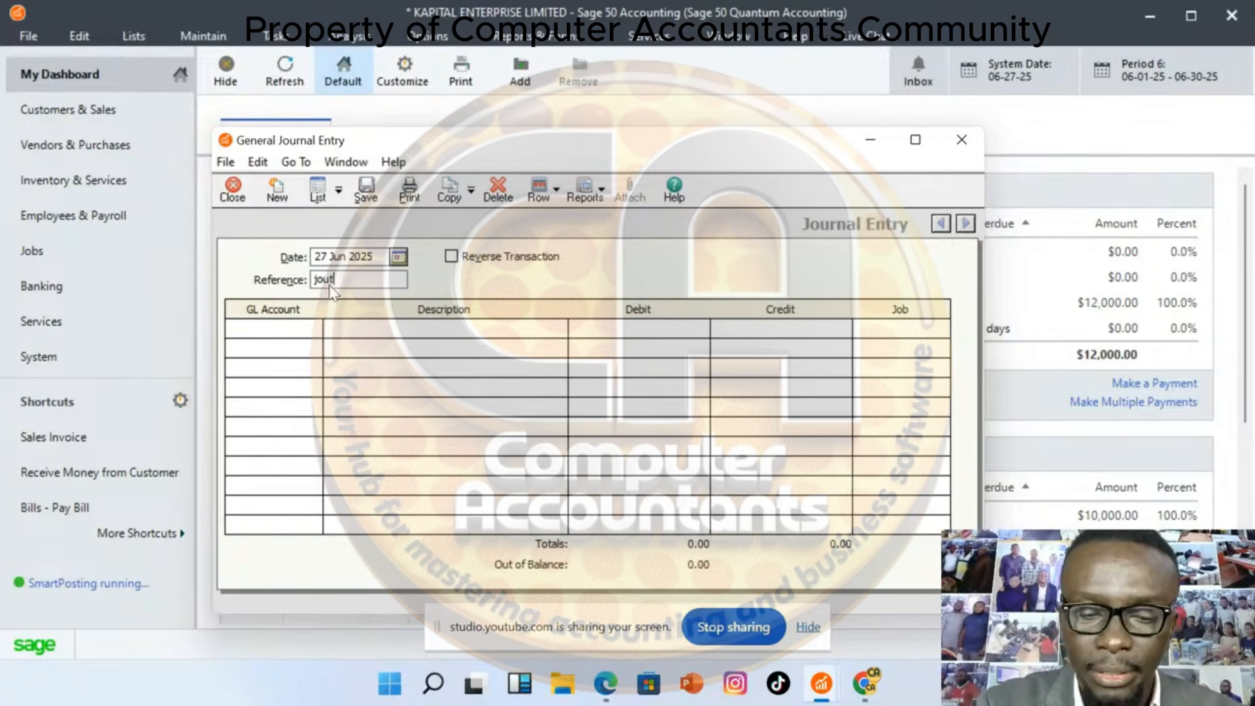
key("BackSpace")
key("BackSpace")
key("BackSpace")
key("BackSpace")
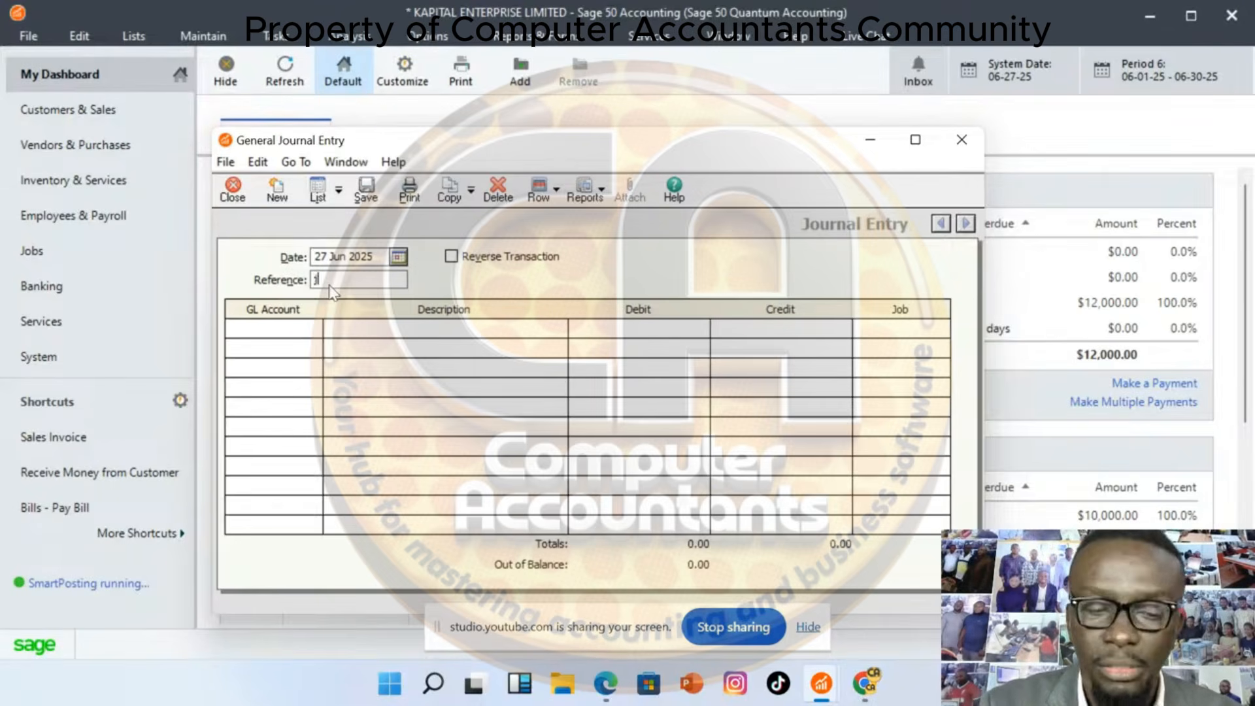
type("JOU")
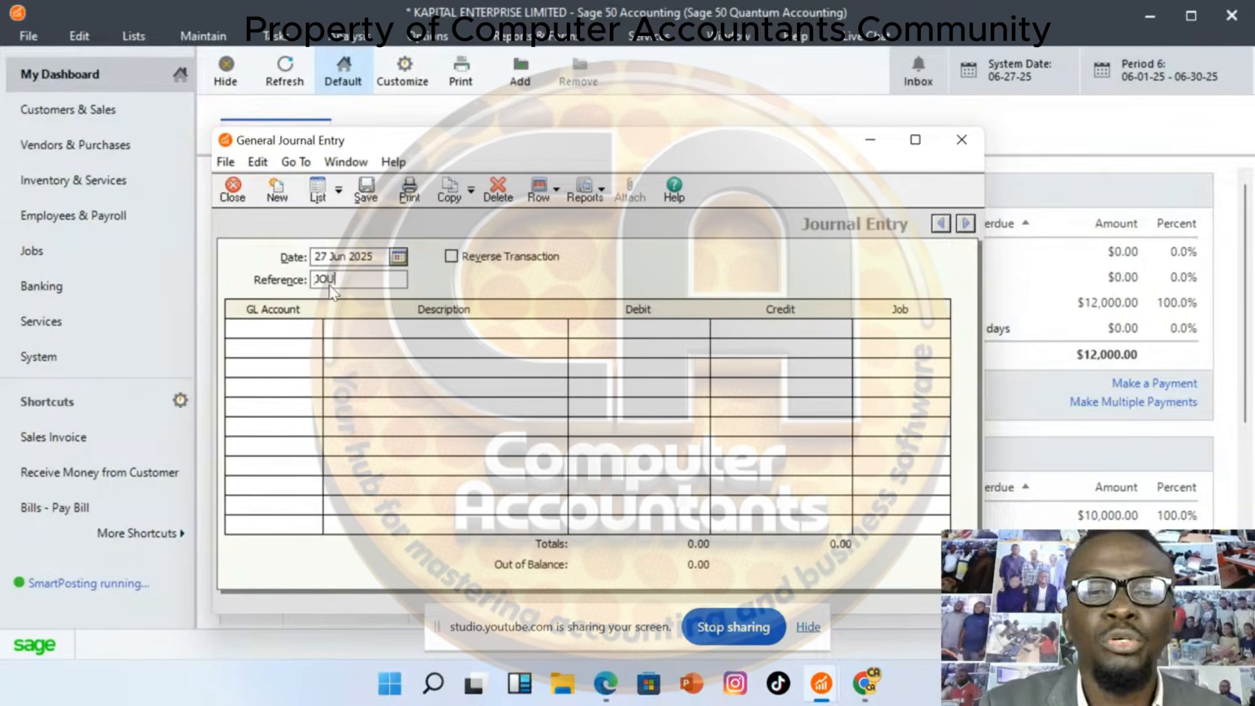
type("/")
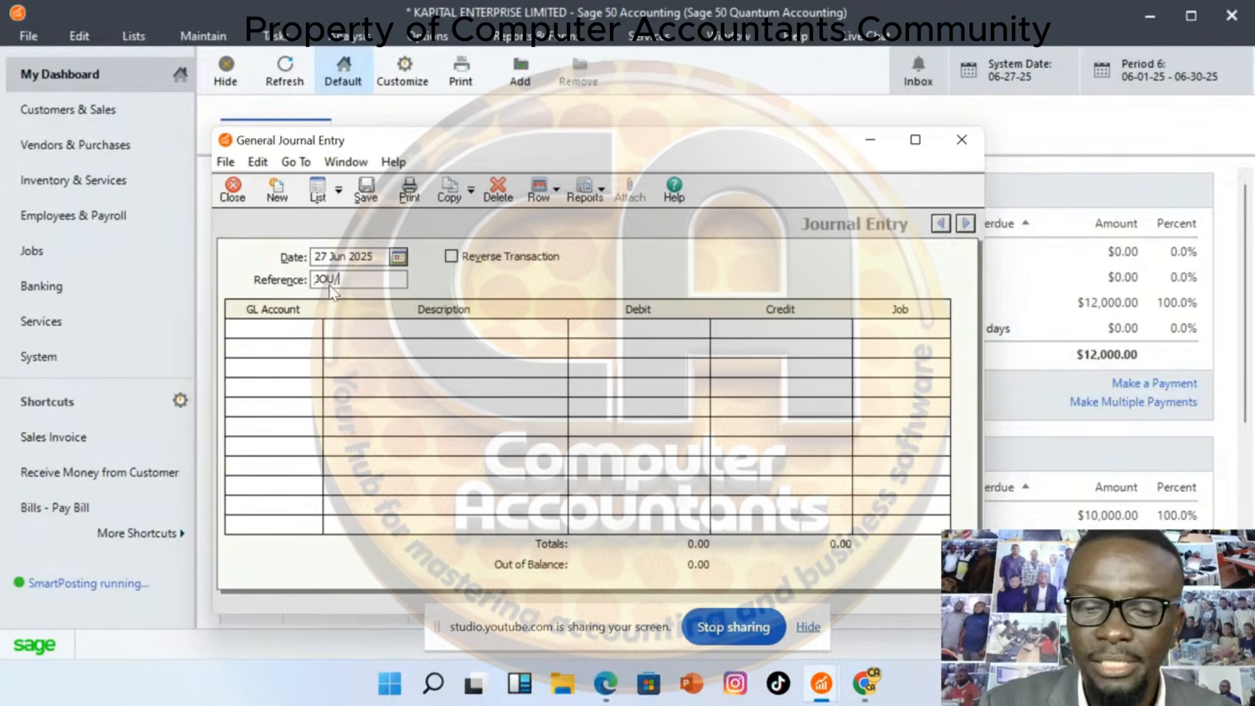
type("0001")
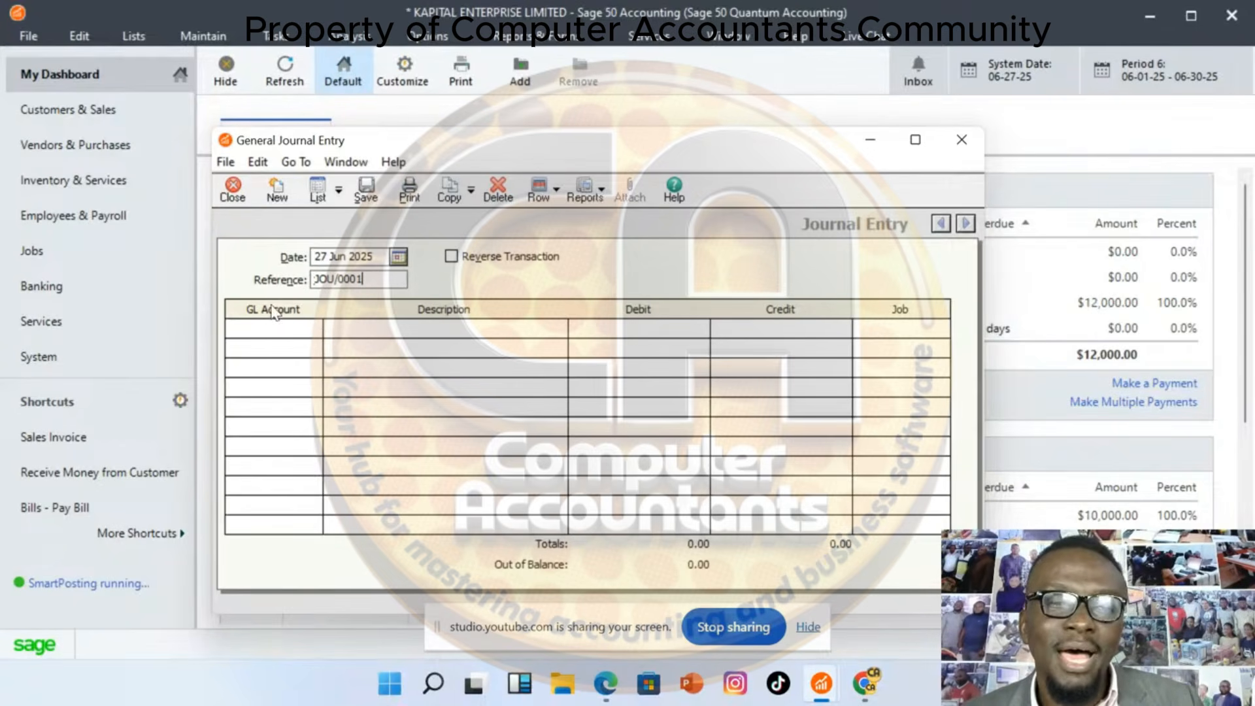
Set the first journal line to 1000 CASH@ HAND, described 'BEING BEGINNING BALANCE FOR THE PERIOD'
left_click(315, 331)
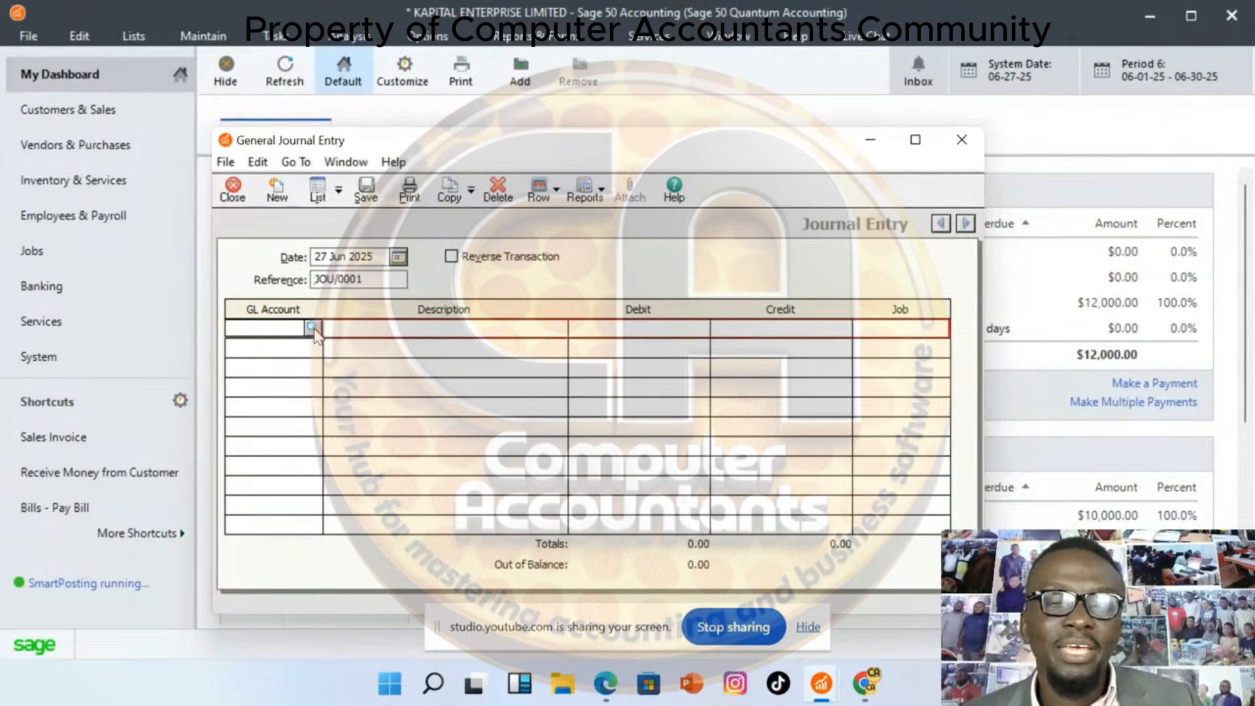
left_click(312, 328)
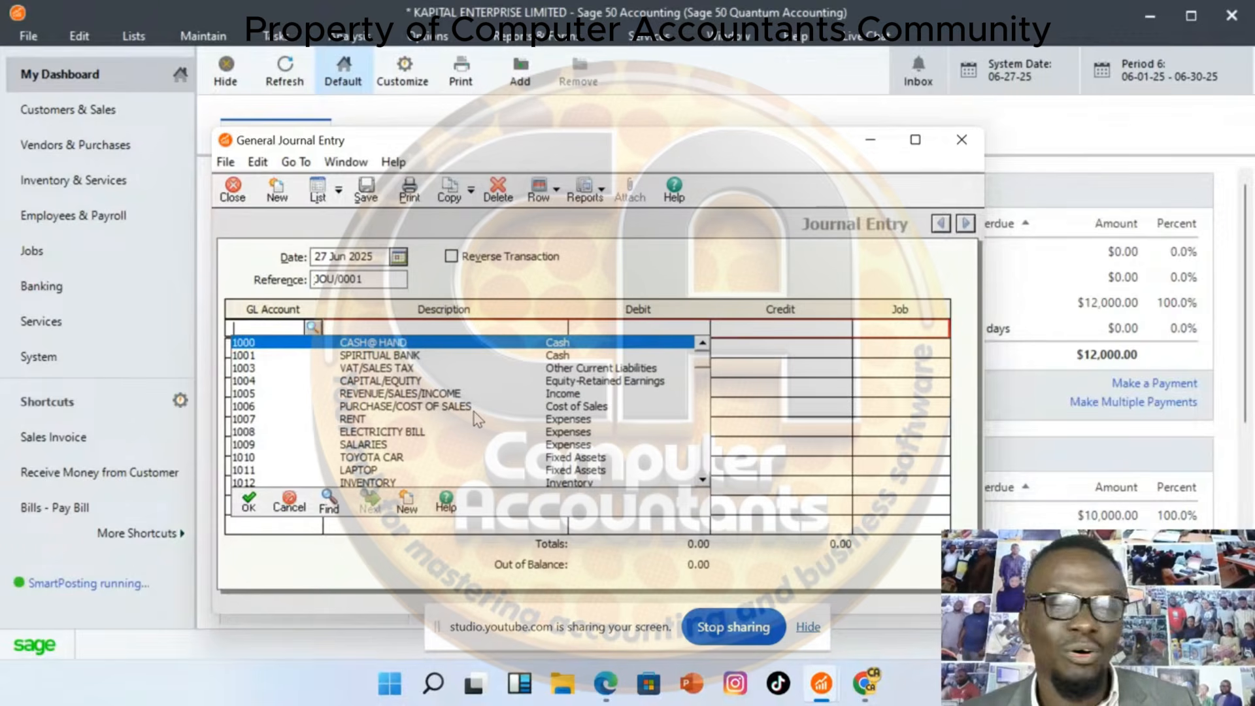
double_click(325, 345)
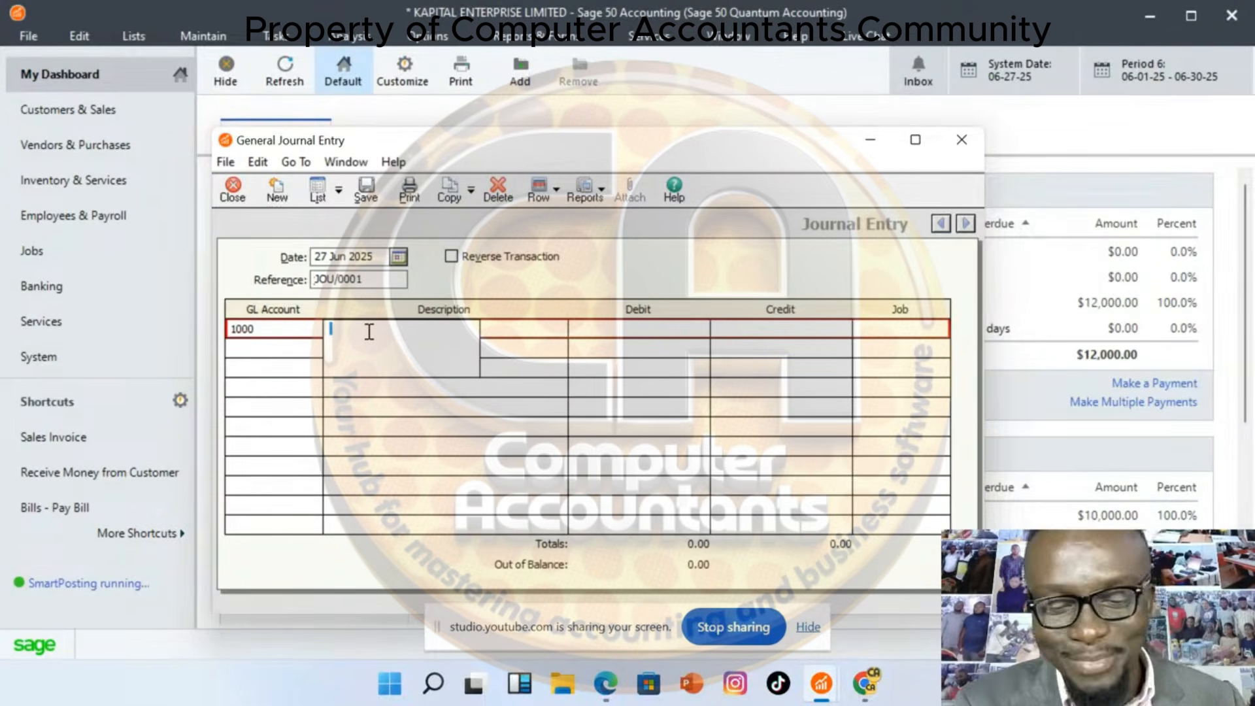
type("b")
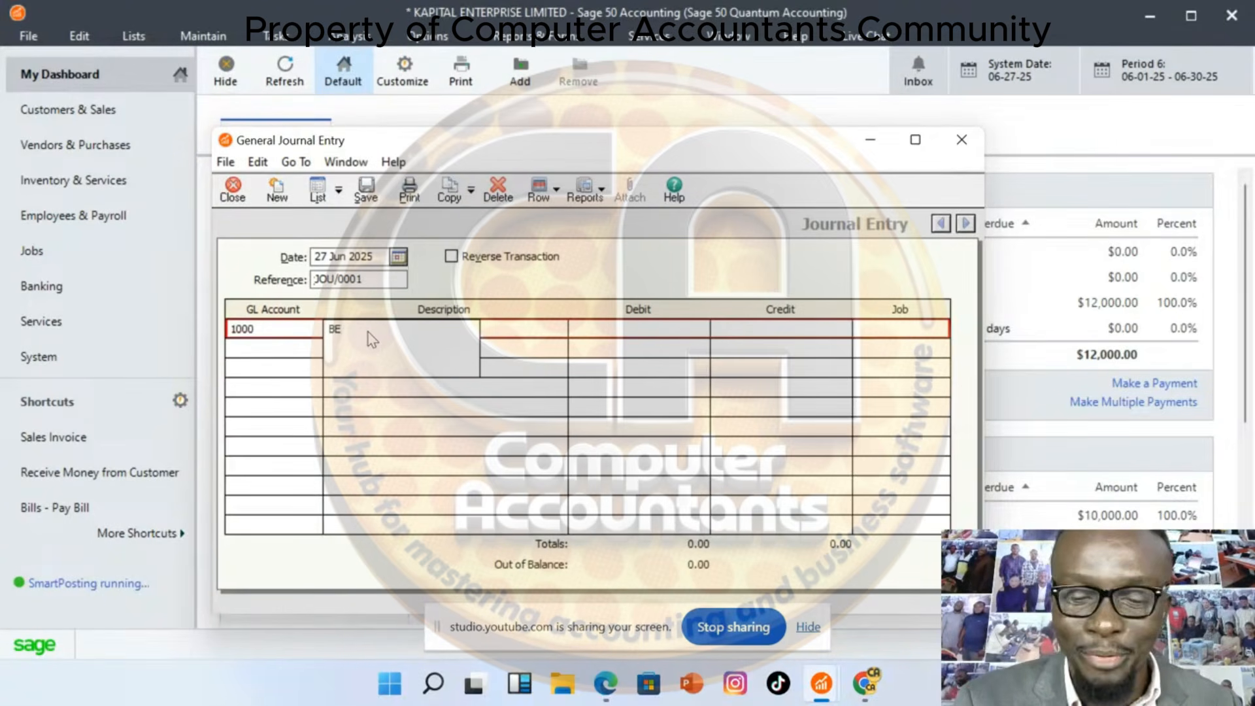
type("EING ")
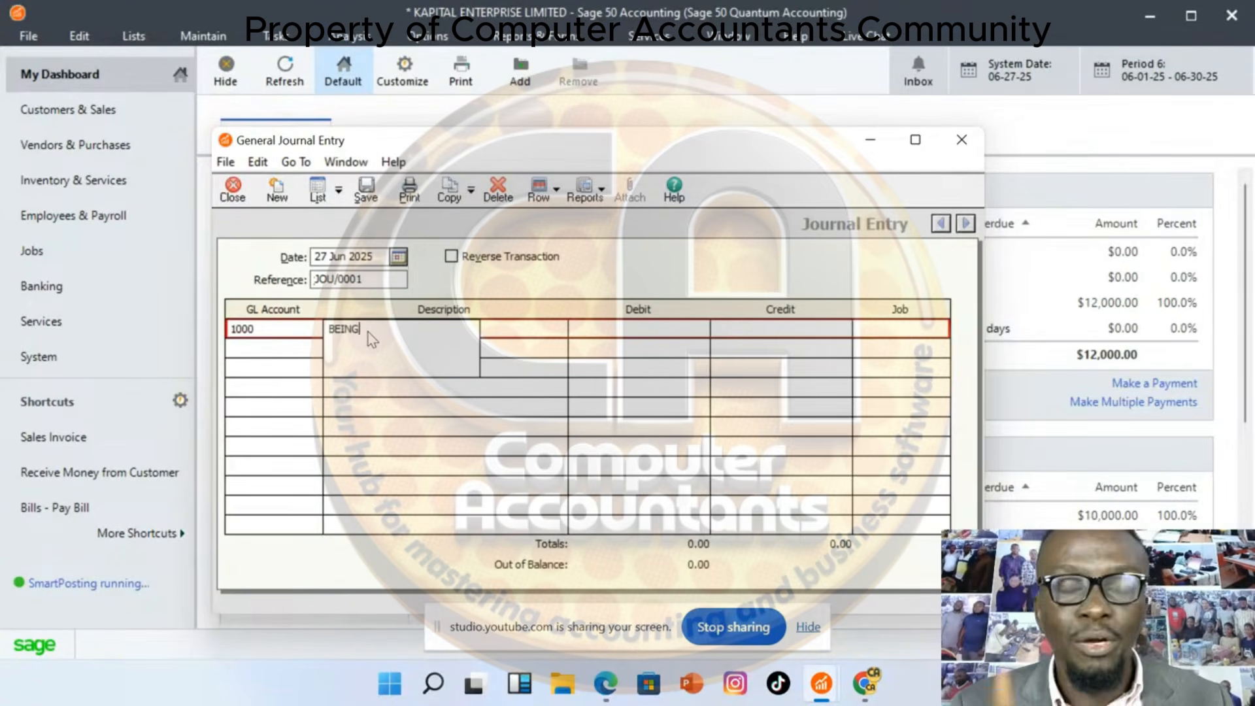
type("BE")
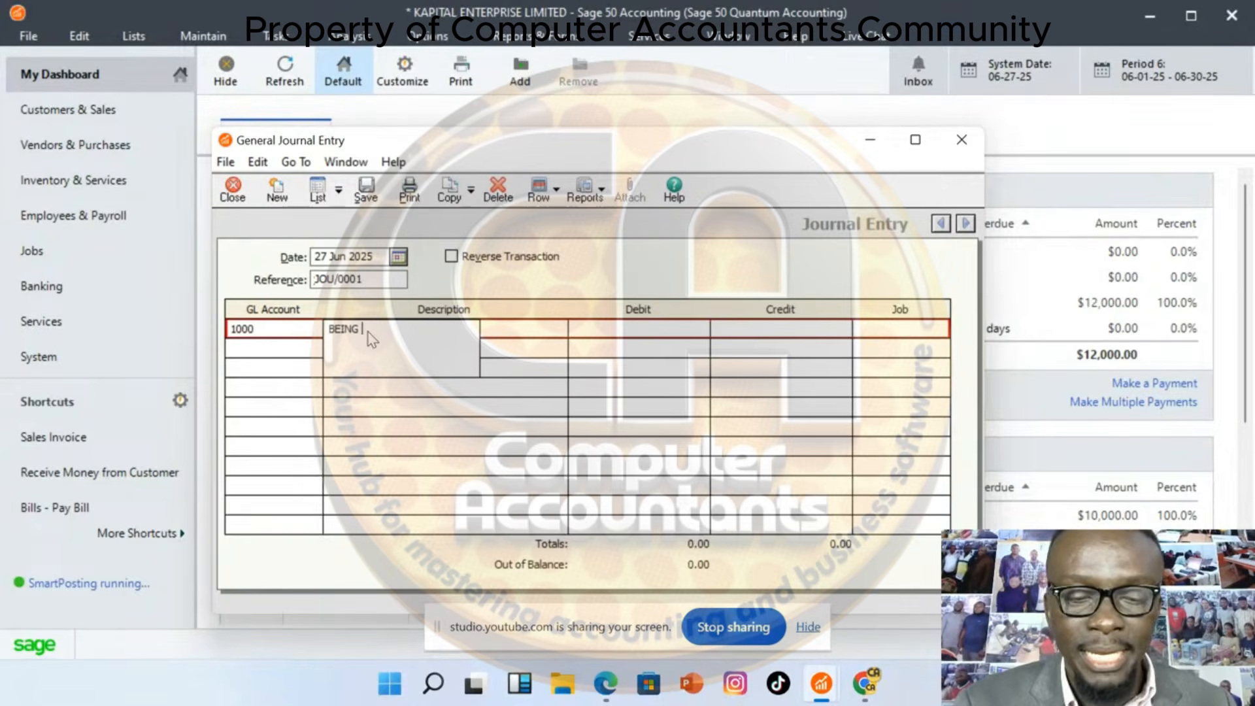
type("GINN")
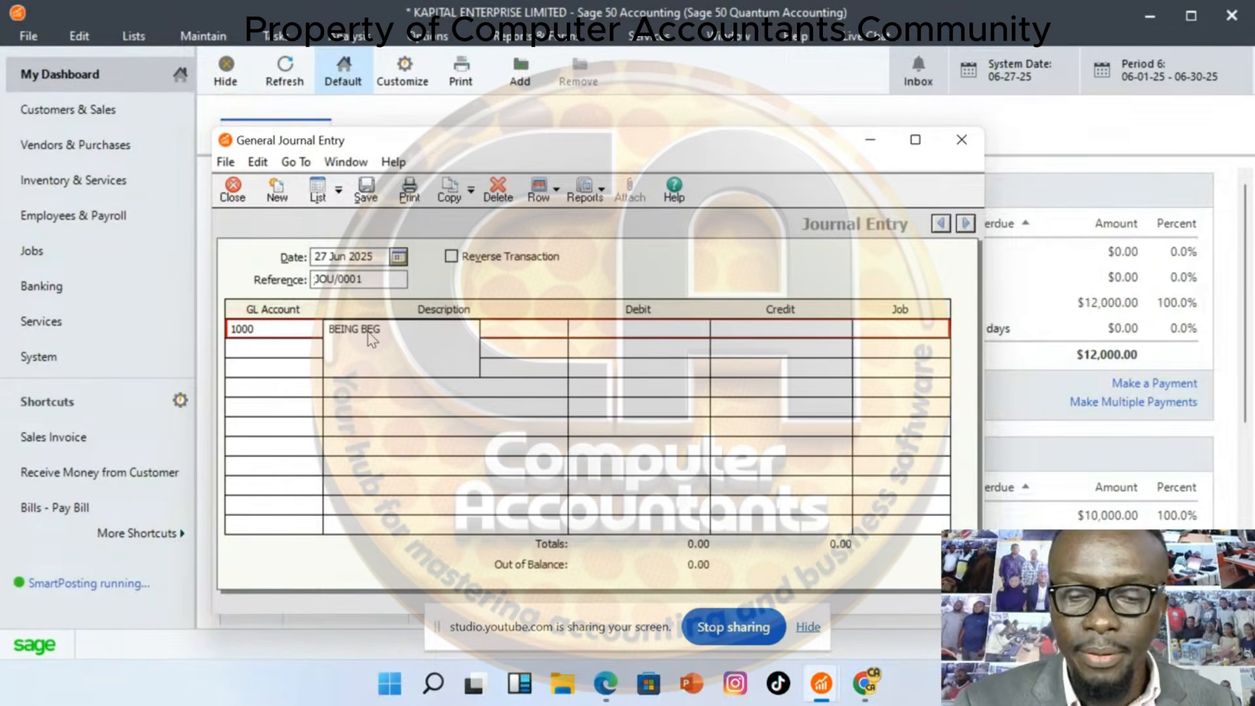
type("ING ")
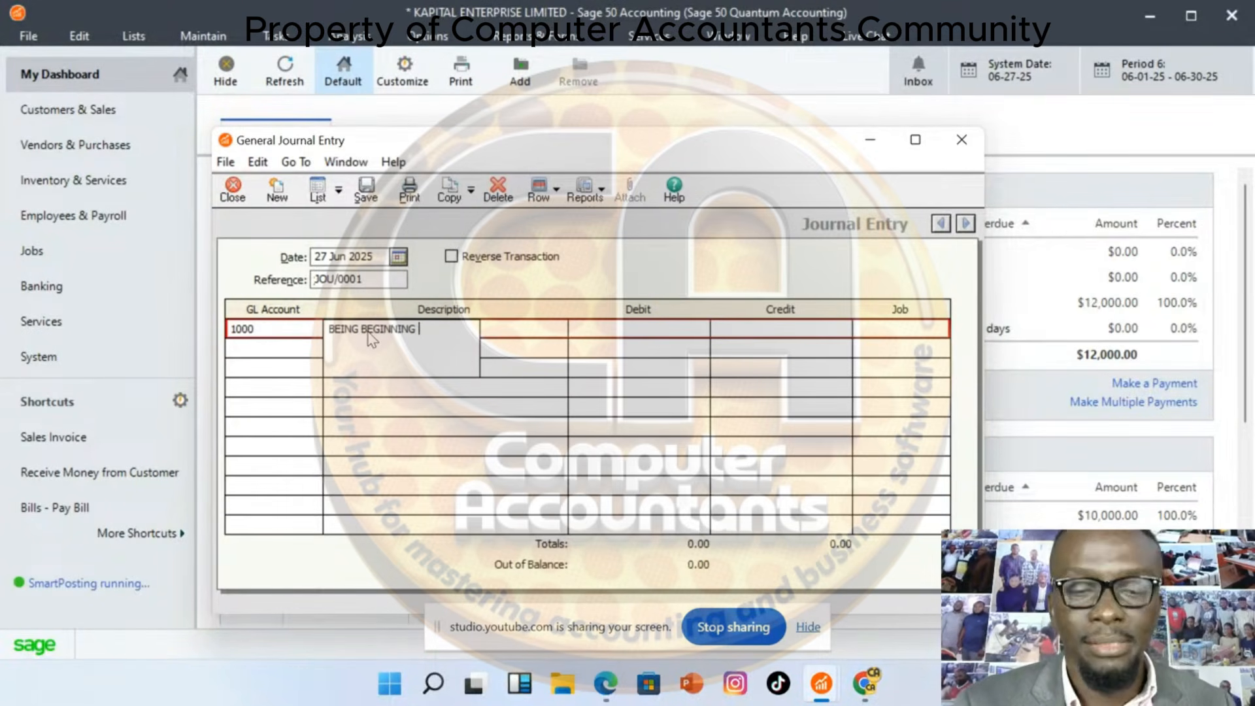
type("BAL")
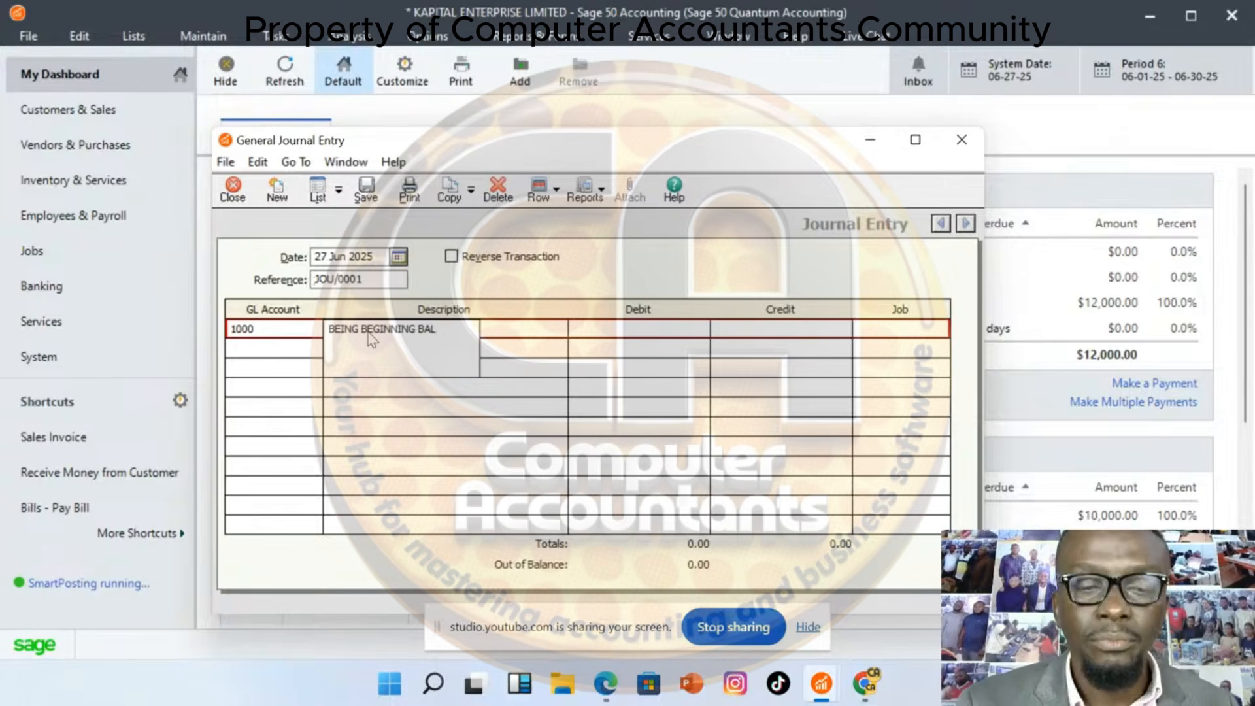
type("ANCE ")
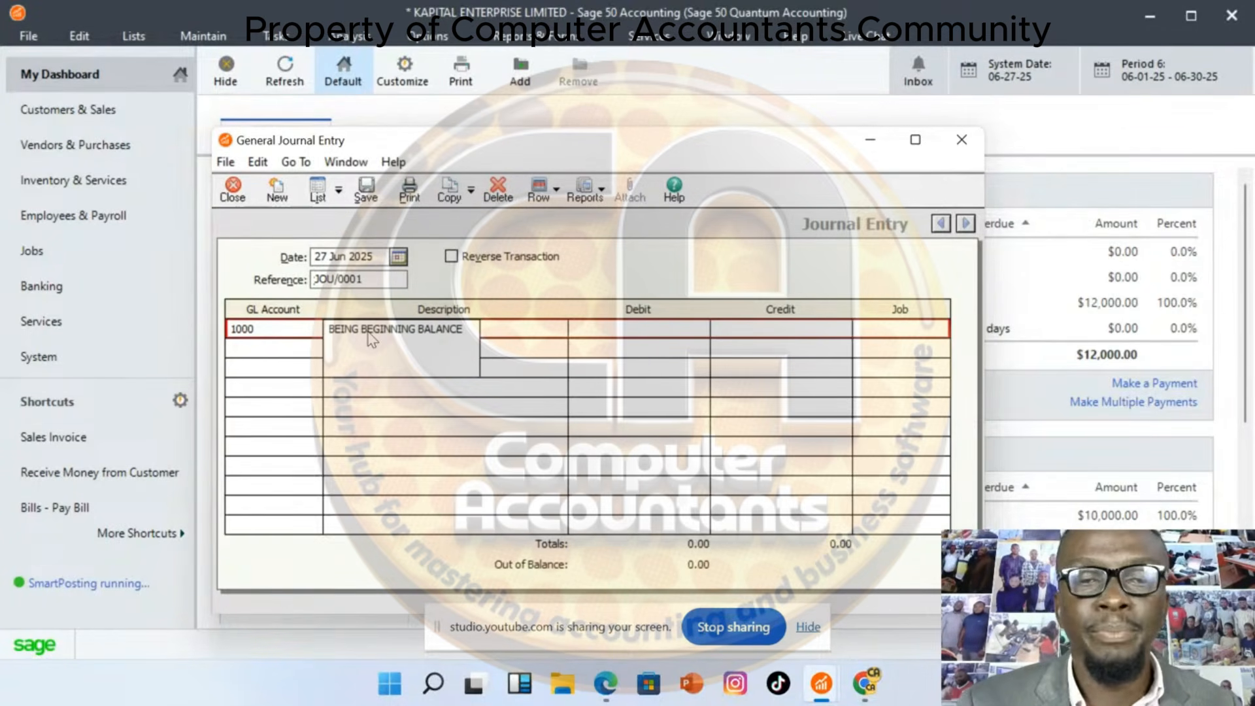
type("FOR T")
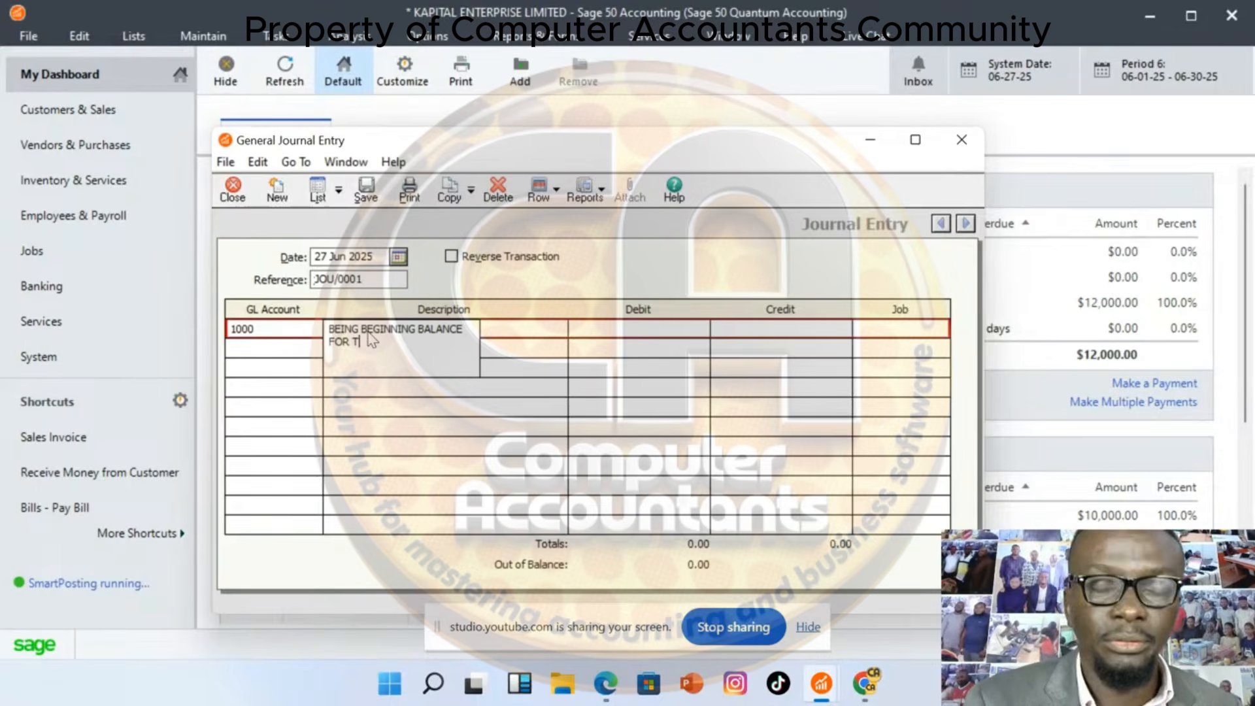
type("HE P")
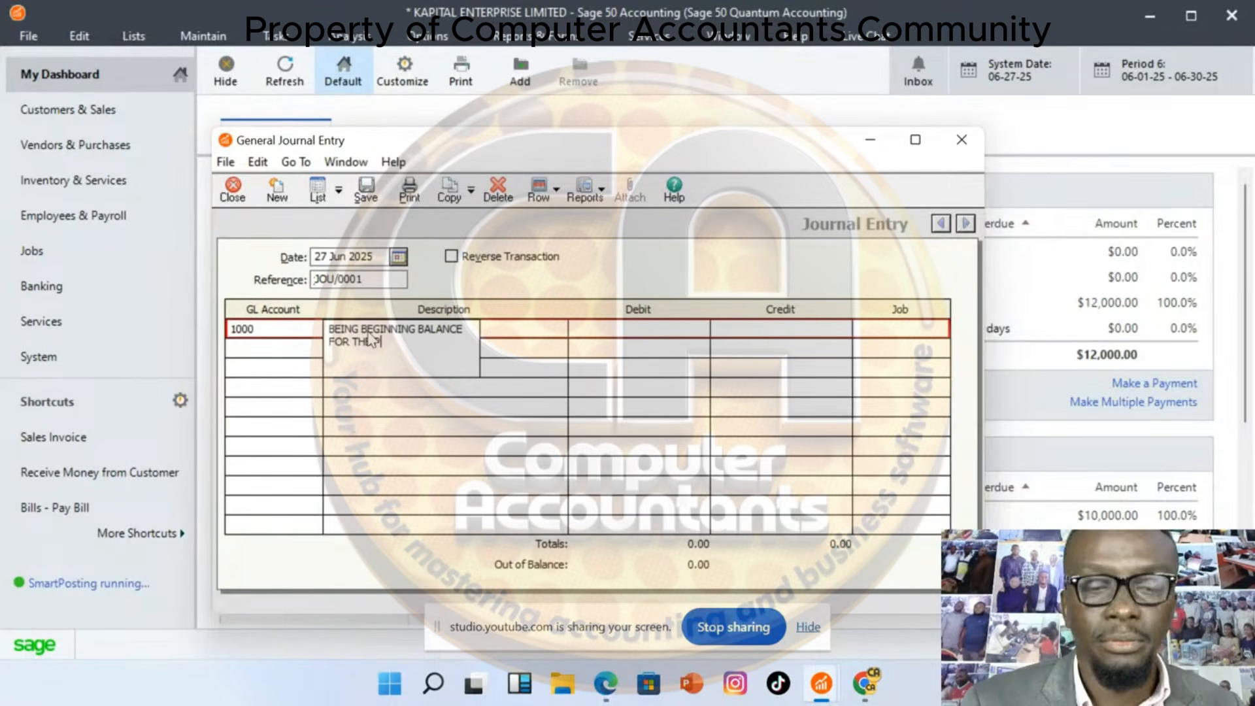
type("ERIOD")
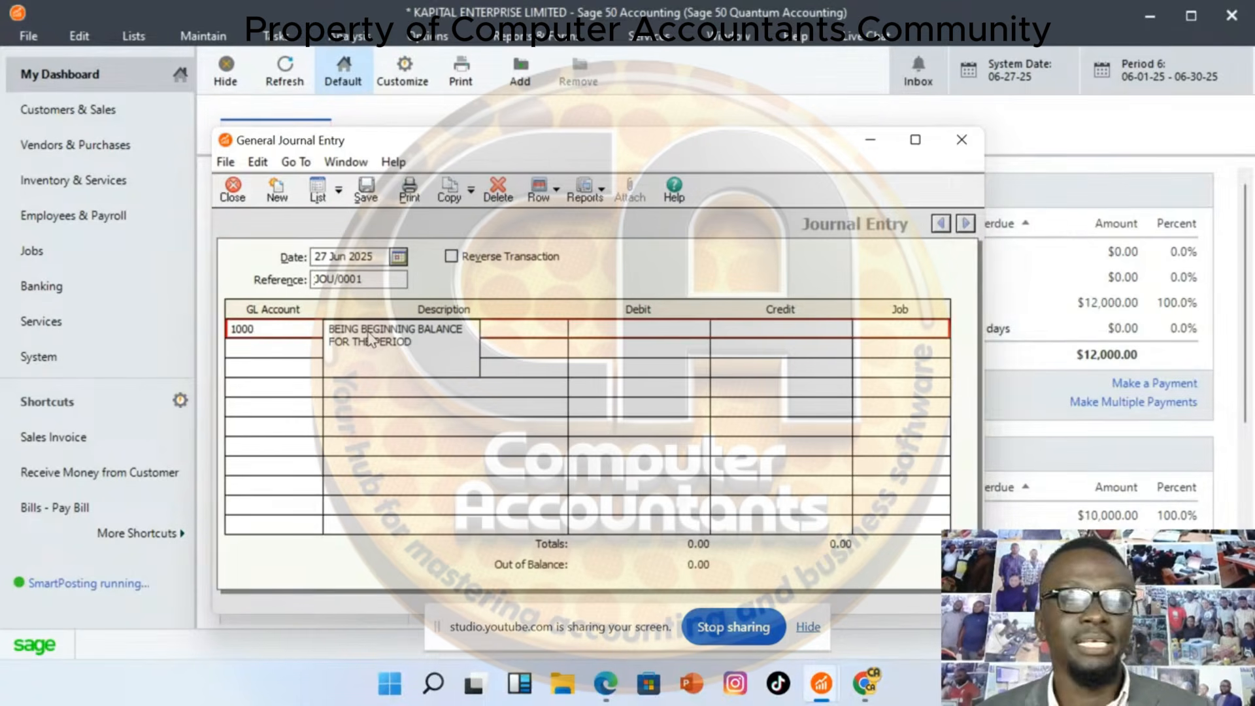
Enter a debit of 90000 on the first journal line for the cash account
left_click(646, 330)
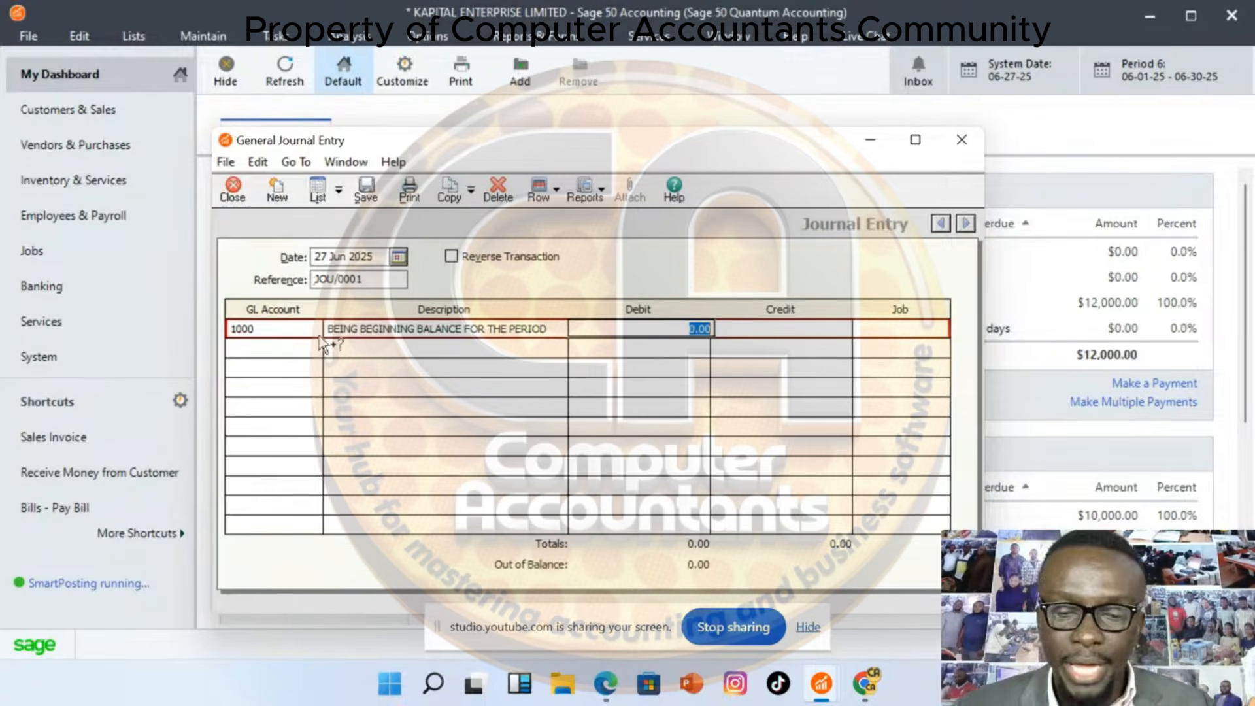
type("90000")
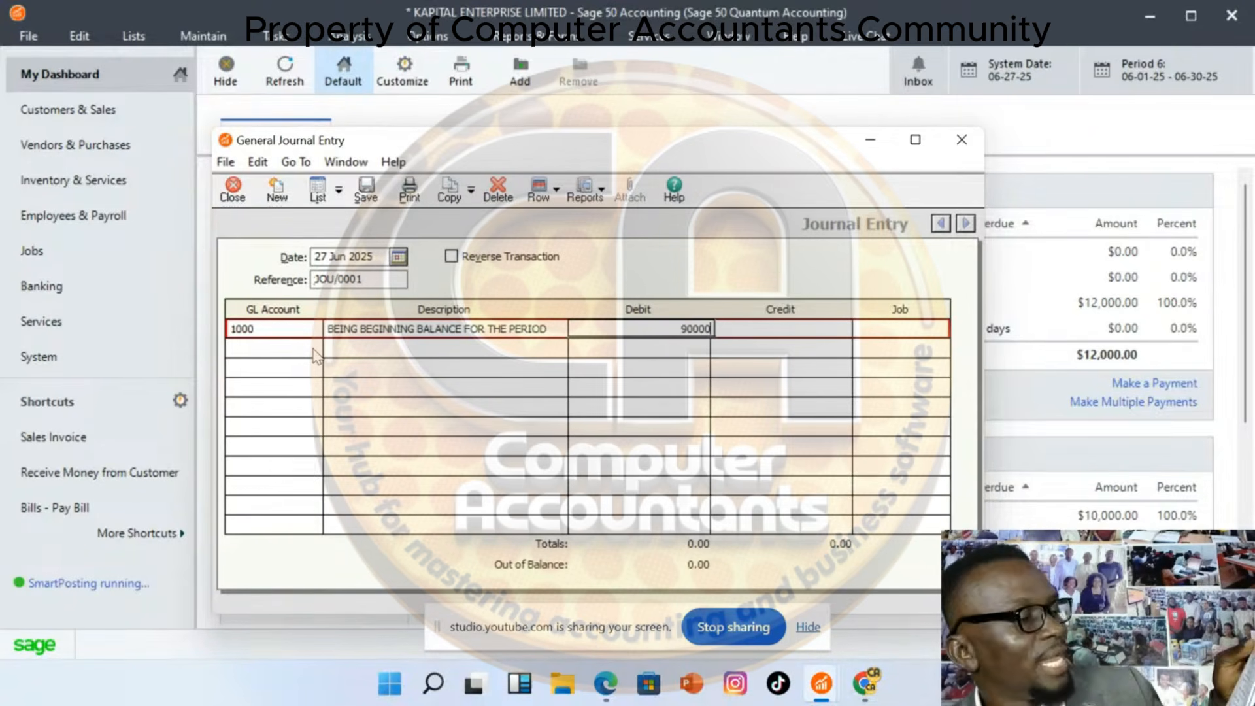
Add a second journal line debiting 280,000 to account 1001 SPIRITUAL BANK
left_click(316, 356)
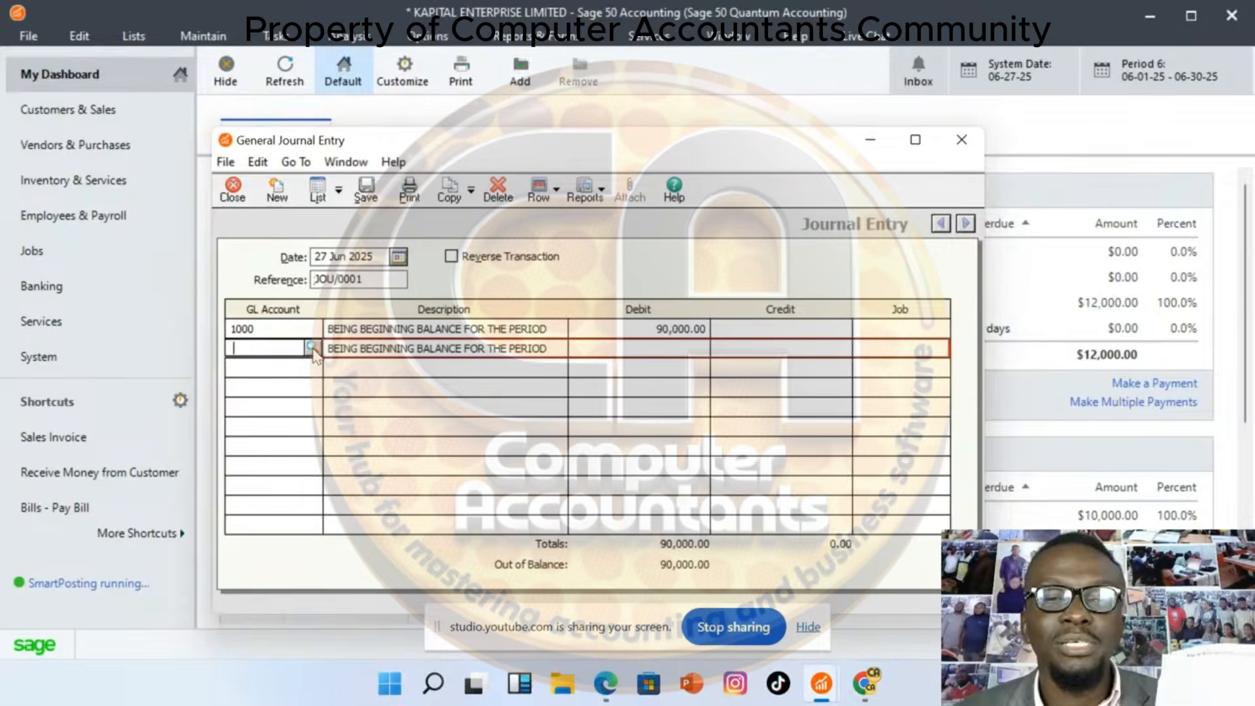
left_click(312, 348)
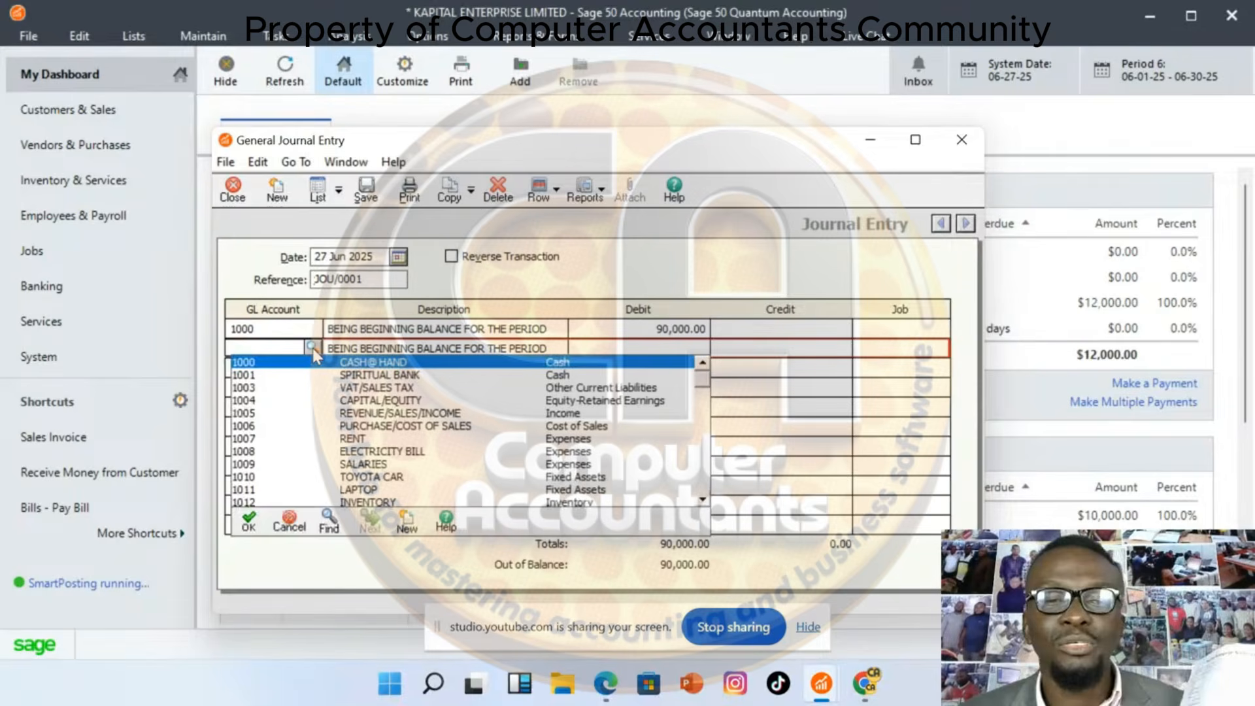
left_click(376, 376)
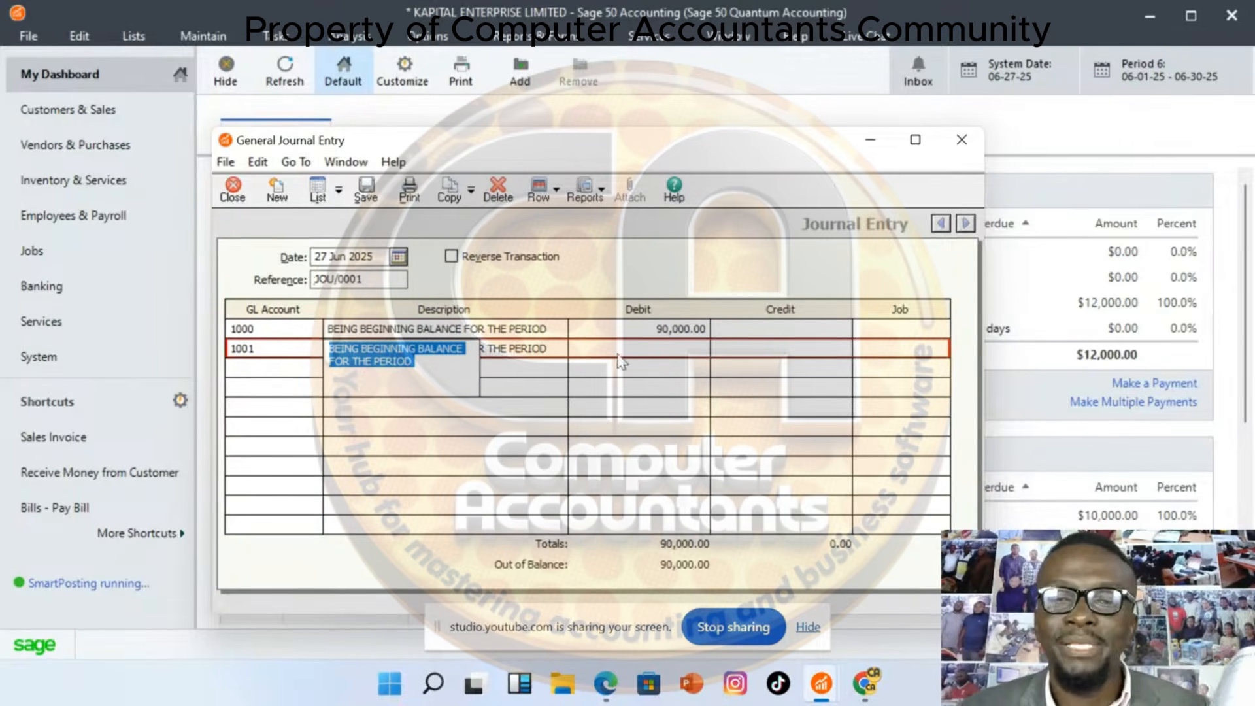
left_click(682, 346)
type("2")
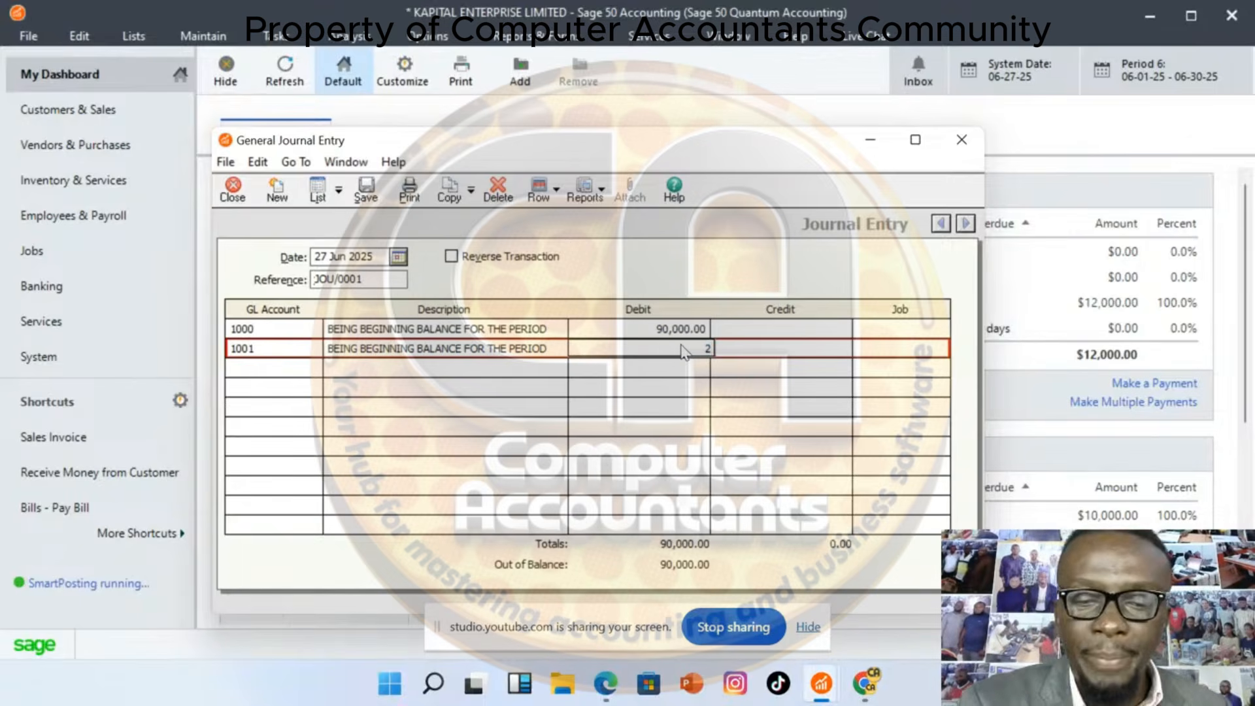
type("80,000")
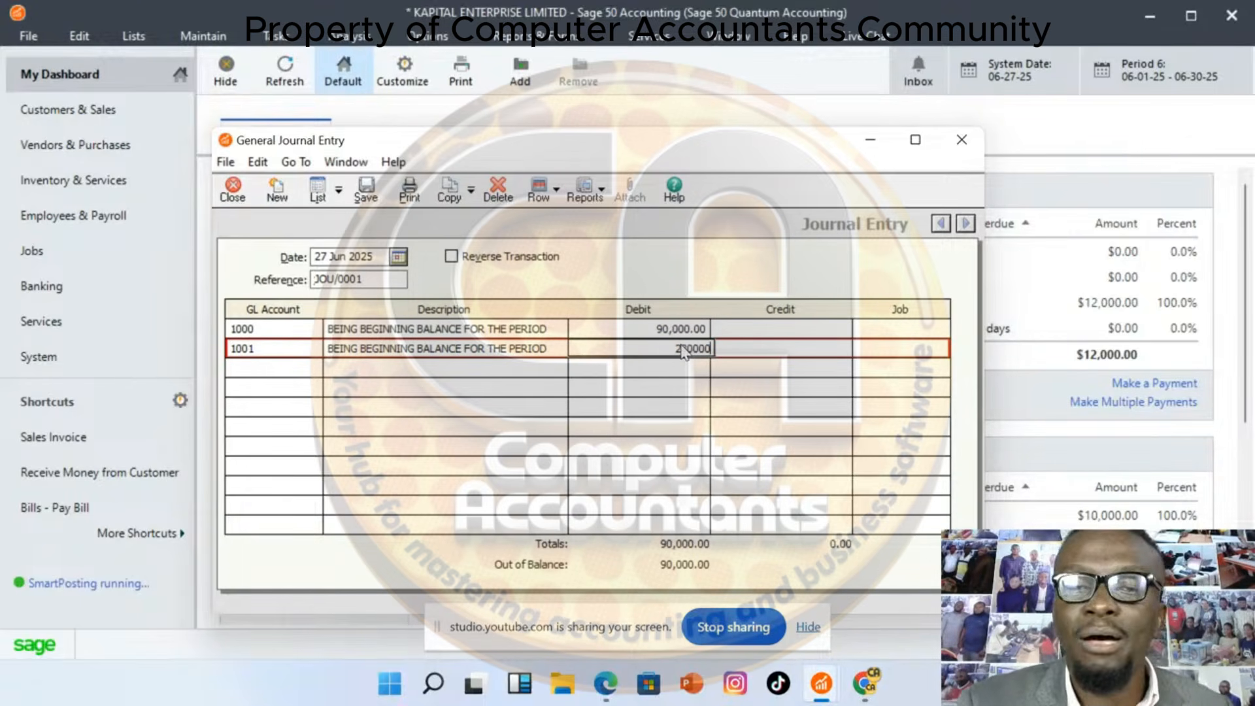
key("Tab")
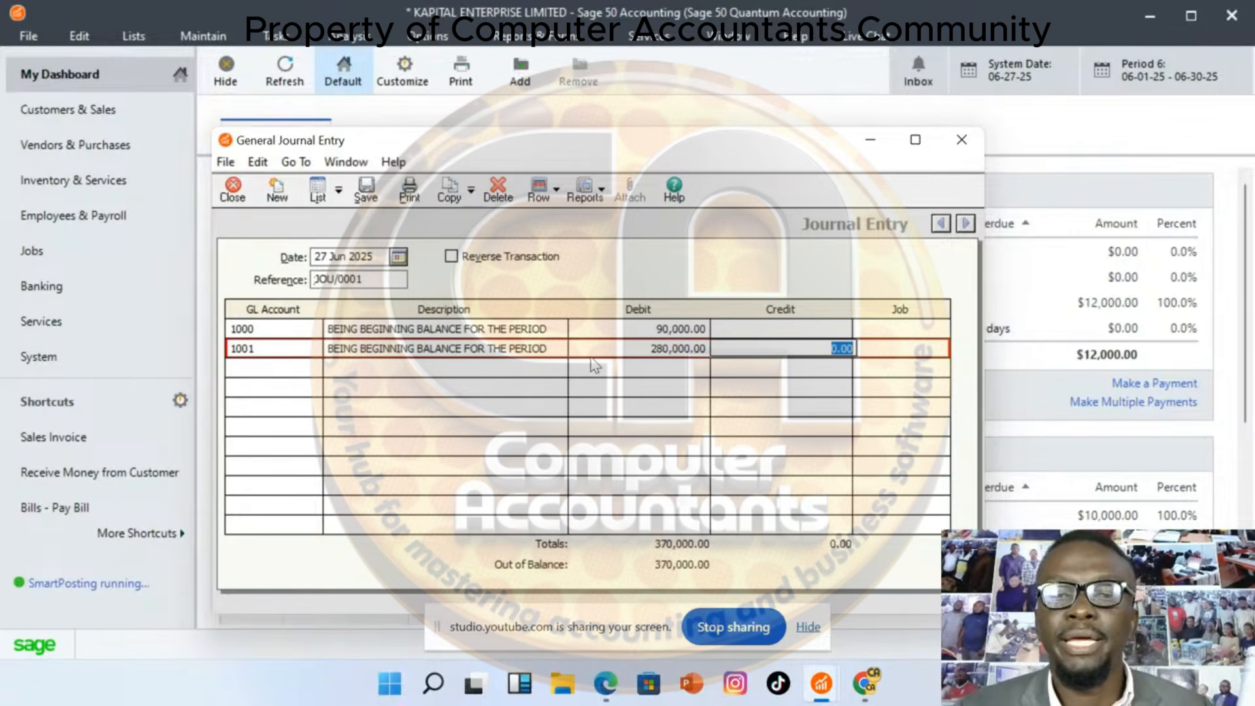
Add a third line debiting 6,000 to account 1012 INVENTORY
left_click(317, 372)
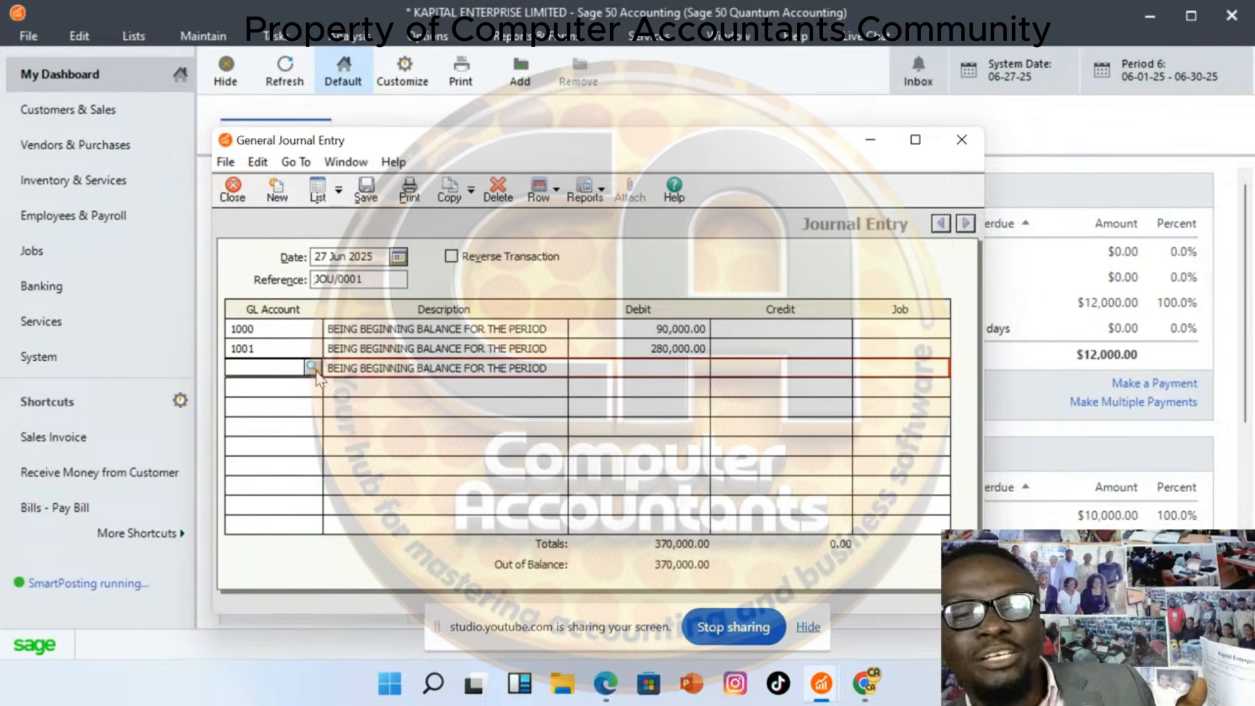
left_click(315, 370)
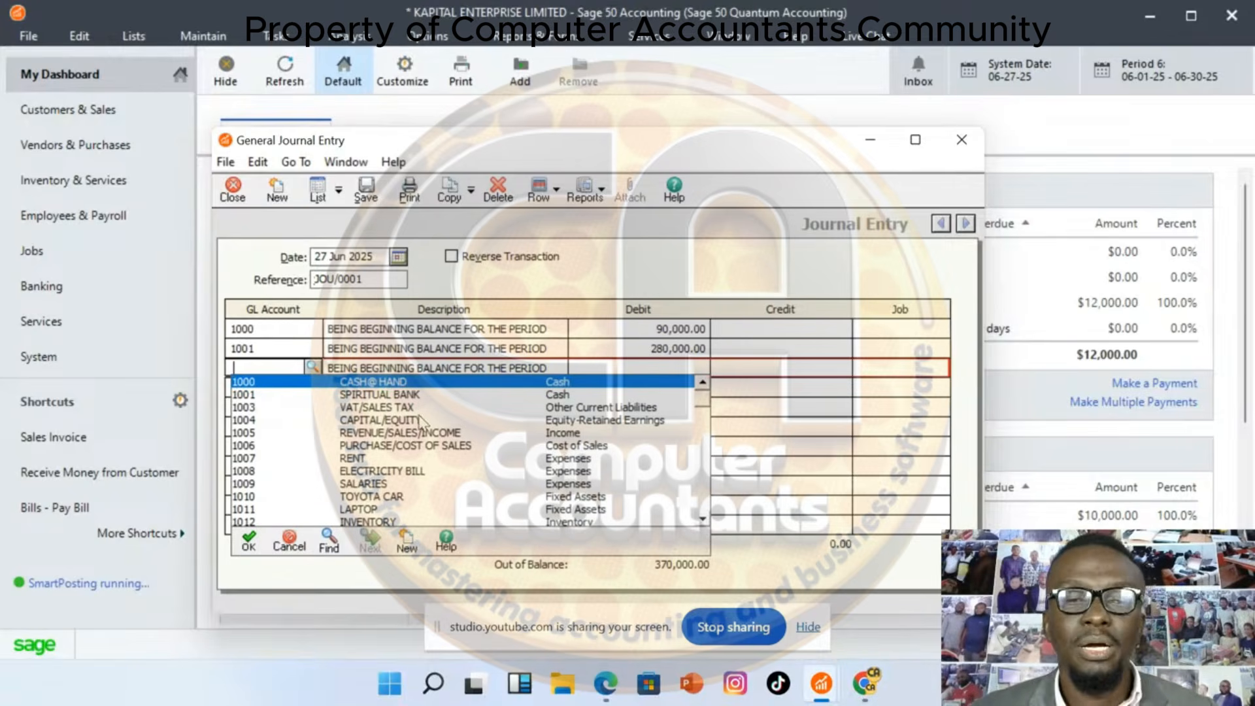
double_click(370, 522)
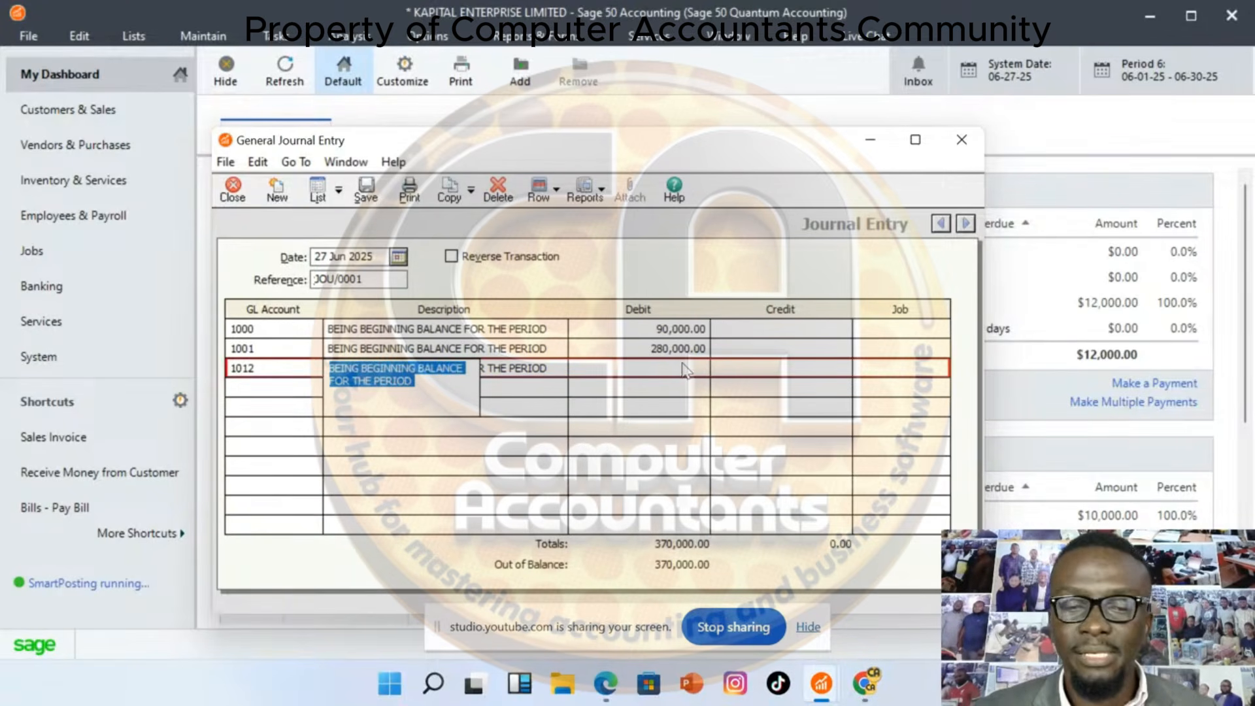
left_click(685, 370)
type("6000")
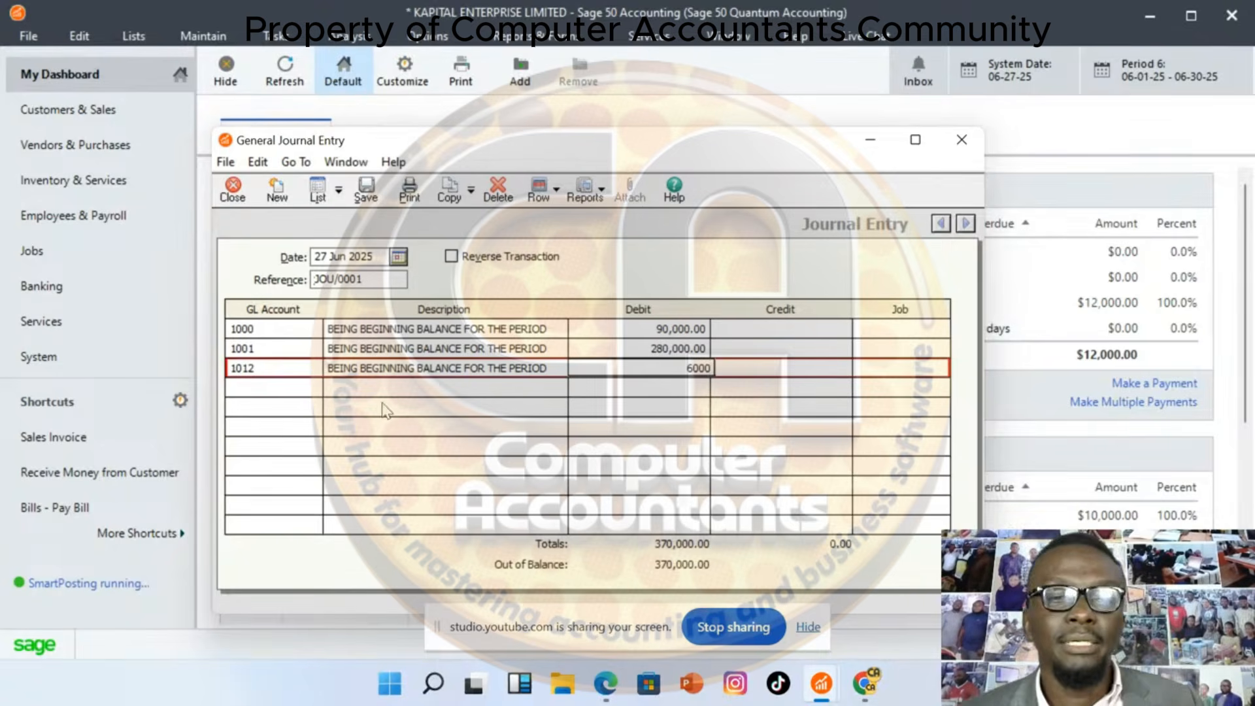
left_click(317, 389)
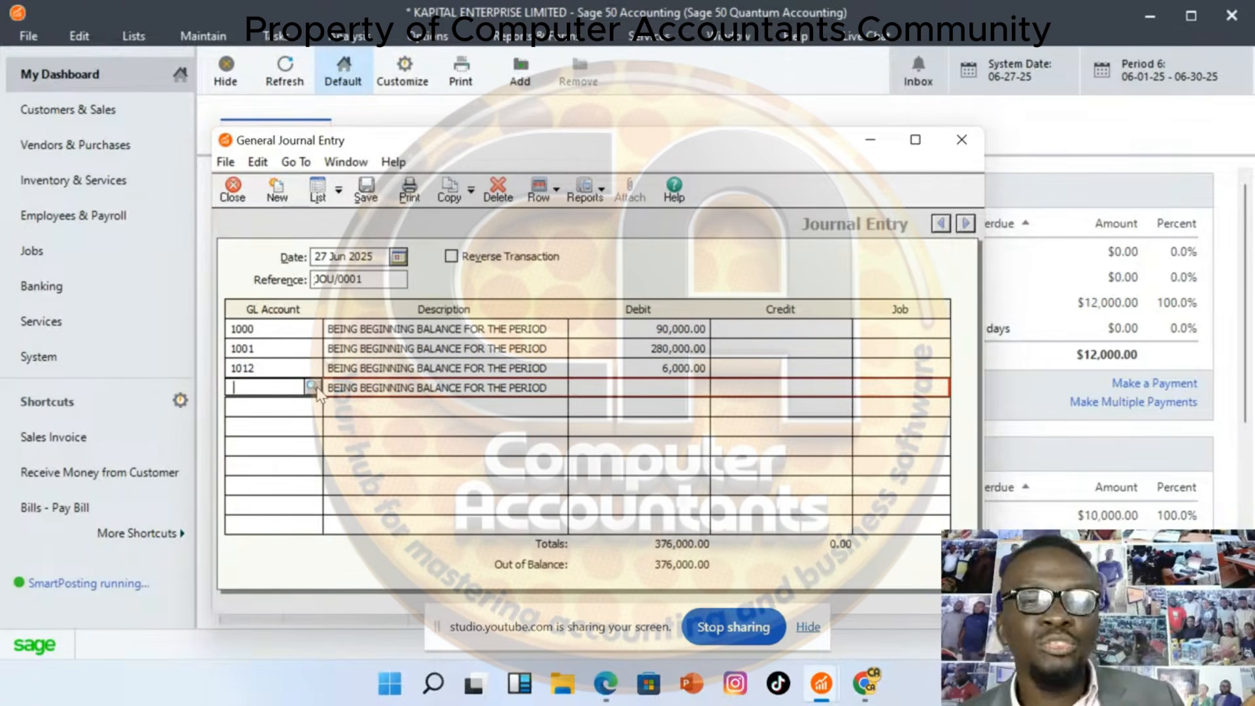
Add a fourth line debiting 10,000 to account 1014
left_click(314, 386)
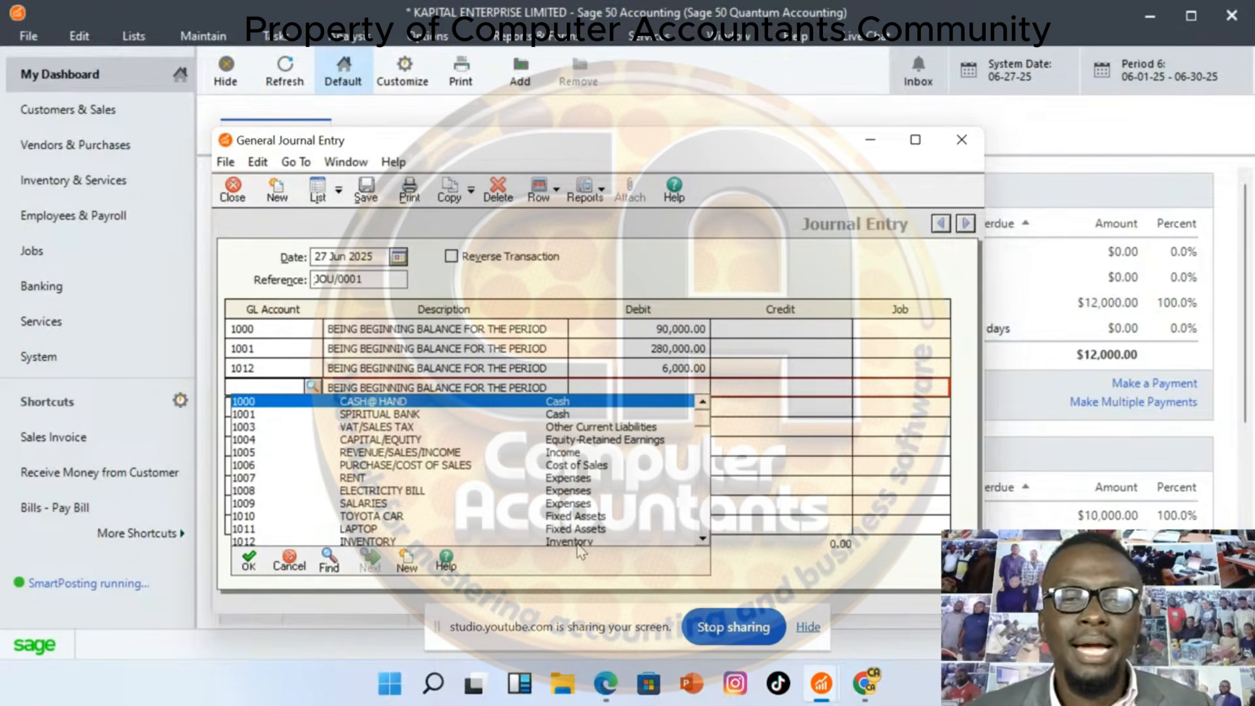
scroll(704, 470, "down", 1)
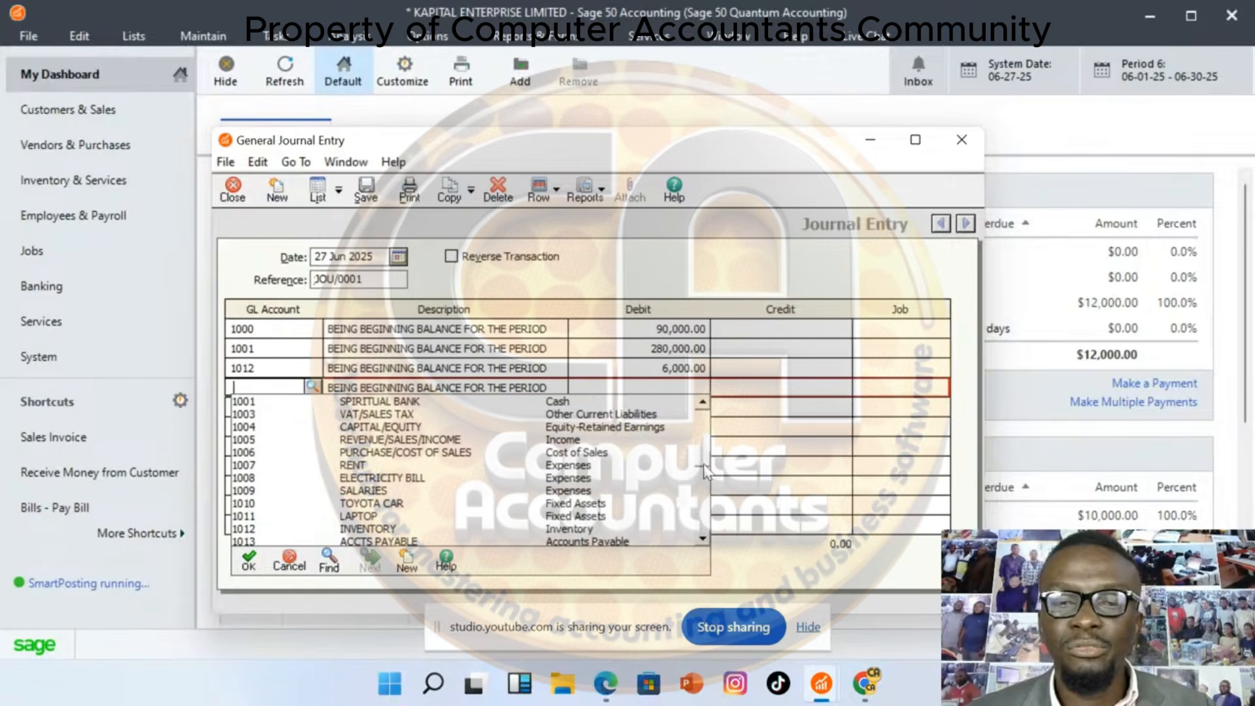
scroll(705, 469, "down", 2)
double_click(418, 530)
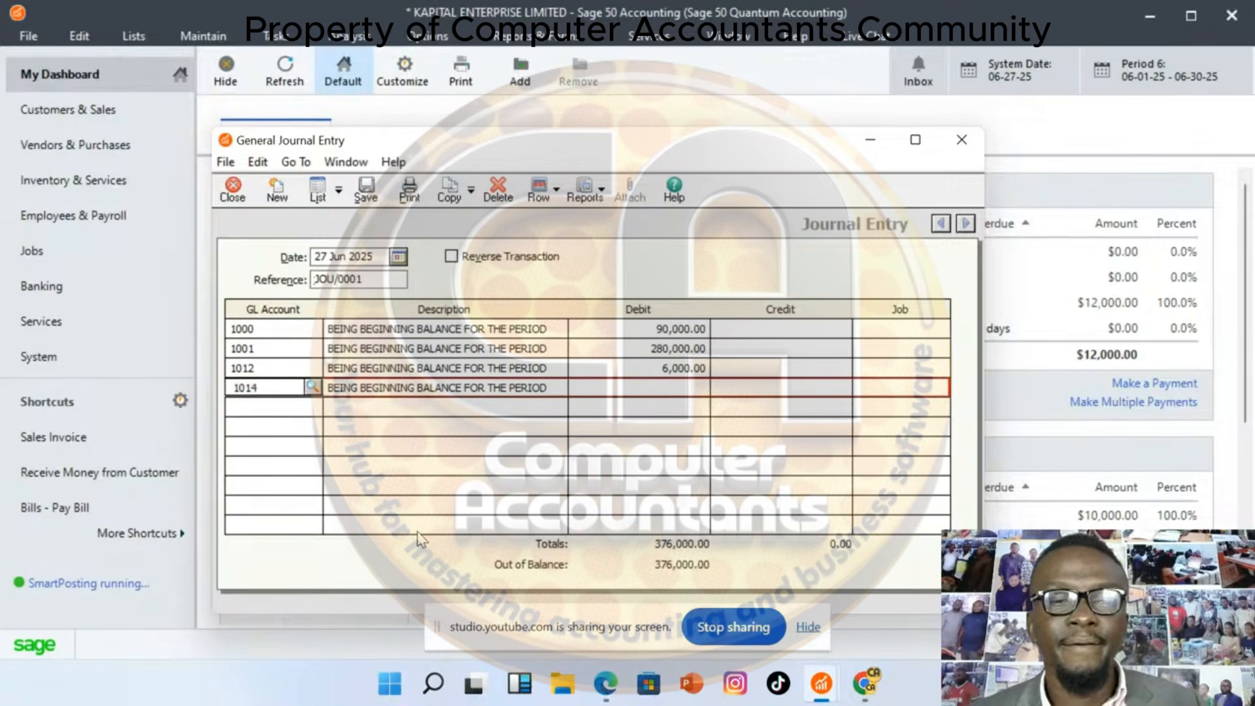
key("Tab")
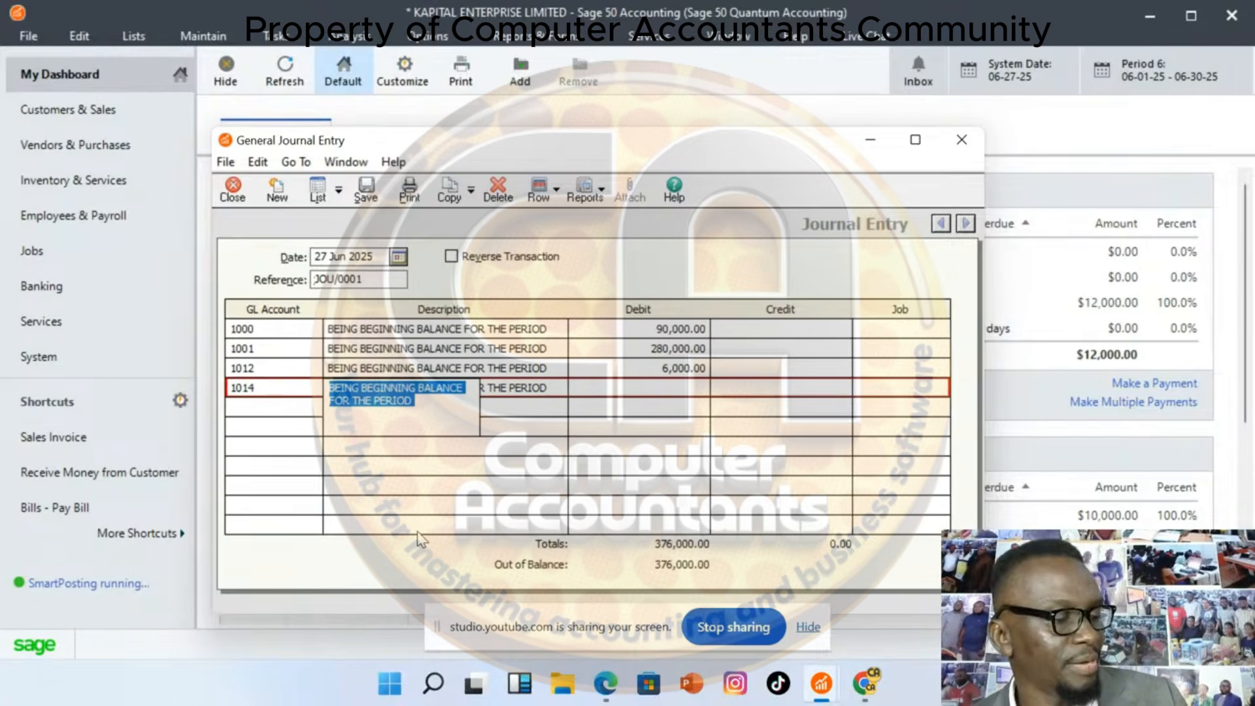
left_click(674, 395)
type("10,000")
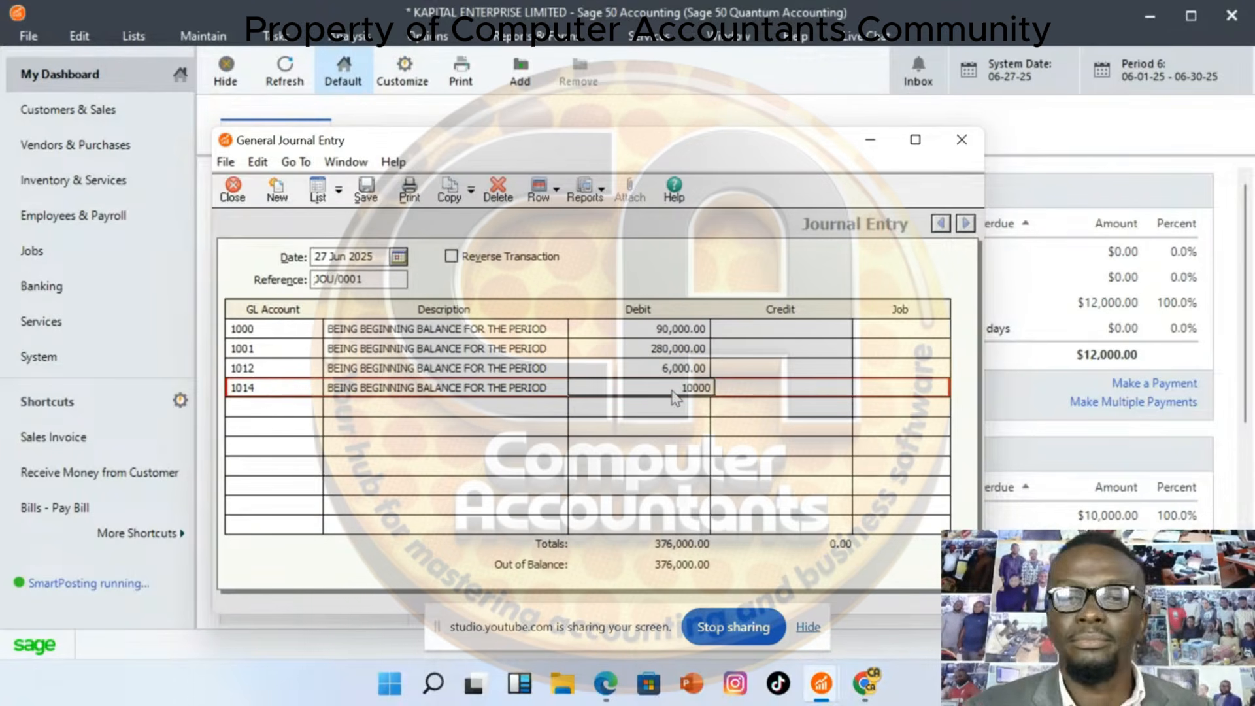
key("Tab")
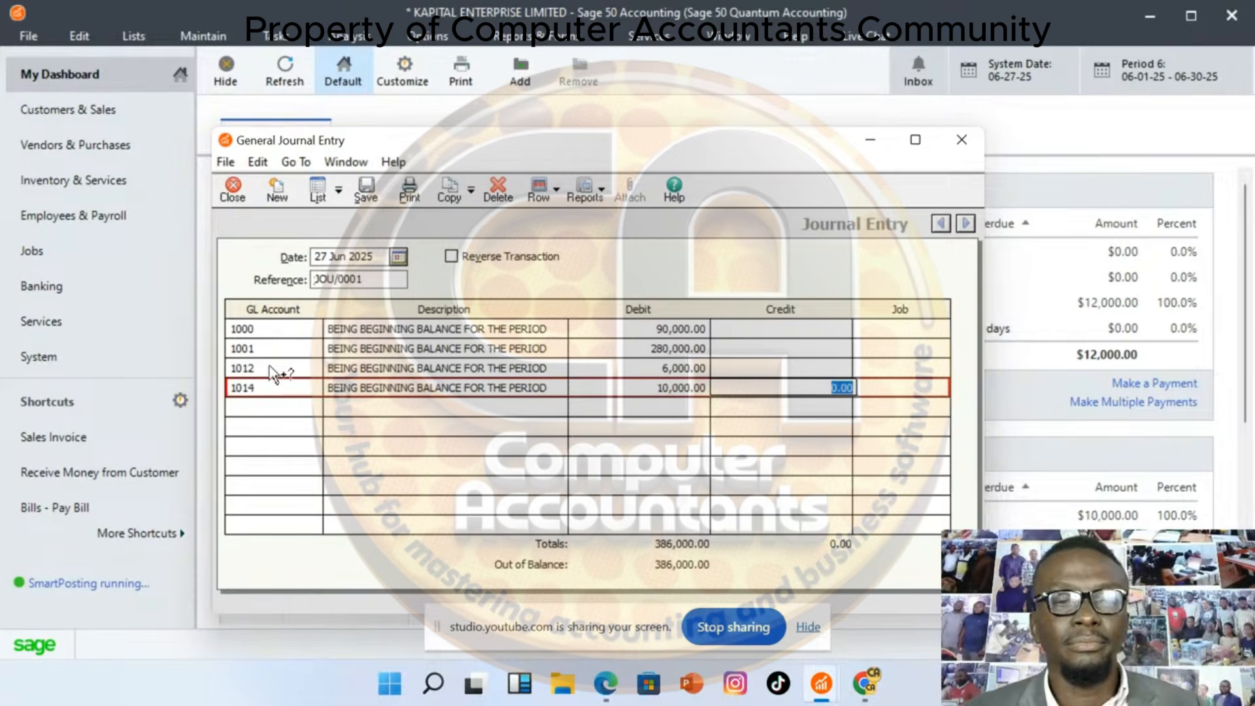
left_click(315, 411)
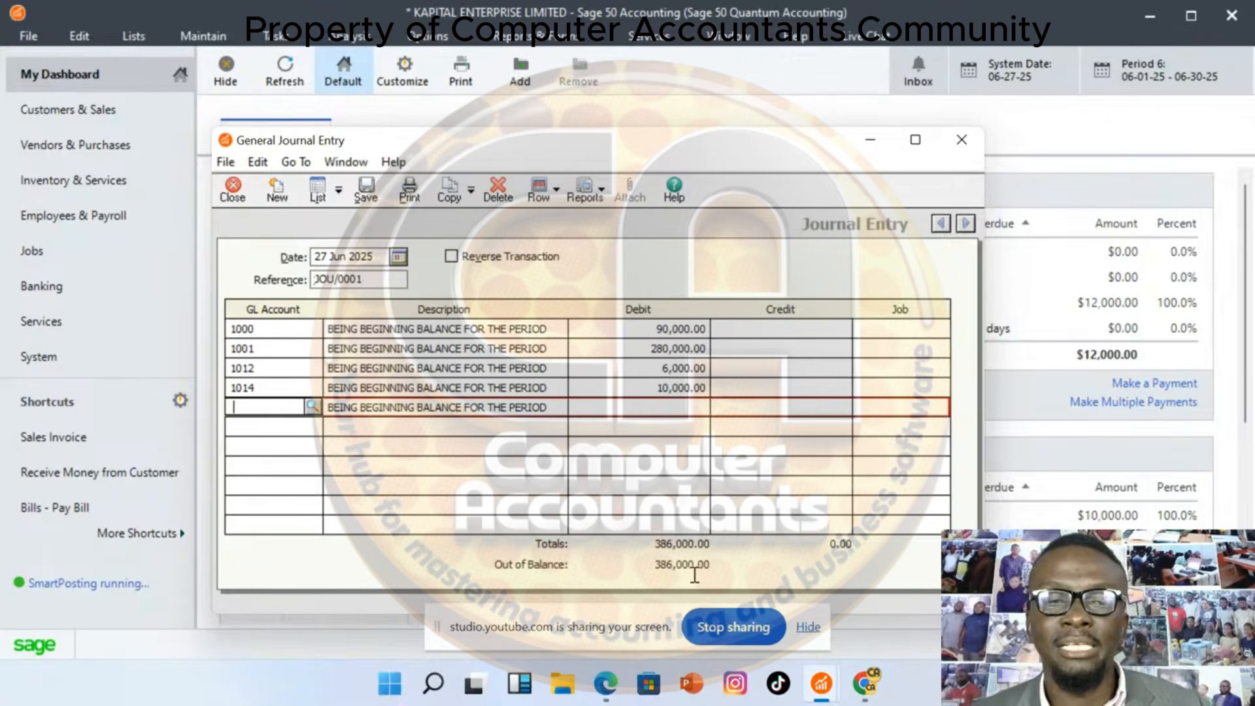
Credit 12,000 to account 1013 ACCTS PAYABLE on the fifth journal line
left_click(318, 408)
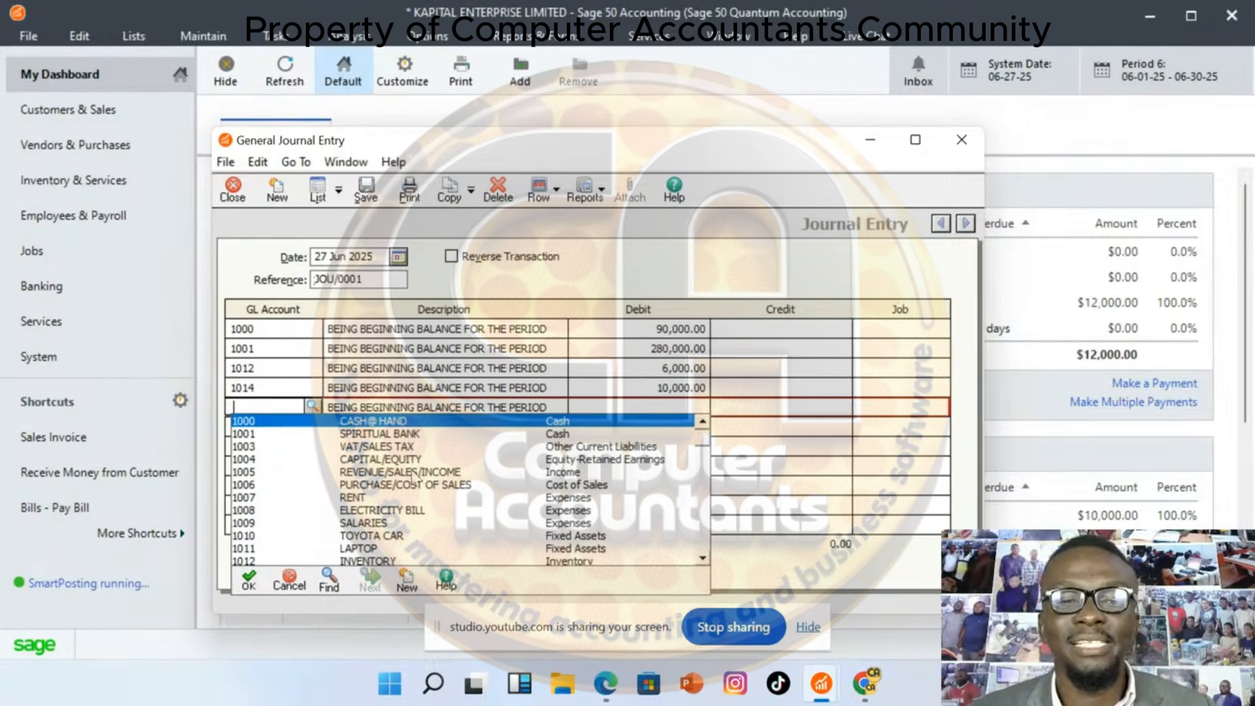
scroll(428, 521, "down", 1)
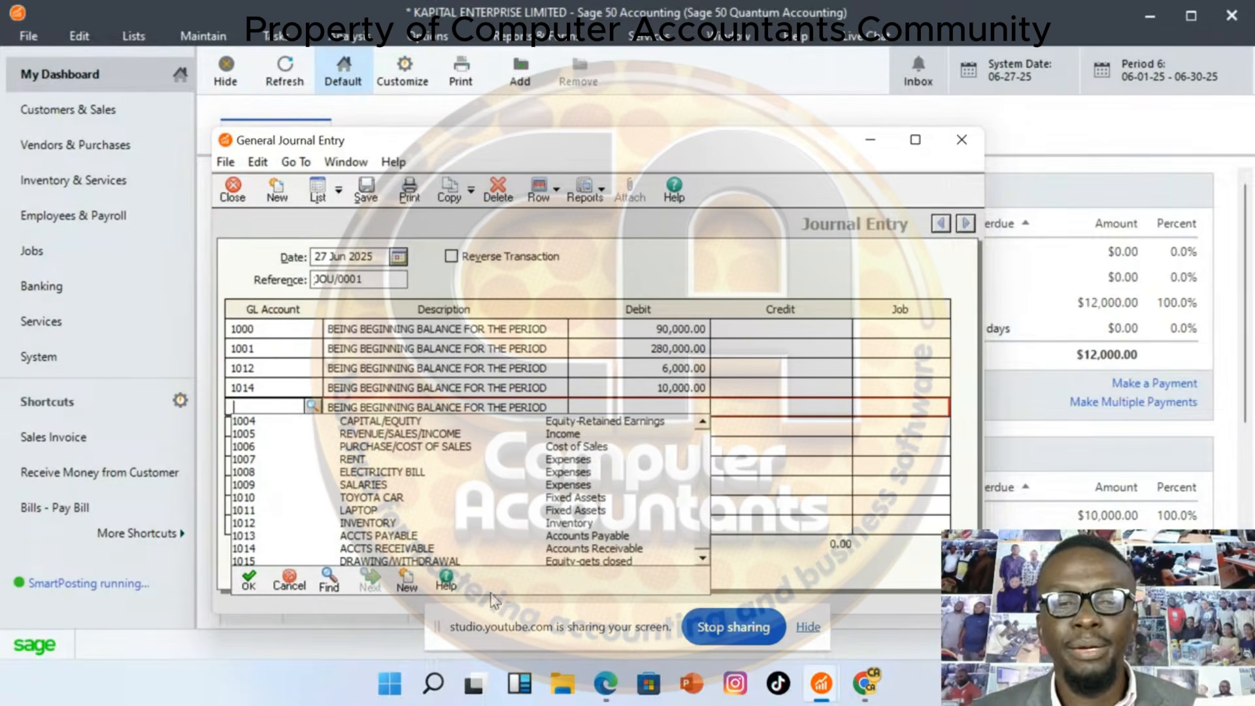
double_click(392, 538)
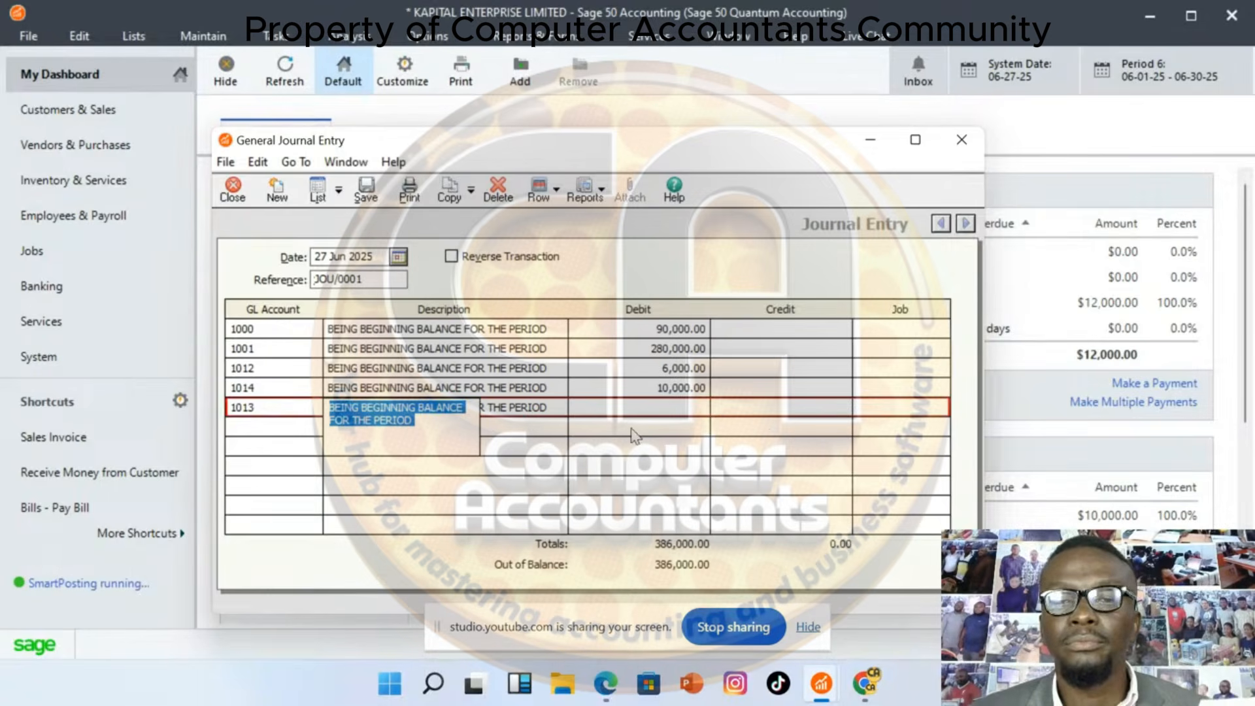
left_click(790, 418)
type("1")
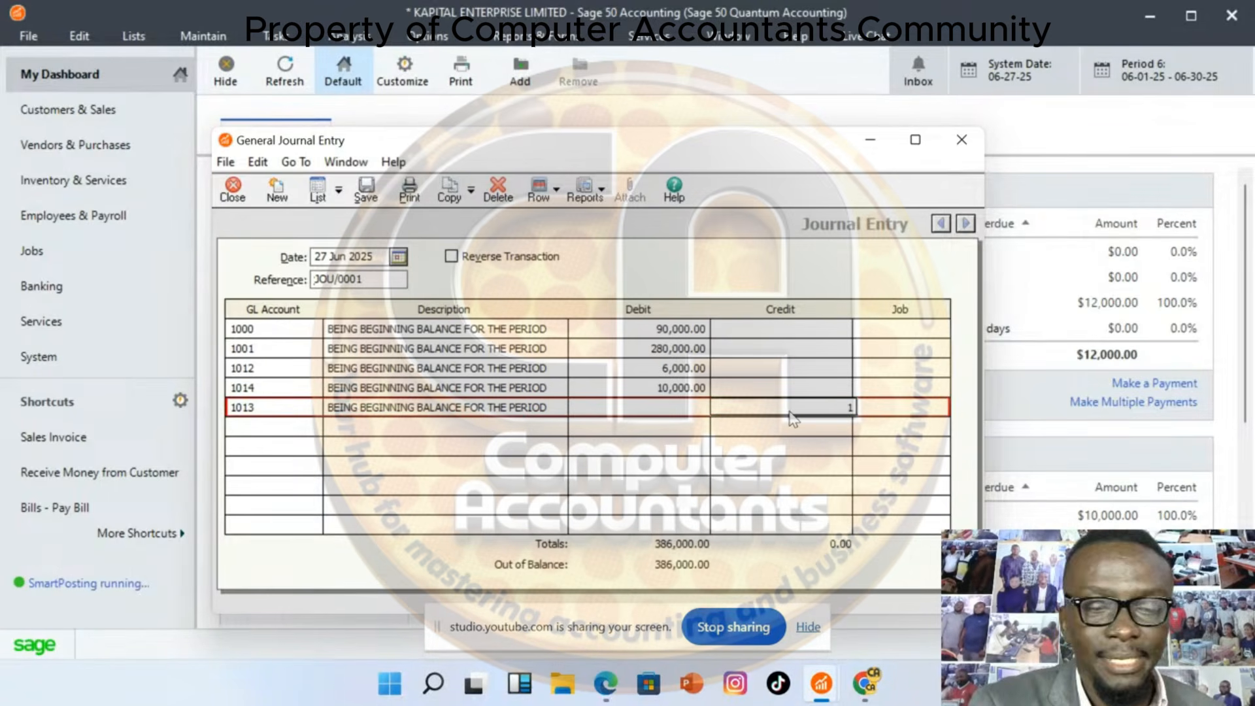
type("2000")
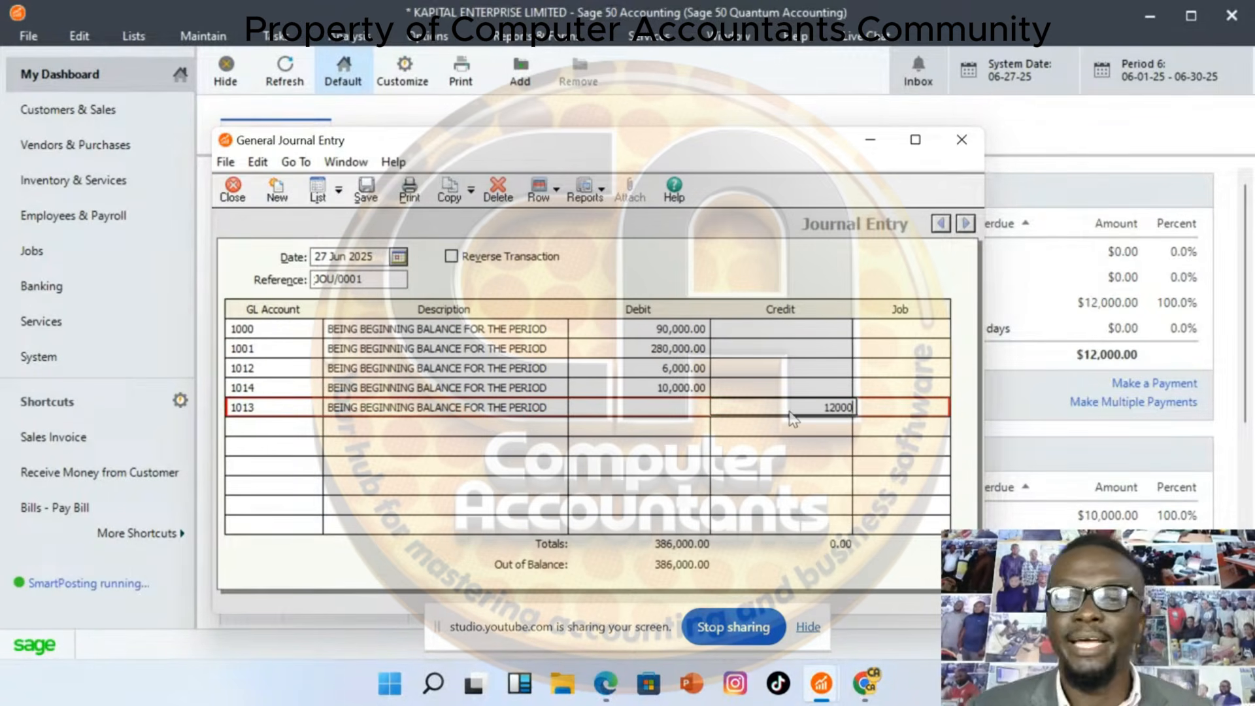
key("Tab")
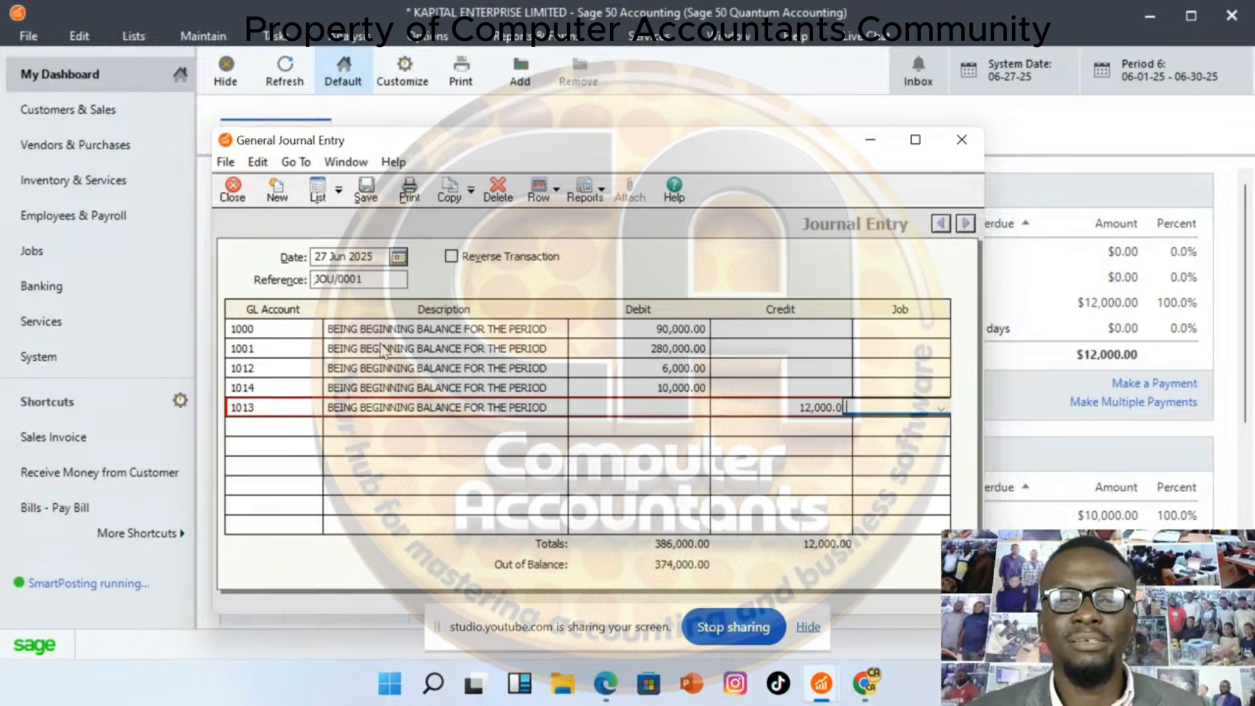
Add a sixth line crediting 364,000 to account 1004 CAPITAL/EQUITY
left_click(317, 428)
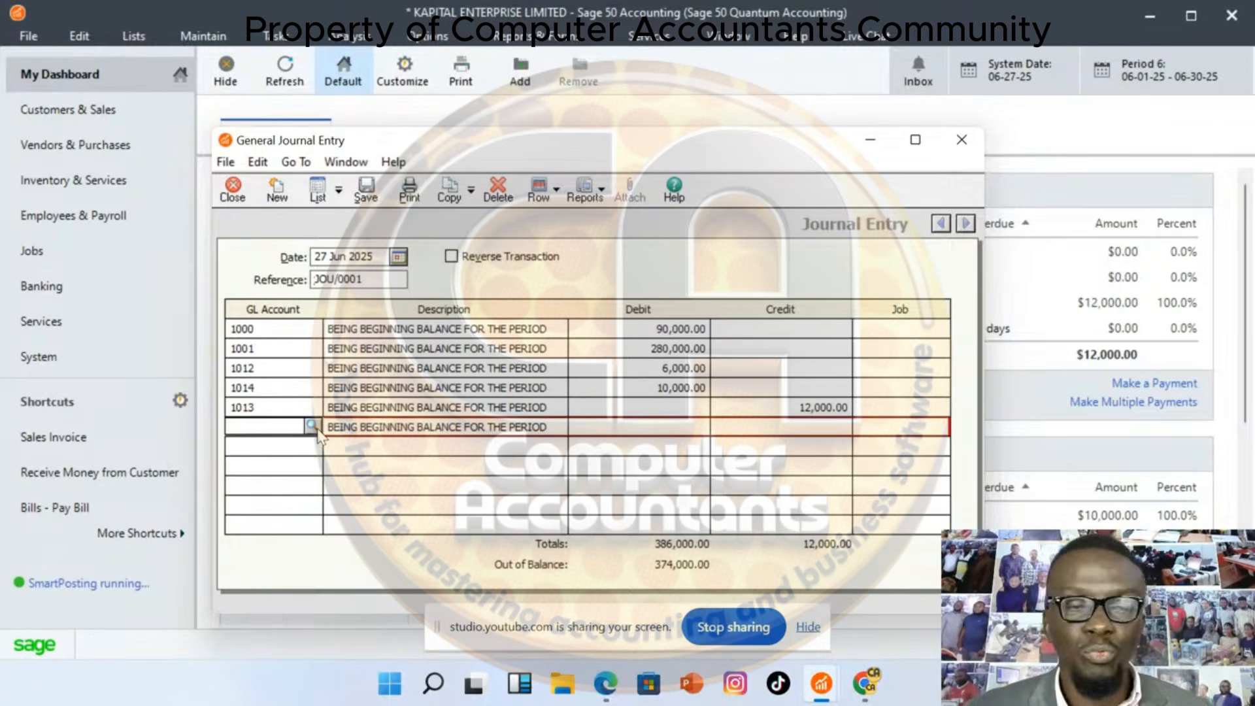
left_click(312, 427)
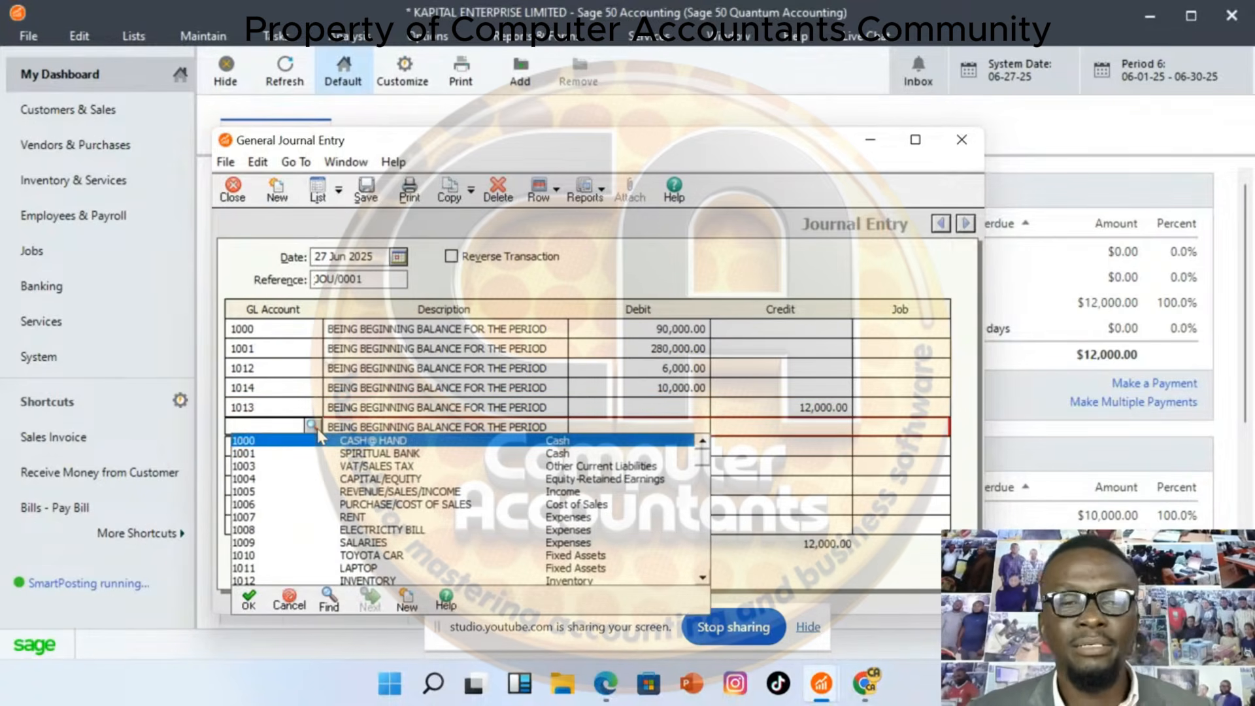
left_click(393, 483)
left_click(820, 430)
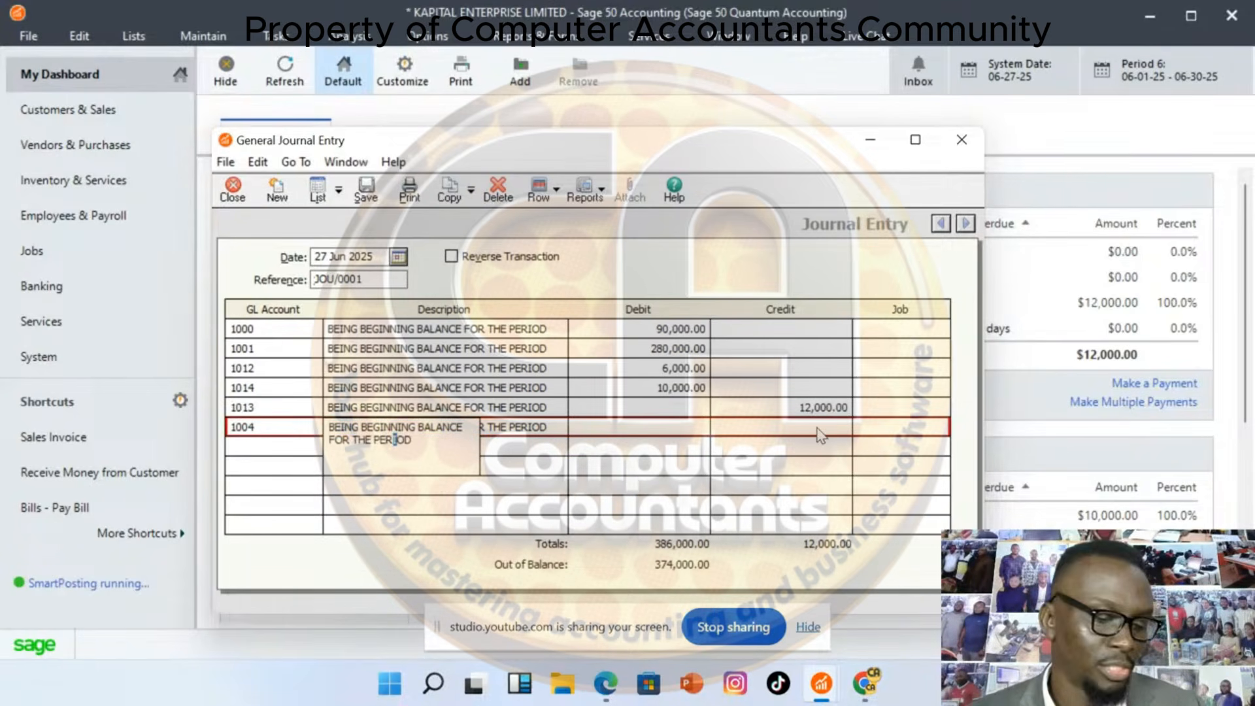
type("3")
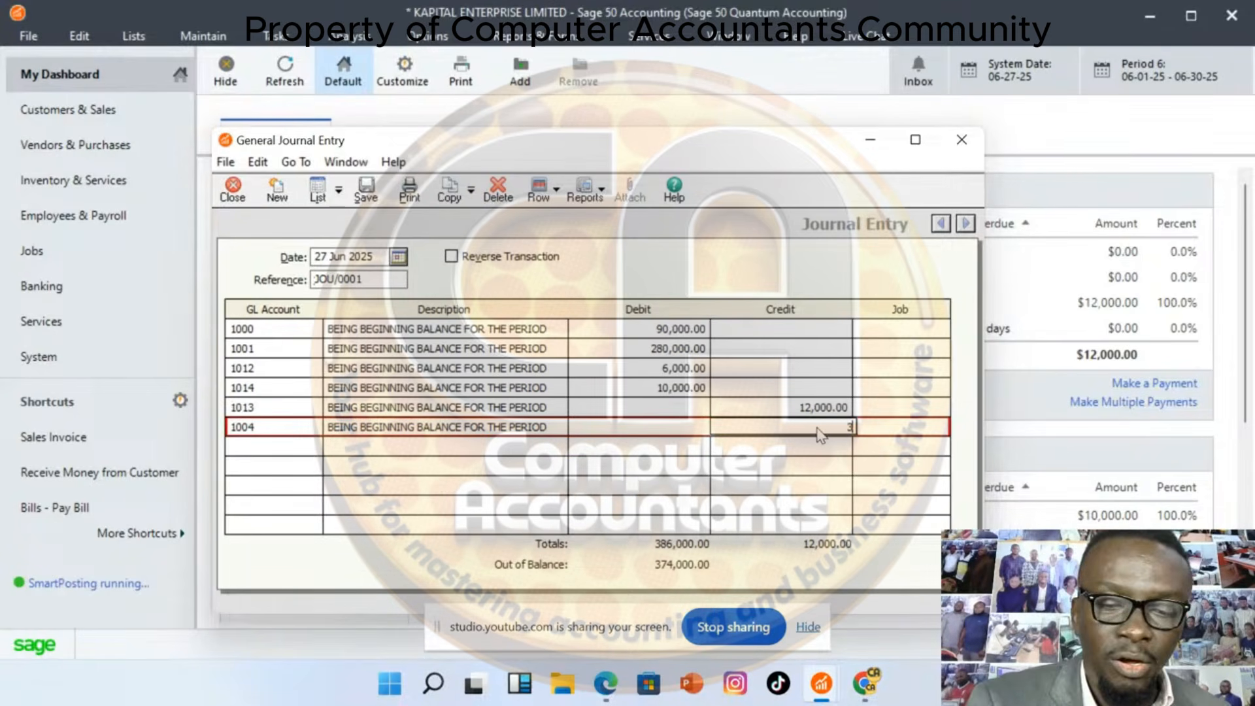
type("64,000")
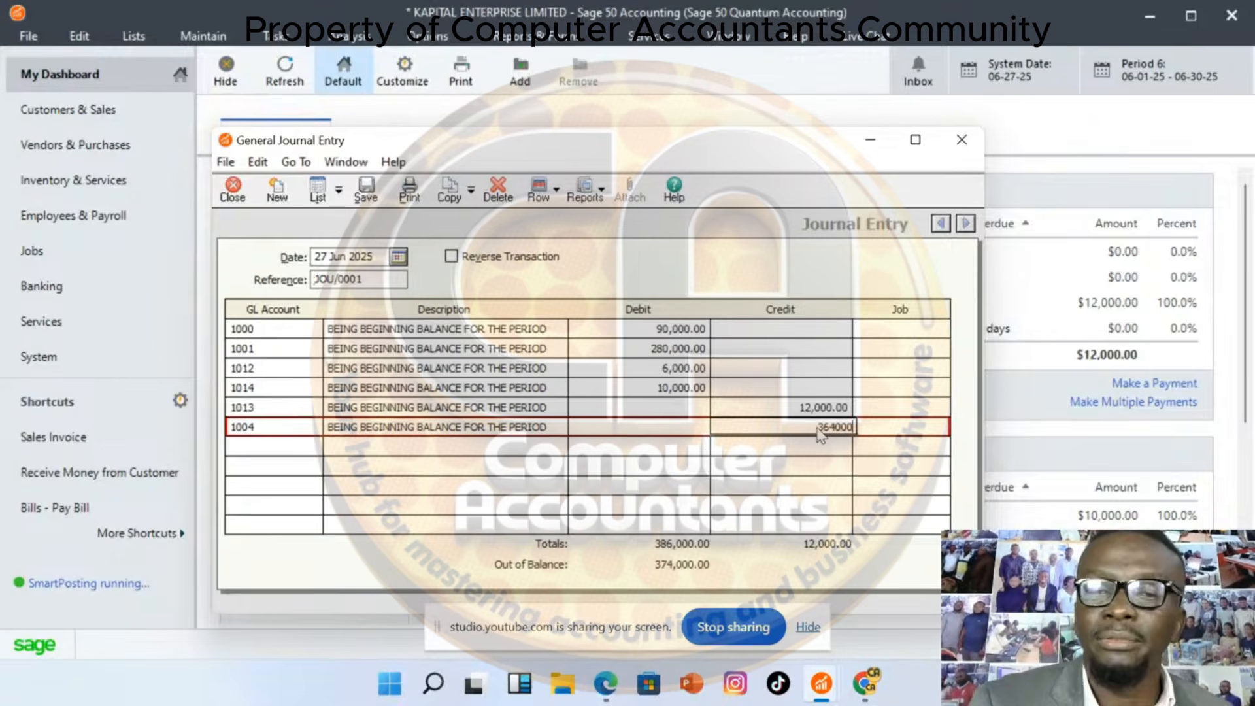
key("Tab")
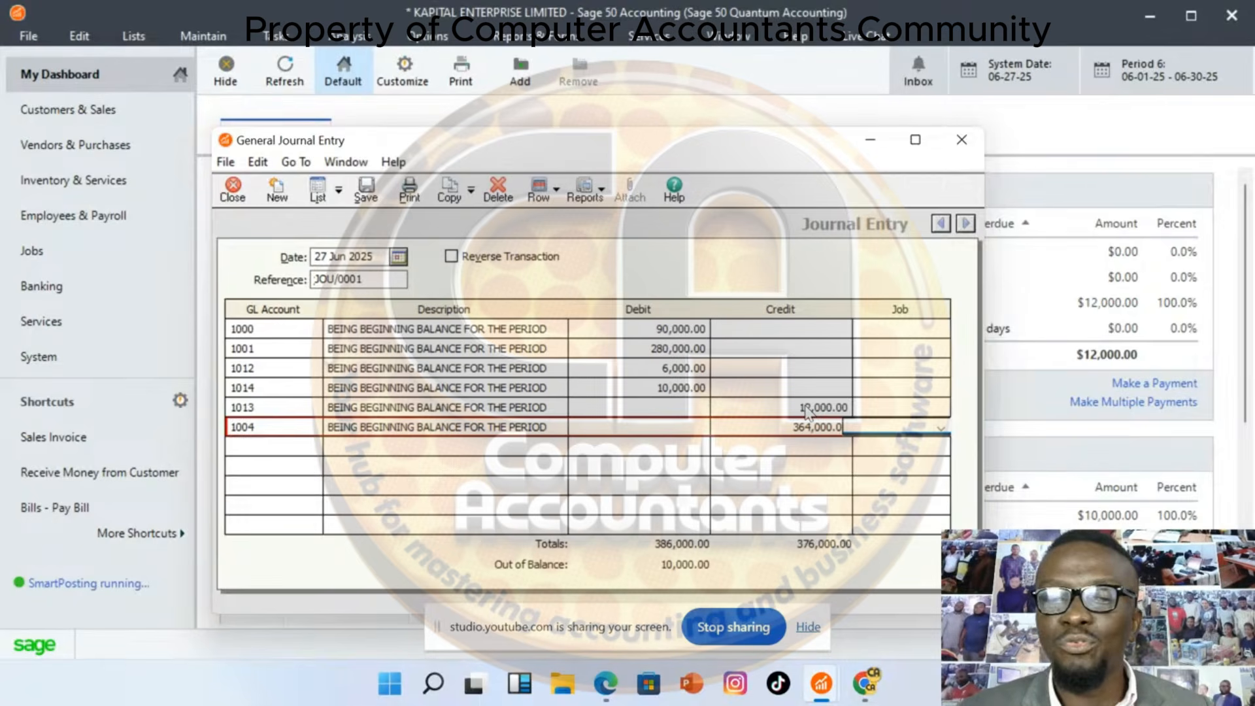
Correct the 1004 credit from 364,000.00 to 374,000.00 so the journal balances
left_click(809, 409)
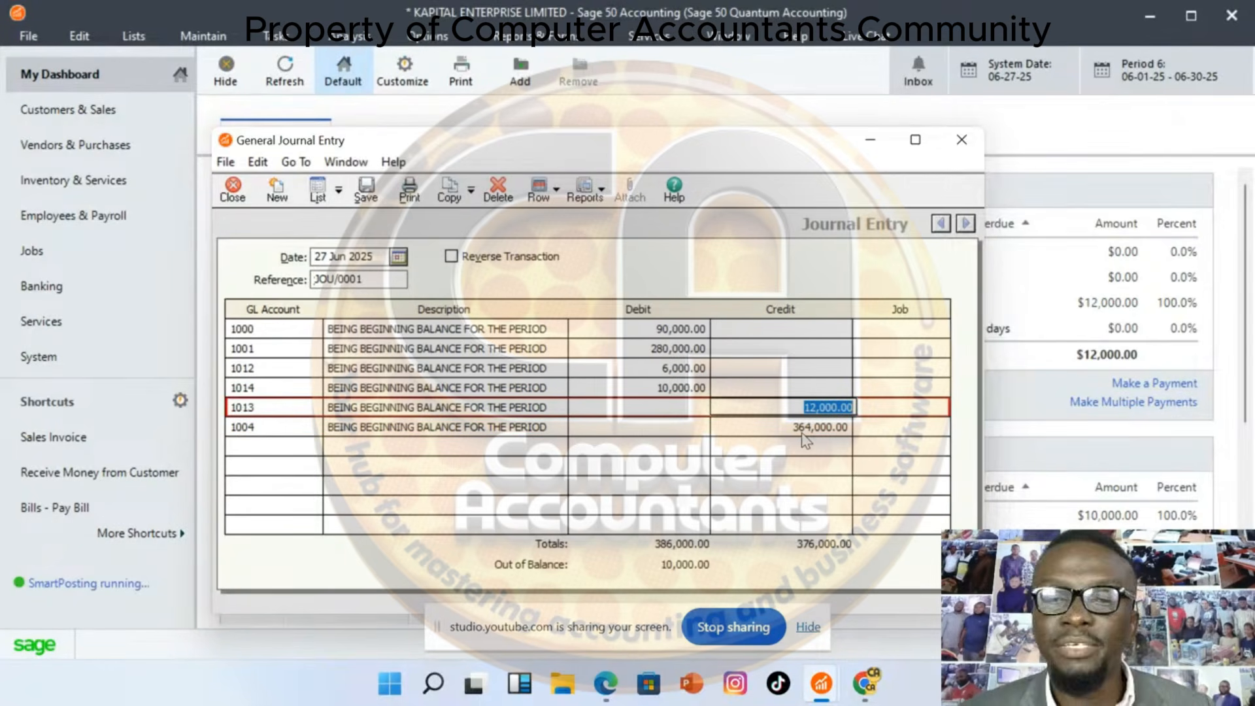
left_click(809, 428)
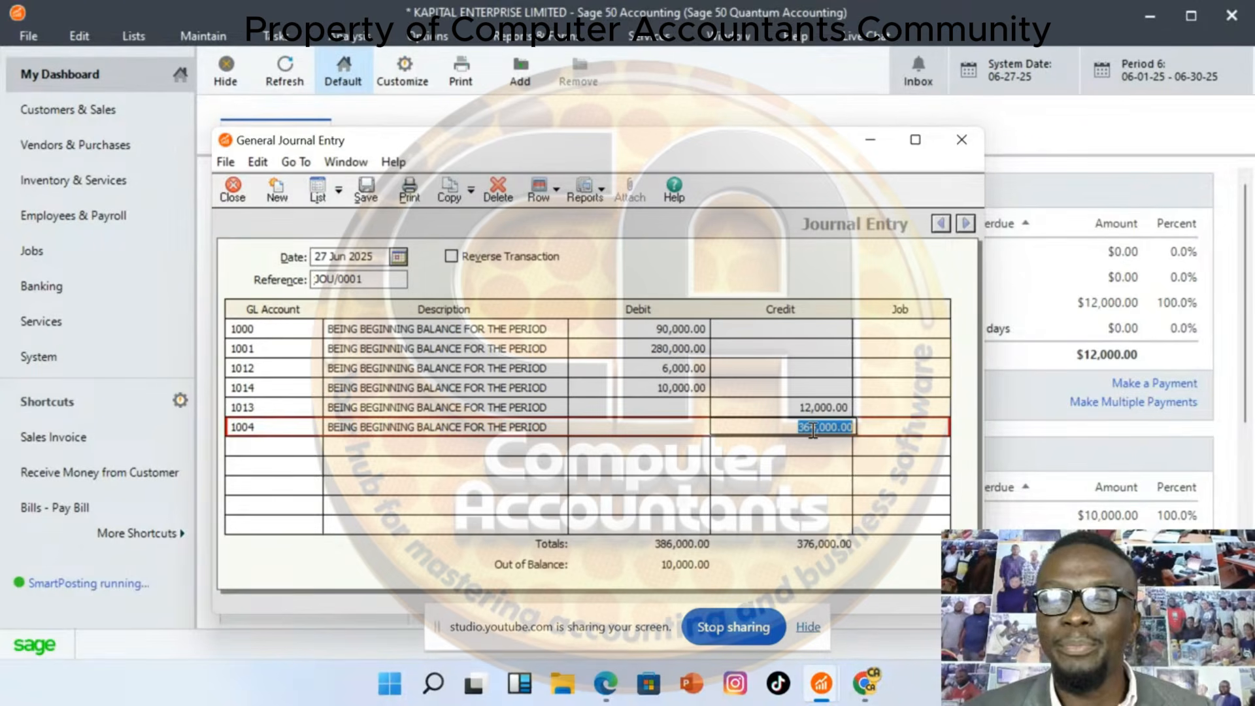
left_click(810, 429)
key("BackSpace")
type("7")
key("Tab")
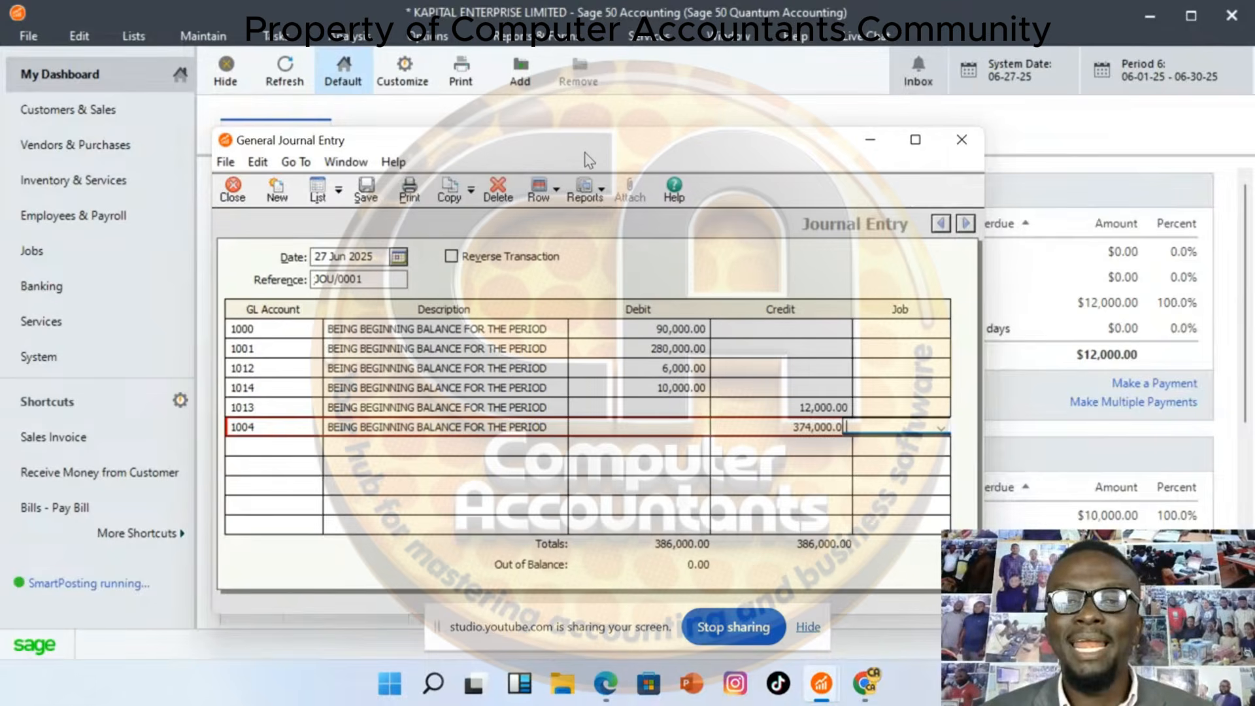
Save the balanced journal entry JOU/0001 and close the General Journal Entry window
left_click_drag(585, 154, 577, 124)
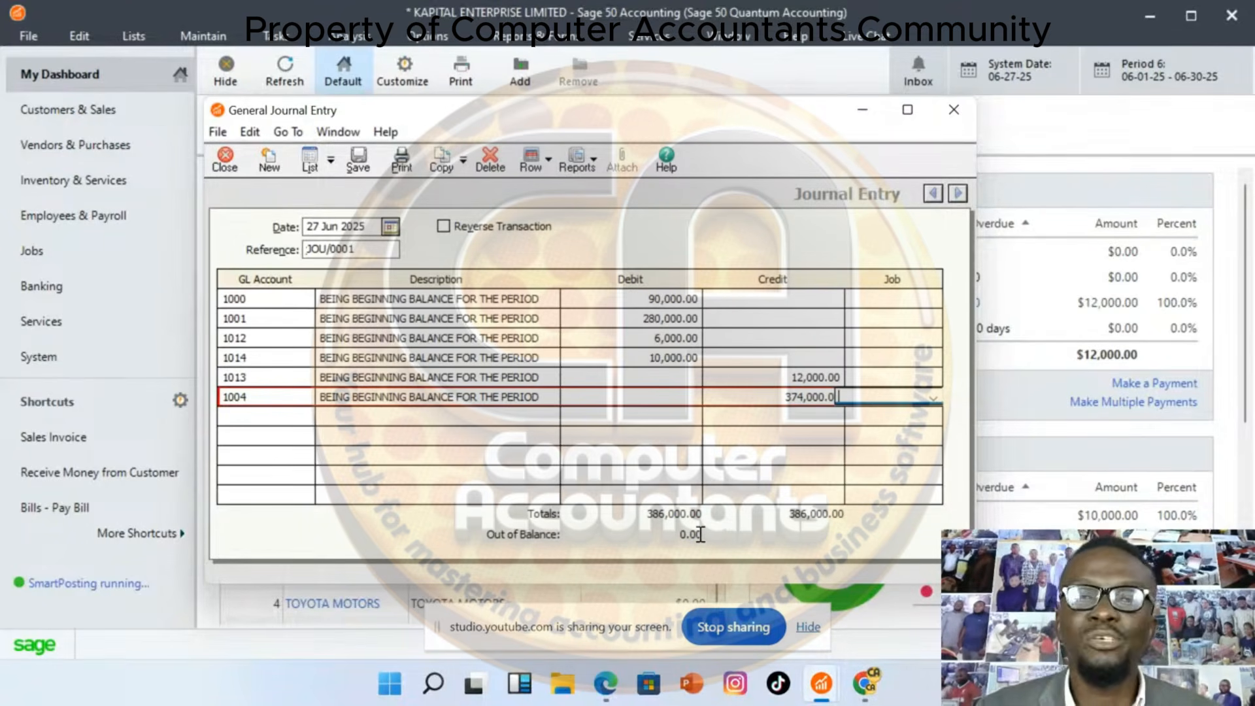
left_click(358, 161)
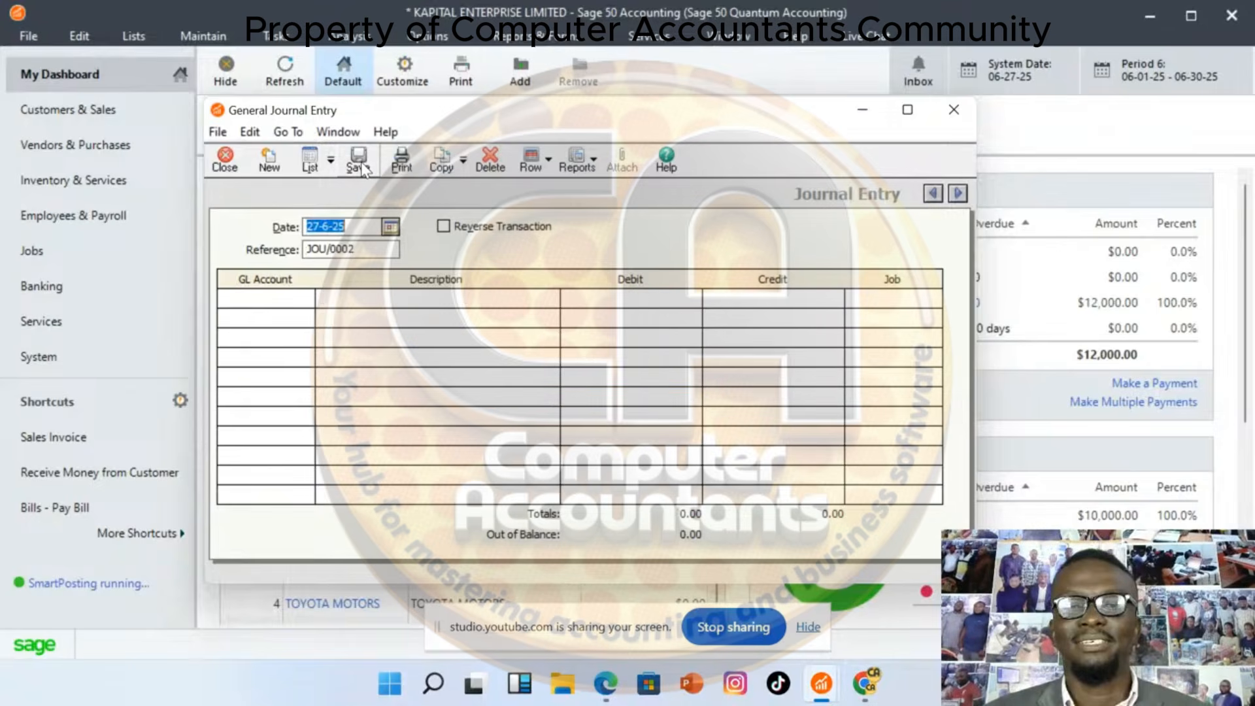
left_click(956, 112)
Display the standard Balance Sheet for 30 June 2025, maximized, and scroll through its 386,000.00 totals
left_click(539, 36)
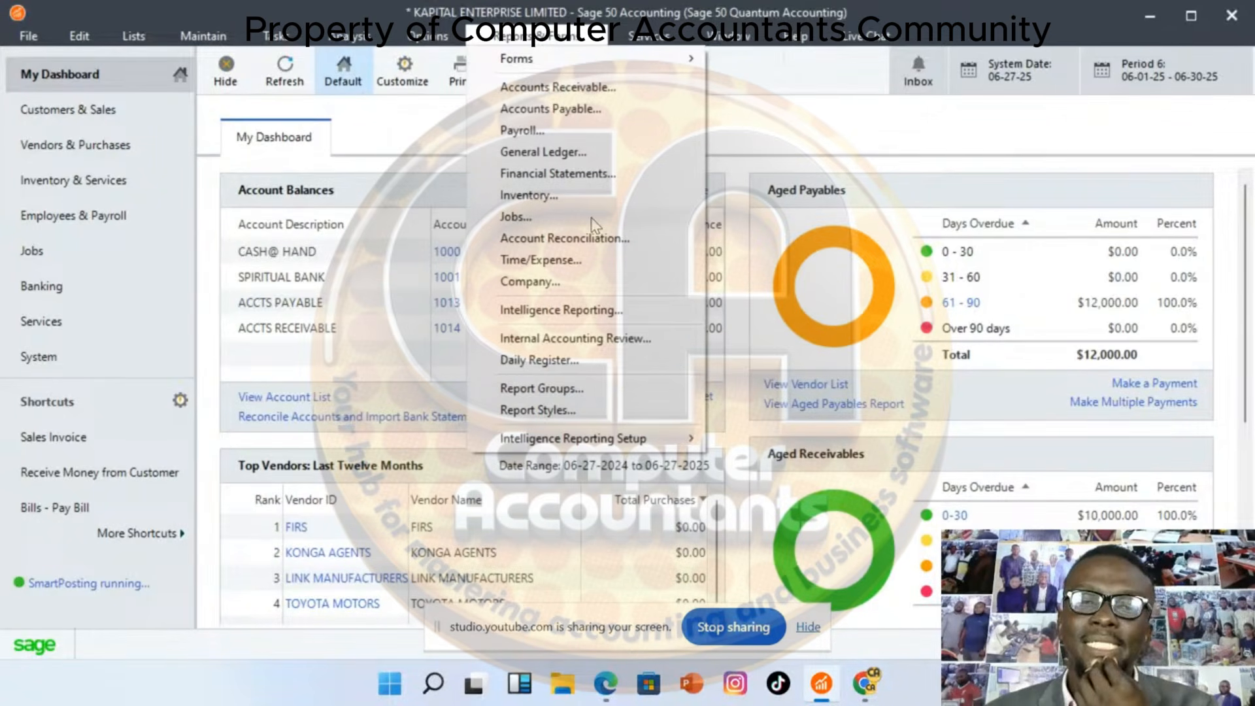
left_click(583, 175)
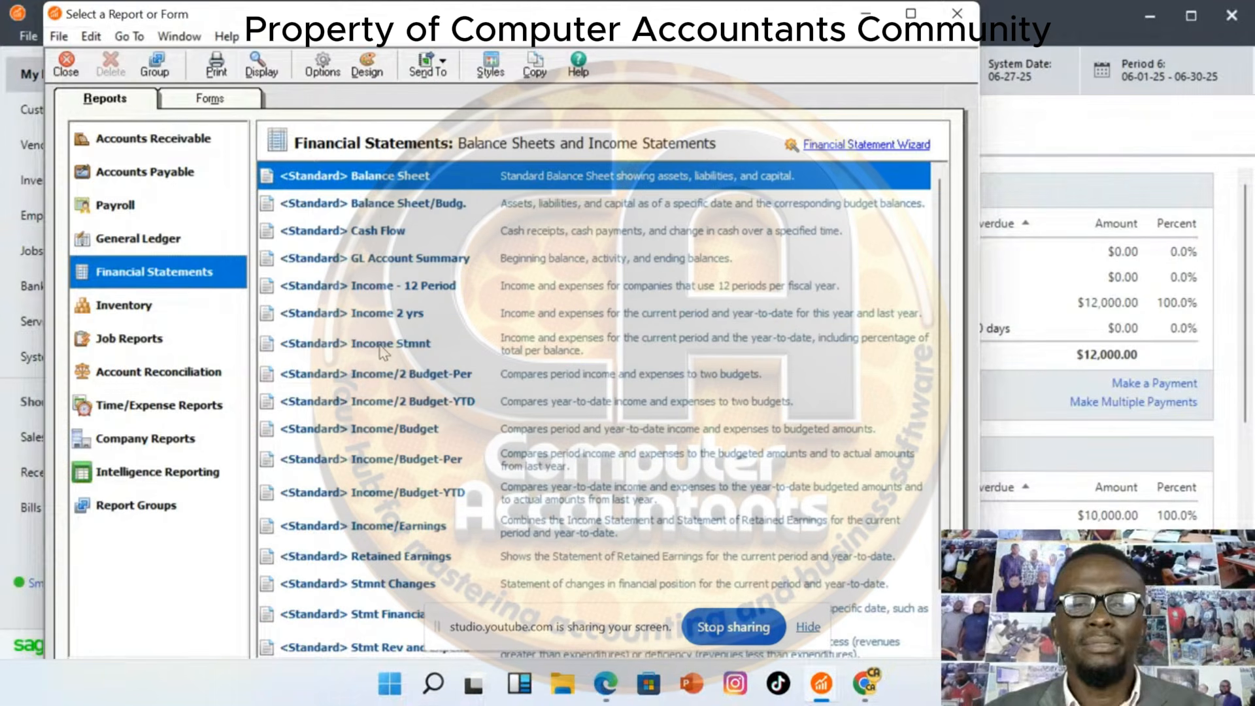
double_click(404, 178)
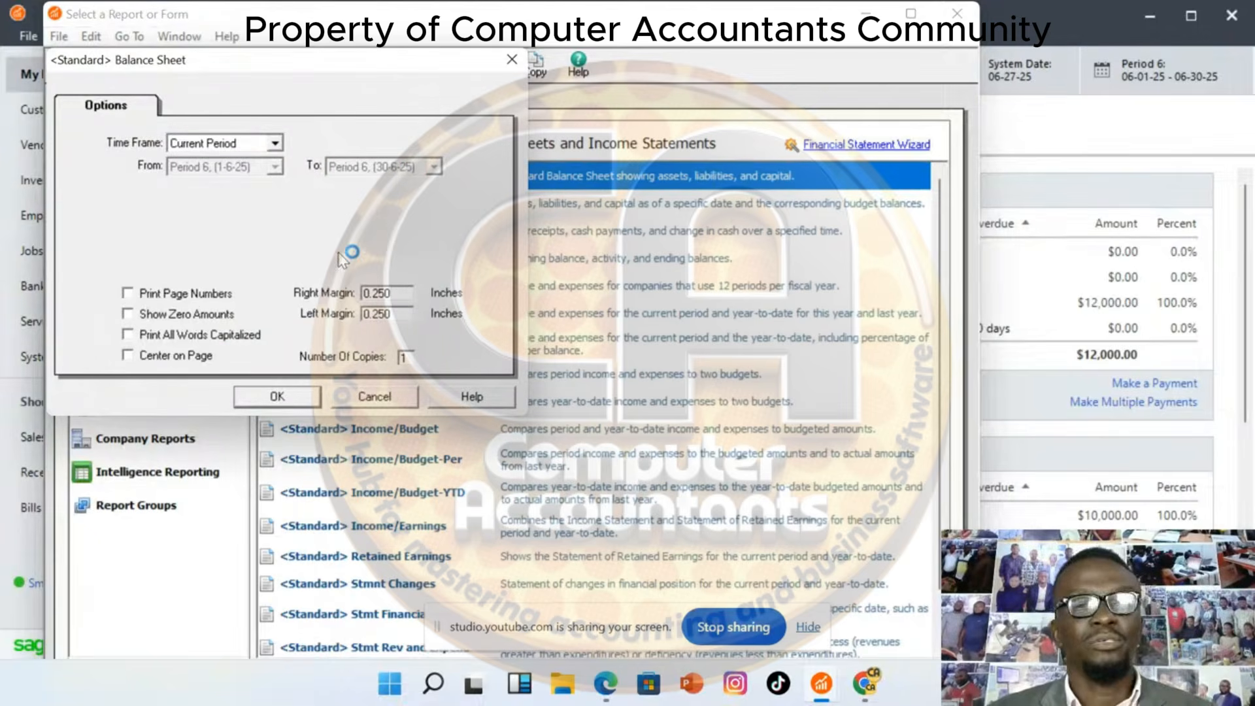
left_click(293, 398)
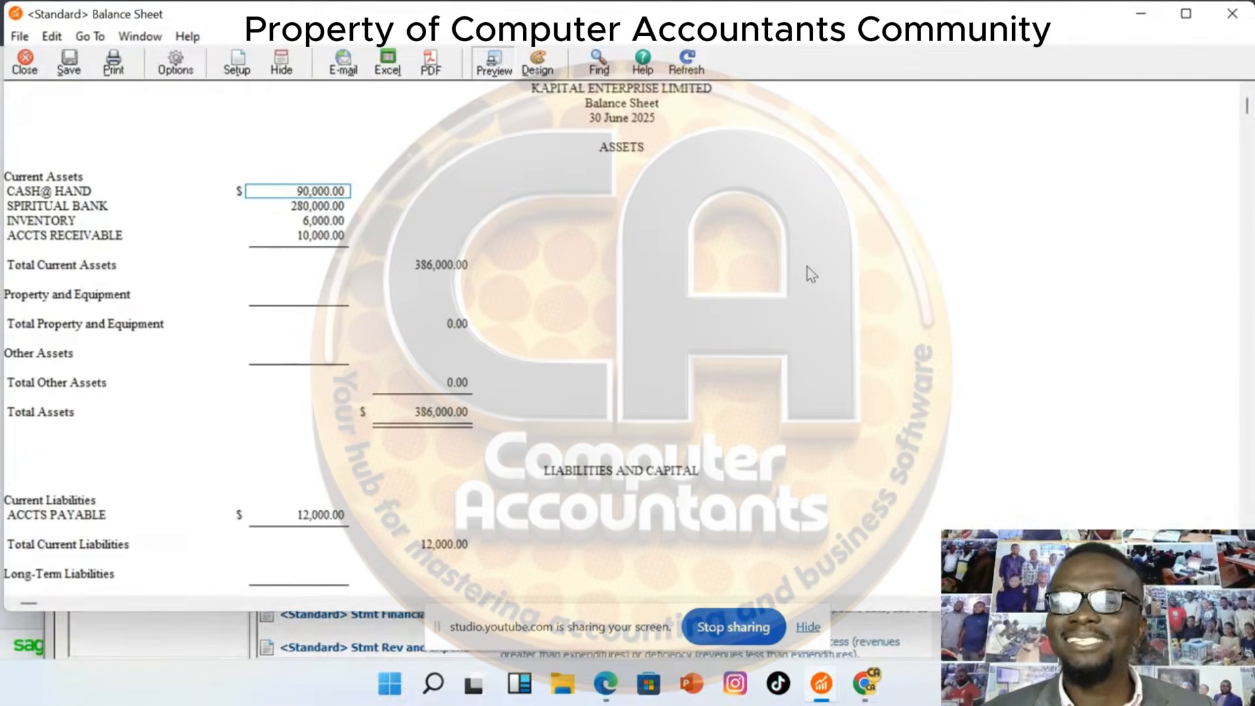
left_click(1192, 16)
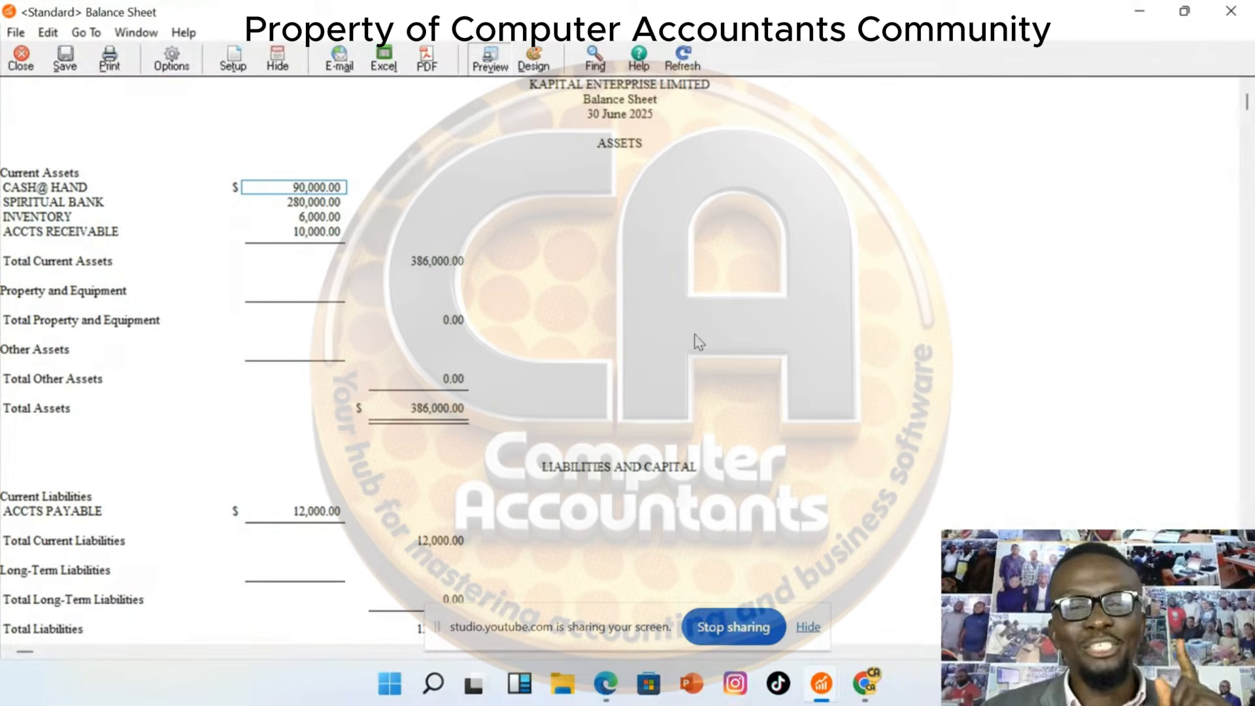
left_click(1245, 213)
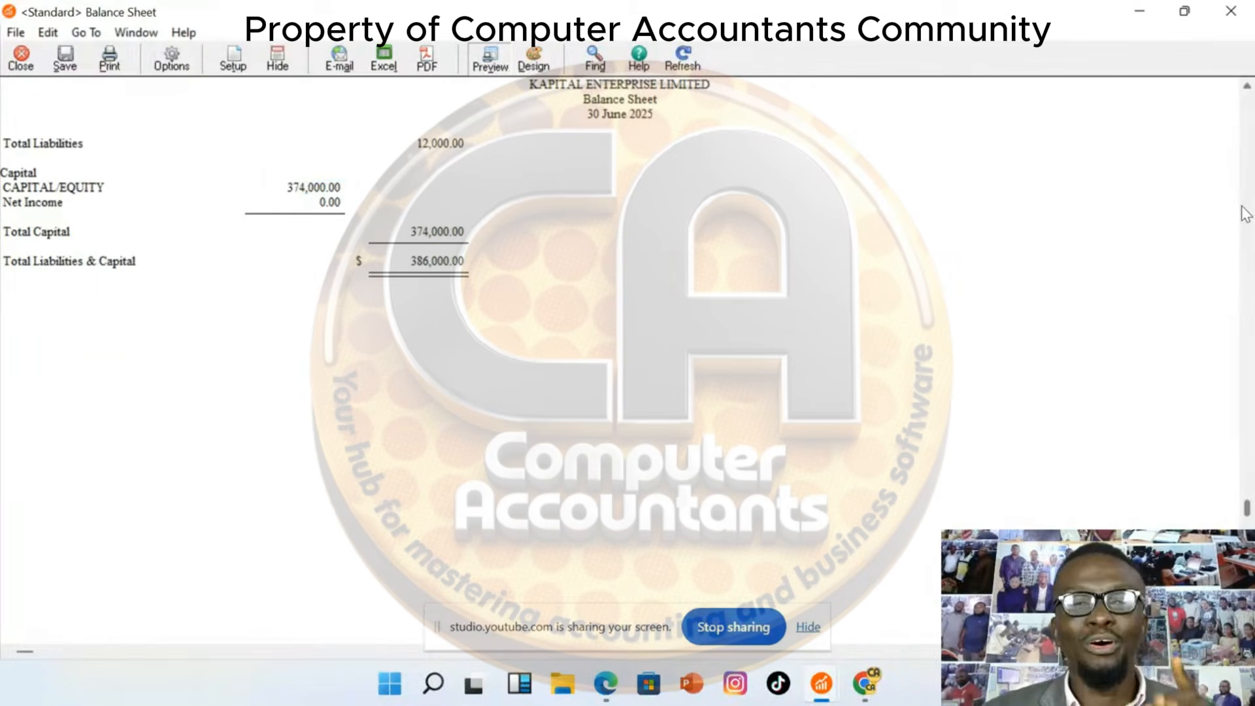
left_click(1245, 89)
scroll(1246, 89, "up", 8)
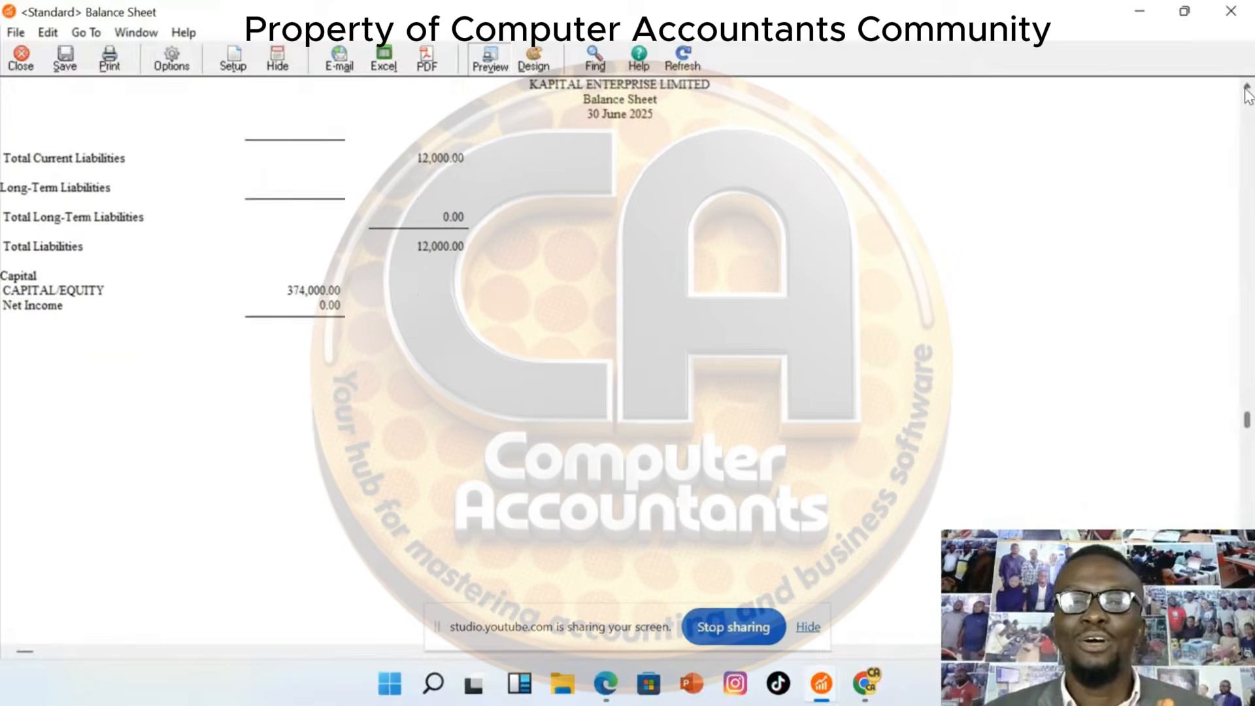
scroll(1246, 89, "up", 10)
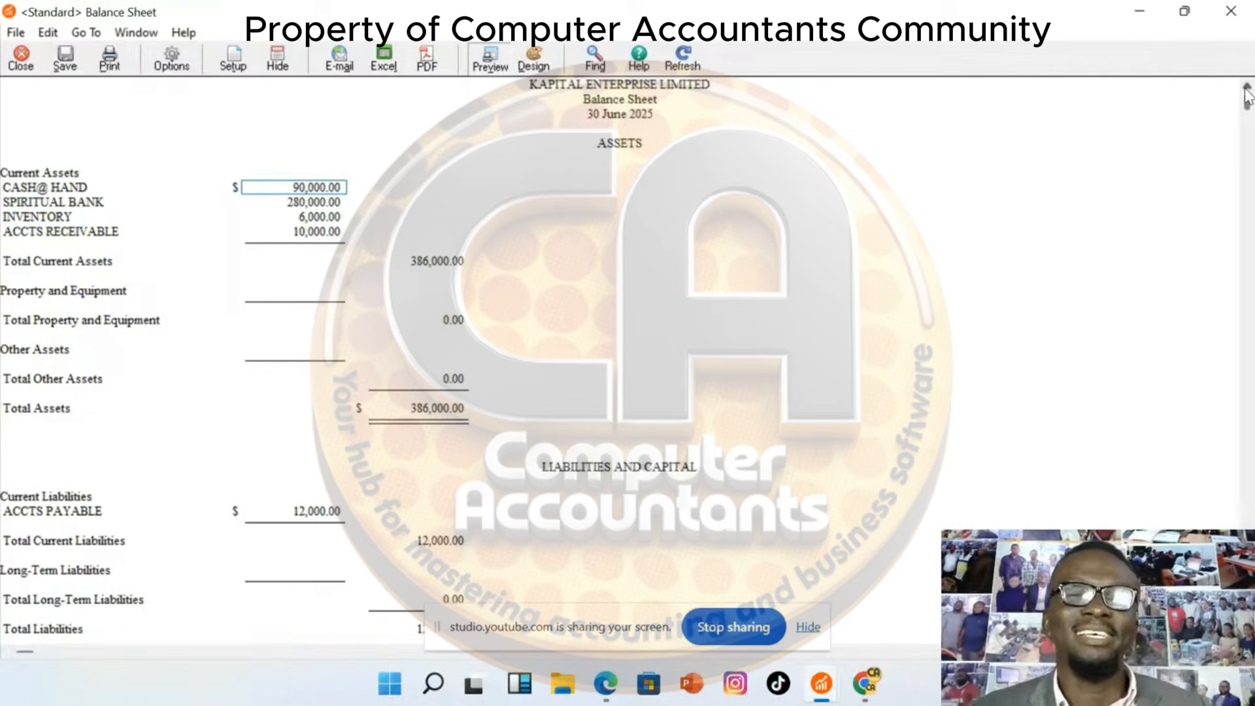
Close the Balance Sheet report and the Select a Report or Form window
left_click(1227, 14)
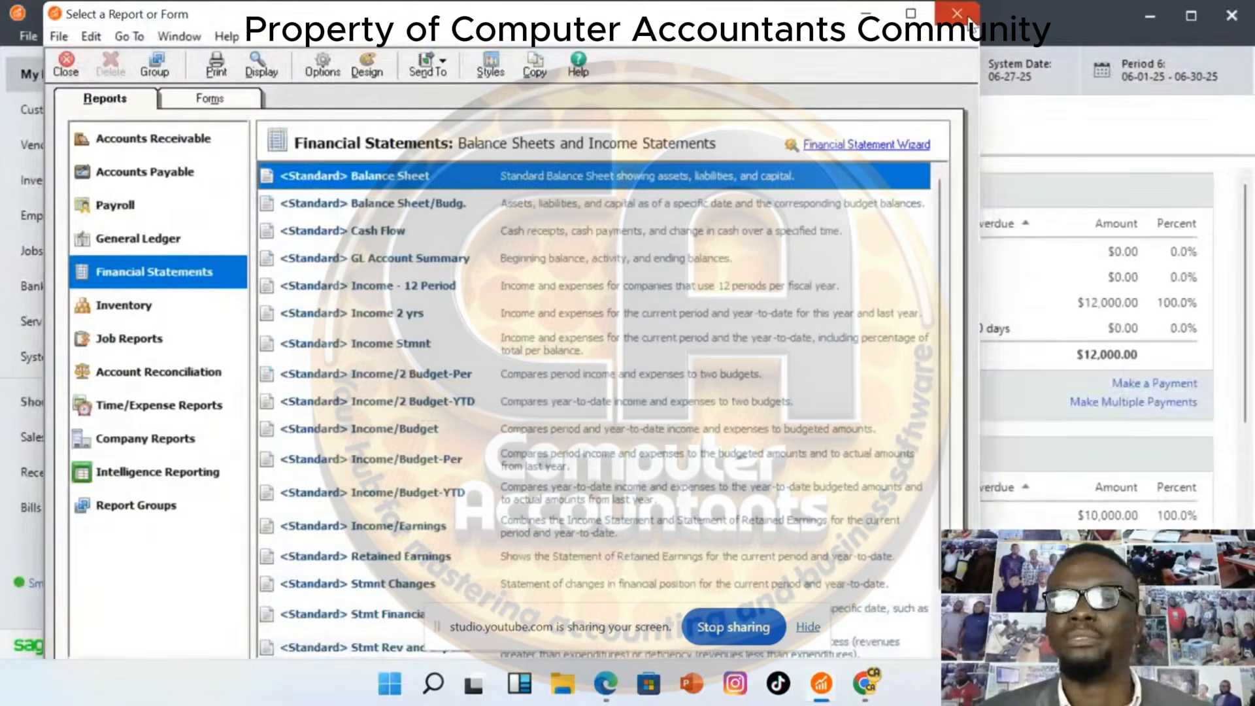
left_click(957, 13)
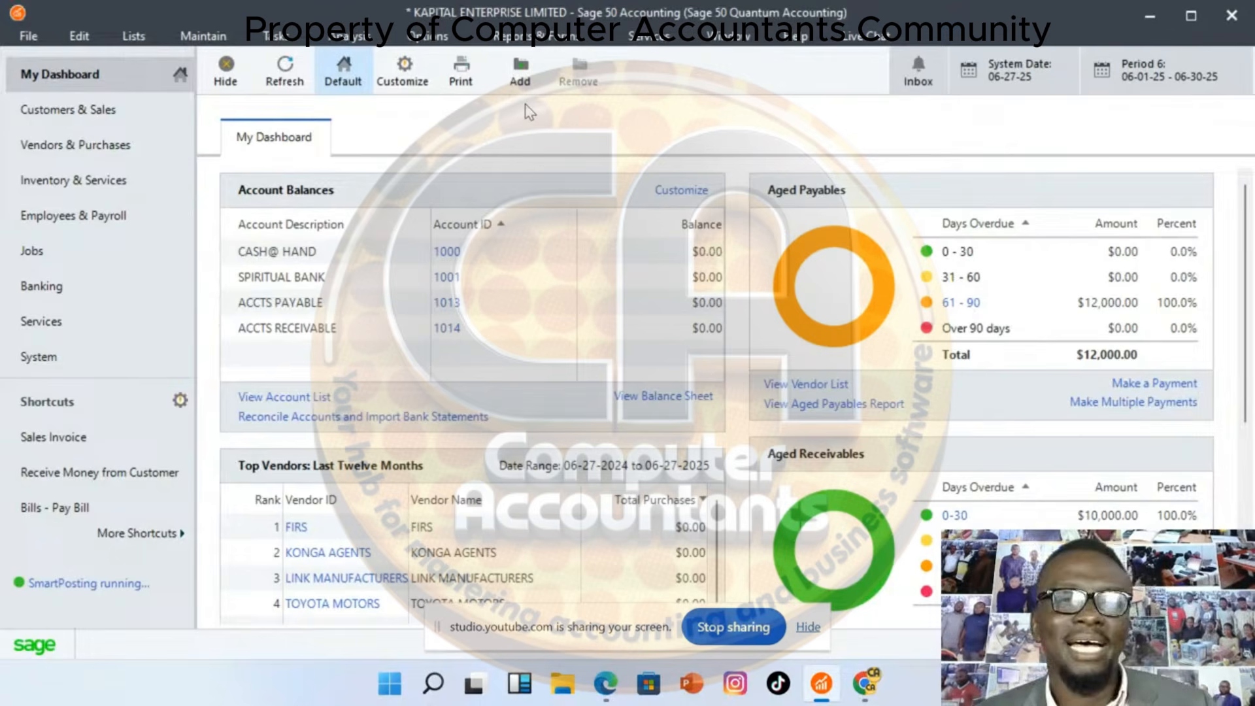
Start a new purchase order from Tasks and show the vendor lookup list
left_click(278, 36)
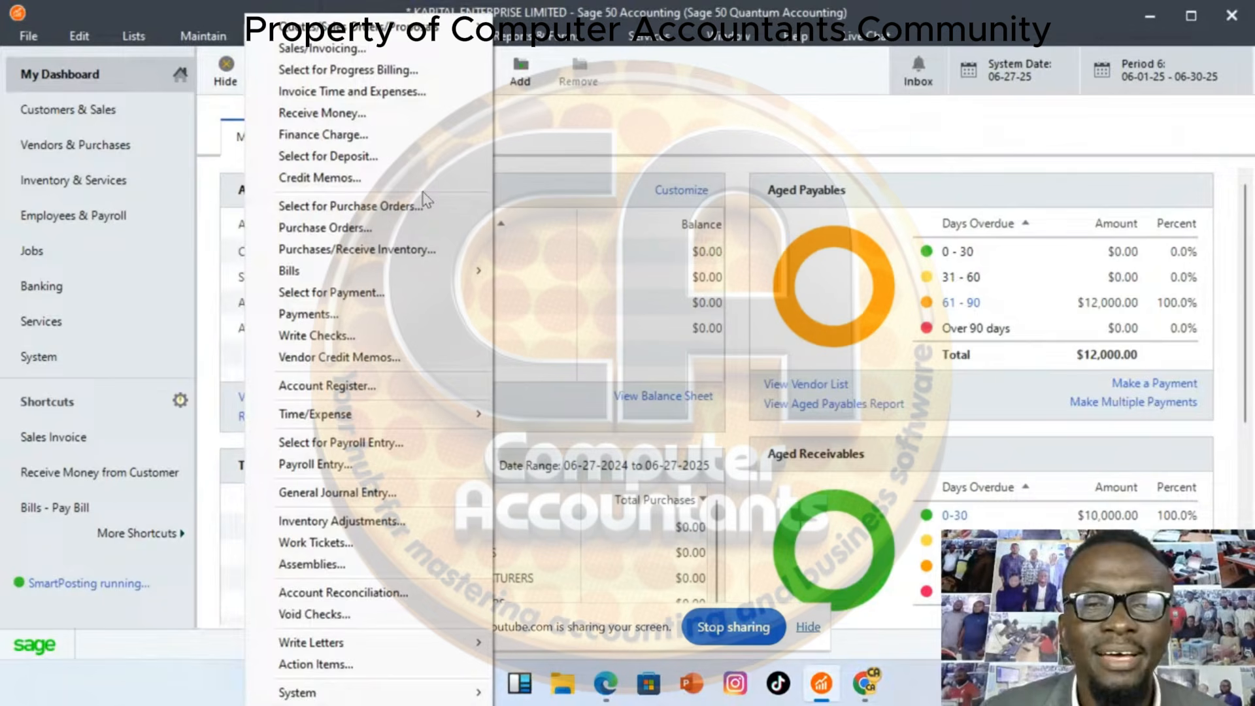
left_click(320, 230)
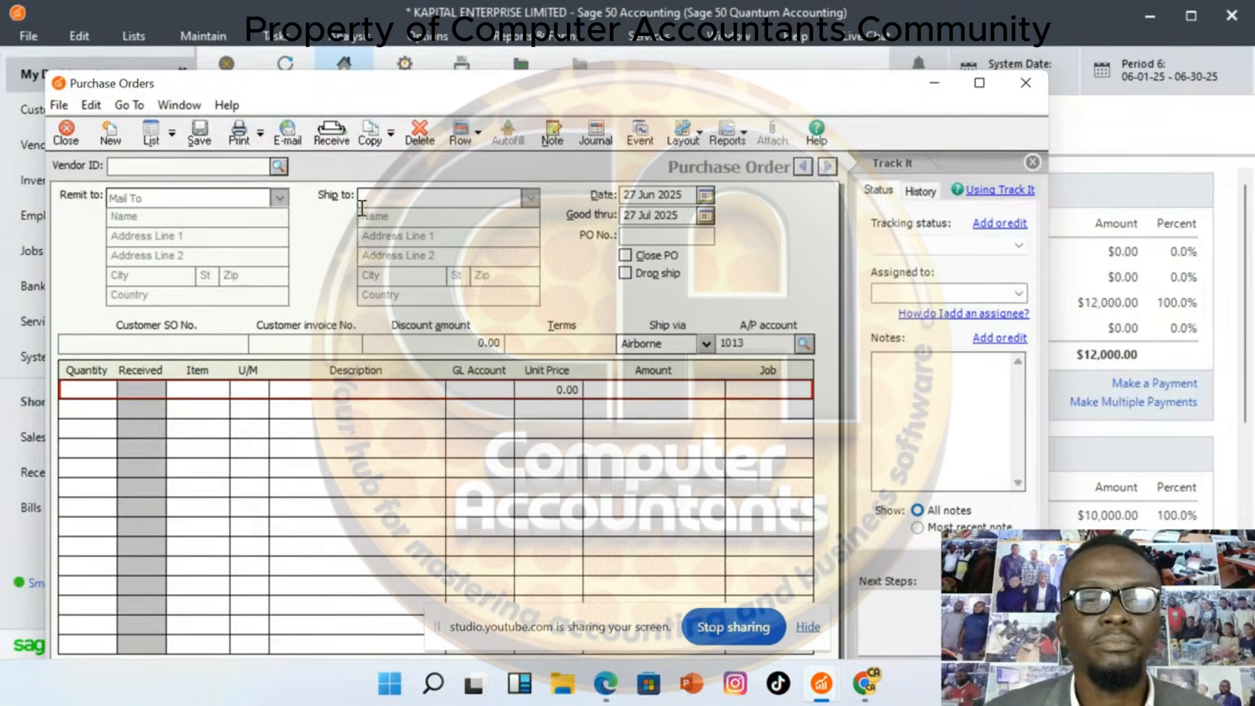
left_click(279, 166)
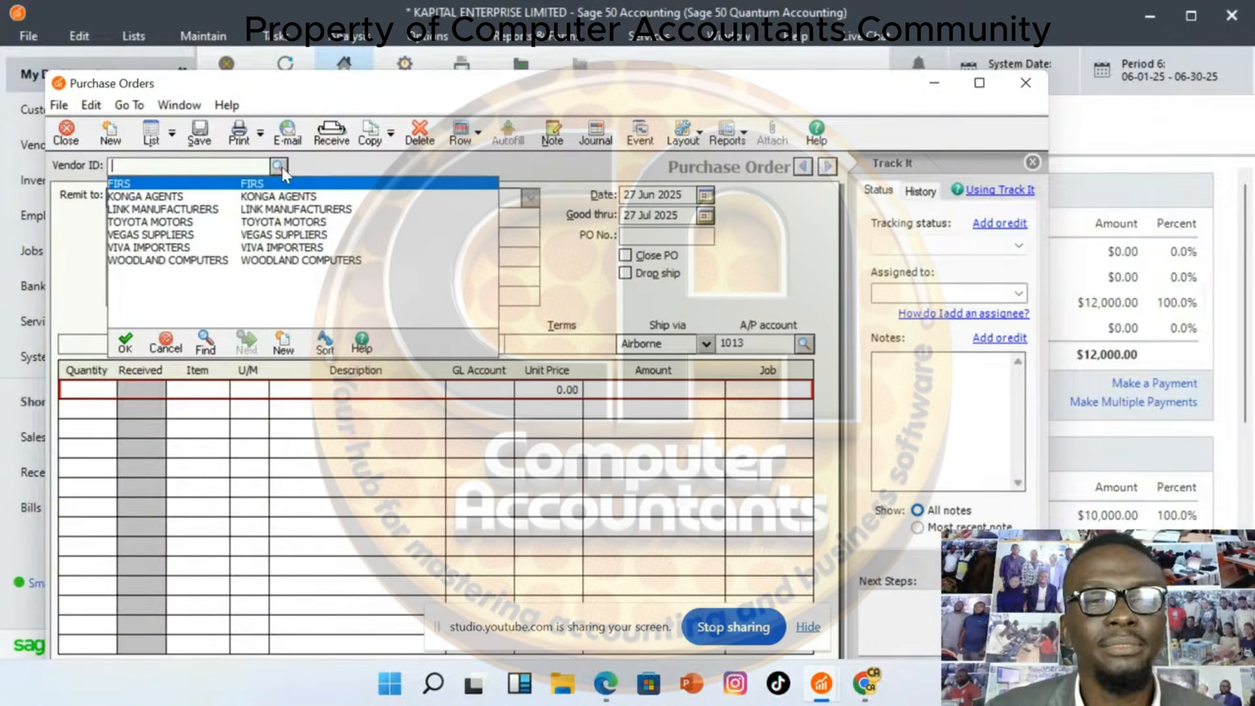
Save PO 1 to VEGAS SUPPLIERS: quantity 20 of HAIR CREAMS at 2,000.00, totalling 40,000.00
double_click(185, 234)
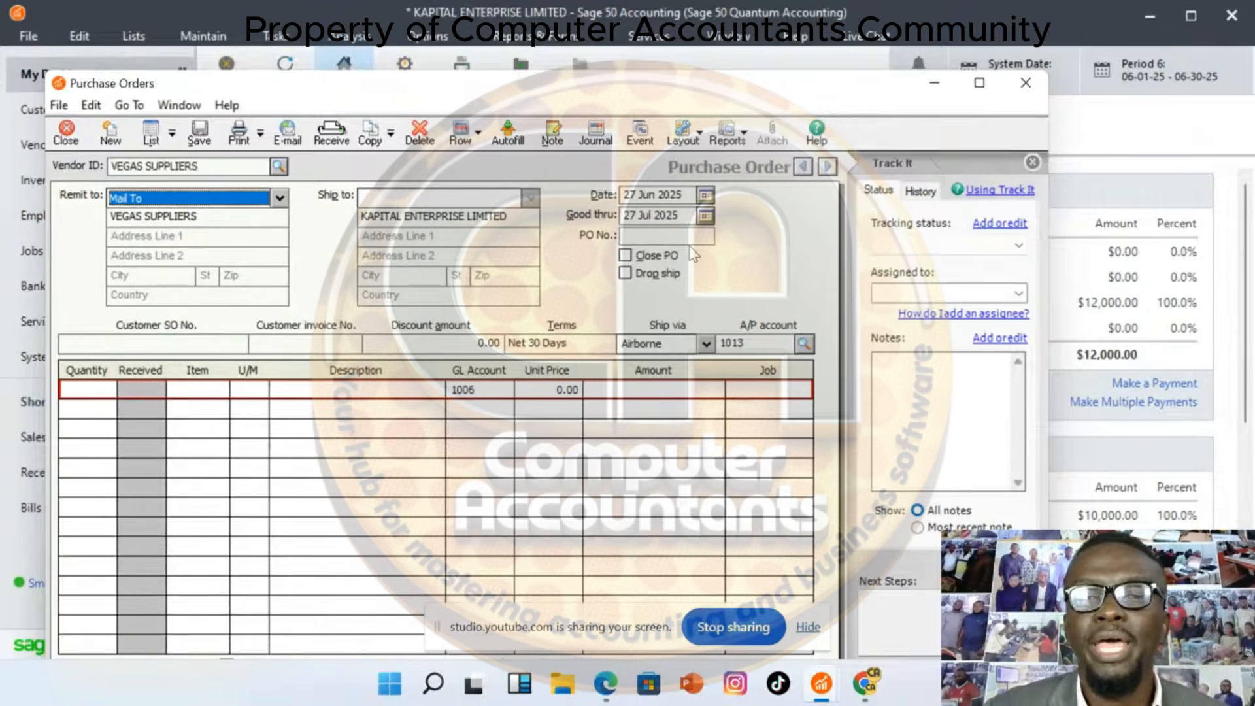
left_click(644, 236)
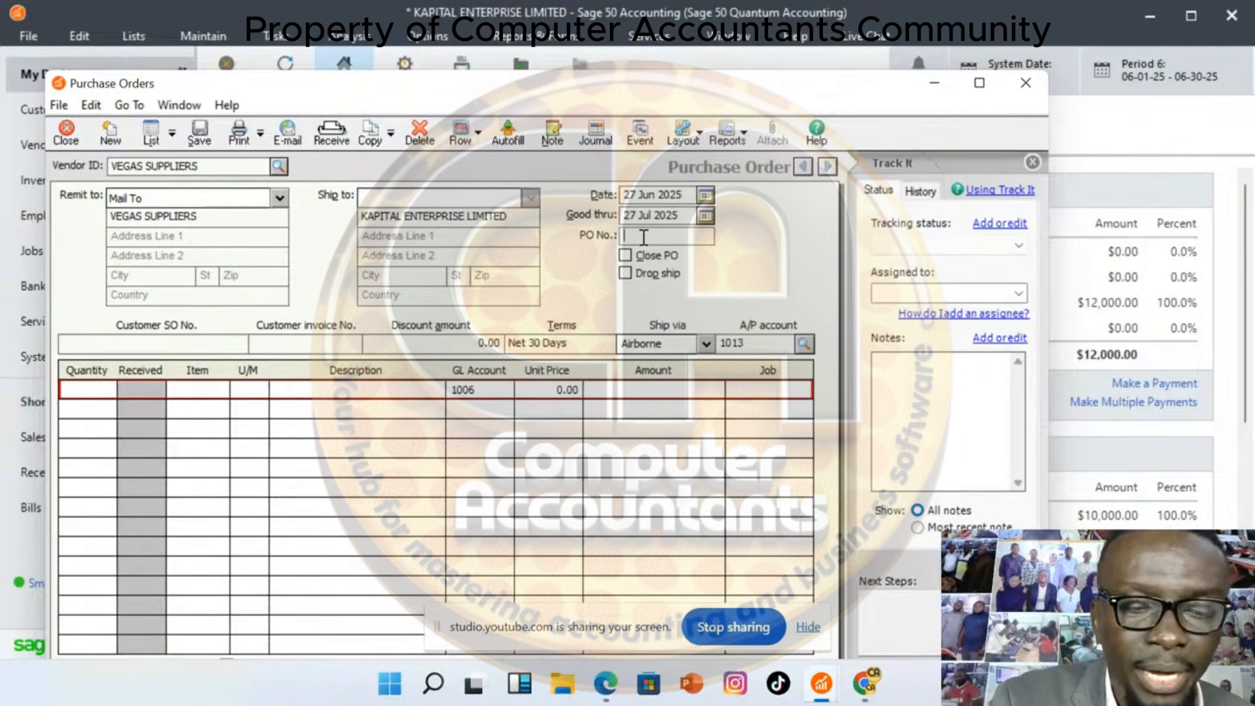
type("1")
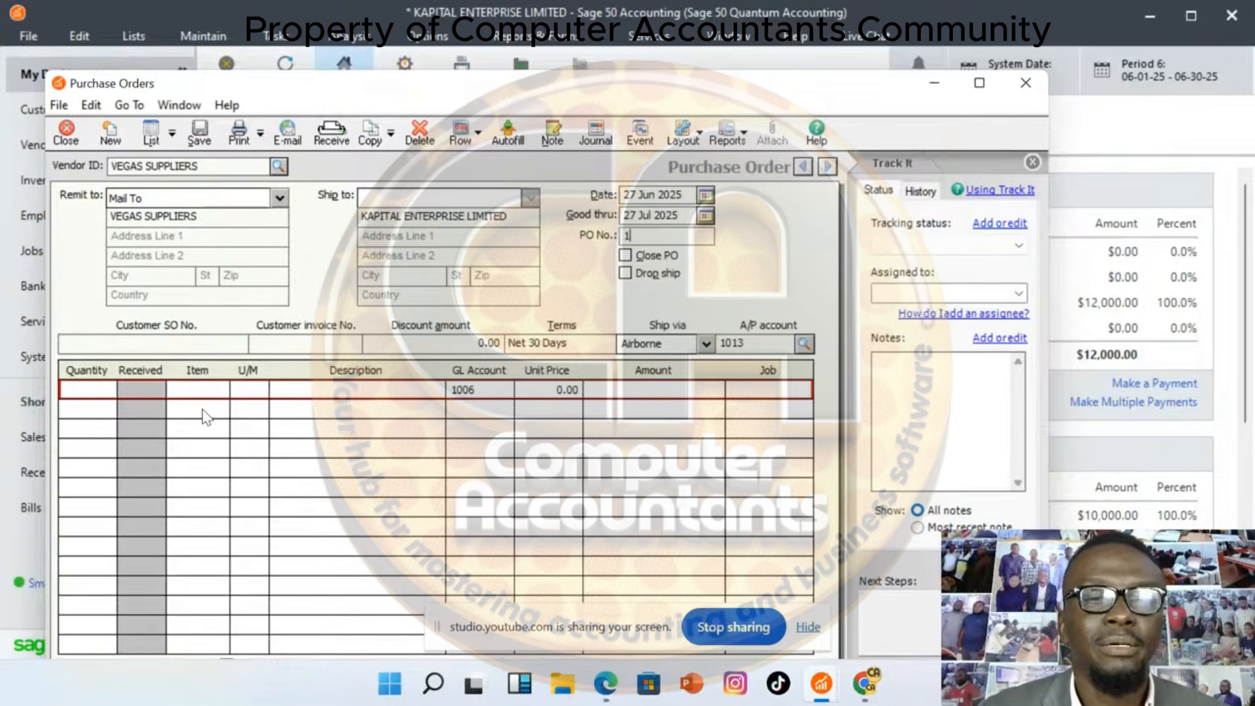
left_click(106, 394)
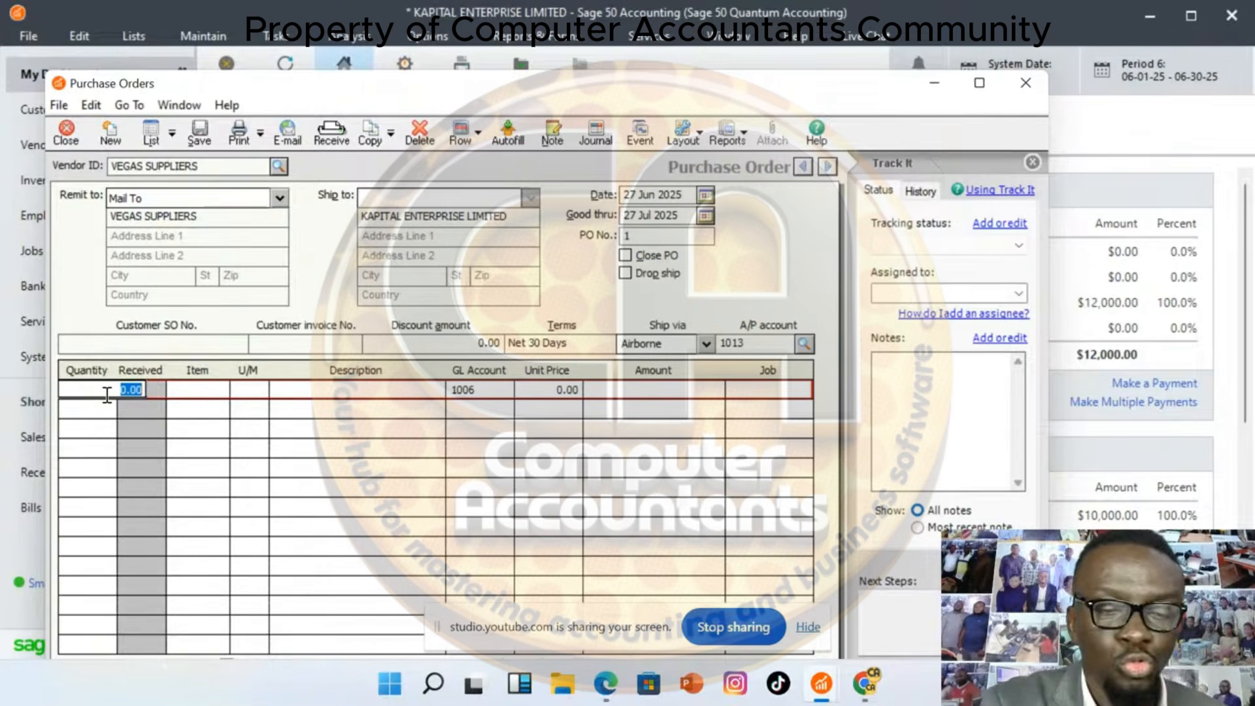
type("20")
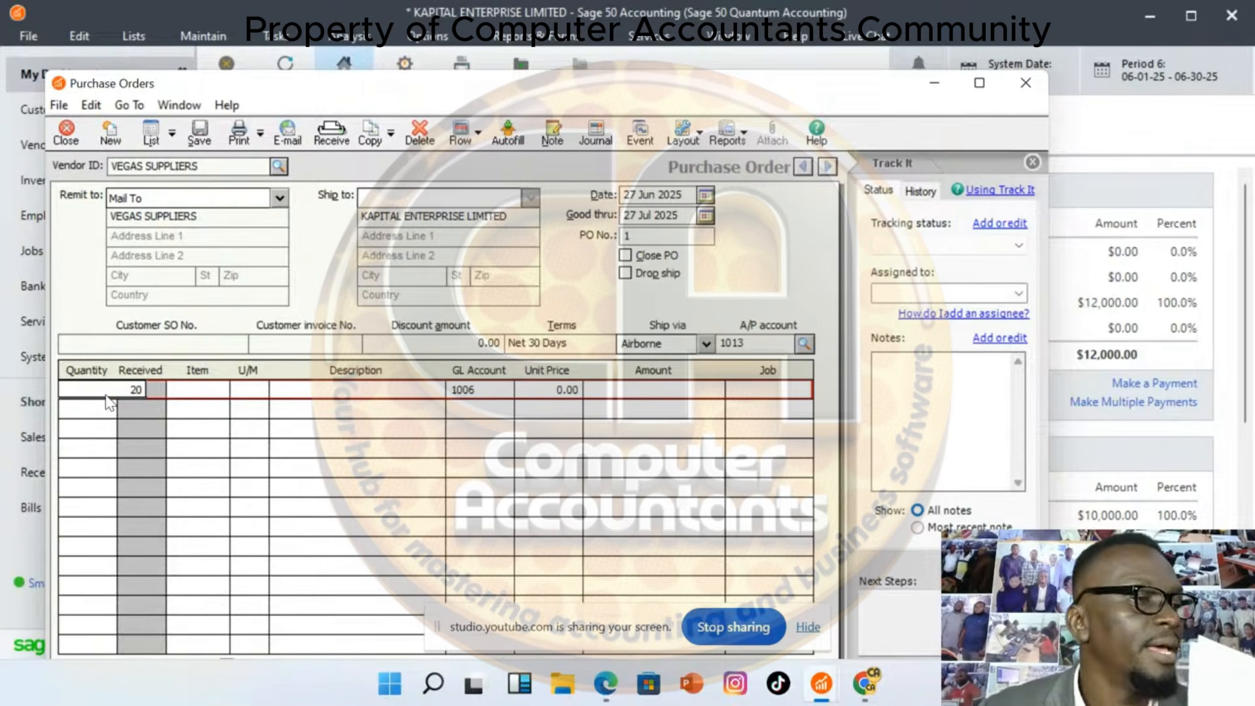
left_click(221, 394)
left_click(265, 388)
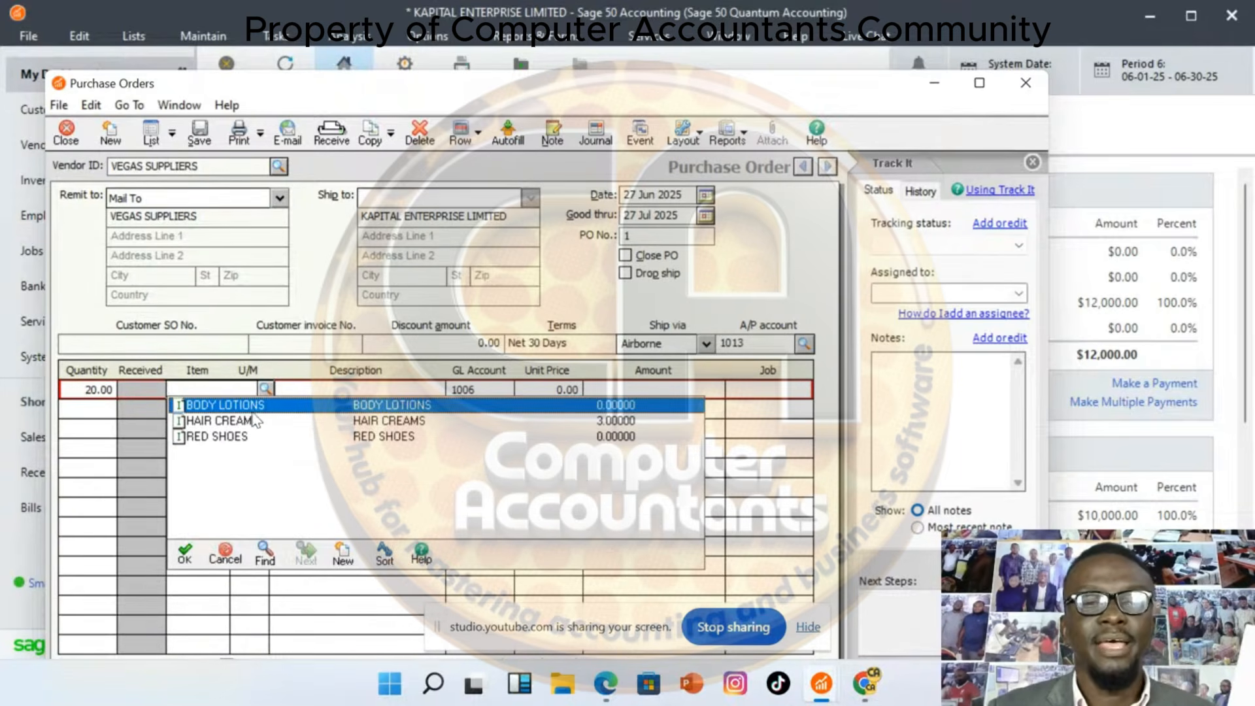
double_click(254, 421)
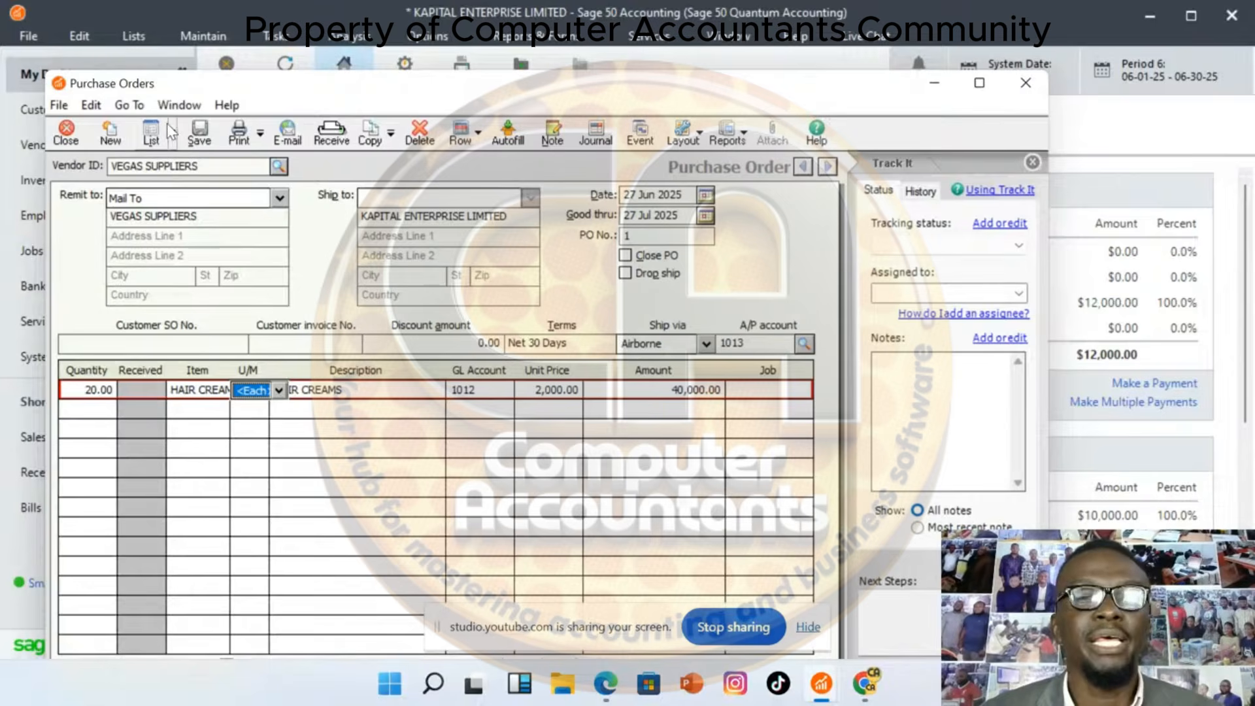
left_click(200, 136)
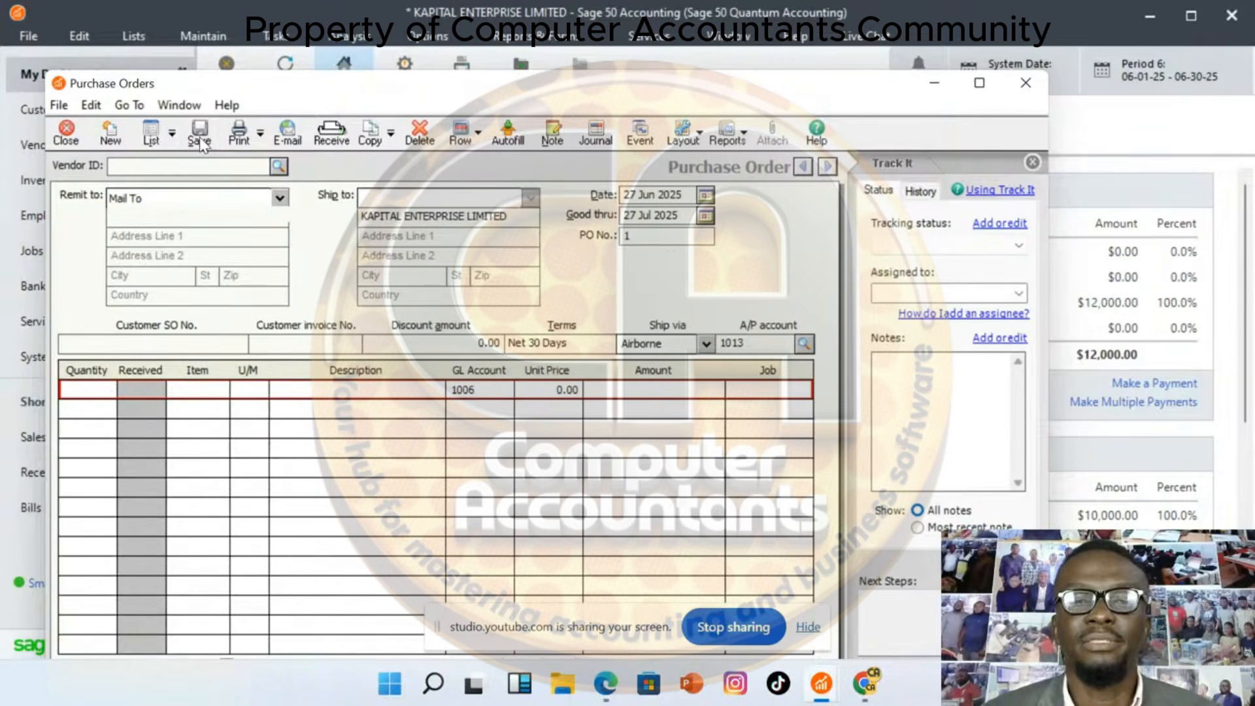
Close the Purchase Orders window and open the Tasks menu
left_click(1026, 83)
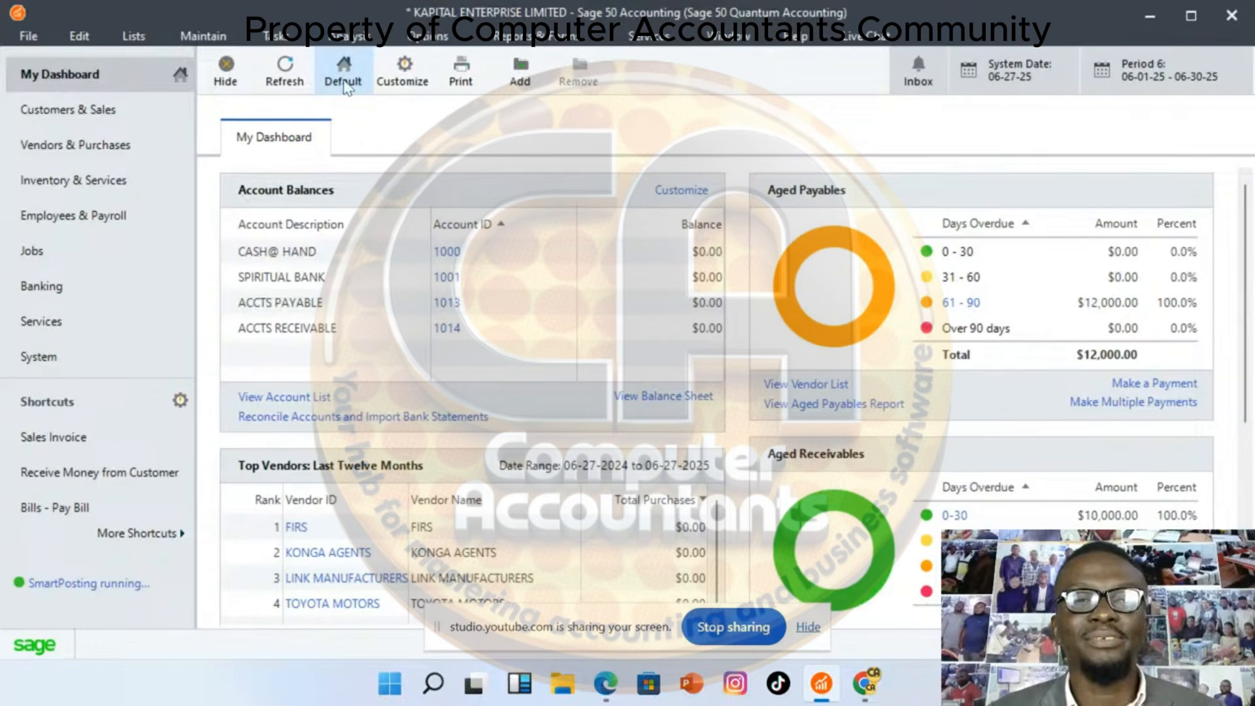
left_click(275, 36)
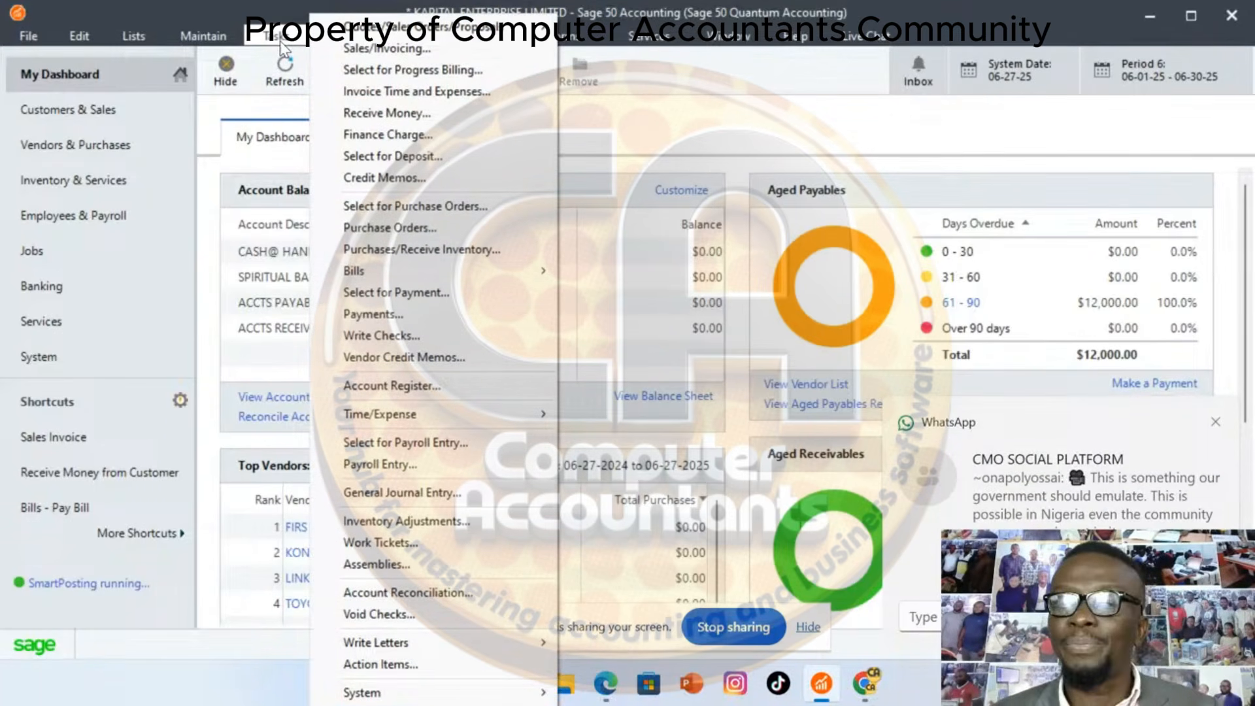
Dismiss the chat notification and open the Tasks menu again
left_click(1215, 422)
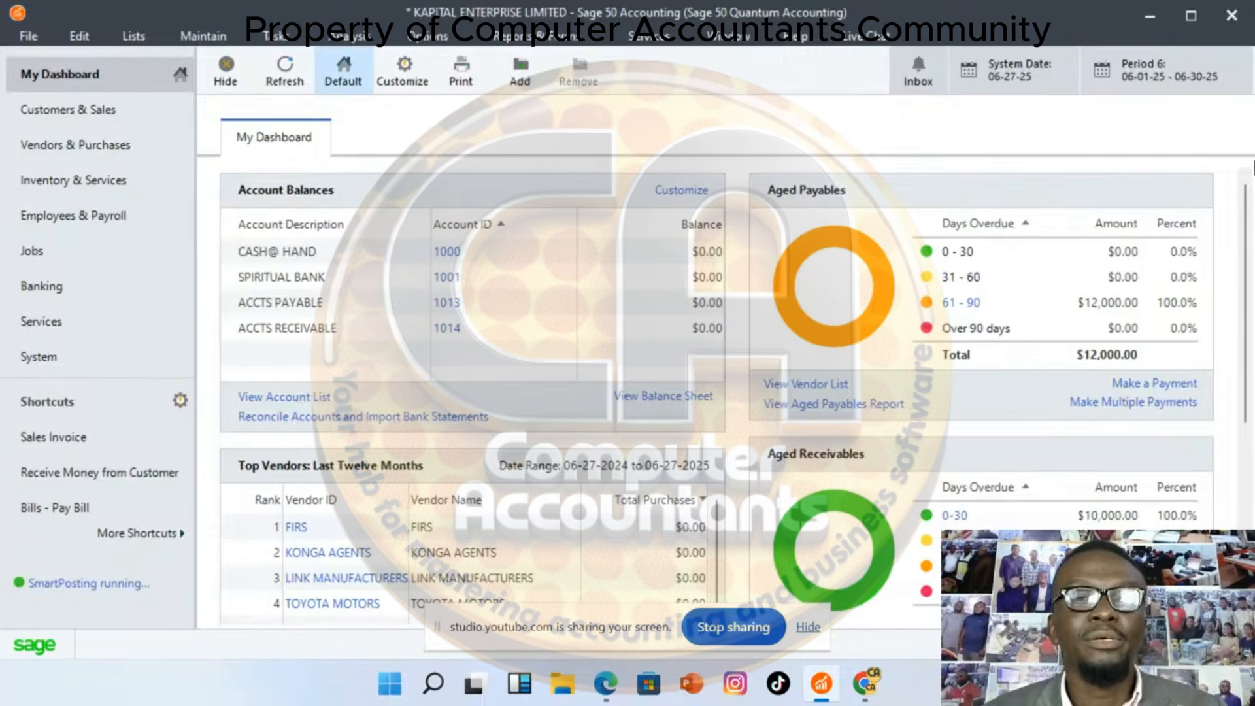
left_click(273, 36)
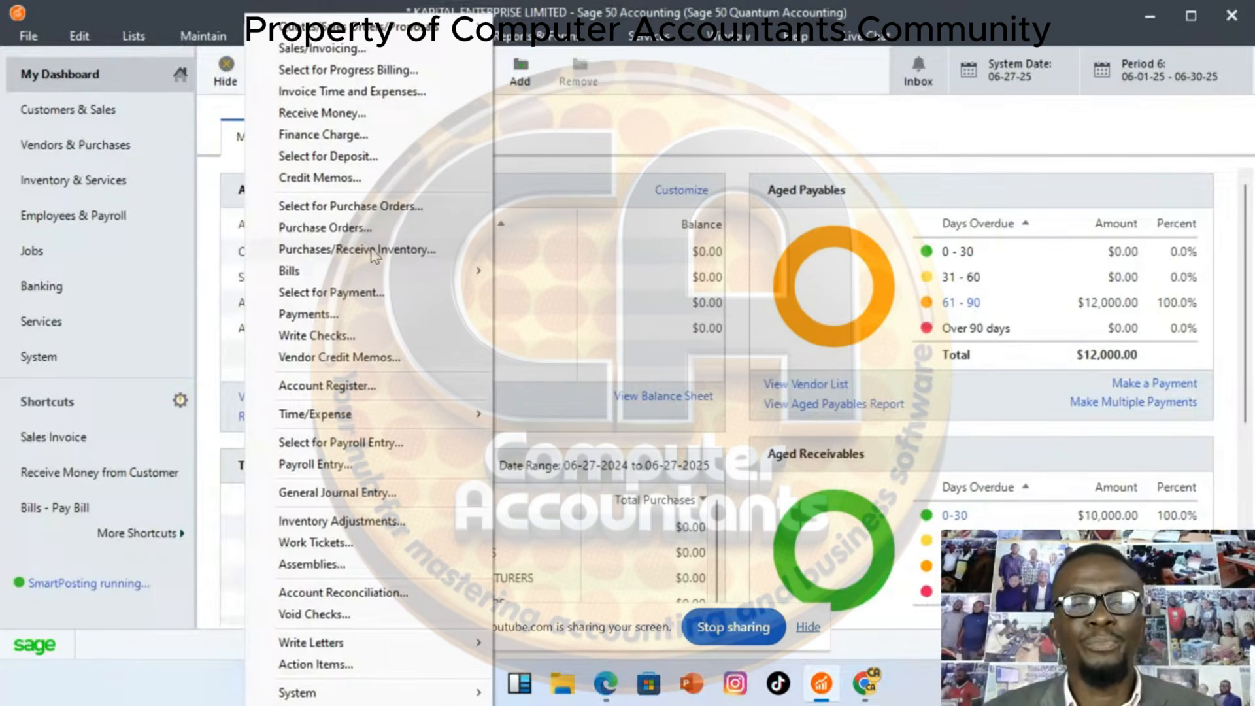
Begin a Purchases/Receive Inventory entry for VEGAS SUPPLIERS, invoice 1, and view its open purchase orders
left_click(375, 253)
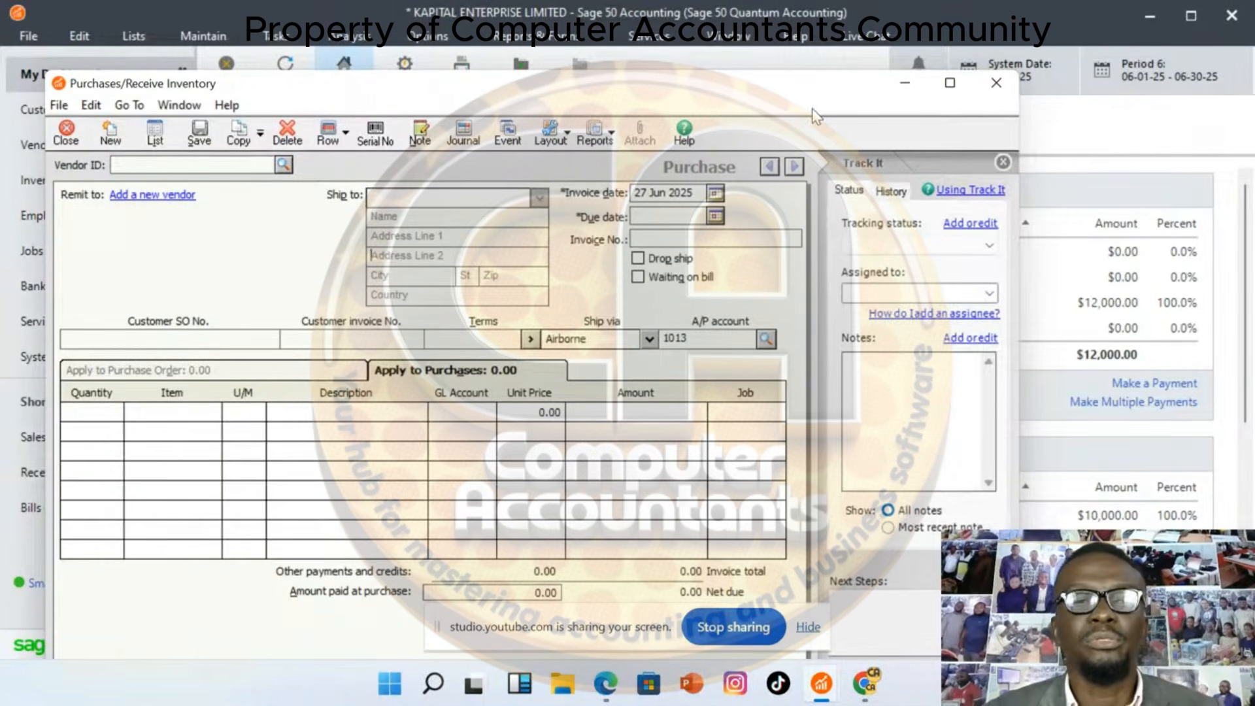
left_click(283, 164)
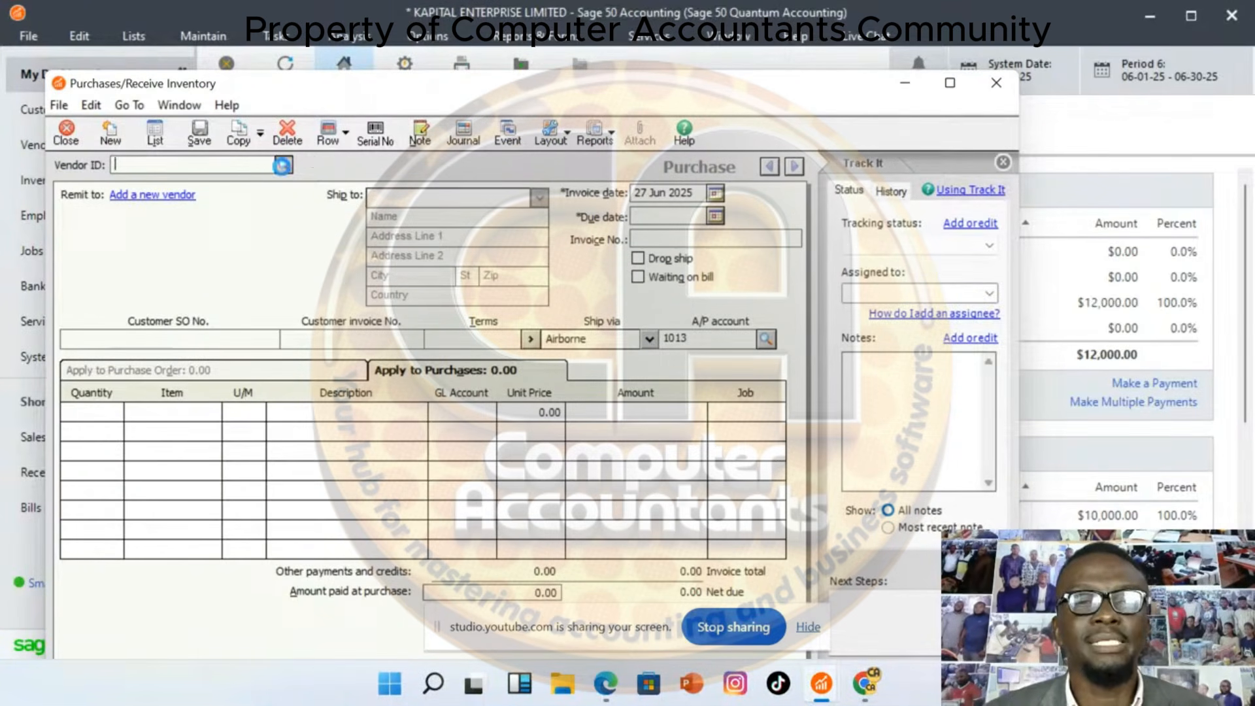
double_click(171, 232)
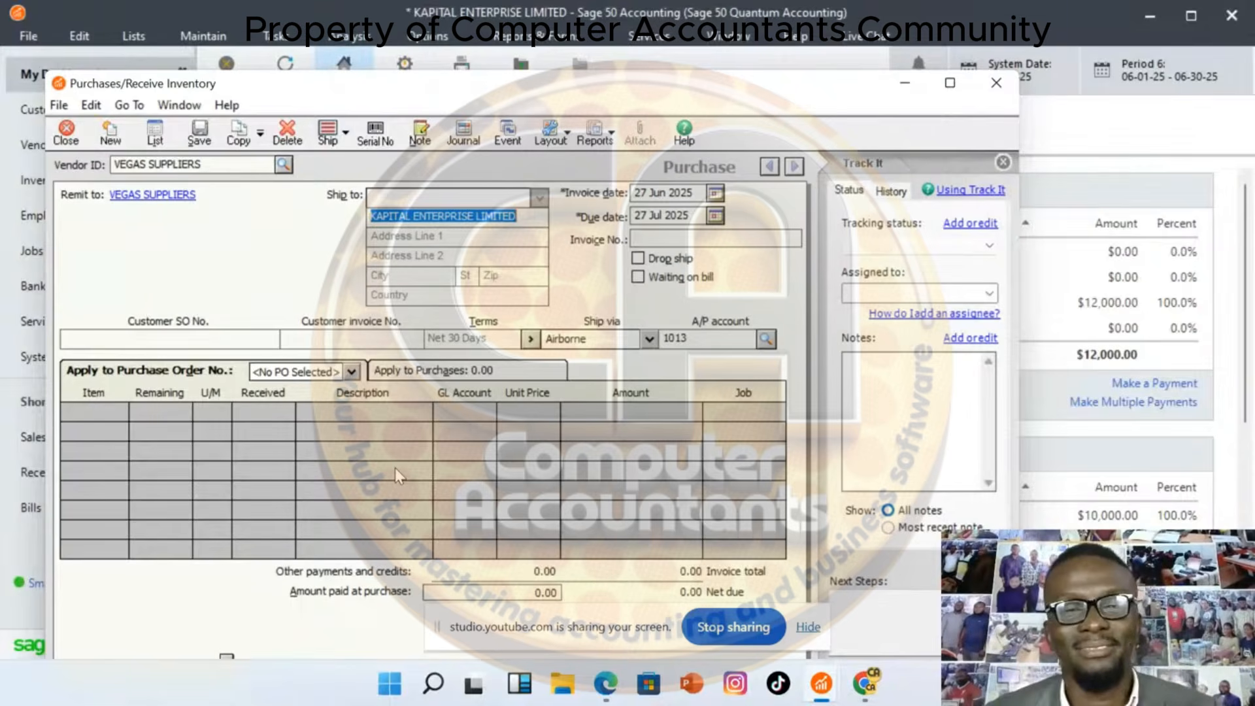
left_click(662, 240)
type("1")
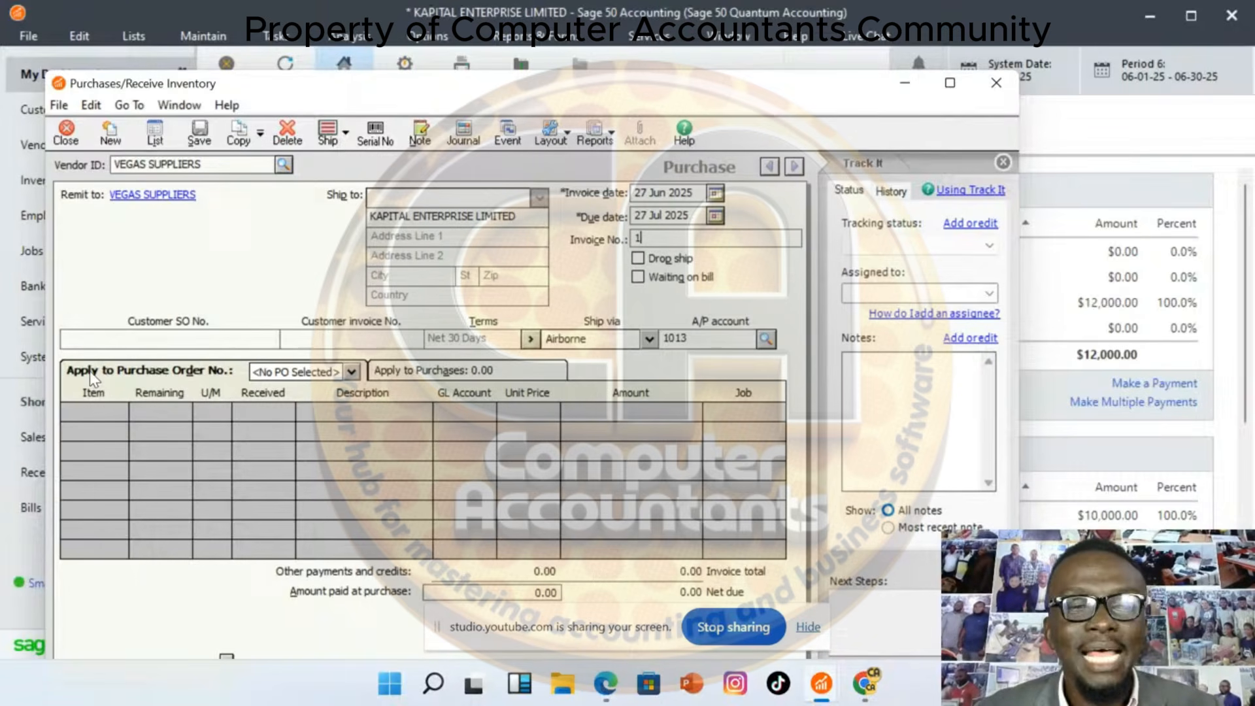
left_click(351, 371)
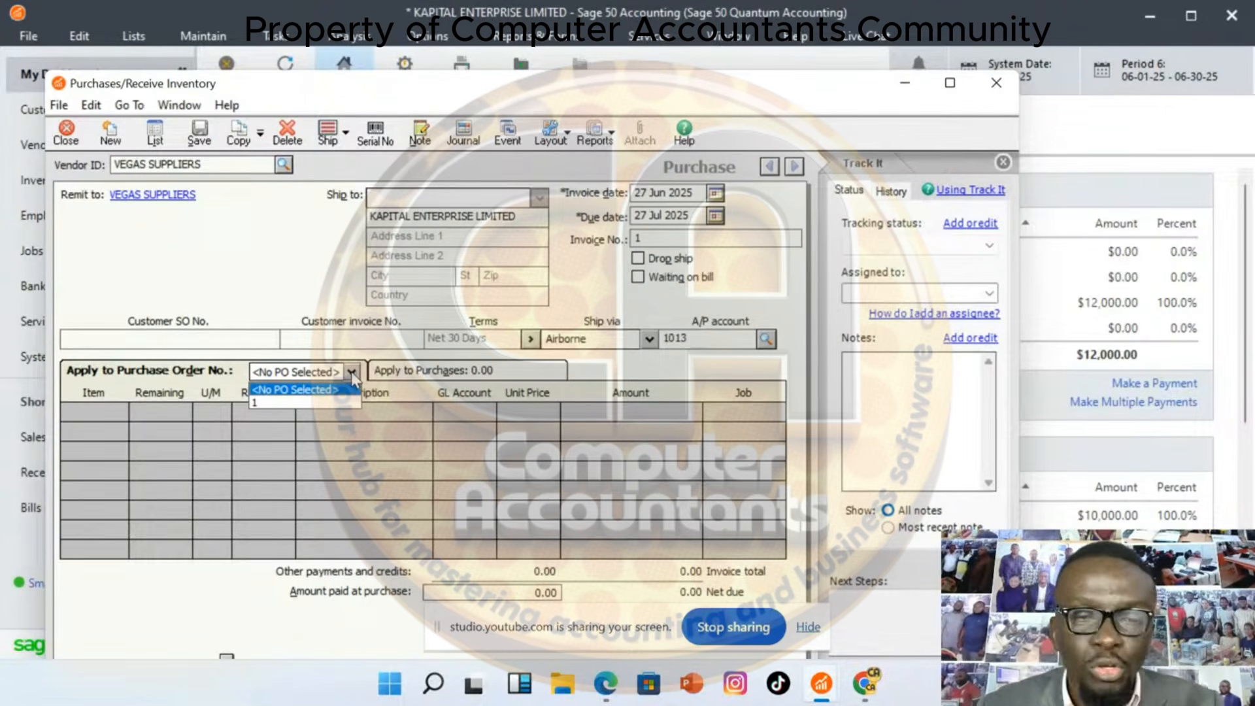
left_click(351, 371)
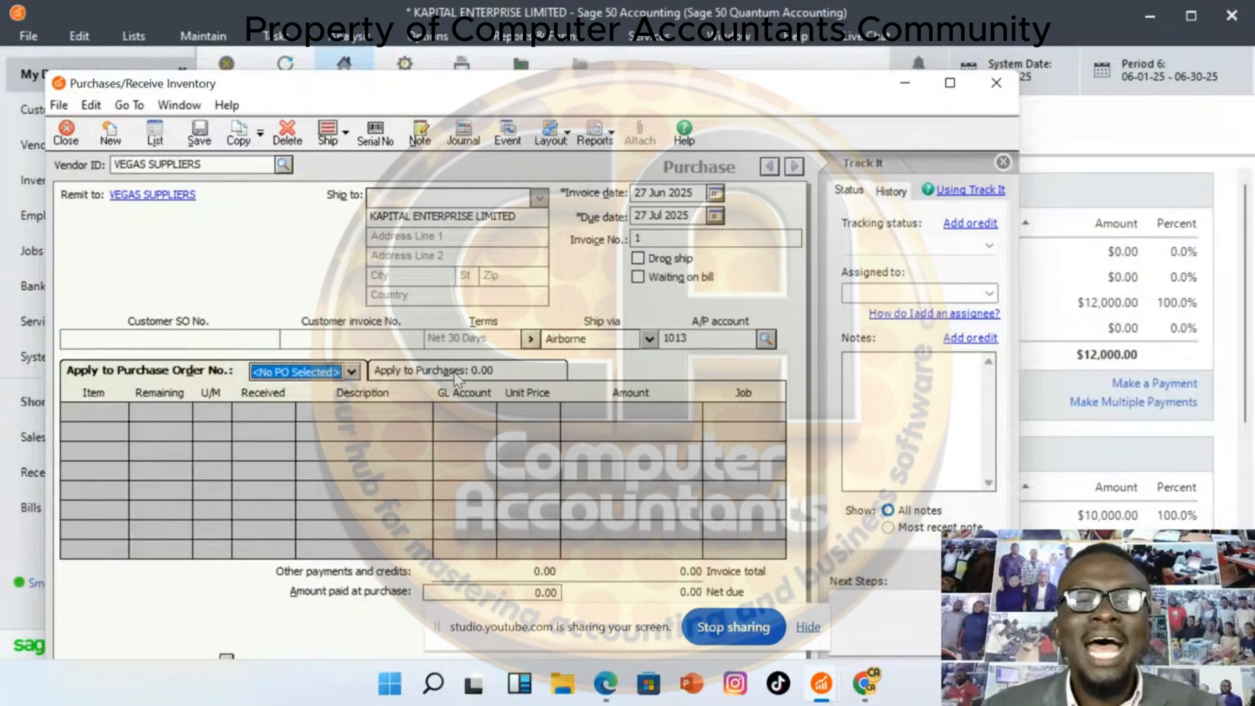
left_click(353, 372)
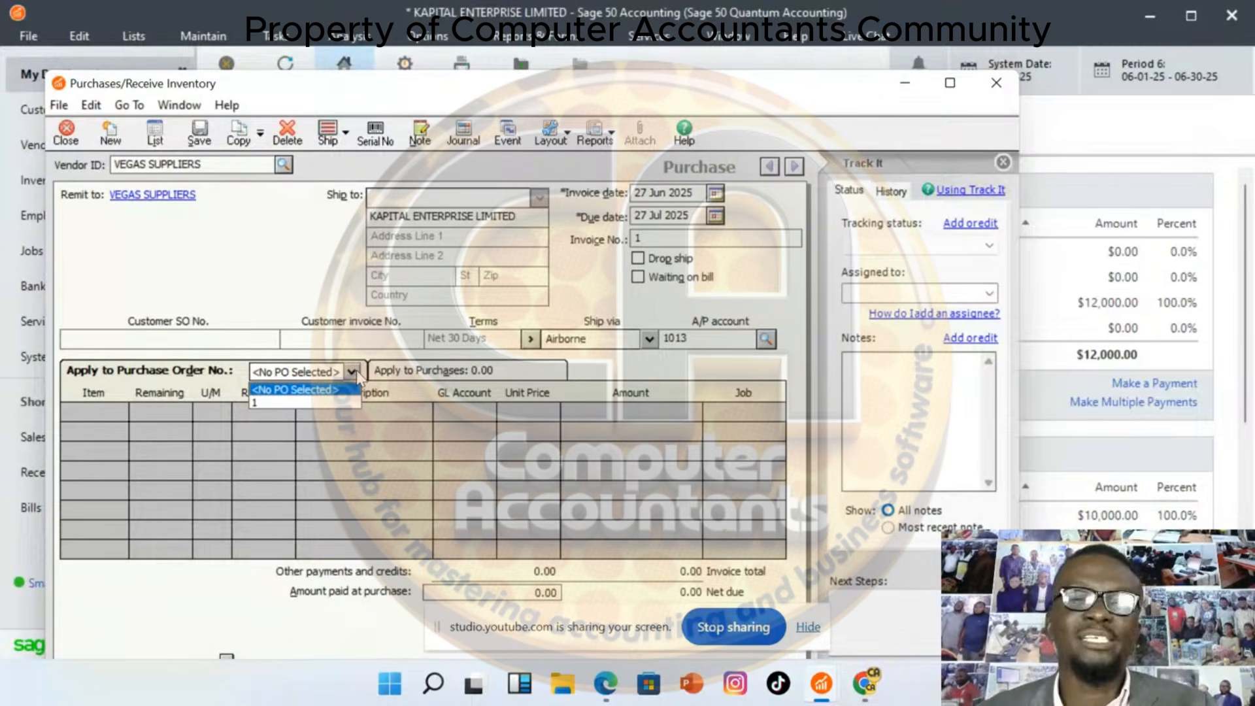
Apply the entry to PO 1, receive 12 HAIR CREAMS totalling 24,000.00, and save
left_click(281, 403)
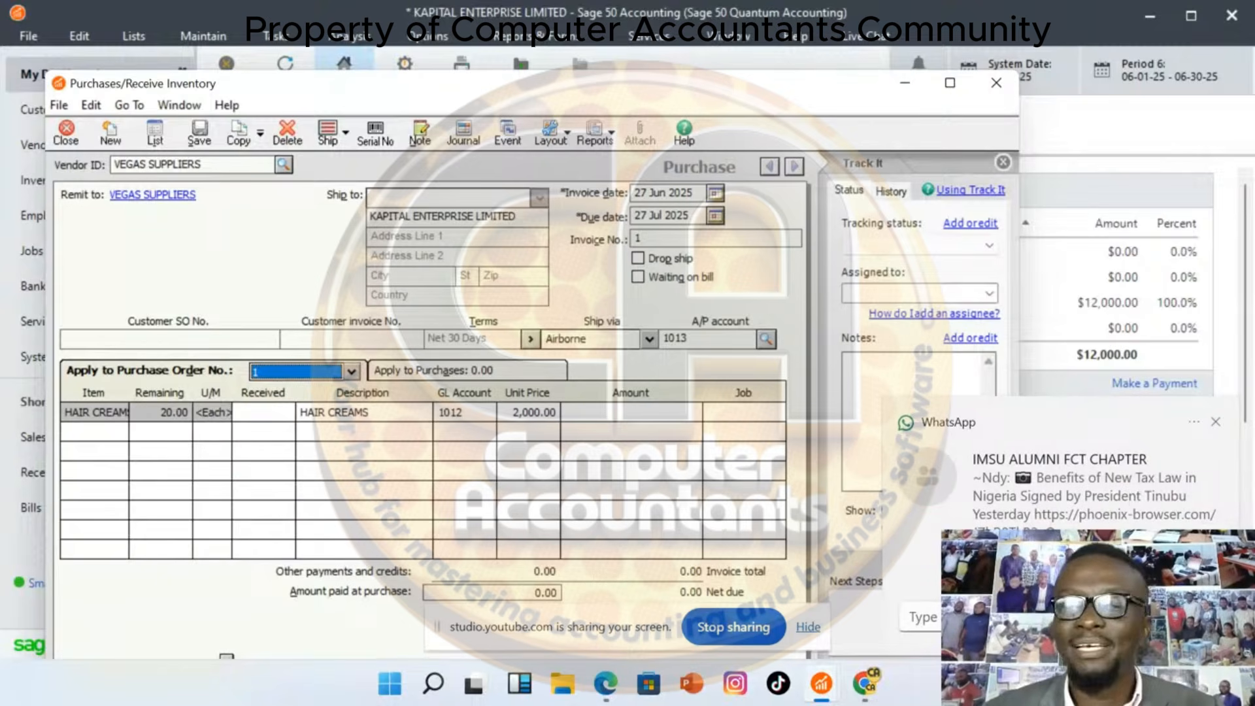
left_click(1217, 423)
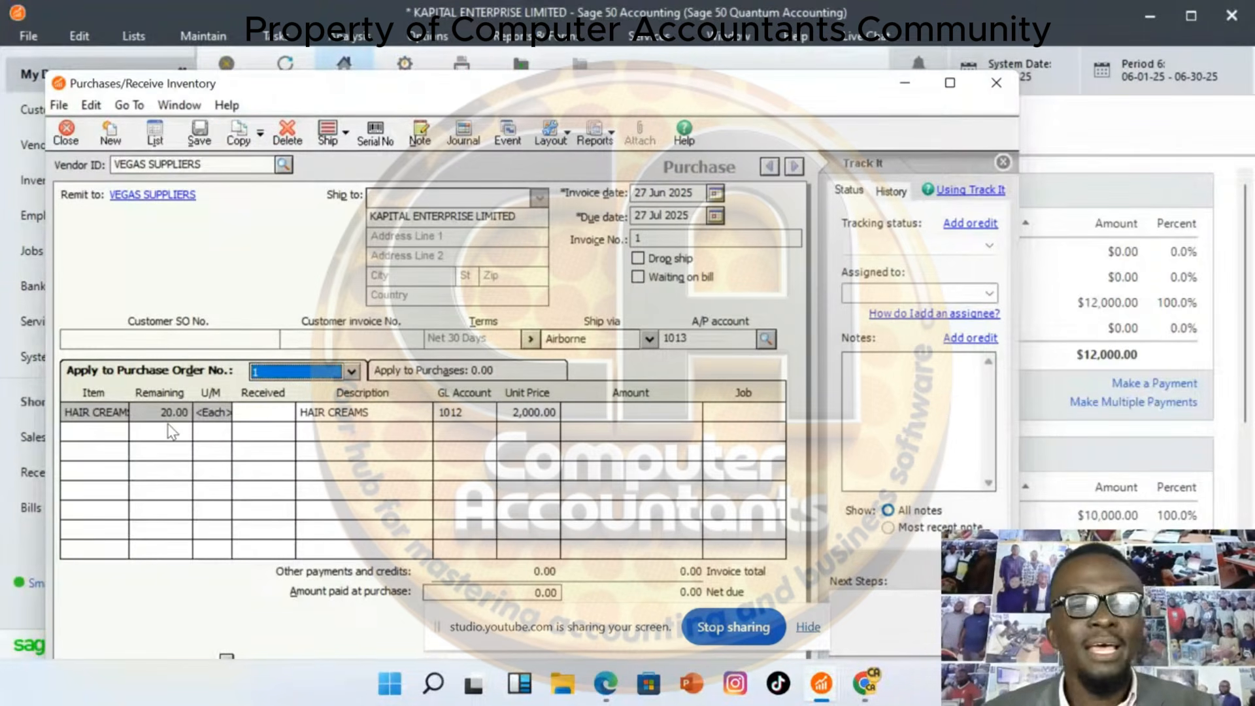
left_click(268, 418)
type("12")
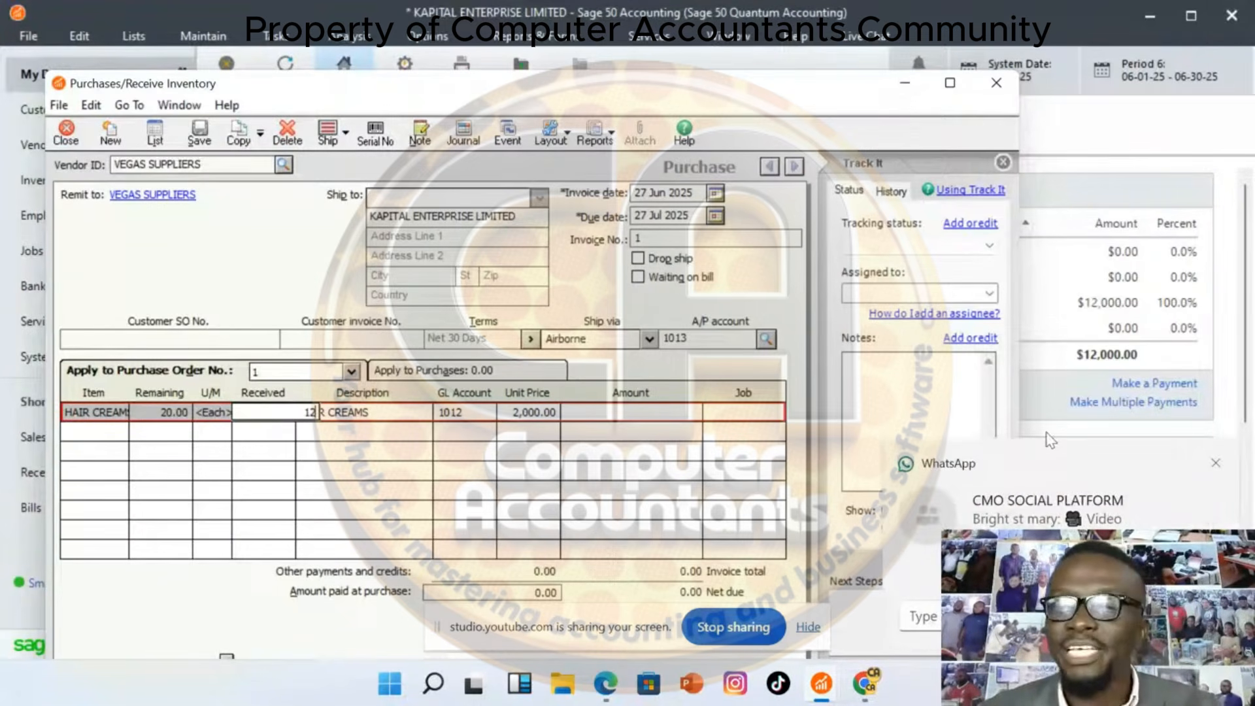
left_click(1214, 463)
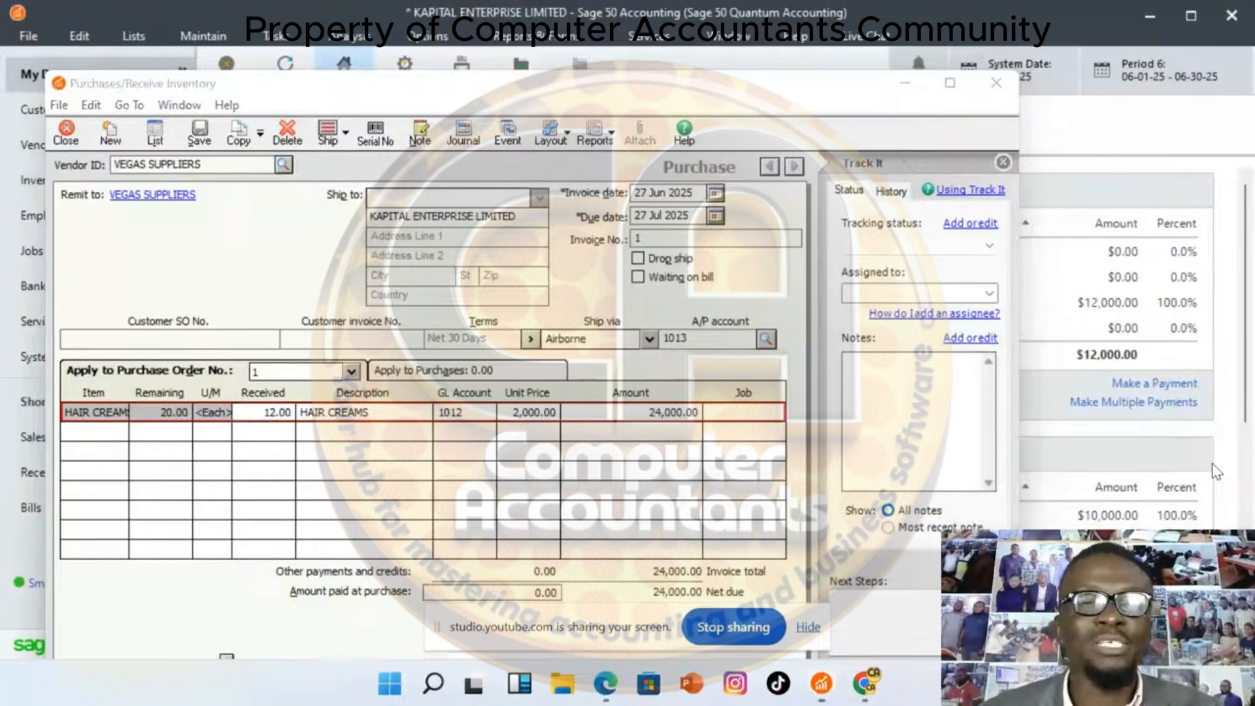
key("Tab")
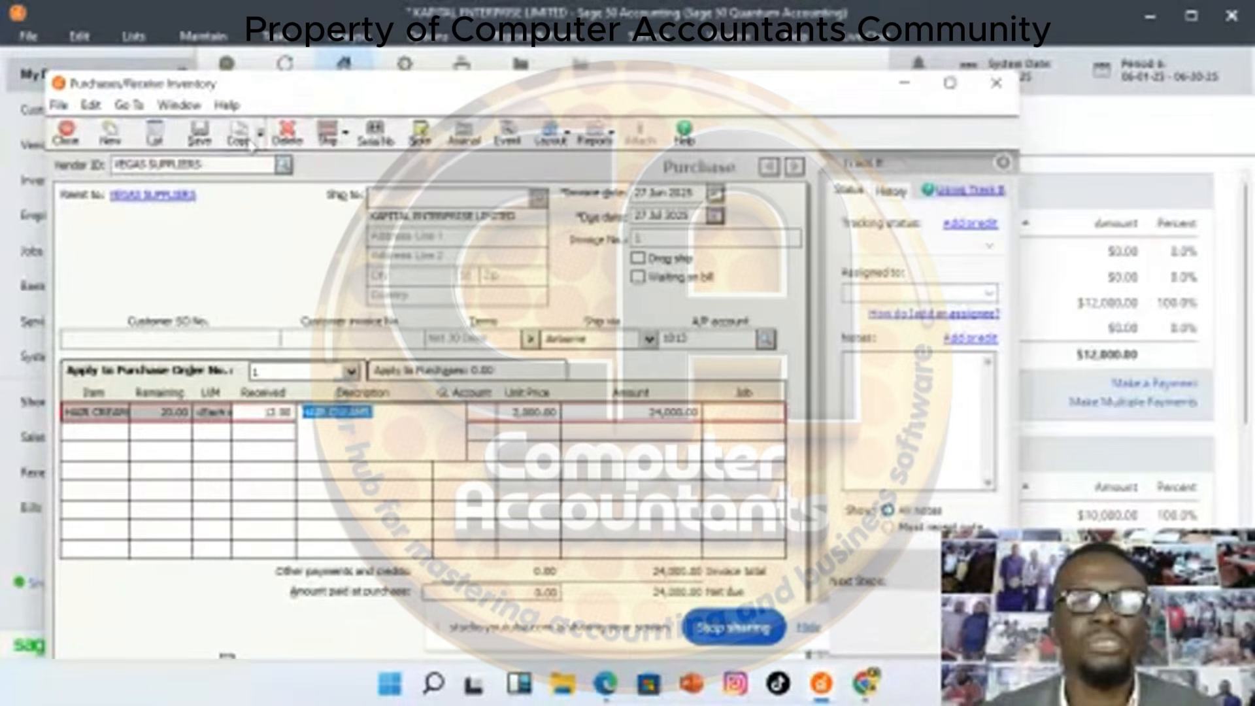
left_click(196, 141)
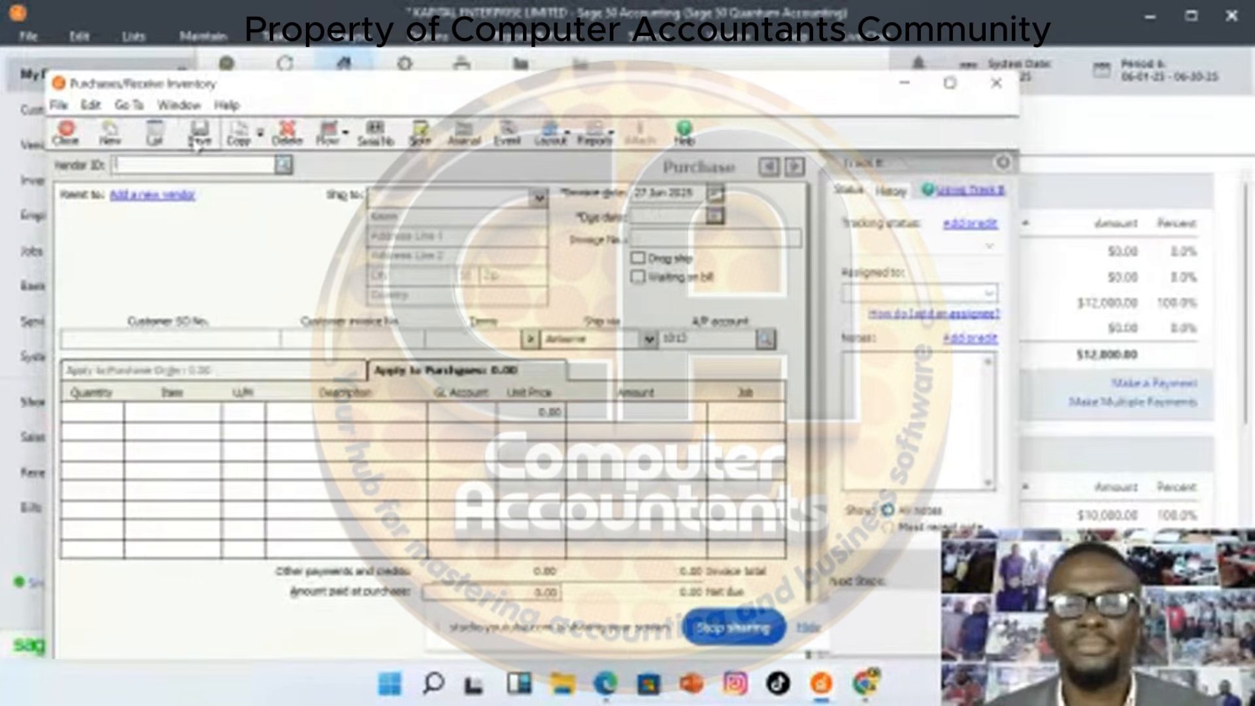
Close the Purchases/Receive Inventory window and show the Tasks menu
left_click(1004, 97)
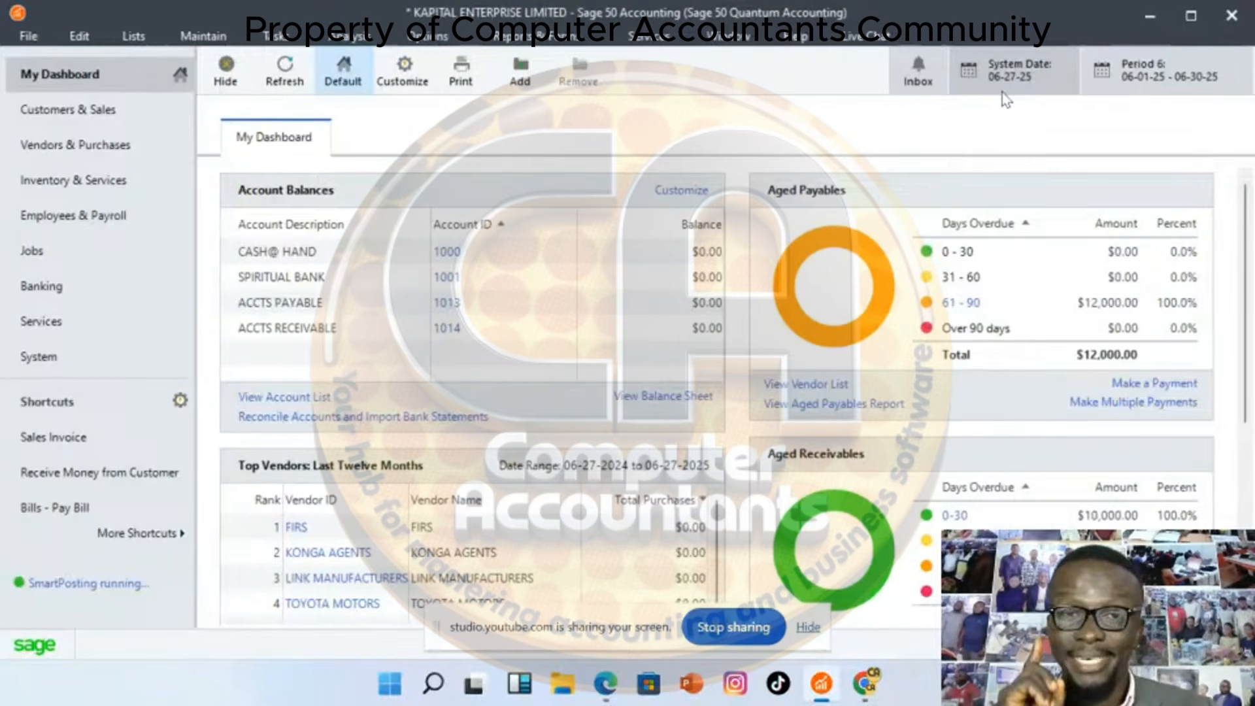
left_click(278, 36)
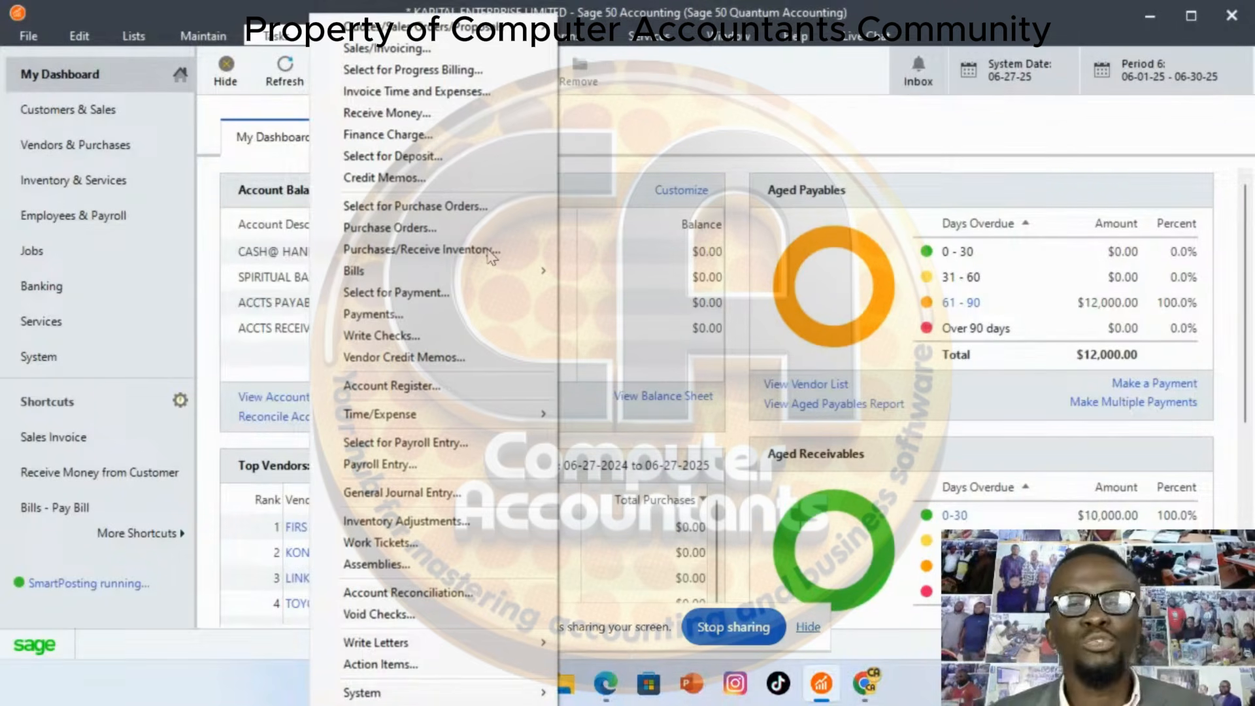
Start a new purchase from VIVA IMPORTERS with invoice number 2
left_click(448, 251)
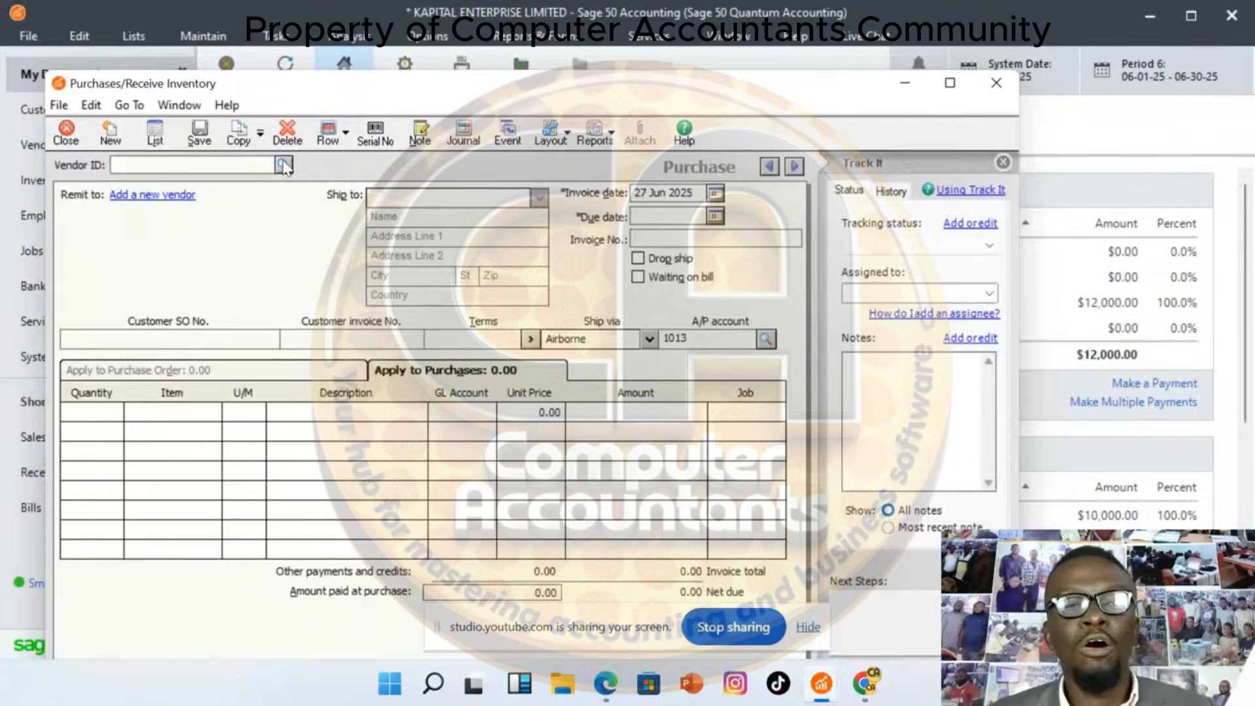
left_click(284, 164)
left_click(182, 247)
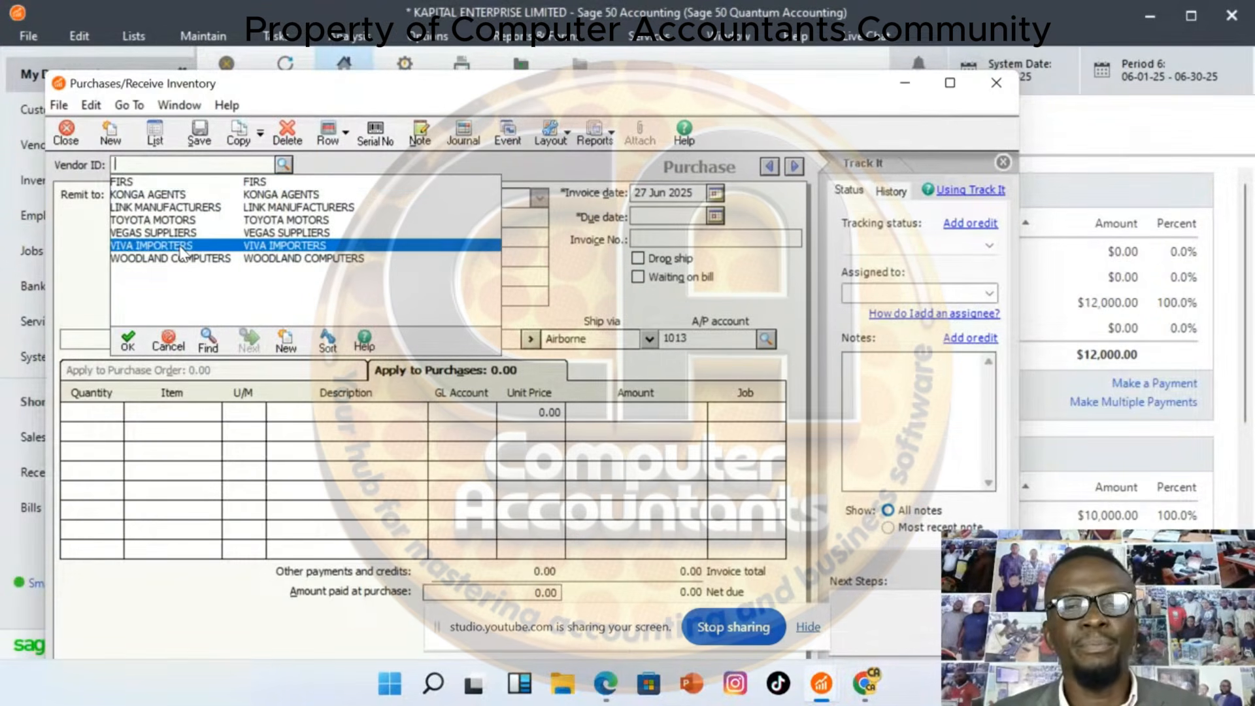
left_click(181, 249)
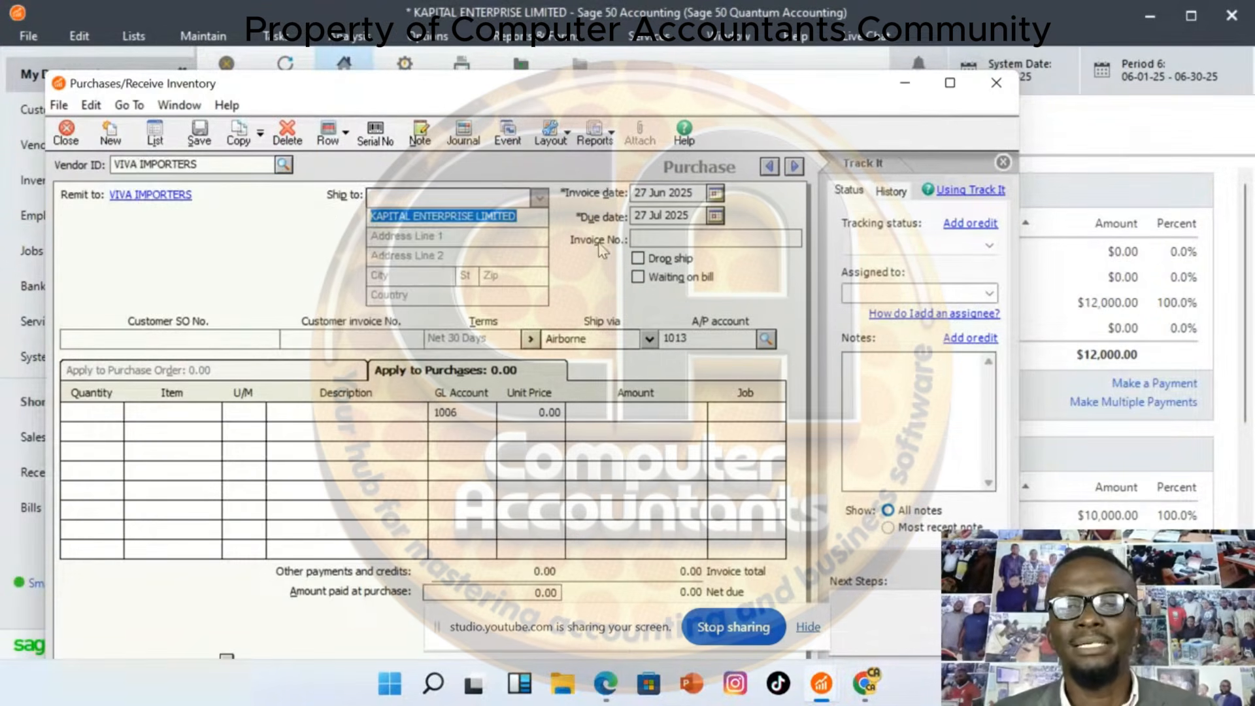
left_click(647, 240)
type("2")
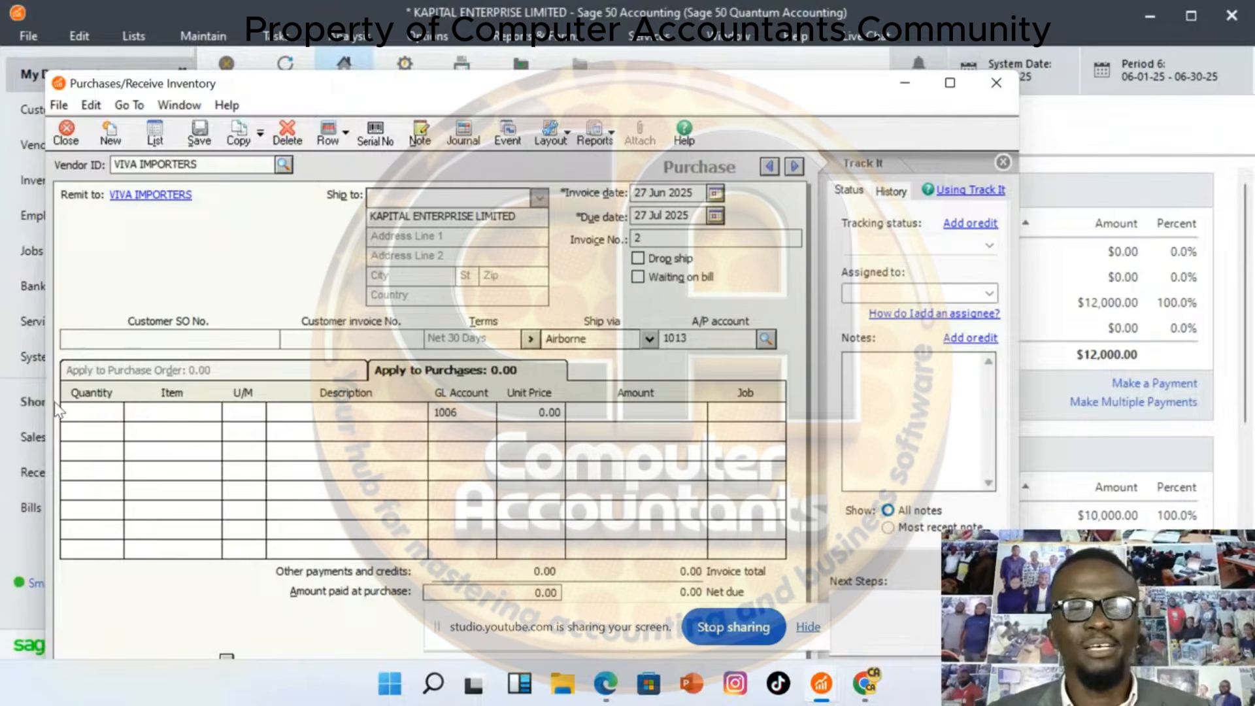
Add a line for 20 RED SHOES at 1,500.00 each, totalling 30,000.00, and save
left_click(93, 413)
type("20")
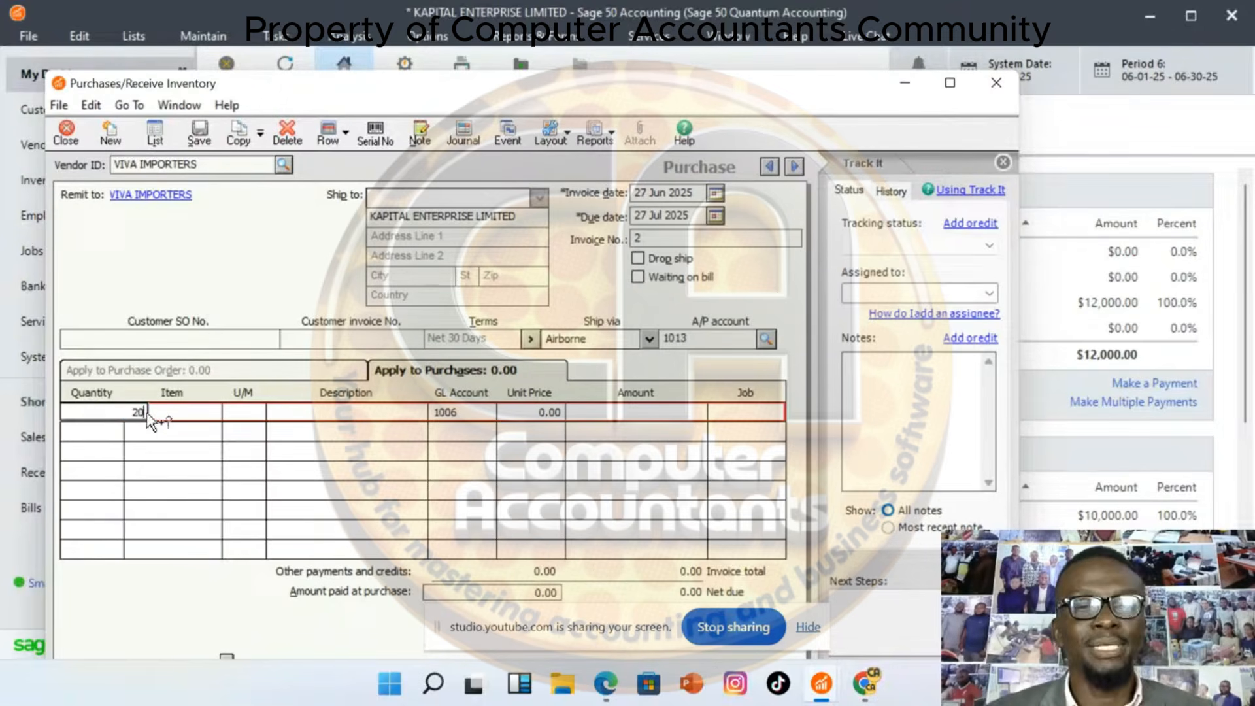
left_click(210, 416)
left_click(223, 412)
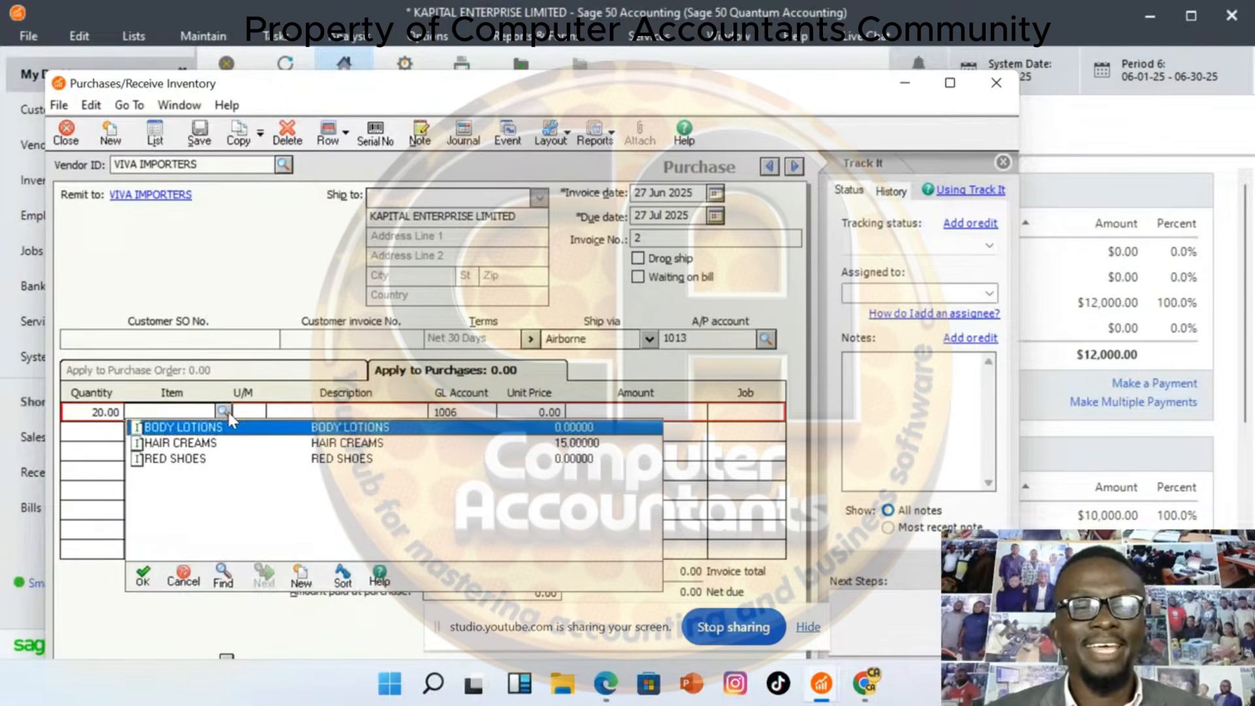
double_click(189, 458)
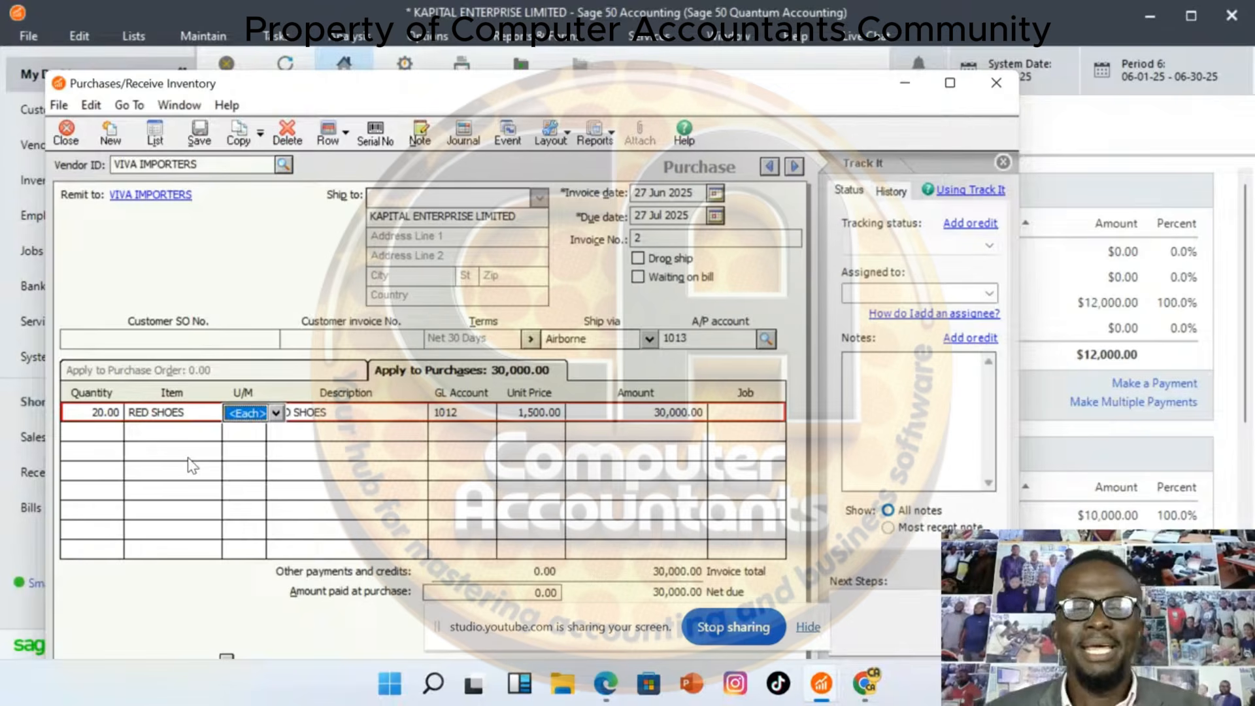
left_click(549, 413)
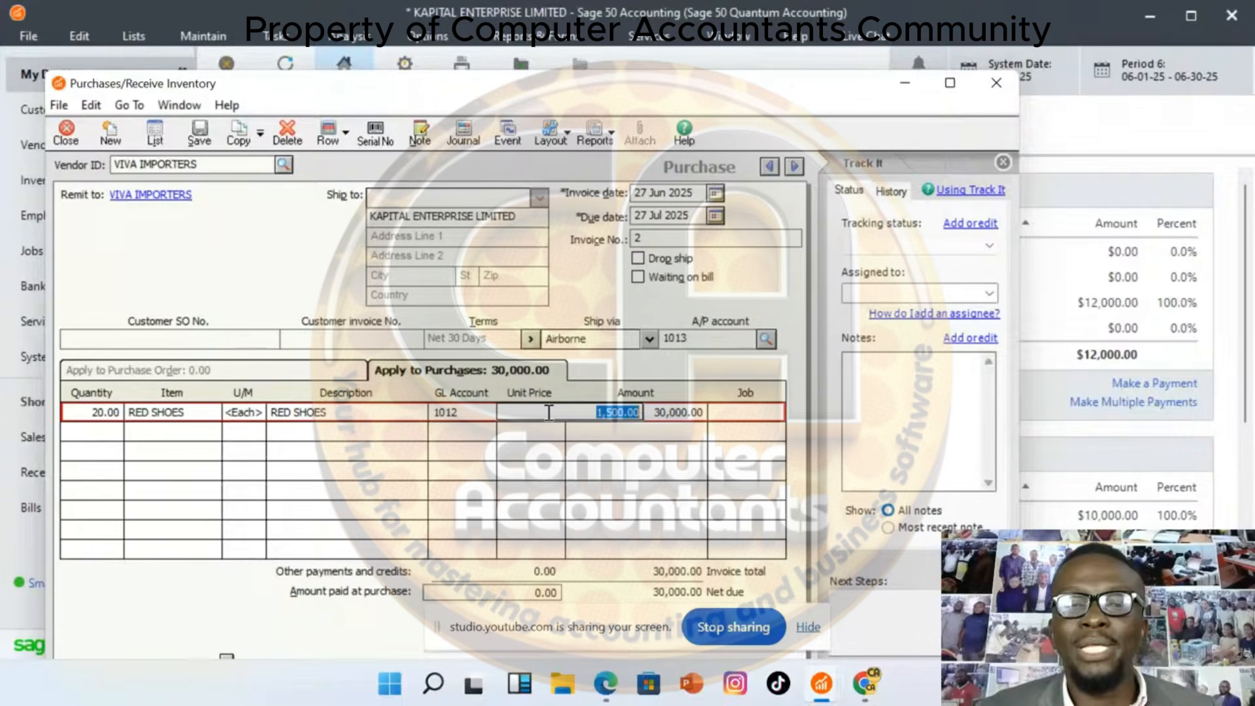
left_click(529, 448)
left_click(537, 413)
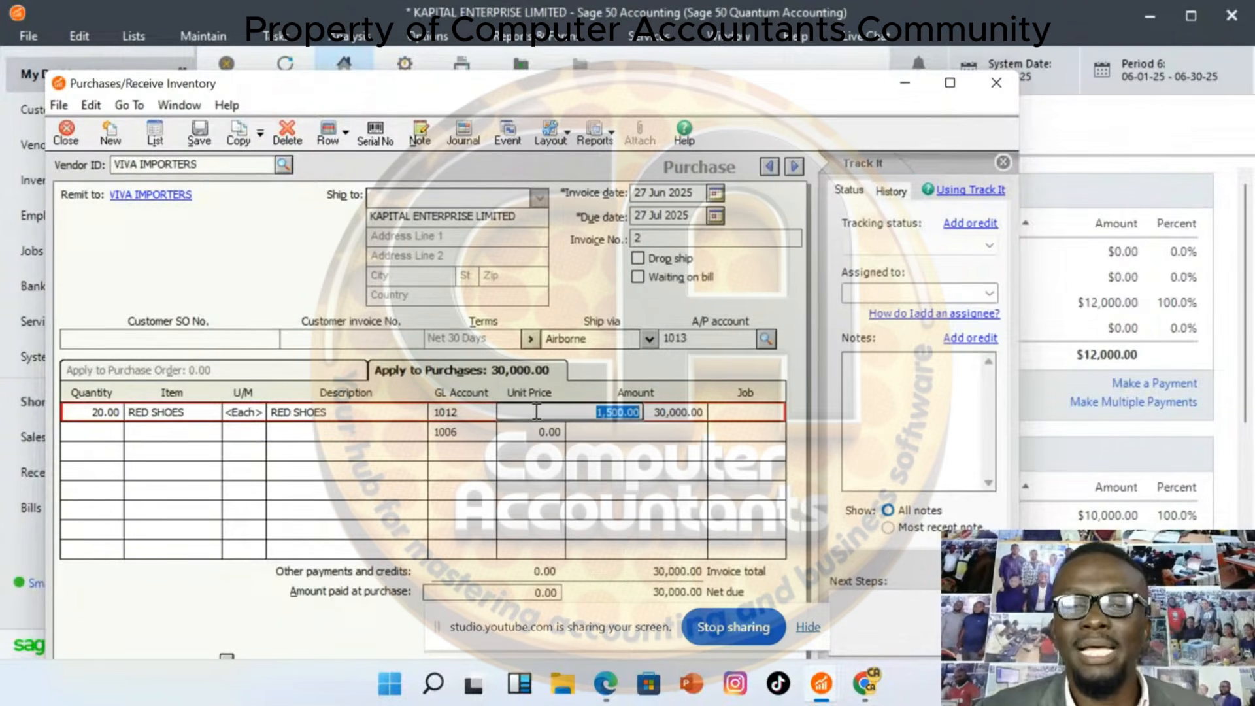
key("Tab")
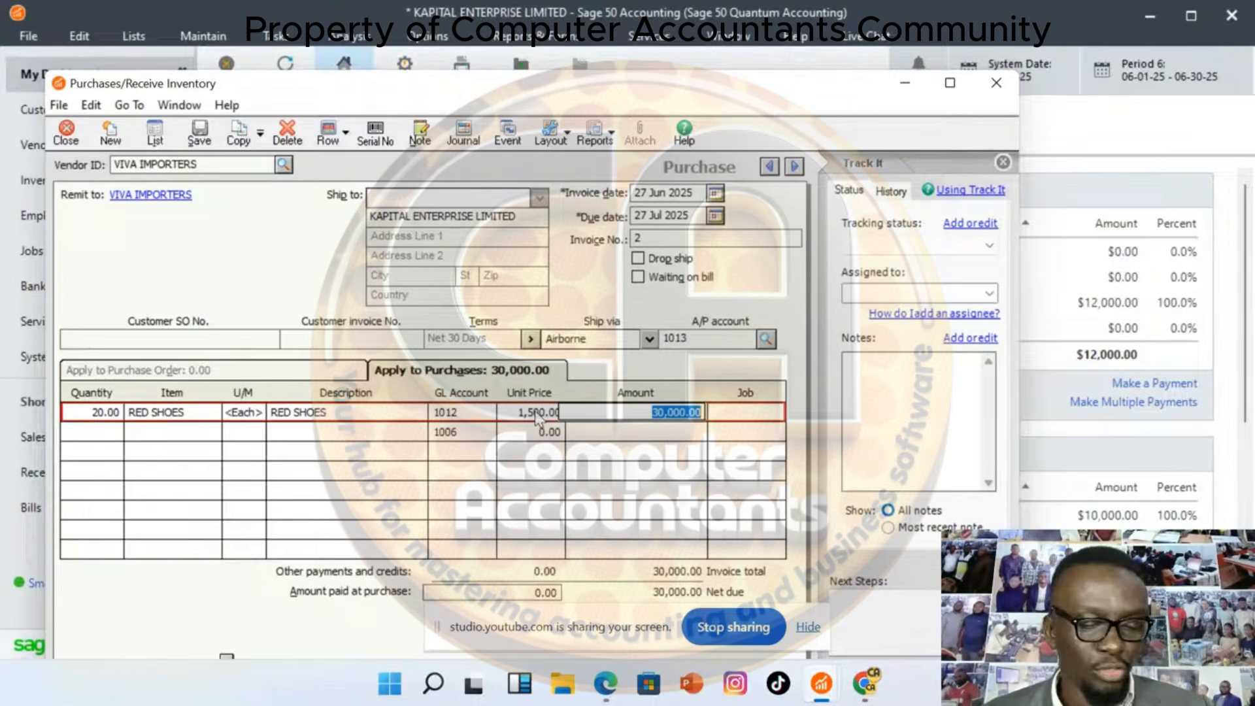
left_click(198, 138)
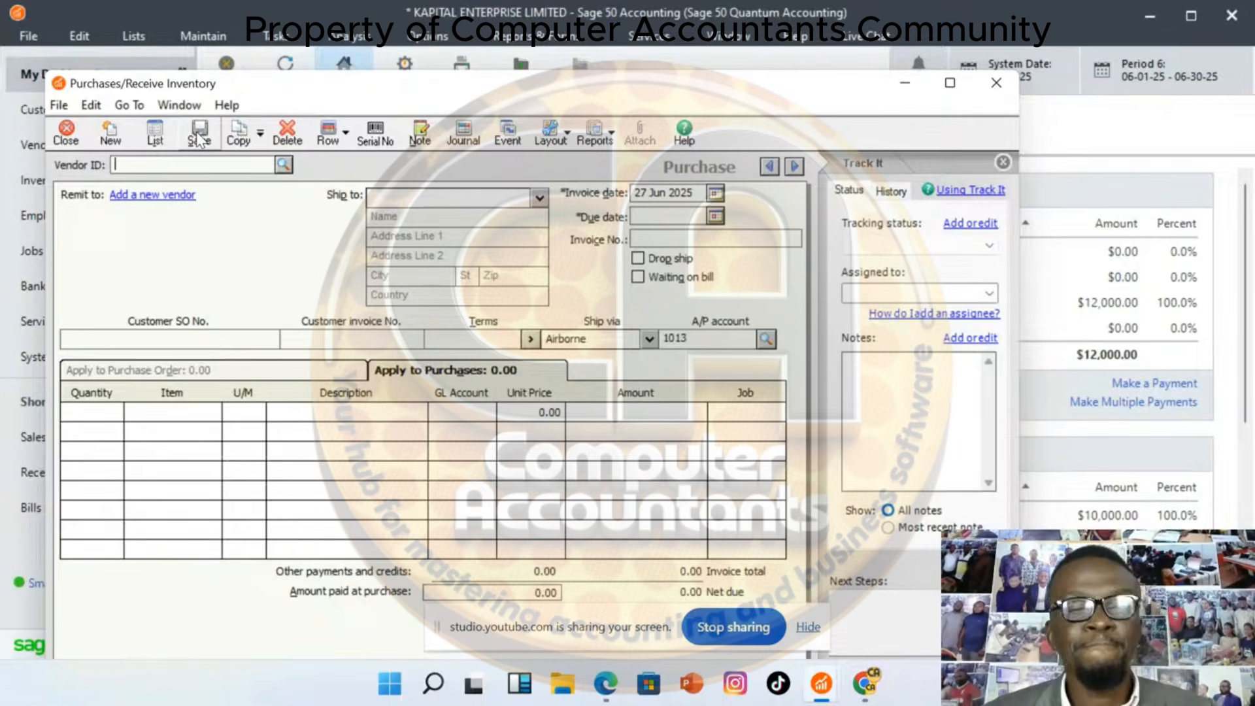
Close the purchase form, open Payments for SPIRITUAL BANK, then close it without recording
left_click(955, 89)
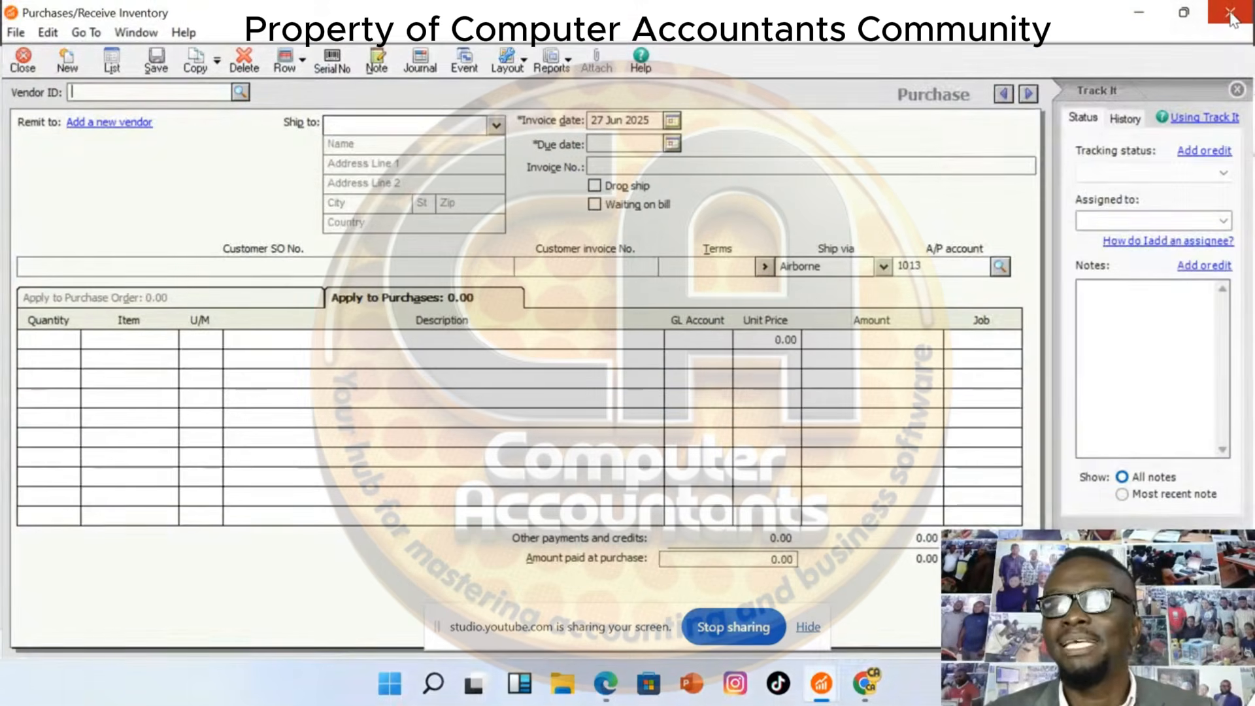
left_click(1230, 14)
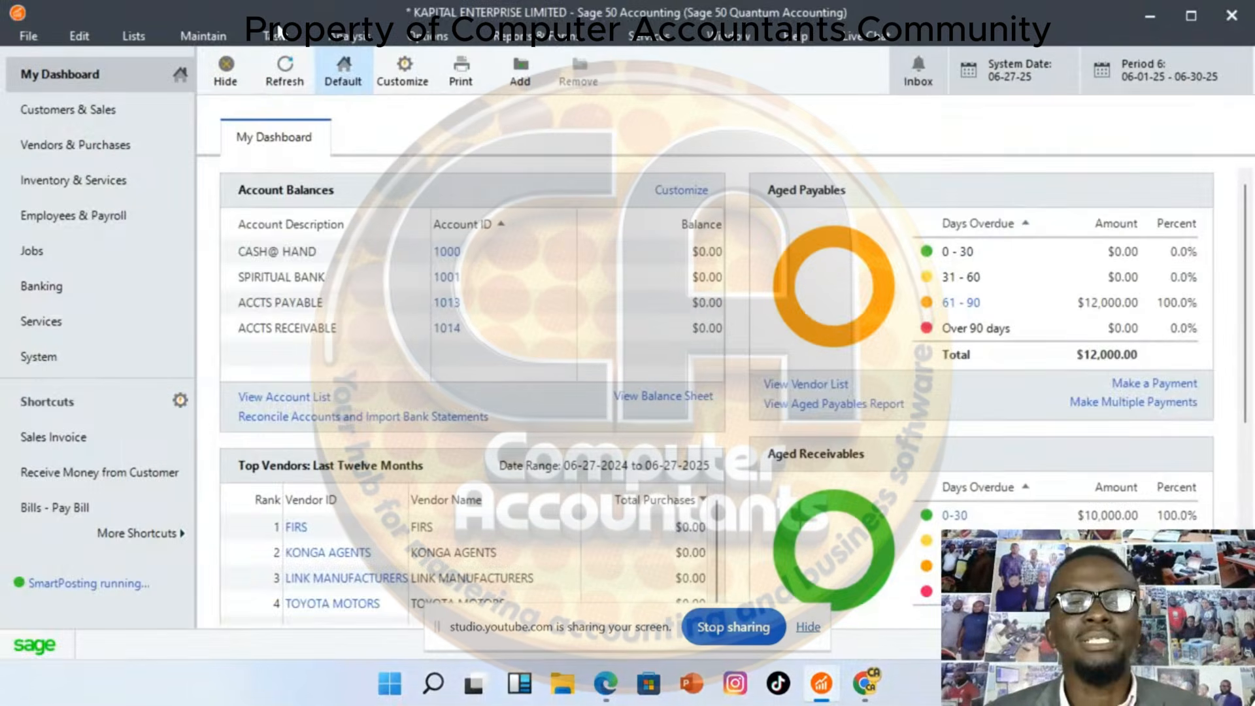
left_click(278, 36)
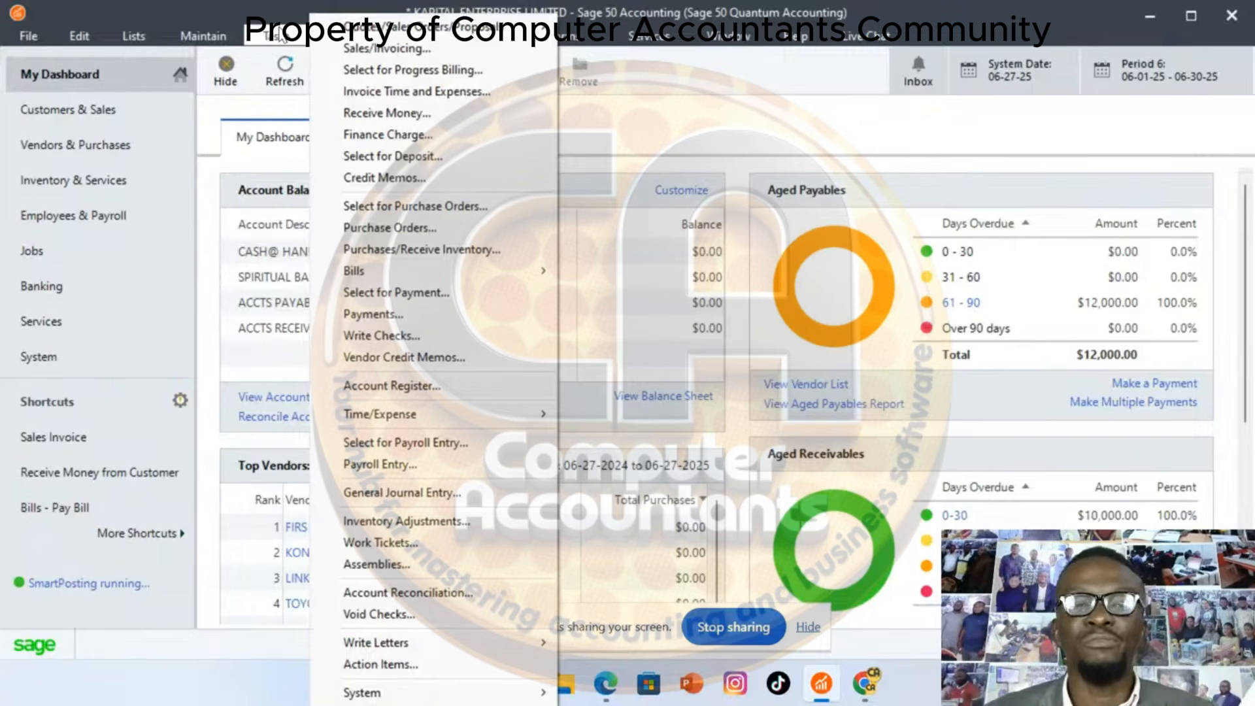
left_click(386, 316)
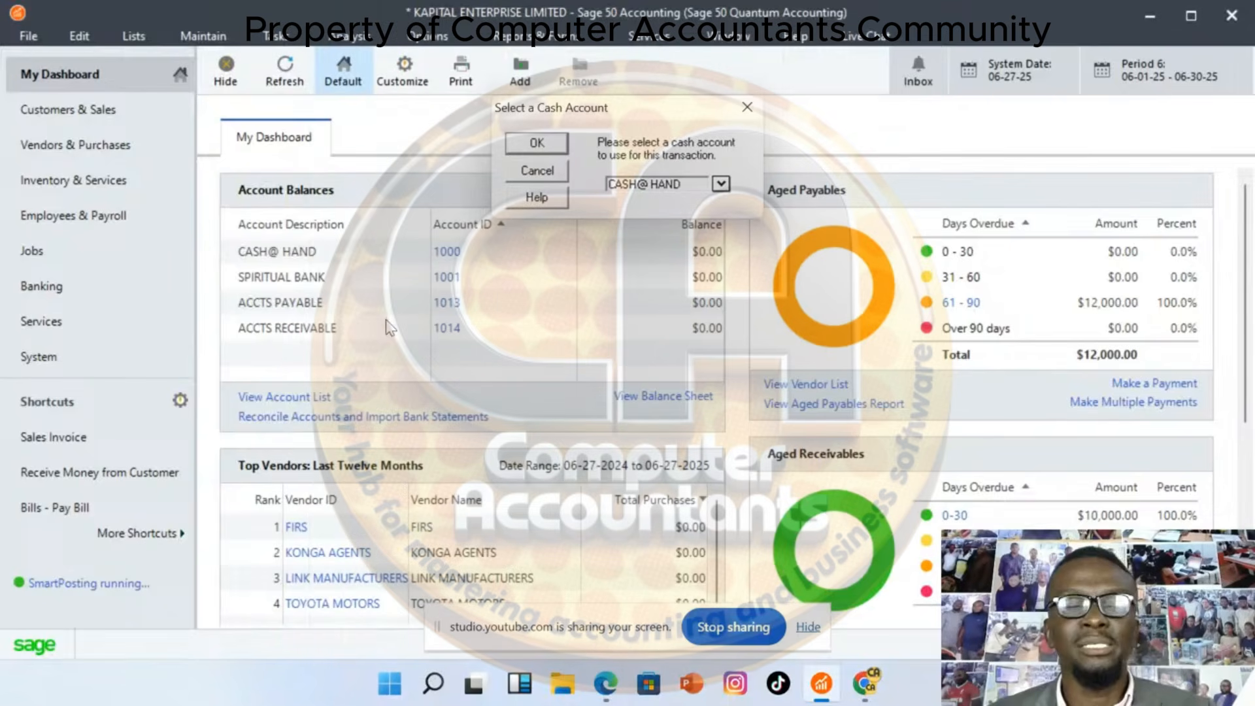
left_click(719, 186)
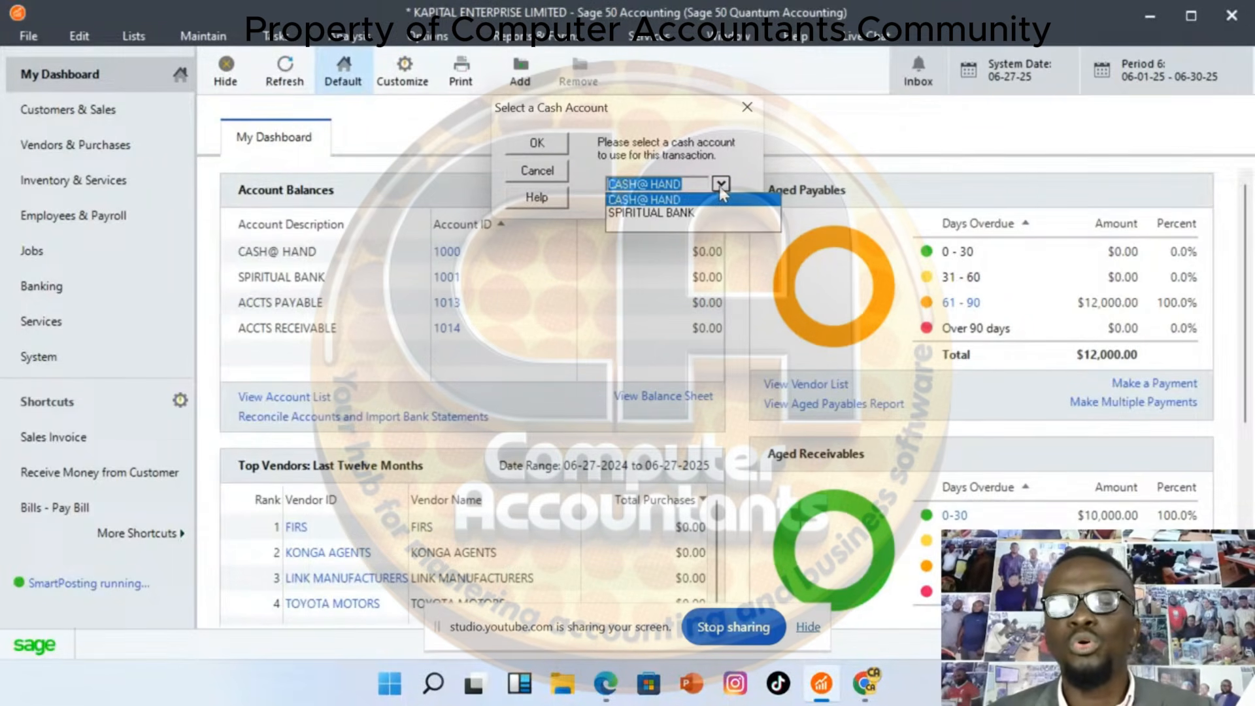
left_click(683, 213)
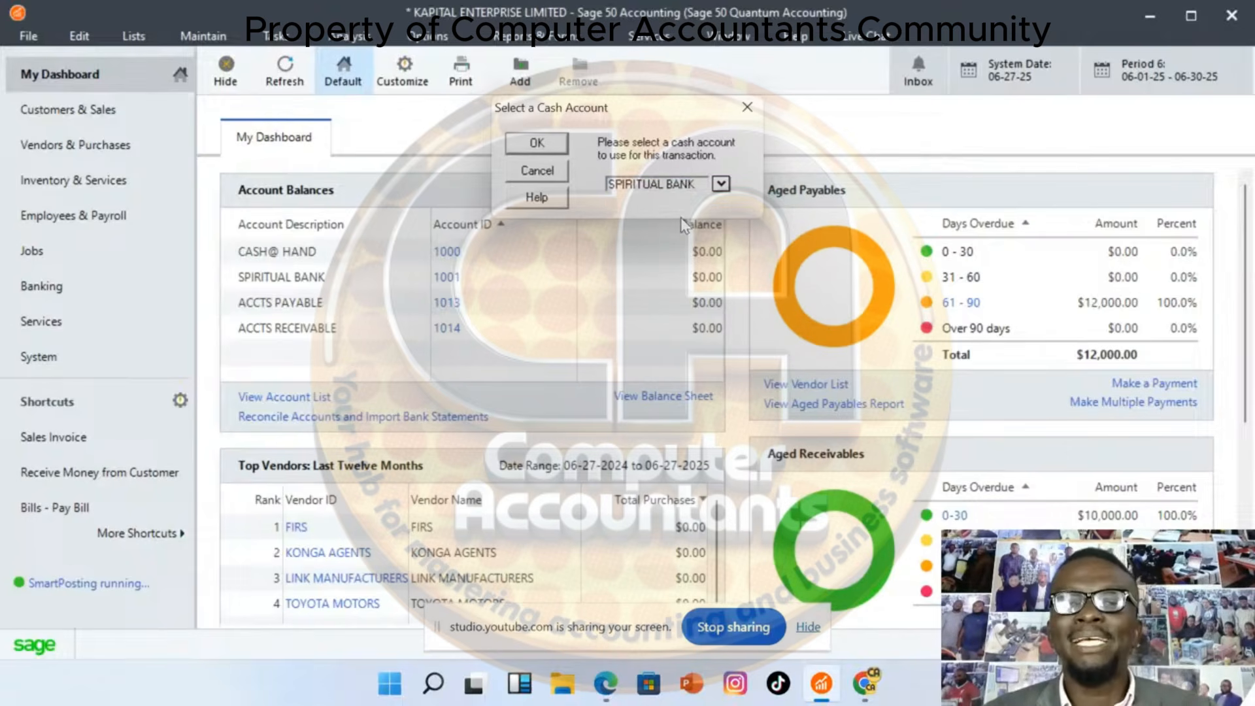
left_click(537, 145)
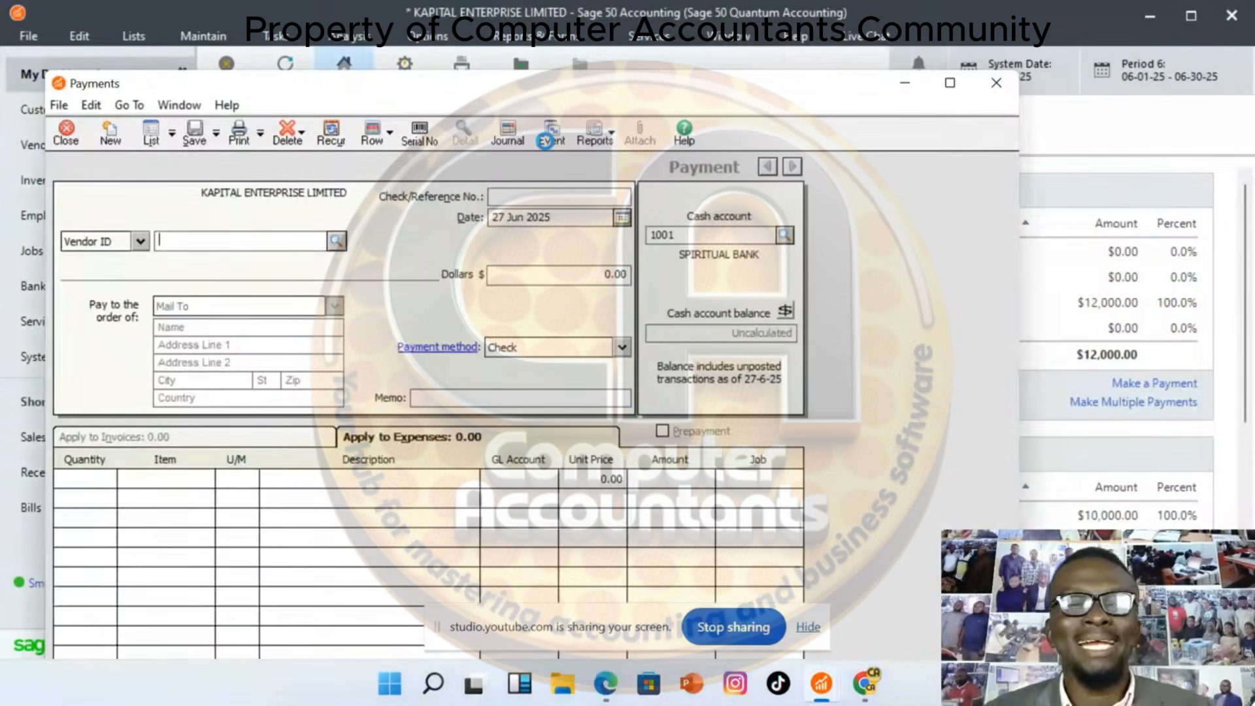
left_click(545, 140)
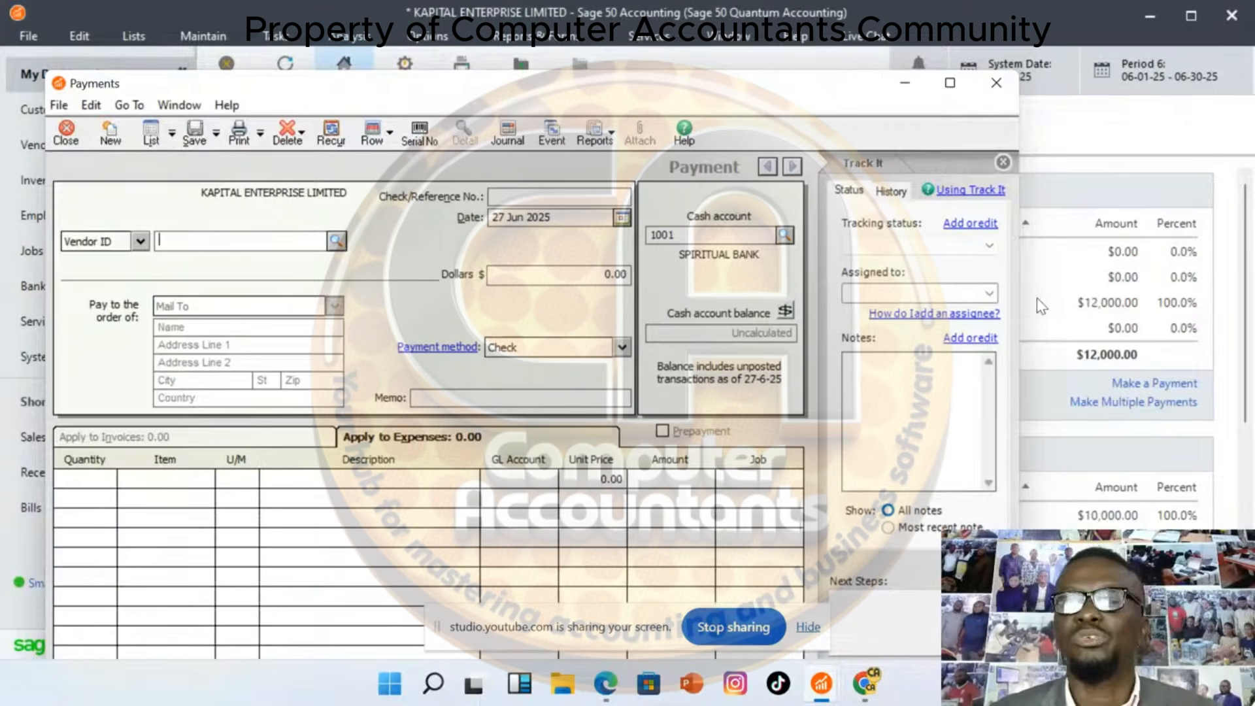
left_click(998, 85)
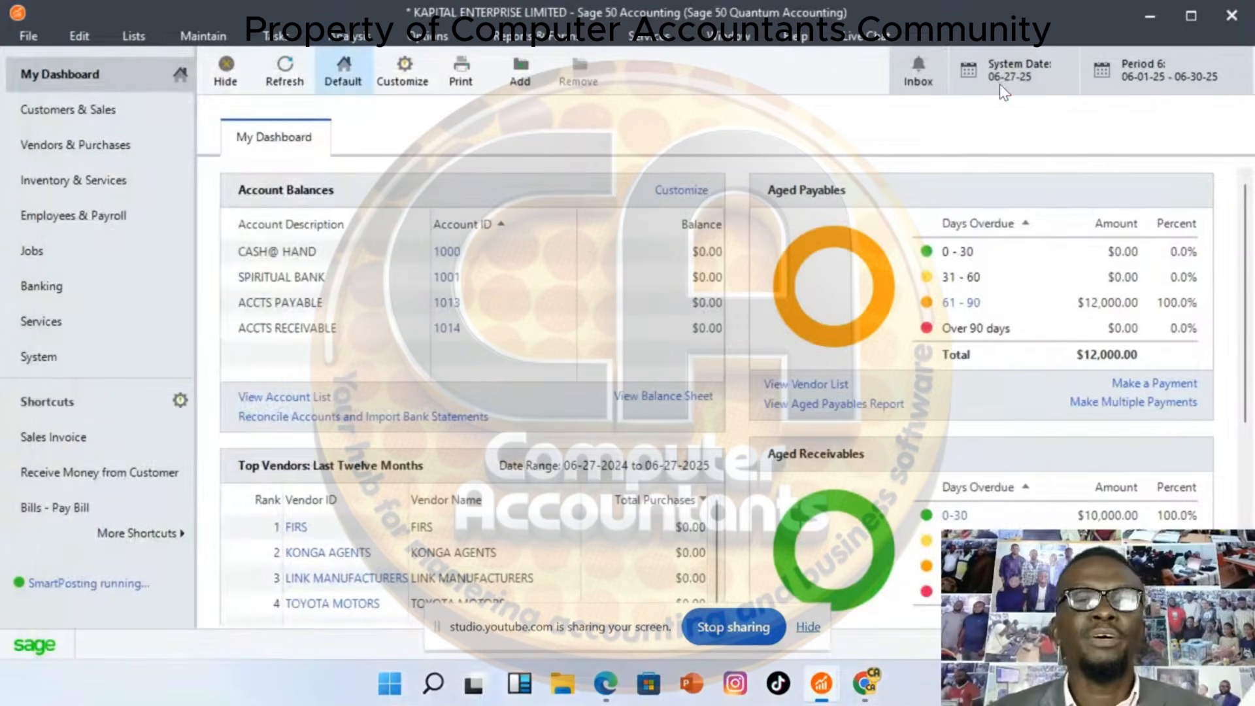
Start a new purchase from LINK MANUFACTURERS with invoice number 3
left_click(275, 34)
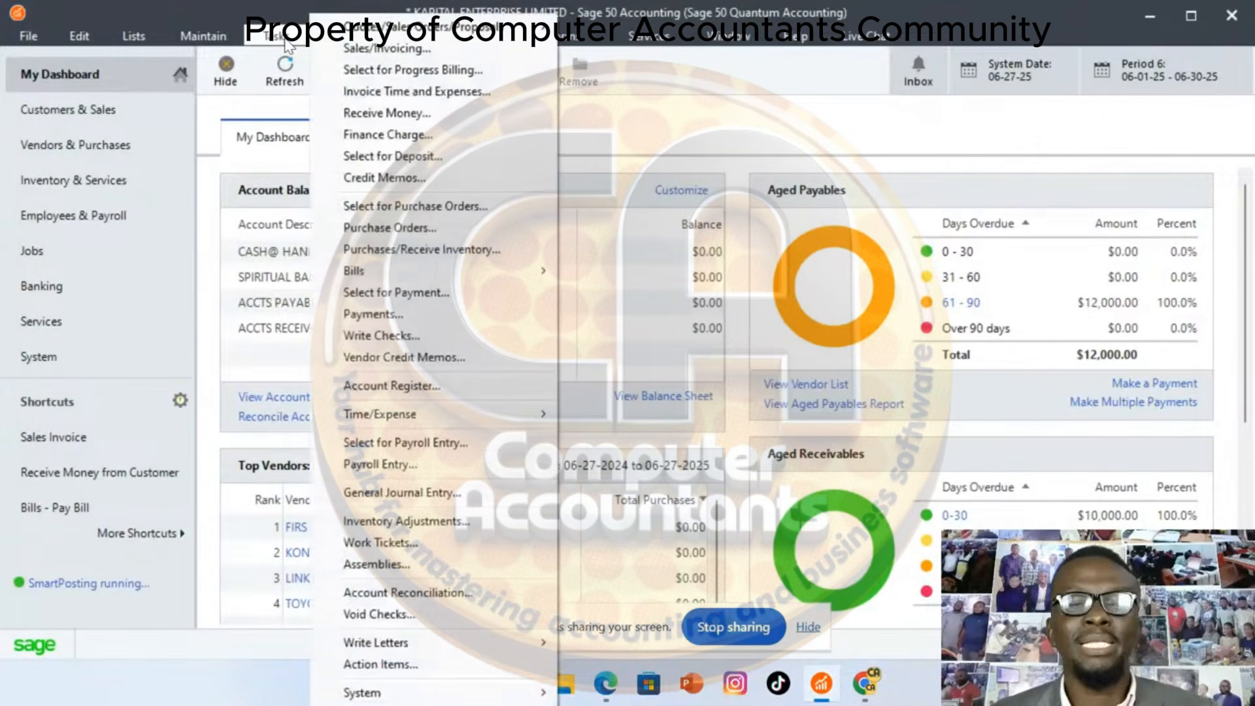
left_click(436, 250)
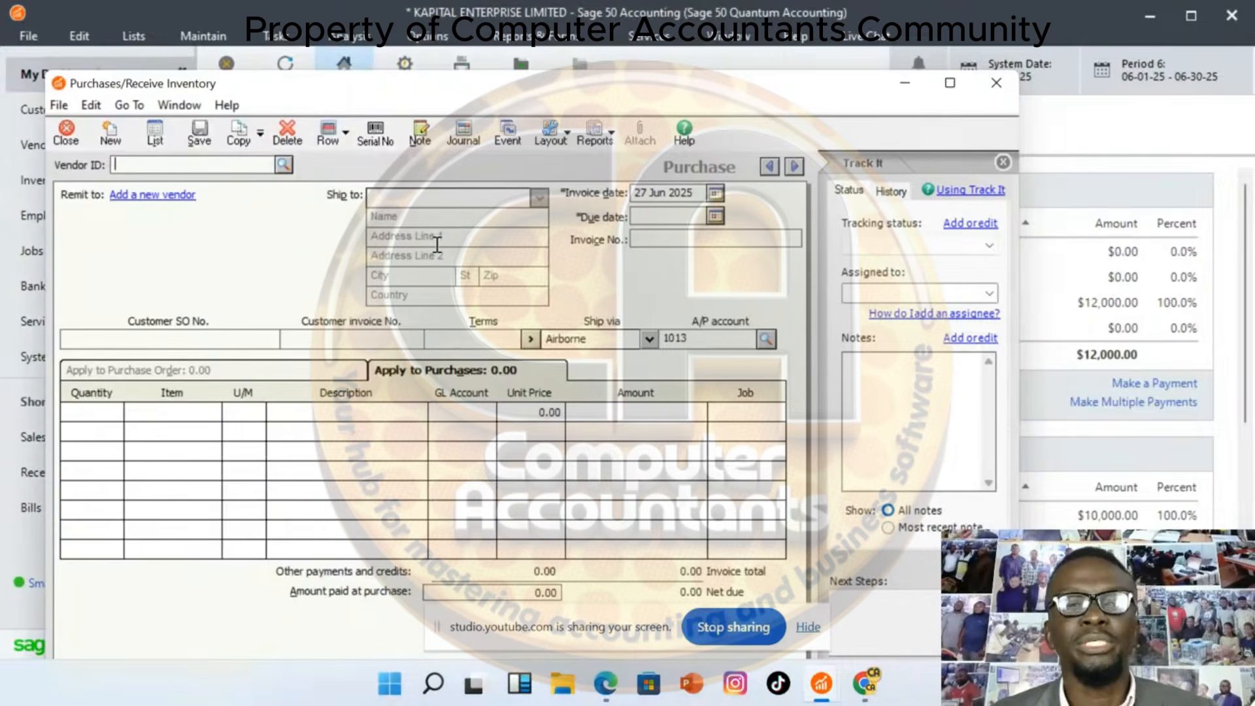
left_click(289, 165)
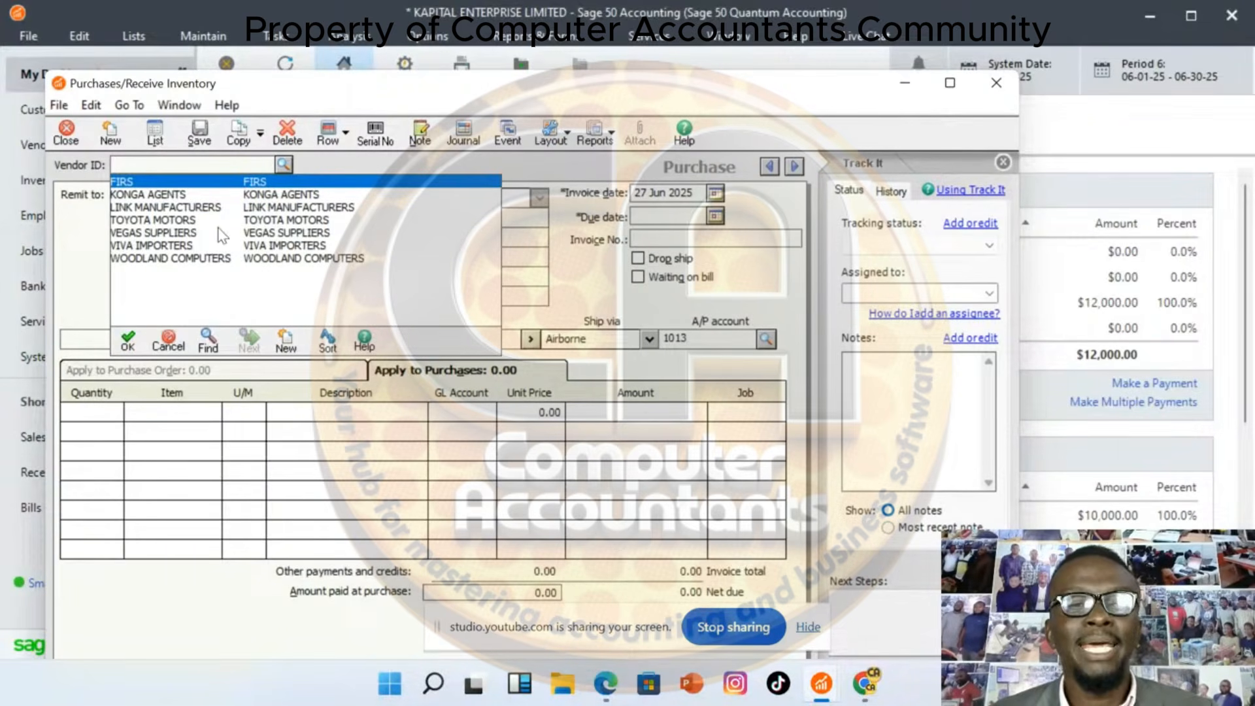
double_click(182, 210)
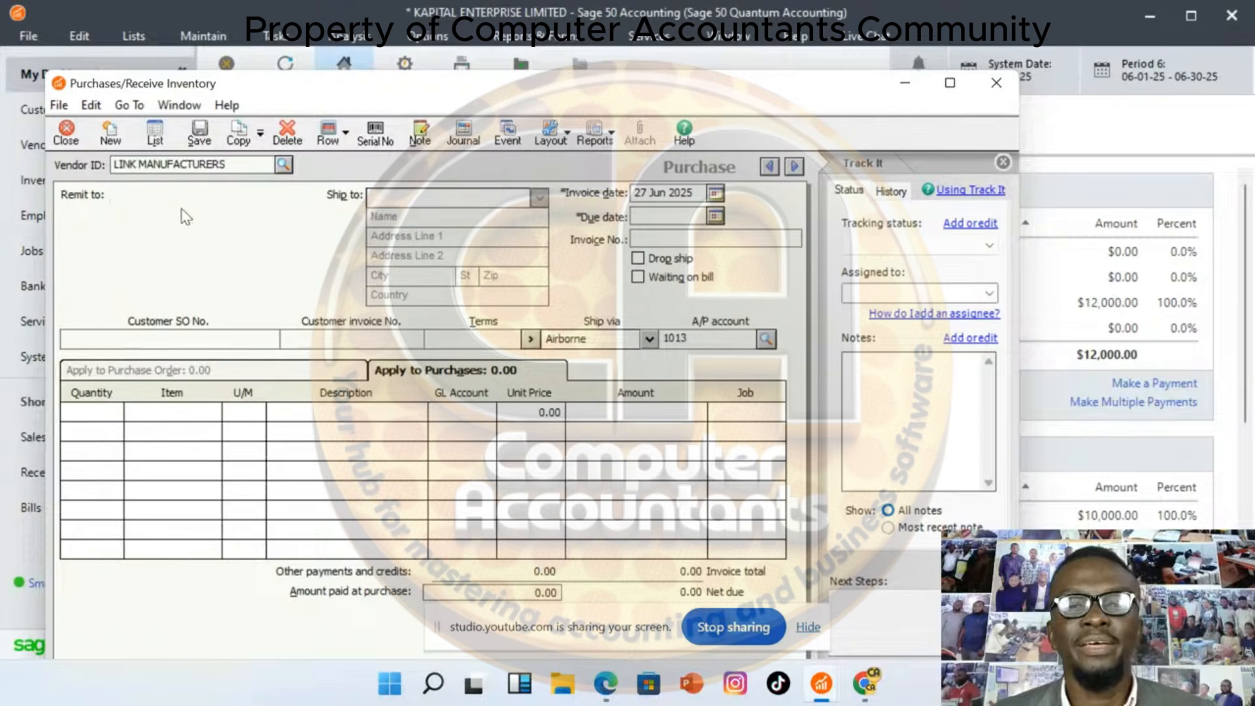
left_click(632, 240)
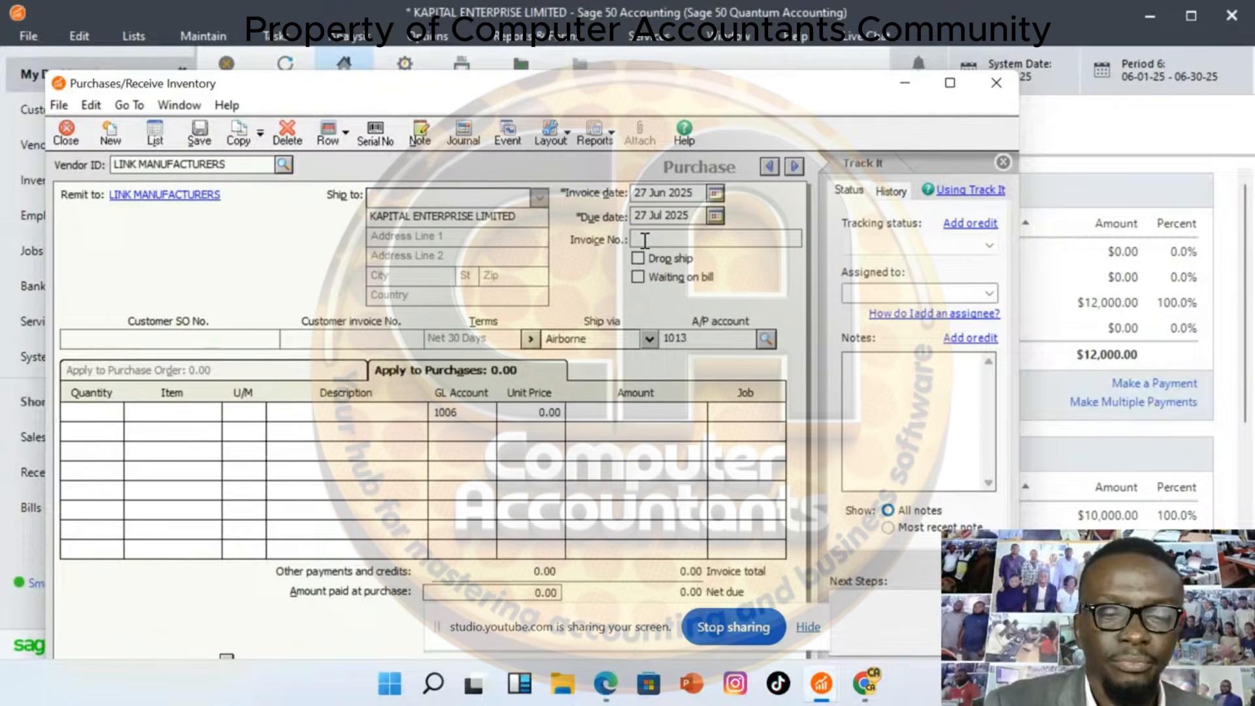
type("3")
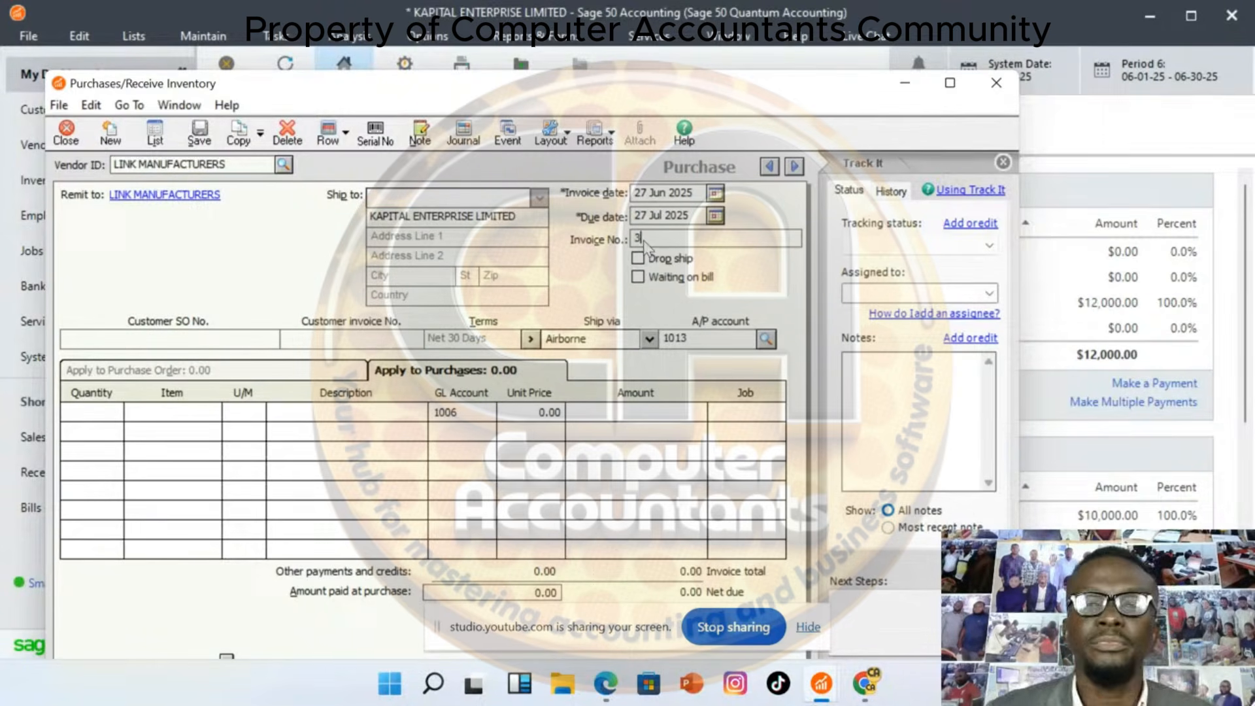
Add a line for 20 BODY LOTIONS at 2,000.00, totalling 40,000.00
left_click(117, 410)
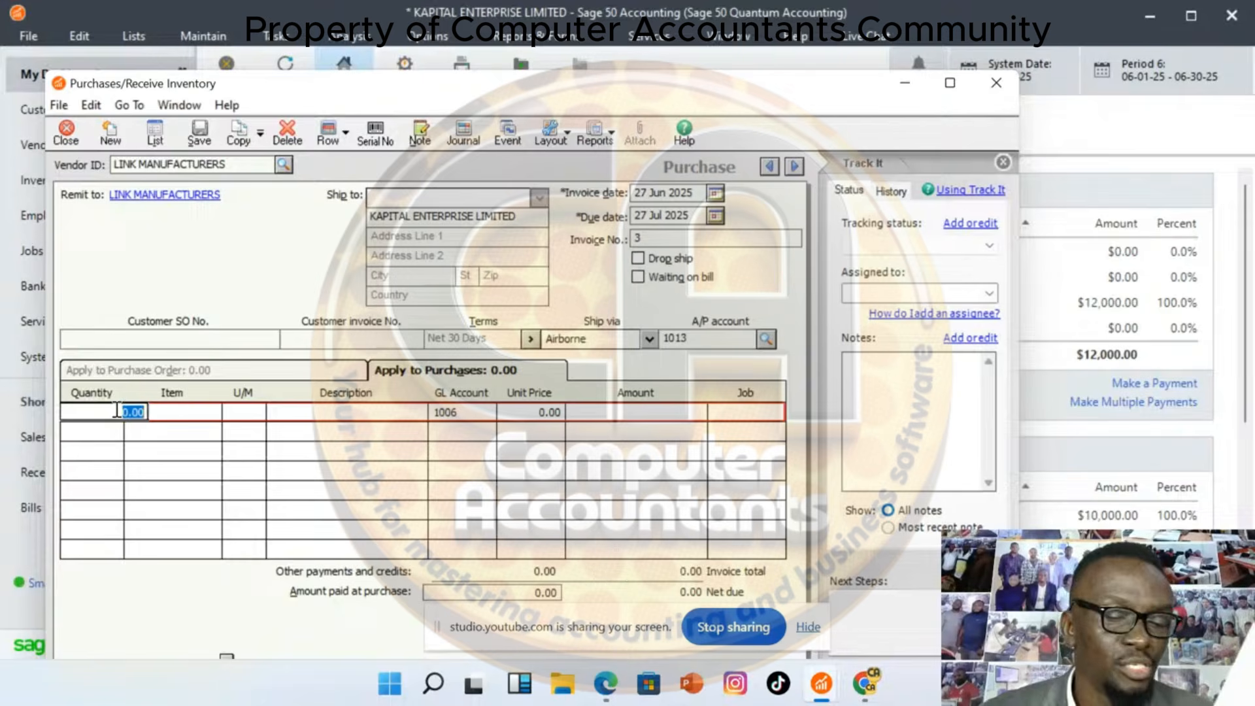
type("20")
key("Tab")
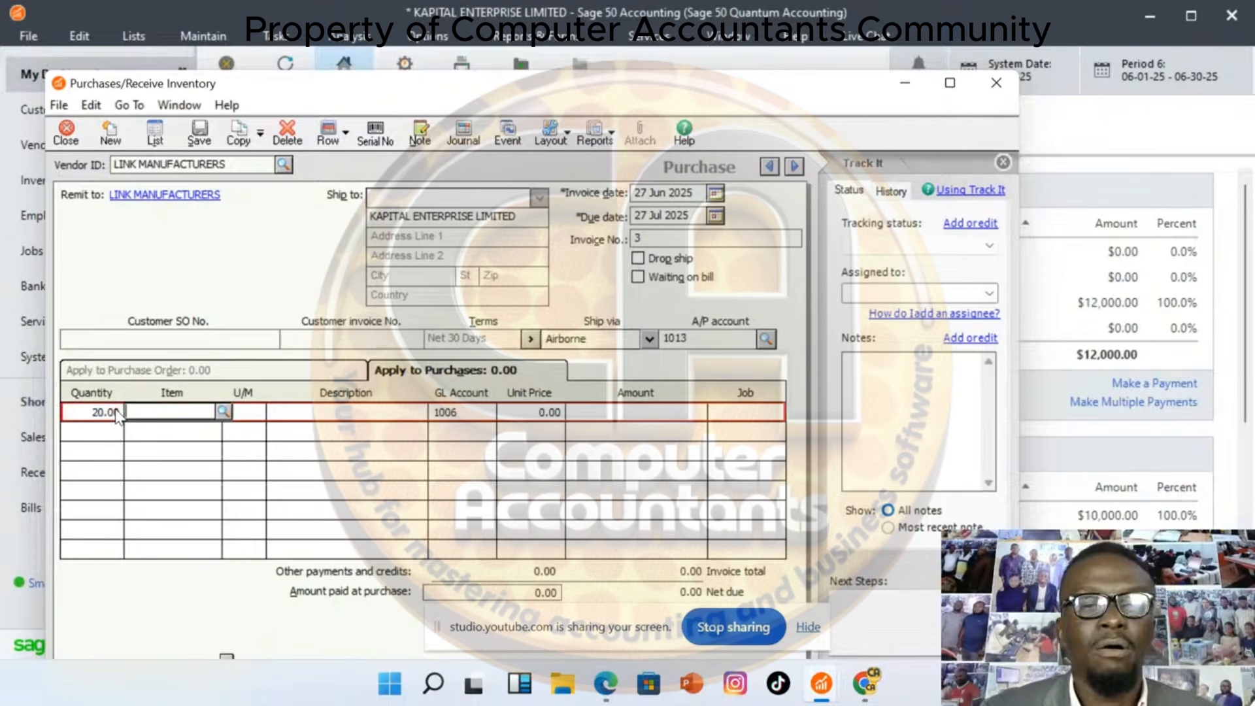
left_click(223, 412)
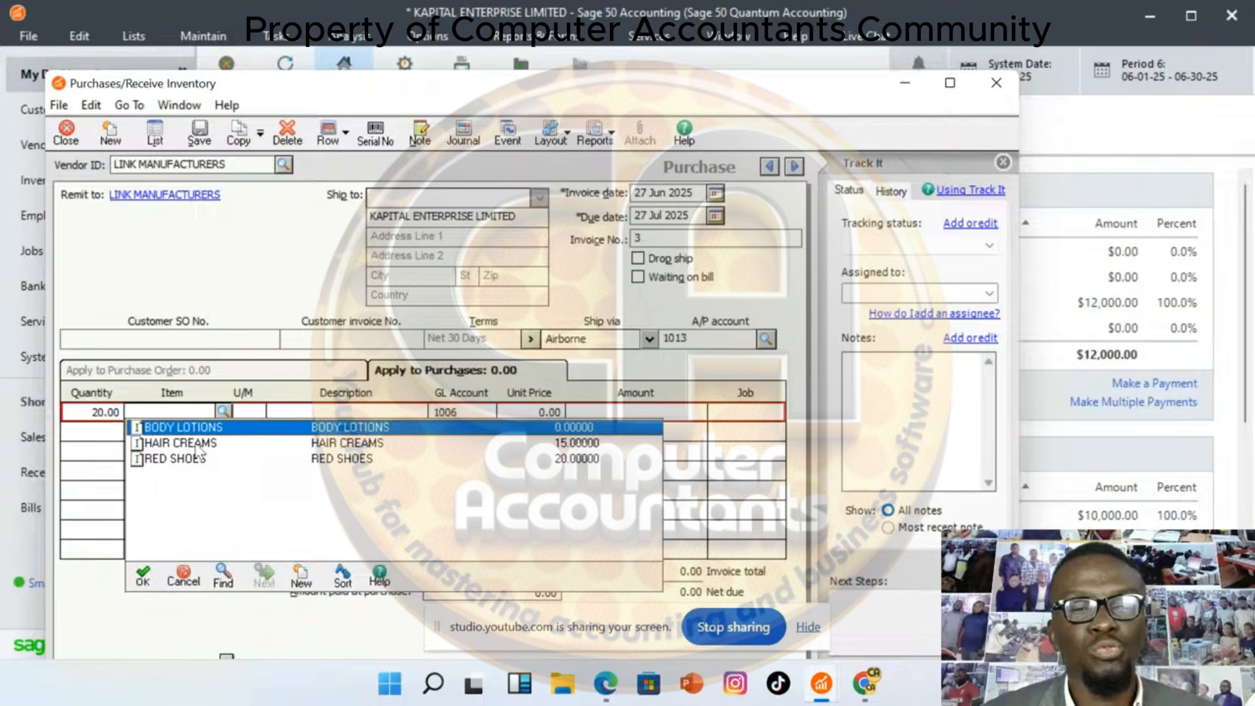
double_click(230, 430)
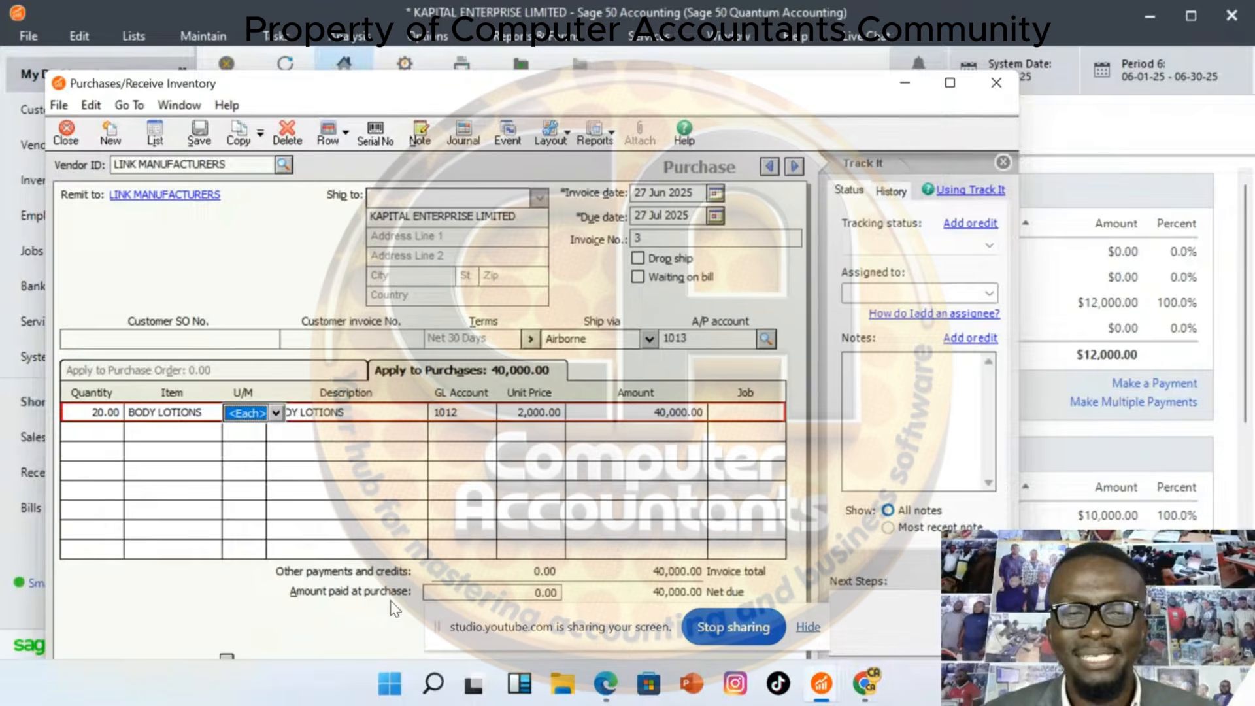
Record 30,000 paid at purchase from SPIRITUAL BANK (1001) with a reference, then save and close
left_click(533, 592)
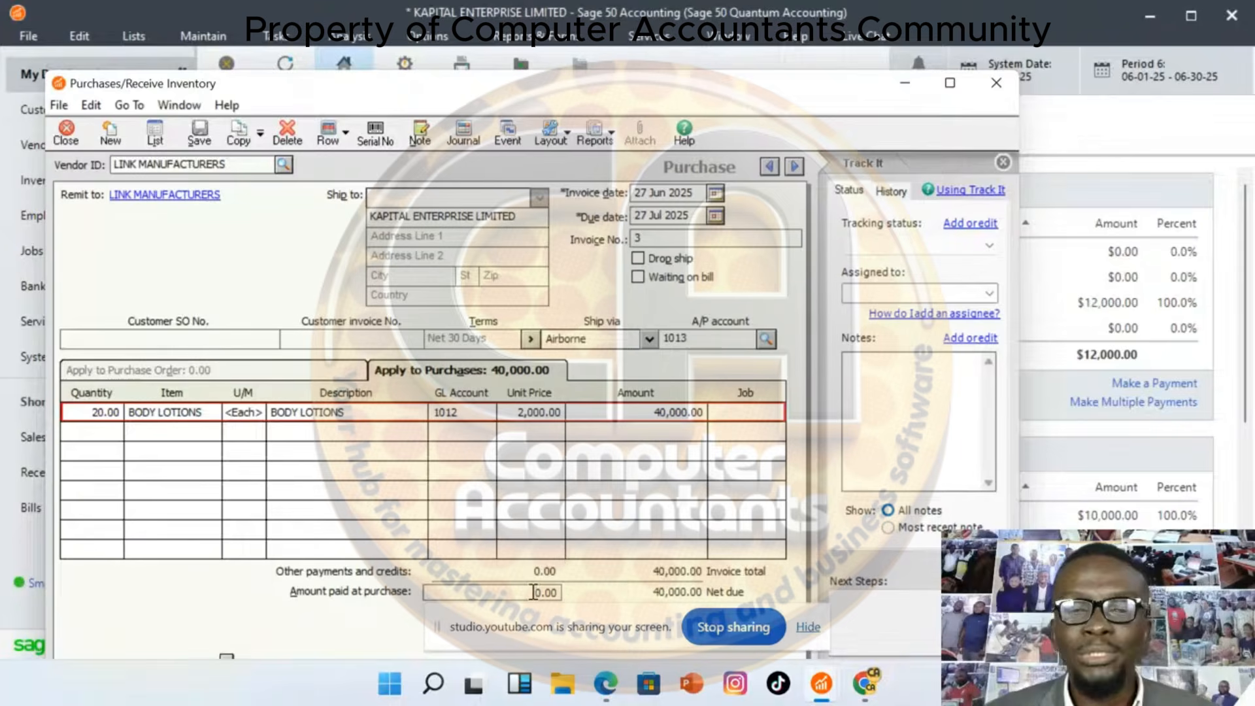
type("30,0")
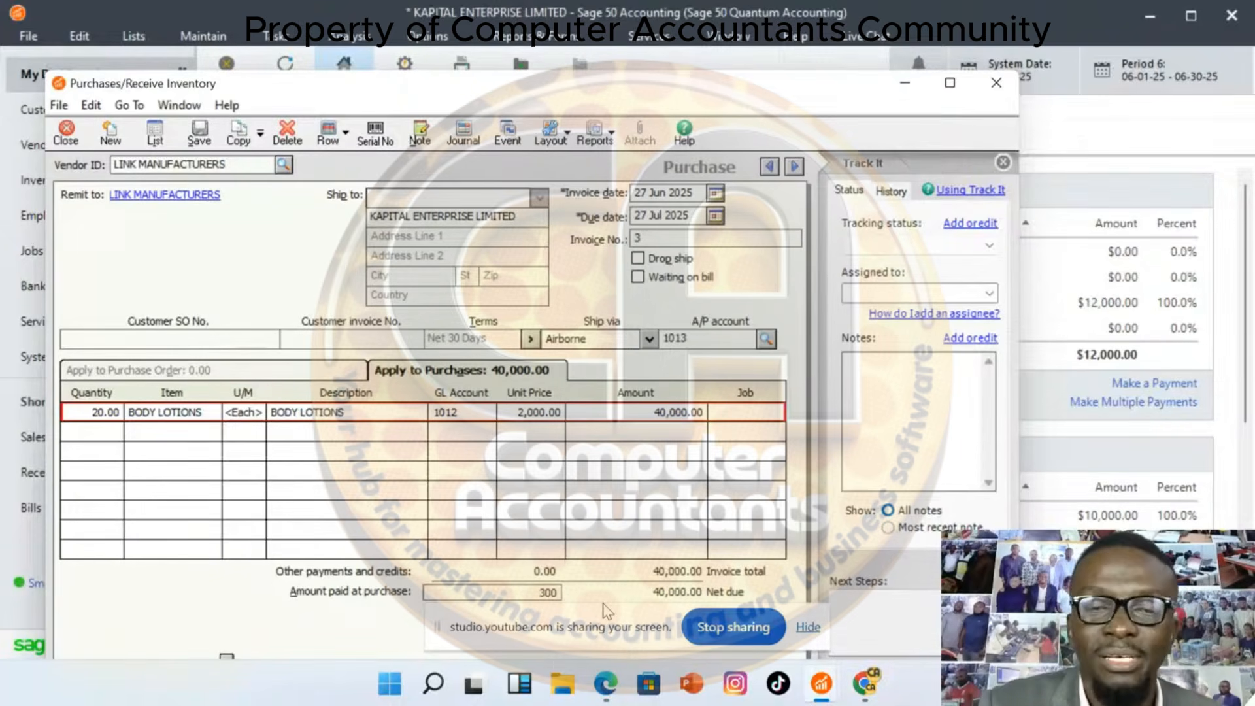
type("00")
key("Tab")
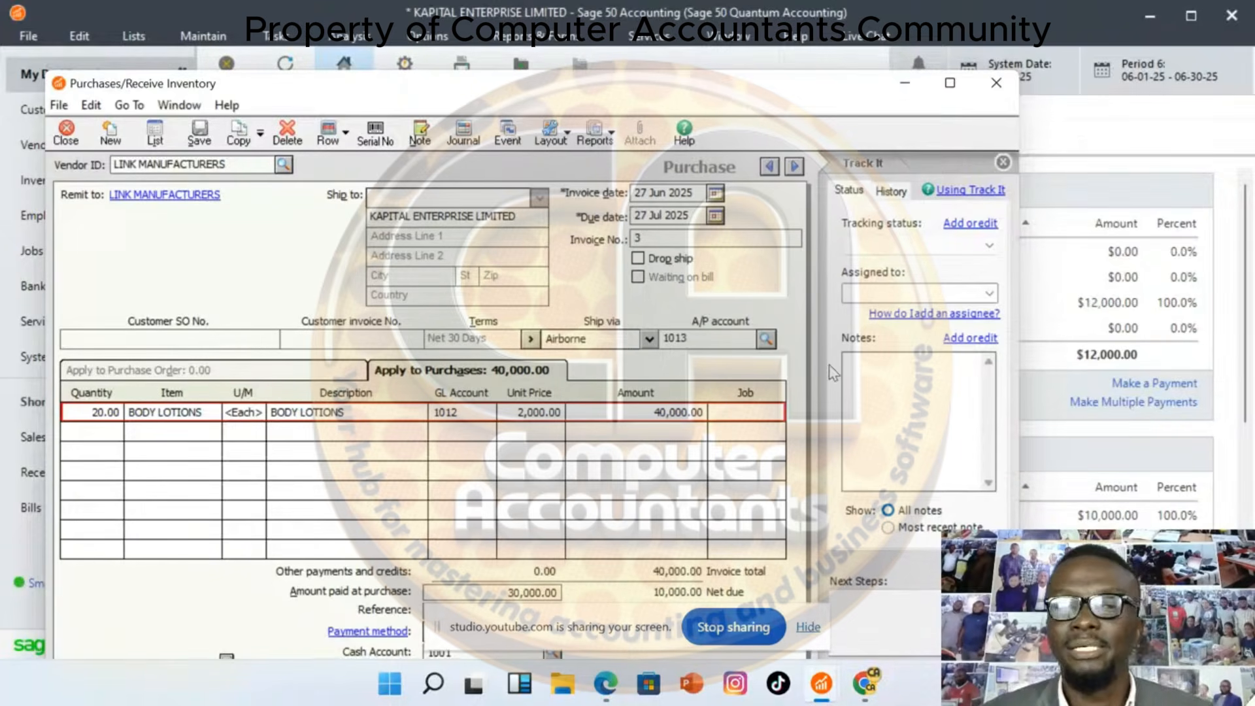
left_click_drag(685, 97, 684, 28)
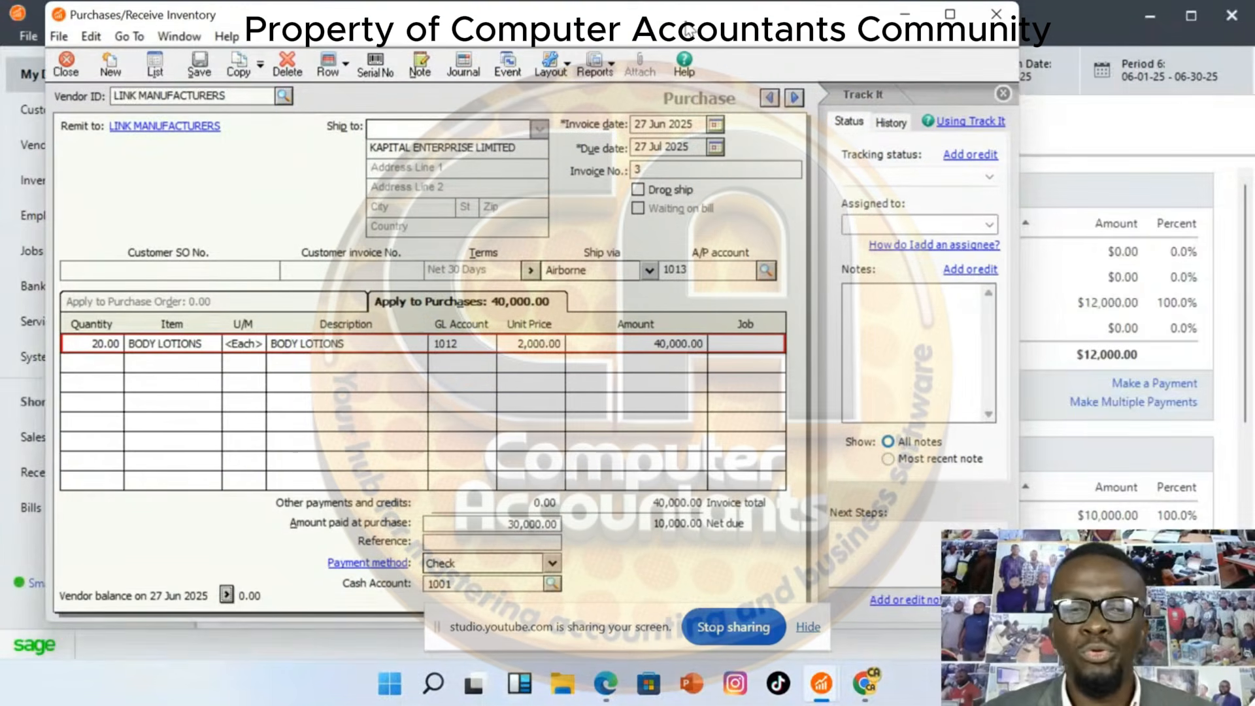
left_click(511, 544)
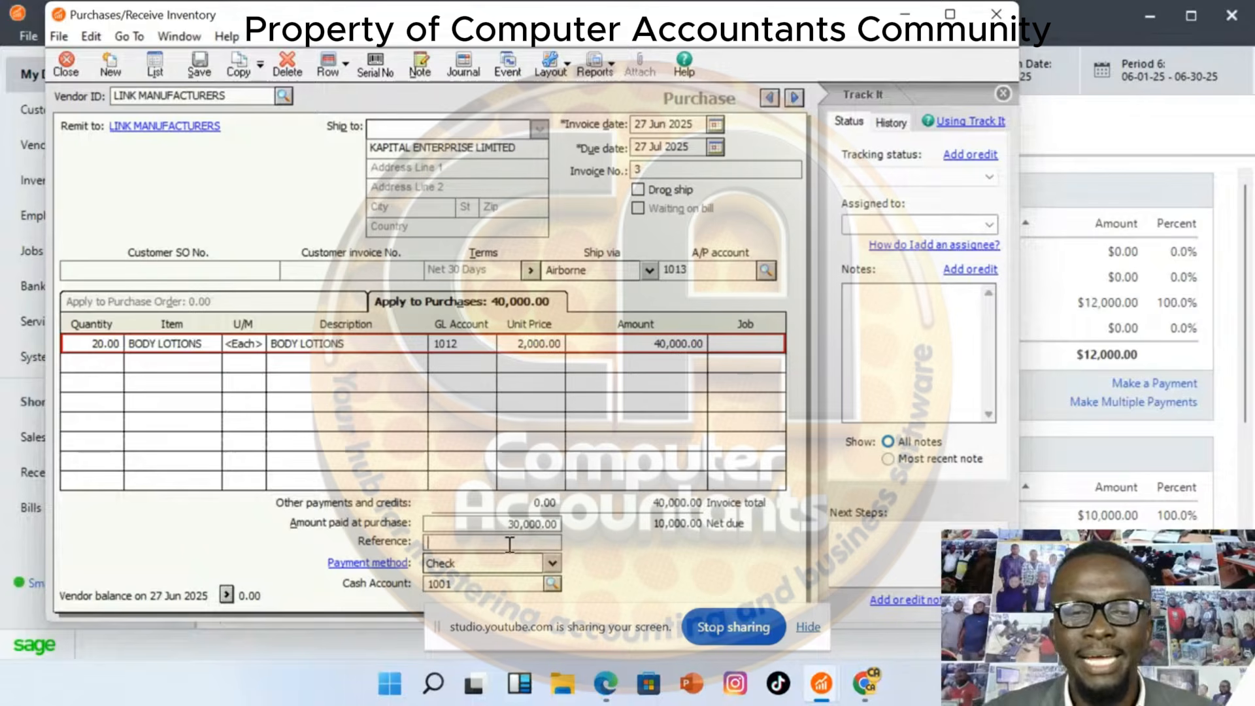
type("9009987654")
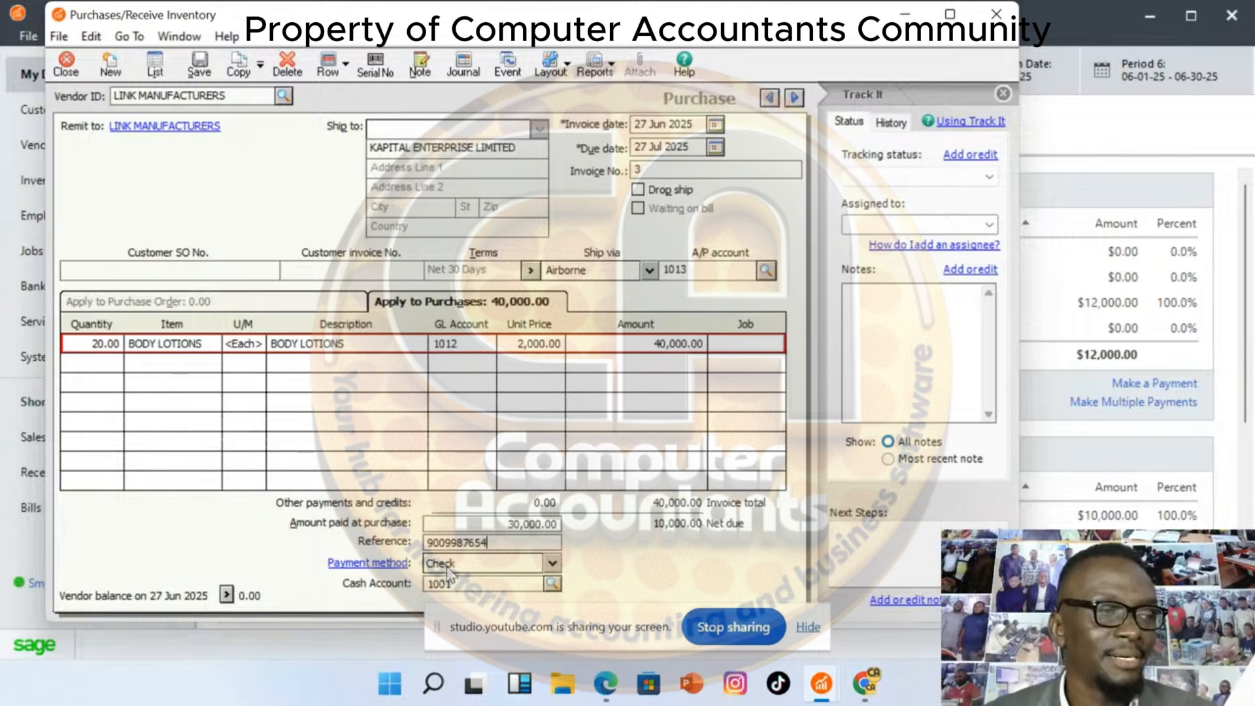
left_click(553, 583)
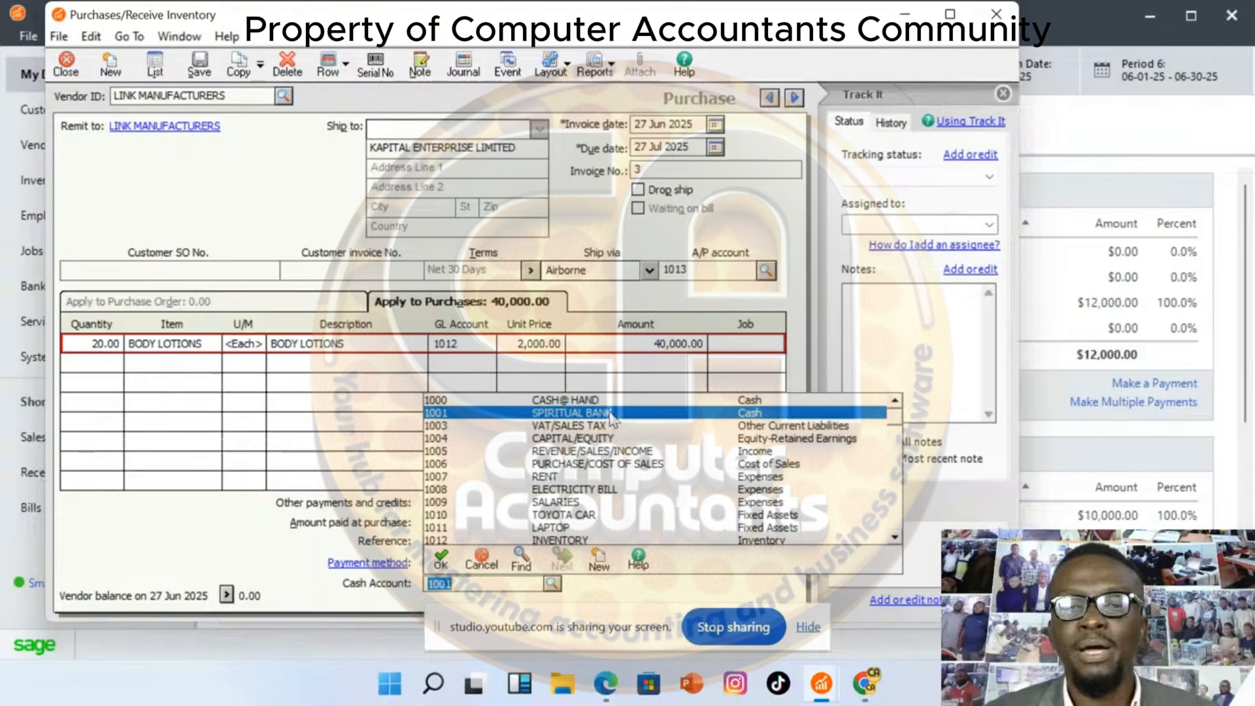
double_click(610, 412)
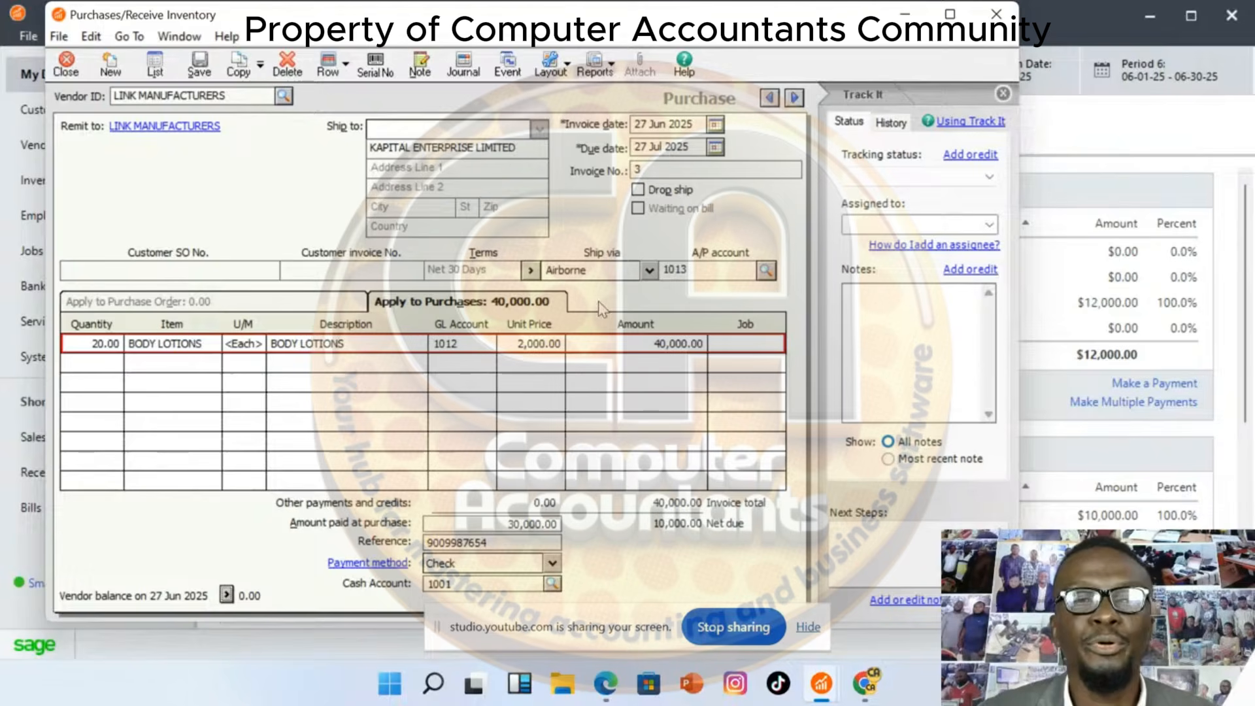
left_click(199, 65)
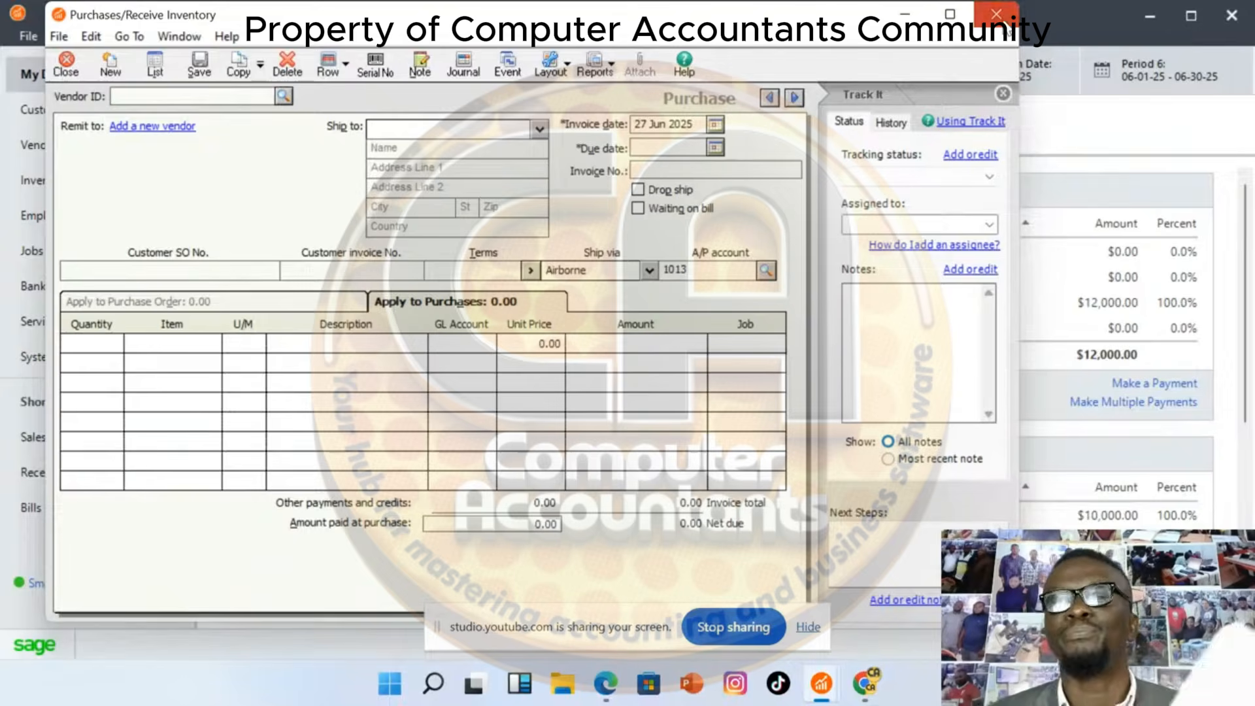
left_click(1004, 19)
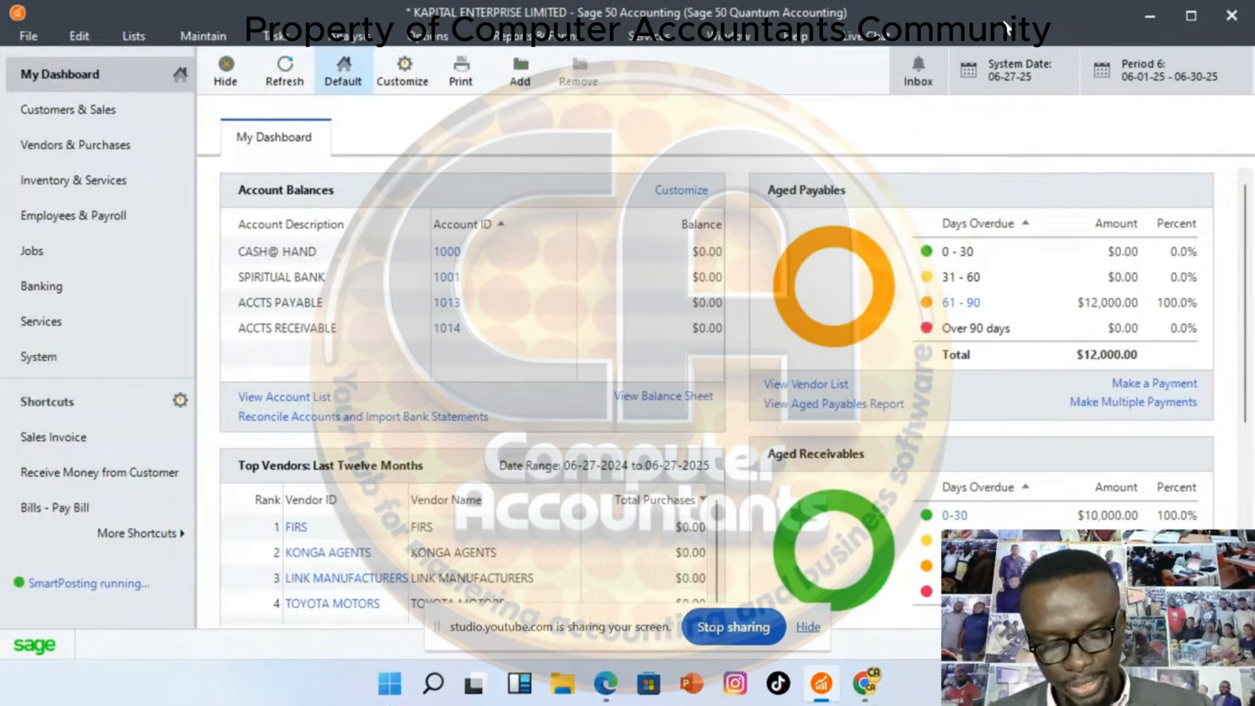
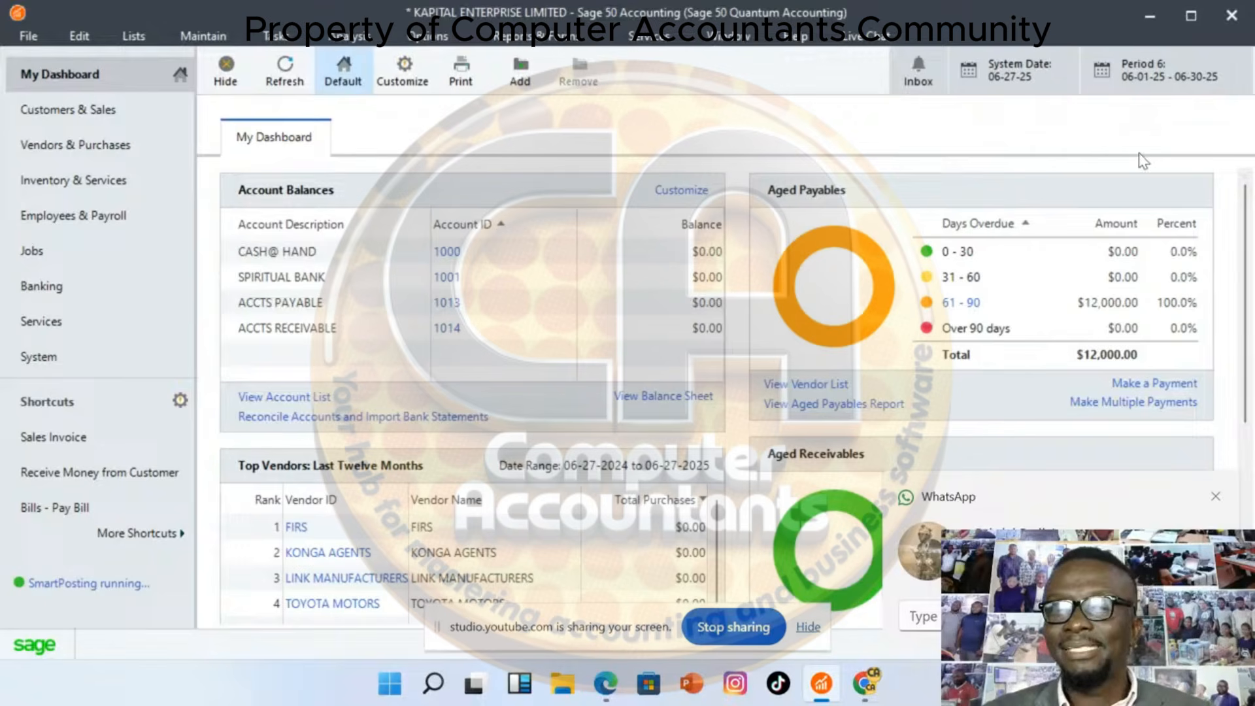
Clear the chat notification and show the Tasks > Quotes/Sales Orders/Proposals submenu
left_click(1217, 498)
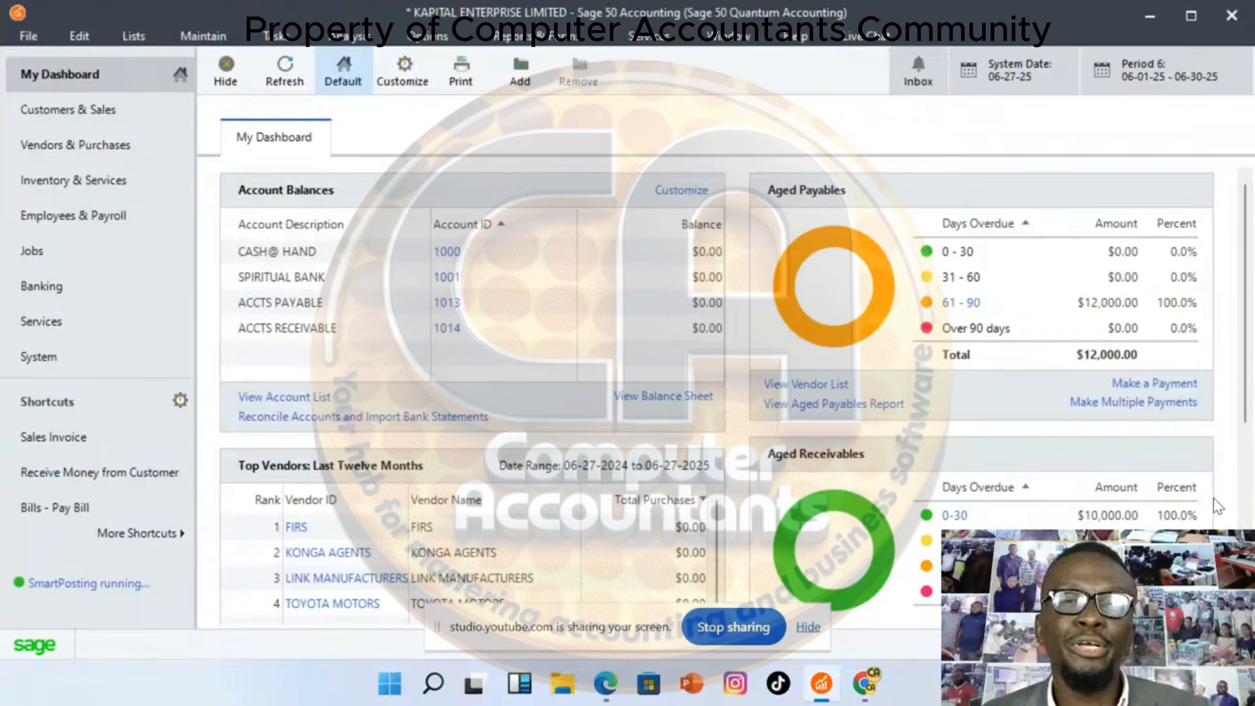
left_click(278, 36)
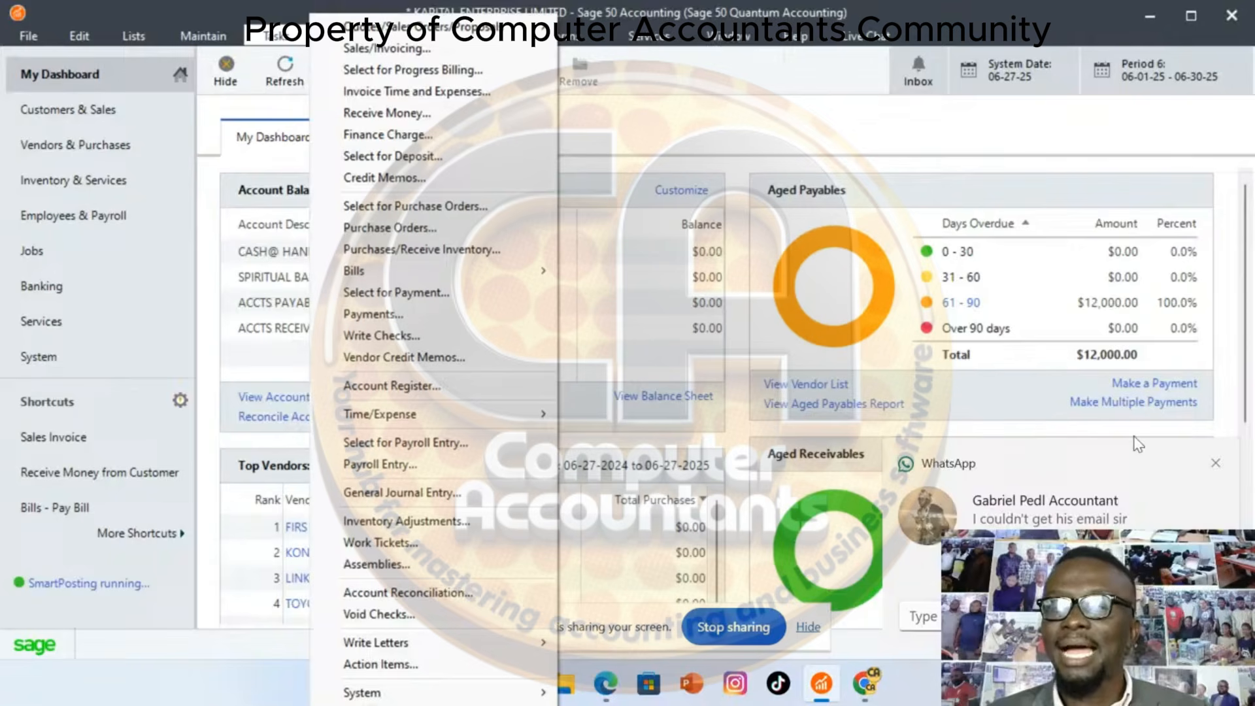
left_click(1216, 463)
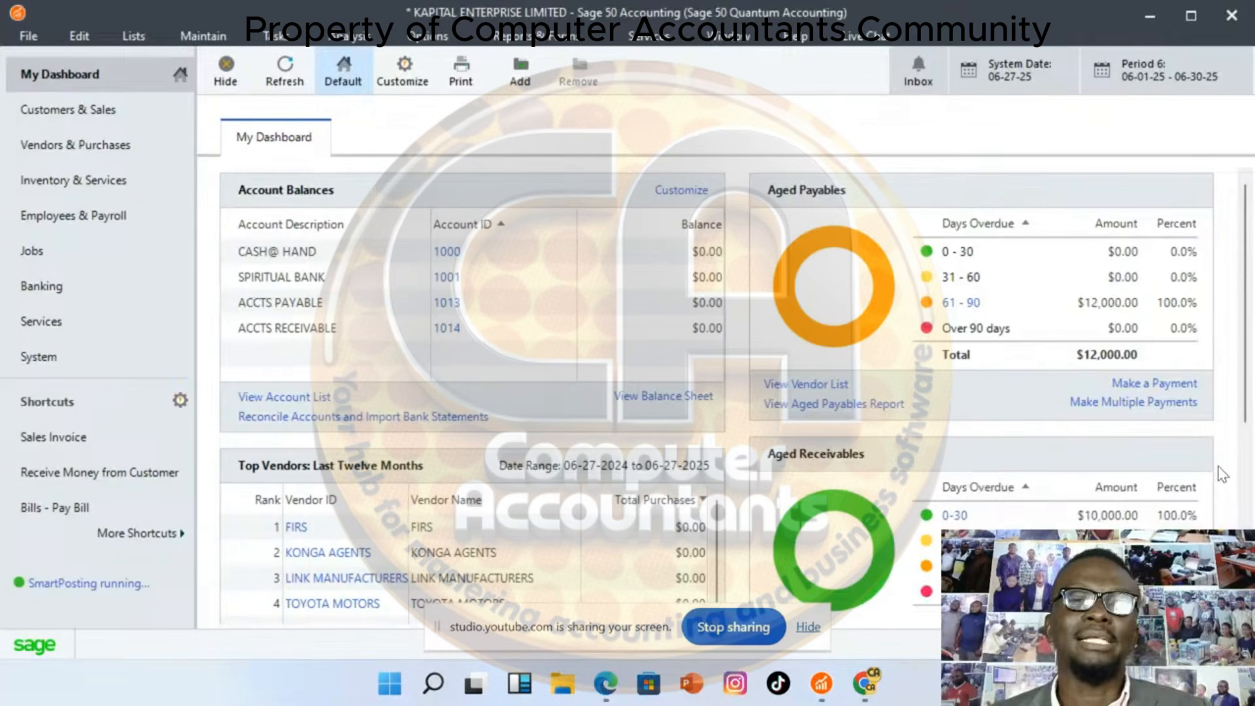
left_click(276, 38)
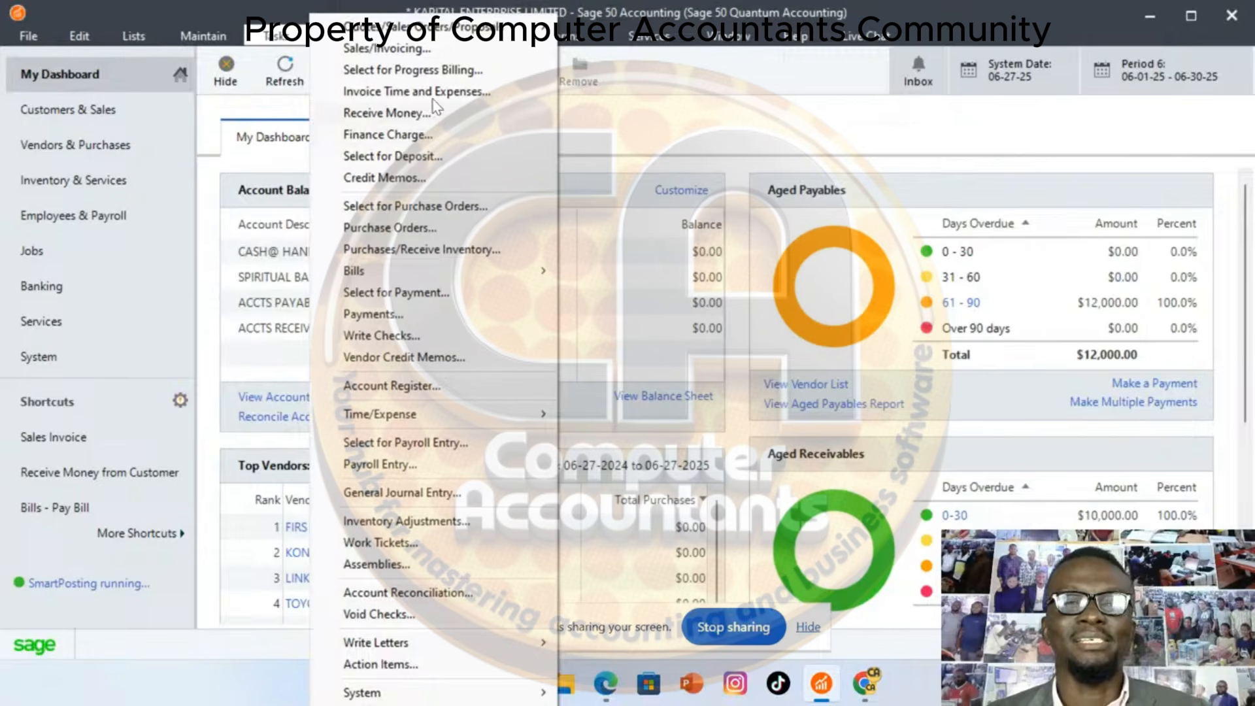
mouse_move(465, 28)
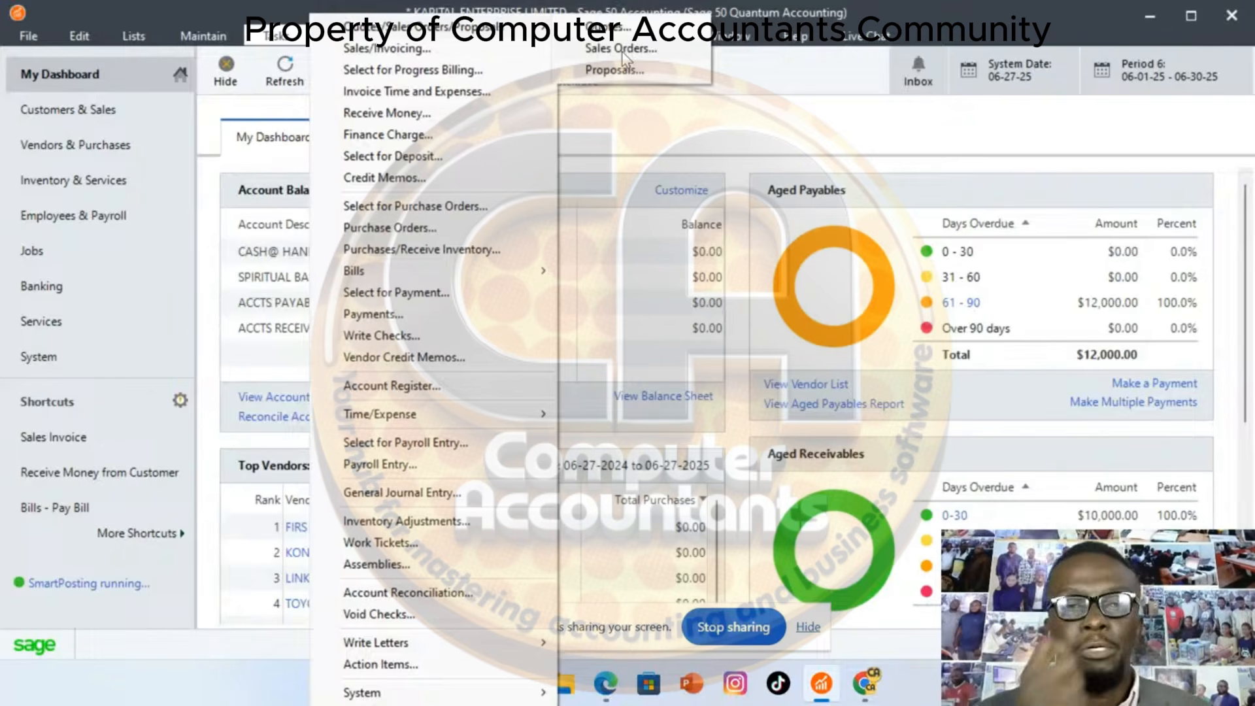
Open a blank Sales Orders window from Tasks > Quotes/Sales Orders/Proposals
key("Escape")
key("Escape")
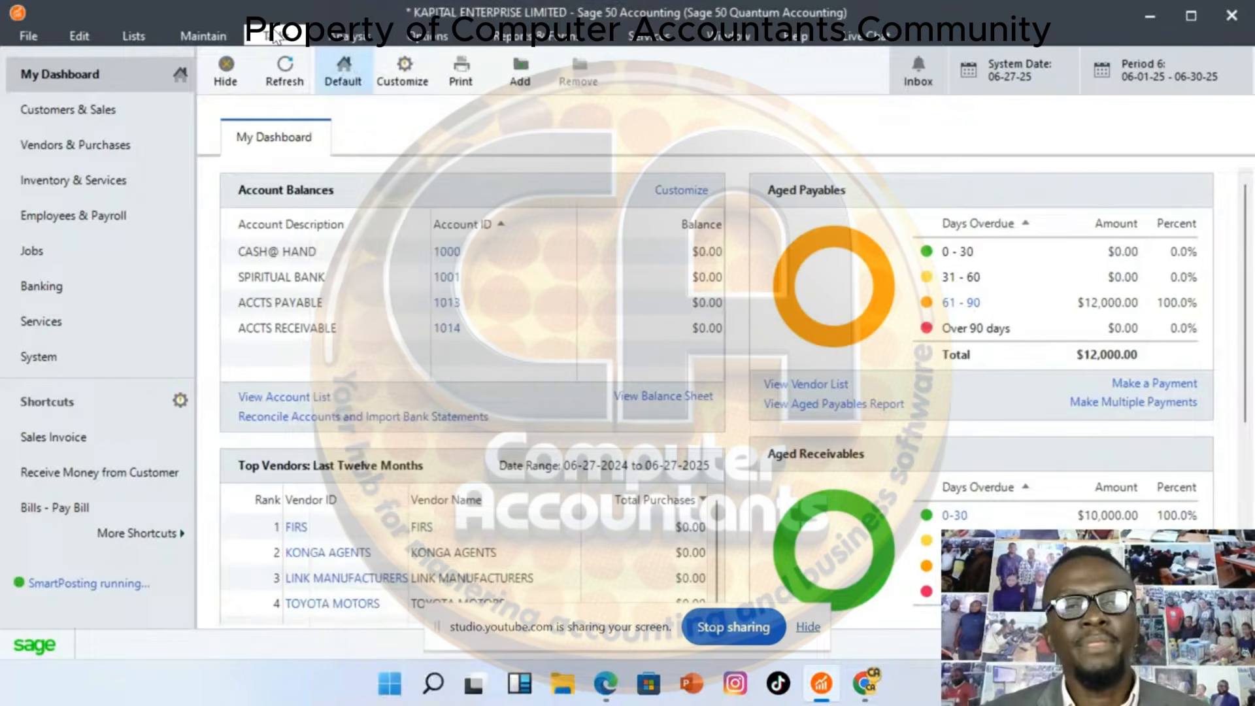
left_click(279, 39)
mouse_move(374, 30)
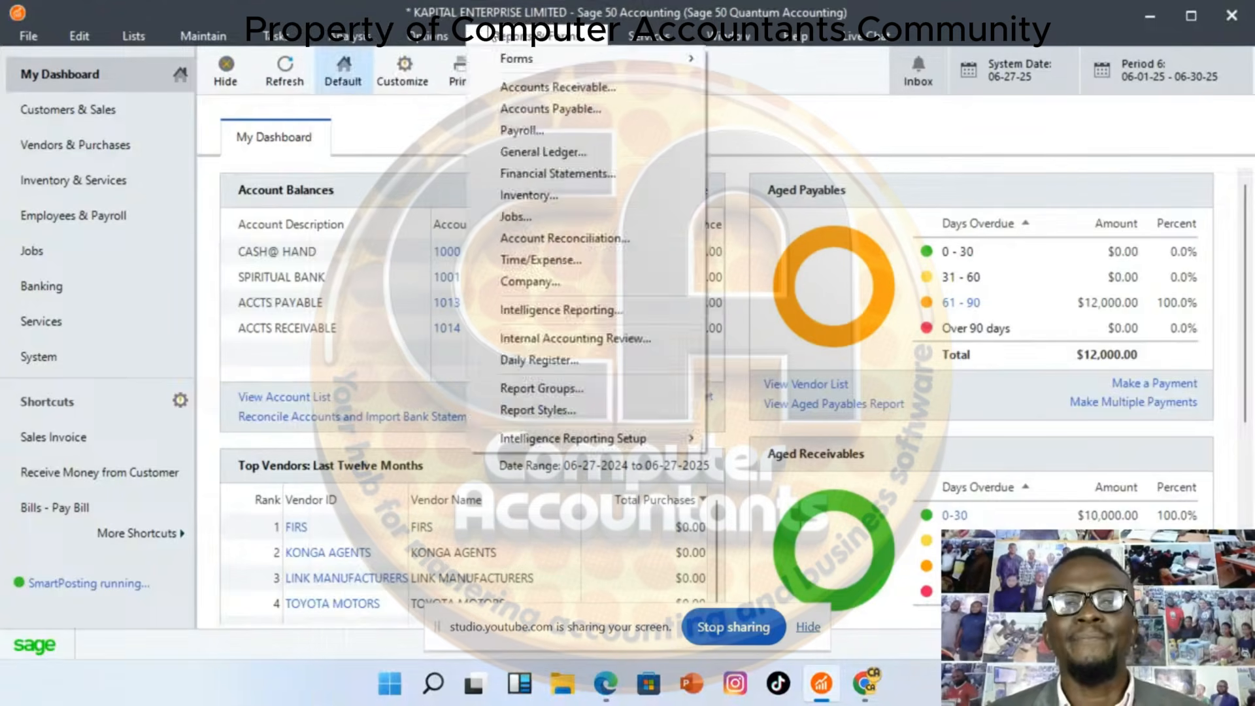
left_click(302, 47)
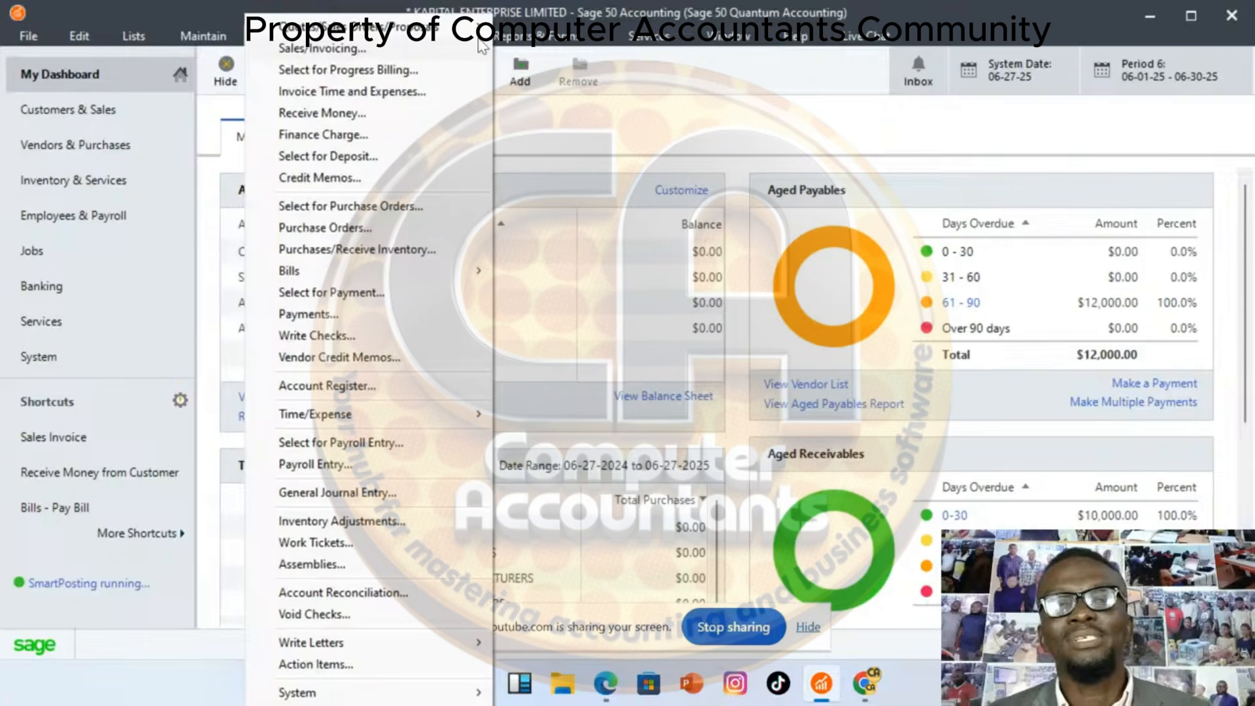
mouse_move(492, 41)
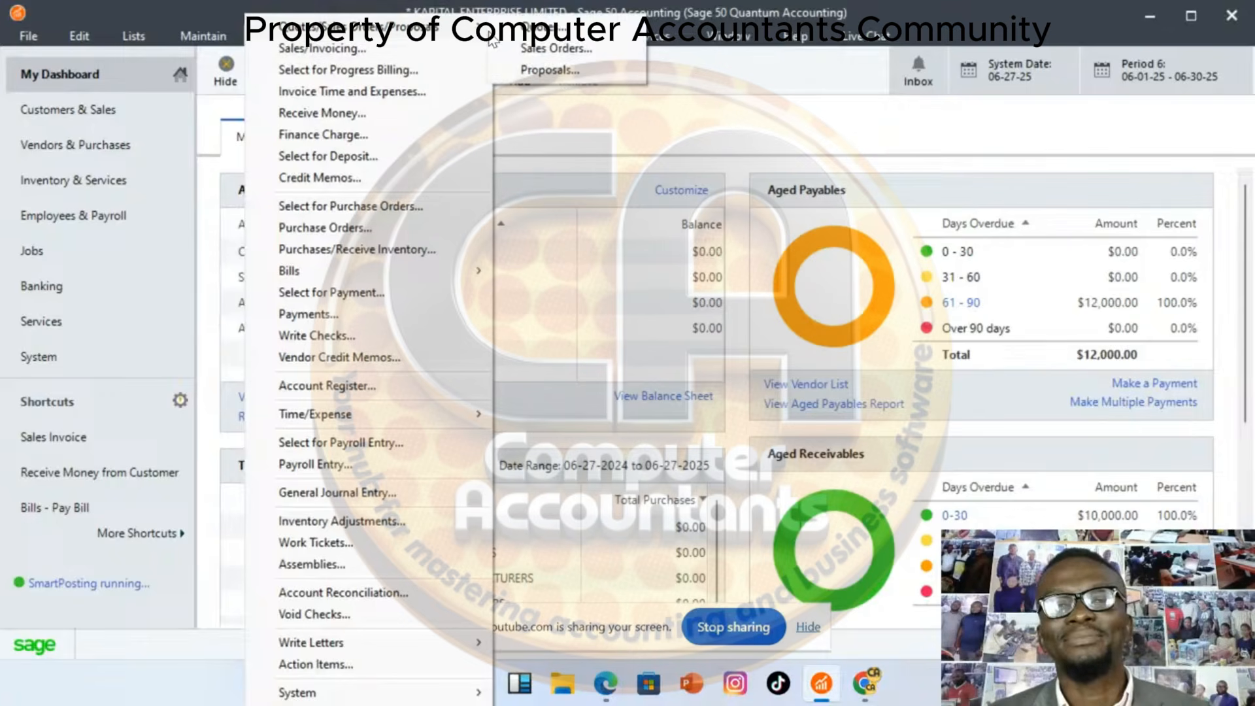
left_click(550, 50)
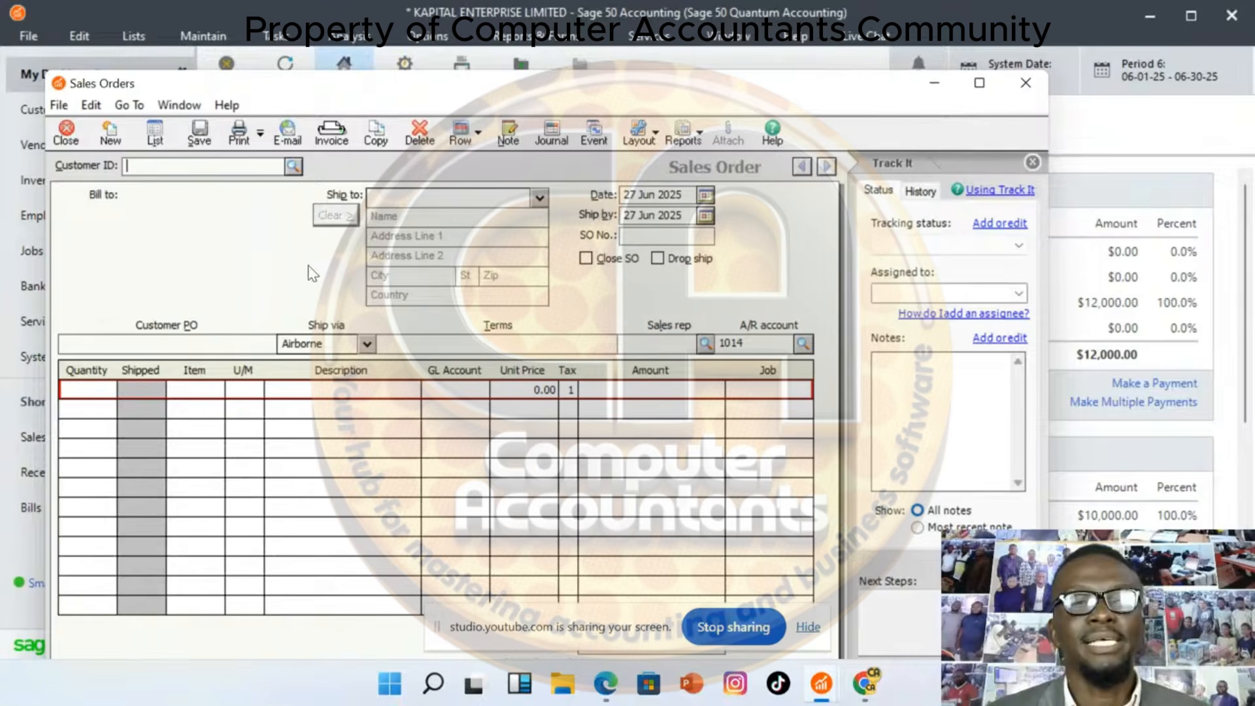
Start sales order number 1 for customer ABC VENTURES
left_click(300, 171)
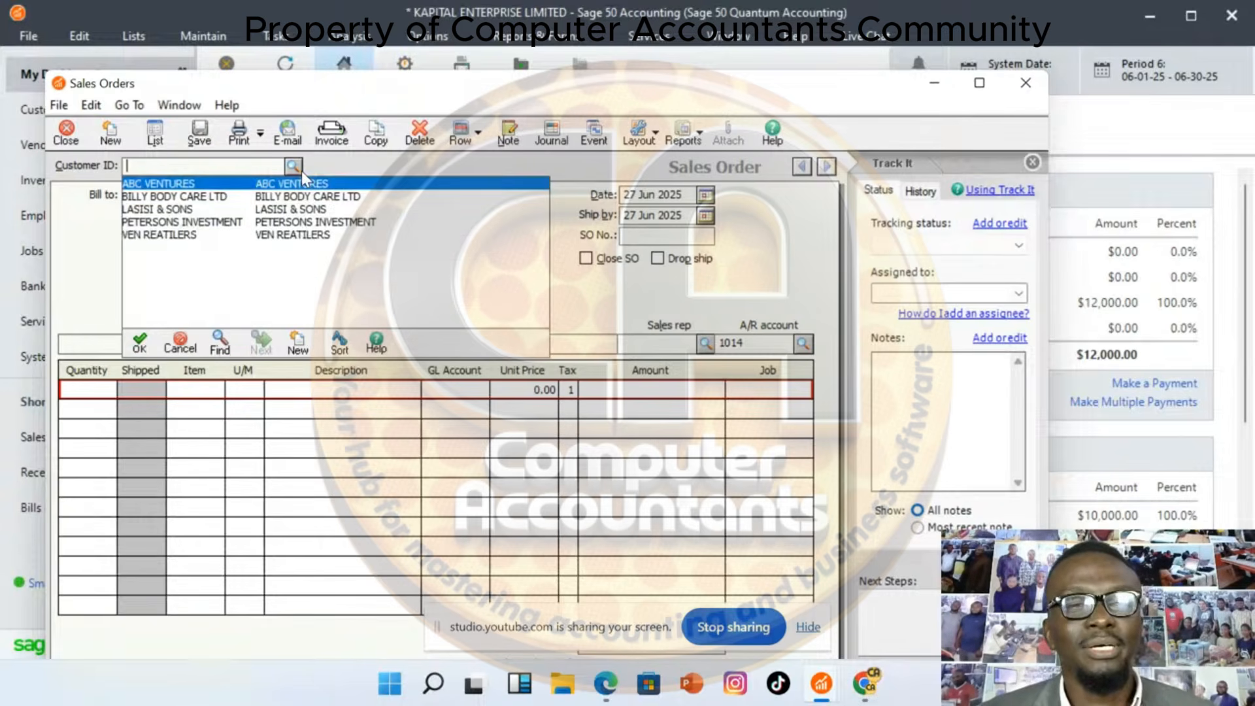
double_click(174, 184)
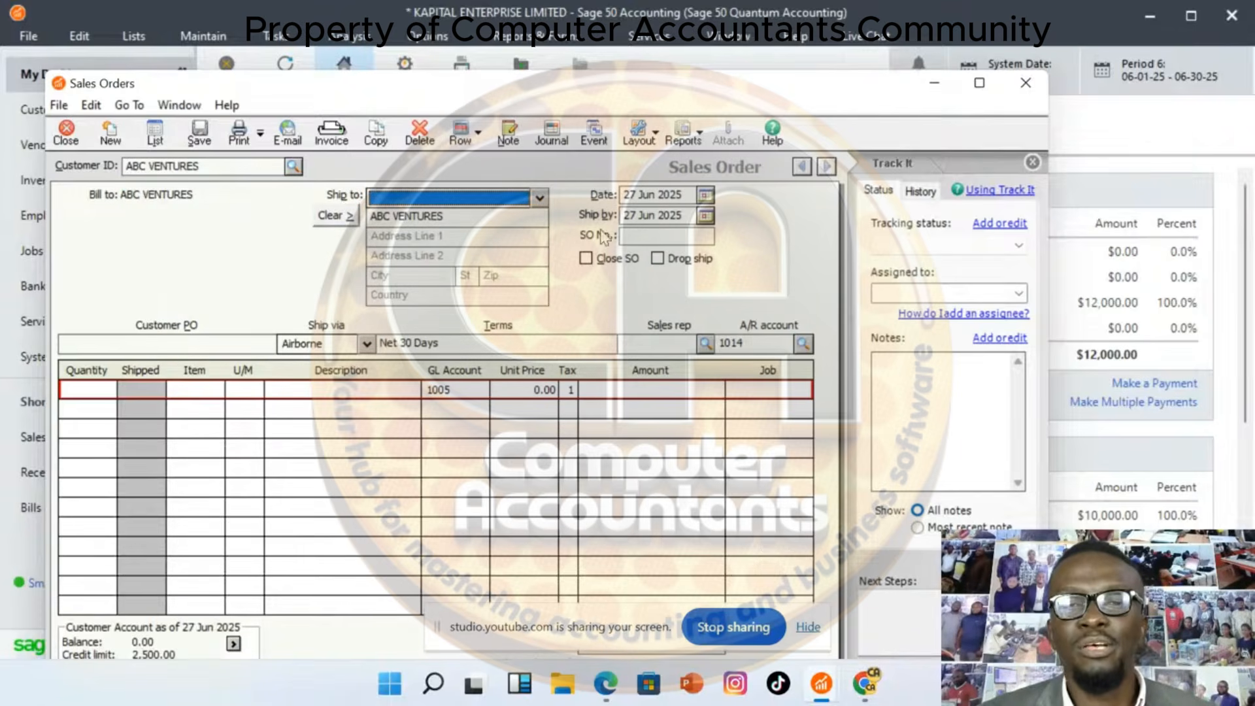
left_click(631, 236)
type("1")
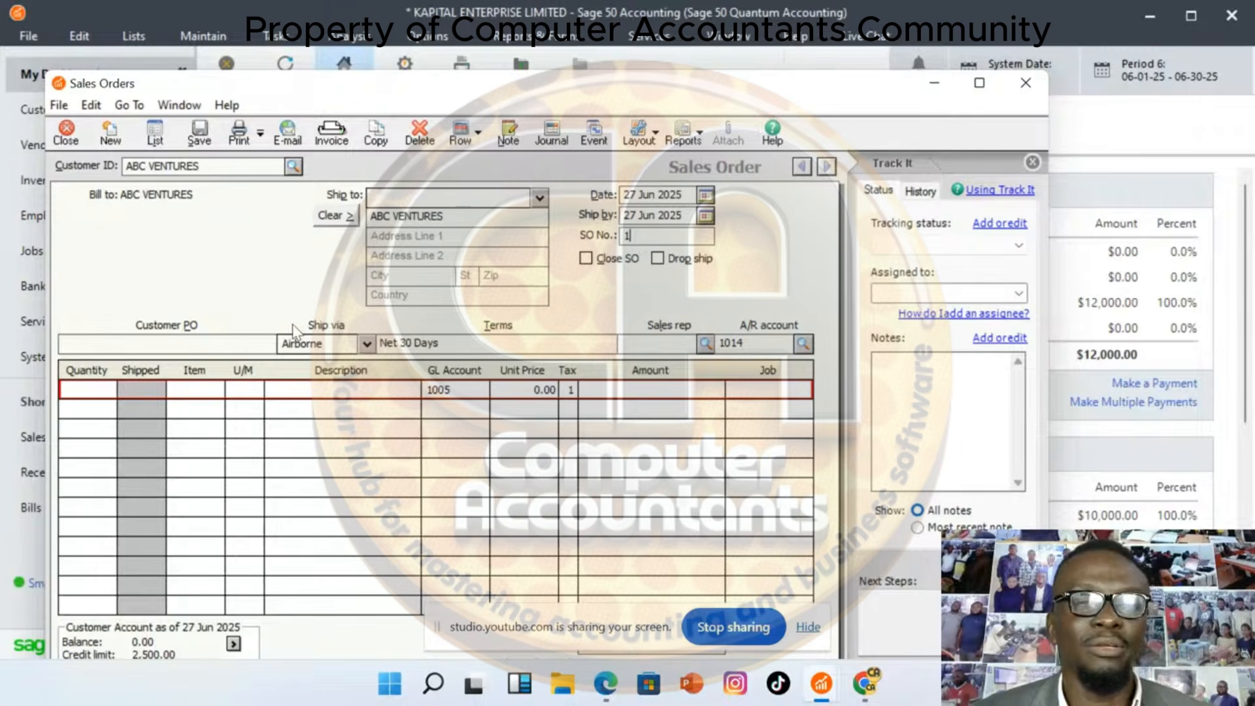
Add 15 HAIR CREAMS at 4,000.00 and save the order, accepting the credit-limit warning
left_click(107, 390)
type("15")
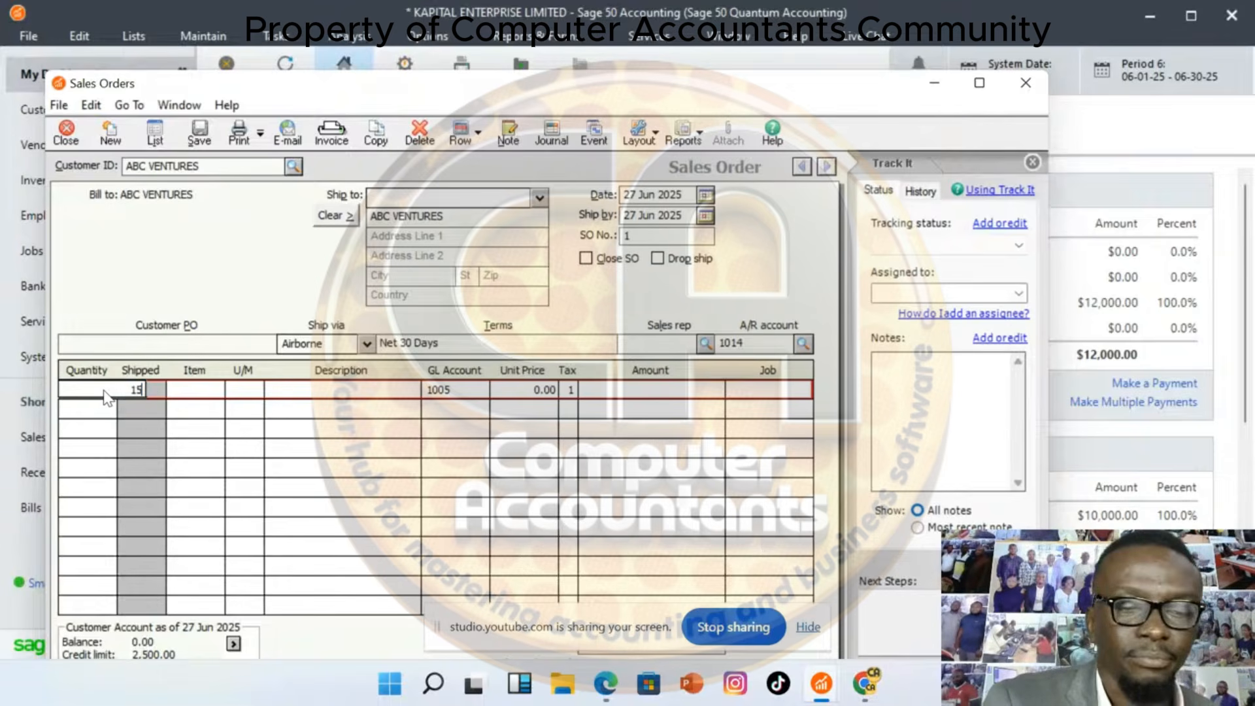
key("Tab")
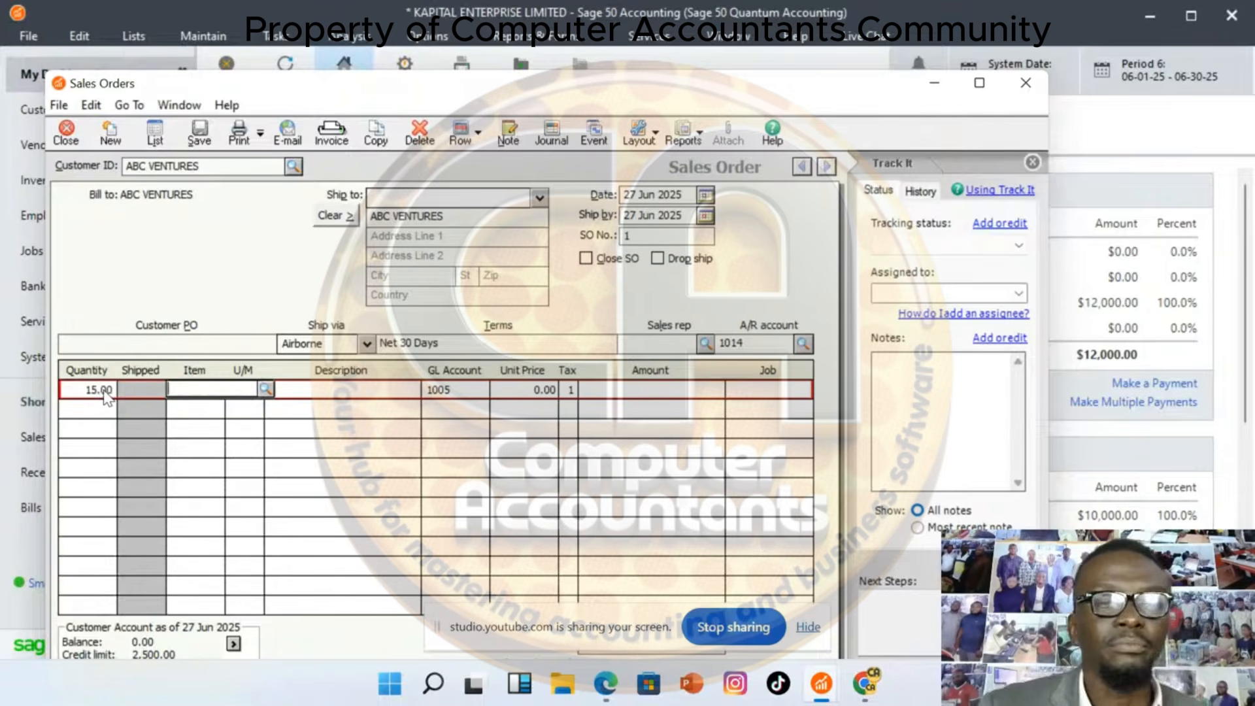
left_click(266, 389)
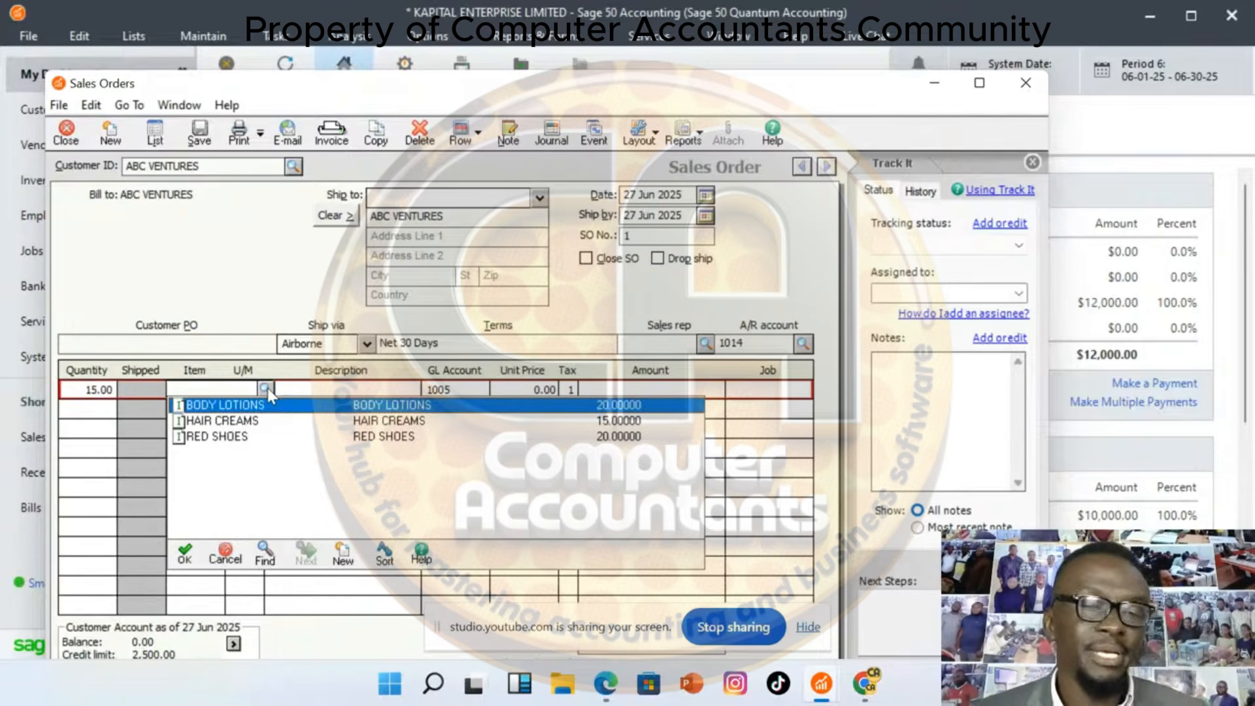
left_click(230, 418)
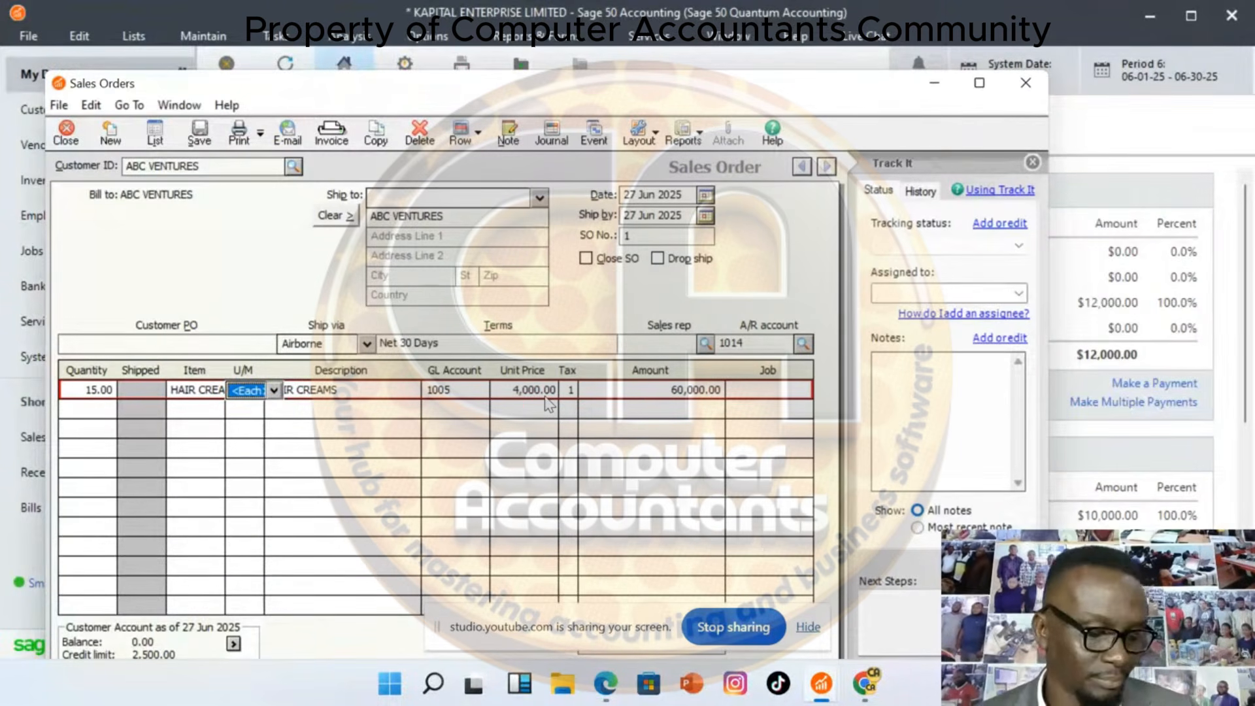
left_click(202, 140)
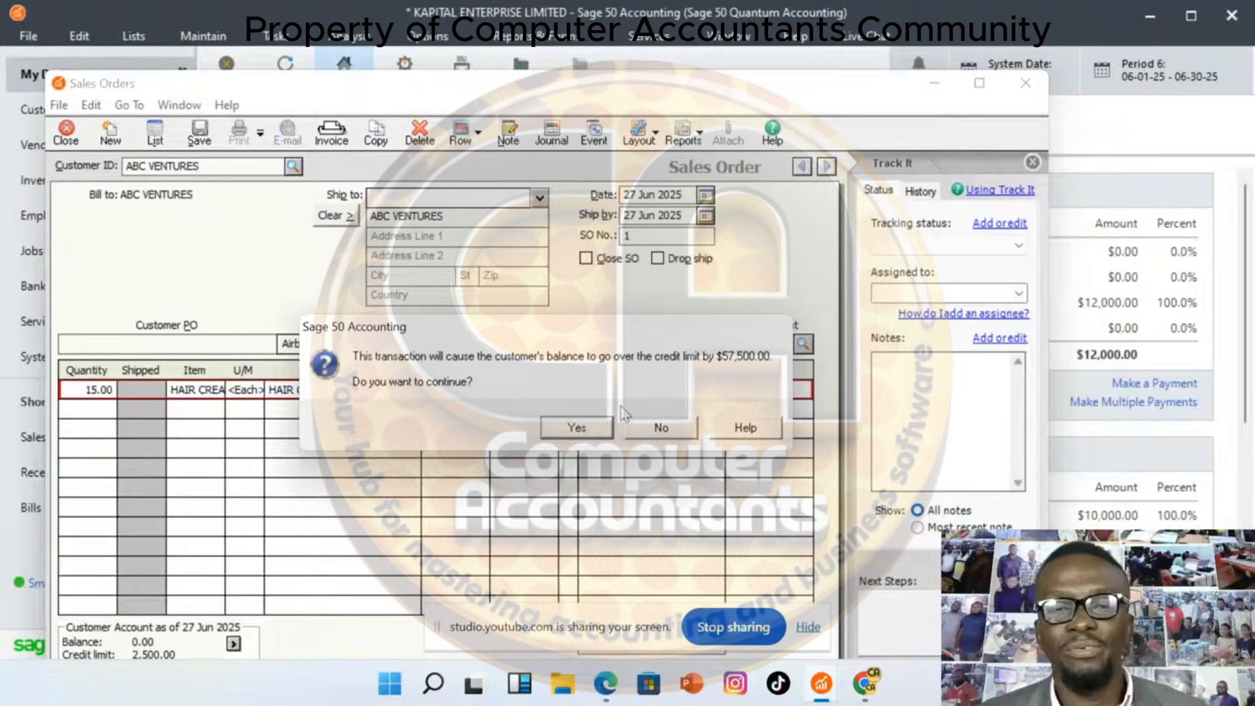
left_click(586, 434)
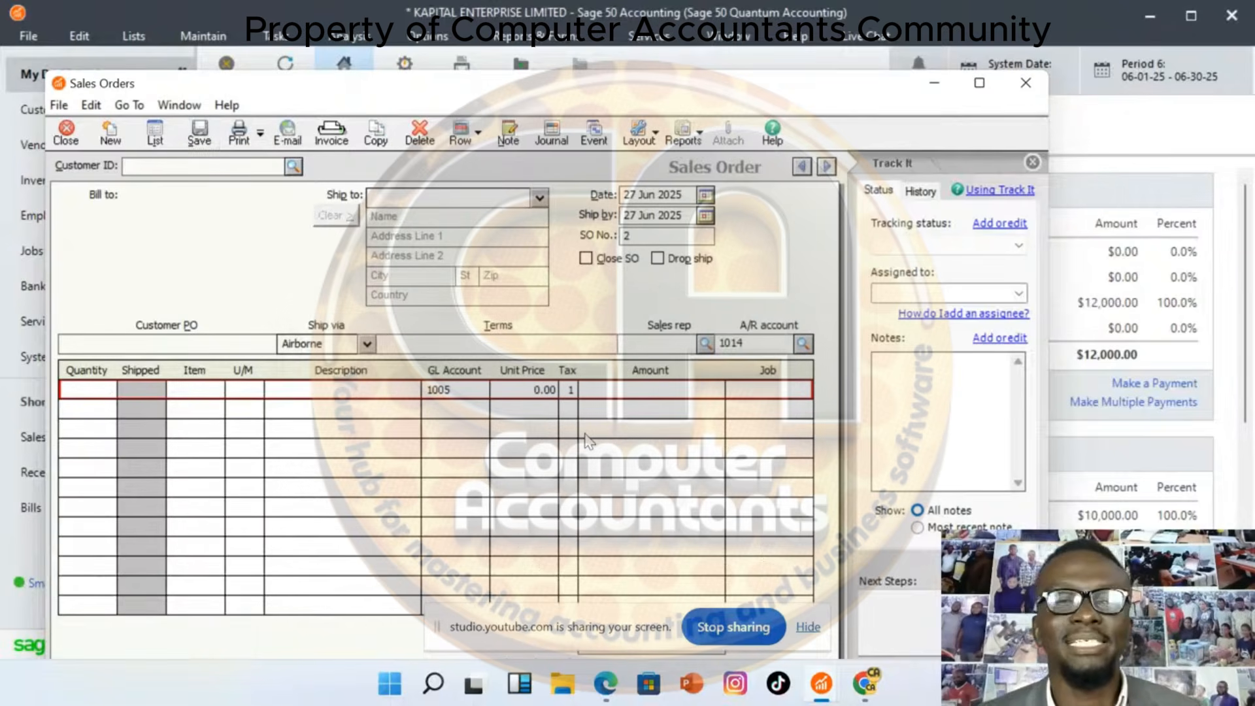
Minimise the Sales Orders window and bring up the Tasks menu on the dashboard
left_click(935, 85)
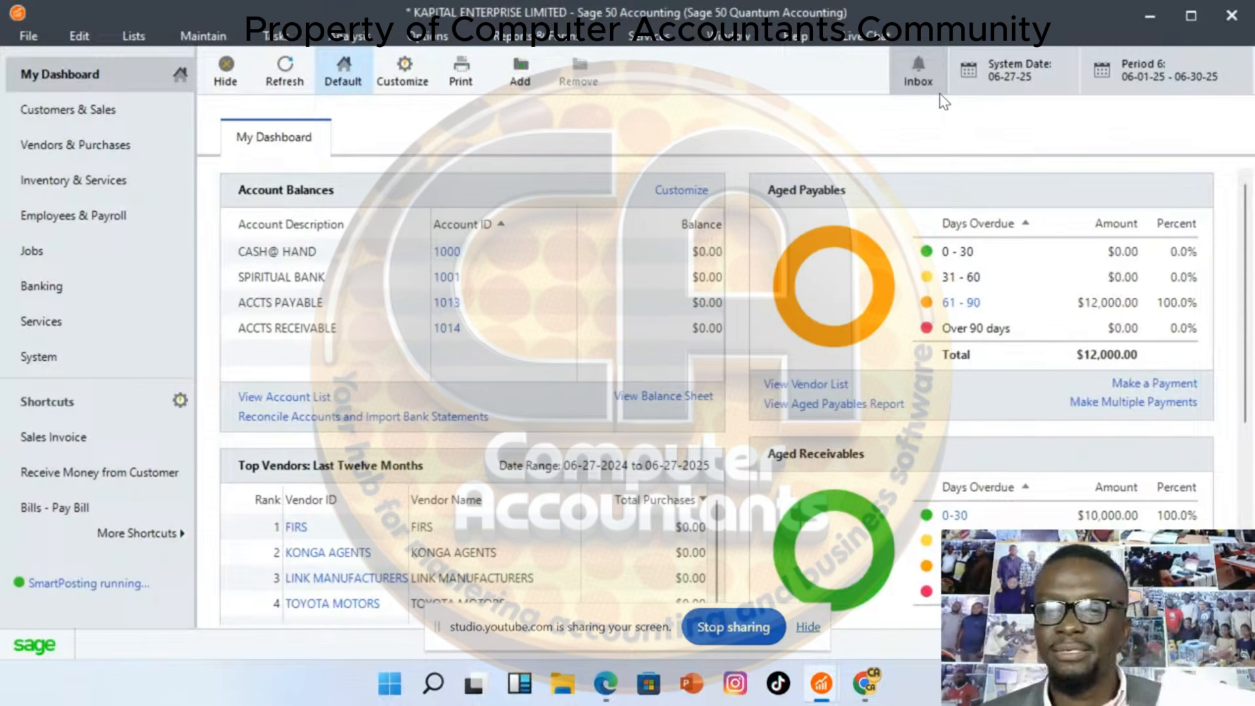
left_click(274, 38)
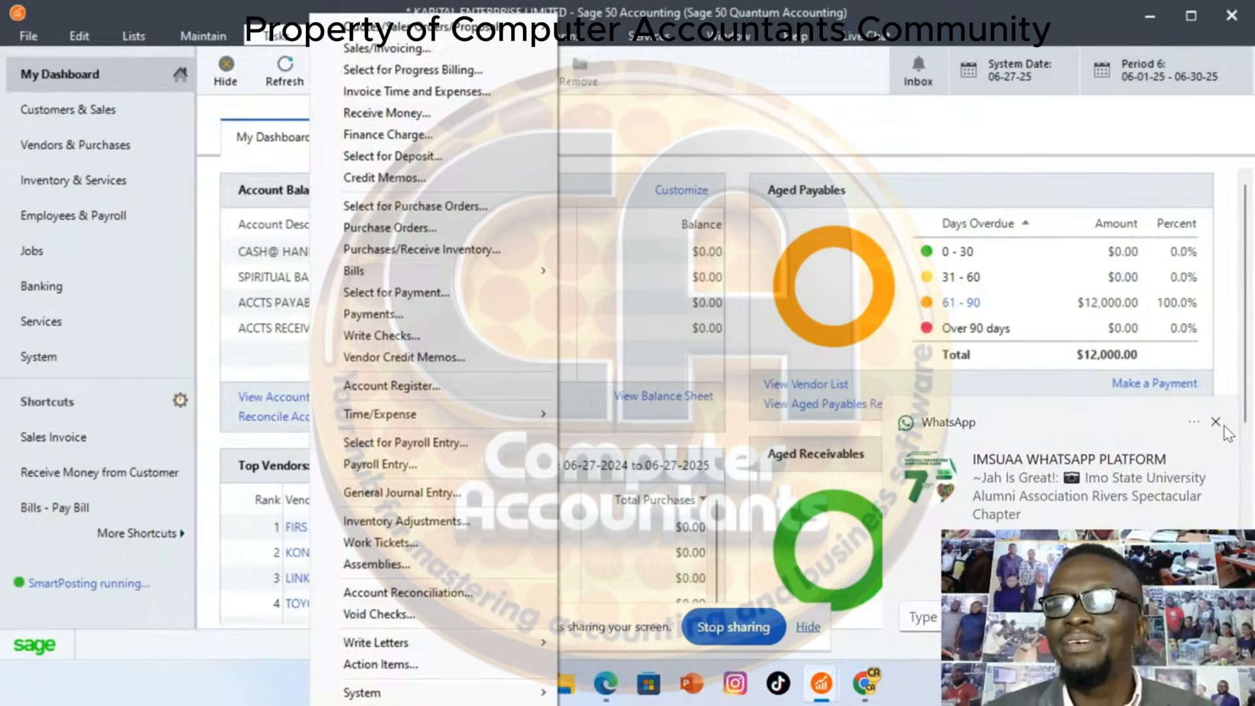
Start a Receive Money receipt on cash account 1000 (CASH@ HAND)
left_click(1223, 425)
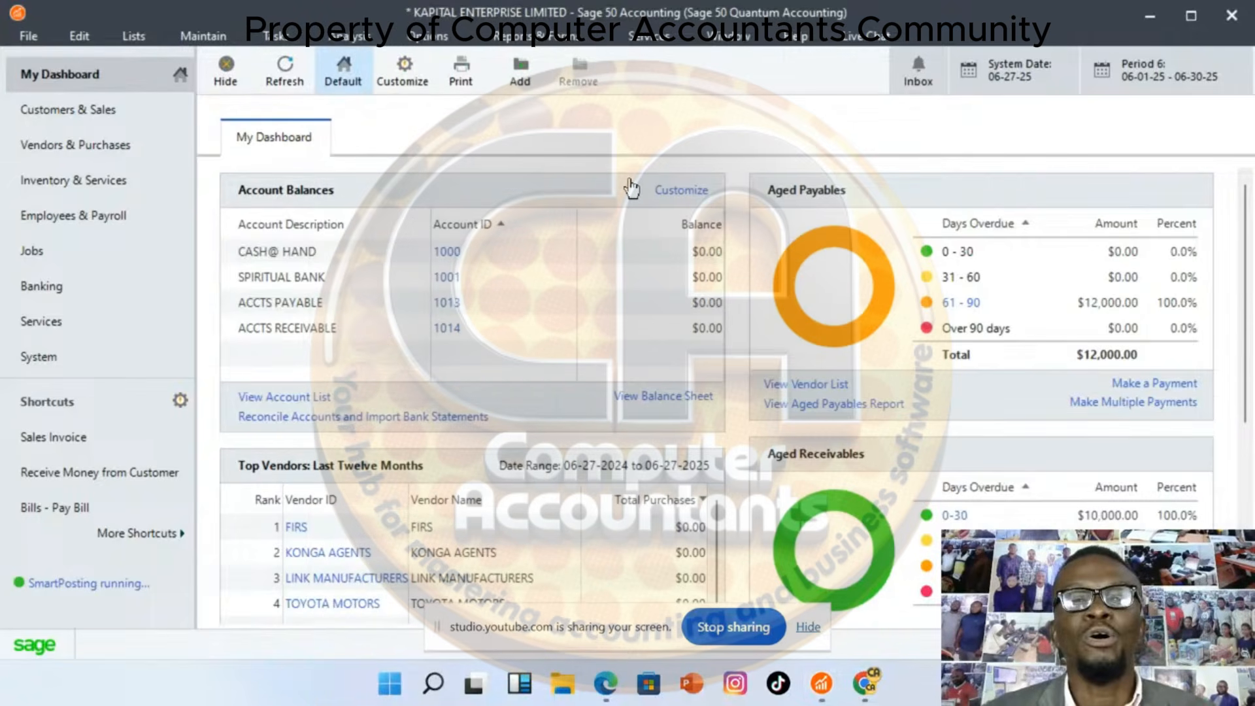
left_click(272, 36)
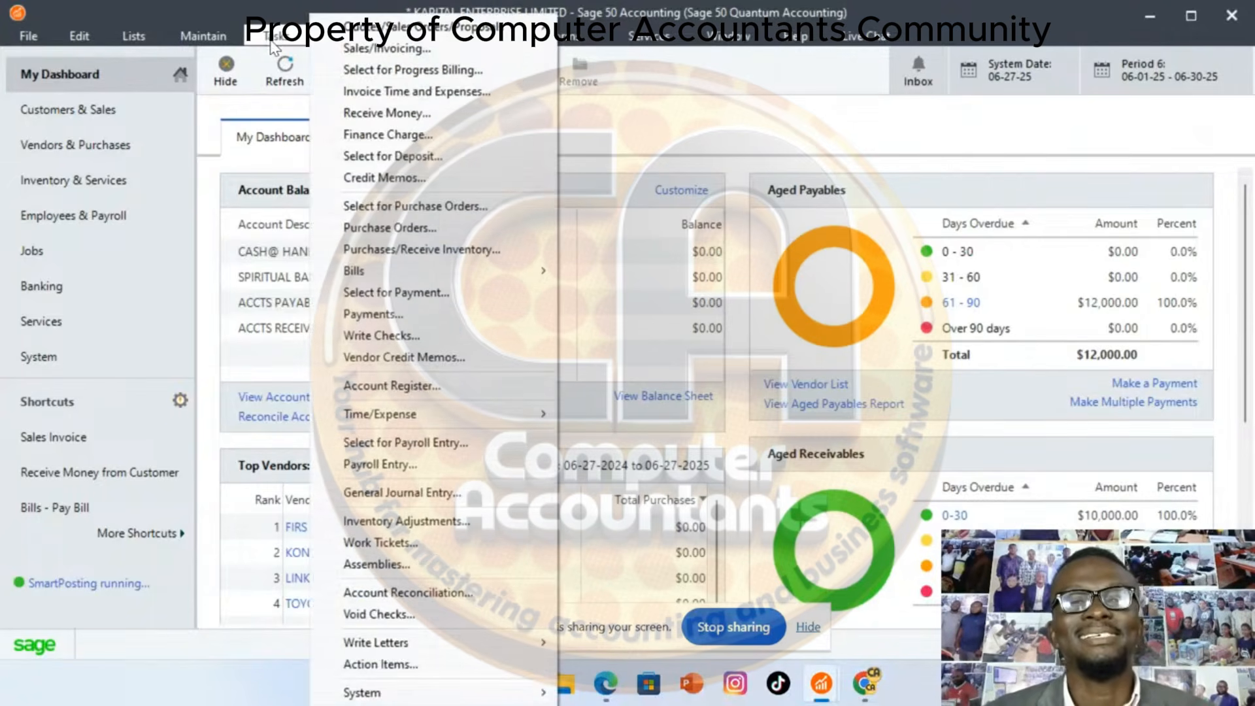
left_click(416, 115)
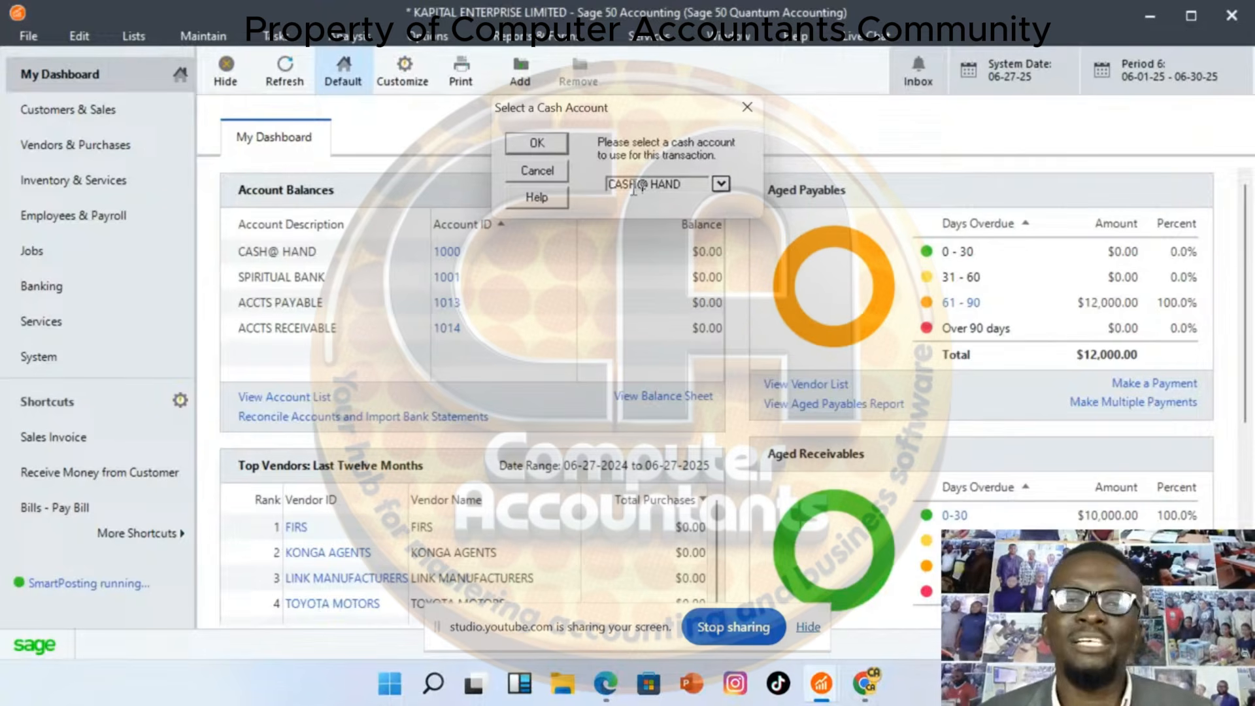
left_click(538, 145)
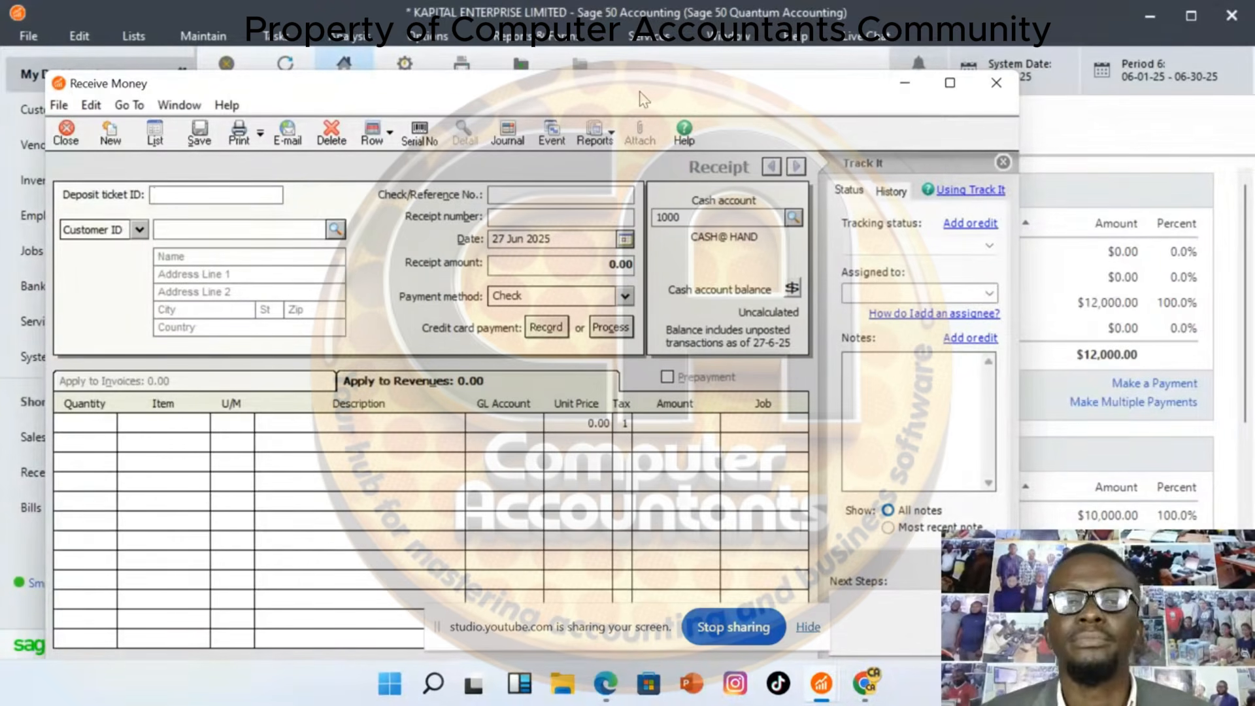
Set the receipt's customer to VEN REATILERS with reference 1 and receipt number 1
left_click(338, 231)
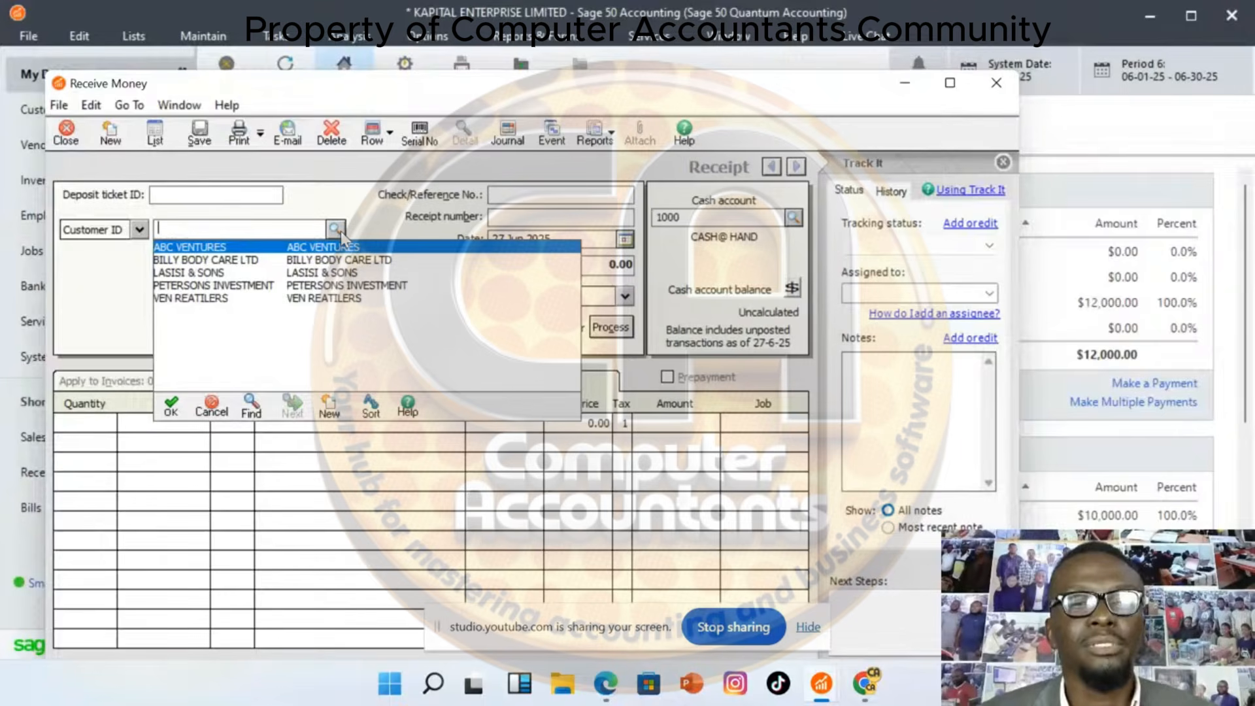
left_click(213, 299)
double_click(213, 301)
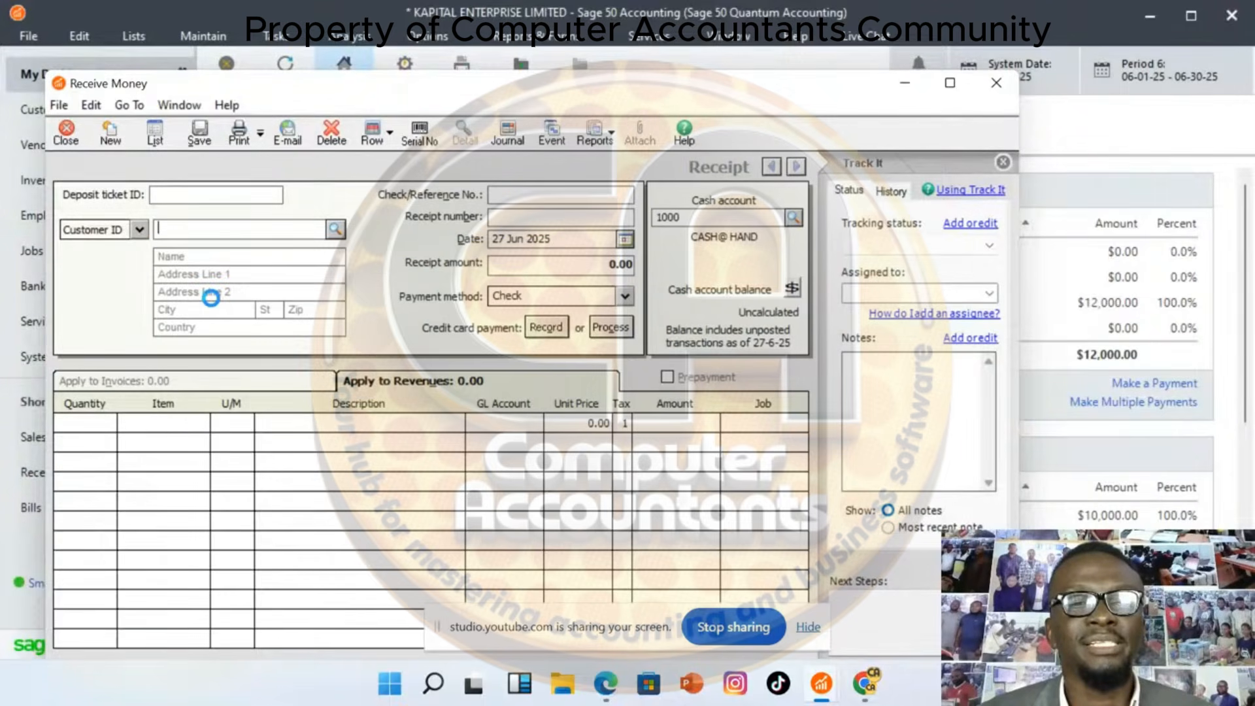
left_click(533, 197)
type("1")
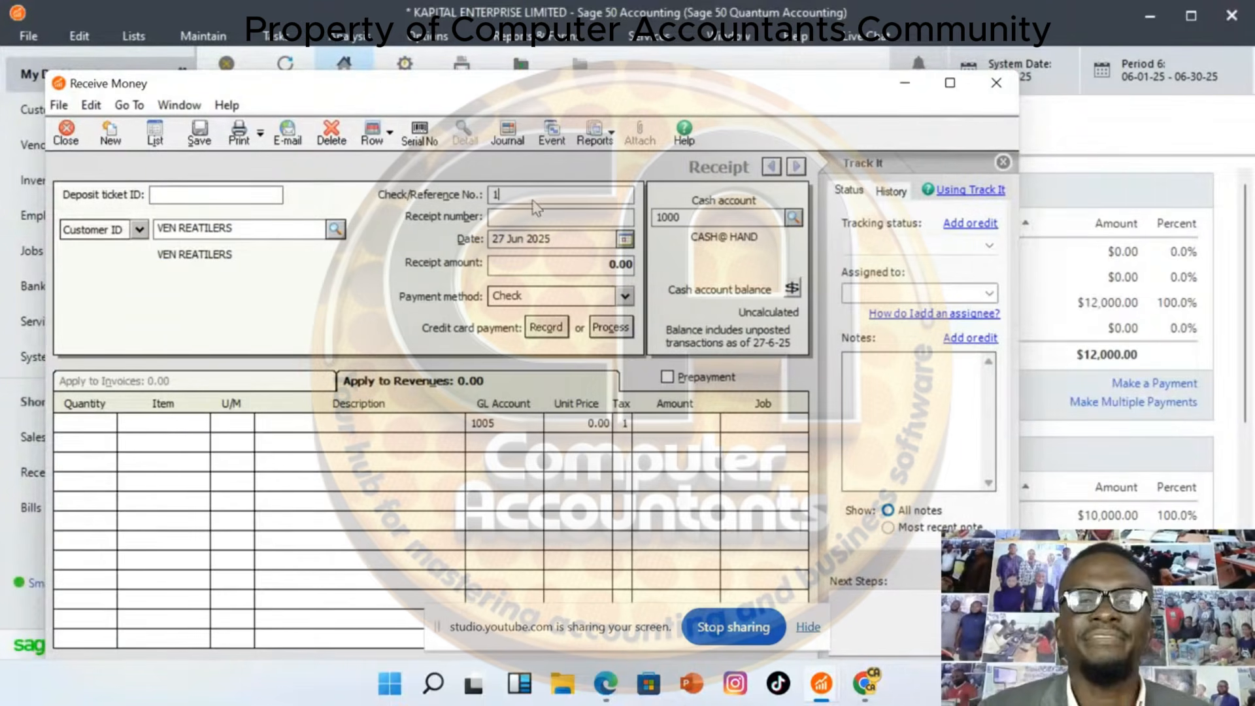
left_click(518, 219)
type("1")
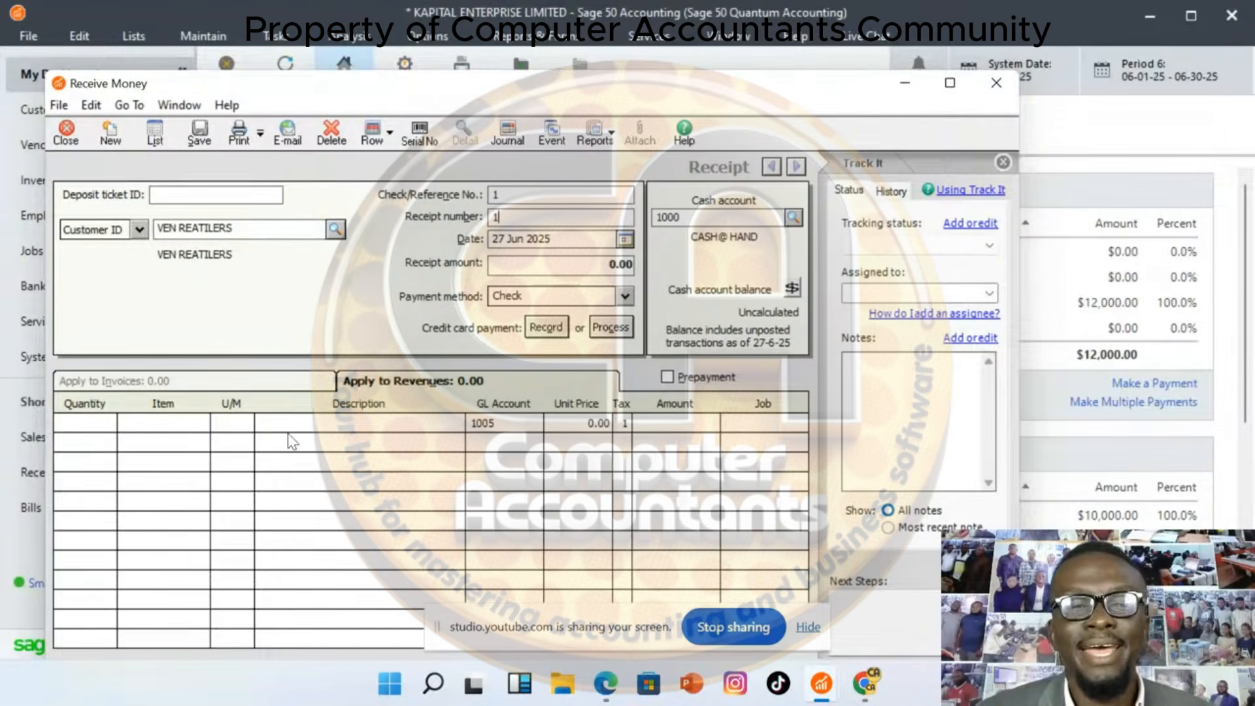
Add a line for 12 RED SHOES at 4,000.00, totalling 48,000.00
left_click(102, 425)
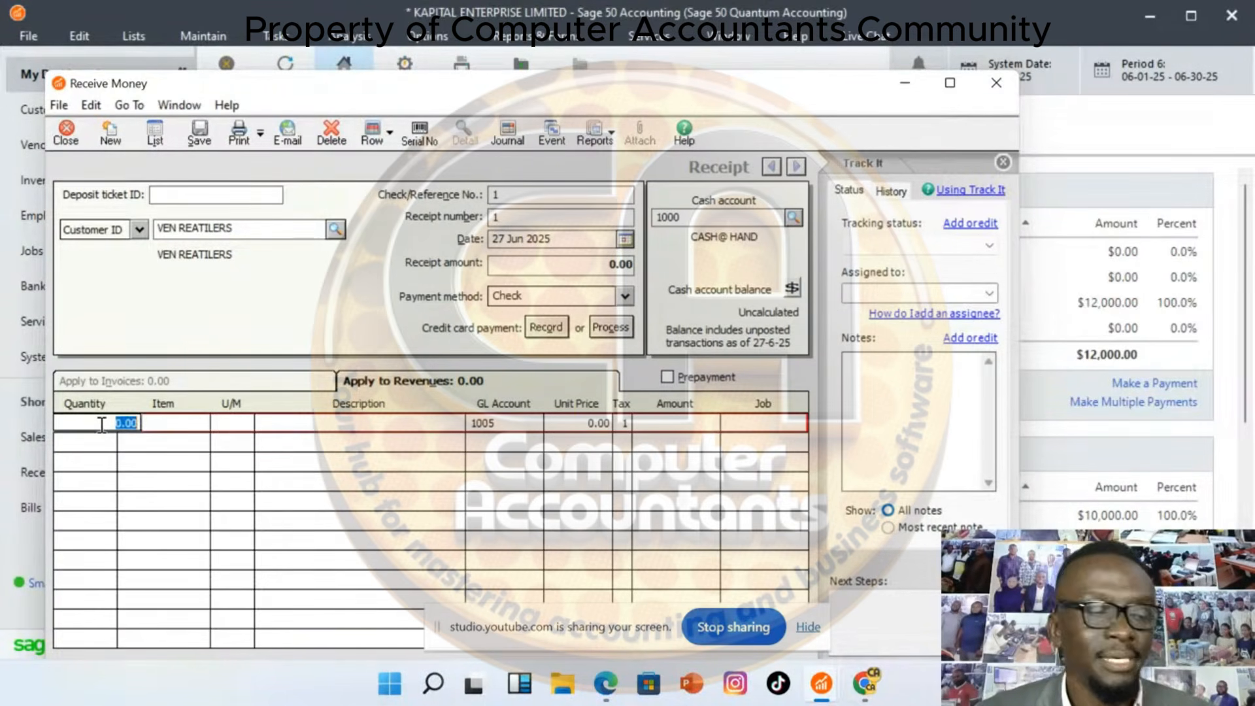
type("12")
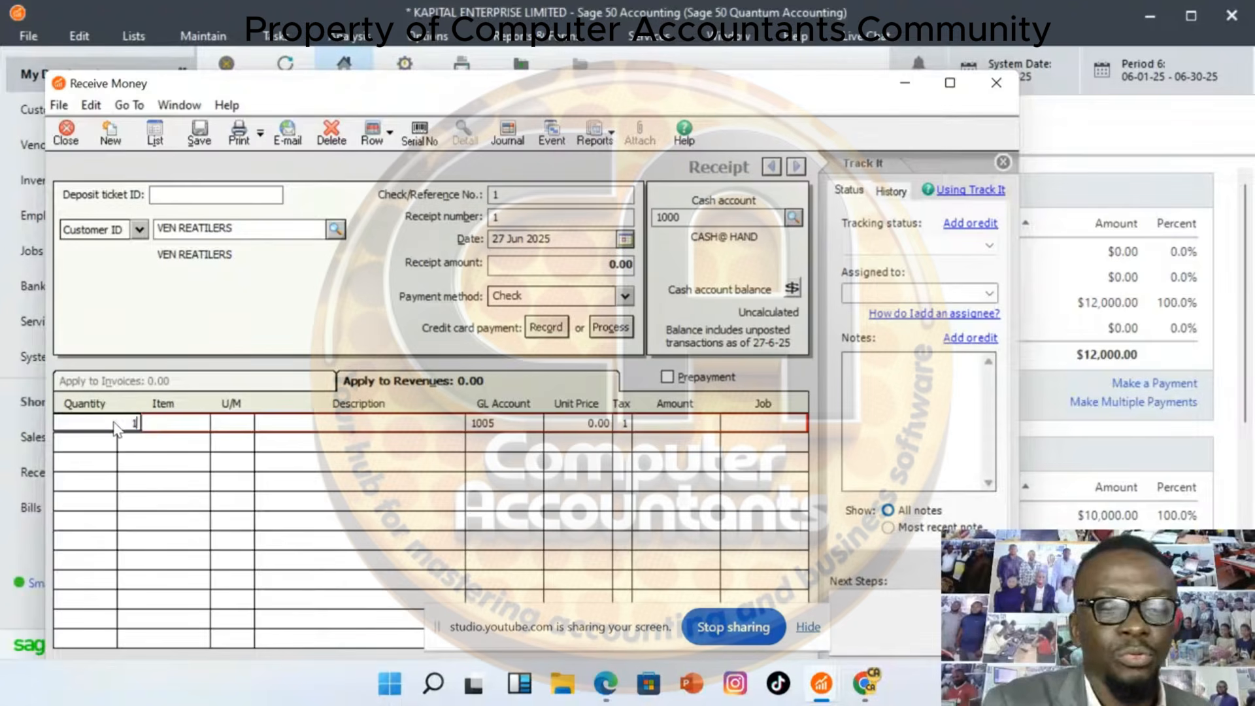
key("Tab")
left_click(216, 423)
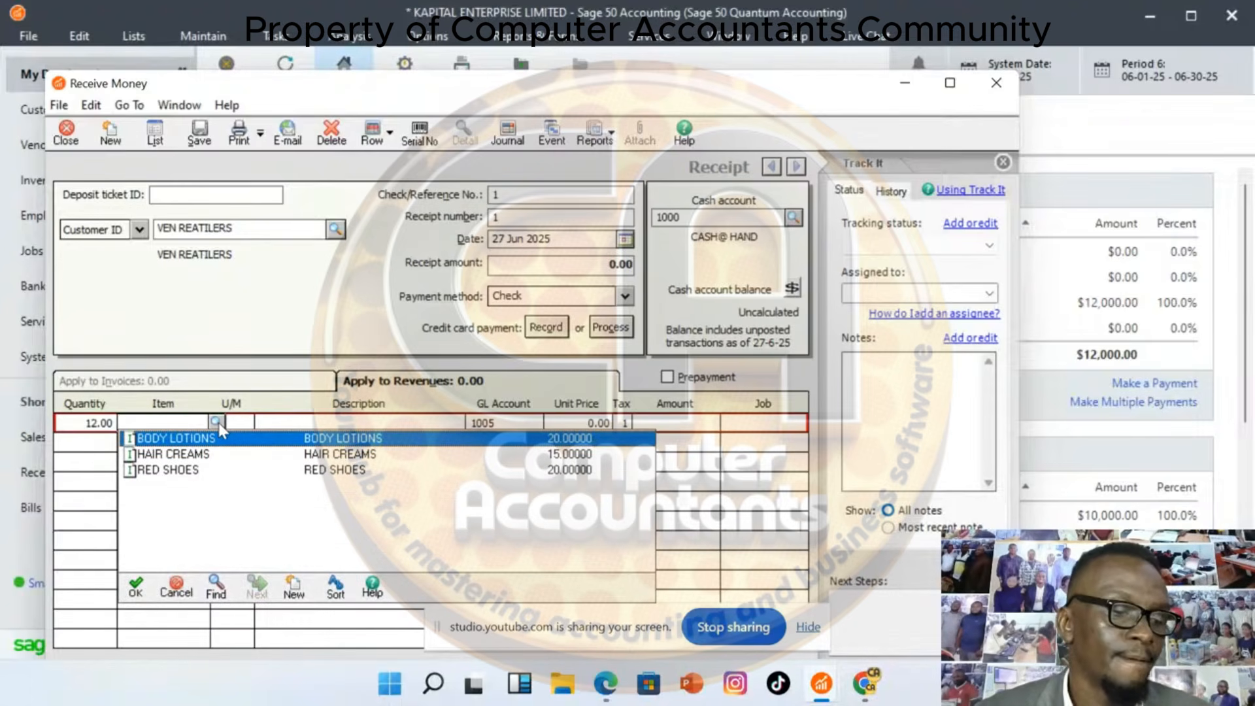
double_click(183, 472)
key("Tab")
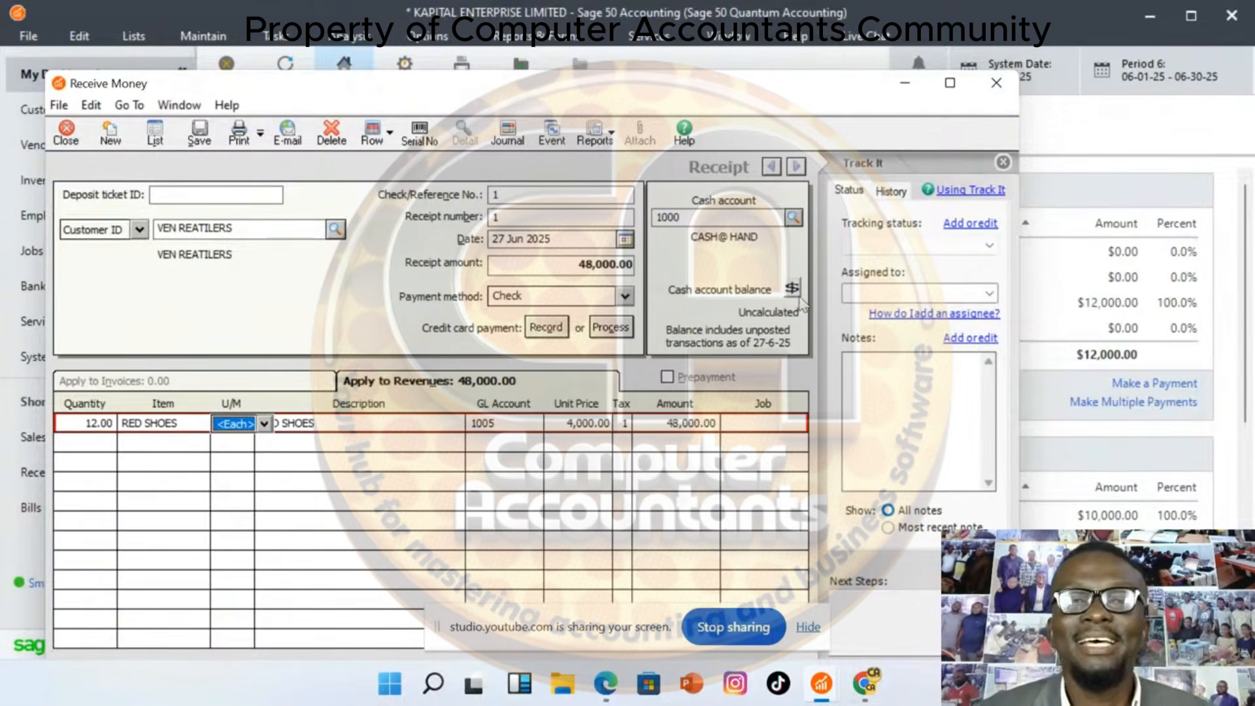
Apply the 7.5% VAT sales tax code, bringing the receipt total to 51,600.00
left_click_drag(569, 97, 414, 31)
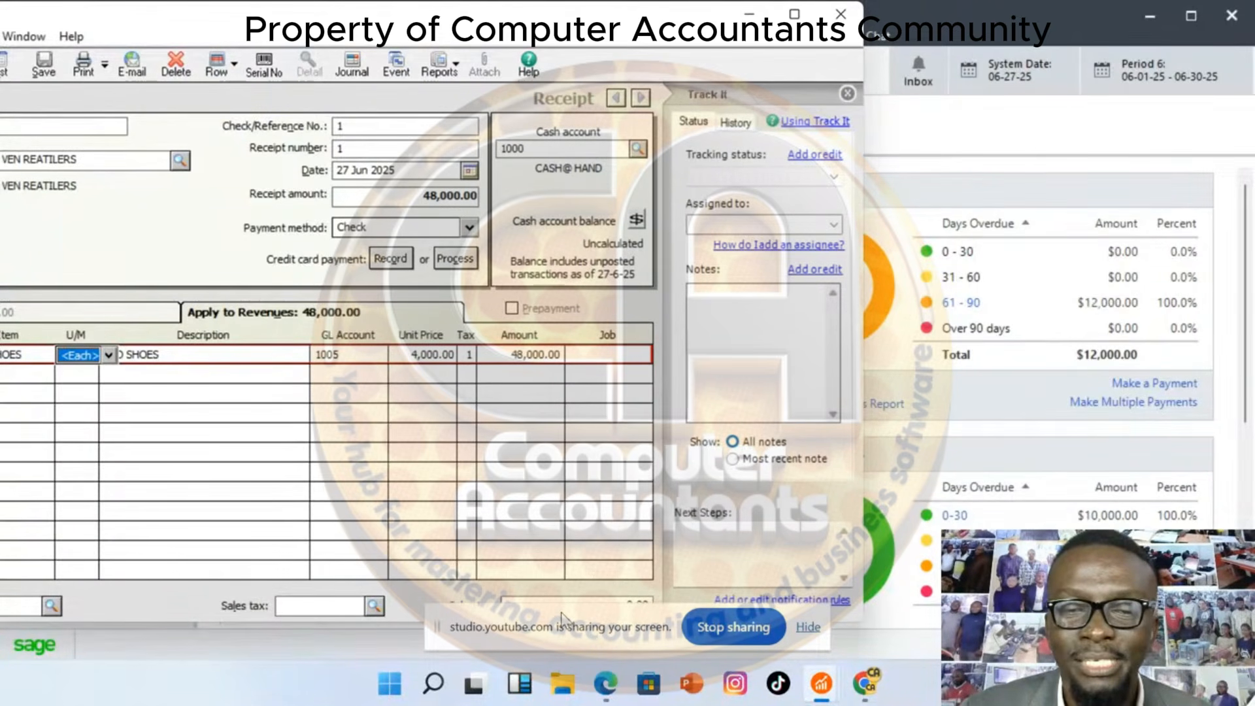
left_click_drag(562, 617, 914, 620)
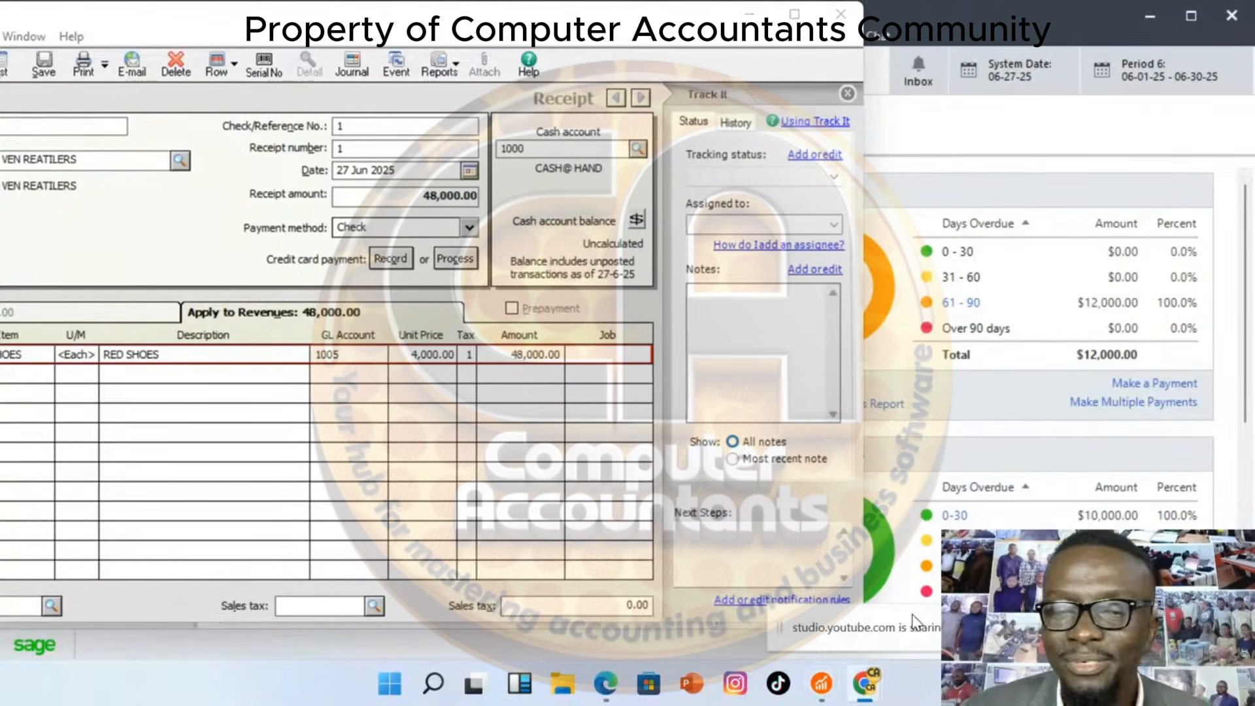
left_click(374, 606)
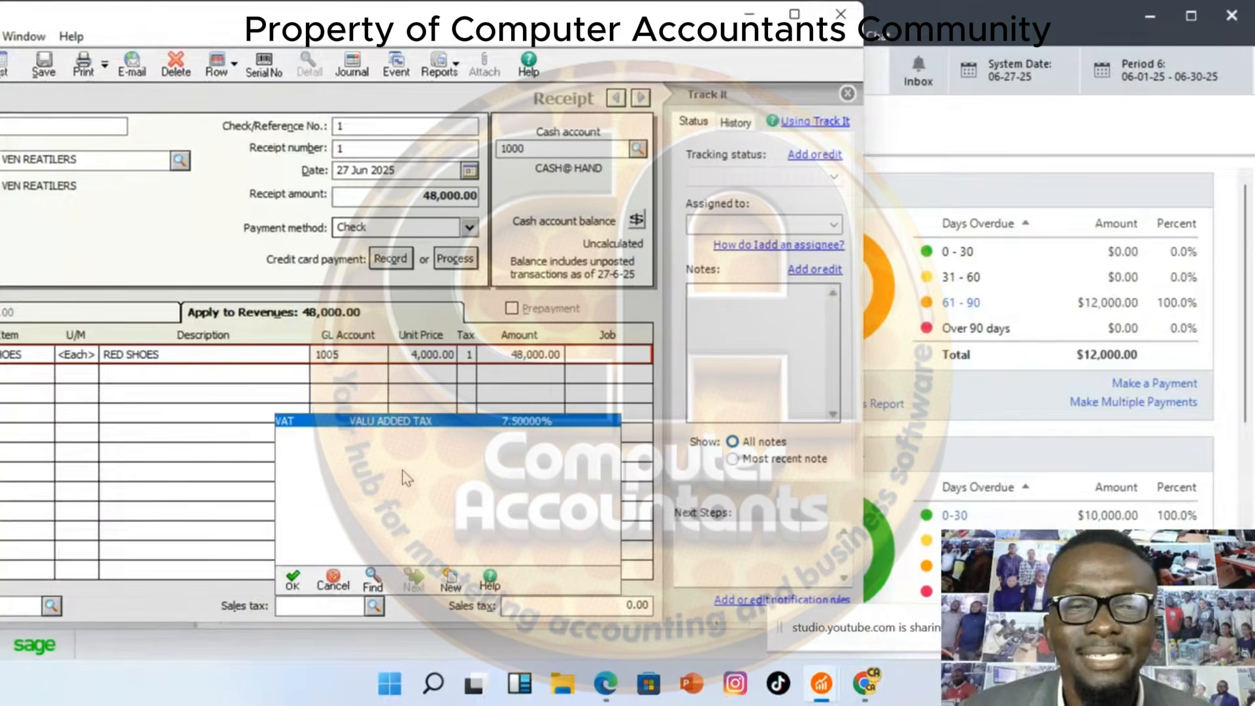
double_click(440, 421)
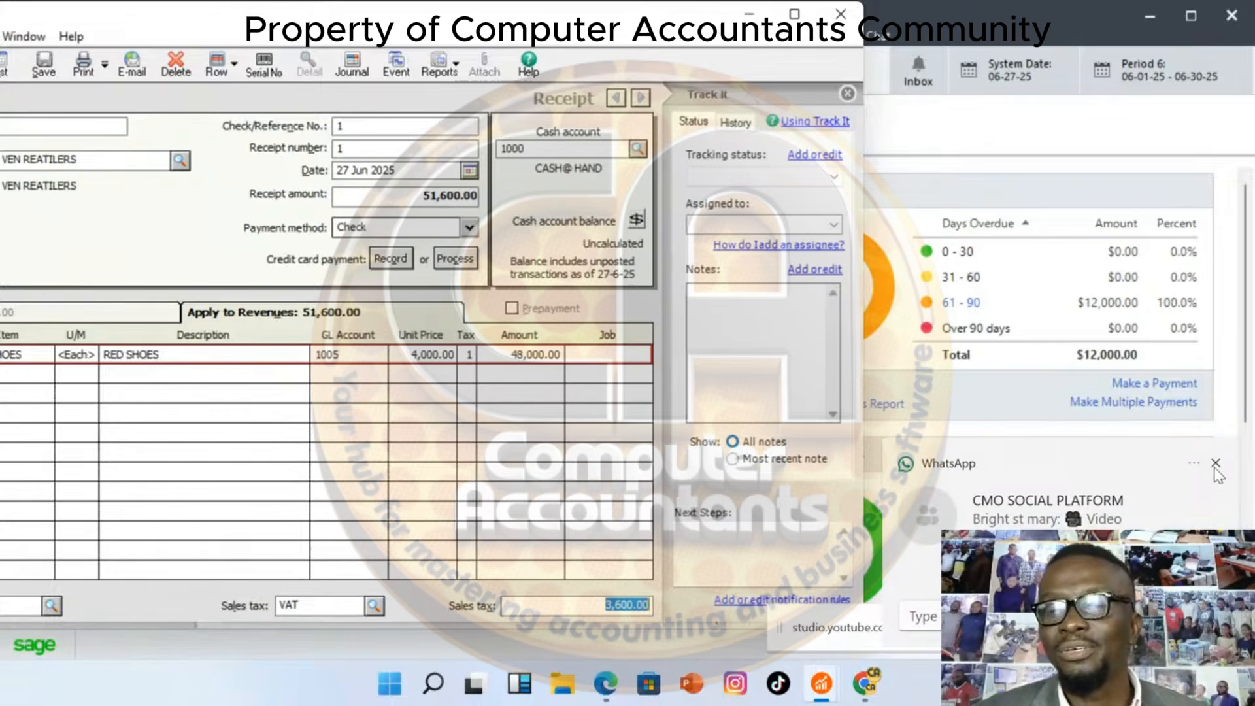
Save receipt 1 and close the Receive Money window
left_click(1216, 464)
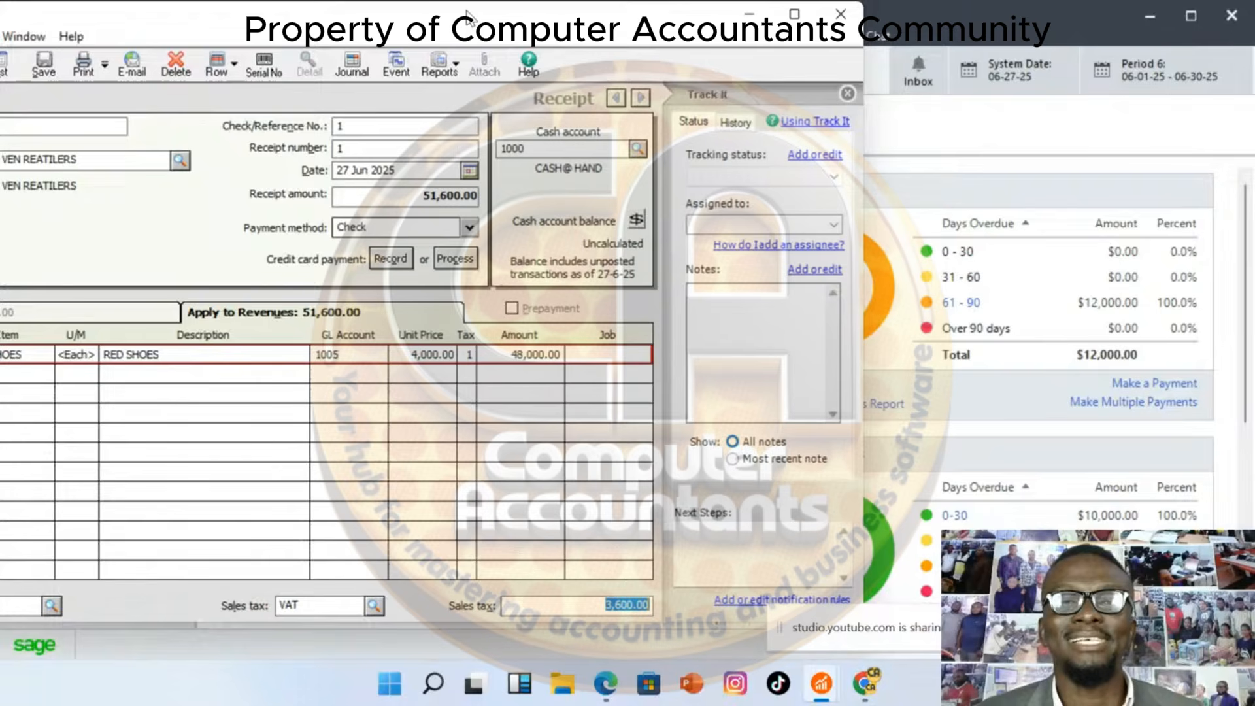
left_click_drag(466, 14, 670, 44)
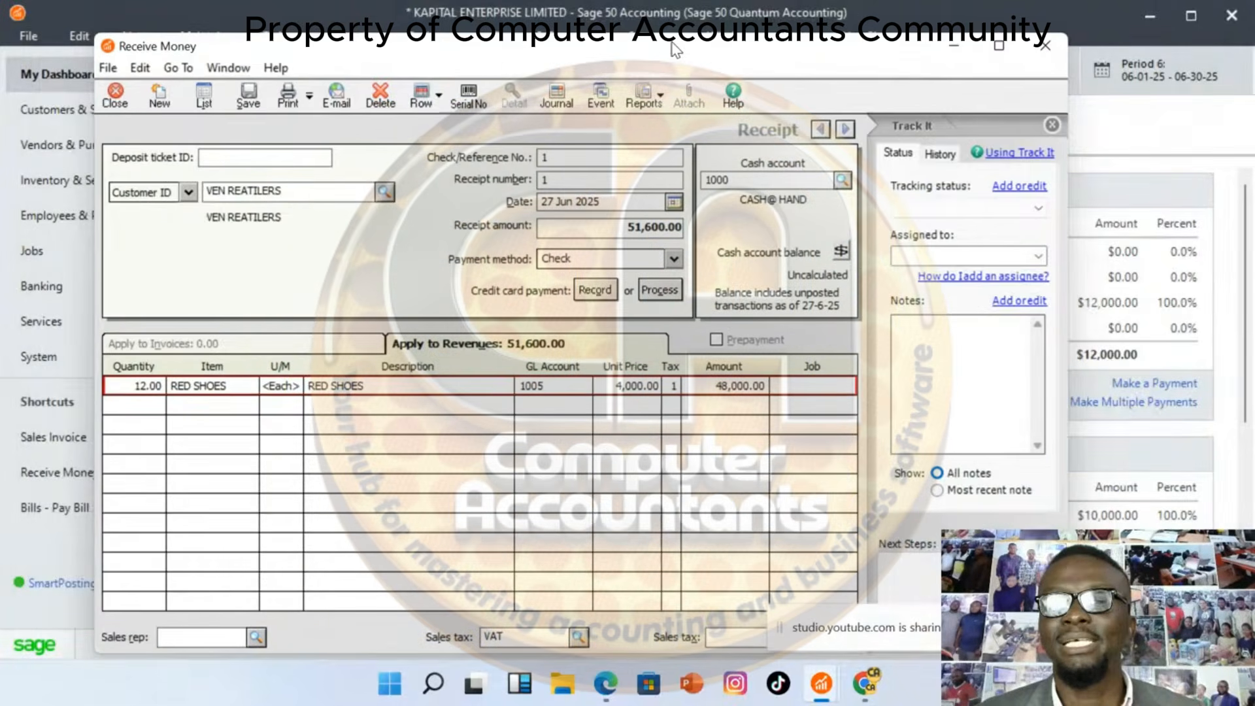
left_click(253, 103)
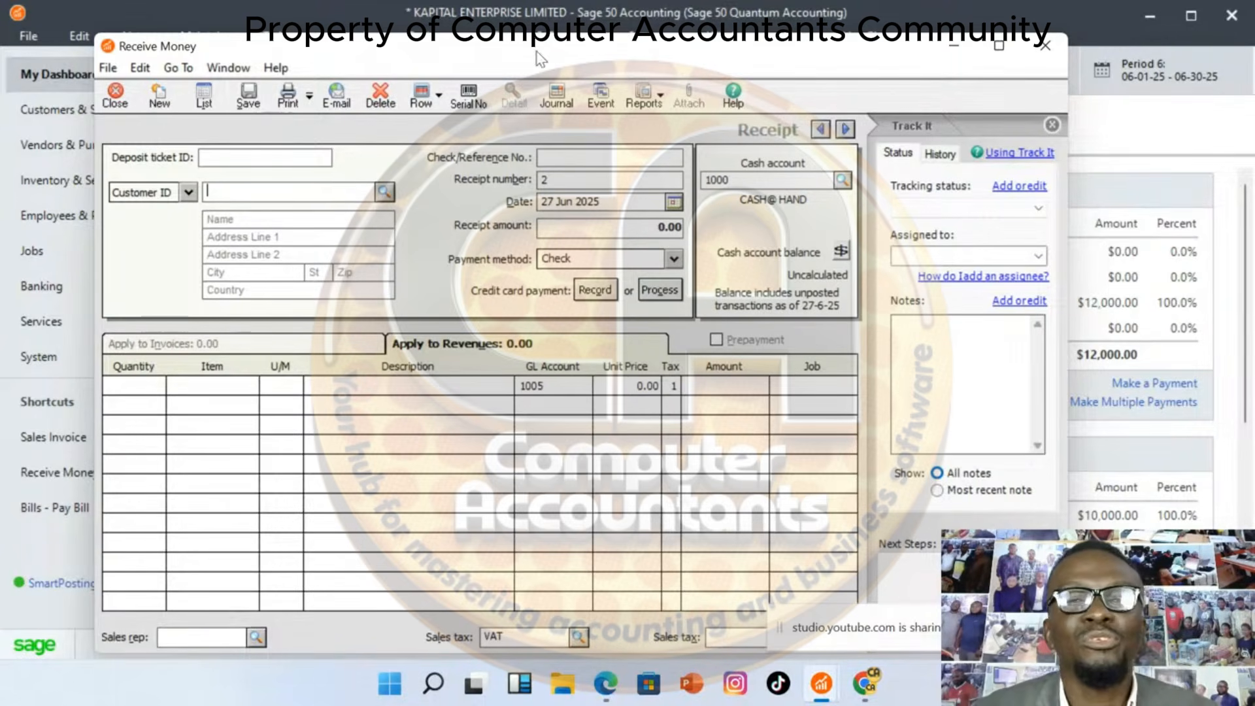
left_click(1057, 55)
left_click(285, 42)
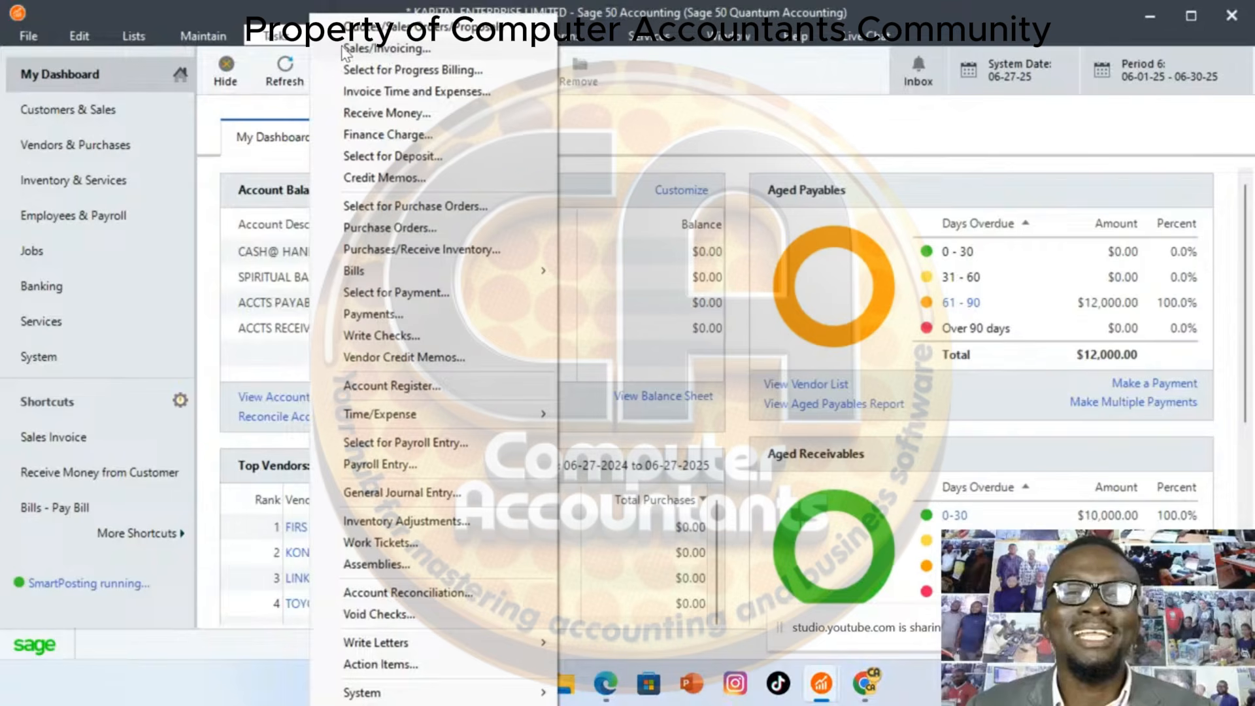
Open Sales/Invoicing and select ABC VENTURES as the invoice customer
left_click(393, 50)
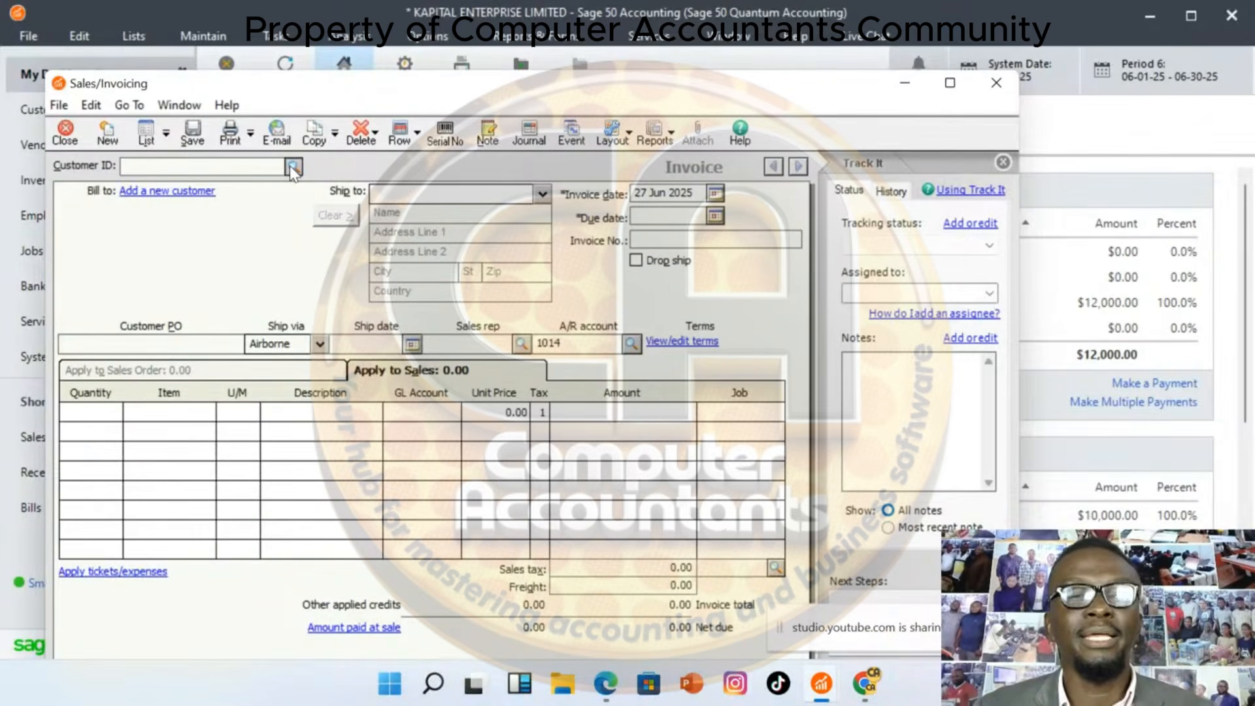
left_click(288, 166)
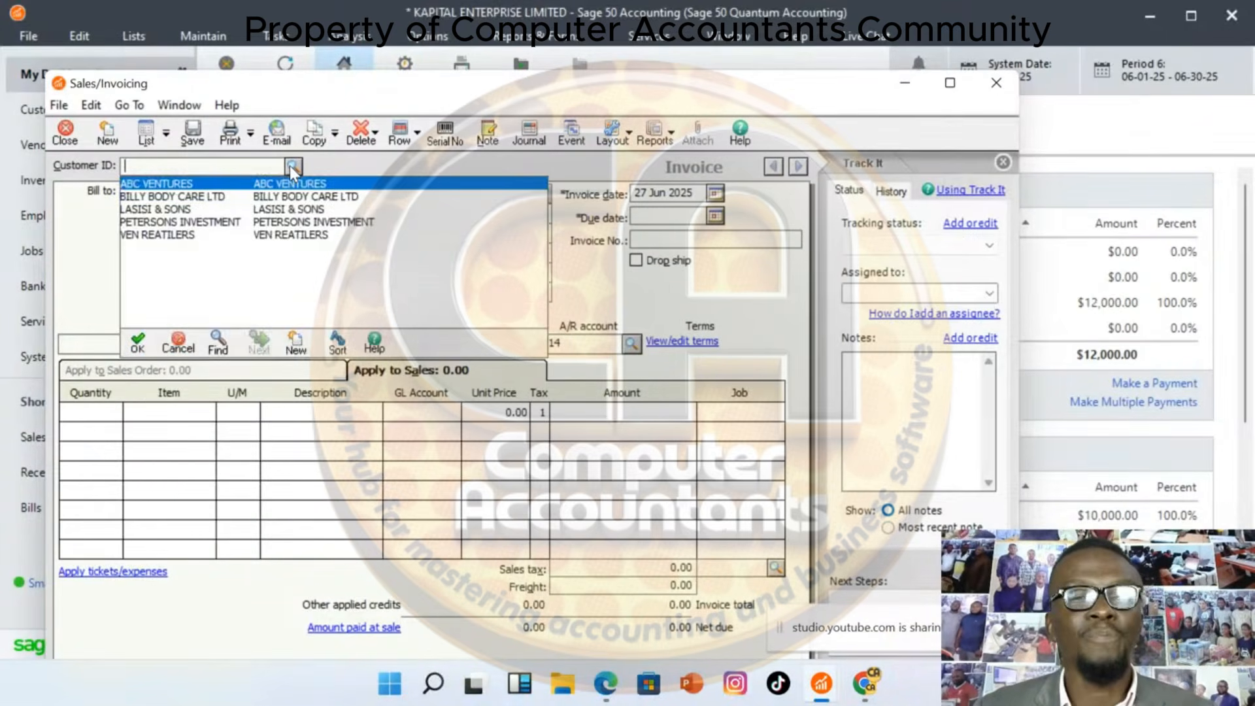
left_click(172, 185)
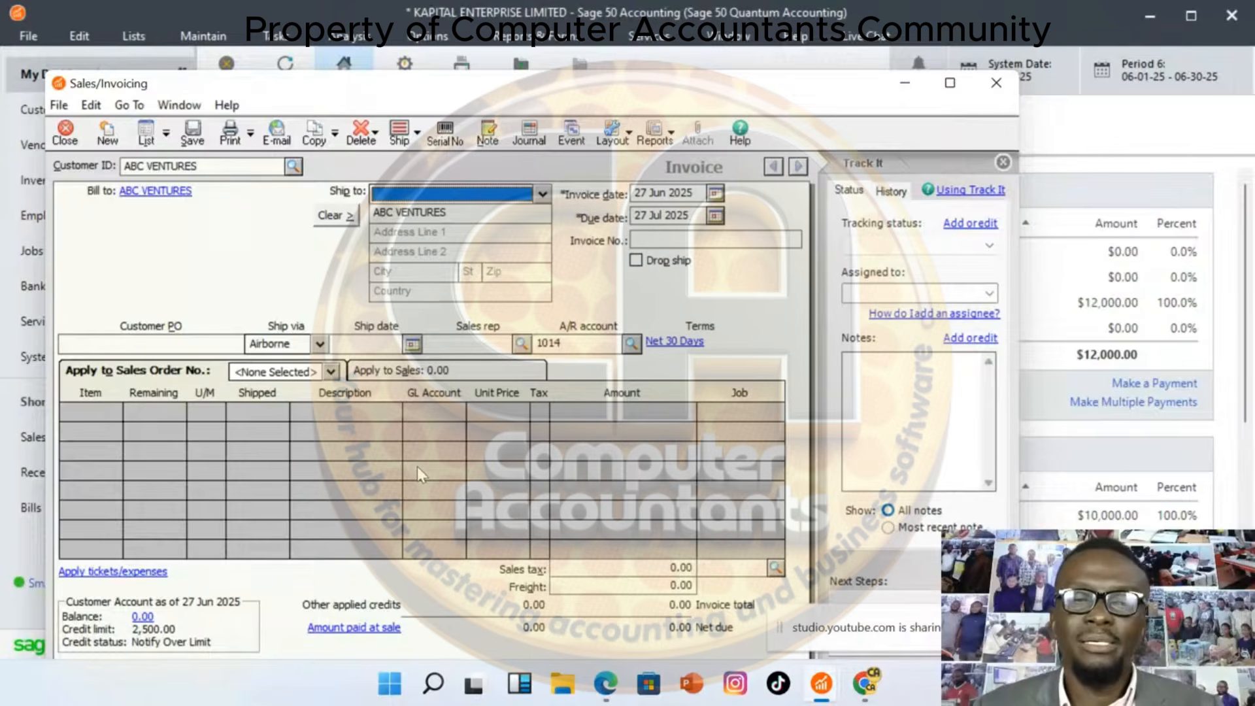
Number the invoice 1, apply sales order 1 and ship 10 HAIR CREAMS for 40,000.00
left_click(441, 372)
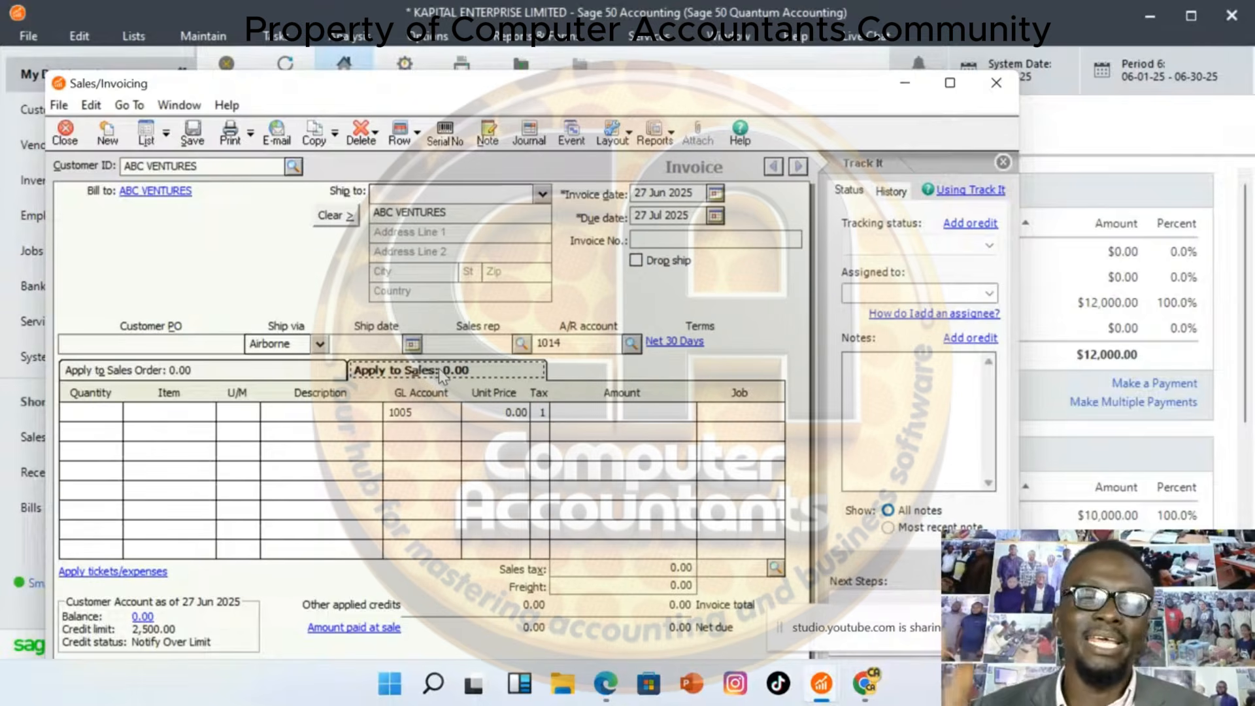
left_click(264, 370)
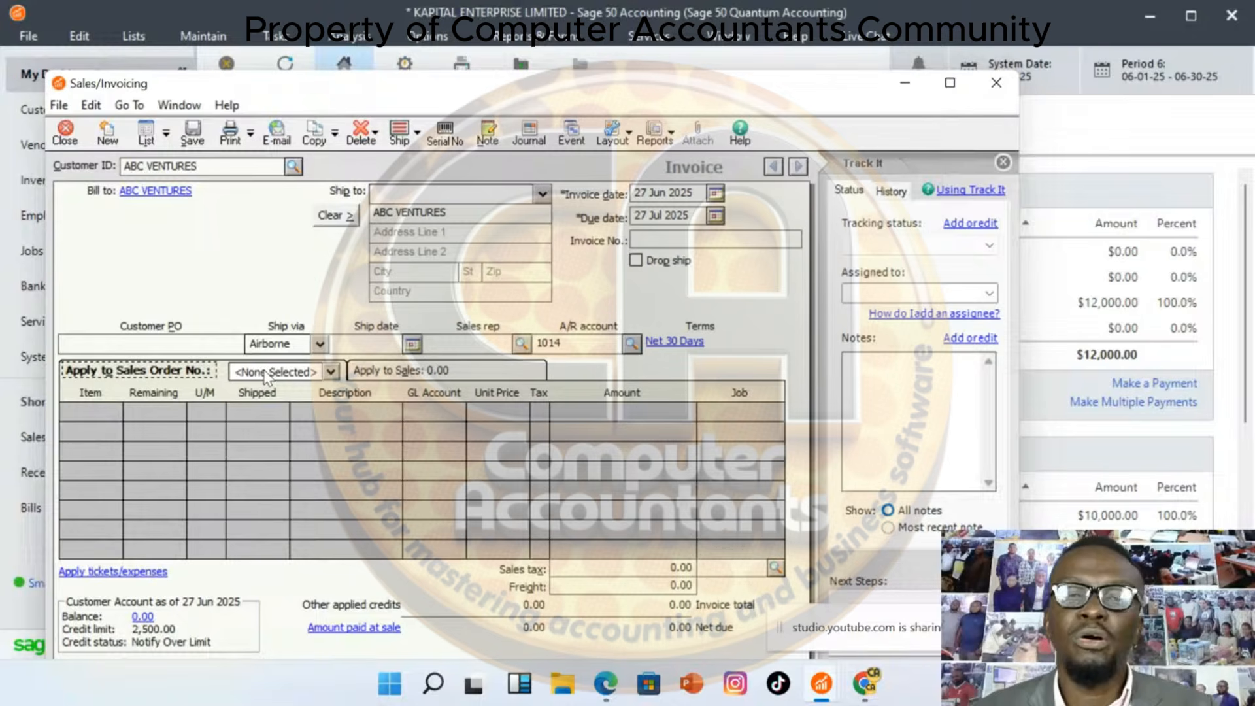
left_click(666, 241)
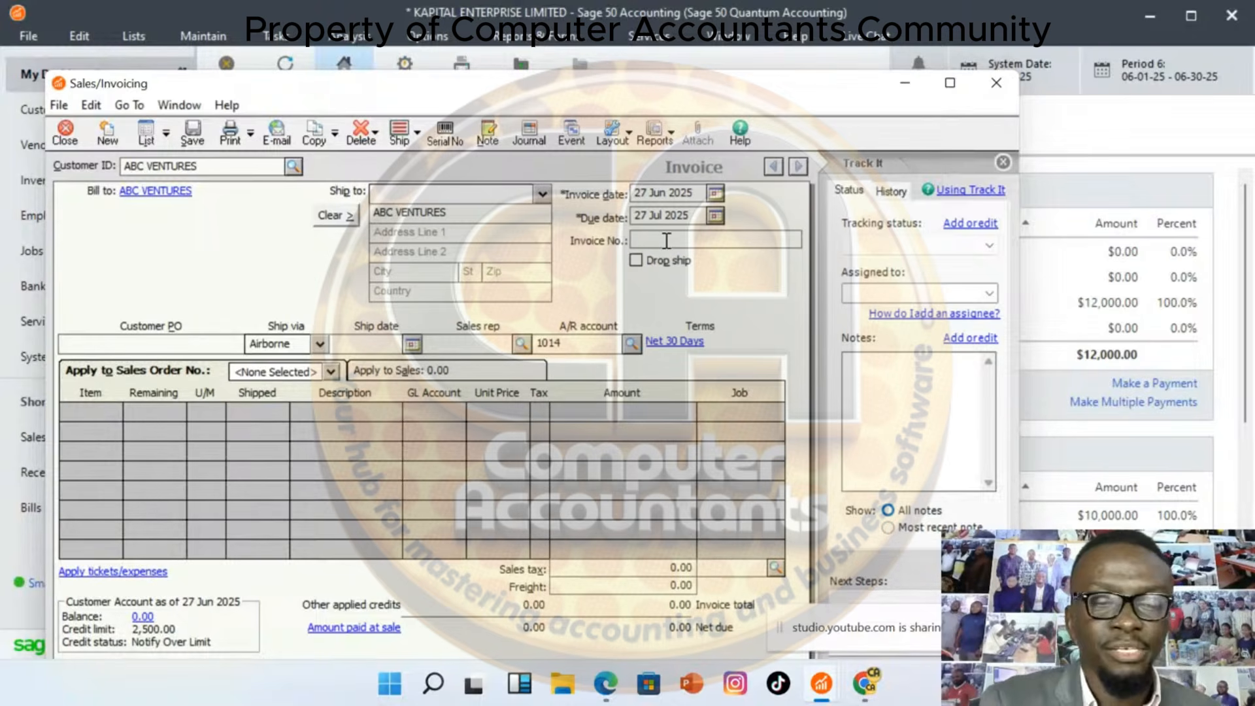
type("1")
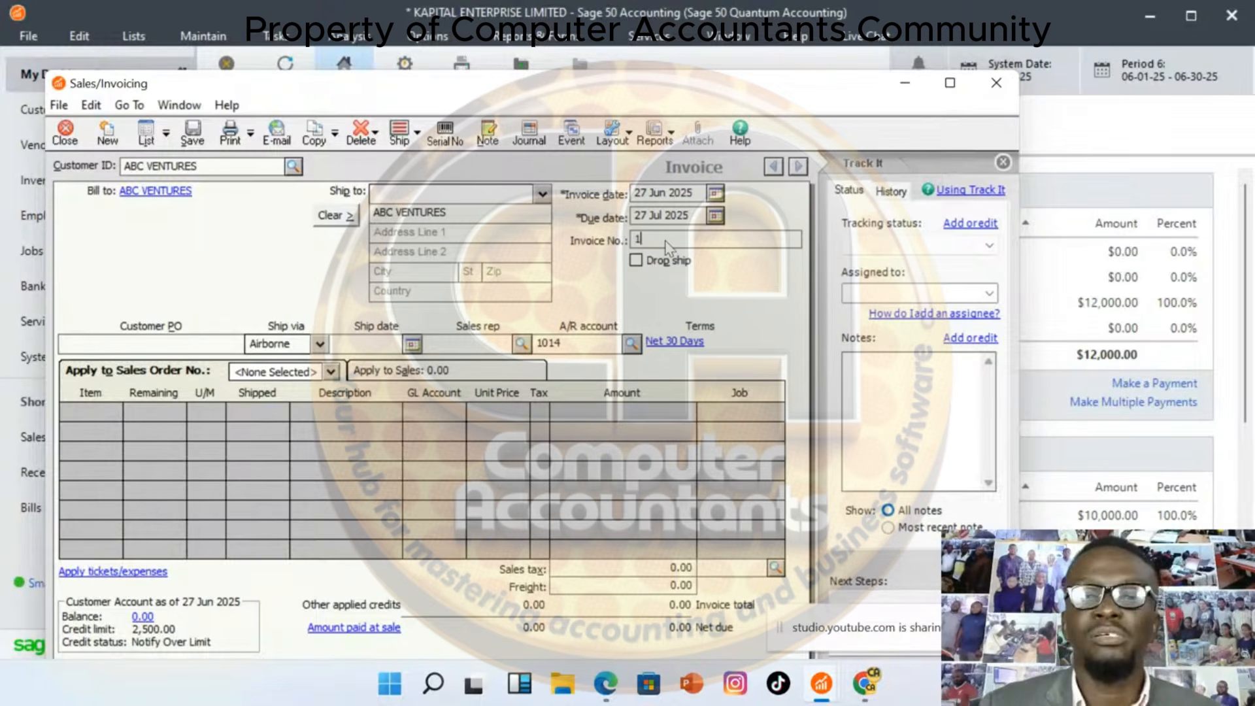
left_click(331, 371)
left_click(253, 401)
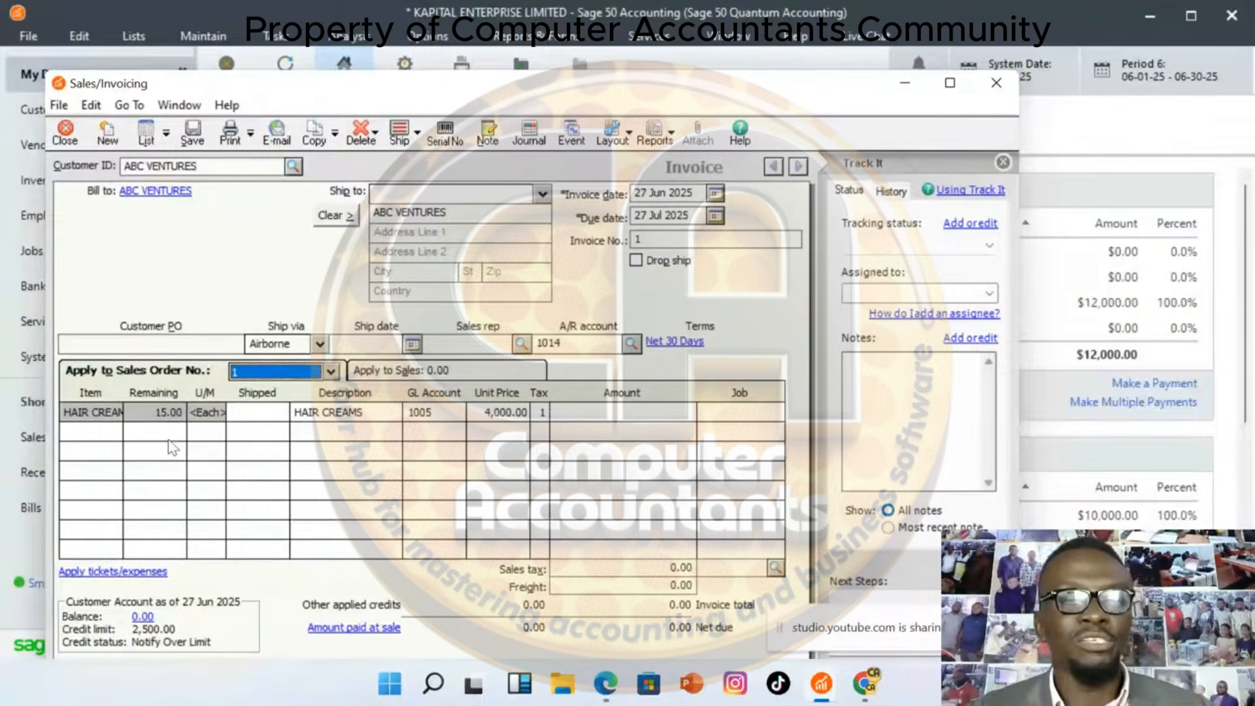
left_click(268, 414)
type("10")
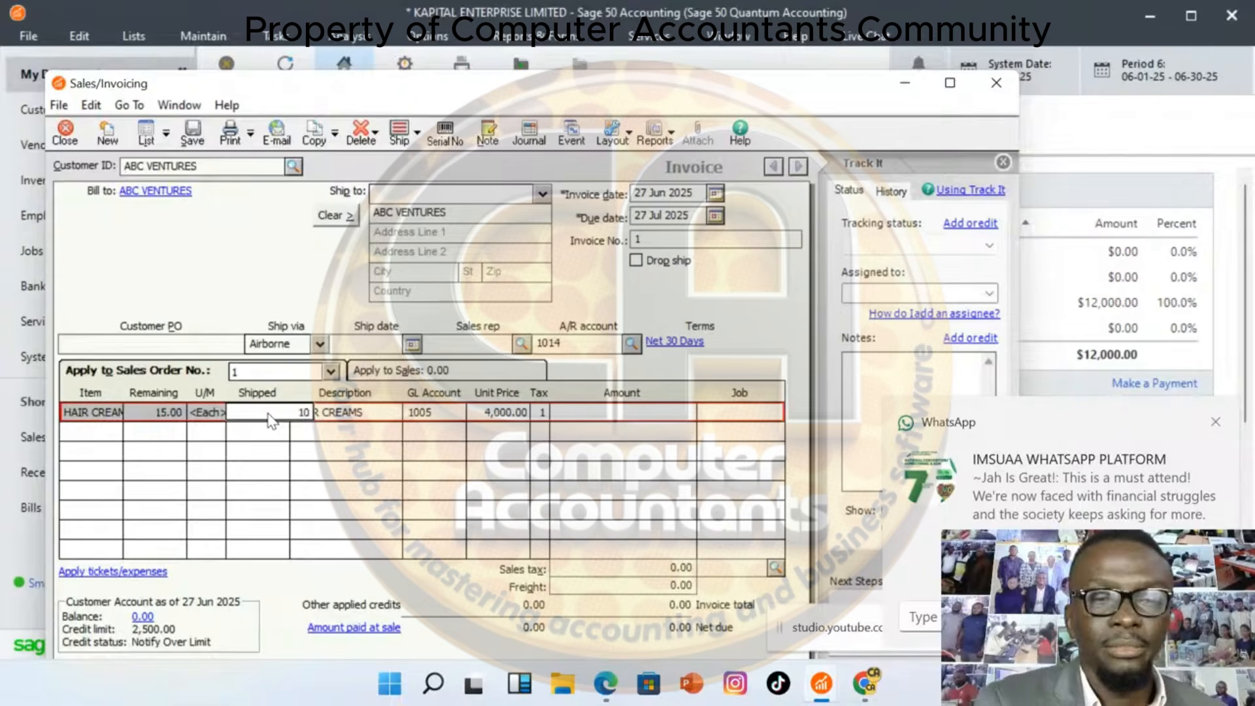
key("Tab")
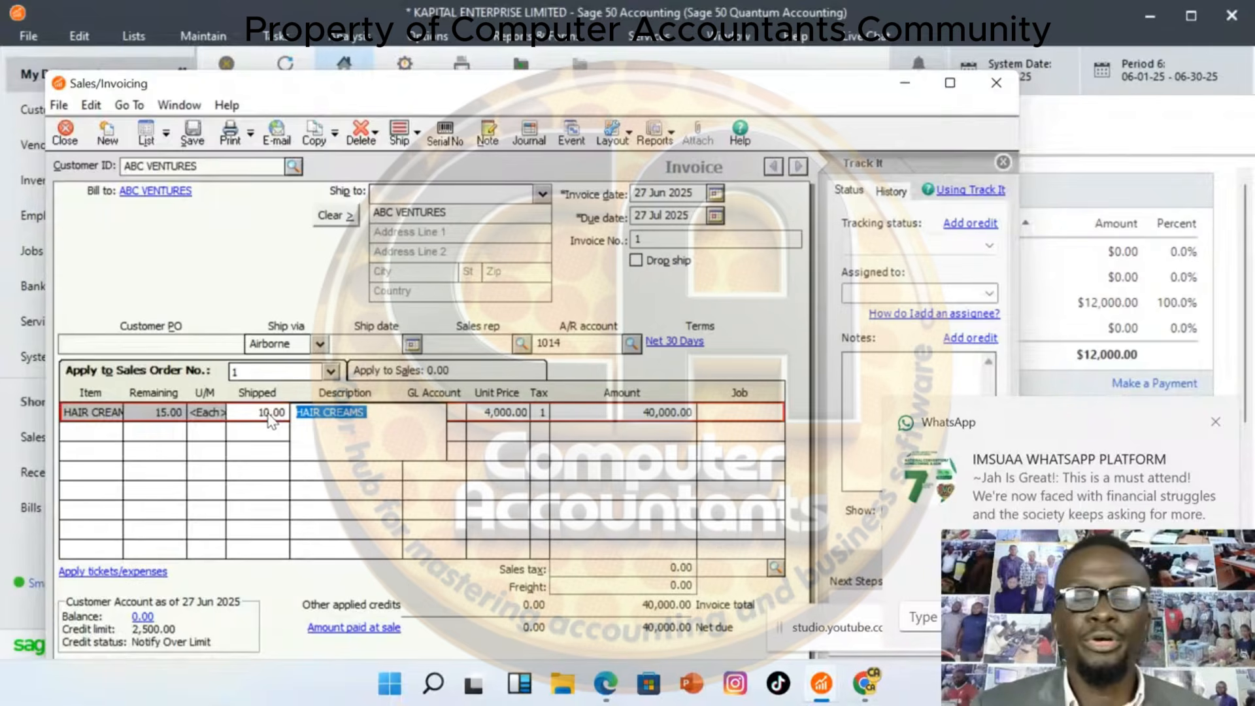
left_click(1215, 424)
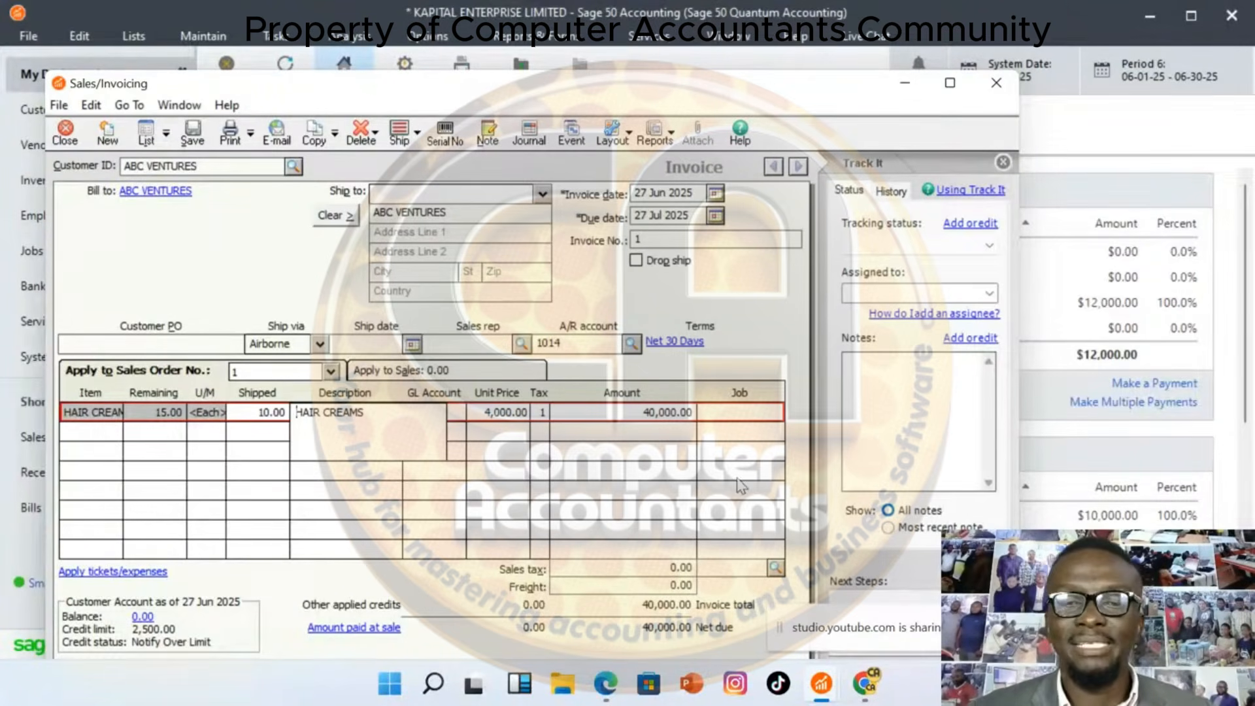
Choose the VAT sales tax code, adding 3,000.00 tax for a 43,000.00 total
left_click(778, 567)
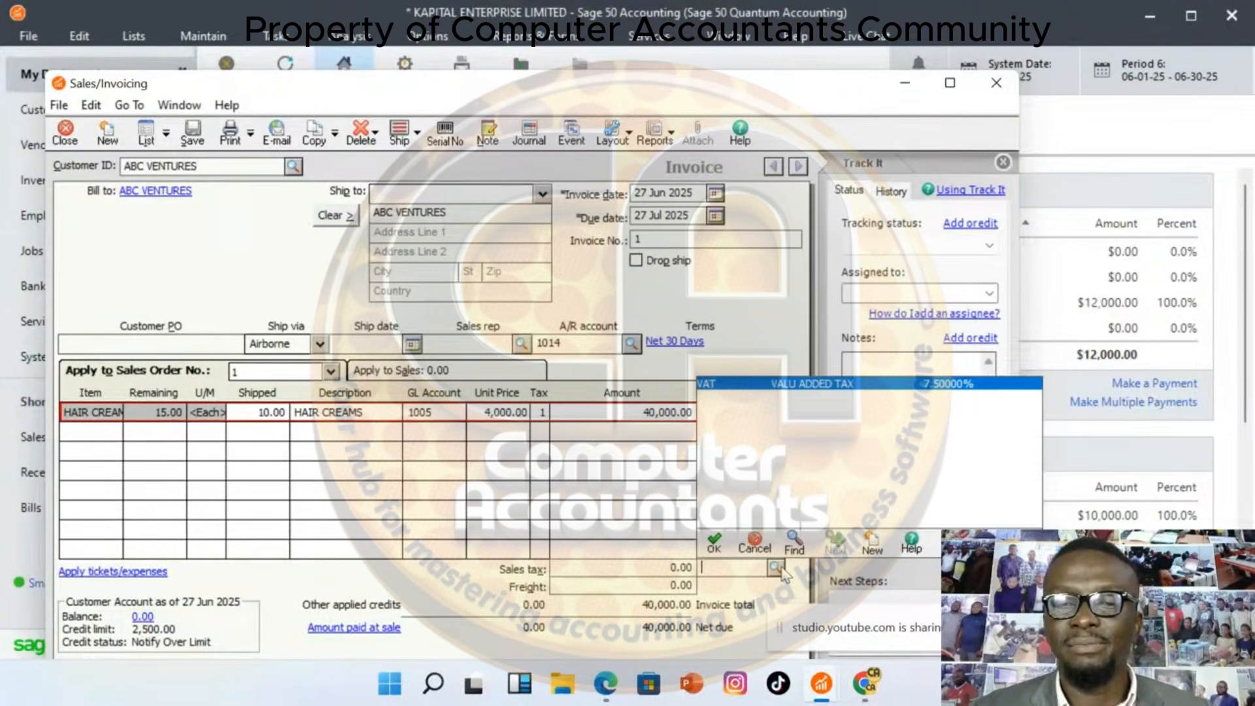
double_click(752, 385)
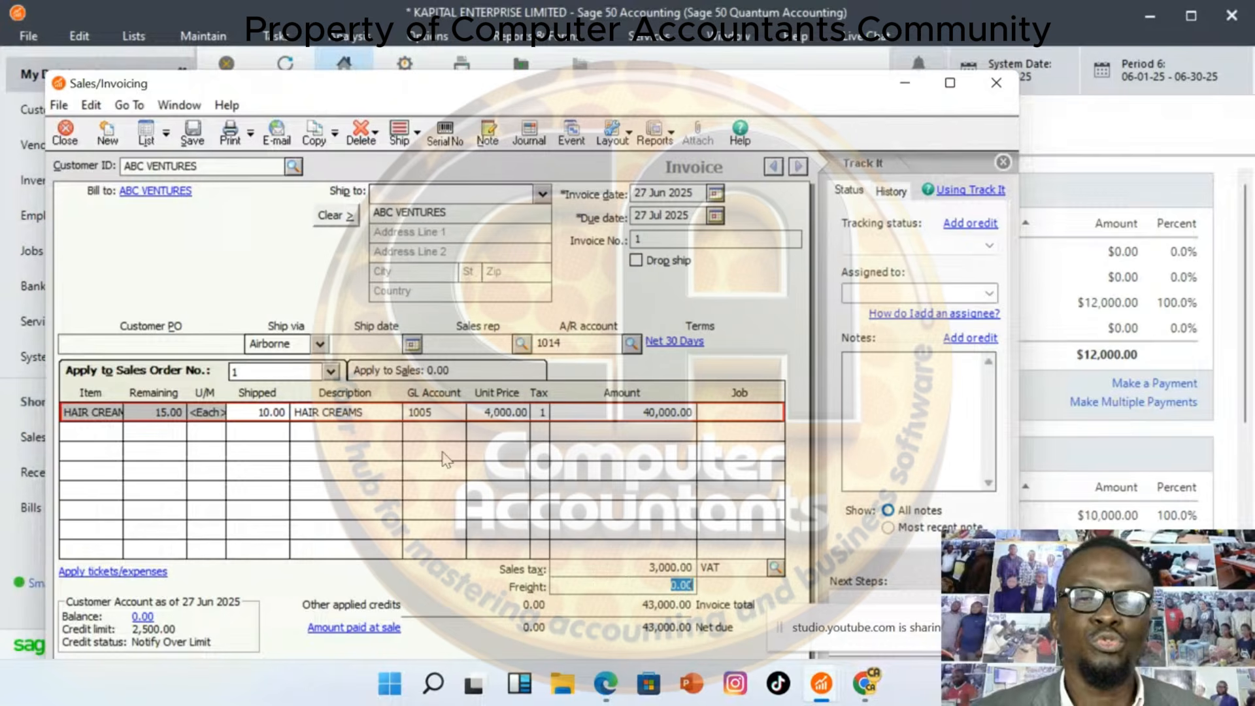
Save invoice 1 for ABC VENTURES despite the credit-limit warning, then close Sales/Invoicing
left_click(195, 140)
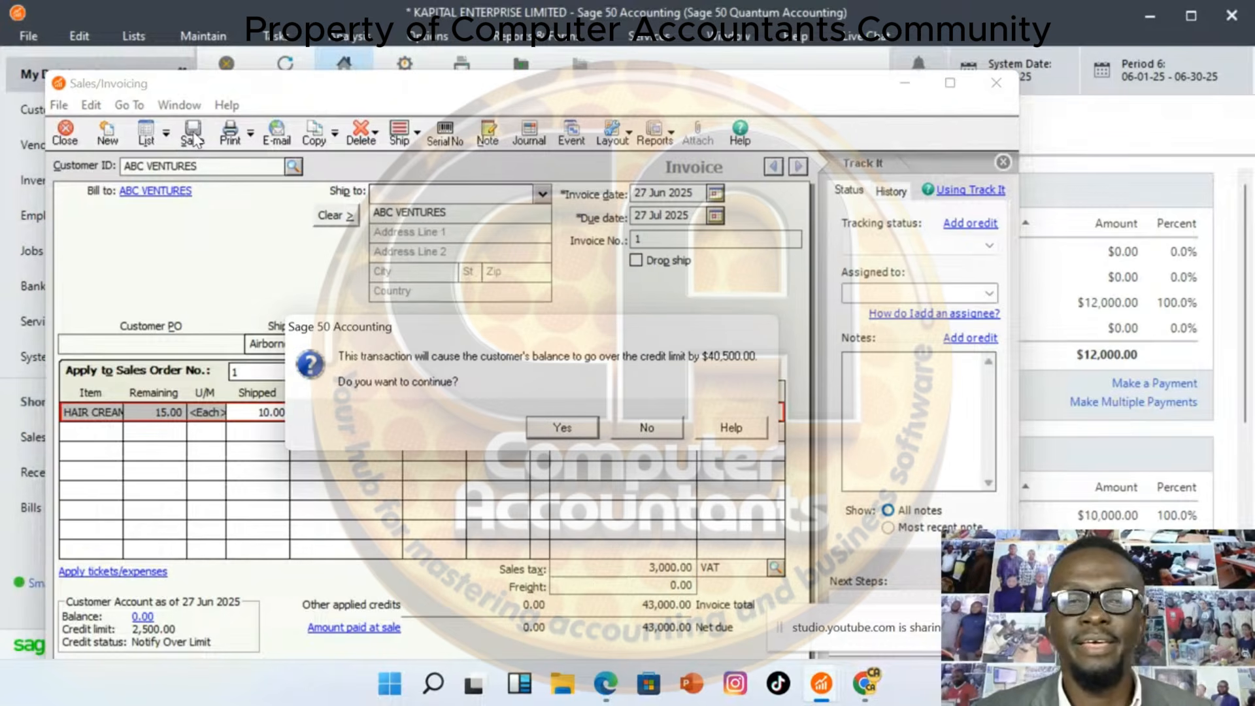
left_click(573, 431)
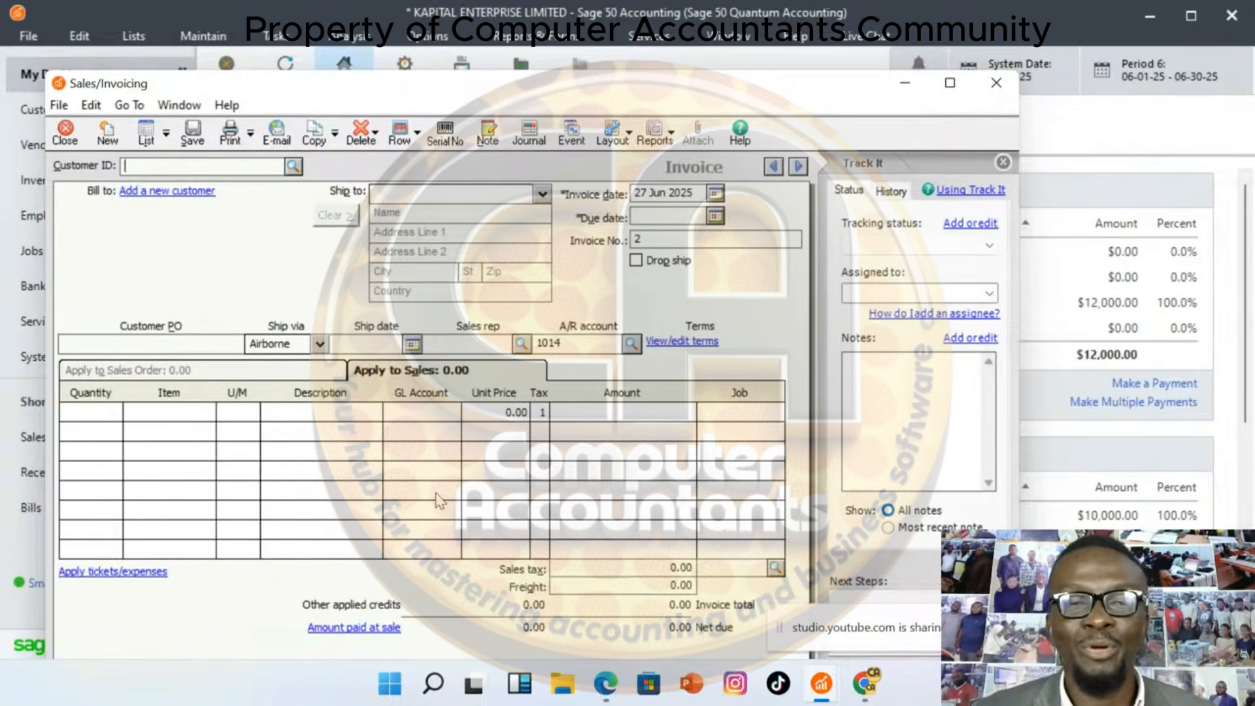
left_click(450, 415)
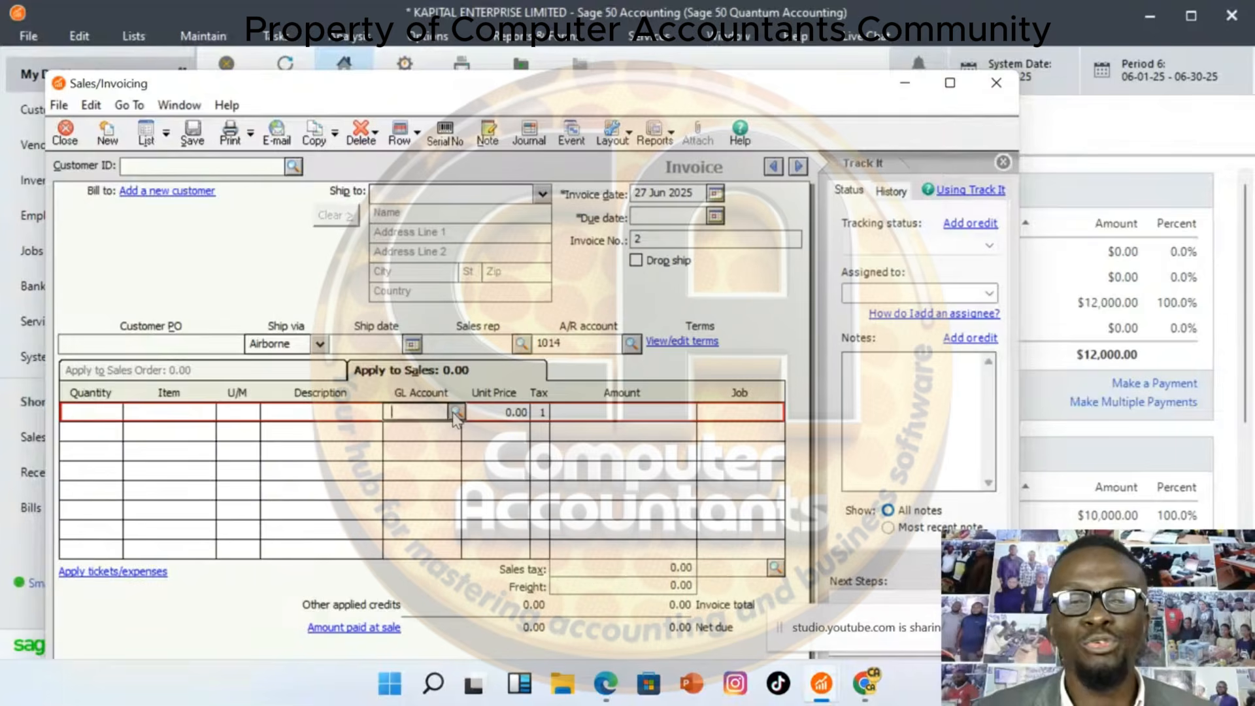
left_click(454, 412)
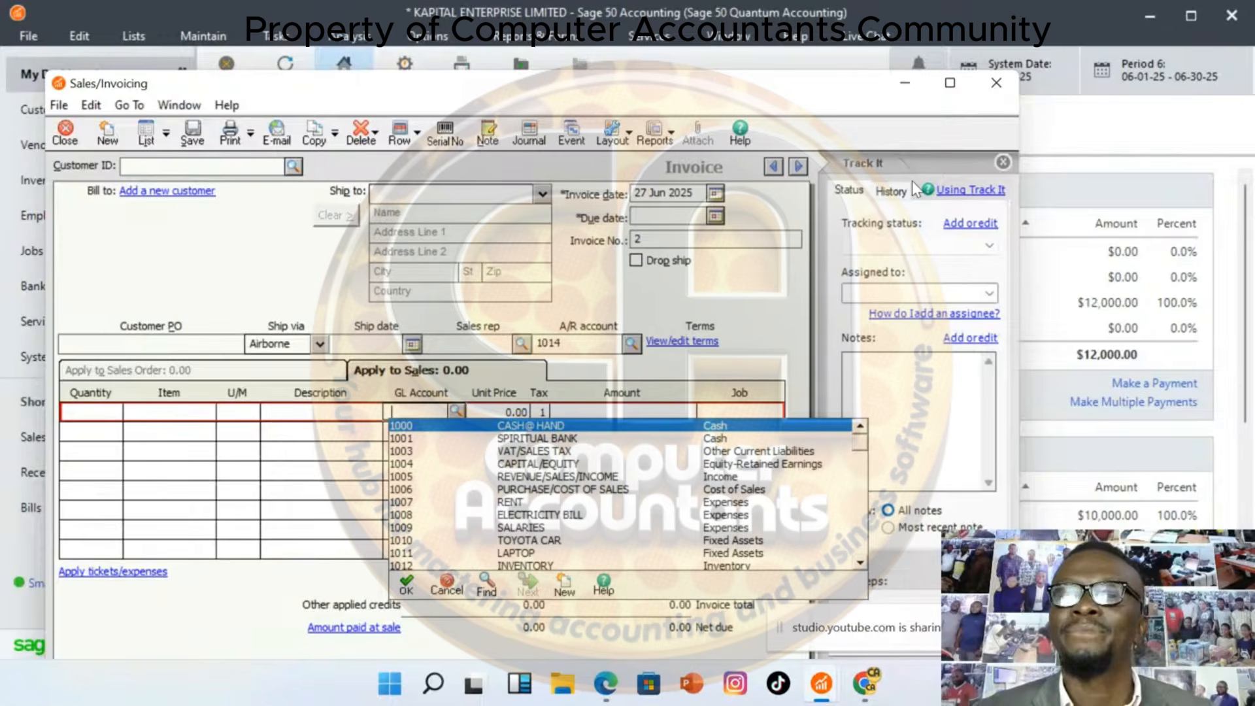
left_click(996, 83)
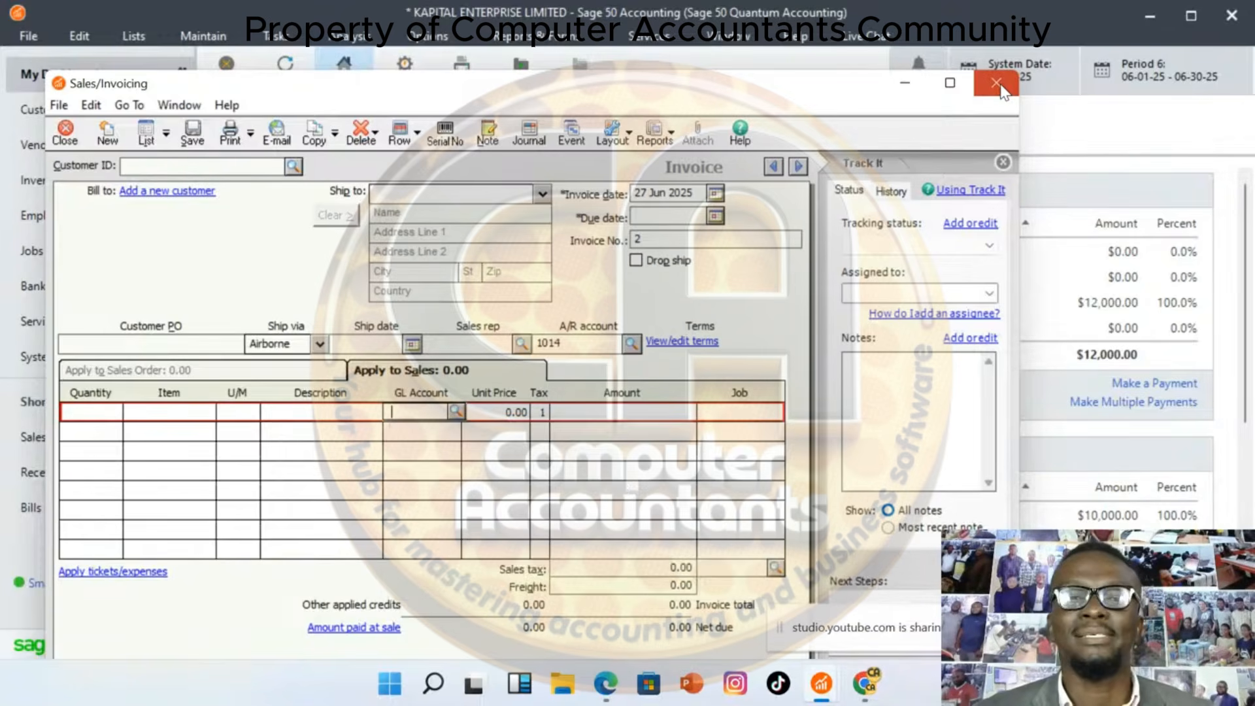
left_click(996, 83)
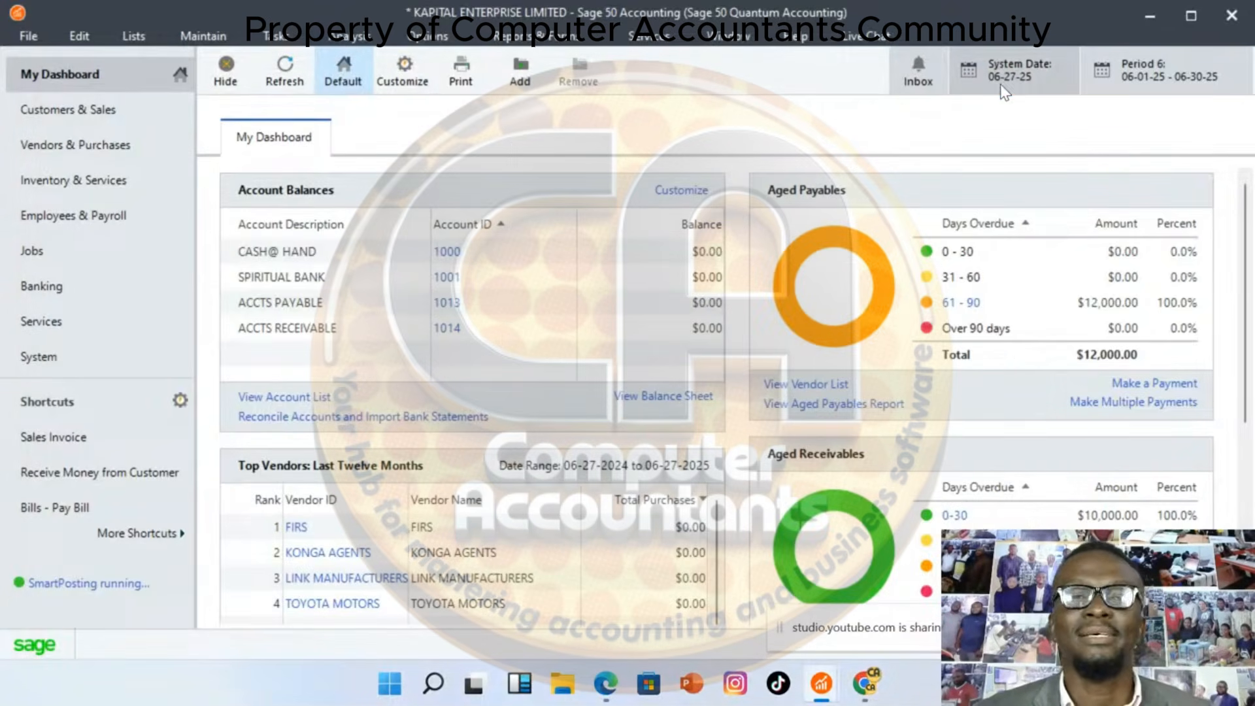
In Global Options, stop hiding GL accounts for Accounts Receivable and Payroll Entry
left_click(431, 43)
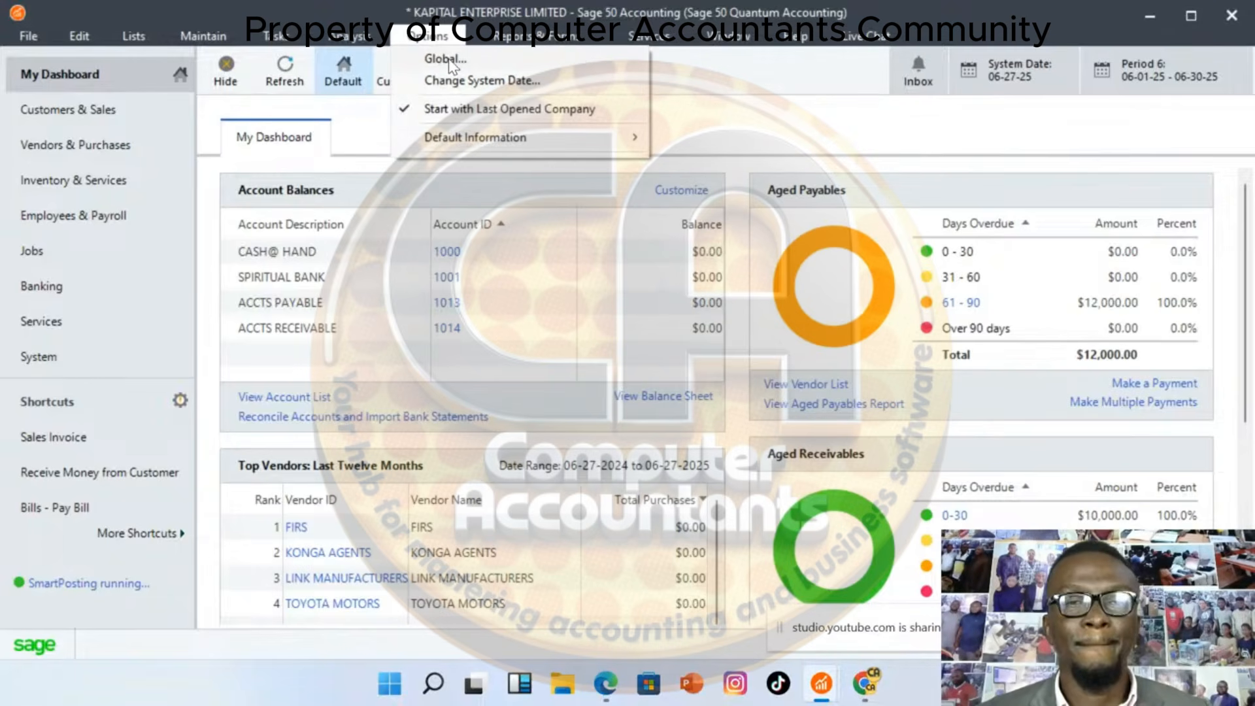
left_click(446, 60)
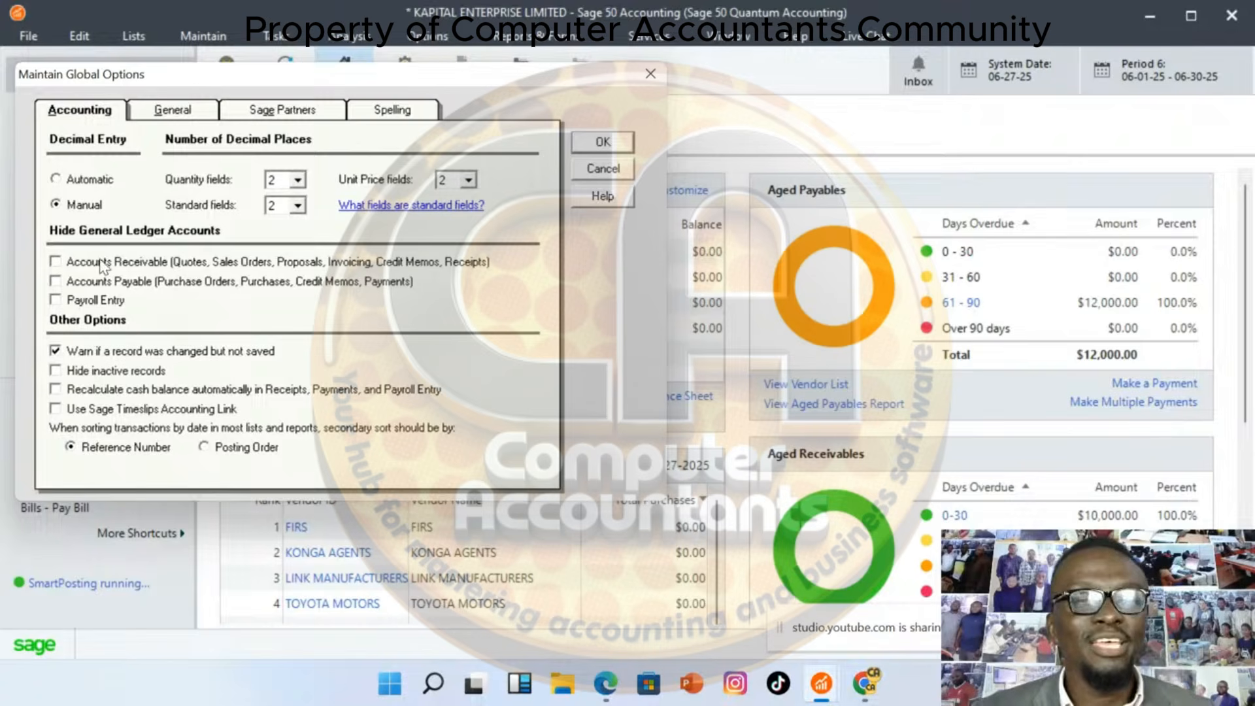
left_click(55, 262)
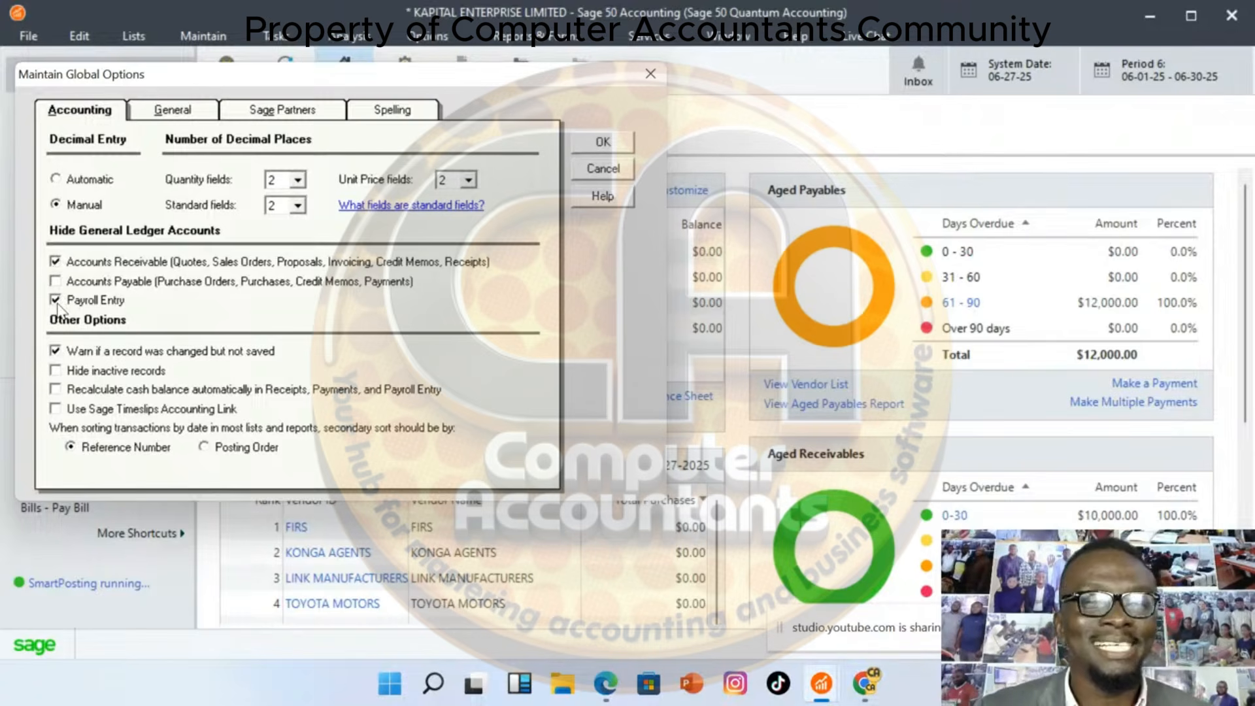
left_click(55, 299)
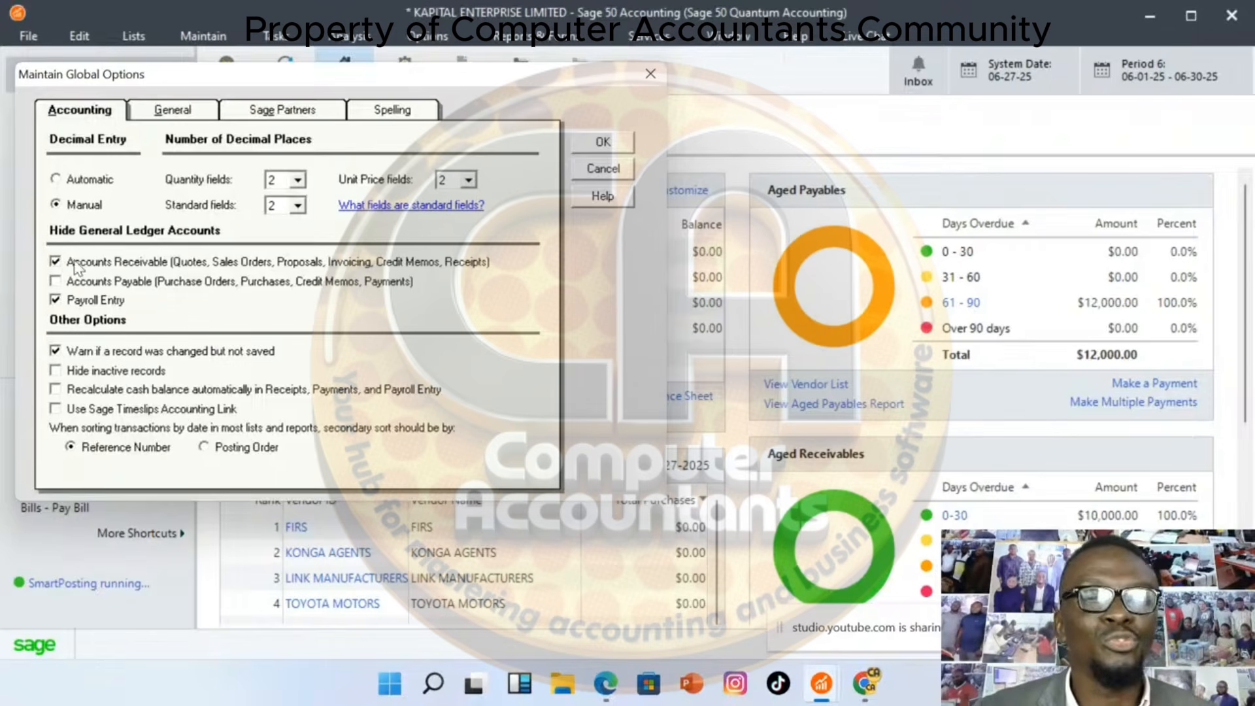
left_click(55, 299)
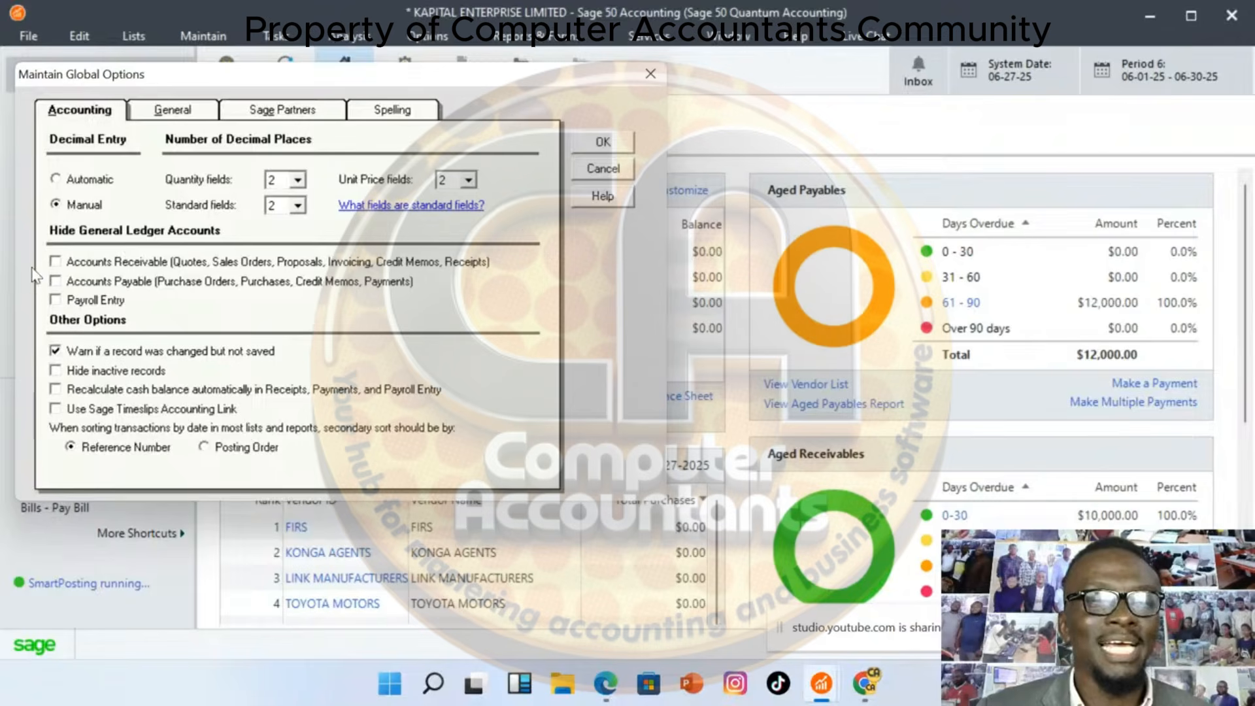
left_click(603, 143)
left_click(275, 36)
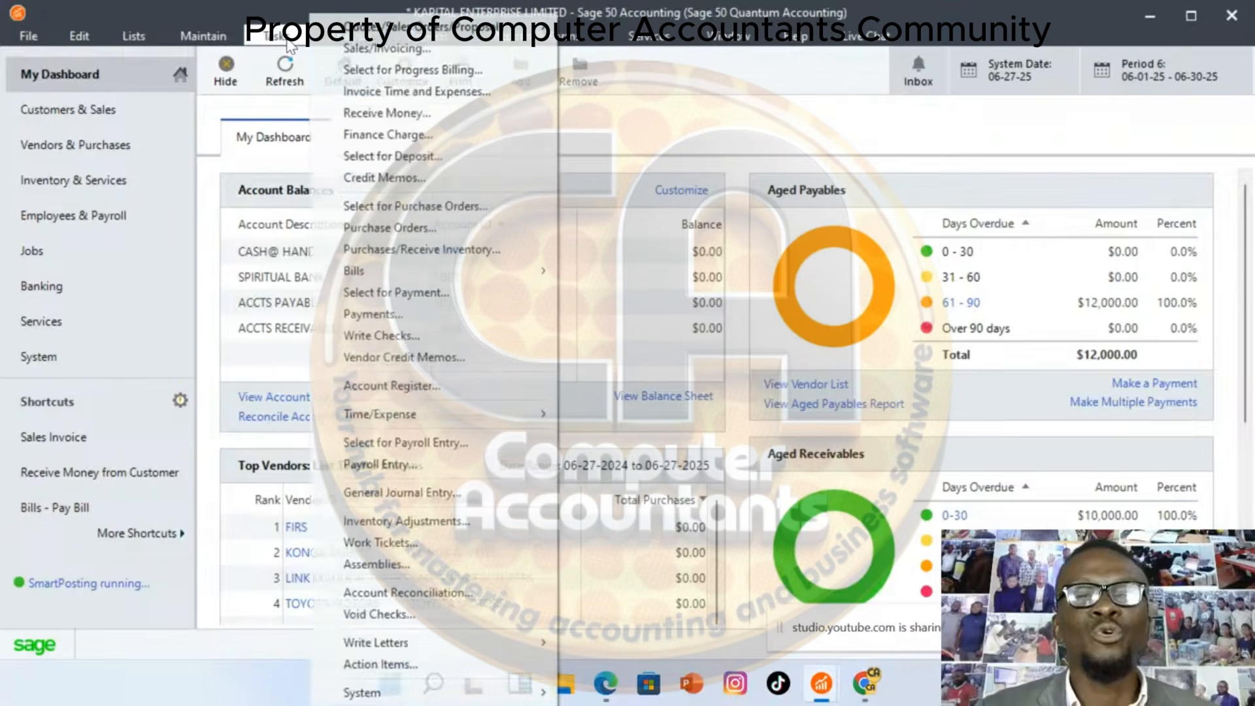
left_click(391, 50)
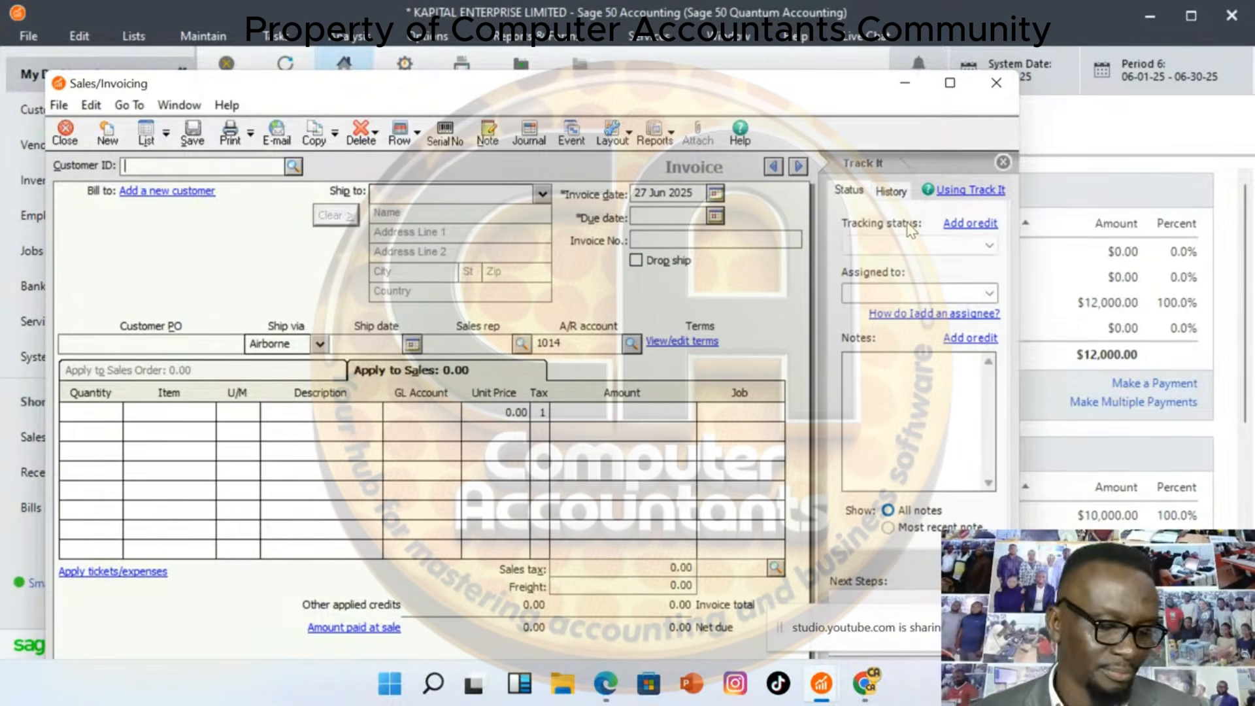
left_click(996, 83)
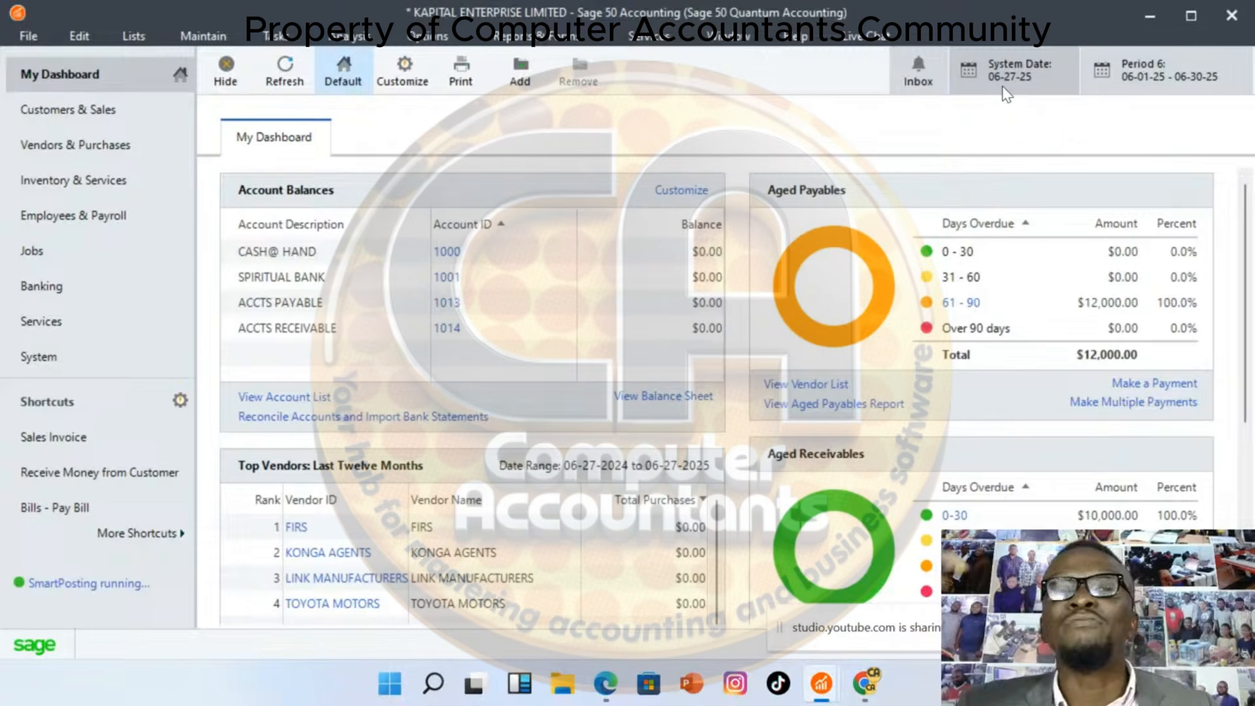
left_click(273, 39)
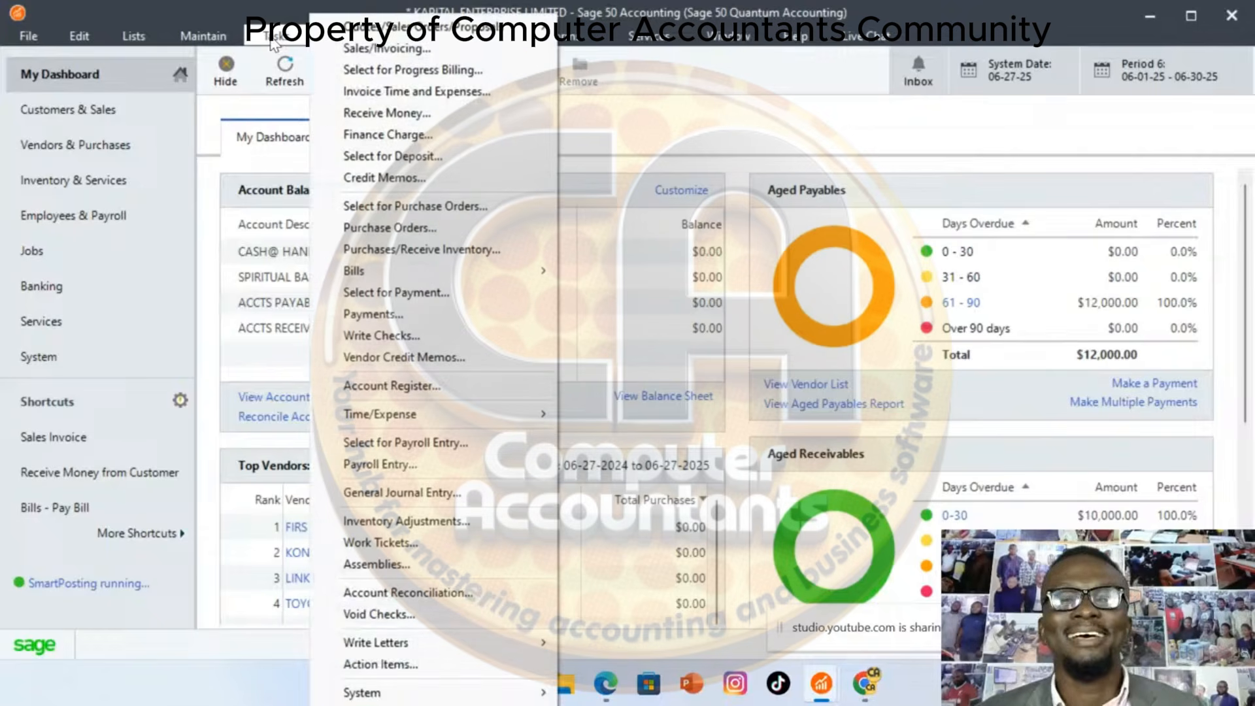
Start a new sales invoice numbered 2, billed to PETERSONS INVESTMENT
left_click(401, 50)
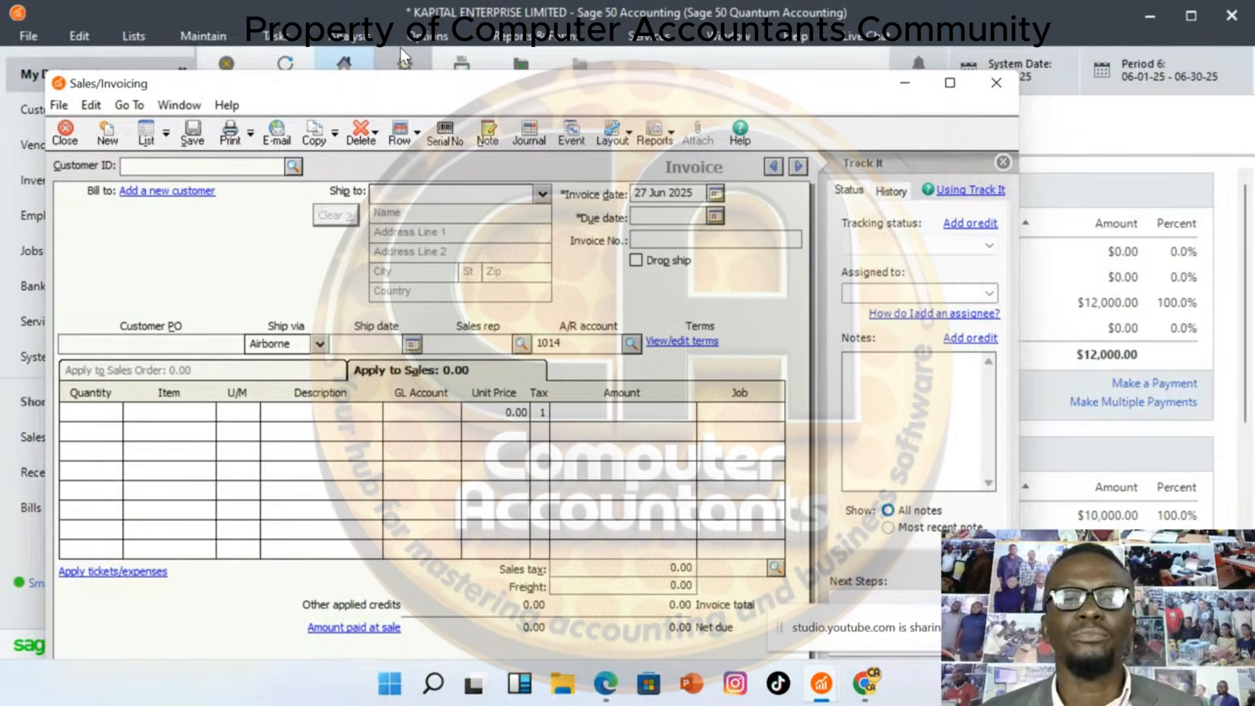
left_click(293, 167)
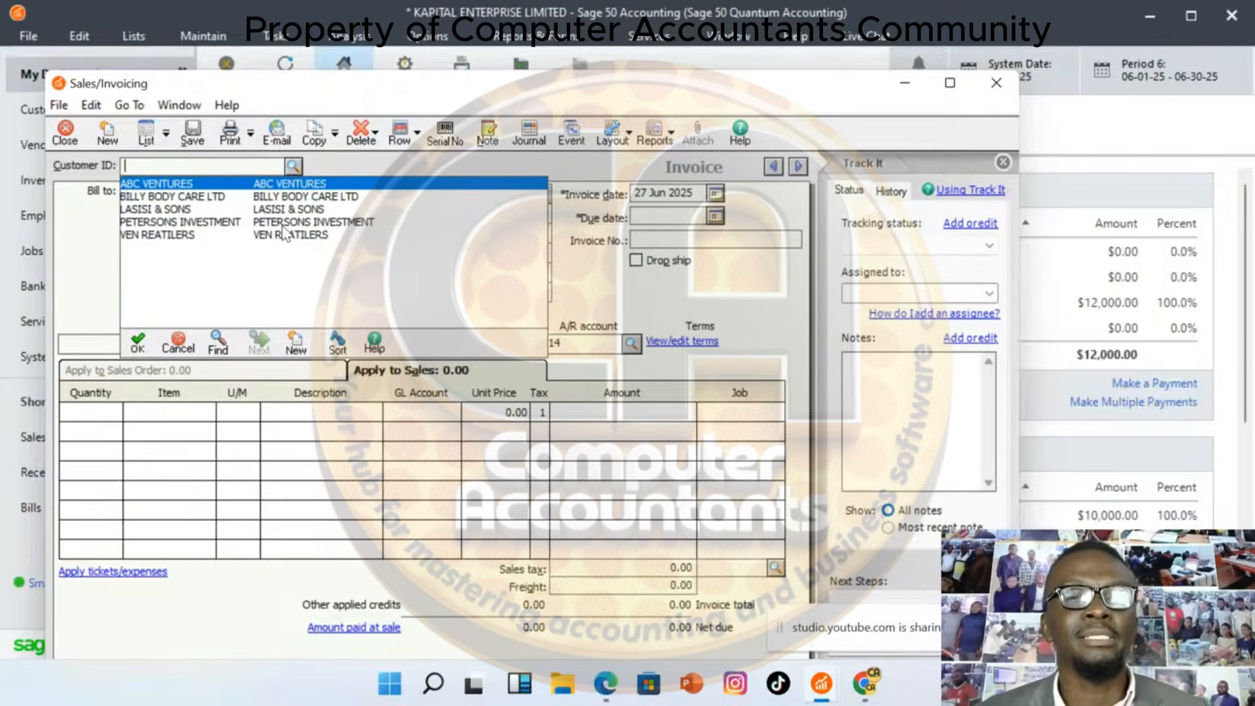
left_click(283, 222)
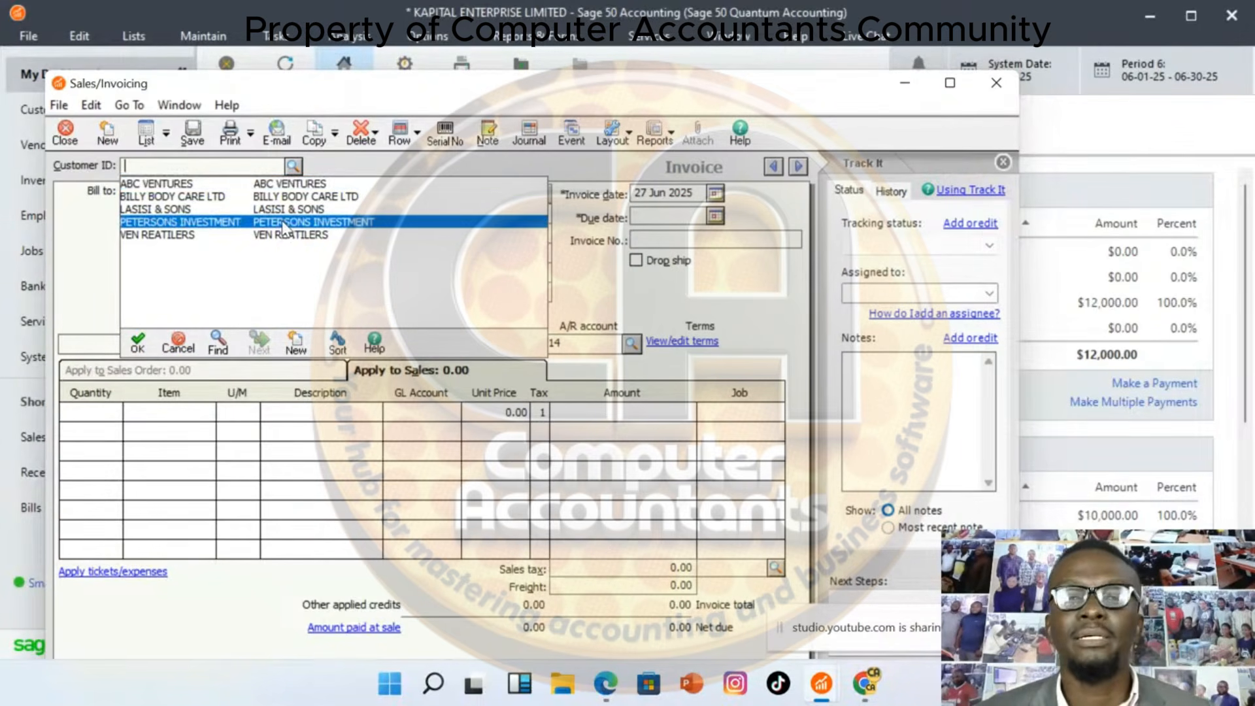
double_click(283, 223)
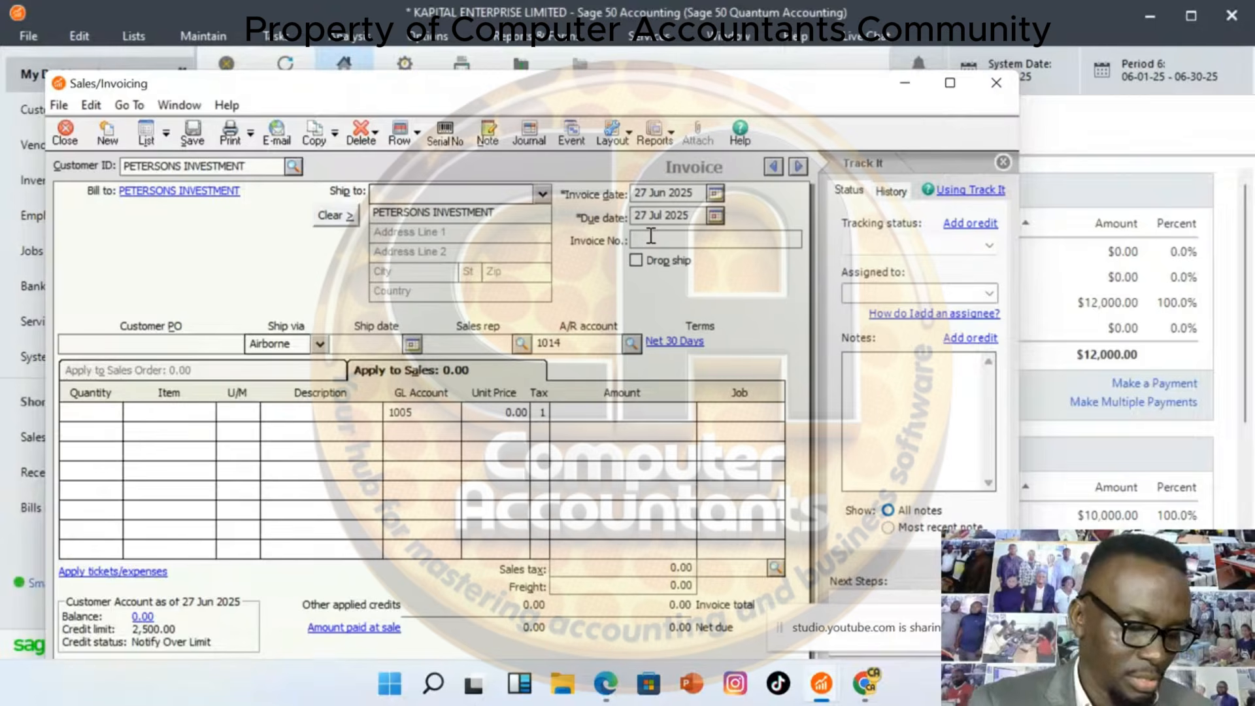
left_click(651, 236)
type("2")
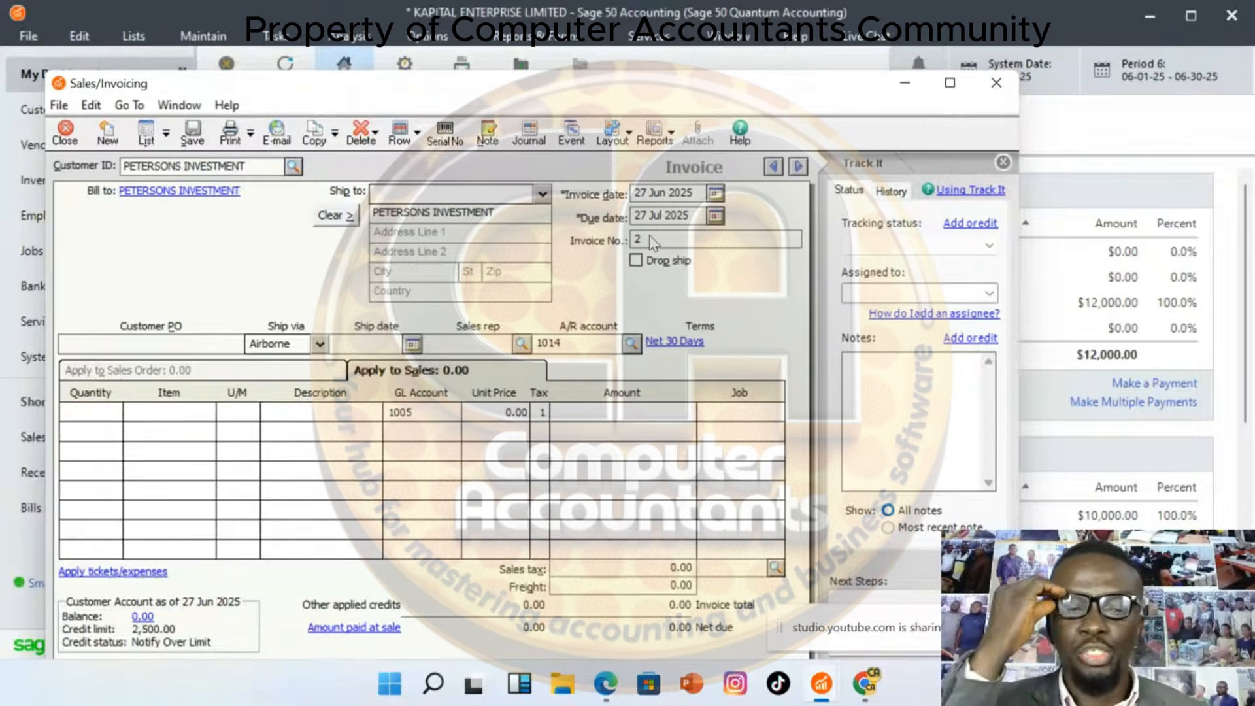
Add a line of 5 RED SHOES at 4,000.00, totalling 20,000.00
left_click(102, 413)
key("Tab")
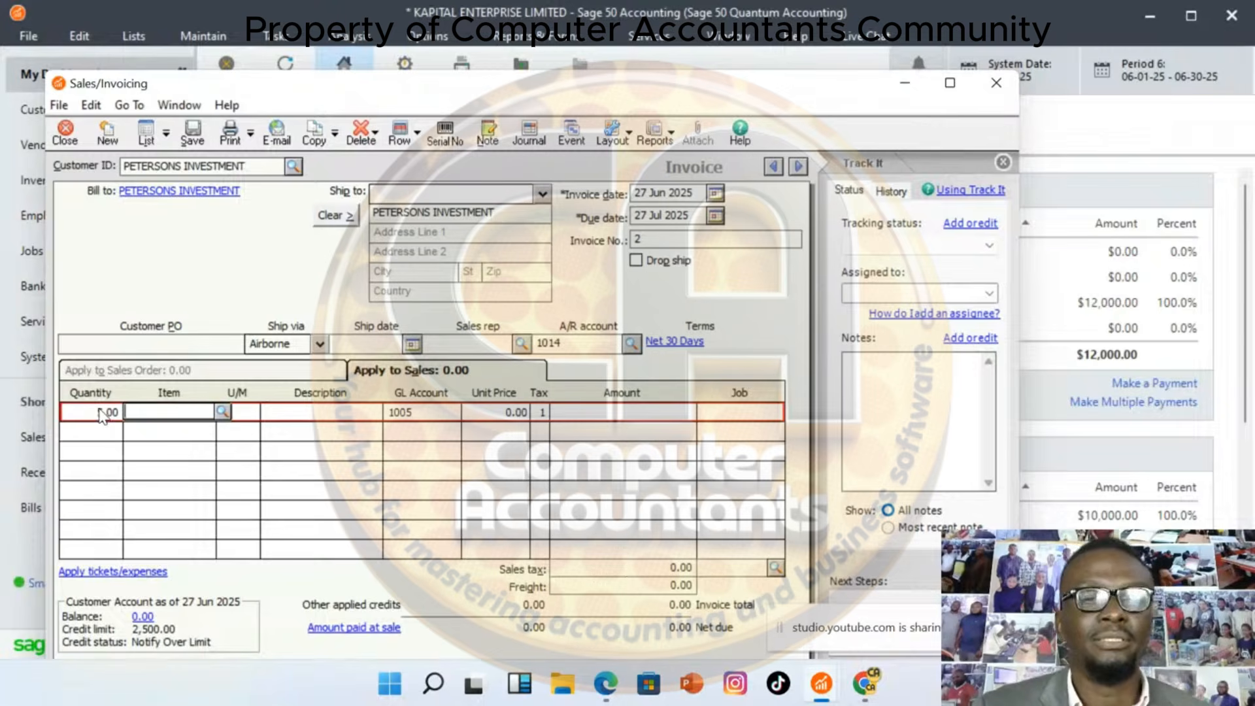
left_click(222, 411)
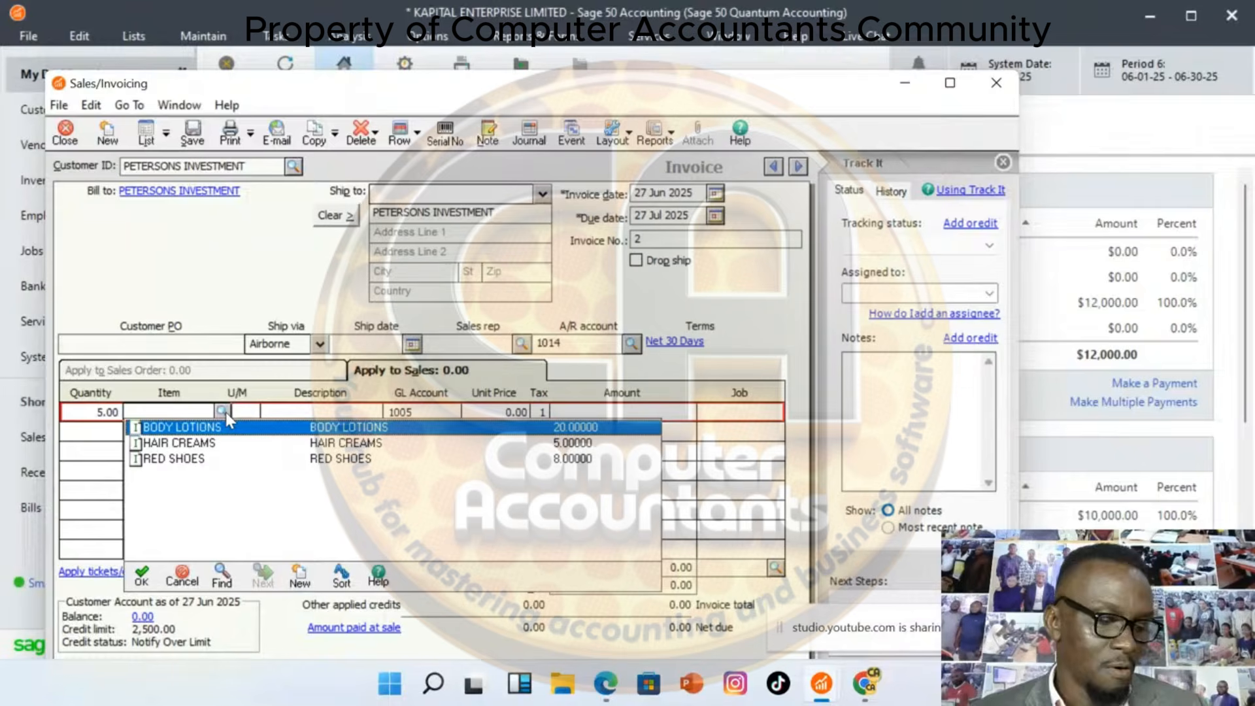
double_click(196, 462)
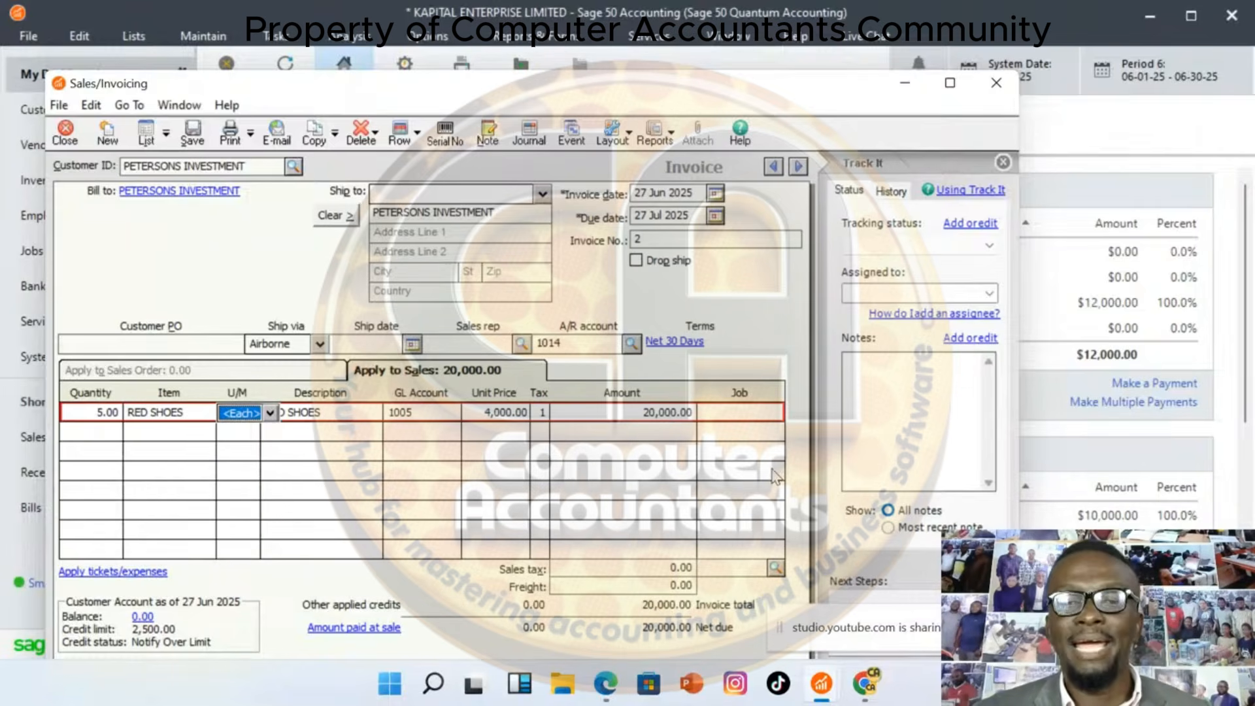
Apply the VAT 7.5% tax code, making sales tax 1,500.00 and the total 21,500.00
left_click(775, 568)
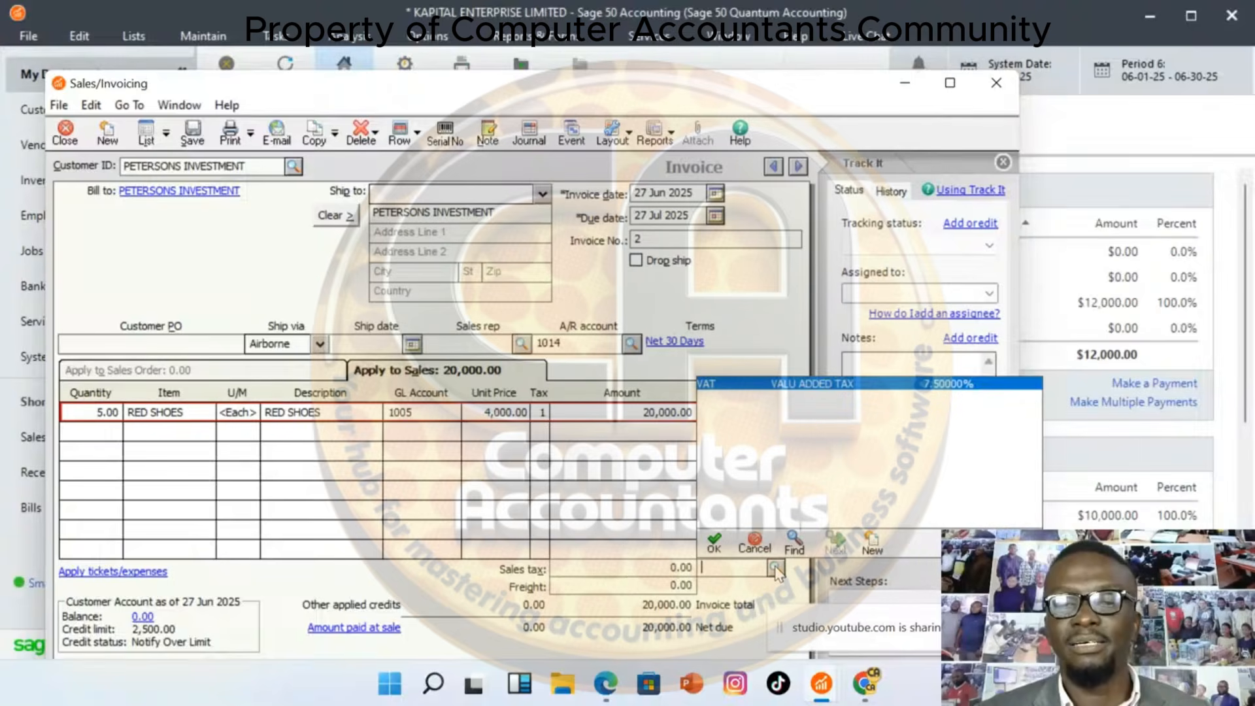
double_click(758, 390)
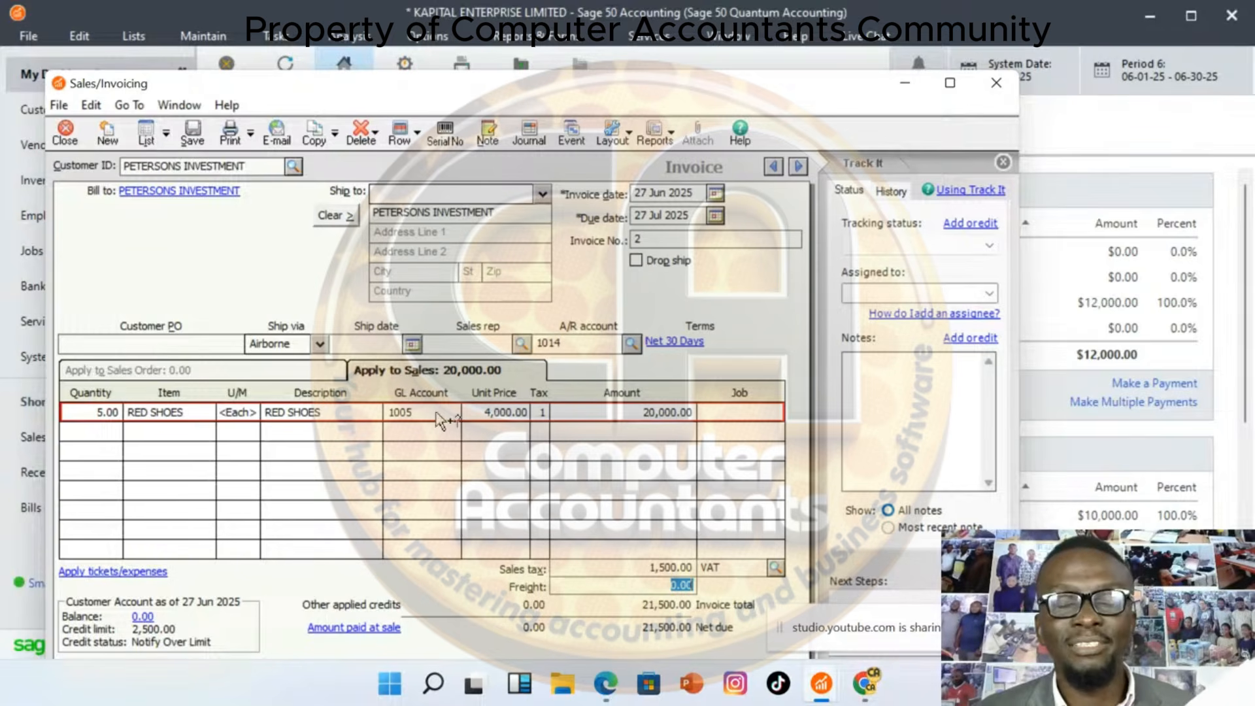
left_click(457, 415)
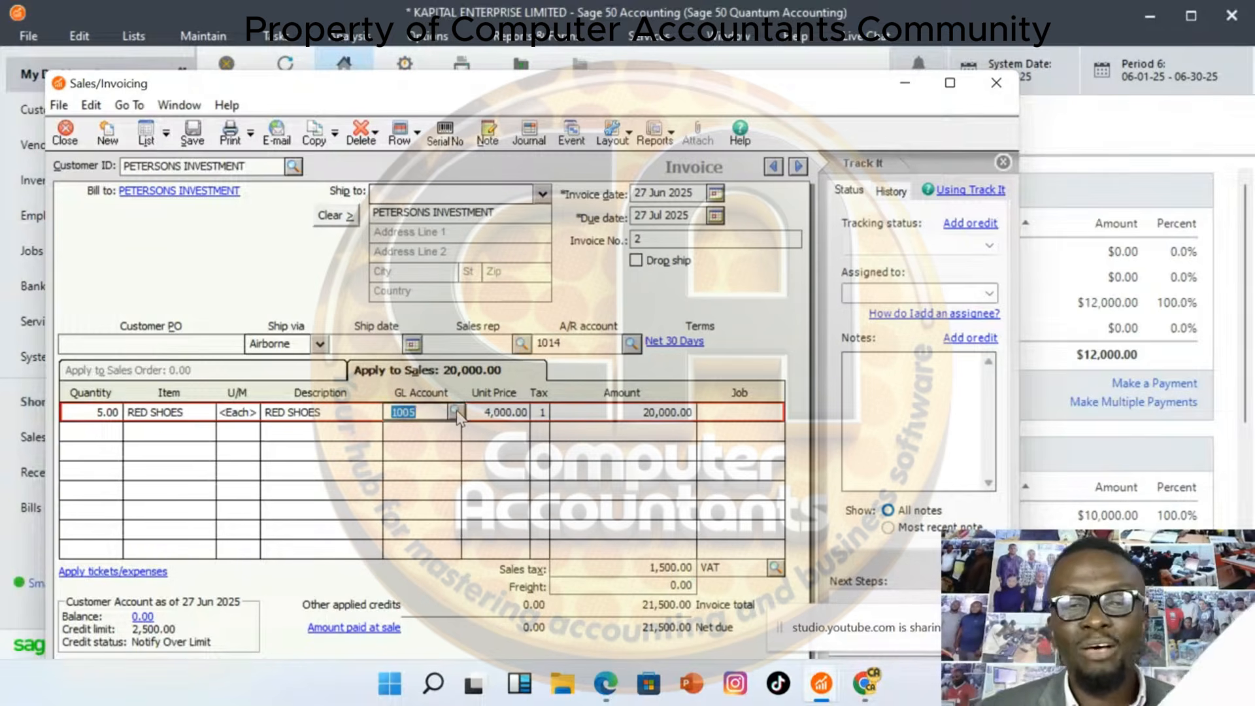
Keep revenue account 1005 and receivable account 1014, then save invoice 2
left_click(457, 413)
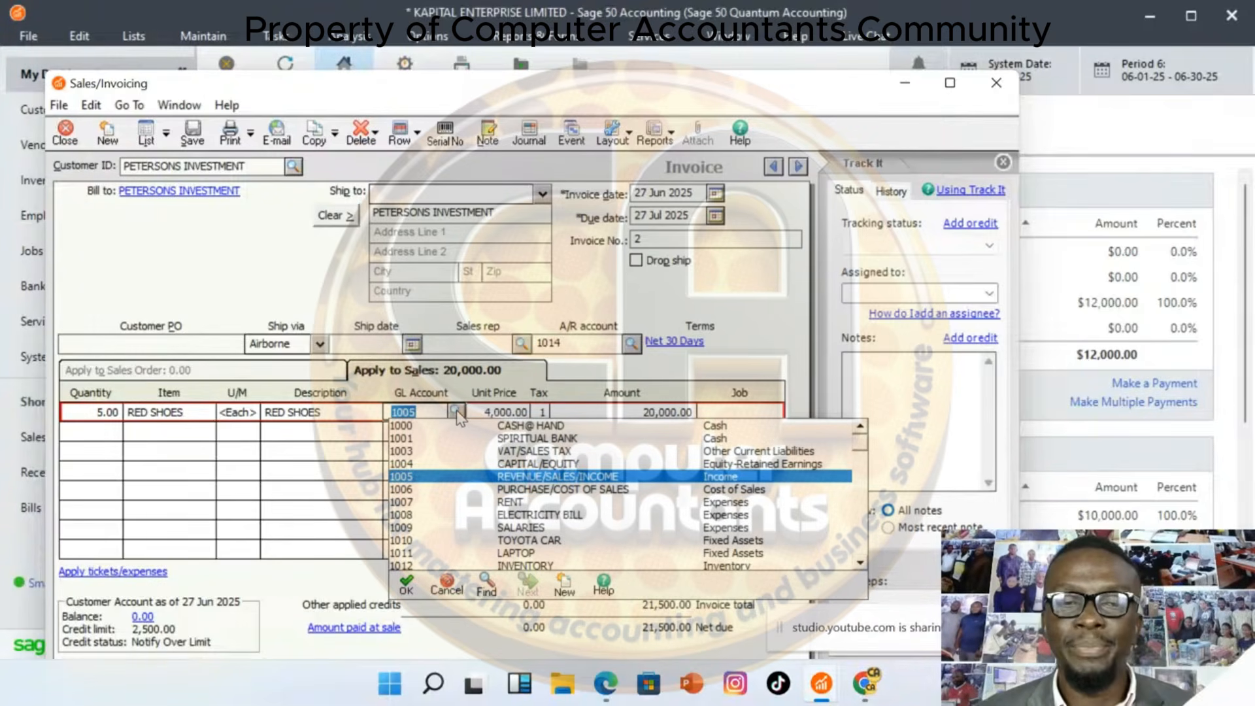
left_click(531, 477)
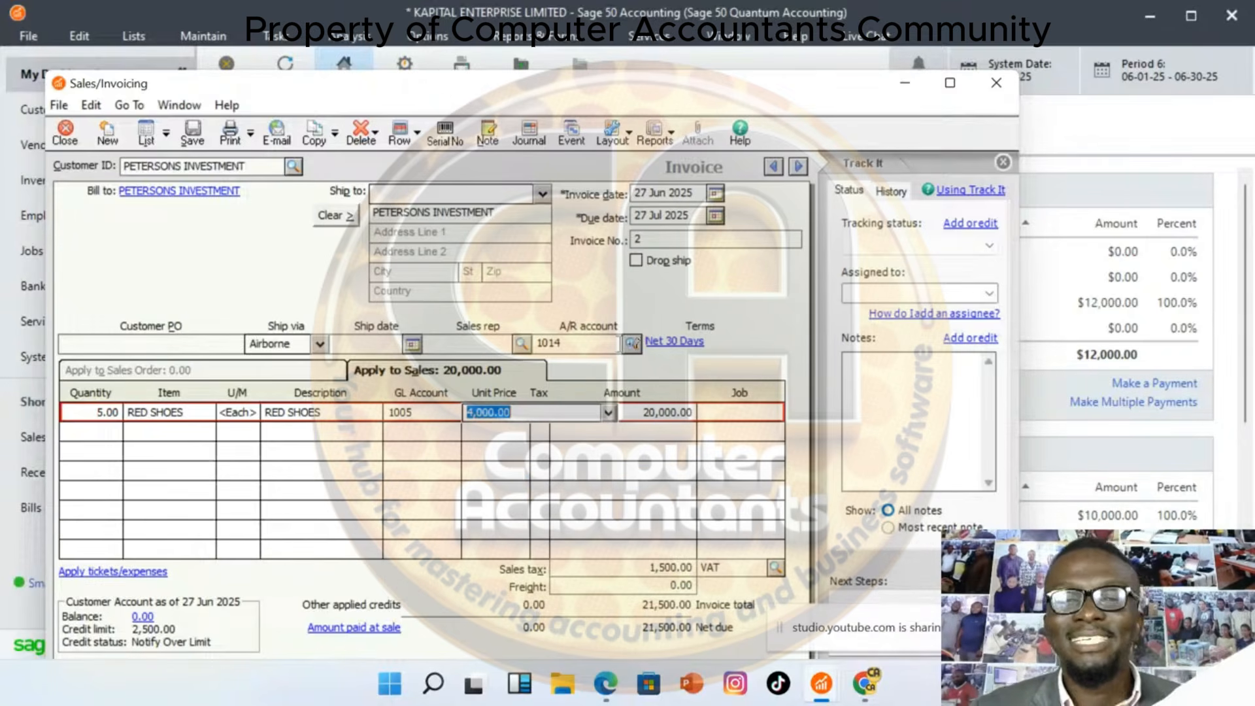
left_click(632, 344)
left_click(631, 344)
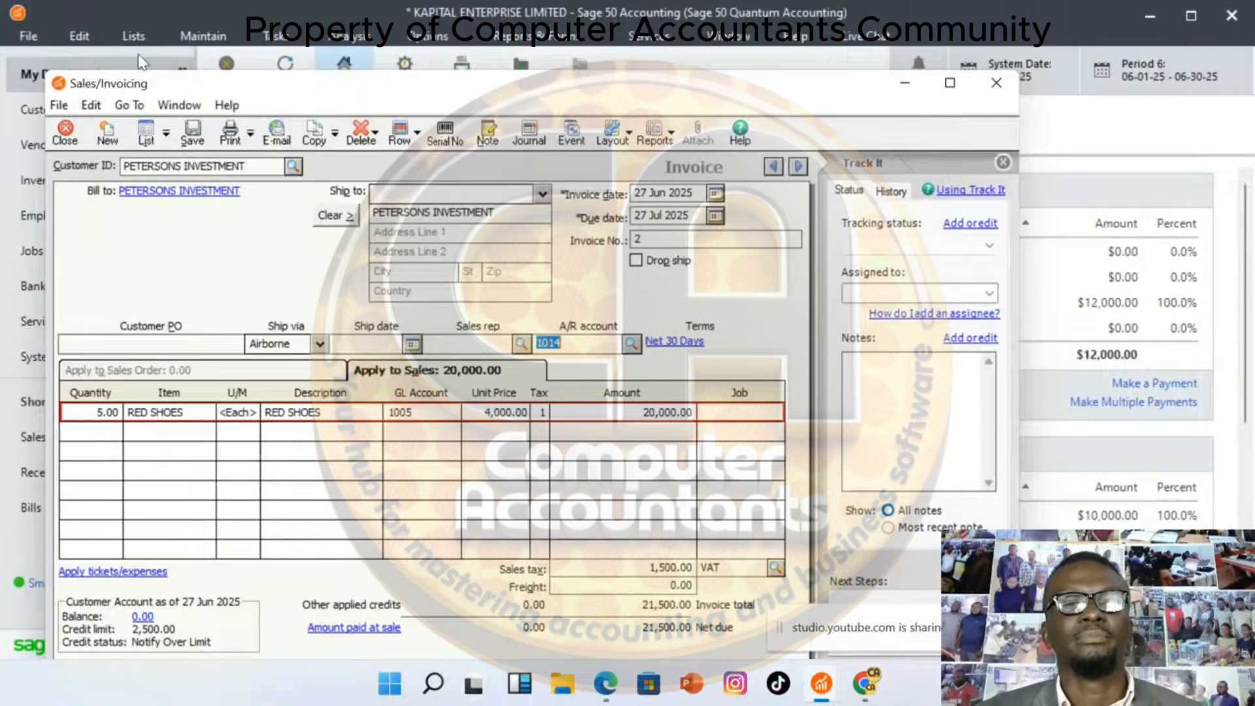
left_click(191, 134)
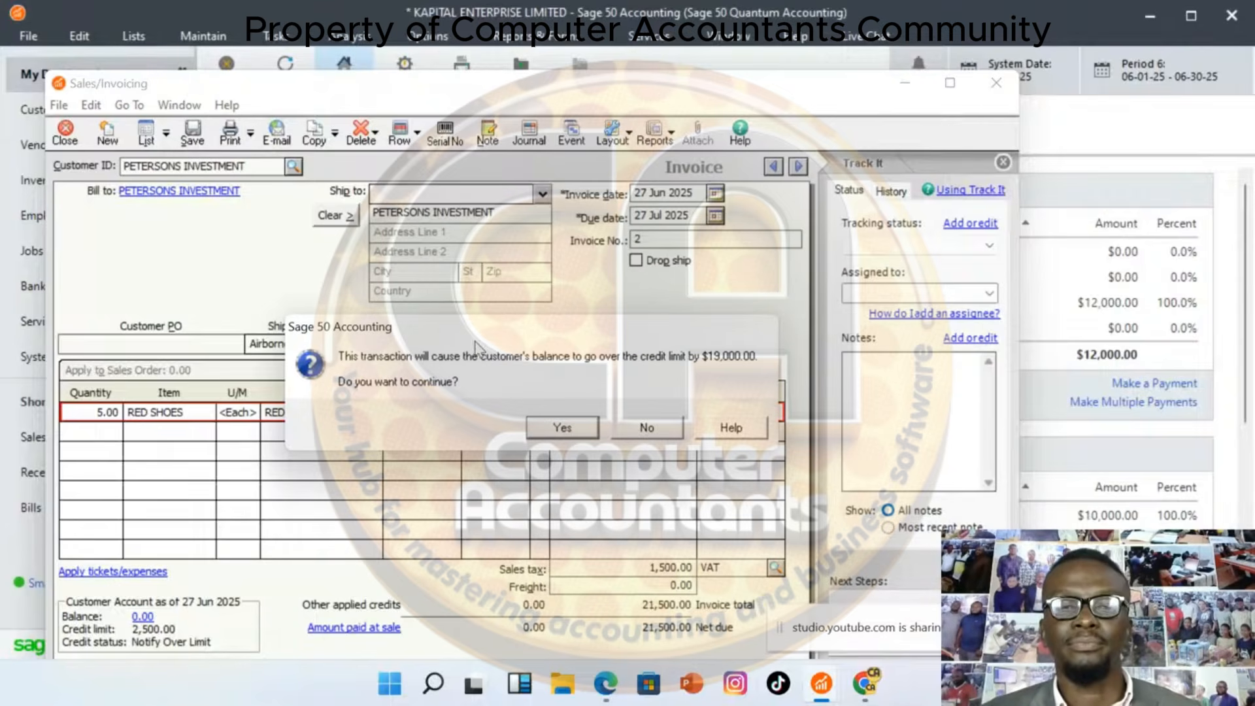
Accept the $19,000.00 credit-limit overrun to save invoice 2, then close Sales/Invoicing
left_click(562, 428)
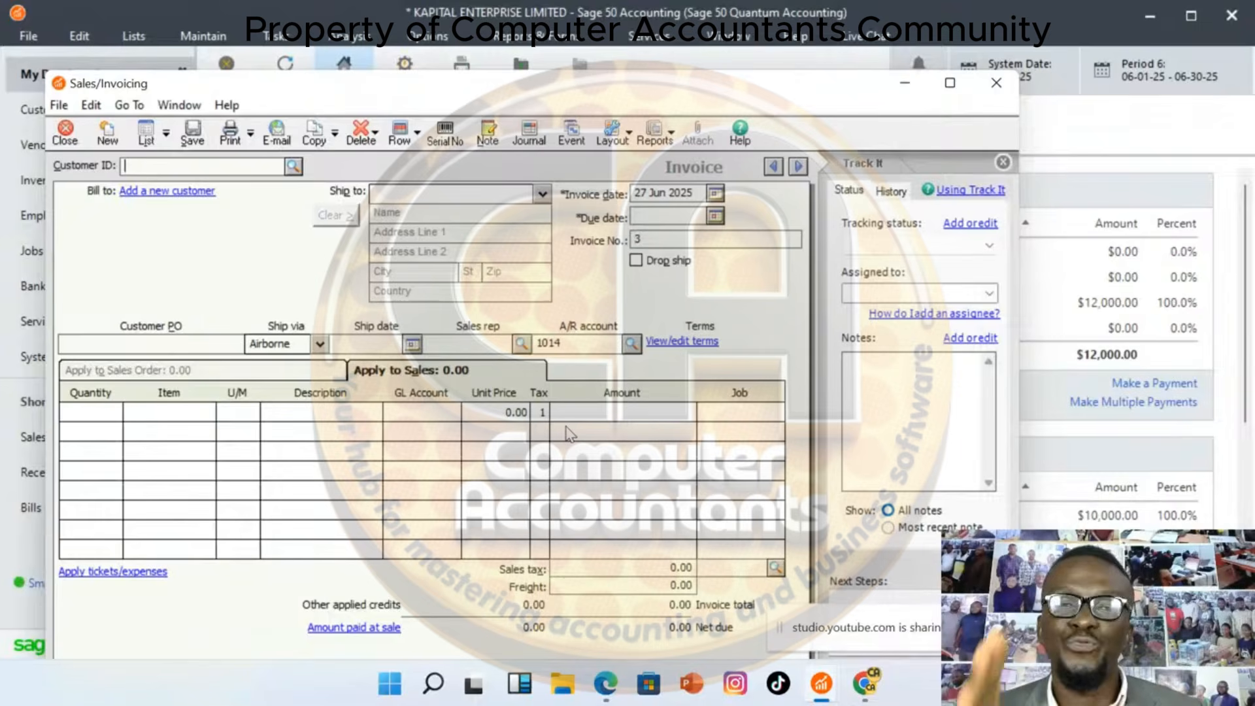
left_click(1003, 93)
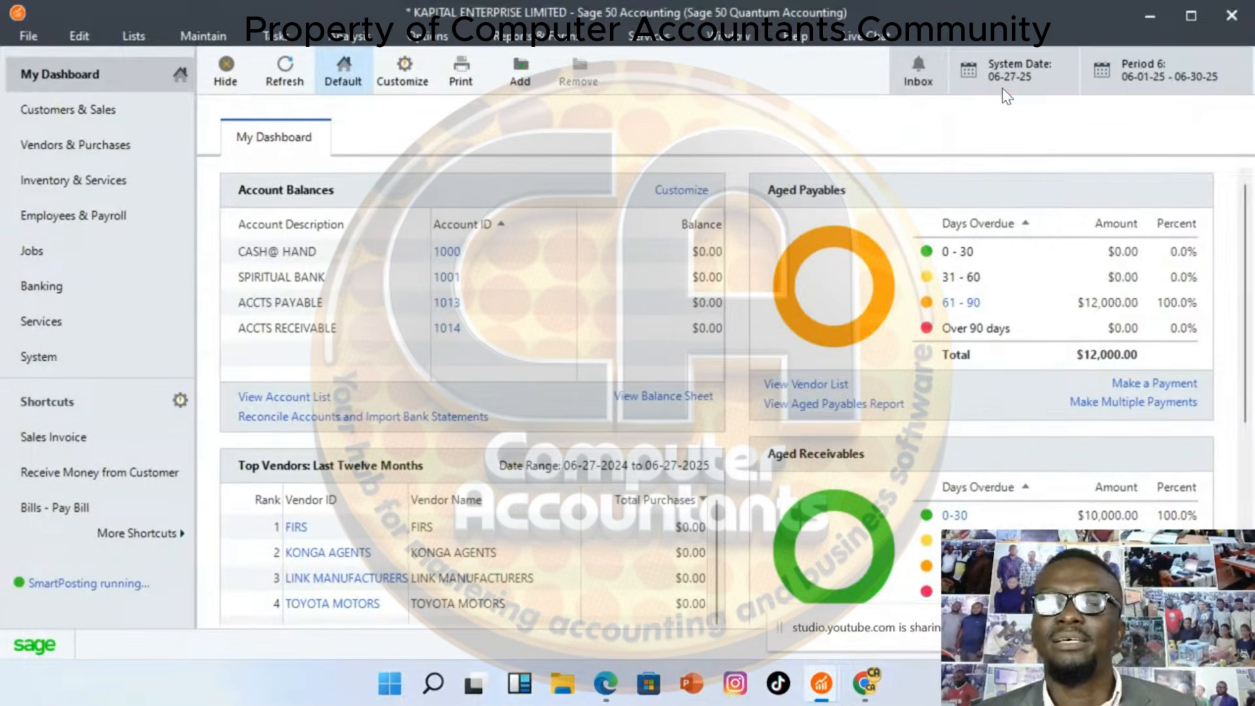
Open Receive Money for BILLY BODY CARE LTD with reference 2 and receipt number 2
left_click(266, 39)
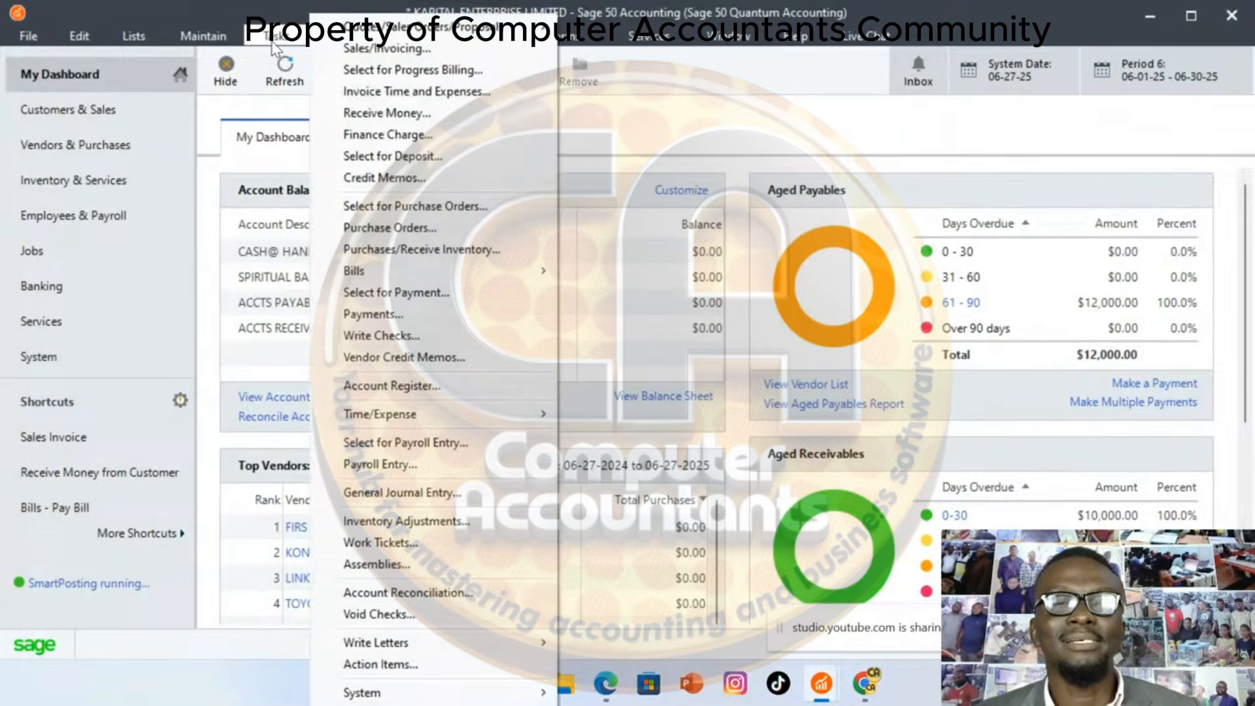
left_click(408, 116)
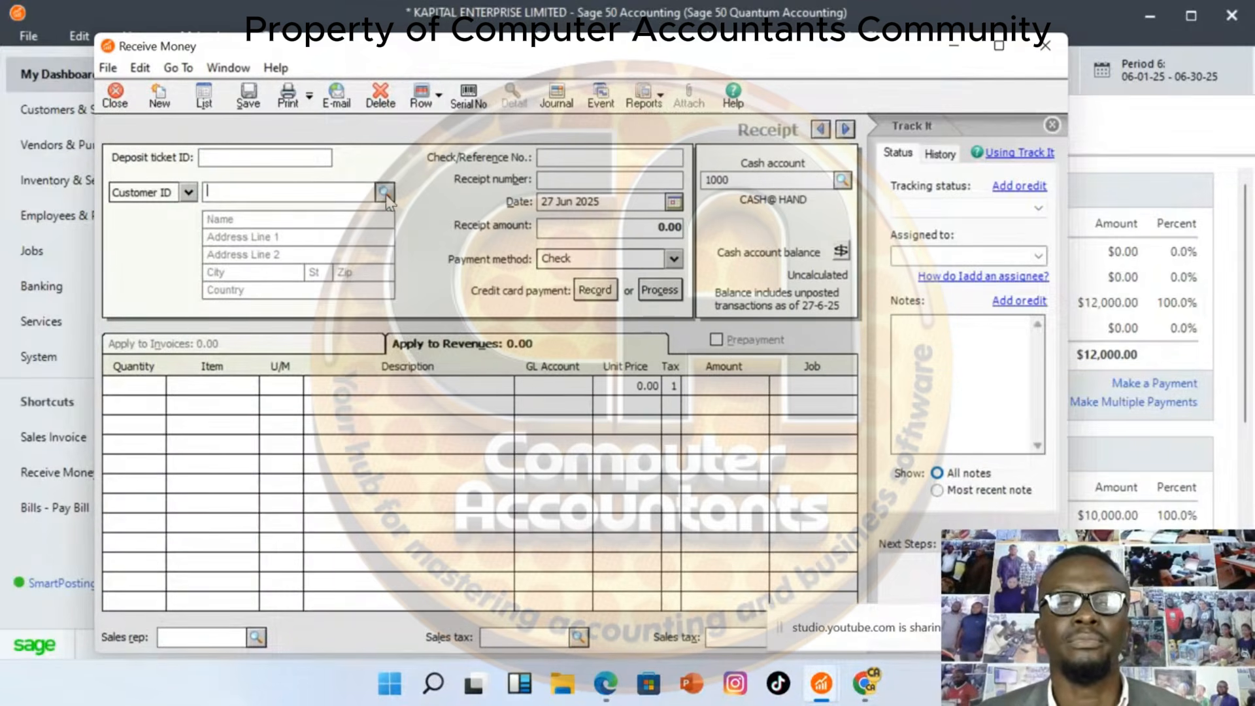
left_click(385, 193)
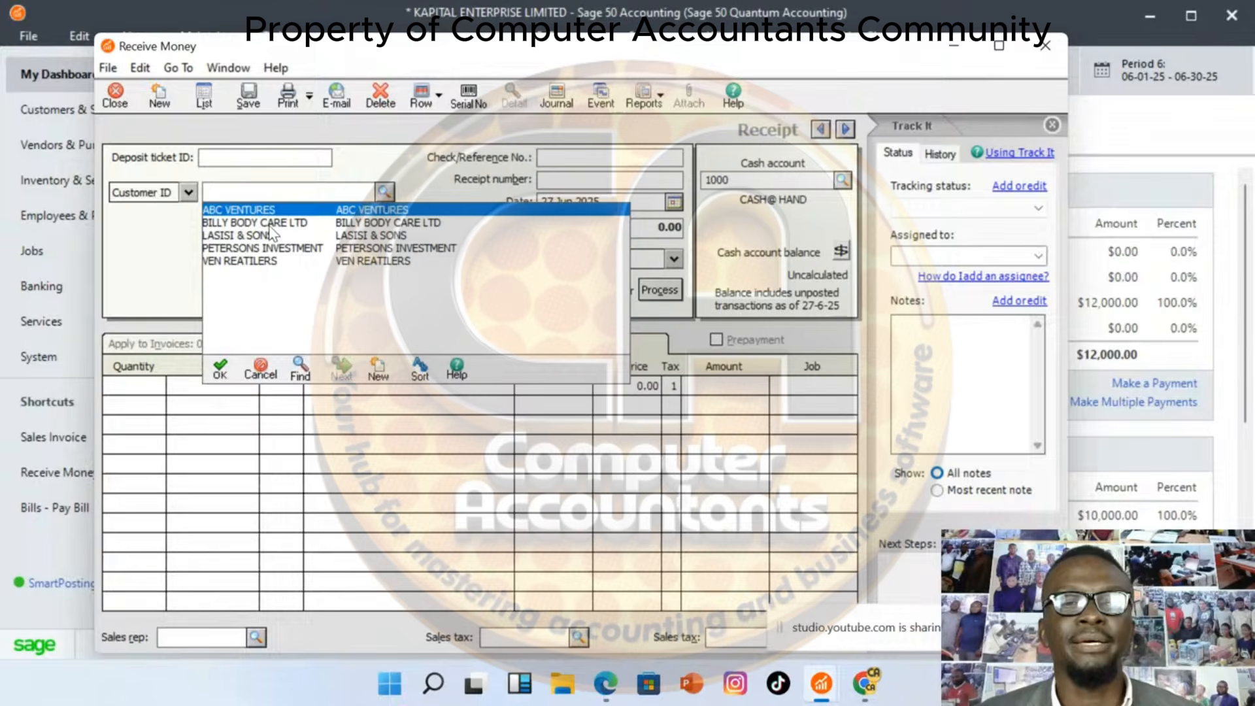
double_click(248, 223)
left_click(601, 159)
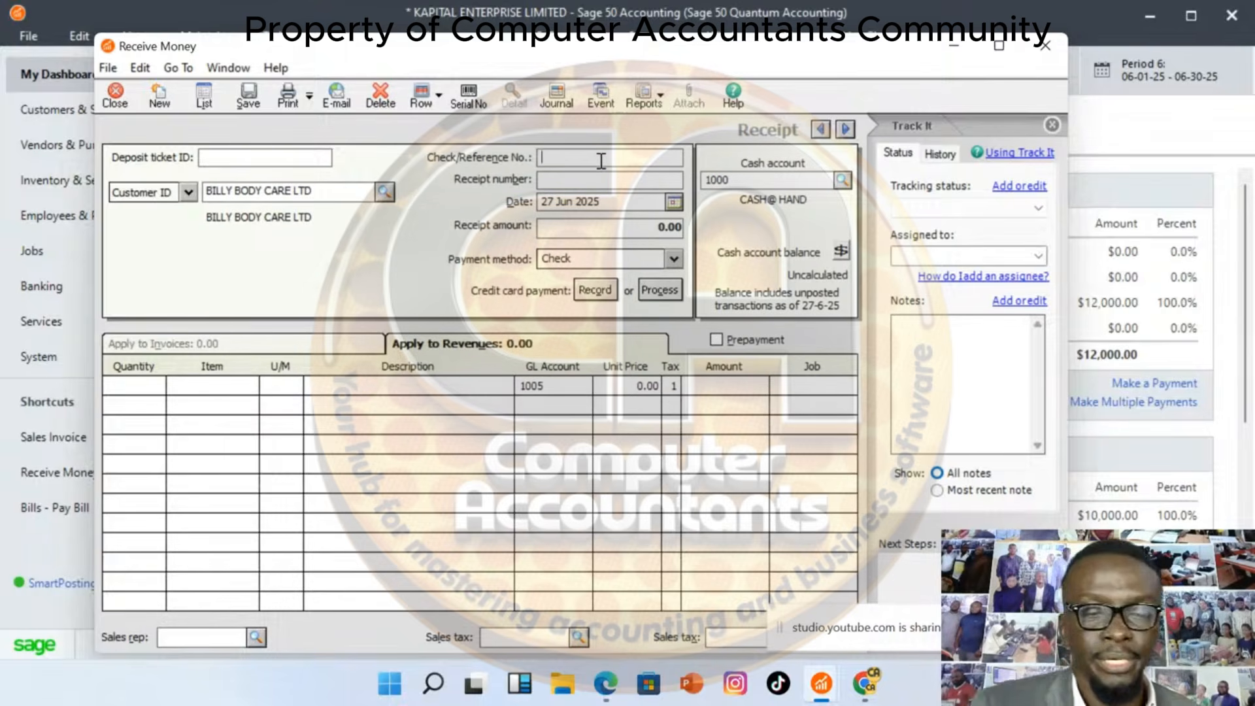
type("2")
left_click(575, 182)
type("2")
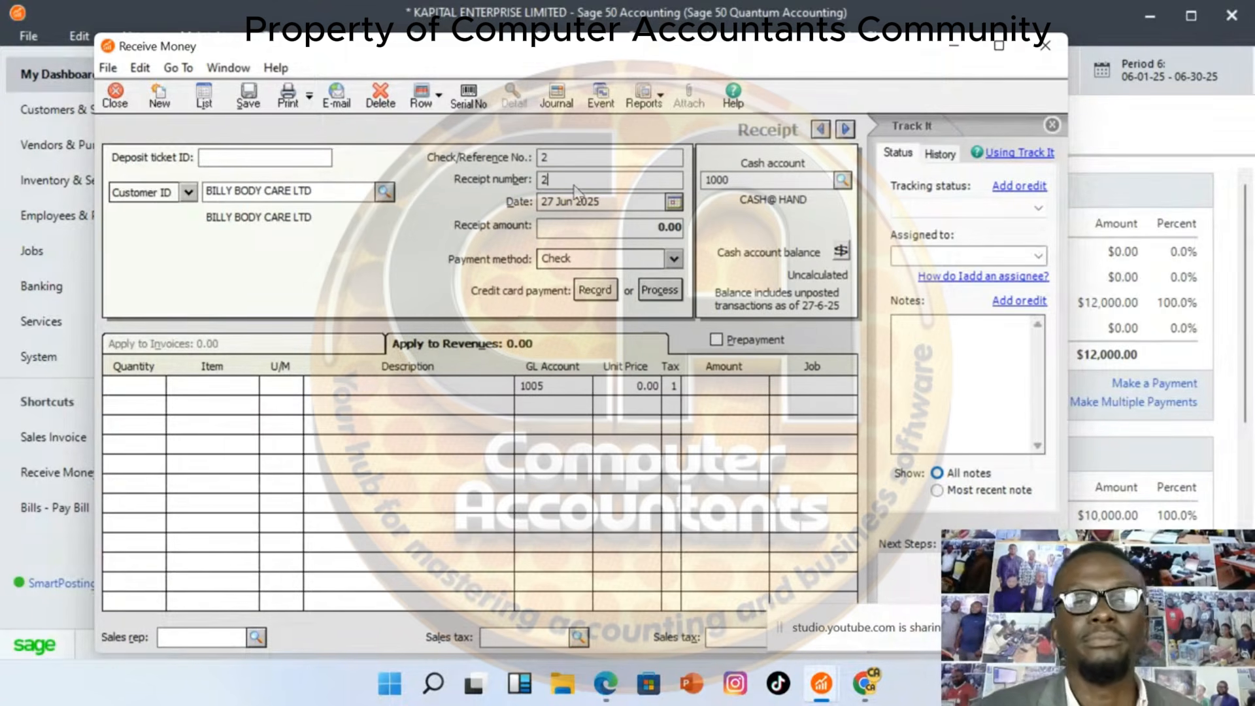
Enter quantity 2 on the first line, with CASH@ HAND as the cash account
left_click(147, 391)
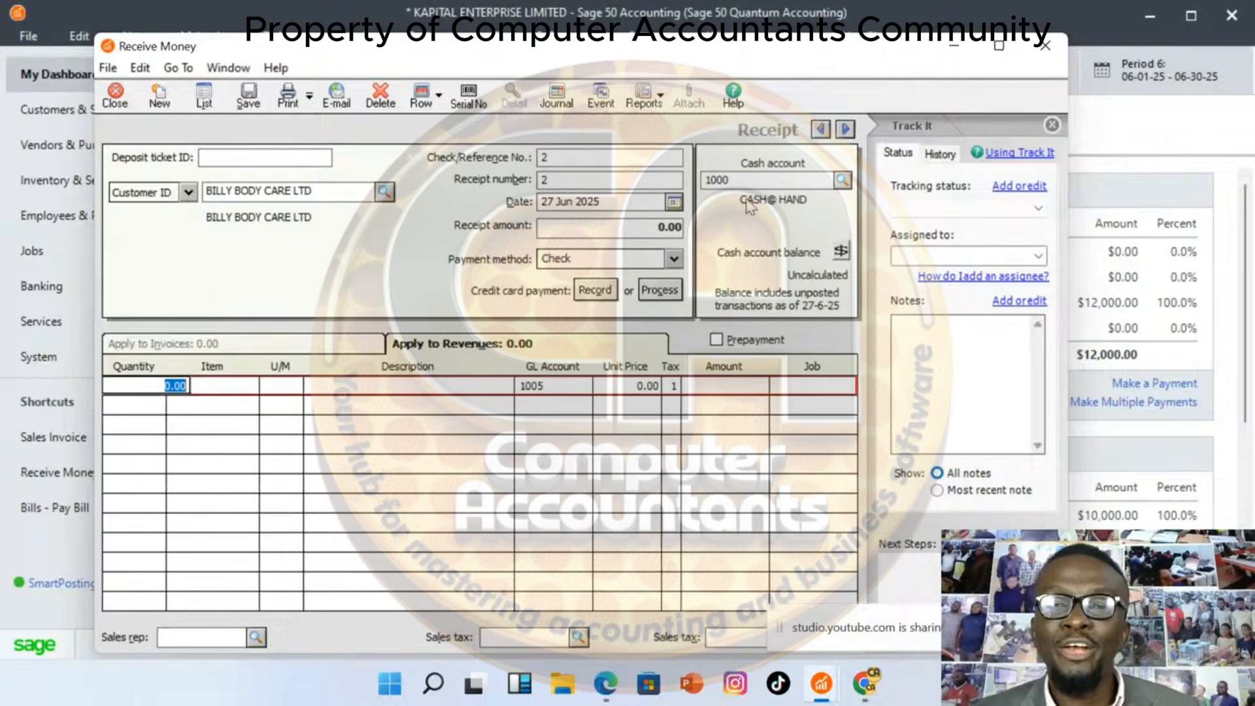
left_click(843, 181)
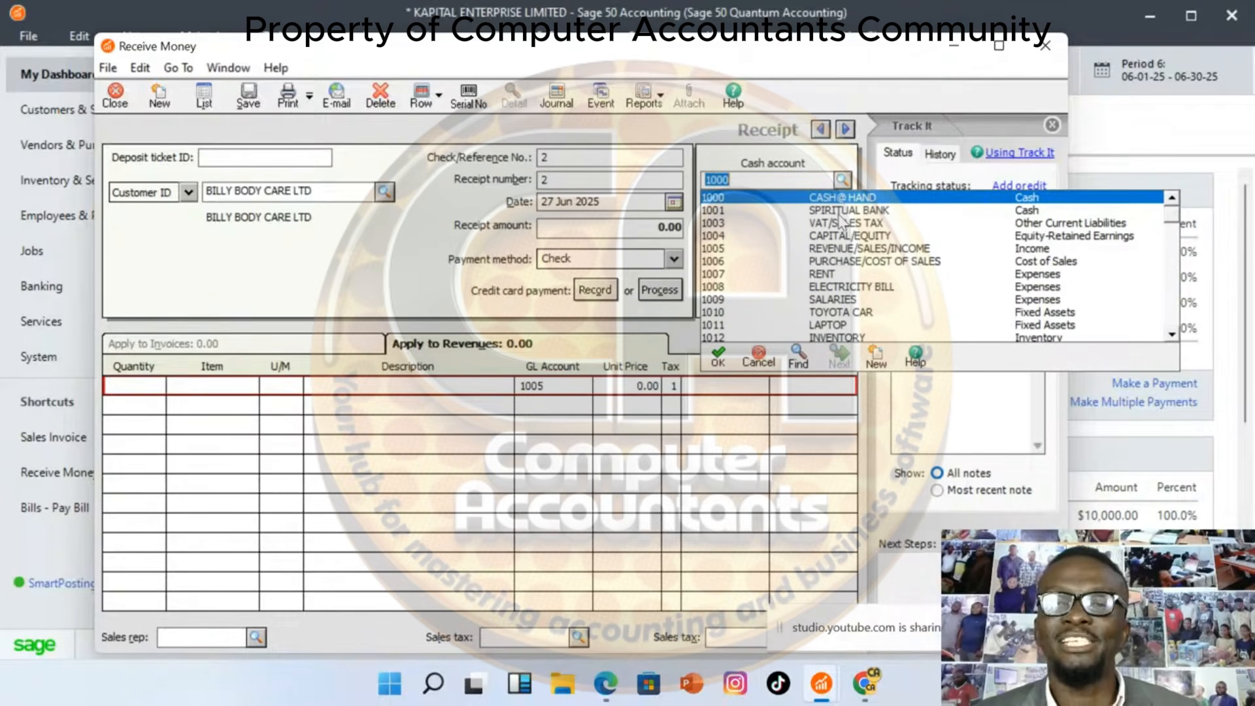
left_click(139, 387)
type("2")
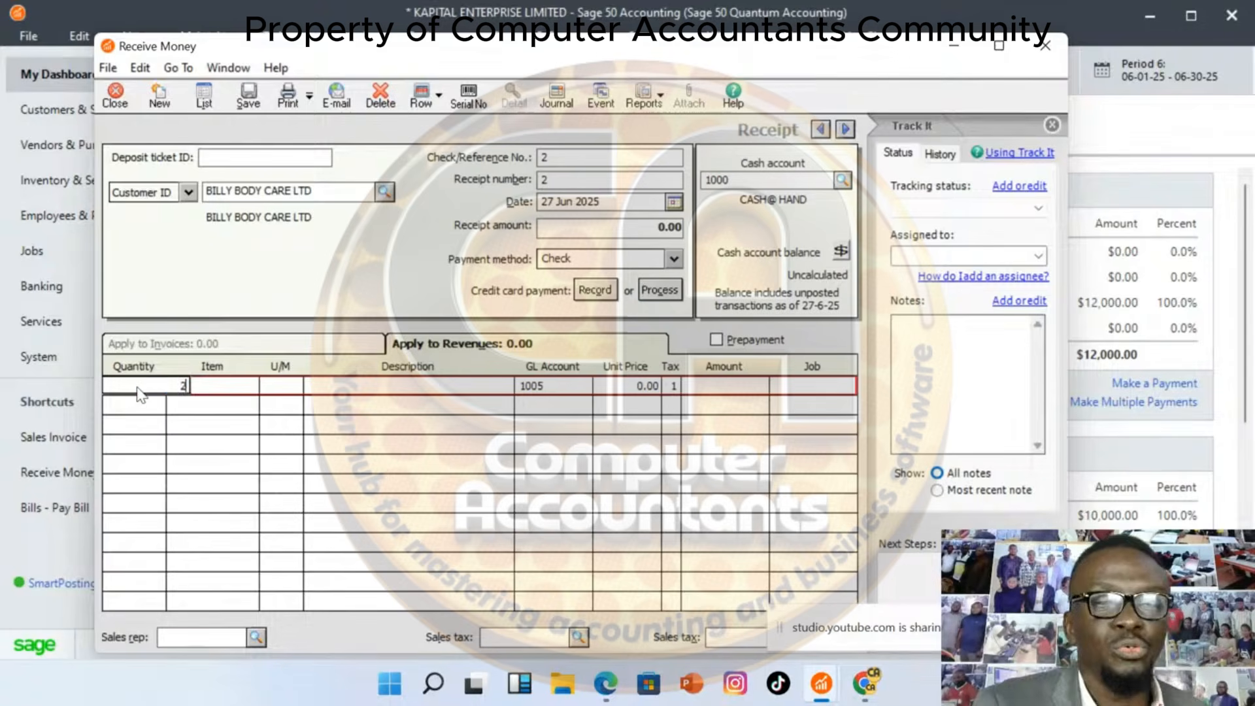
key("Tab")
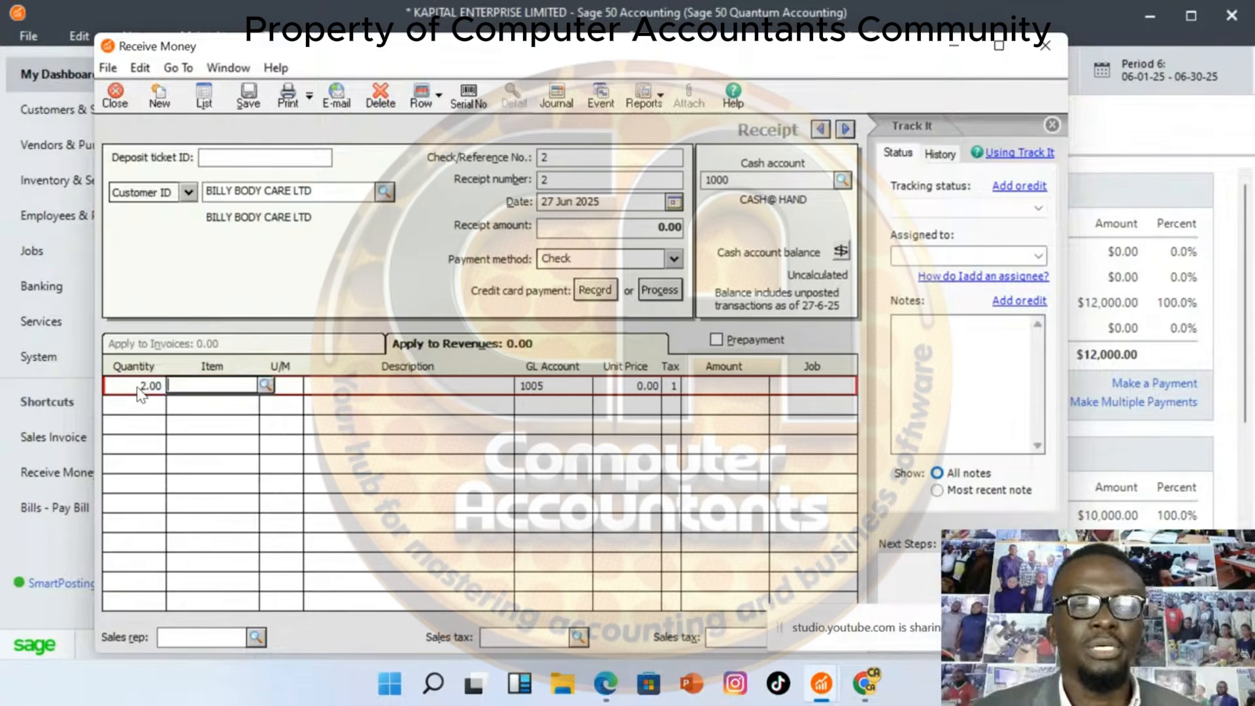
Put BODY LOTIONS at 2,500 each on the line, keeping GL account 1005
left_click(268, 386)
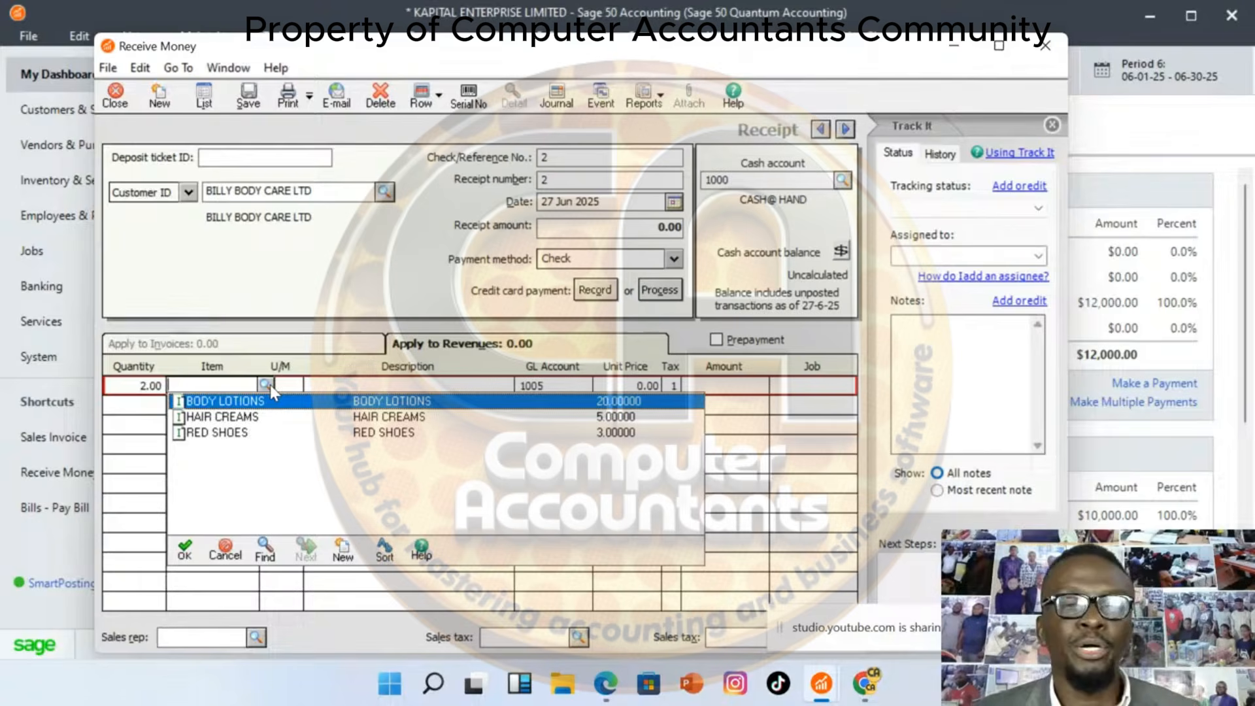
double_click(246, 402)
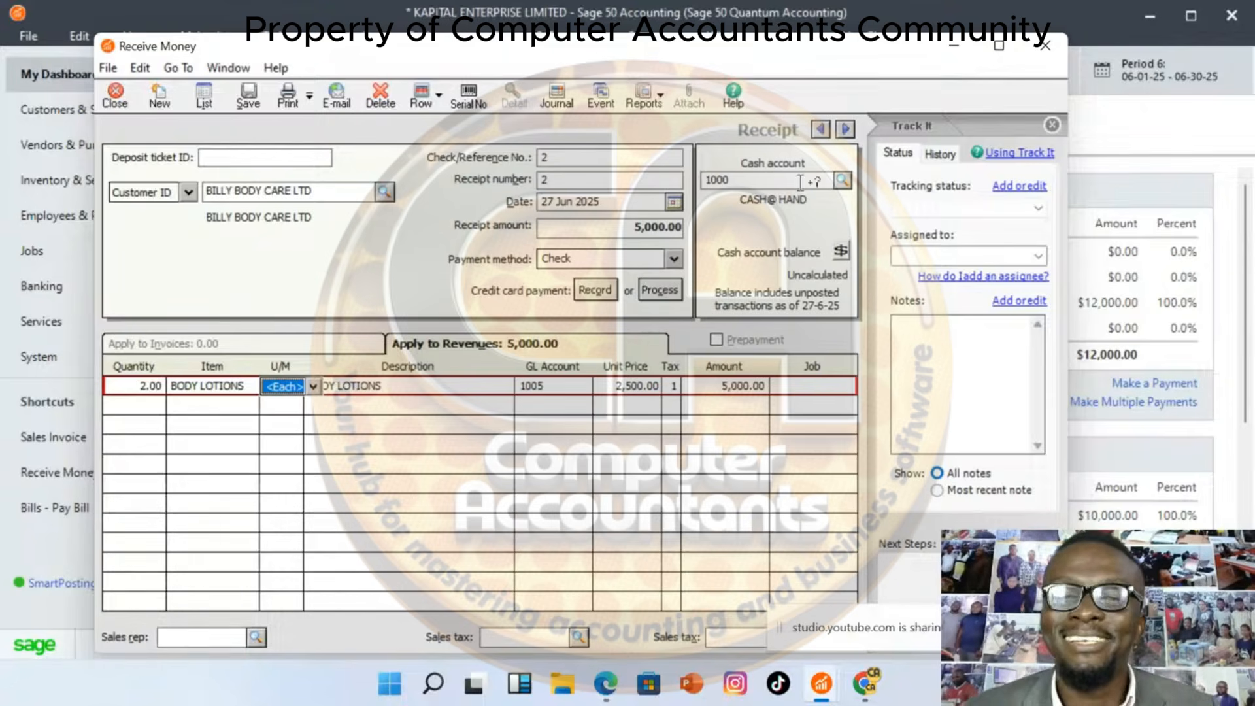
left_click(591, 389)
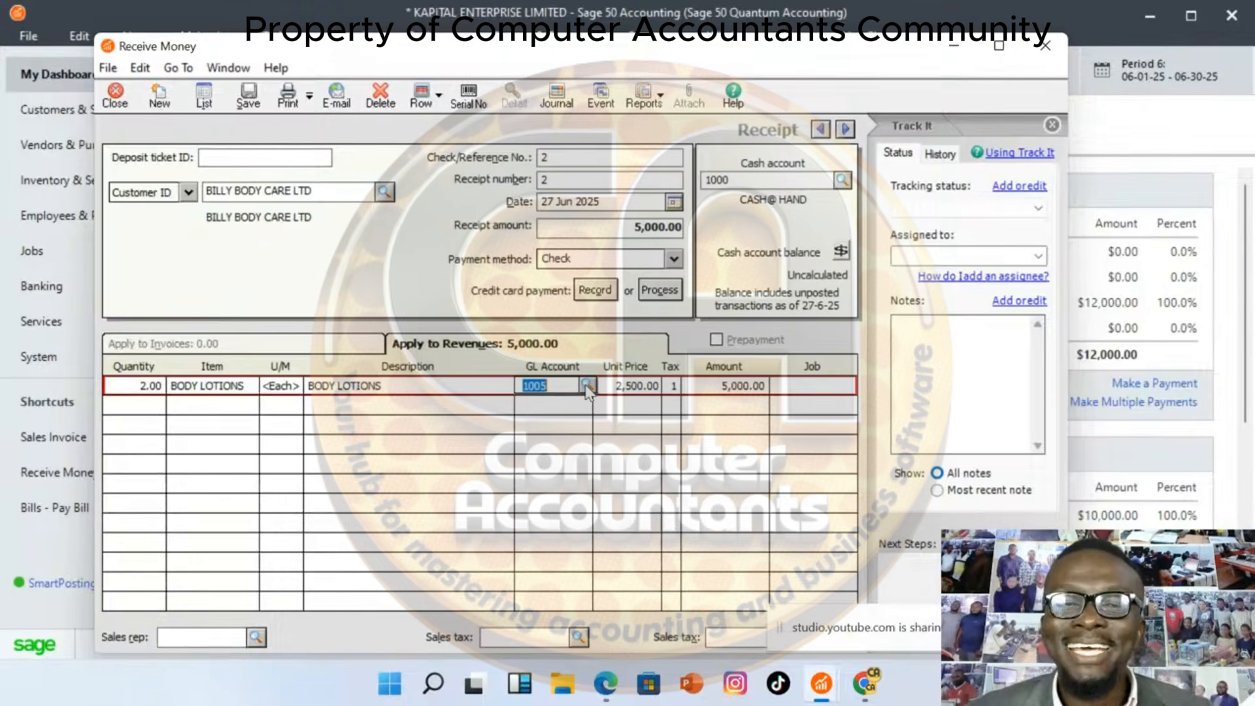
left_click(588, 387)
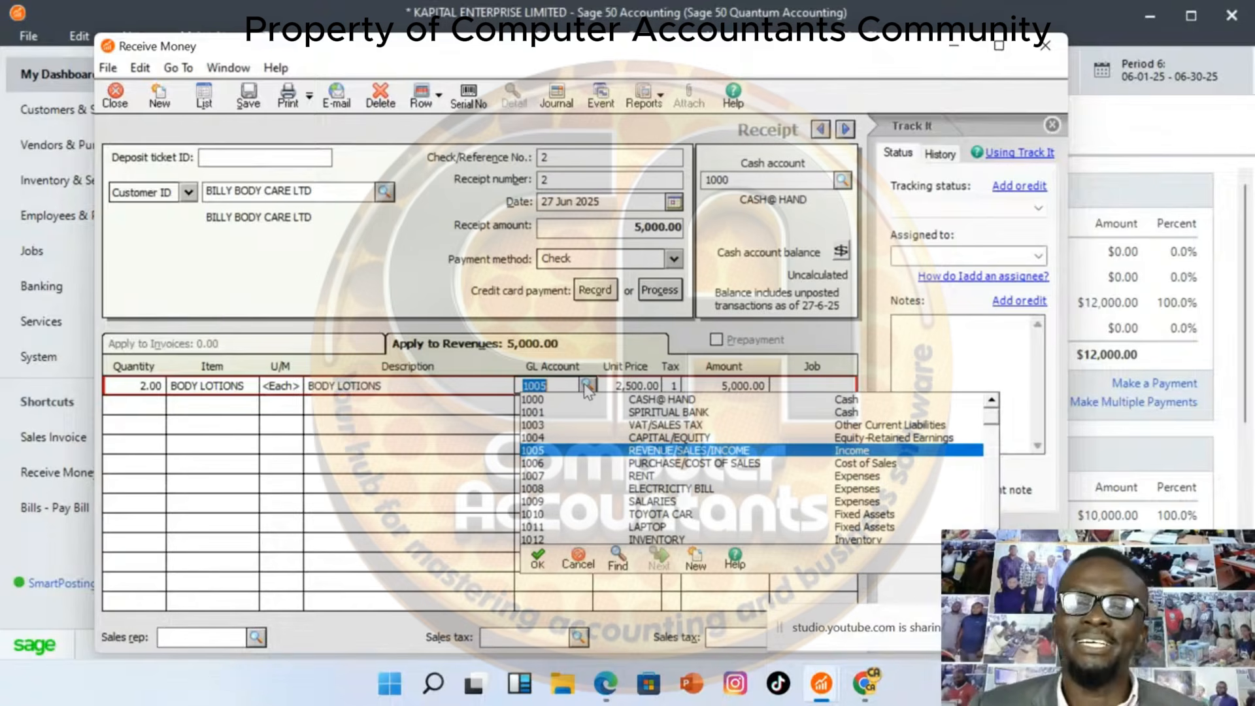
left_click(611, 456)
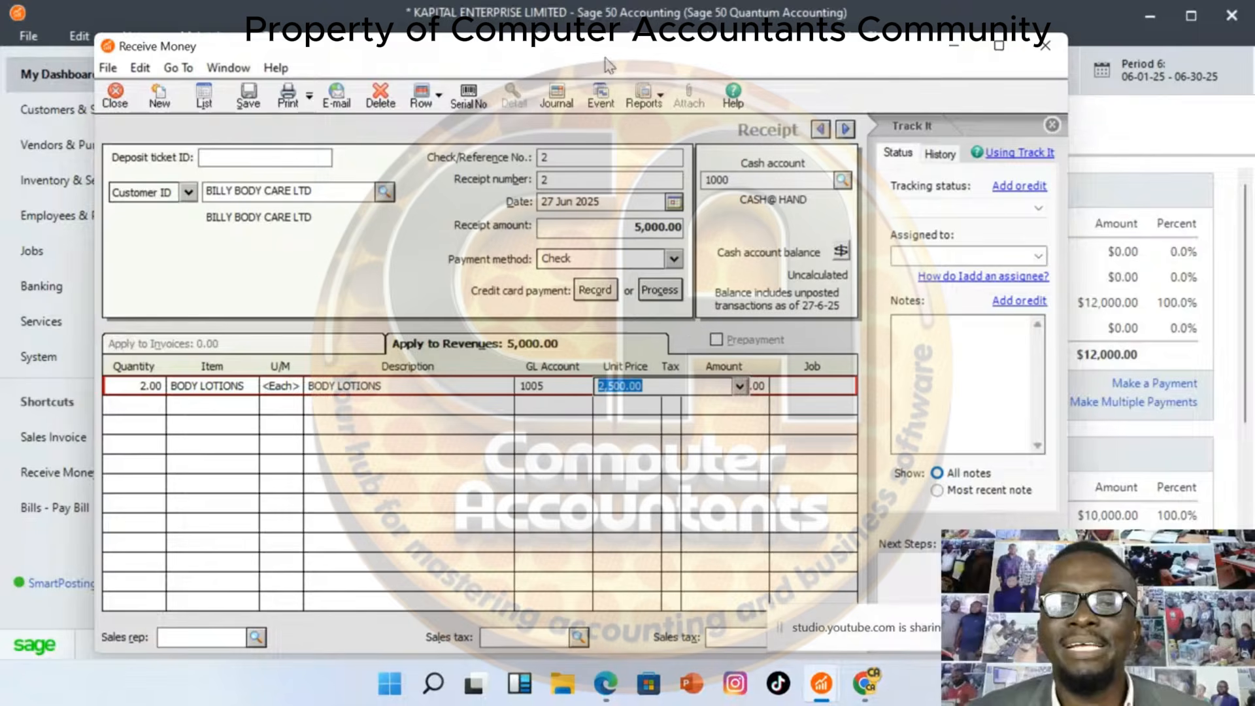
Apply VAT, bringing the total to 5,375.00, and save receipt 2
left_click_drag(609, 49, 434, 23)
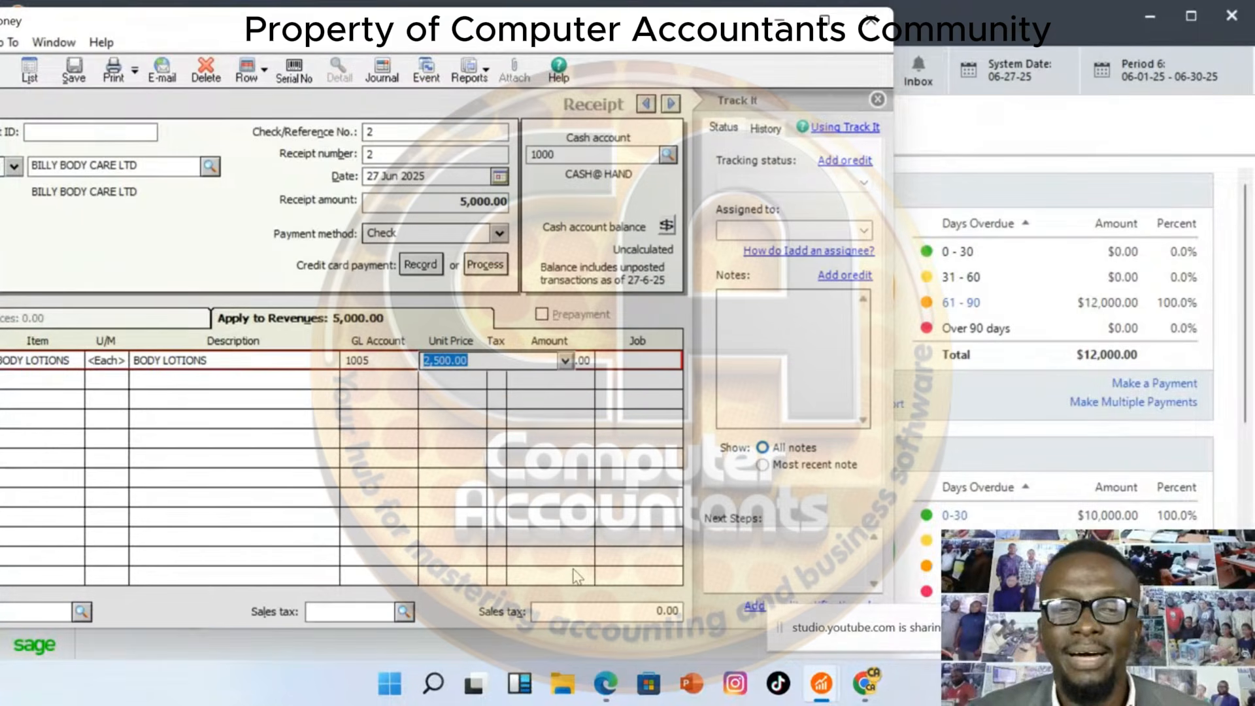
left_click(405, 610)
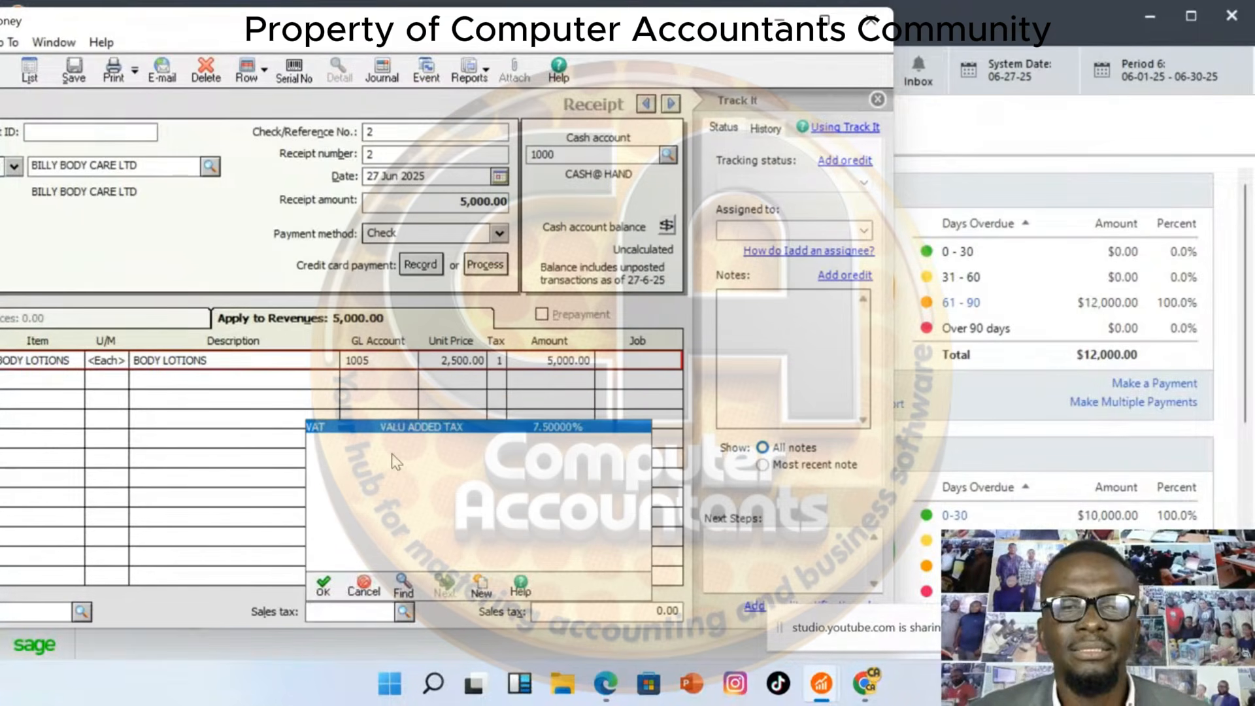
double_click(437, 432)
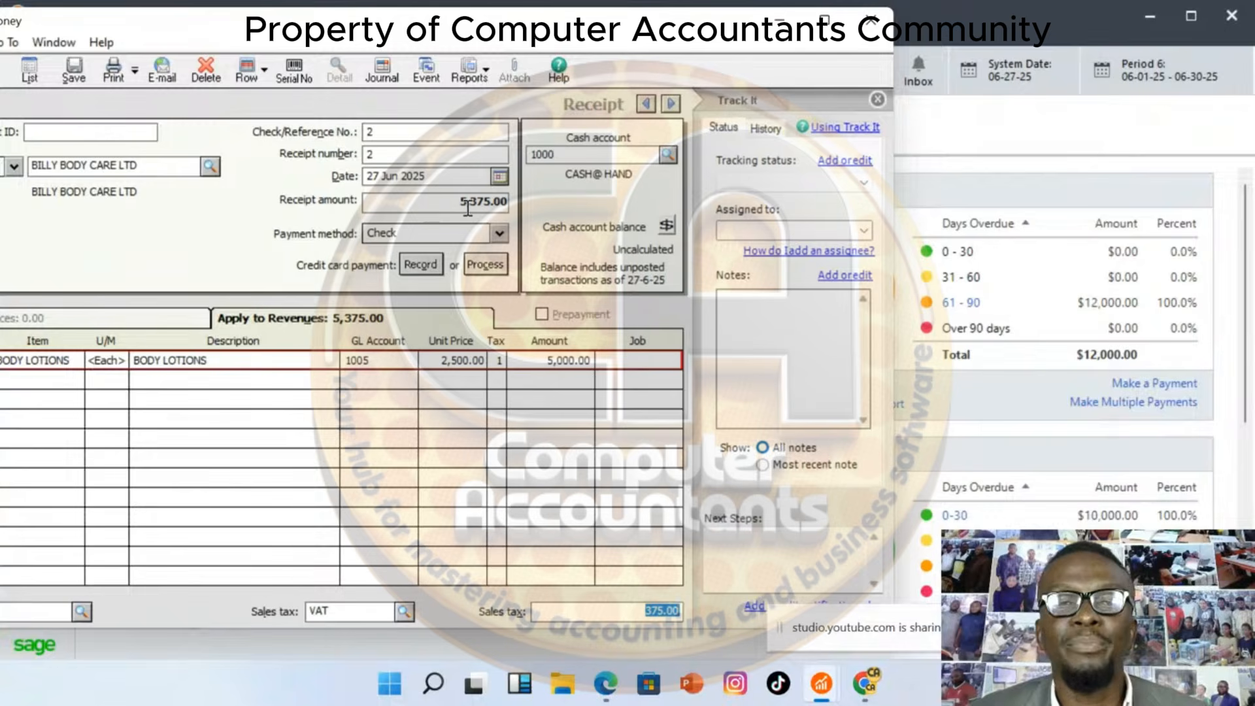
left_click_drag(420, 30, 572, 47)
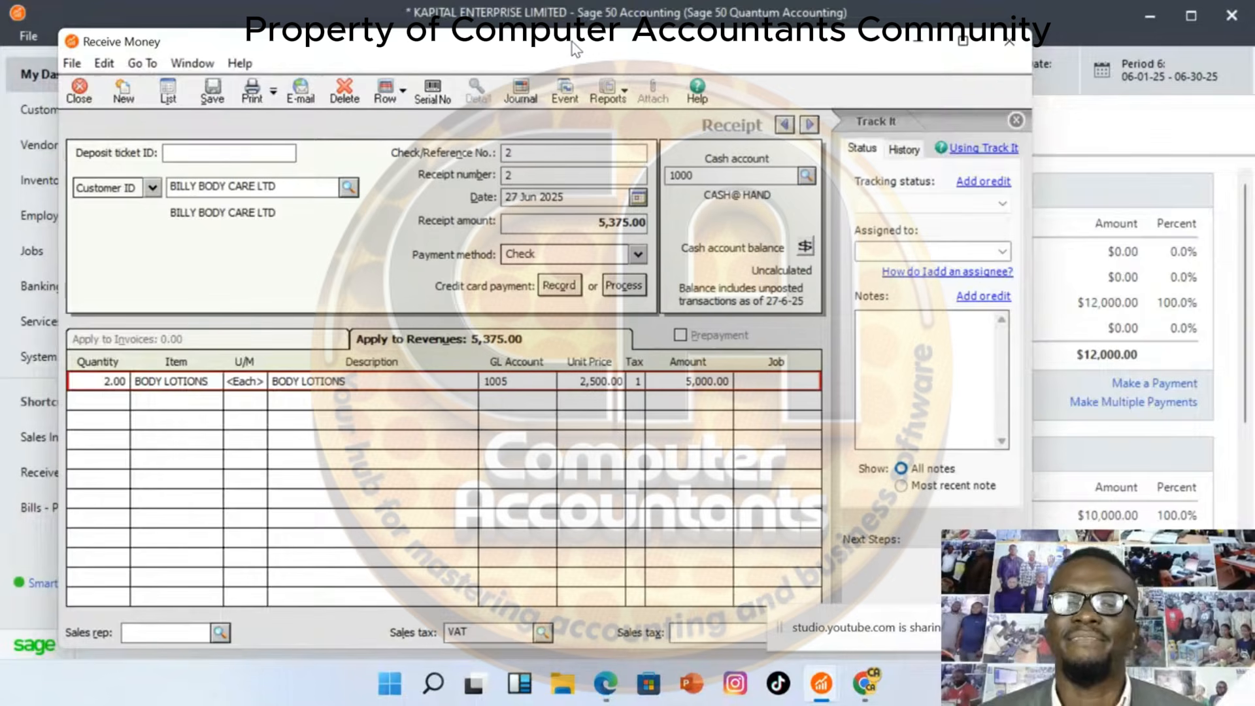
left_click(212, 92)
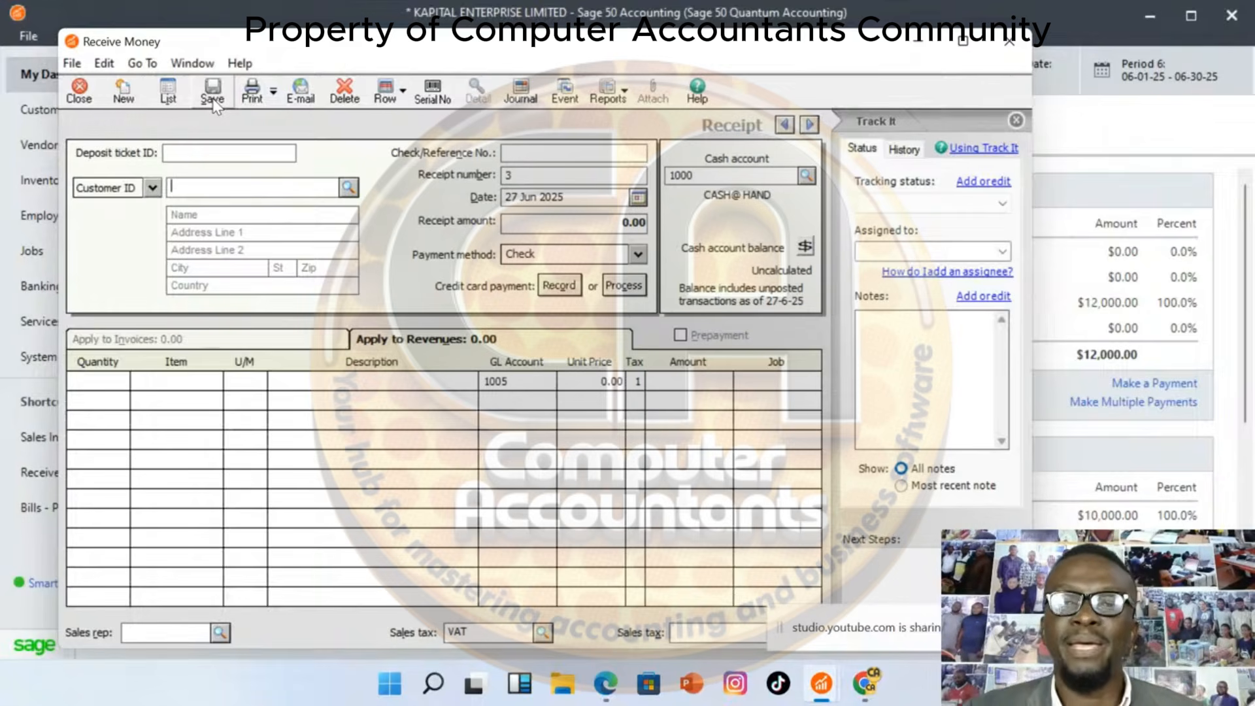
Set the paying customer to VEN REATILERS, replacing LASISI & SONS, with reference 3
left_click(348, 189)
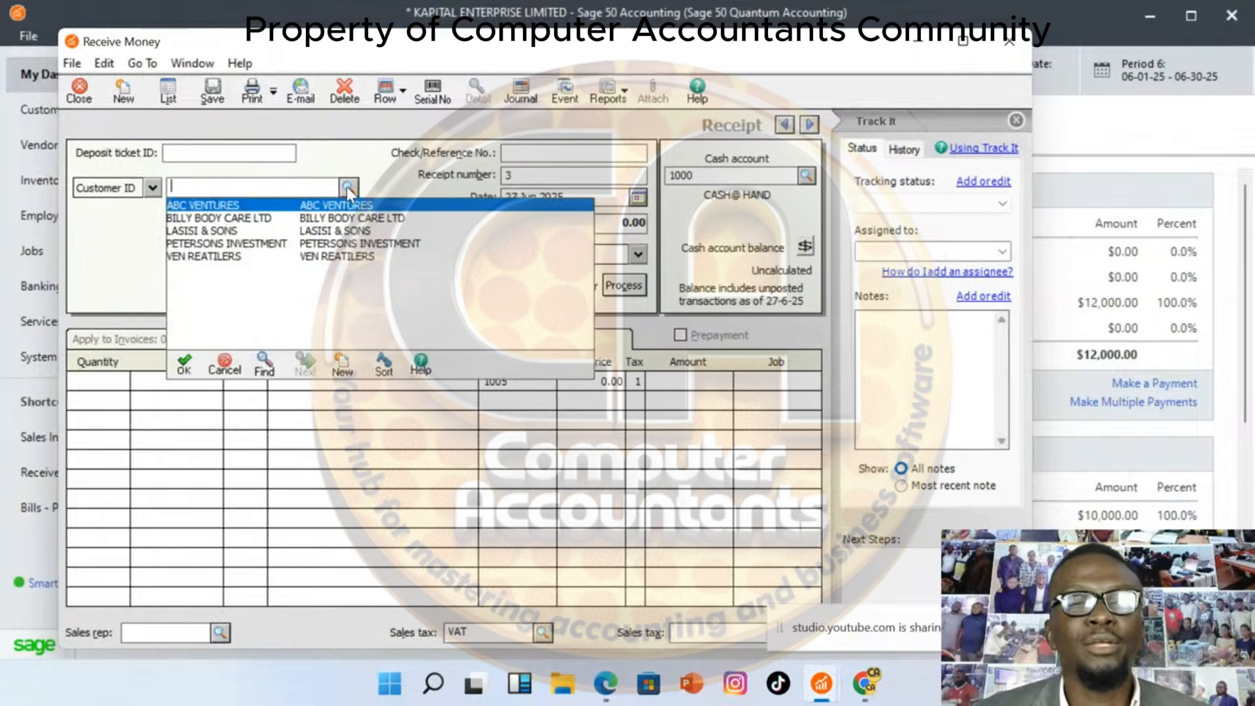
double_click(229, 230)
left_click(545, 162)
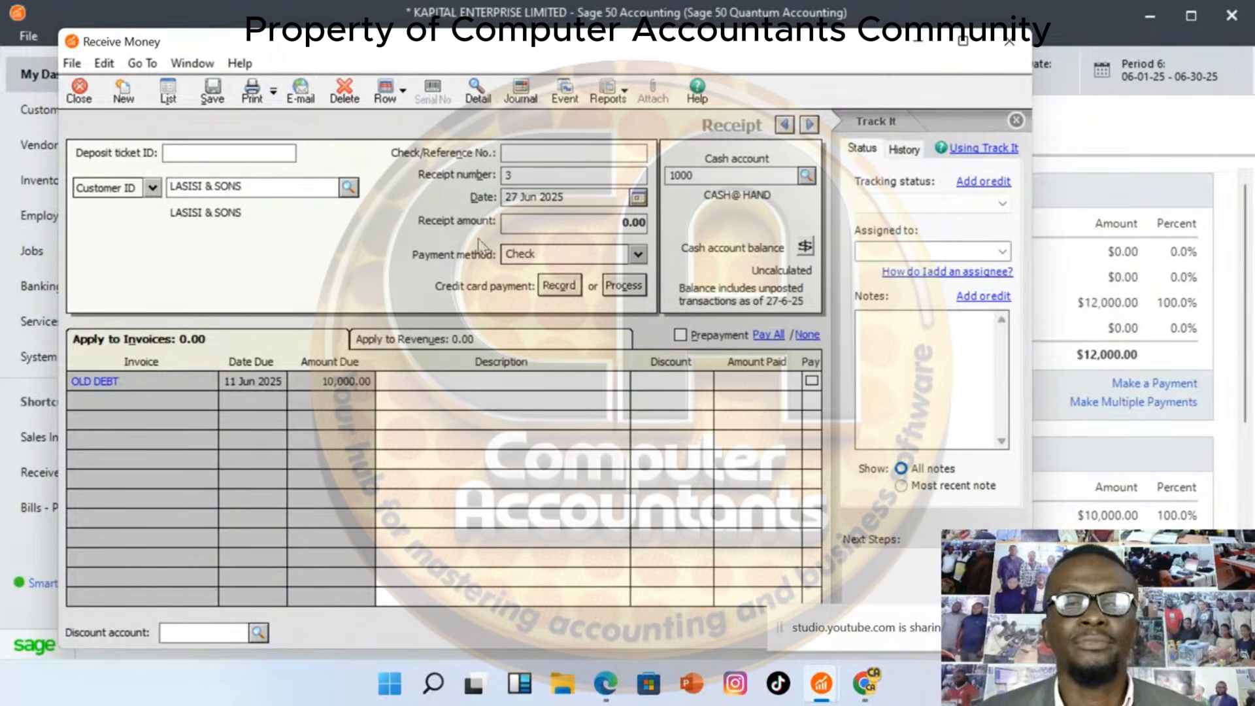
left_click(348, 188)
left_click(229, 257)
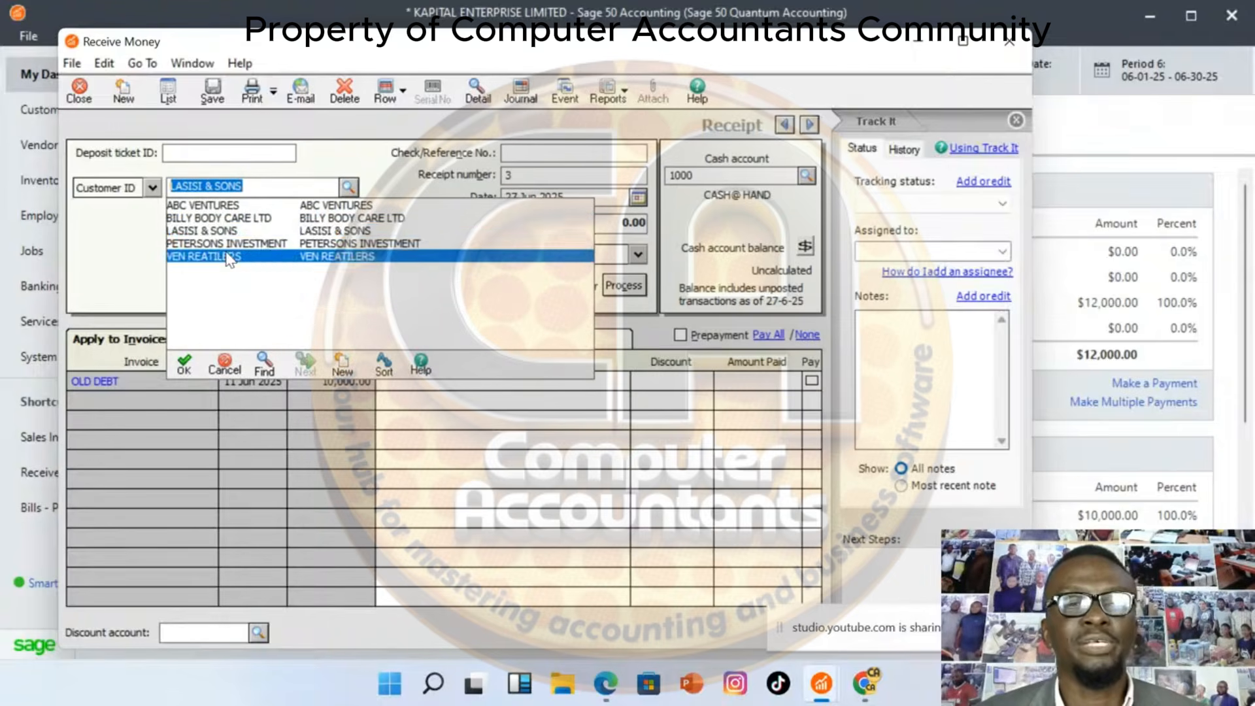
double_click(229, 256)
left_click(548, 151)
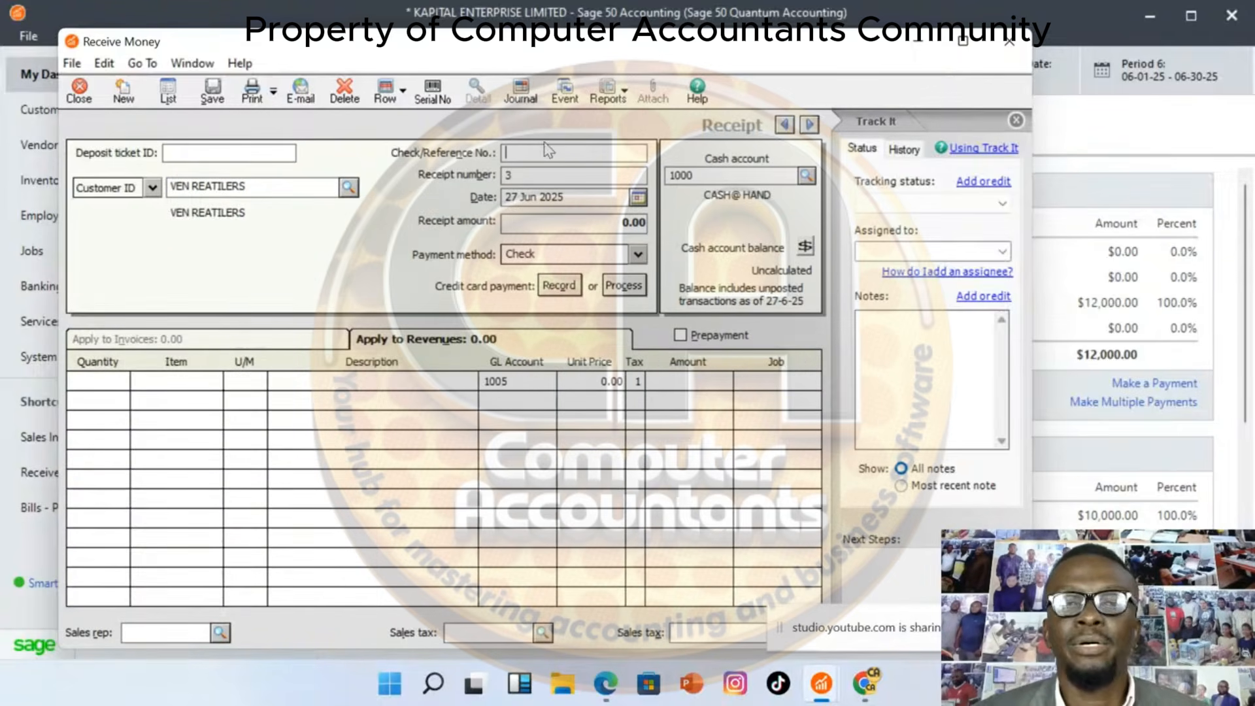
type("3")
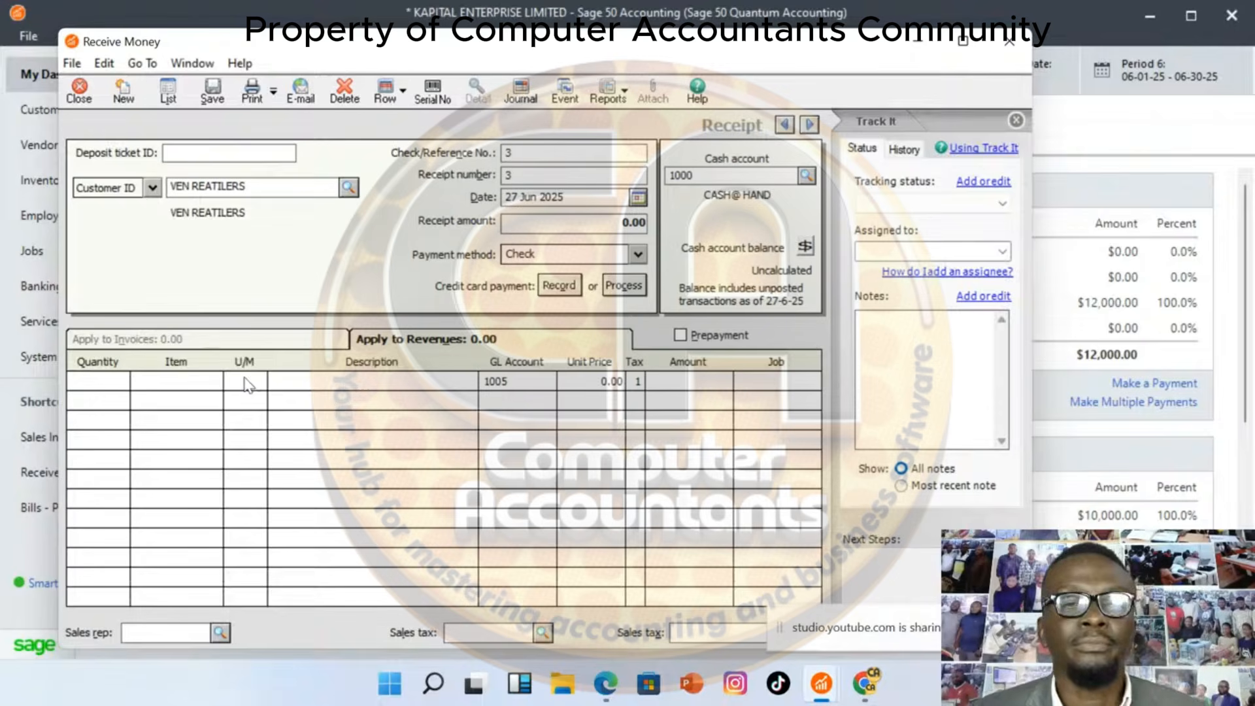
Add 10 BODY LOTIONS at 2,500.00 with VAT, totalling 26,875.00
left_click(121, 384)
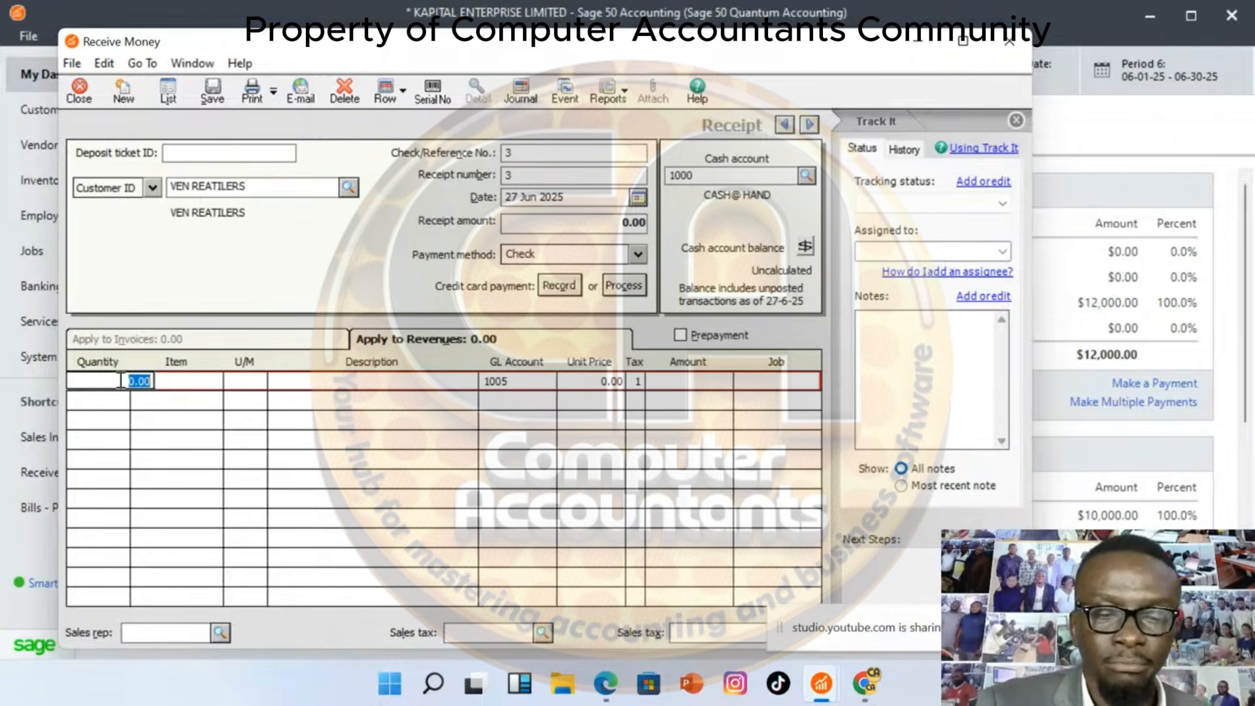
type("10")
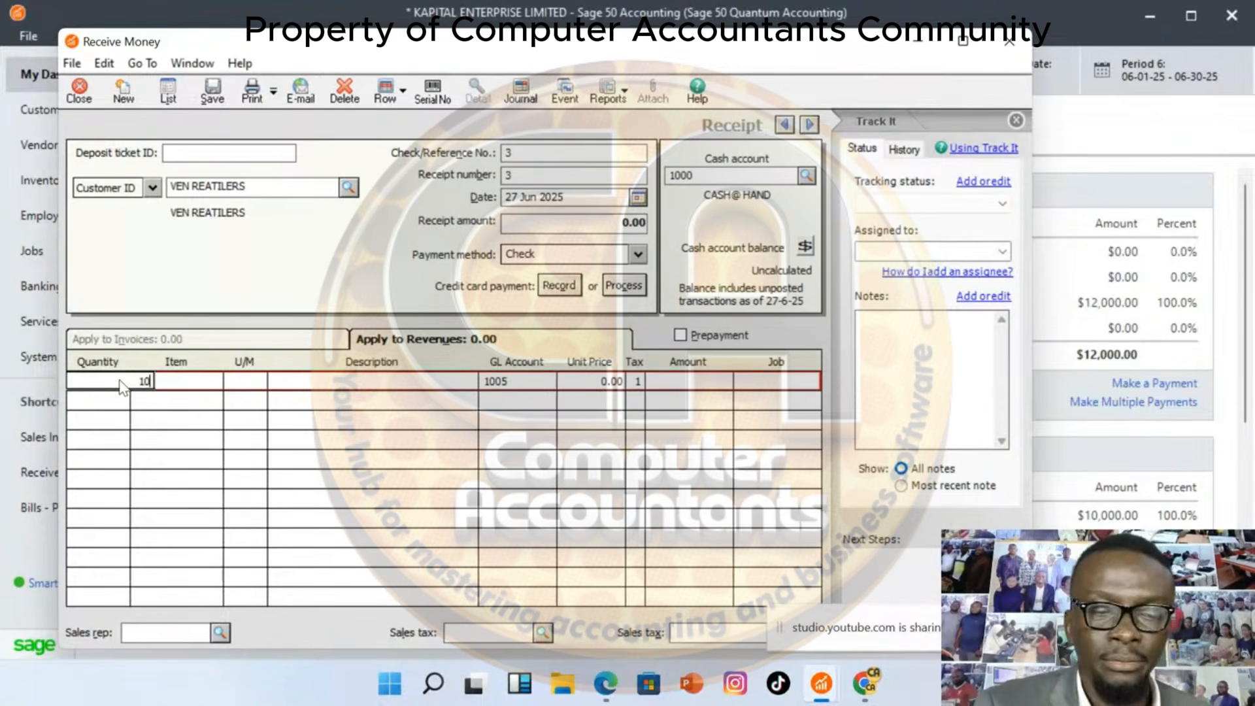
key("Tab")
left_click(229, 381)
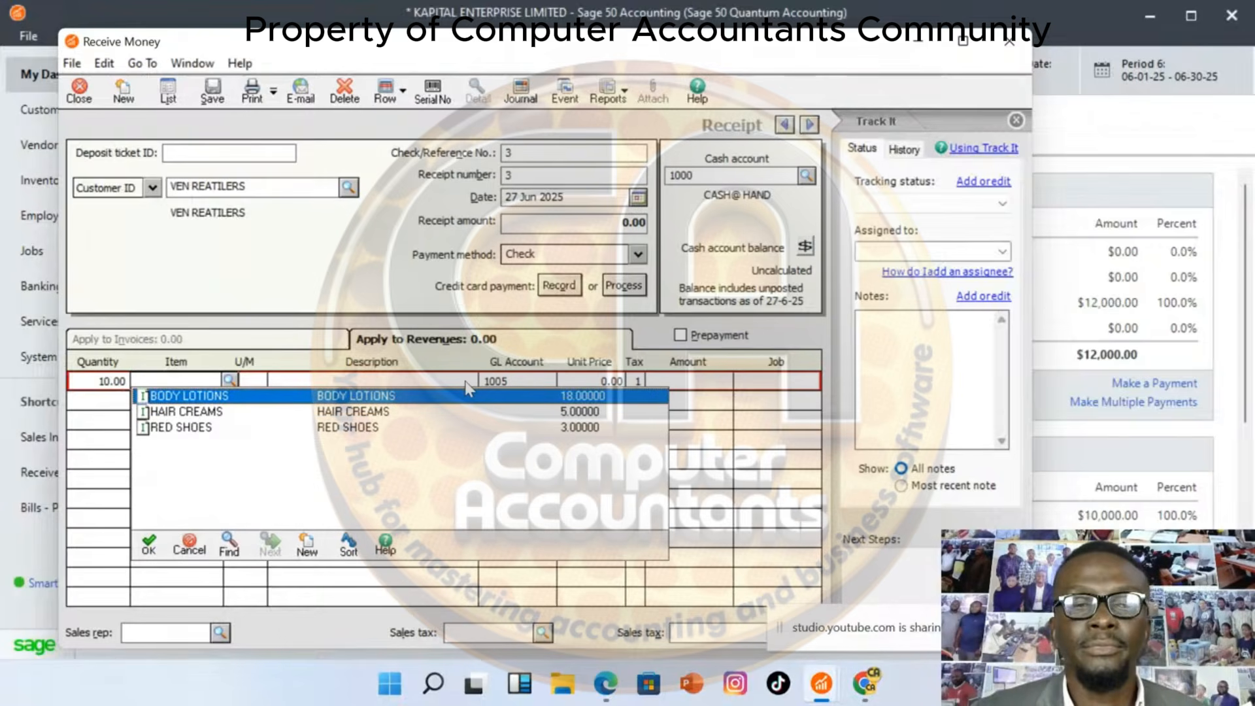
double_click(198, 400)
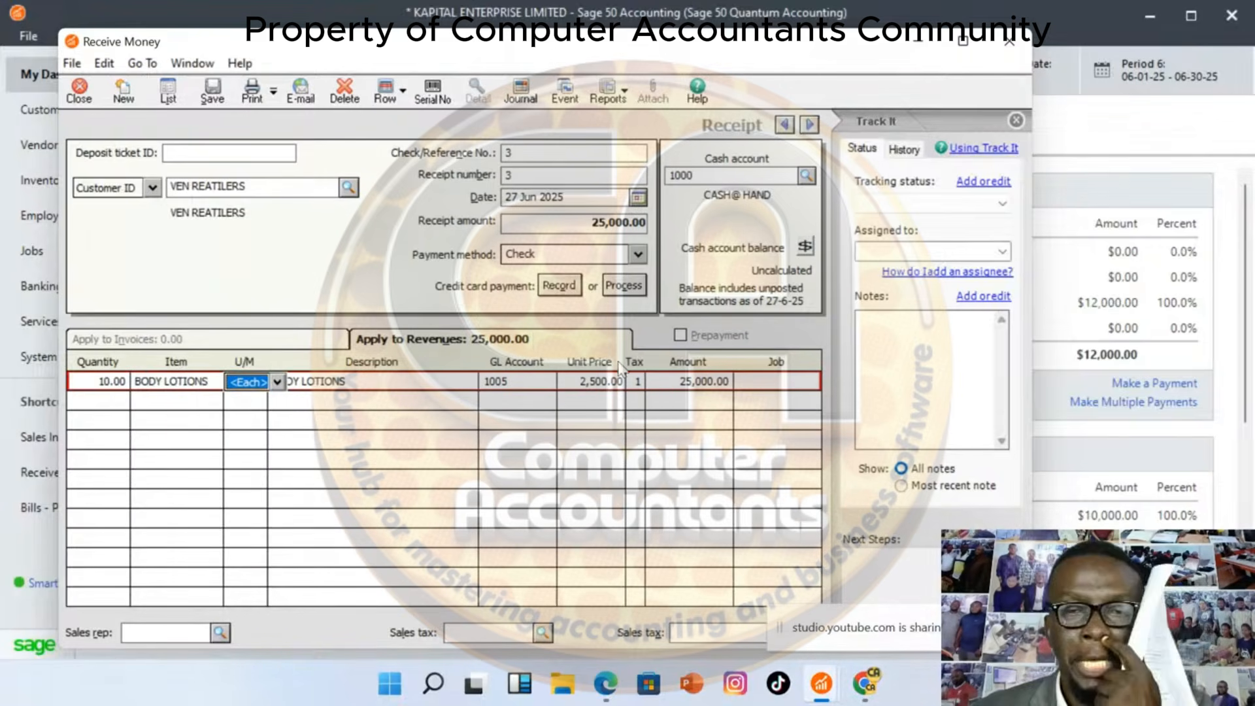
left_click(540, 633)
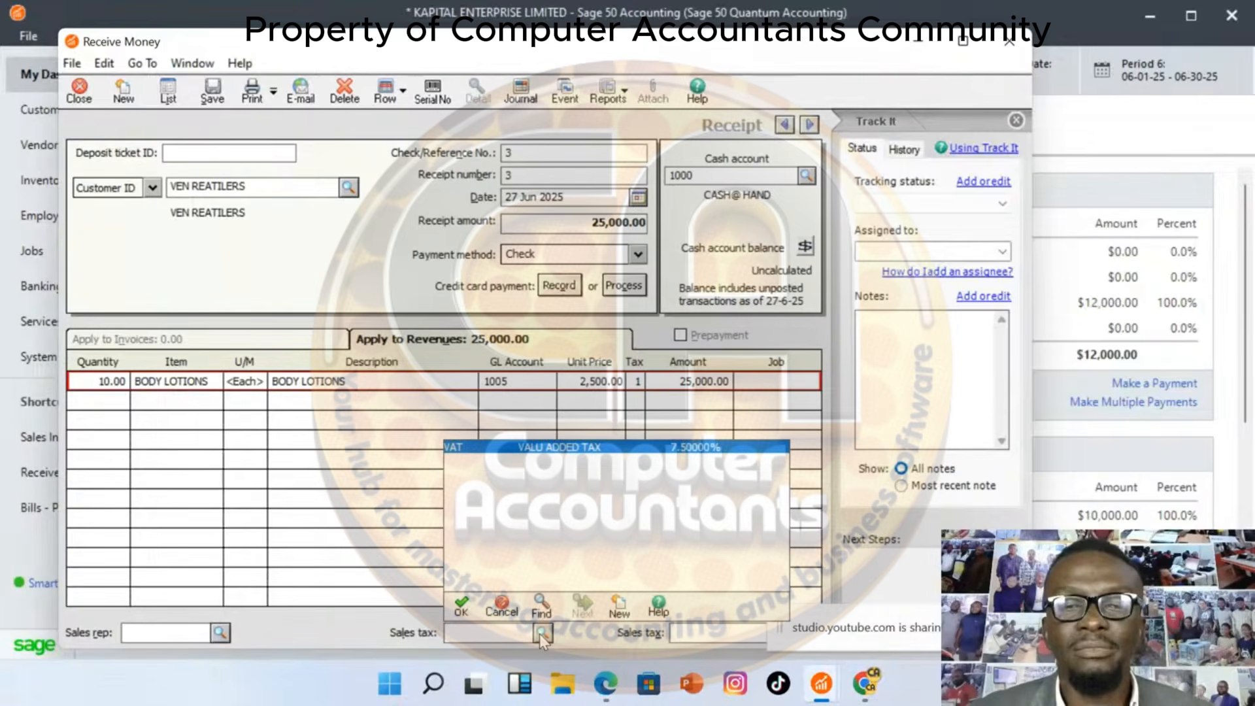
double_click(497, 451)
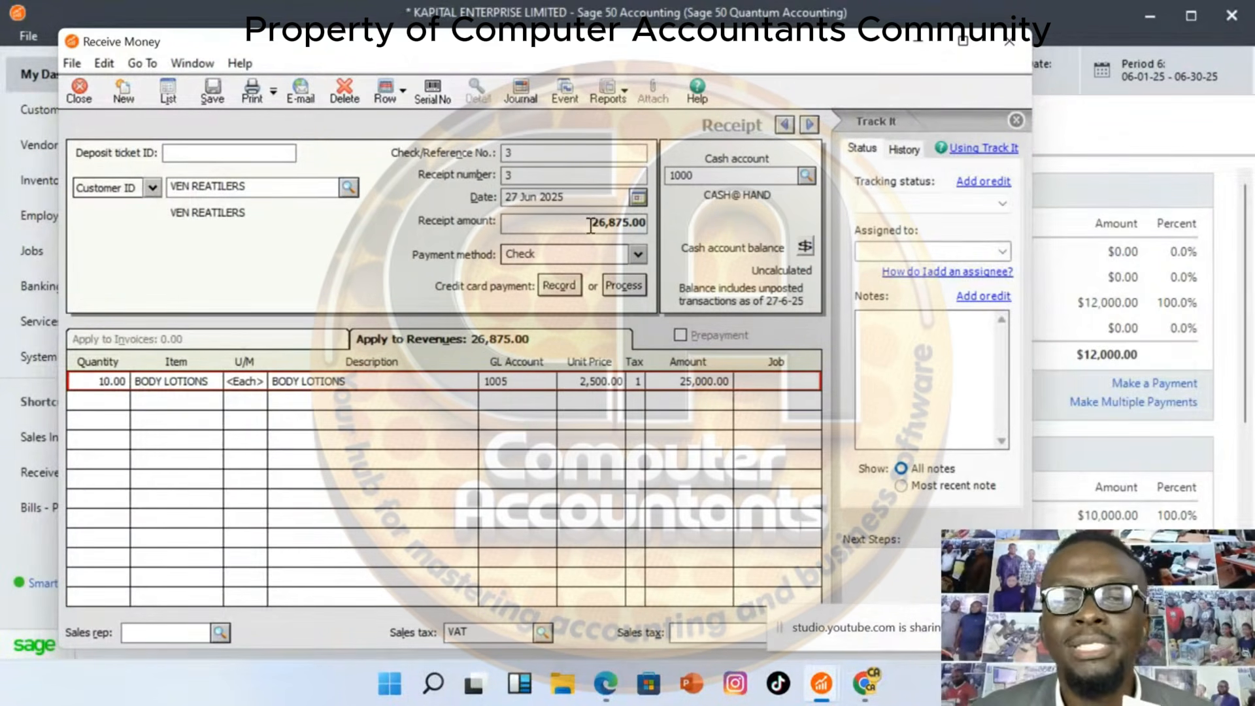
Close the 26,875.00 VEN REATILERS receipt without saving it
left_click_drag(585, 226, 649, 224)
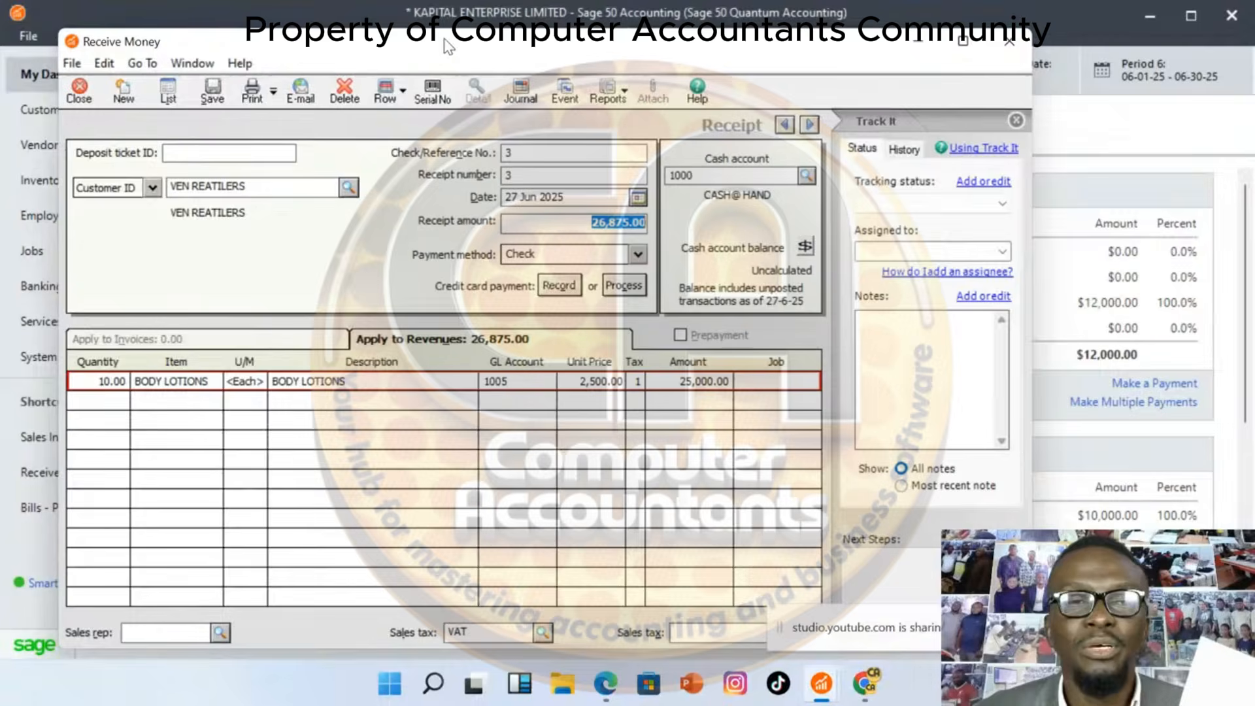
mouse_move(444, 40)
left_mouse_down()
mouse_move(411, 5)
mouse_move(427, 43)
left_mouse_up()
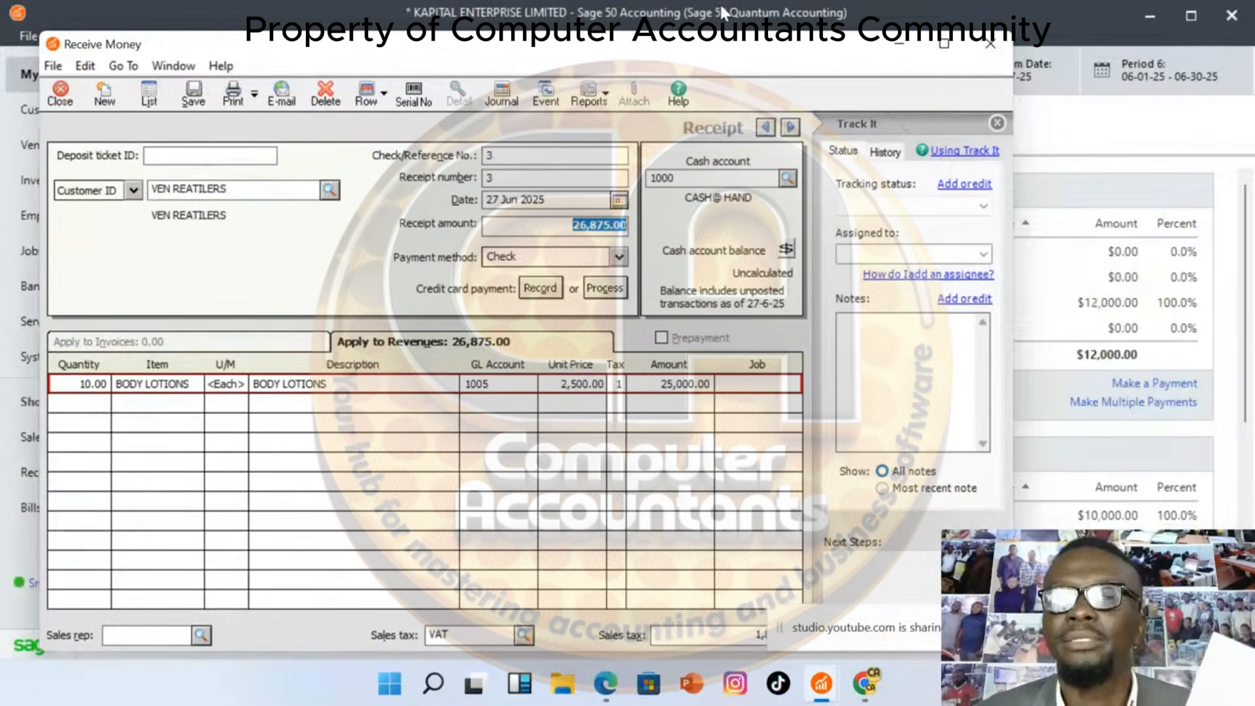
left_click(991, 47)
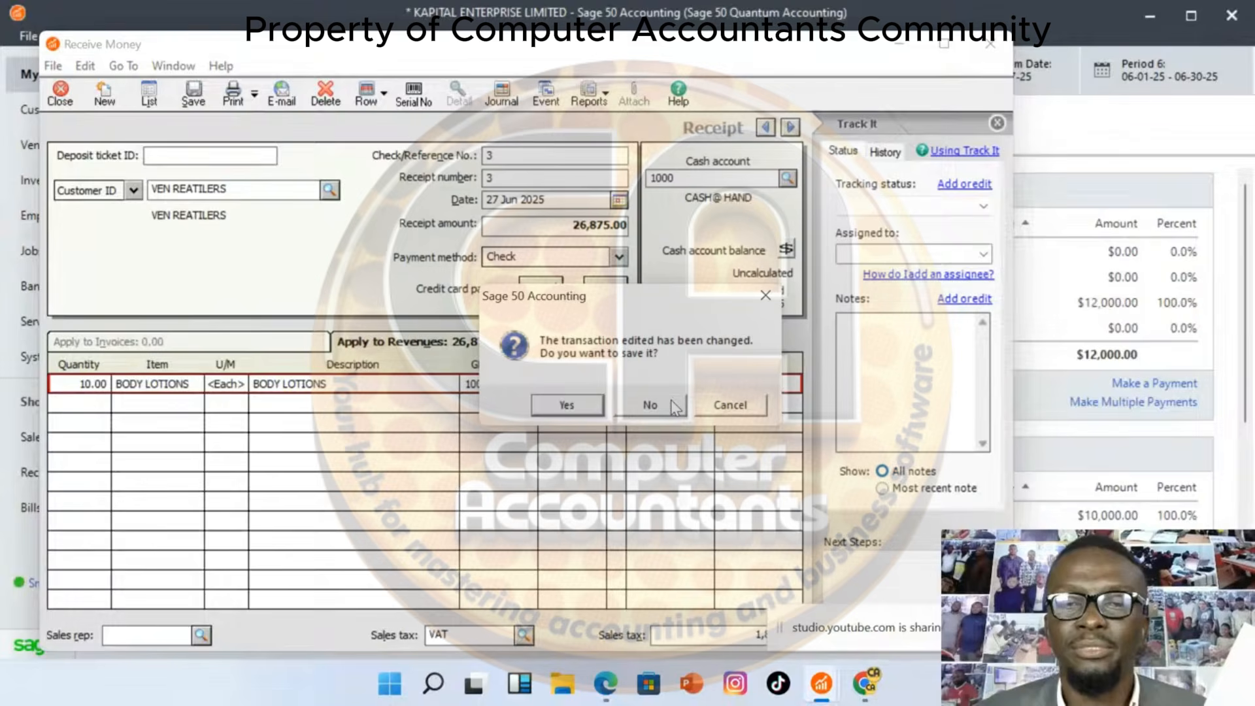
left_click(671, 399)
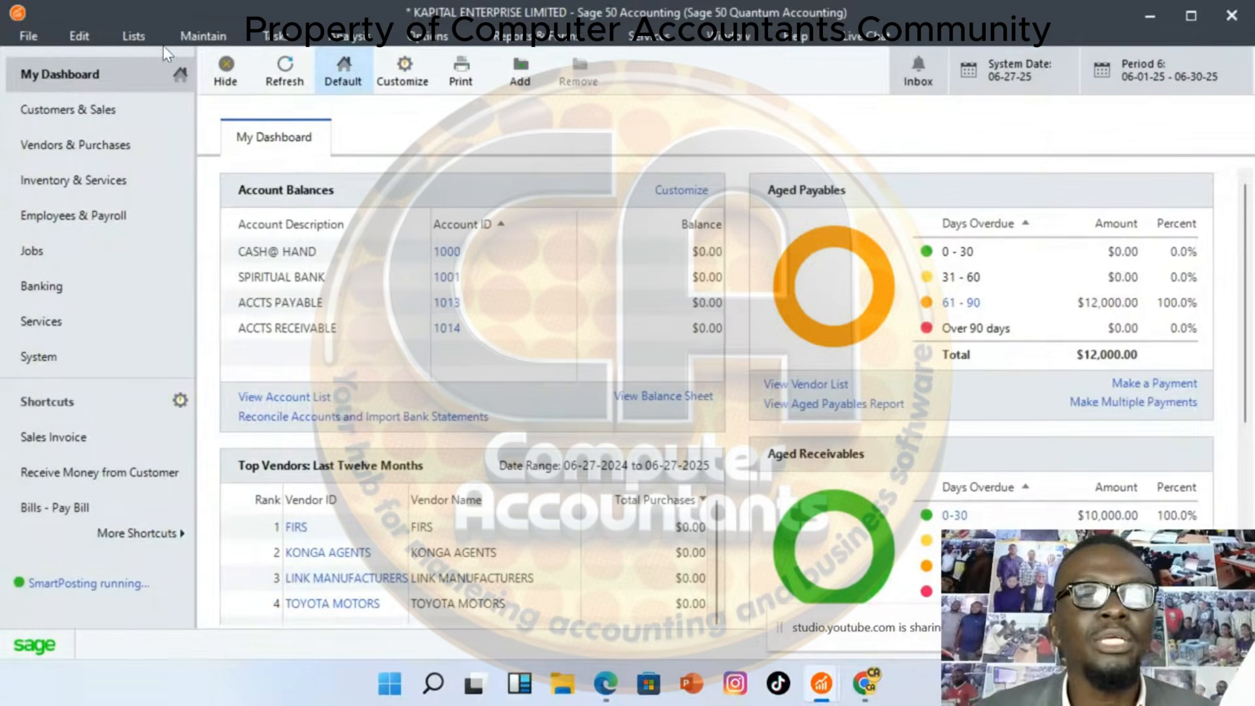
Start a new sales invoice numbered 4 for customer VEN REATILERS
left_click(273, 34)
left_click(341, 52)
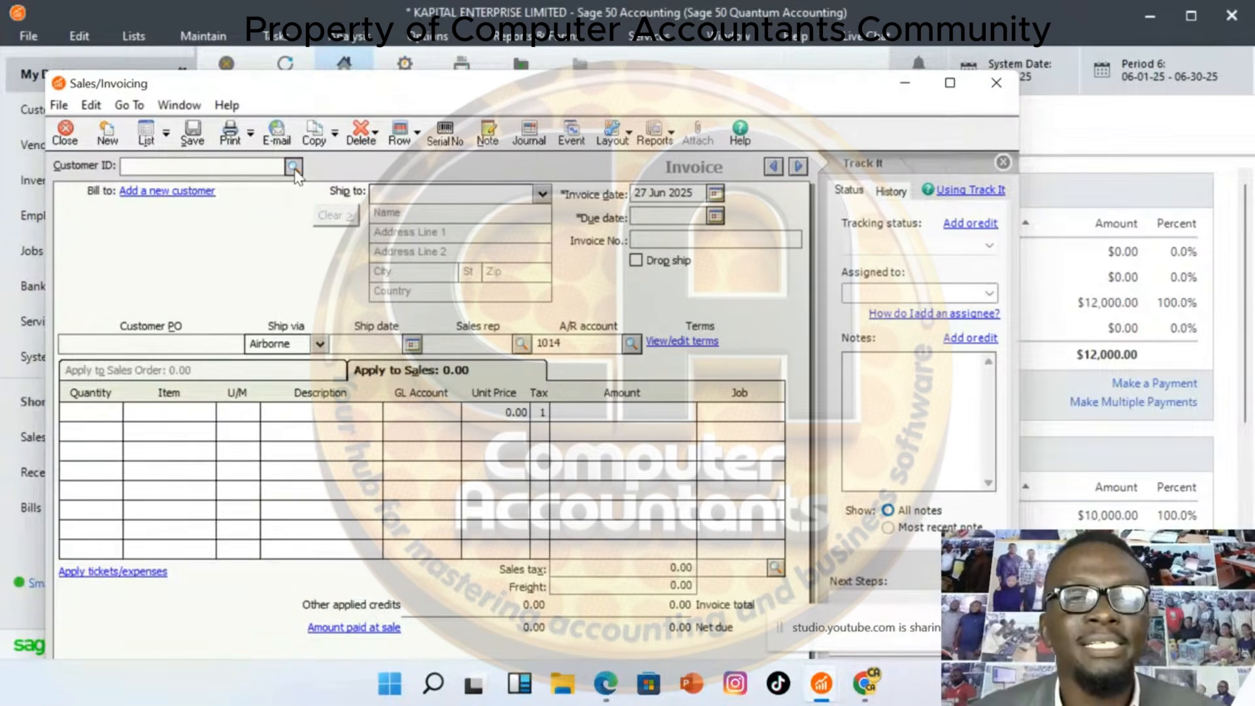
left_click(293, 167)
left_click(186, 238)
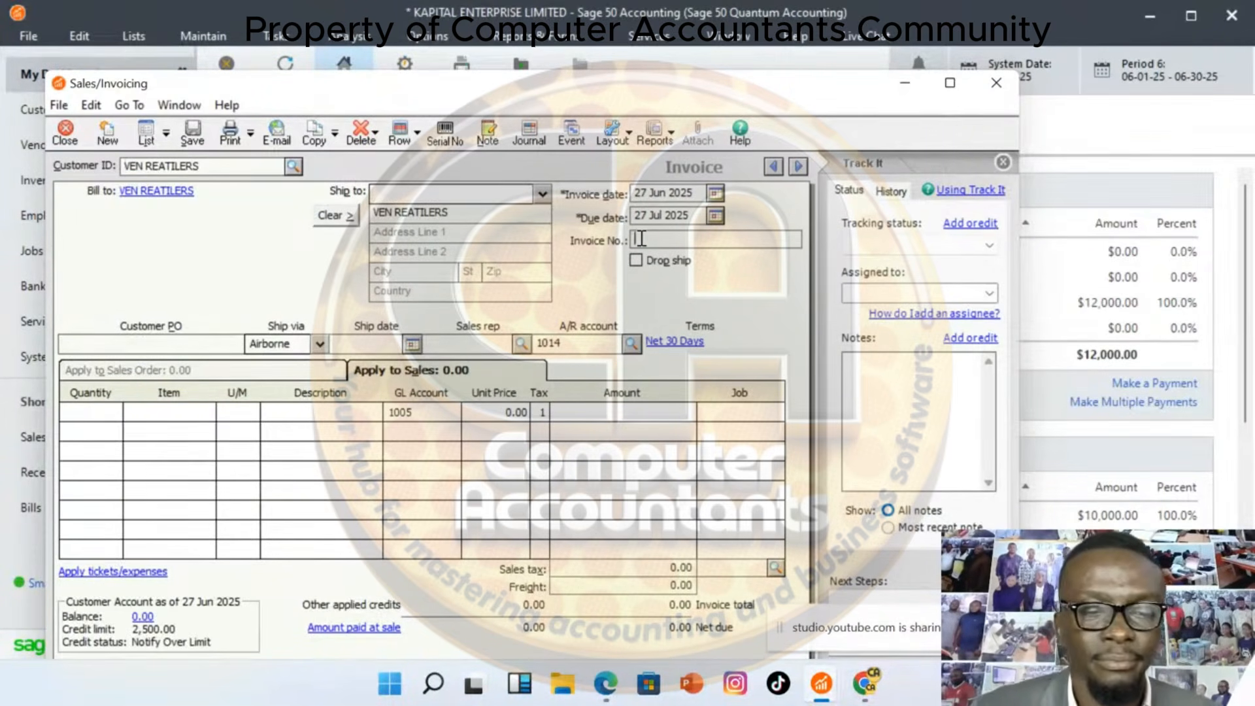
type("4")
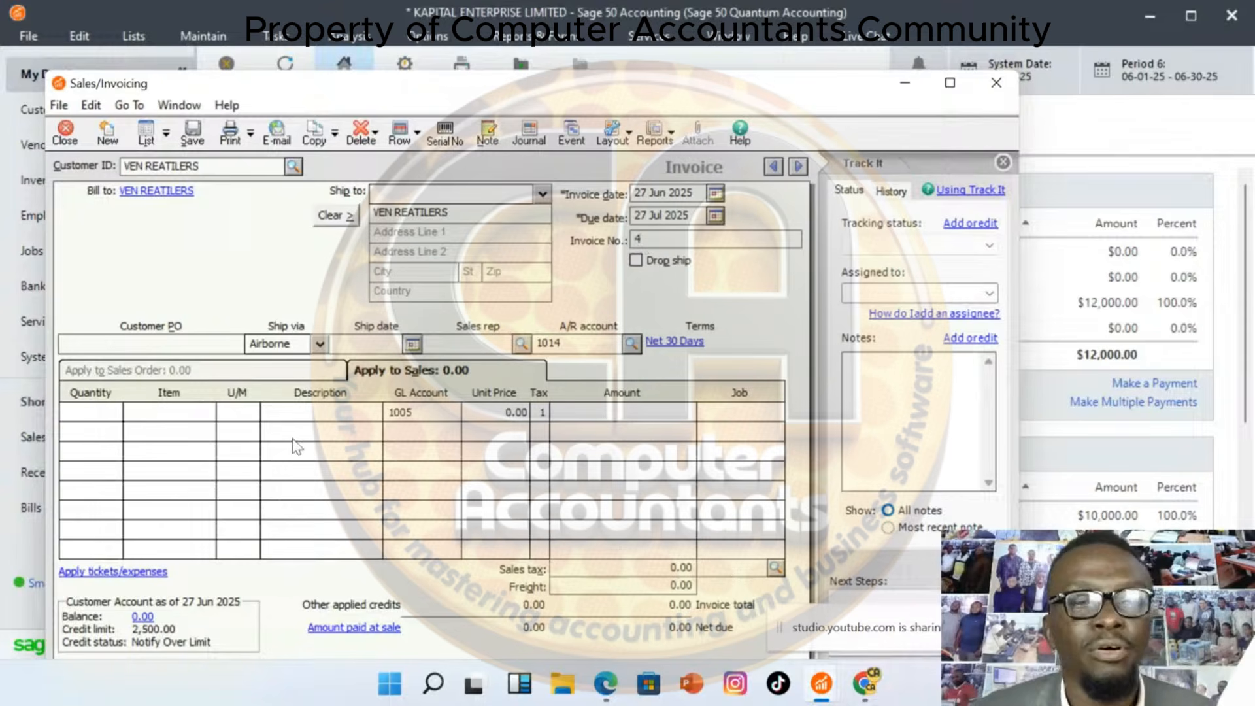
Add a line of 10 BODY LOTIONS at 2,500.00 with VAT tax code 1, adding 1,875.00 VAT
left_click(98, 414)
type("1")
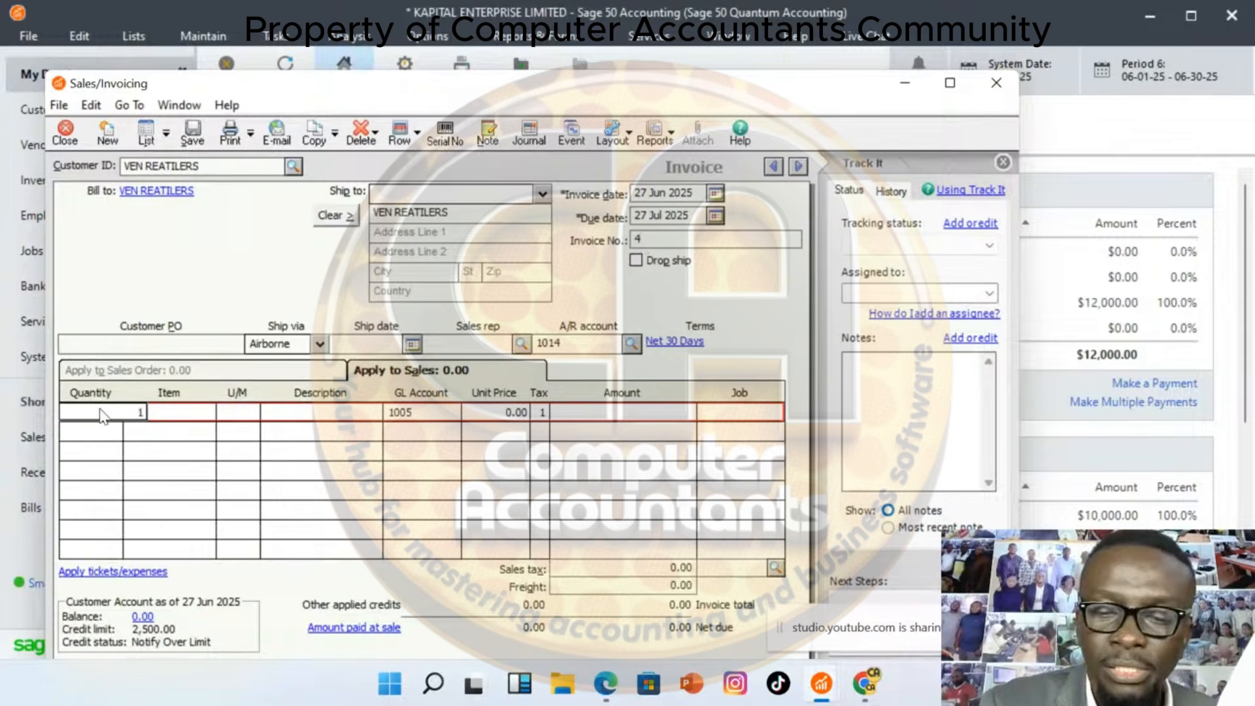
type("0")
key("Tab")
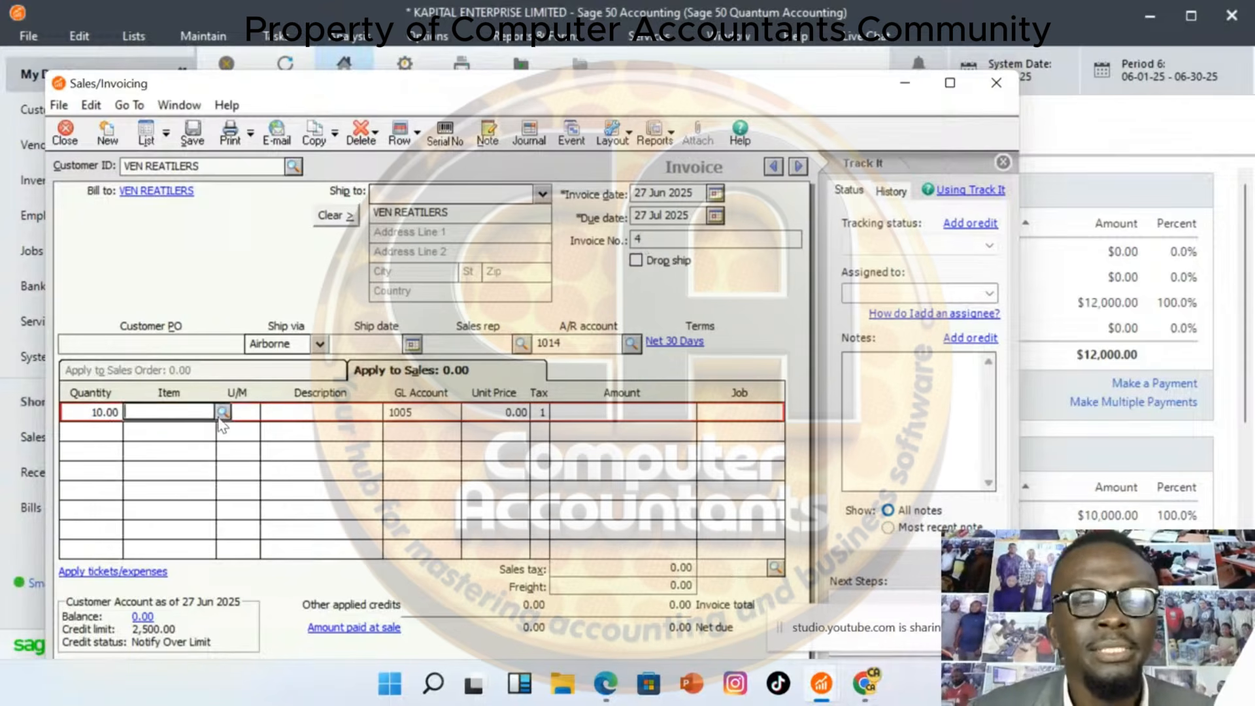
left_click(222, 412)
left_click(198, 427)
key("Tab")
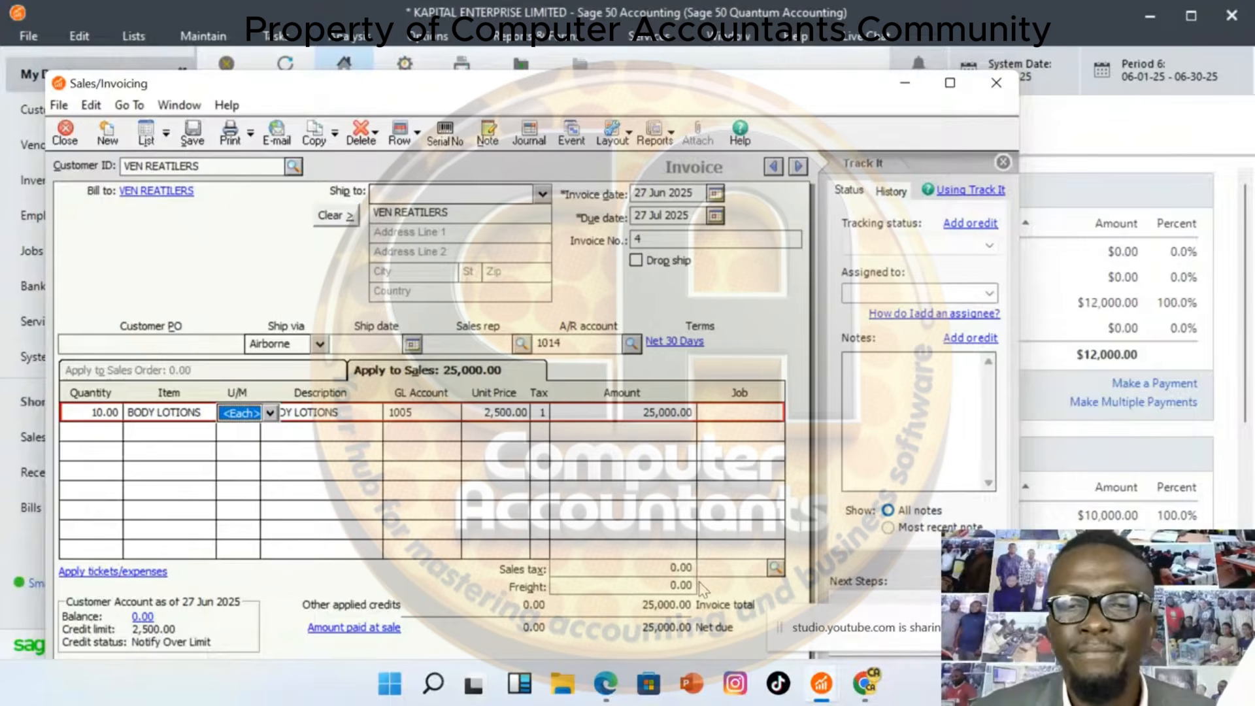
left_click(776, 568)
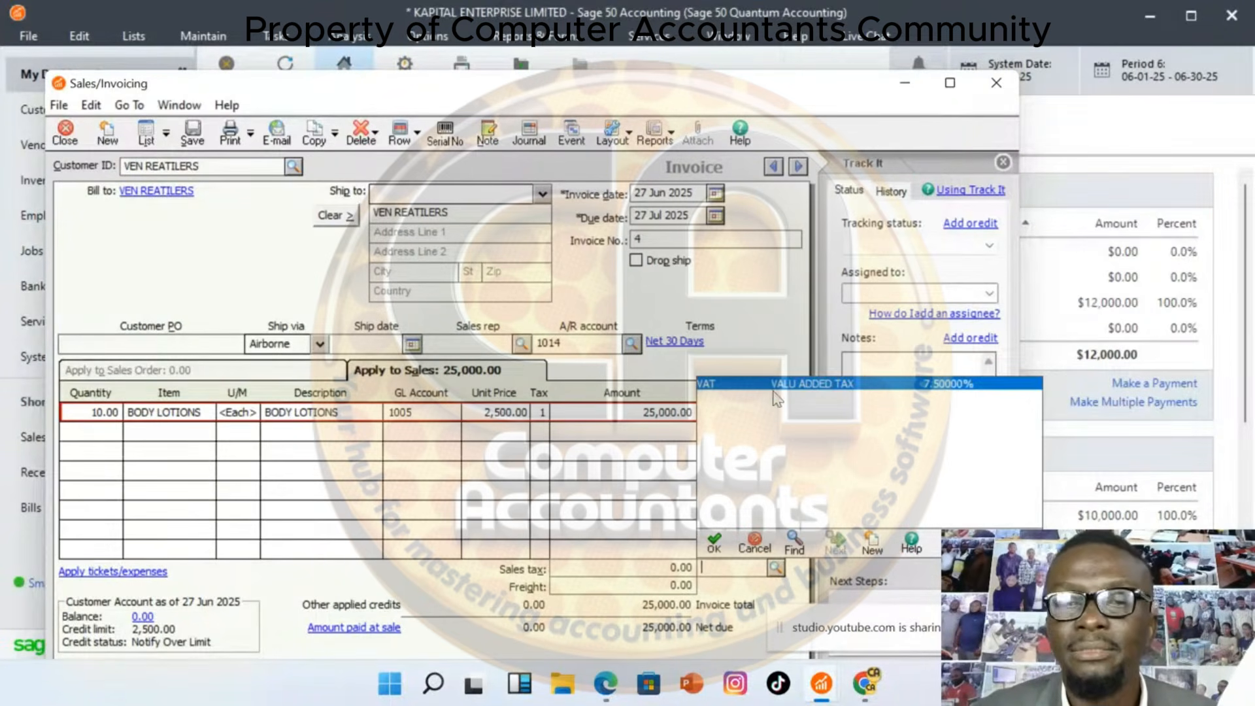
double_click(765, 384)
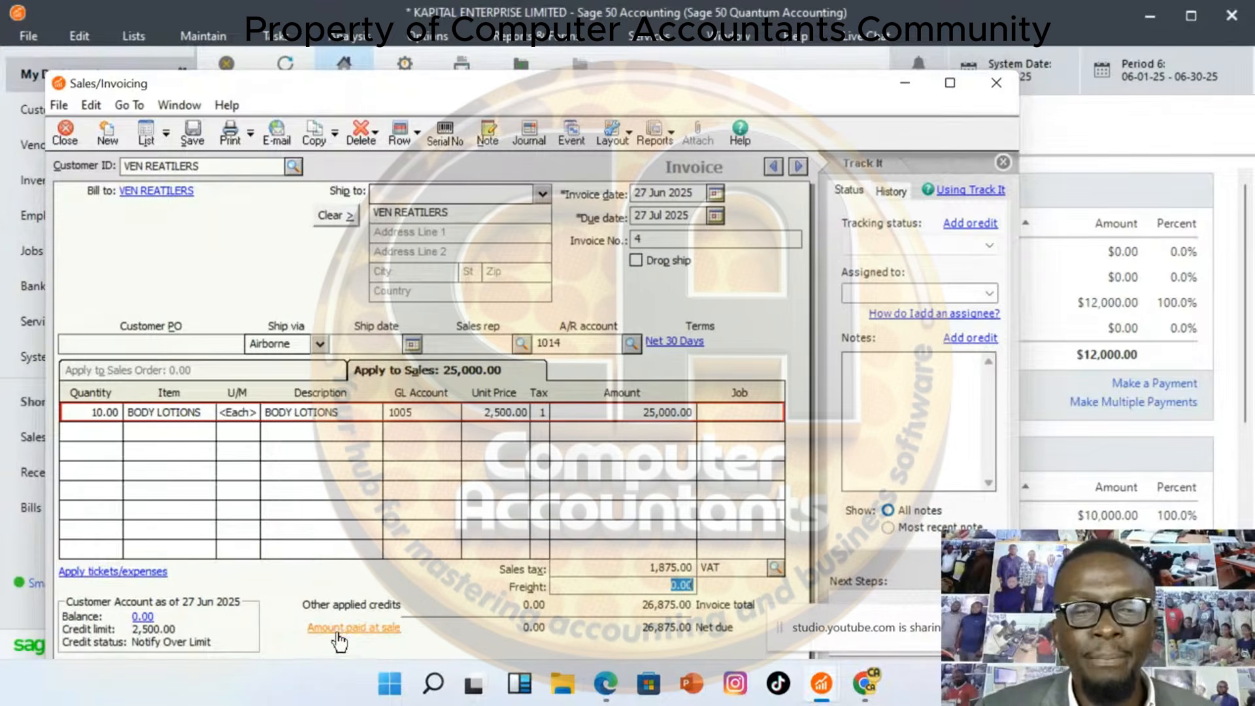
Record 20,000.00 paid at sale with reference P/P, leaving 6,875.00 due
left_click(394, 633)
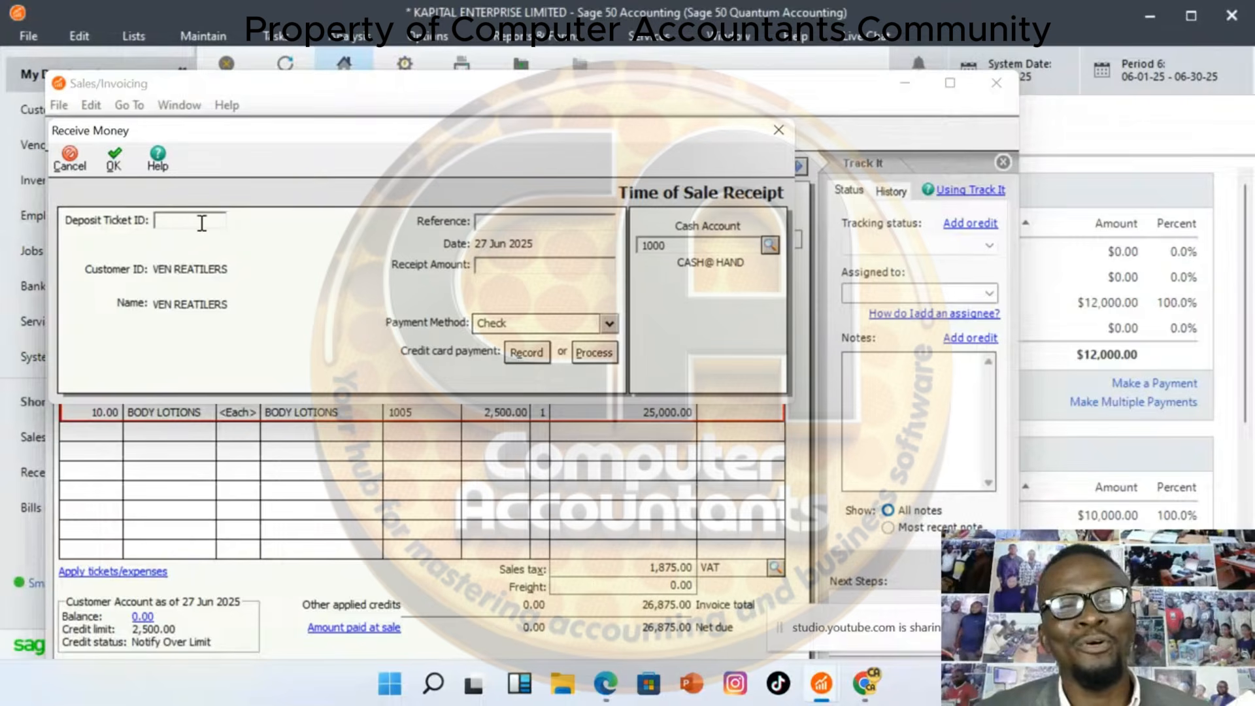
left_click(507, 224)
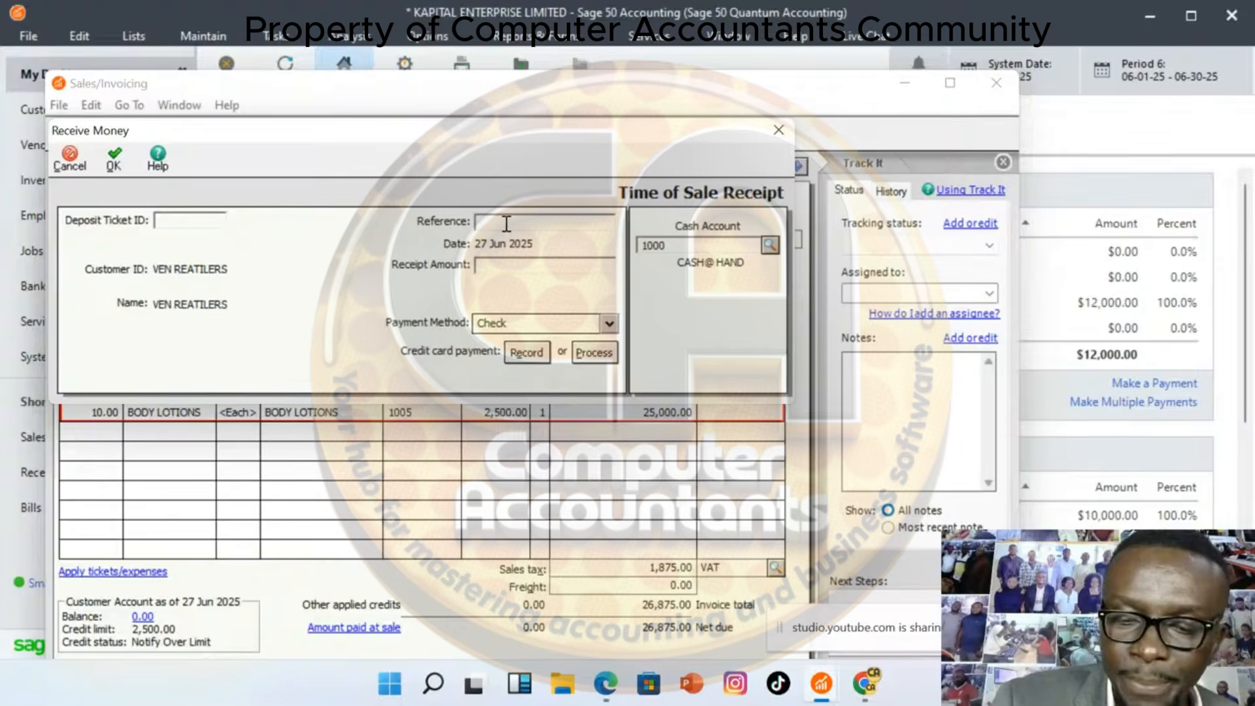
type("P/P")
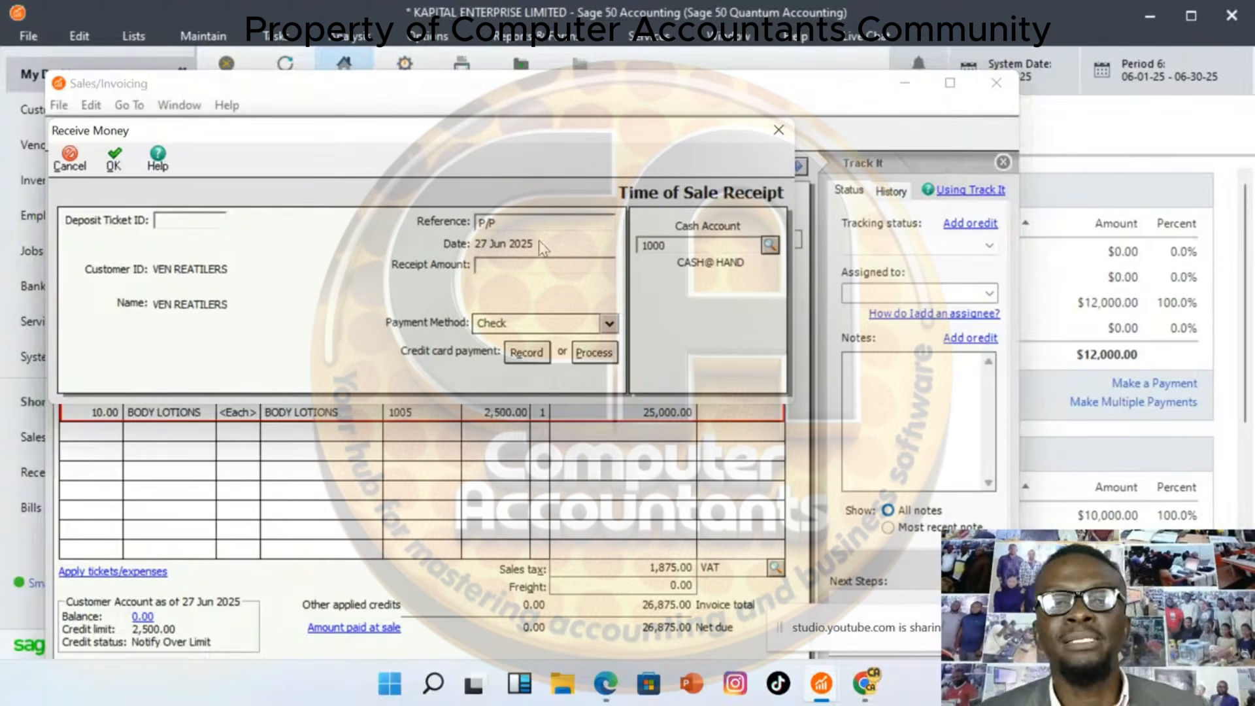
left_click(506, 266)
type("2")
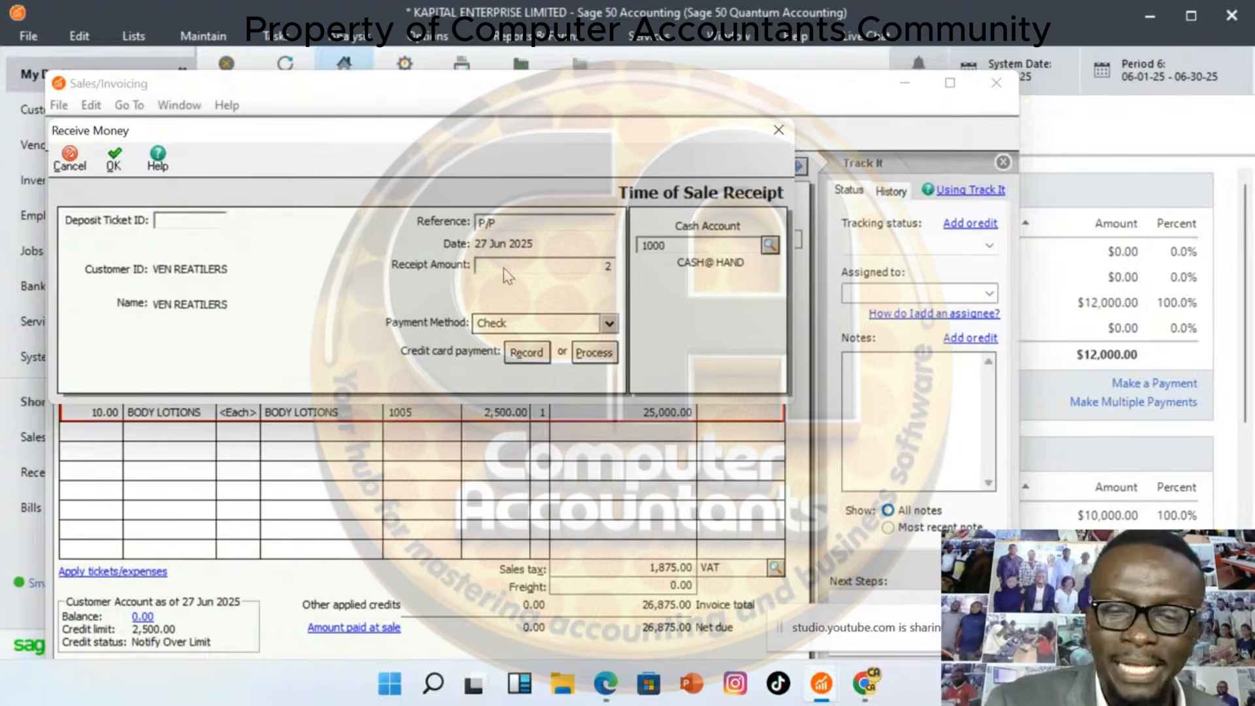
type("0,000")
key("Tab")
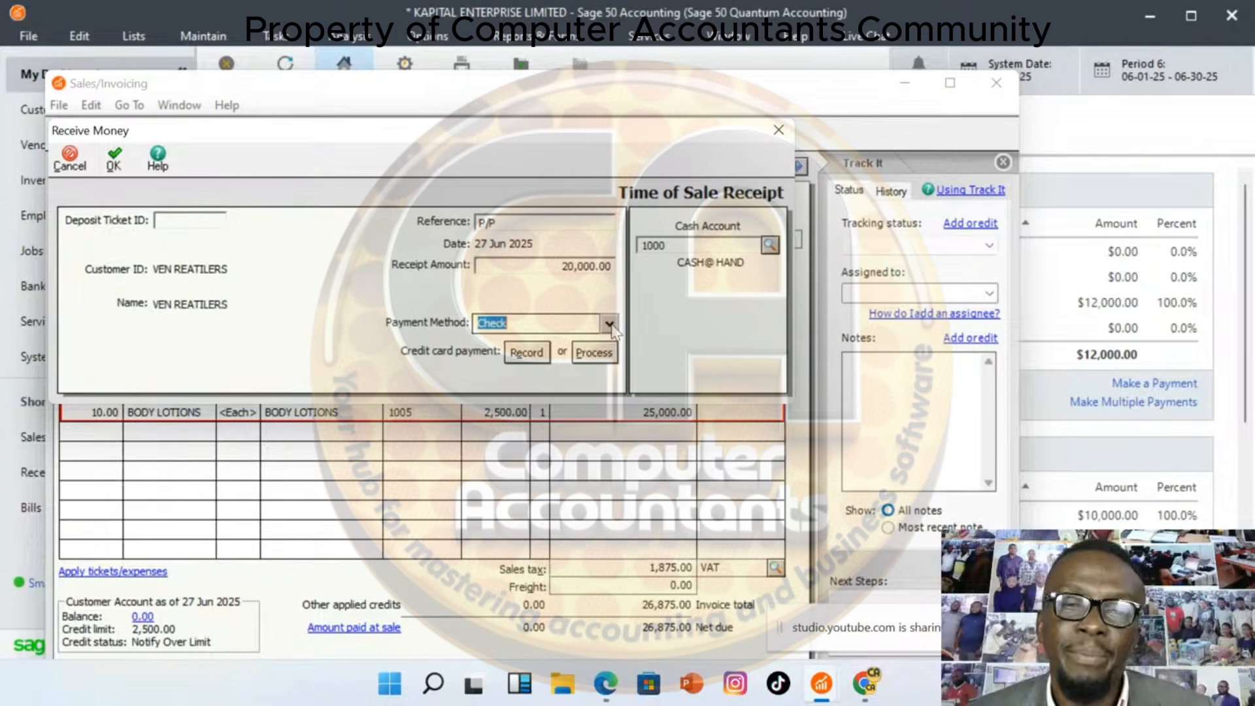
left_click(114, 161)
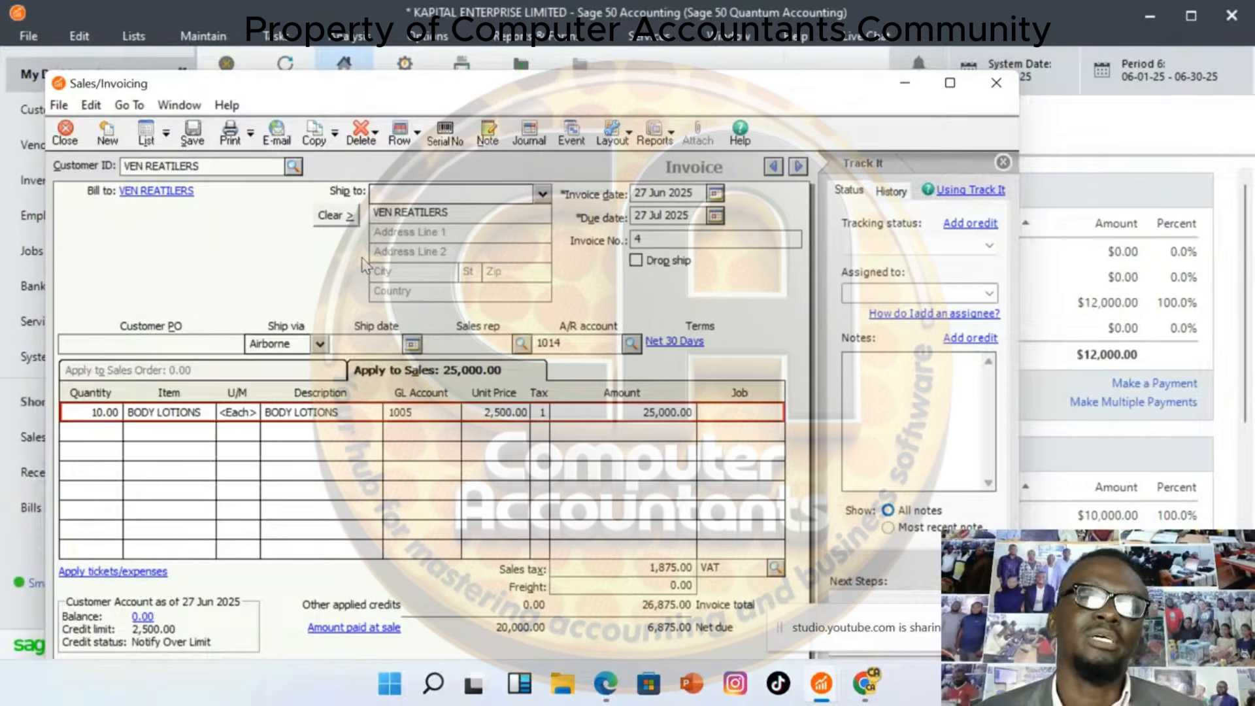
Save invoice 4 past the credit-limit warning and close the Sales/Invoicing window
left_click(194, 139)
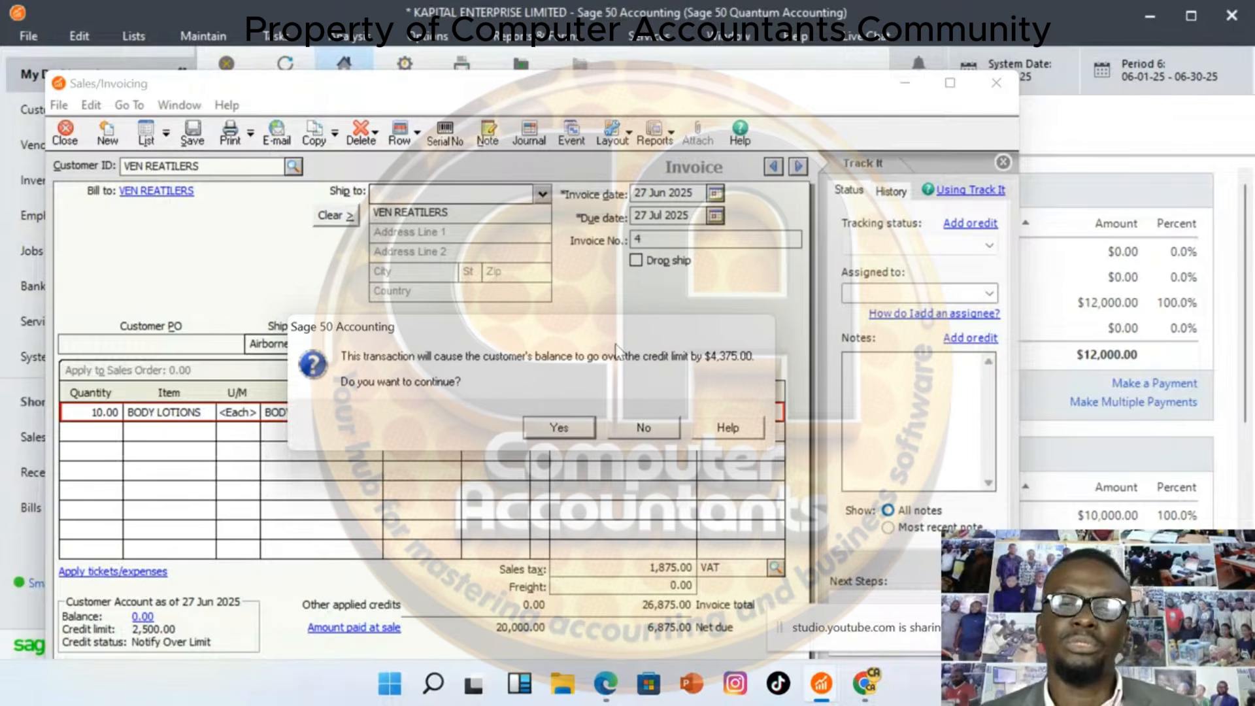
left_click(585, 426)
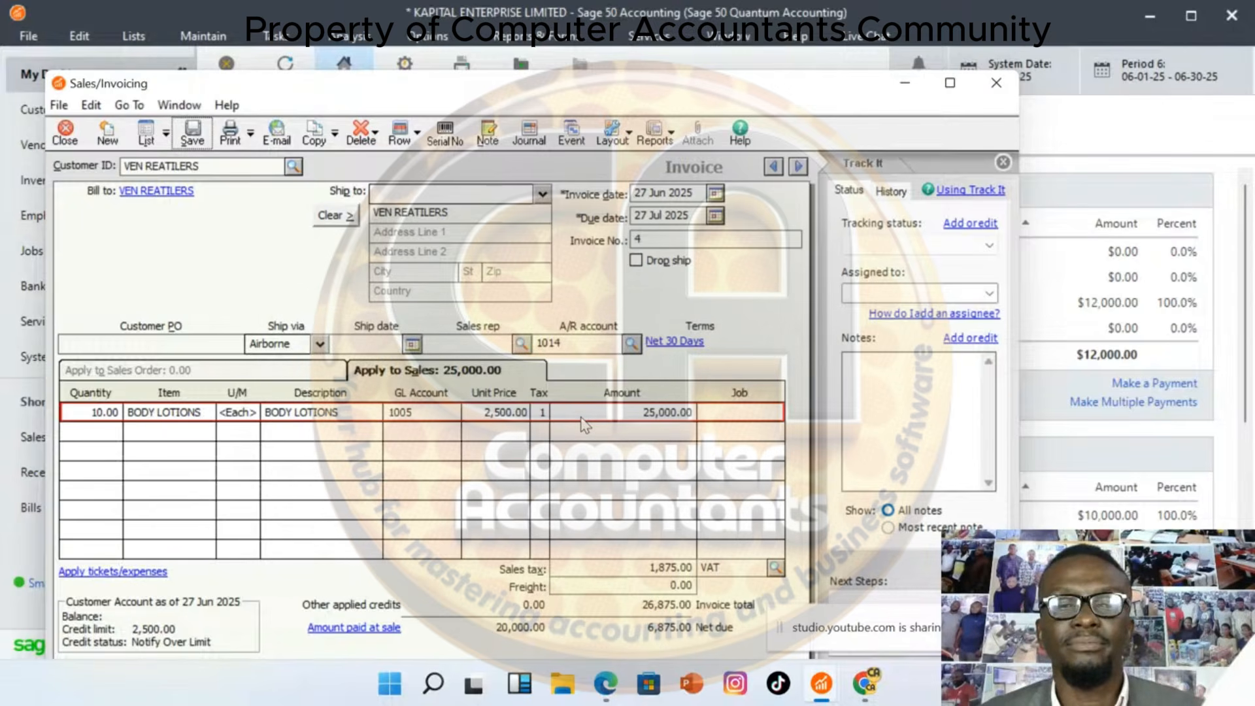
left_click(997, 86)
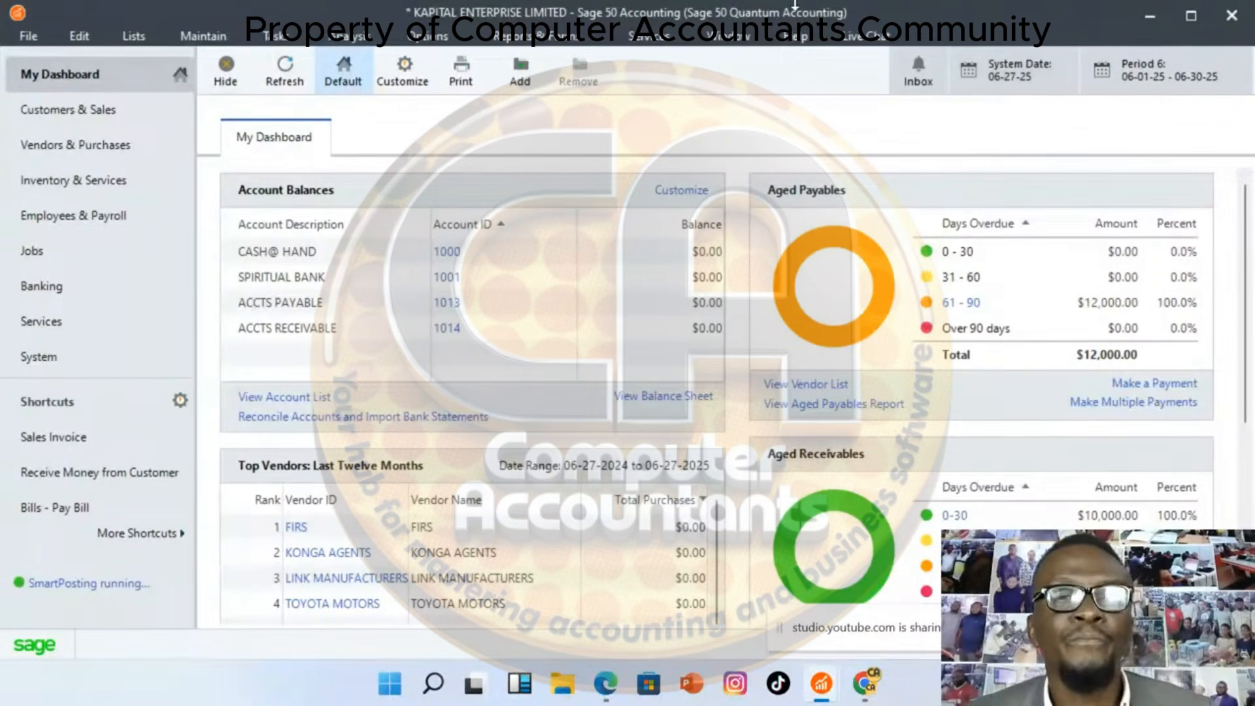
Open customer Credit Memos and view the customer list, then close it and reopen Tasks
left_click(282, 36)
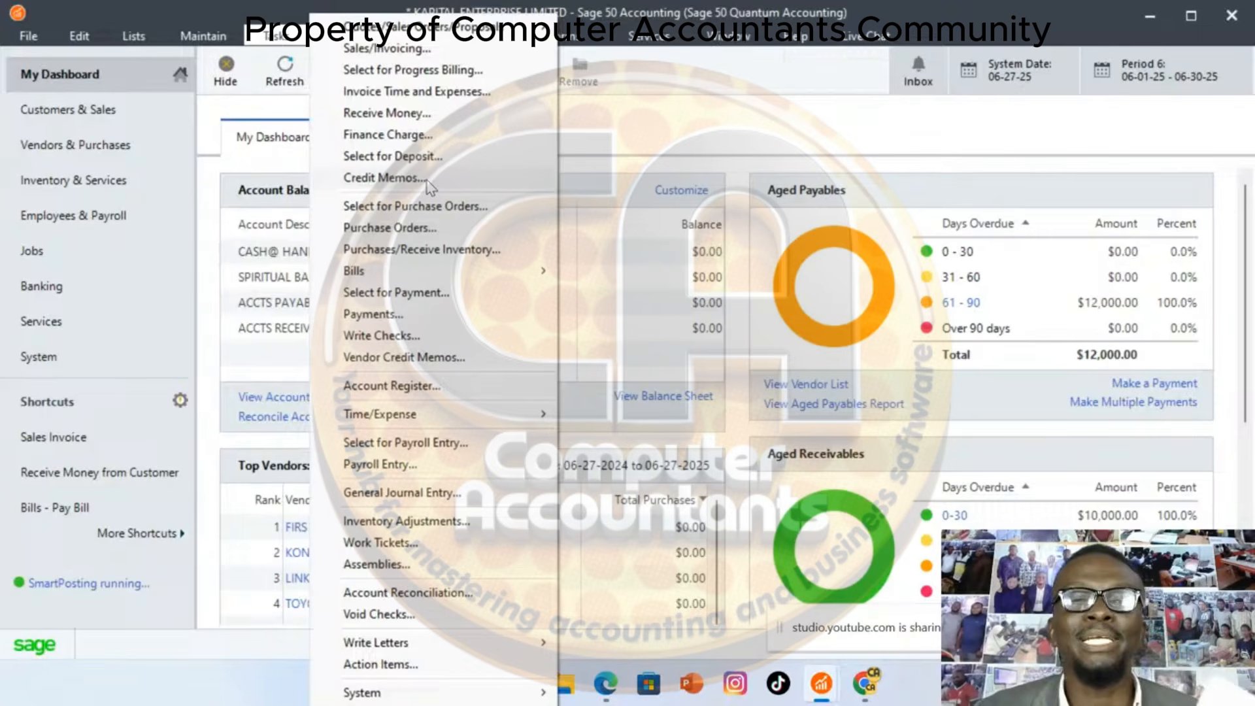
left_click(413, 177)
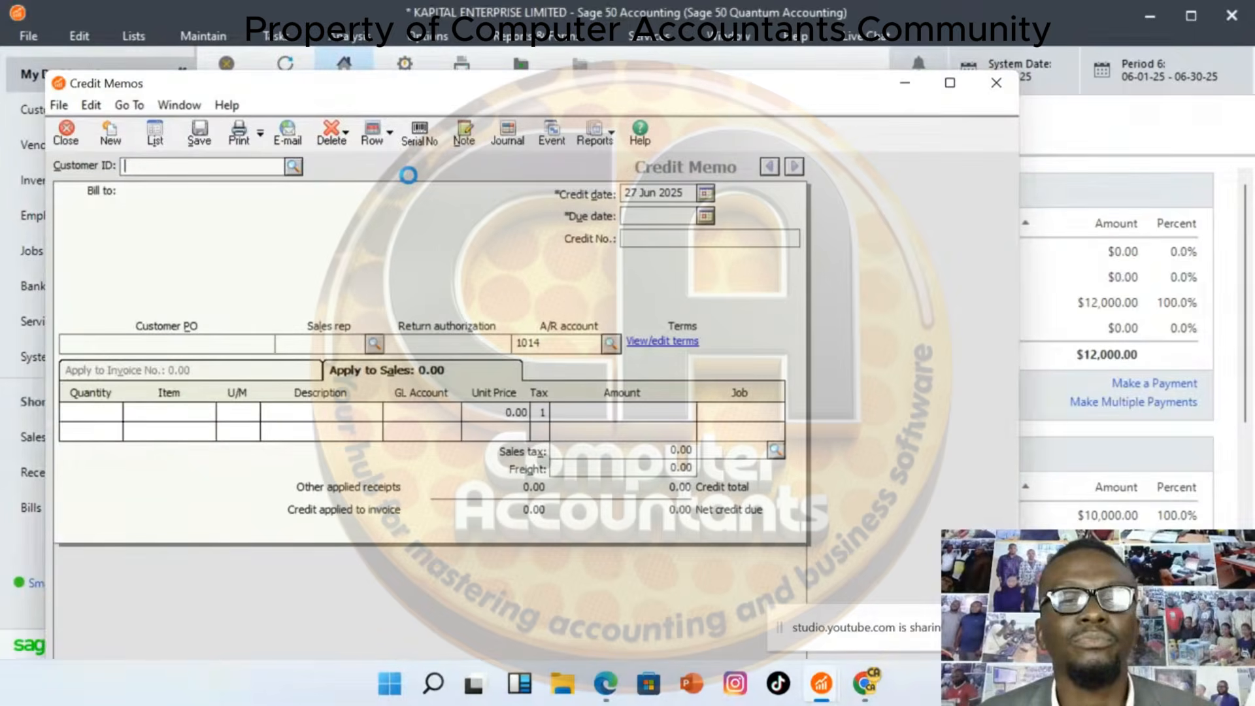
left_click(293, 166)
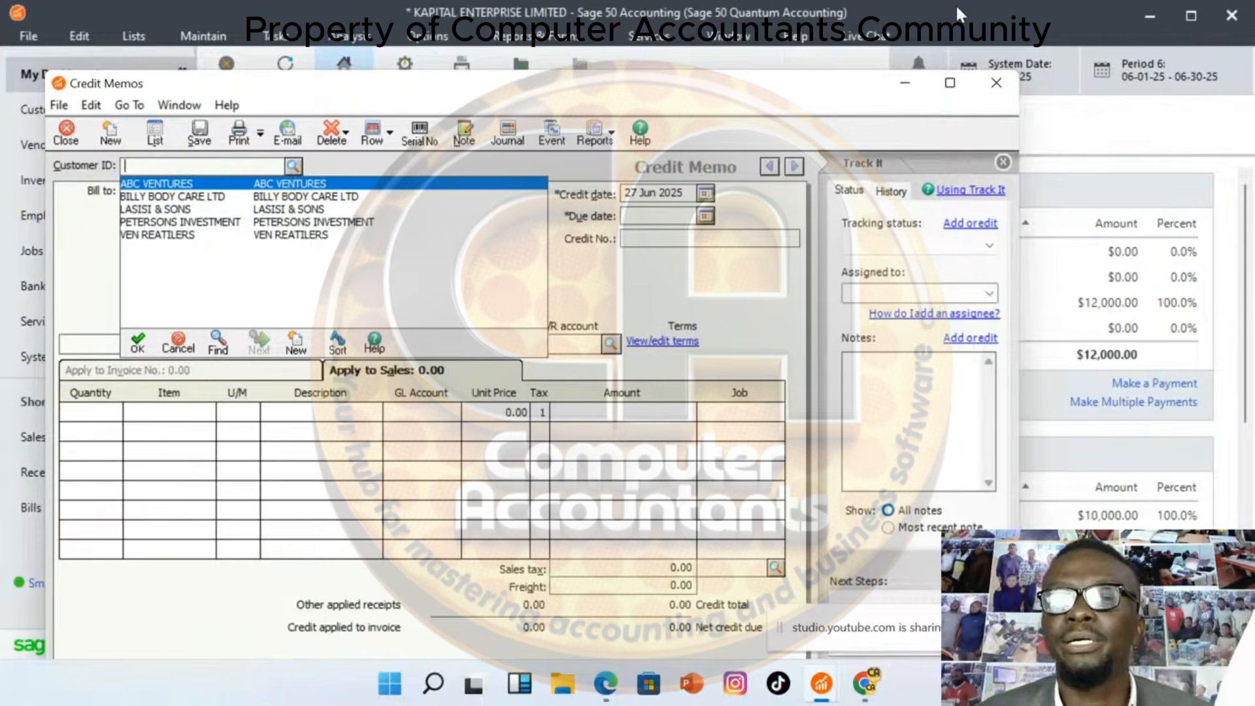
left_click(996, 83)
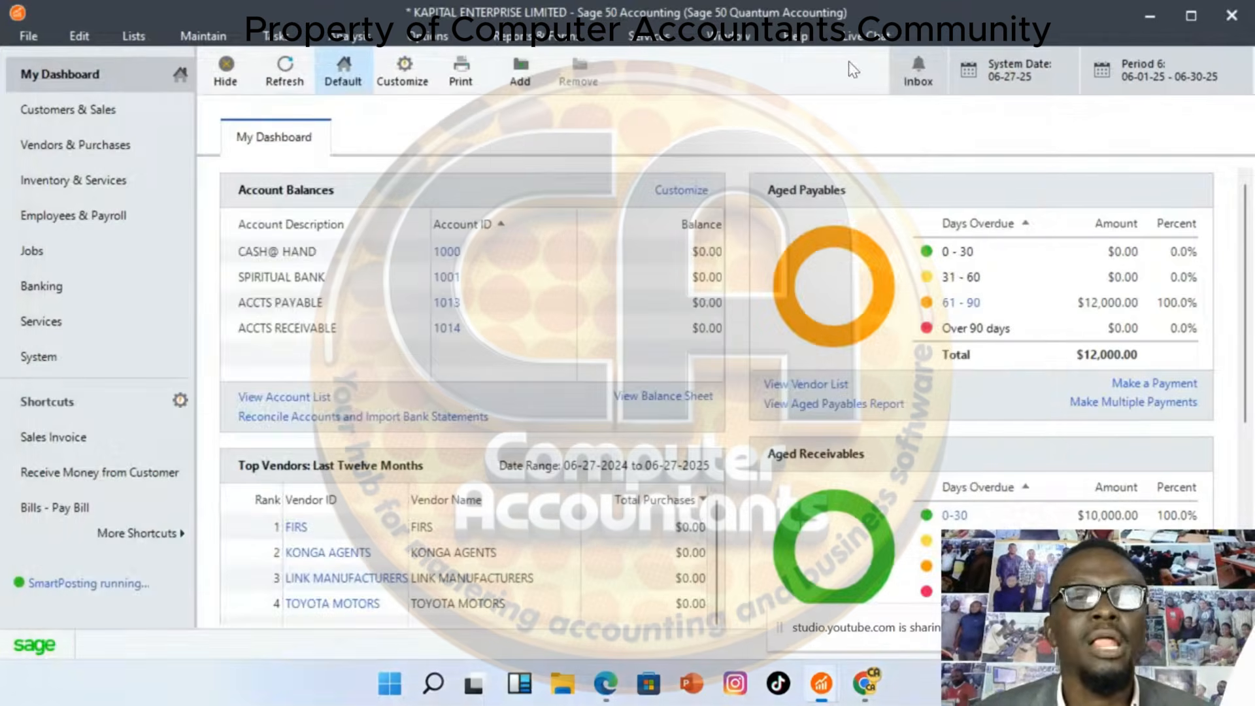
left_click(276, 39)
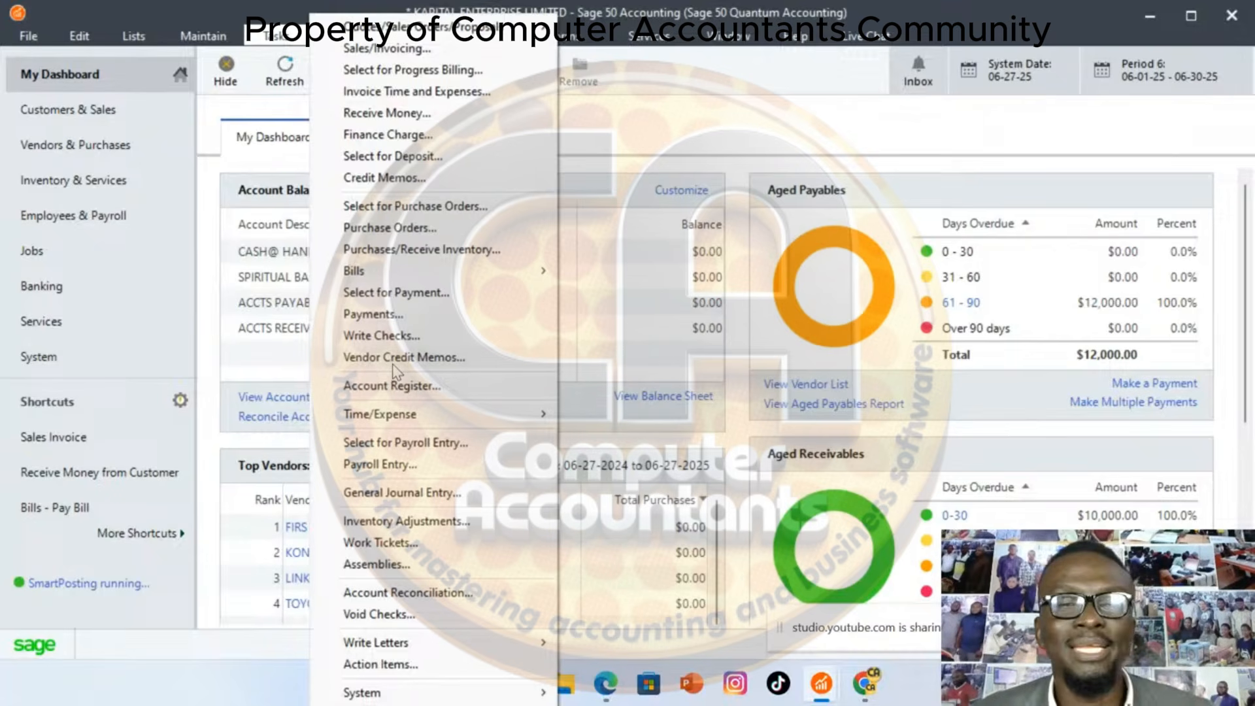
Start vendor credit memo RO-1 for VEGAS SUPPLIERS and list the invoices it can apply to
key("Escape")
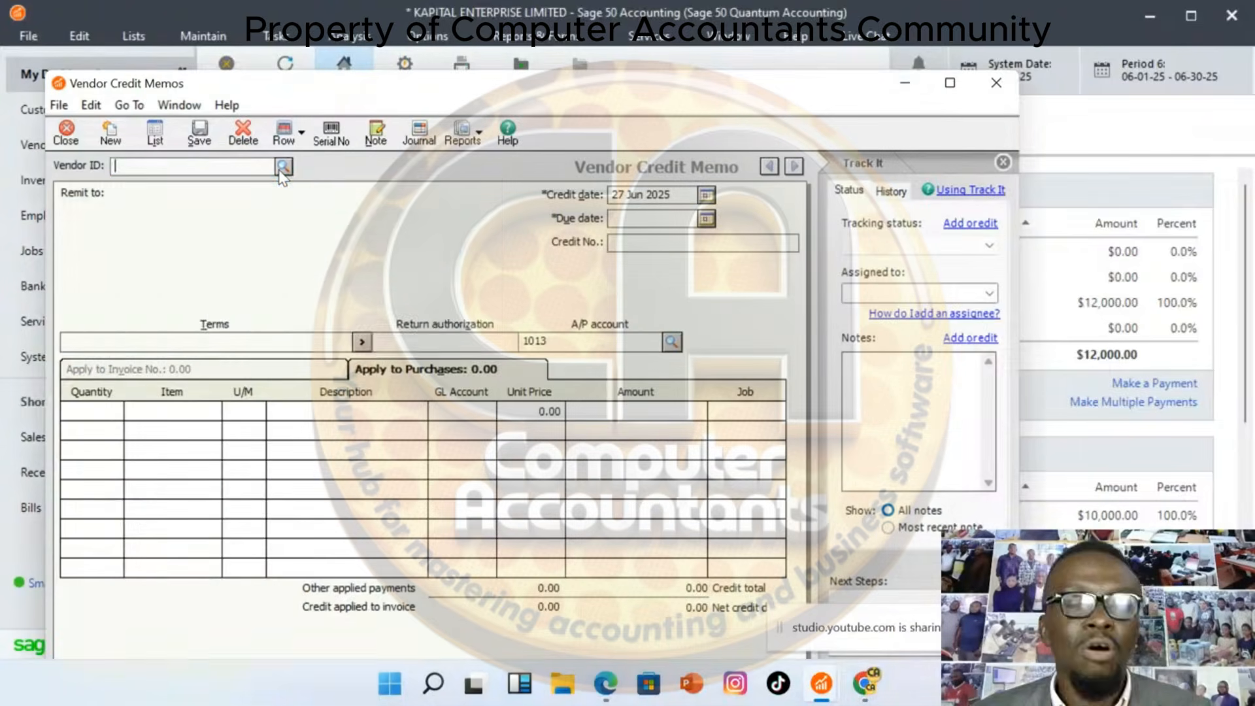
left_click(282, 167)
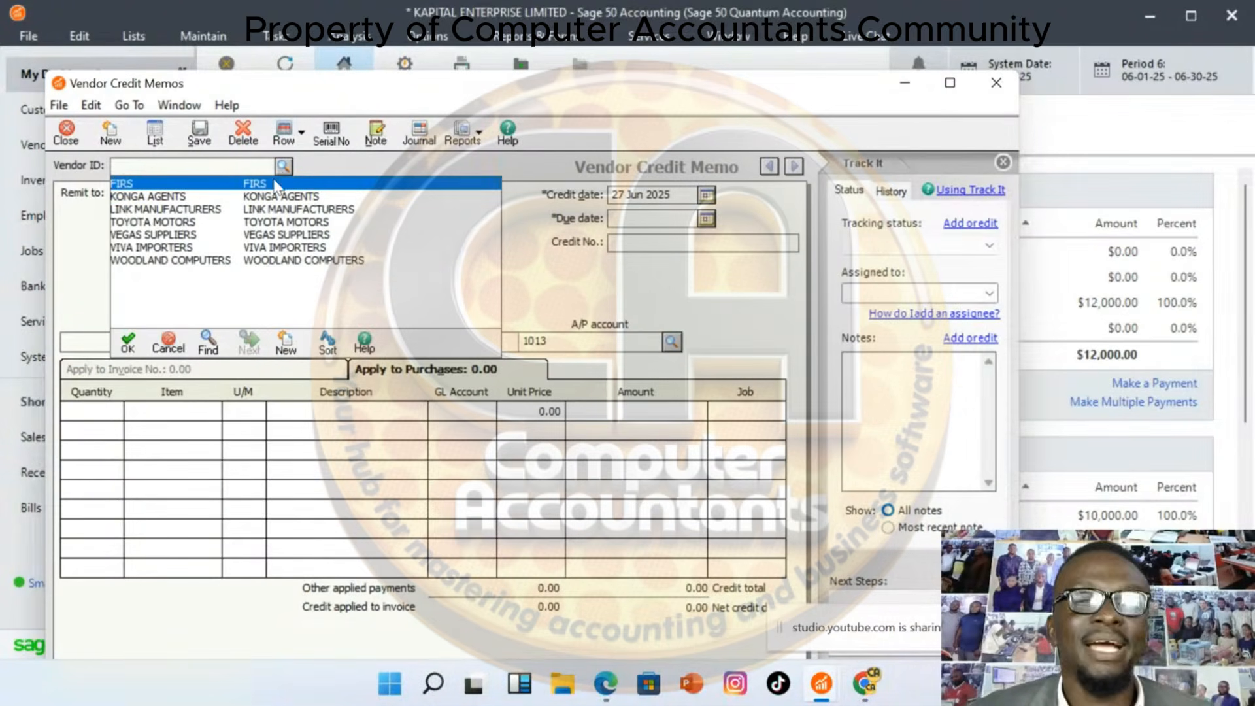
left_click(181, 234)
left_click(627, 242)
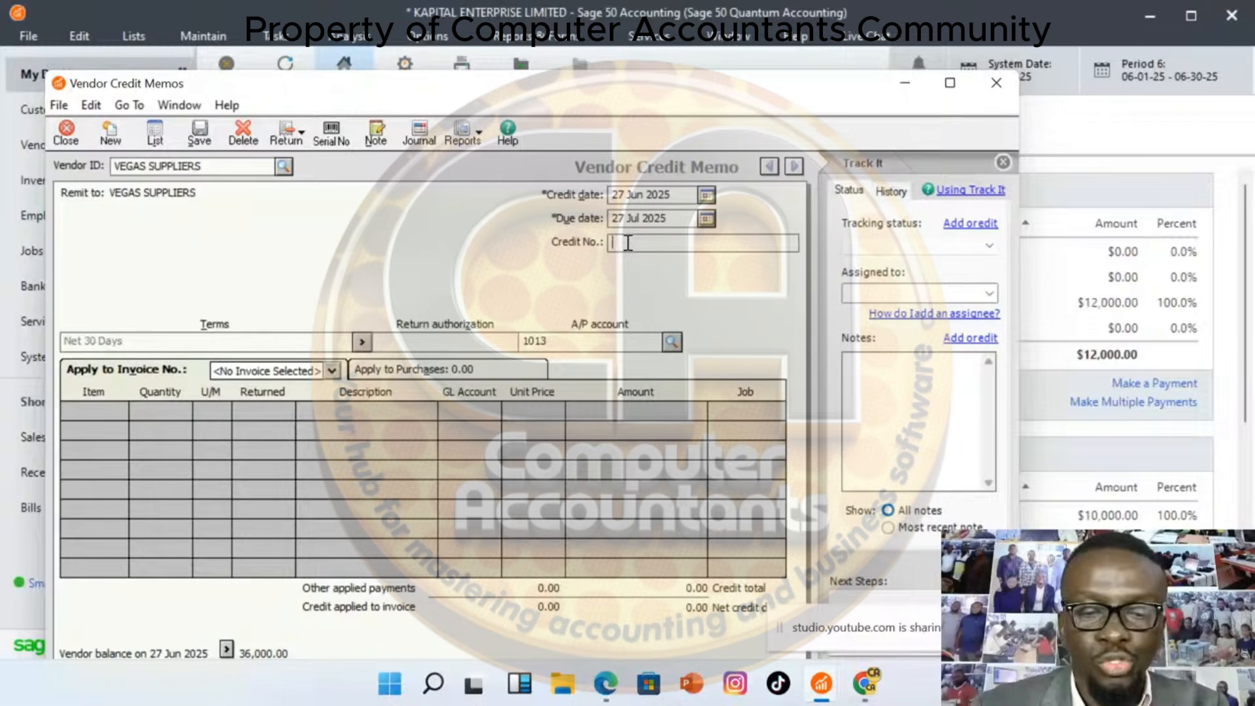
type("R")
type("O-1")
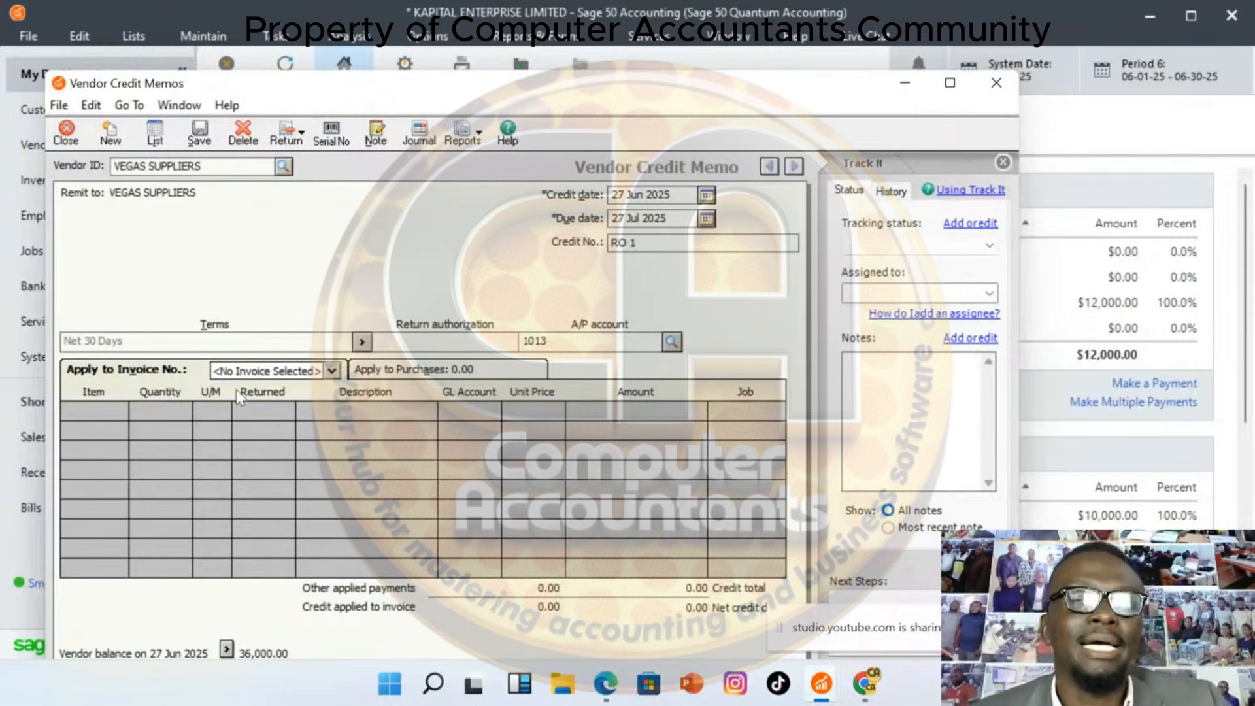
left_click(332, 371)
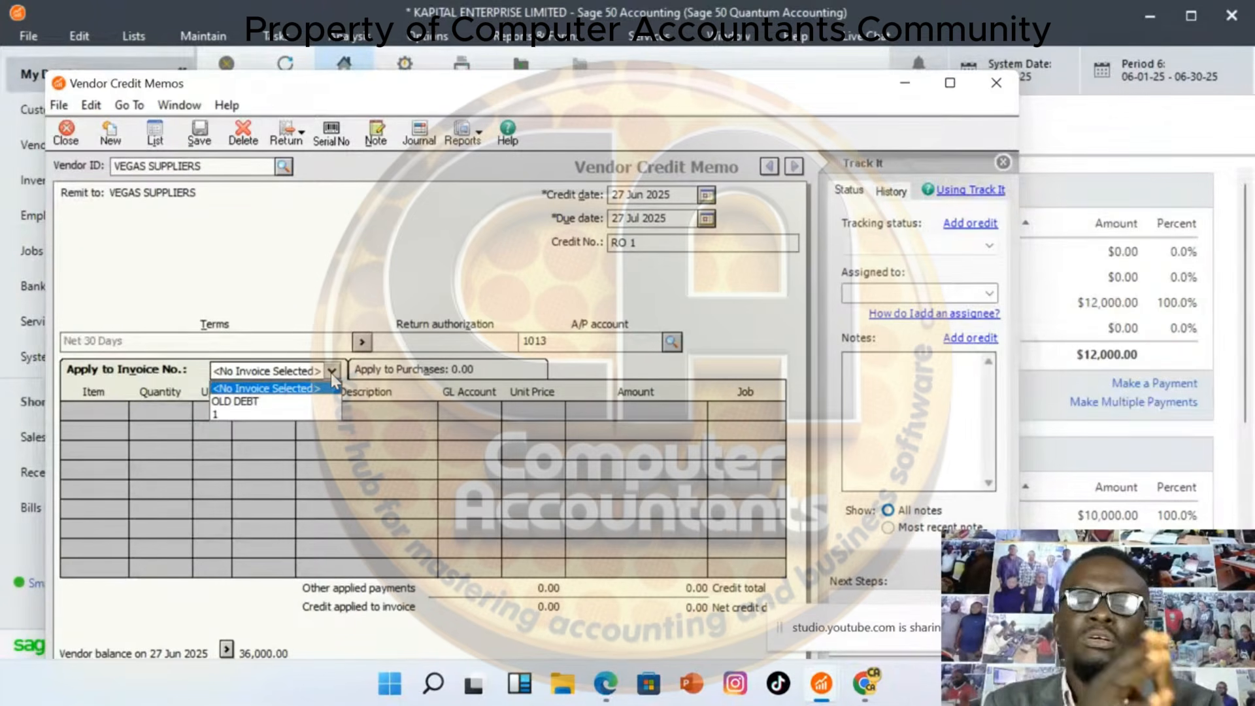
Apply the credit to invoice 1 with 2 HAIR CREAMS returned
left_click(251, 417)
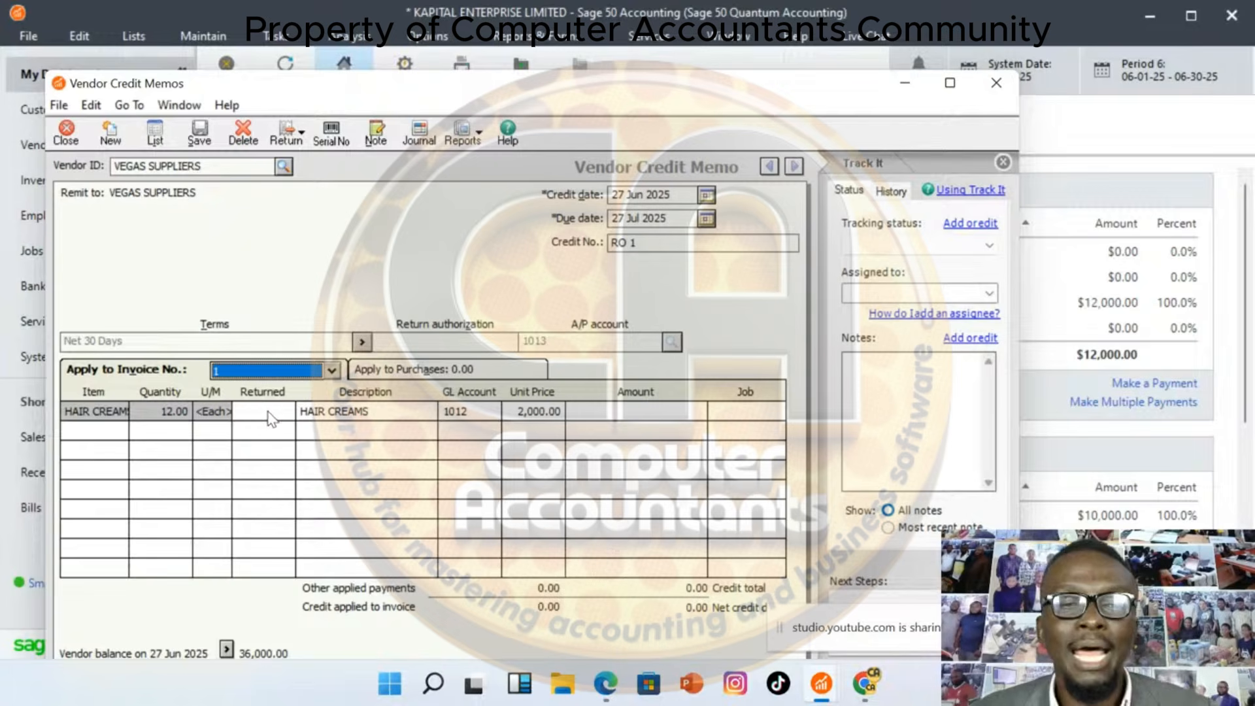
left_click(269, 412)
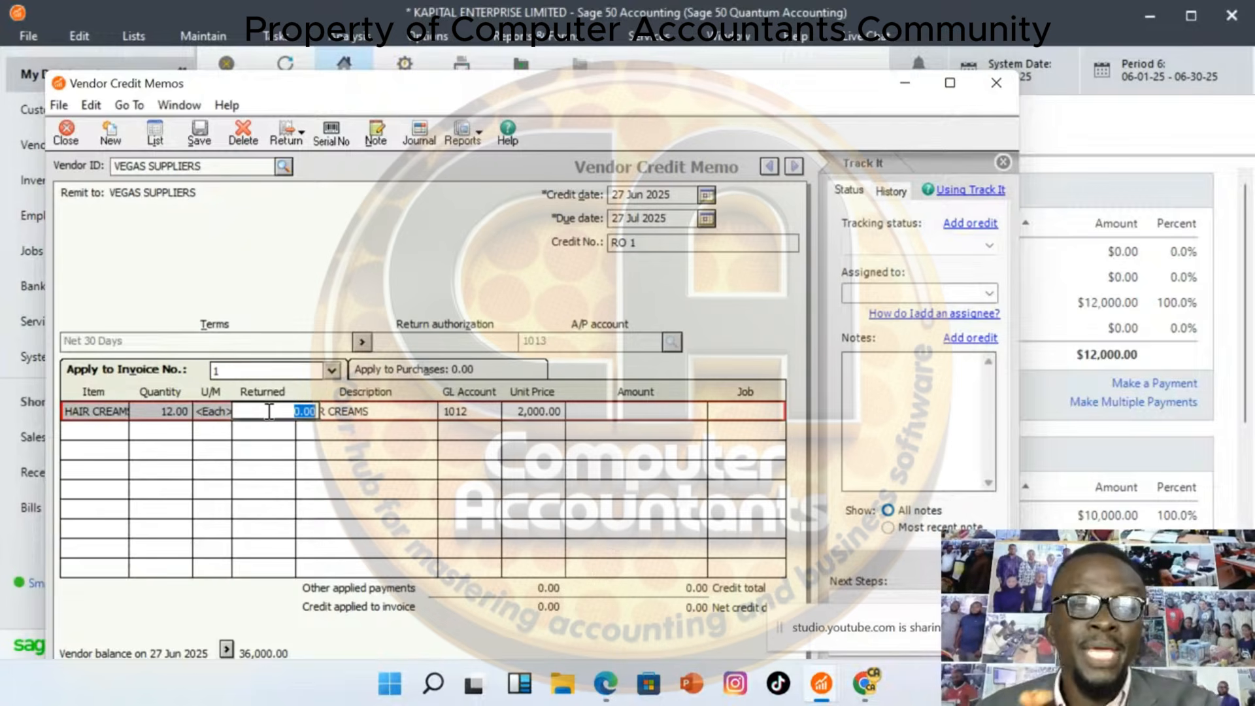
type("2")
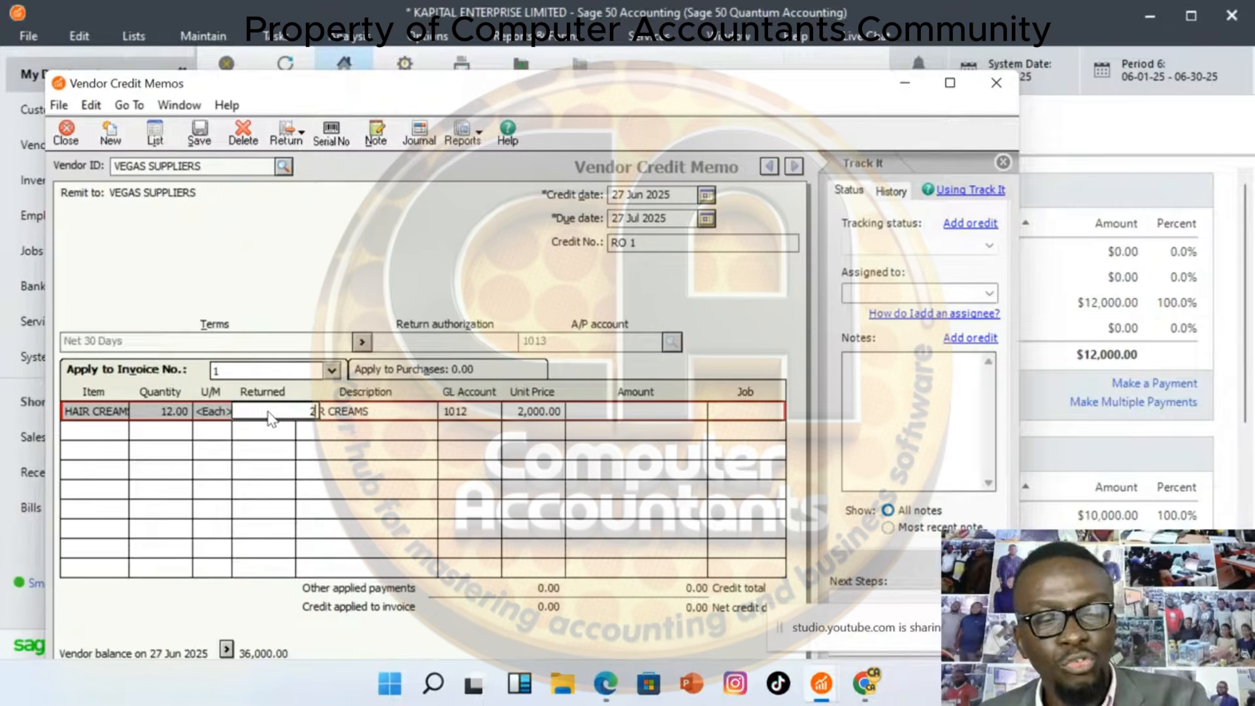
key("Tab")
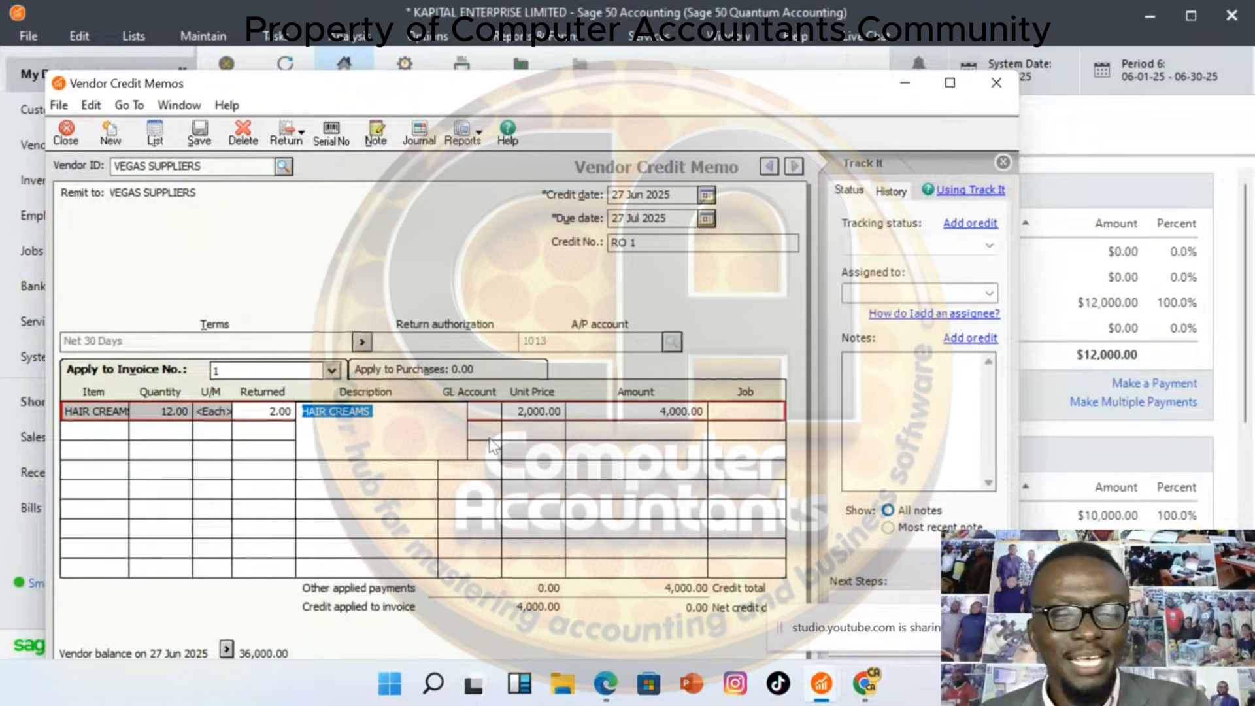
key("Tab")
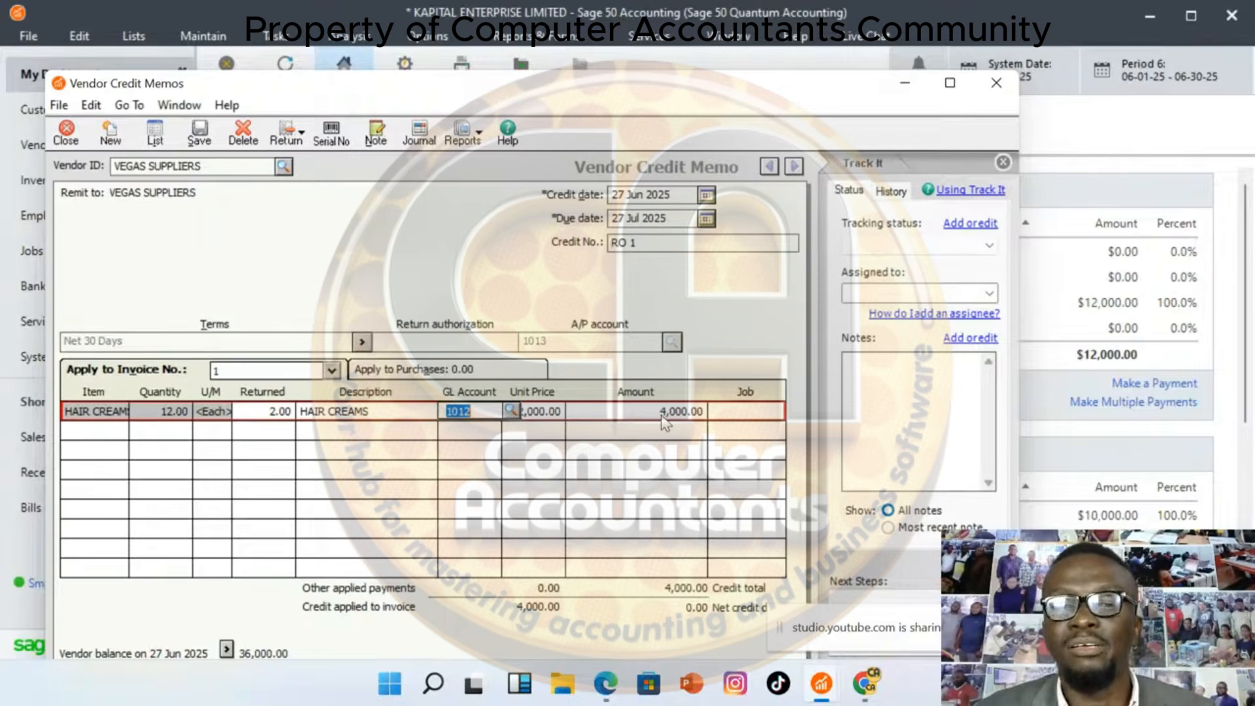
Correct the credit line amount to 4,200.00 and save the vendor credit memo
left_click(676, 412)
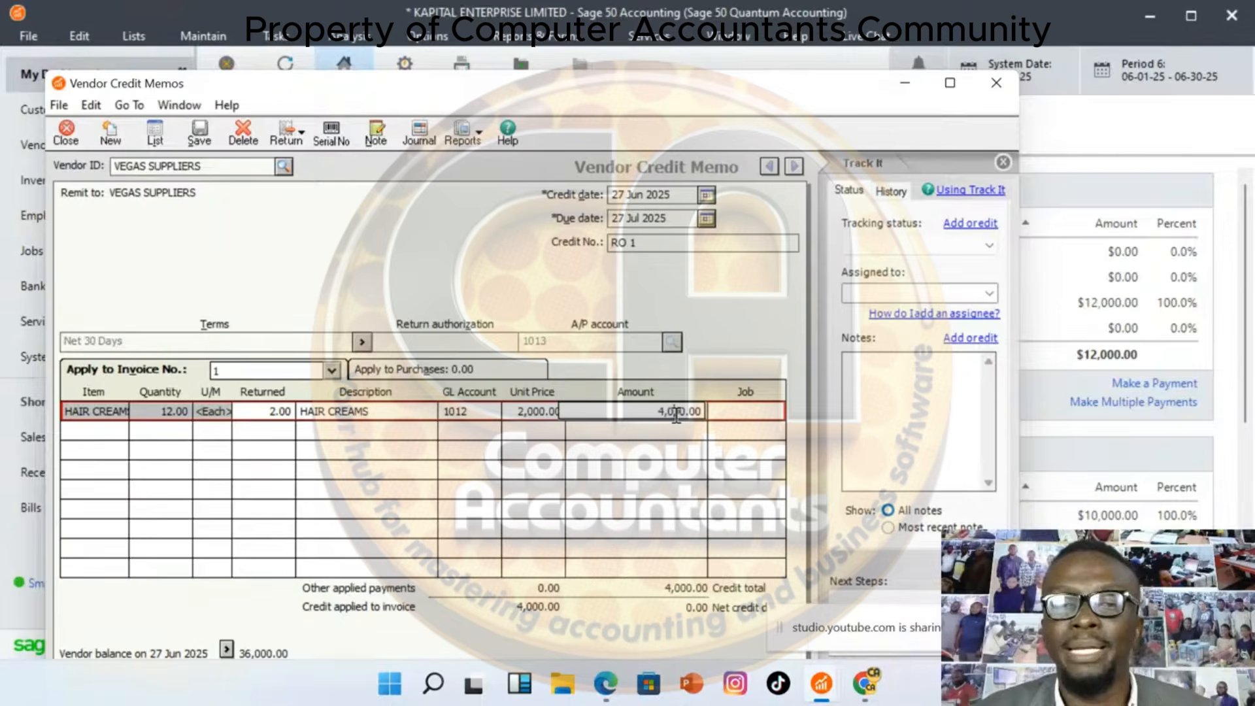
key("BackSpace")
type("2")
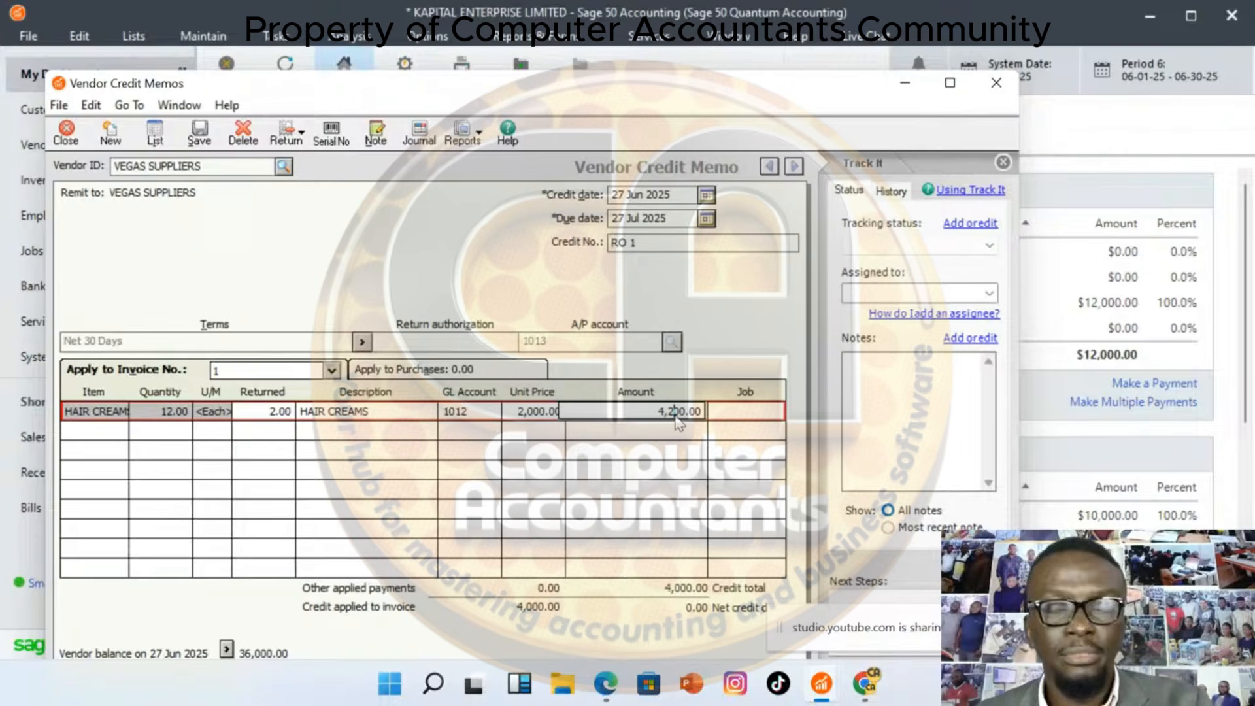
key("Tab")
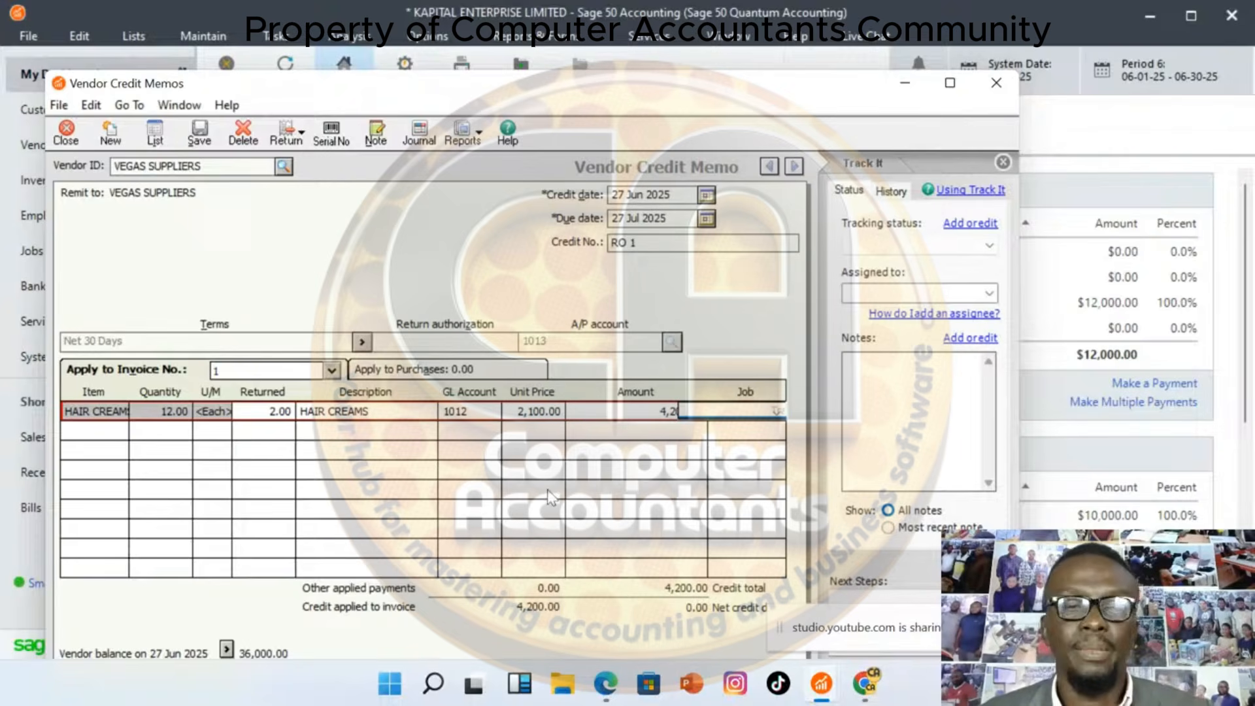
left_click(200, 134)
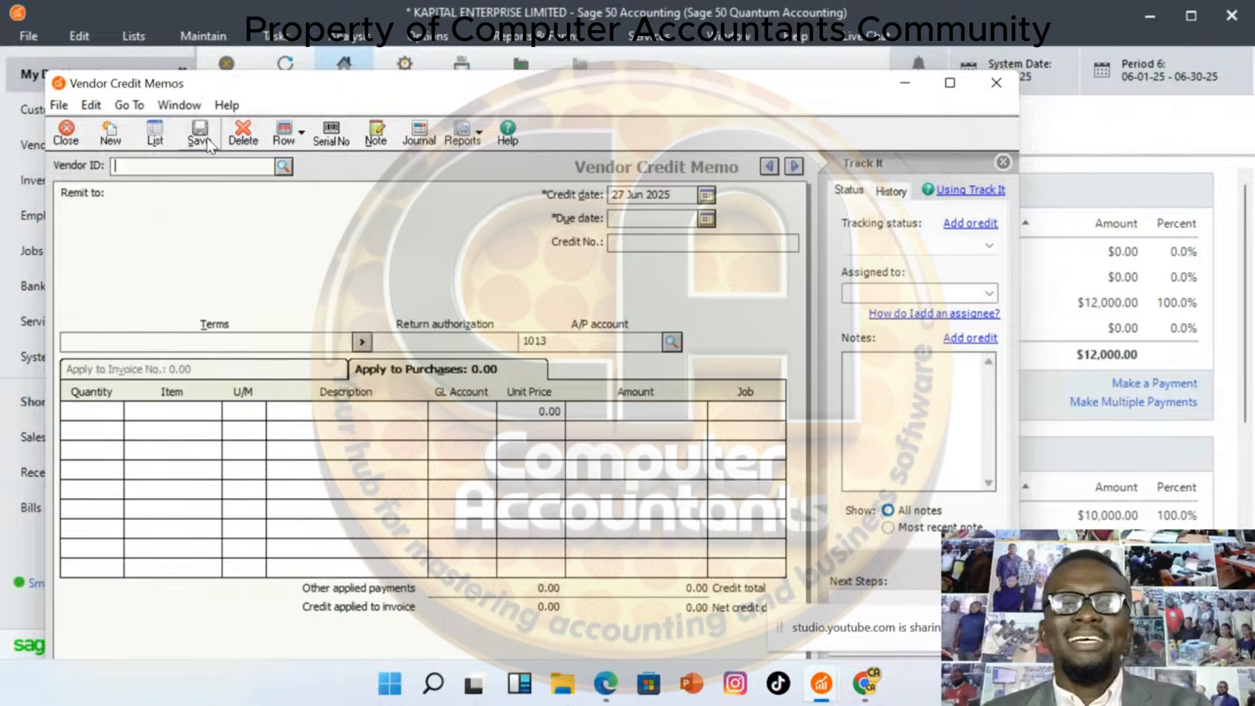
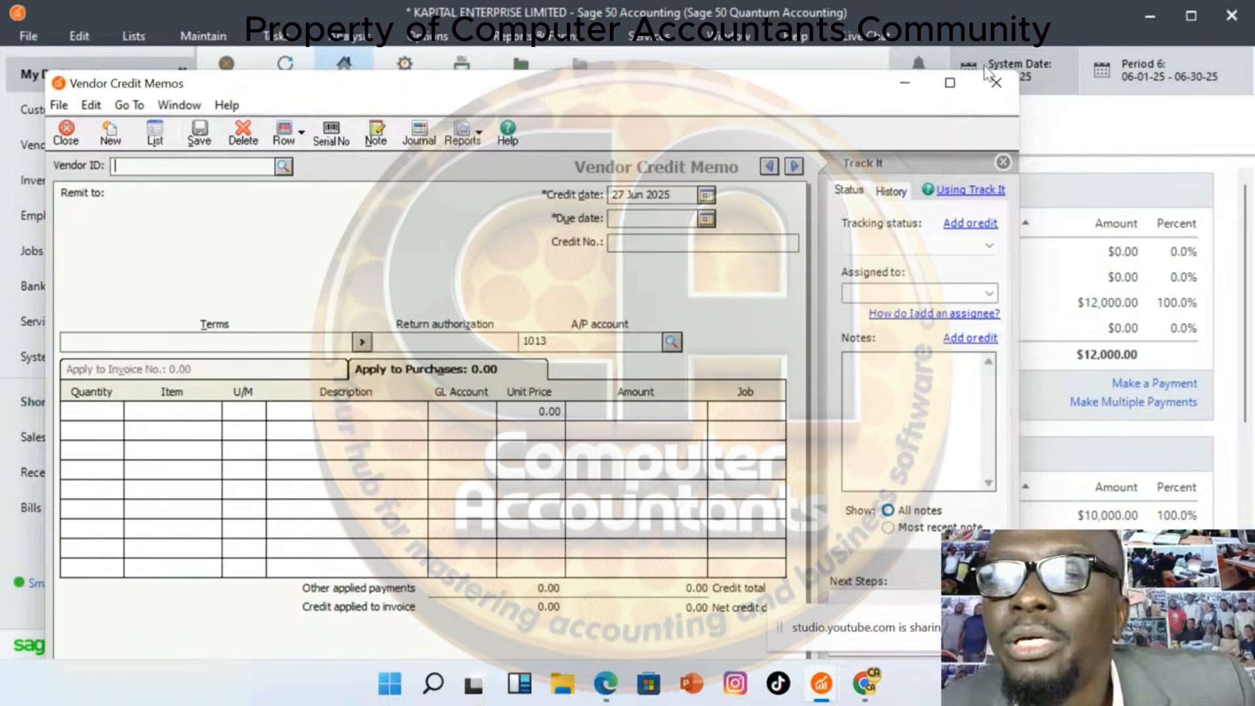
Close the empty Vendor Credit Memos window and bring up the Tasks menu
left_click(996, 82)
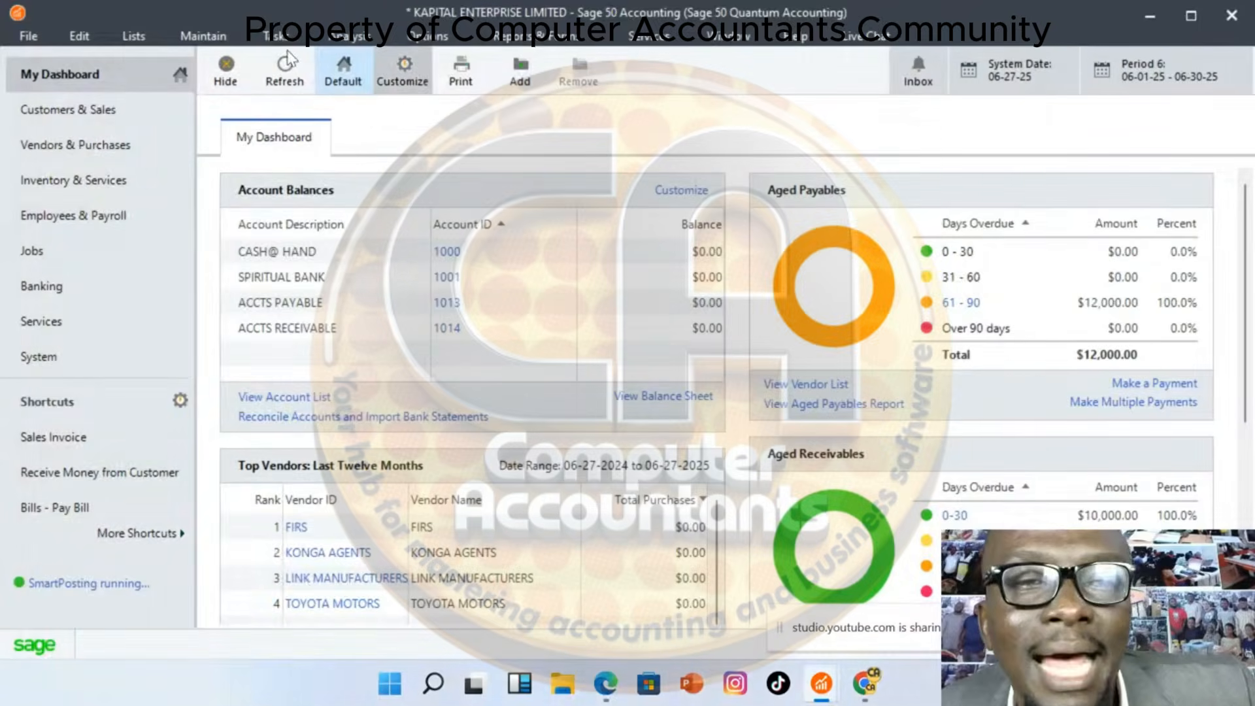
left_click(275, 36)
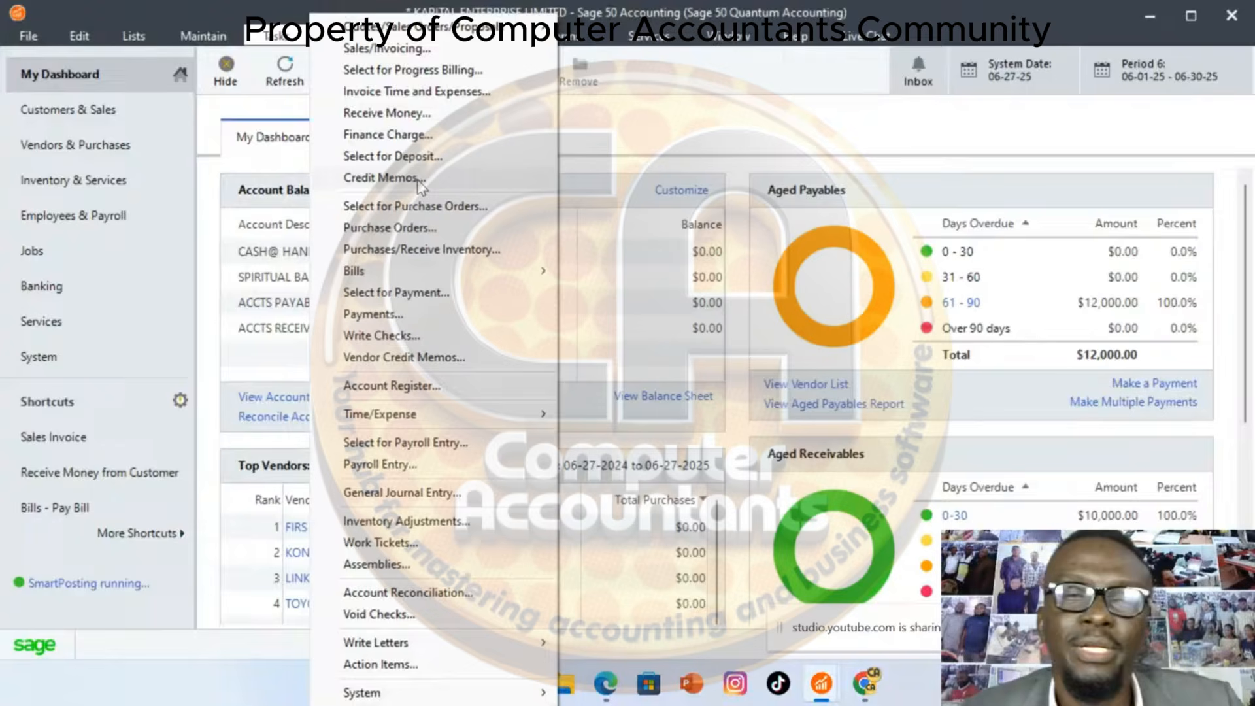
Open a new customer credit memo for BILLY BODY CARE LTD with credit number RI 1
left_click(384, 177)
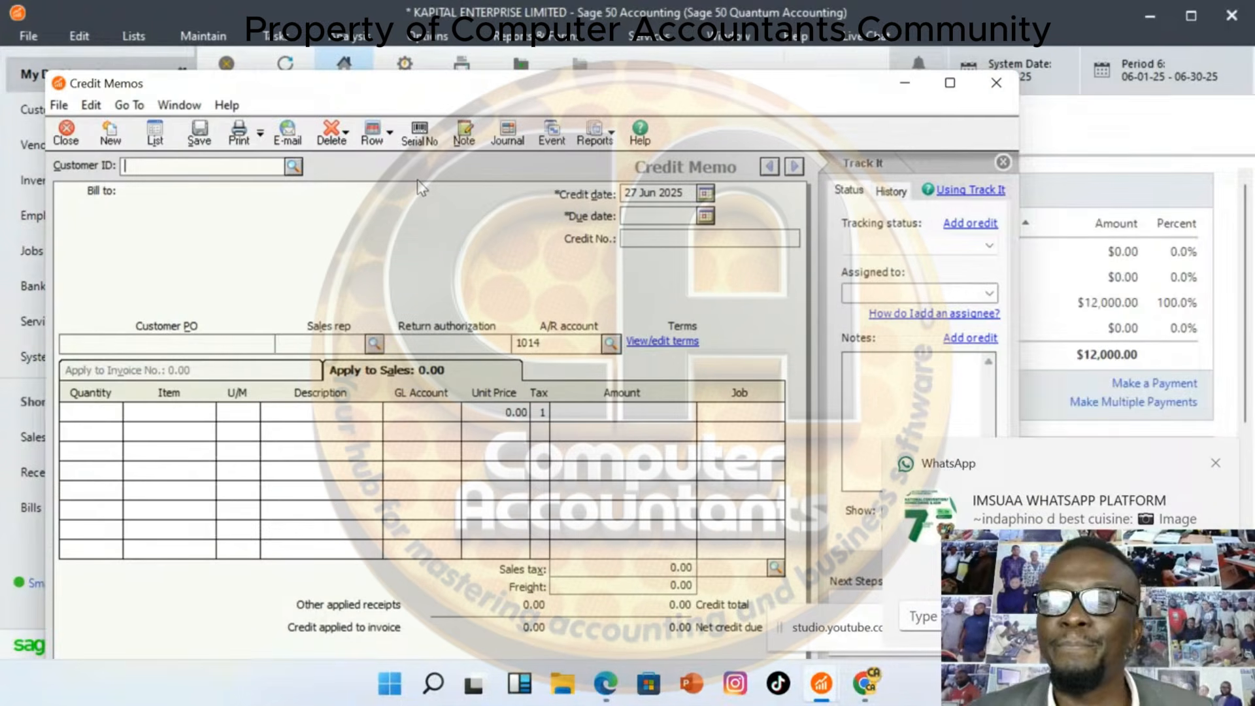
left_click(1215, 462)
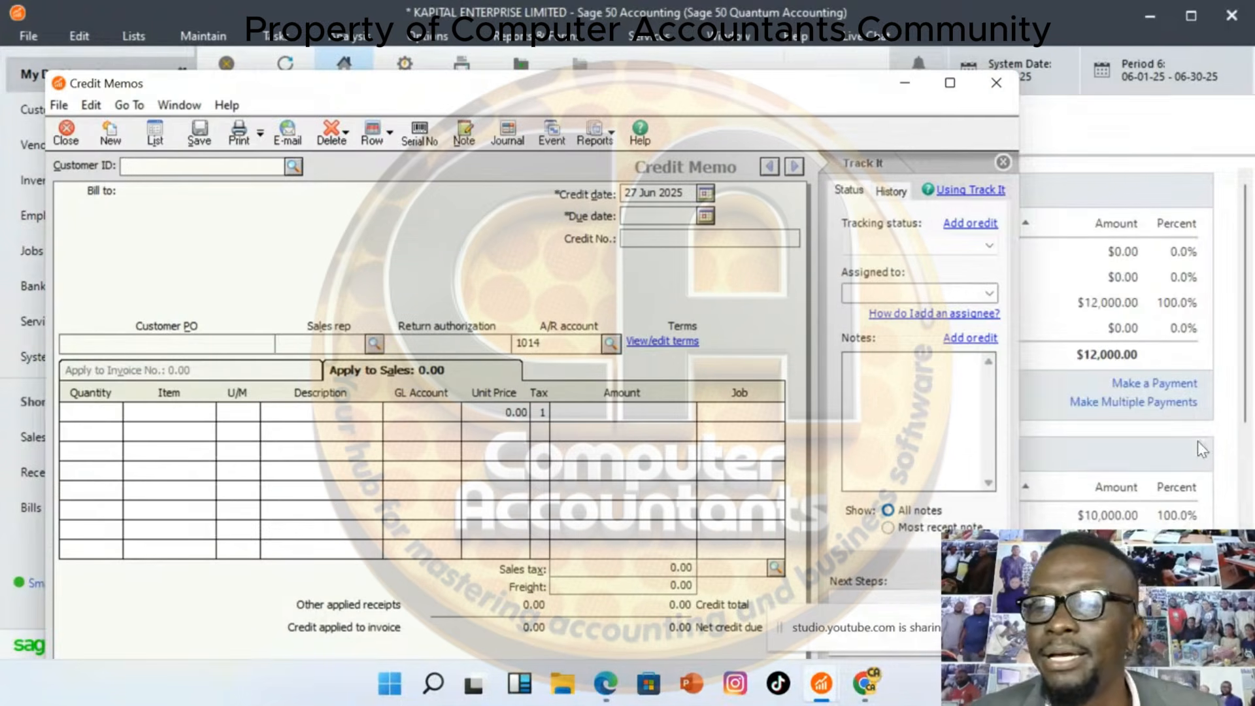
left_click(294, 167)
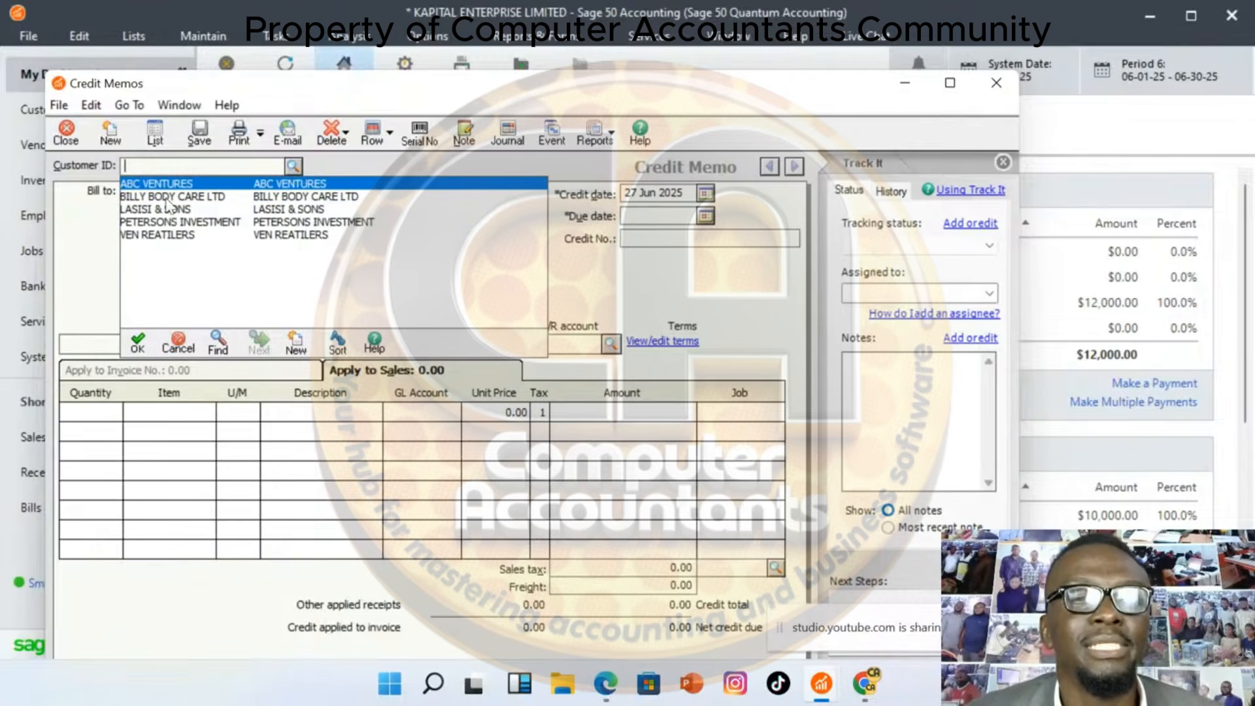
double_click(204, 197)
left_click(646, 241)
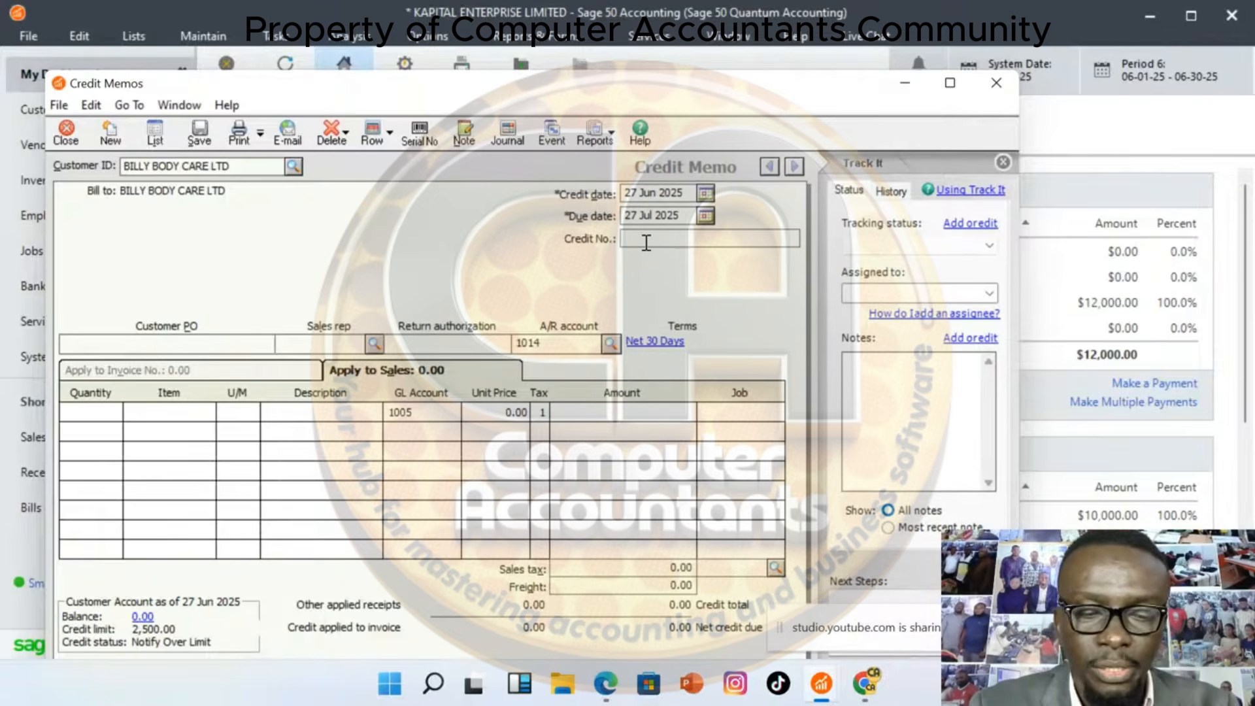
type("RI 1")
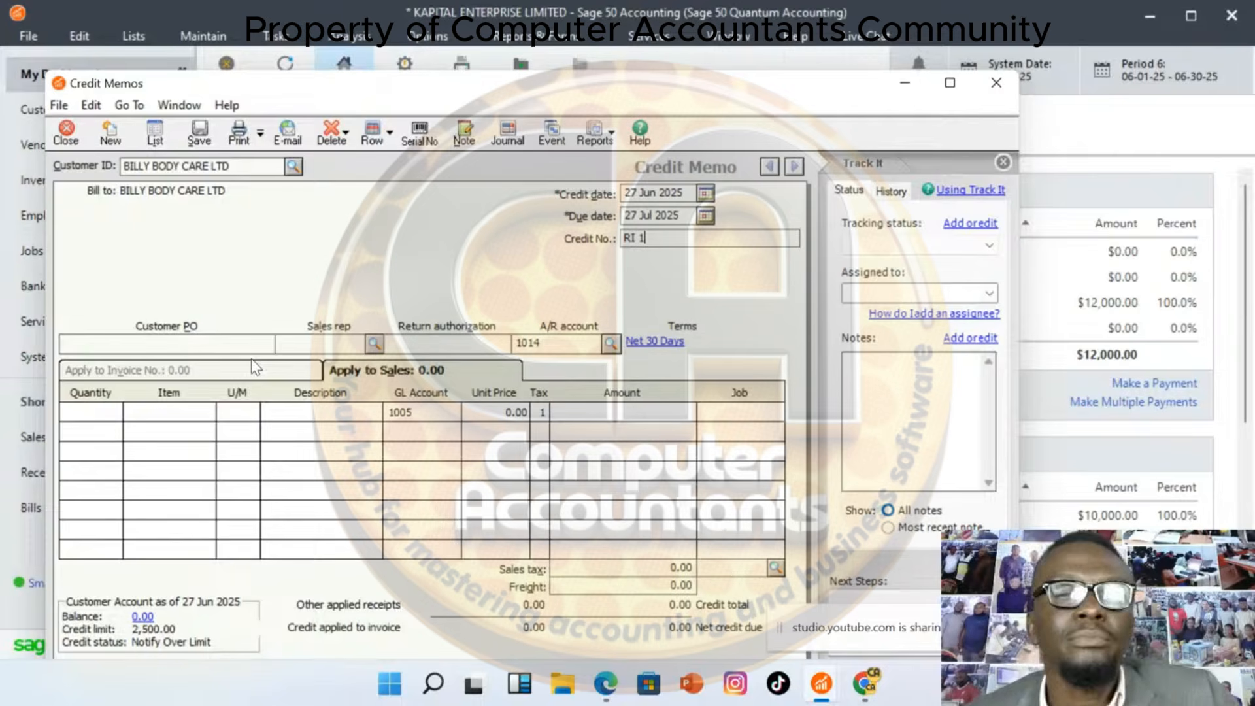
Enter a first credit line of 2 BODY LOTIONS
left_click(113, 414)
type("2")
key("Tab")
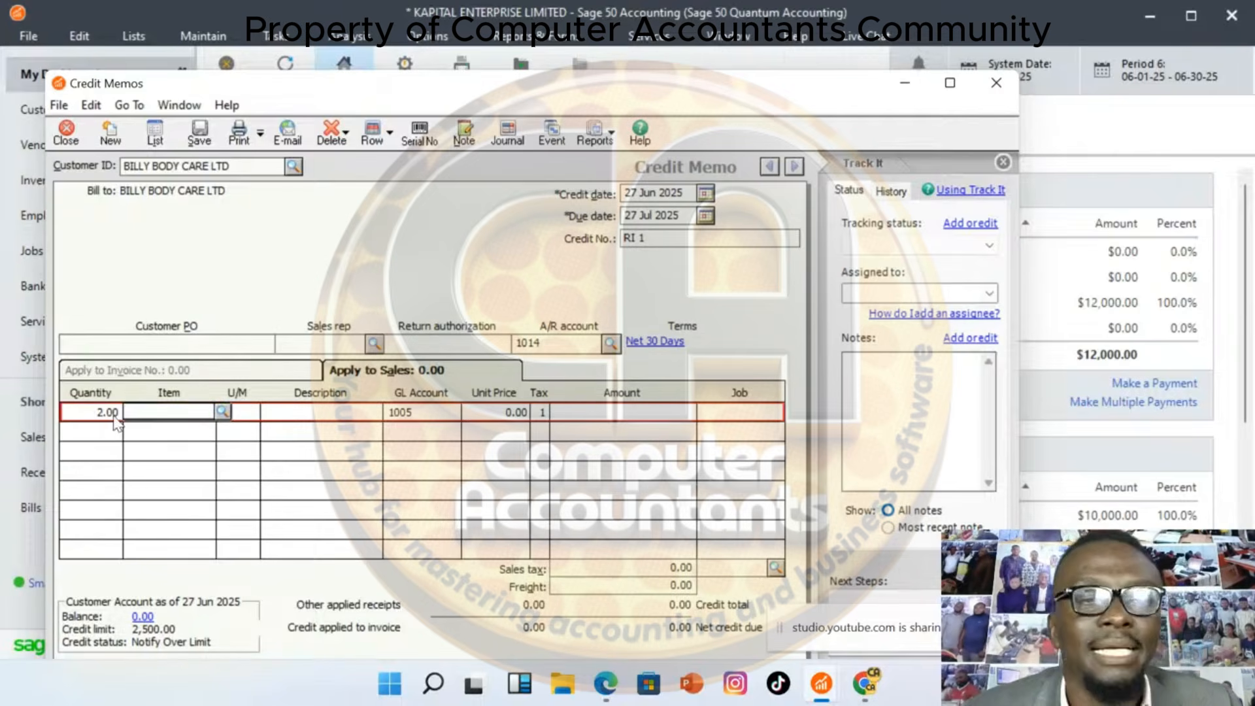
left_click(223, 412)
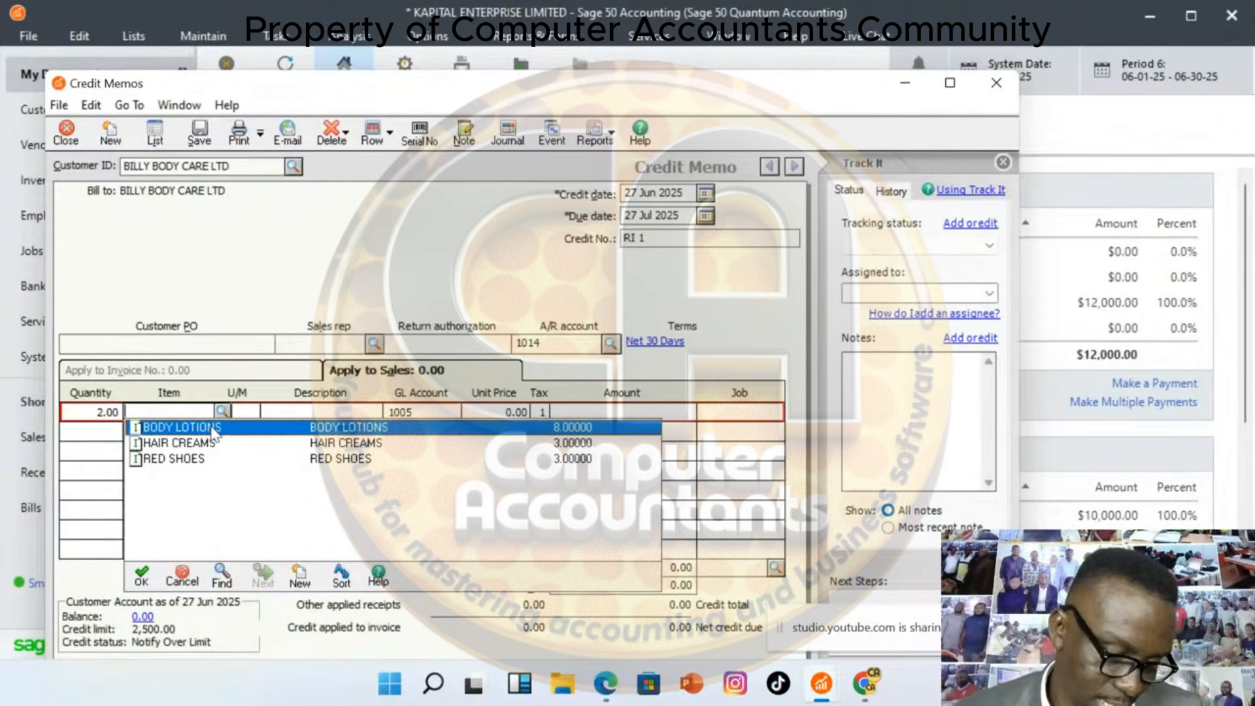
double_click(212, 428)
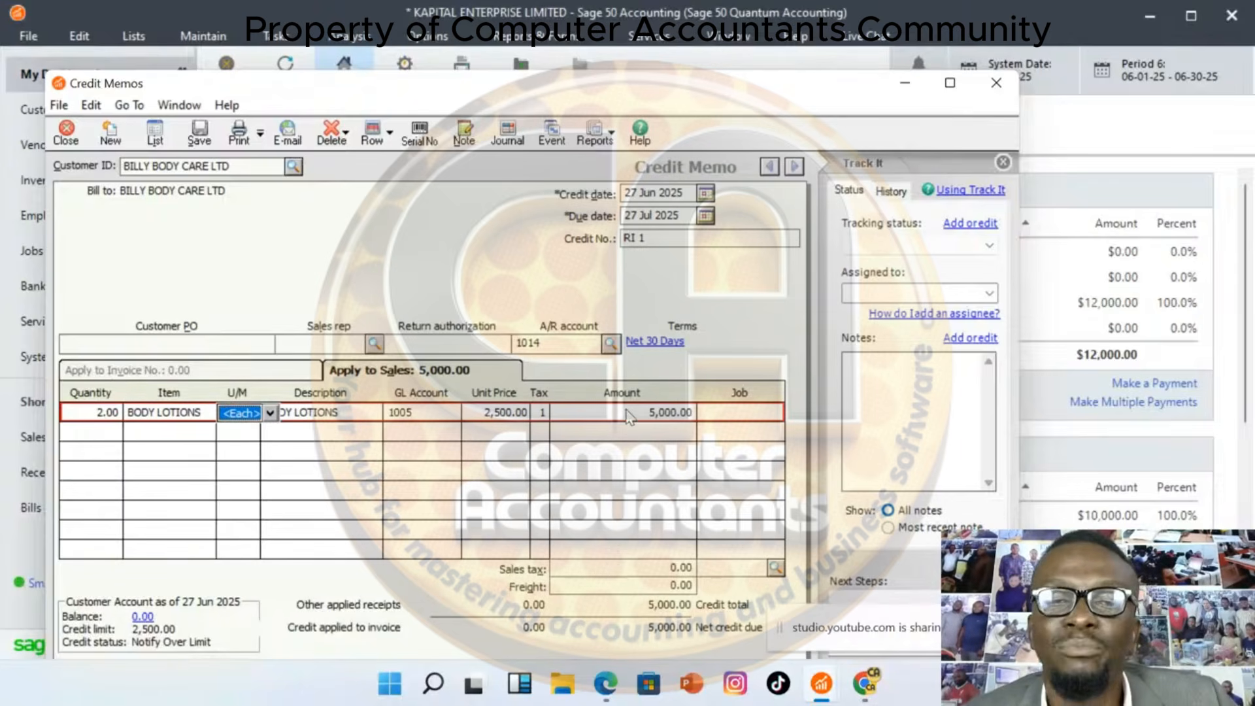
Change the line amount to 5,300.00 and apply 7.5% VAT, totalling 5,697.50
left_click(667, 416)
left_click(665, 414)
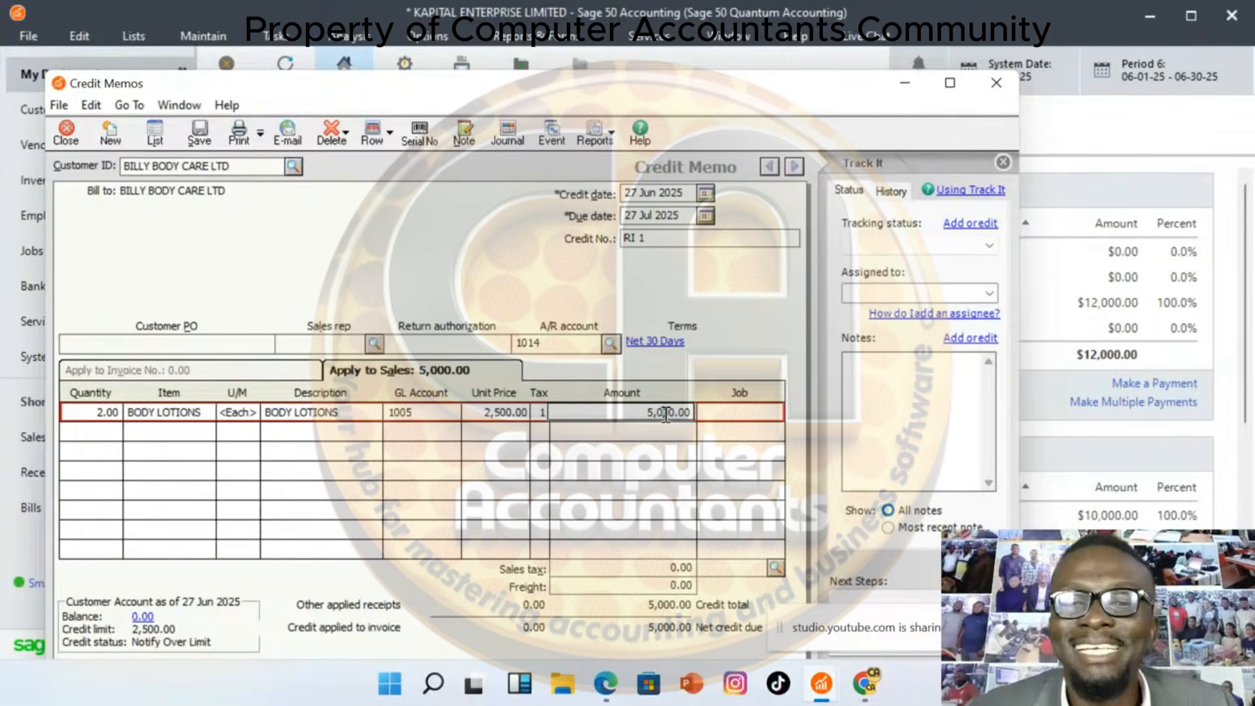
key("BackSpace")
type("3")
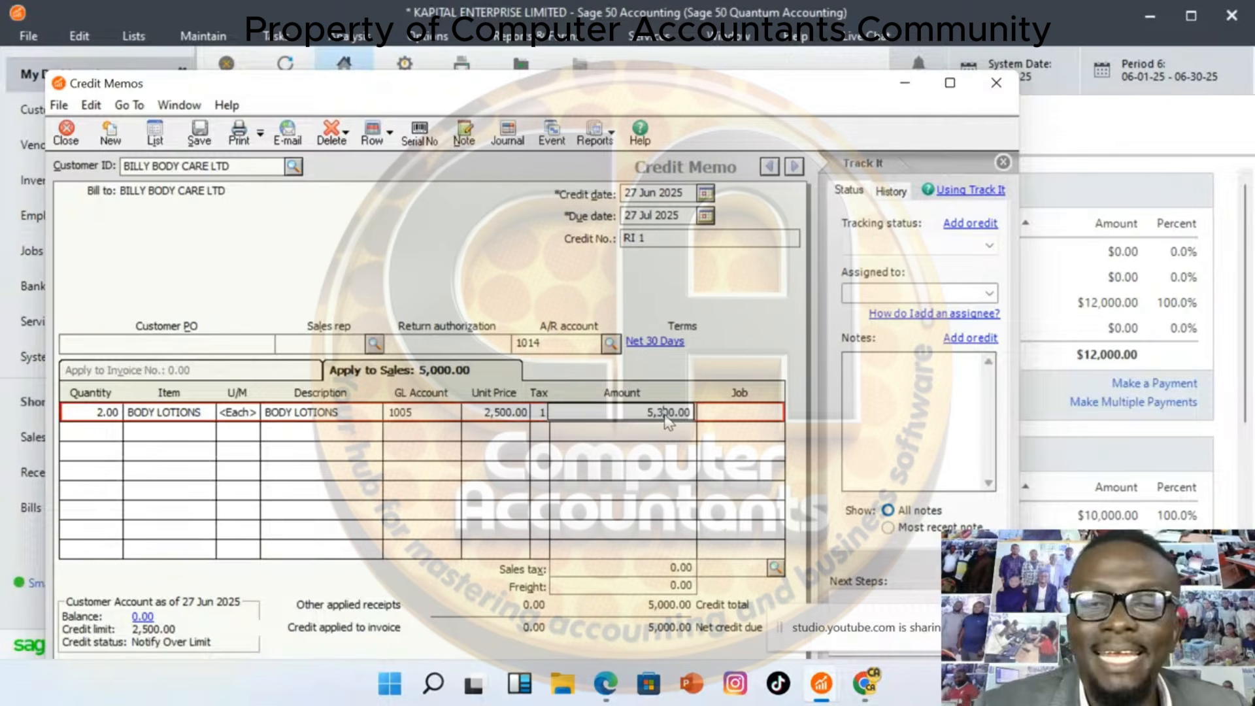
key("Tab")
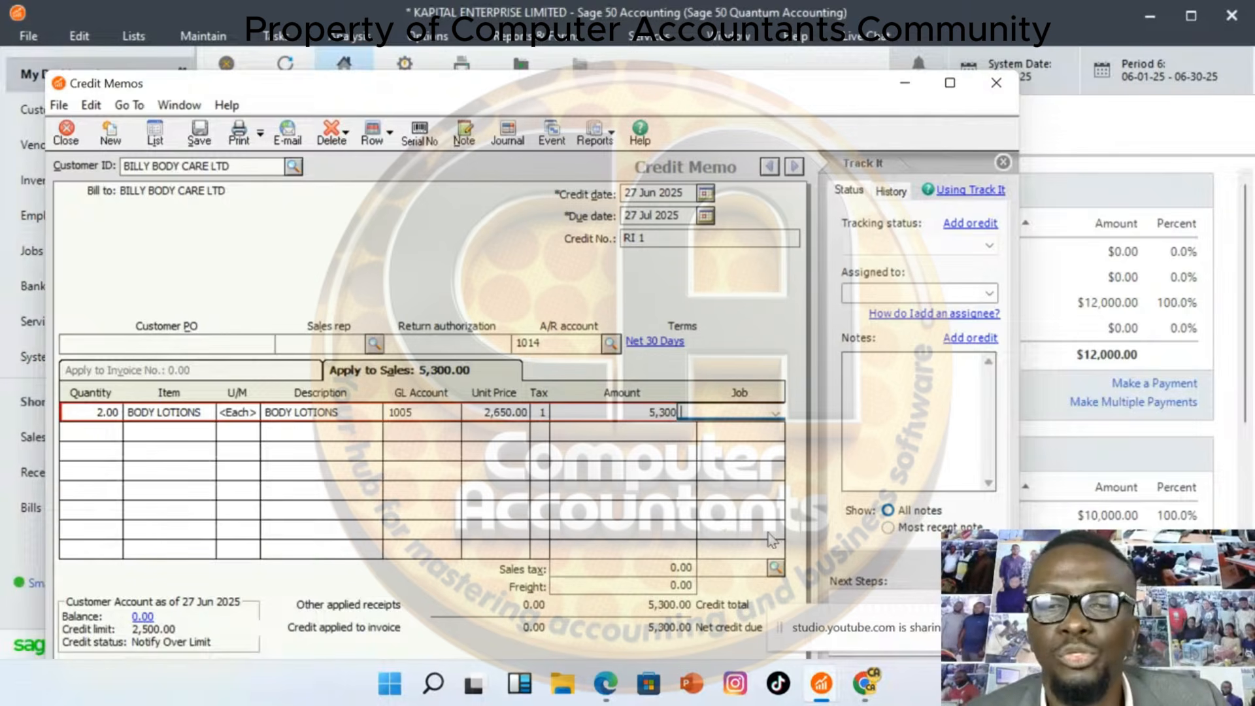
left_click(667, 415)
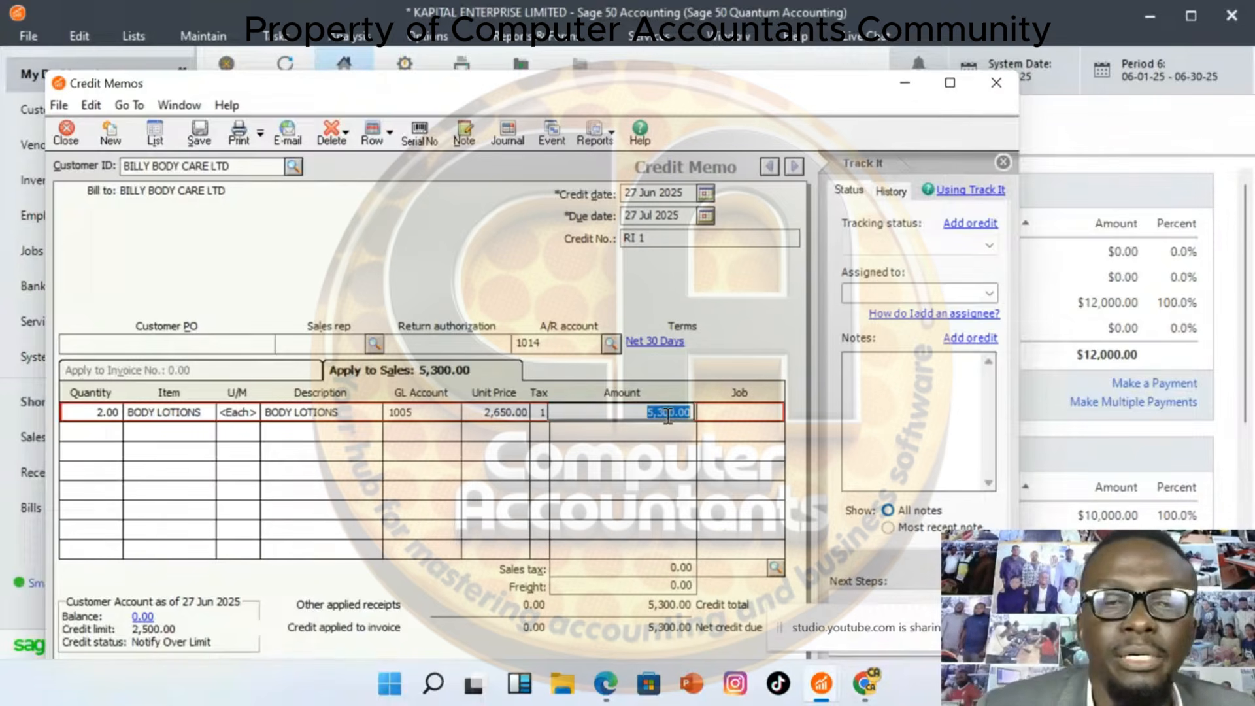
left_click(120, 411)
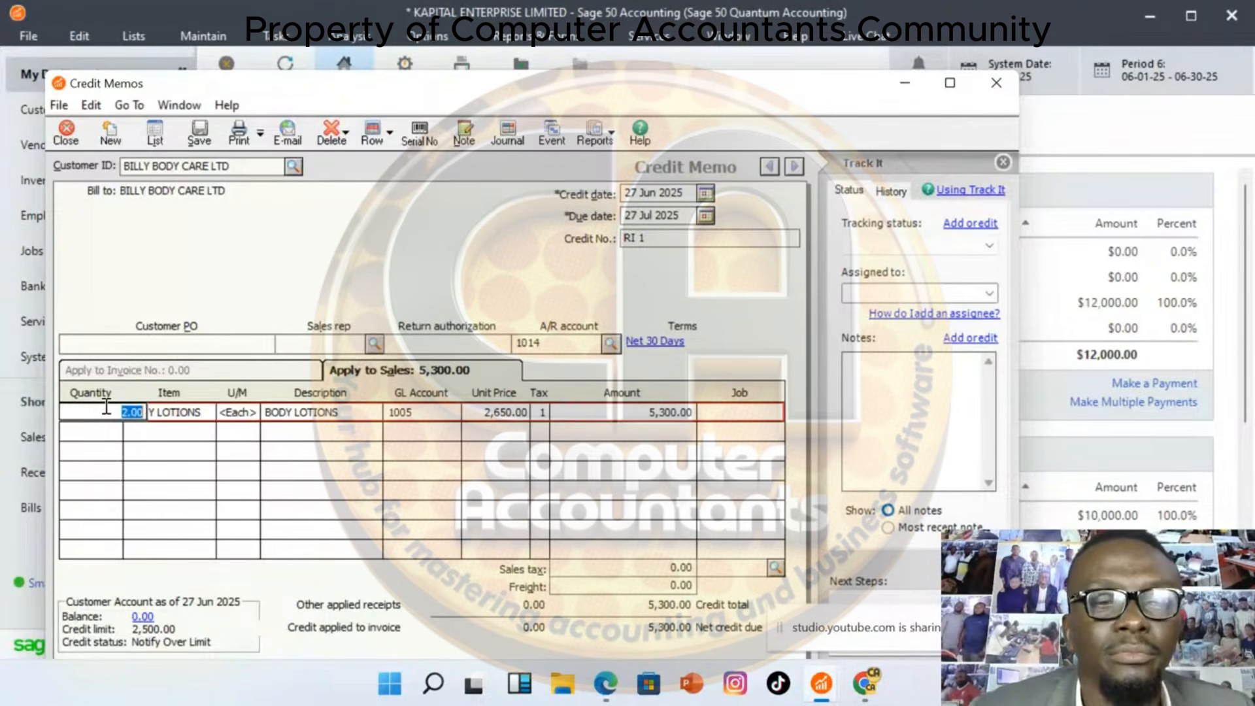
key("Tab")
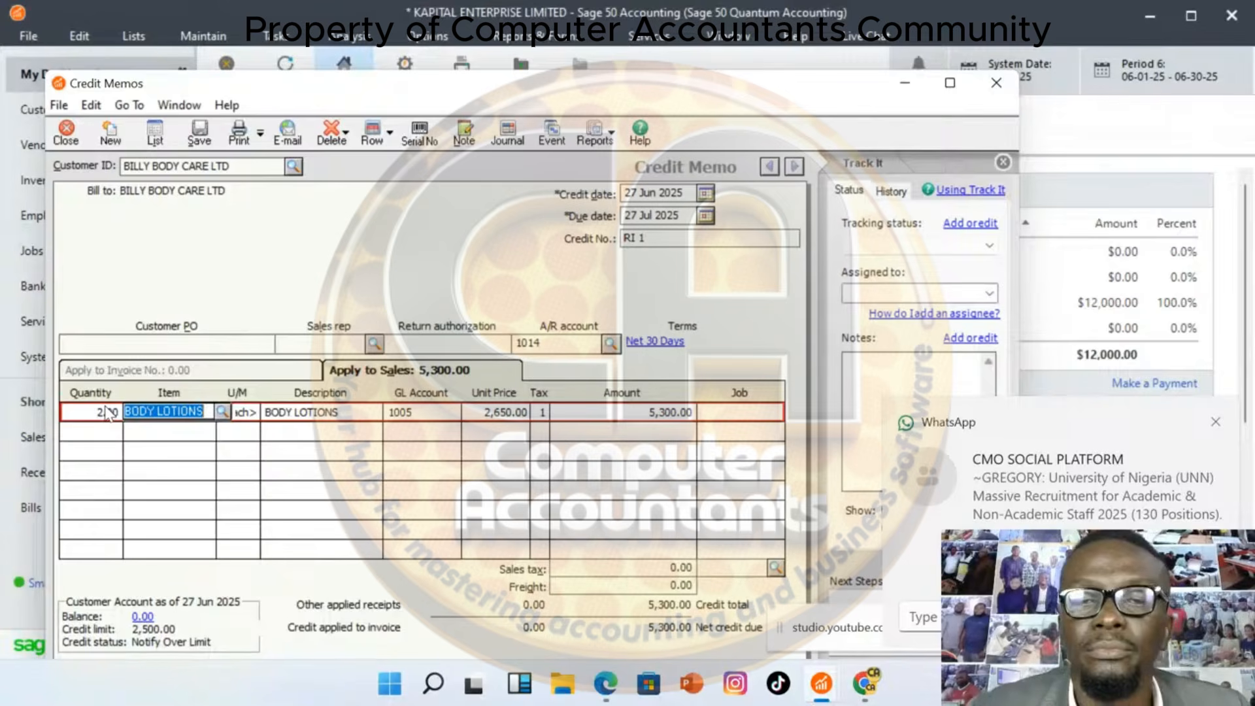
key("shift+Tab")
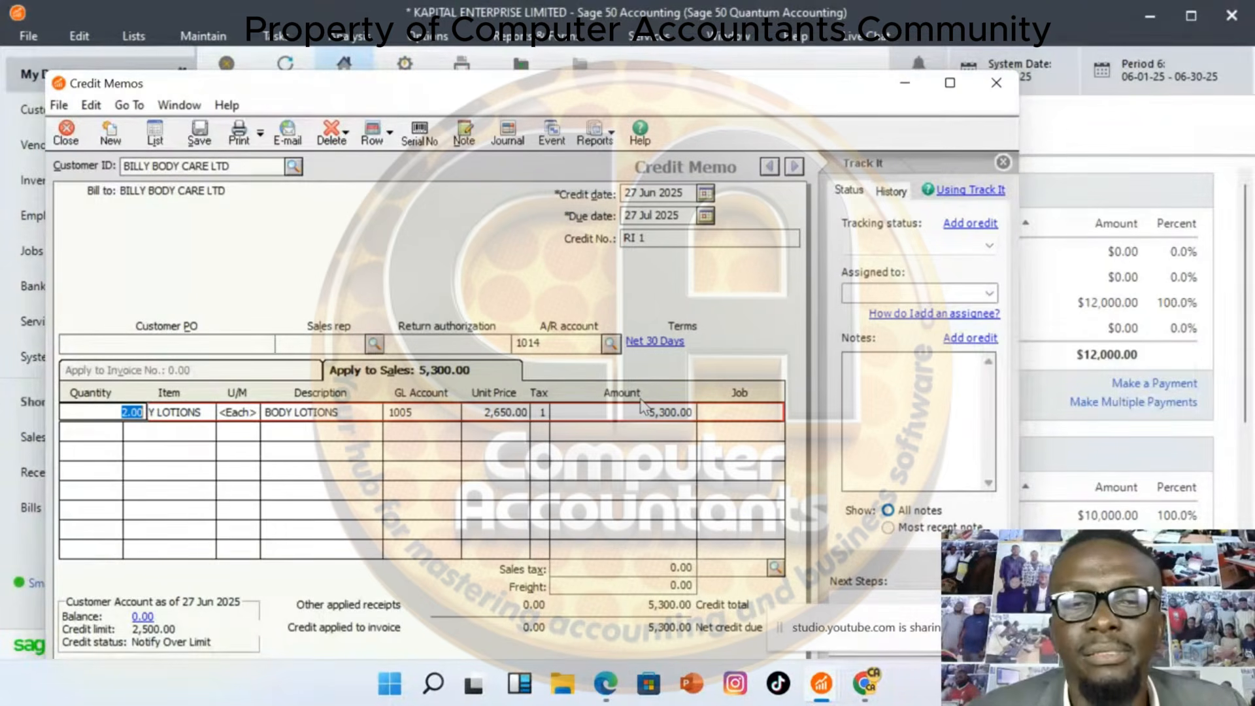
left_click(775, 567)
double_click(775, 384)
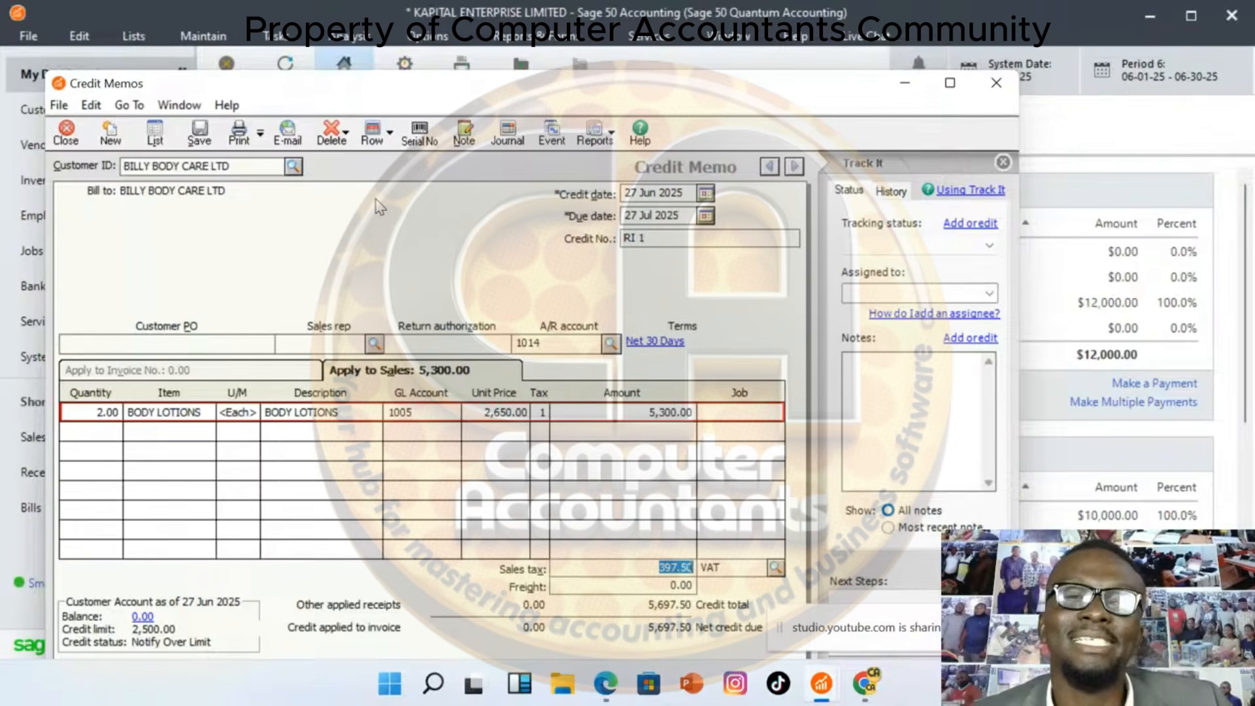
Save credit memo RI 1 and close the Credit Memos window
left_click(199, 137)
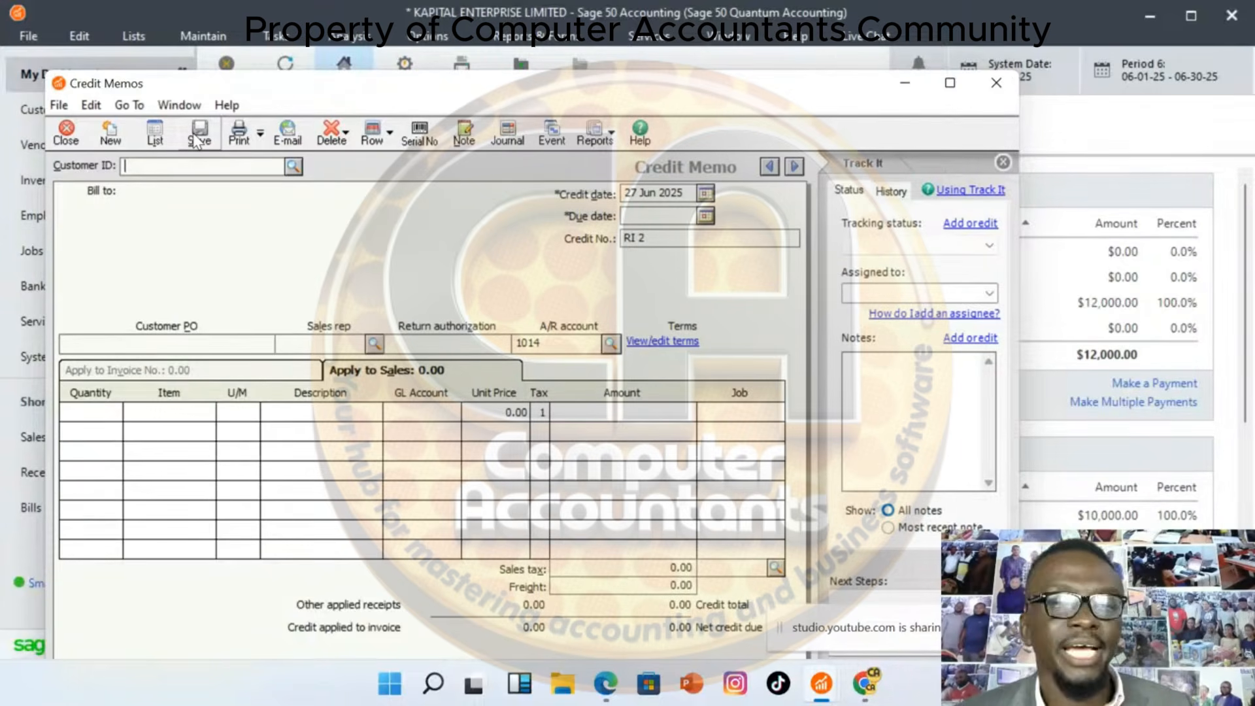
left_click(991, 91)
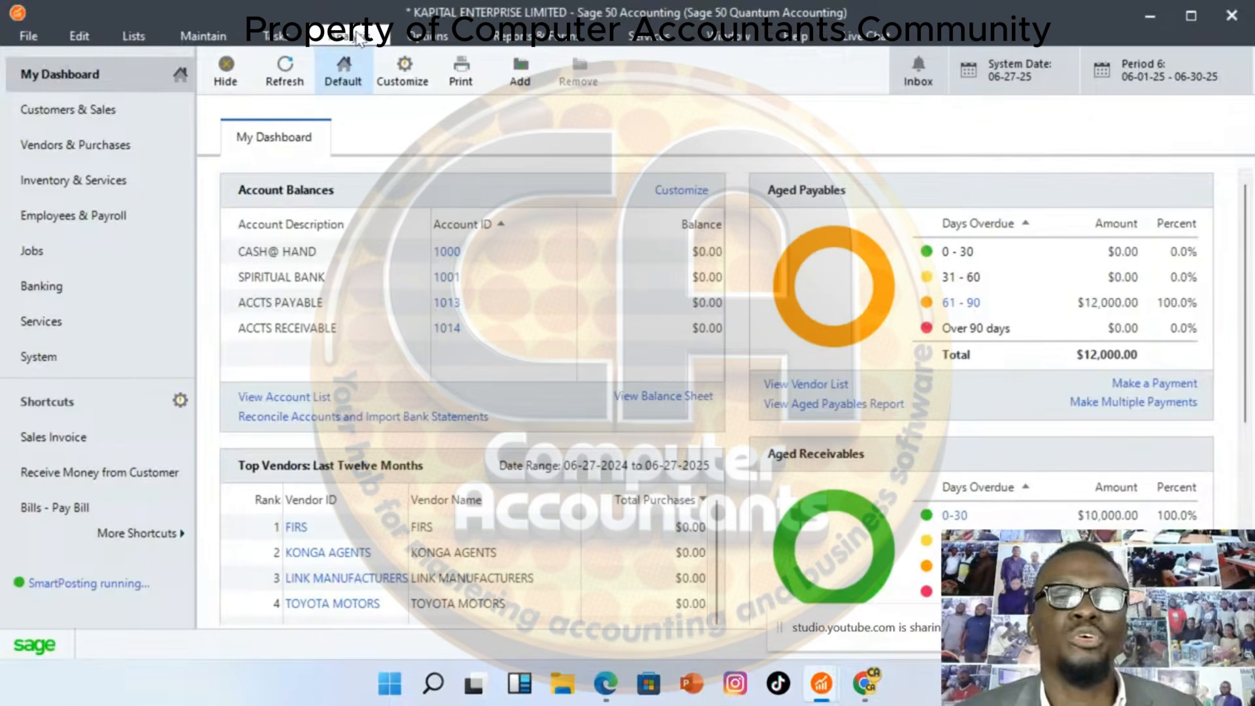
Start a vendor payment to VEGAS SUPPLIERS with check reference 4
left_click(274, 36)
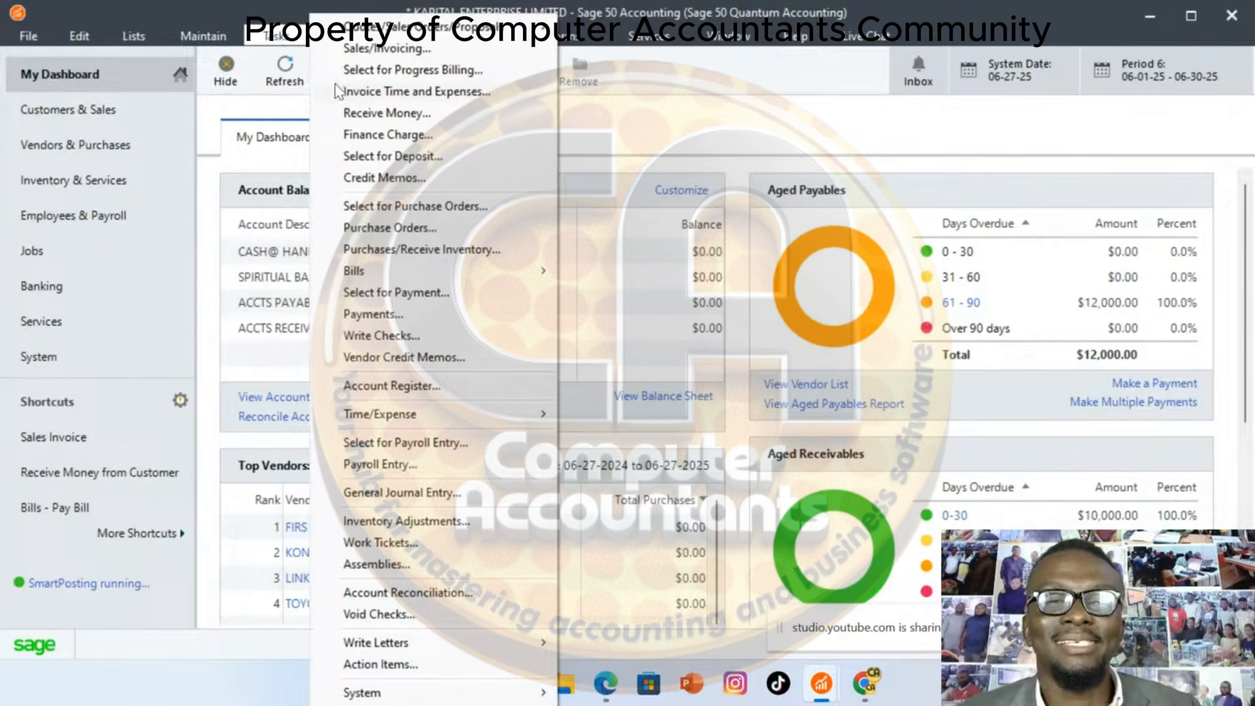
left_click(416, 315)
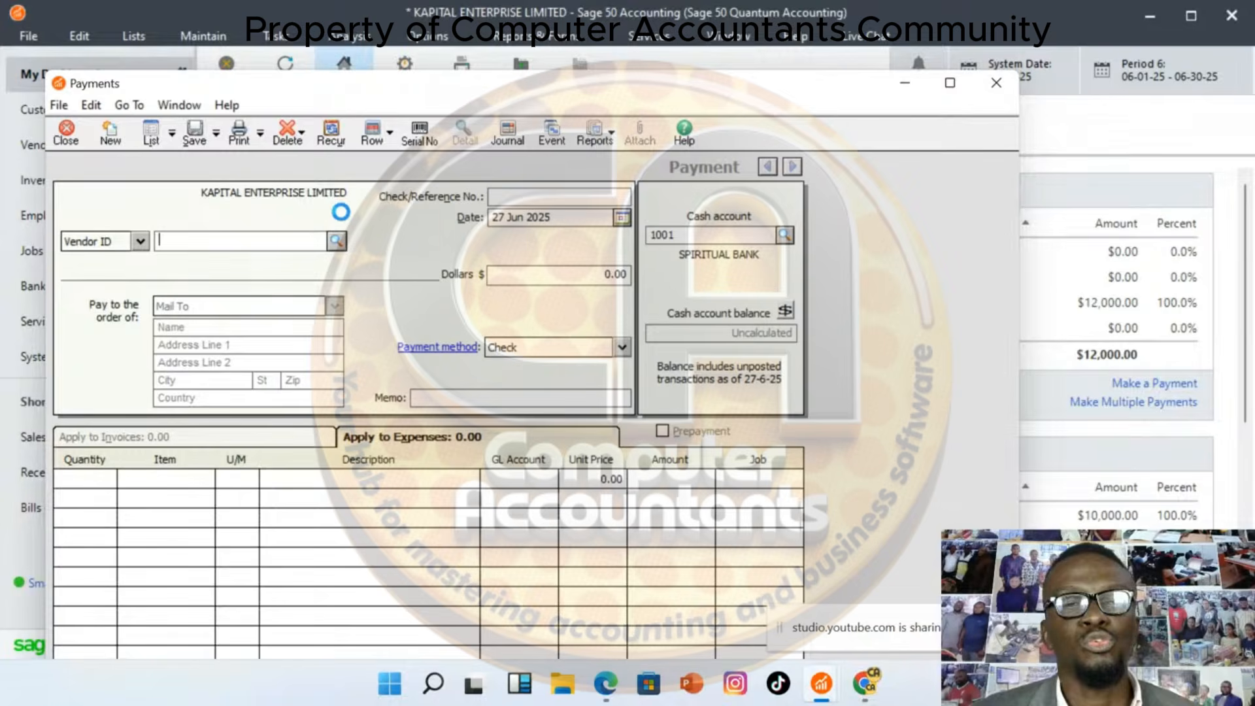
left_click(336, 241)
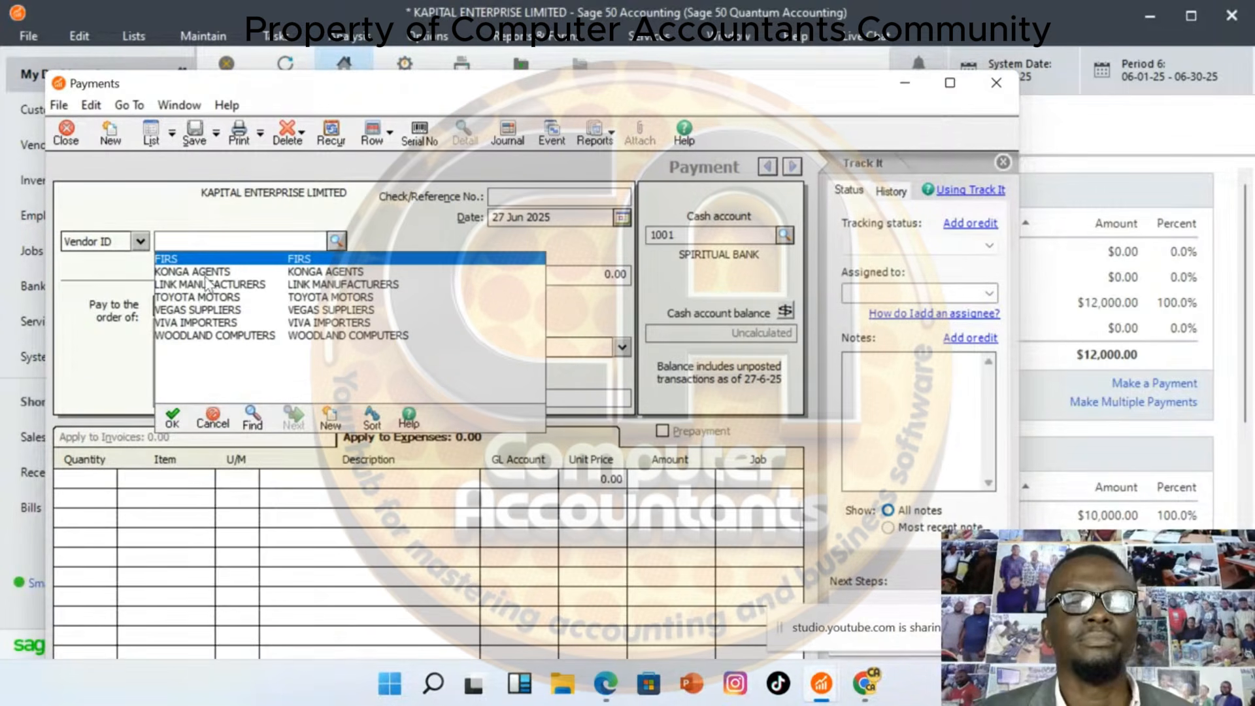
key("Escape")
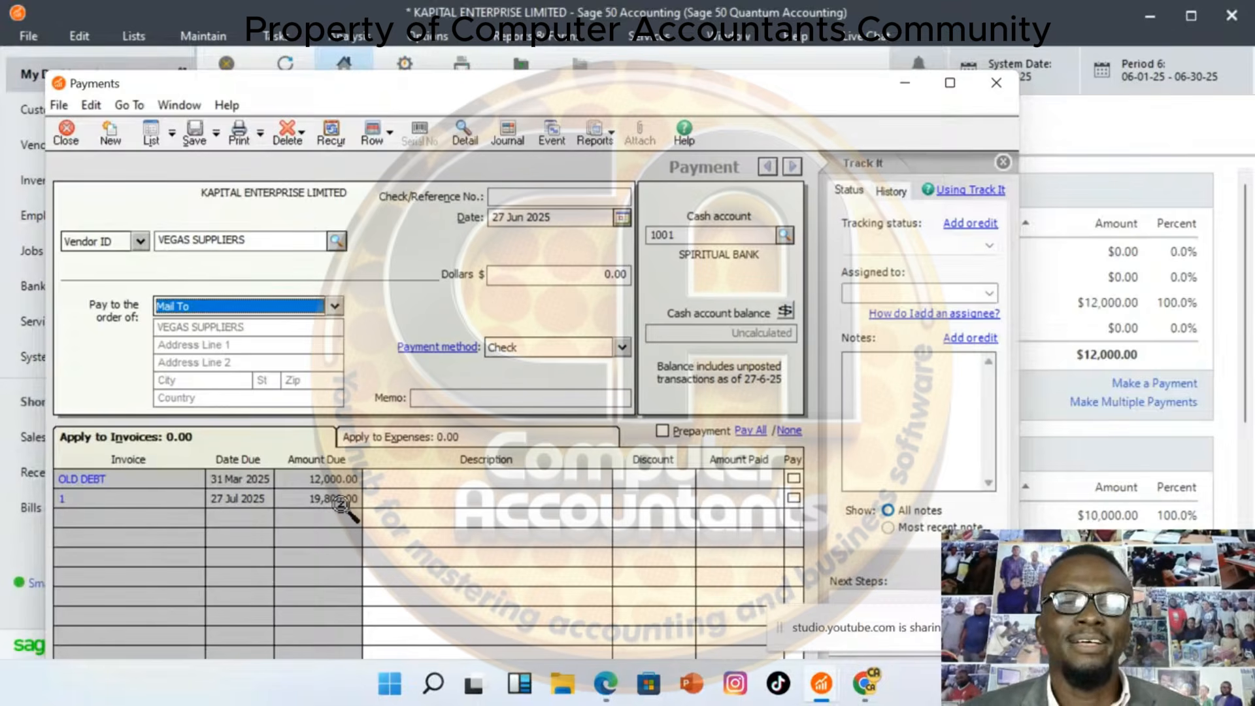
left_click(517, 198)
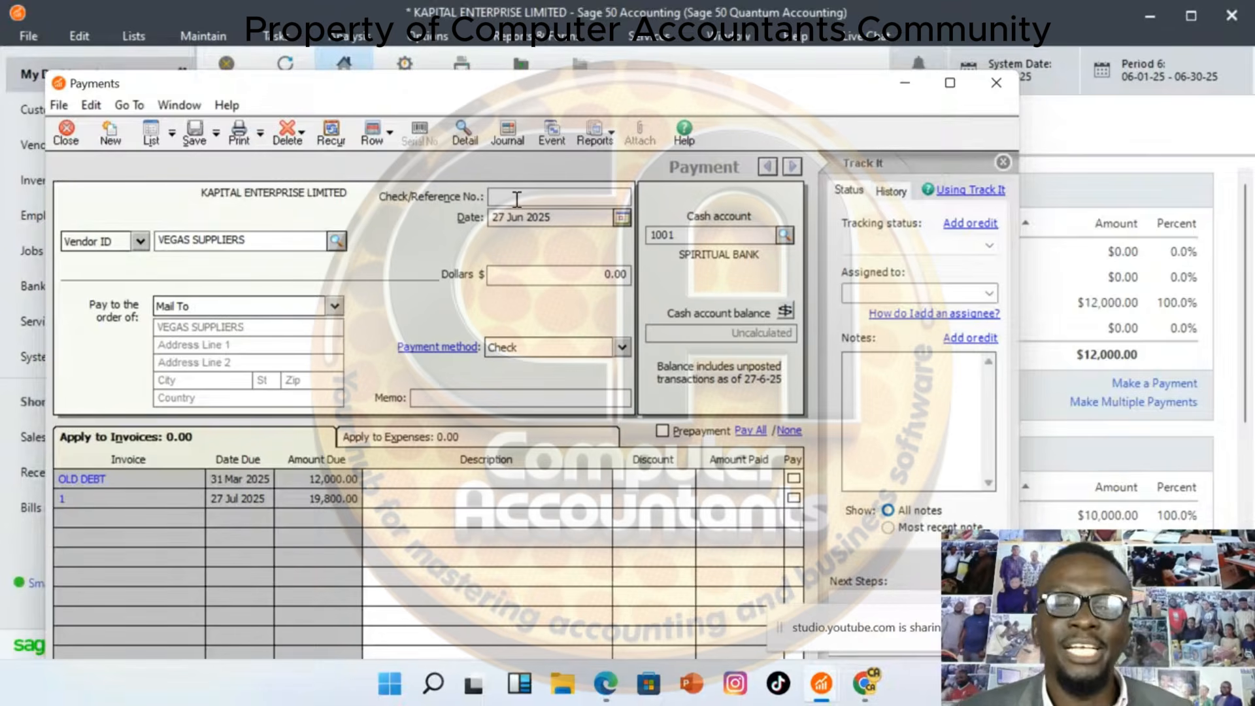
type("4657657767")
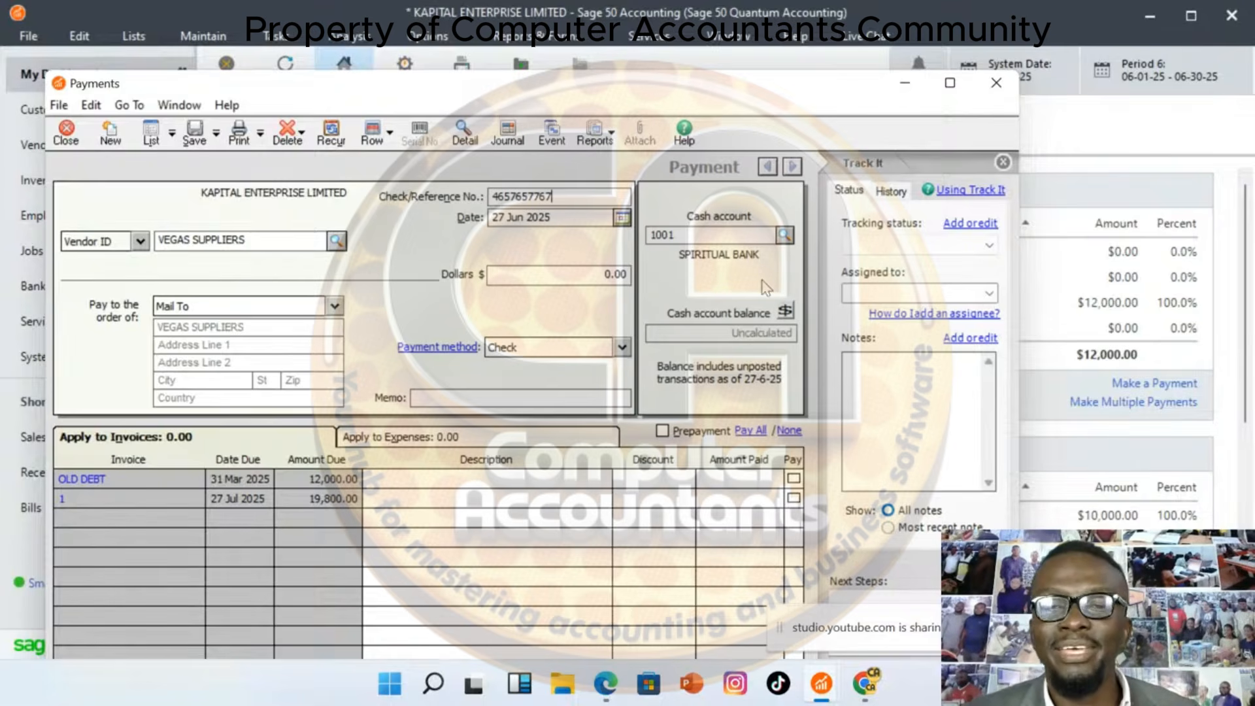
left_click(785, 312)
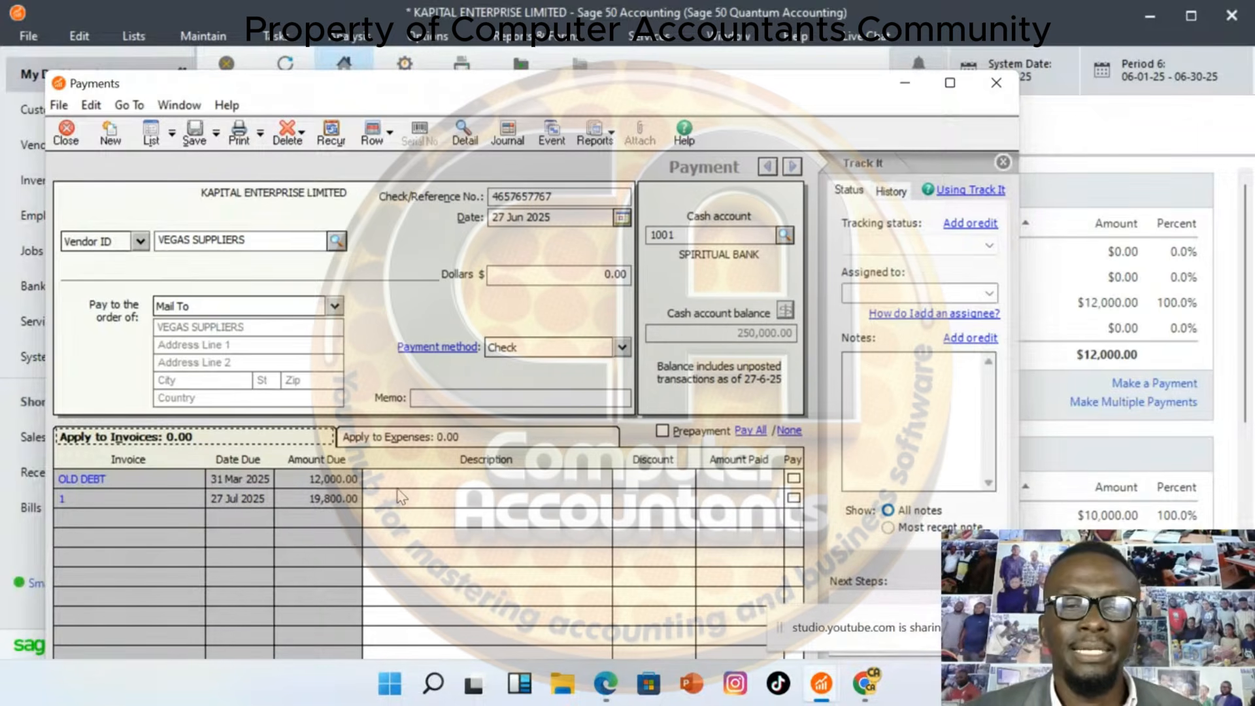
Mark invoice 1 for payment, entering 17,000.00 as its amount paid
left_click(413, 480)
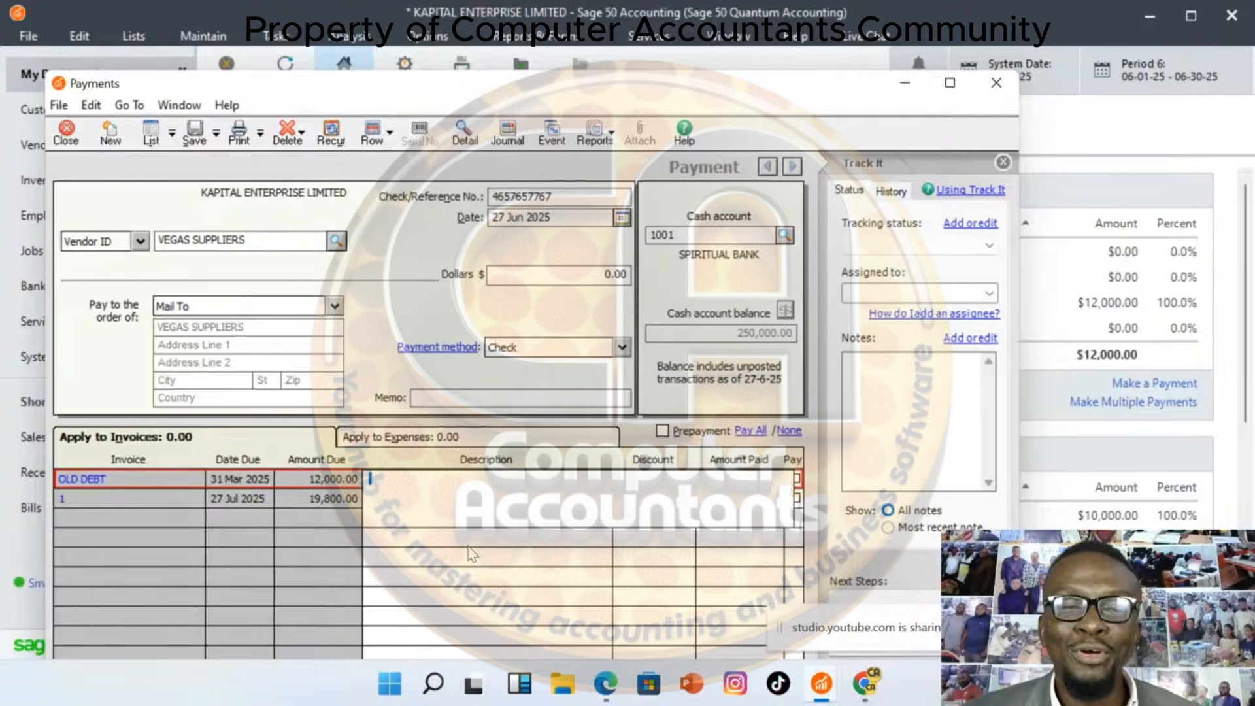
key("Escape")
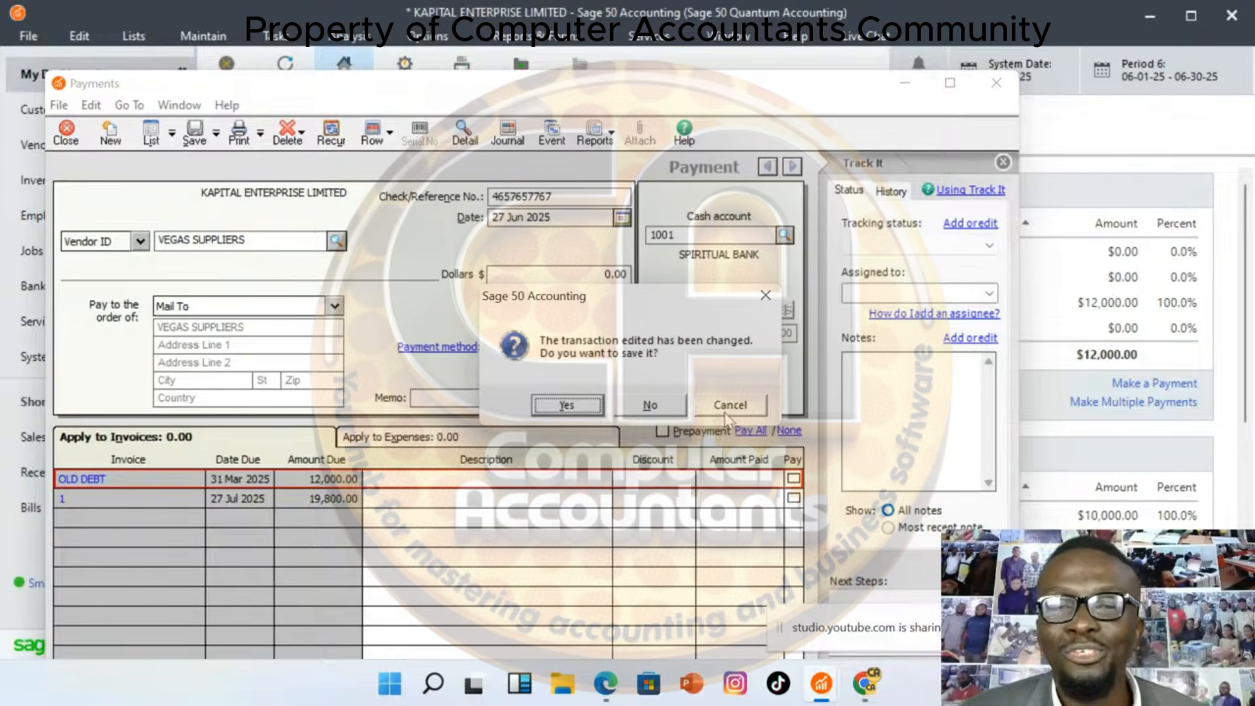
left_click(746, 405)
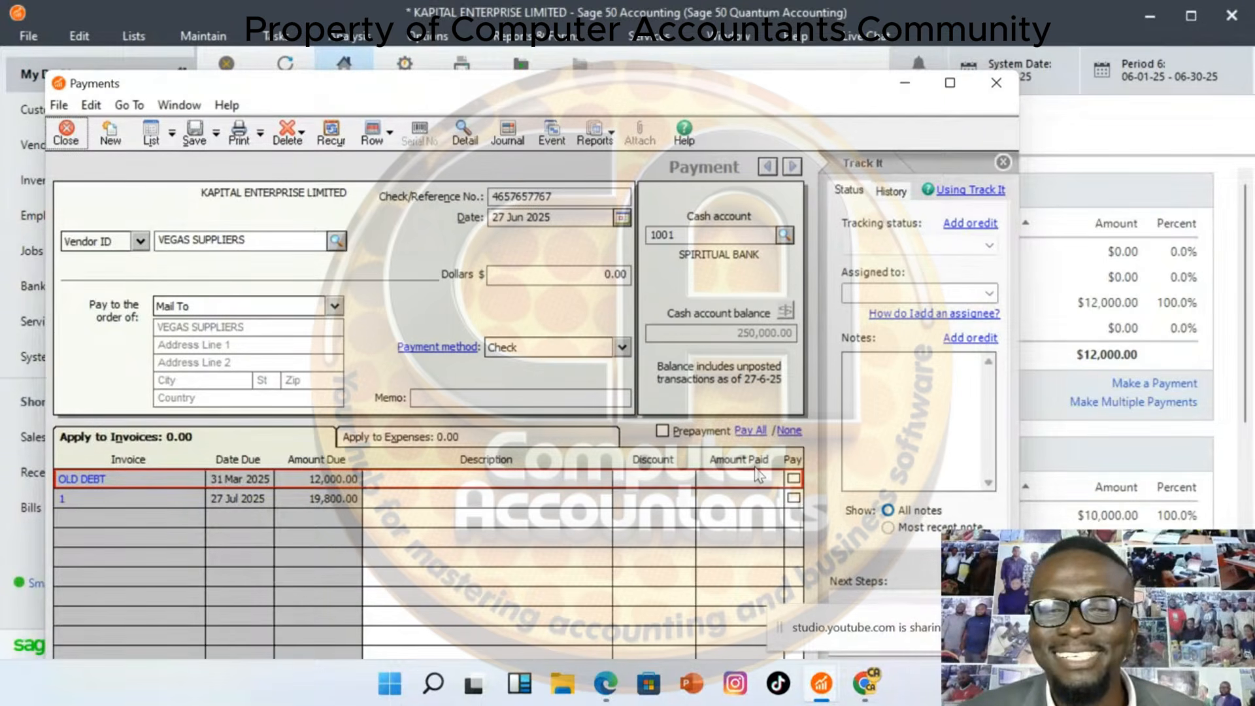
left_click(794, 498)
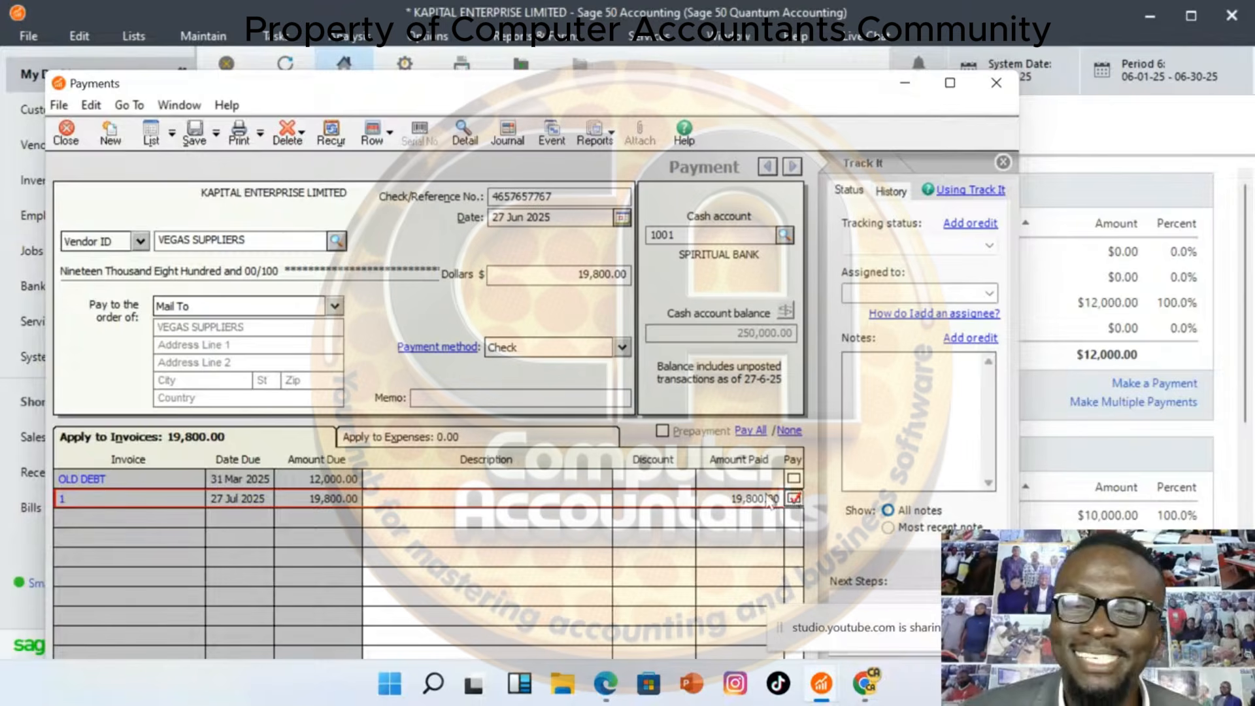
left_click(770, 499)
type("17000")
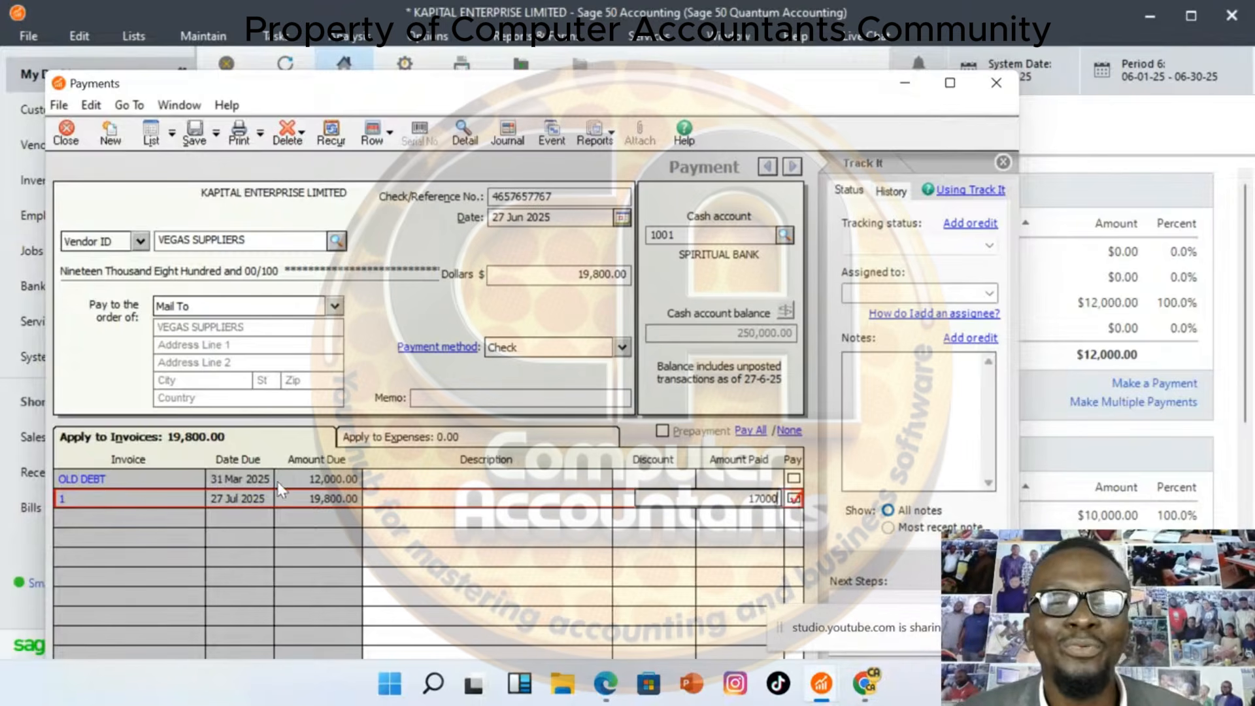
left_click(472, 502)
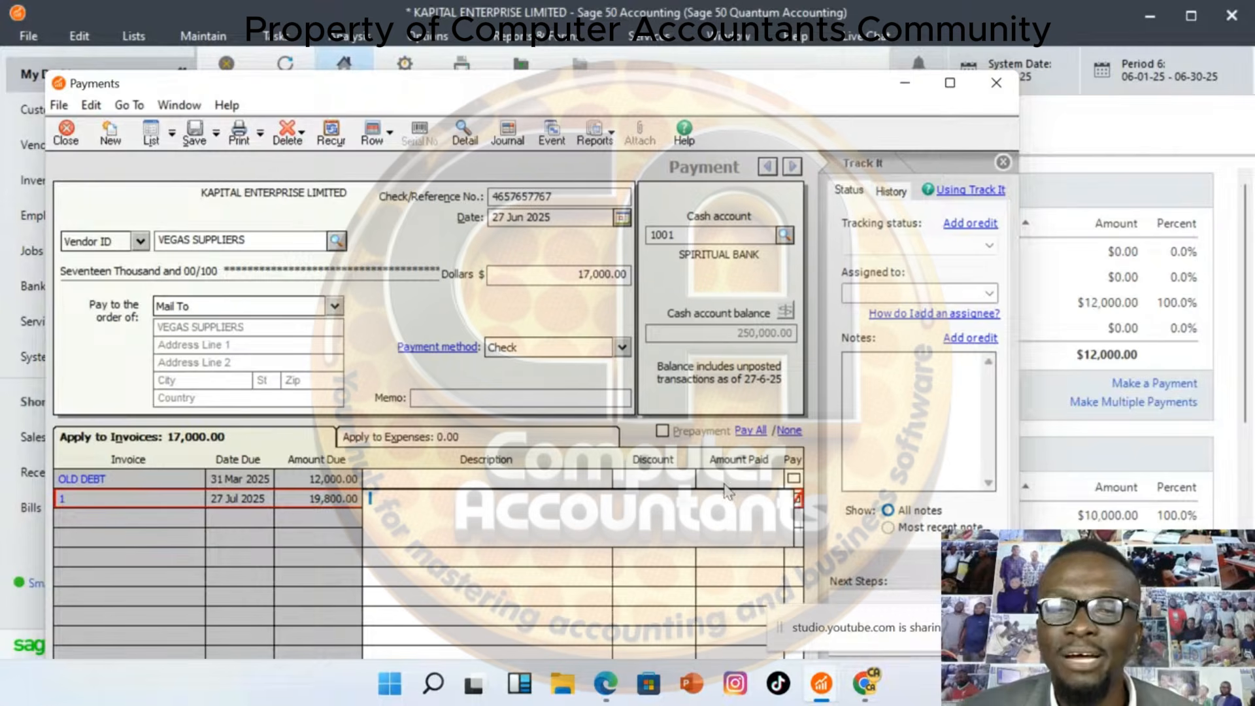
Mark OLD DEBT for 12,000.00 and reduce invoice 1's payment to 5,000.00
left_click(793, 479)
left_click(793, 480)
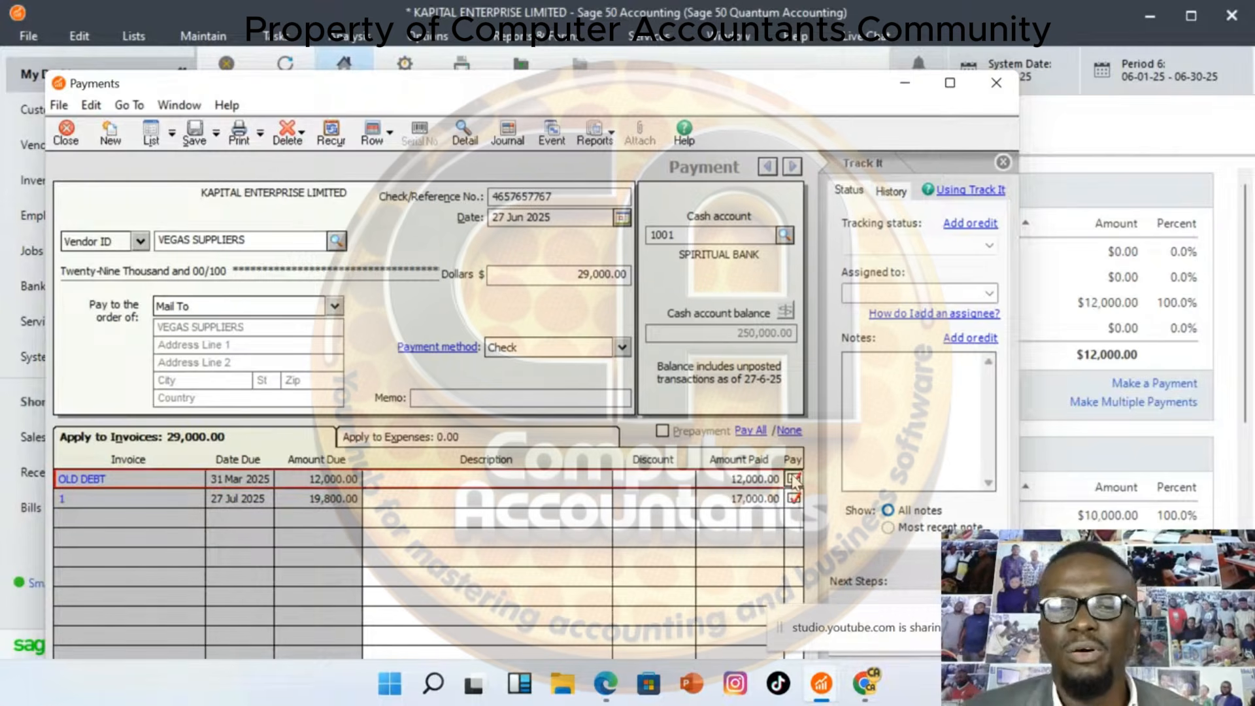
left_click(744, 498)
type("500")
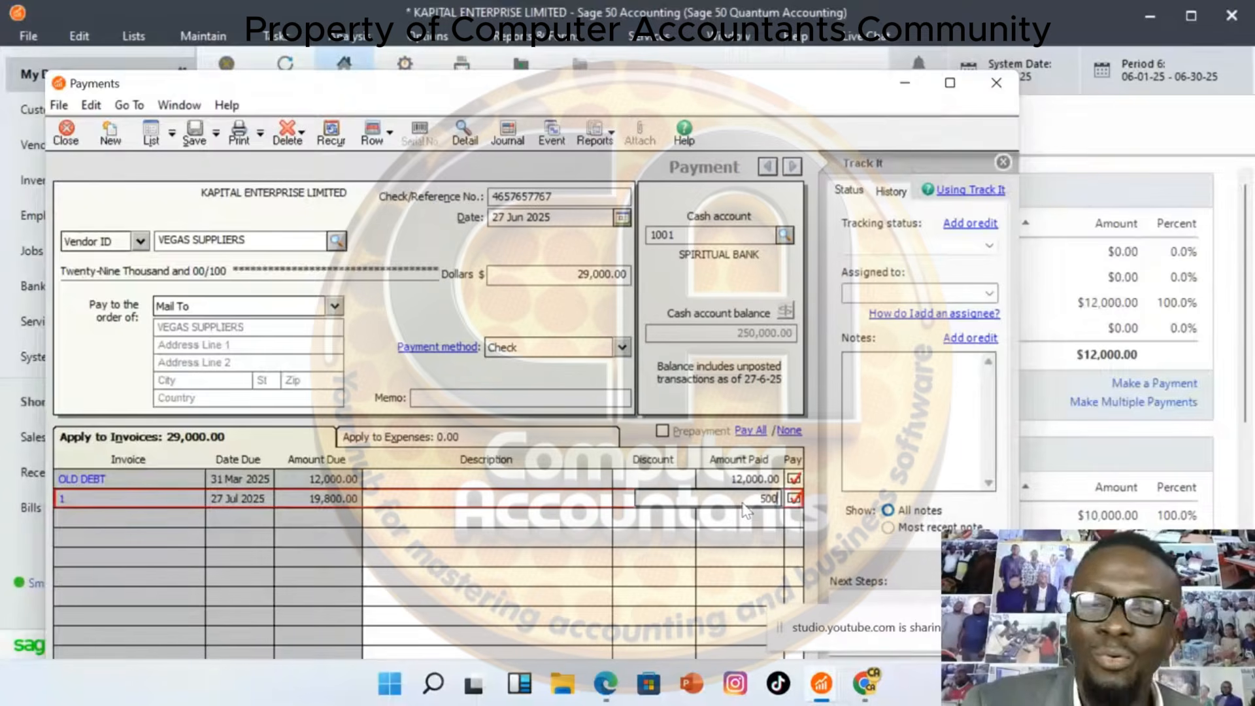
type("0")
key("Tab")
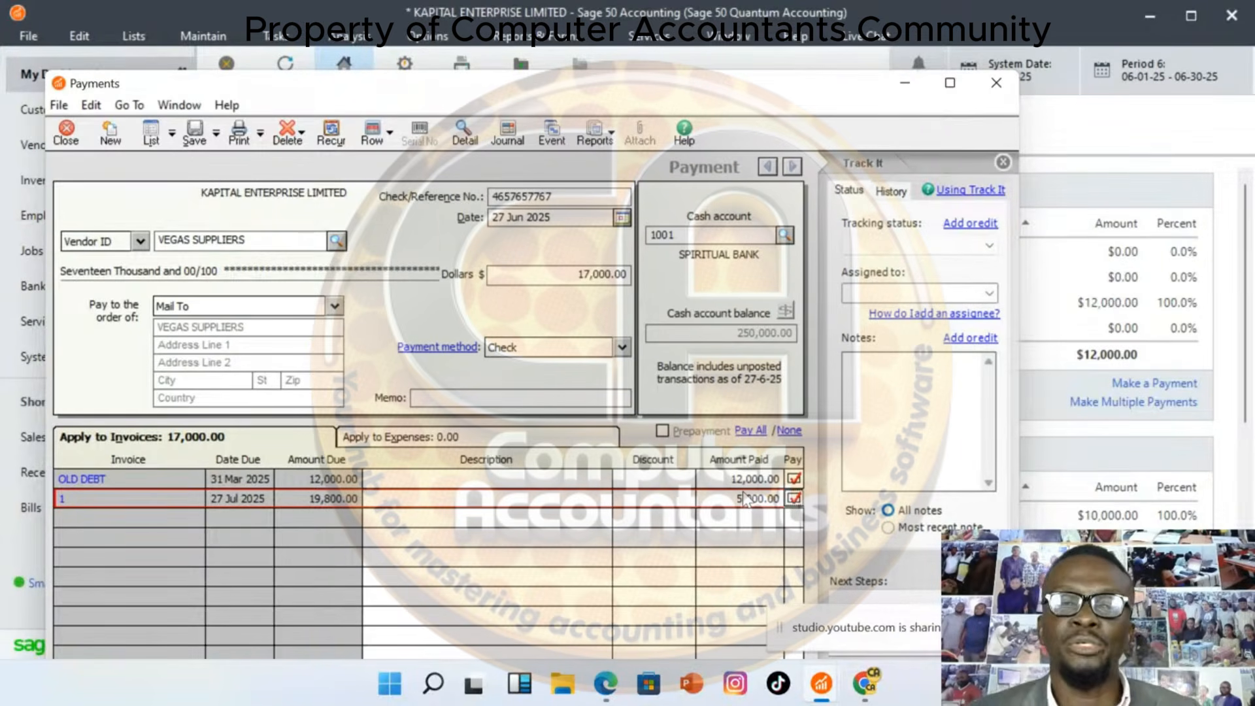
left_click(457, 477)
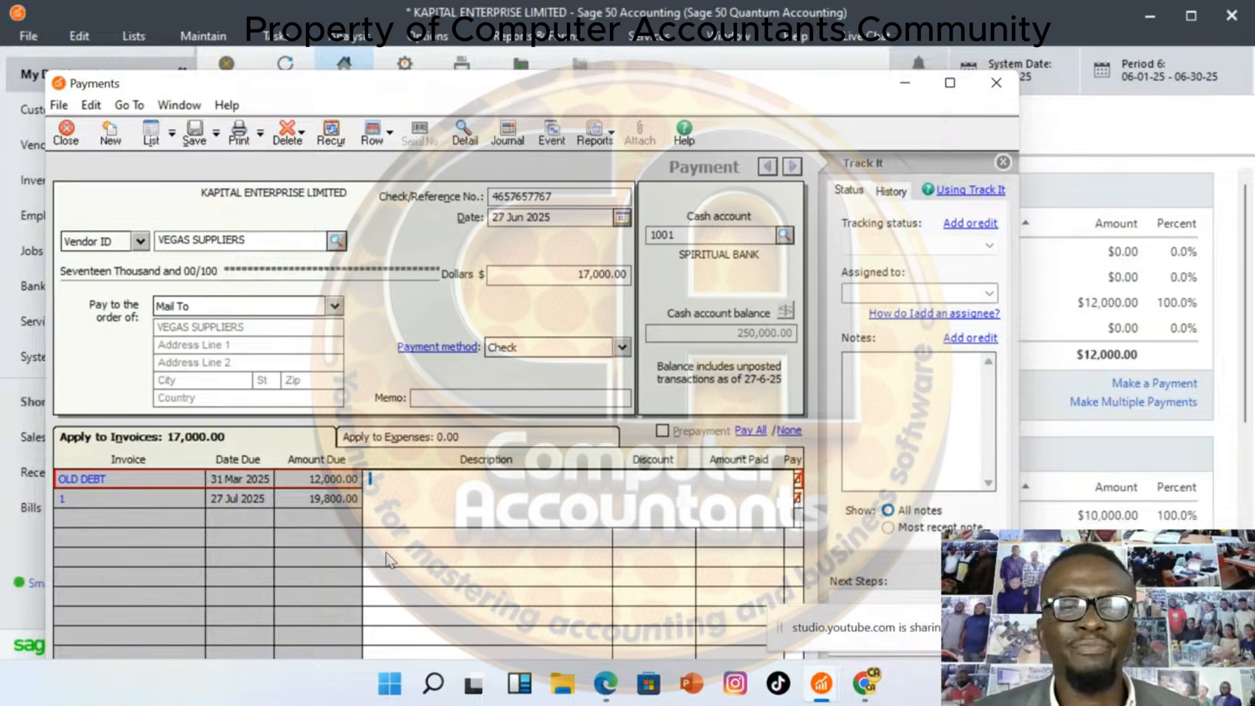
left_click(66, 134)
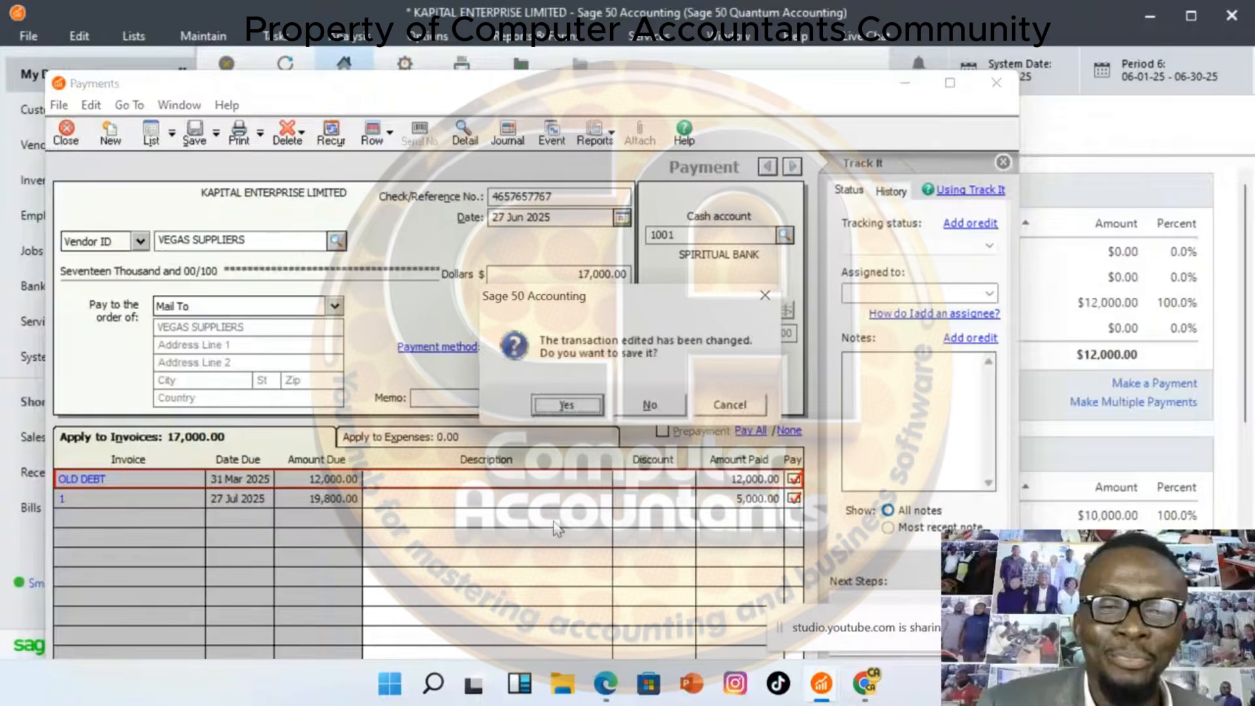
Save the 17,000.00 VEGAS SUPPLIERS payment and close the payment window
left_click(747, 400)
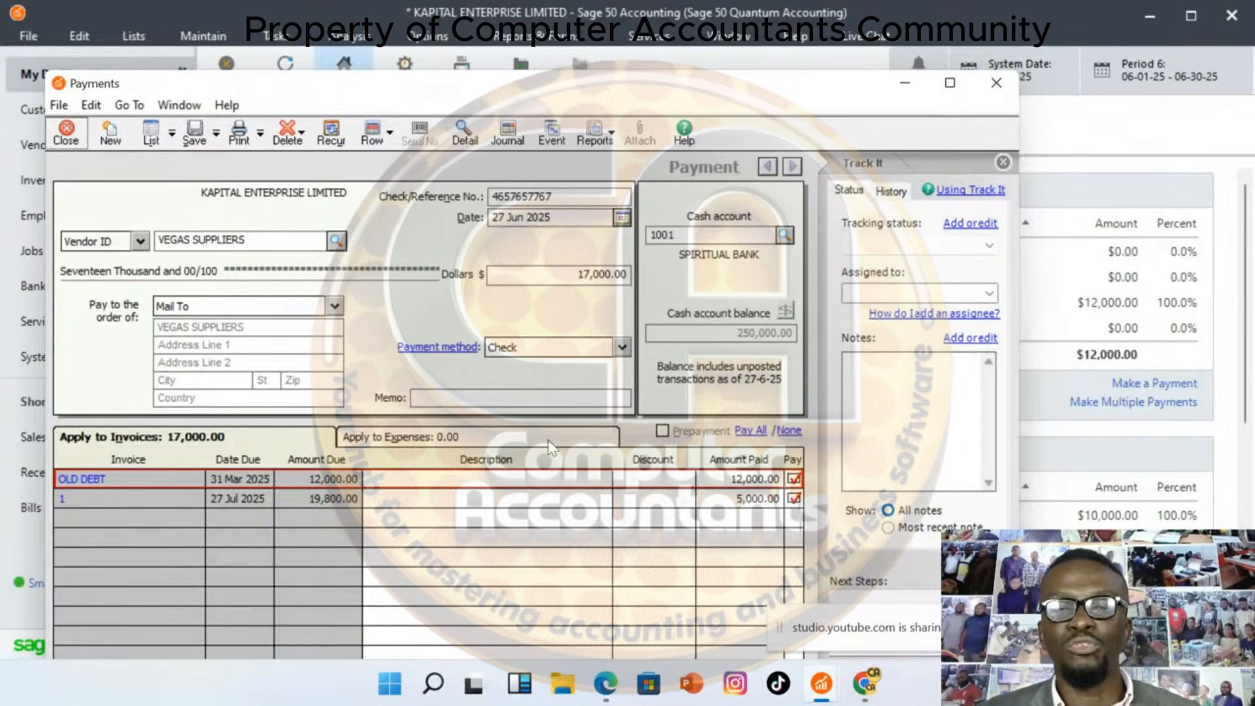
left_click(198, 137)
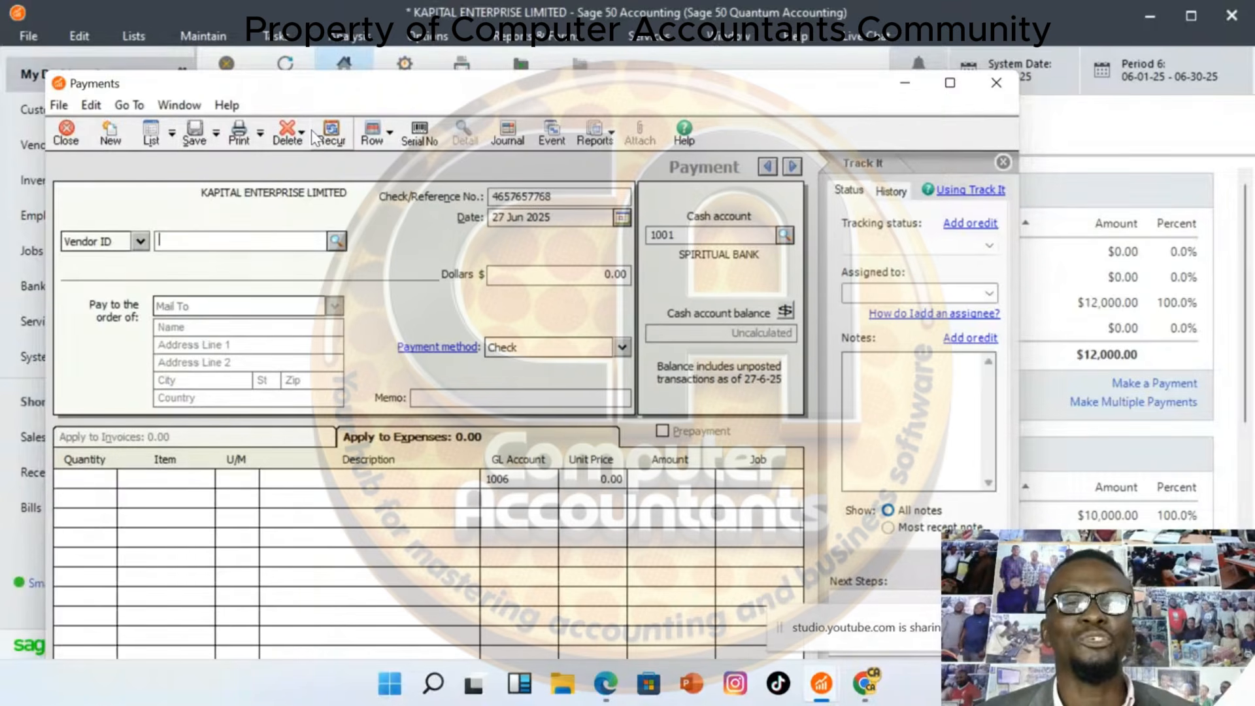
left_click(996, 82)
Start a new payment to VIVA IMPORTERS and enter its check number
left_click(278, 36)
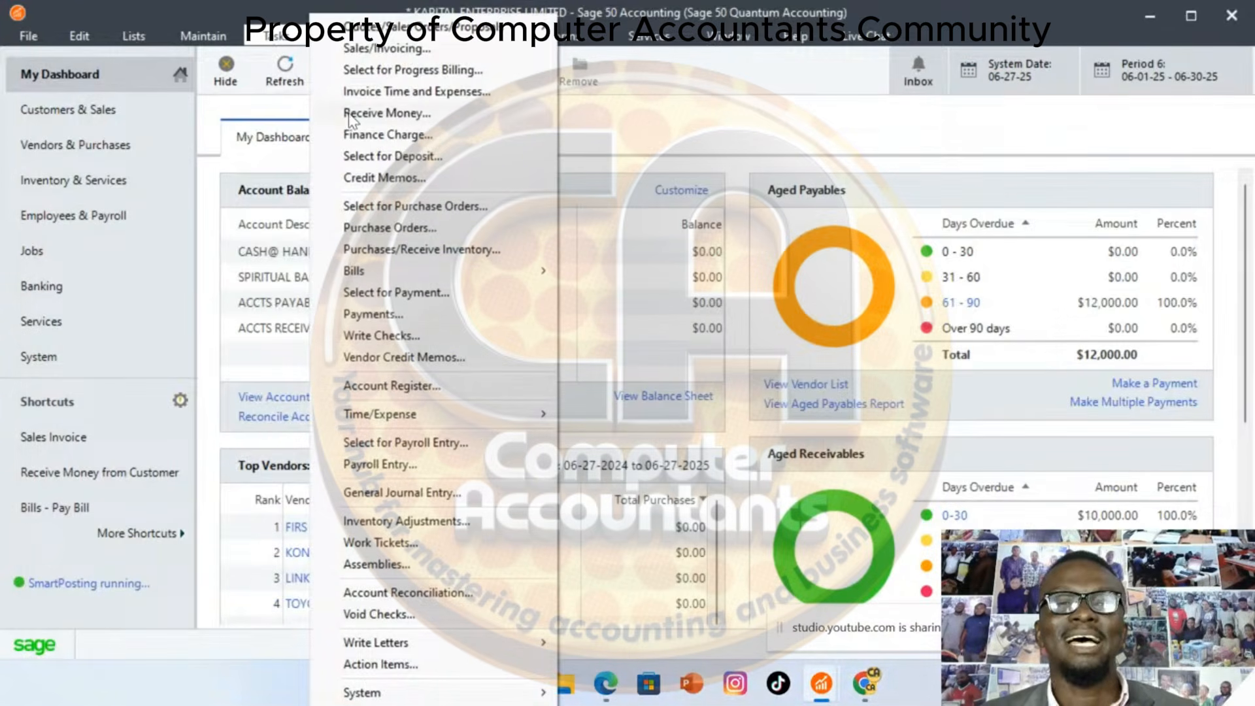
left_click(394, 316)
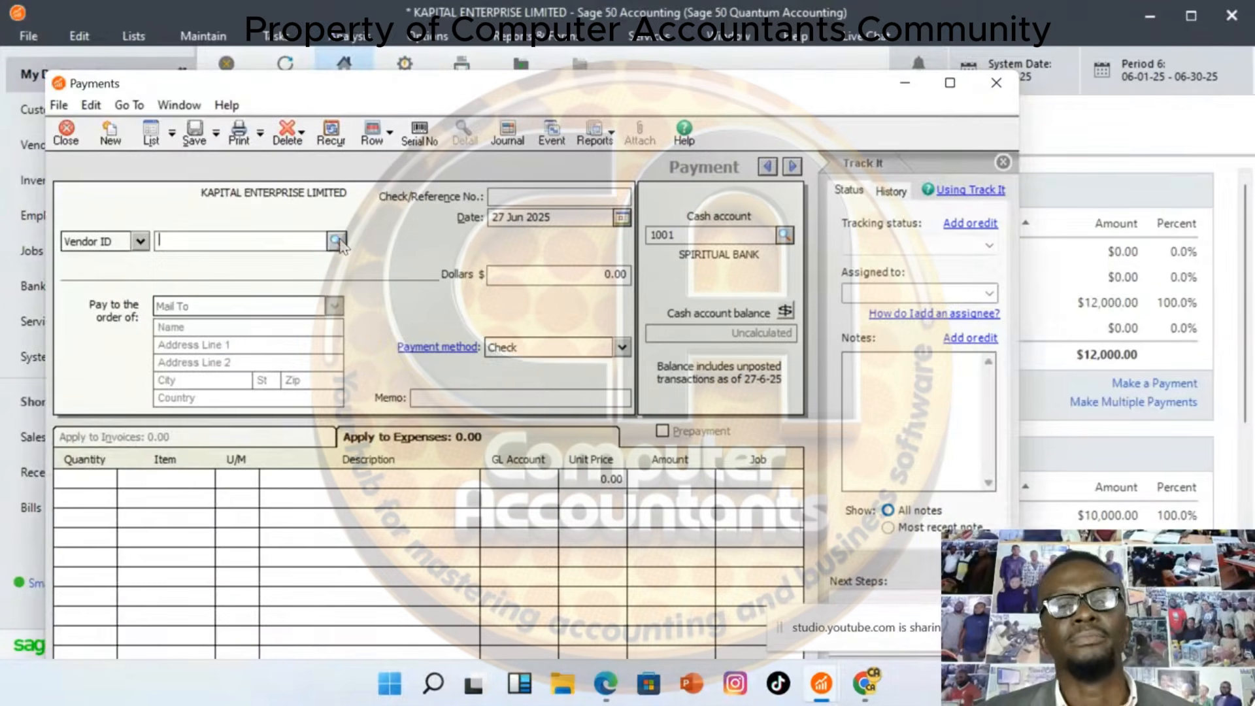
left_click(337, 241)
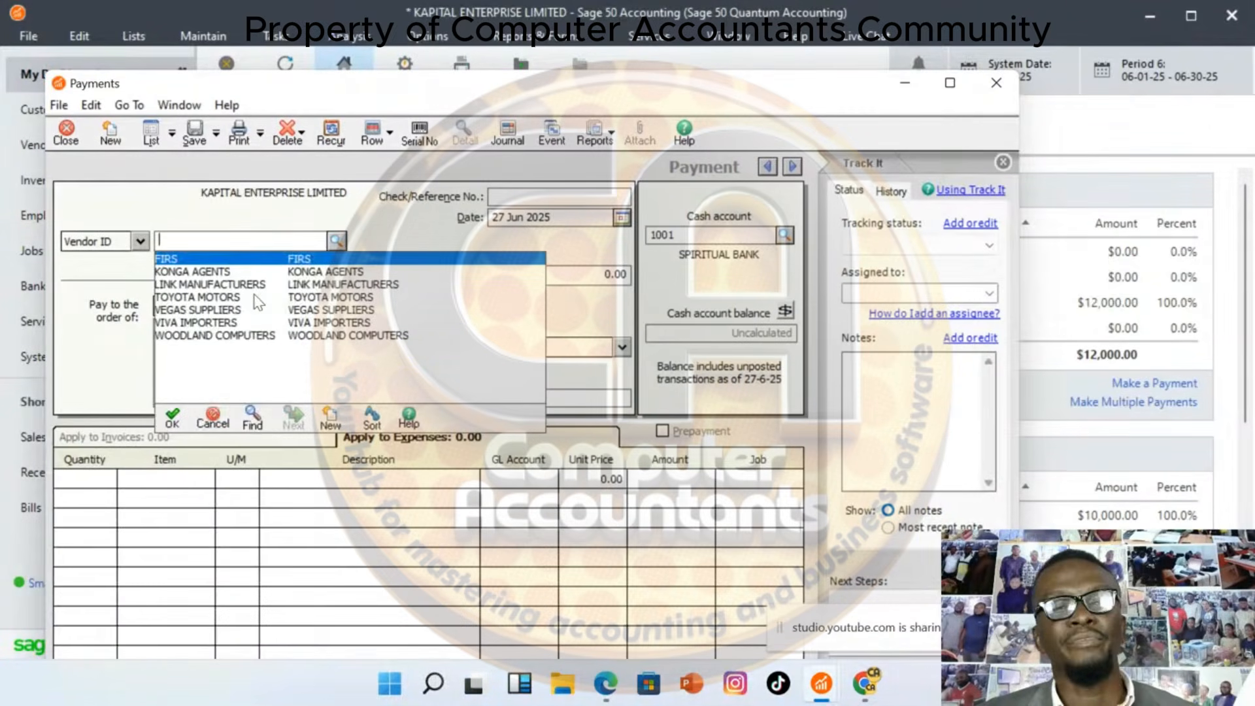
left_click(200, 325)
double_click(198, 325)
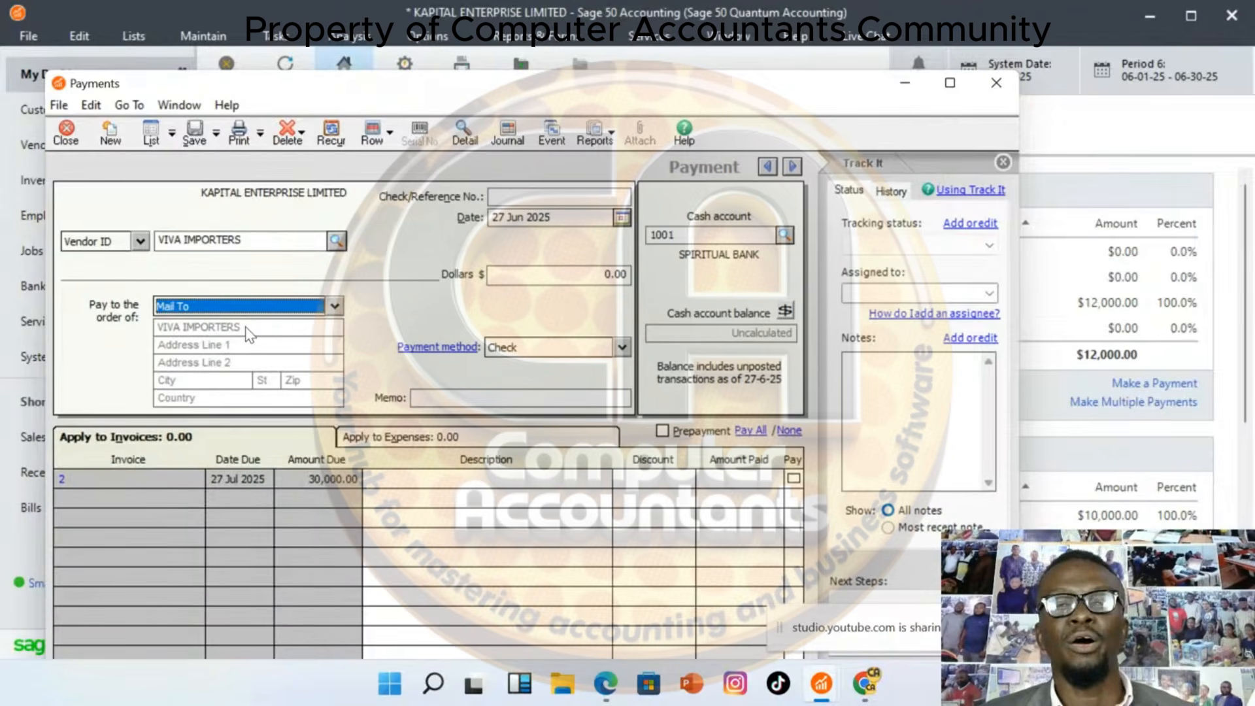
left_click(528, 190)
type("576768789898")
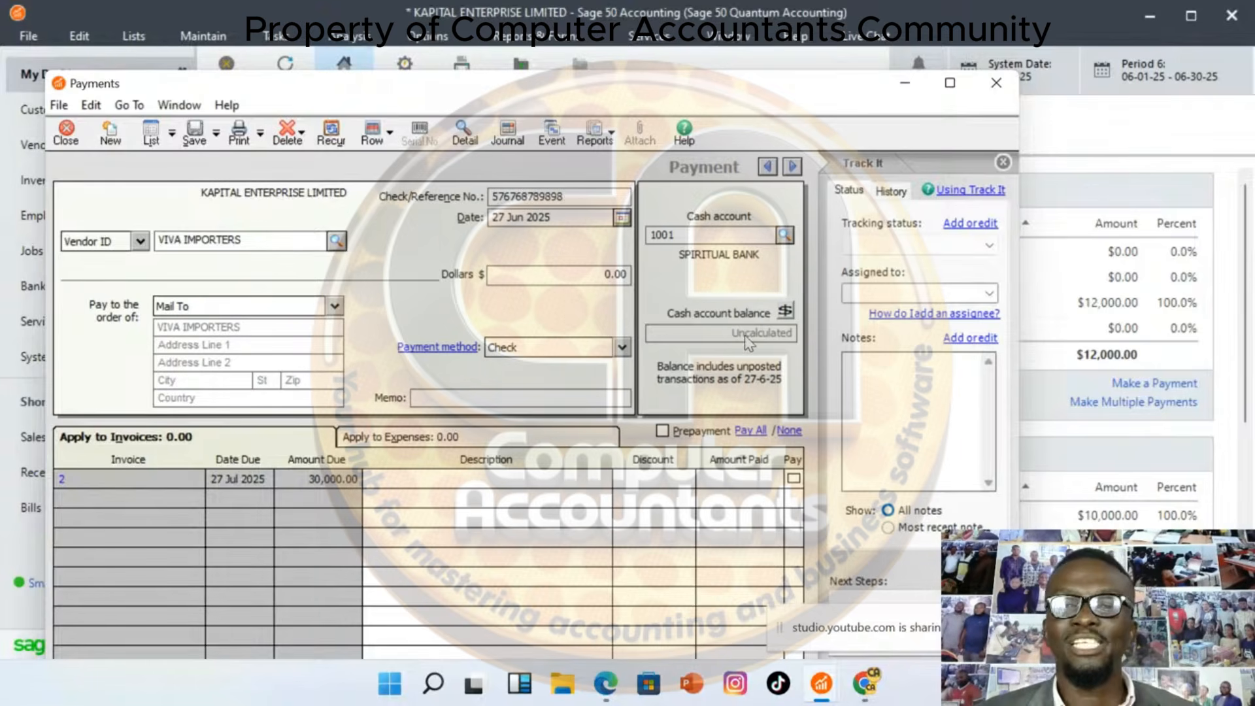
left_click(785, 311)
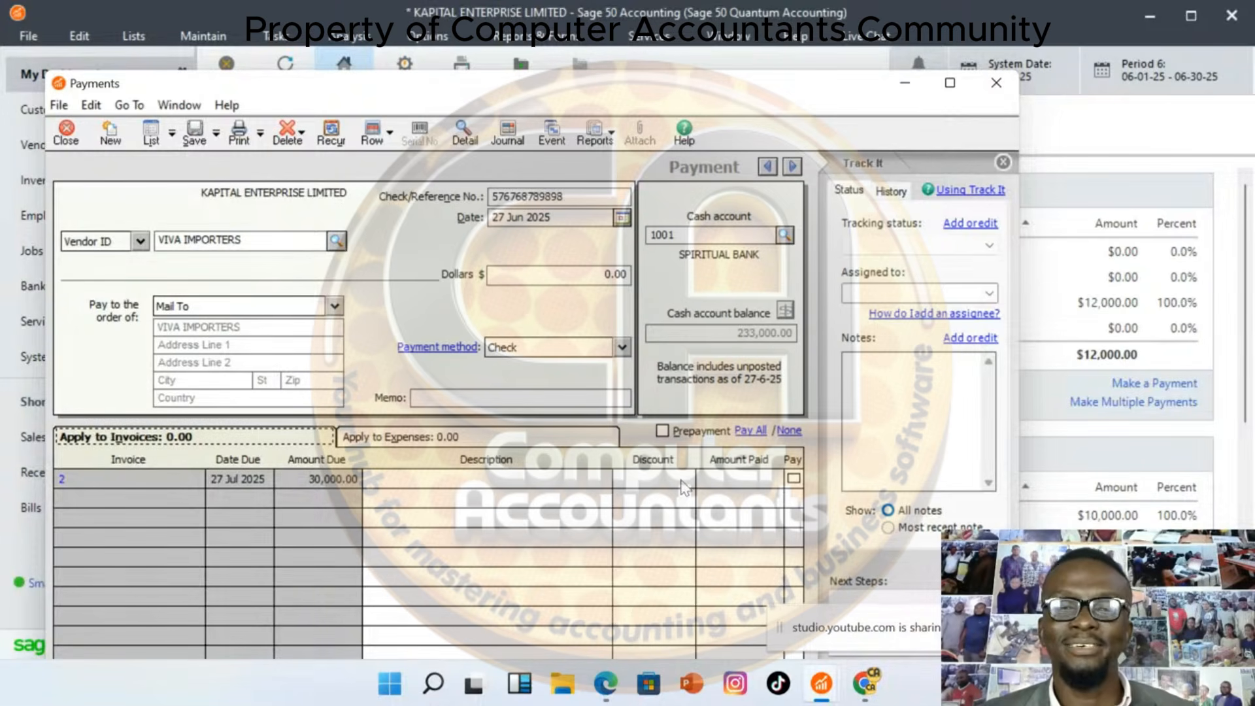
Pay 20,000.00 against invoice 2 and save the payment
left_click(749, 479)
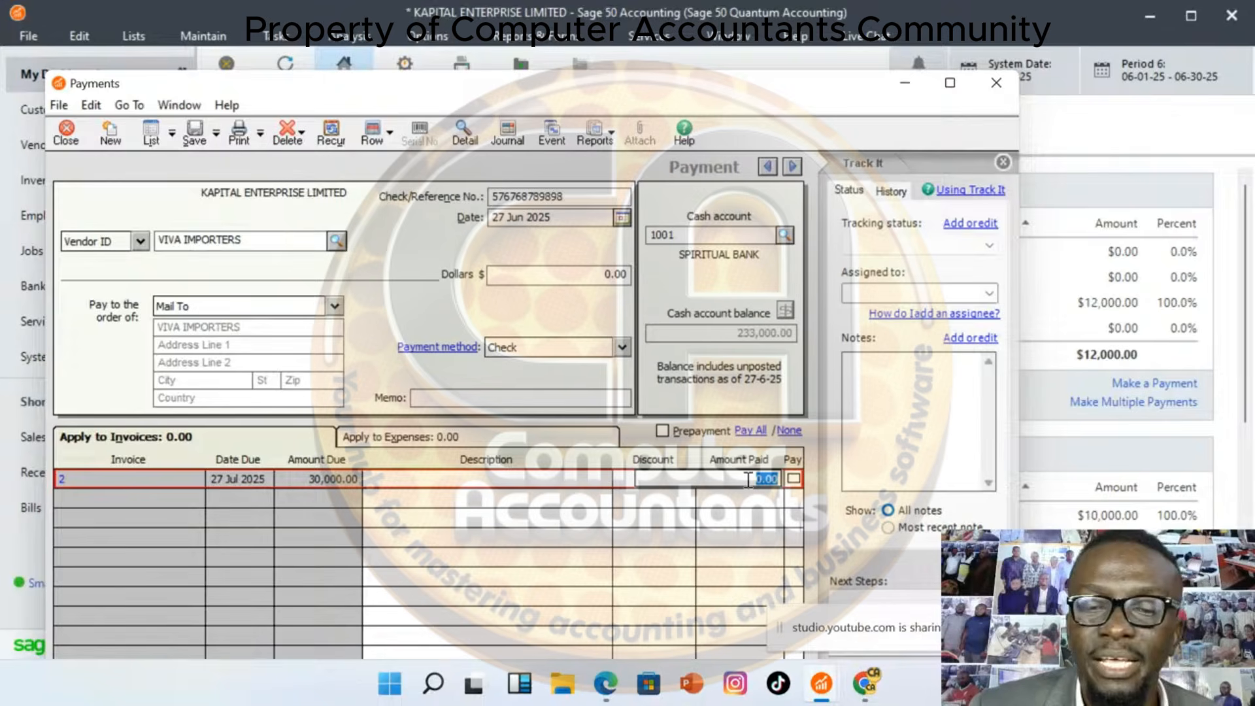
key("BackSpace")
key("Tab")
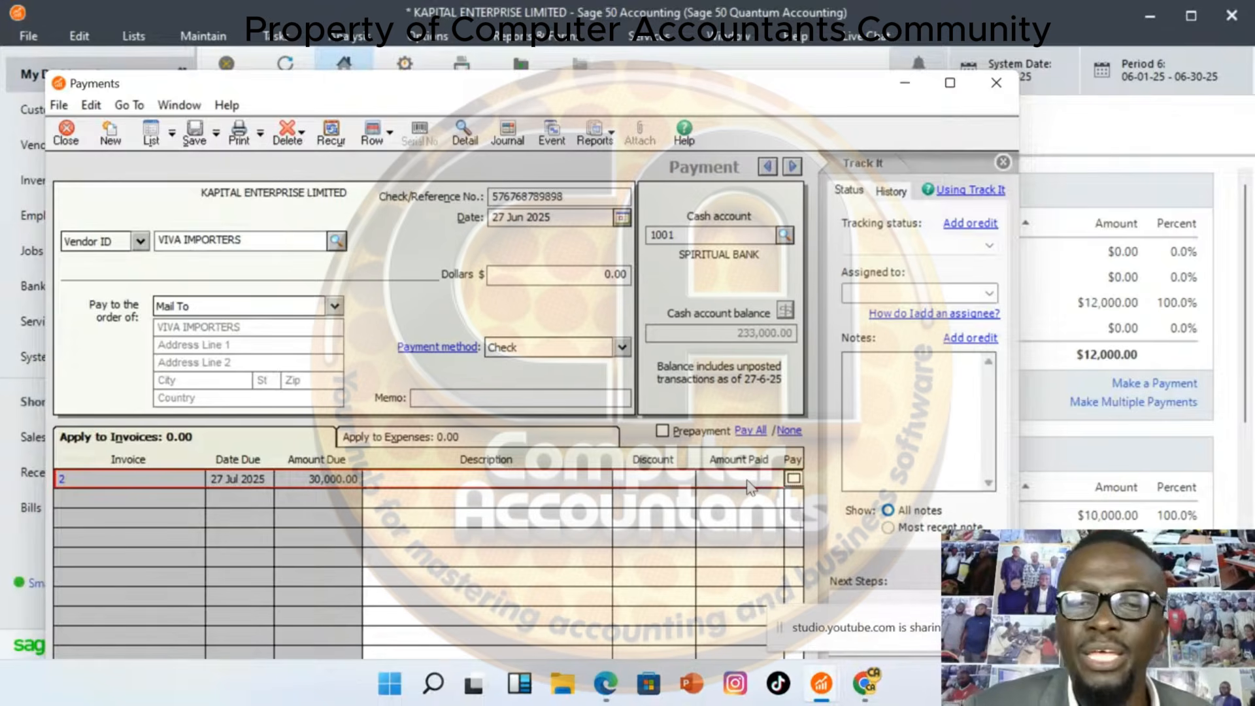
left_click(793, 481)
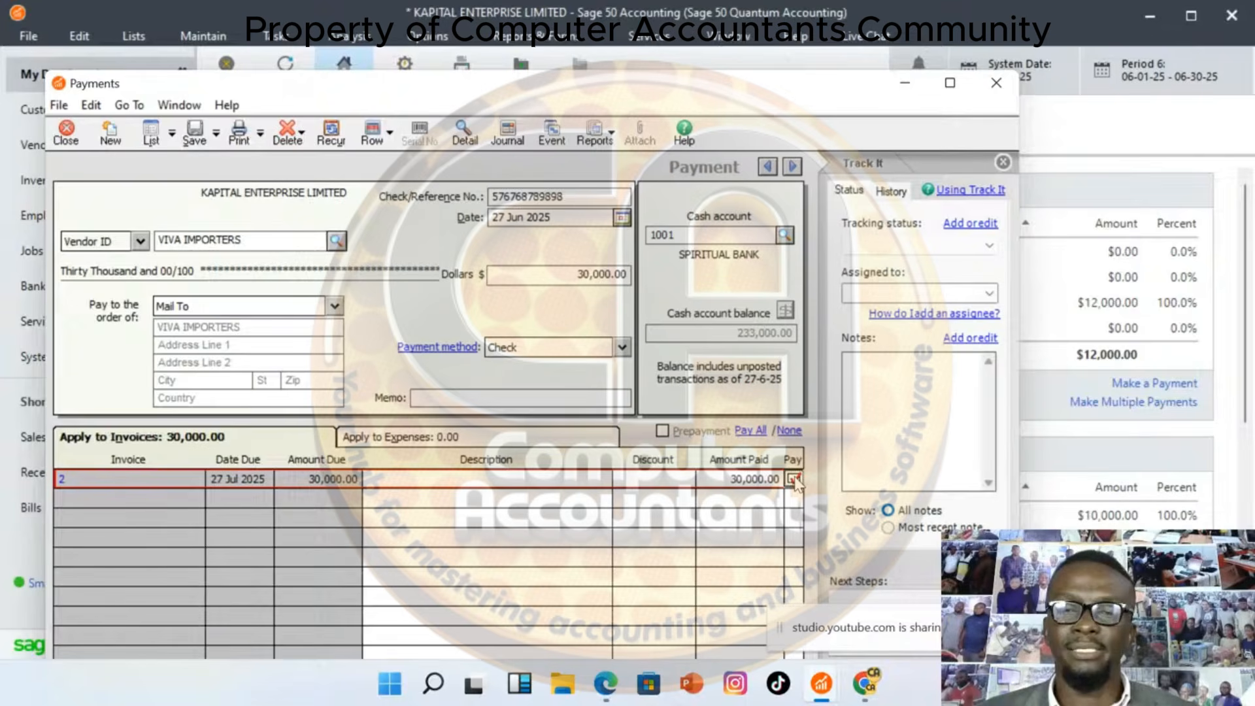
left_click(757, 479)
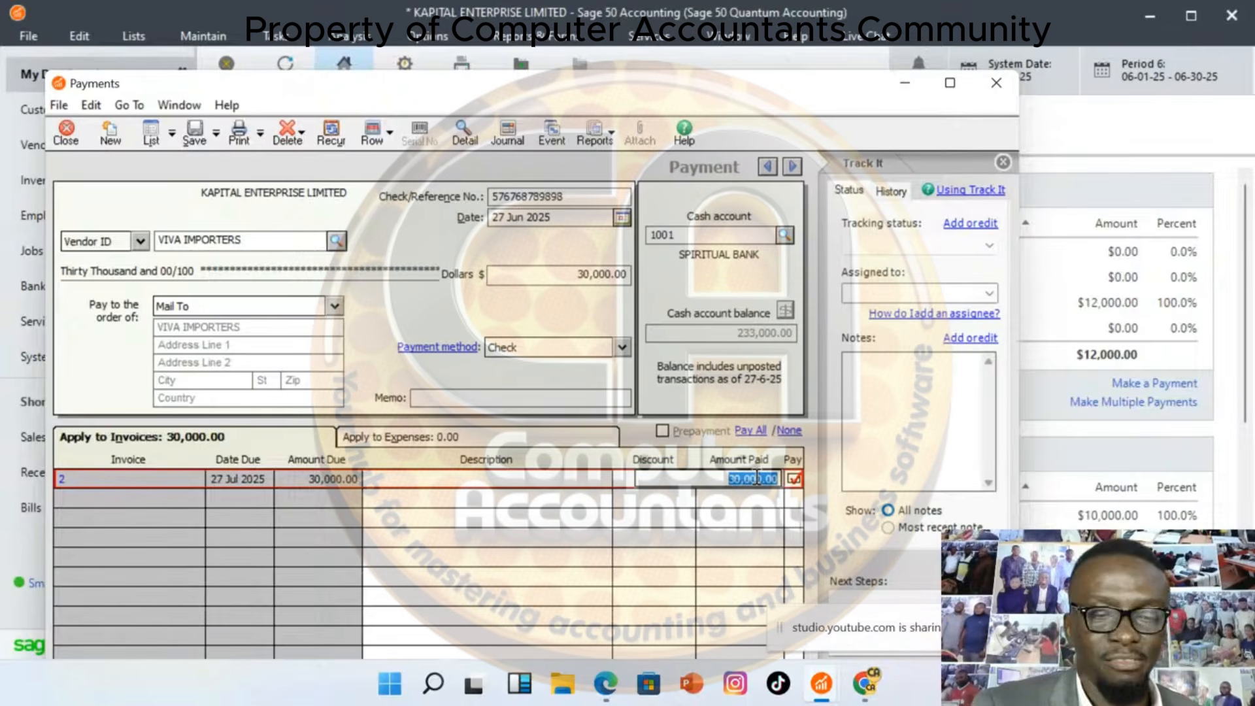
type("20000")
key("Tab")
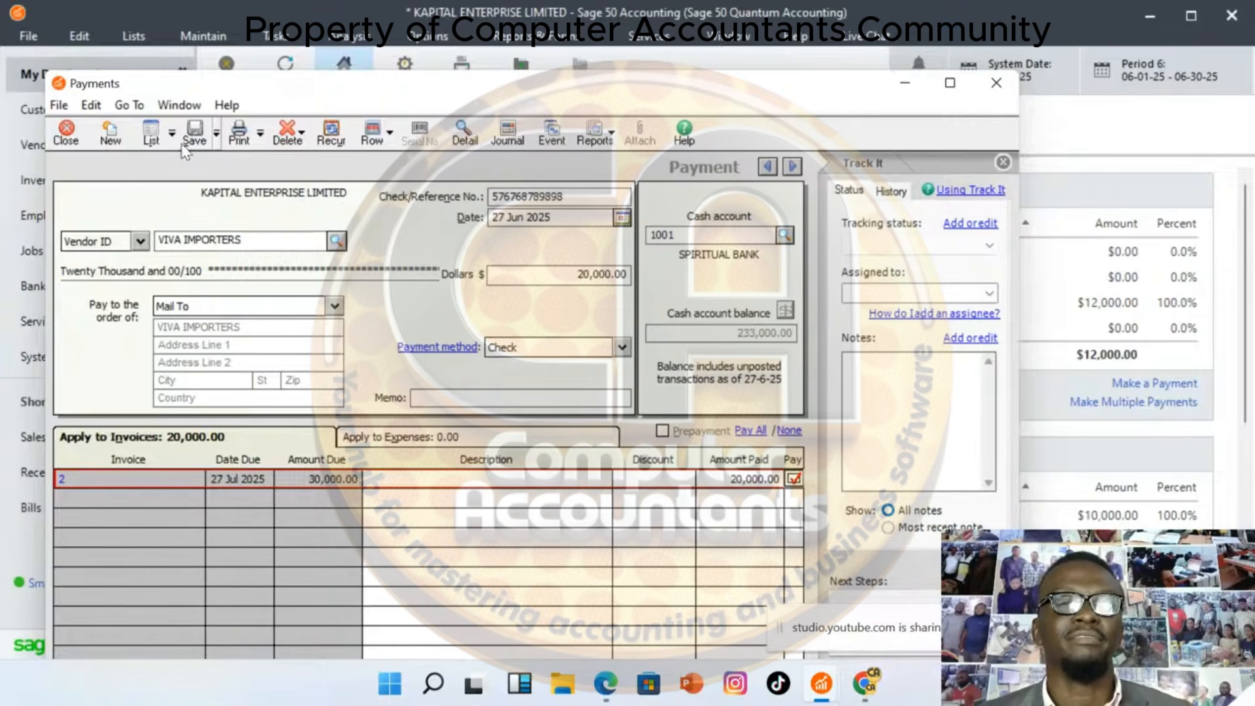
left_click(204, 129)
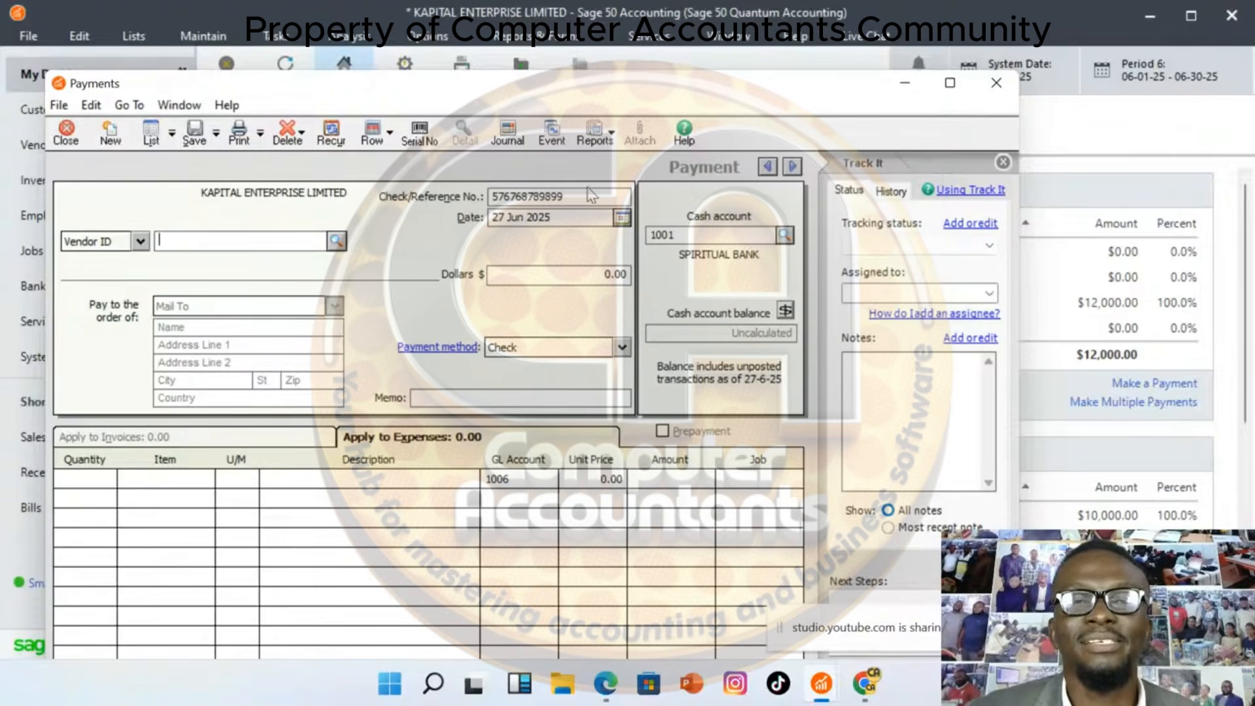
Start a new payment to LINK MANUFACTURERS with check reference 45
left_click(996, 83)
left_click(285, 41)
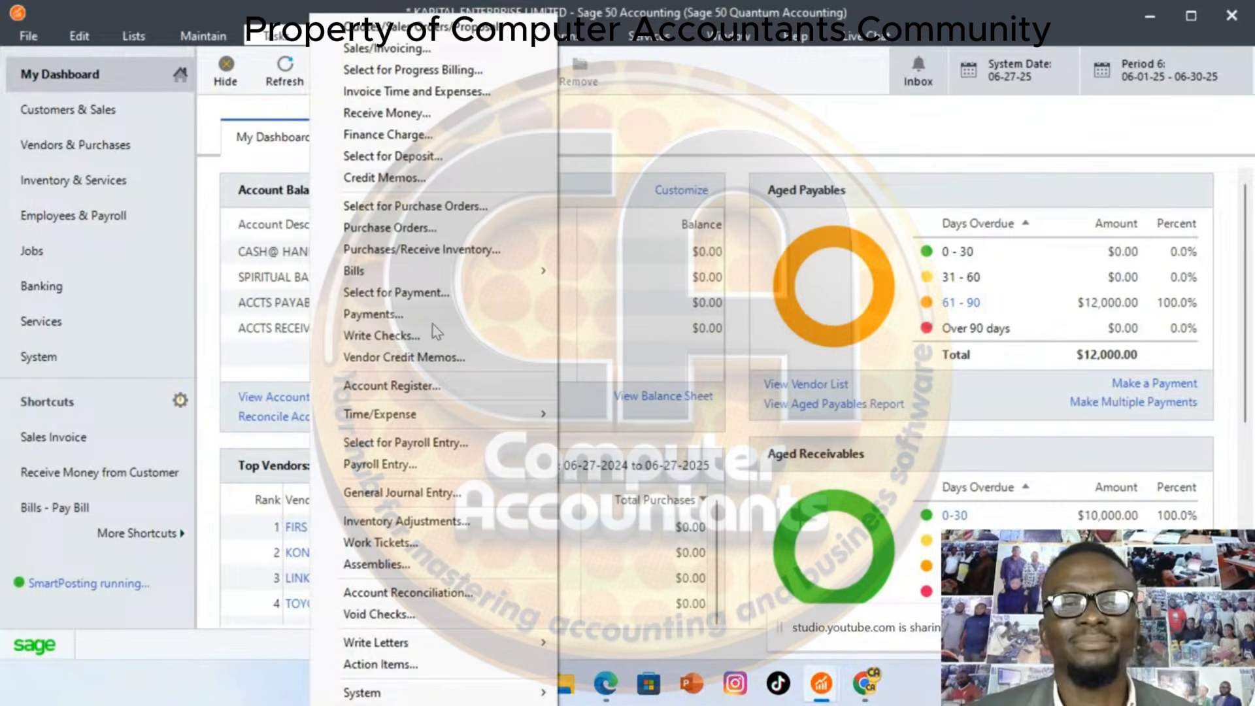
left_click(371, 315)
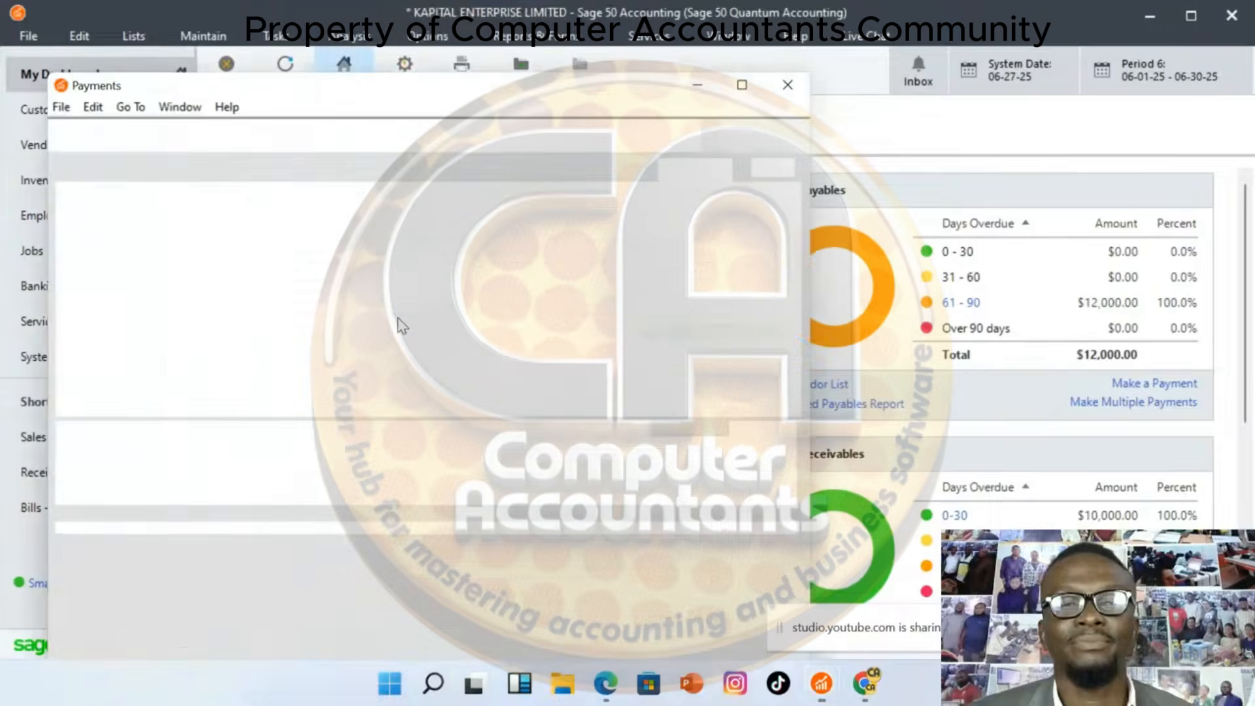
left_click(336, 241)
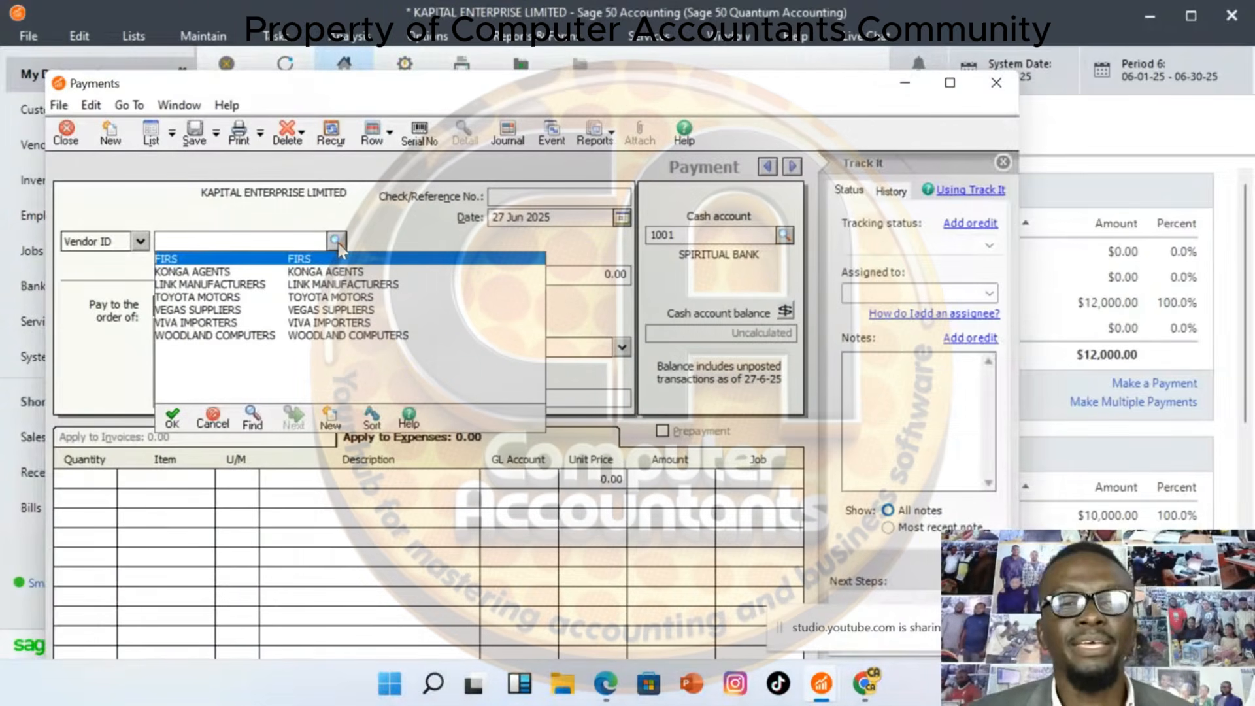
double_click(209, 288)
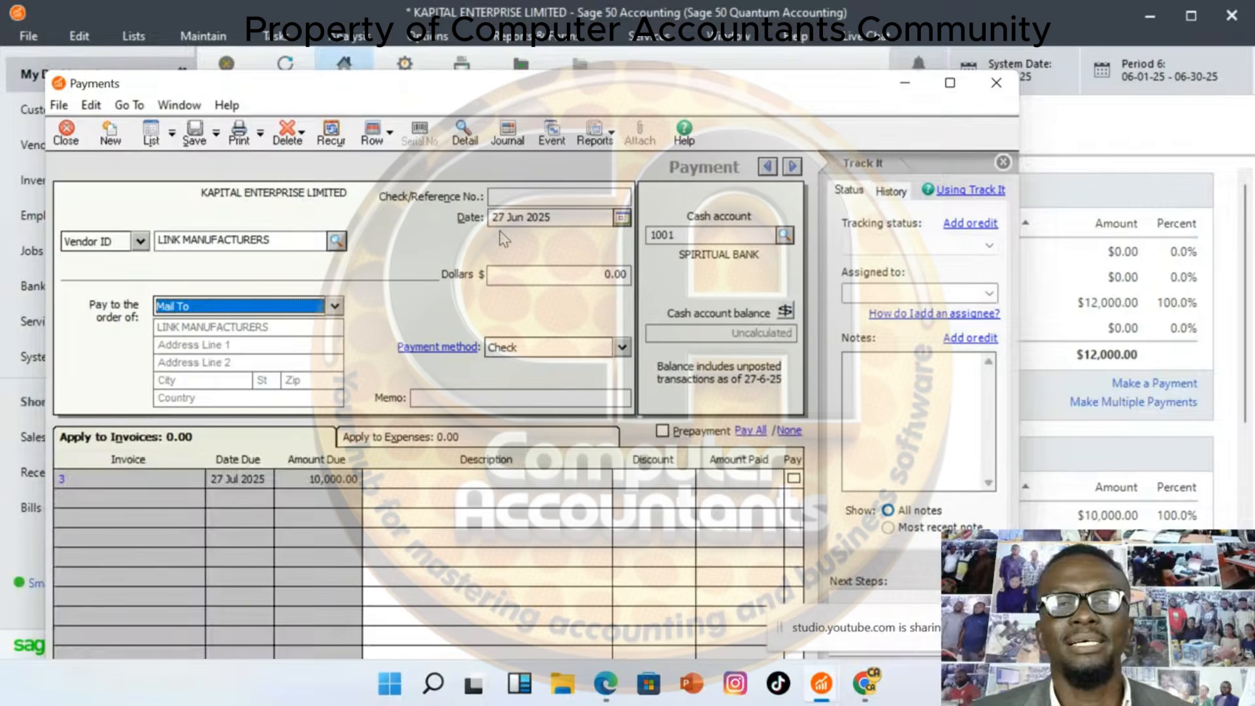
left_click(527, 196)
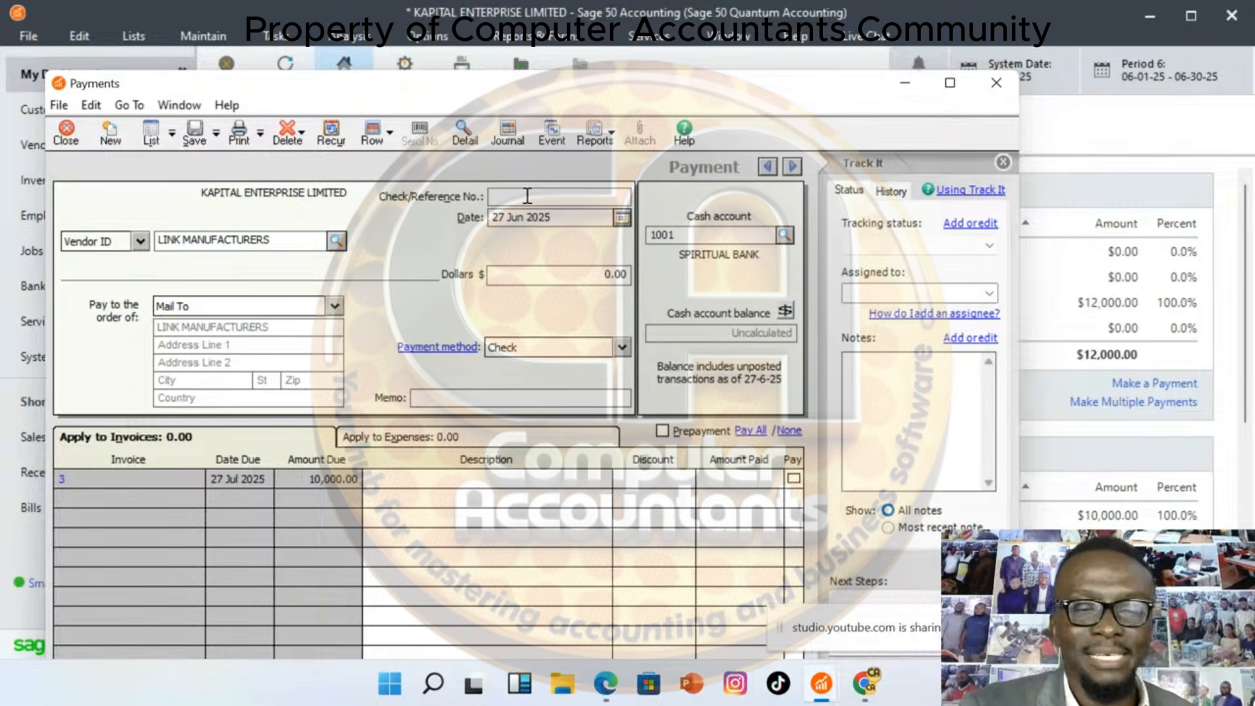
type("45")
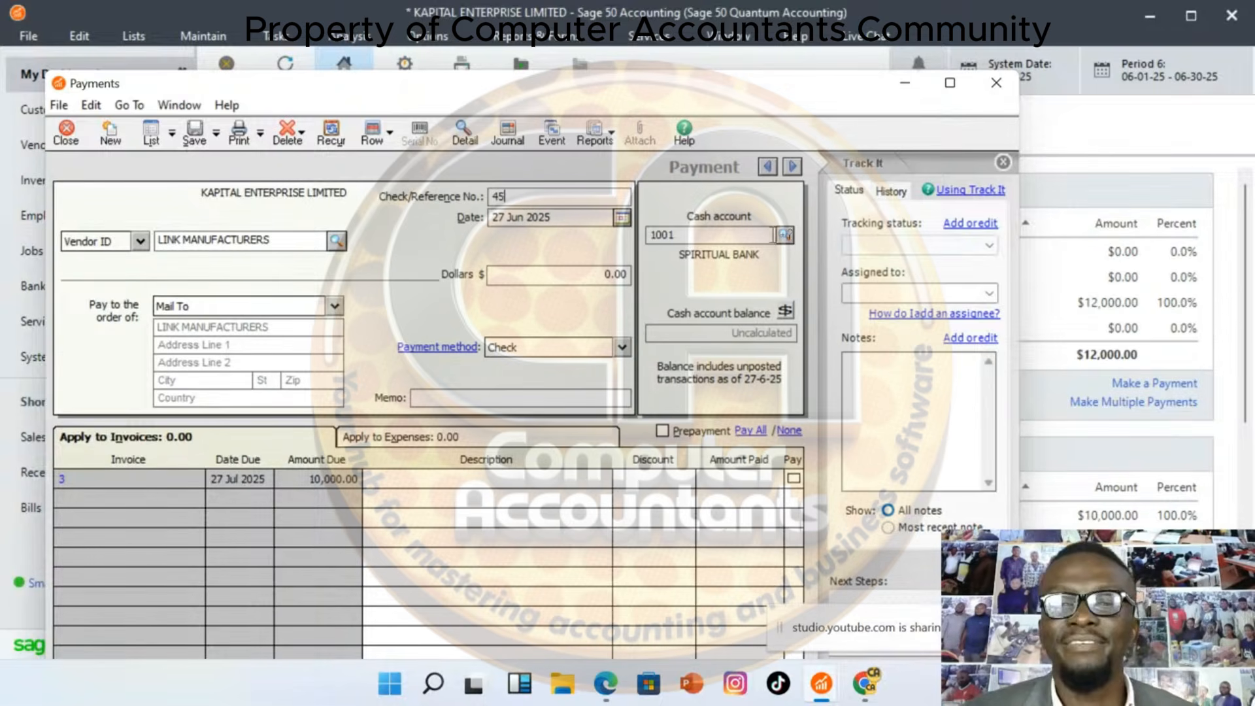
Pay invoice 3 in full (10,000.00) from CASH@ HAND and save the payment
left_click(785, 234)
double_click(783, 251)
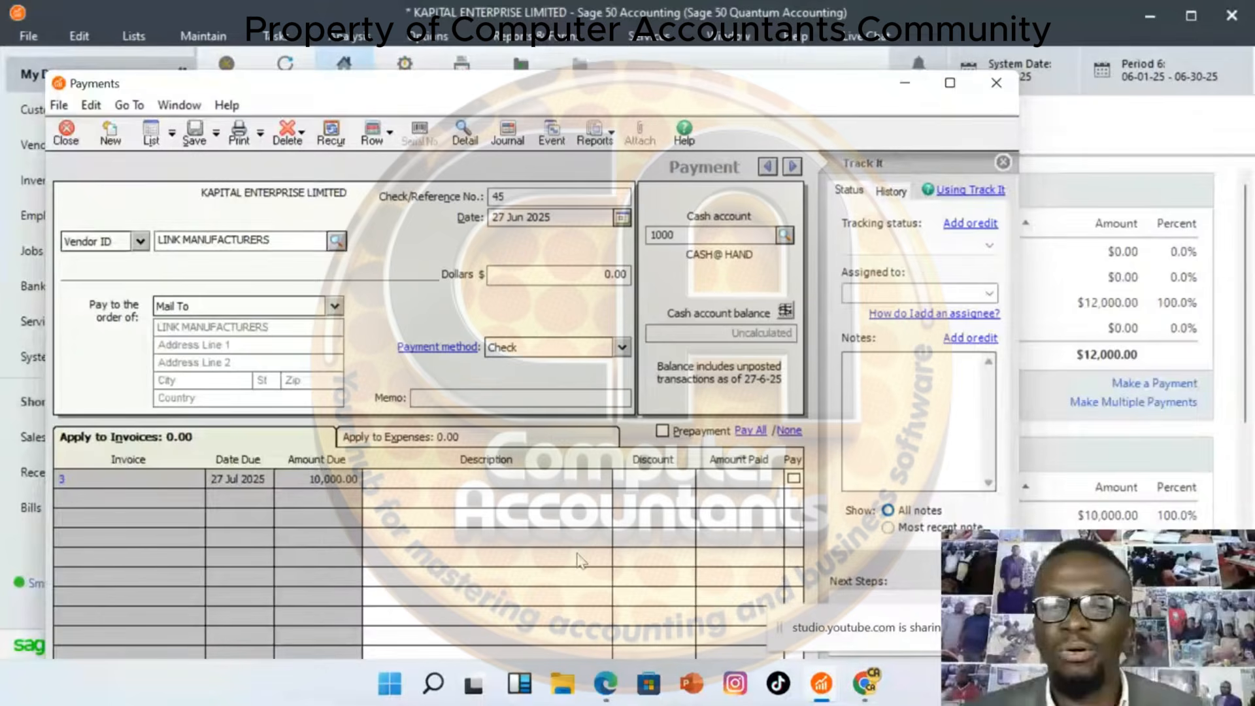
left_click(793, 478)
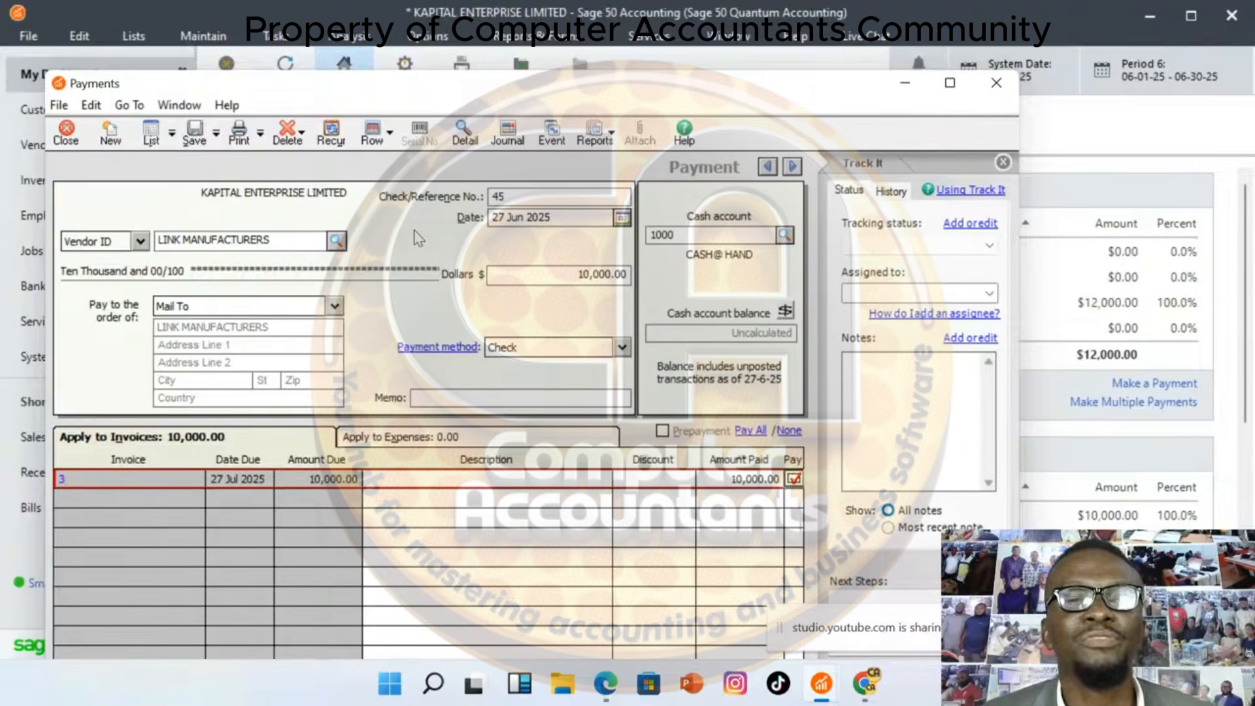
left_click(194, 134)
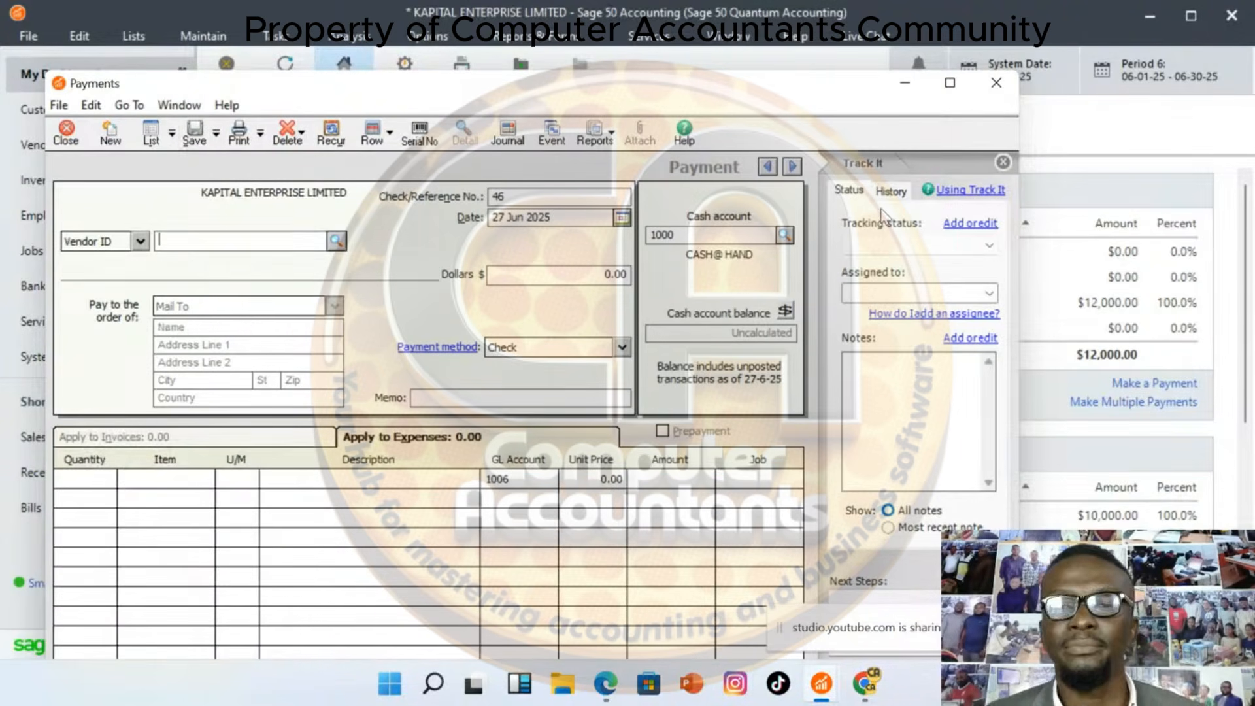
Close the Payments window and dismiss the WhatsApp notification to reveal My Dashboard
left_click(996, 85)
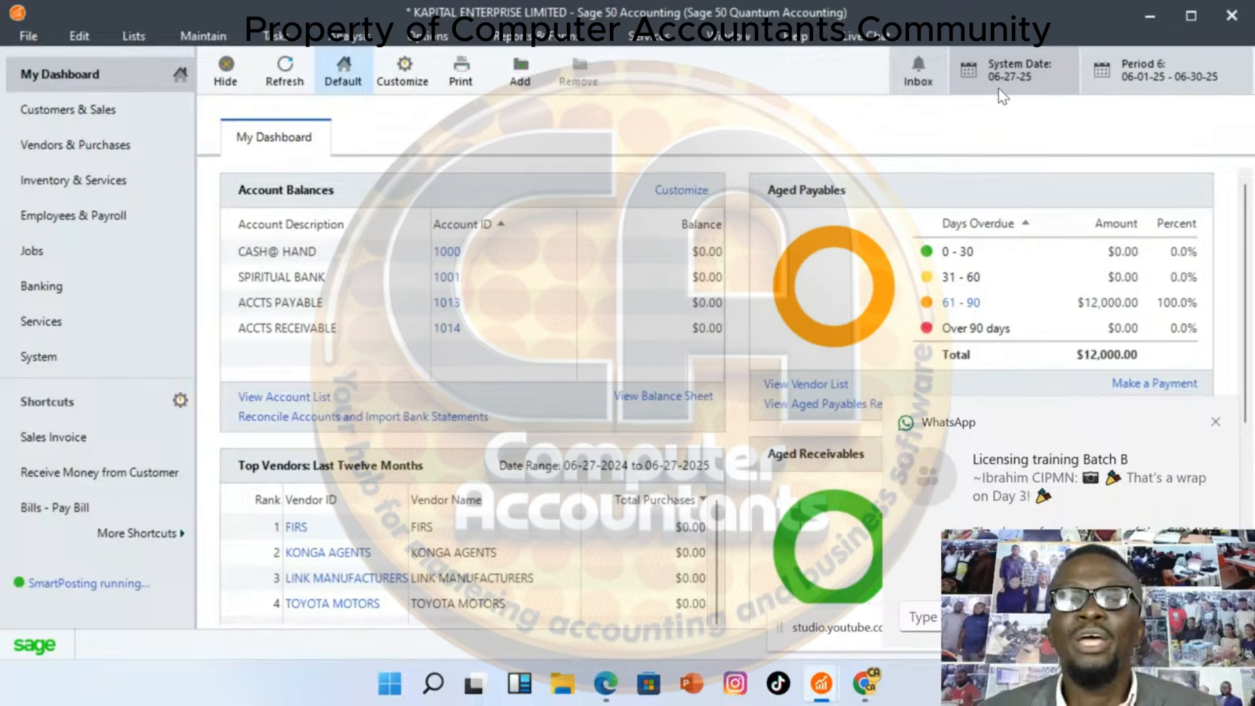
left_click(1216, 422)
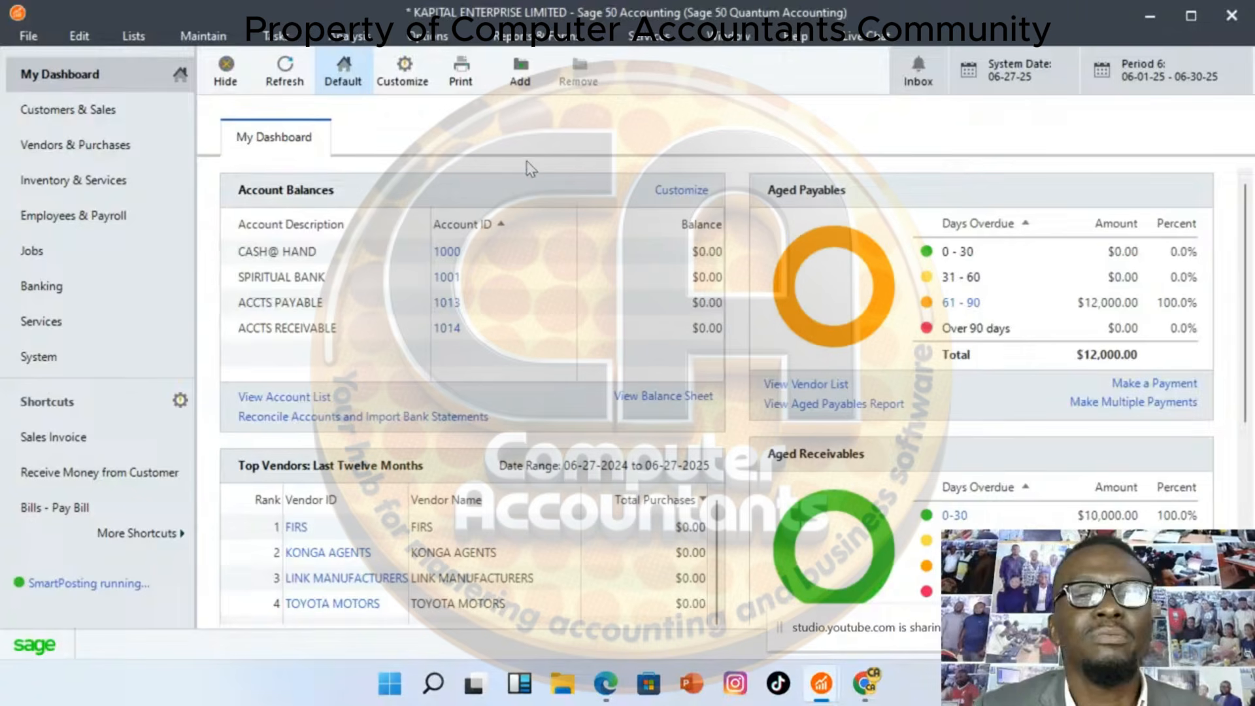
Start a receipt from ABC VENTURES with its reference, depositing into 1001 SPIRITUAL BANK
left_click(275, 36)
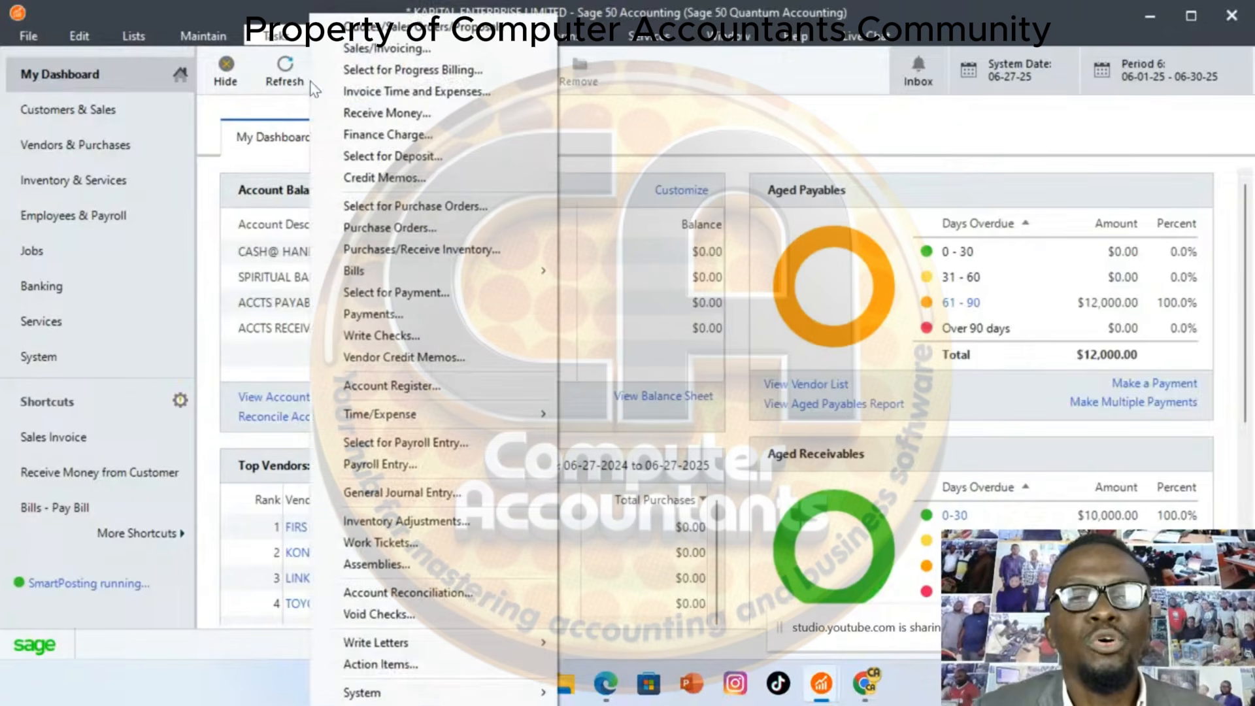
left_click(422, 116)
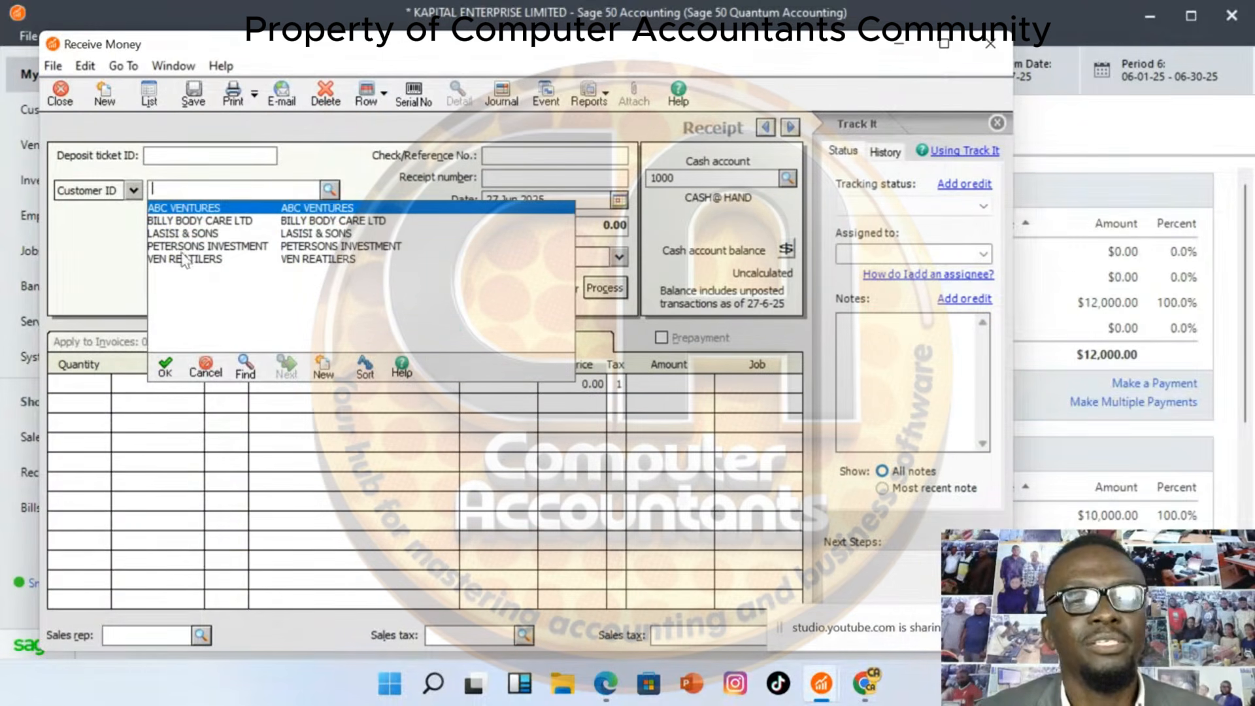
left_click(210, 213)
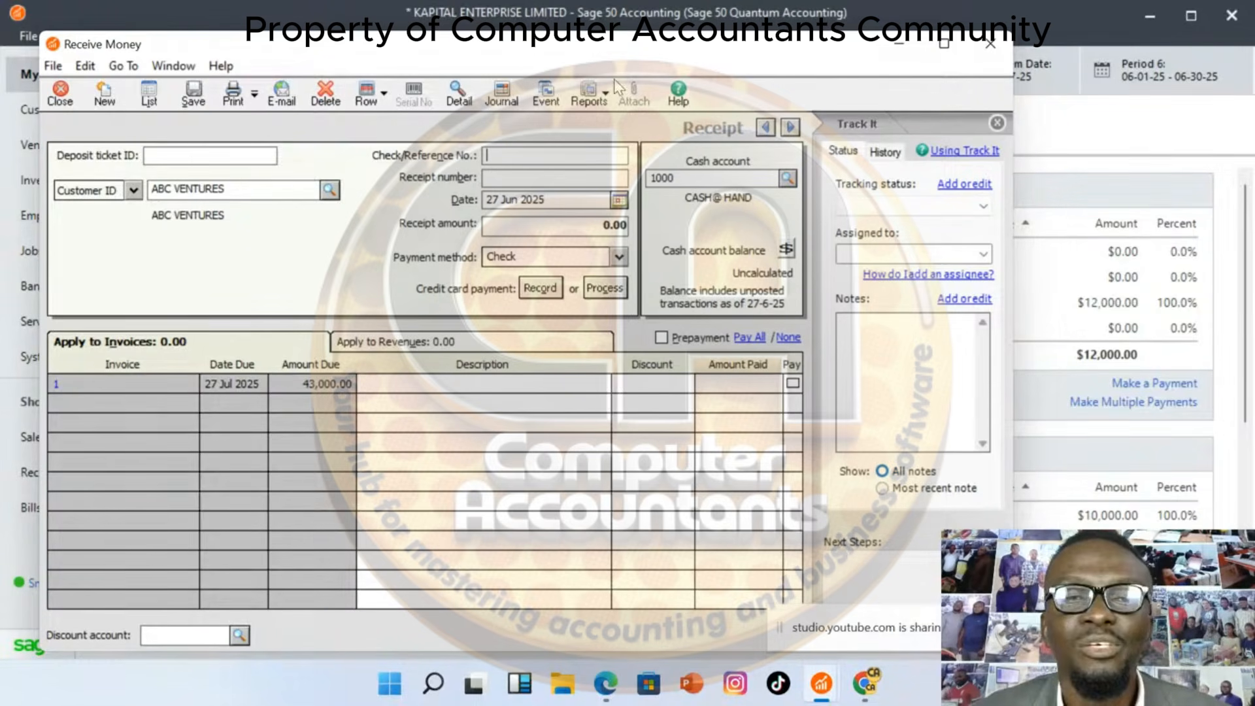
type("T76786878")
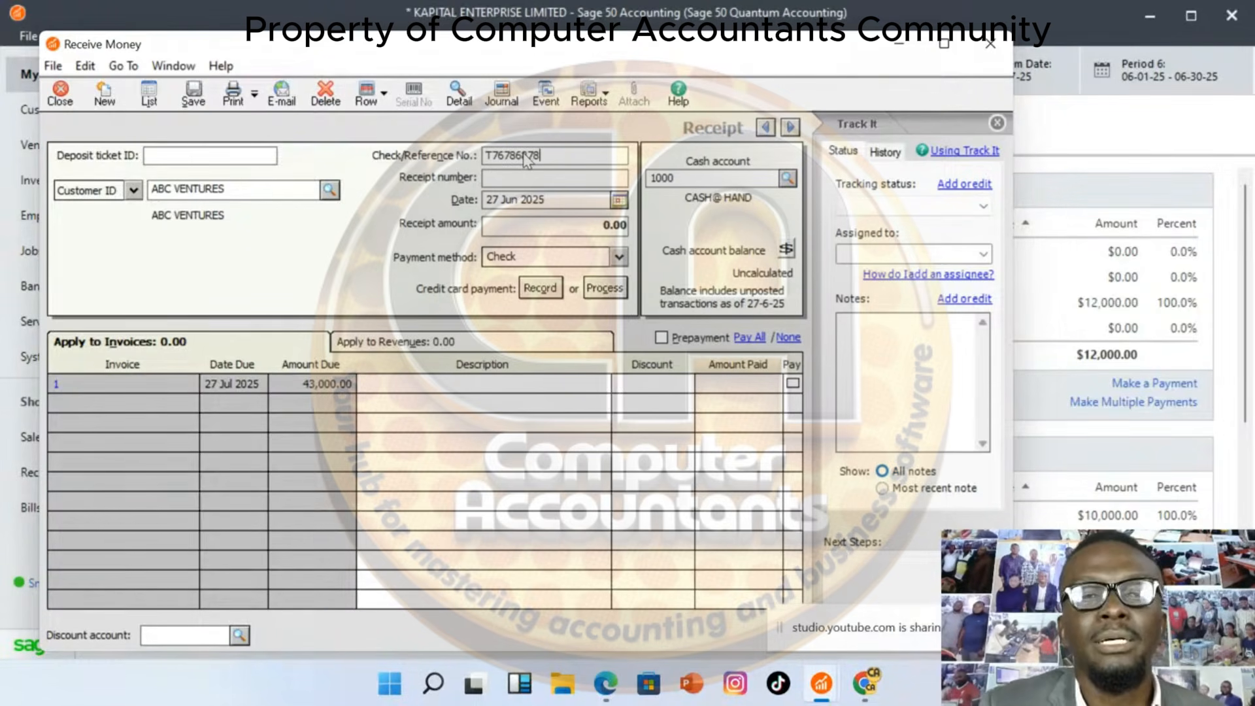
type("23")
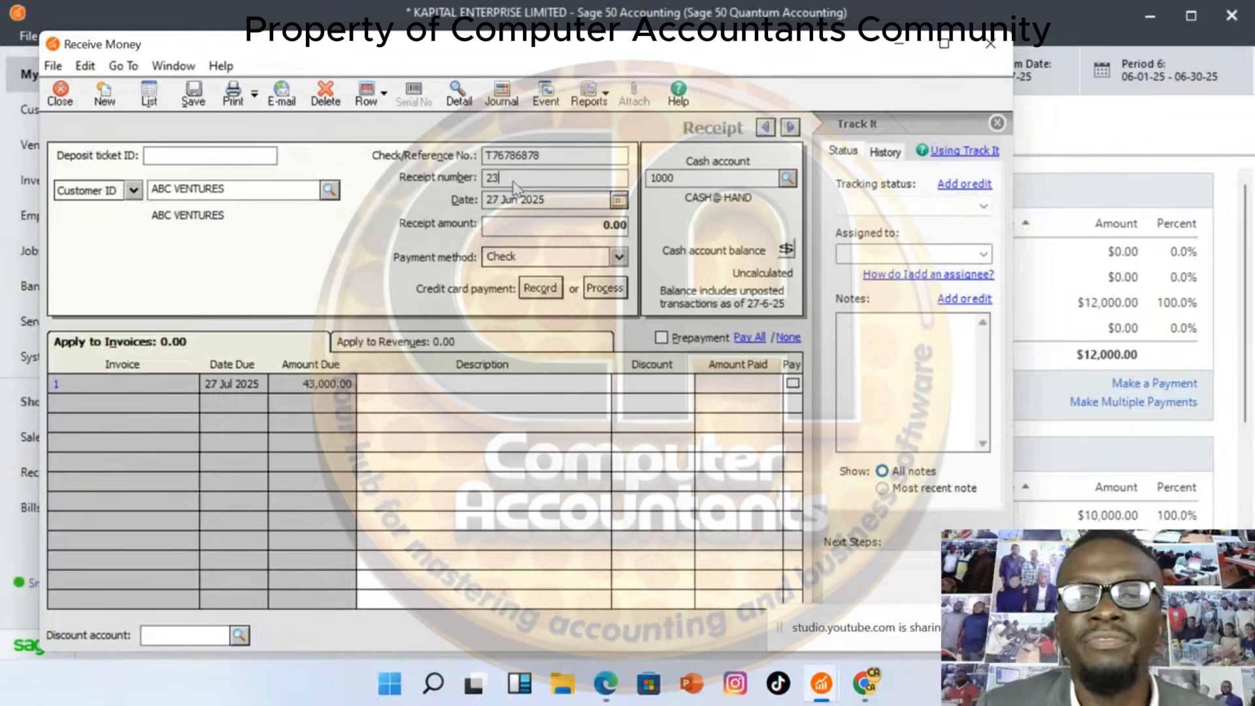
left_click(788, 178)
left_click(789, 207)
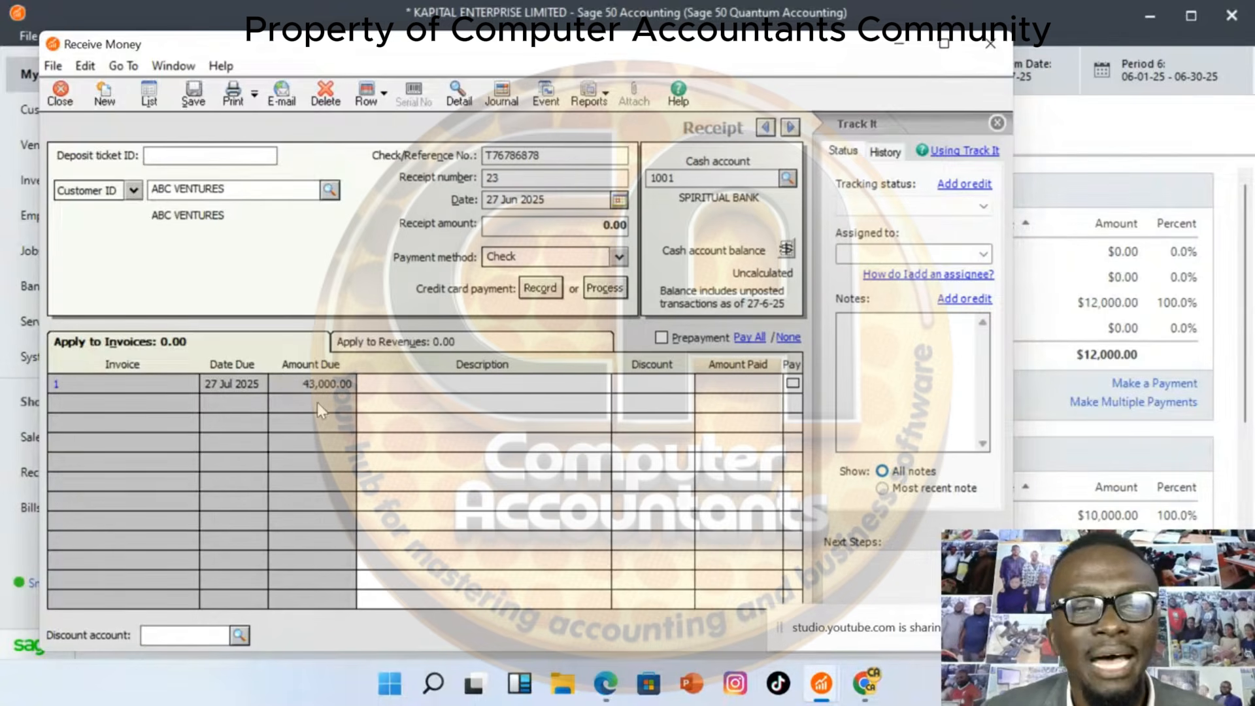
Apply 27,000.00 against invoice 1 and save the receipt
left_click(759, 387)
type("27000")
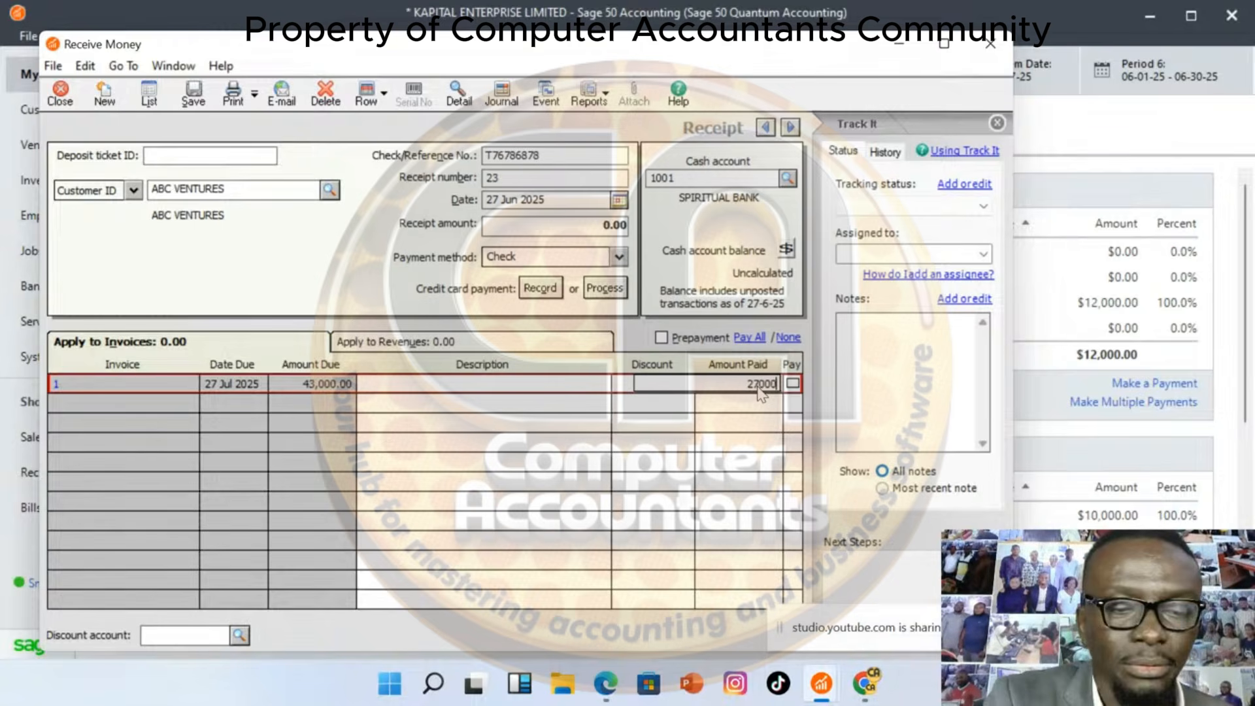
key("Return")
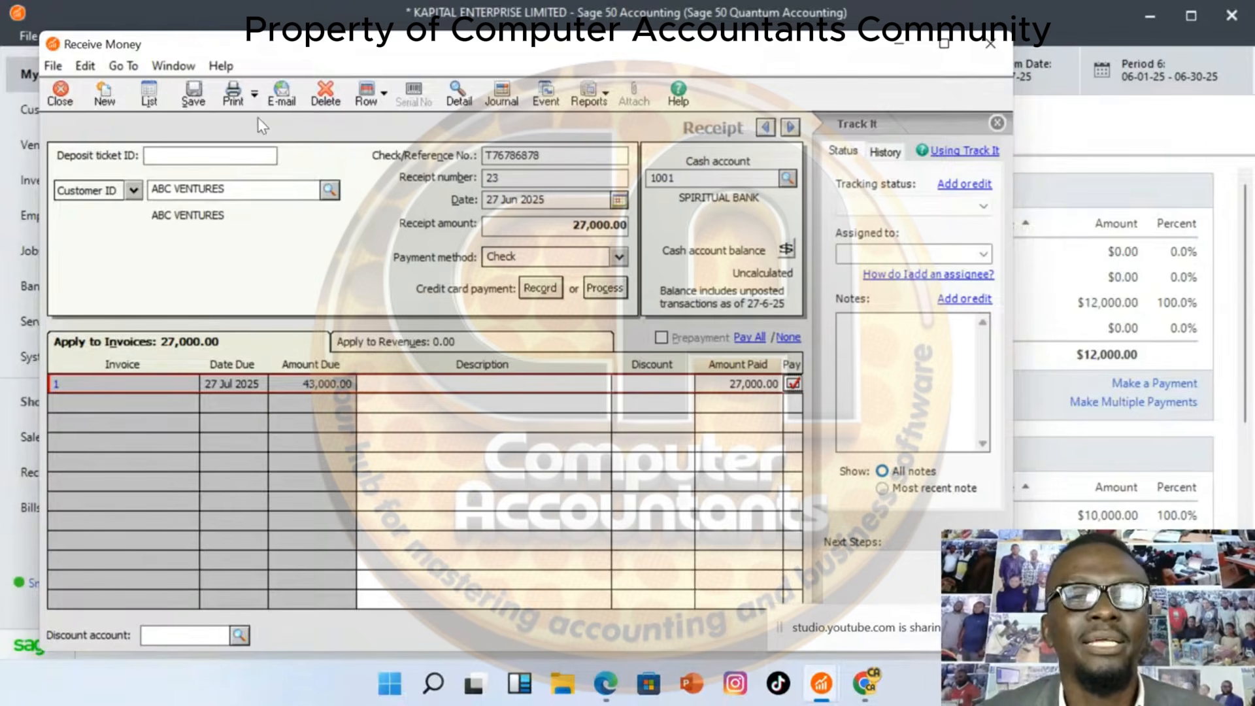
left_click(202, 107)
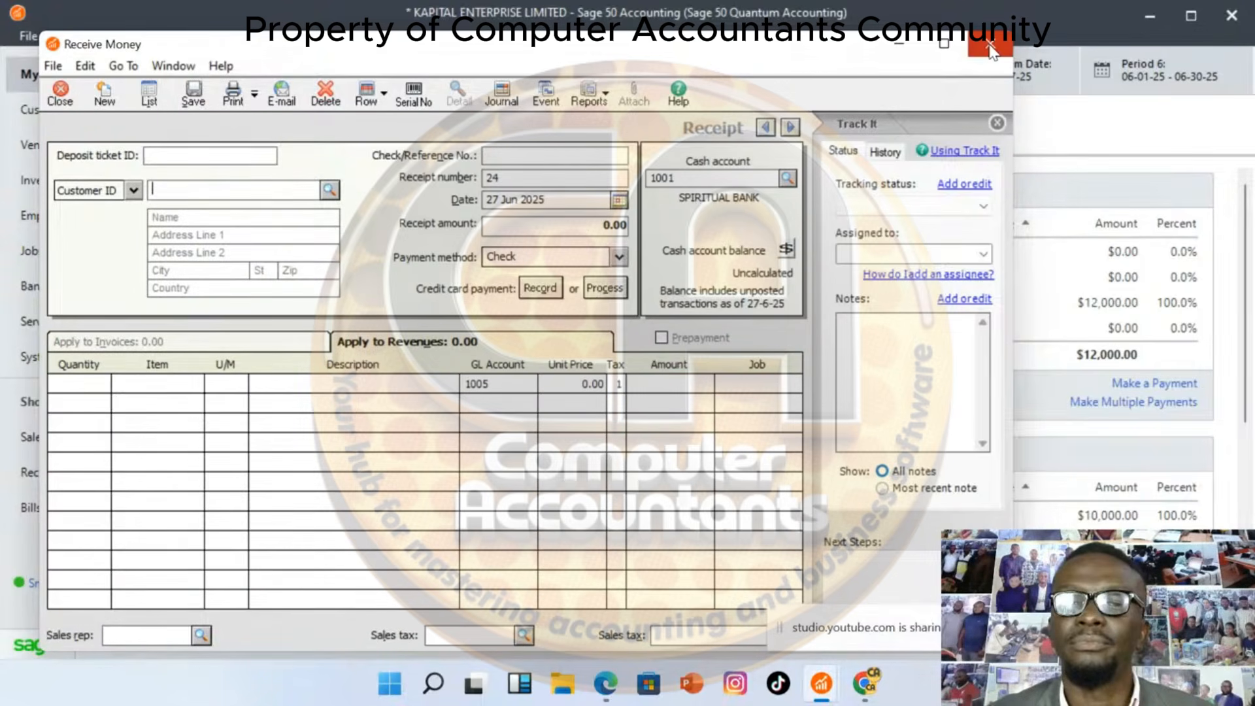
Start a new Receive Money entry from PETERSONS INVESTMENT with a cheque reference and receipt number 23
left_click(991, 49)
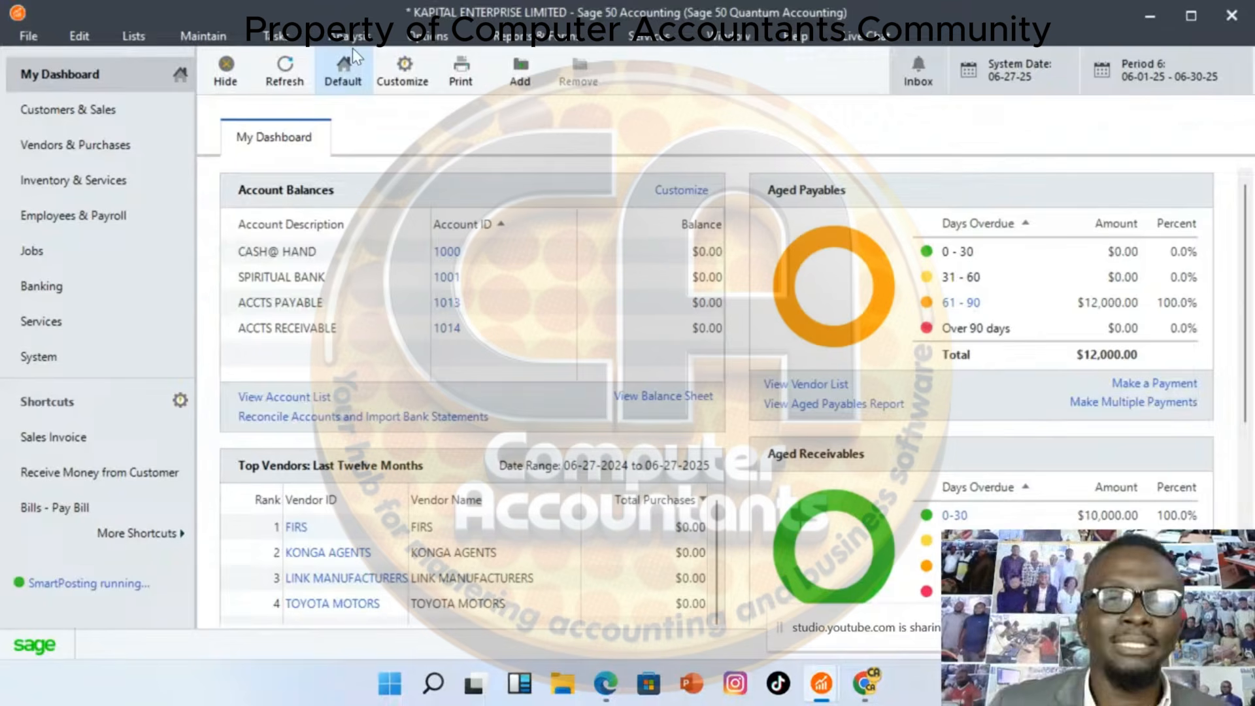
left_click(275, 38)
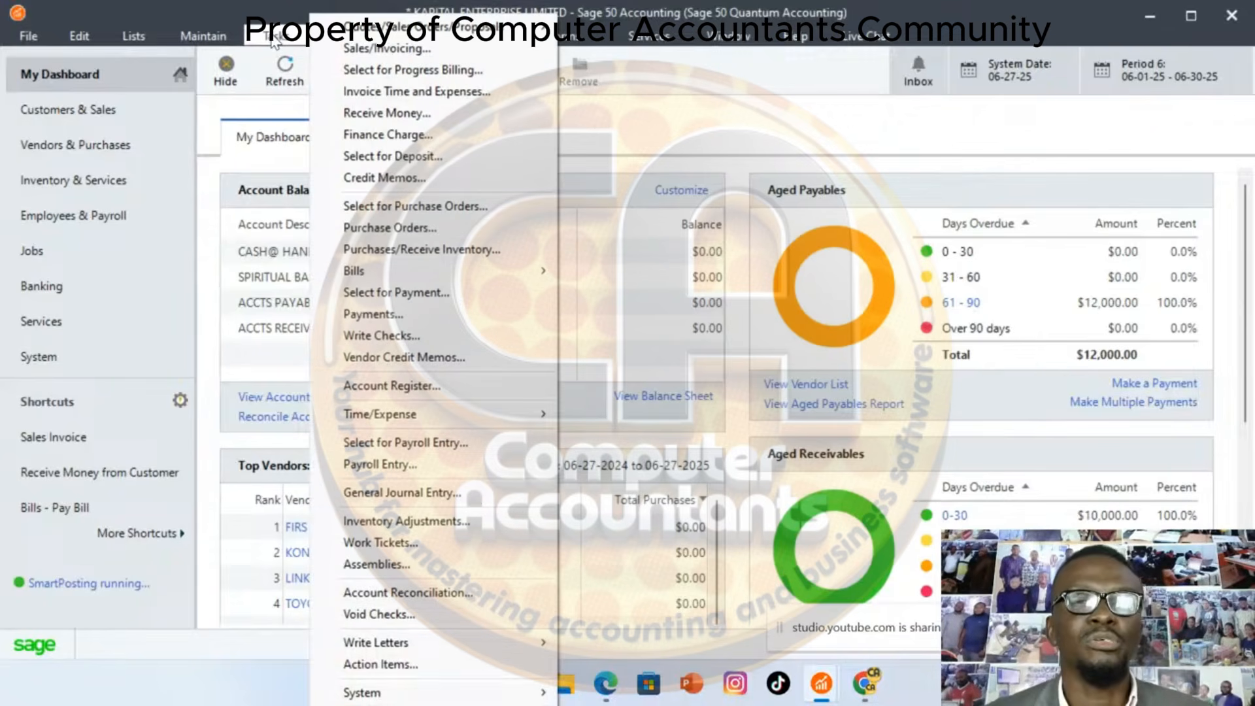
left_click(416, 115)
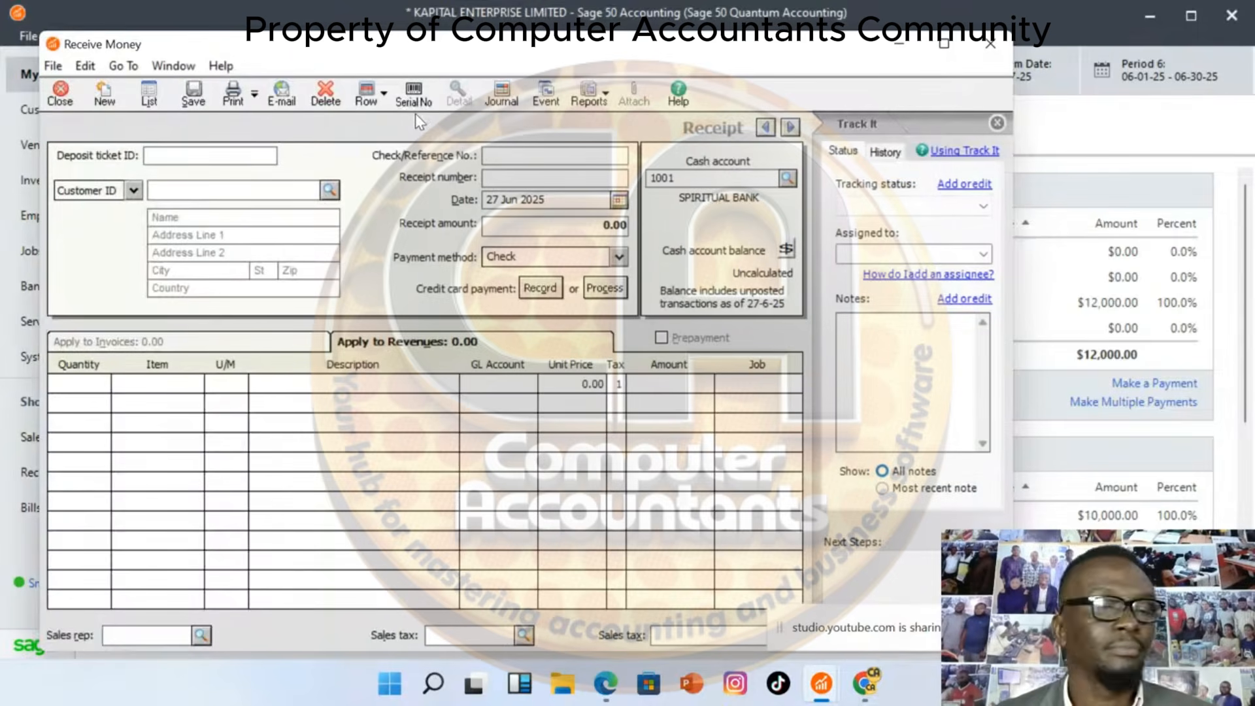
left_click(332, 190)
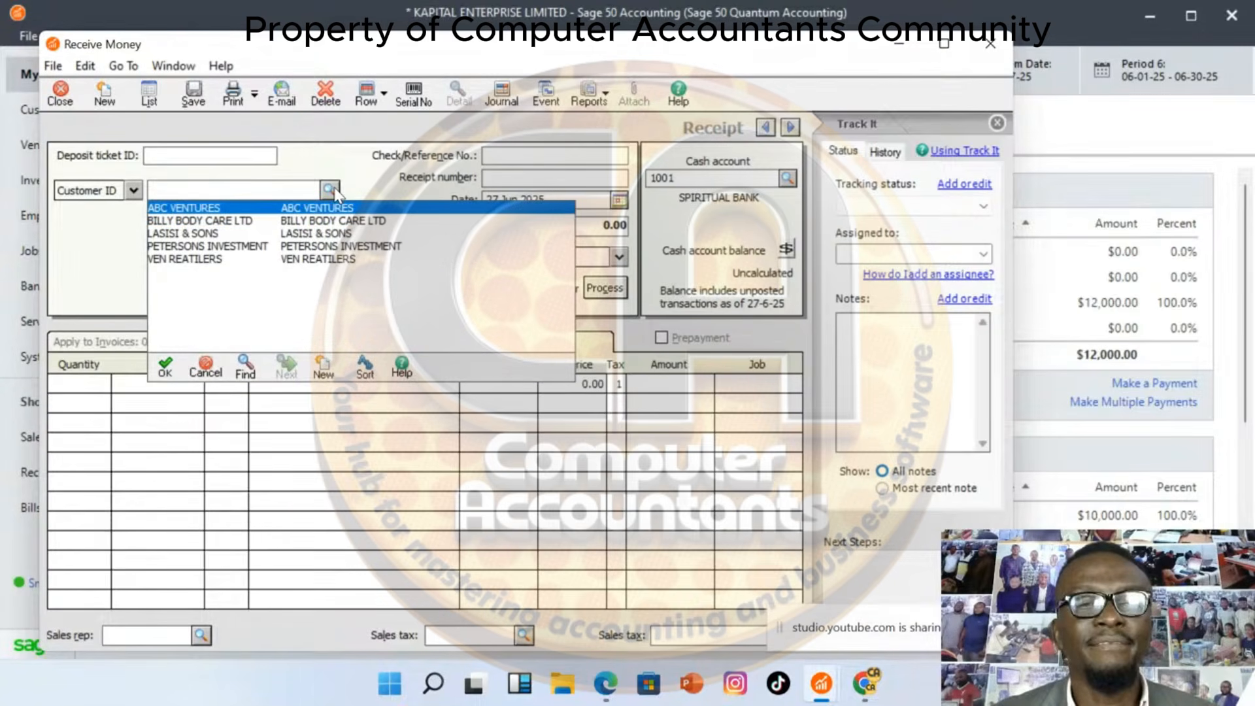
double_click(235, 248)
left_click(512, 159)
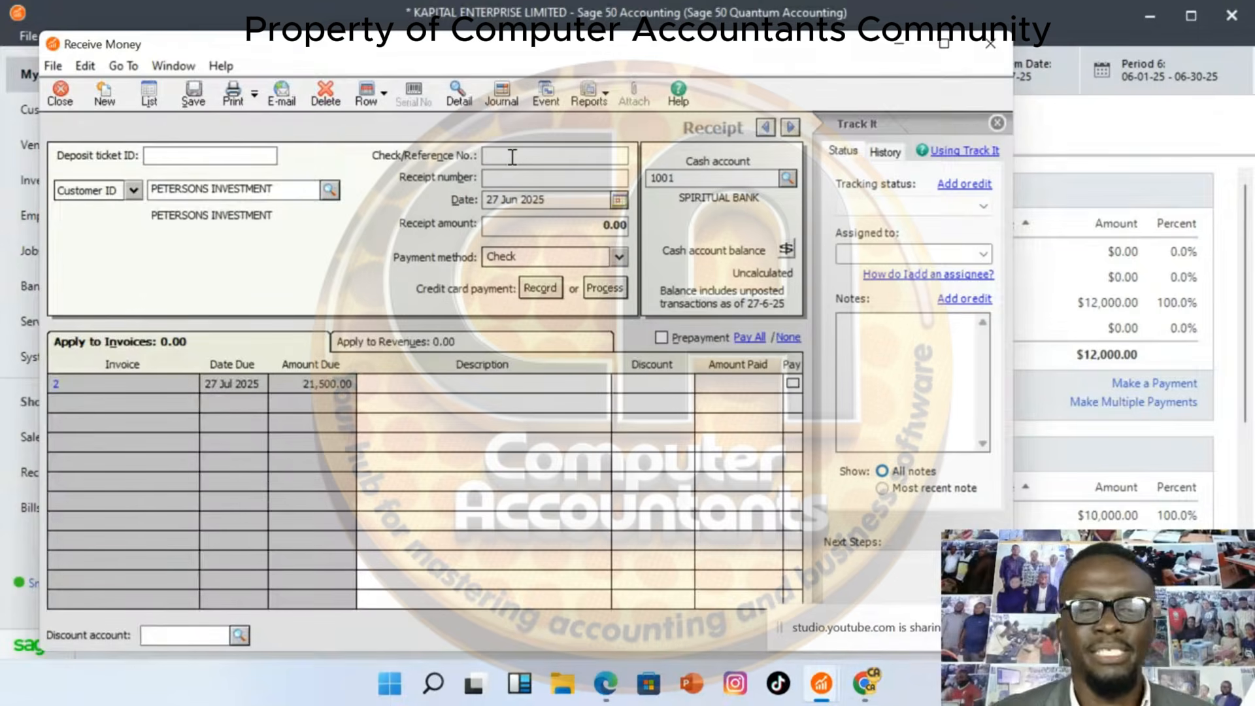
type("33545665")
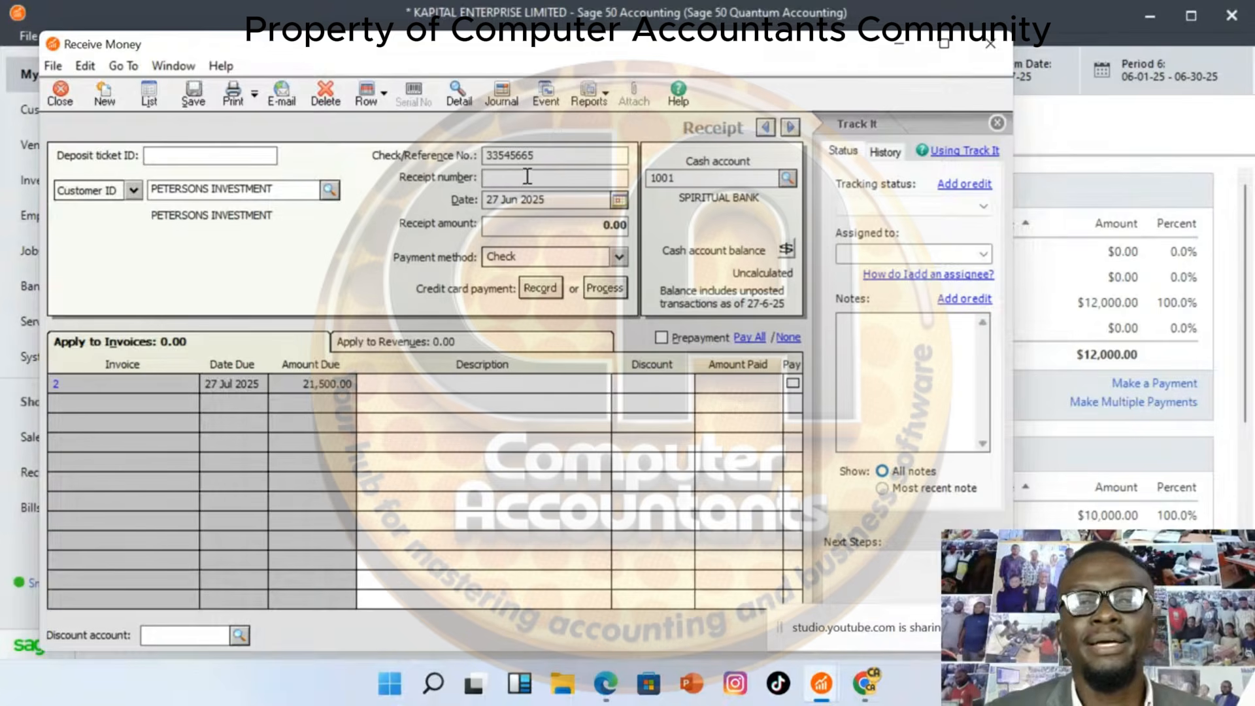
left_click(518, 179)
type("23")
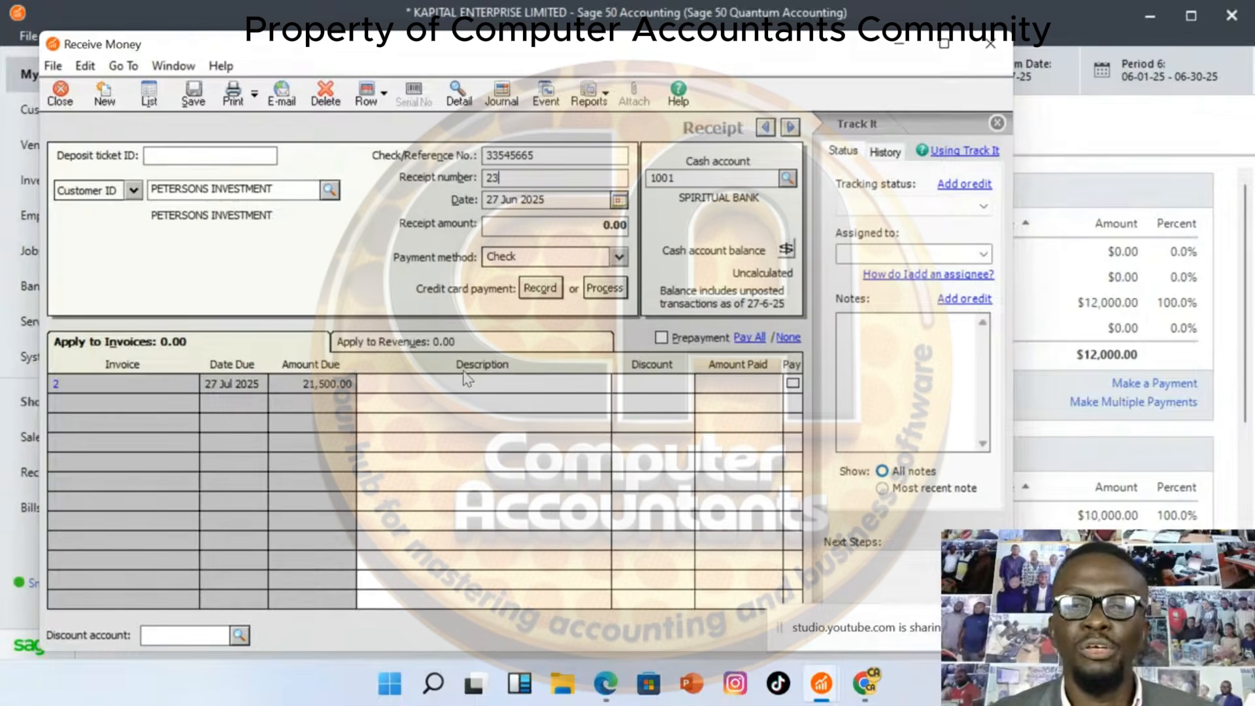
Tick Pay on invoice 2 and reduce the amount paid to 20,000.00
left_click(749, 387)
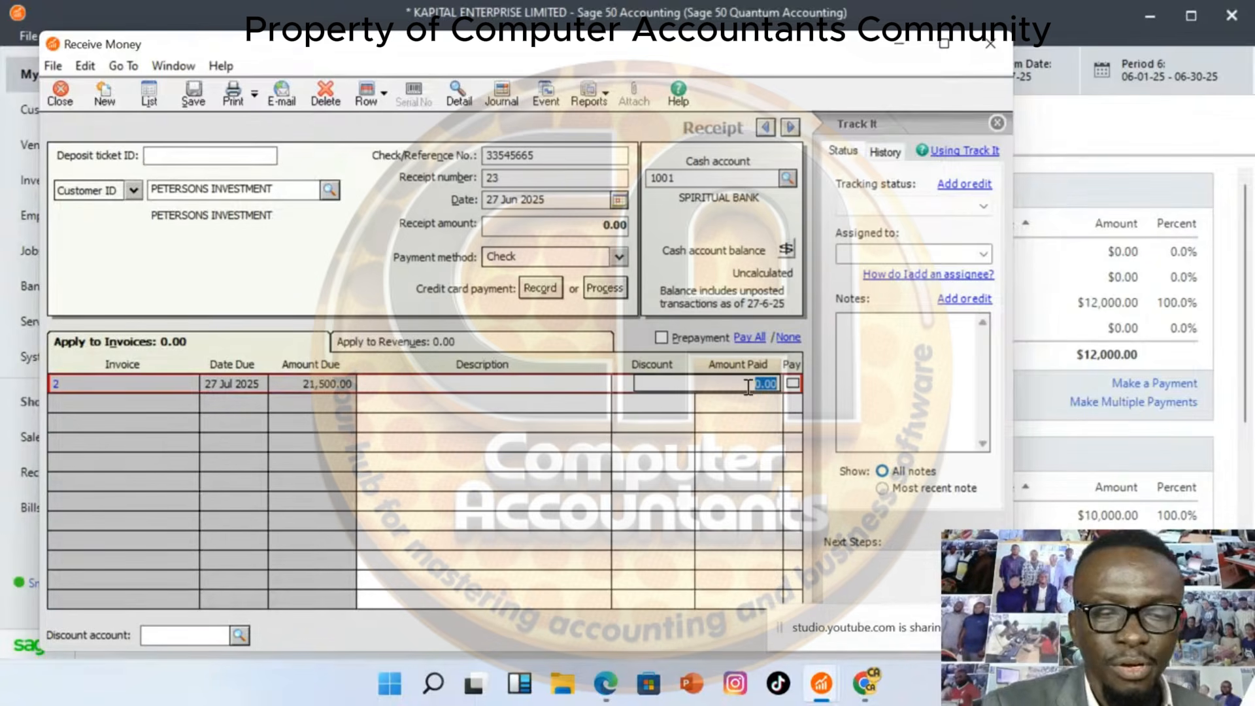
key("BackSpace")
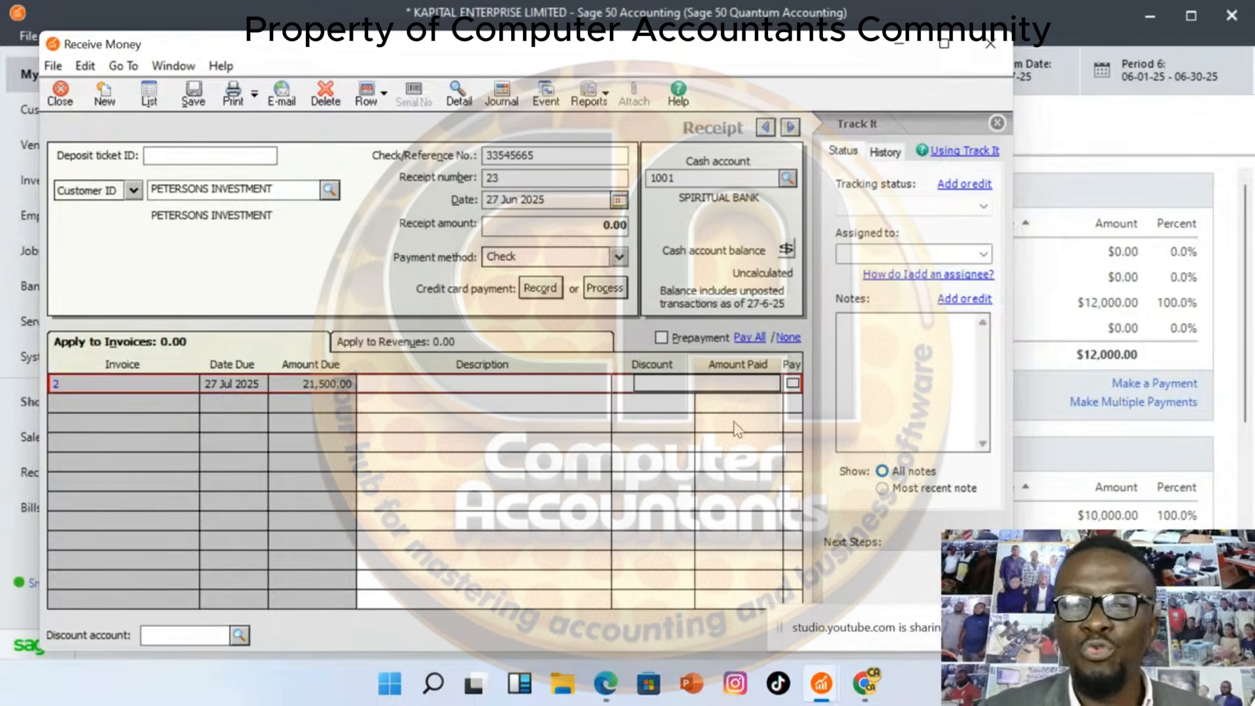
left_click(513, 385)
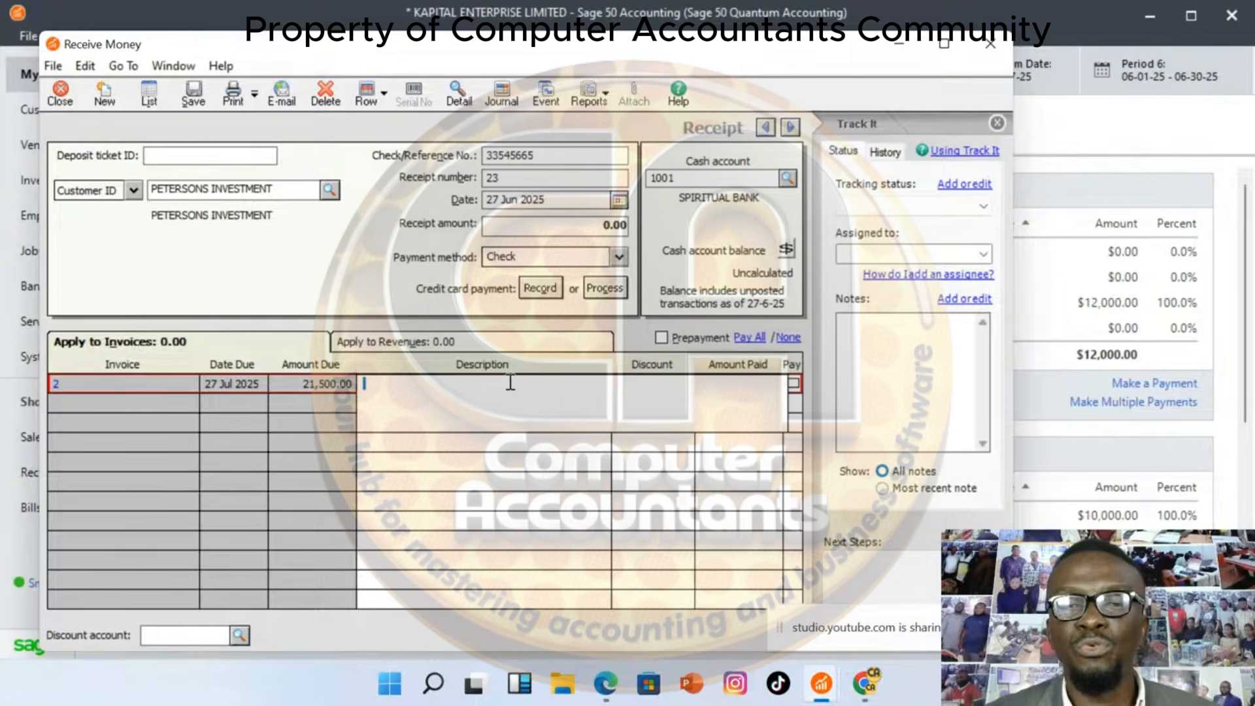
left_click(795, 387)
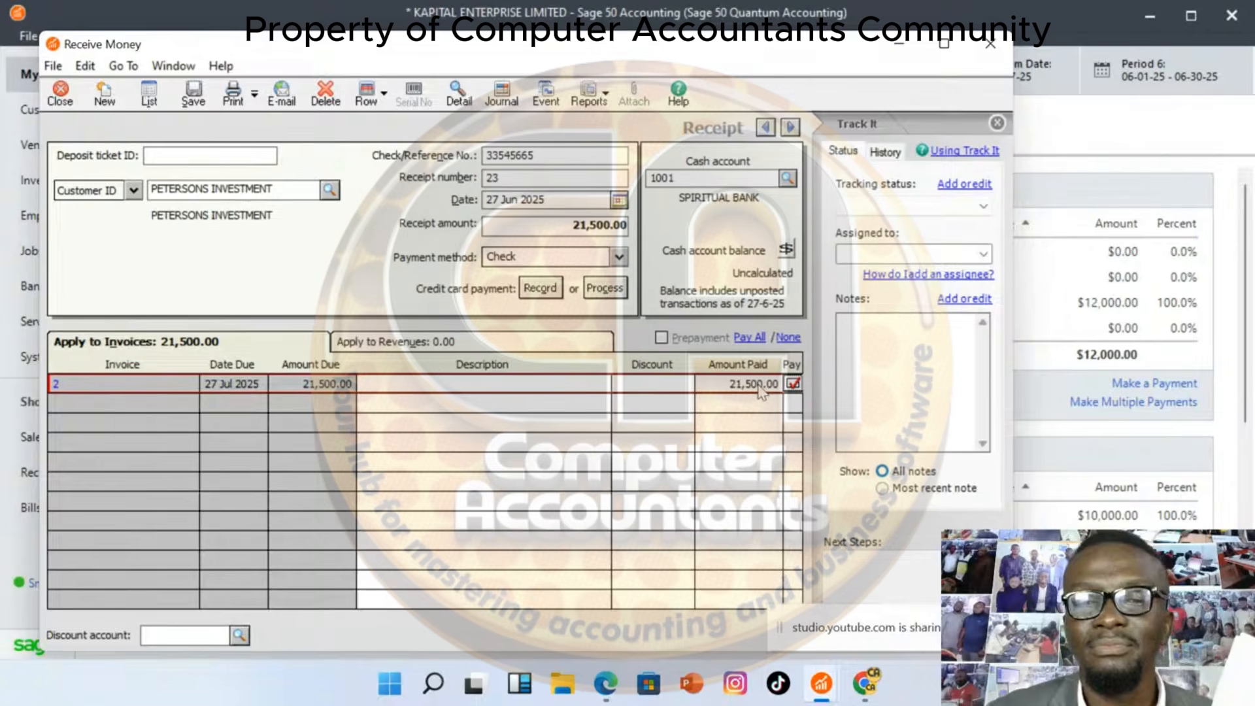
left_click(768, 383)
type("20000")
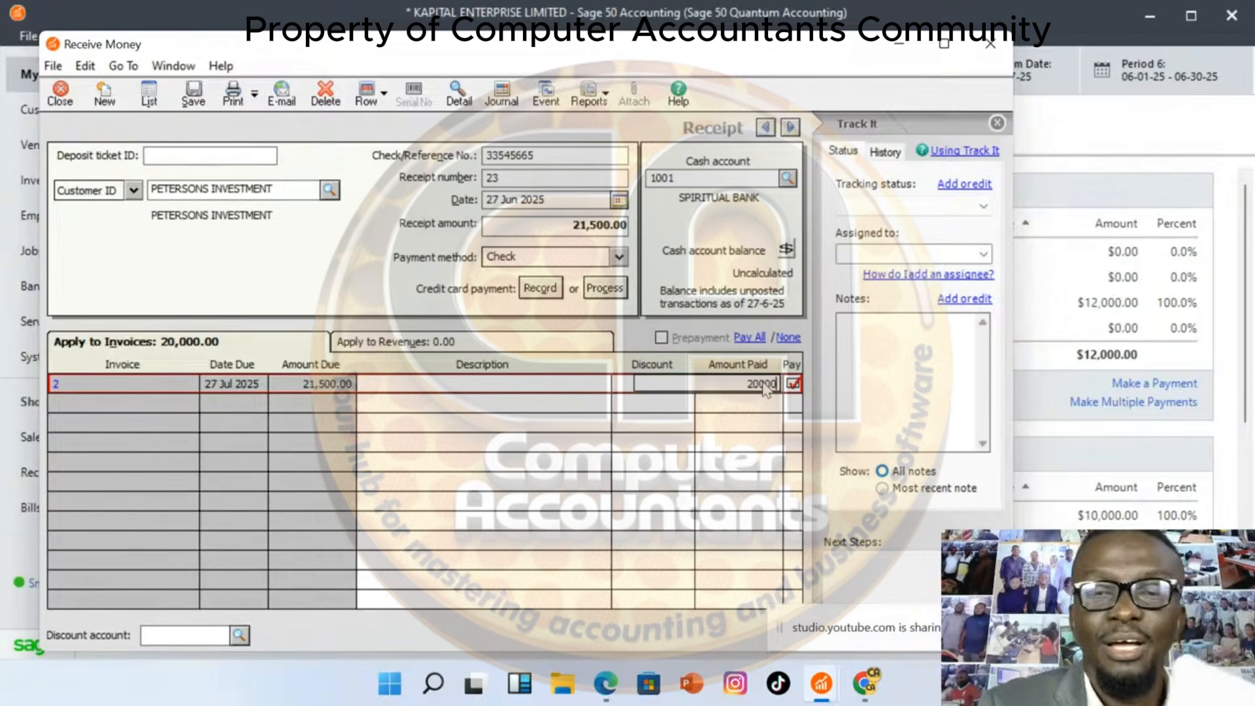
key("Tab")
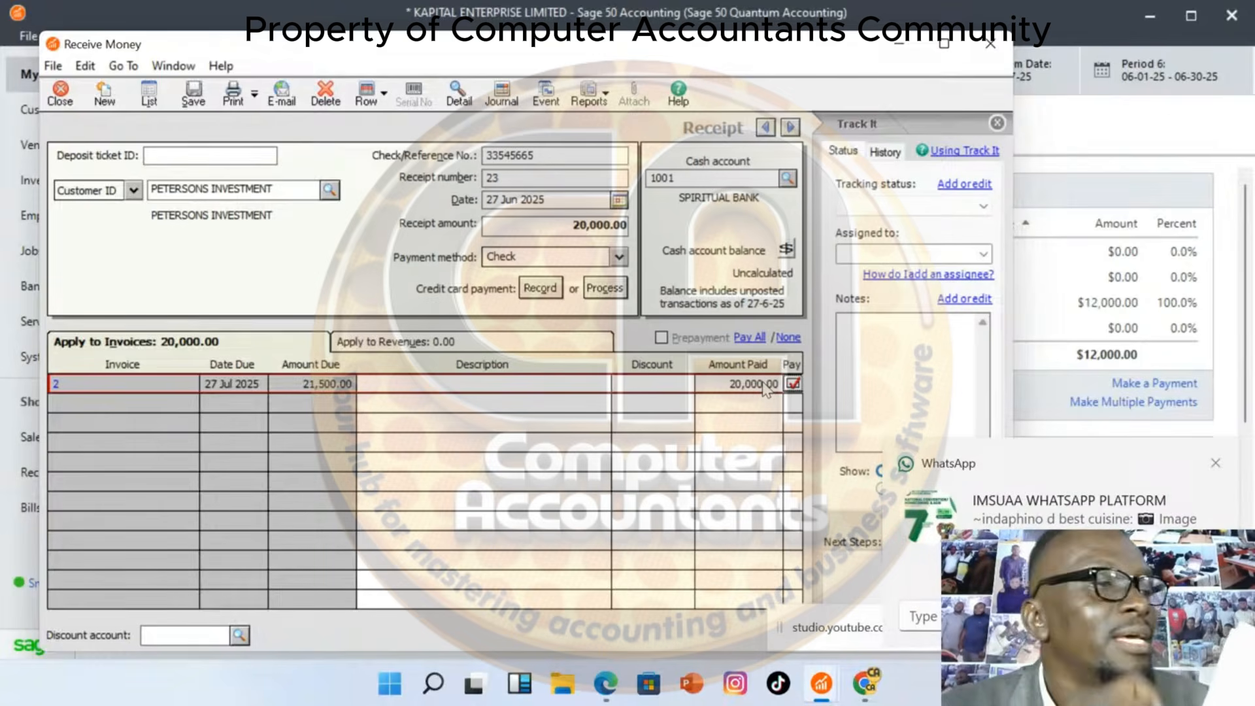
Dismiss the WhatsApp message notification
left_click(1216, 464)
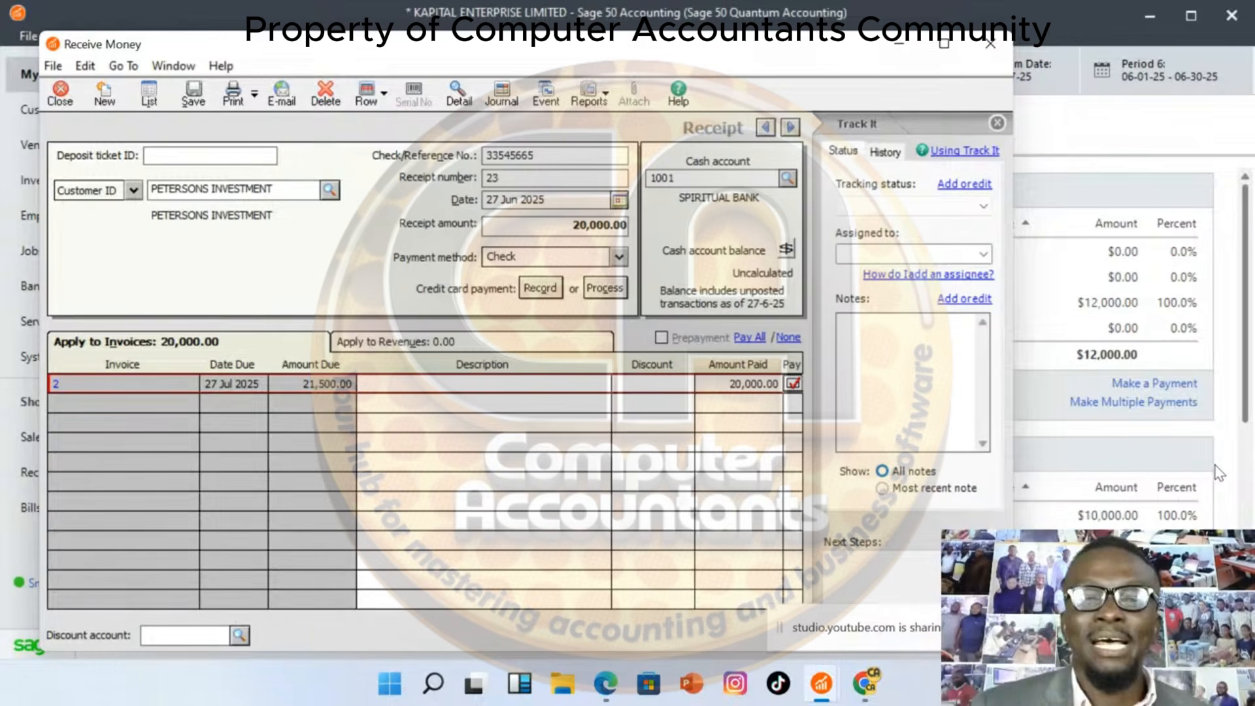
Save receipt 23 from PETERSONS INVESTMENT, accepting the duplicate receipt-number warning
left_click(193, 95)
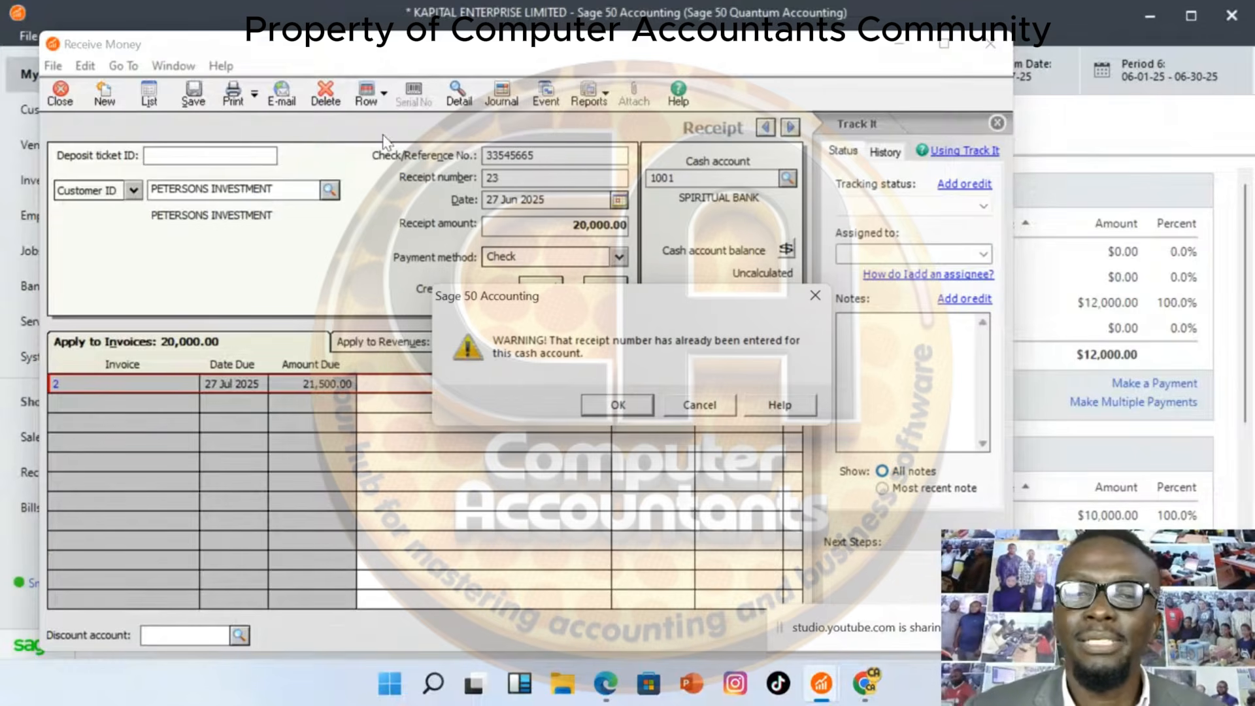
left_click(615, 405)
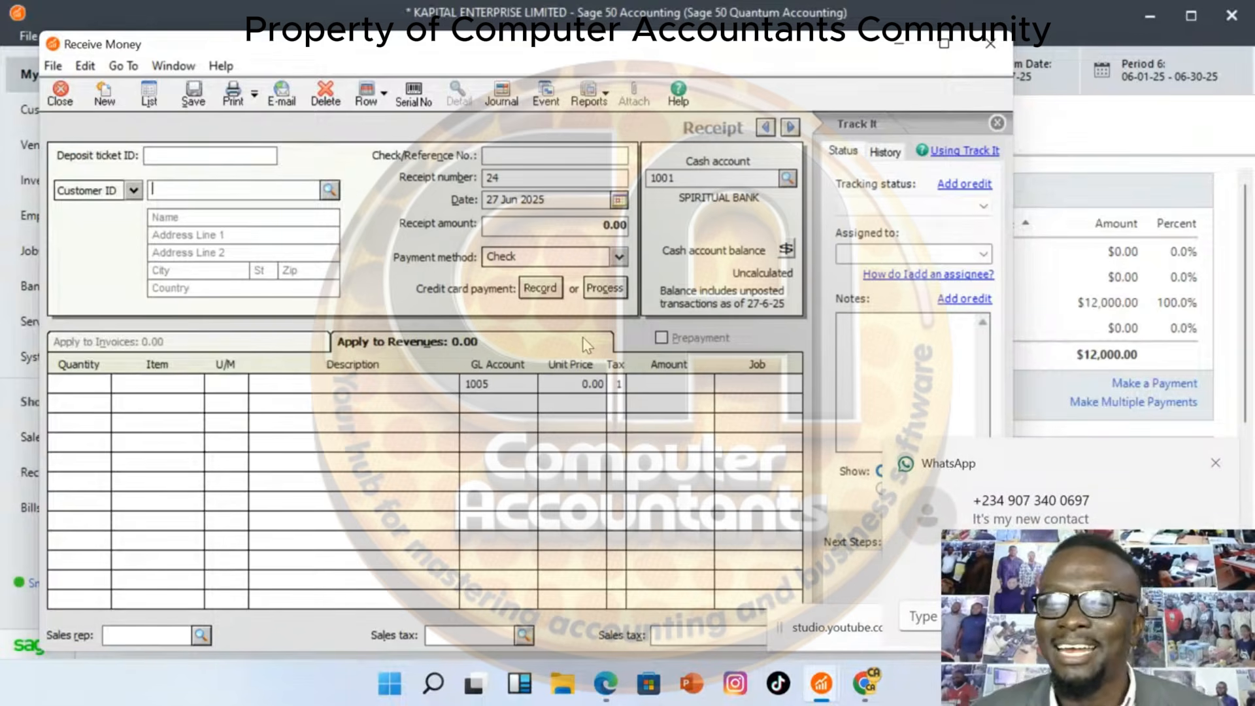
Save receipt 26576 from LASISI & SONS paying the 10,000.00 OLD DEBT invoice in full
left_click(1216, 464)
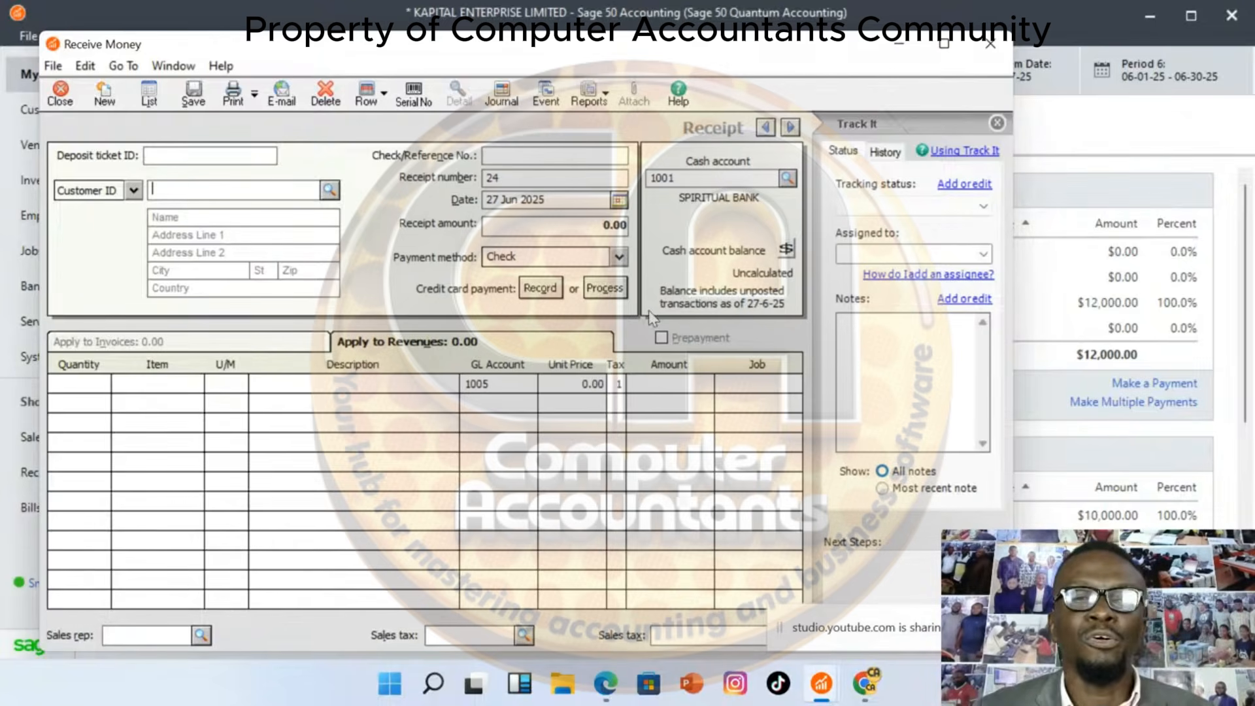
left_click(329, 190)
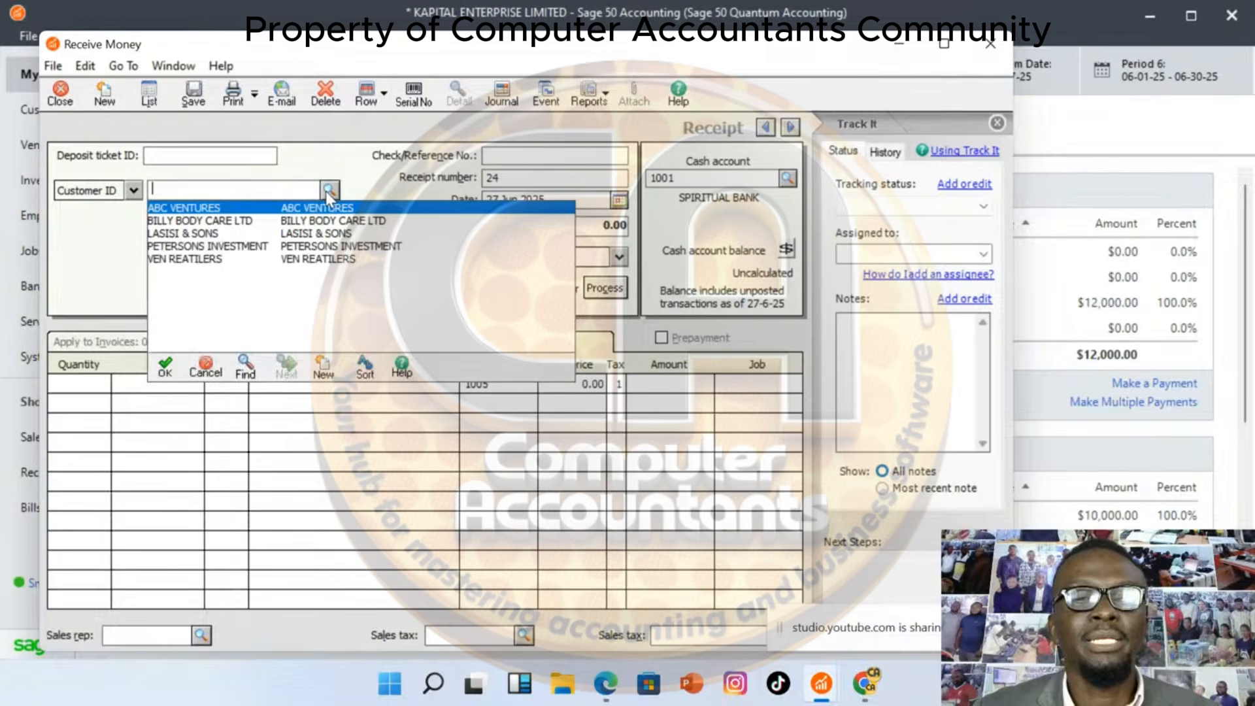
double_click(195, 235)
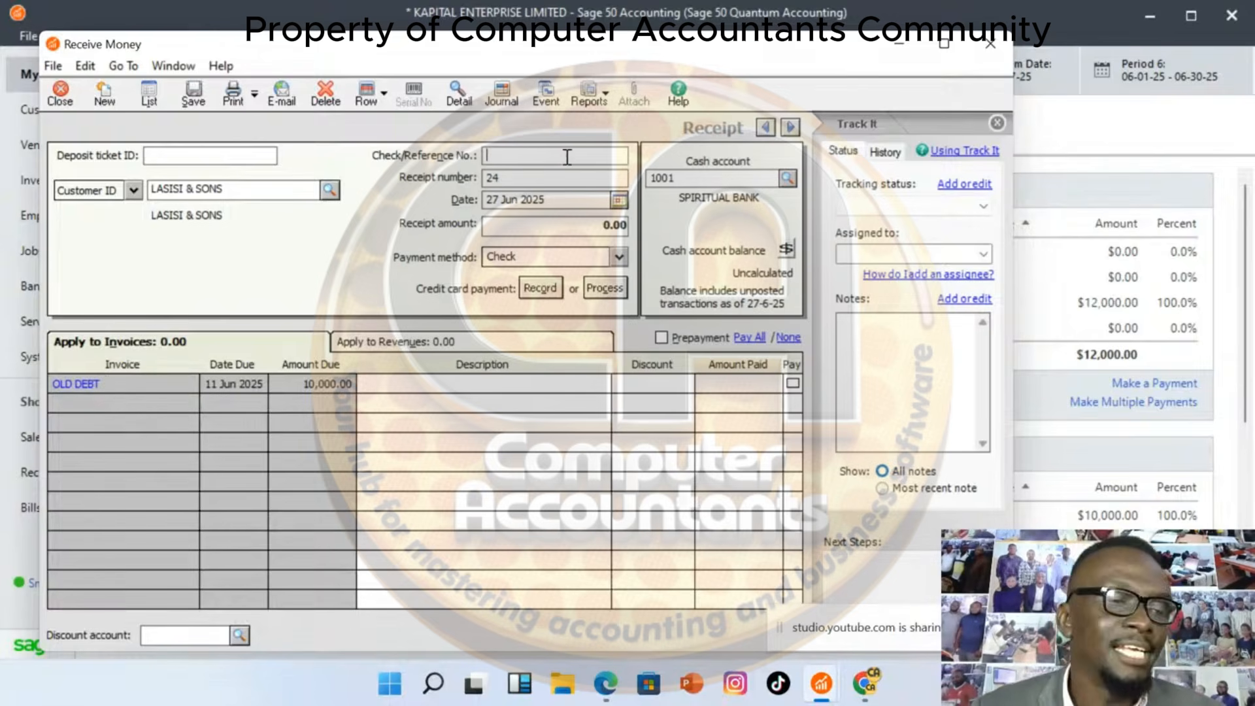
type("657687")
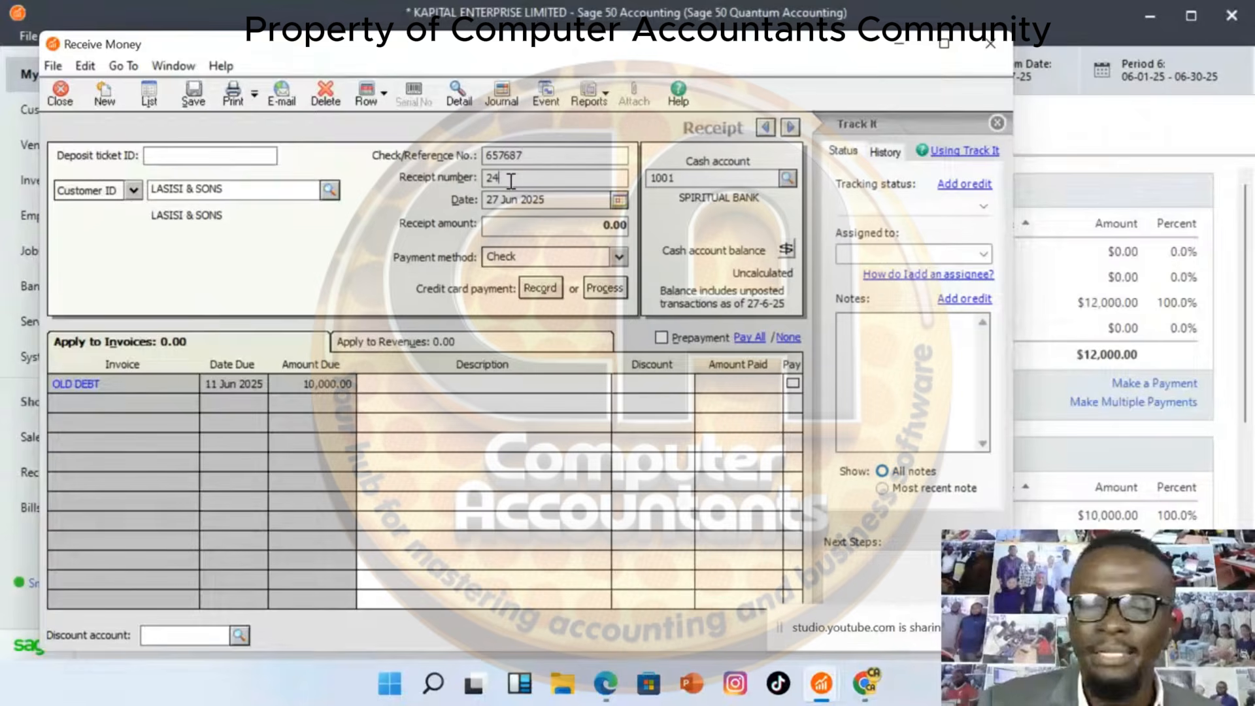
key("BackSpace")
type("6576")
left_click(792, 383)
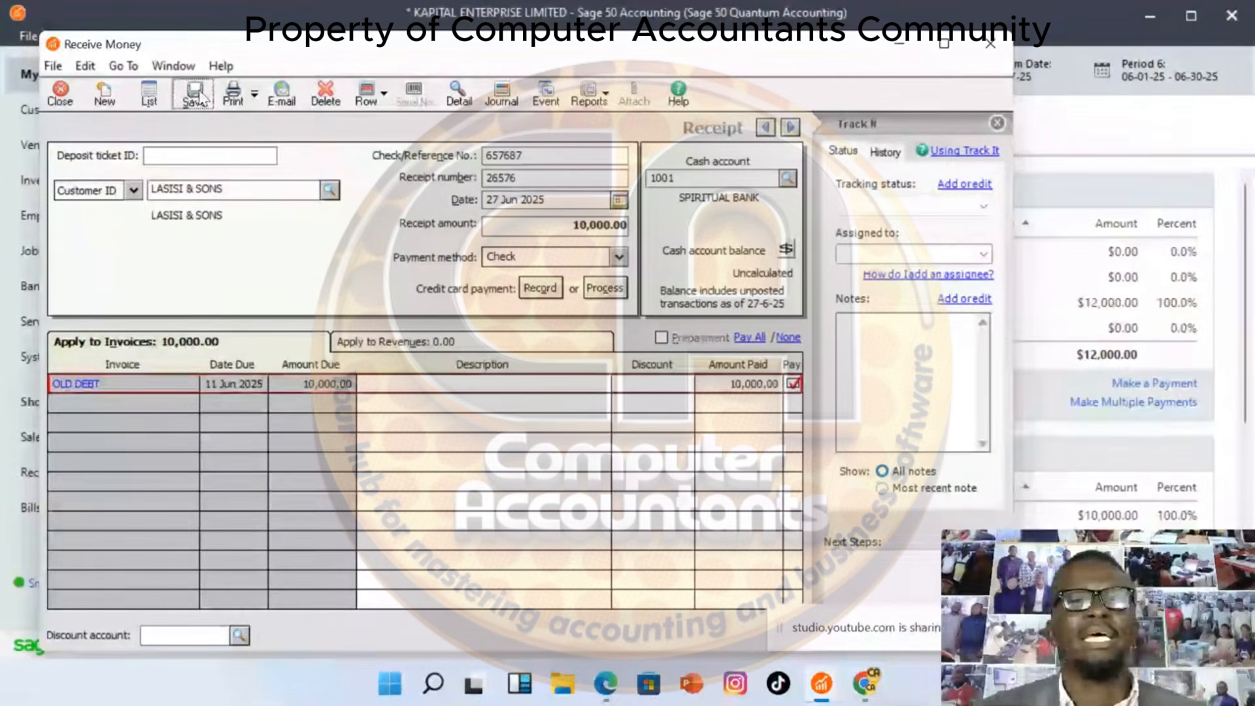
left_click(194, 95)
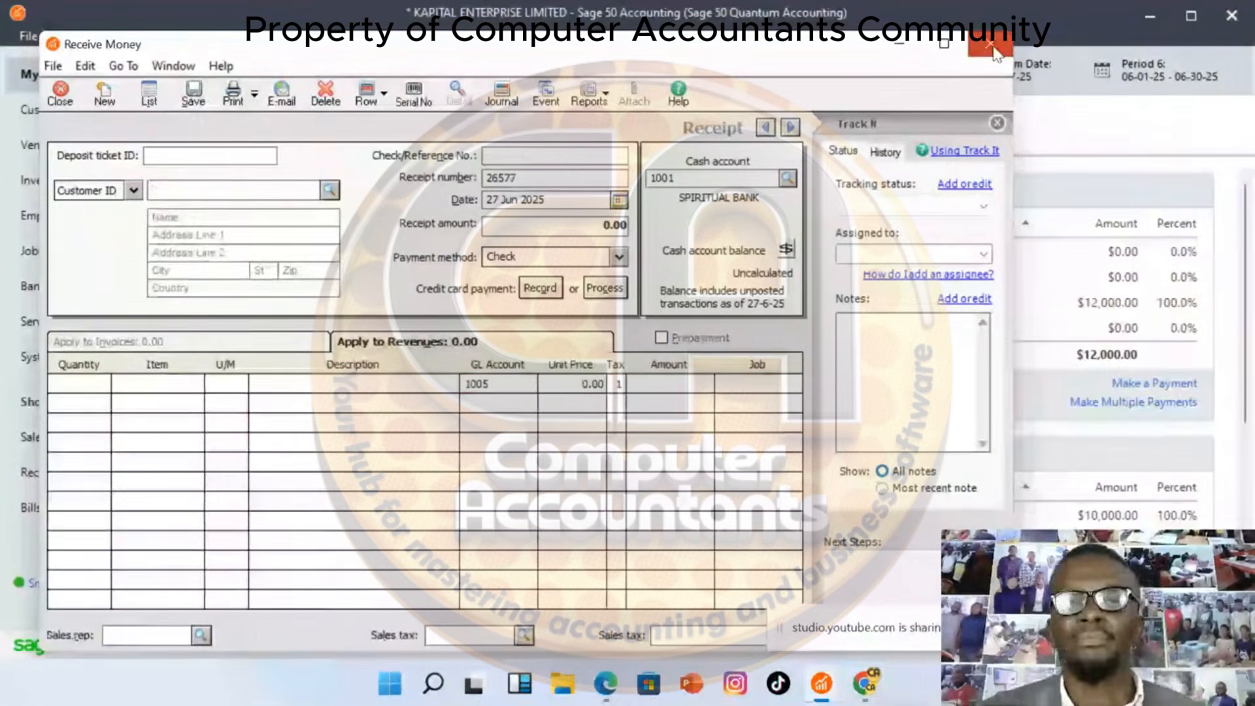
Close the Receive Money window and open the Tasks menu from the dashboard
left_click(991, 45)
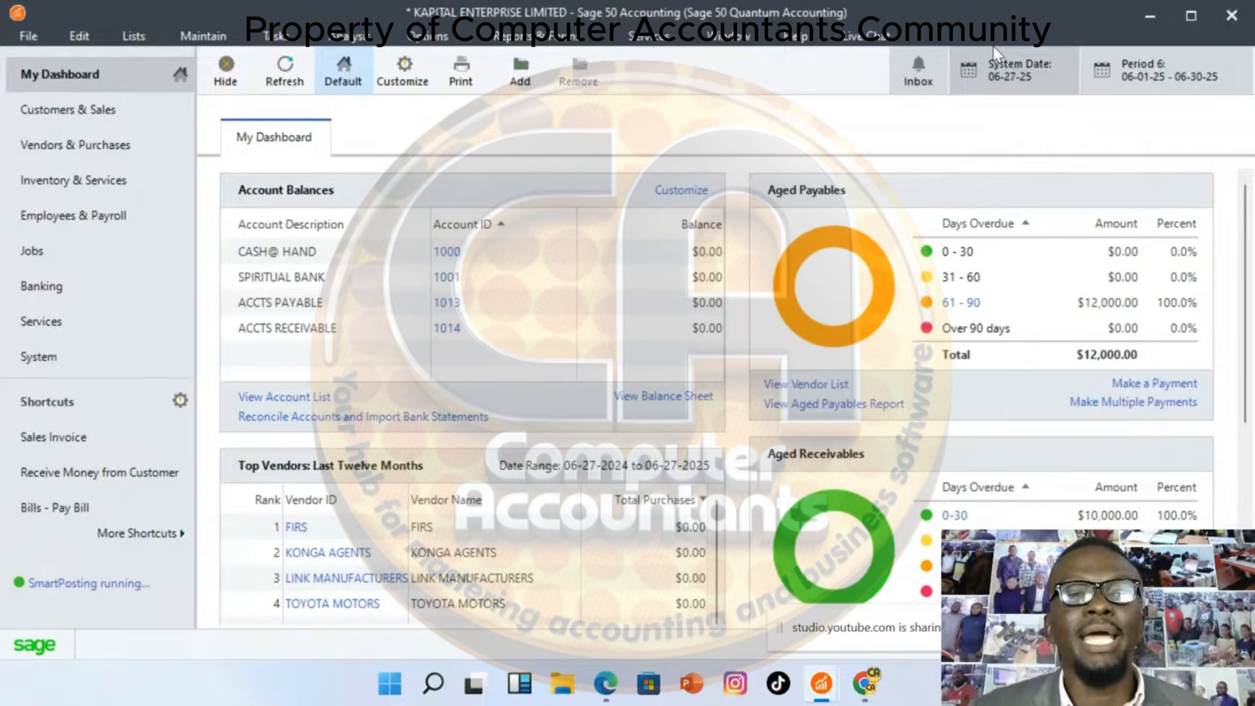
left_click(282, 38)
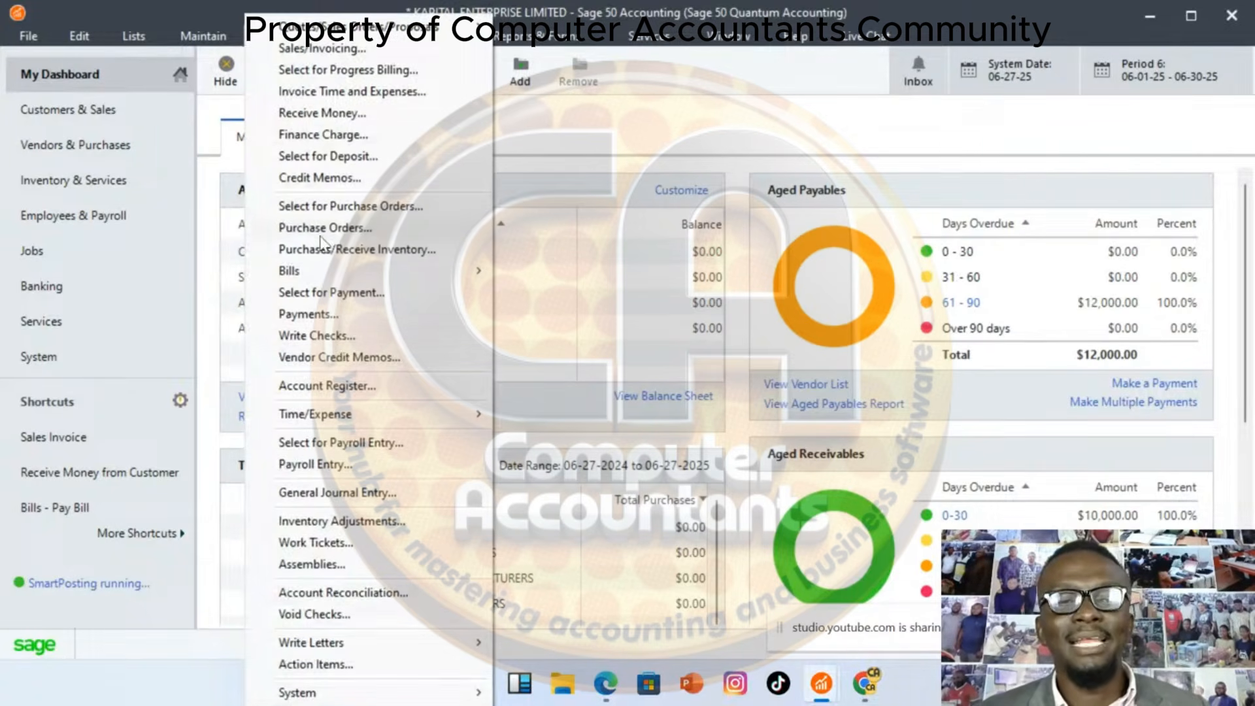
Open a blank Payments form paying from 1000 CASH@ HAND, with the KONGA AGENTS vendor cleared
left_click(324, 317)
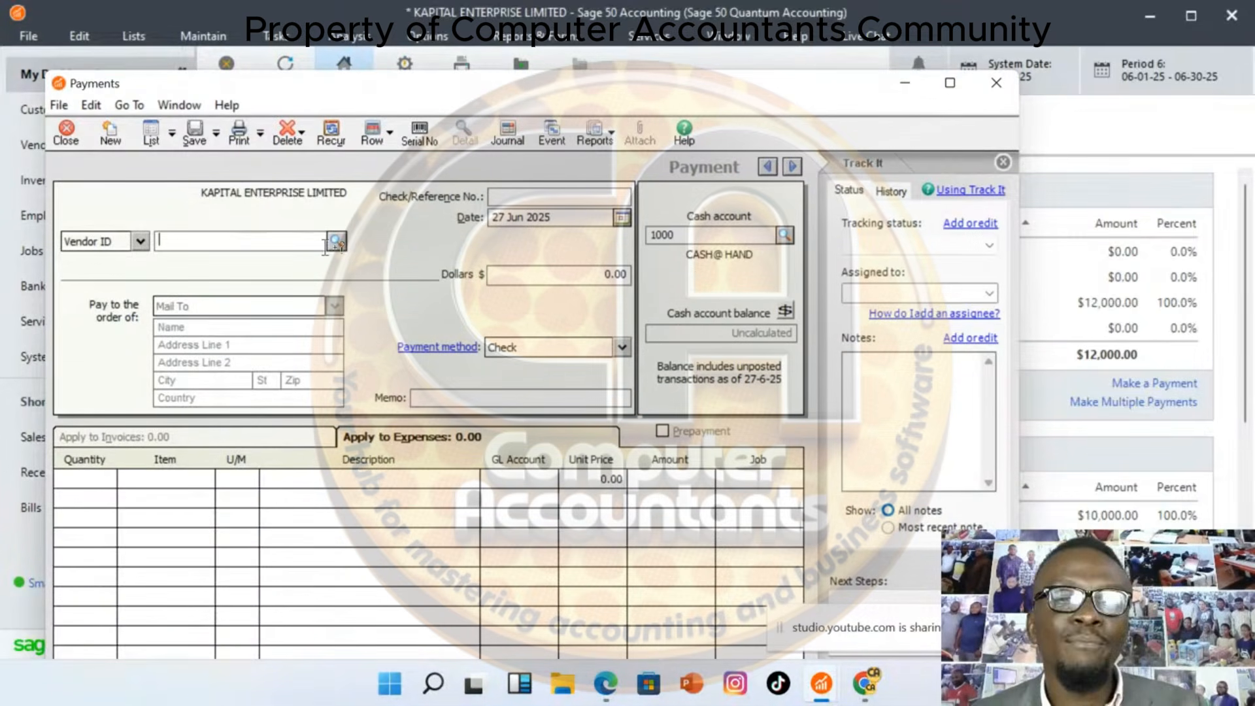
left_click(337, 240)
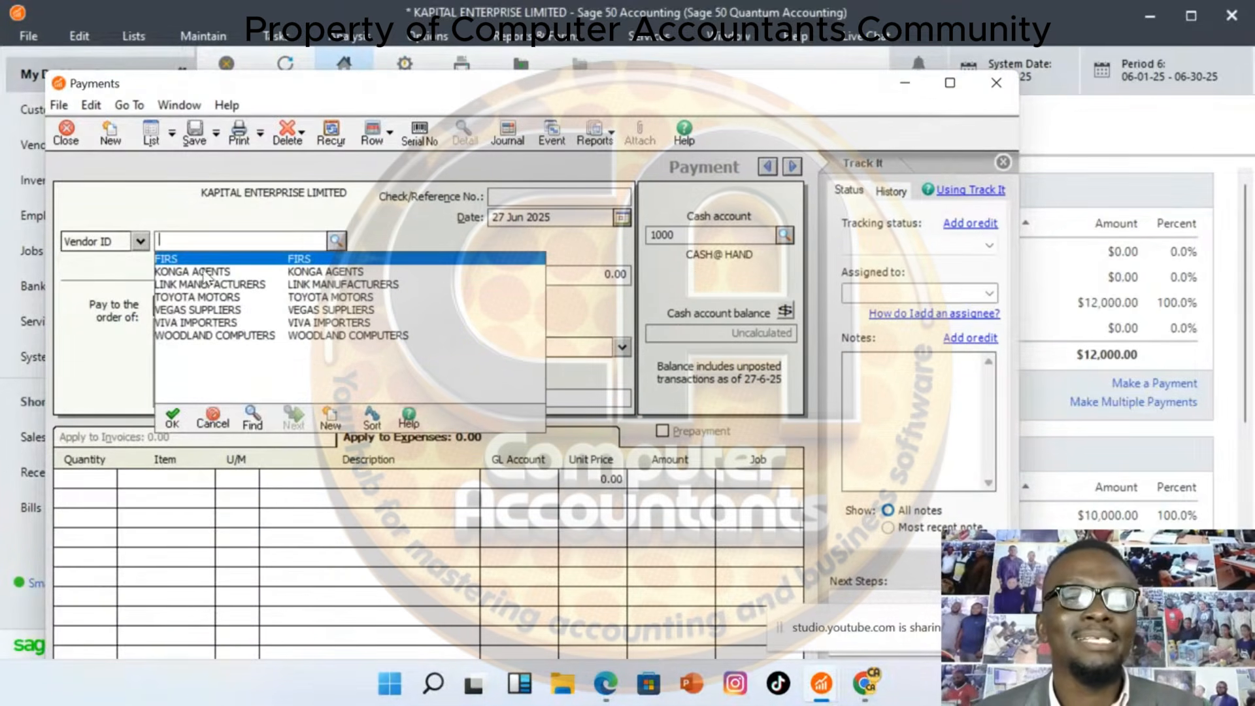
key("Escape")
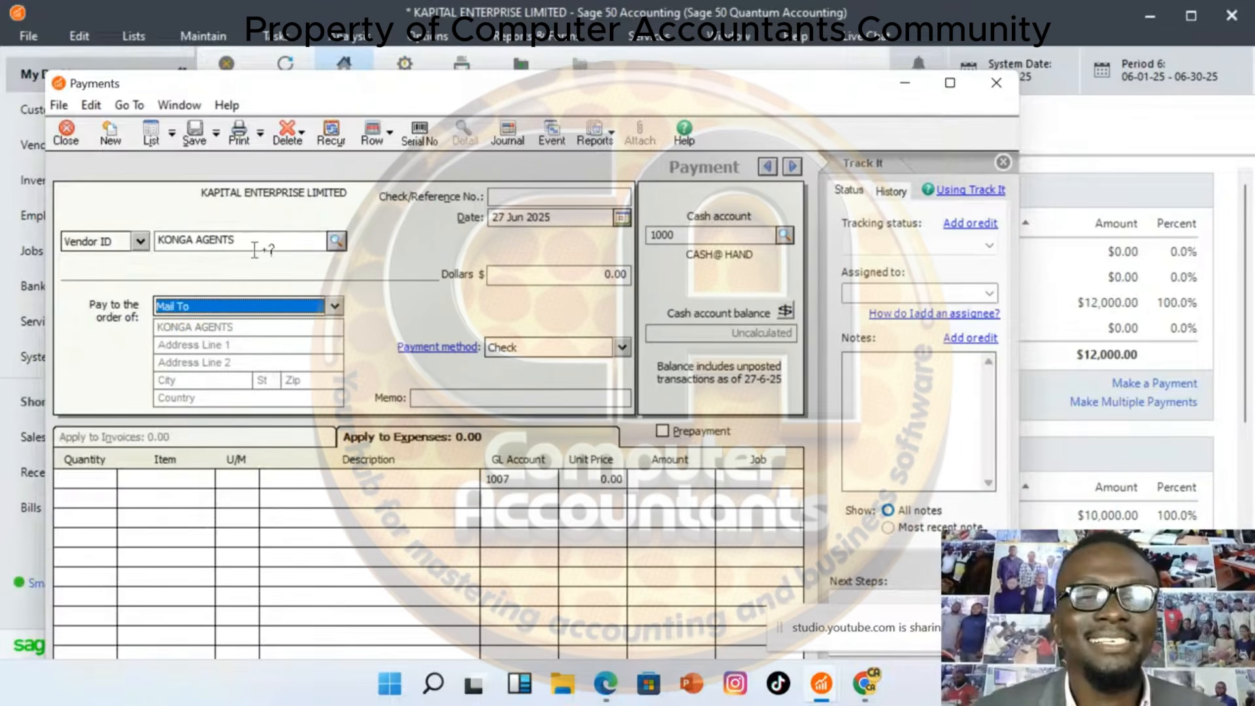
left_click_drag(256, 246, 127, 243)
key("BackSpace")
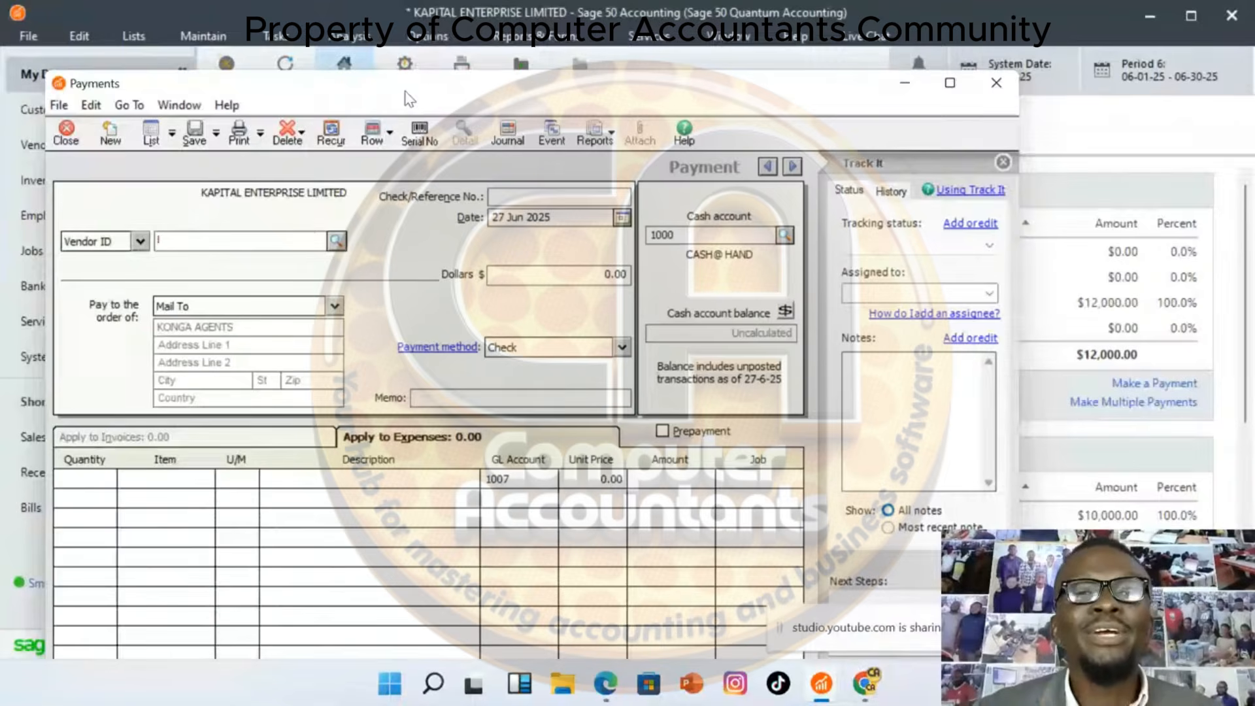
left_click_drag(406, 93, 456, 53)
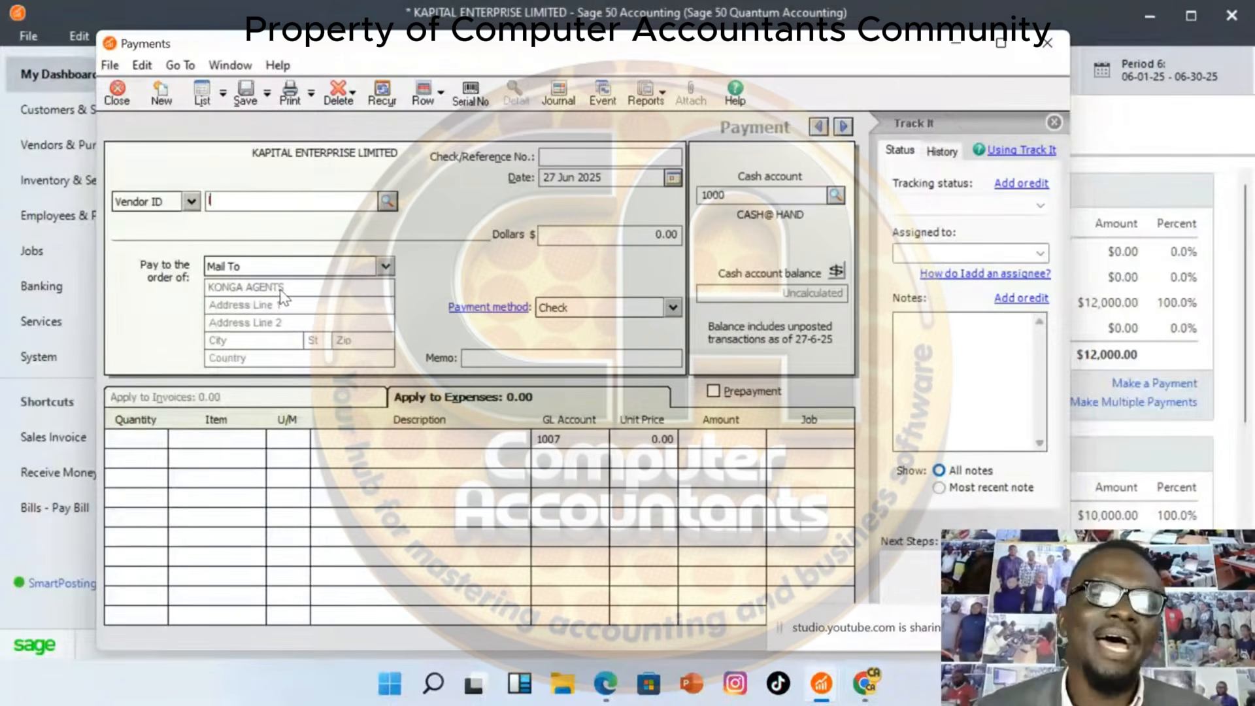
Pay KONGA AGENTS from 1001 SPIRITUAL BANK with a cheque reference and description 'RENT FOR THE YEAR'
left_click(387, 202)
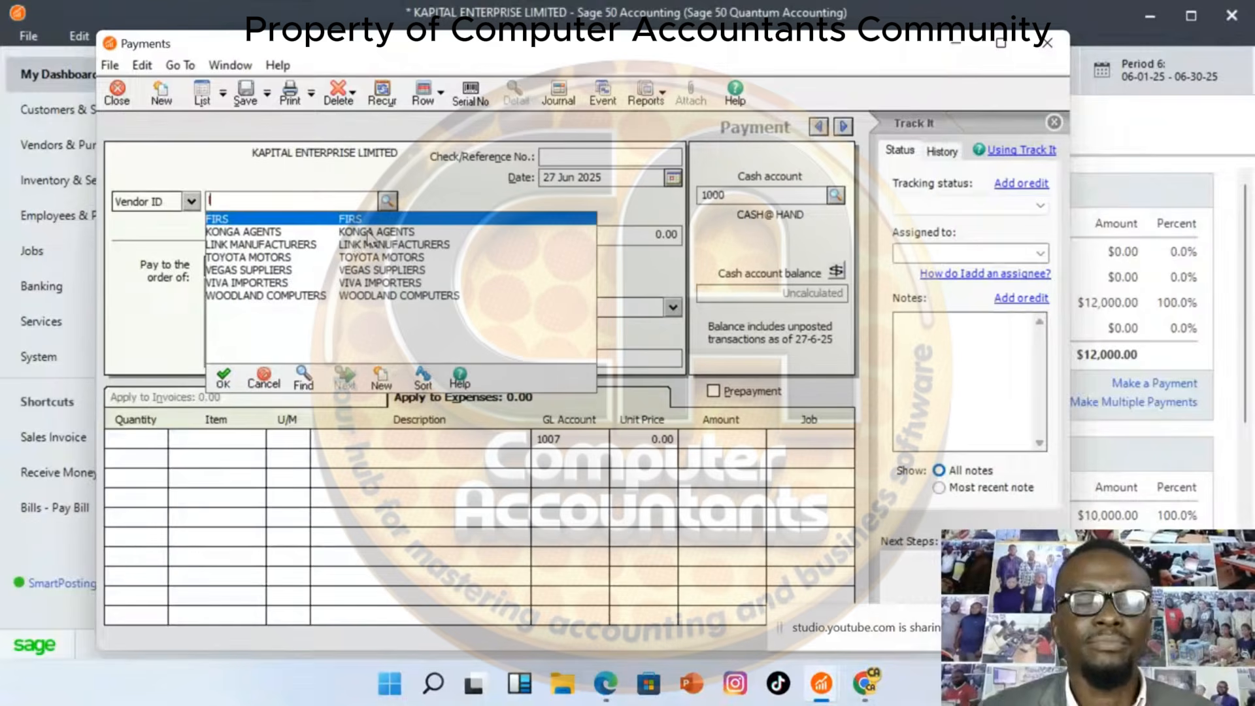
double_click(368, 233)
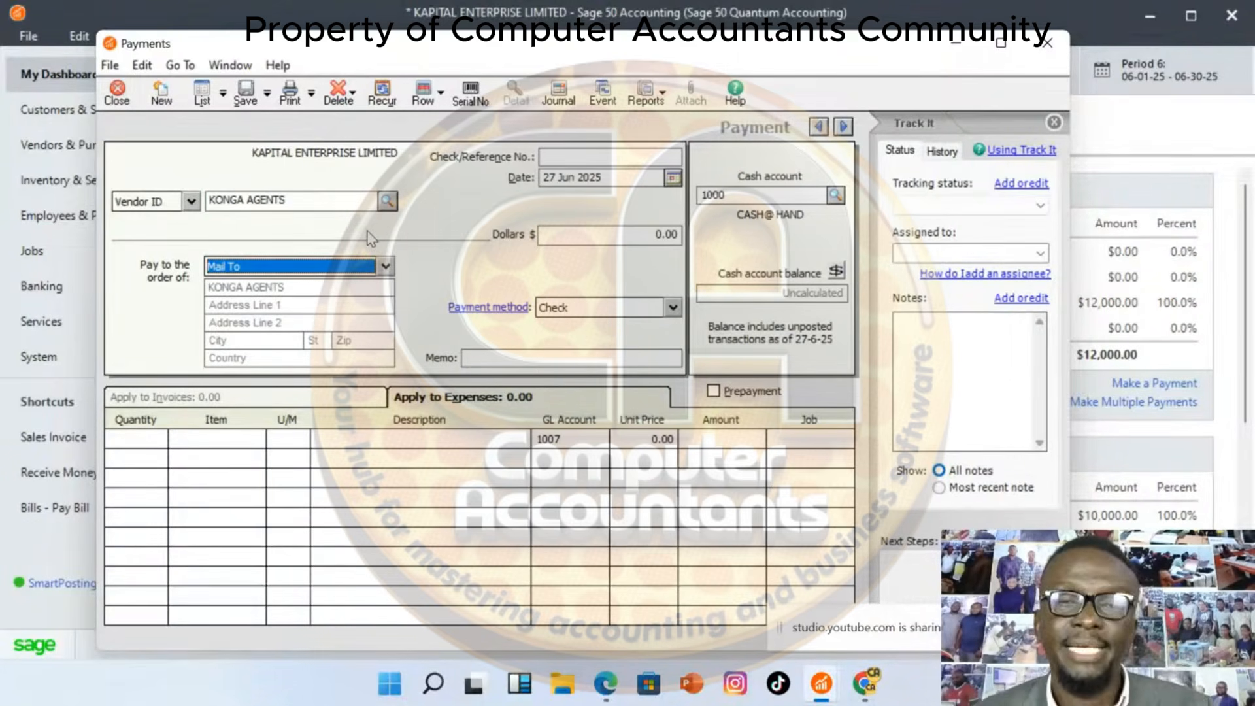
left_click(835, 196)
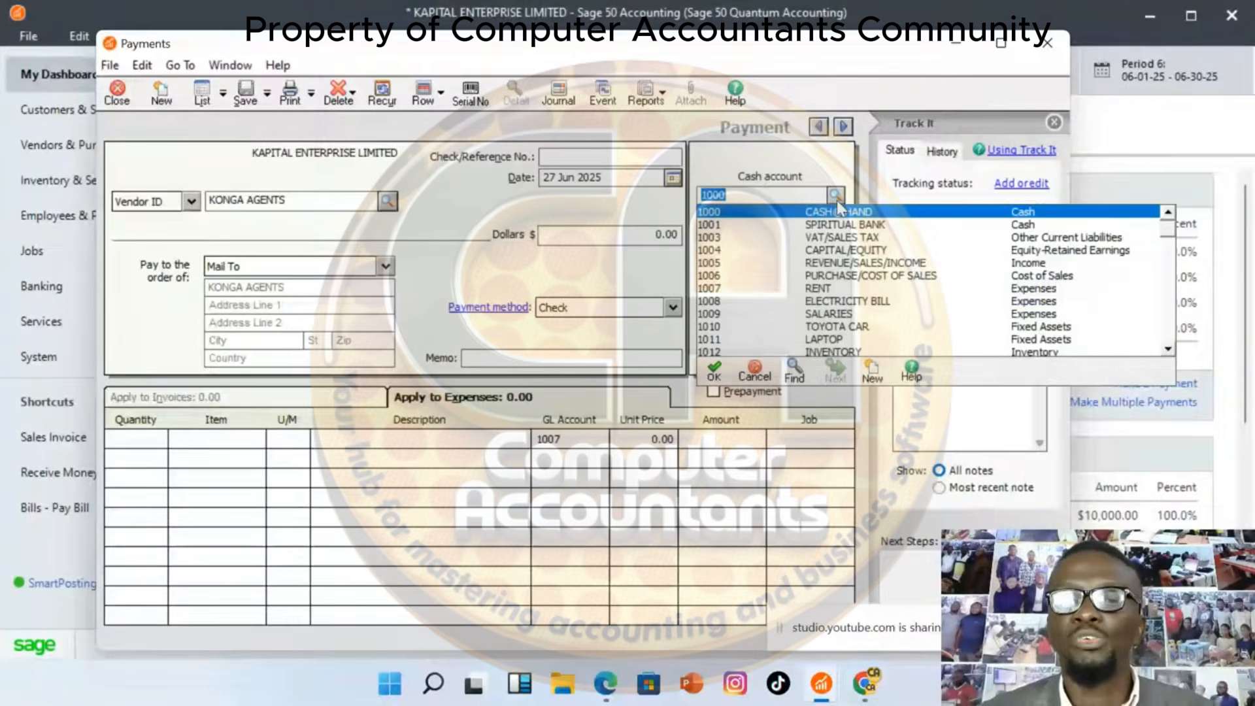
left_click(836, 224)
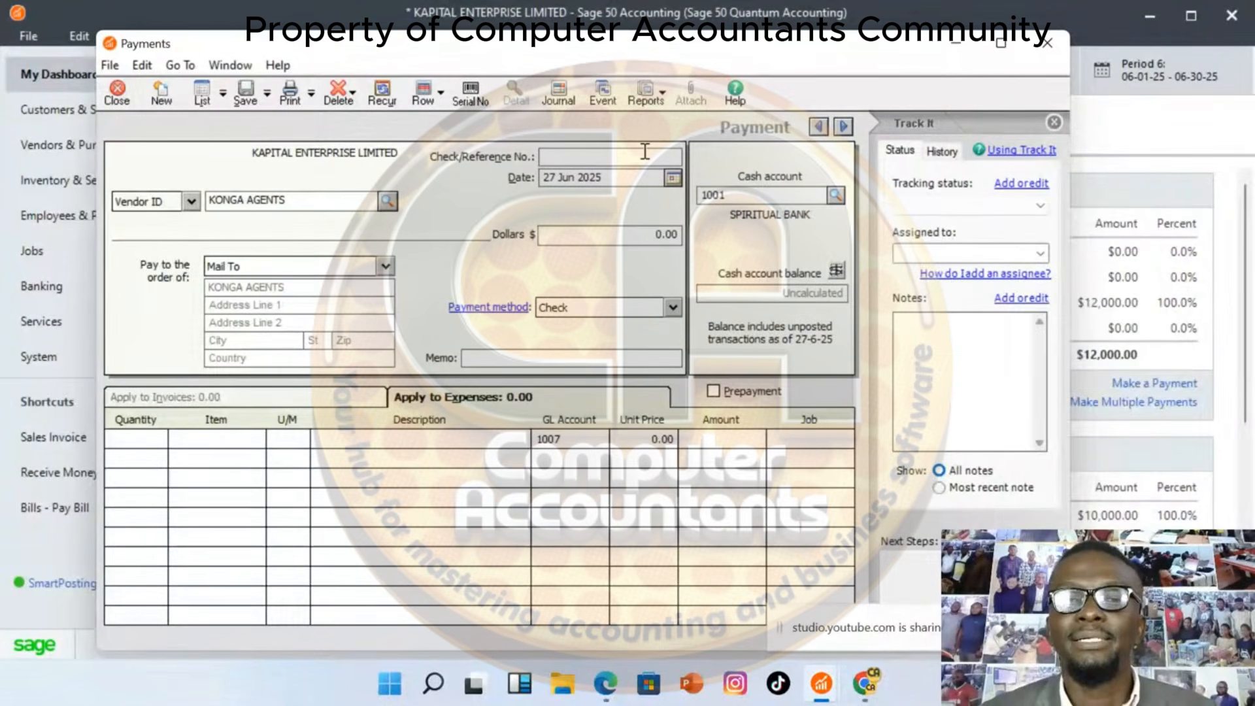
left_click(643, 157)
type("75768798")
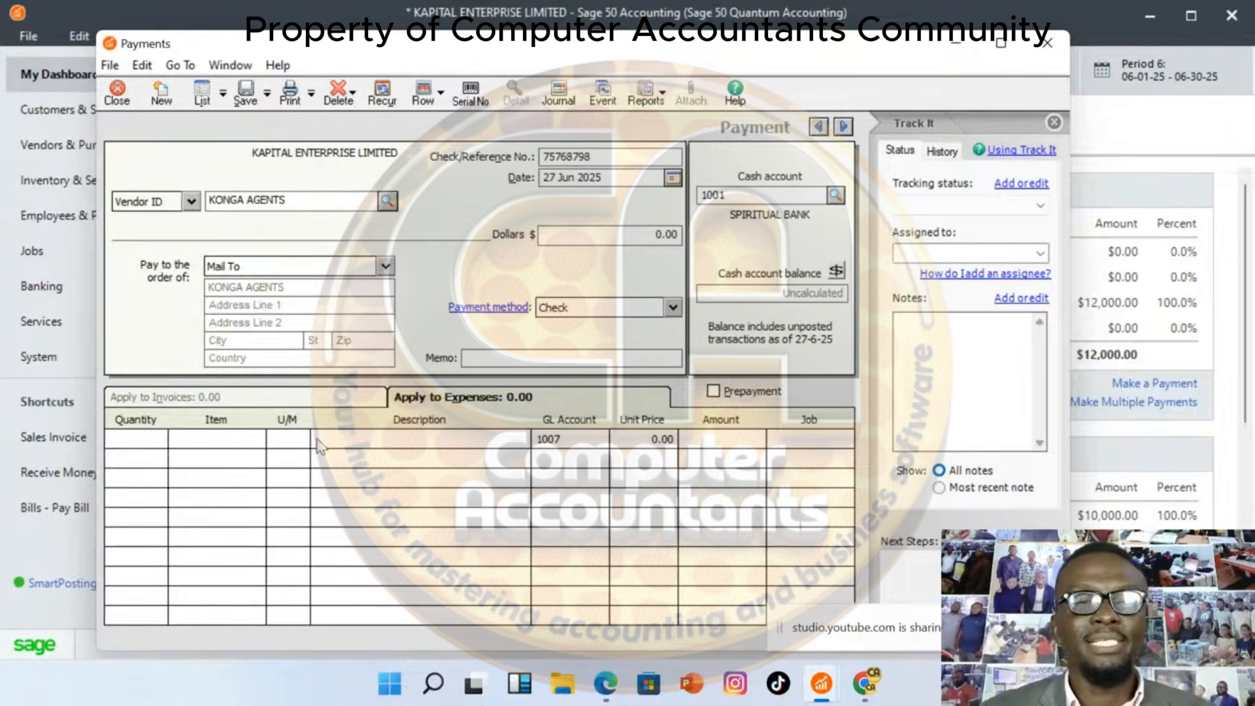
left_click(359, 440)
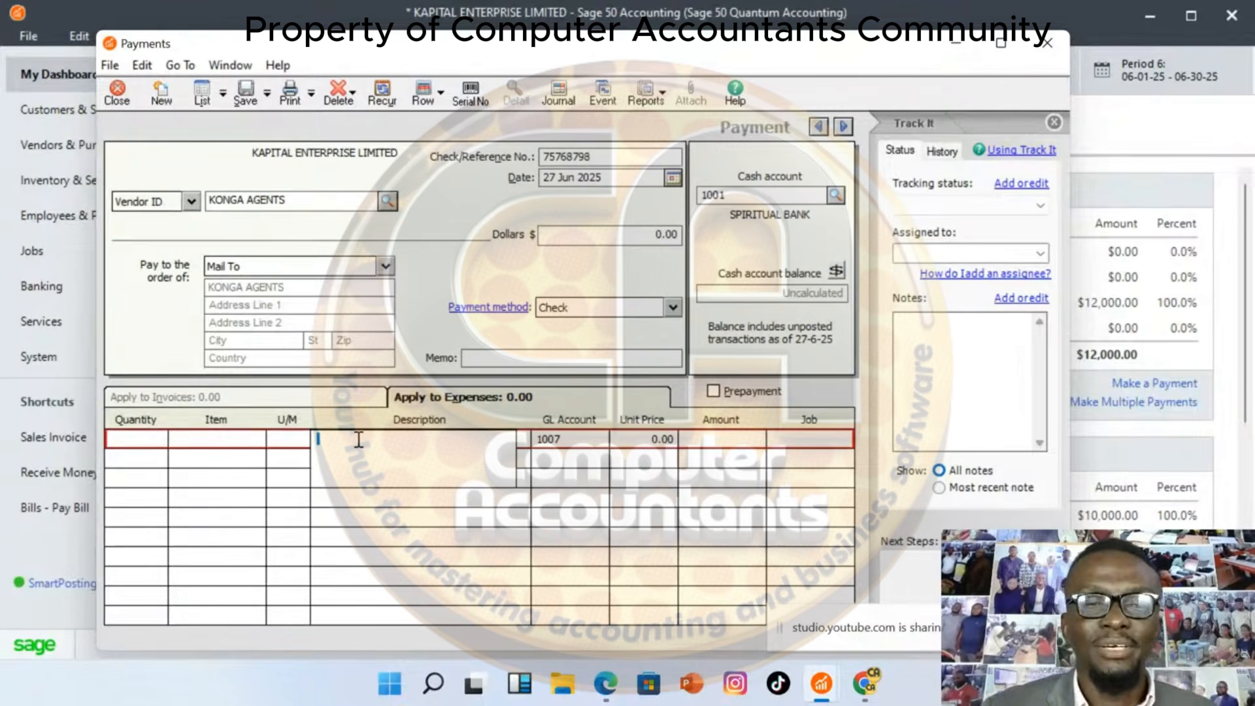
type("RE")
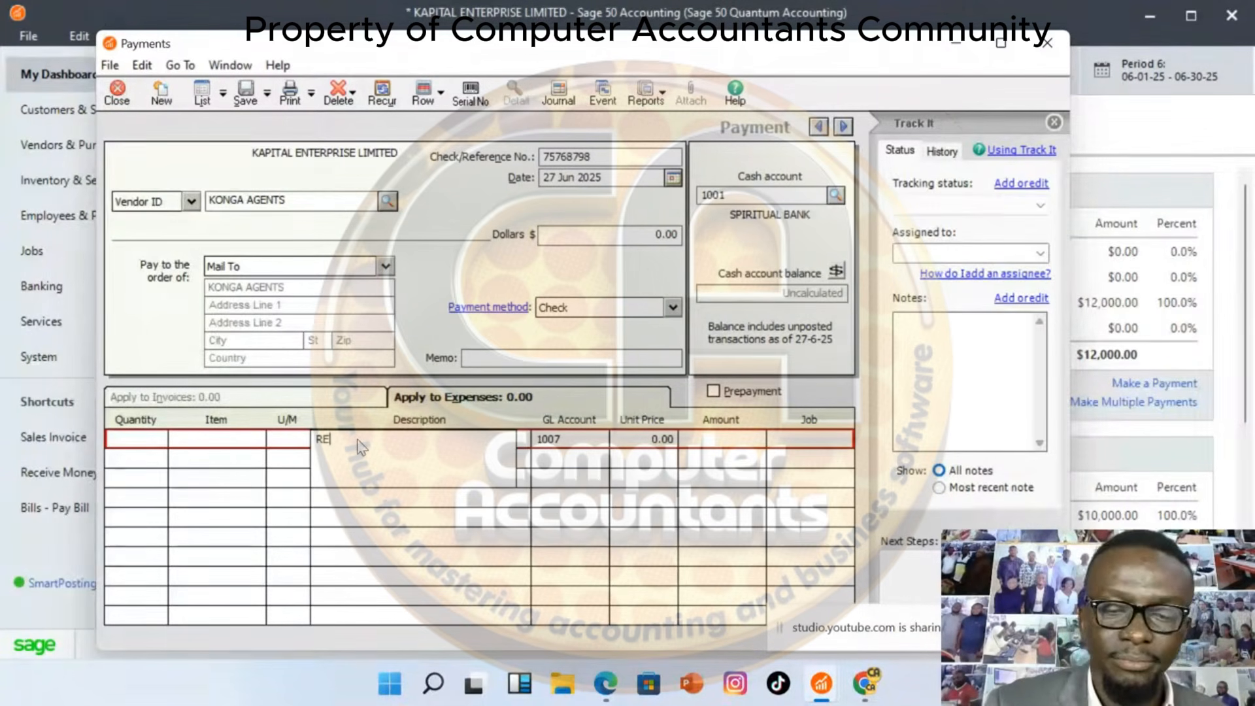
type("NT ")
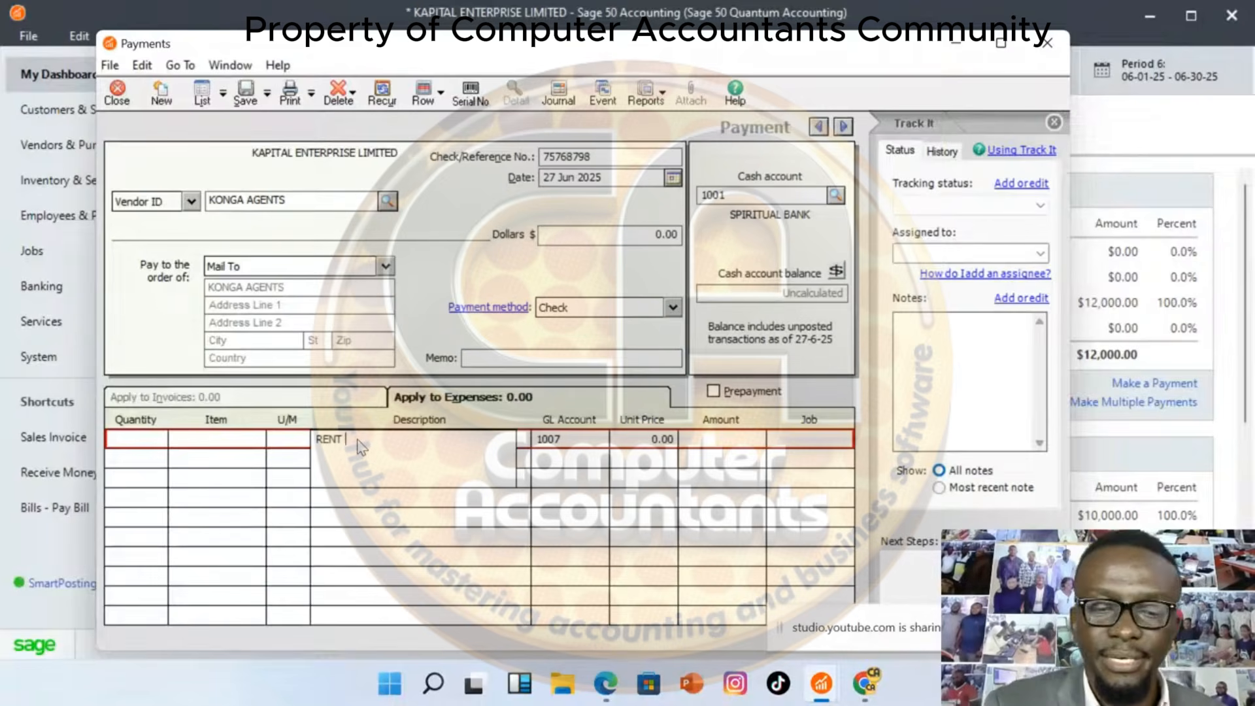
type("FOR THE")
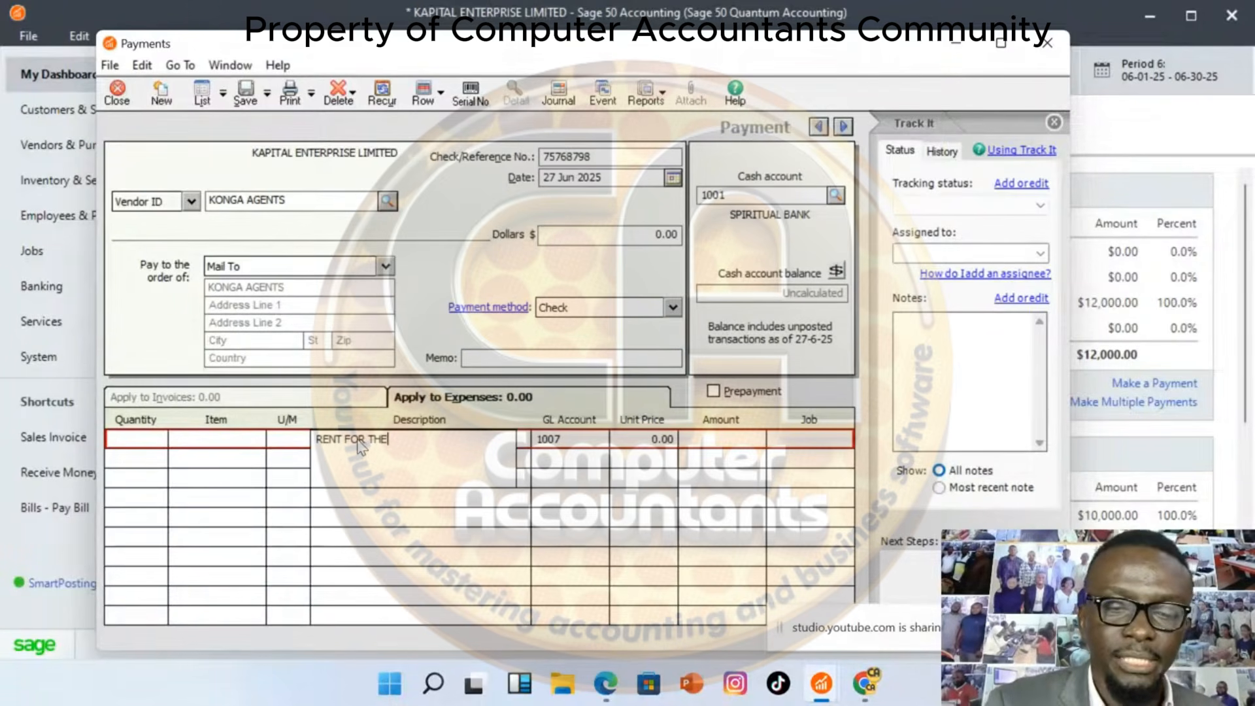
type(" YERAR")
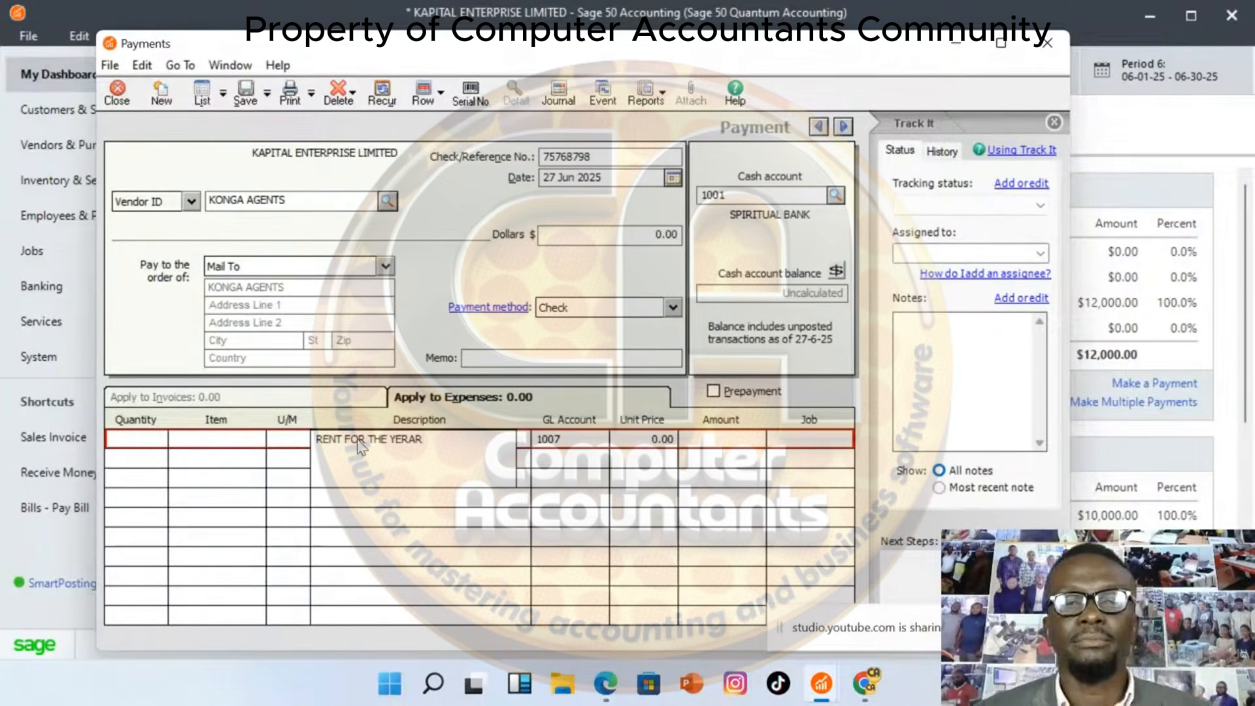
key("BackSpace")
key("BackSpace")
key("BackSpace")
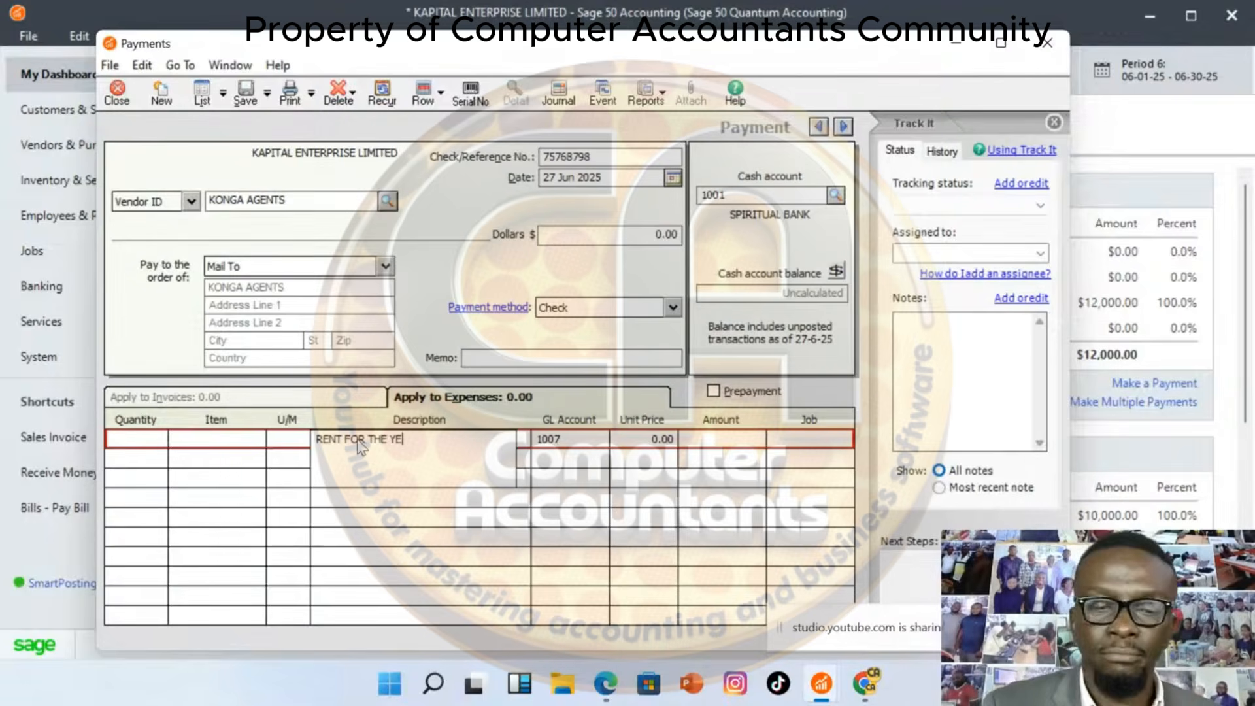
type("AR")
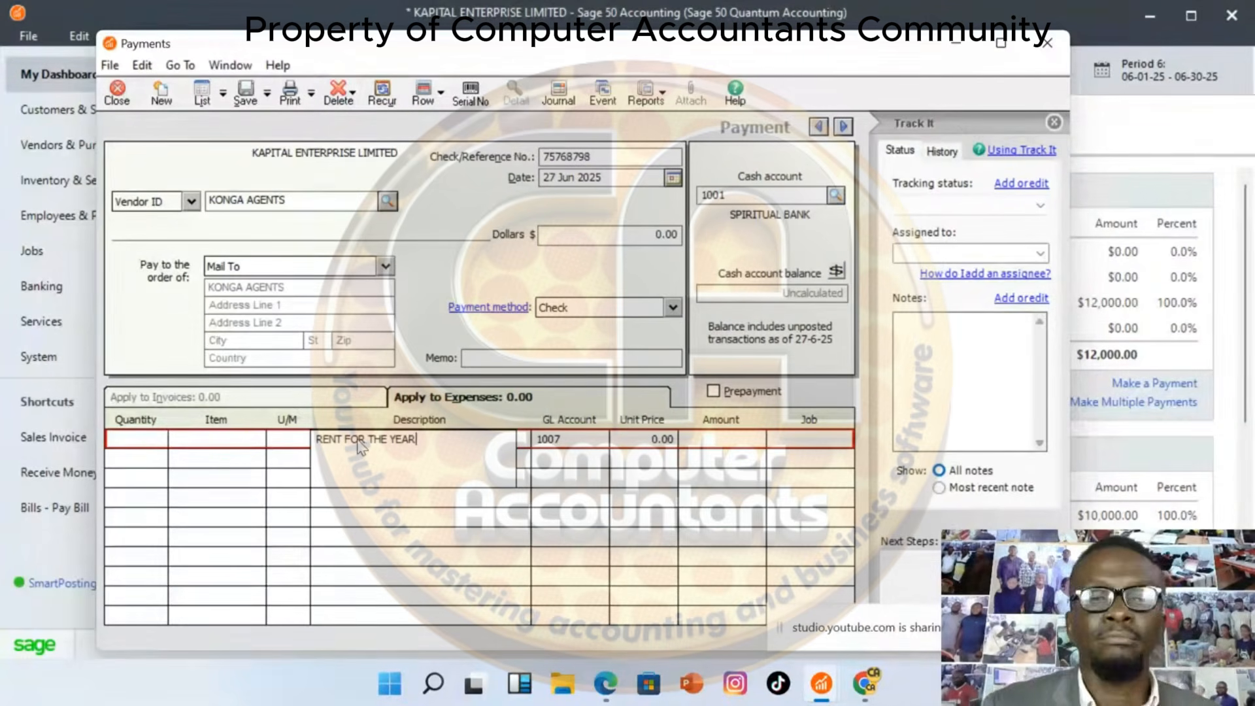
Charge the line to RENT account 1007 for 12,000, save the payment, and close the form
left_click(603, 442)
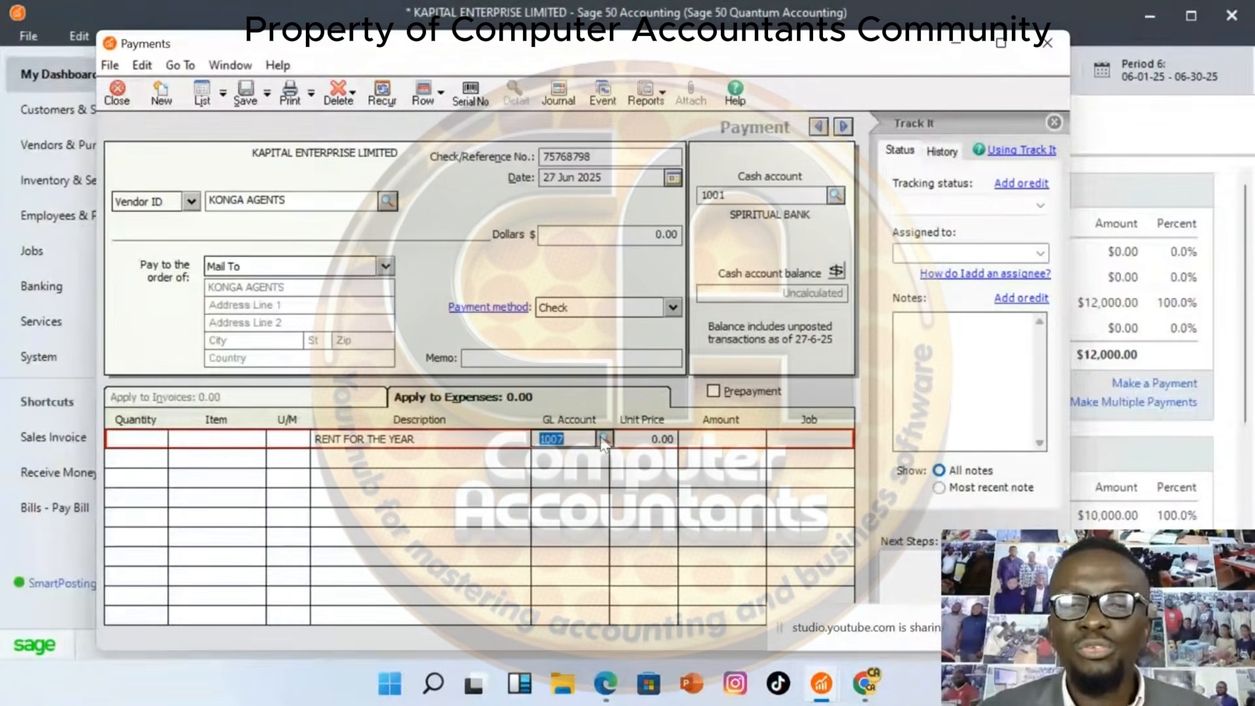
left_click(604, 439)
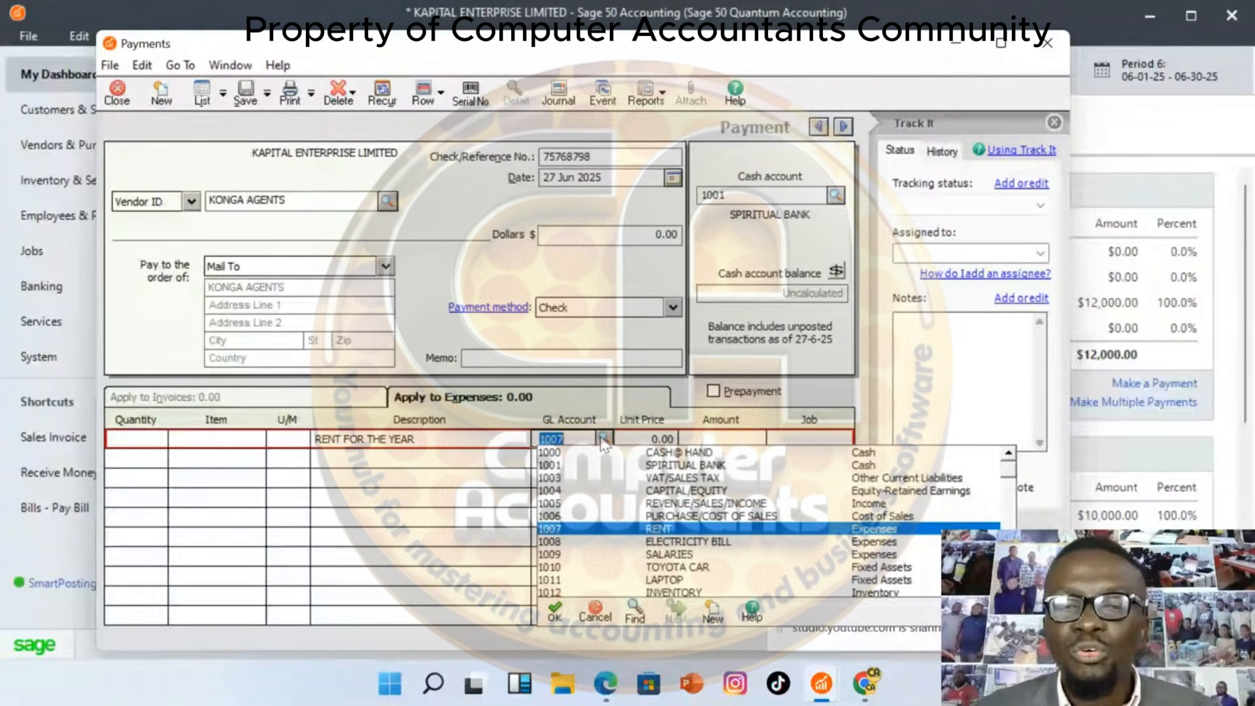
double_click(661, 524)
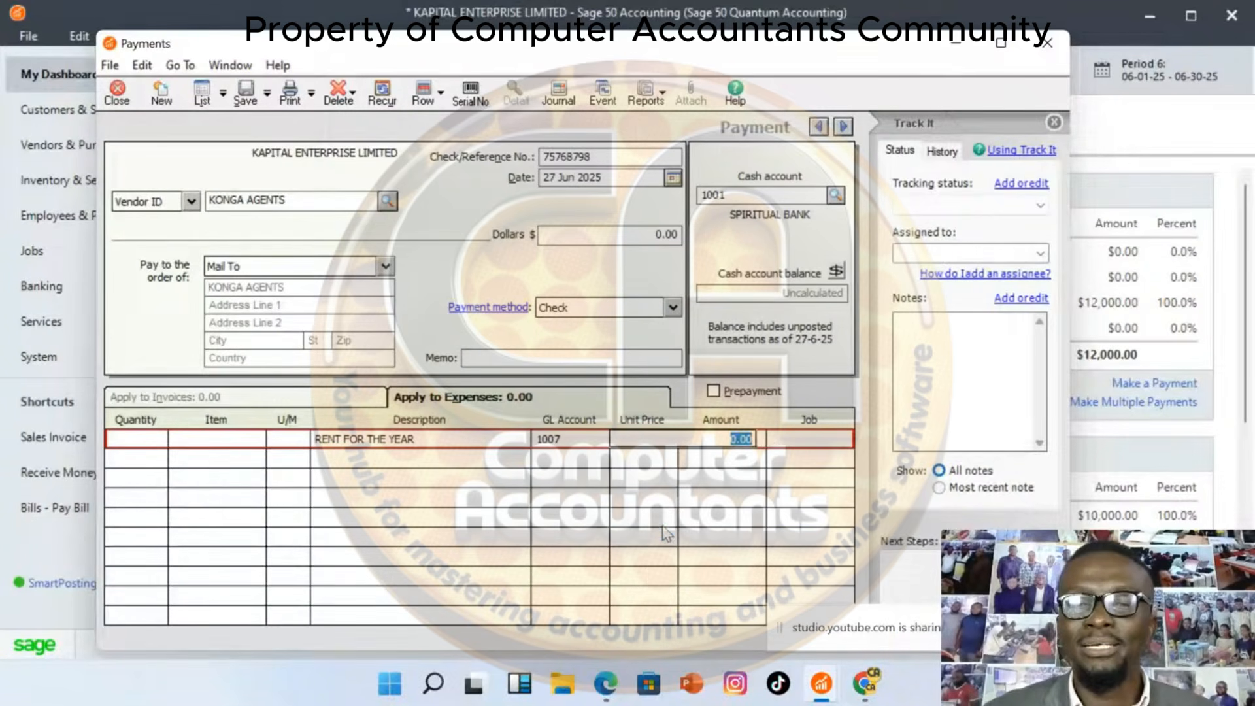
left_click(764, 439)
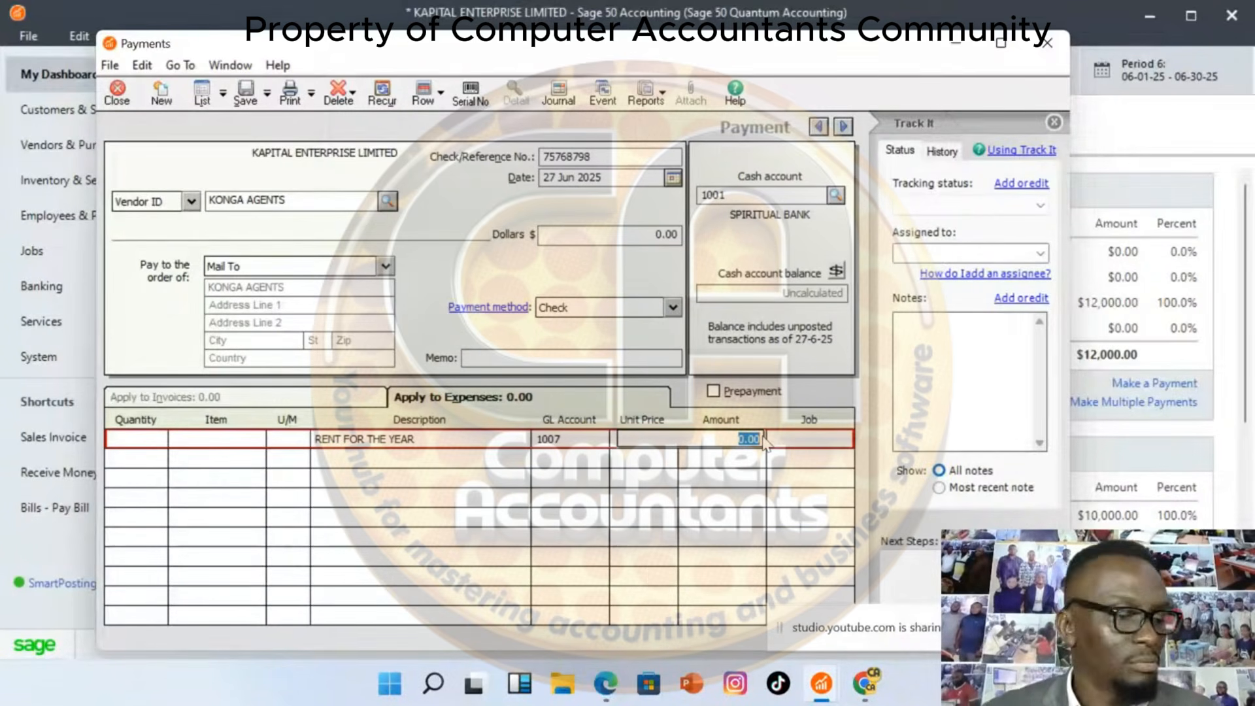
type("1")
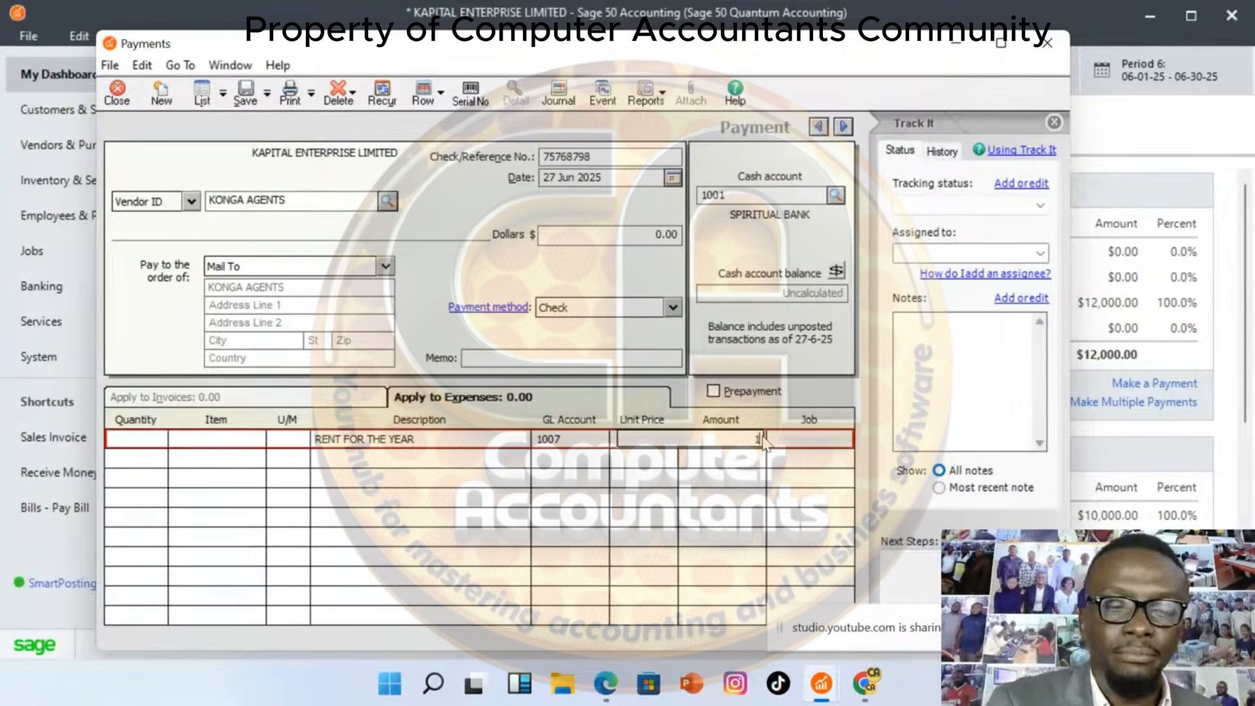
type("2,0000")
key("Tab")
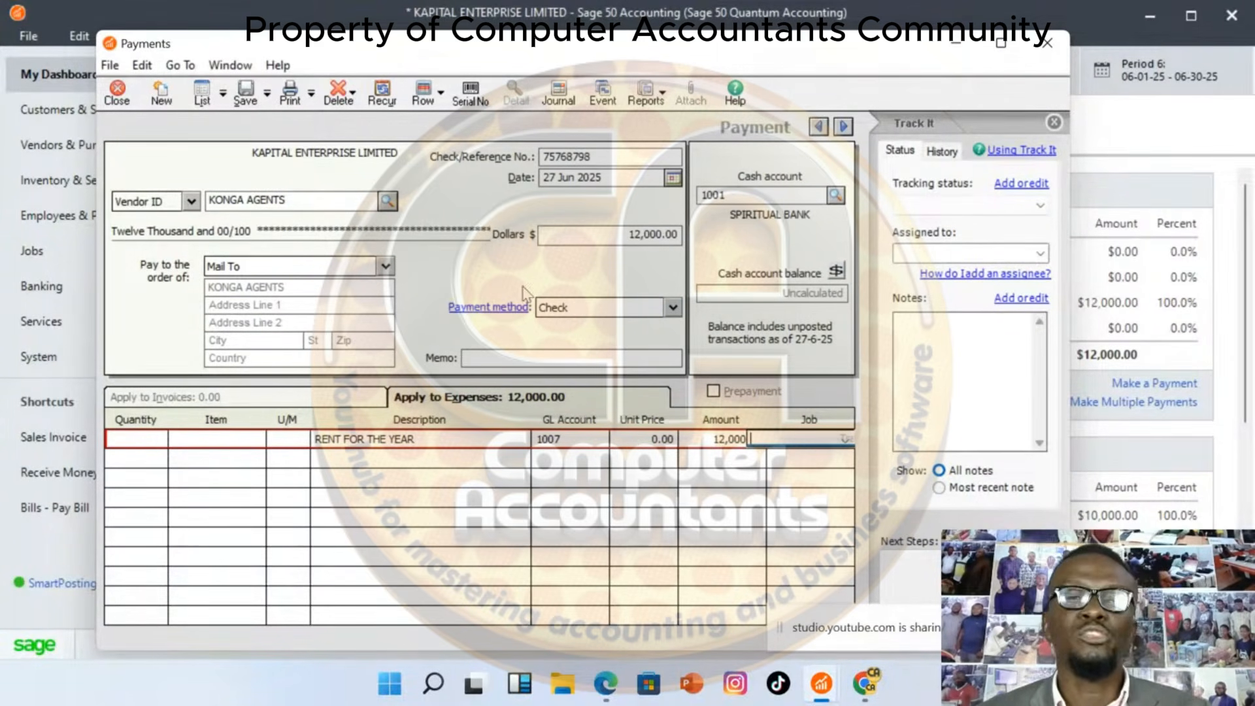
left_click(246, 98)
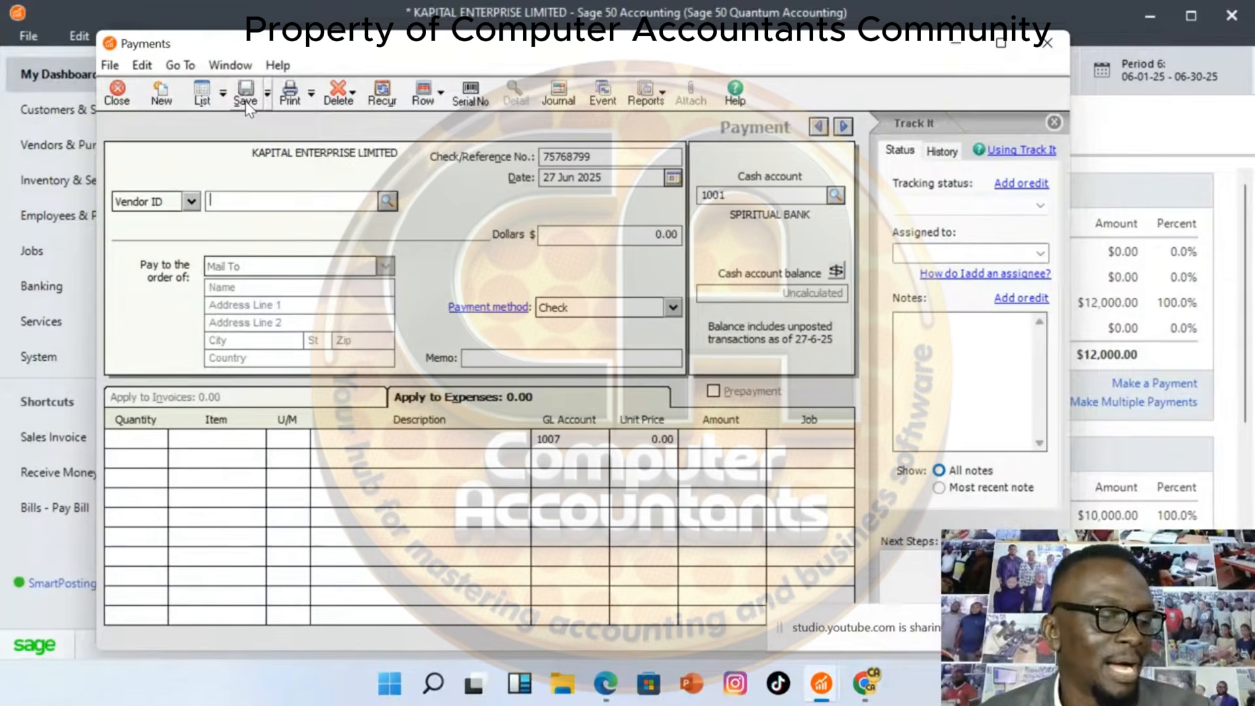
left_click(1047, 44)
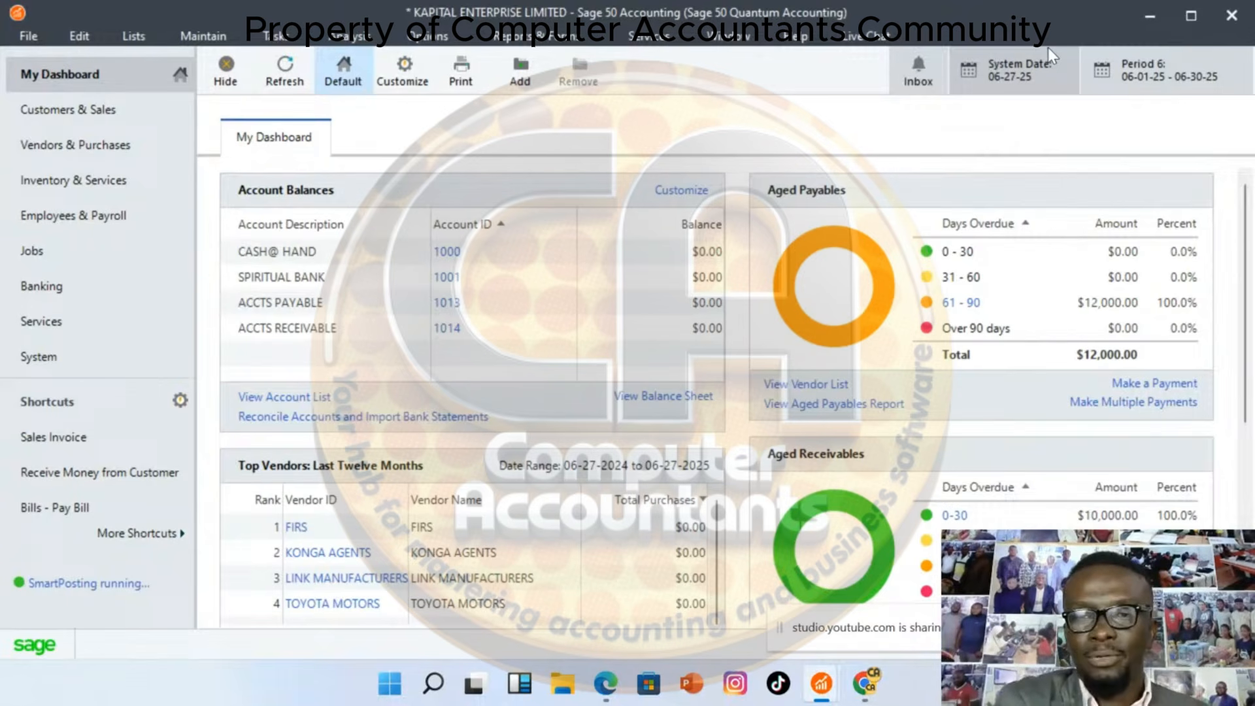
Start a general journal entry dated 27 Jun 2025 with reference JOU/0002
left_click(276, 36)
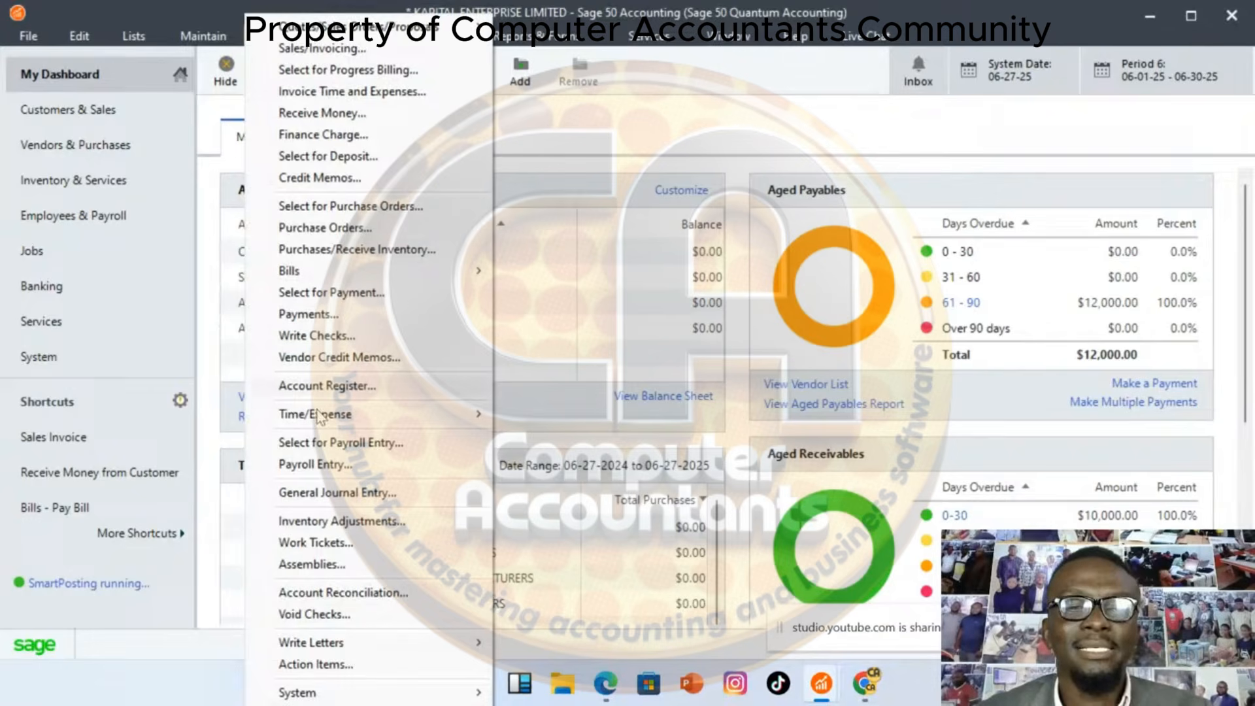
left_click(366, 493)
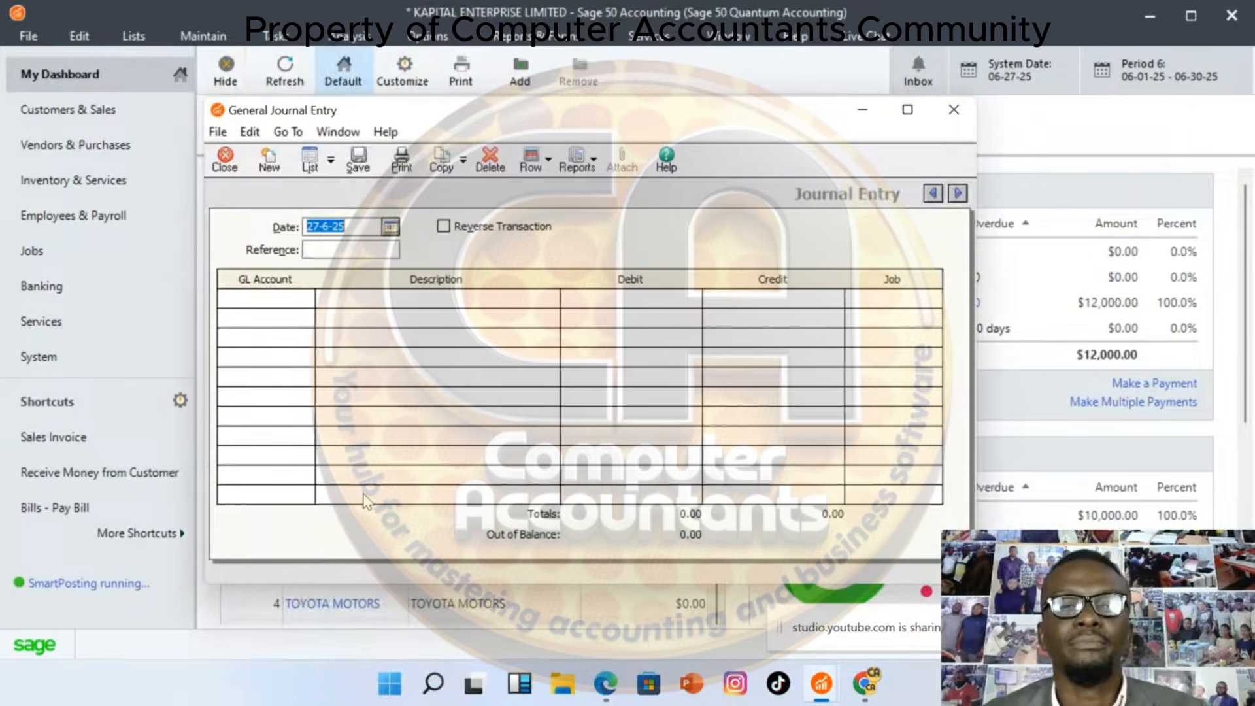
left_click(333, 247)
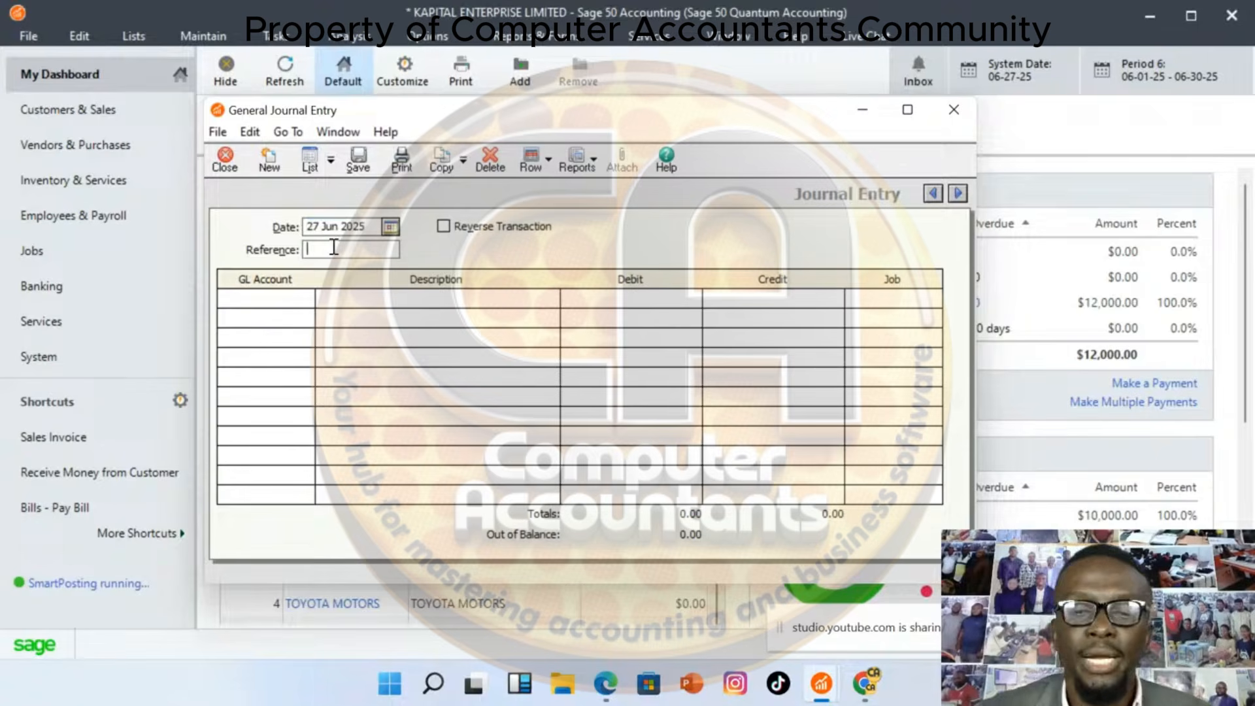
type("JOU/")
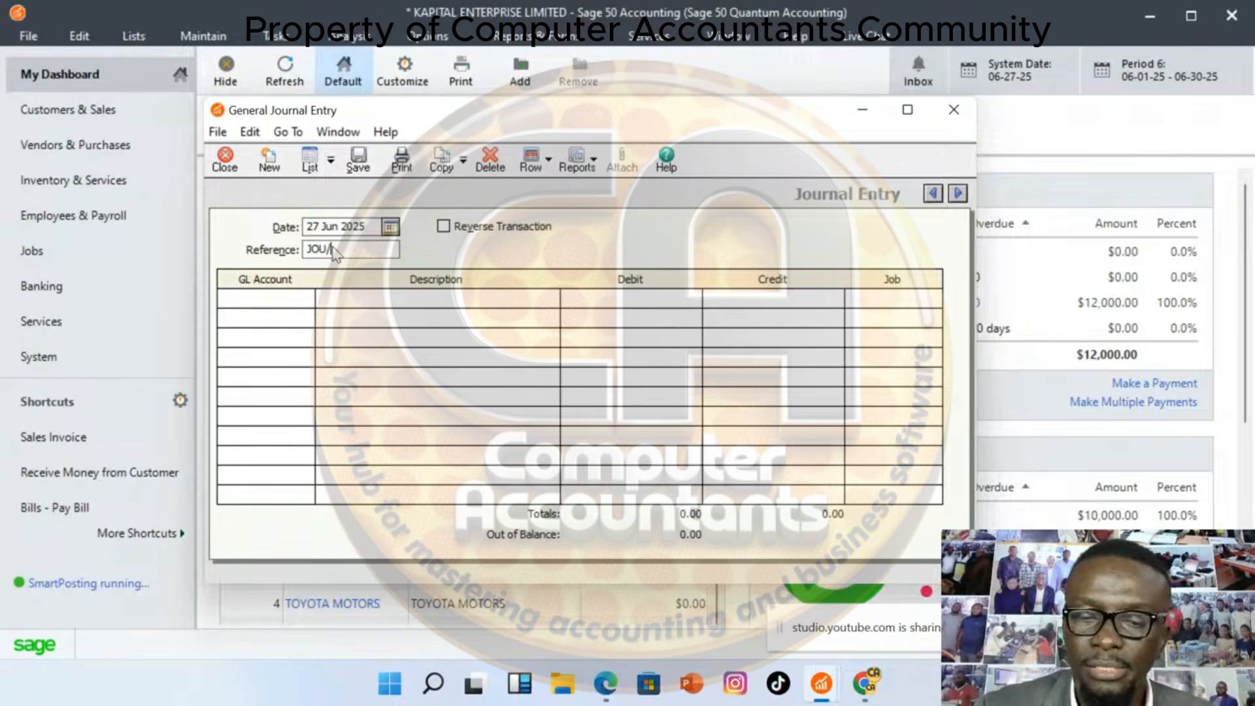
type("002")
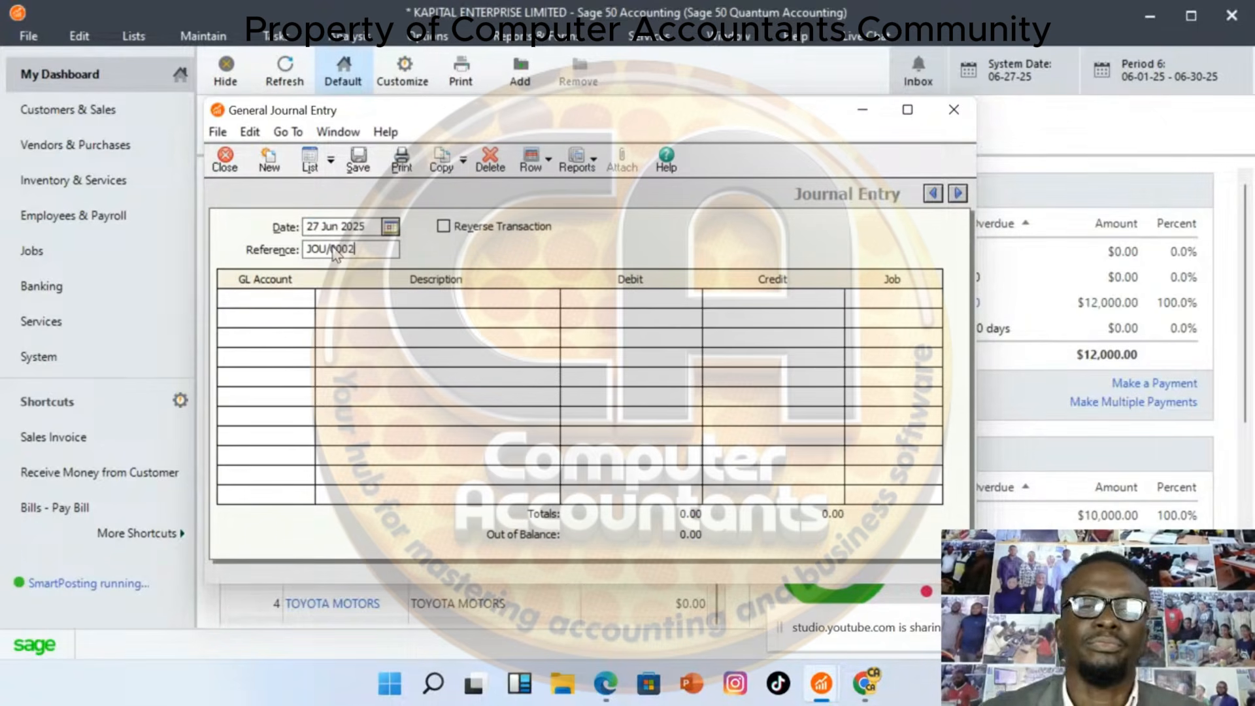
left_click(306, 304)
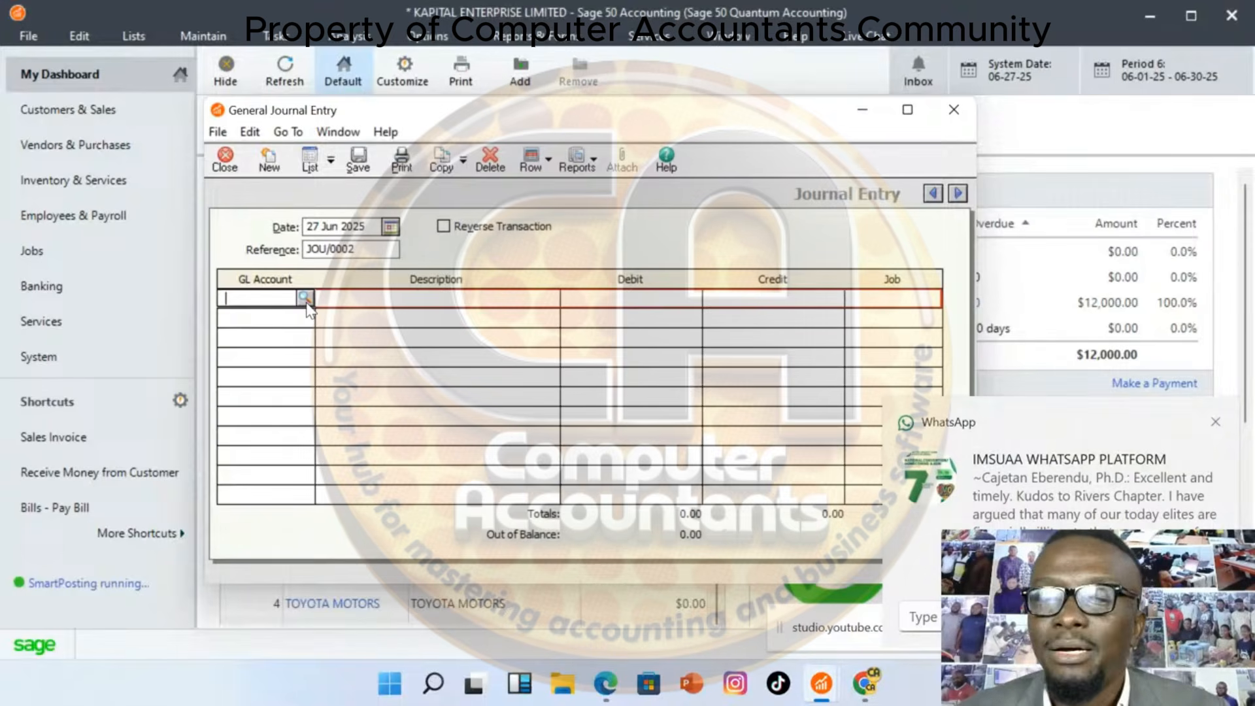
left_click(1219, 423)
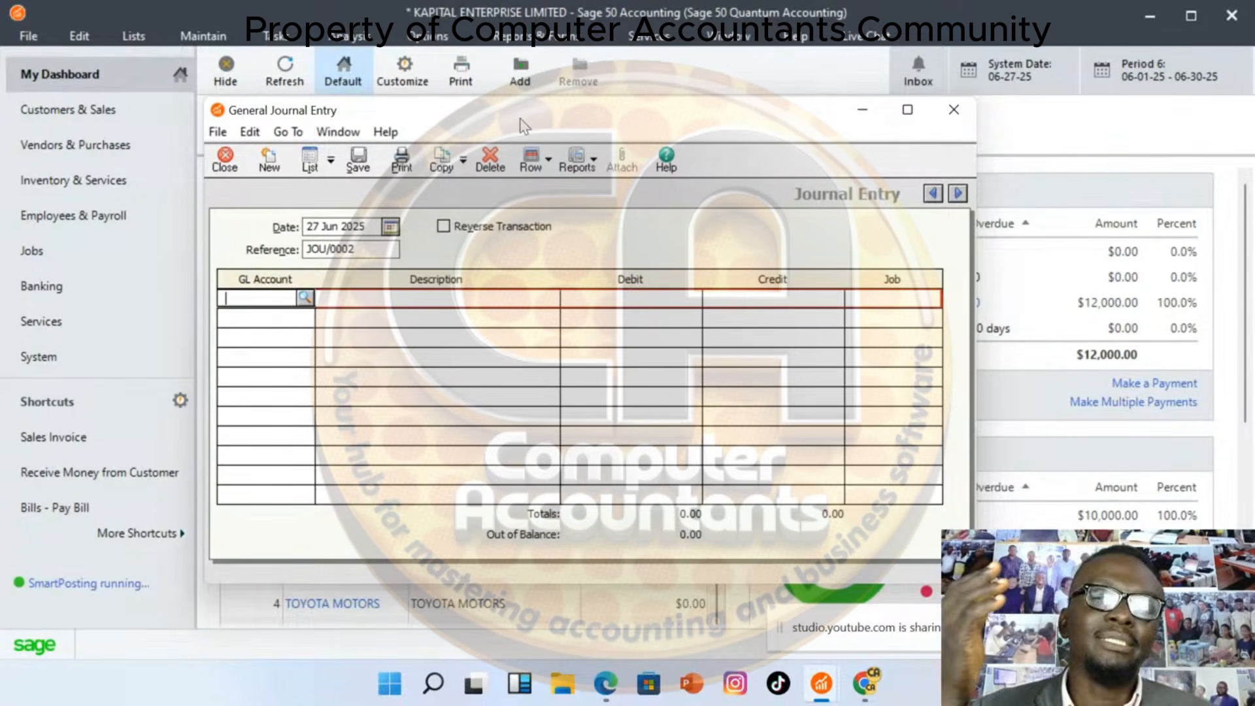
Journal 'CONTRA ENTRY' debiting 1000 and crediting 1001 SPIRITUAL BANK 15,000, then save
left_click(305, 298)
left_click(329, 308)
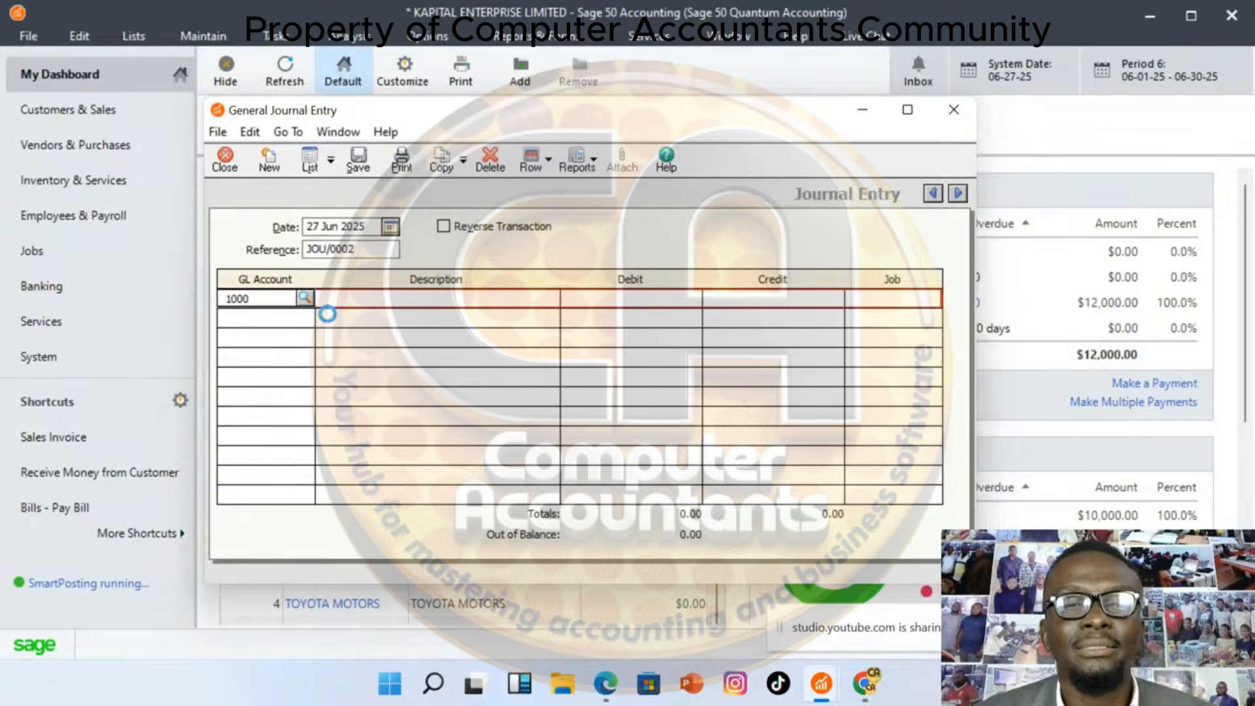
left_click(363, 296)
type("C")
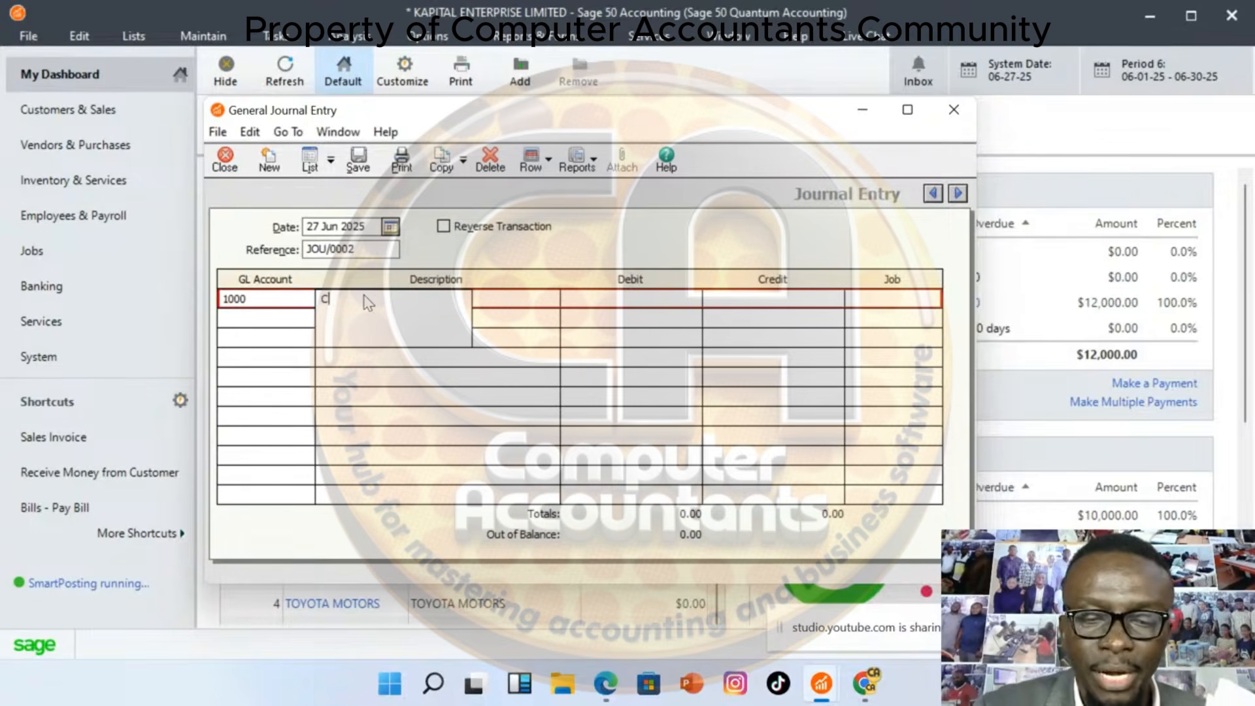
type("ONTR")
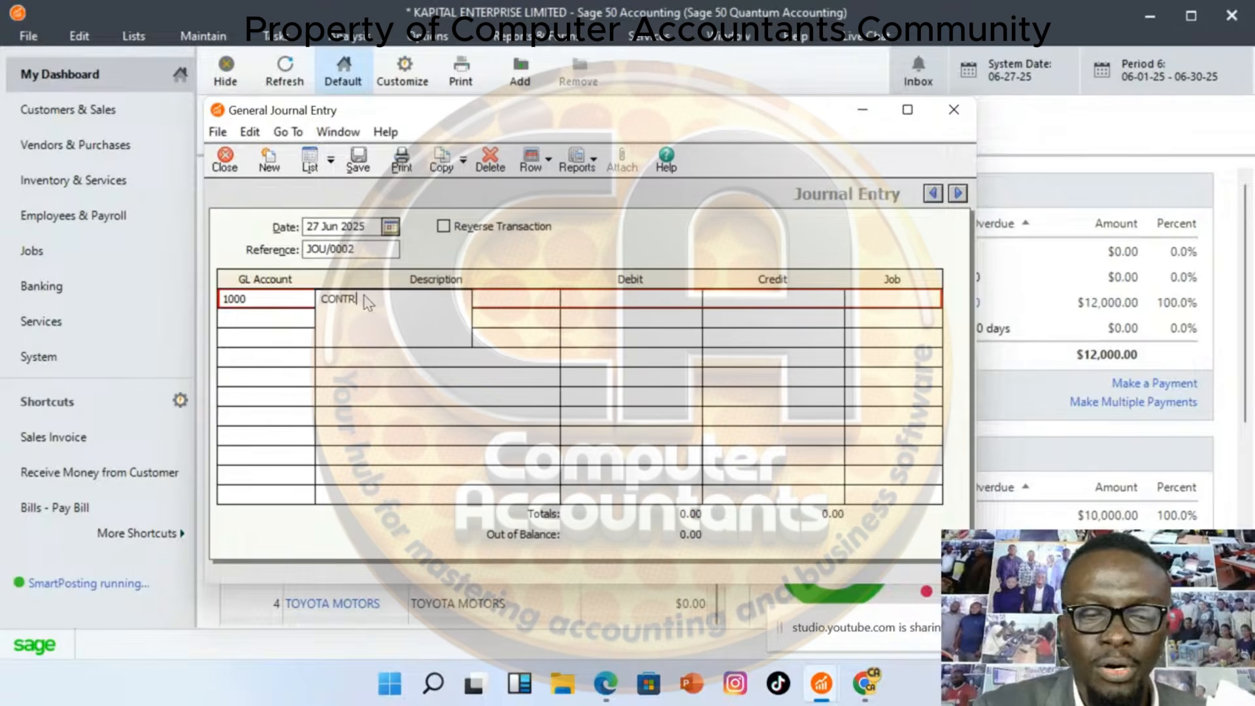
type("A EN")
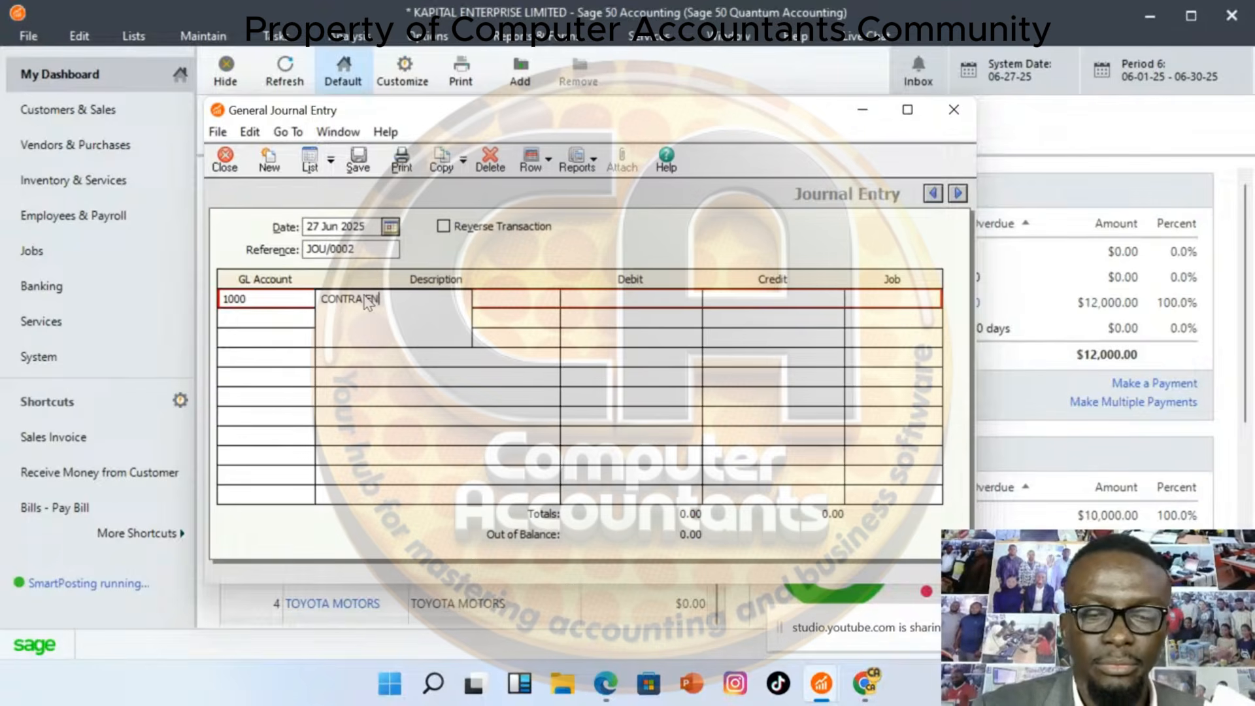
type("TRY")
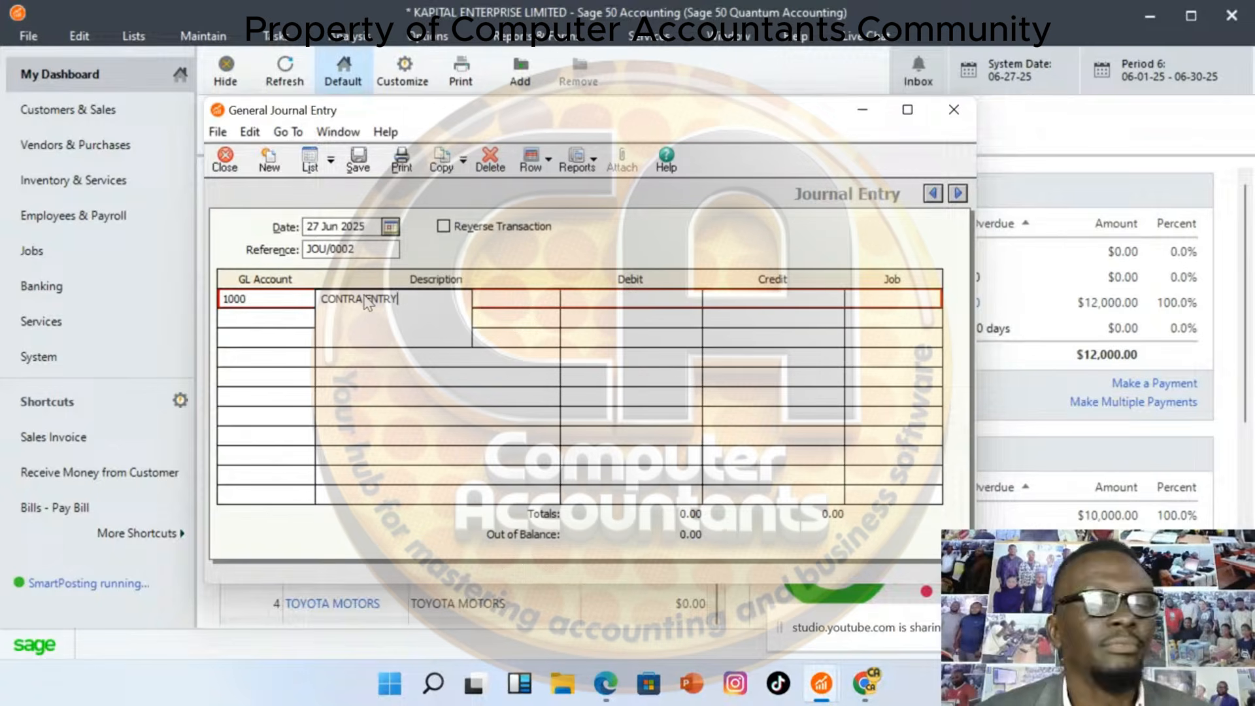
left_click(618, 300)
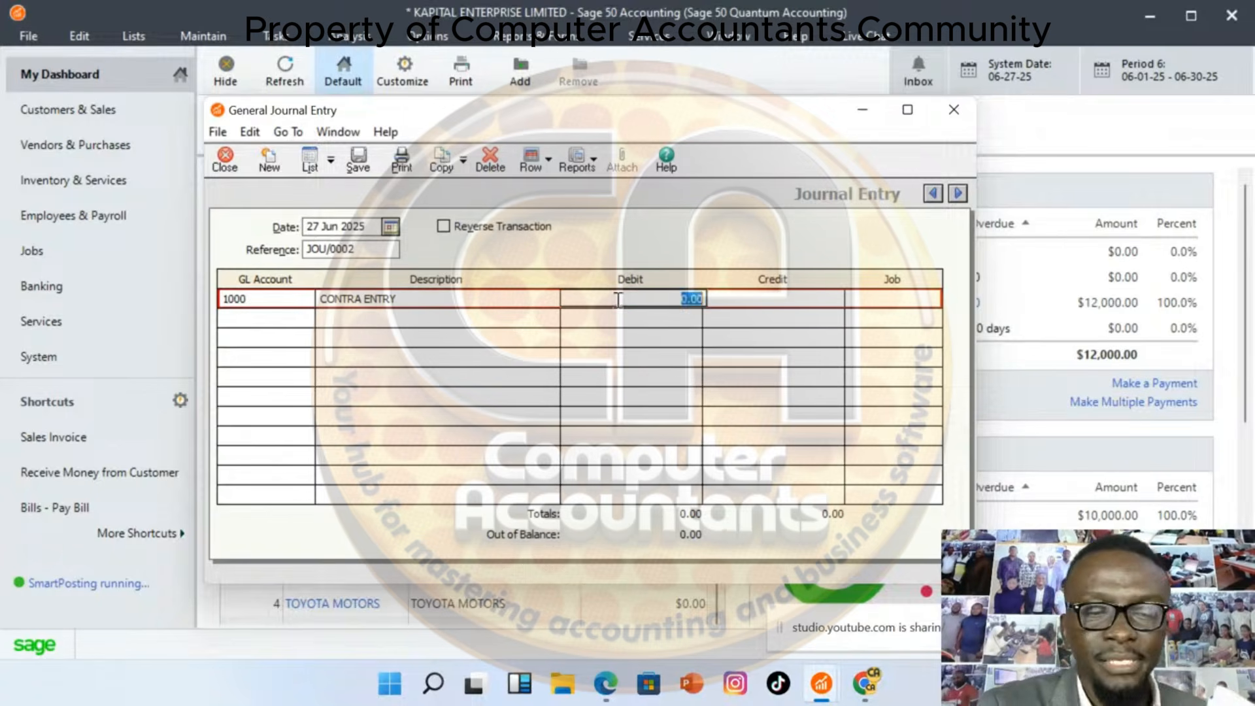
type("15000")
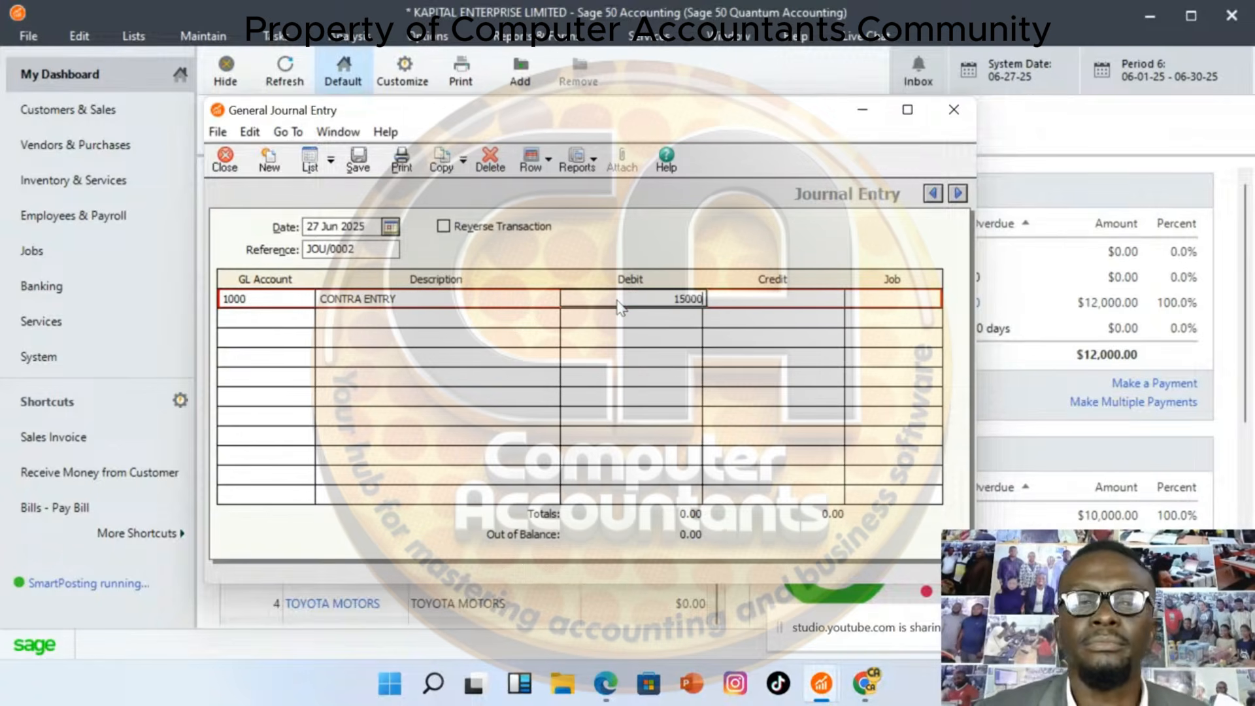
left_click(313, 322)
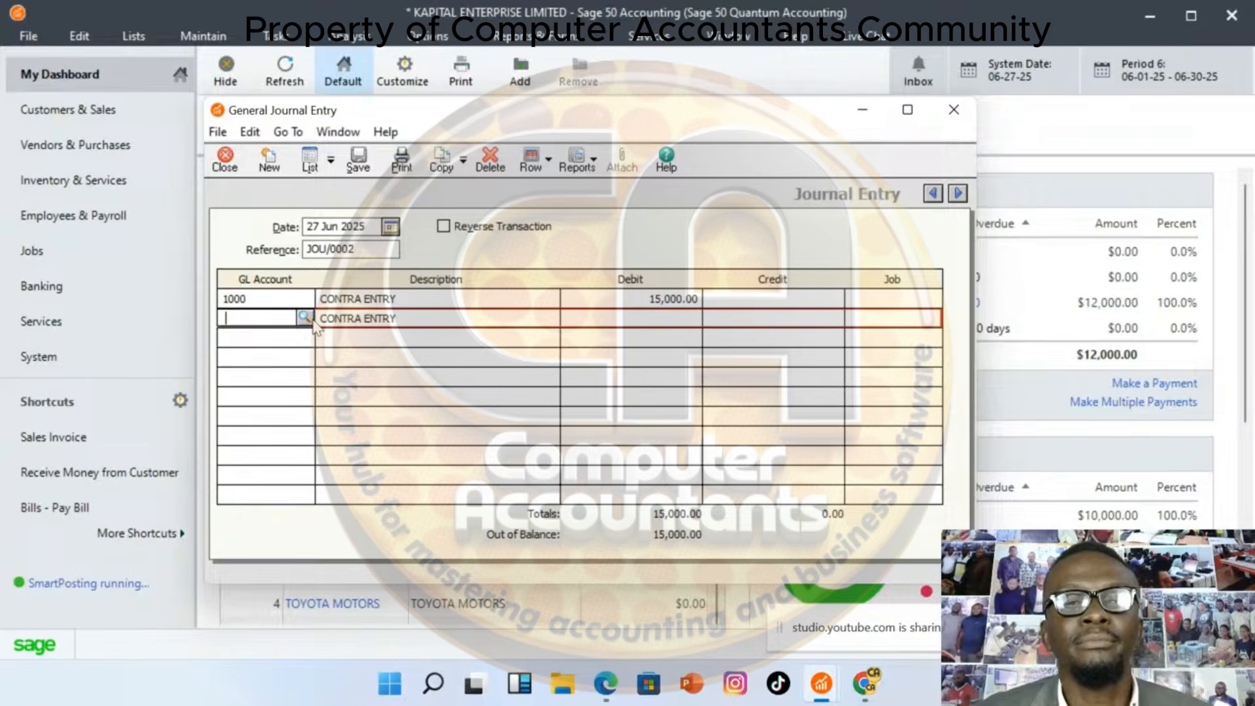
left_click(305, 317)
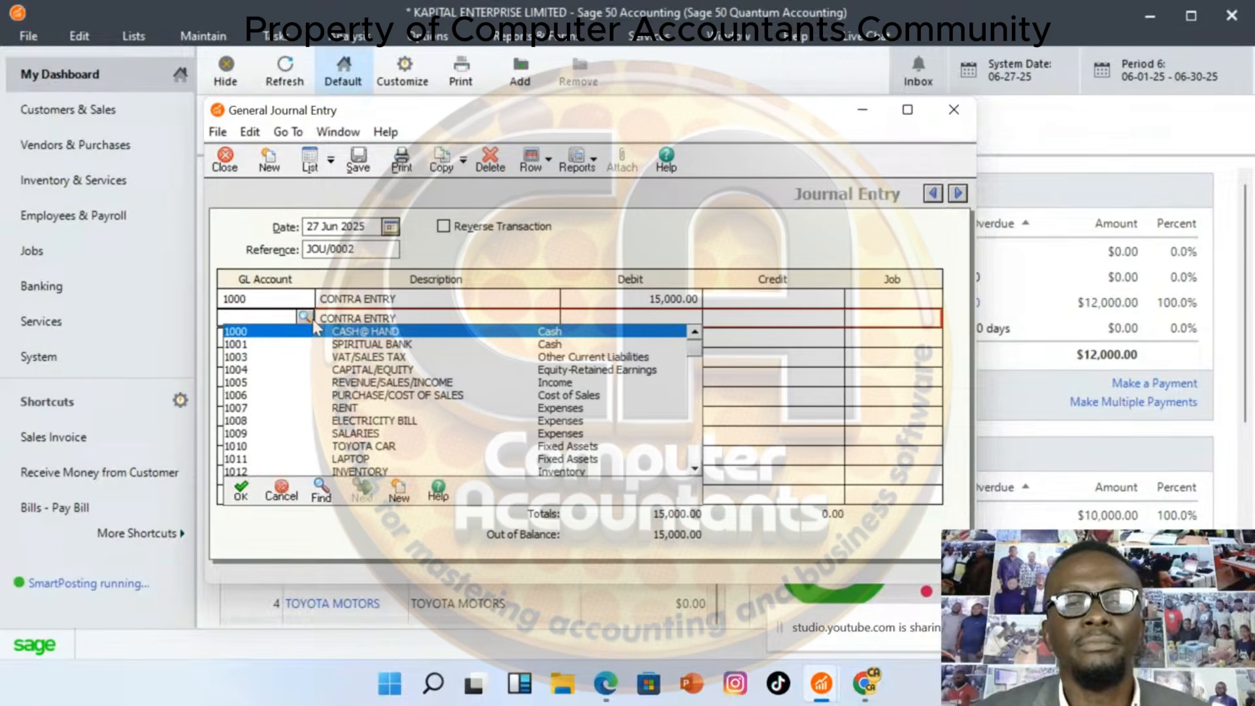
double_click(370, 349)
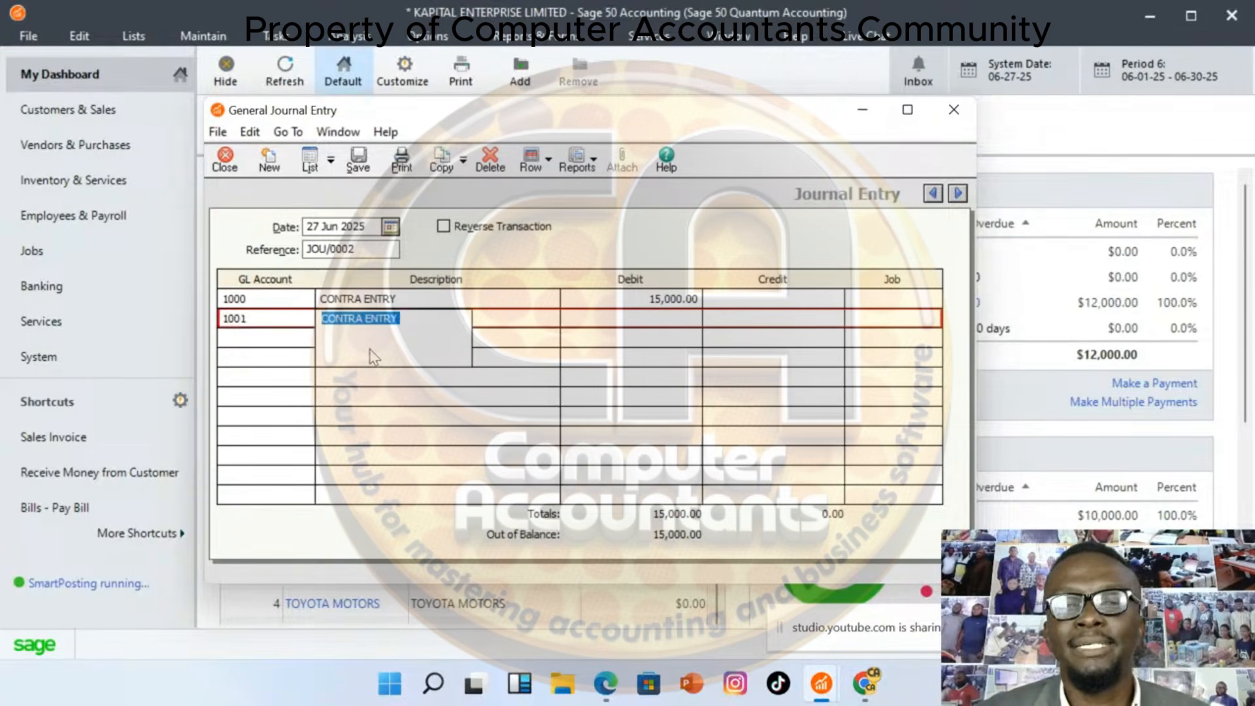
left_click(765, 317)
type("1")
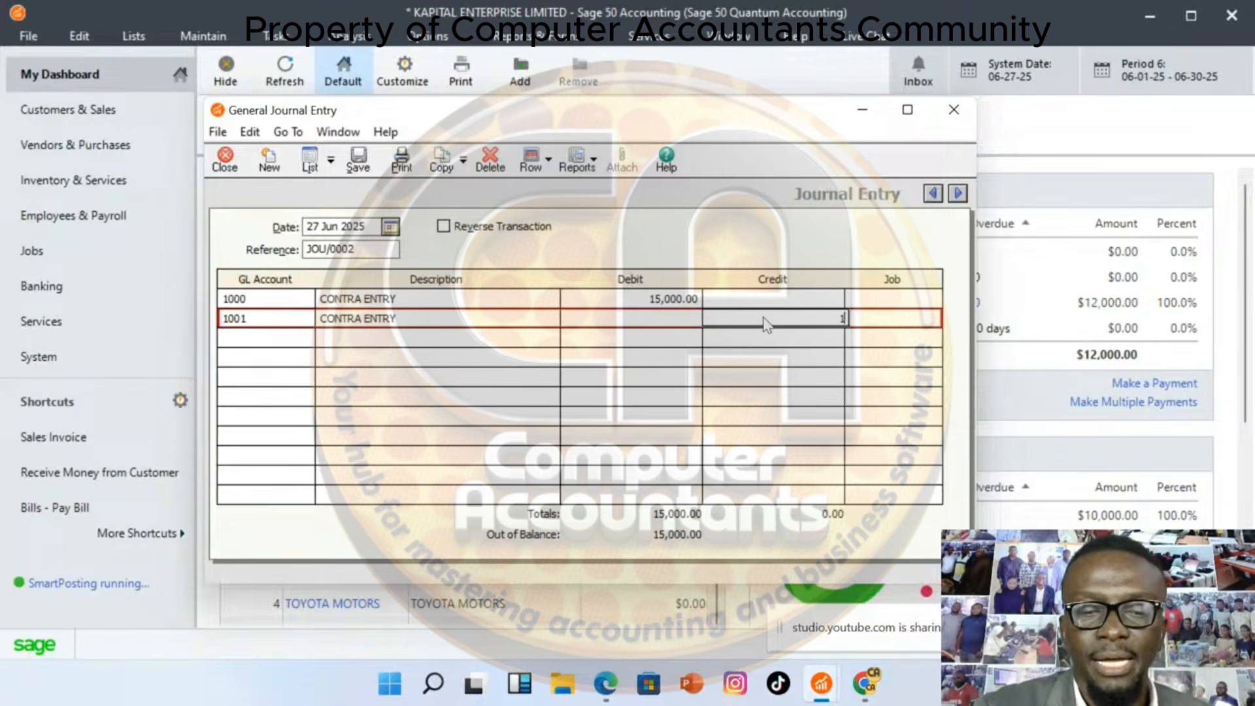
type("5000")
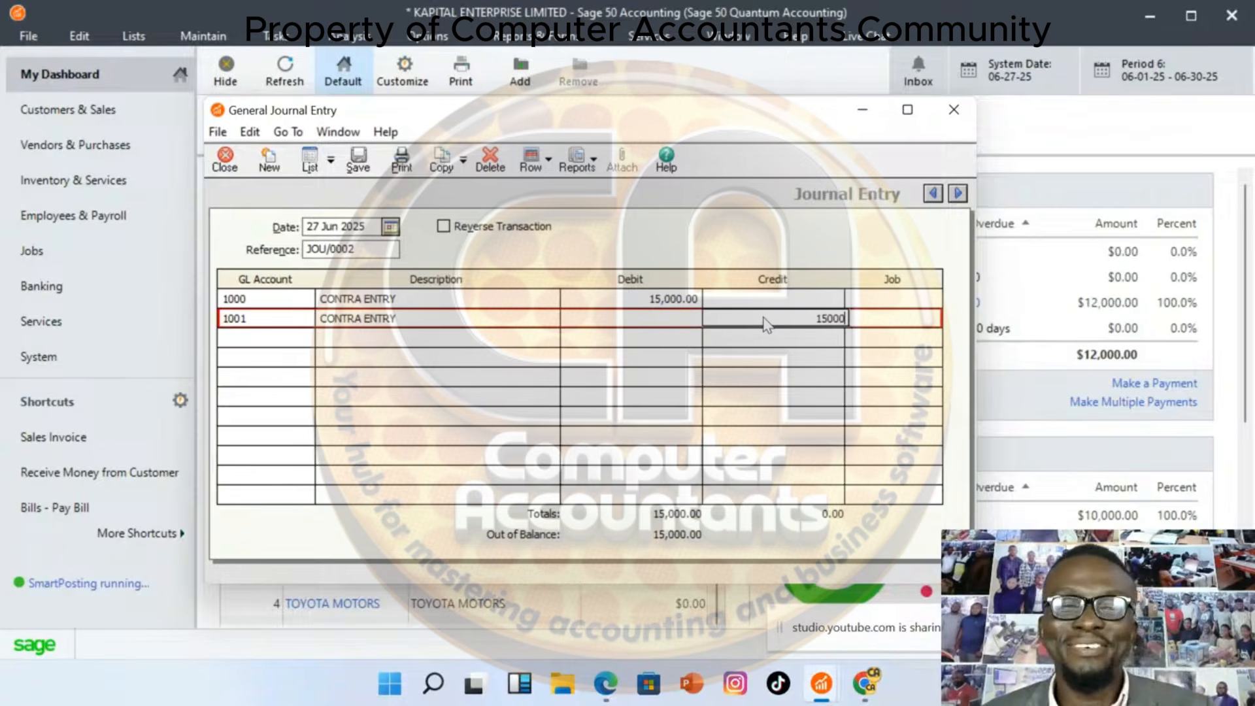
left_click(366, 167)
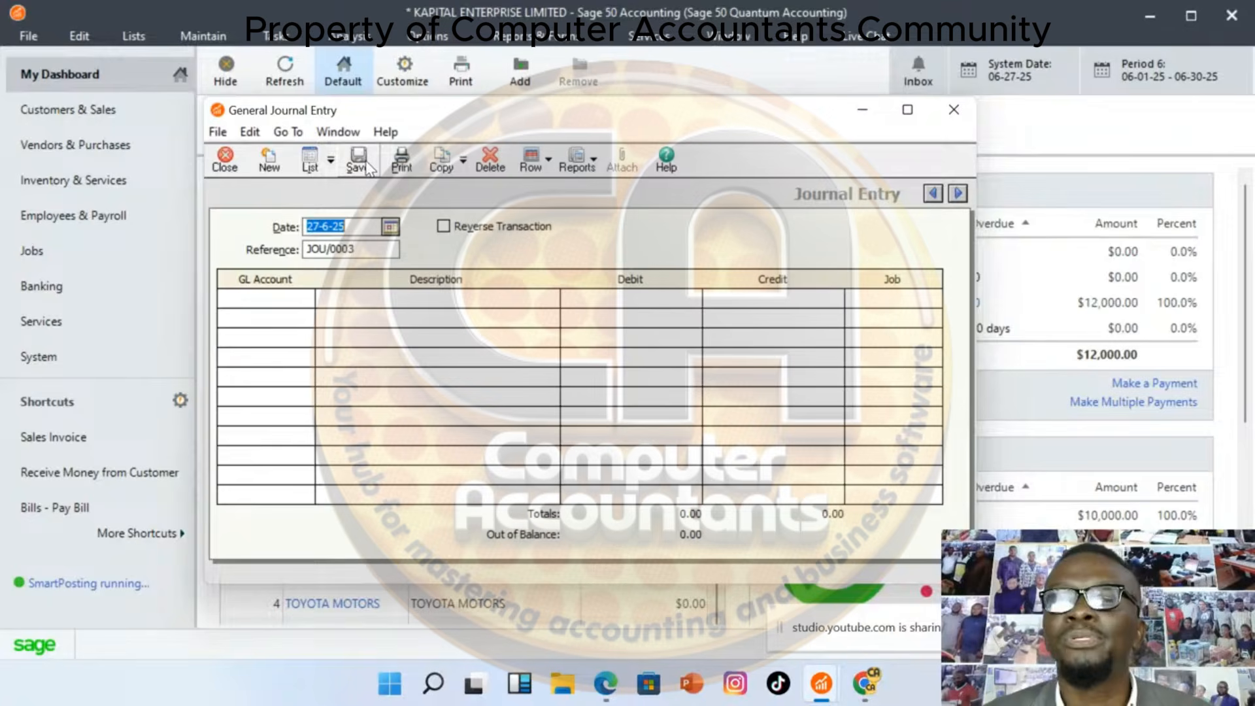
Close the General Journal Entry window and open the Tasks menu
left_click(966, 112)
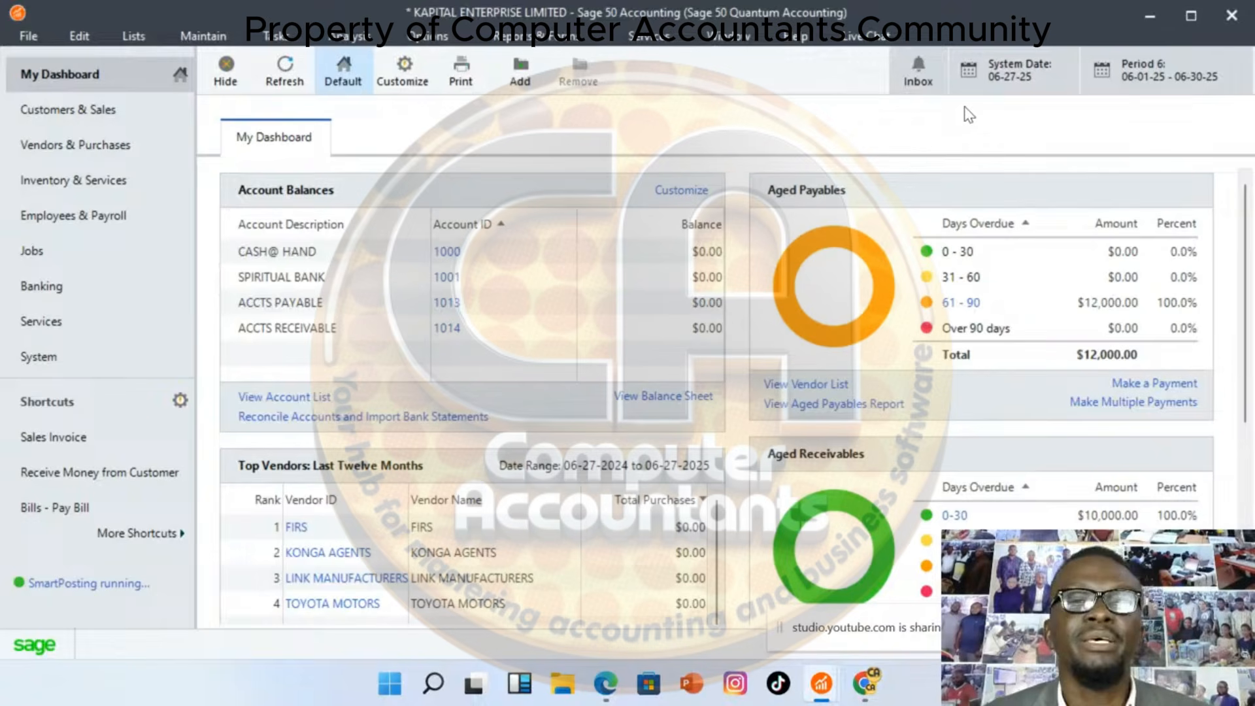
left_click(275, 36)
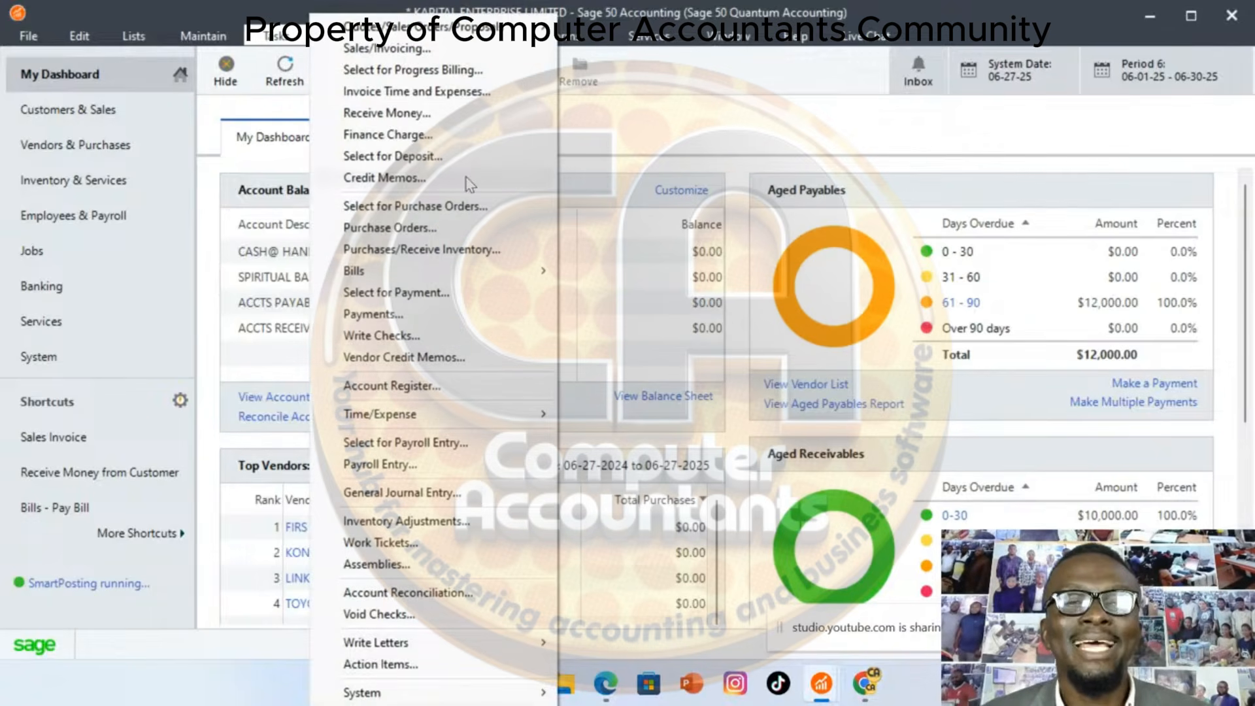
Start a new purchase from WOODLAND COMPUTERS with invoice number 7868
left_click(467, 257)
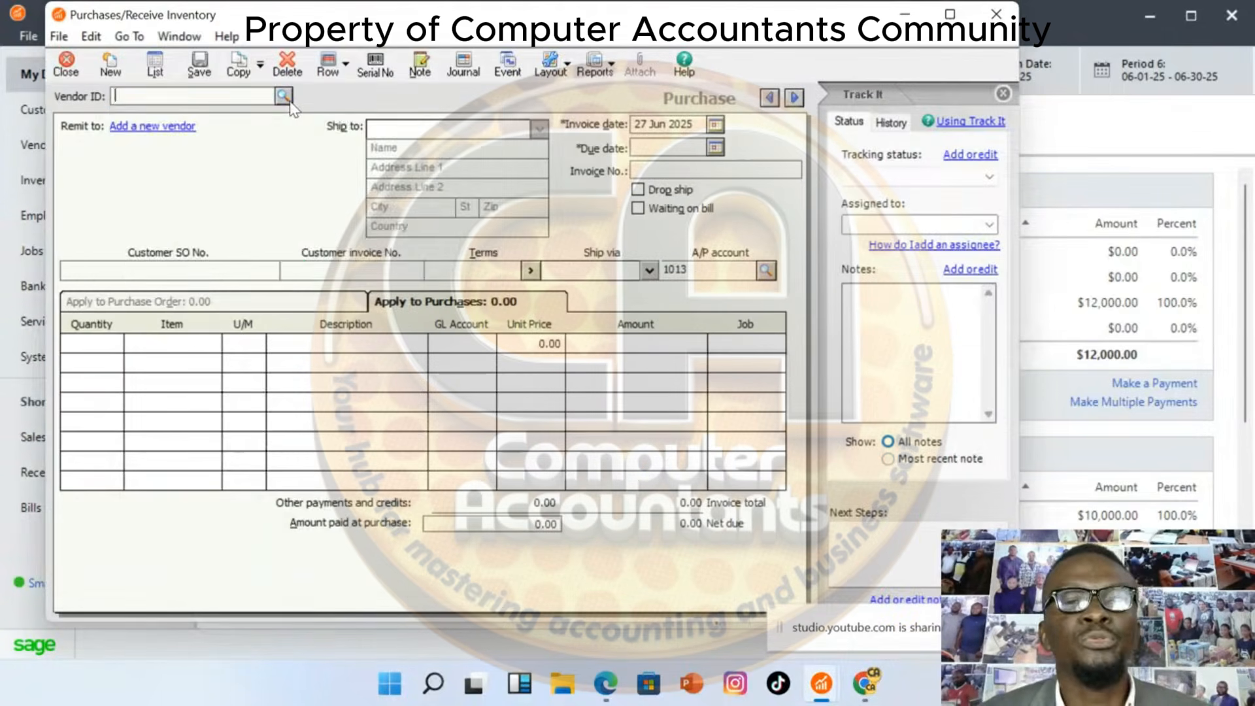
left_click(283, 96)
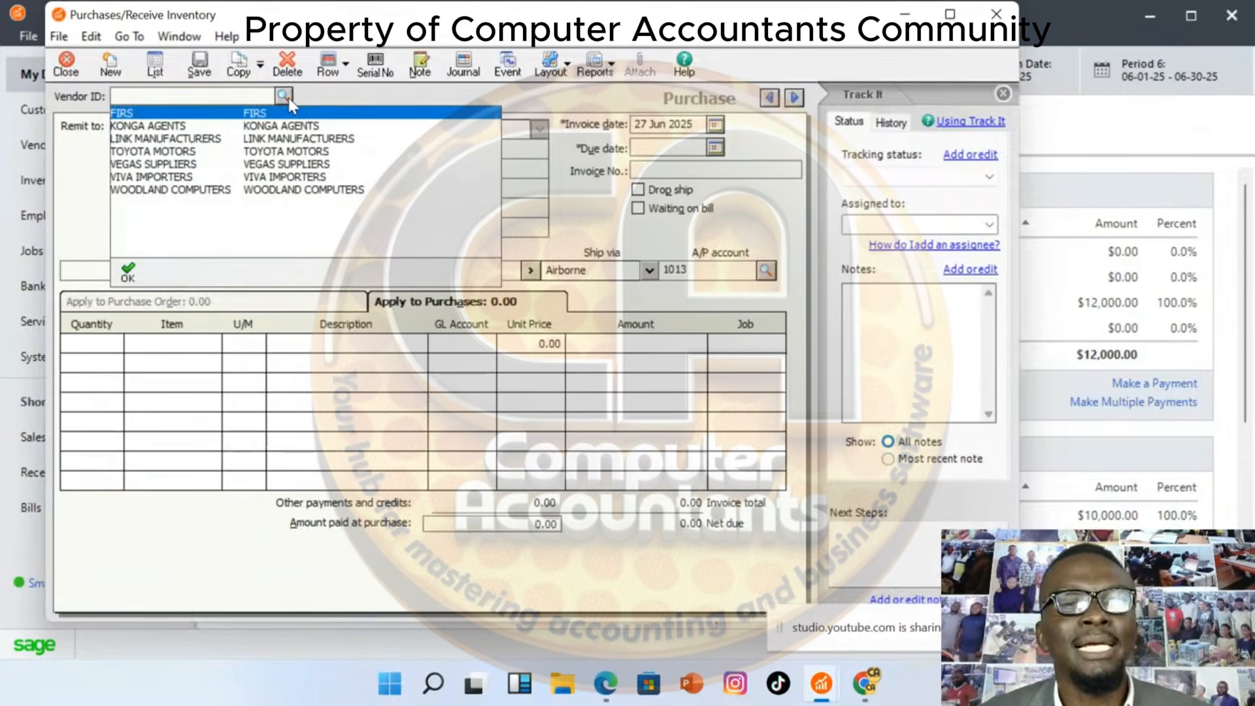
double_click(196, 190)
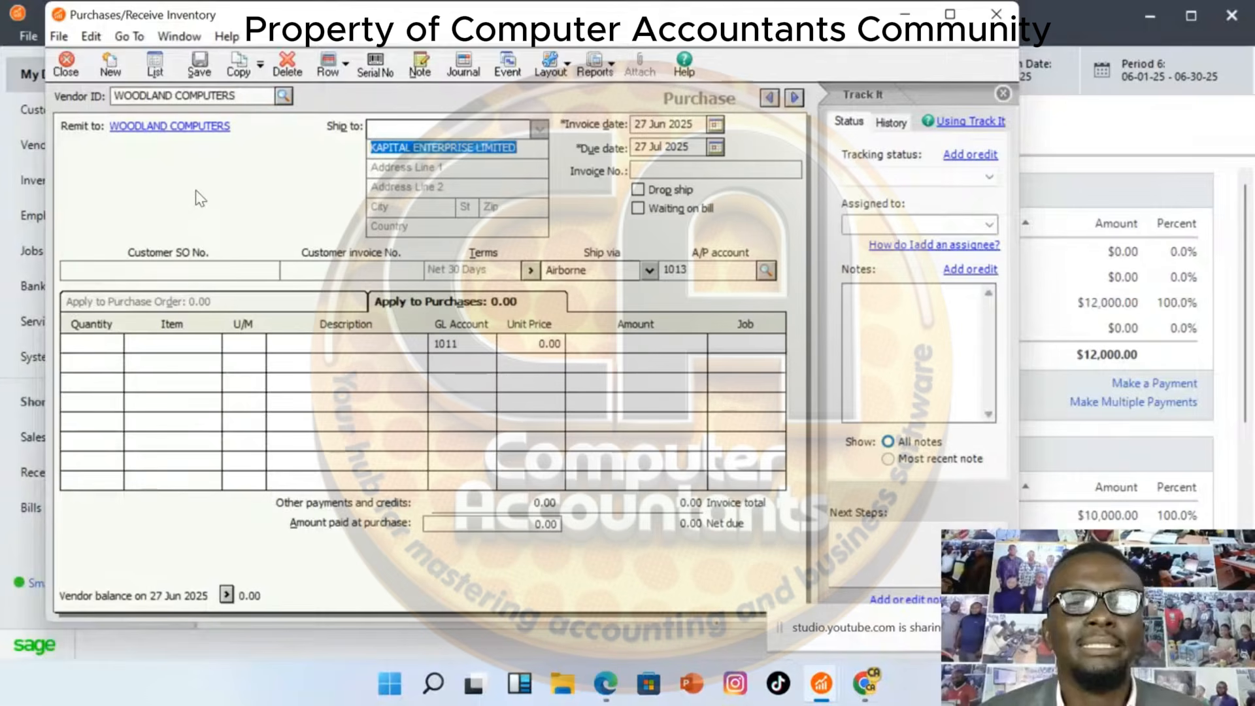
left_click(651, 177)
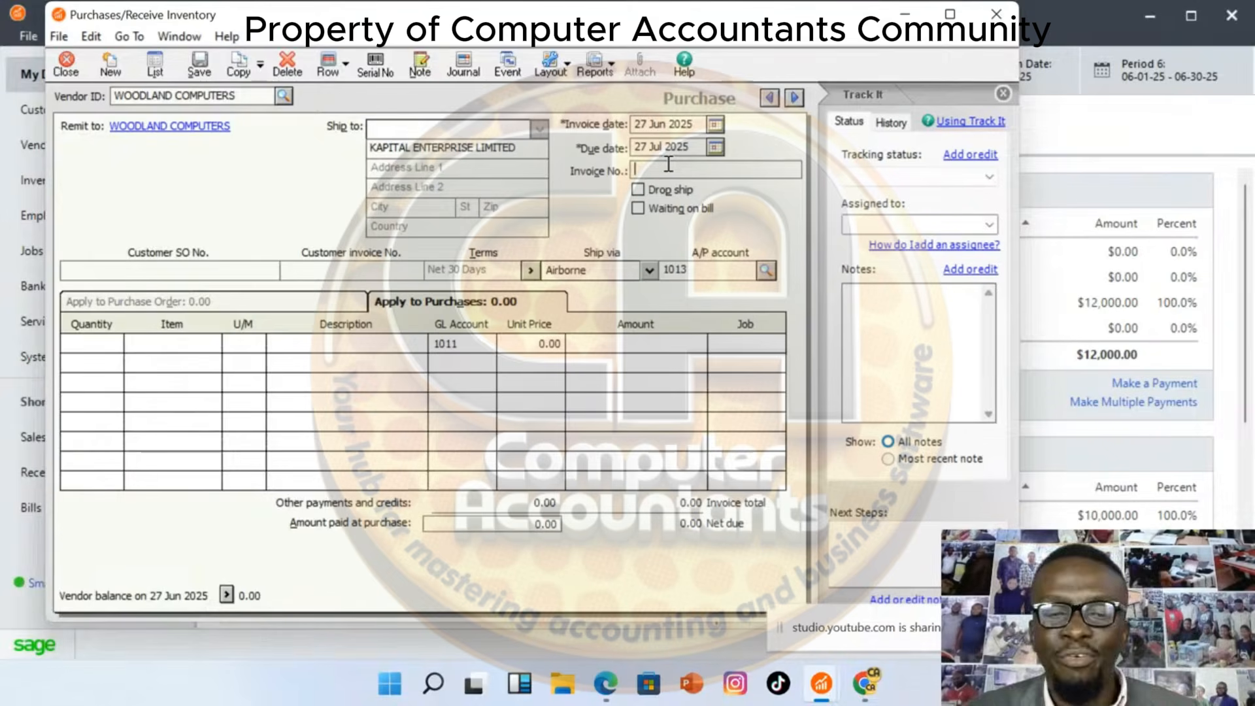
type("7868")
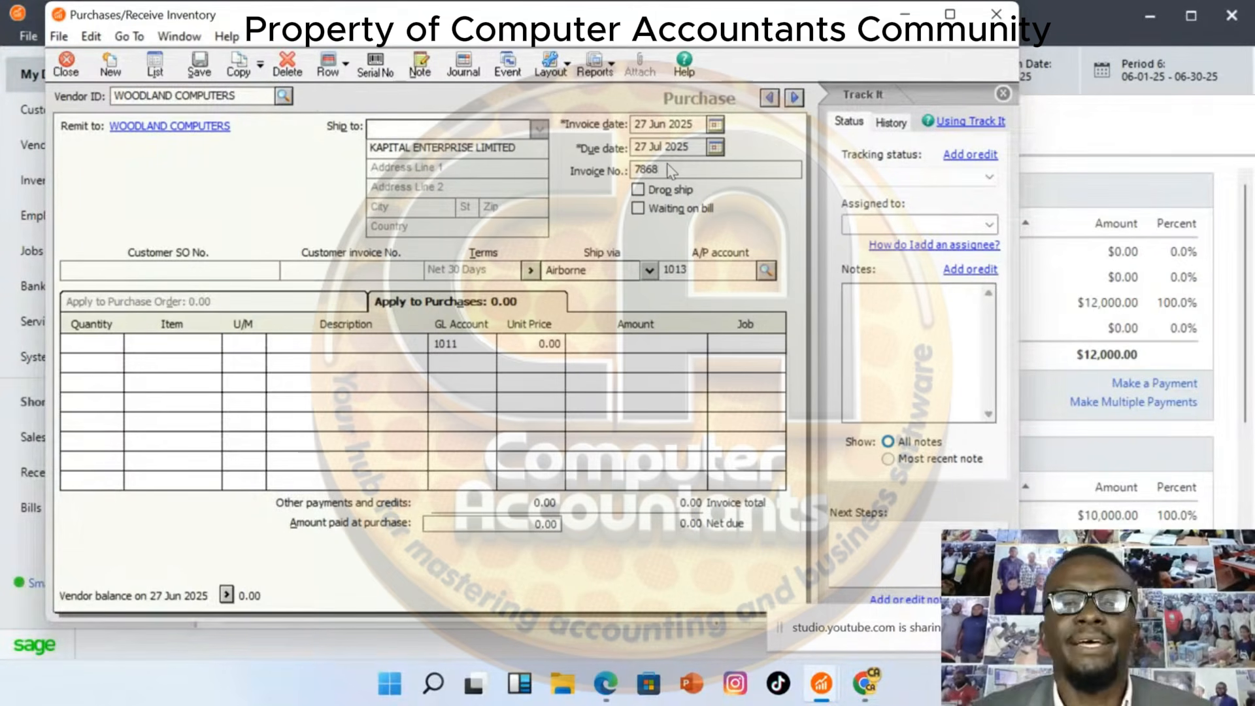
Enter the first line as 2 LAPTOP on GL account 1011 at 15,000 unit price
left_click(116, 352)
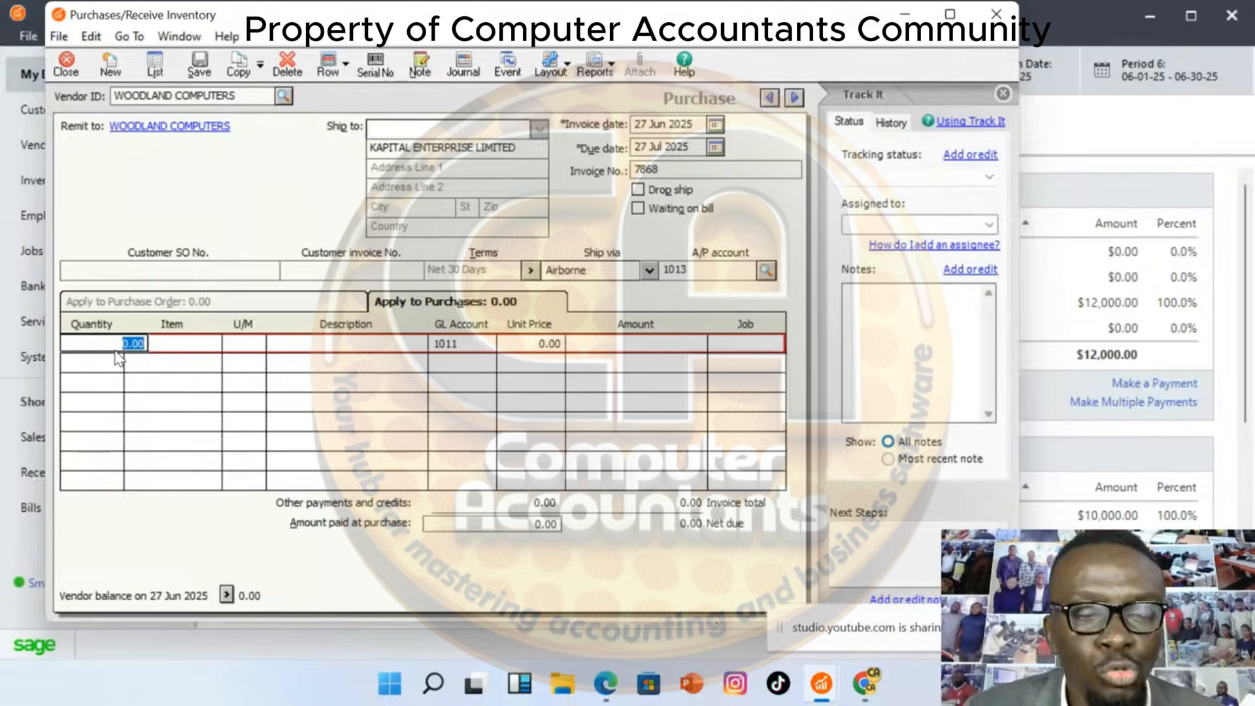
type("2")
key("Tab")
key("Tab")
key("Tab")
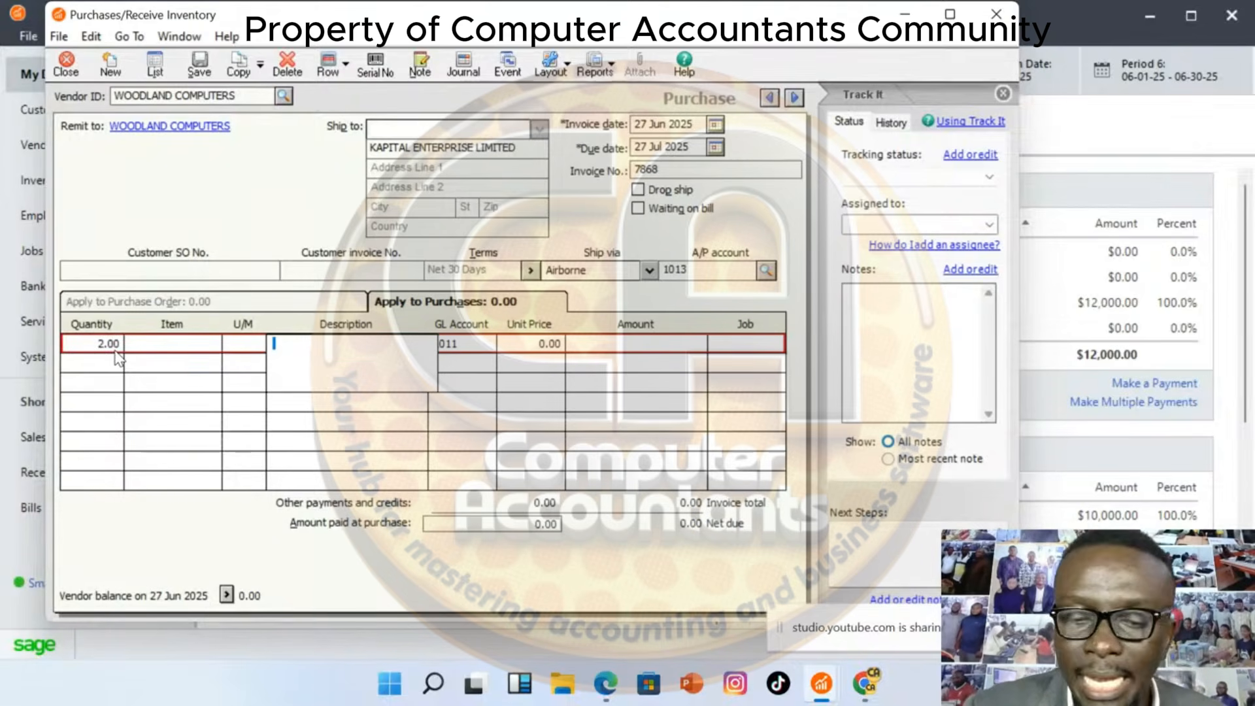
type("LATOP")
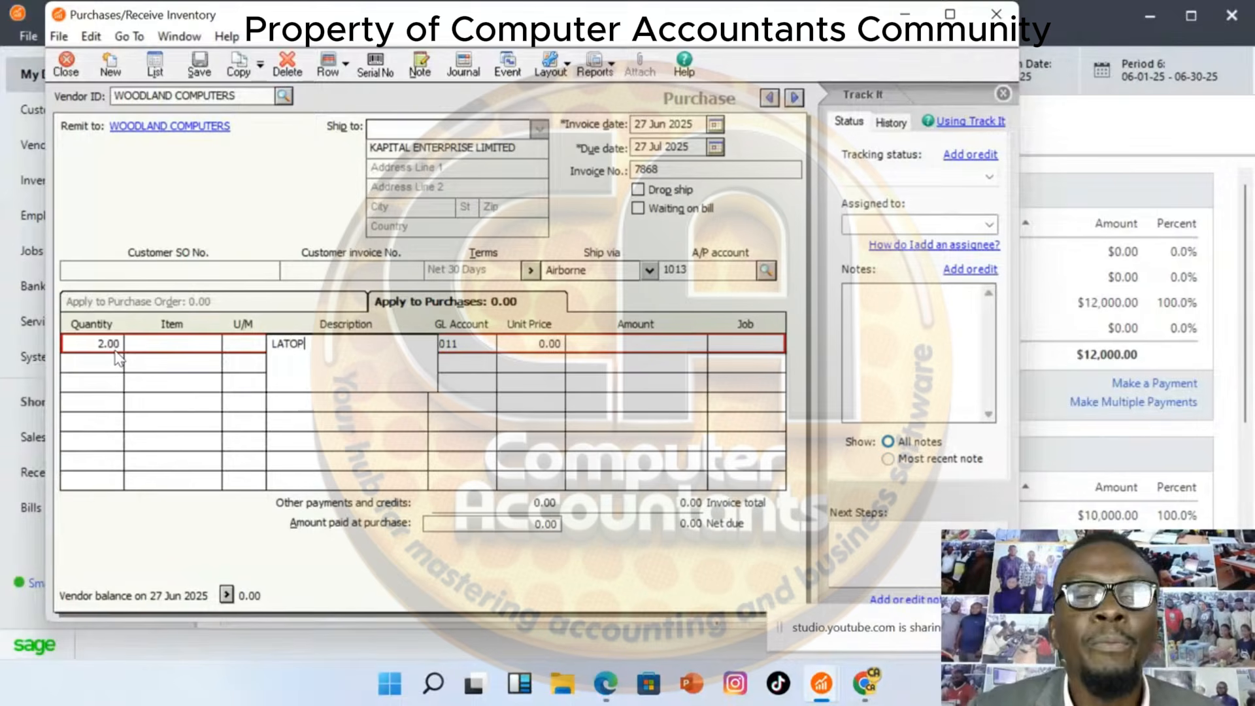
key("BackSpace")
key("BackSpace")
key("BackSpace")
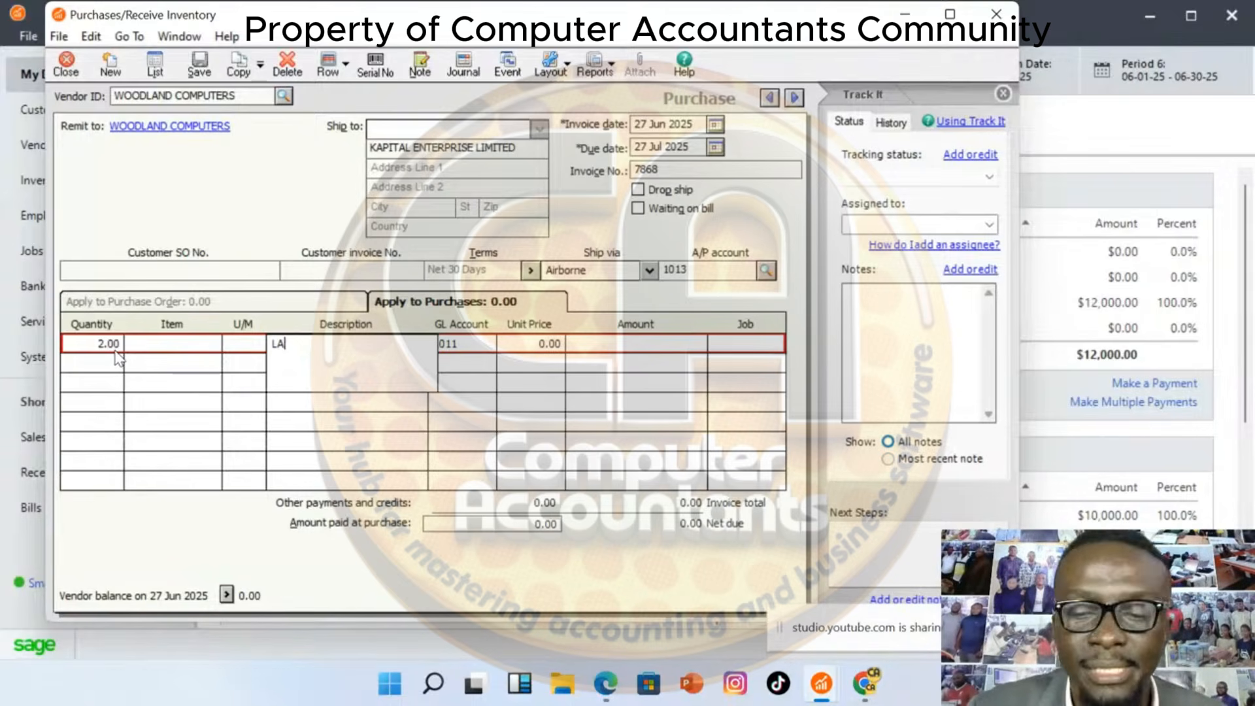
type("PTOP")
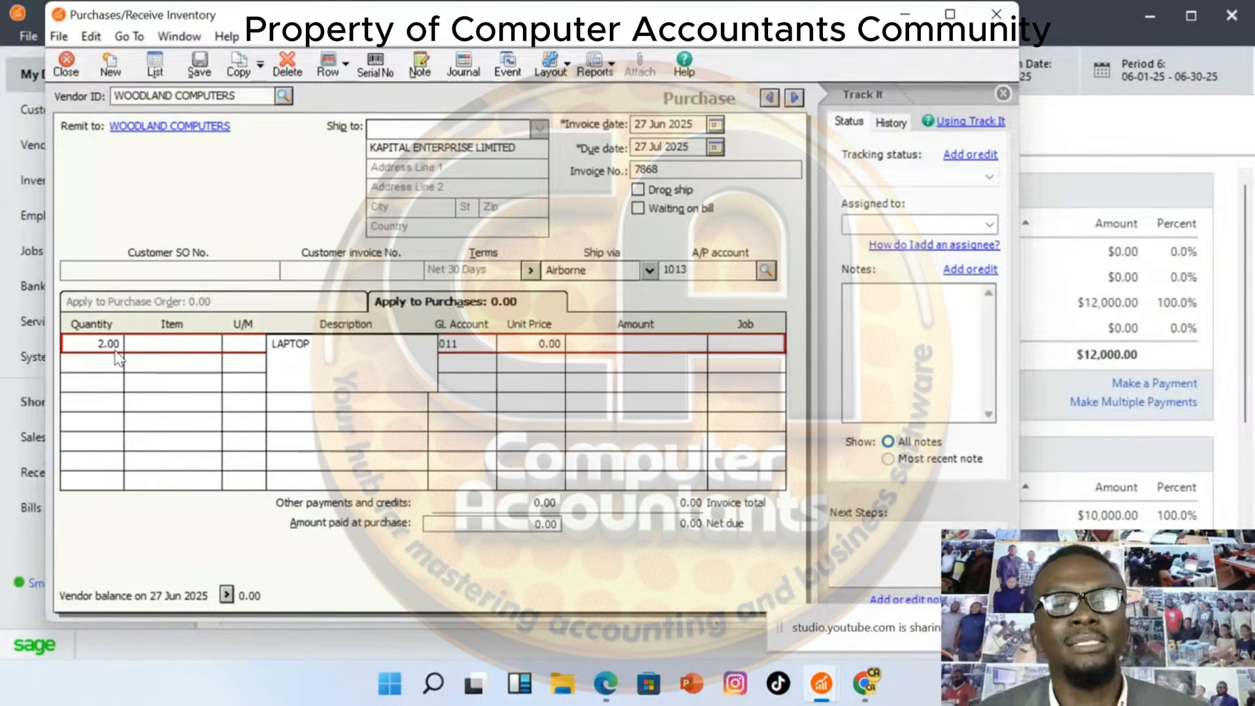
key("Tab")
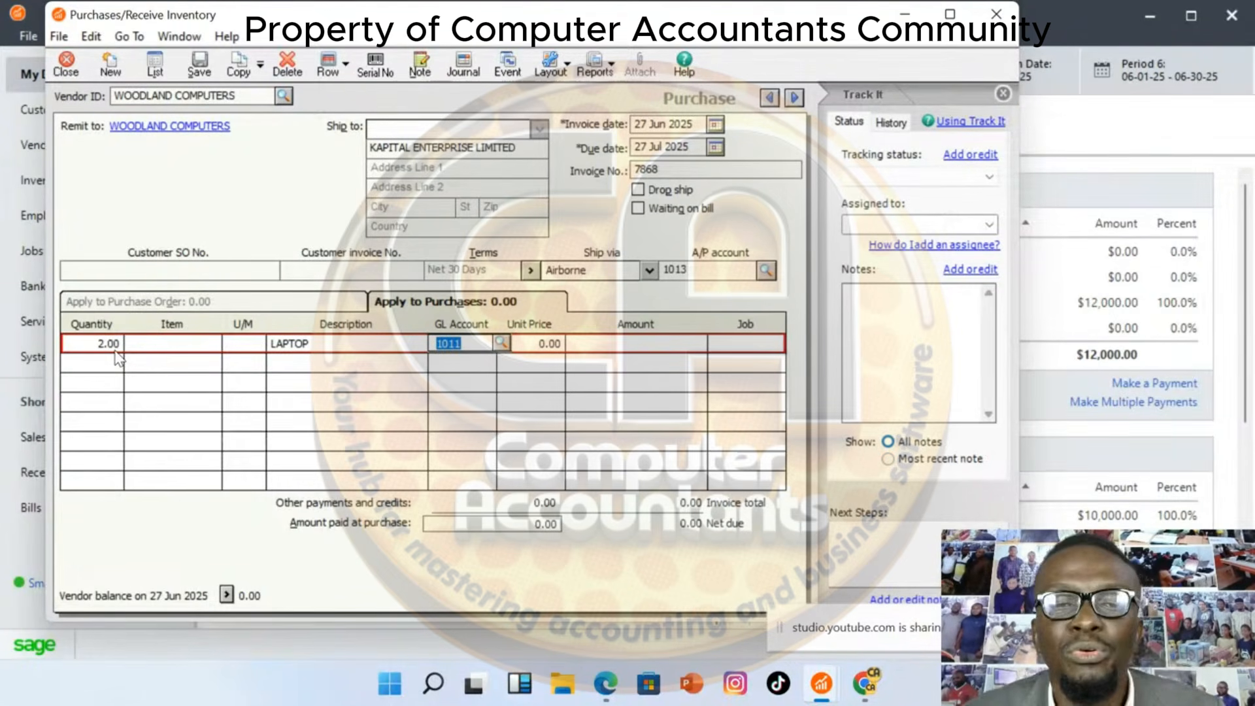
left_click(496, 348)
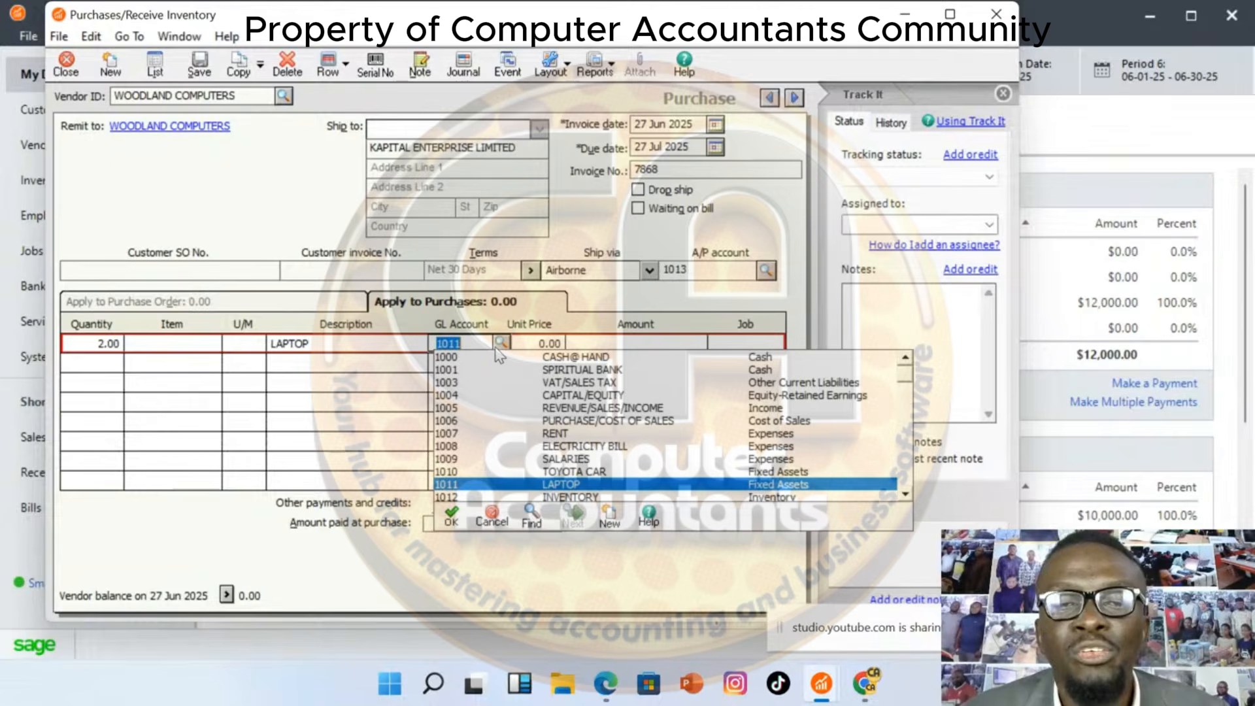
left_click(590, 340)
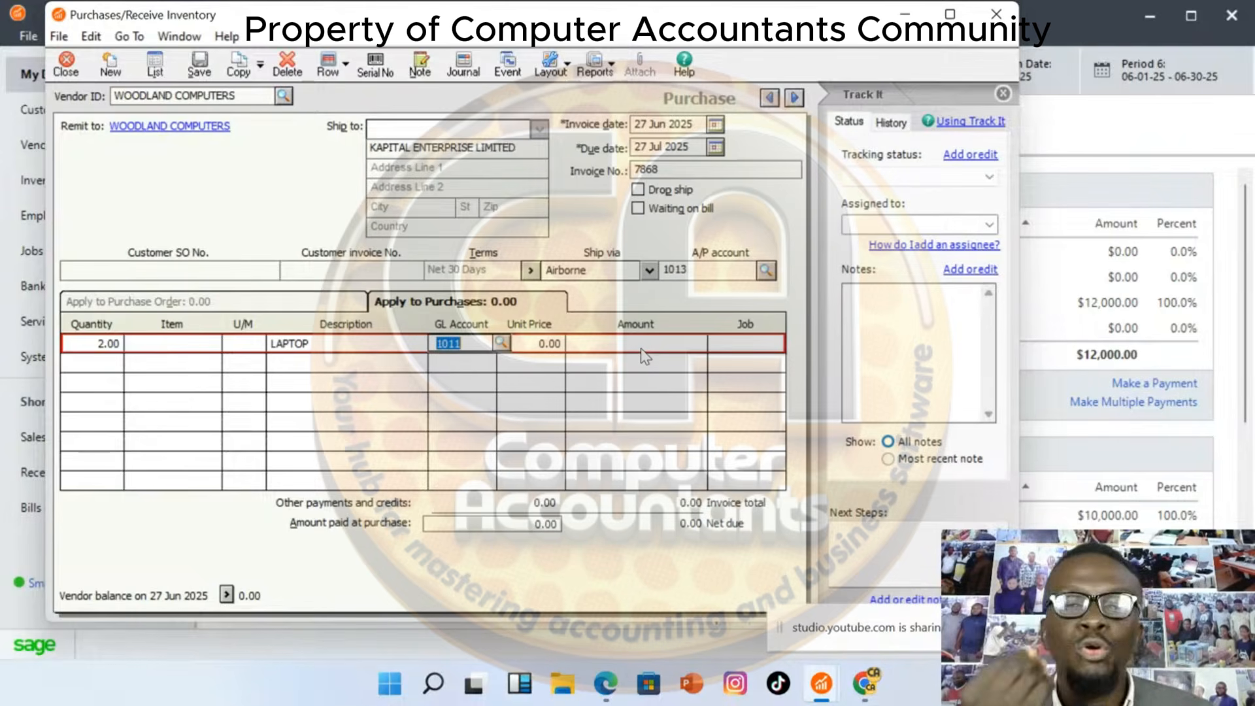
left_click(549, 346)
type("15000")
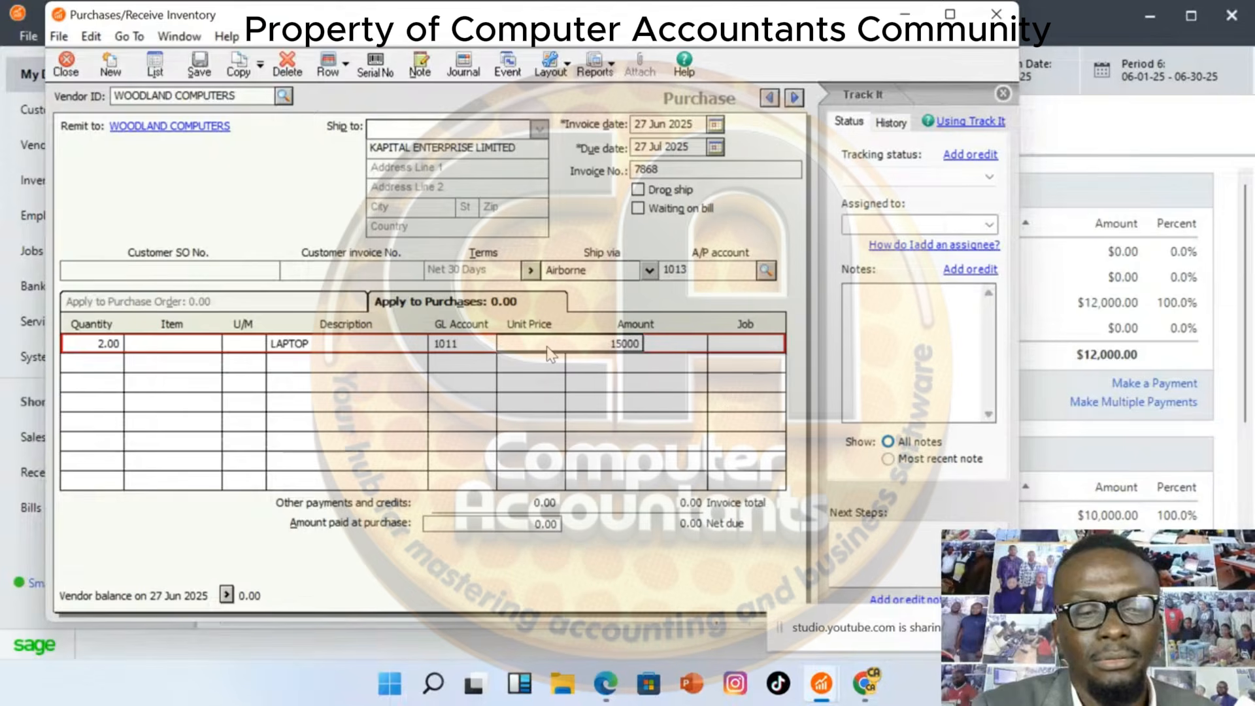
key("Tab")
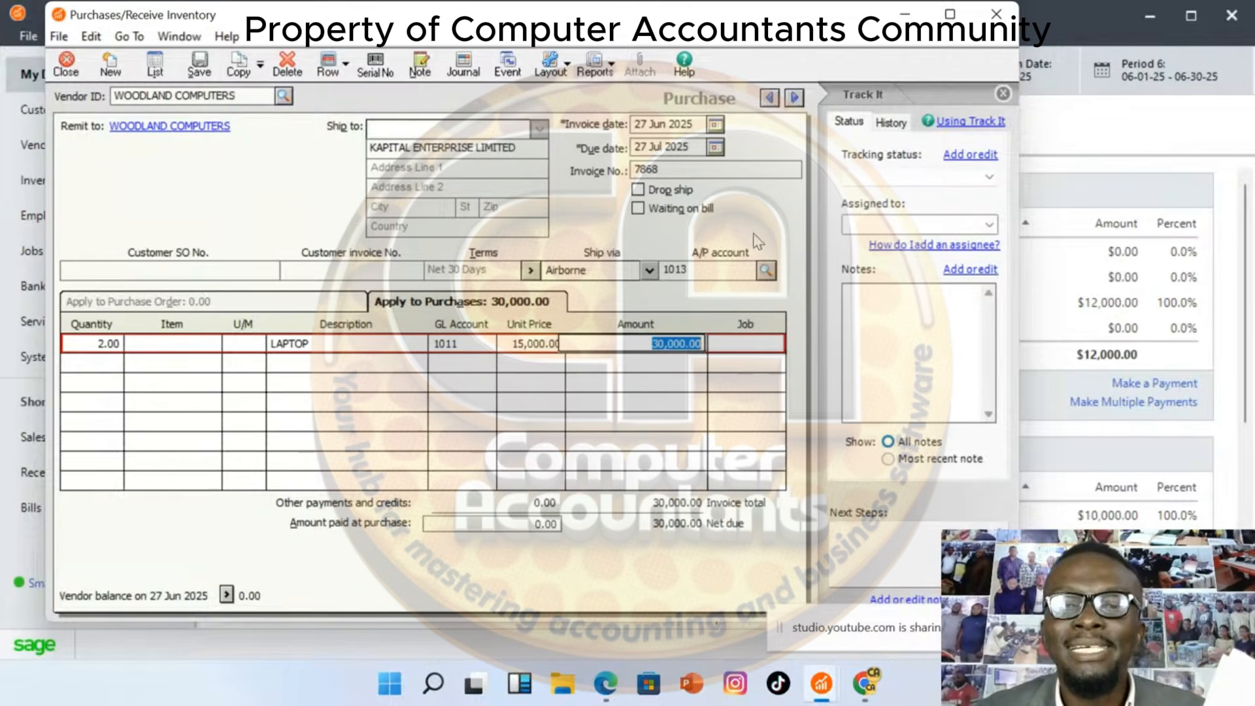
Keep A/P account 1013, reconfirm 1011 LAPTOP as the line account, and save the purchase
left_click(766, 270)
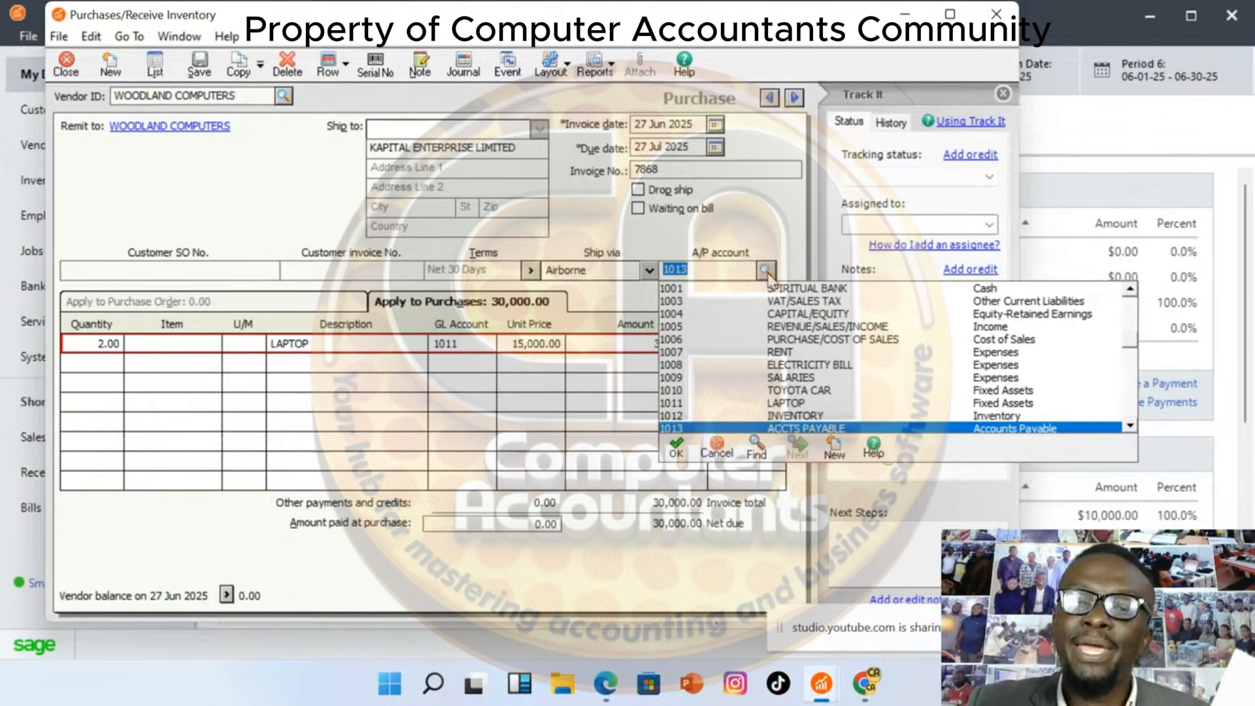
left_click(767, 274)
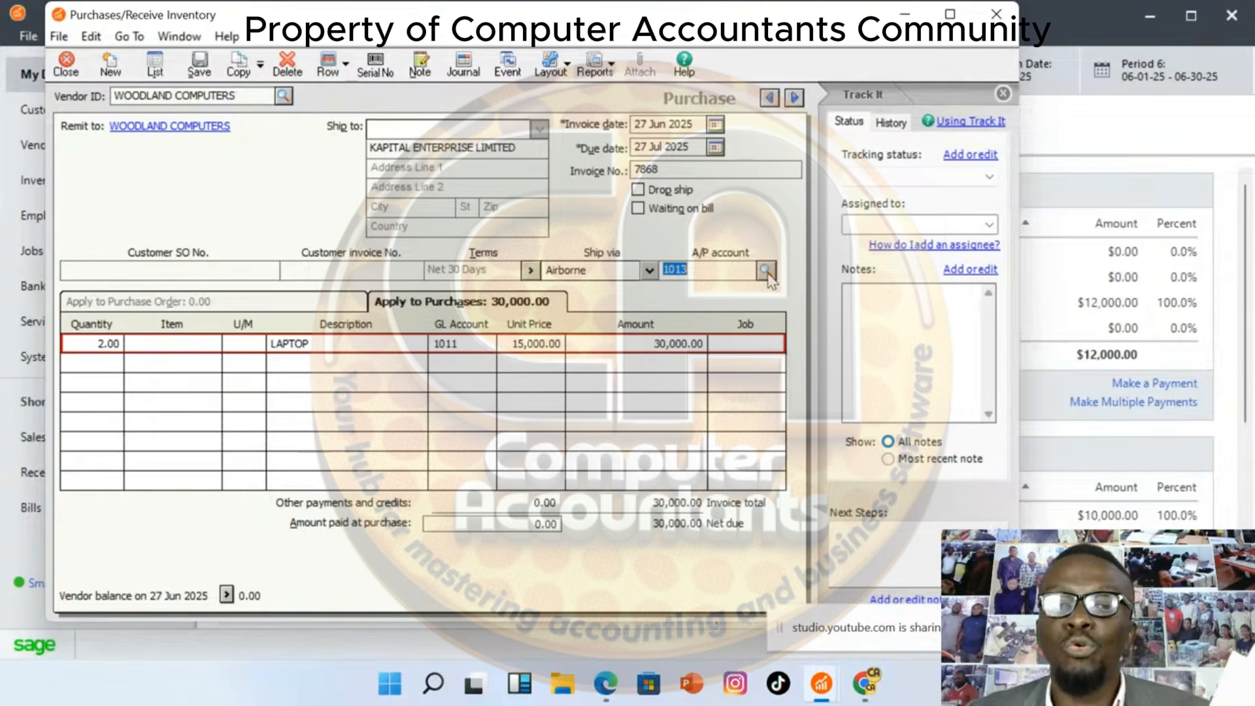
left_click(493, 347)
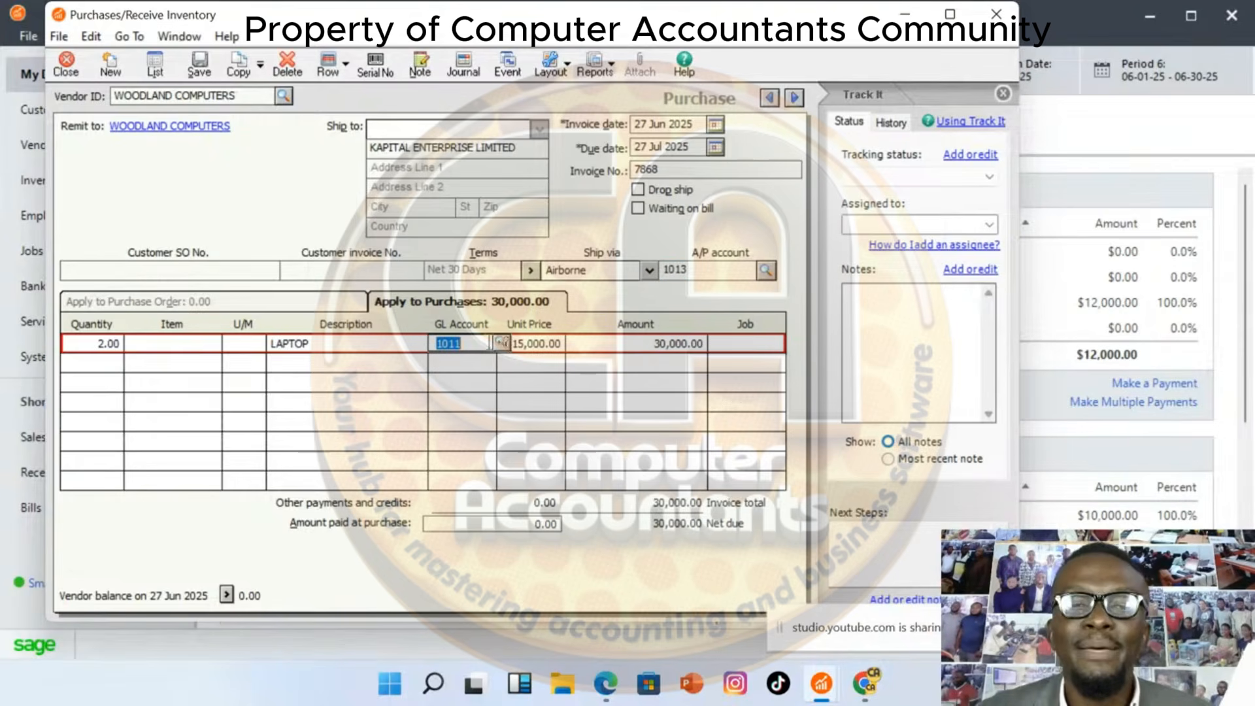
left_click(501, 344)
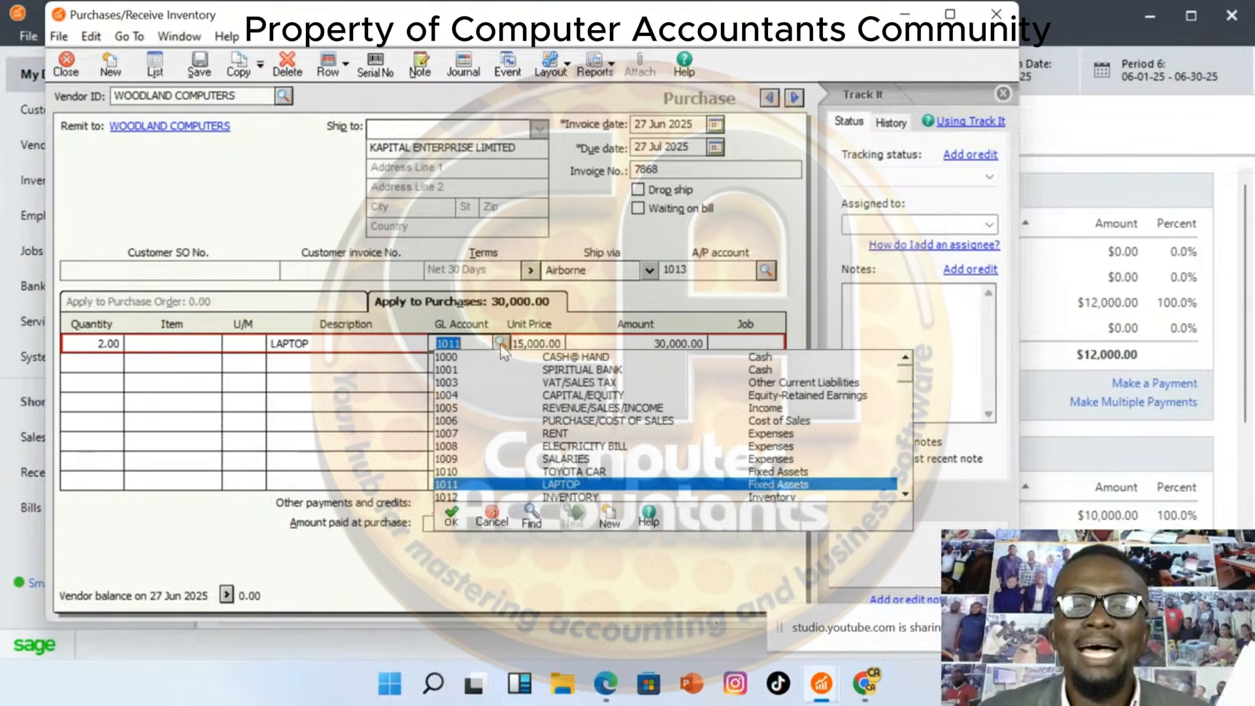
double_click(564, 485)
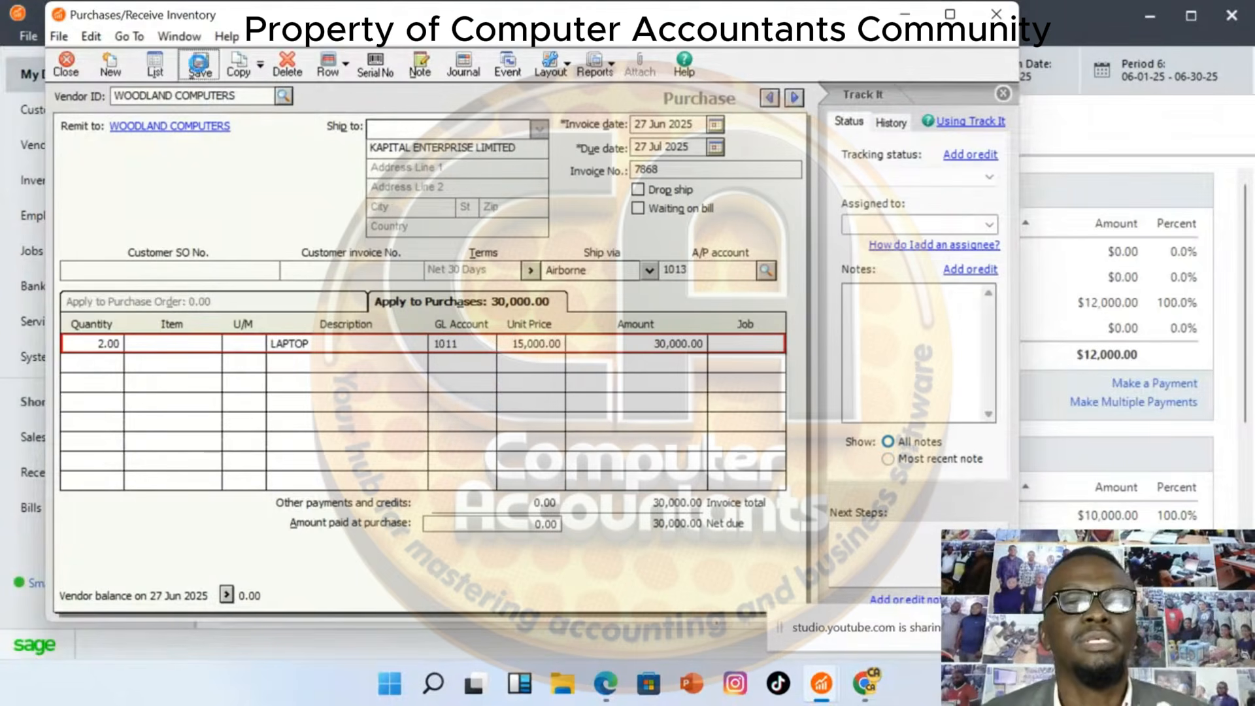
left_click(199, 65)
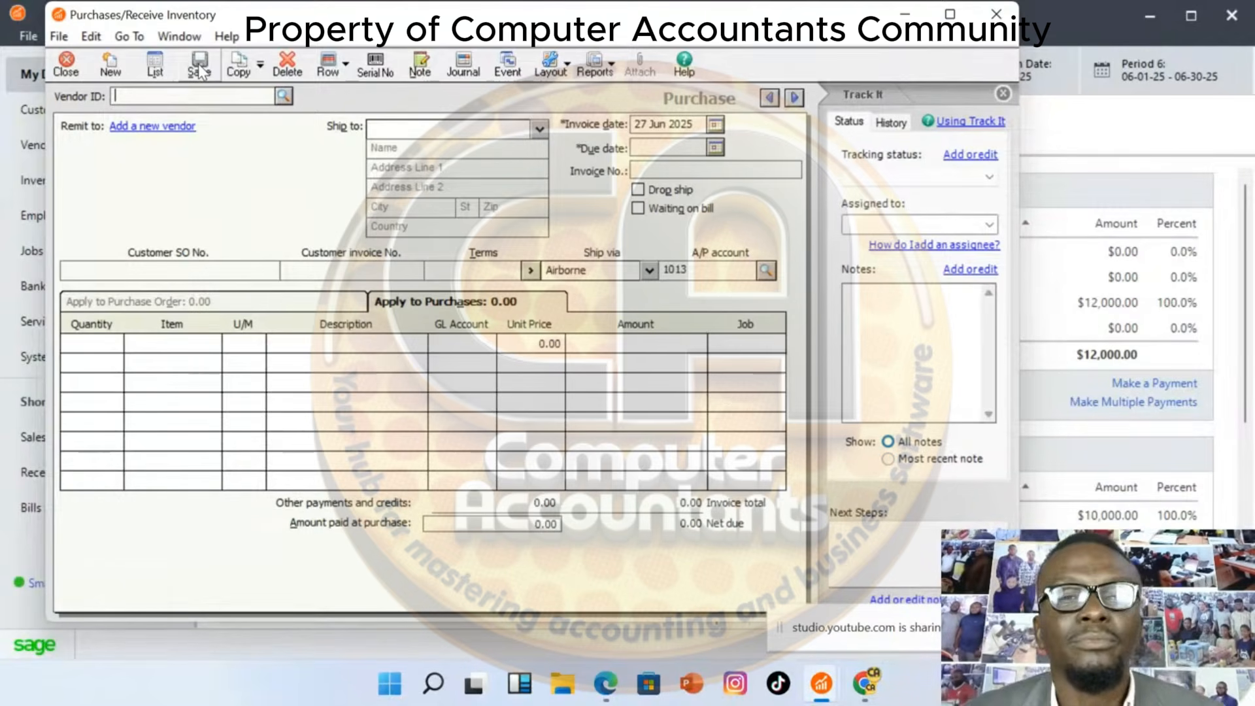
Choose TOYOTA MOTORS as the vendor with invoice number 66565
left_click(284, 95)
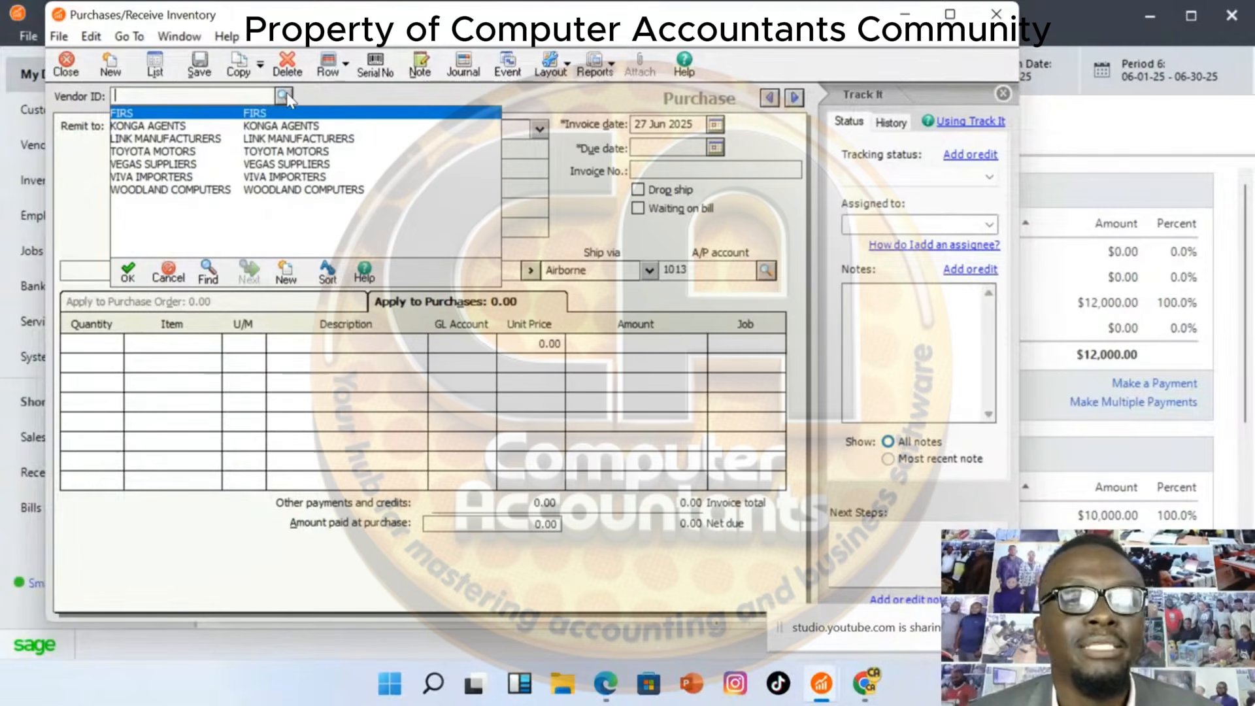
double_click(157, 152)
left_click(650, 171)
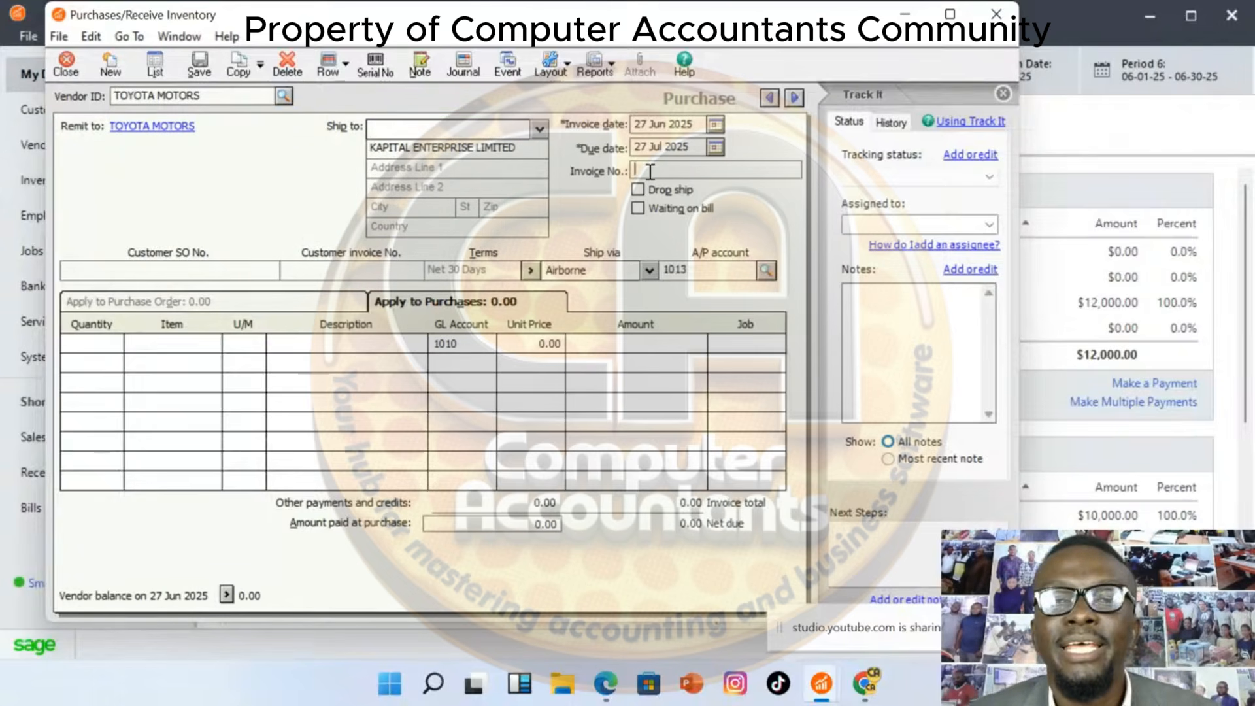
type("66565")
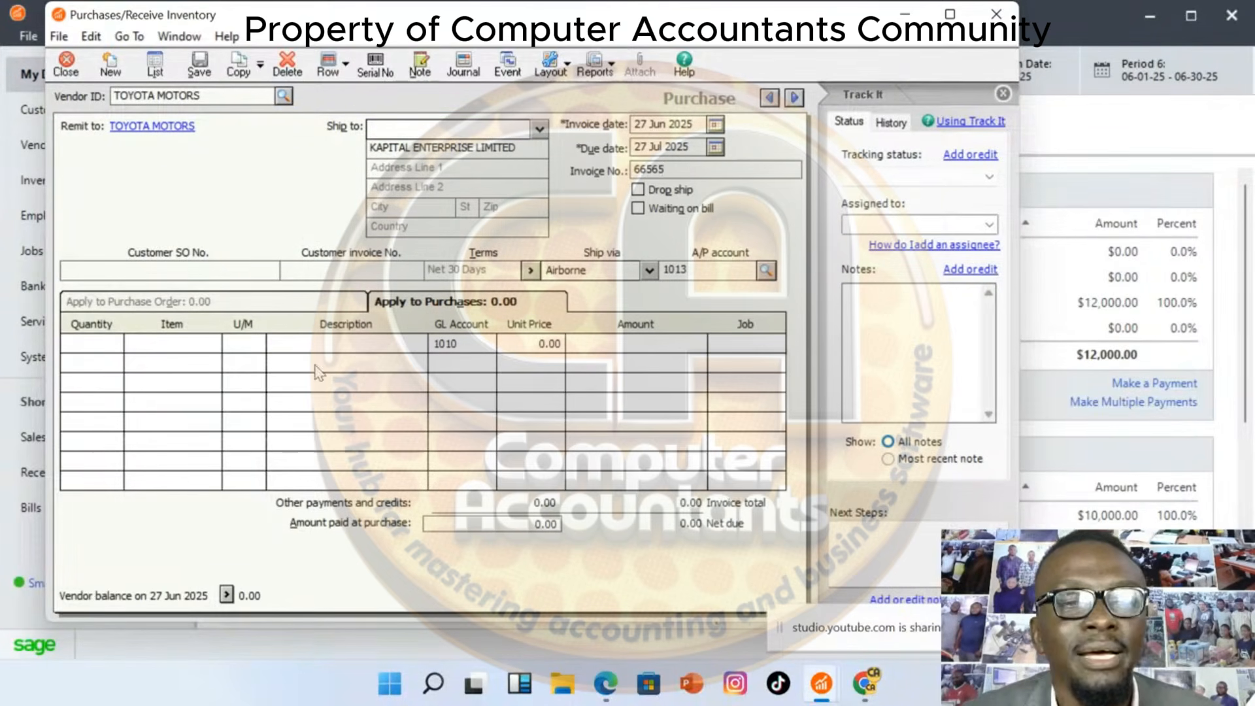
Add a TOYOTA MOTORS line for 30,000 and save the purchase
left_click(119, 351)
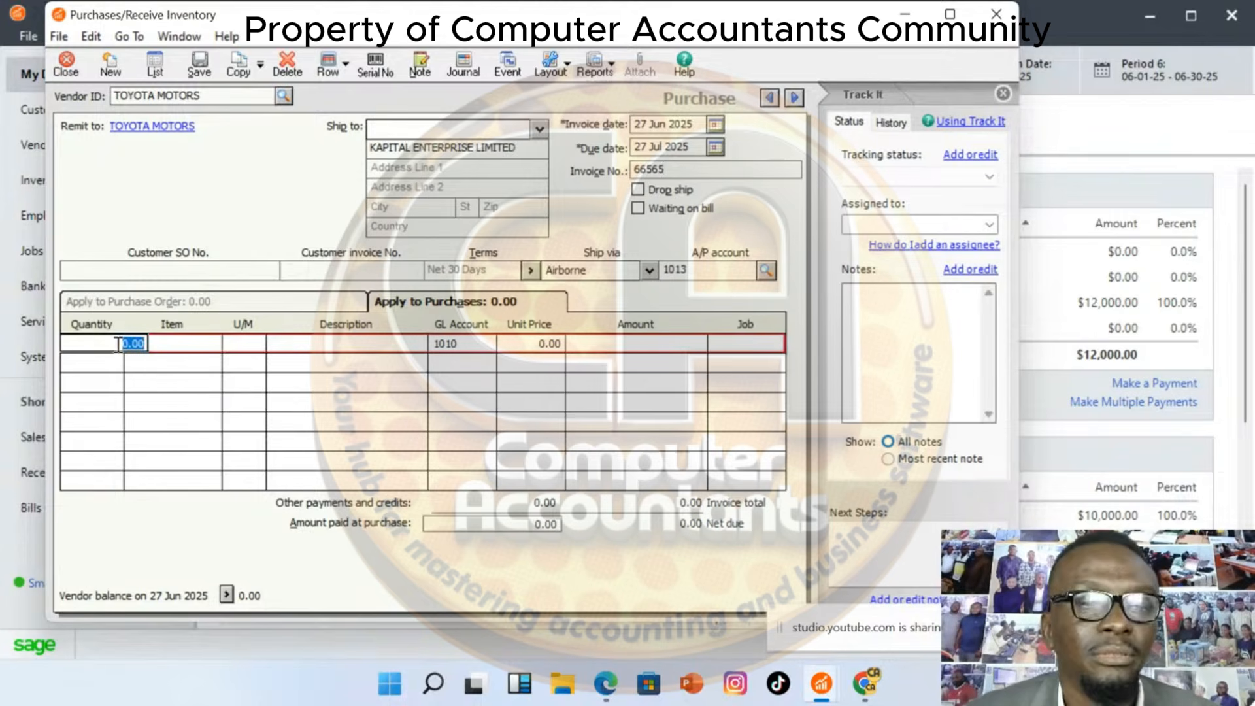
left_click(360, 353)
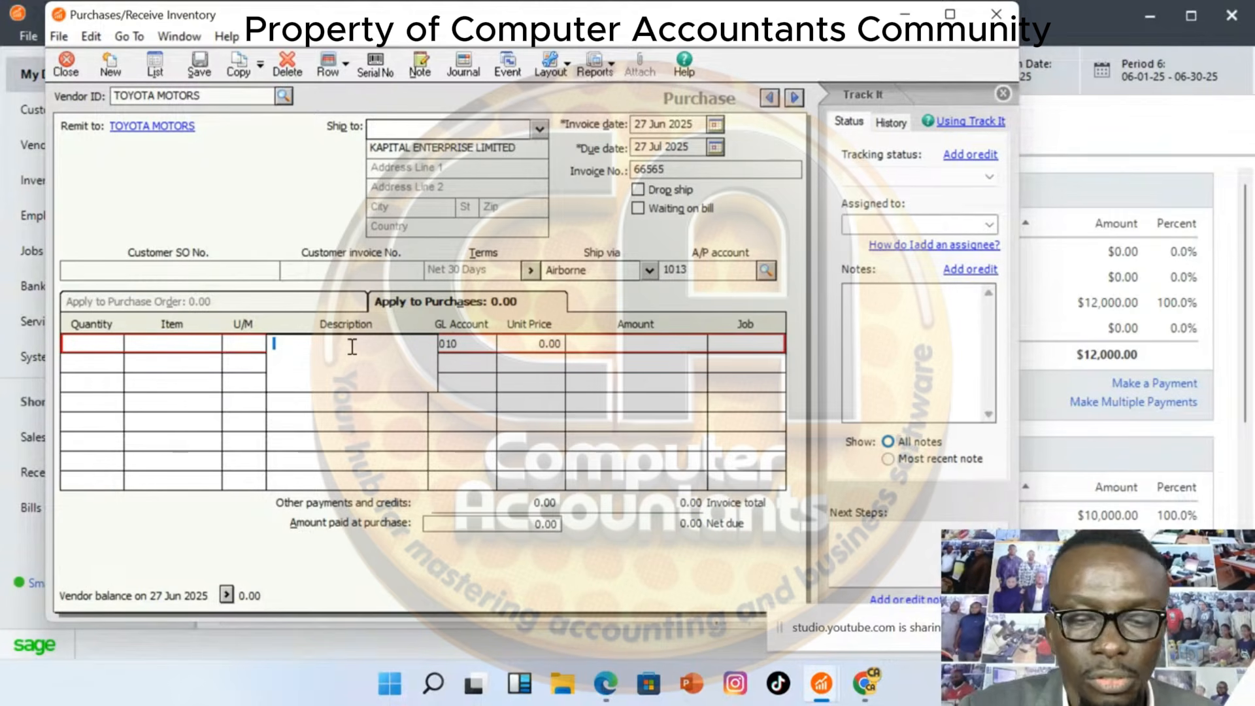
type("TOYOT")
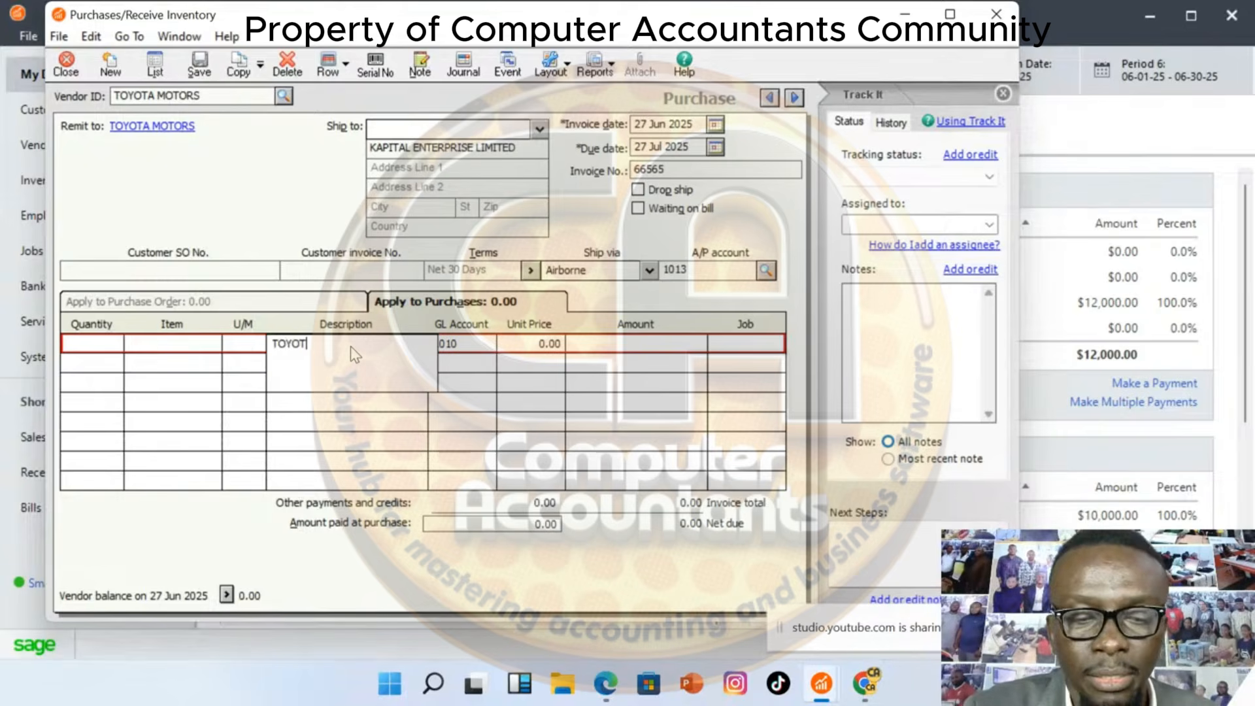
type("A MOTORS")
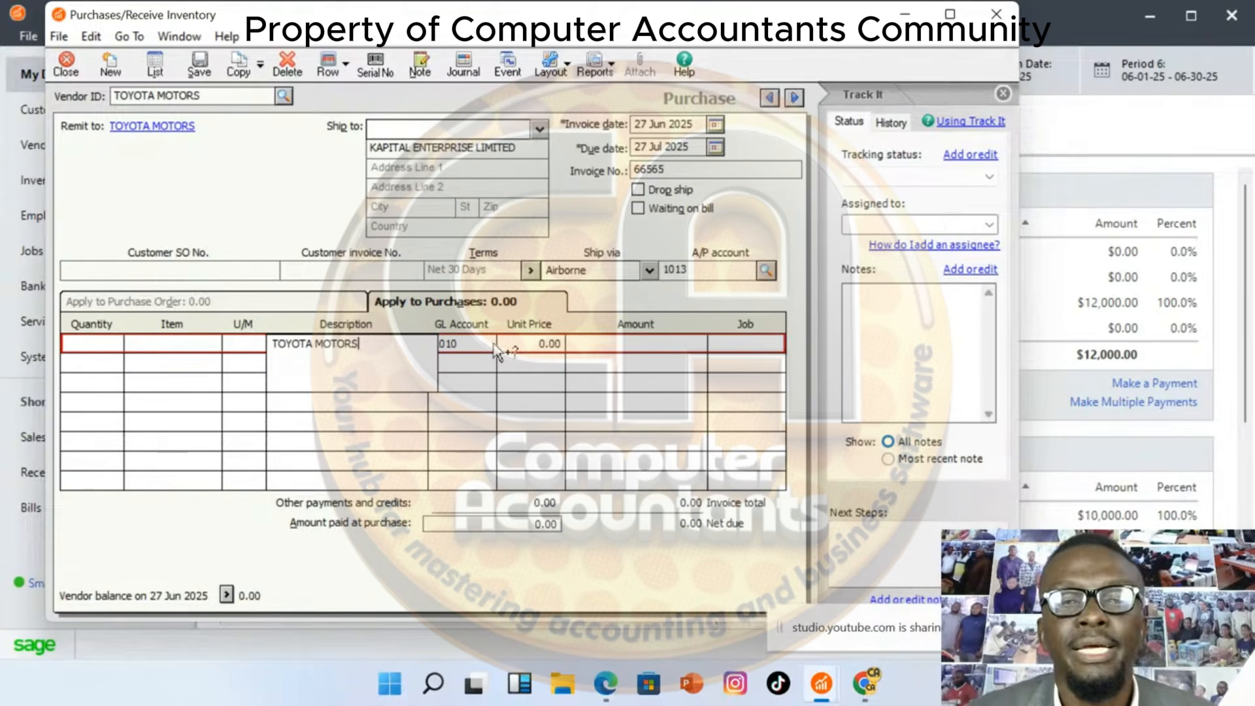
left_click(546, 345)
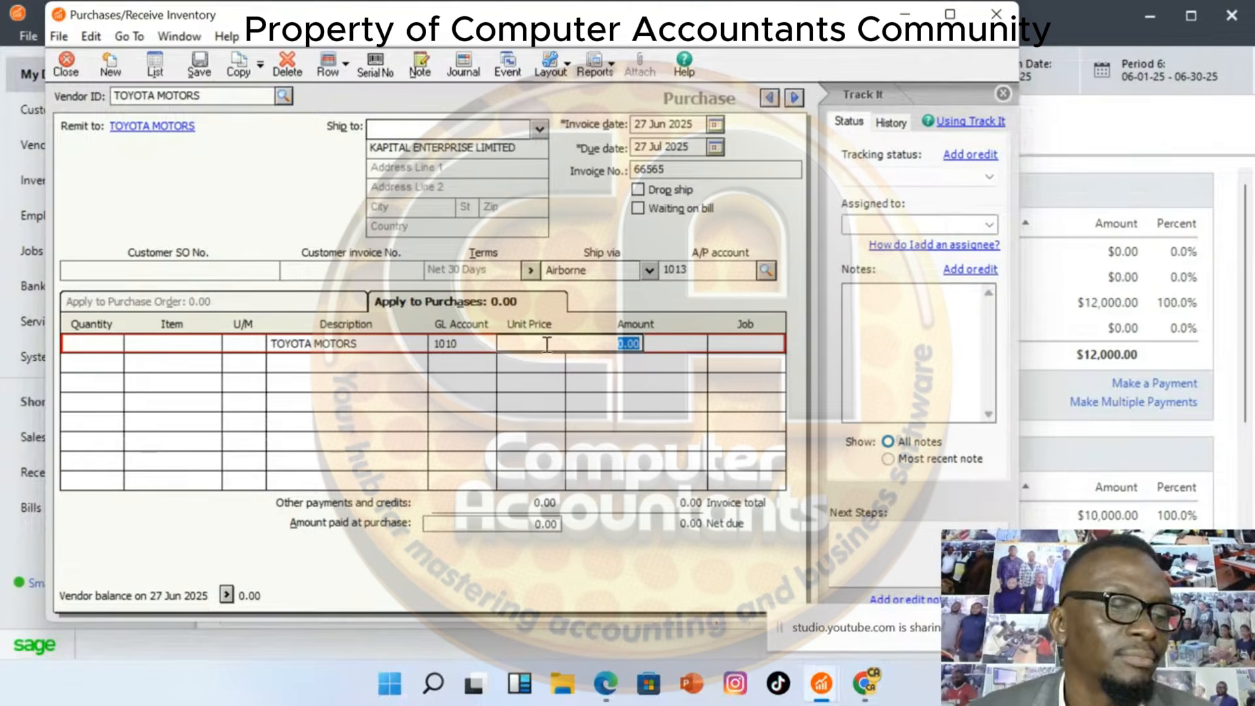
type("3000")
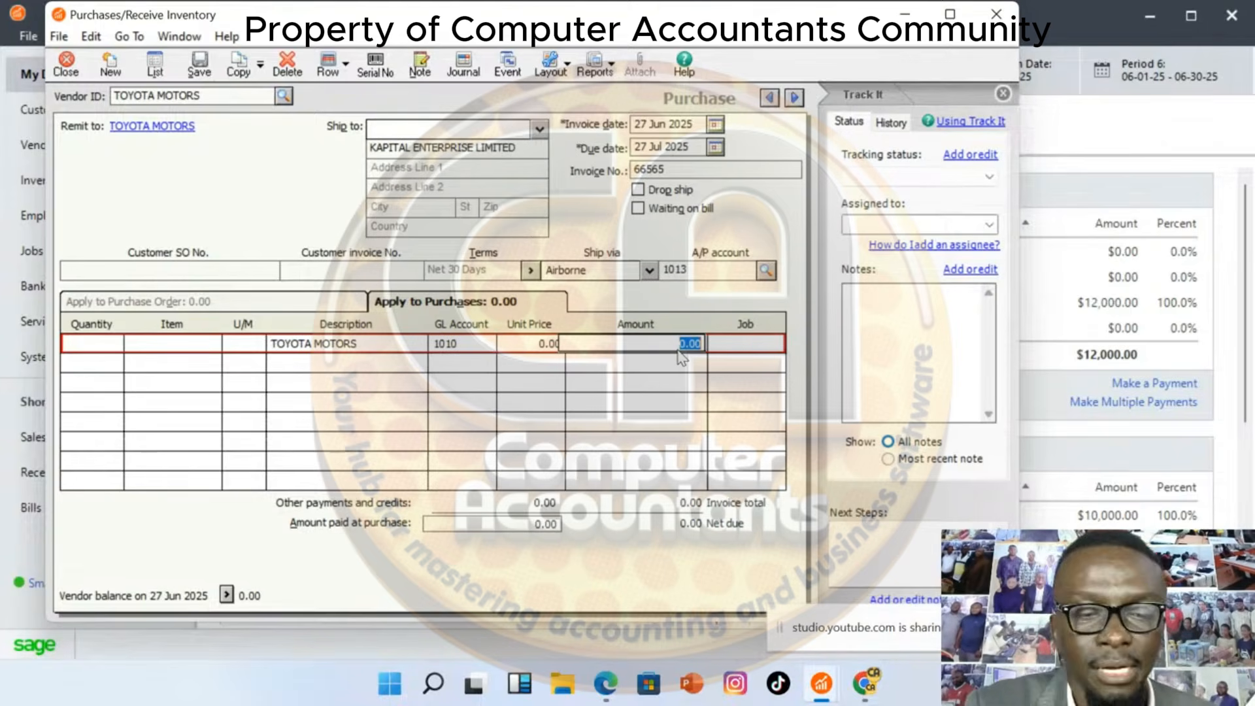
type("0")
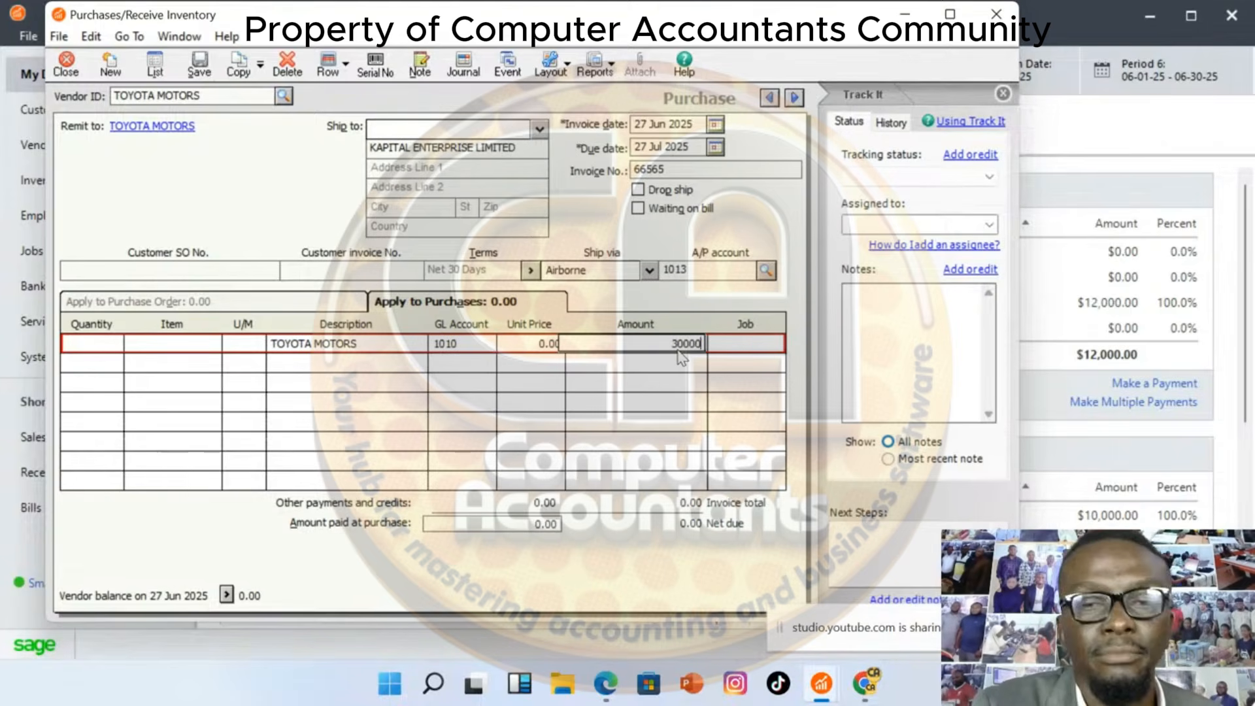
key("Tab")
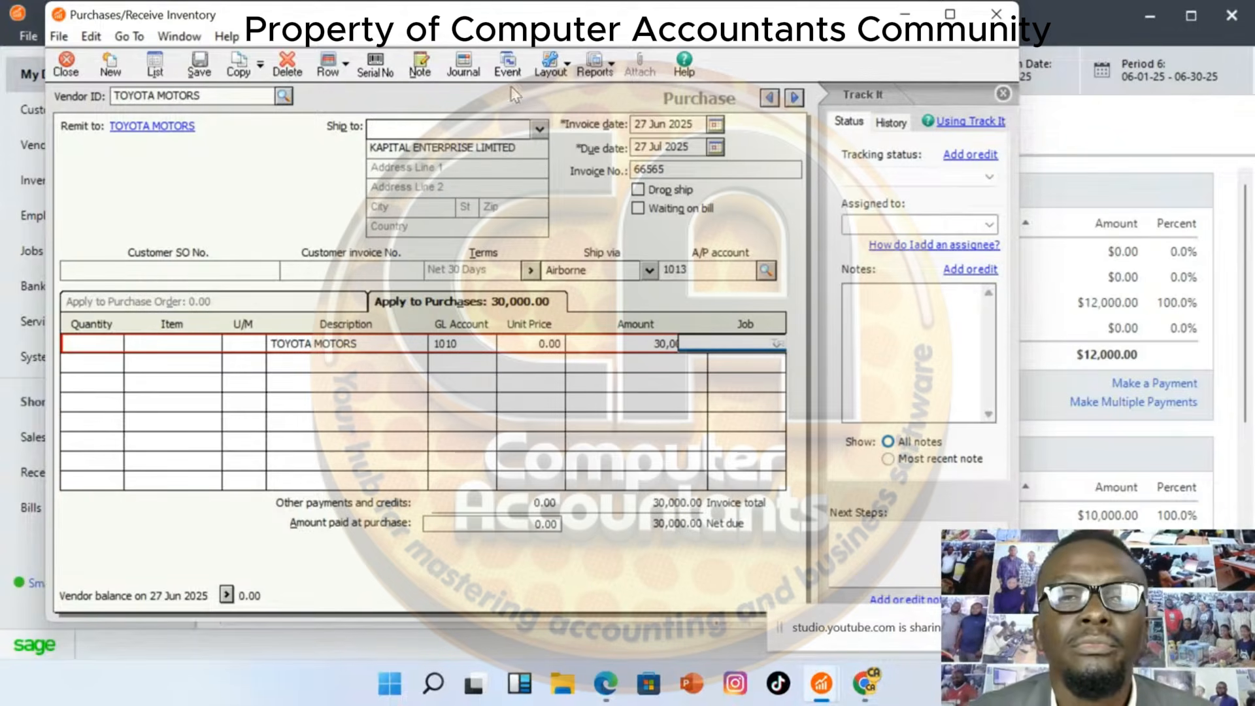
left_click(200, 71)
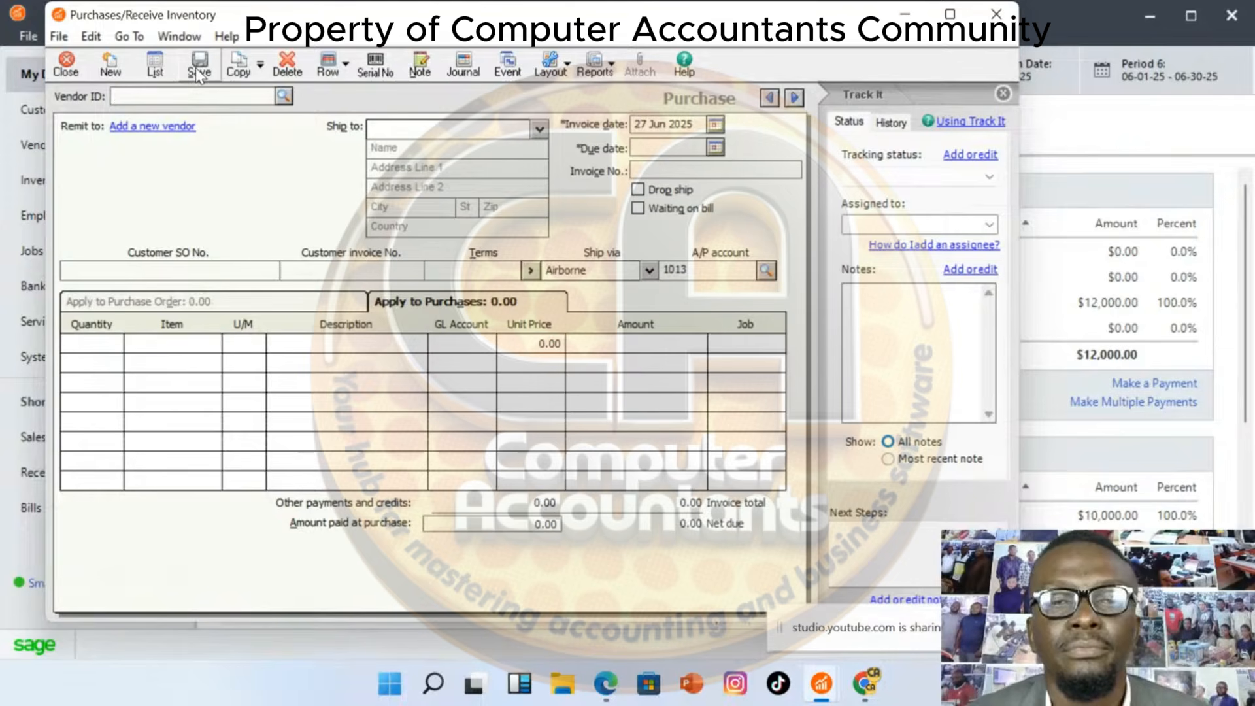
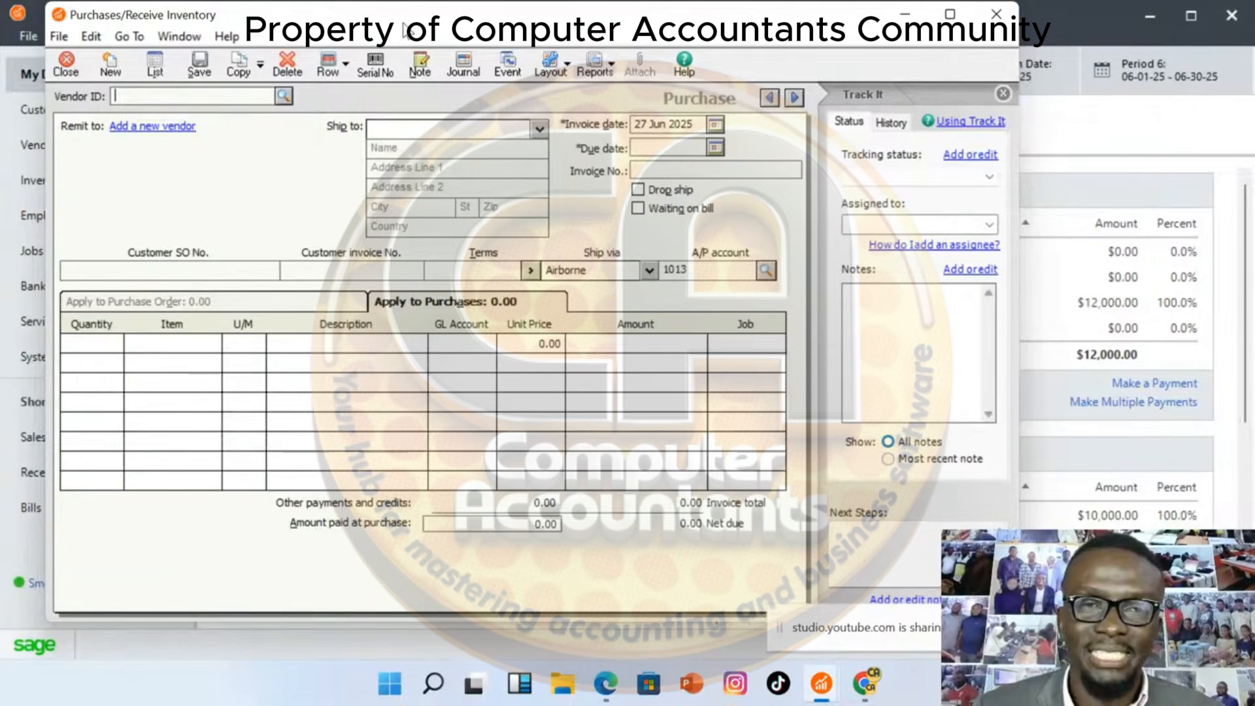
Close the blank Purchases/Receive Inventory window and bring up the Tasks menu over the dashboard
left_click_drag(445, 22, 509, 96)
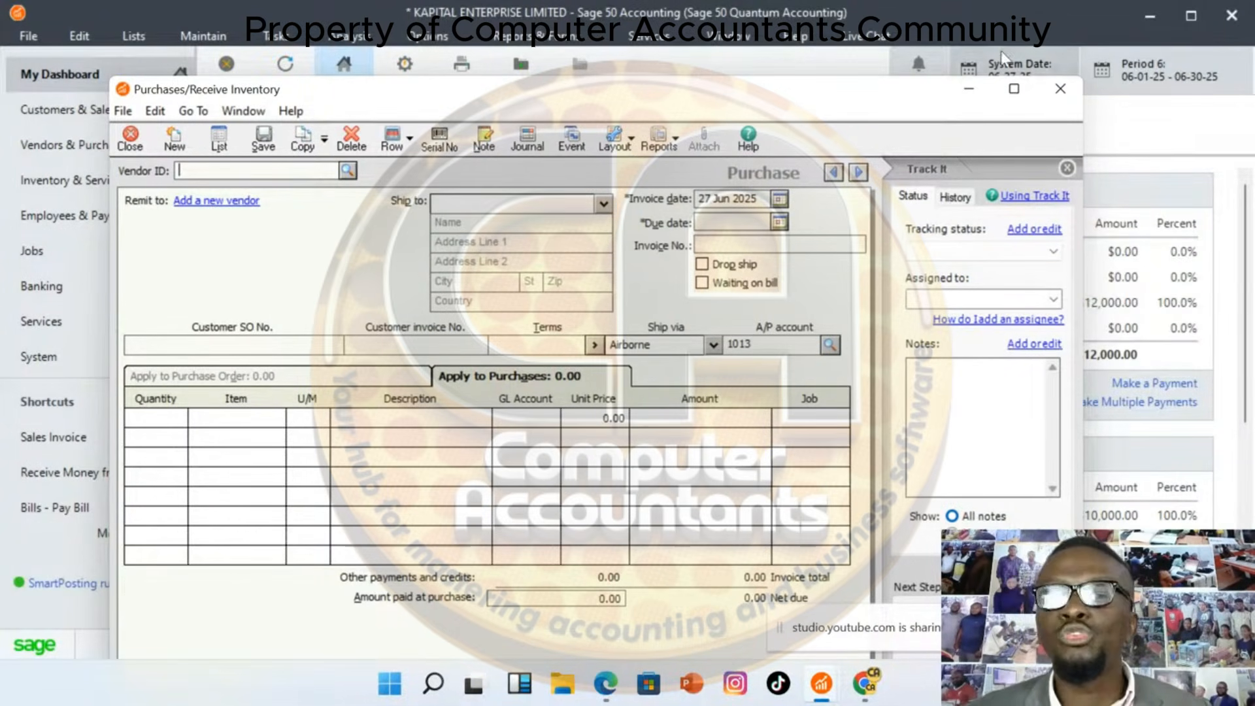
left_click(1060, 92)
left_click(274, 36)
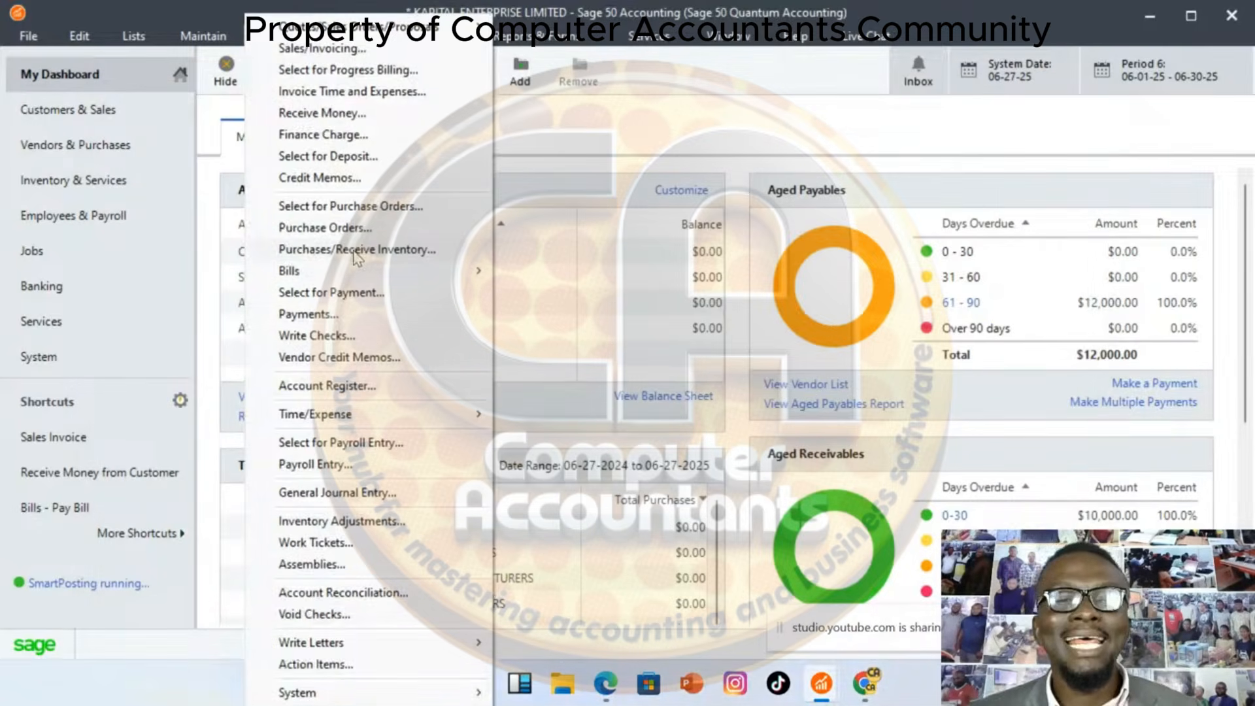
Start a new vendor payment with AGENT as the payee name
left_click(320, 317)
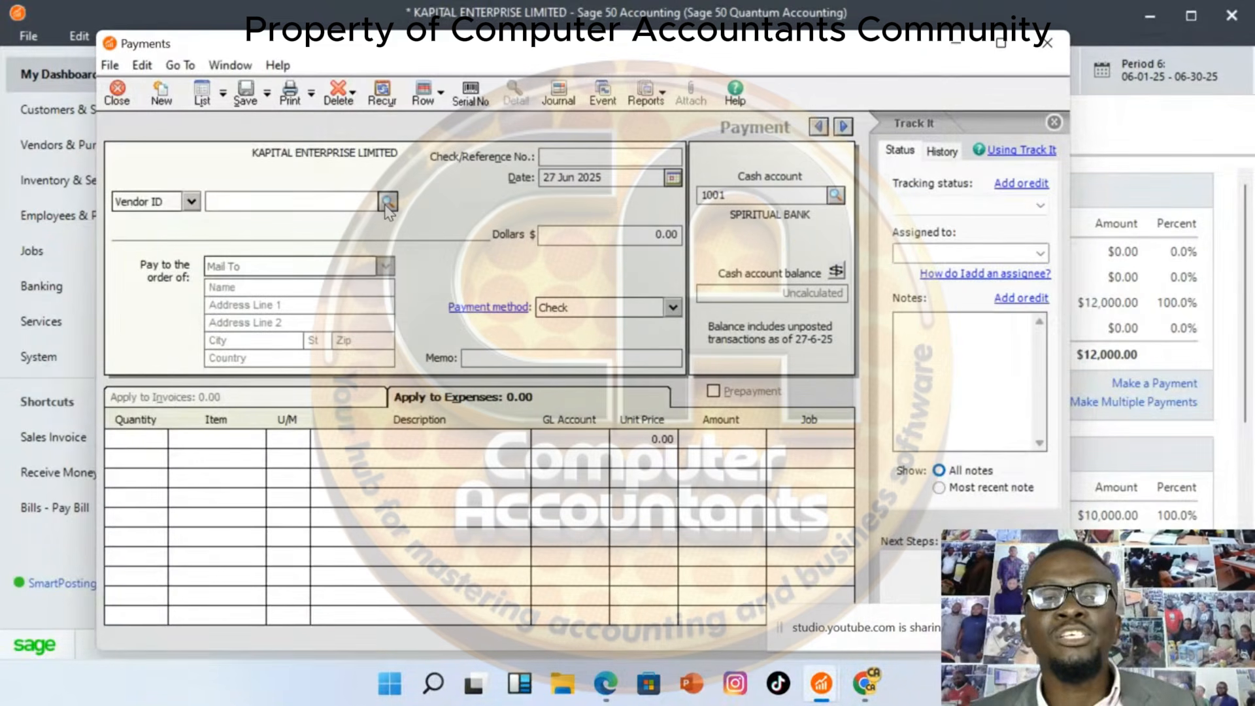
left_click(389, 203)
left_click(388, 202)
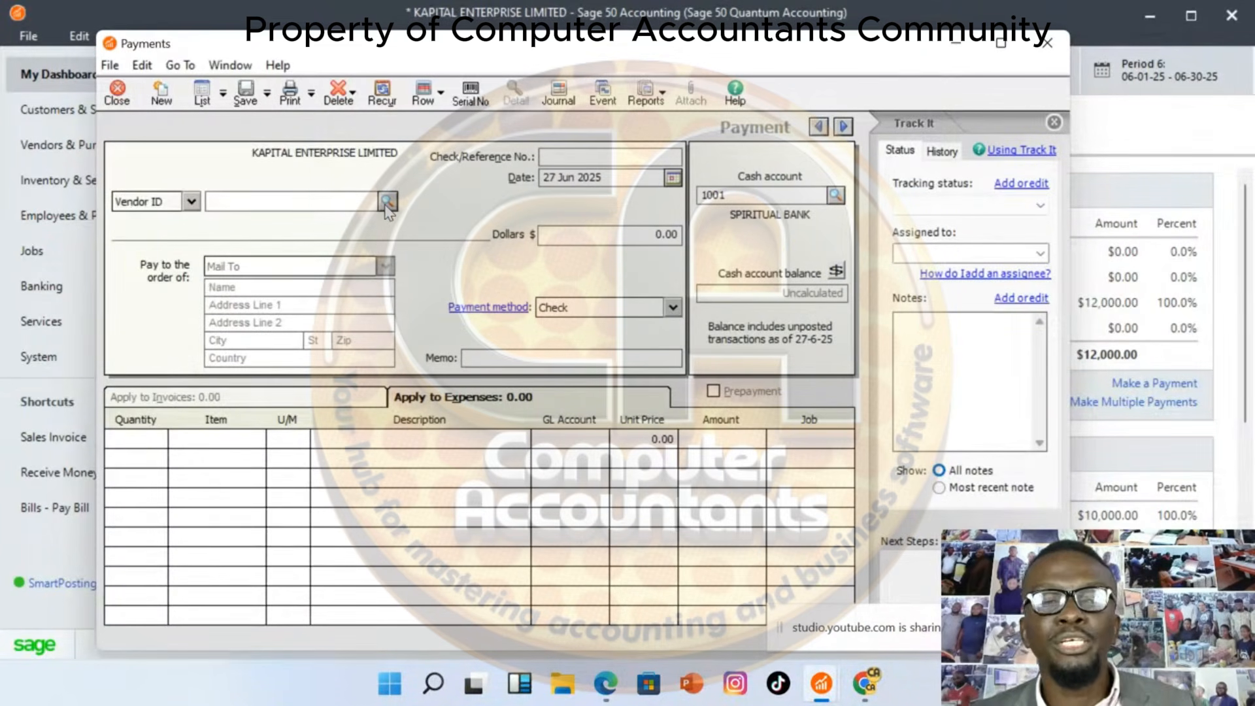
left_click(229, 287)
type("V")
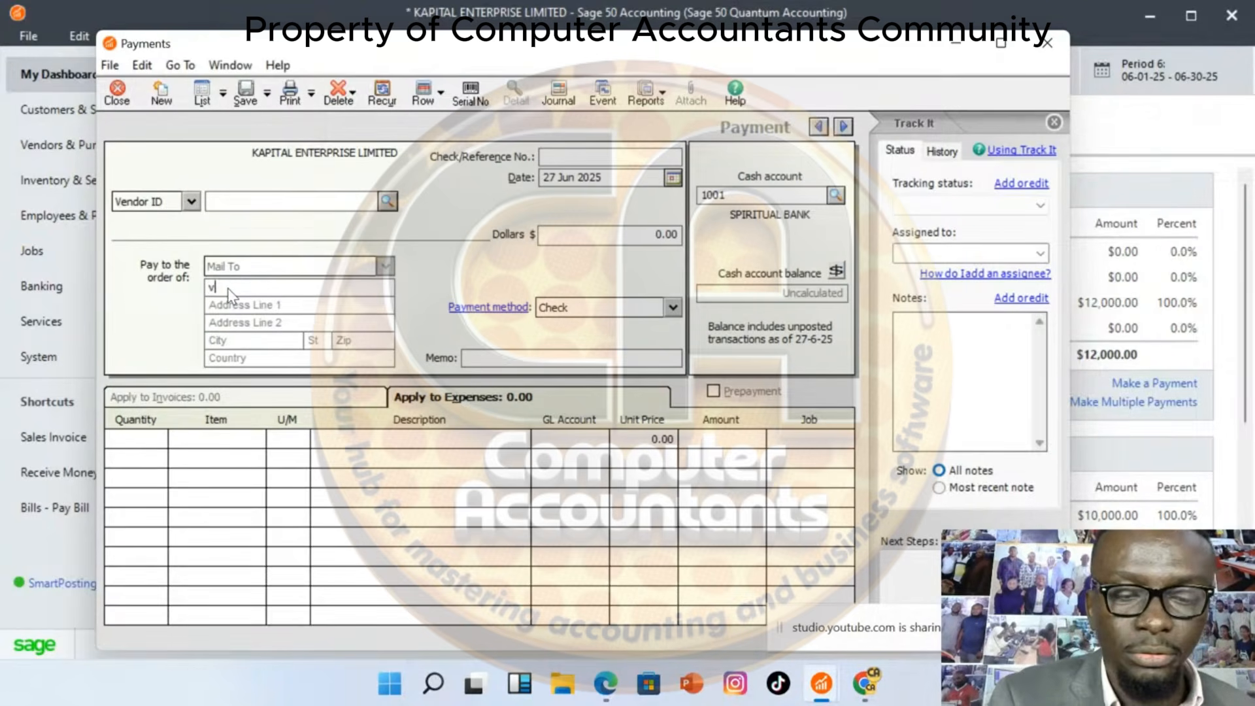
key("BackSpace")
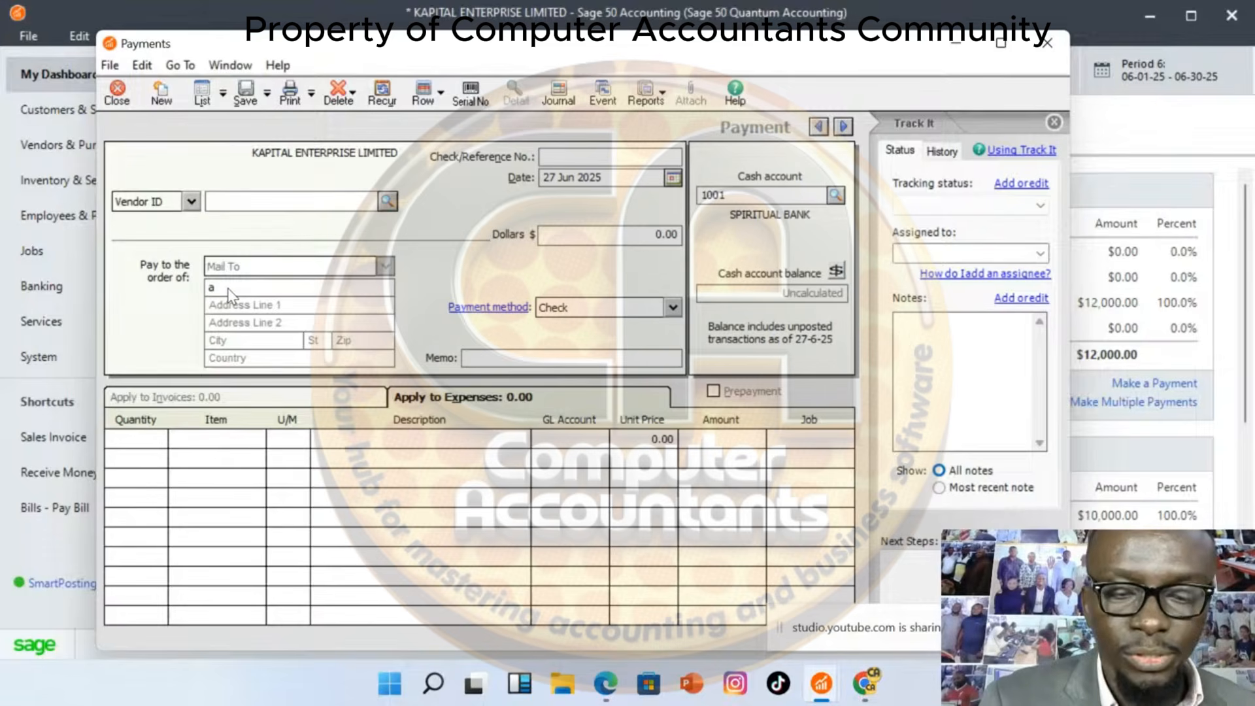
type("aGENT")
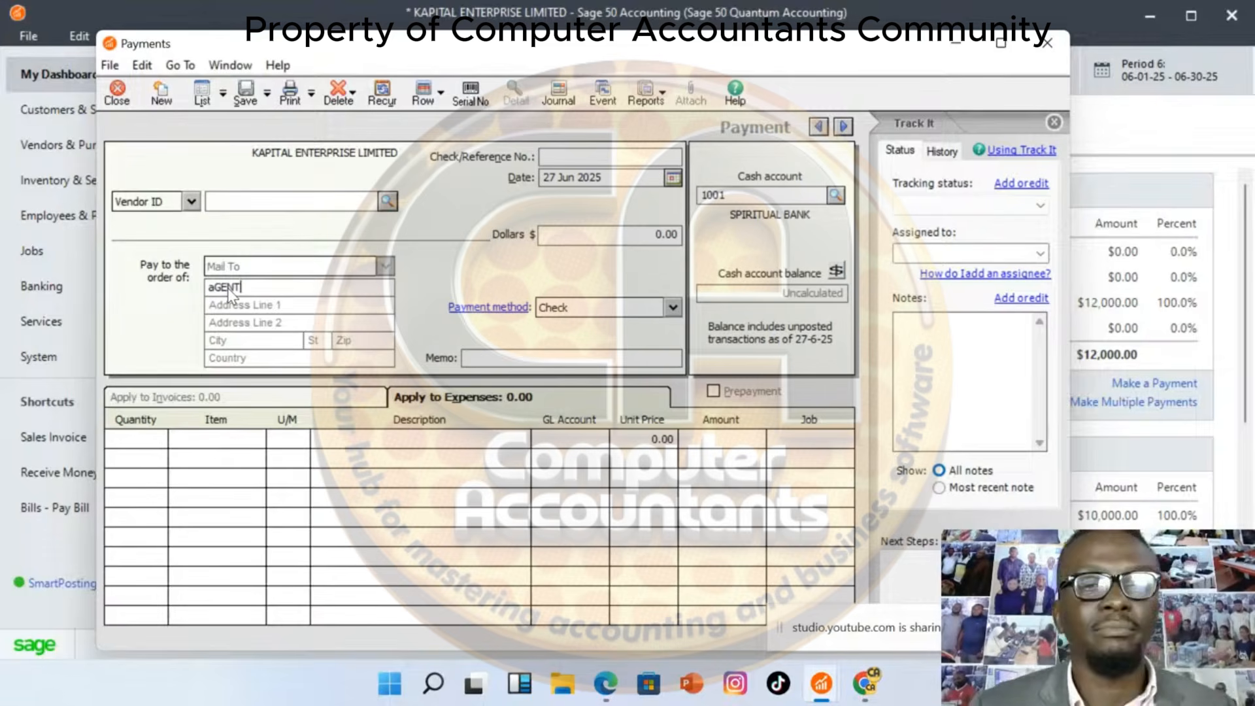
key("BackSpace")
key("BackSpace")
key("BackSpace")
key("BackSpace")
key("BackSpace")
type("A")
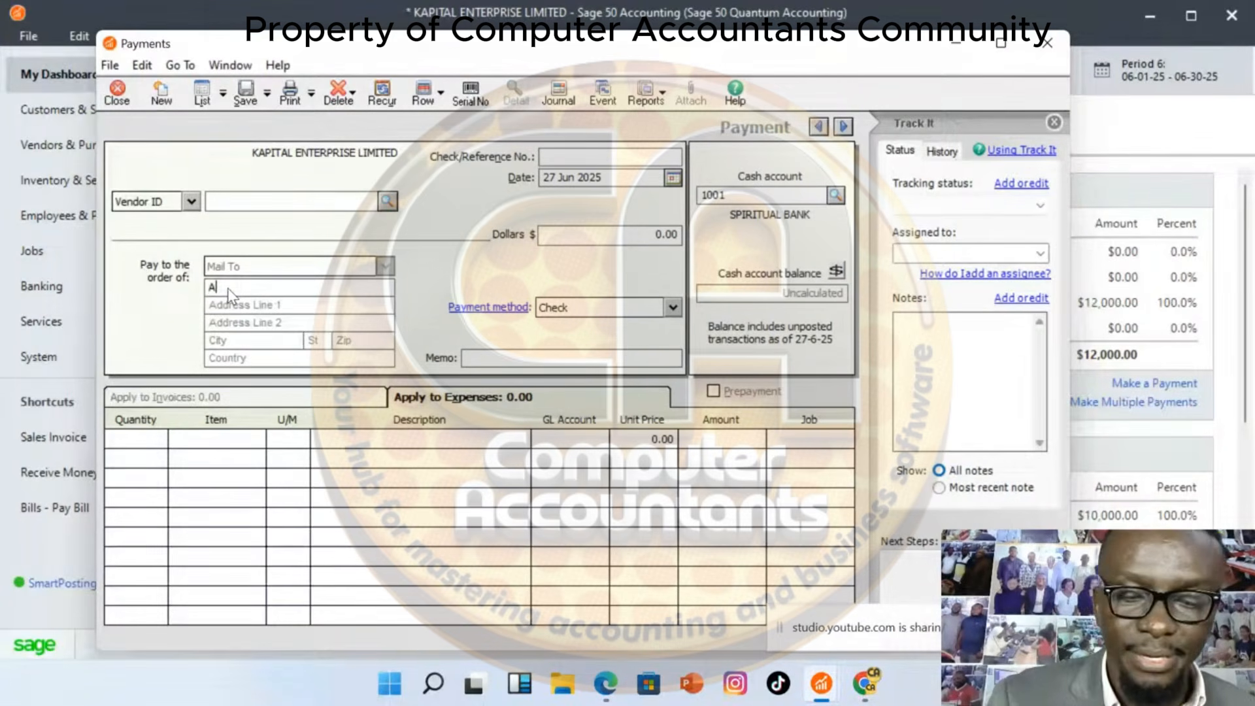
type("GENT")
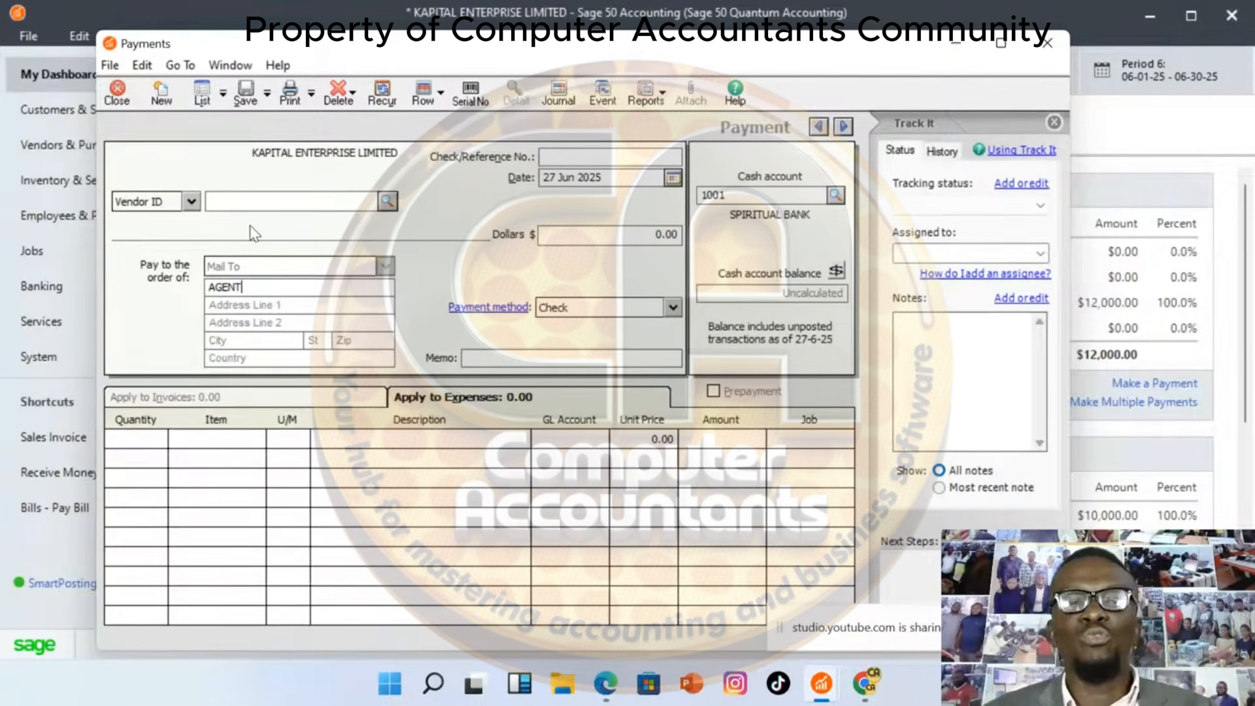
Give the payment check number 6565, paid from cash account 1000 CASH@ HAND
left_click(594, 160)
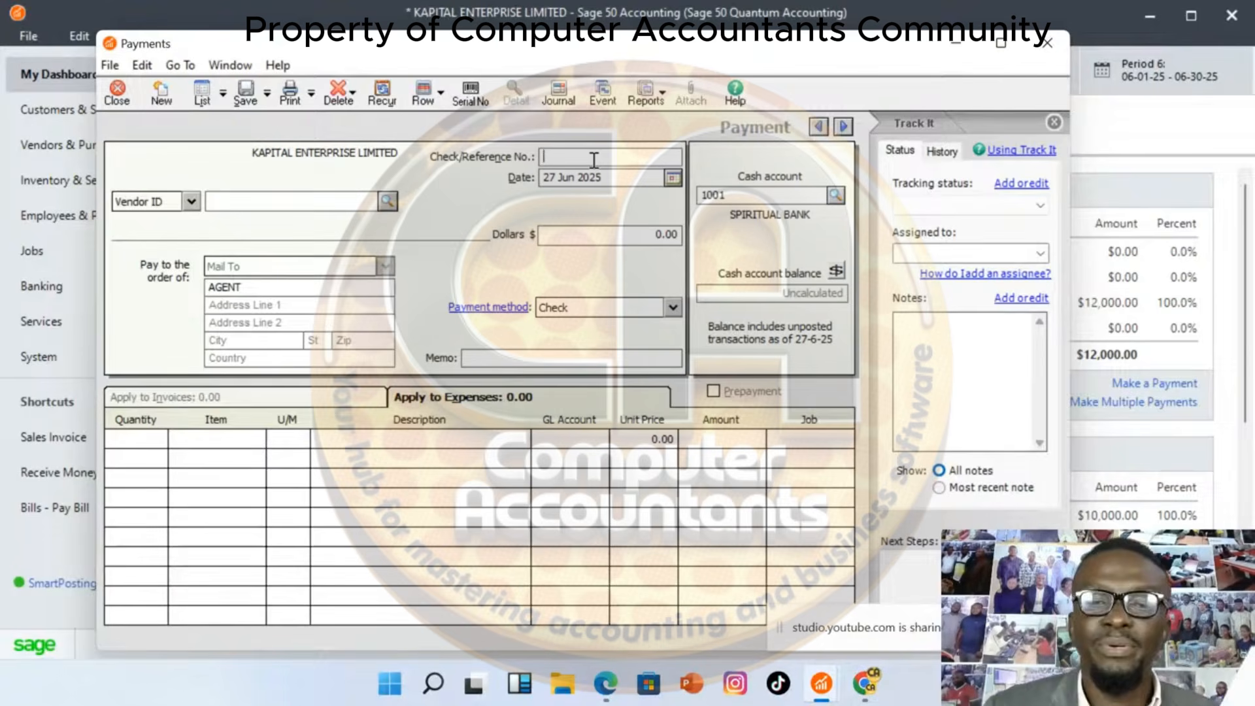
type("6565")
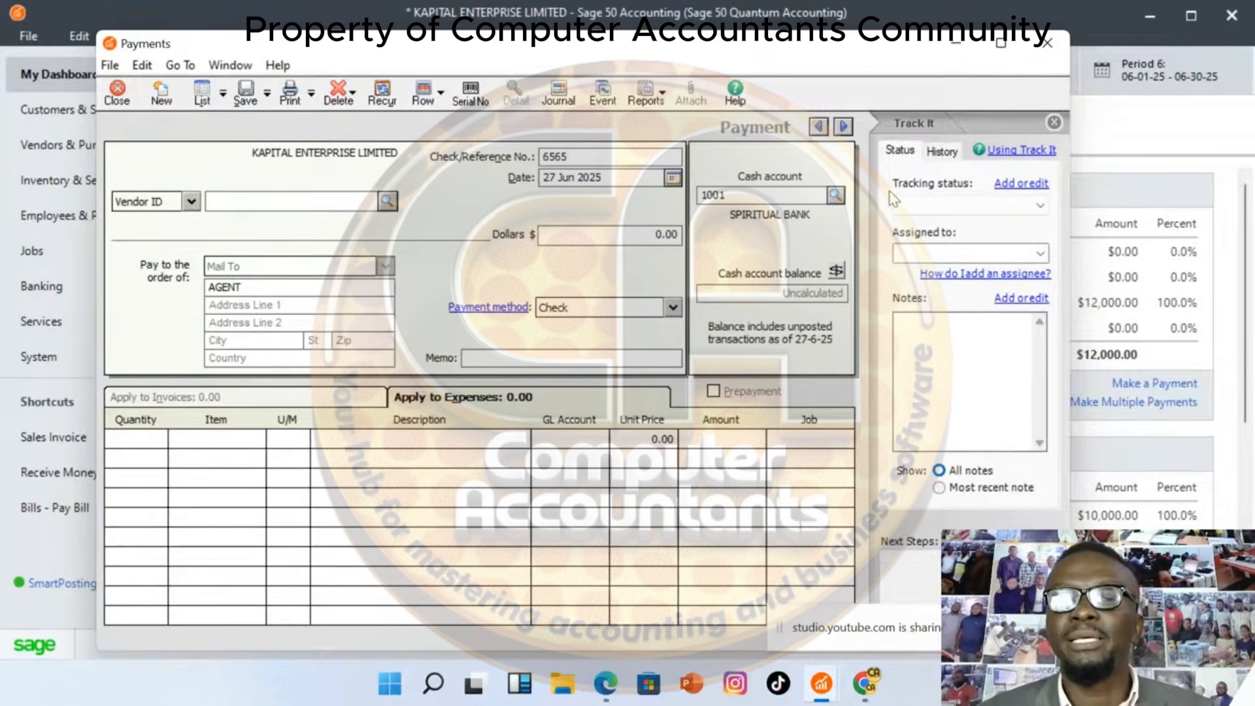
left_click(836, 196)
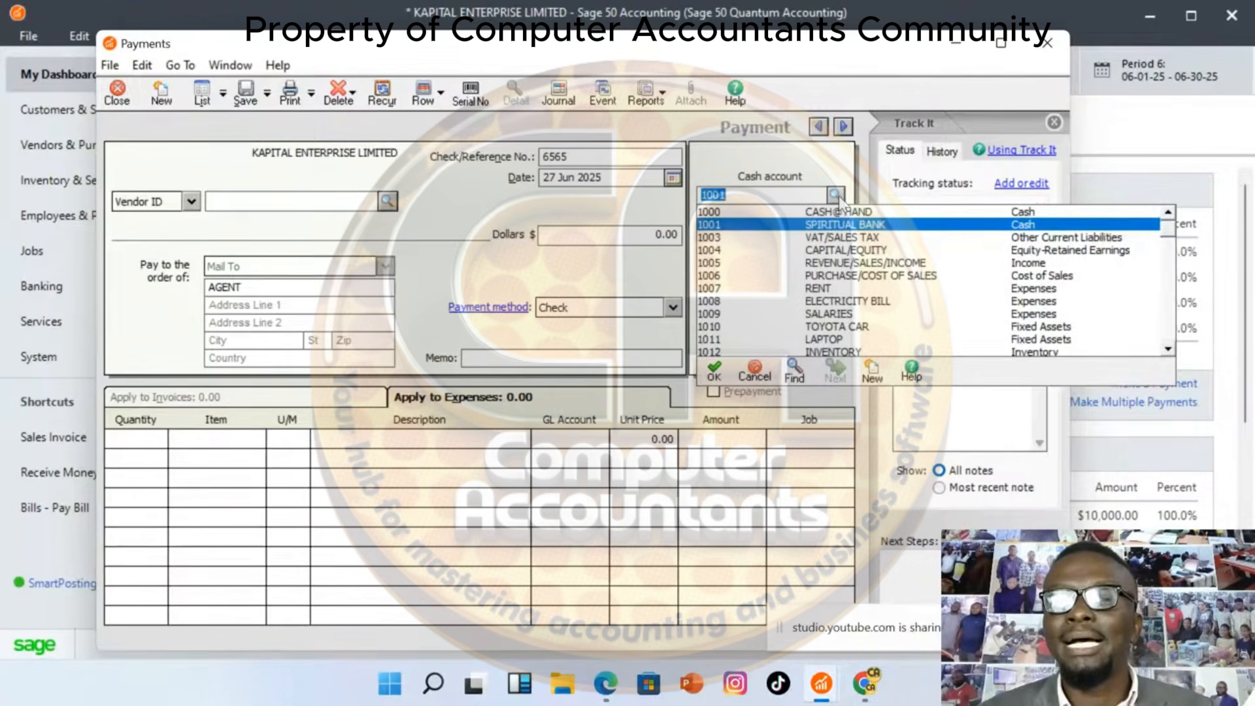
double_click(838, 210)
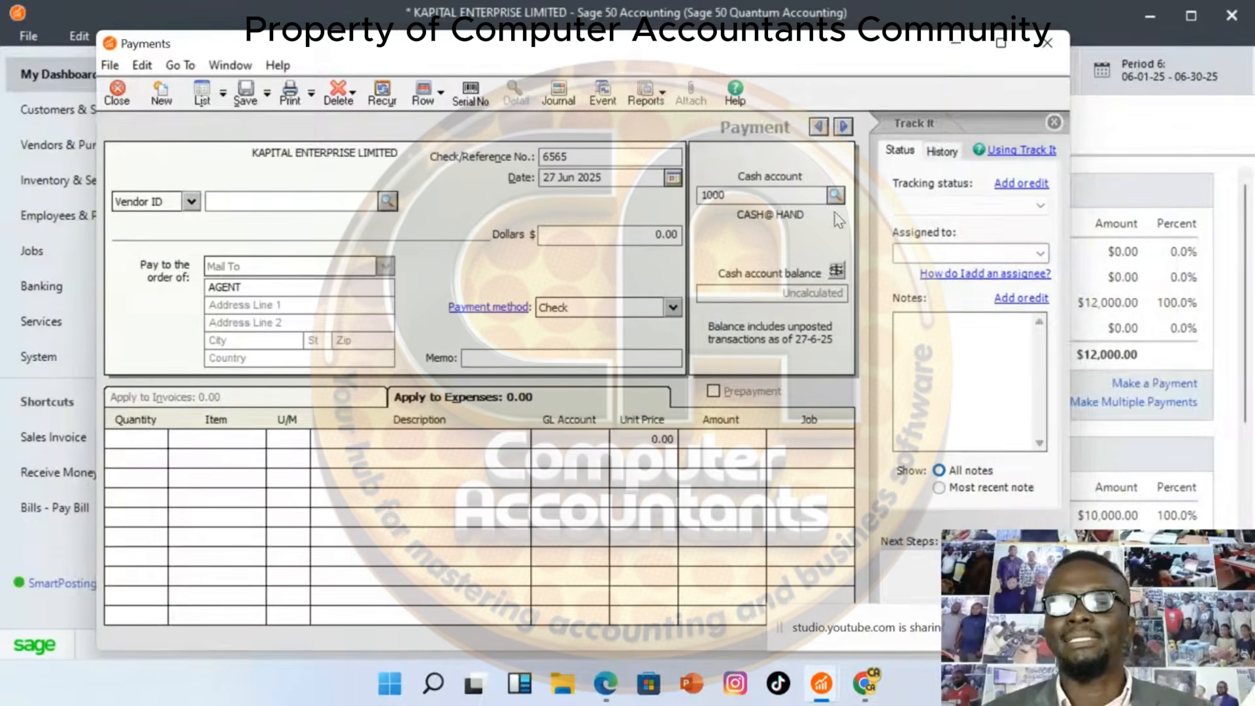
Add an ELECTRICAL BILL expense line charged to GL account 1008 ELECTRICITY BILL
left_click(351, 437)
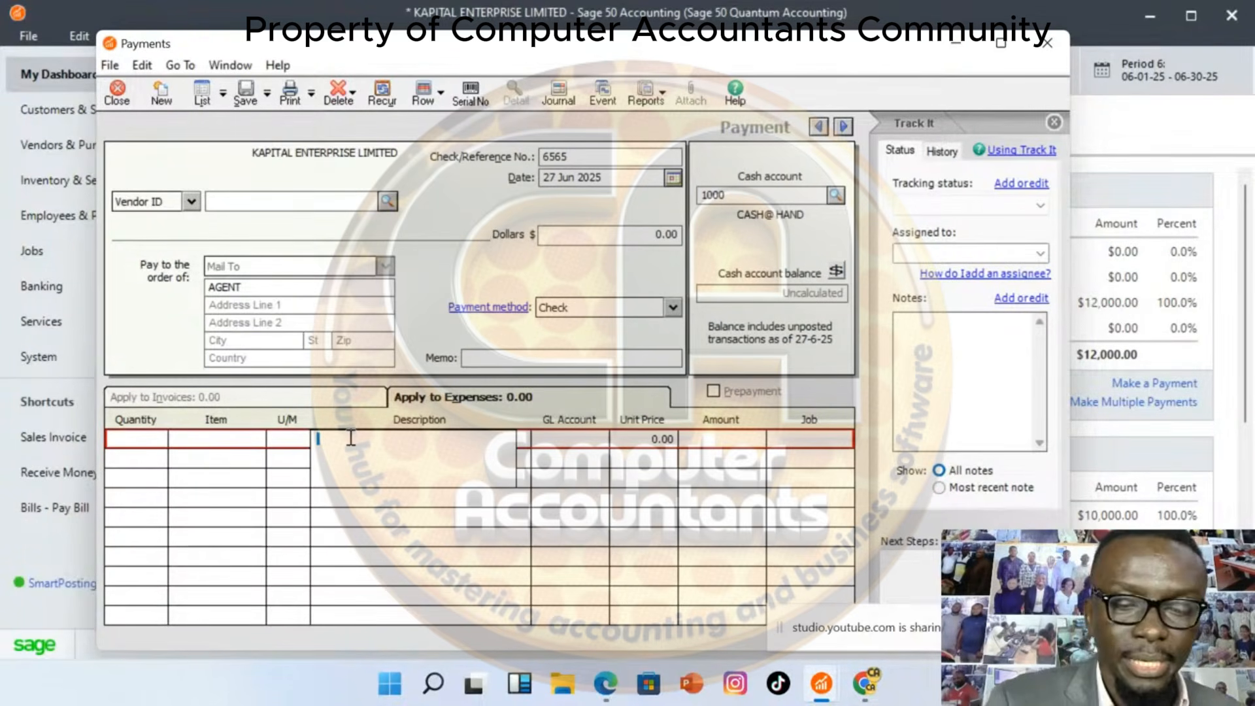
type("ELECTR")
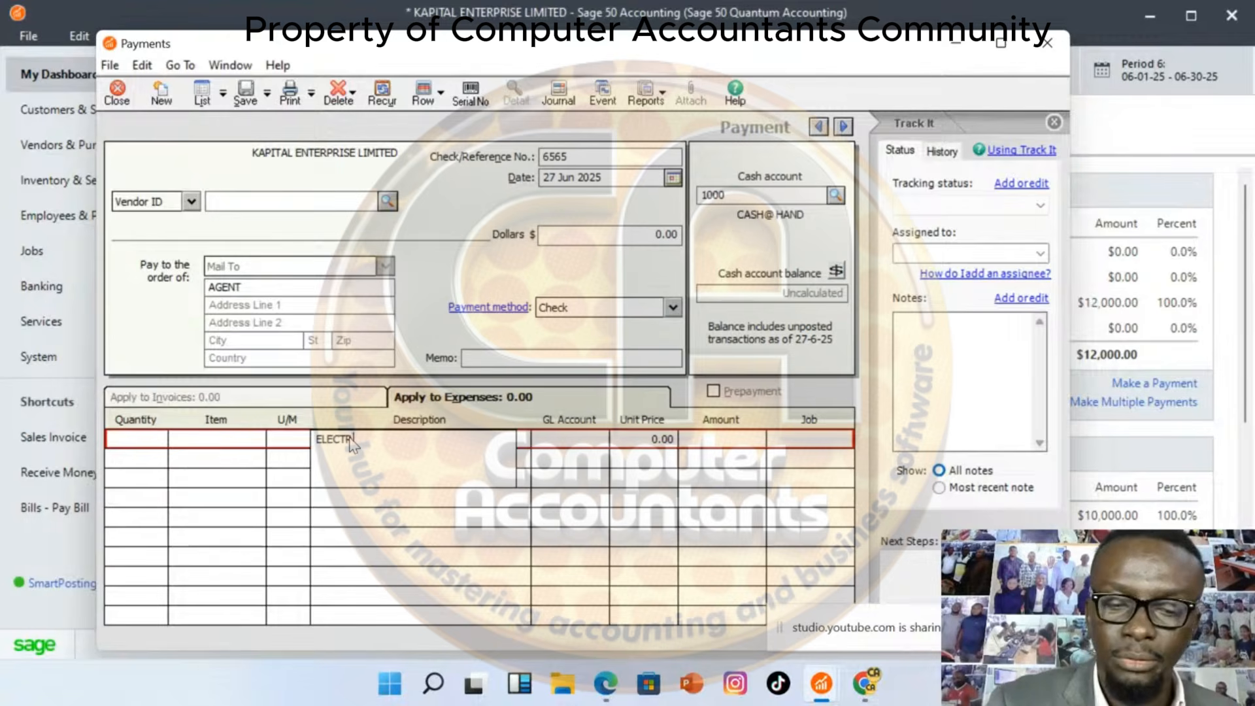
type("ICAL BILL")
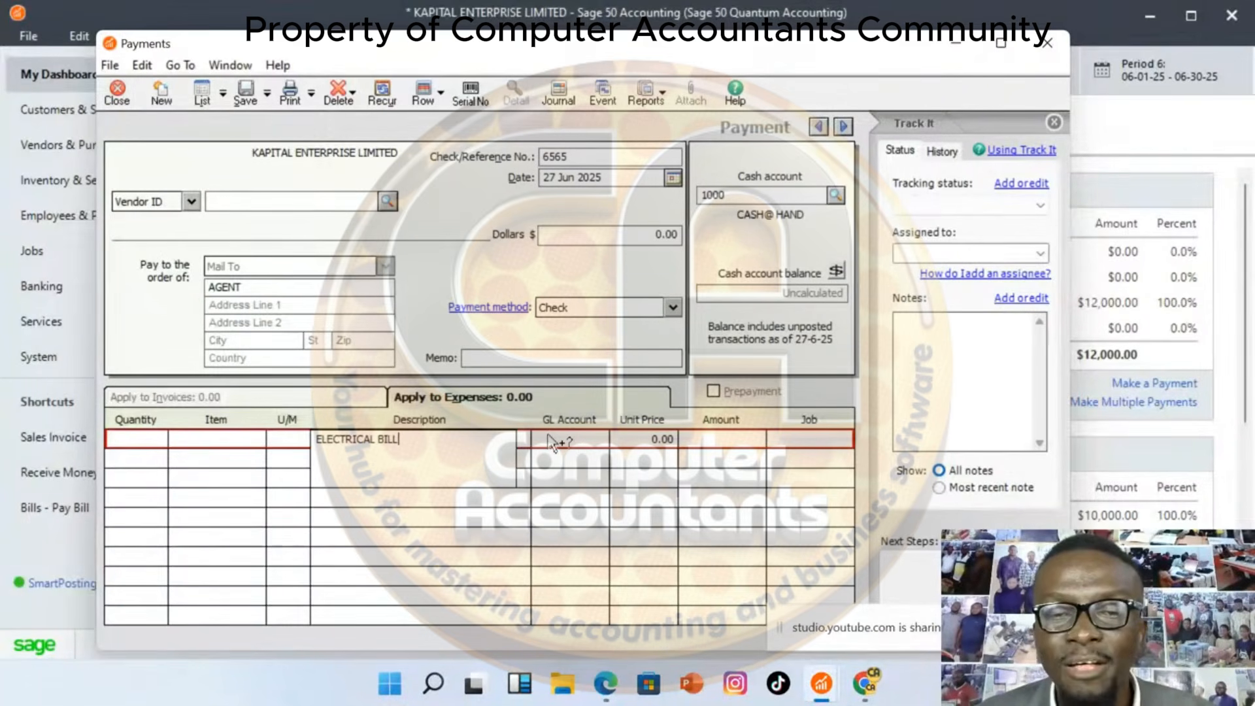
left_click(584, 442)
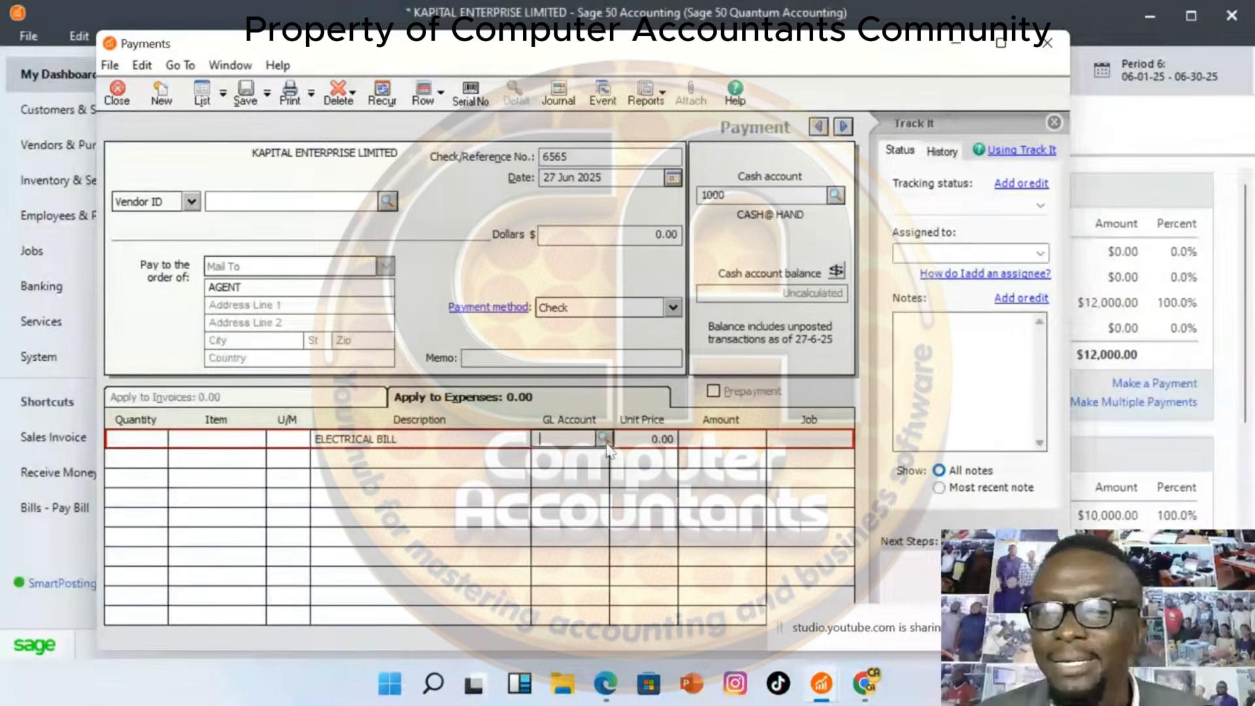
left_click(603, 439)
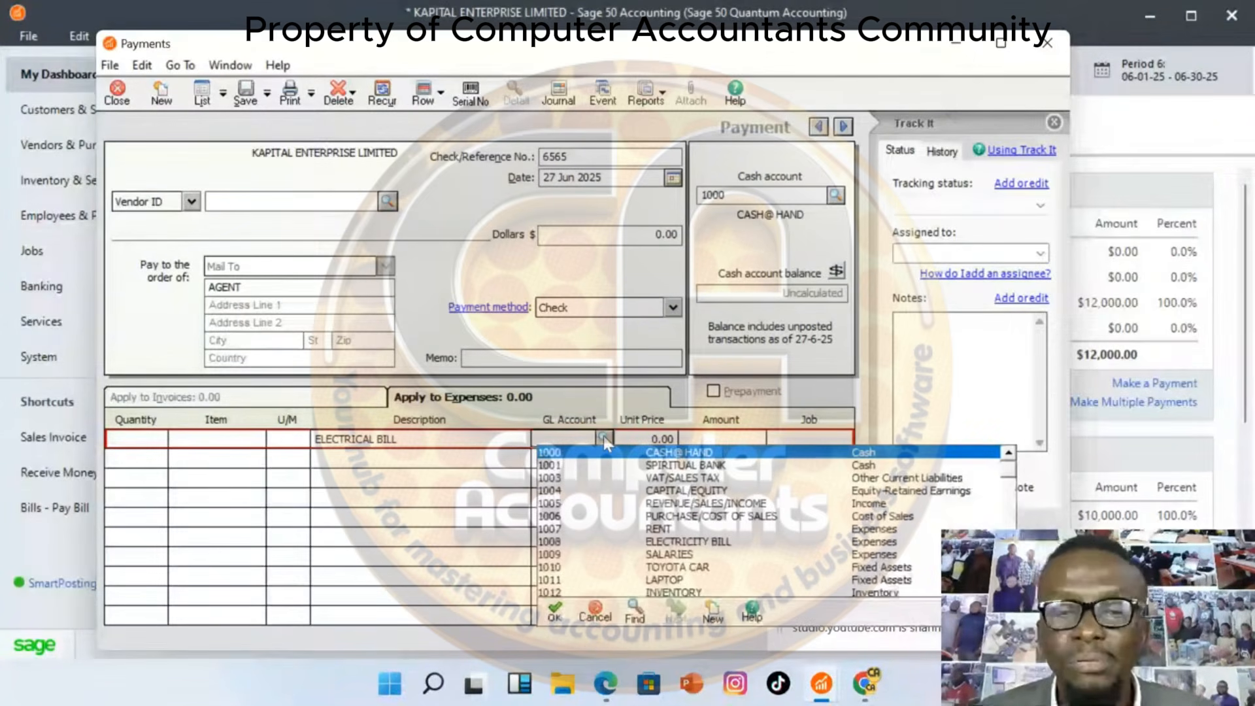
double_click(676, 545)
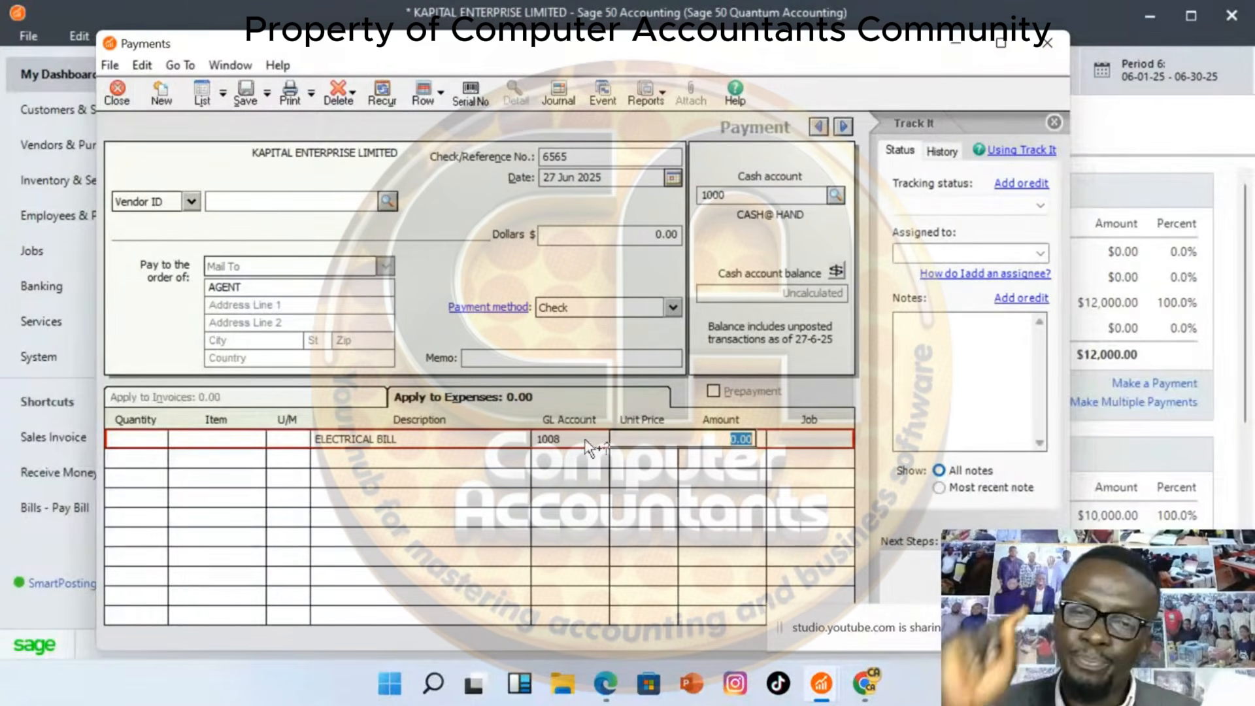
Enter 10,000 as the line amount and save the check payment
left_click(763, 439)
left_click(1217, 462)
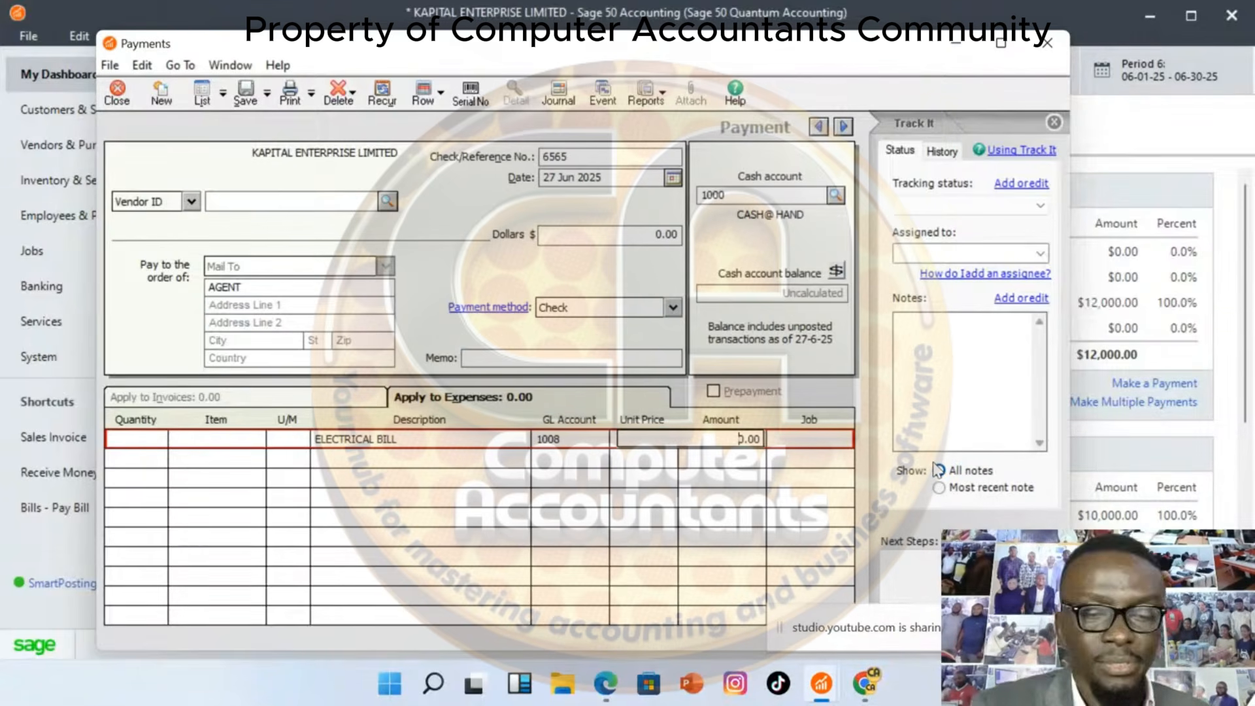
type("1000")
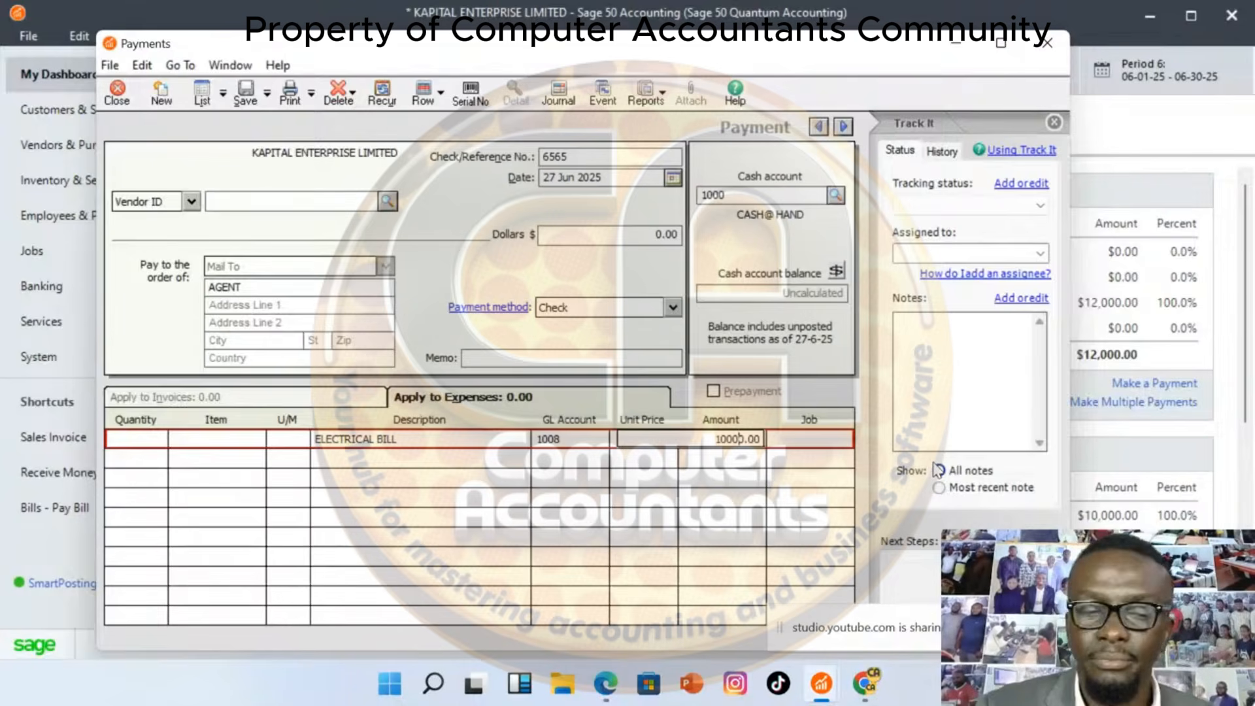
key("Tab")
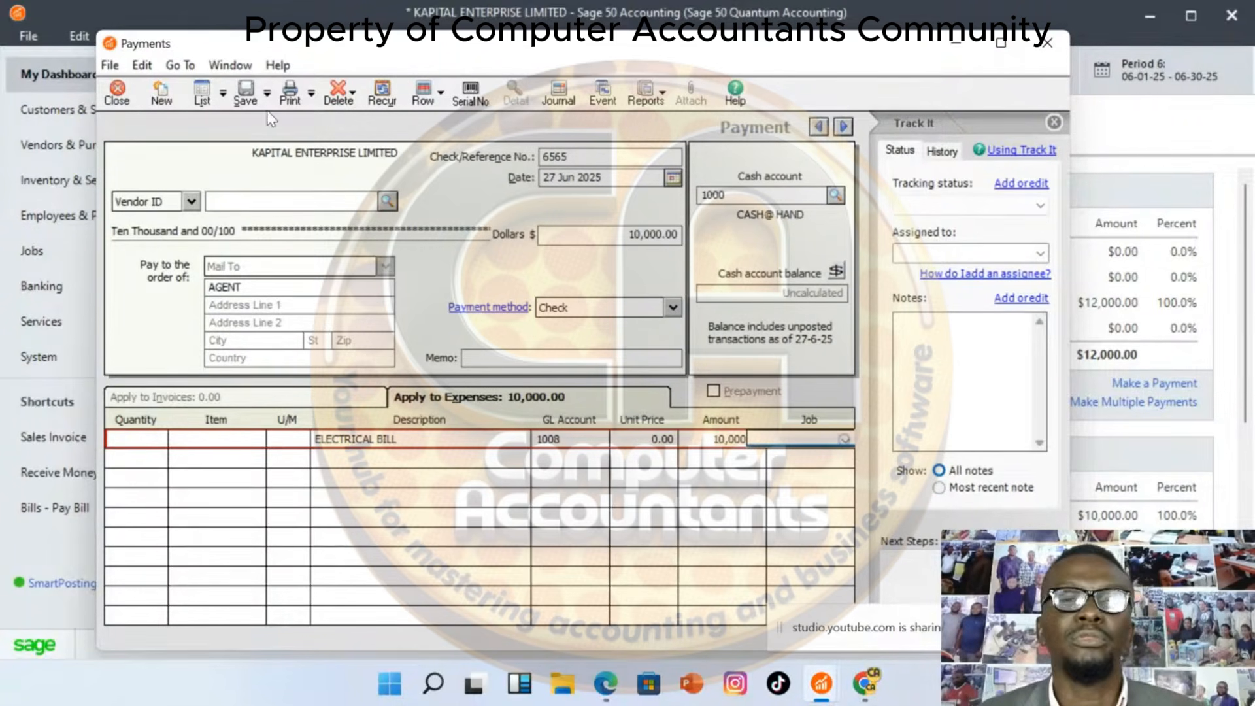
left_click(249, 103)
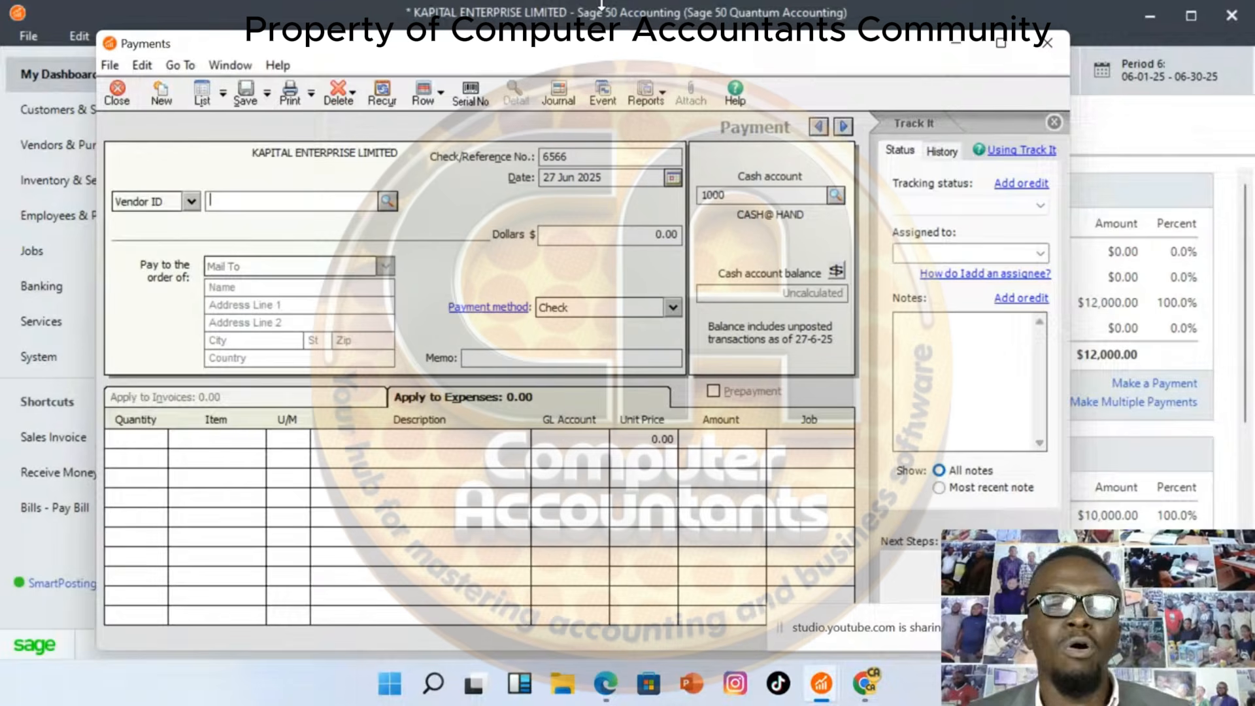
Close the Payments window to get back to the dashboard
left_click(1047, 43)
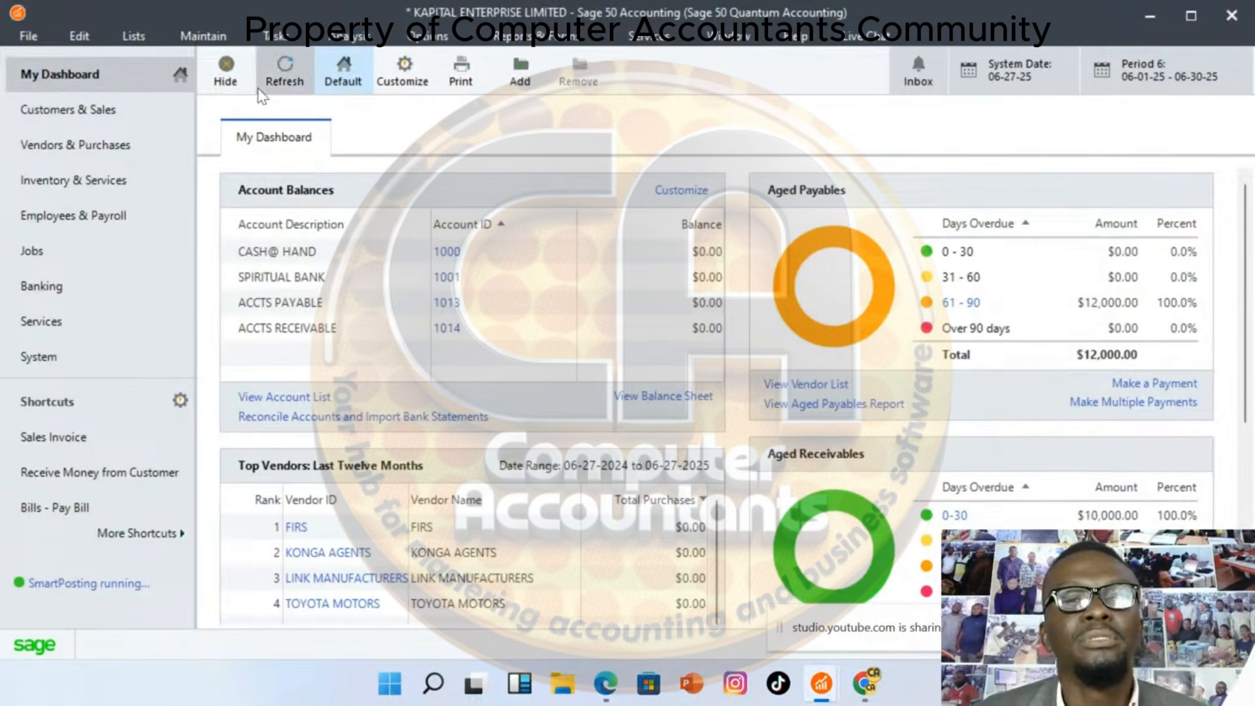
left_click(280, 40)
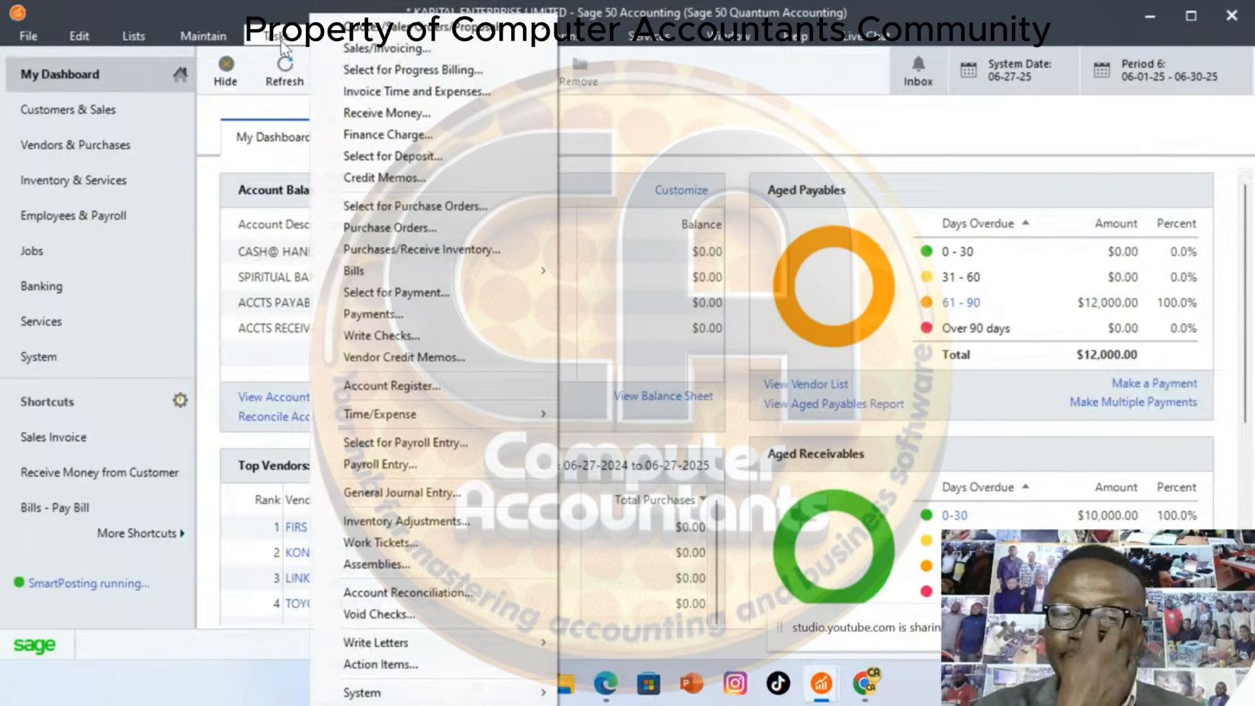
left_click(425, 493)
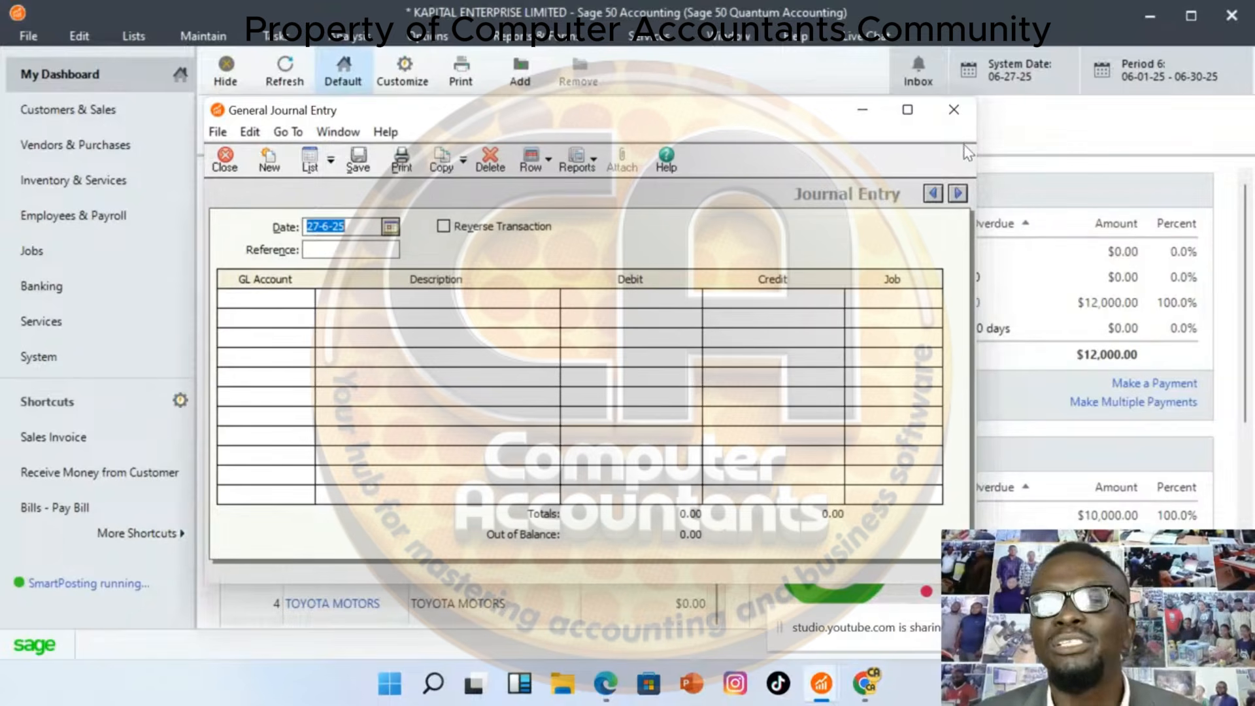
left_click(952, 108)
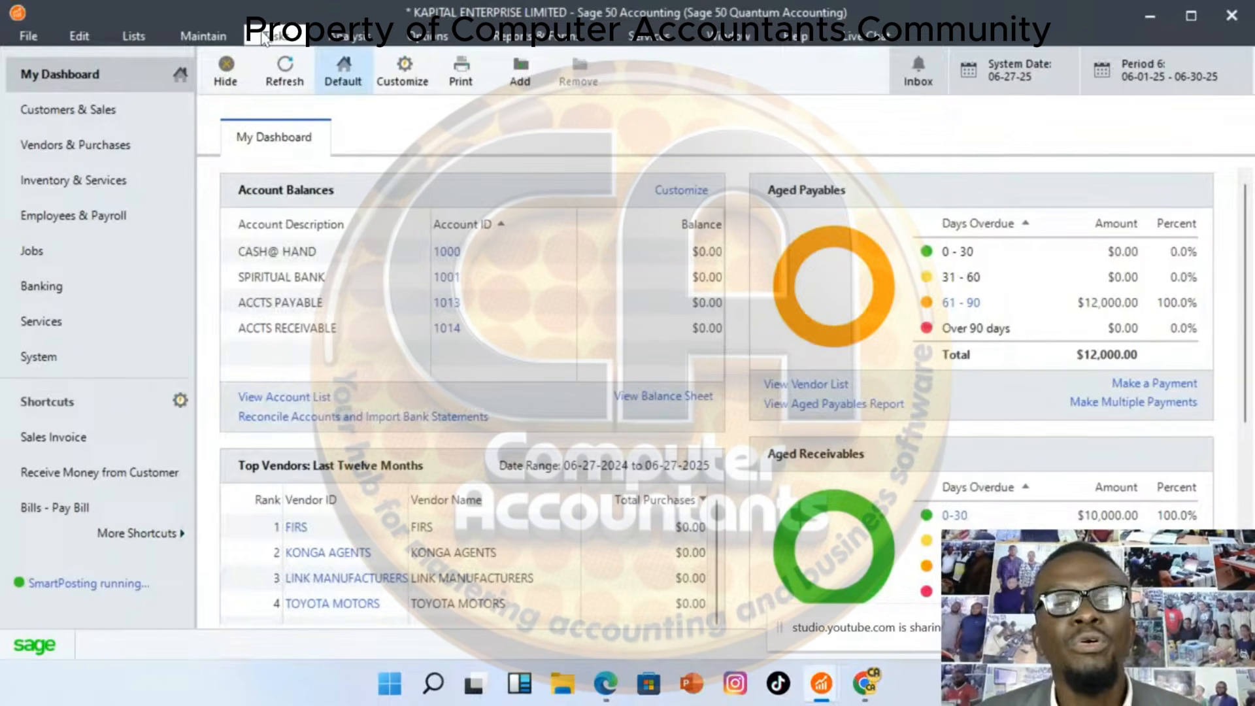
left_click(274, 36)
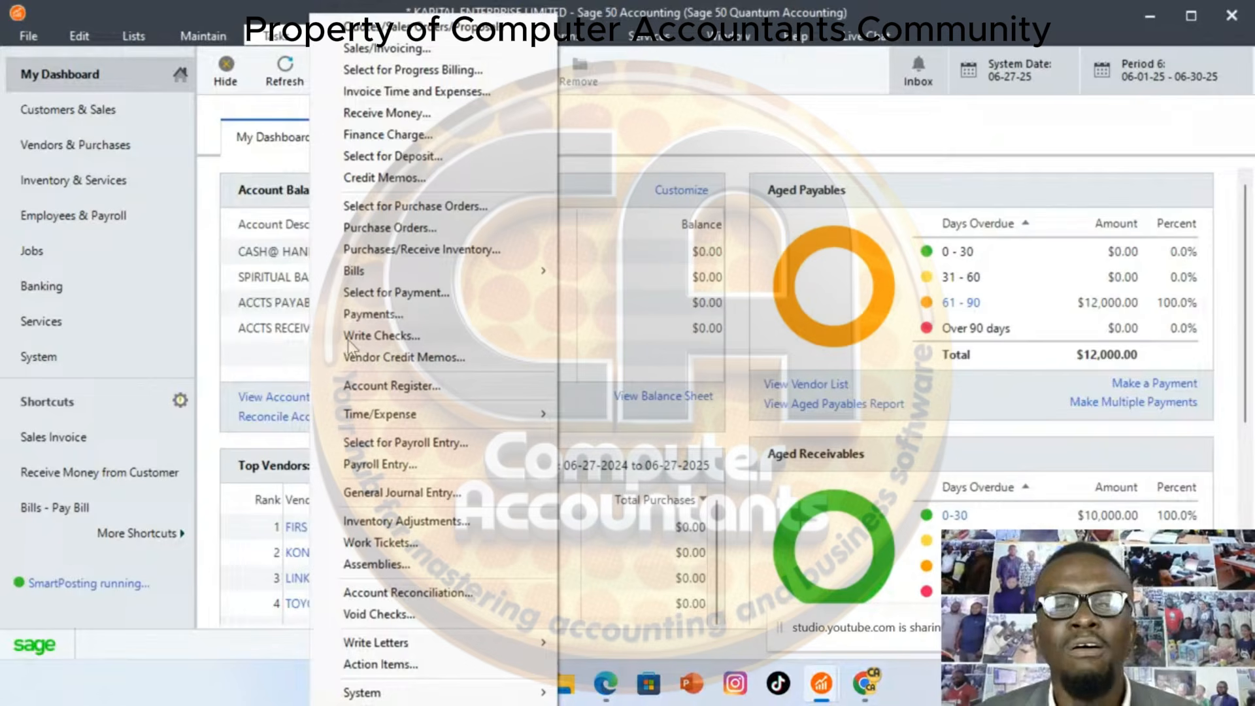
Start a new check to the payee, number 65657667, for 25,000.00 from SPIRITUAL BANK
left_click(397, 336)
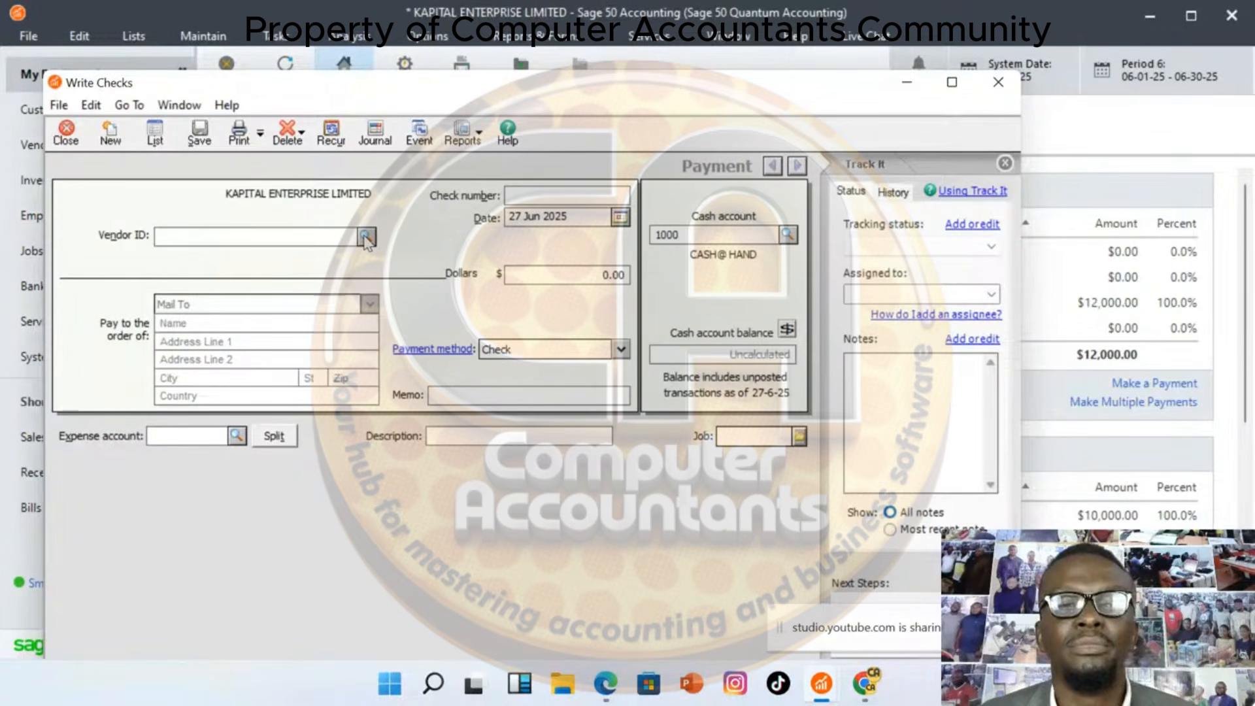
left_click(177, 323)
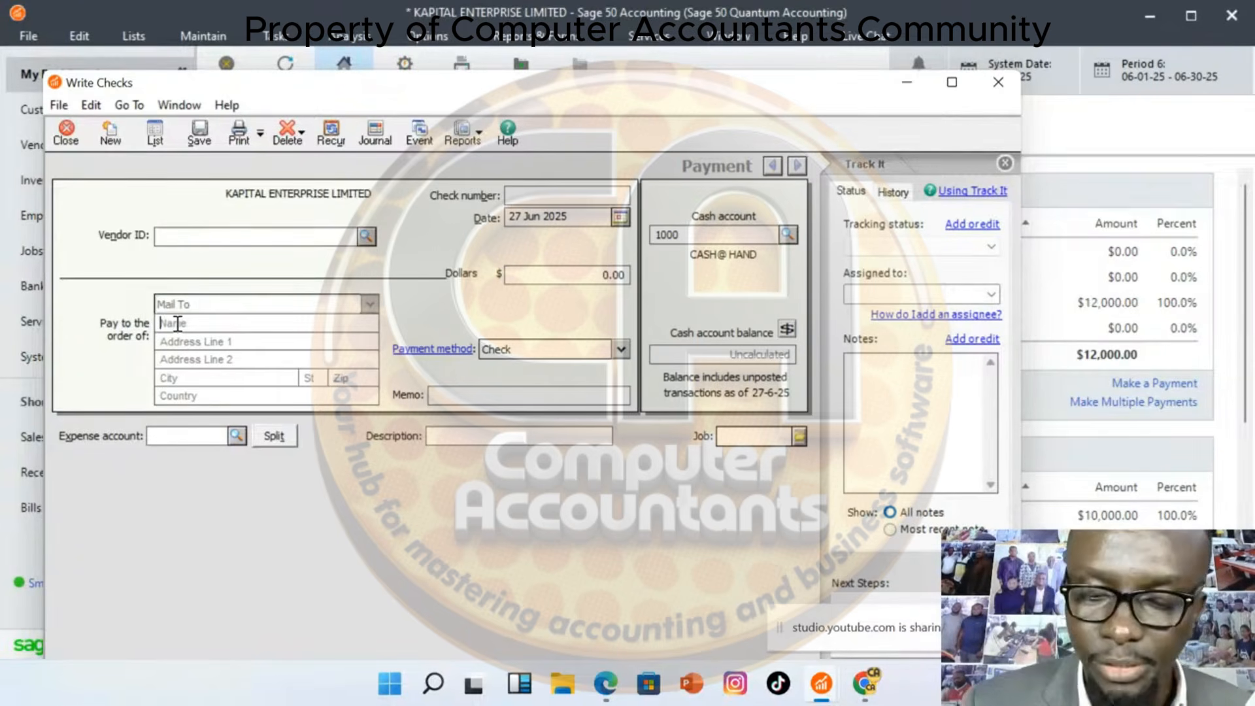
type("MUSA M")
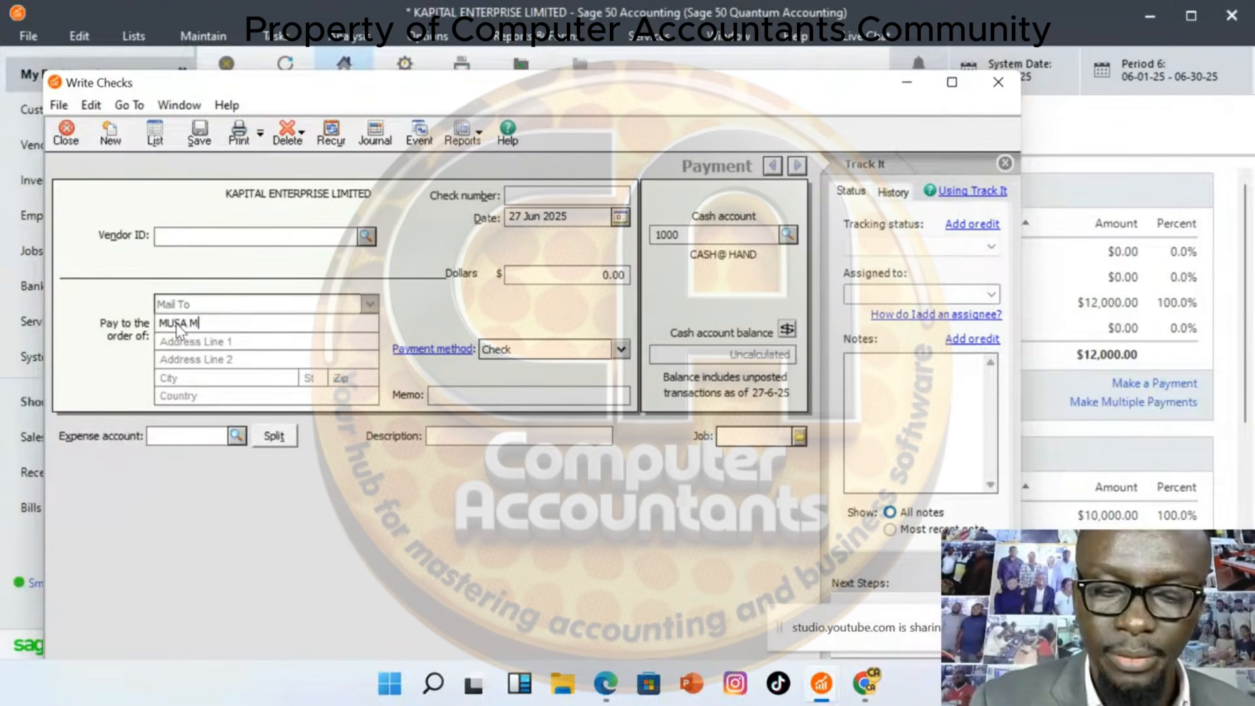
type("USA")
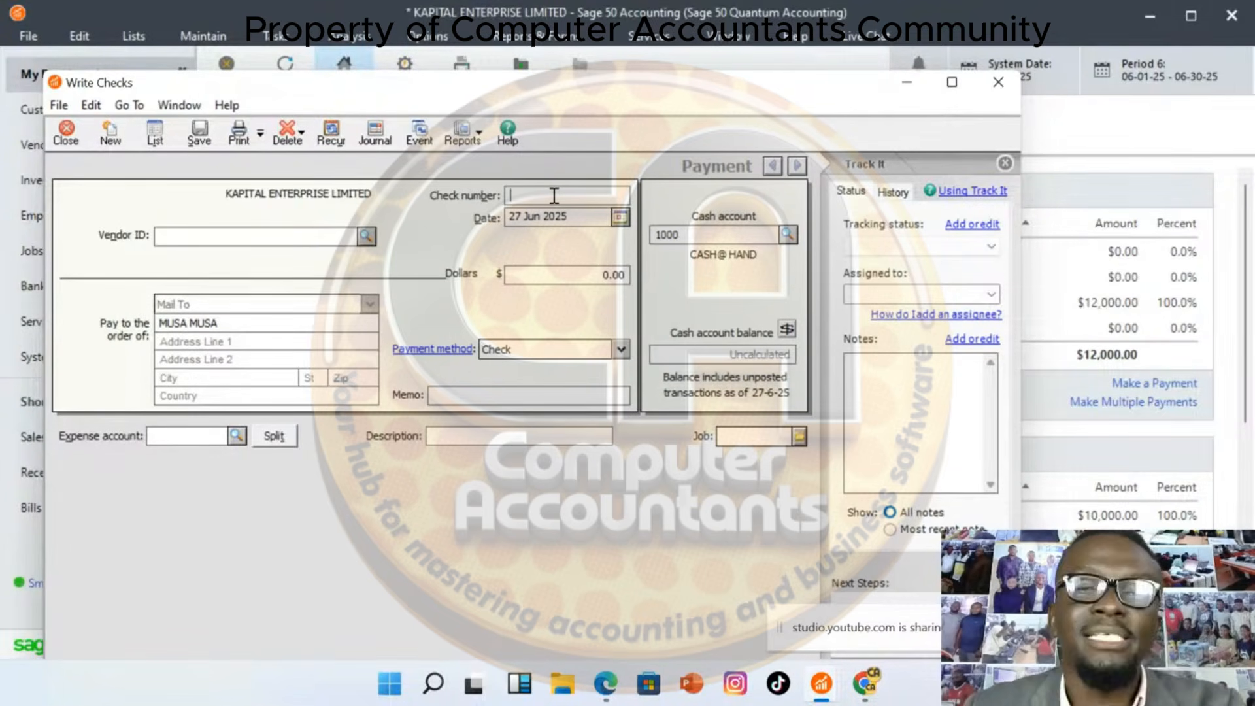
type("65657667")
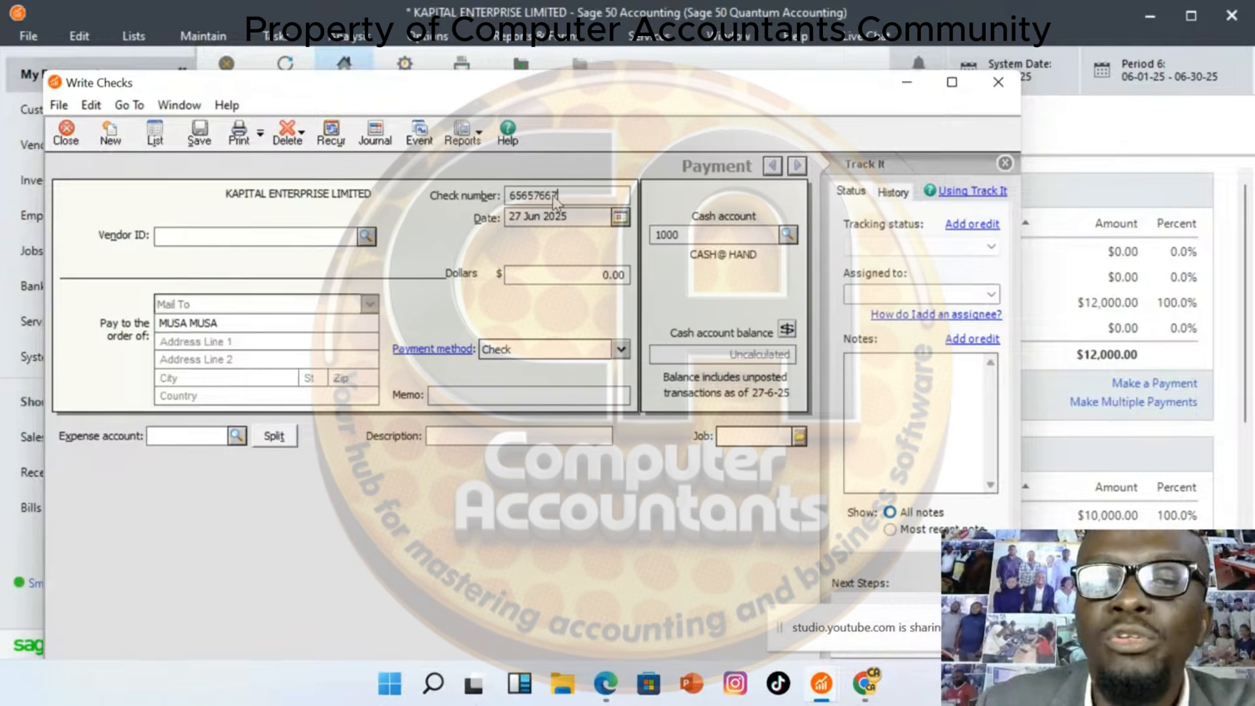
left_click(788, 235)
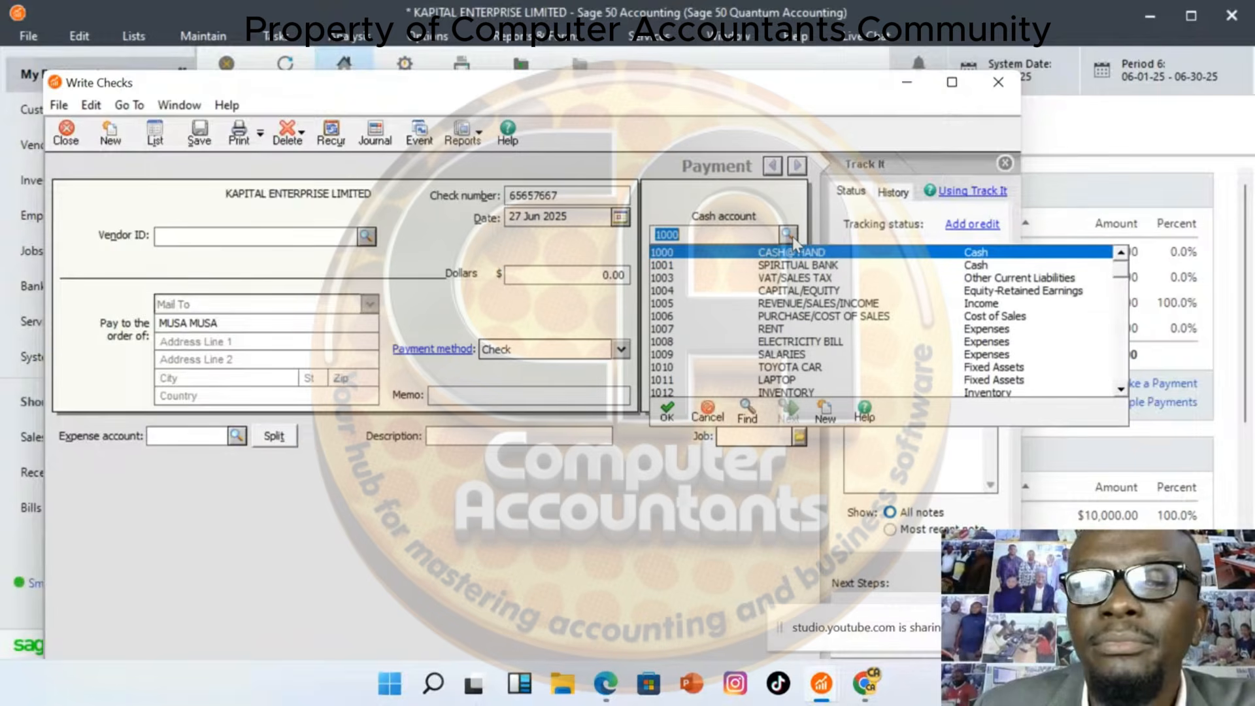
left_click(775, 265)
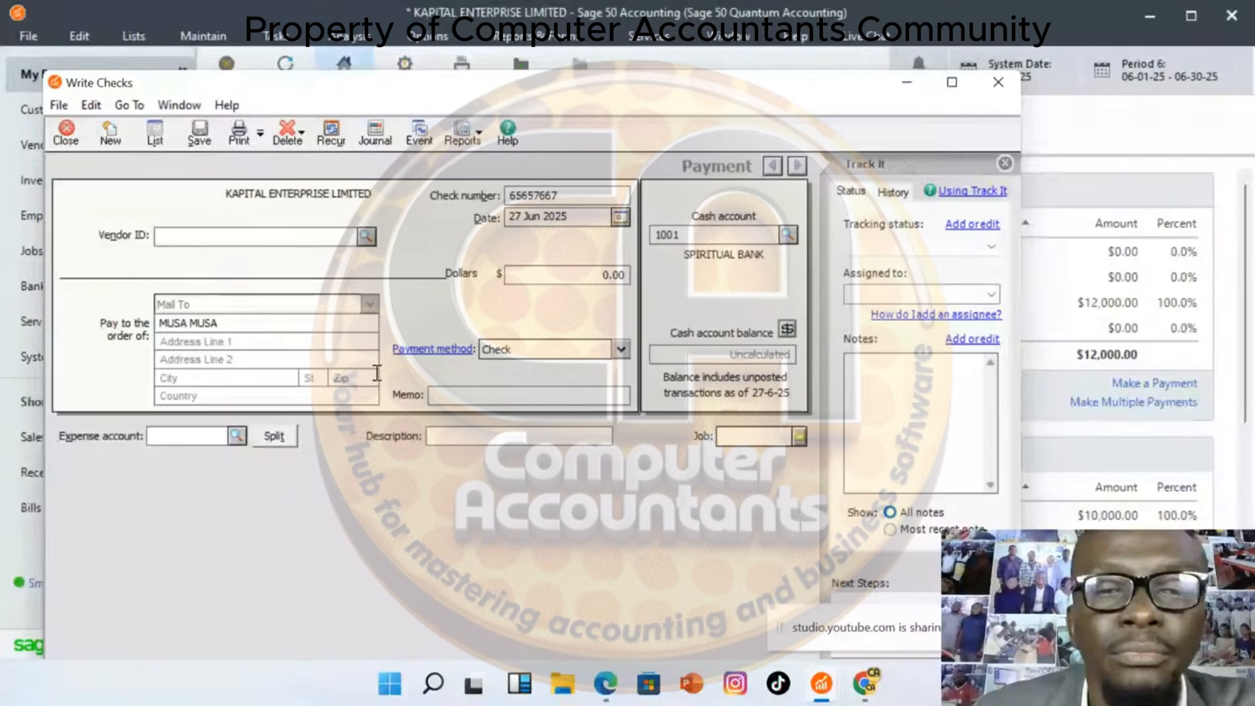
left_click(591, 274)
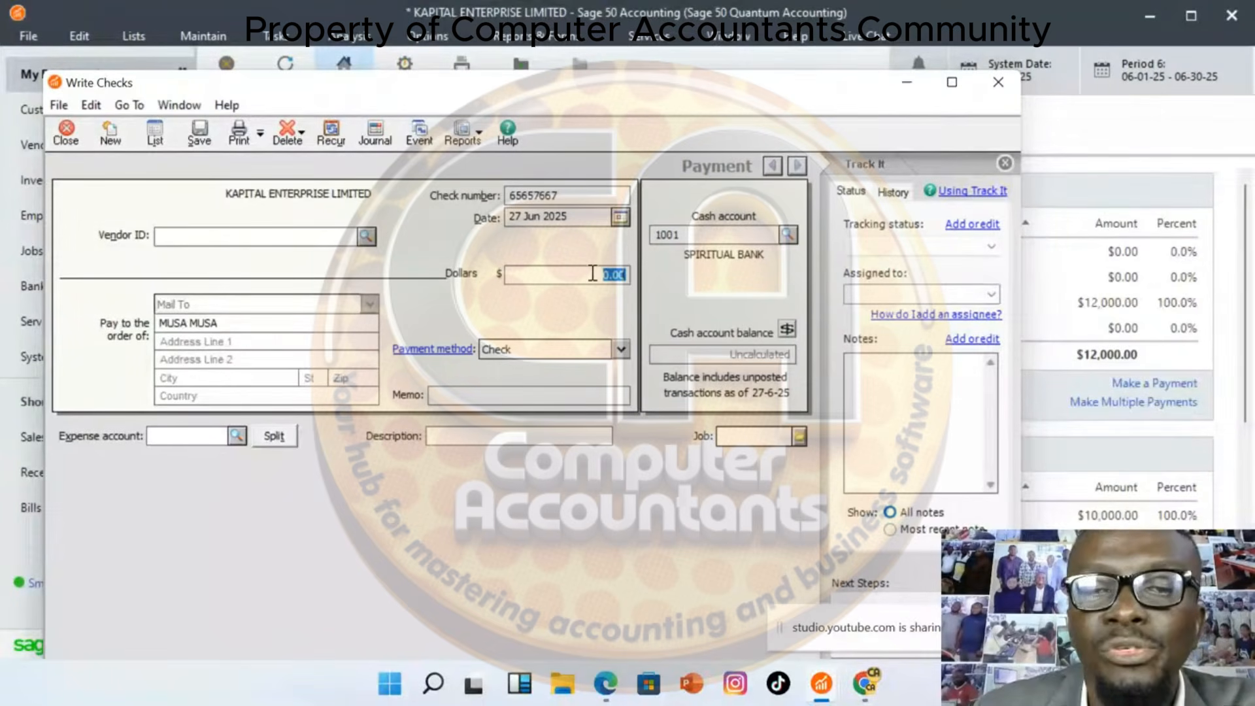
type("250000")
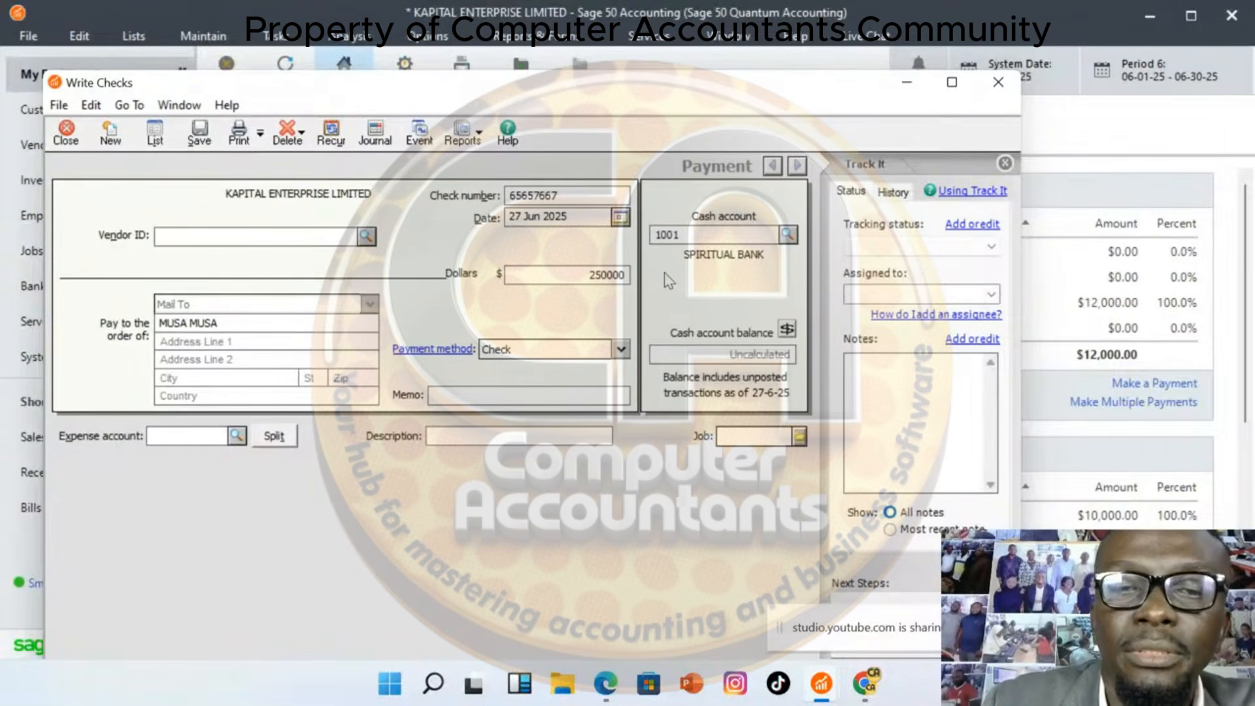
key("BackSpace")
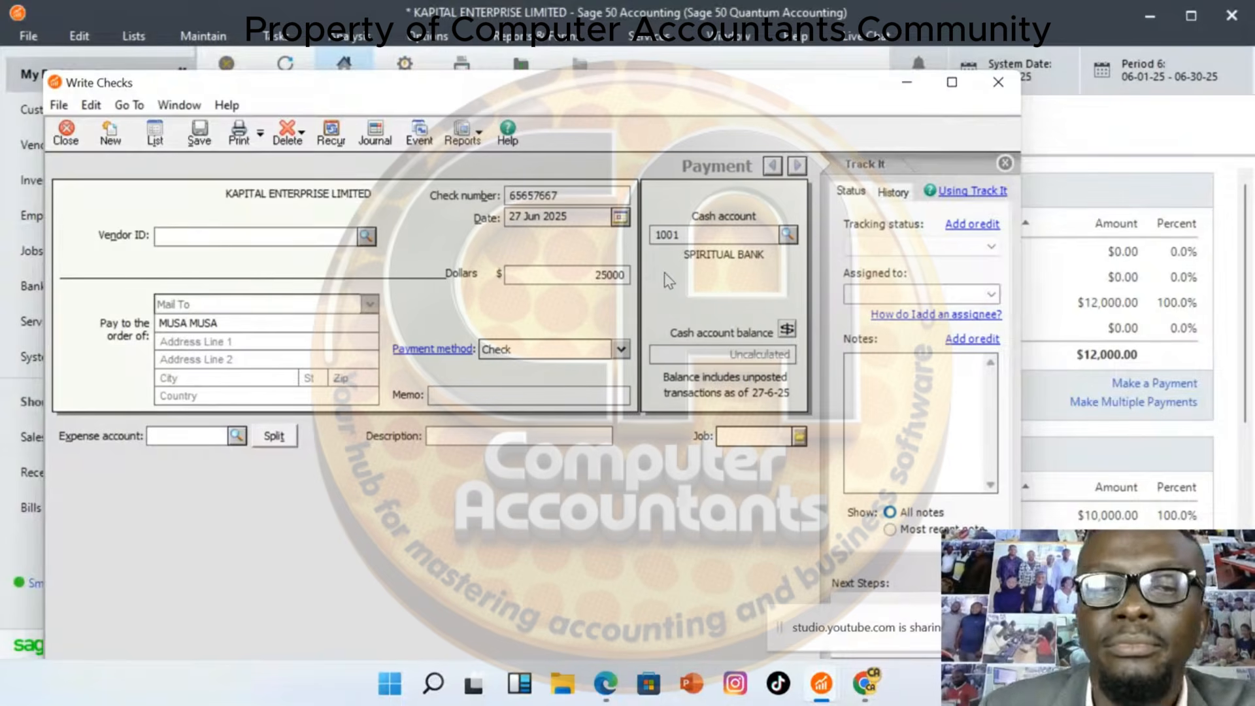
left_click(477, 402)
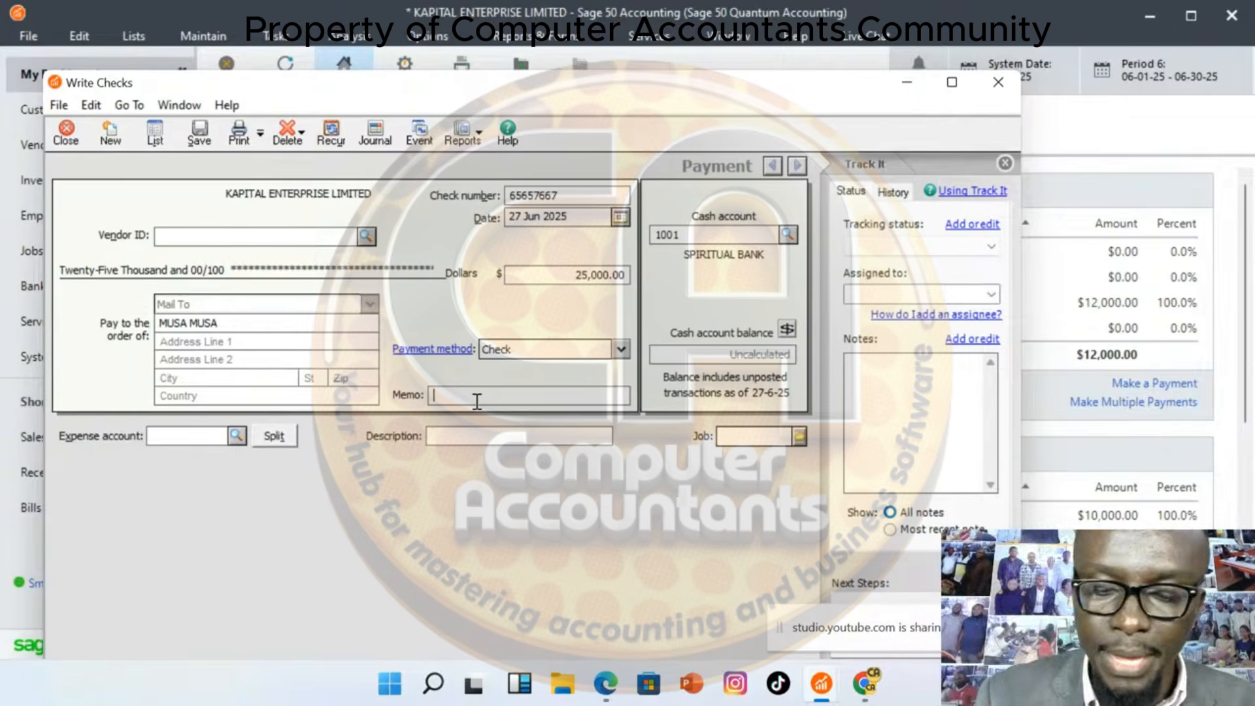
Write a memo describing the check as salary for June
type("BEING")
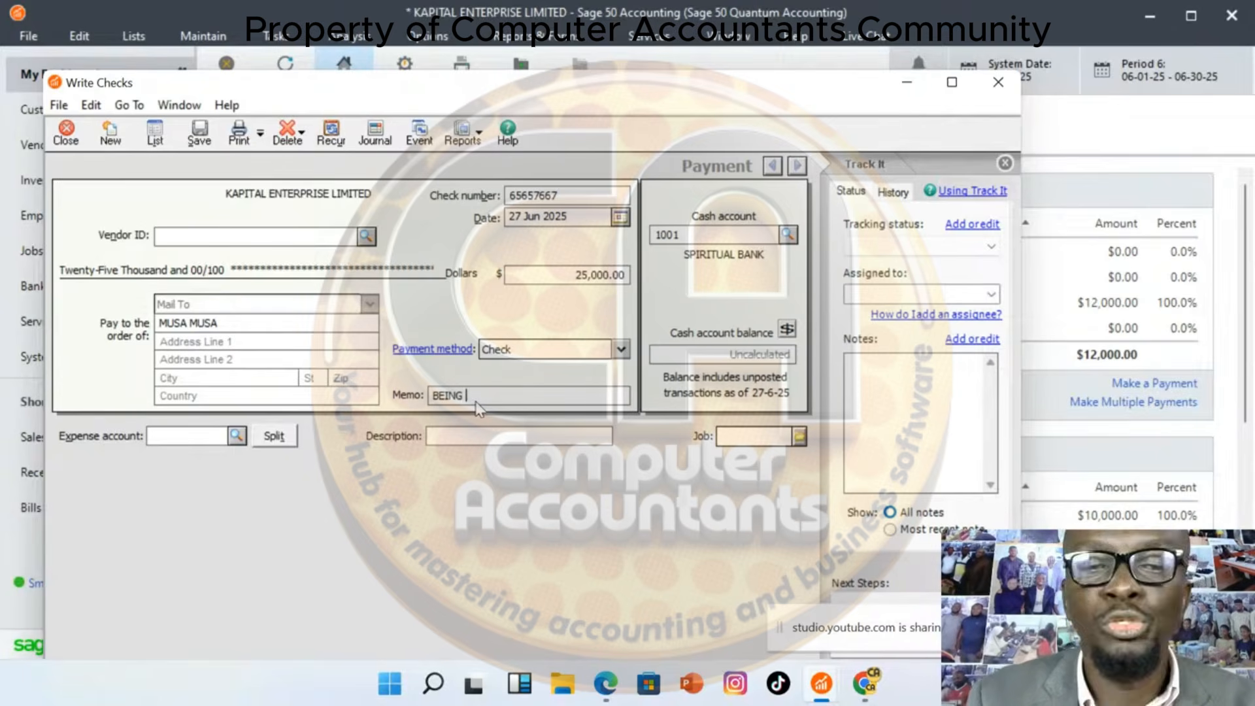
type(" SALARY FIOR")
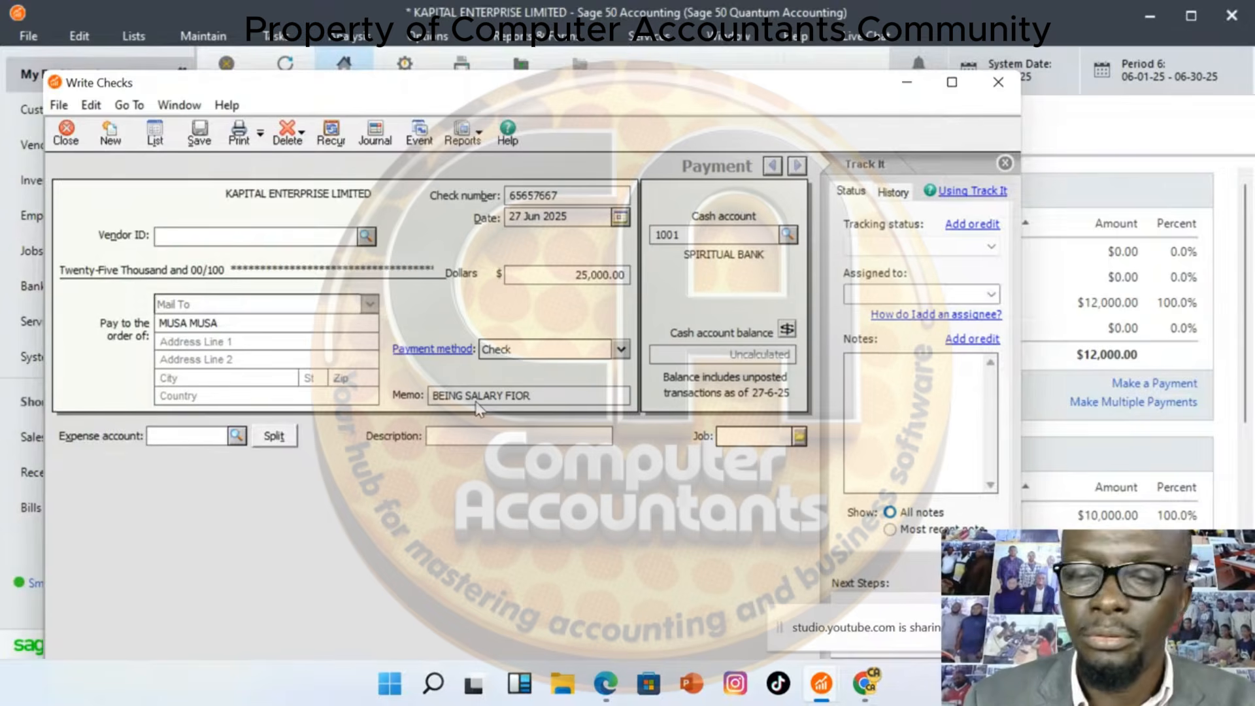
key("BackSpace")
key("BackSpace")
key("BackSpace")
type("O")
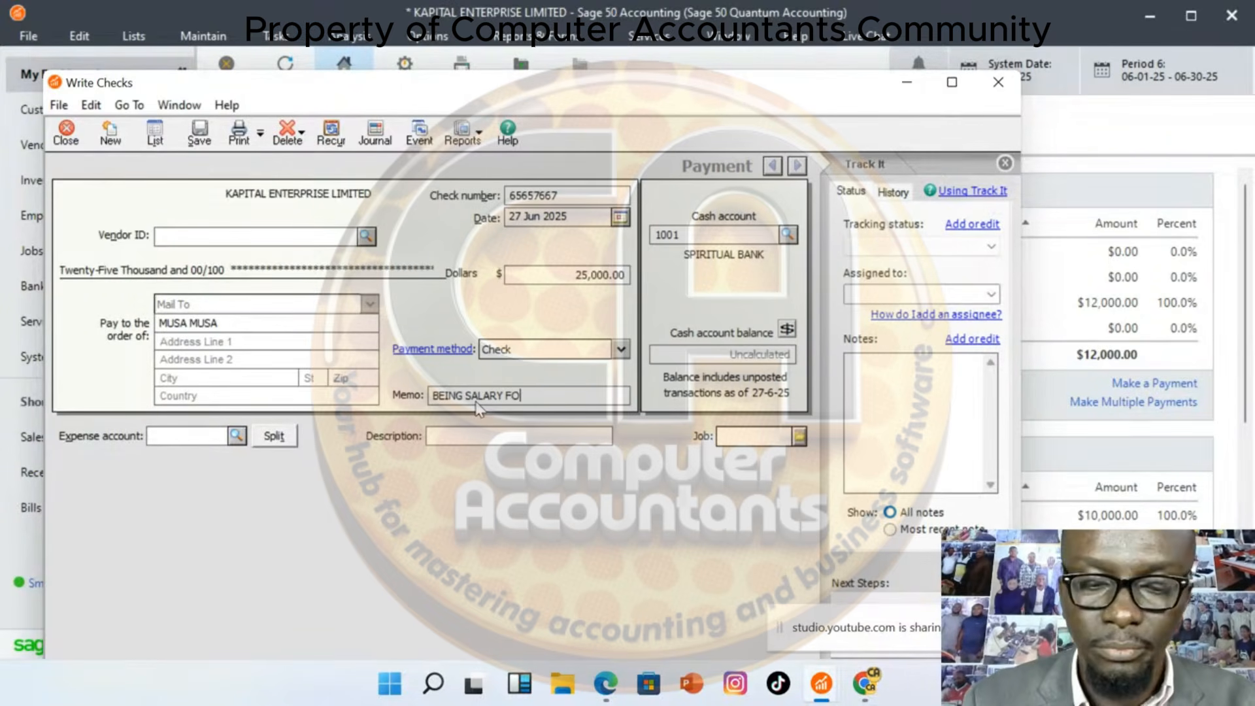
type("R THE MONTH")
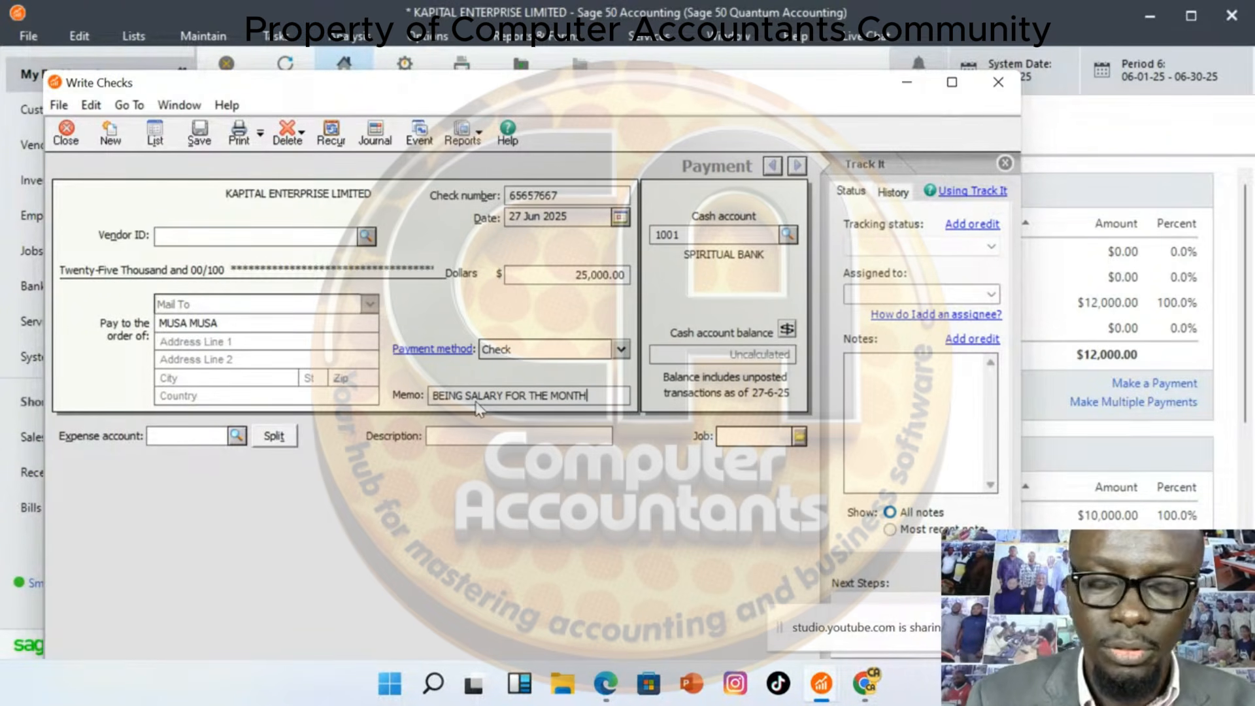
type(" OF")
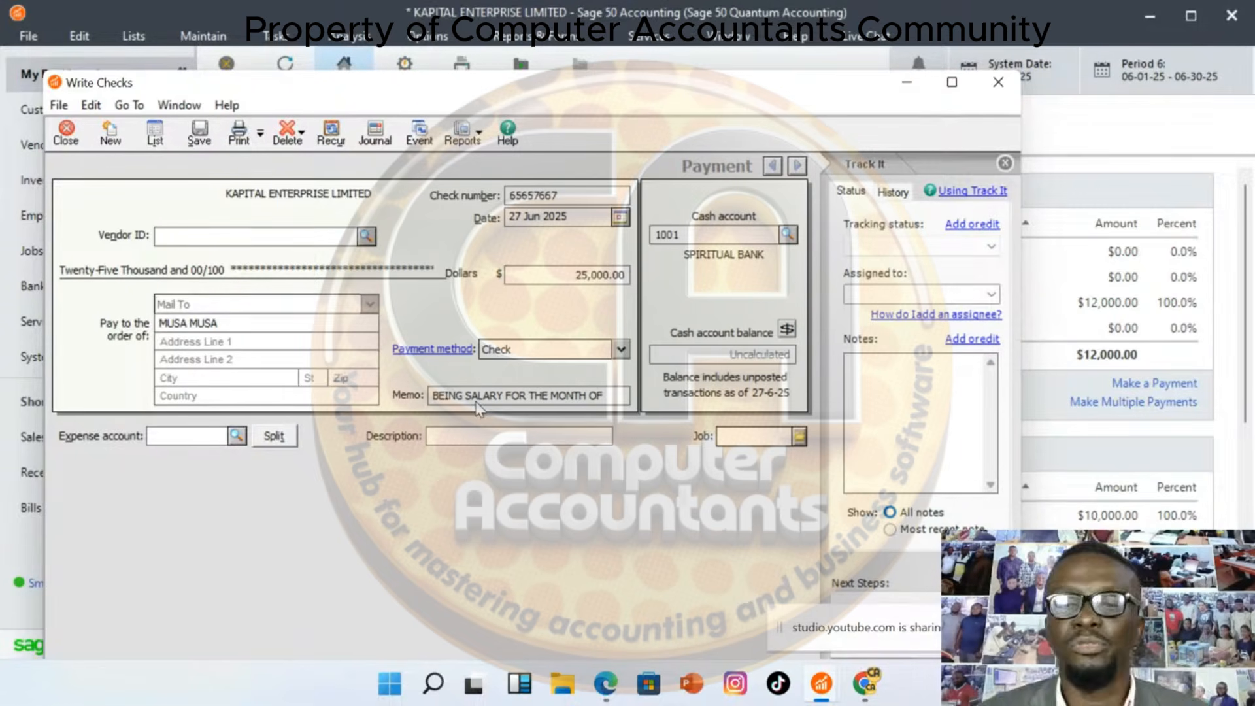
key("BackSpace")
key("BackSpace")
key("BackSpace")
key("BackSpace")
key("BackSpace")
key("BackSpace")
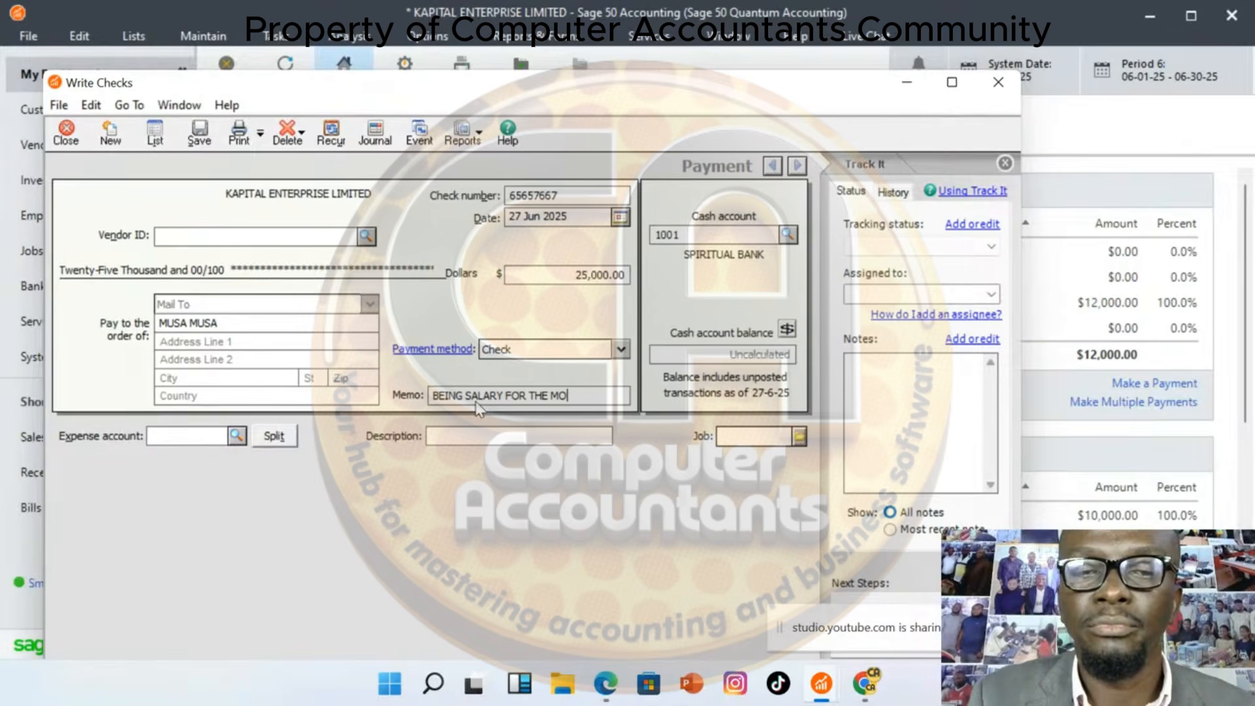
key("BackSpace")
key("BackSpace")
key("BackSpace")
key("BackSpace")
key("BackSpace")
key("BackSpace")
key("BackSpace")
key("BackSpace")
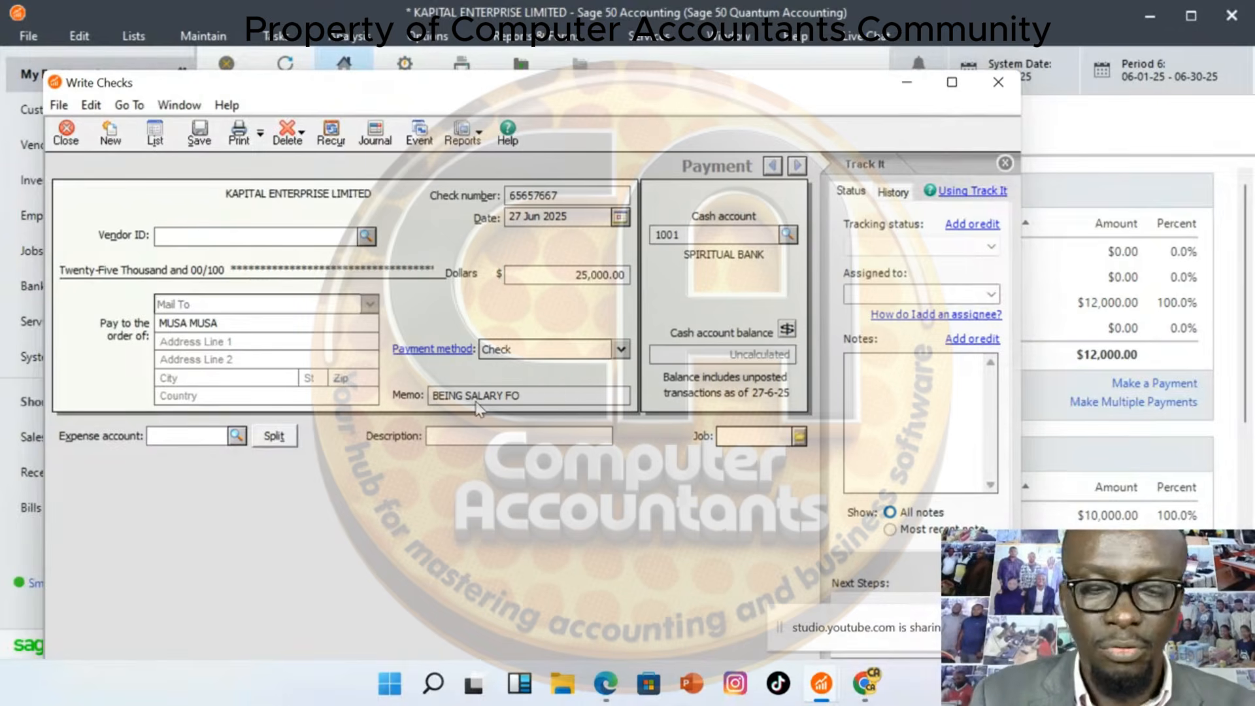
type("R JUNE")
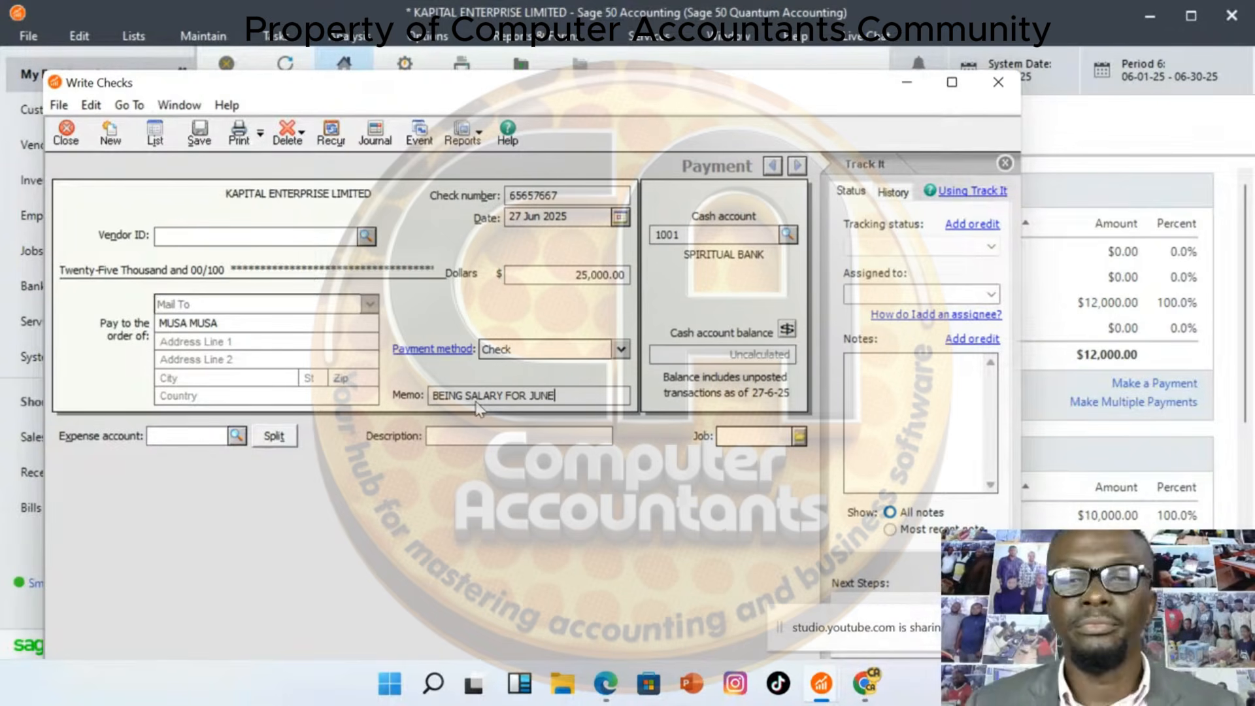
Charge the check to expense account 1009 SALARIES and save it
left_click(237, 437)
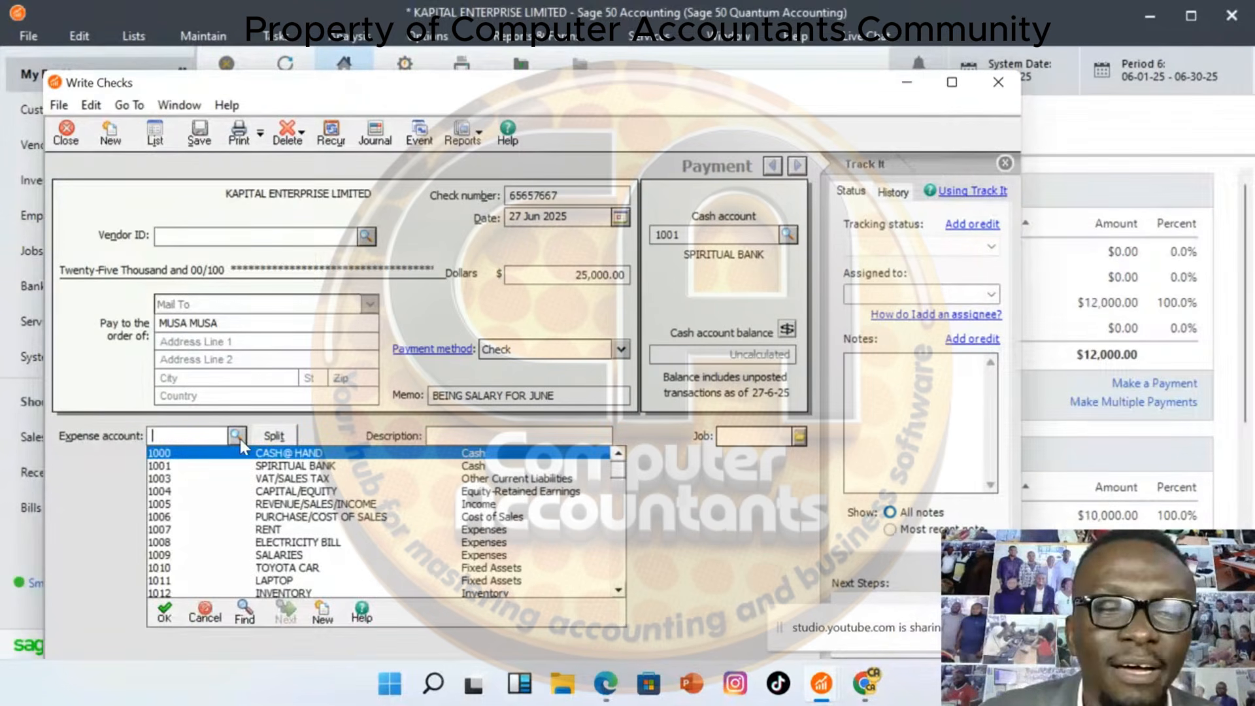
double_click(280, 554)
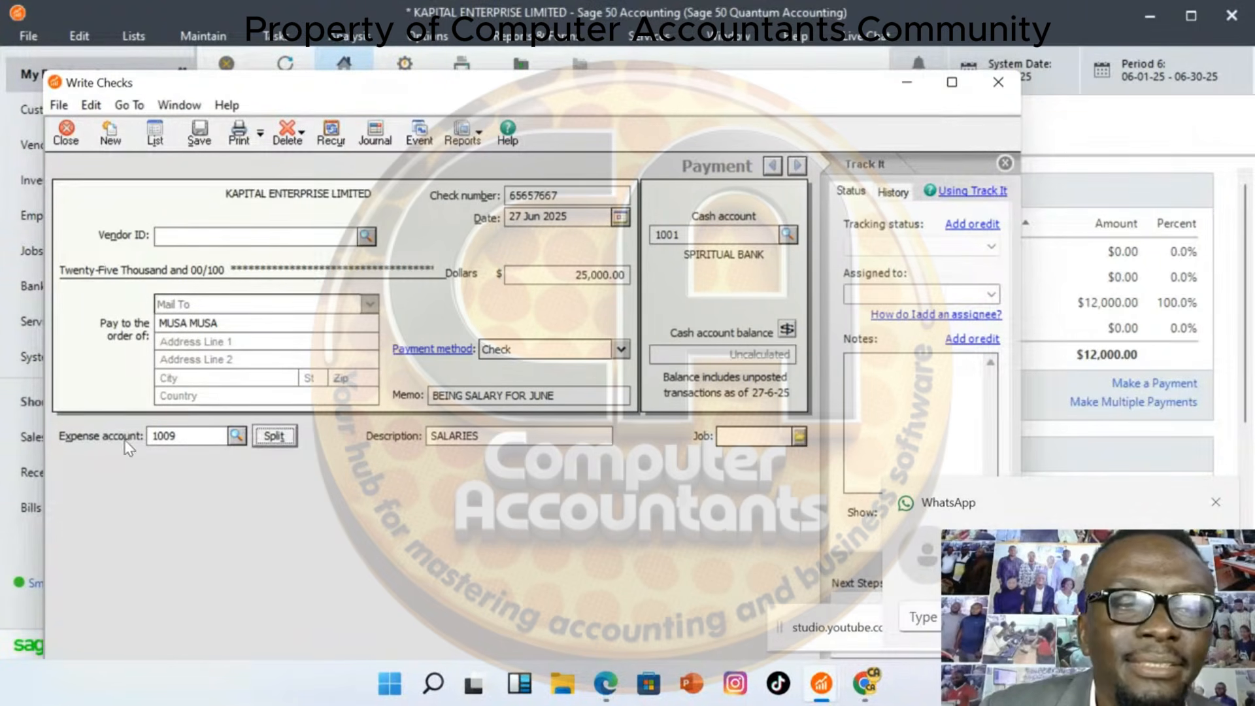
left_click(236, 435)
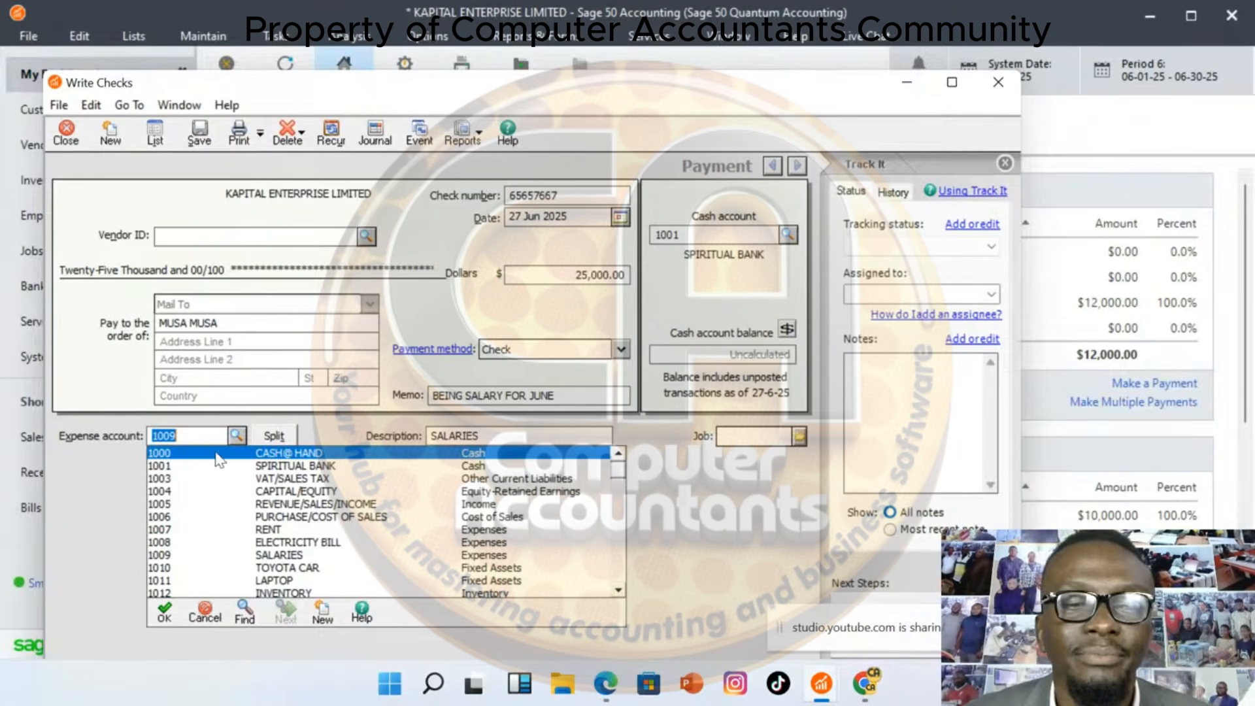
left_click(285, 555)
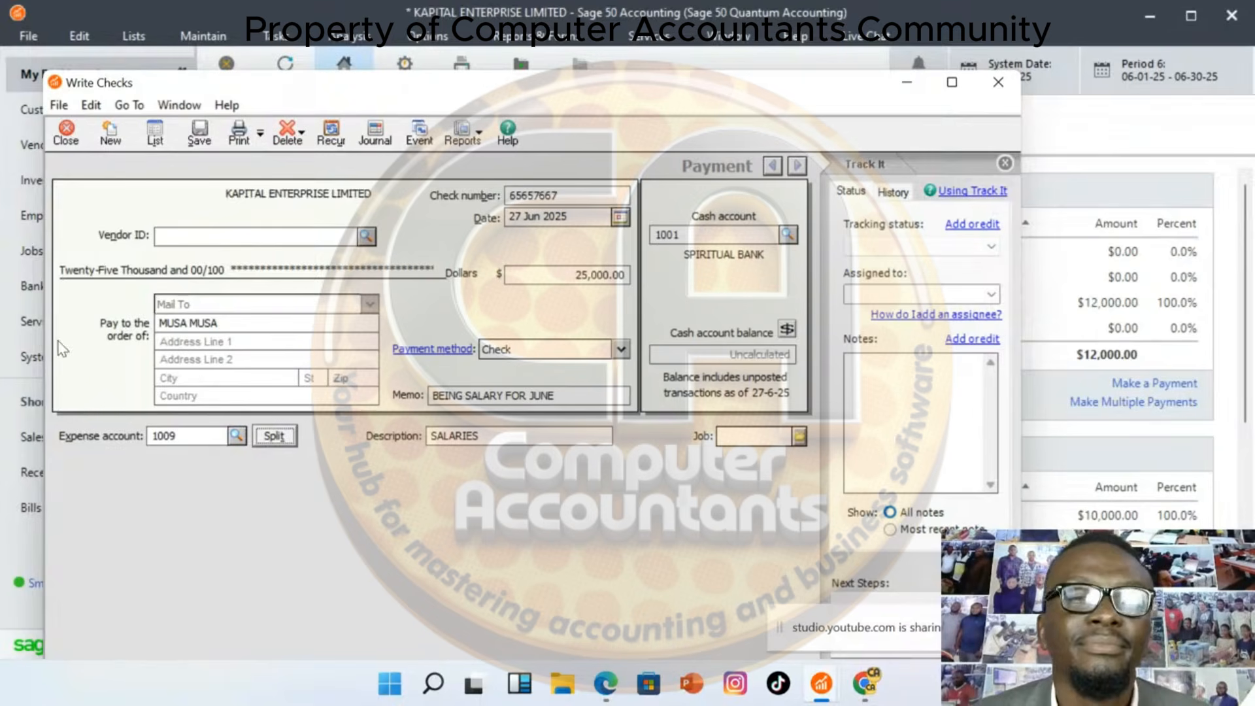
left_click(200, 134)
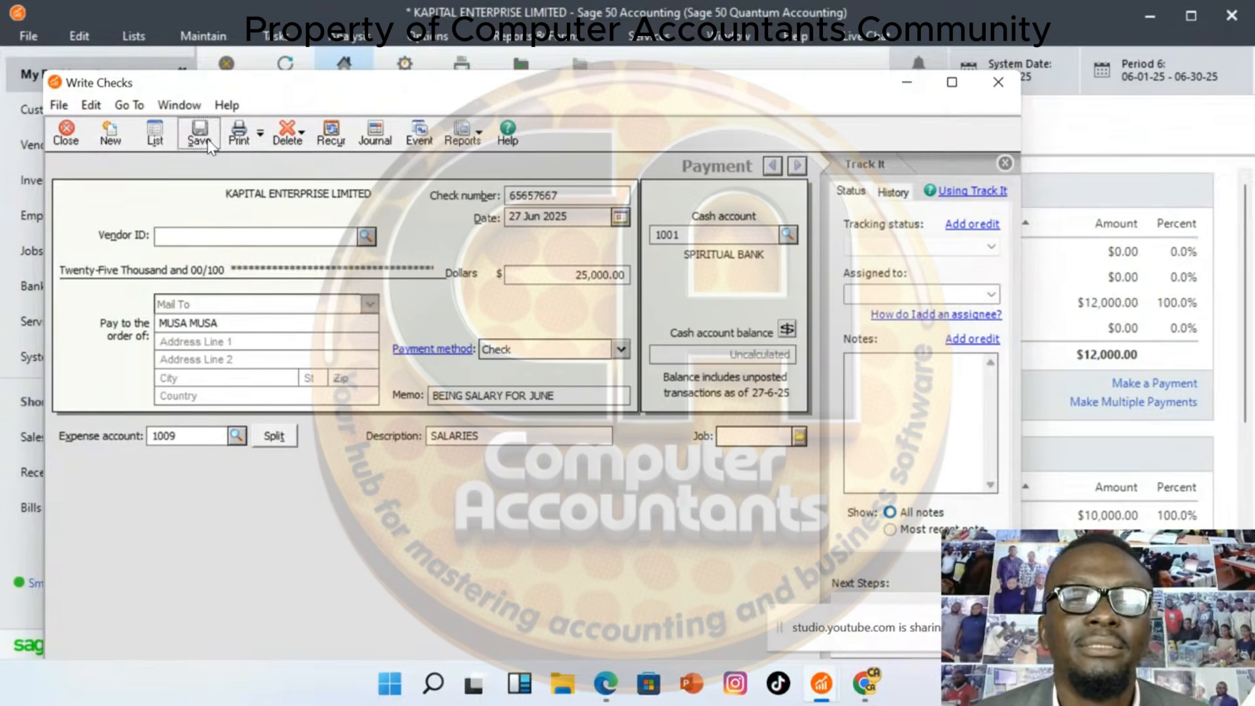
Save a 20,000 check to DAN BROS charged to 1009 SALARIES, then close Write Checks
left_click(187, 322)
type("DA")
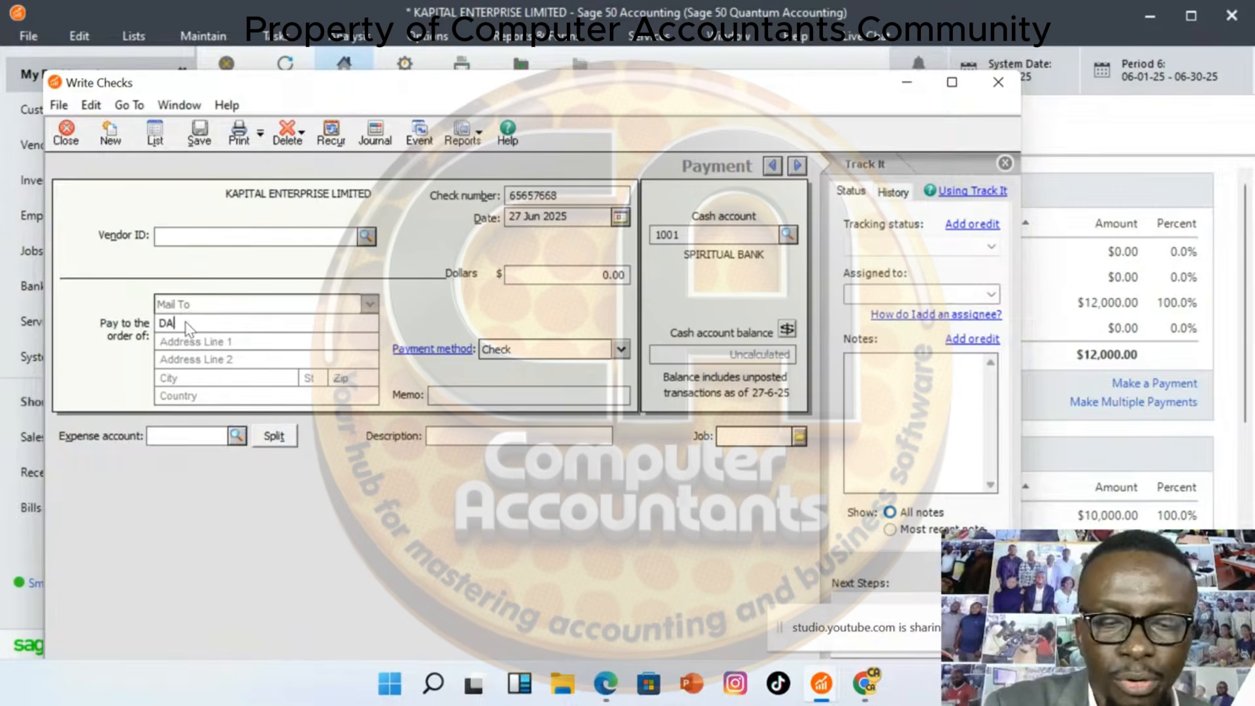
type("N BROS")
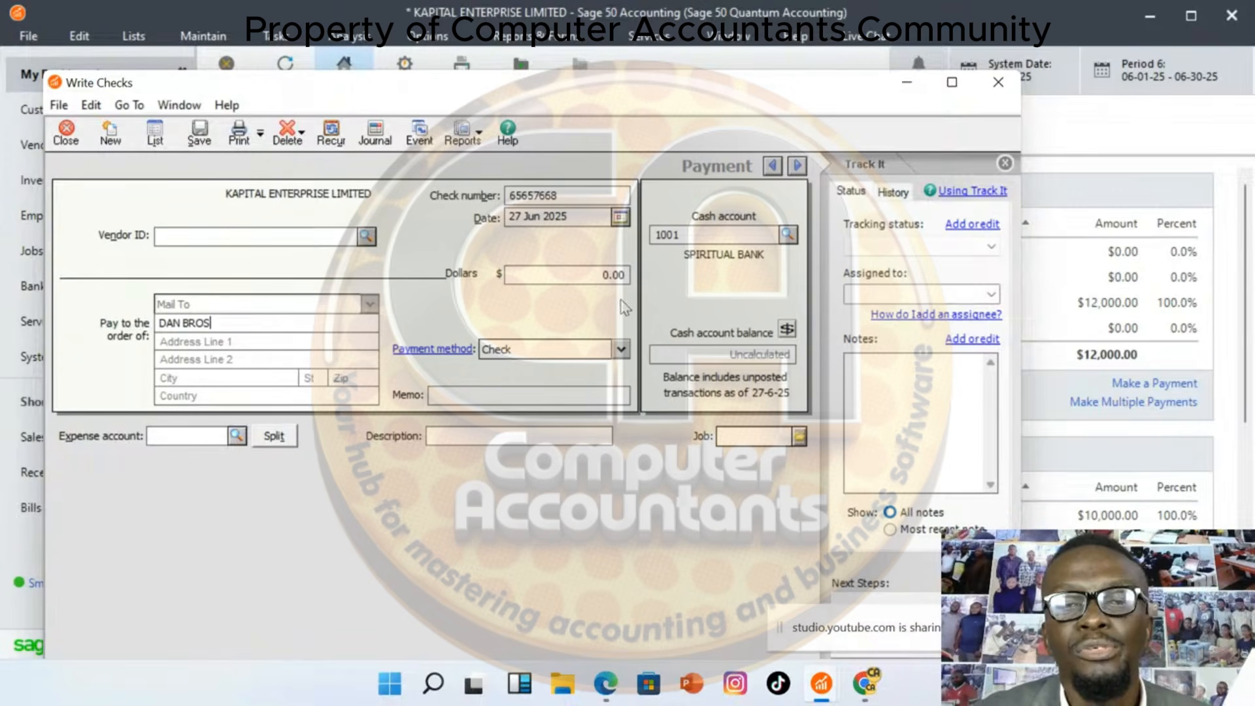
left_click(599, 281)
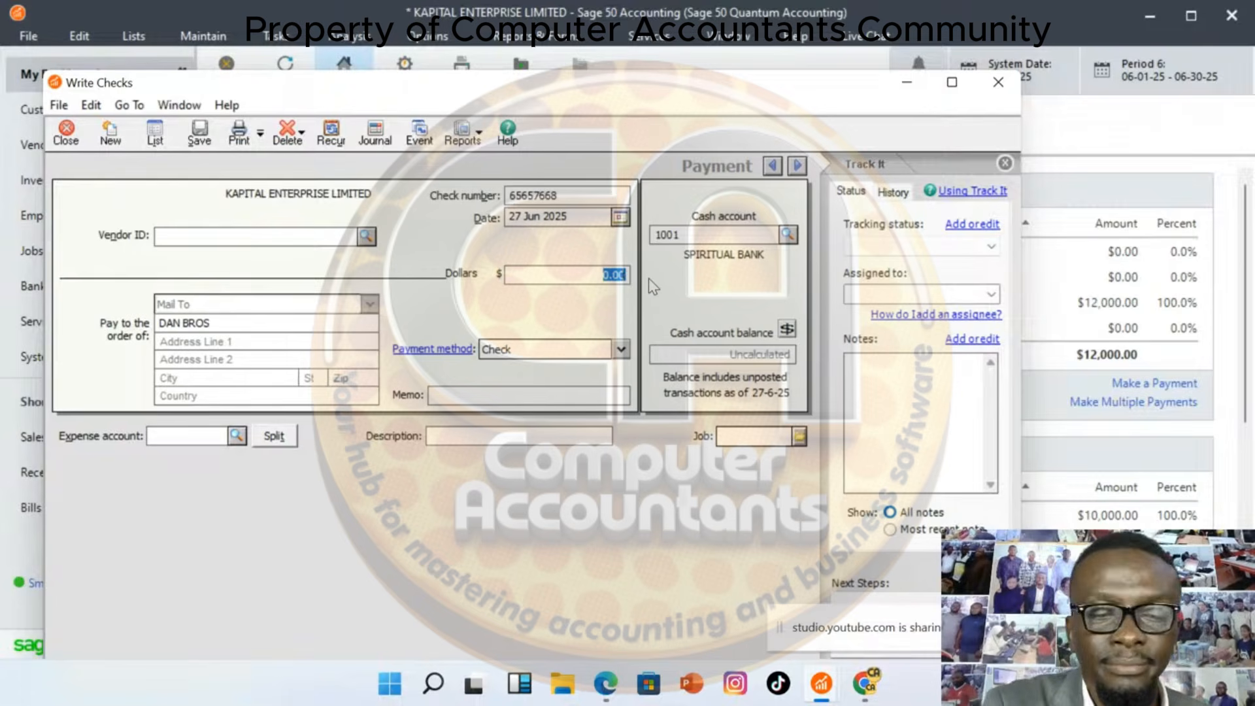
type("20000")
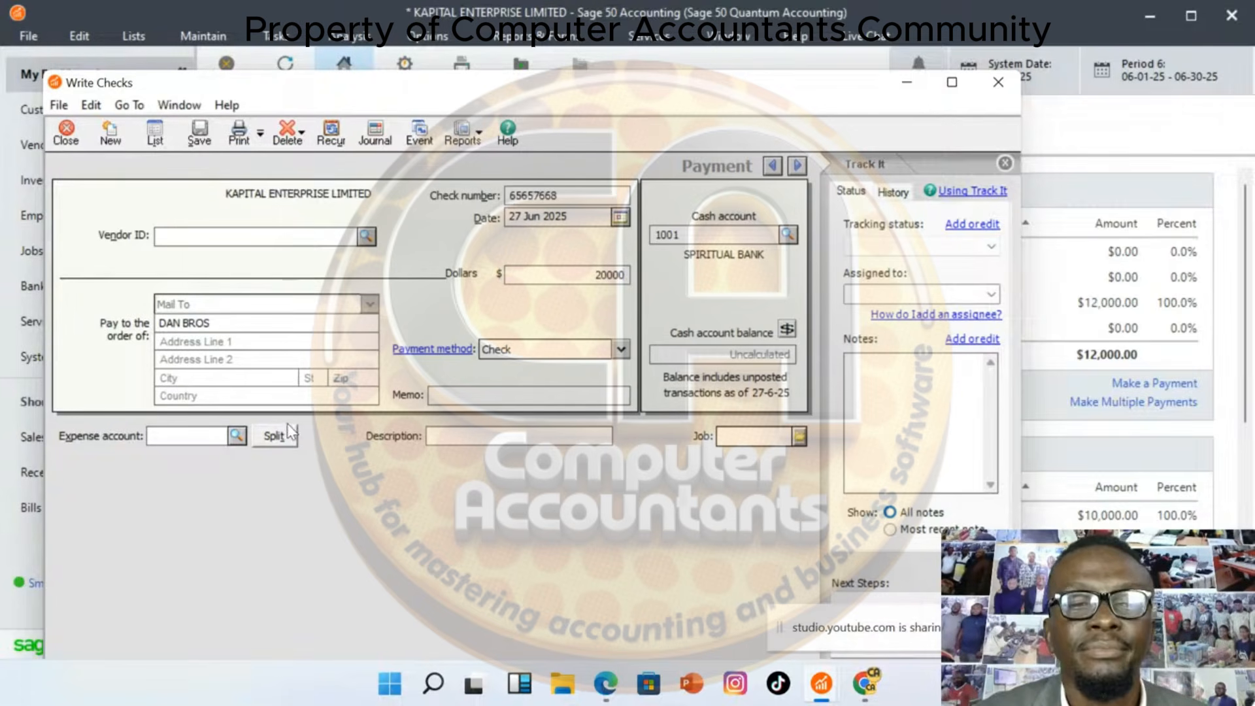
left_click(236, 439)
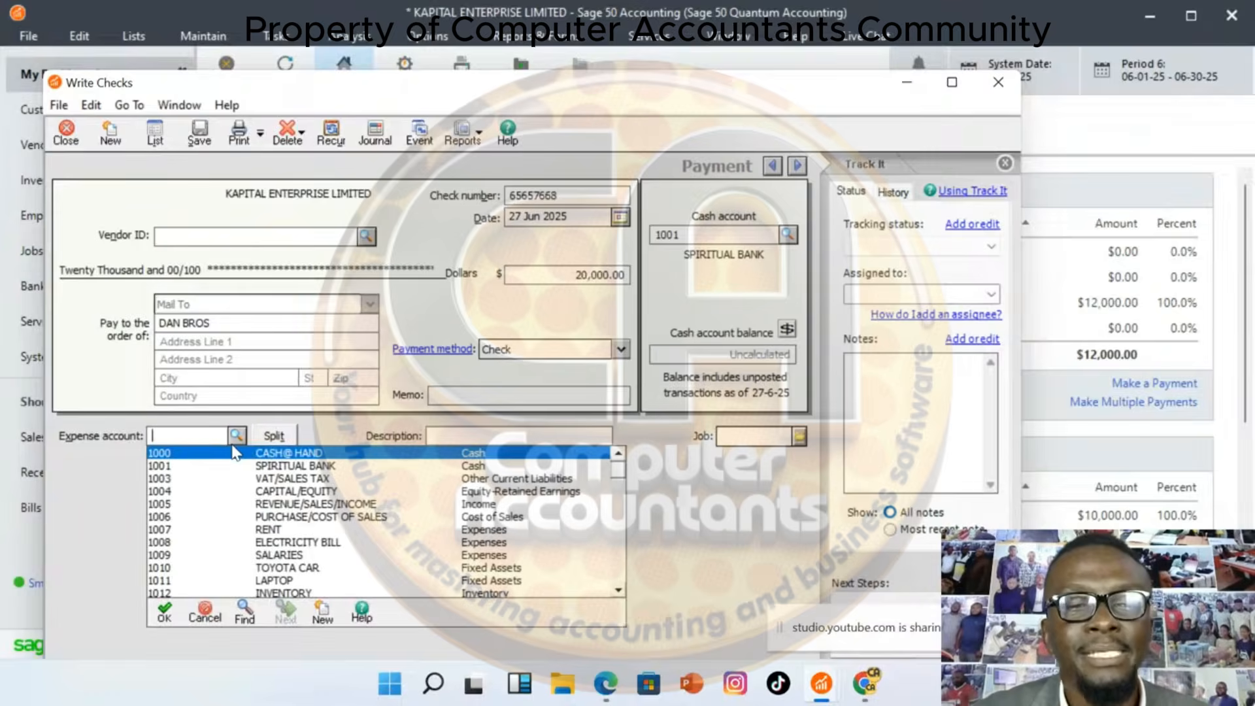
double_click(271, 555)
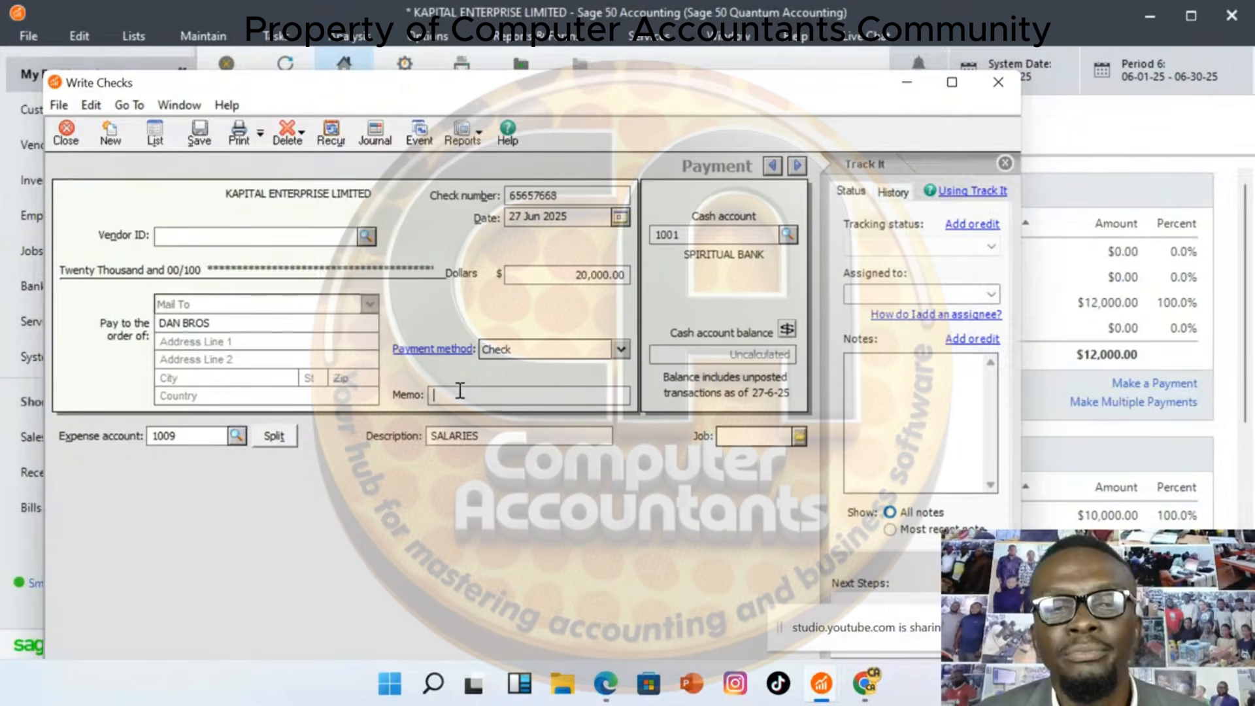
left_click(195, 136)
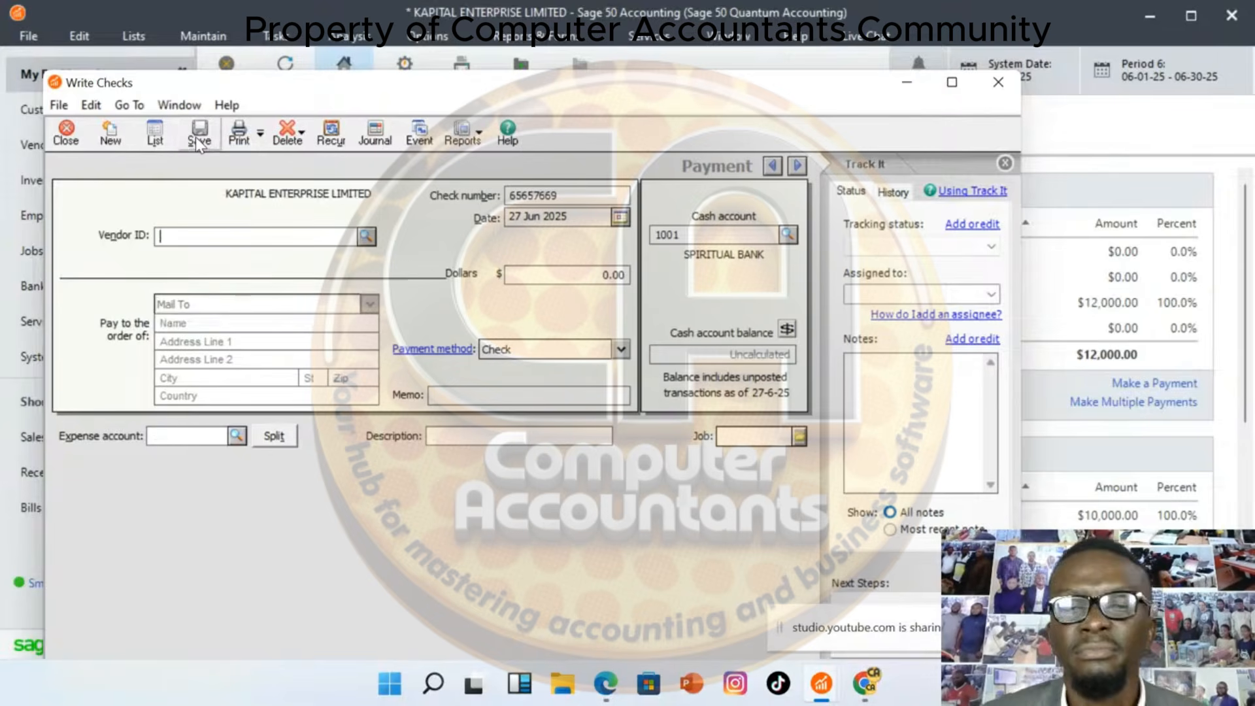
left_click(998, 83)
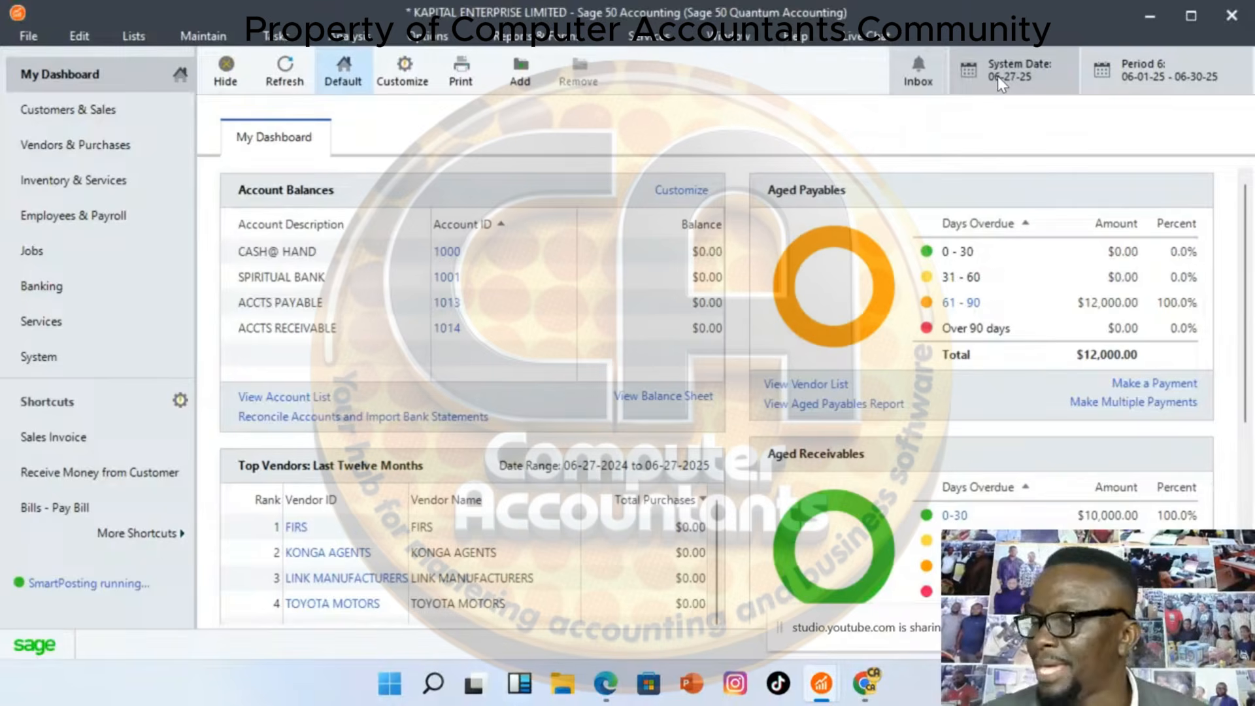
Start a vendor payment to WOODLAND COMPUTERS
left_click(288, 39)
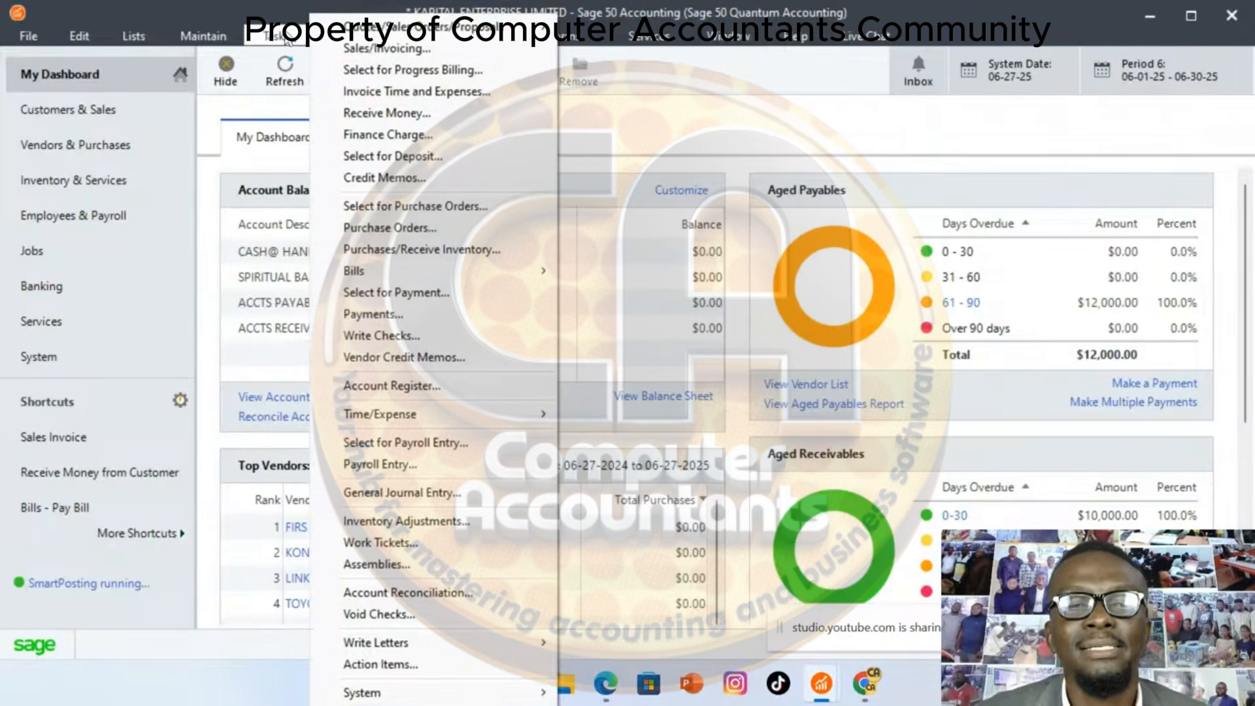
left_click(394, 318)
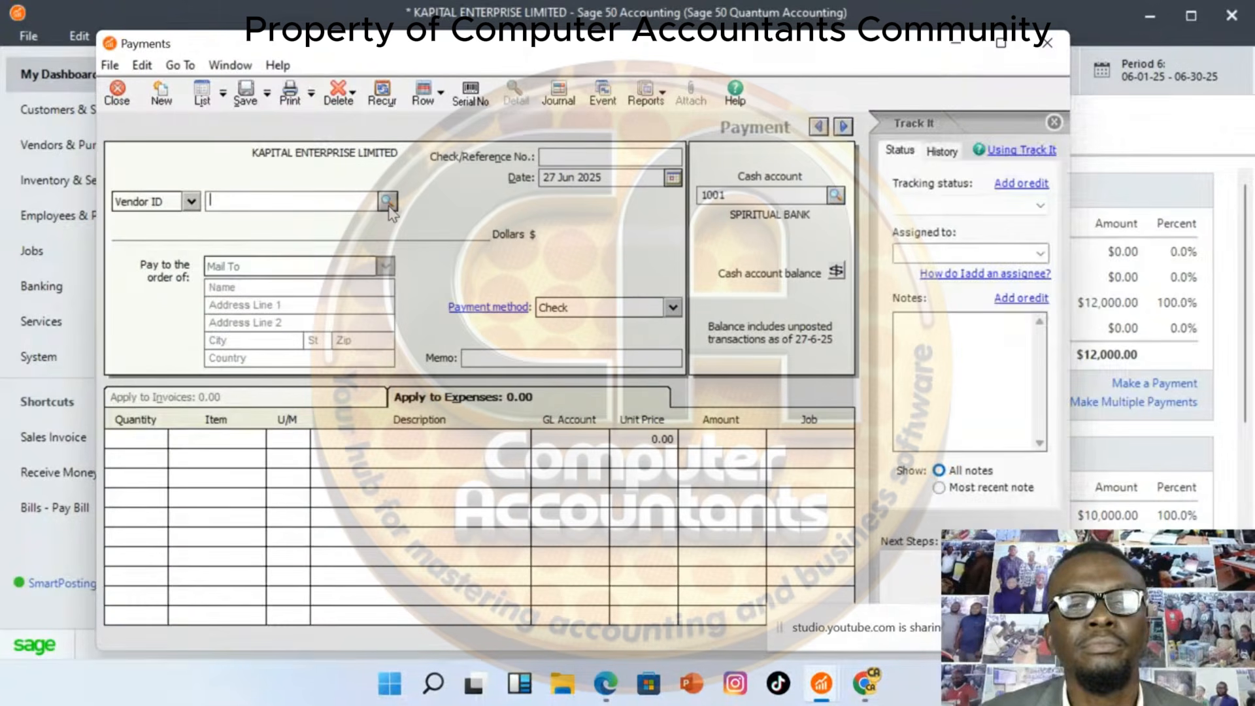
left_click(388, 203)
left_click(279, 296)
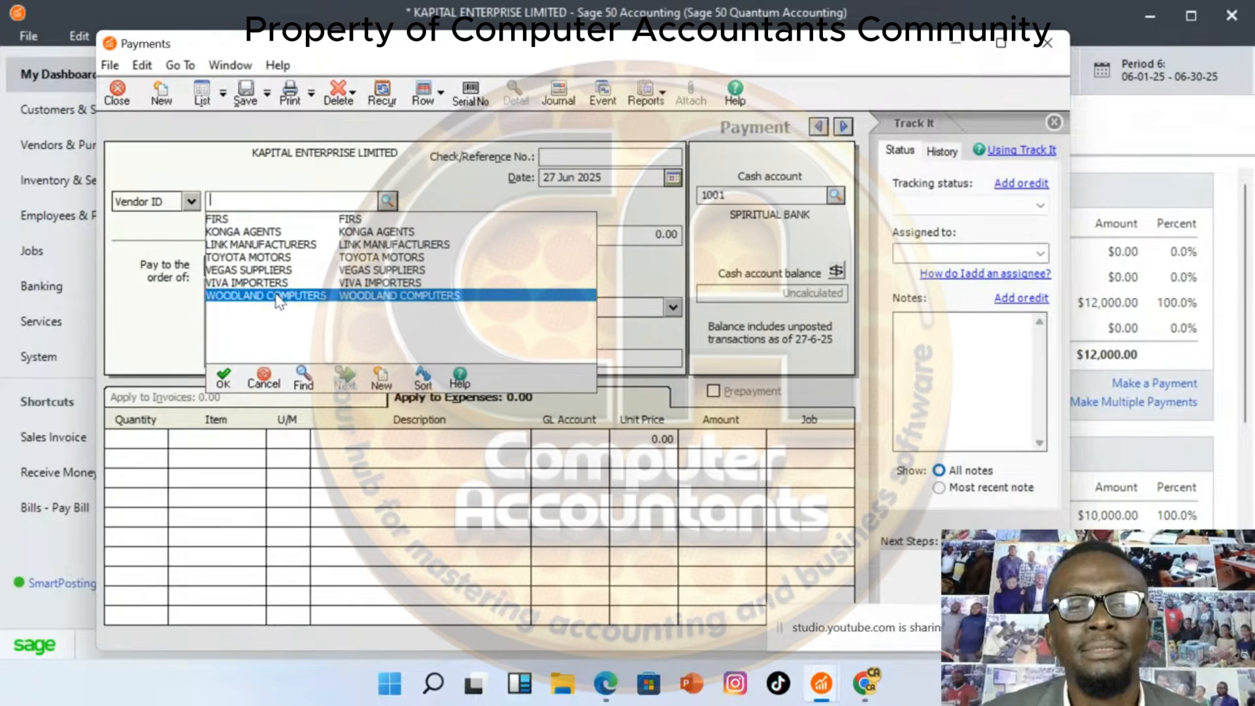
double_click(277, 296)
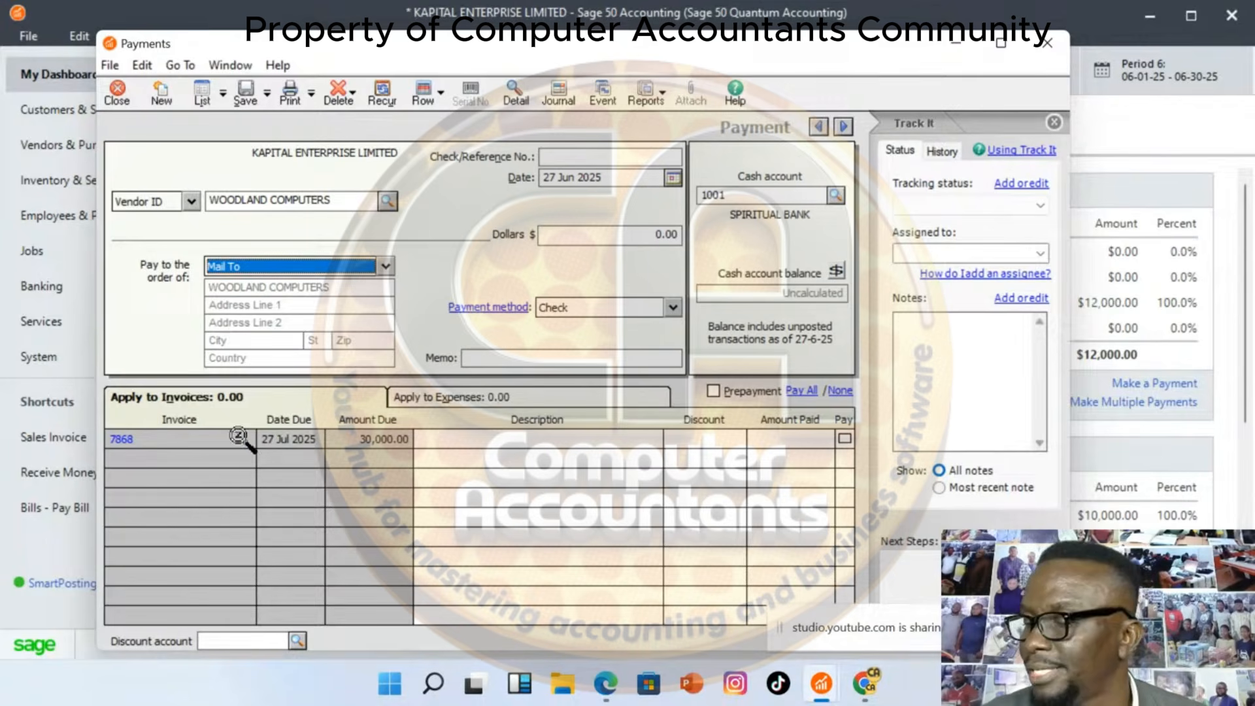
left_click(566, 164)
type("7657687")
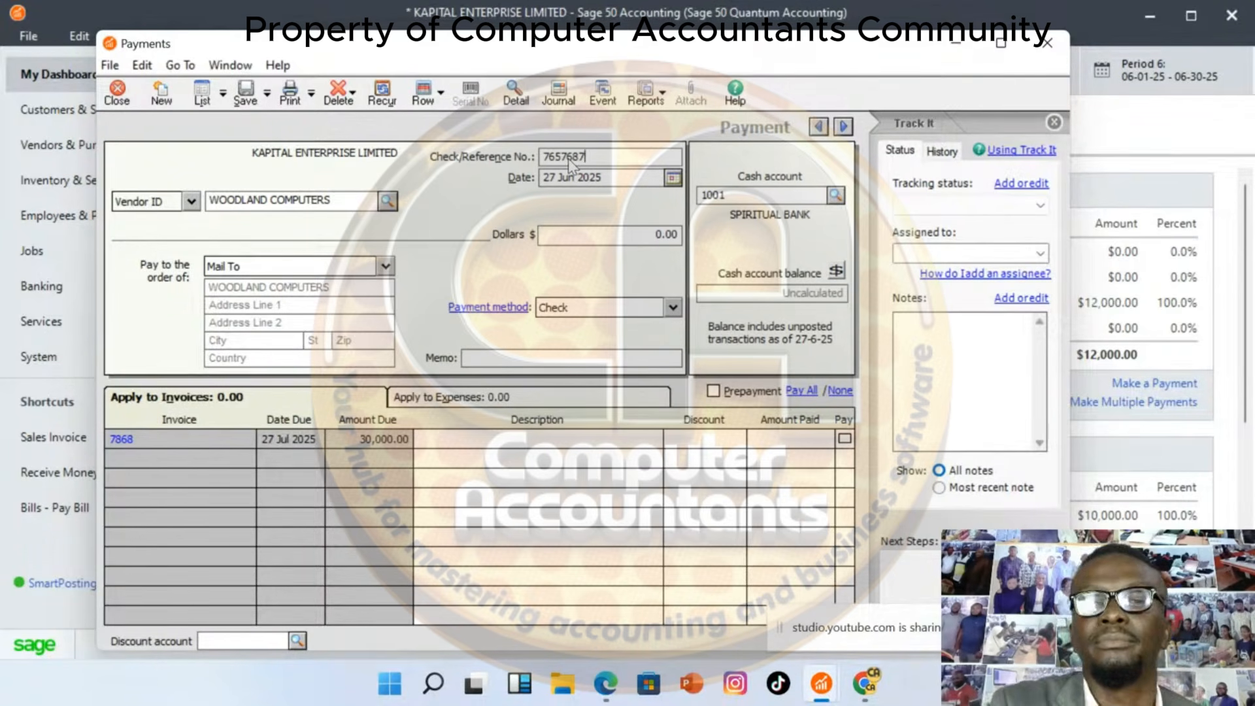
type("989")
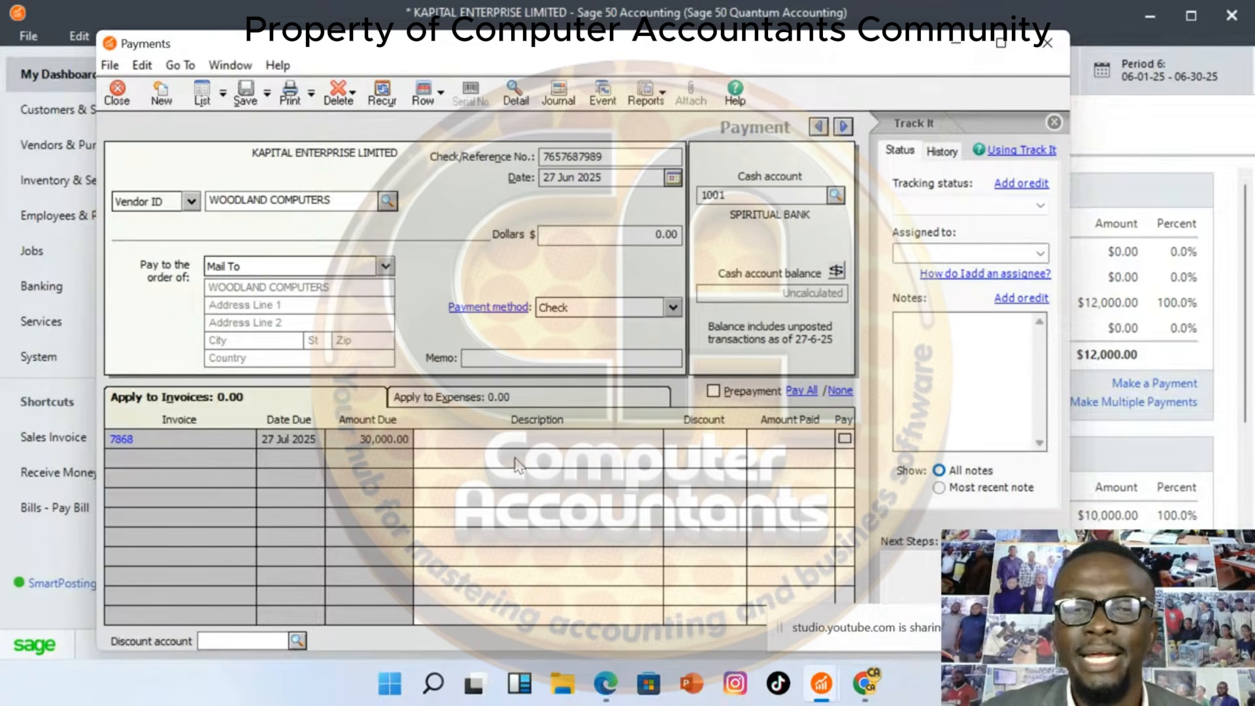
left_click(845, 439)
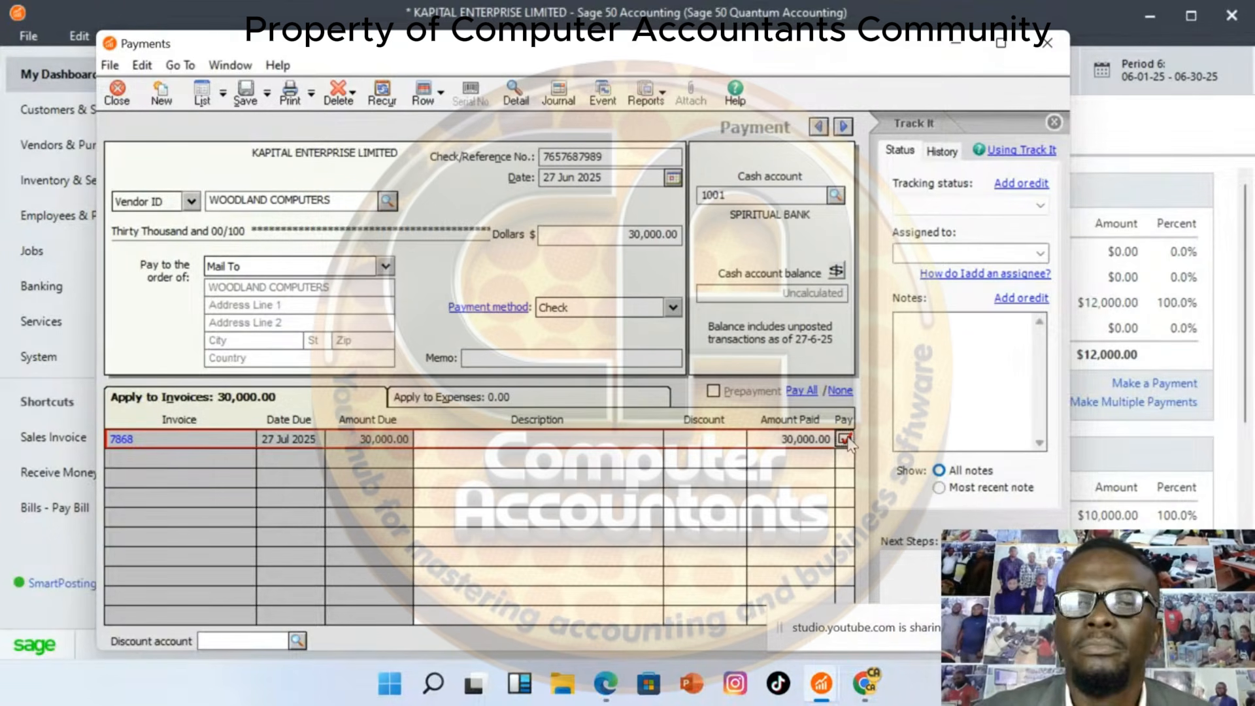
left_click(241, 93)
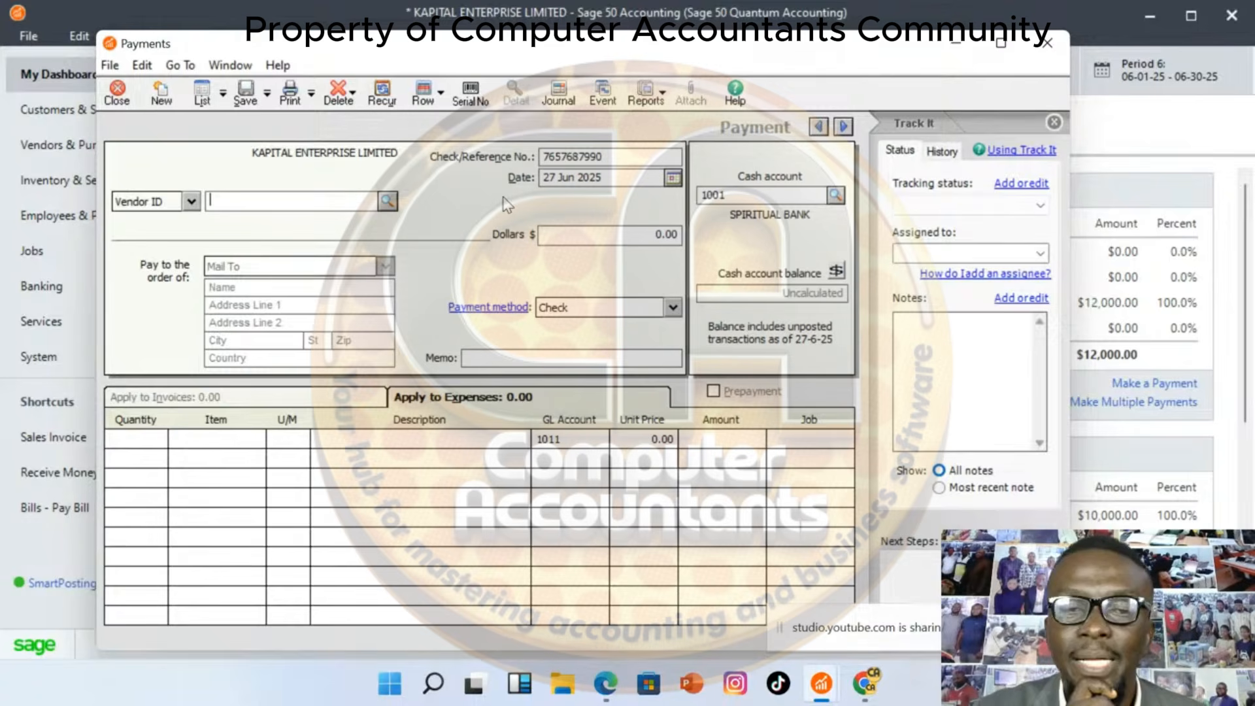
left_click(967, 41)
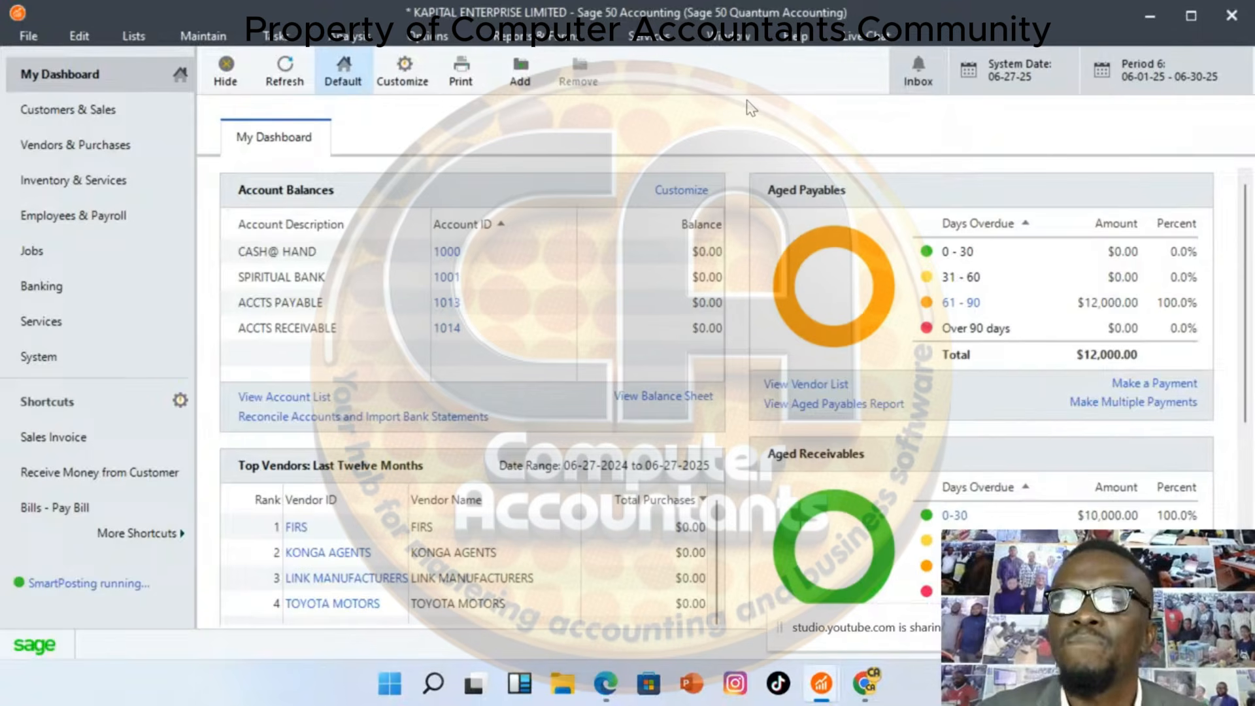
Refresh the dashboard and scroll its panels to review payables of 54,800.00
left_click(287, 70)
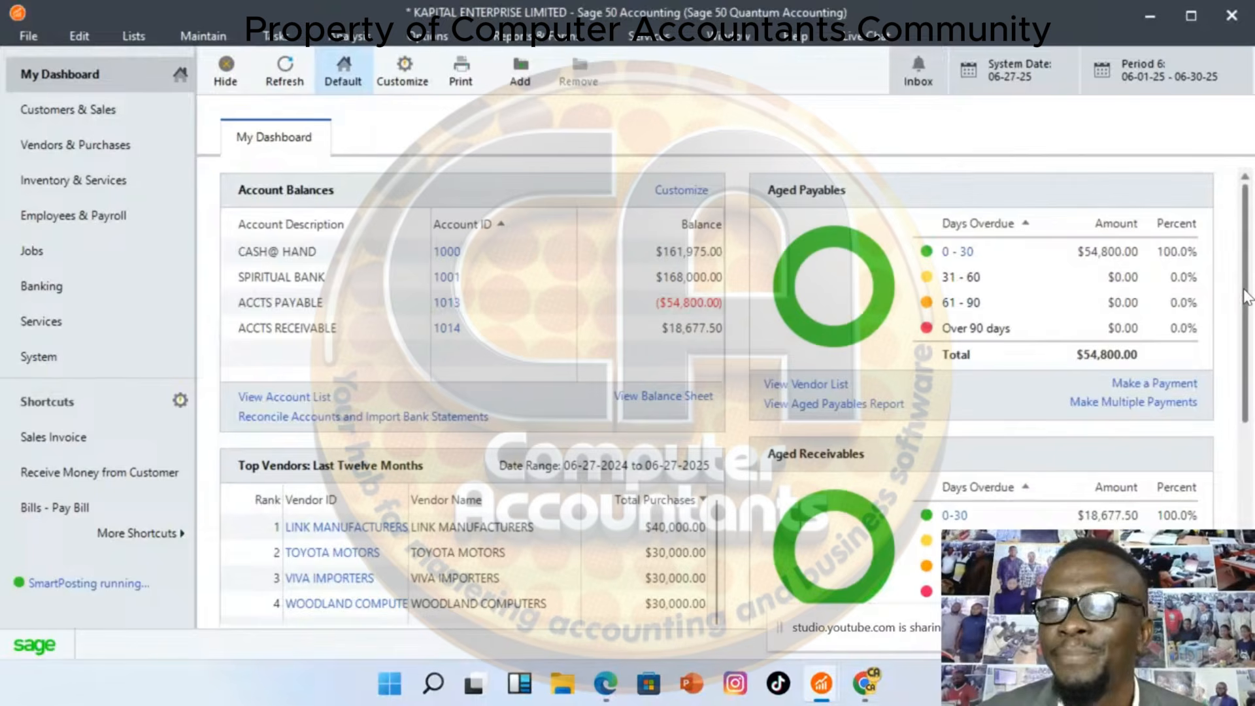
left_click_drag(1248, 298, 1253, 488)
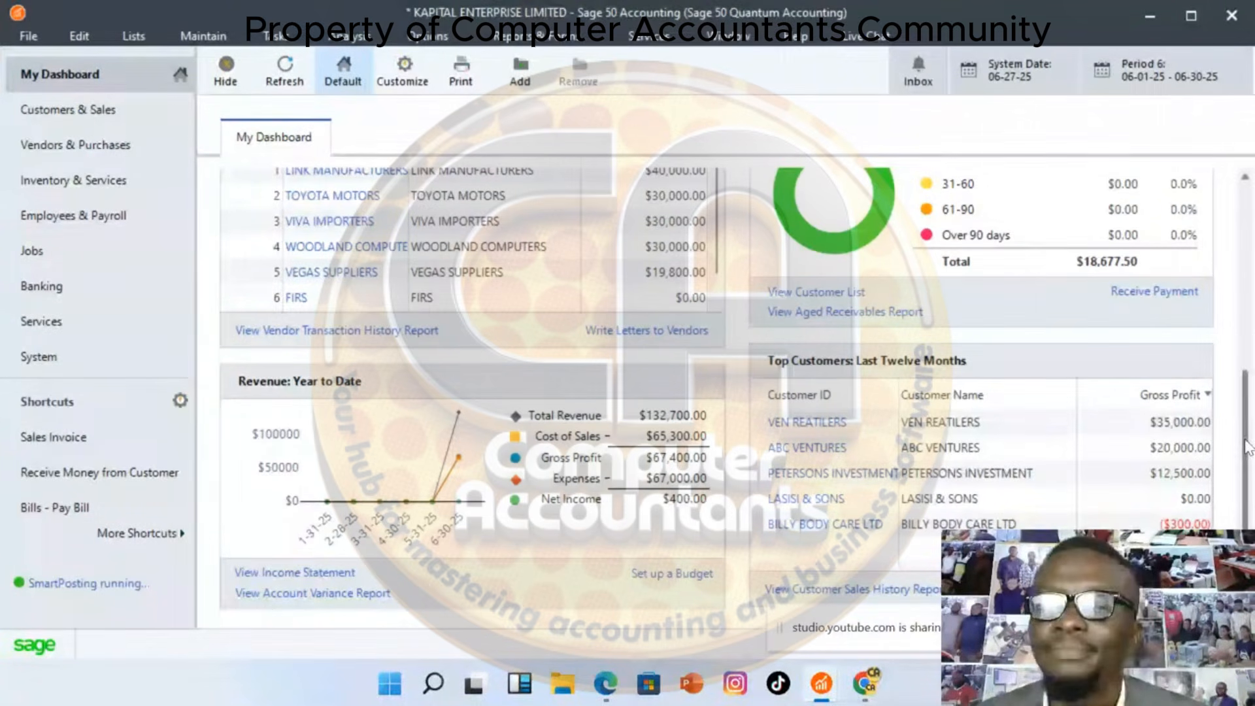
scroll(1247, 449, "up", 6)
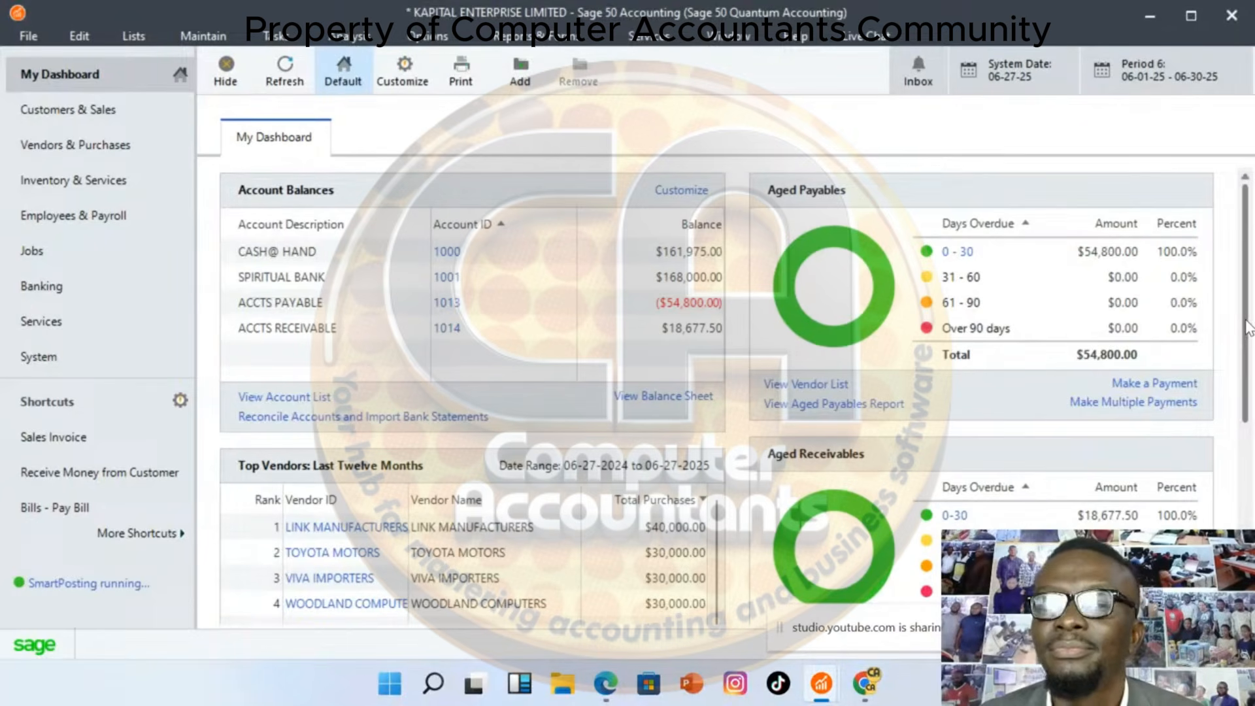
left_click_drag(1248, 326, 1247, 164)
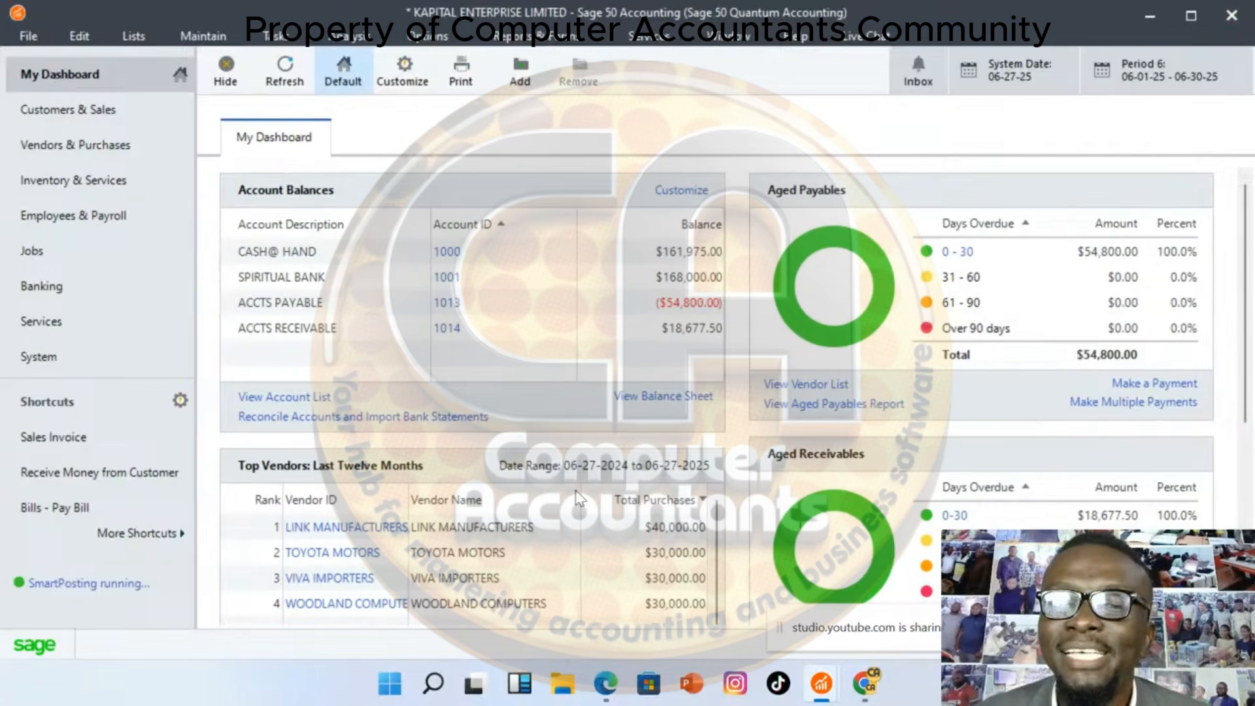
Run the Standard Balance Sheet for the current period and maximize it
left_click(537, 38)
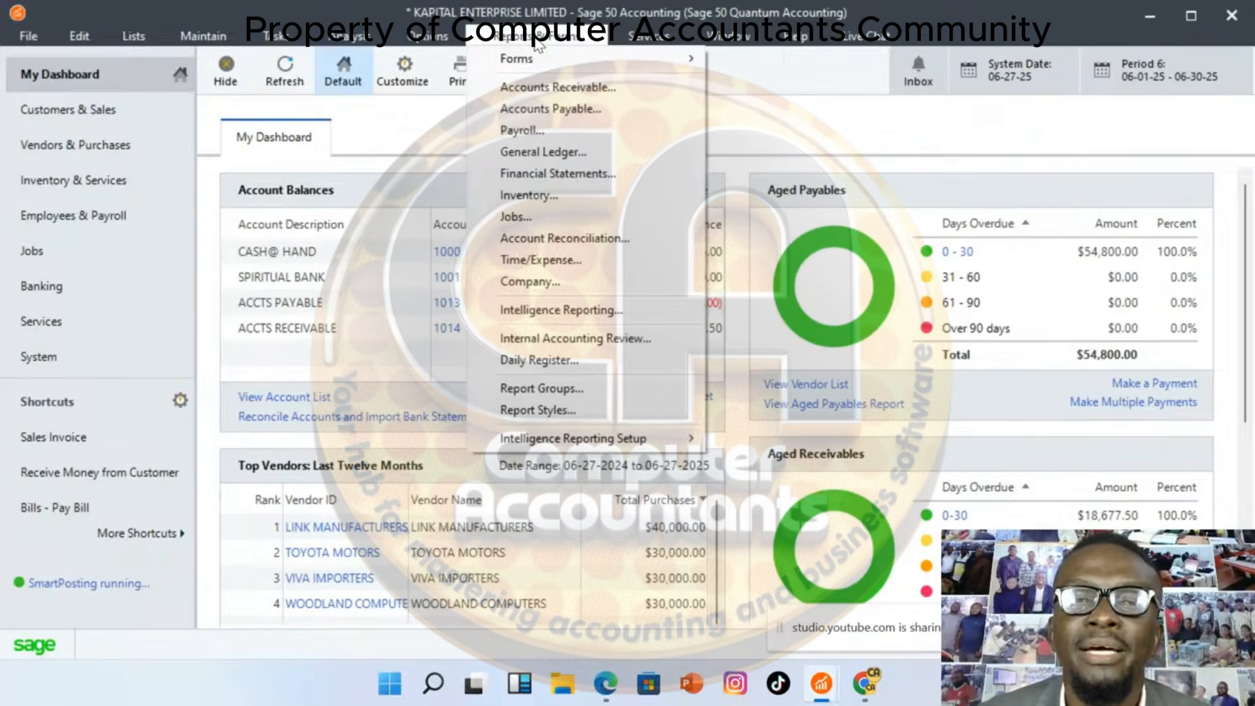
left_click(585, 182)
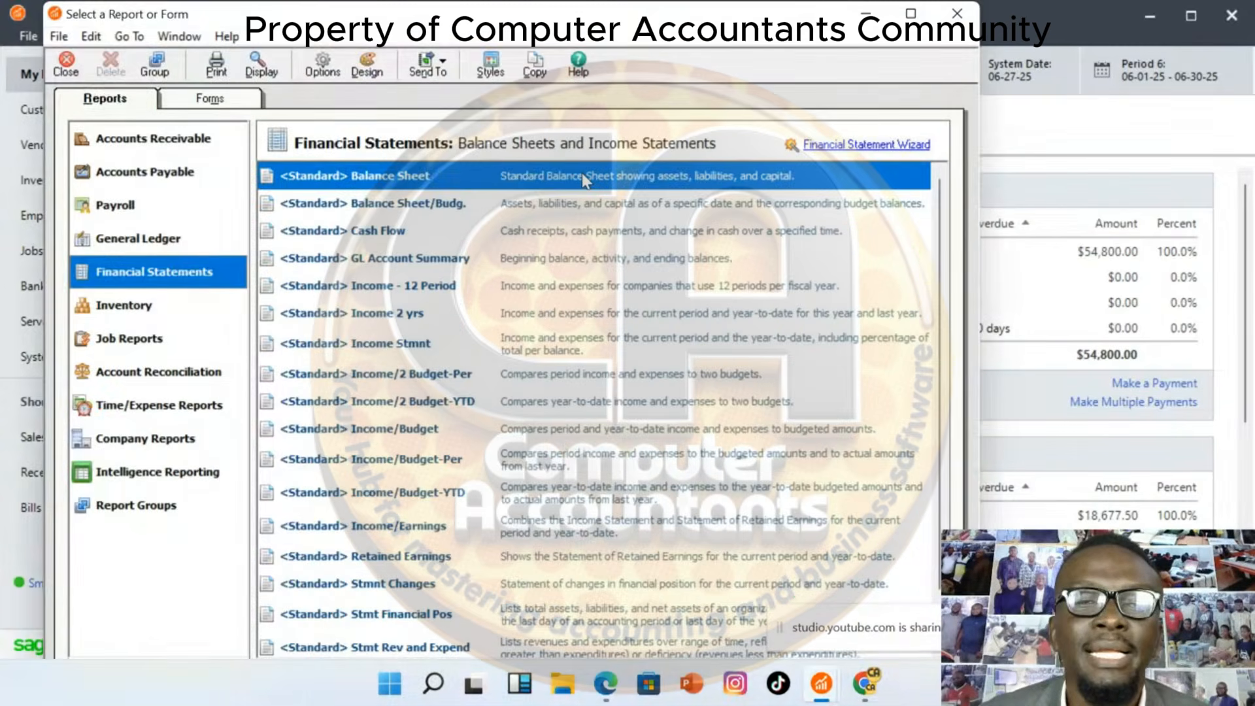
double_click(405, 181)
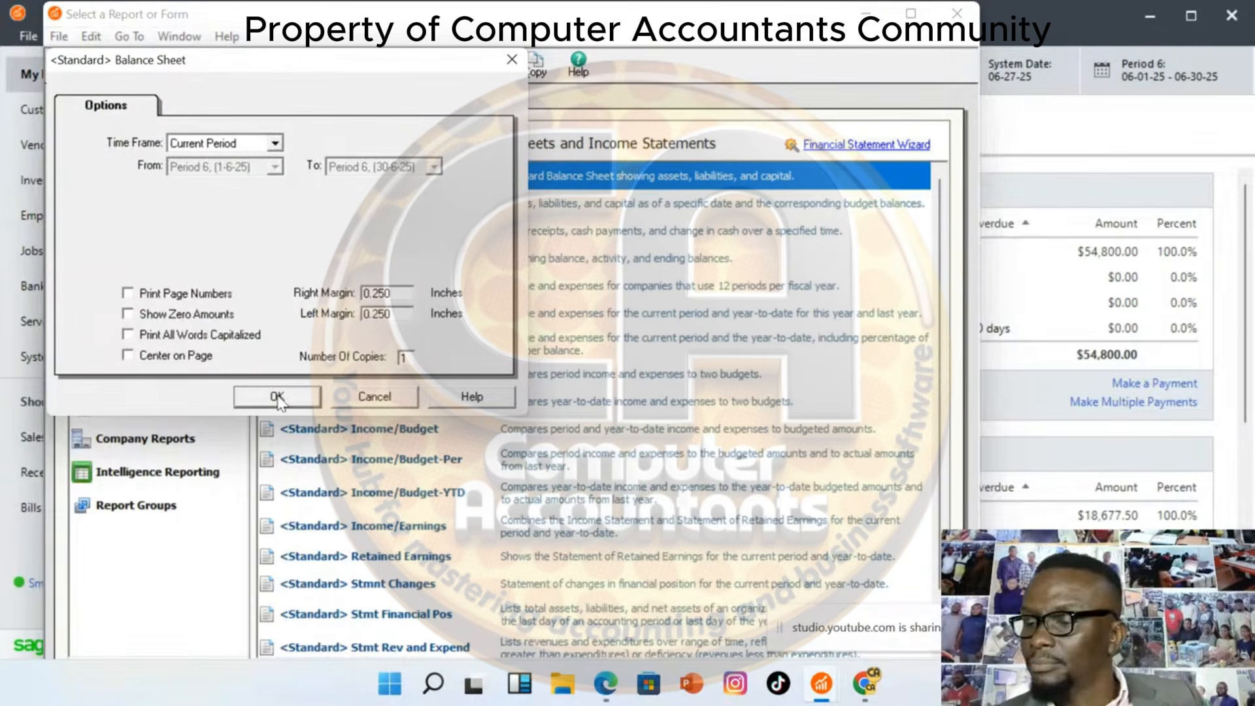
left_click(280, 396)
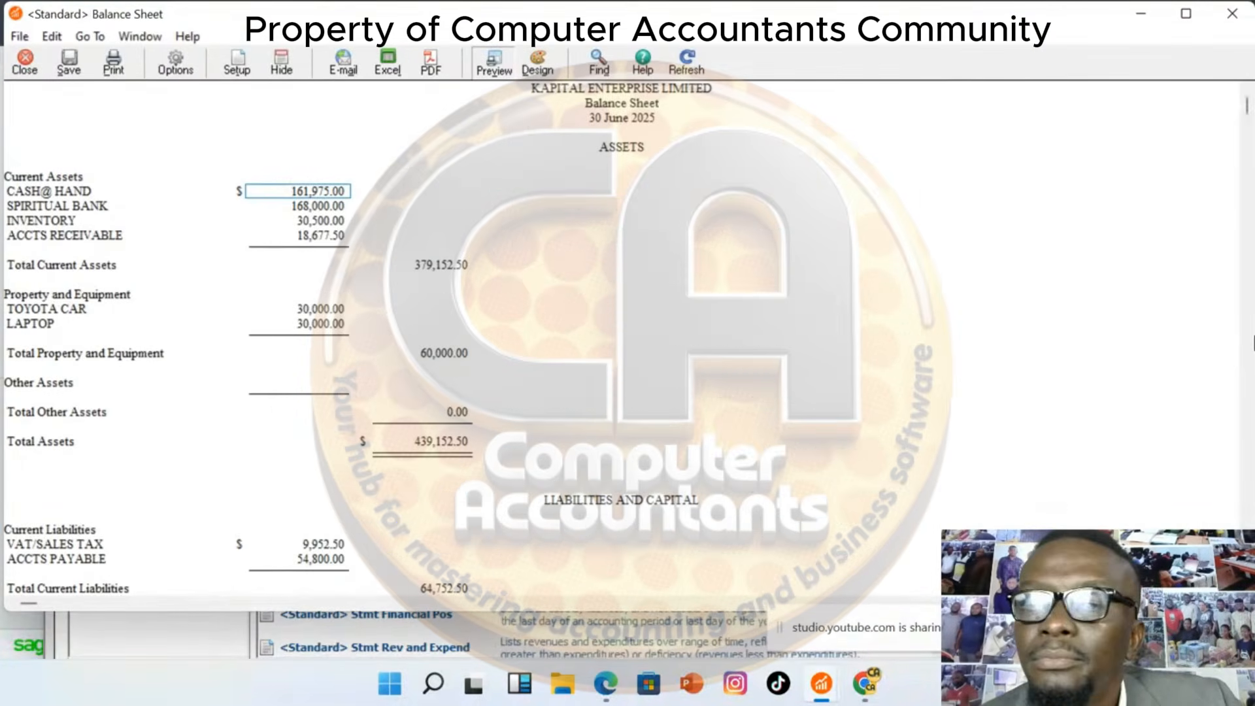
left_click(1186, 19)
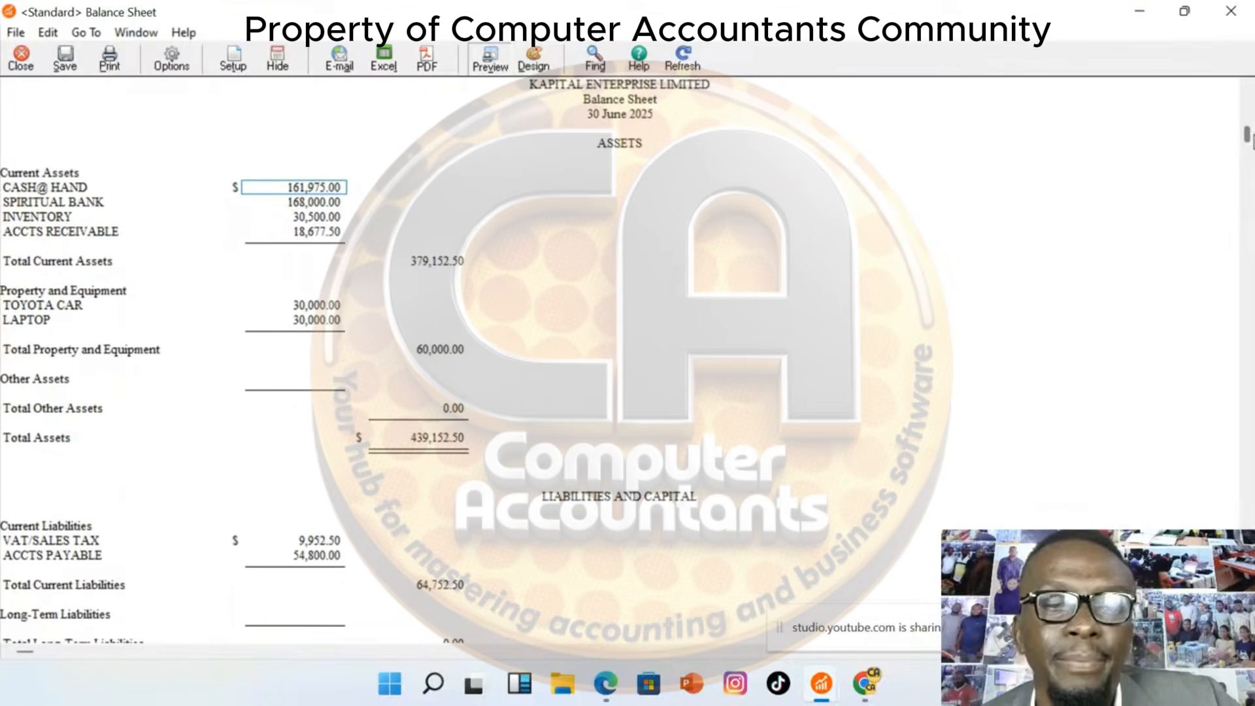
Scroll through the balance sheet, drill into the cash balance's ledger detail, then close it
scroll(1251, 141, "down", 1)
left_click(1248, 218)
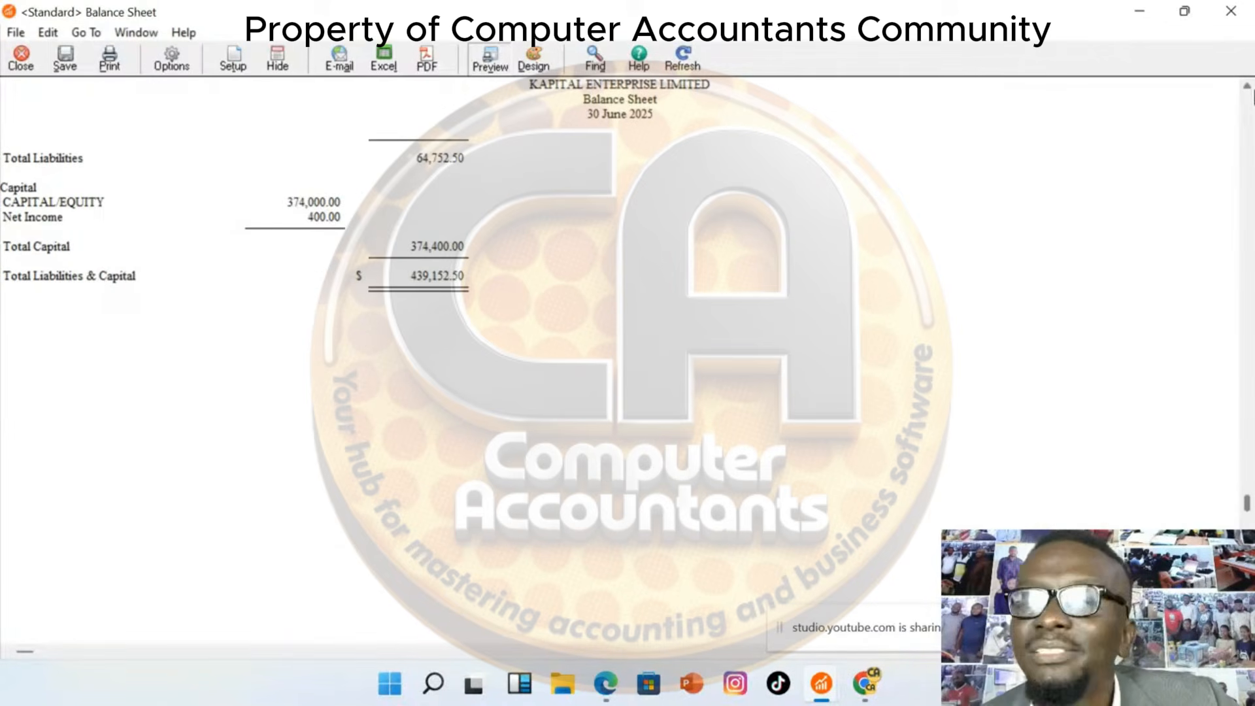
scroll(1248, 91, "up", 6)
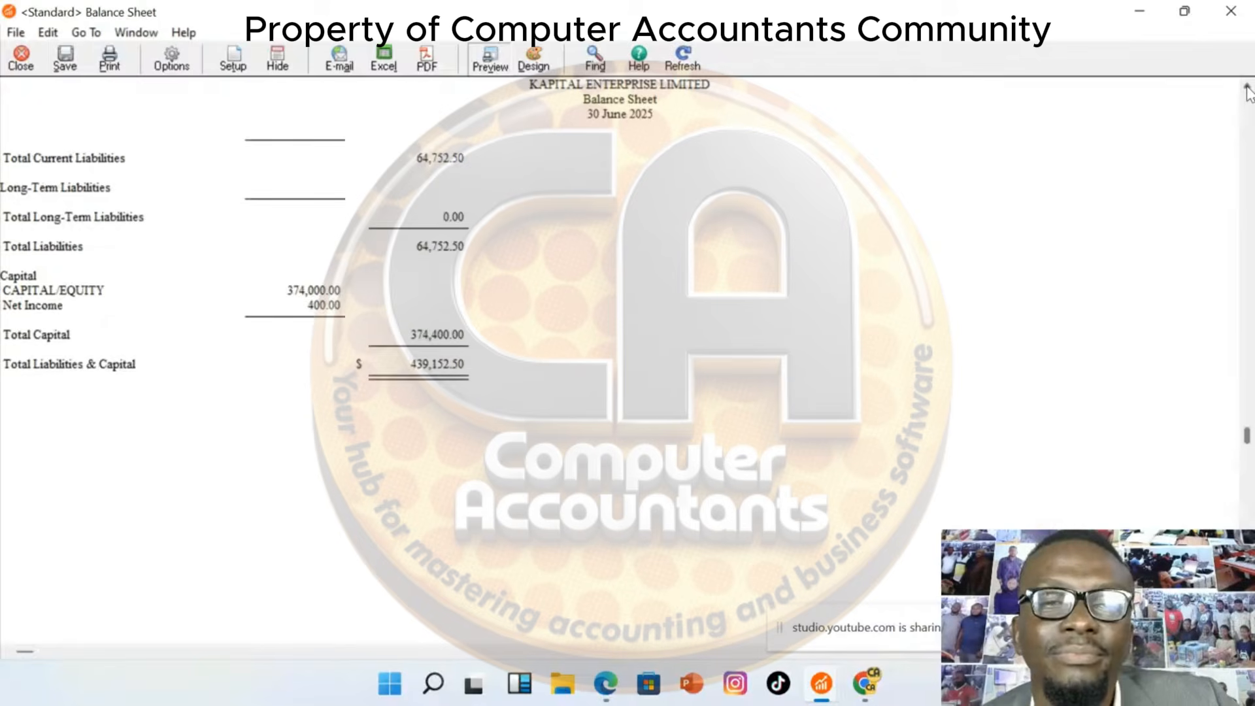
scroll(1249, 92, "up", 10)
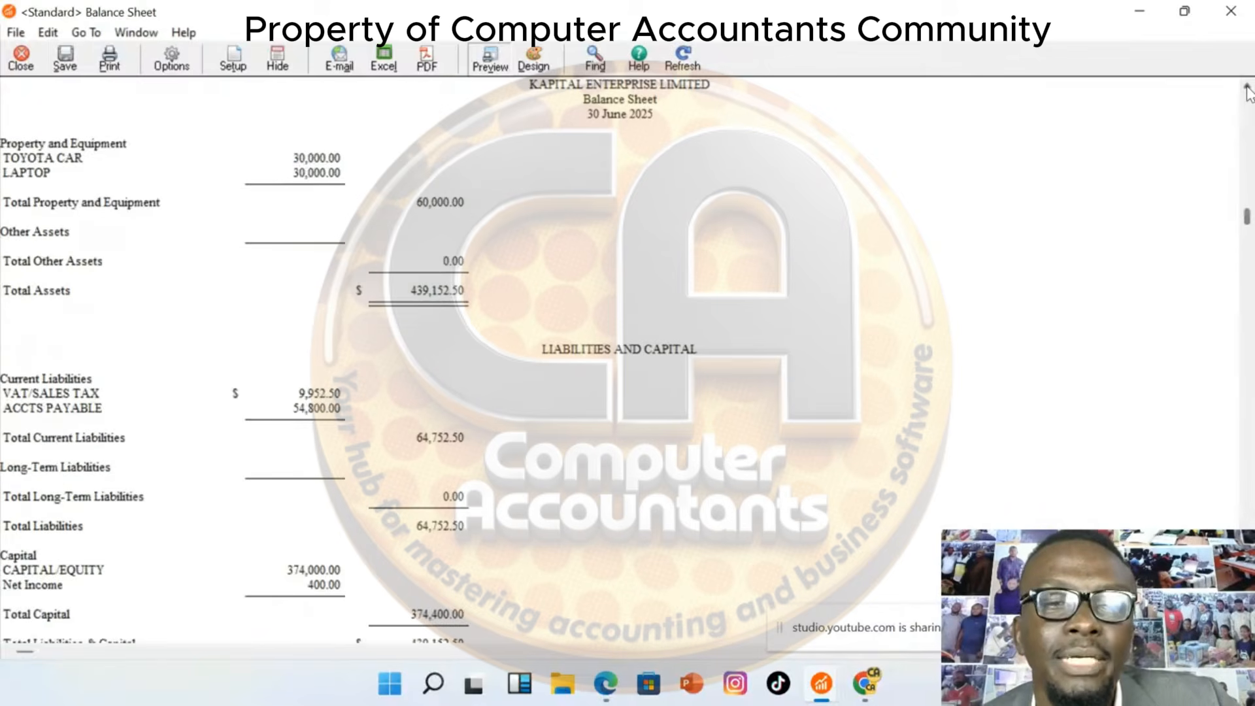
scroll(1248, 91, "up", 5)
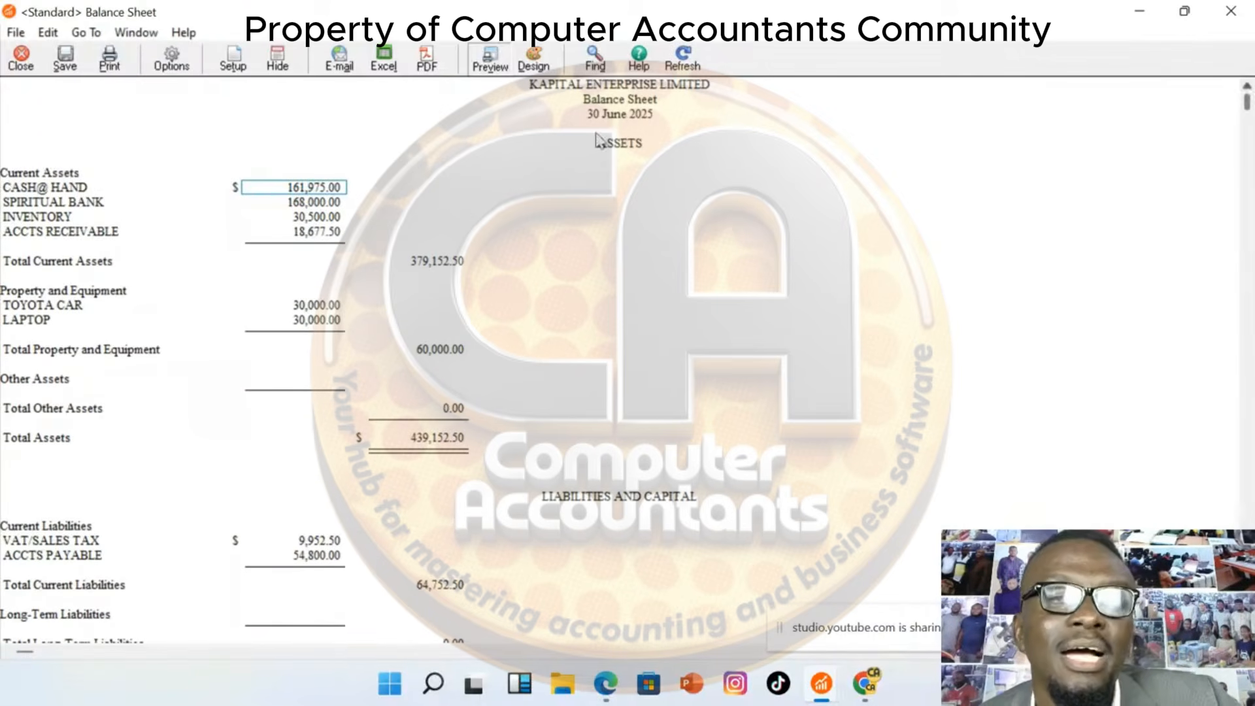
double_click(298, 188)
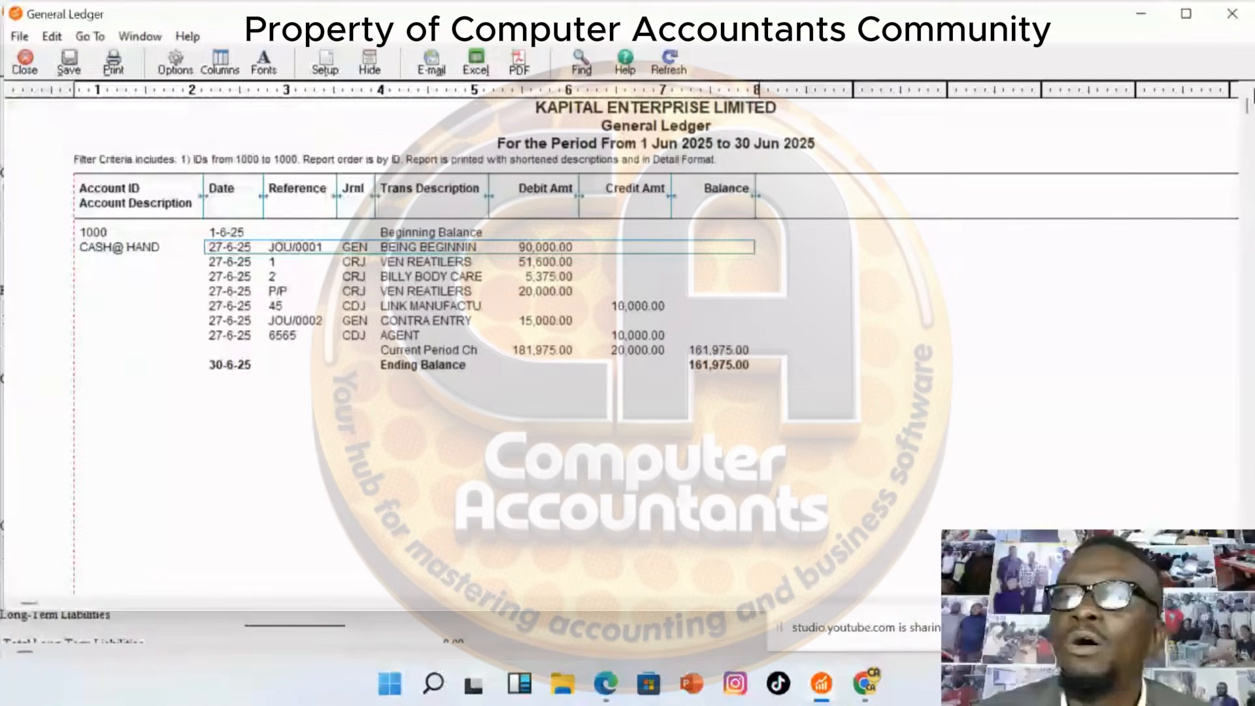
left_click(1235, 20)
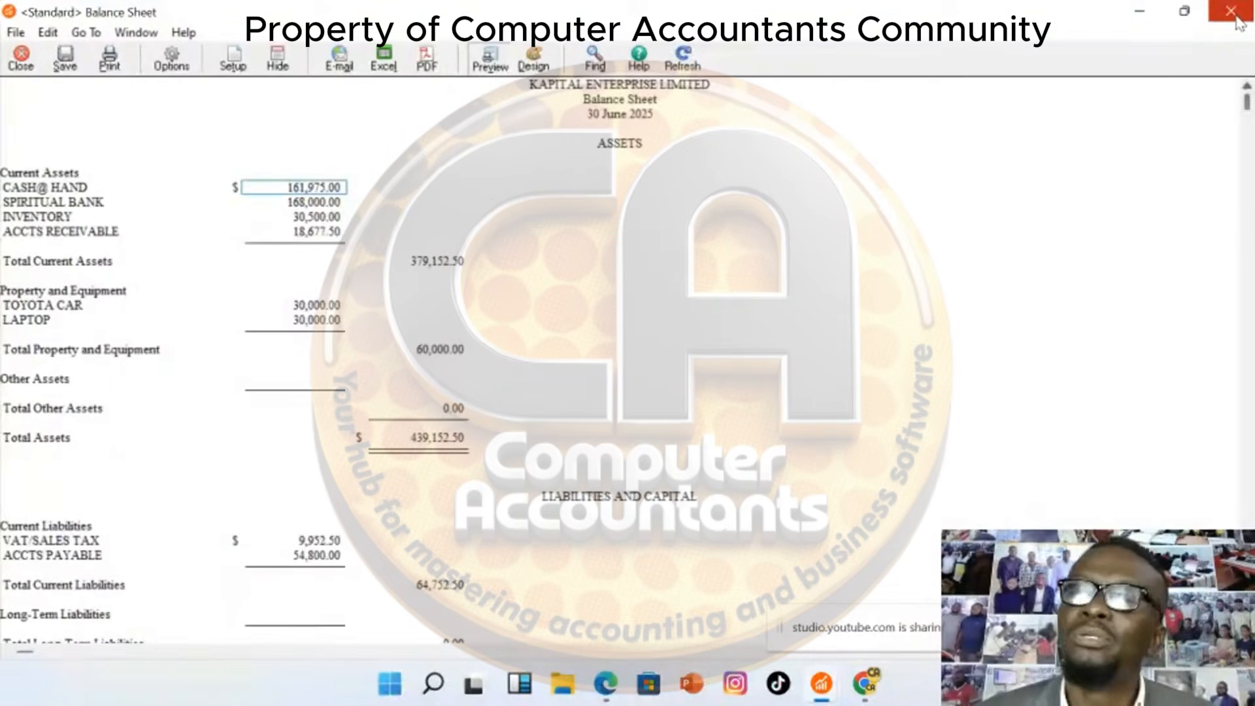
Close the balance sheet and run the Standard Income Statement for the current period
left_click(1238, 21)
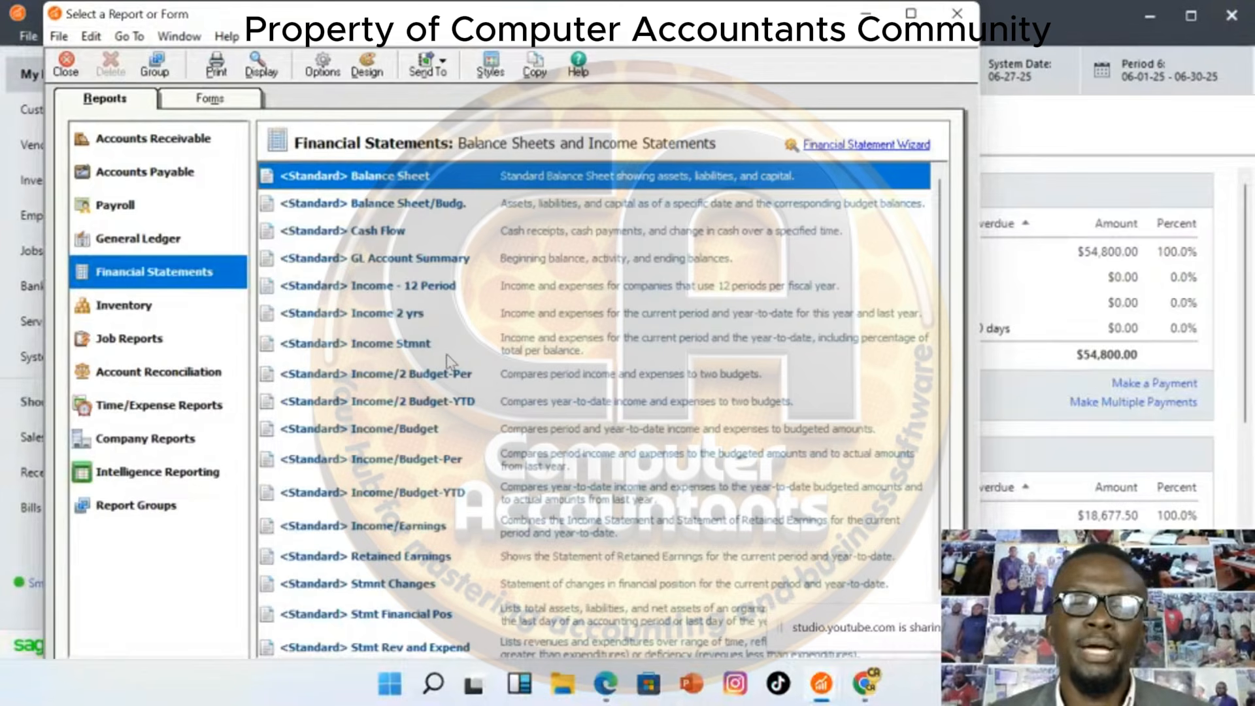
left_click(406, 345)
double_click(406, 345)
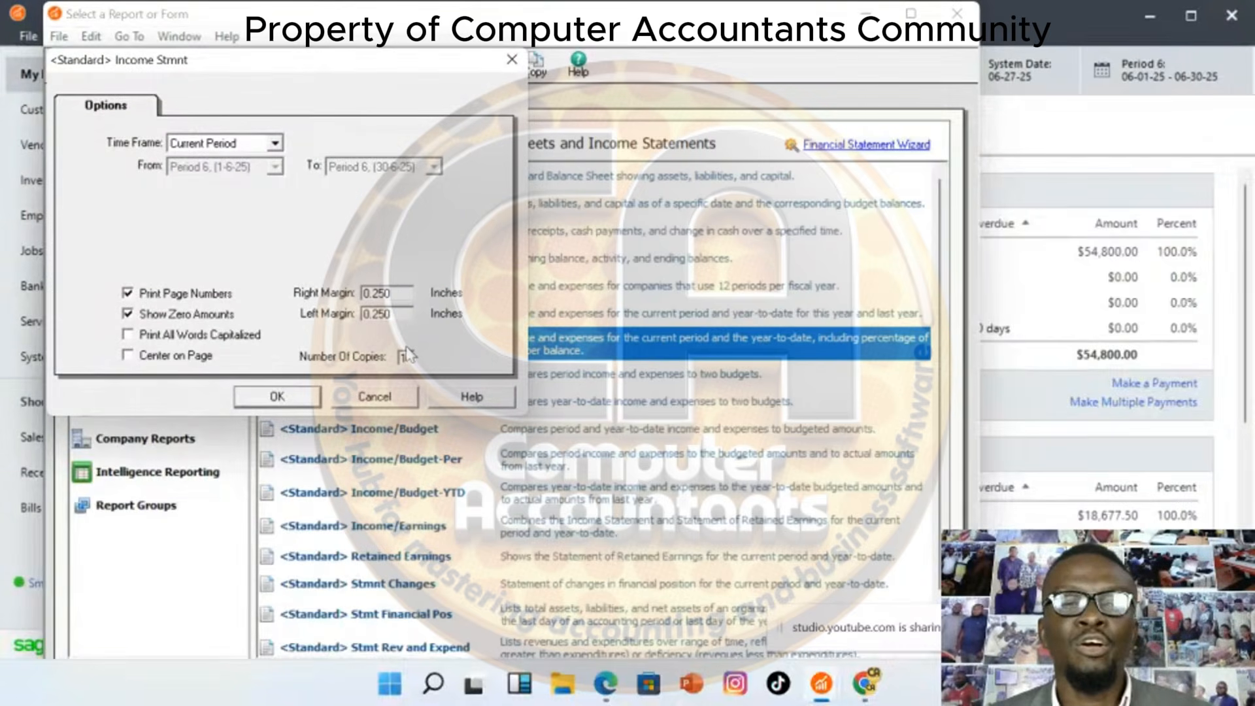
left_click(299, 404)
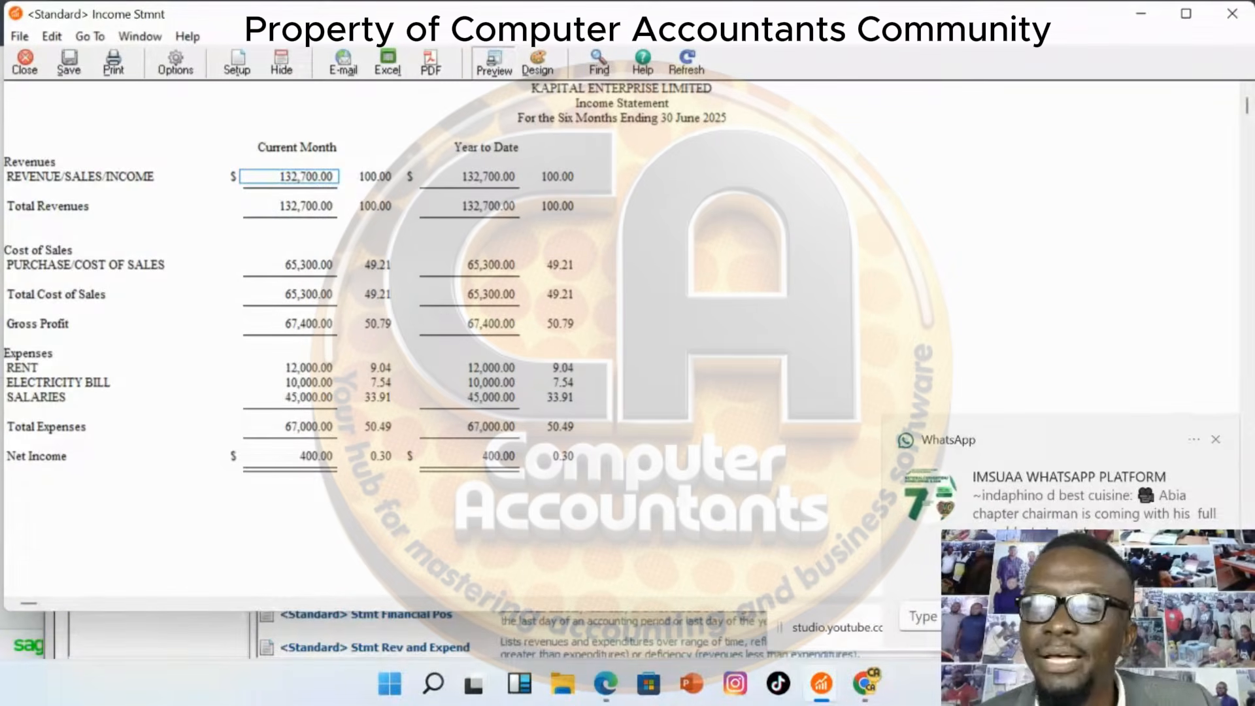
left_click(1215, 440)
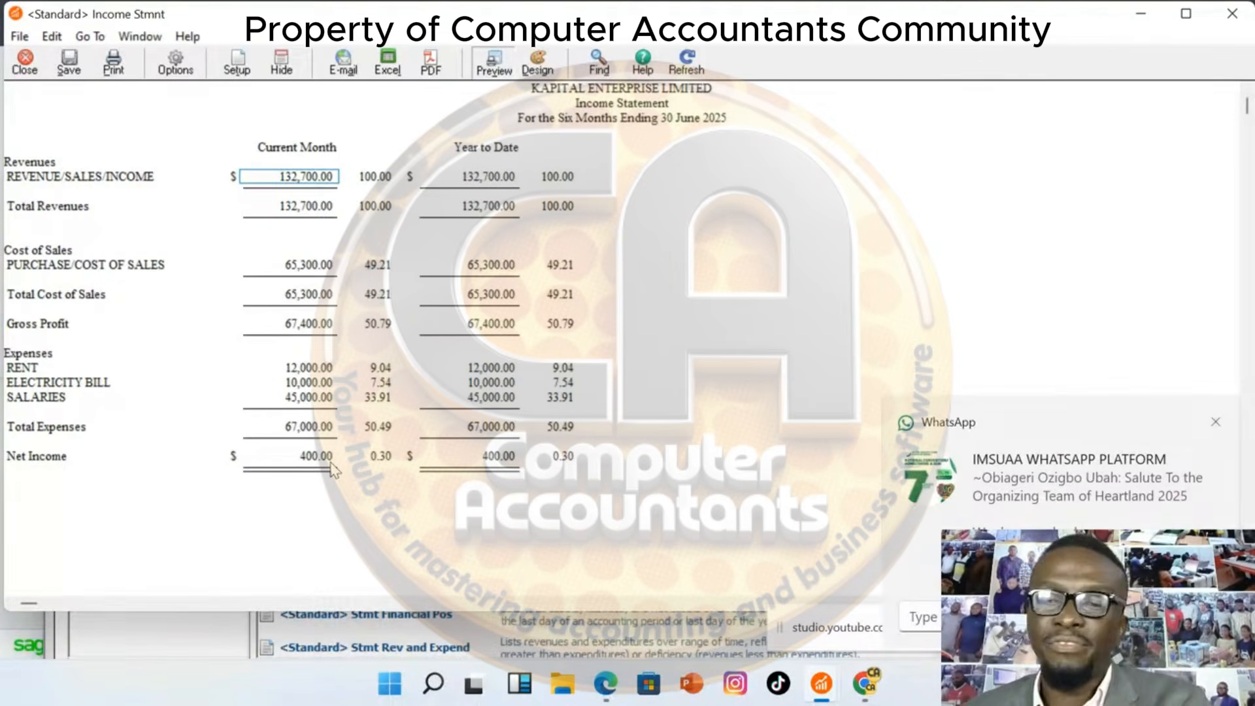
left_click(1216, 422)
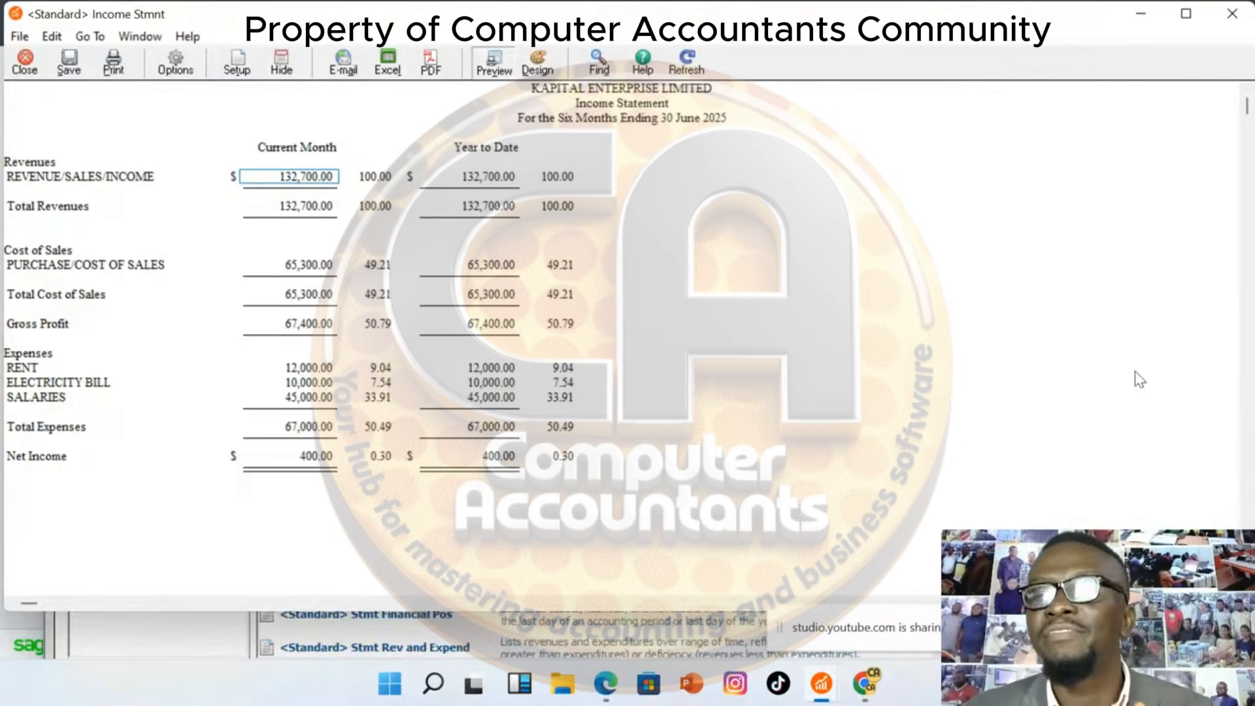
Open the General Ledger Trial Balance as of 30 June 2025, confirm it balances at 571,452.50, then close it
left_click(1139, 16)
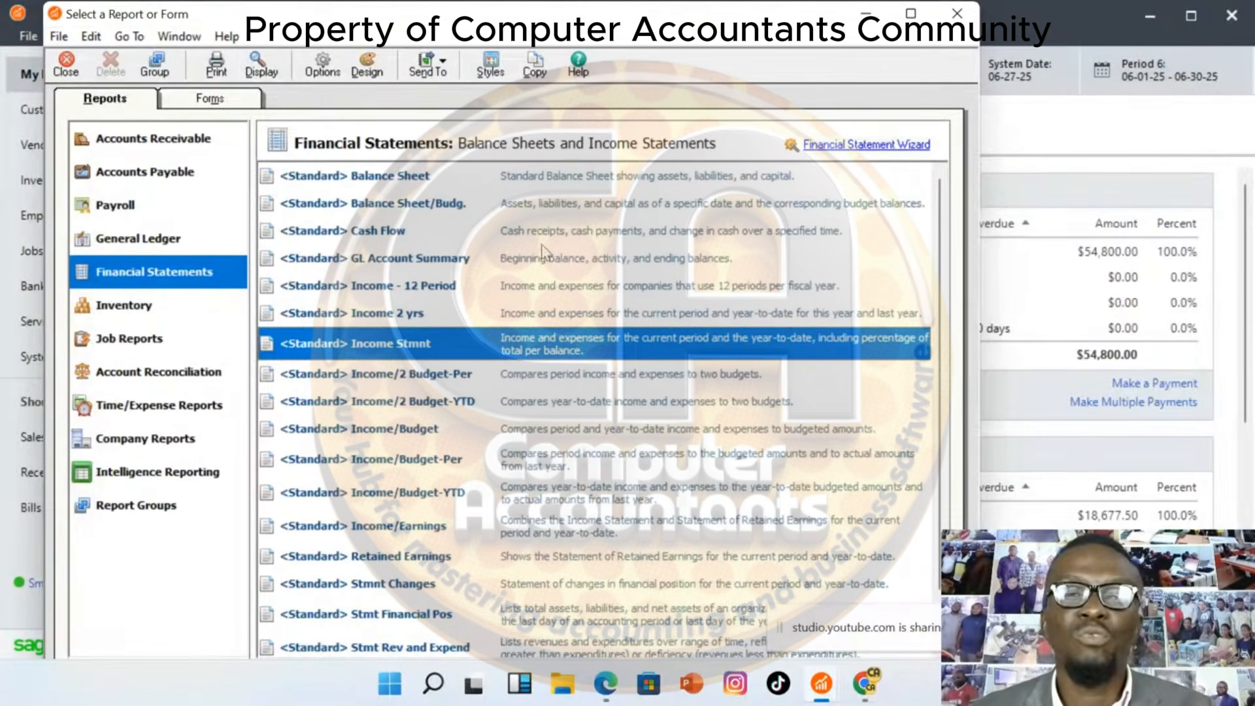
left_click(171, 246)
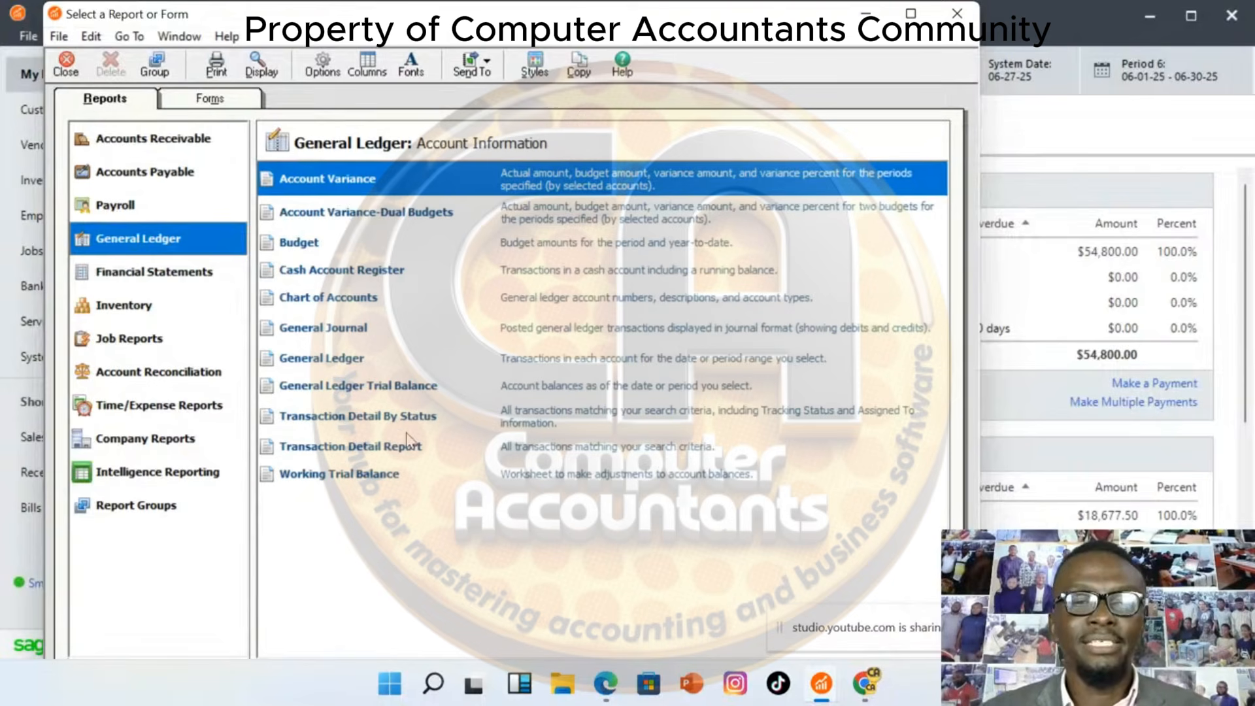
double_click(381, 387)
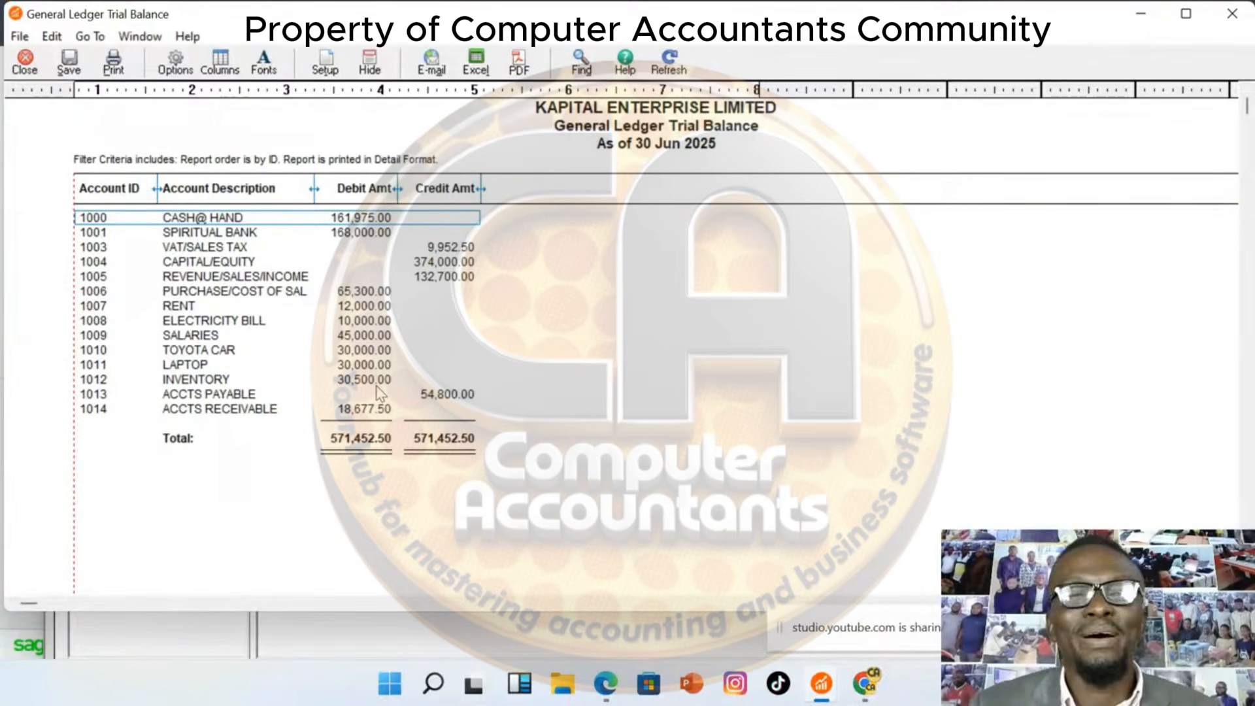
left_click(38, 68)
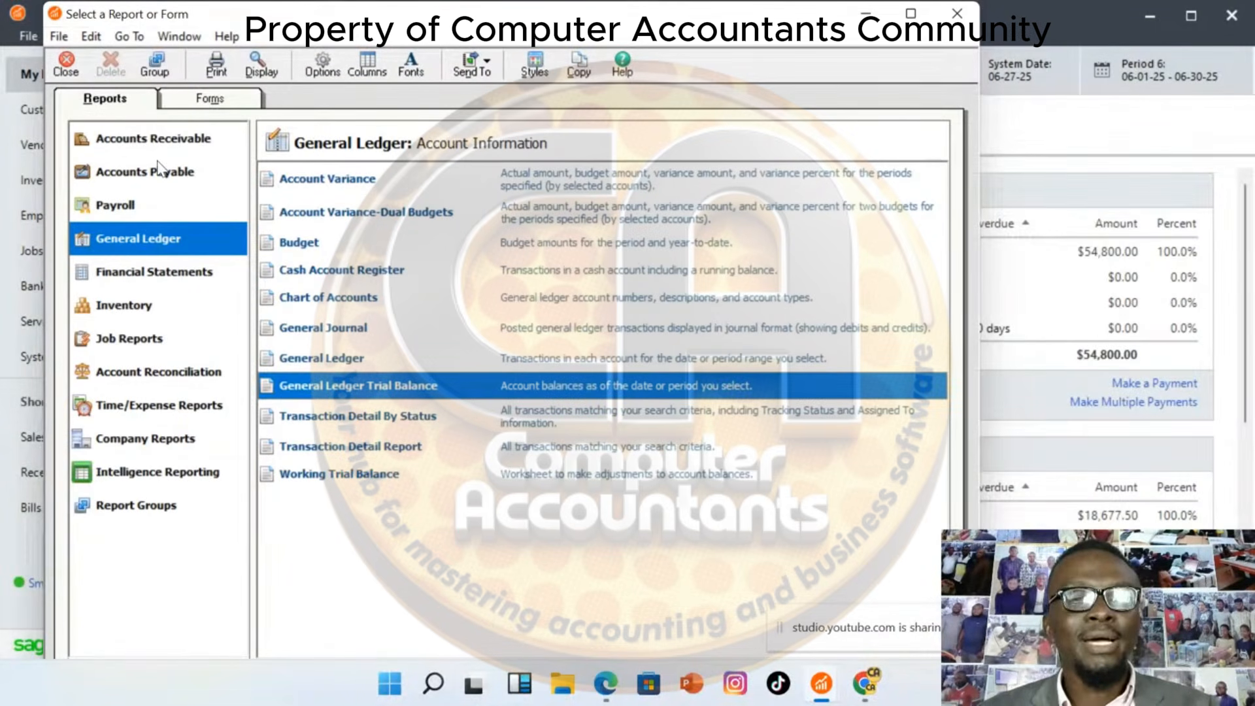
Open the Aged Payables report as of 30 June 2025 full-screen, review vendor balances, then close it
left_click(174, 183)
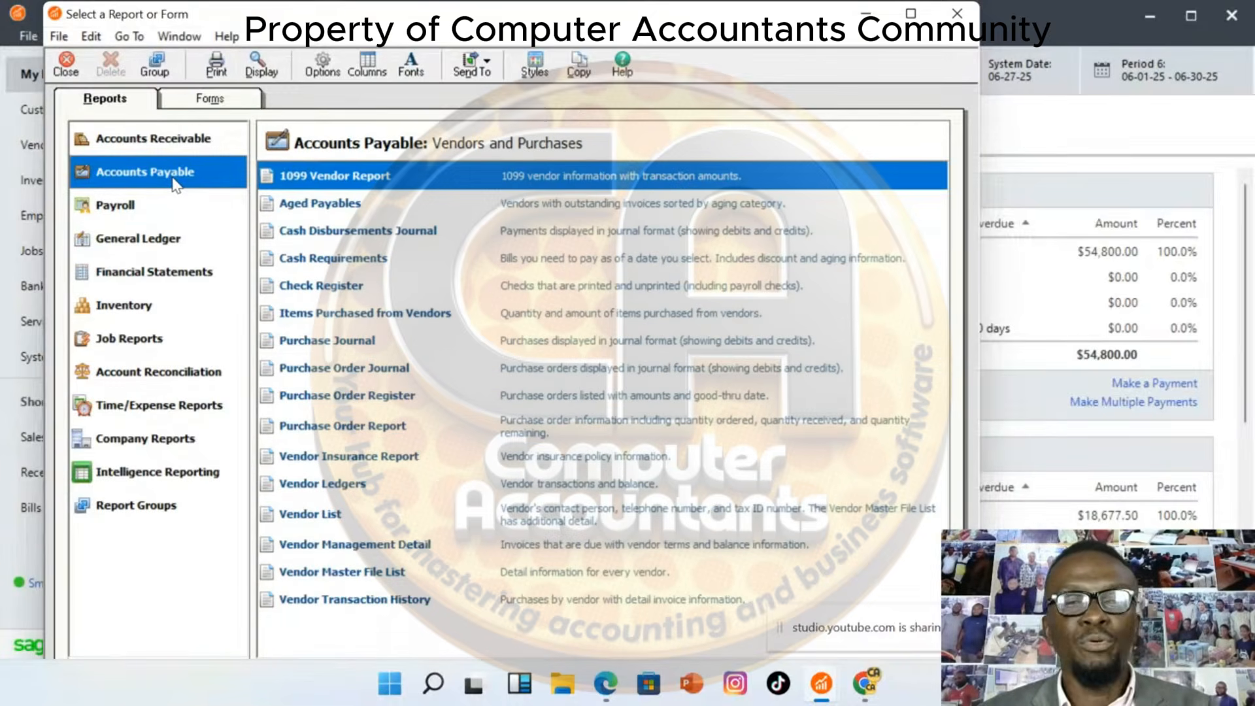
double_click(343, 205)
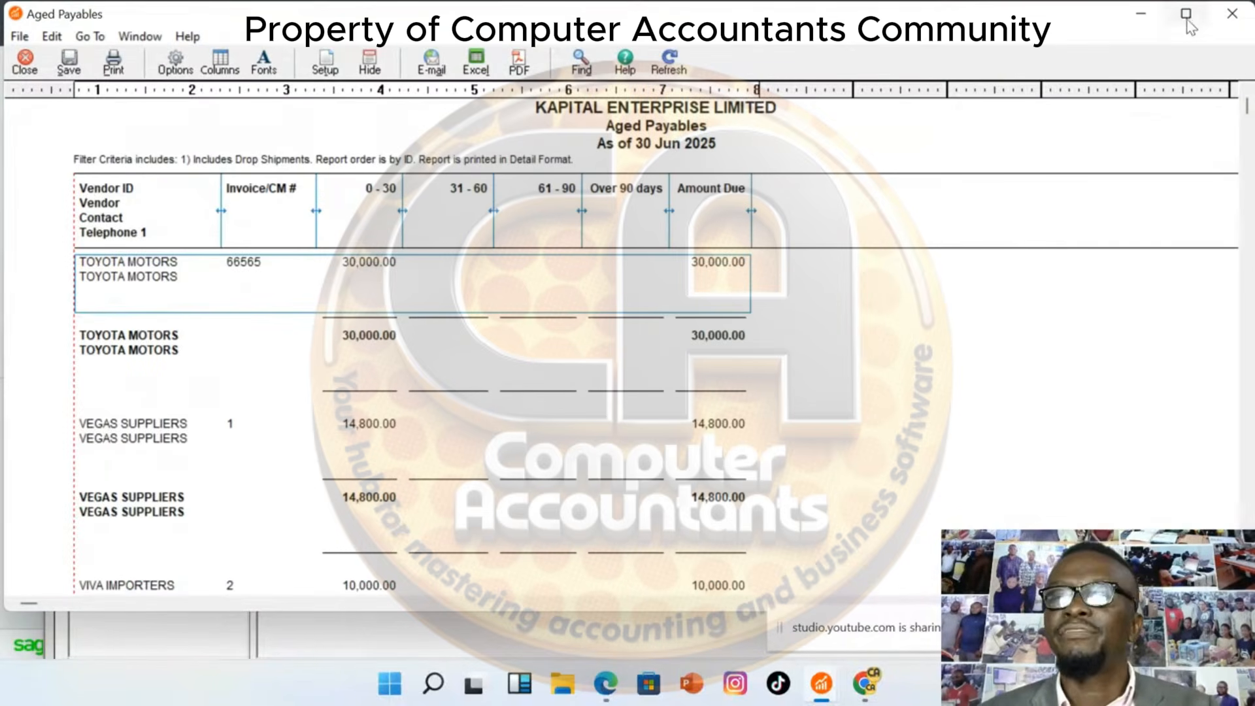
left_click(1187, 15)
mouse_move(1186, 13)
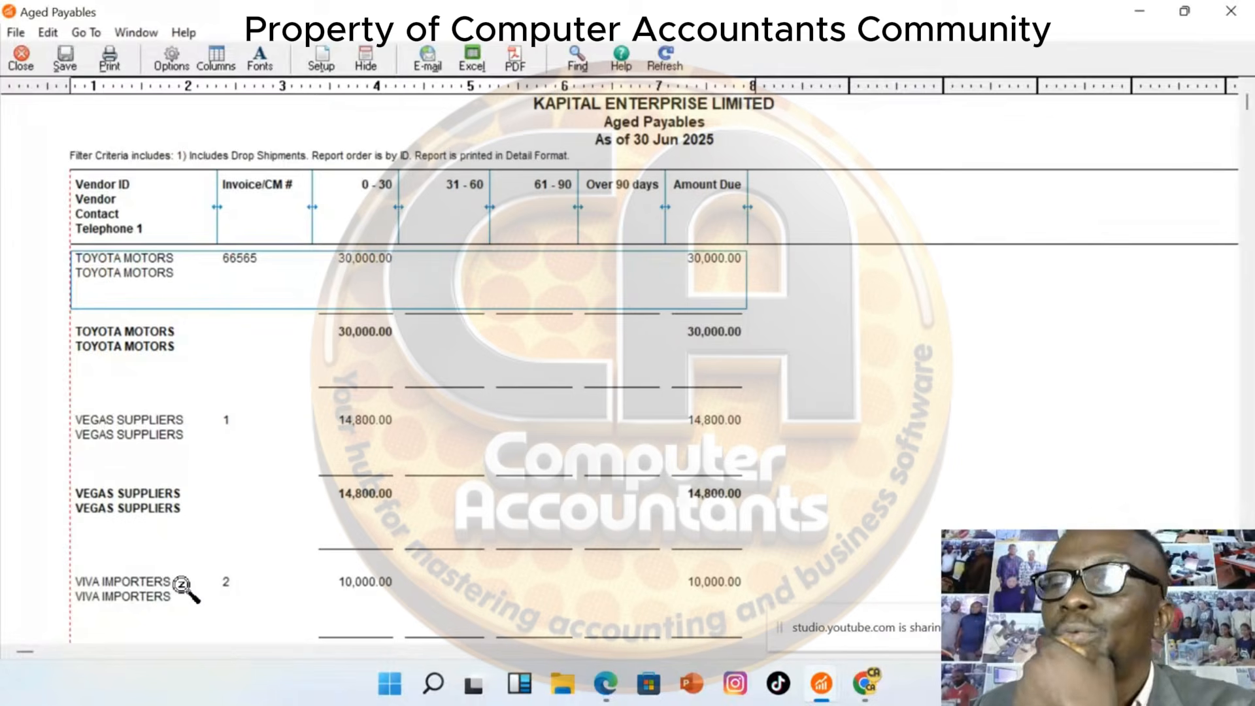
left_click(1231, 15)
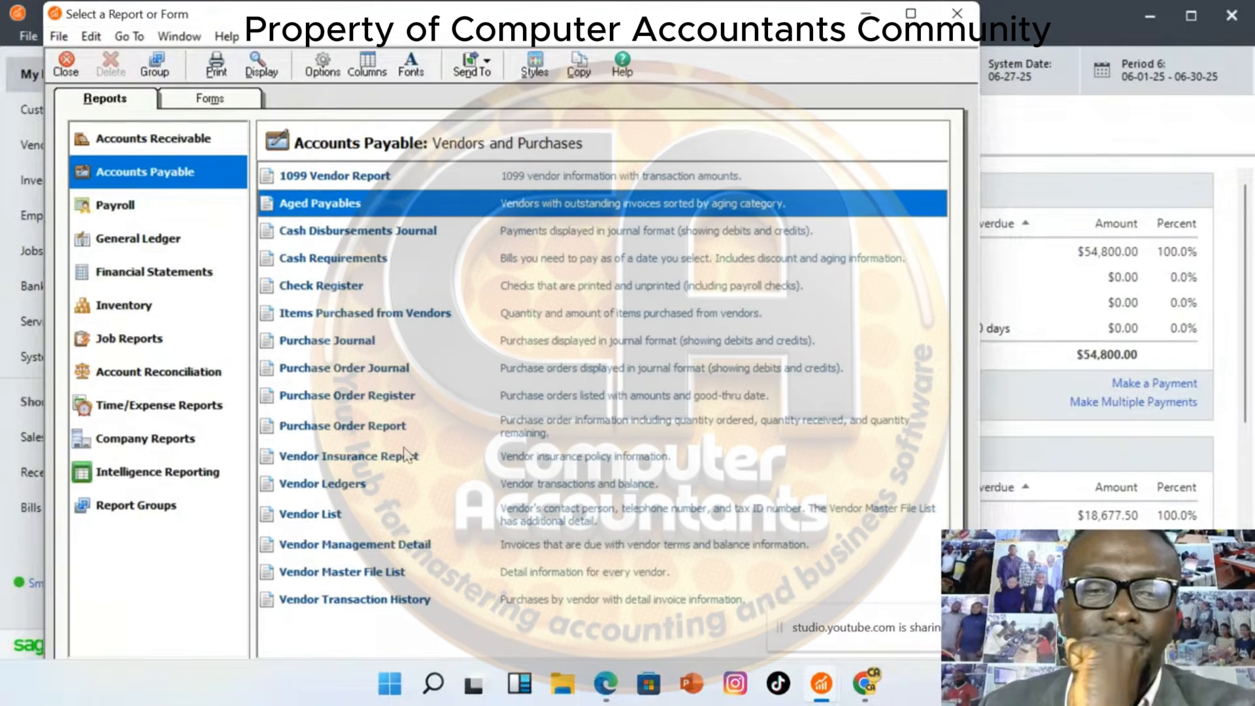
double_click(362, 483)
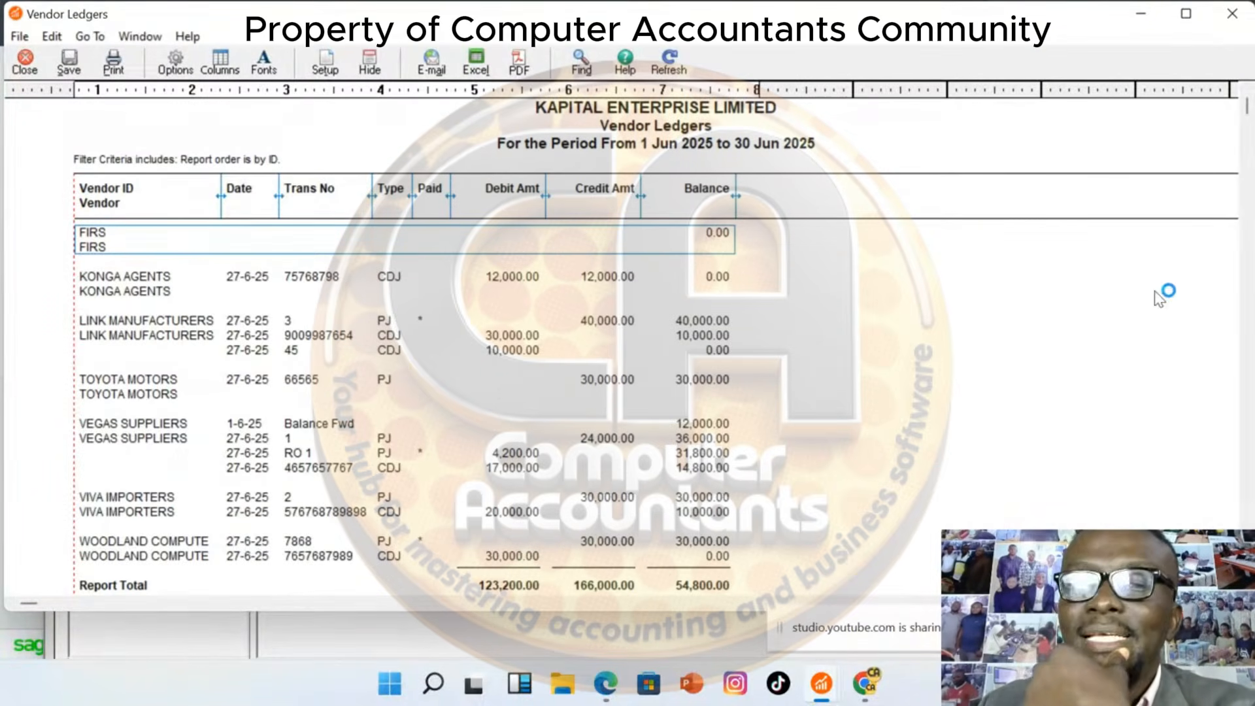
left_click(1185, 13)
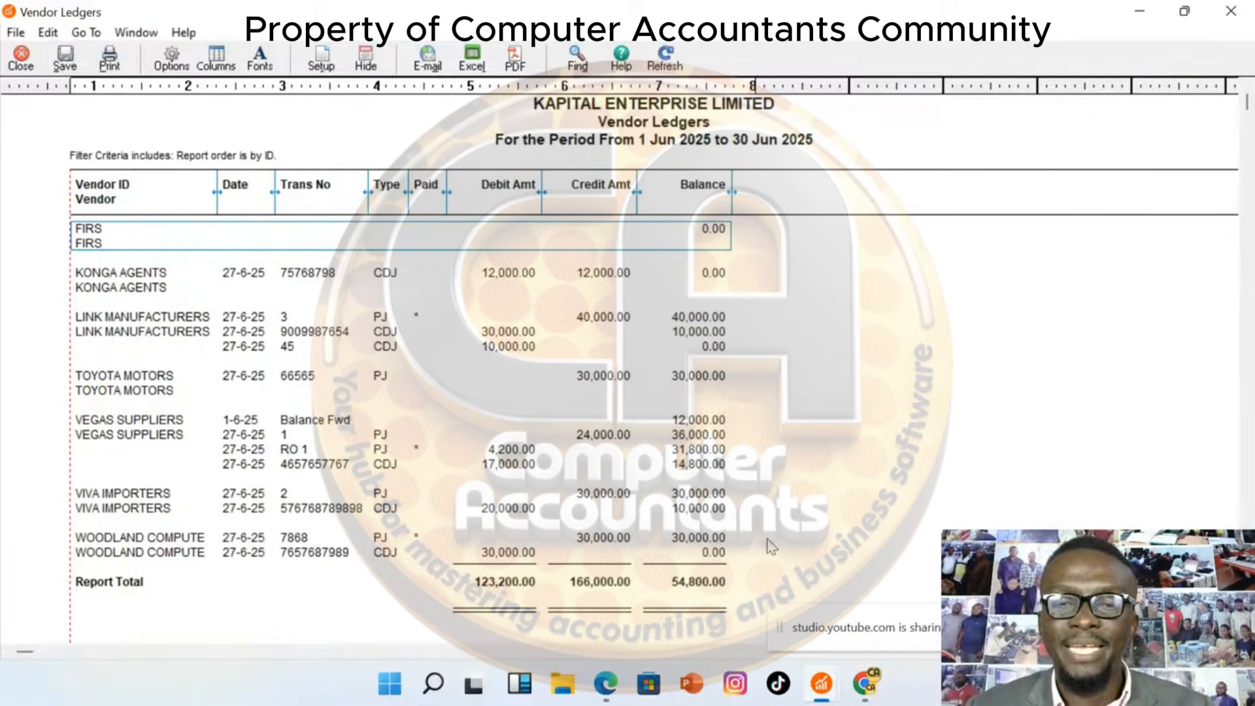
left_click(1138, 20)
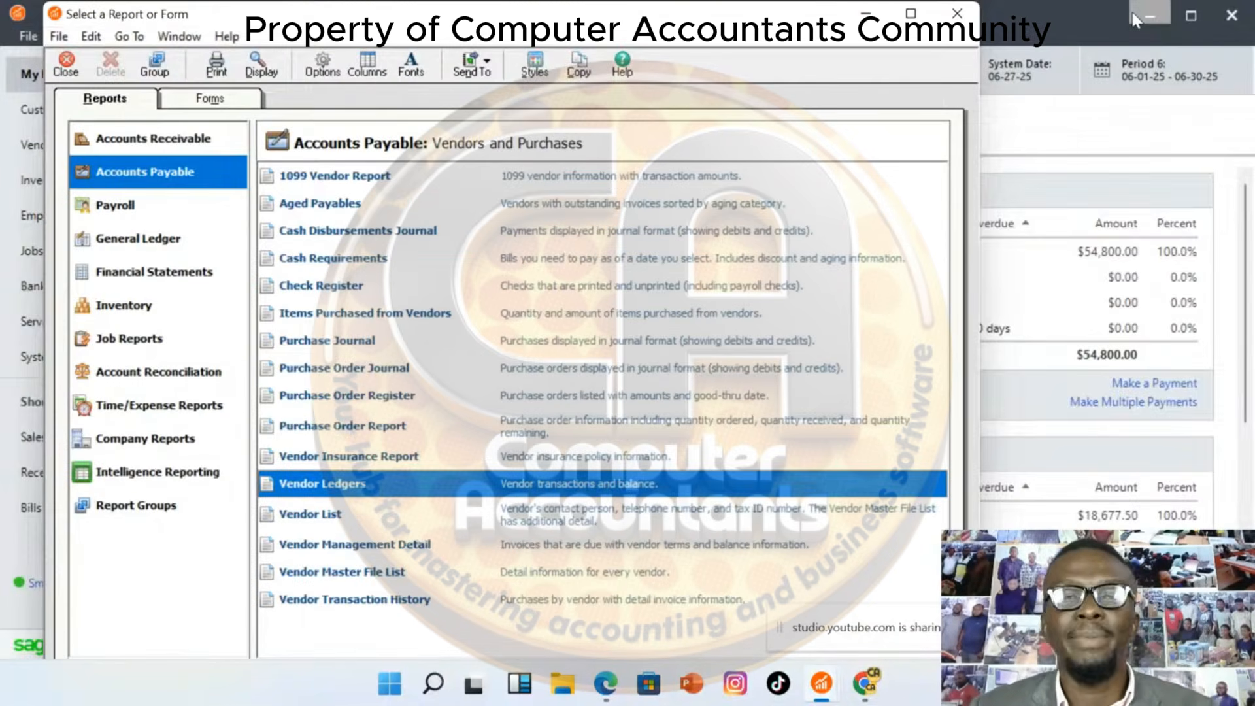
left_click(971, 9)
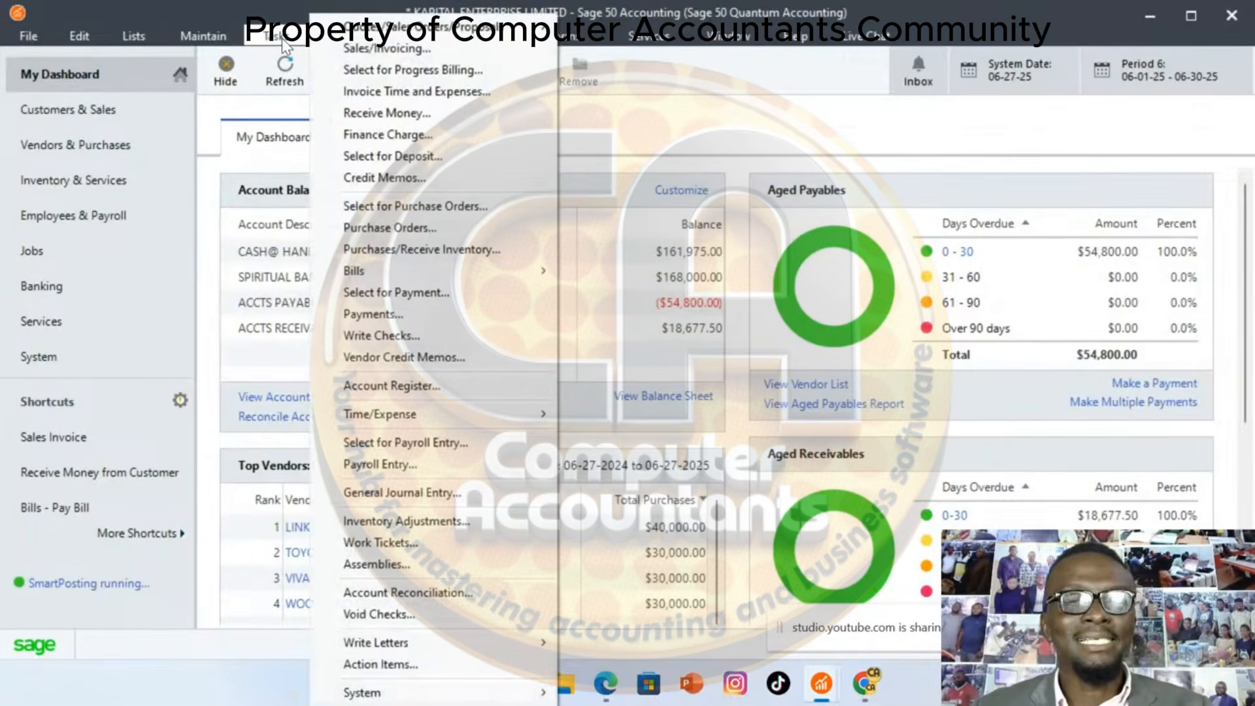
left_click(281, 38)
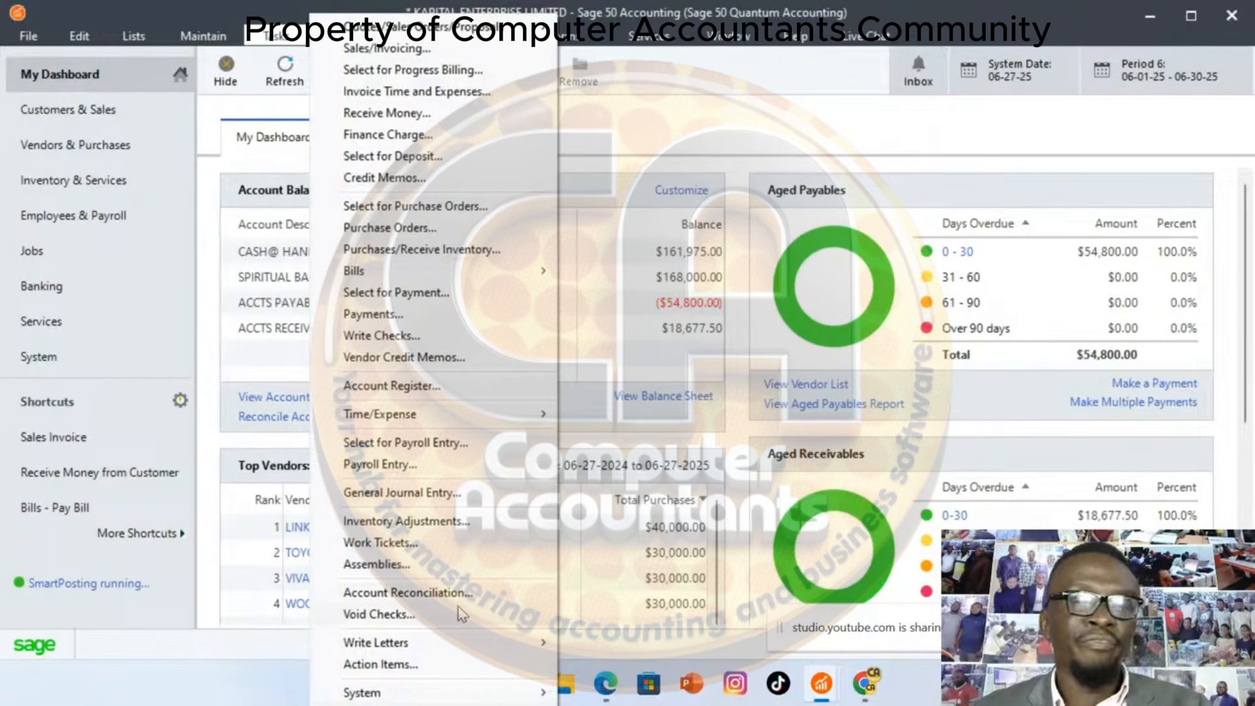
left_click(382, 616)
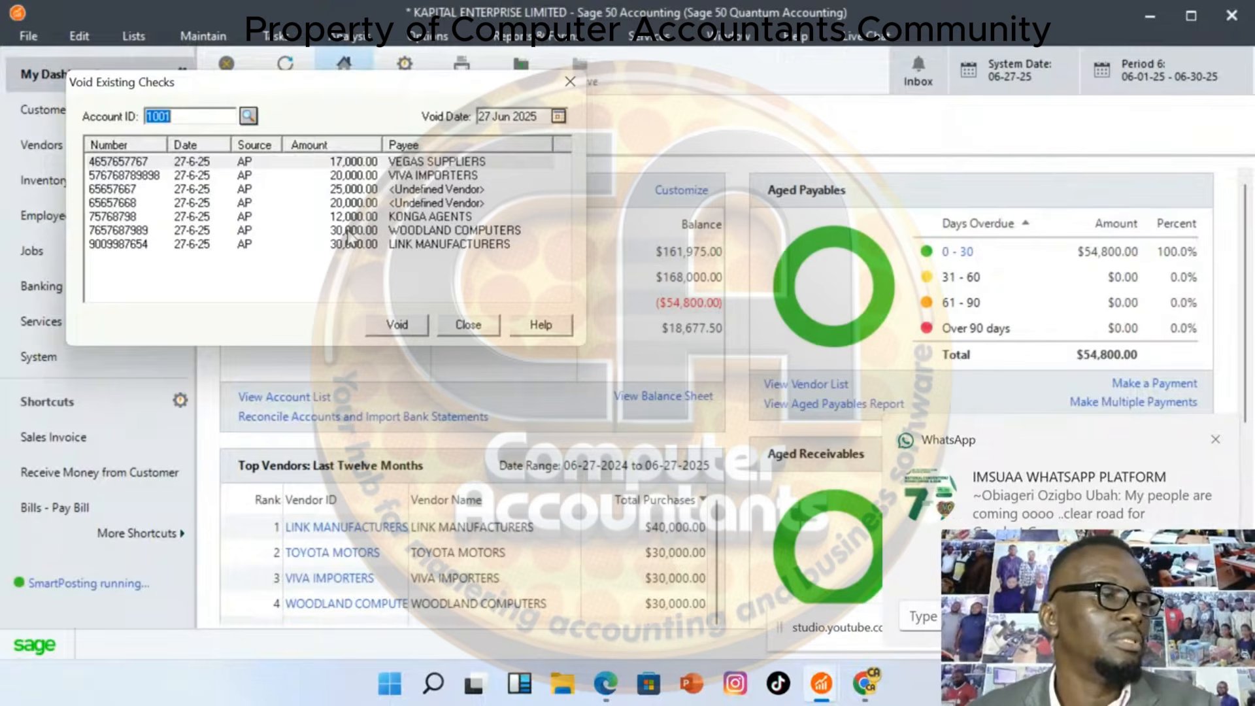
left_click(403, 232)
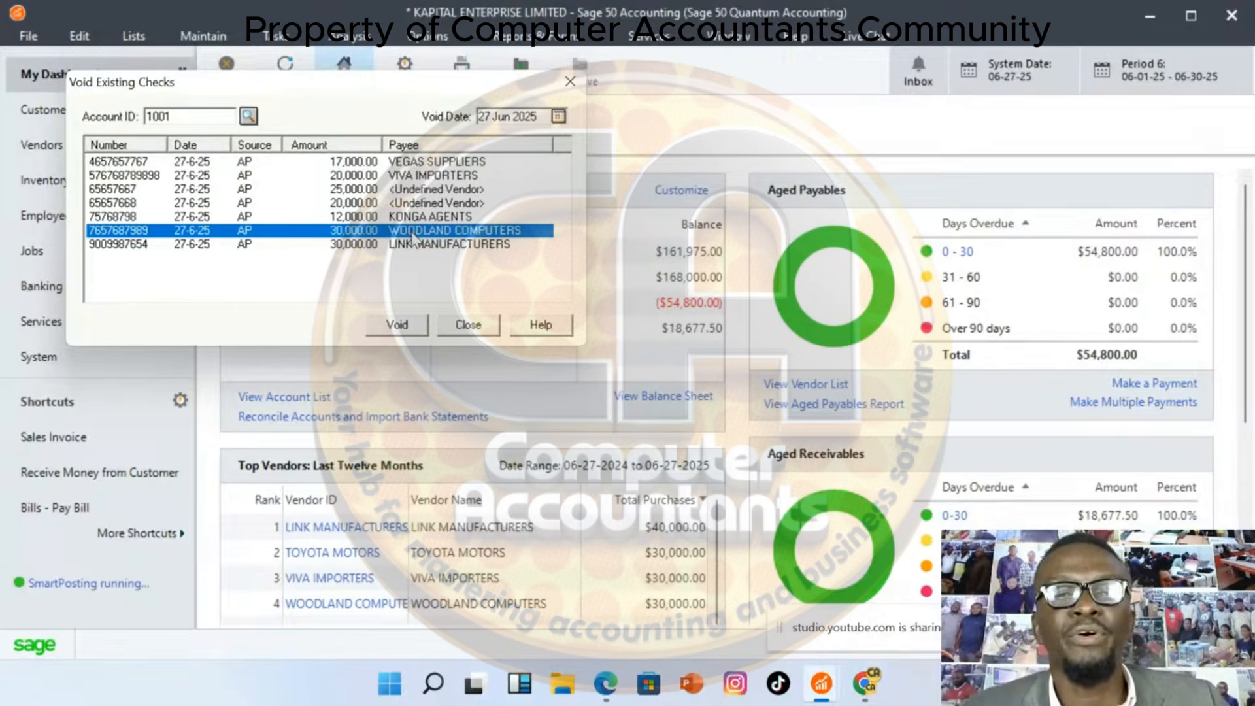
left_click(408, 333)
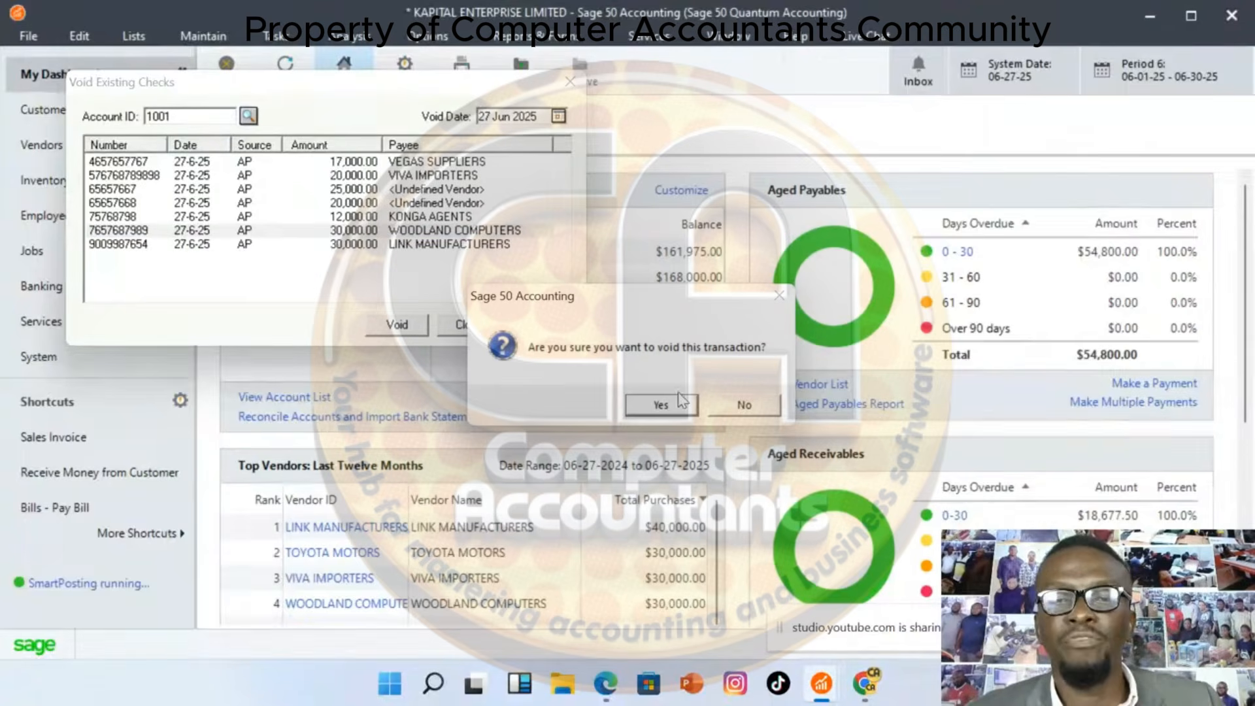
left_click(662, 404)
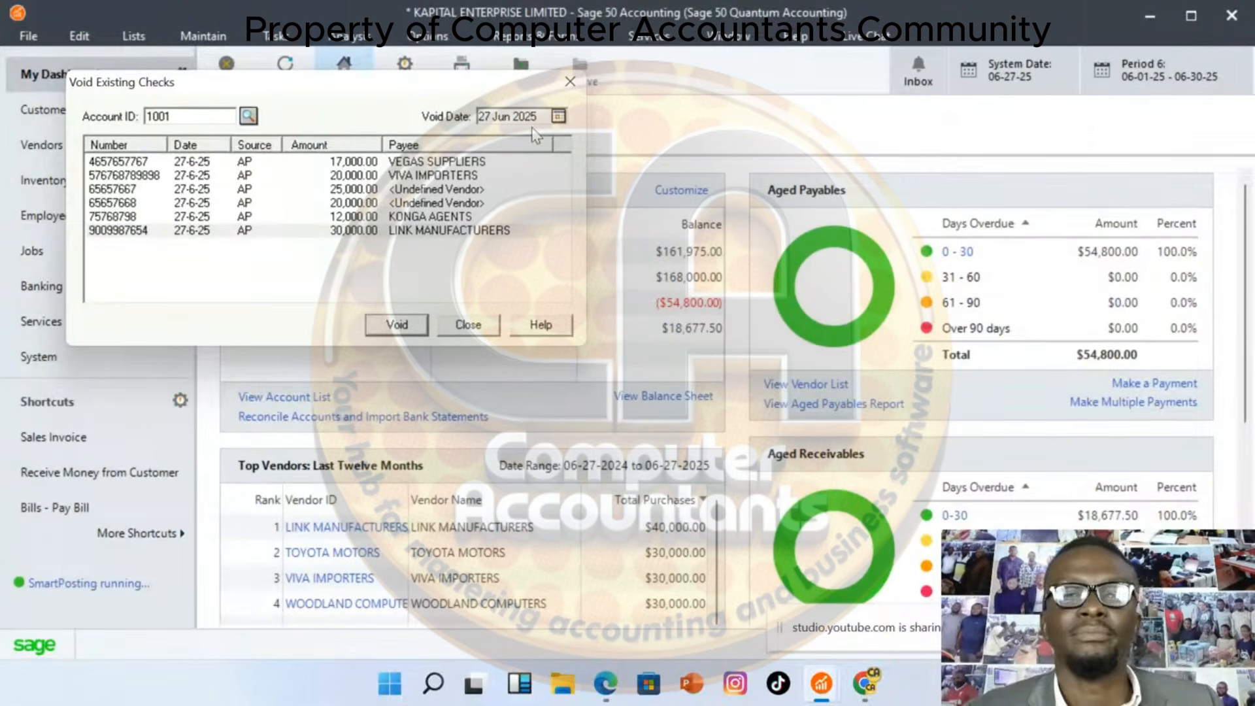
left_click(468, 325)
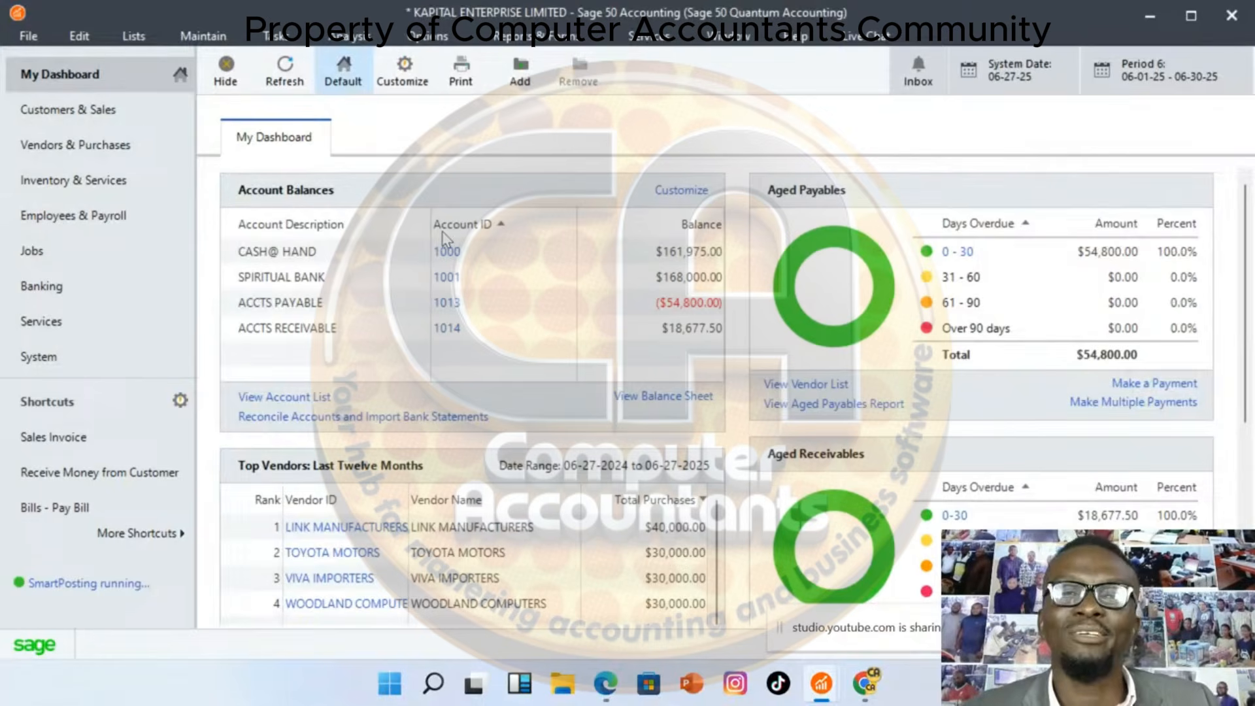
Open the Accounts Payable Vendor Ledgers report and review June 2025 balances, with FIRS at 0.00
left_click(540, 37)
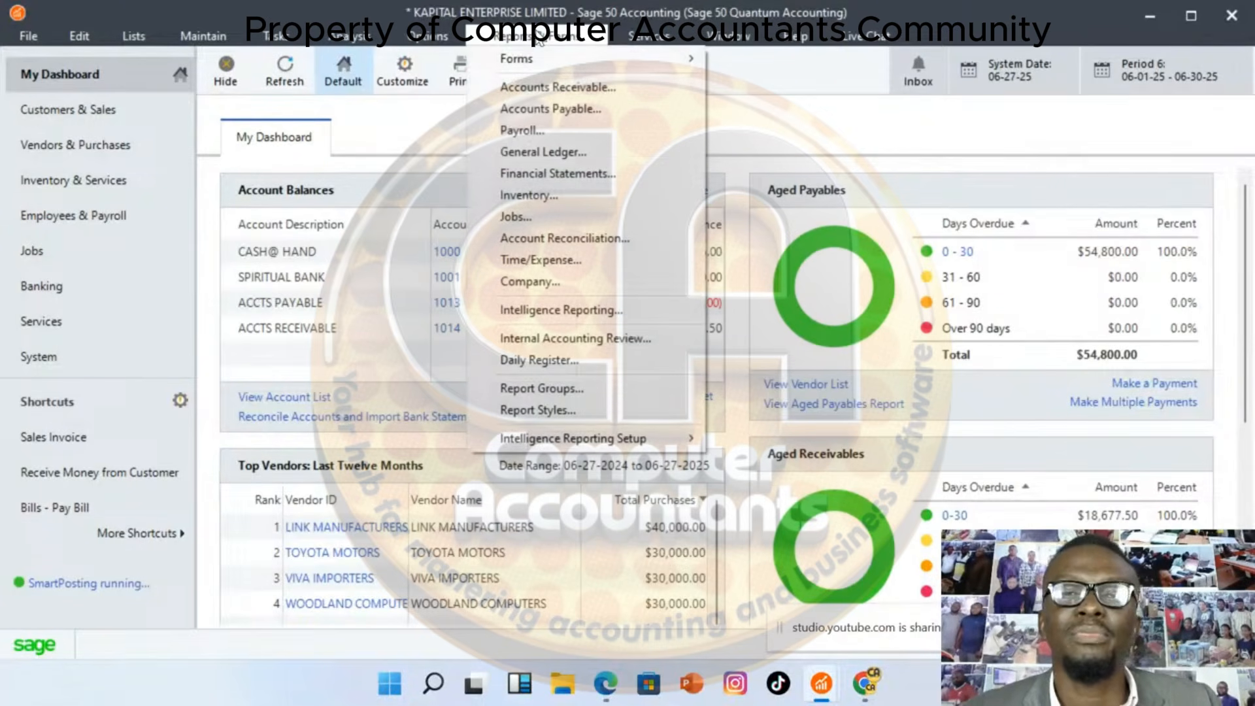
left_click(548, 110)
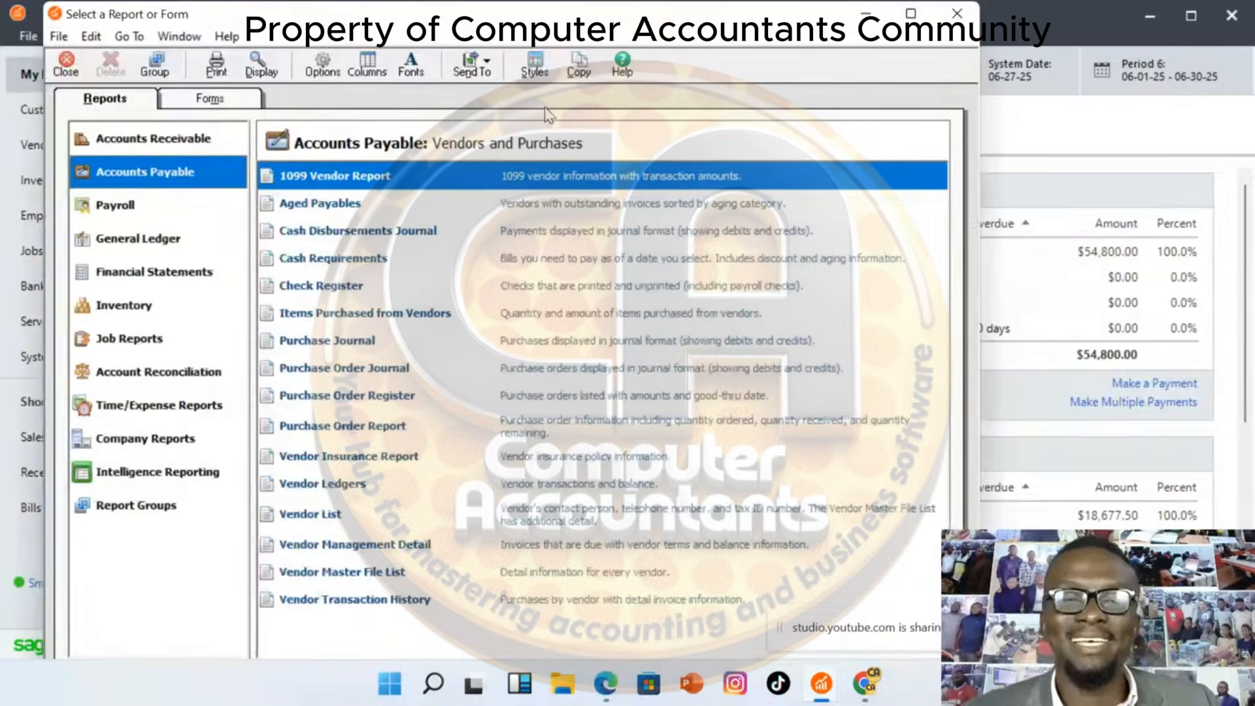
left_click(352, 497)
double_click(350, 494)
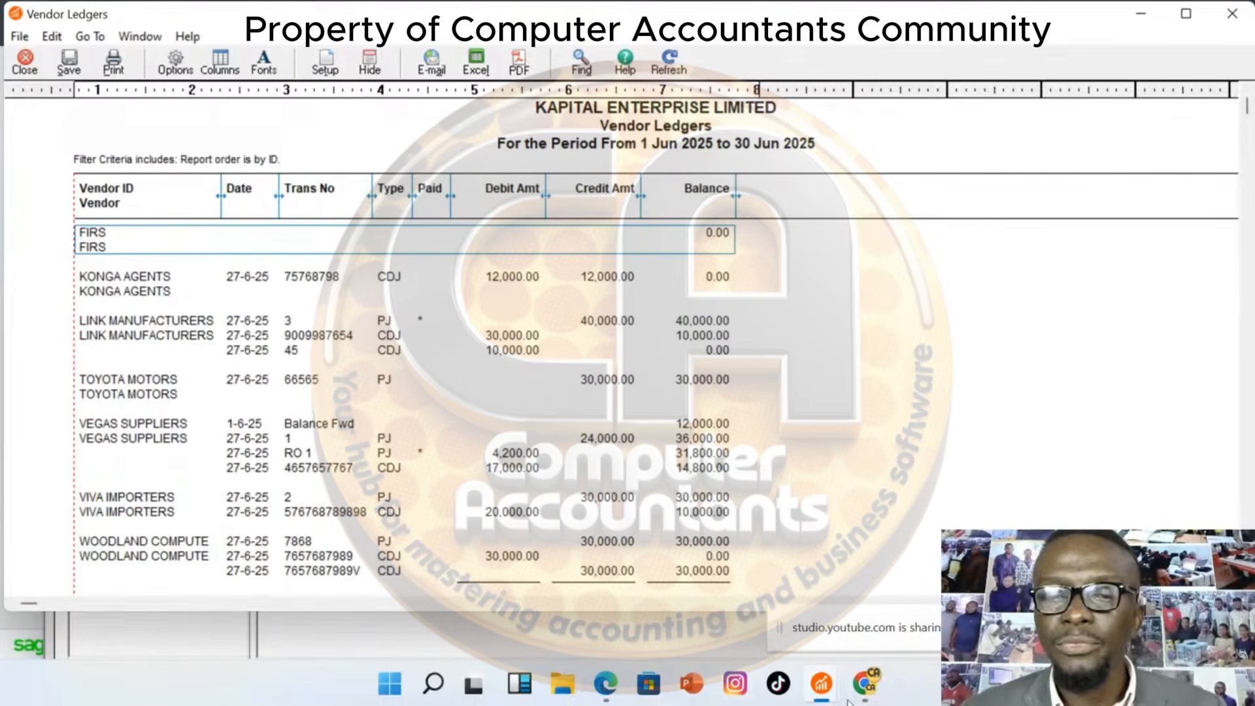
mouse_move(879, 691)
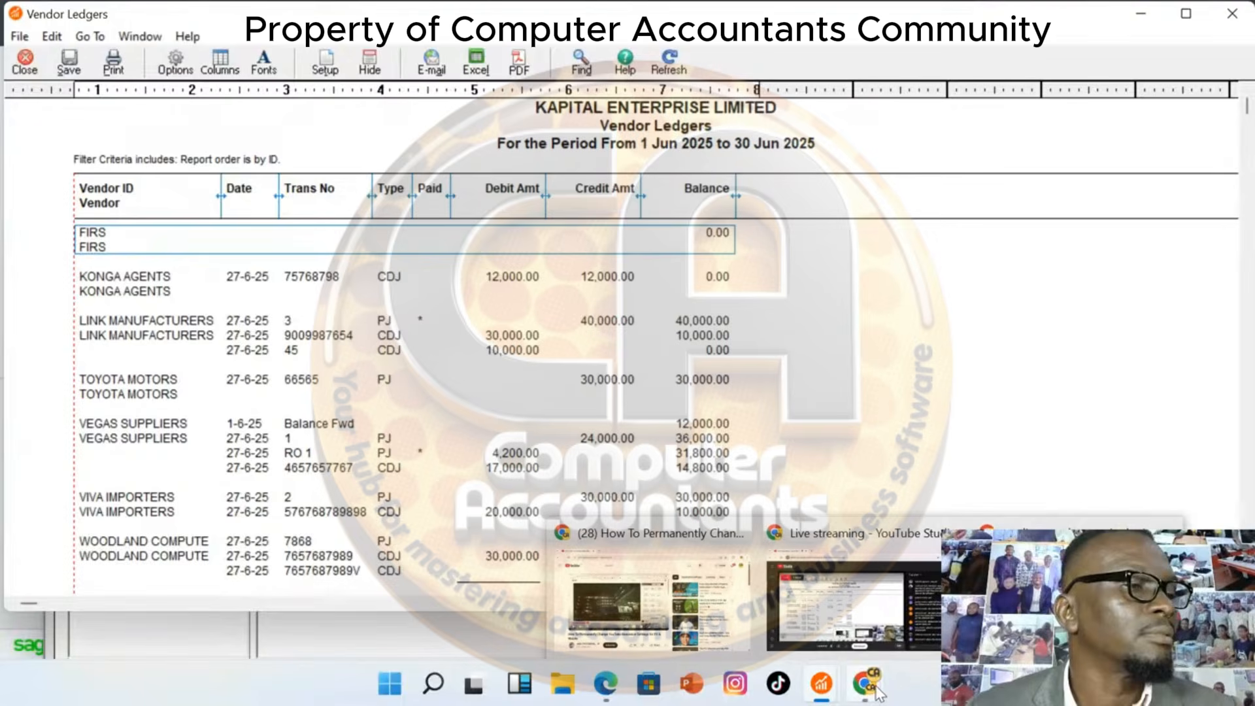
Read the live stream chat in YouTube Studio, then bring the Sage 50 dashboard back
left_click(923, 633)
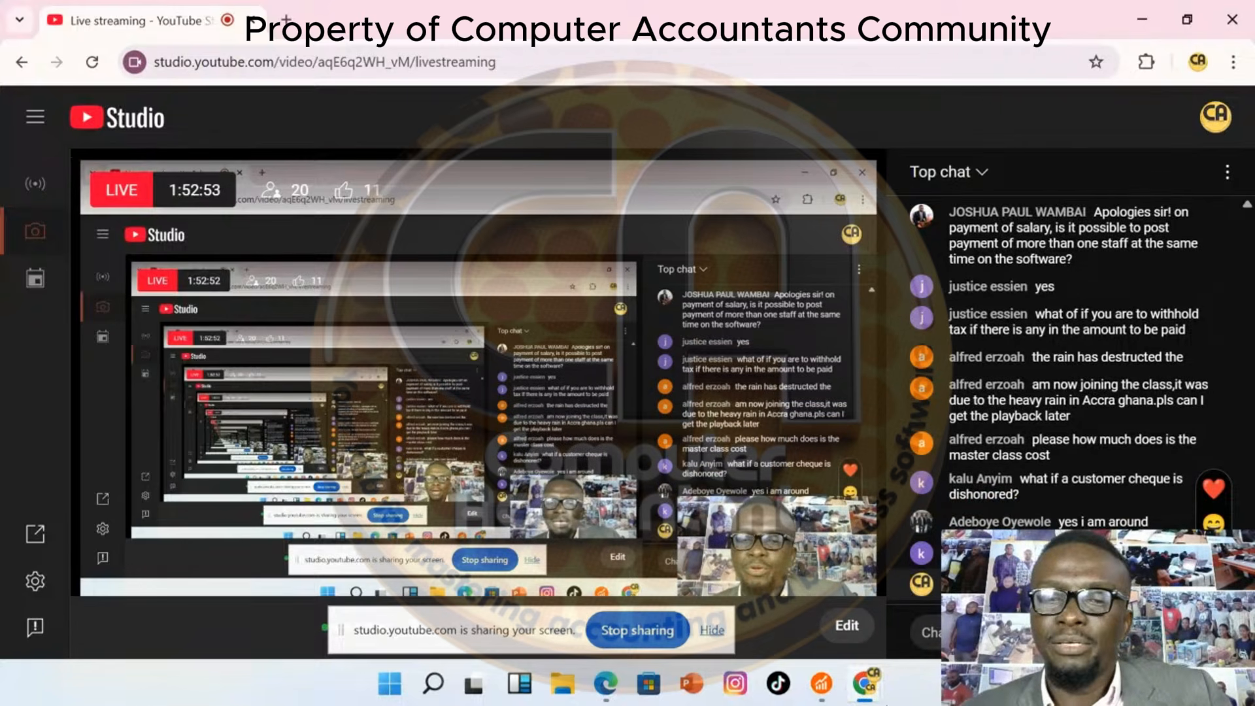
mouse_move(825, 691)
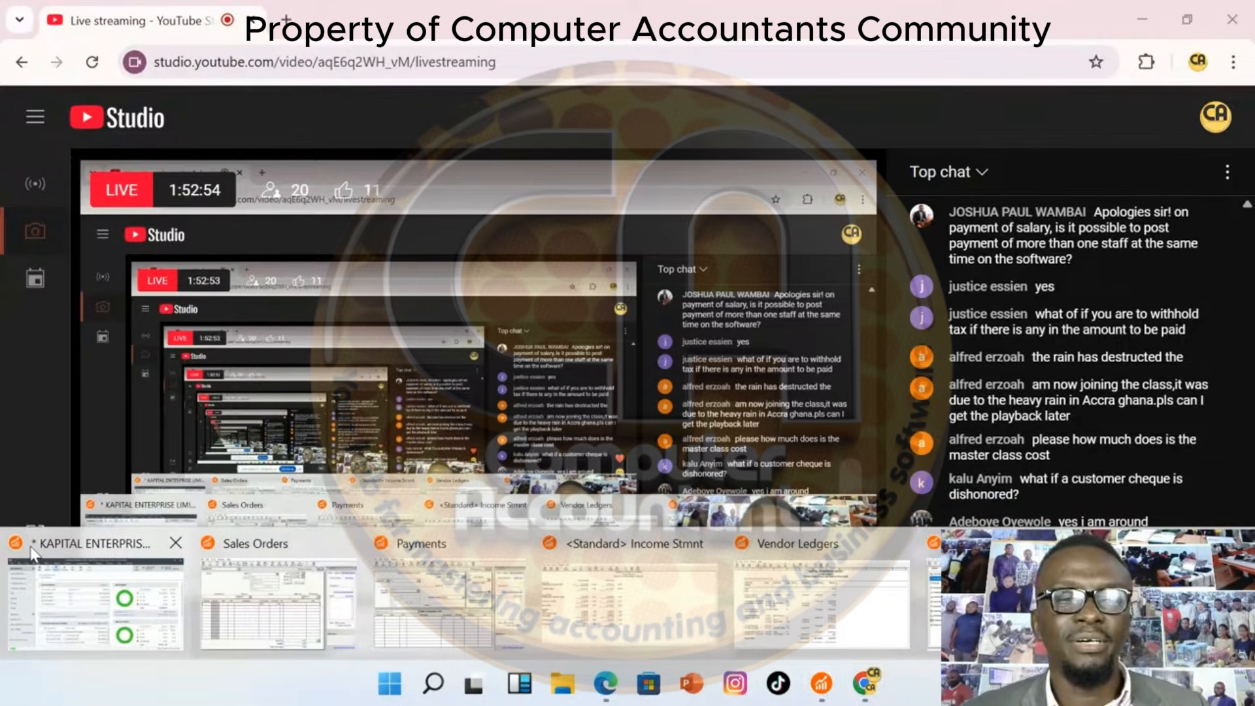
left_click(89, 592)
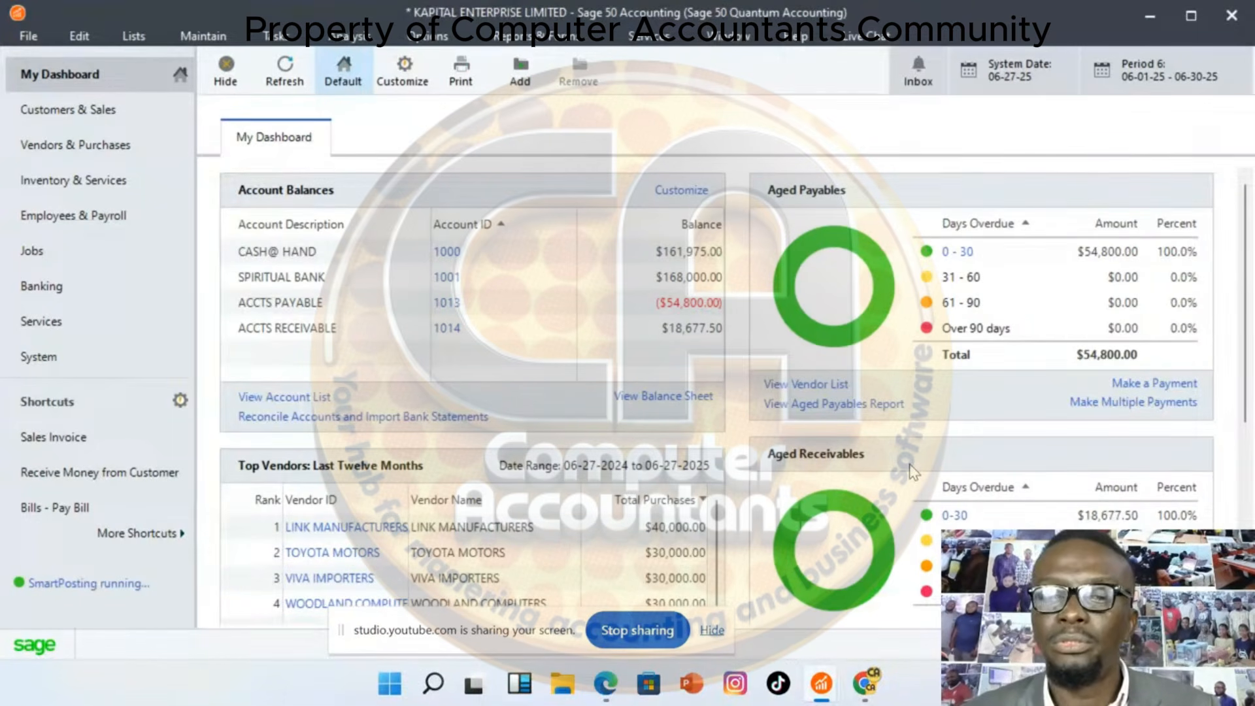
mouse_move(864, 683)
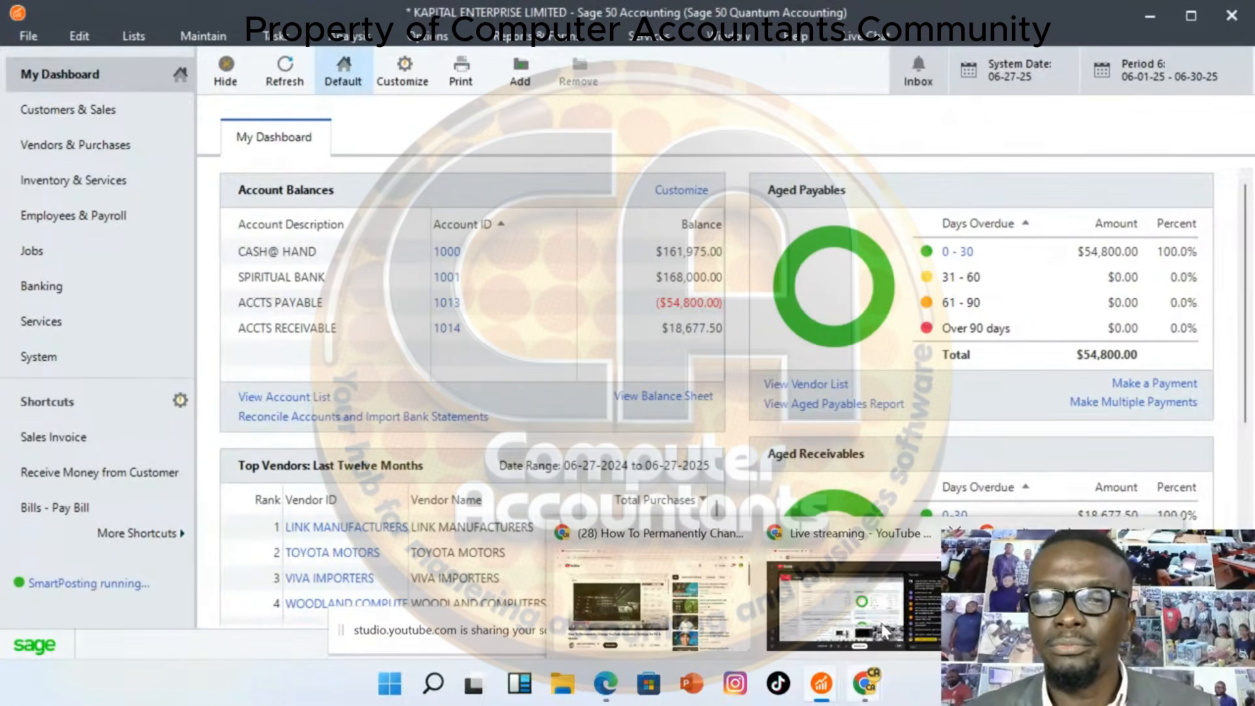
left_click(824, 621)
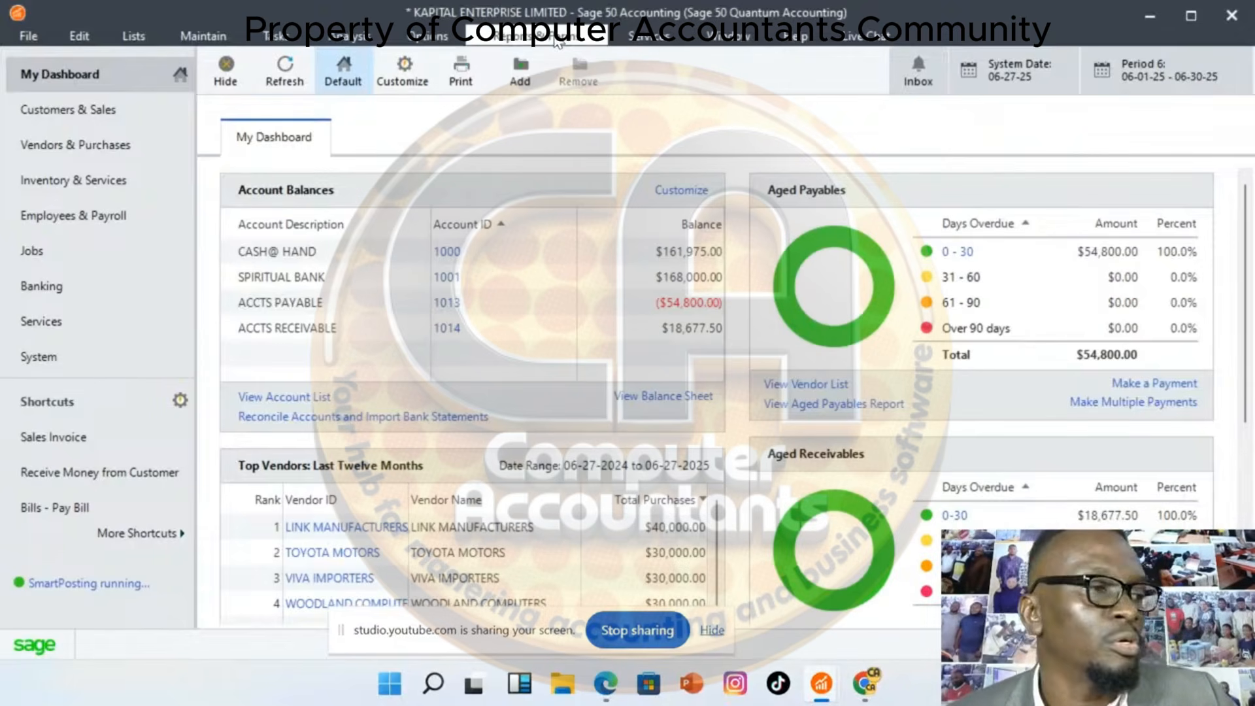
Open the June 2025 Inventory Unit Activity Report (37 sold, 50 purchased), review it, then close it
left_click(535, 36)
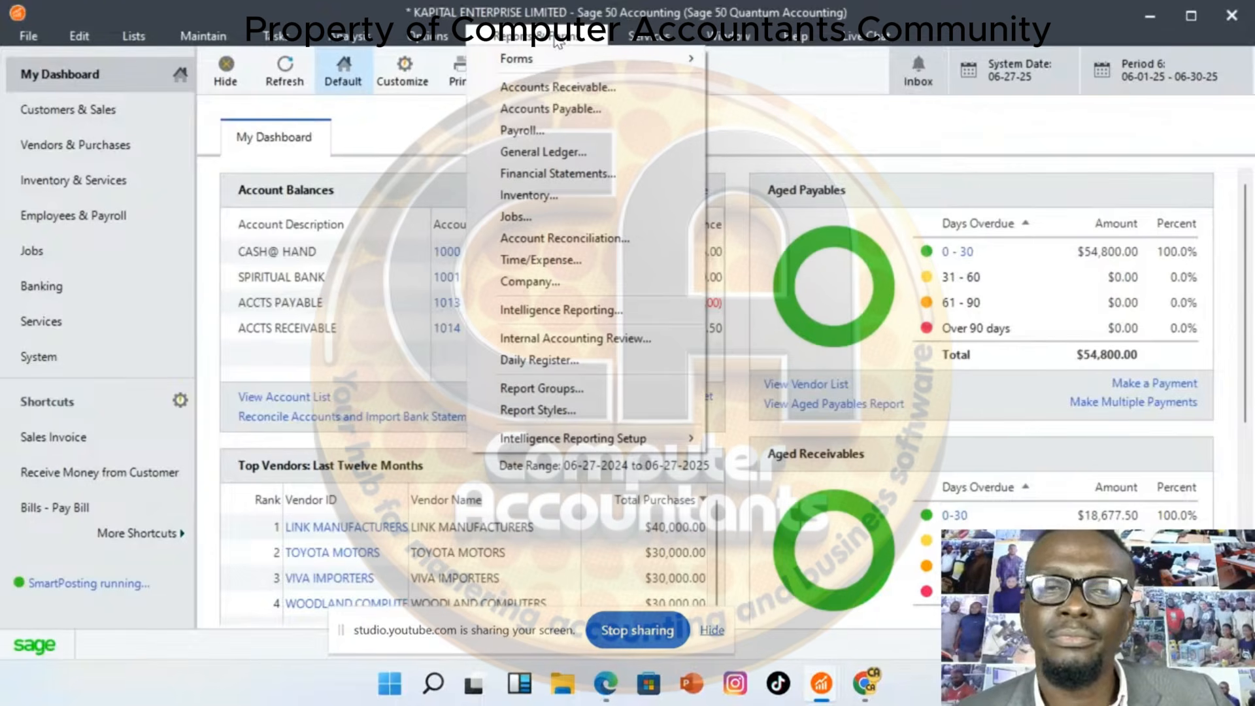
left_click(554, 199)
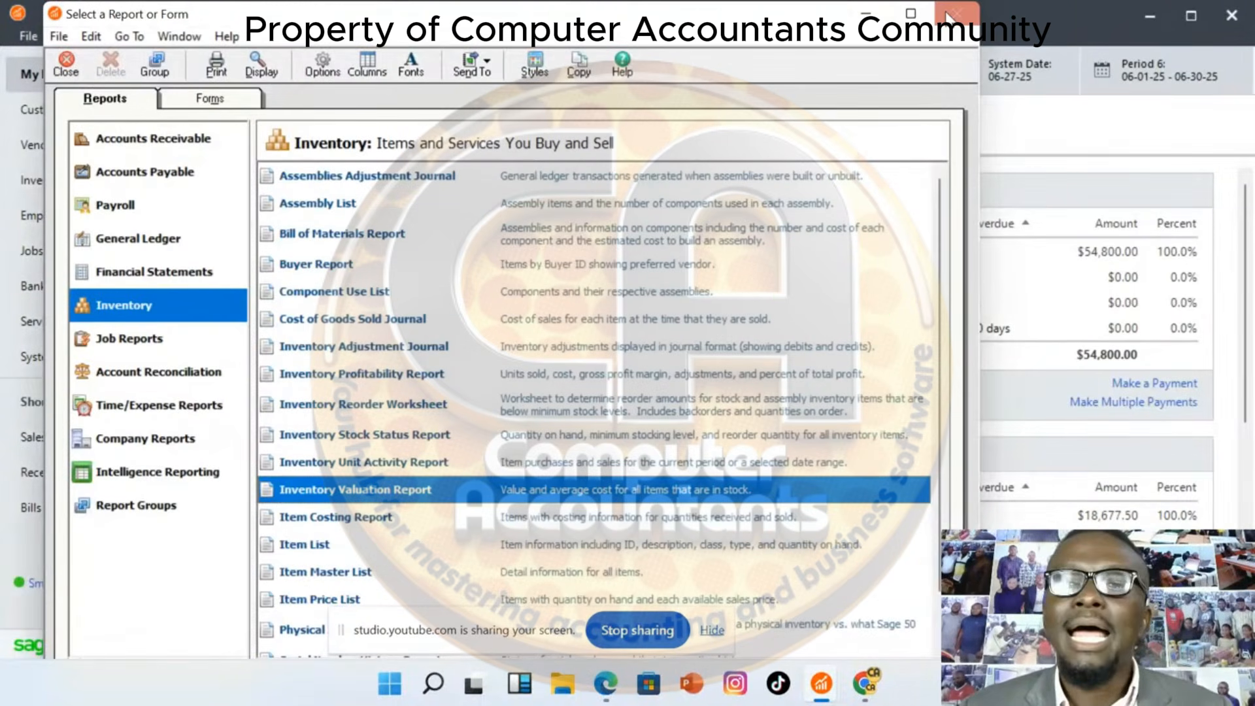
left_click(911, 13)
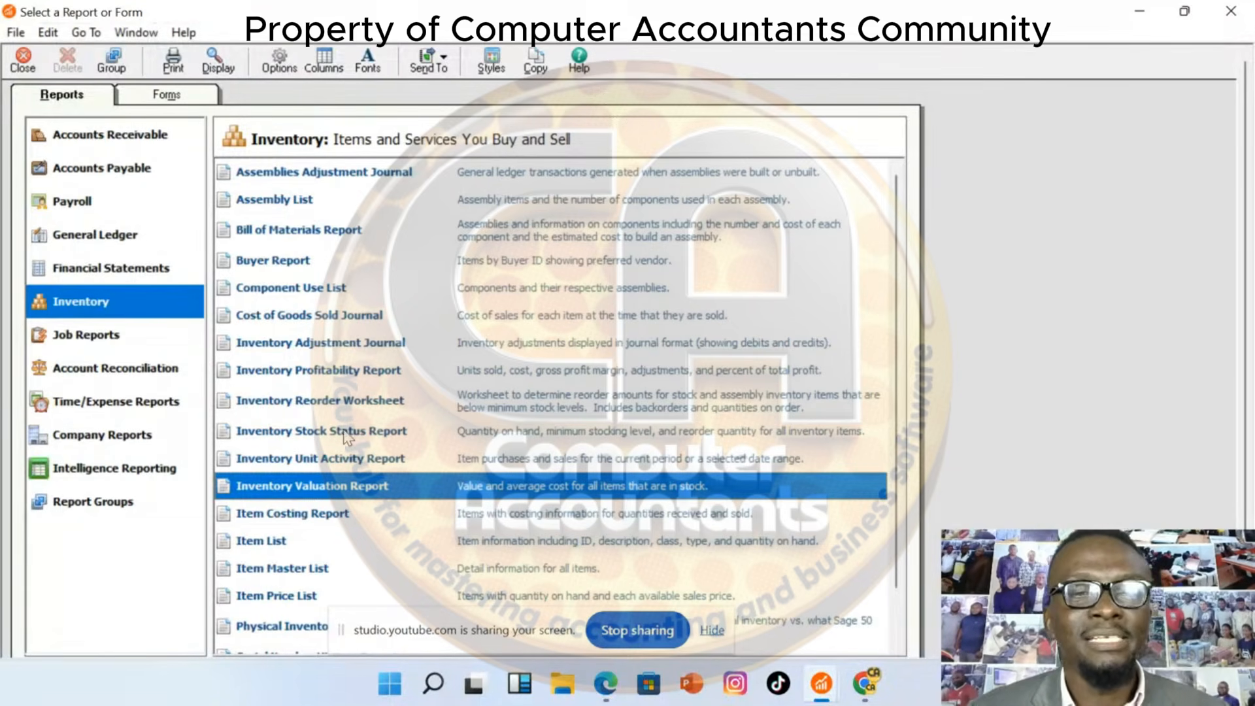
double_click(338, 461)
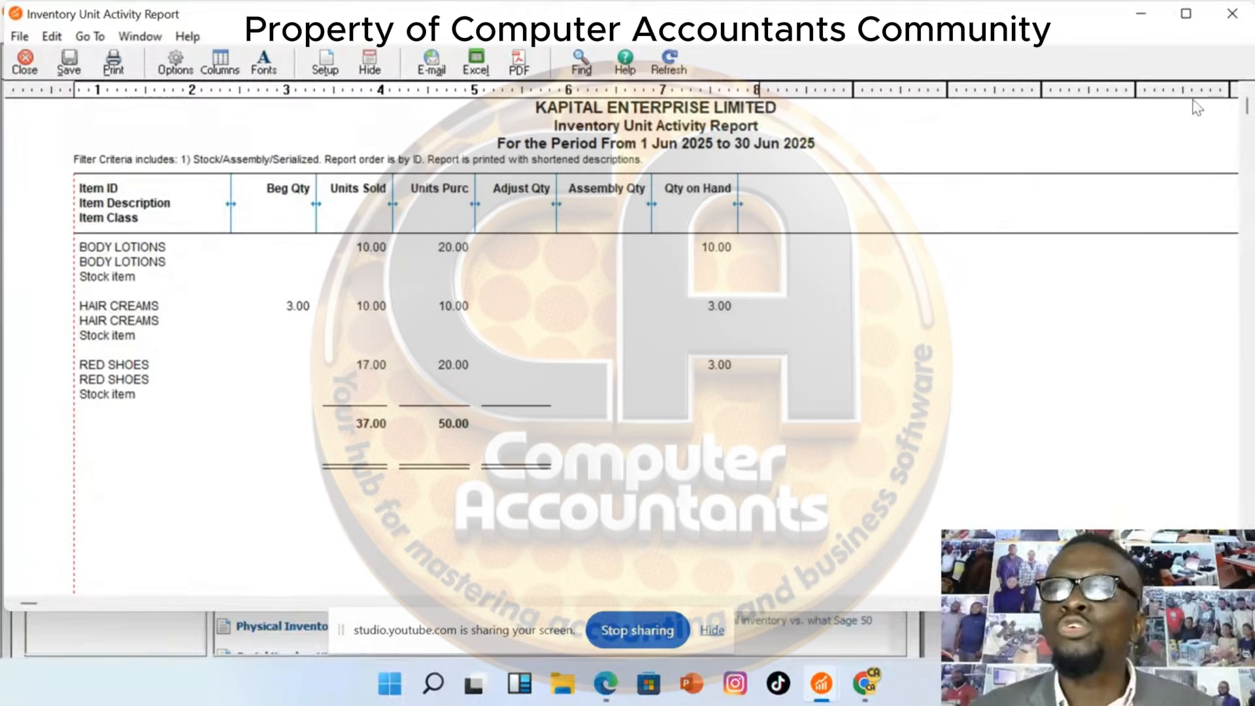
left_click(1231, 13)
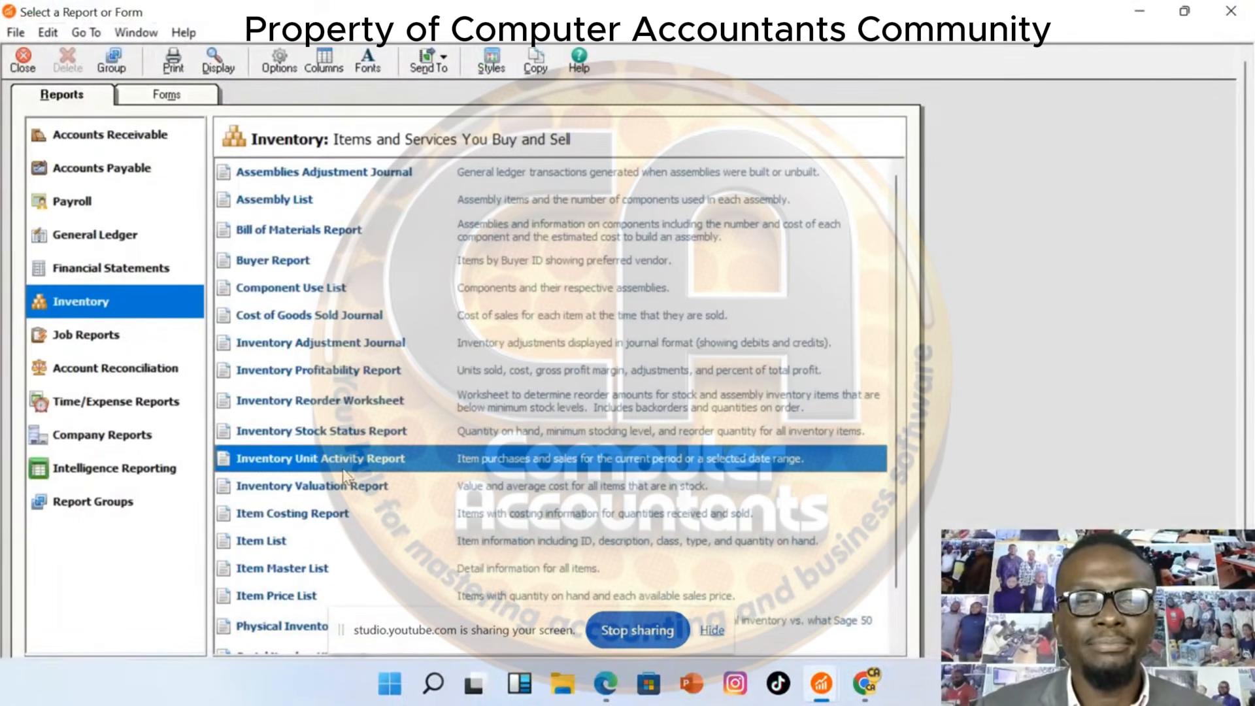
left_click(352, 374)
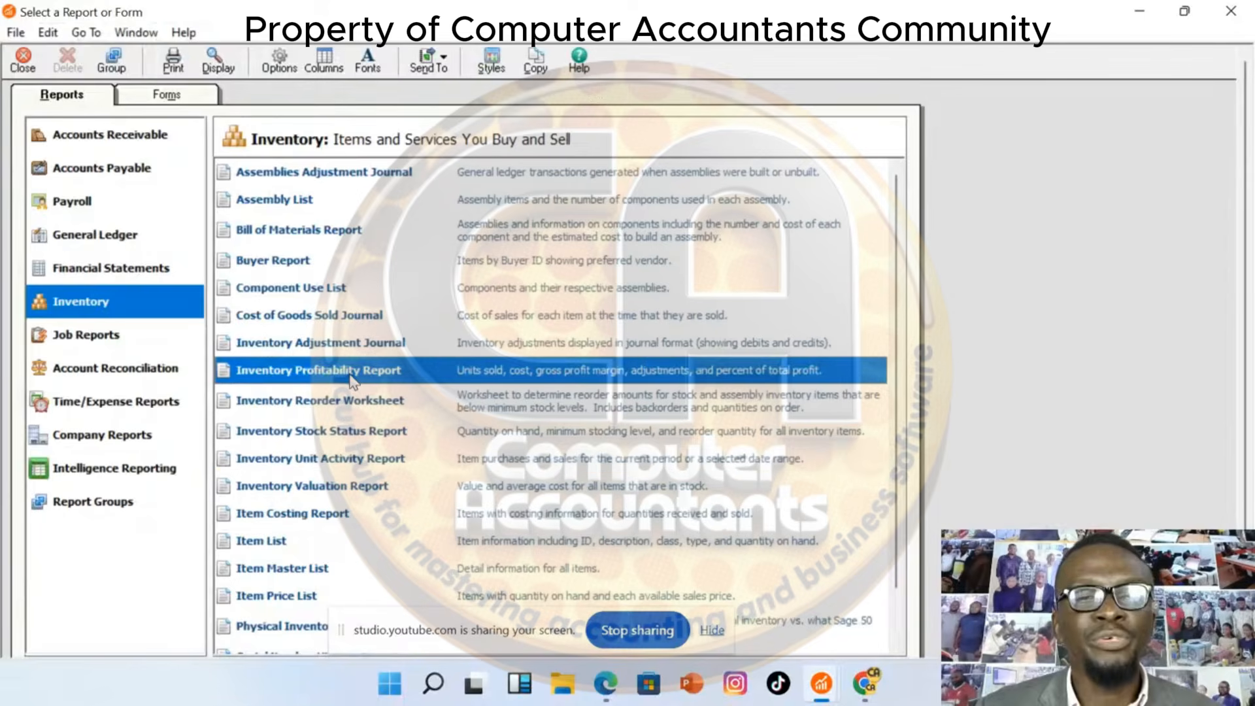
double_click(351, 374)
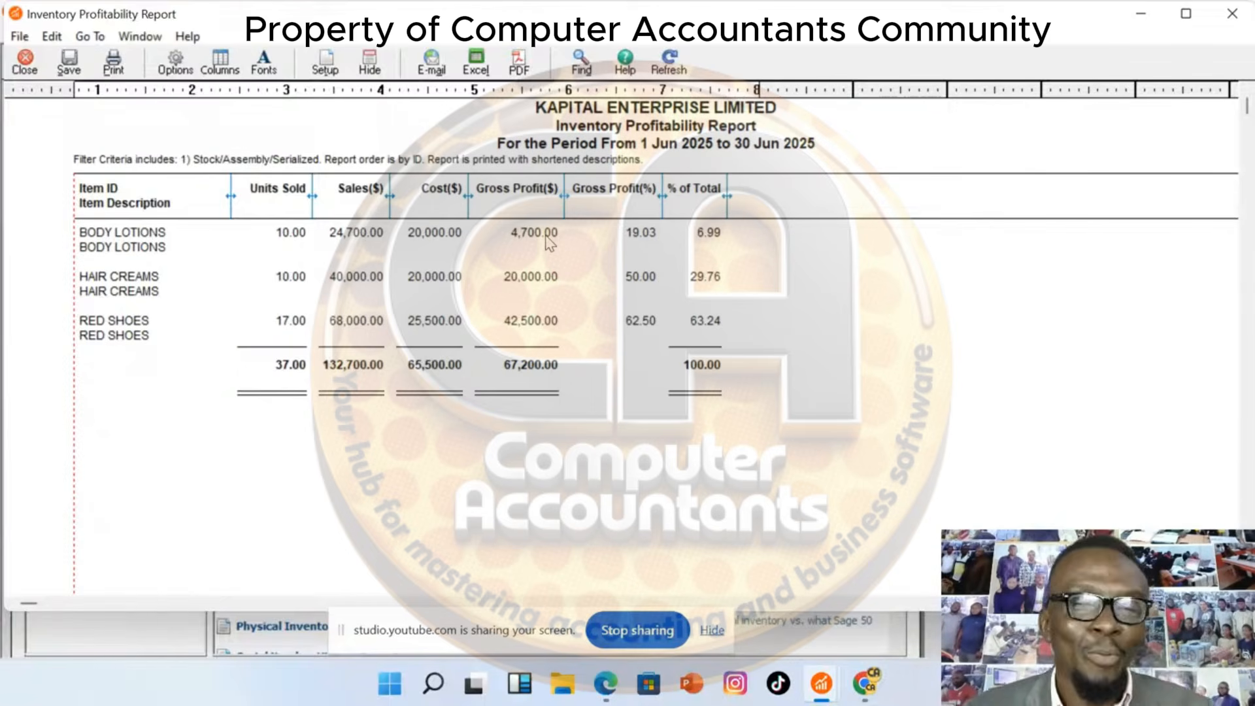
left_click(1227, 23)
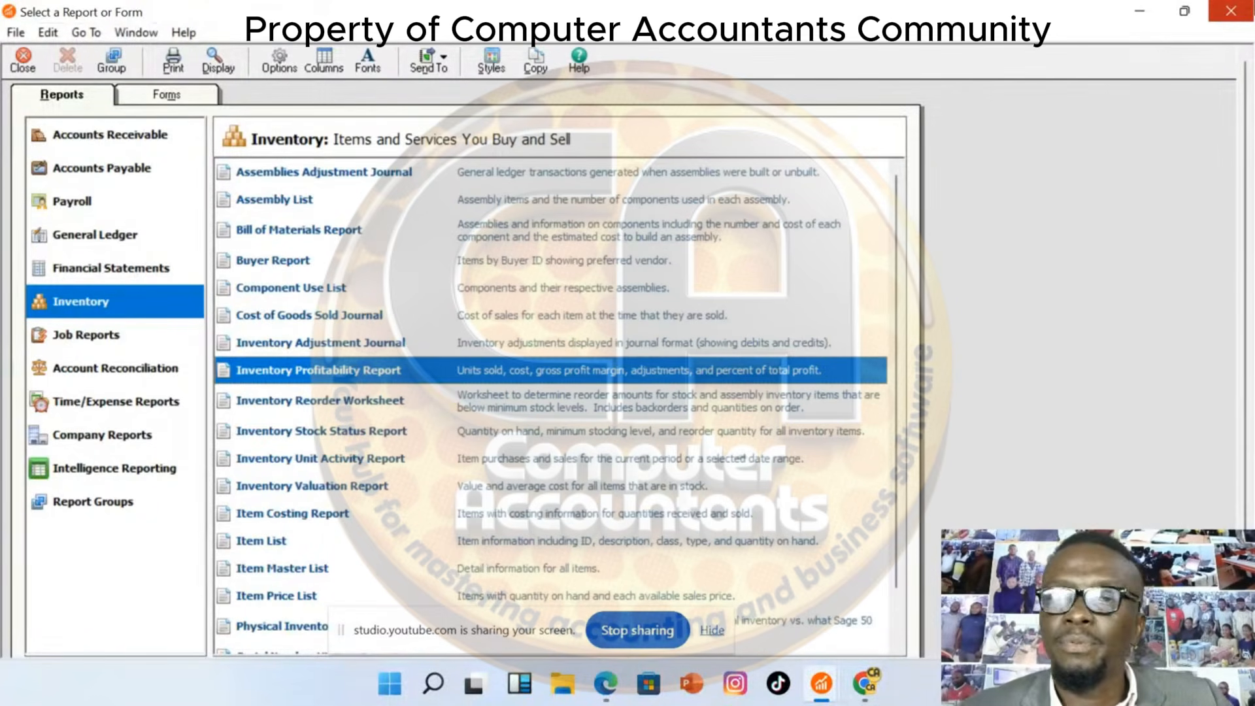
left_click(1139, 14)
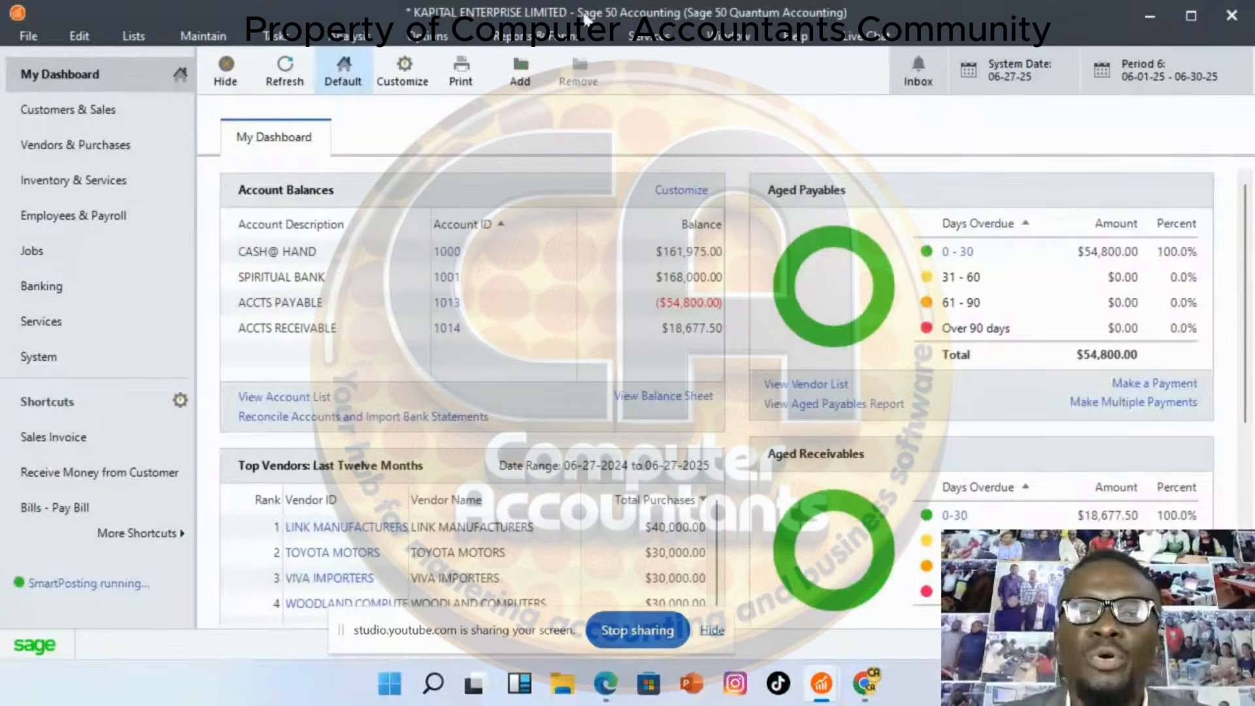
Generate the current-period <Standard> Balance Sheet showing the 9,952.50 VAT/SALES TAX liability, then minimize it
left_click(527, 36)
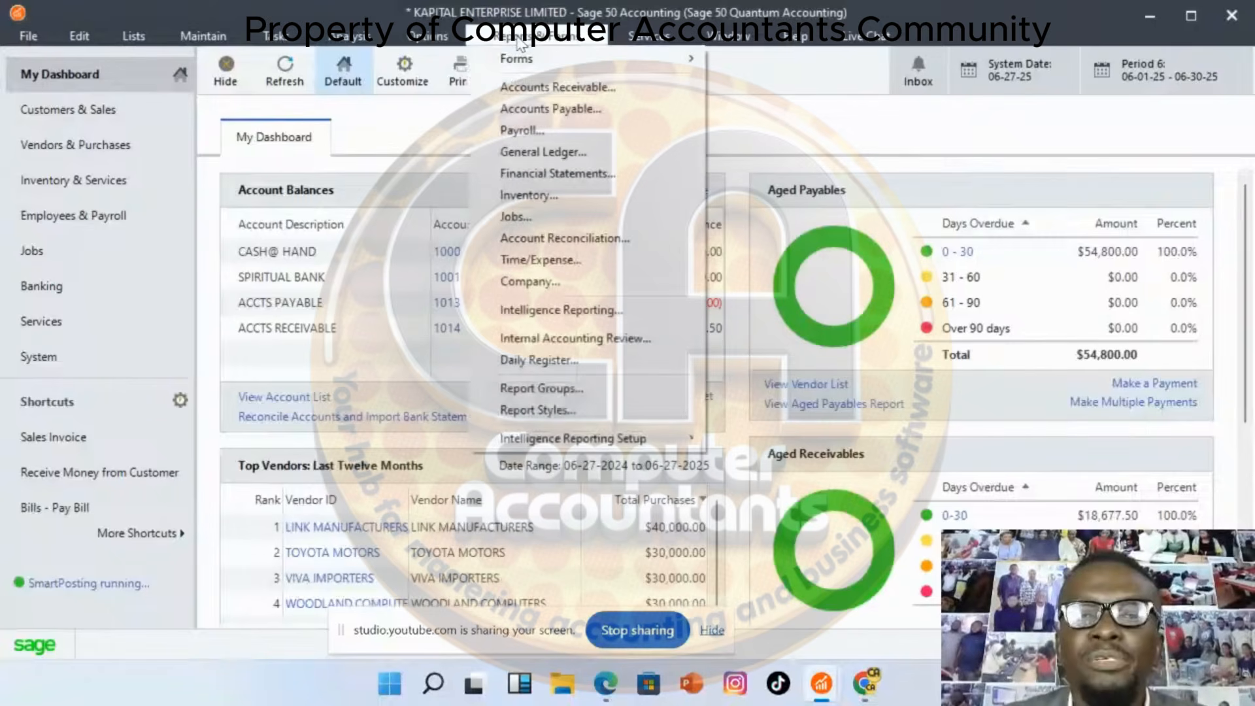
left_click(584, 176)
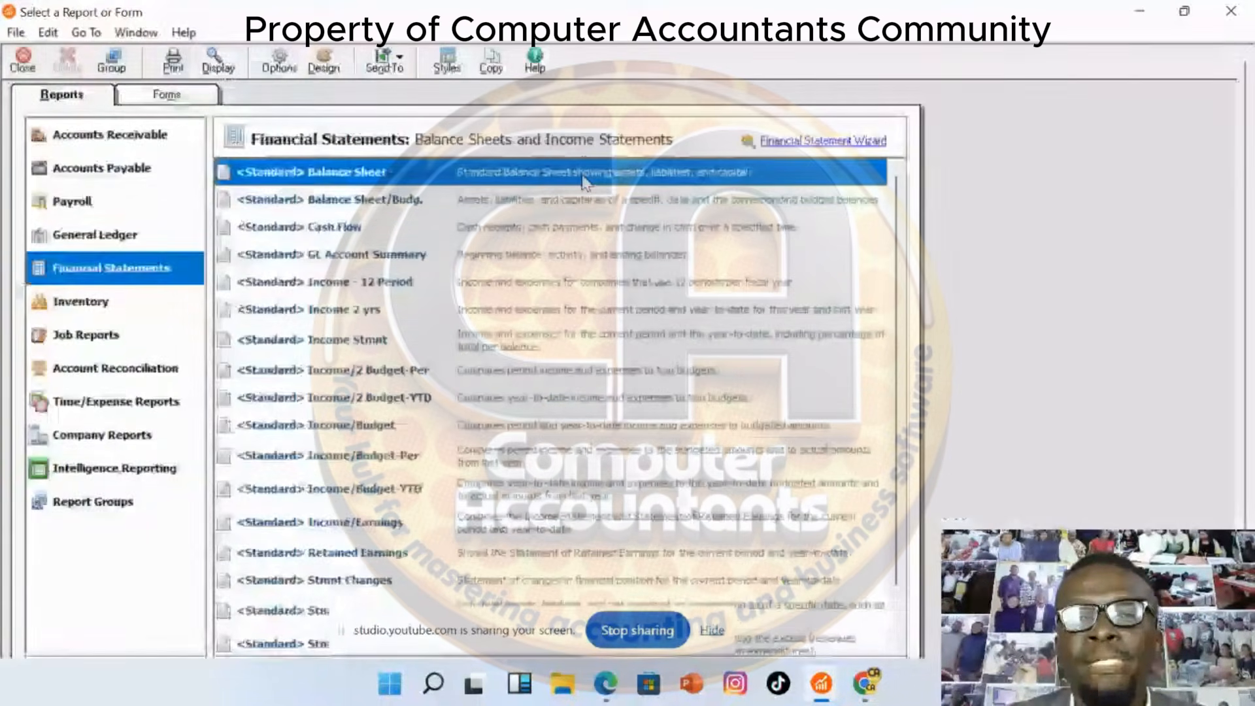
double_click(348, 180)
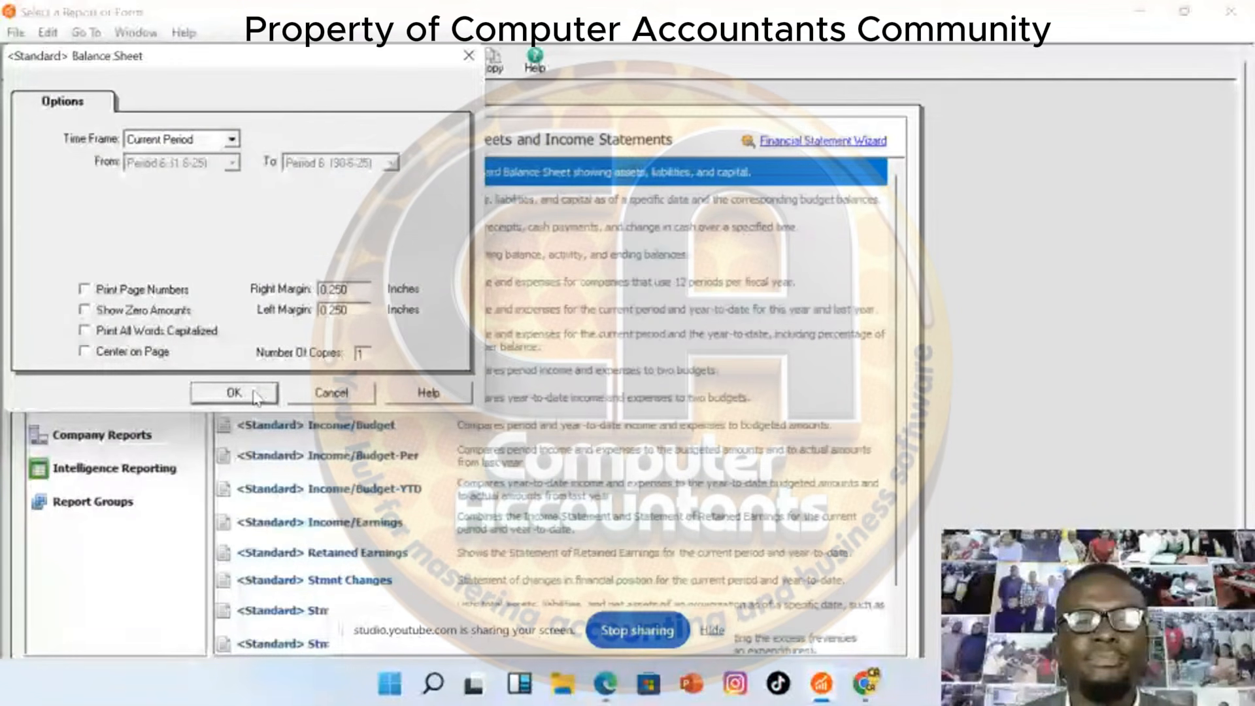
left_click(256, 395)
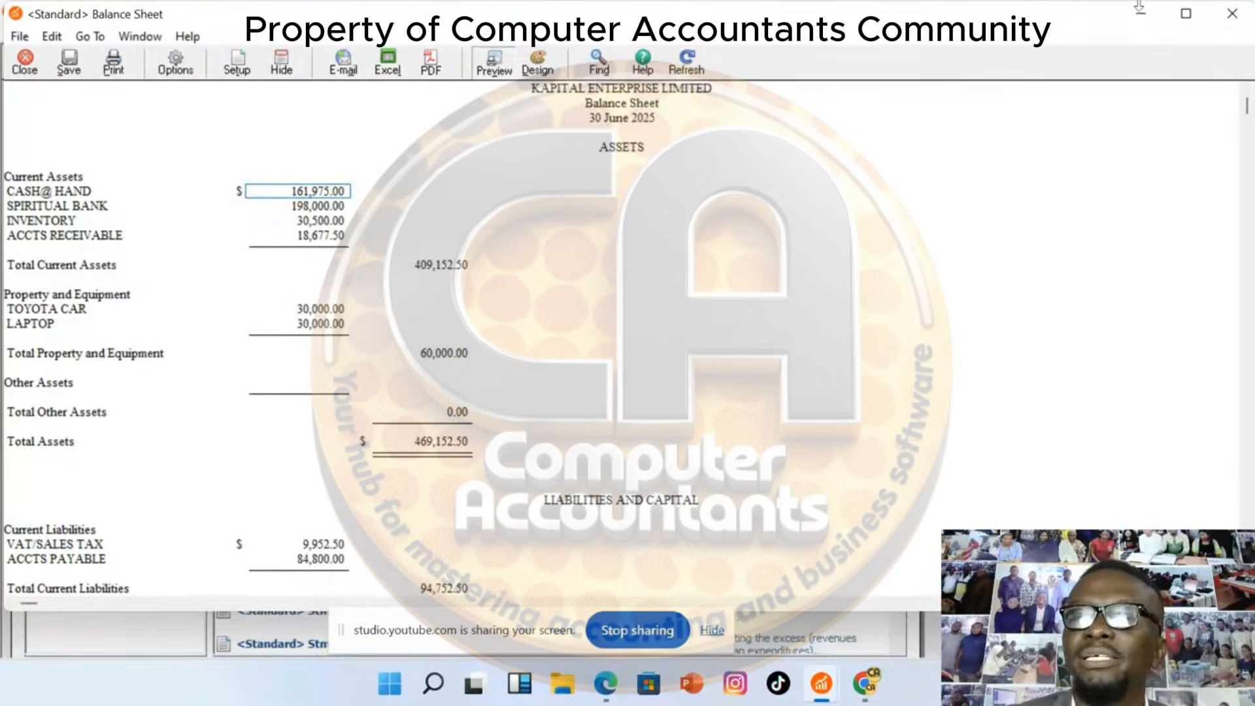
left_click(1141, 14)
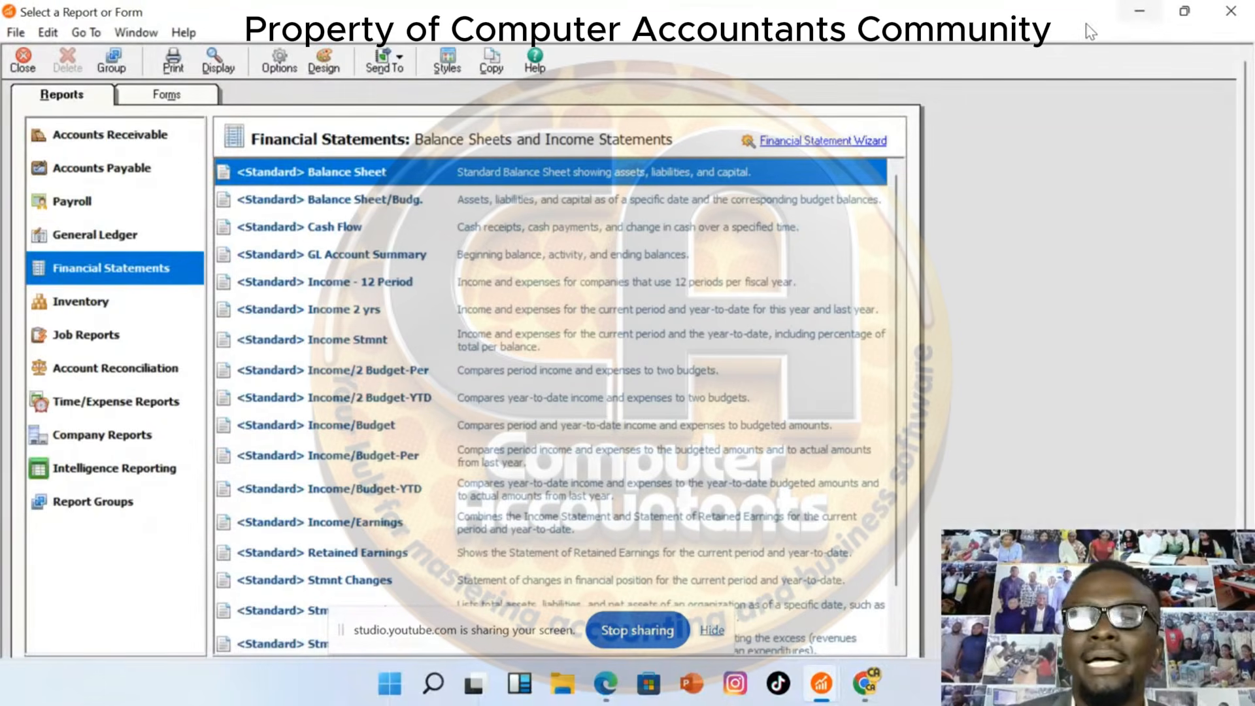
left_click(1139, 14)
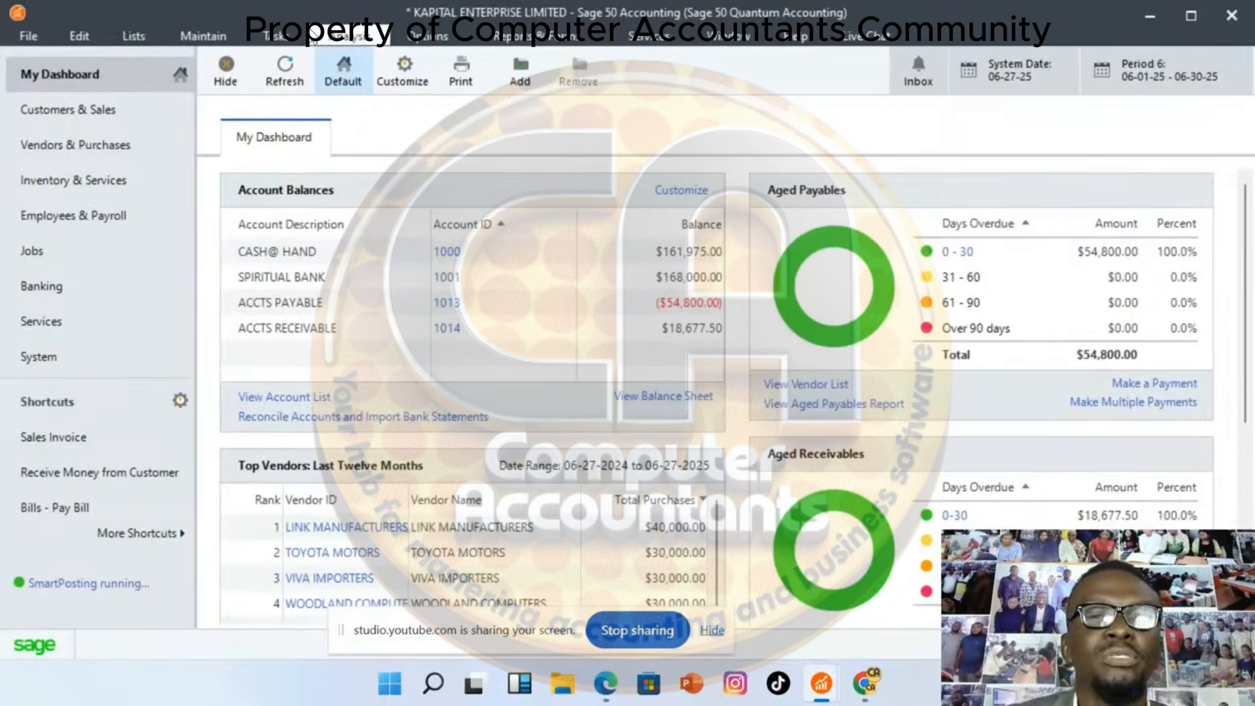
Start a new check payable to FIRS, keeping 1003 as the expense account
left_click(281, 36)
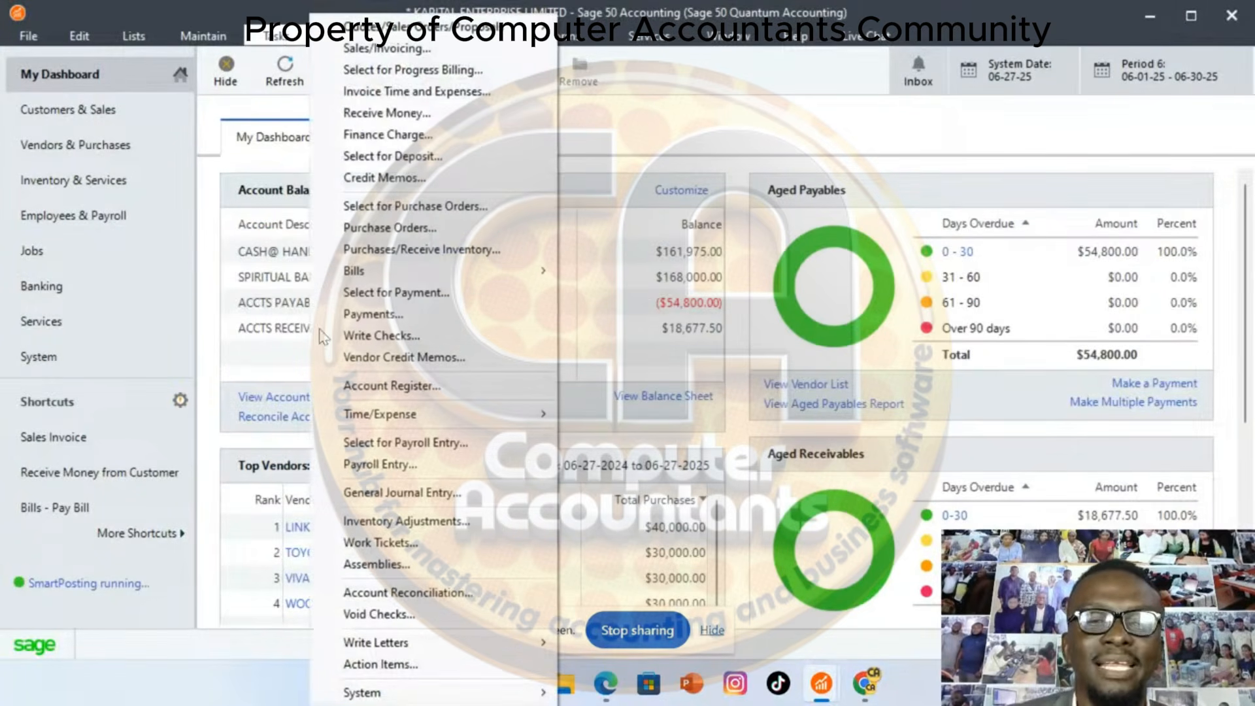
left_click(403, 344)
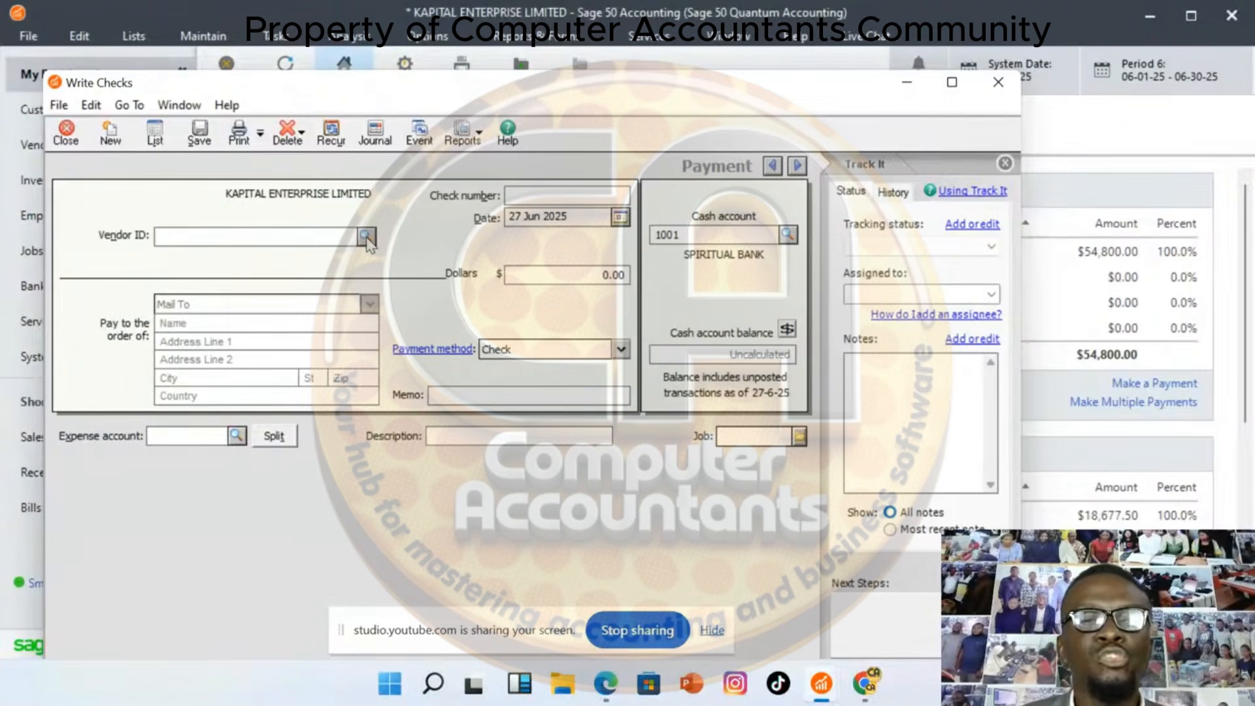
left_click(366, 236)
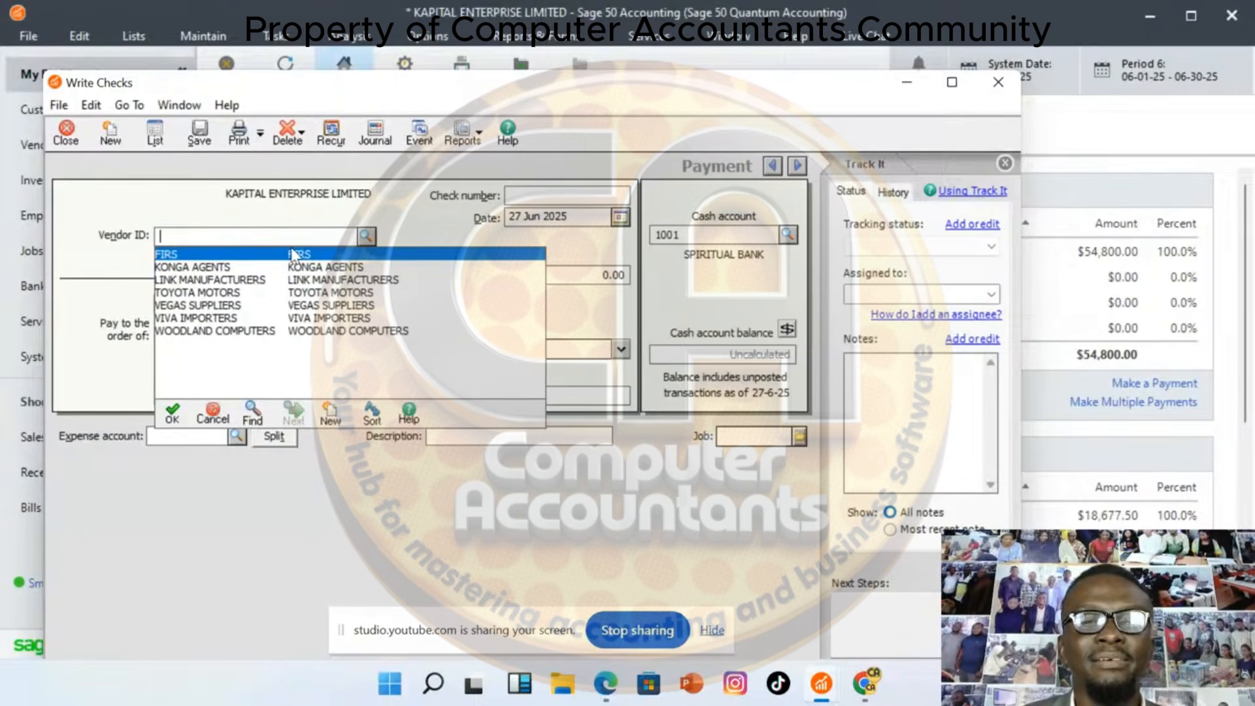
double_click(293, 256)
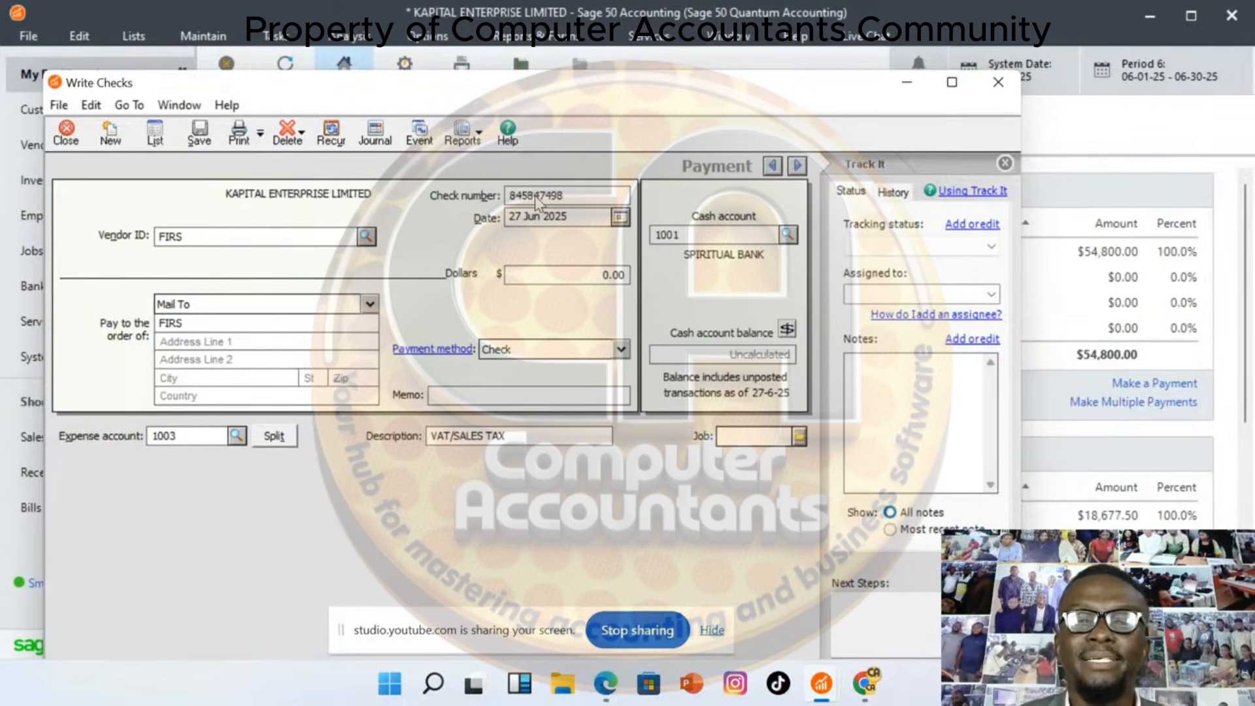
left_click(235, 434)
double_click(269, 477)
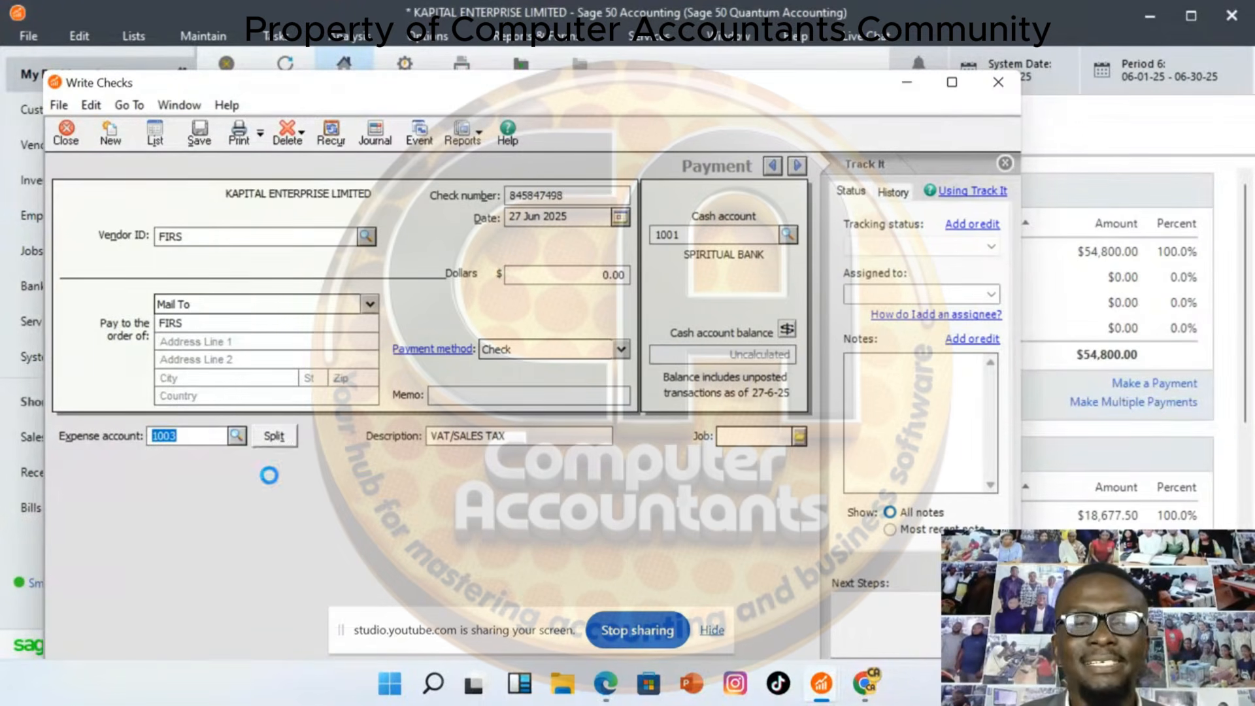
Enter 9,952.50 as the check amount, save the check, and close the form
left_click(585, 275)
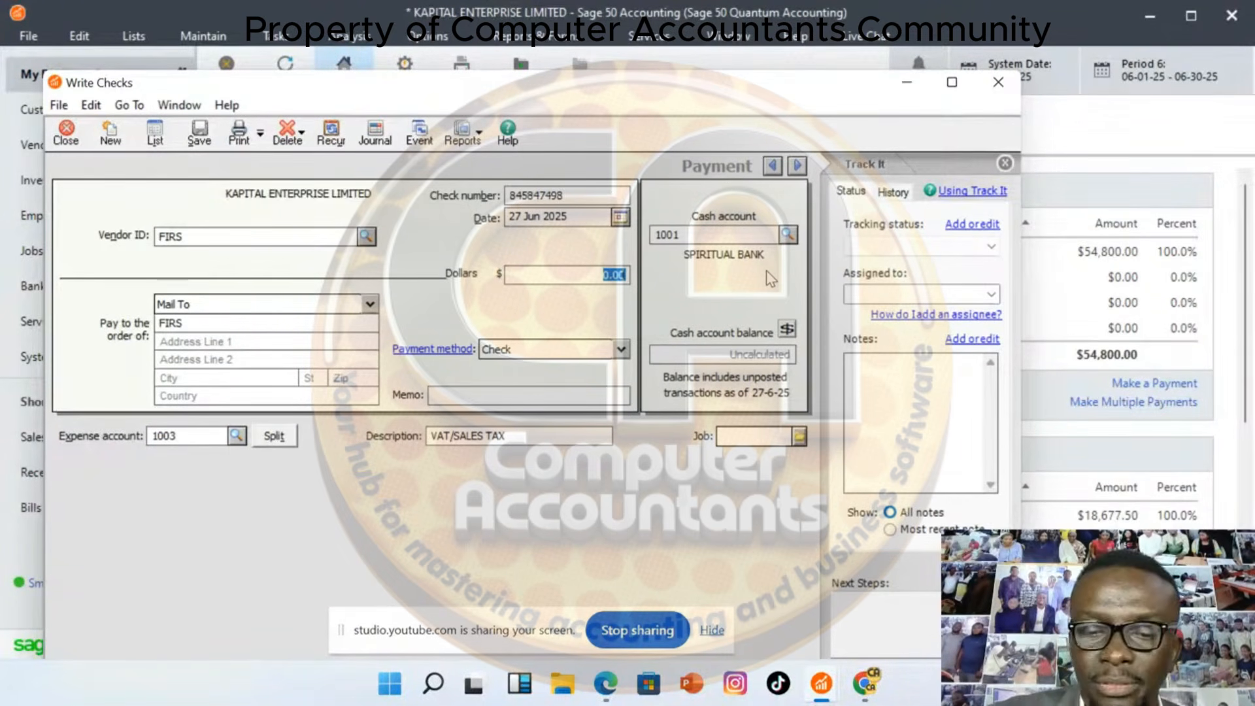
type("9,952")
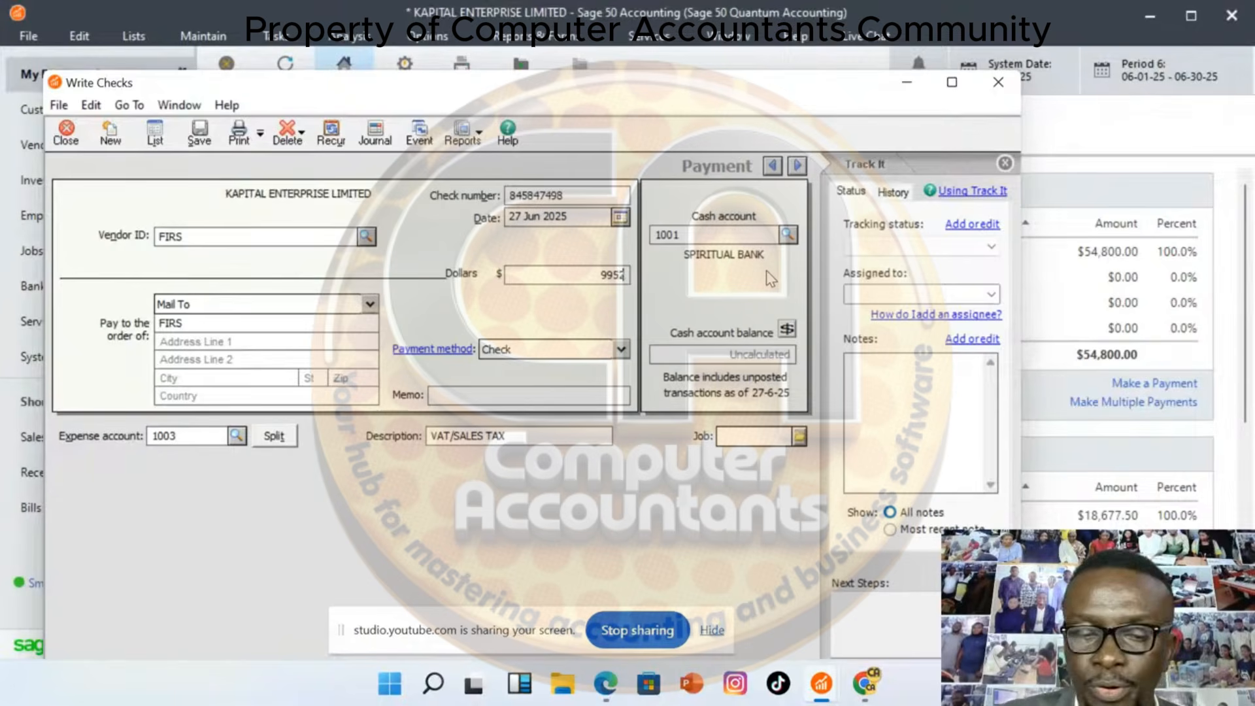
type(".50")
key("Tab")
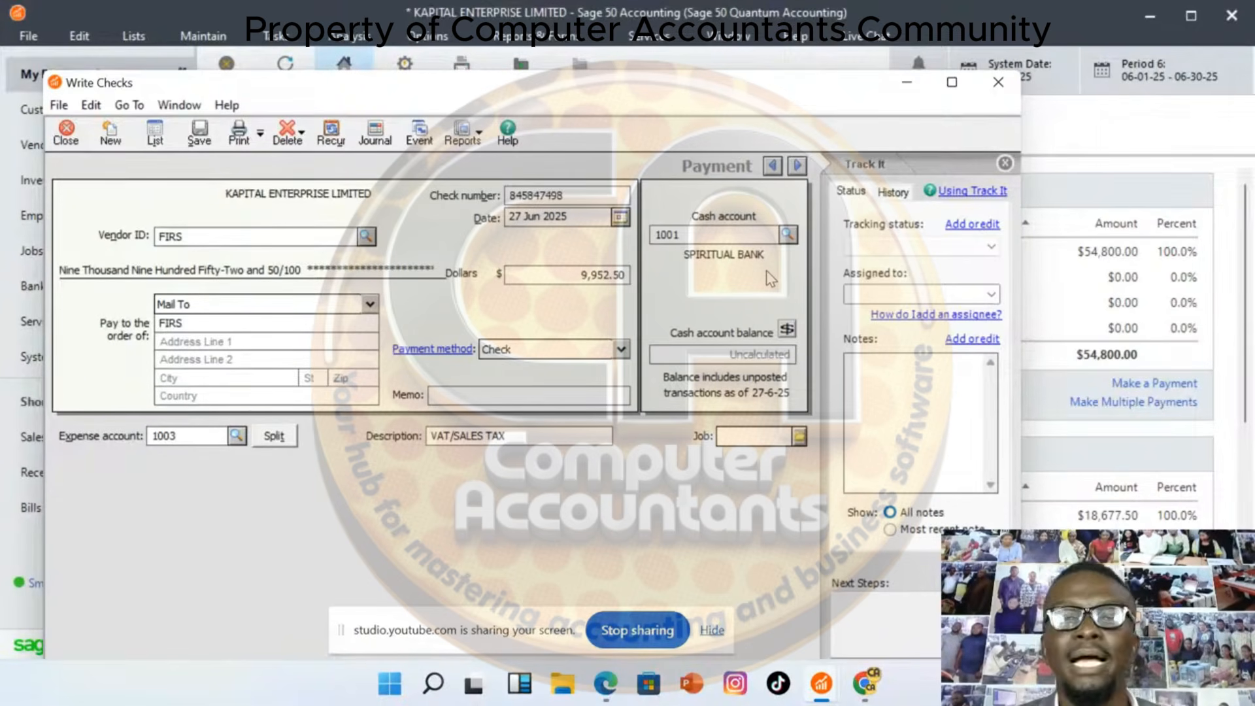
left_click(207, 146)
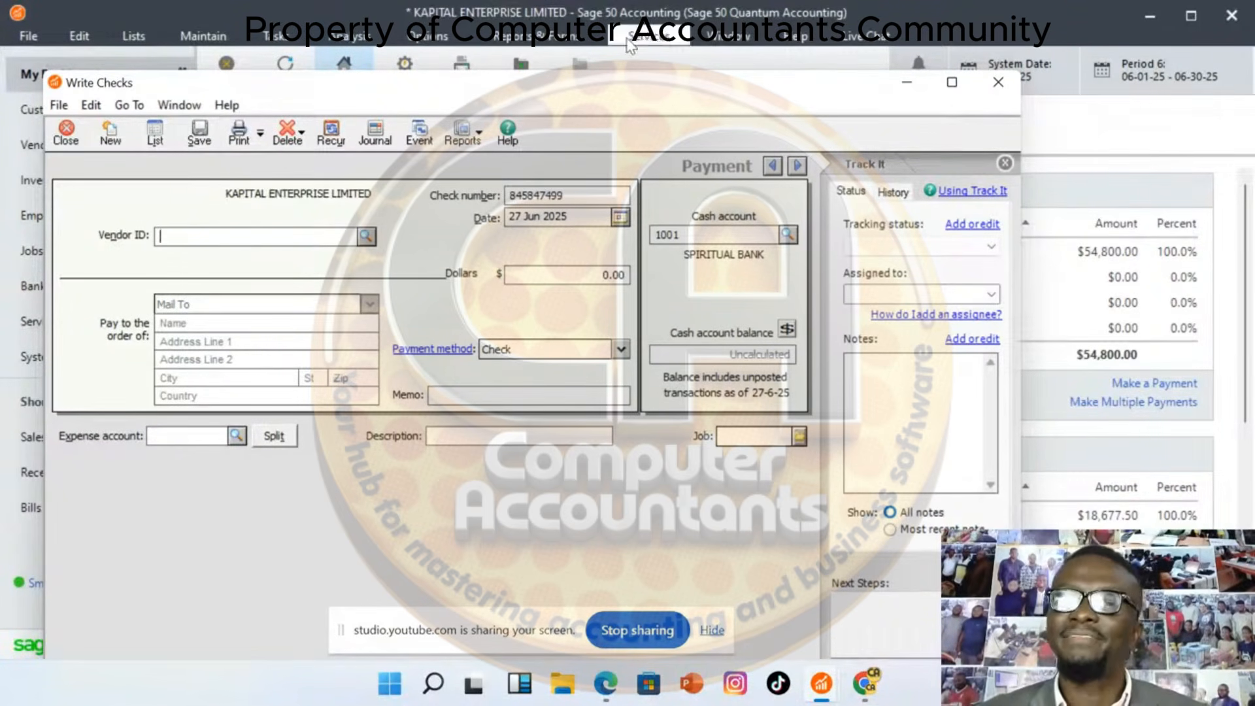
left_click(997, 78)
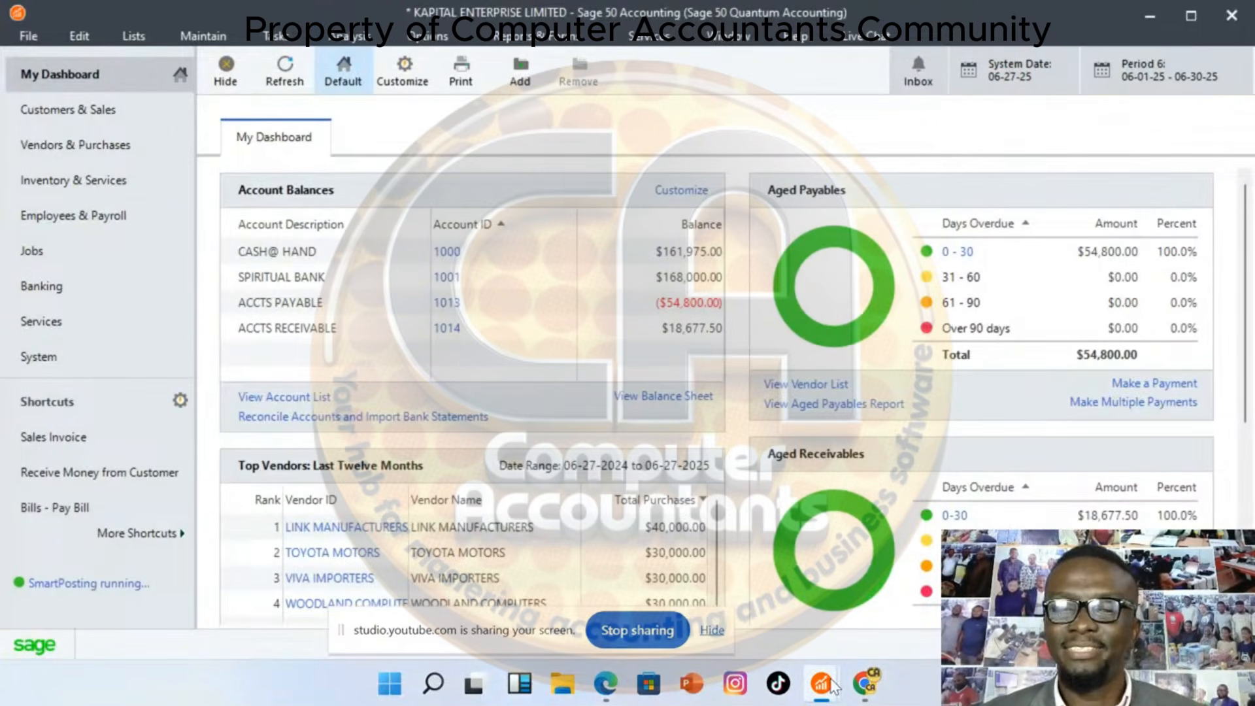
Bring back the earlier, outdated balance sheet and close it
mouse_move(834, 686)
left_click(1017, 614)
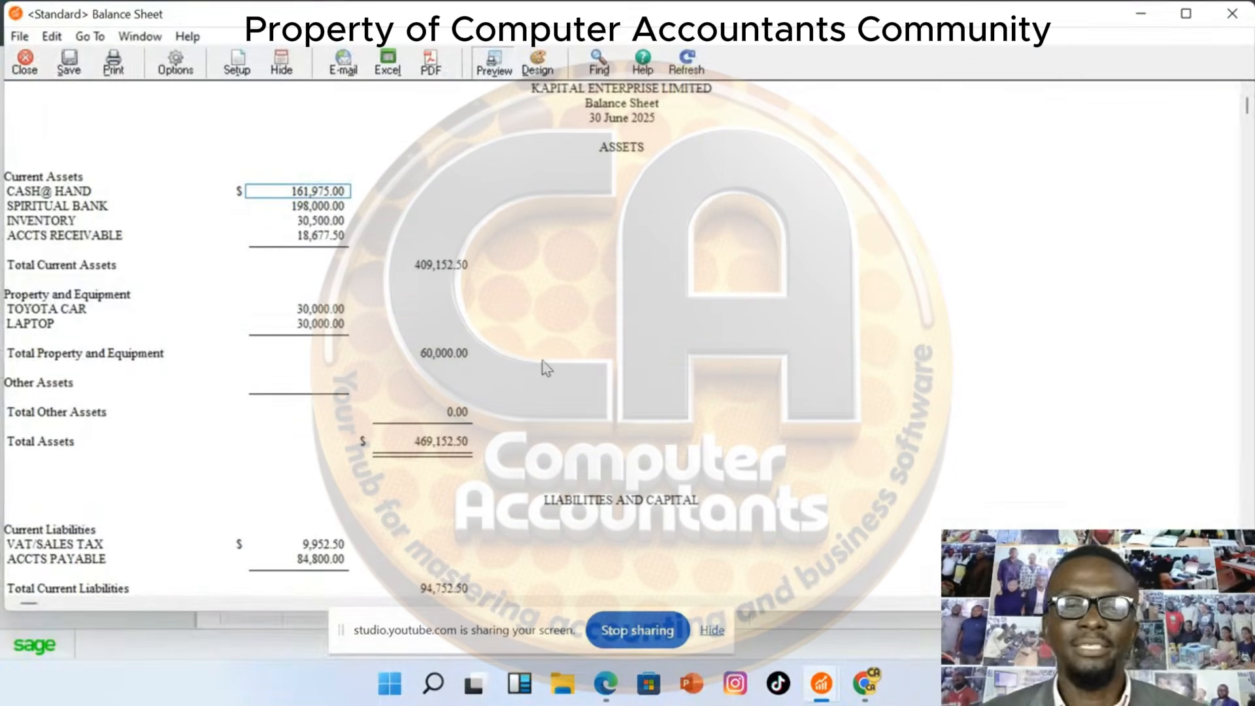
left_click(27, 72)
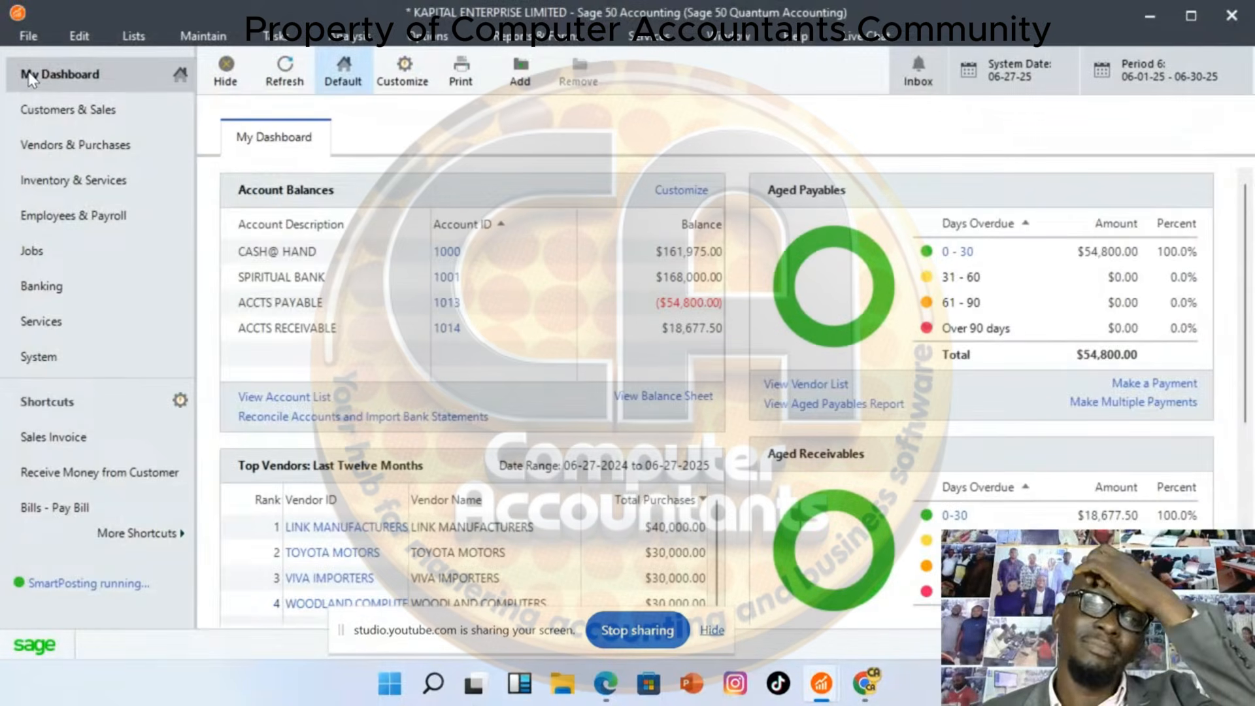
Regenerate the current-period <Standard> Balance Sheet, confirm assets total 459,200 with Spiritual Bank at 188,047.50, then close it
left_click(525, 45)
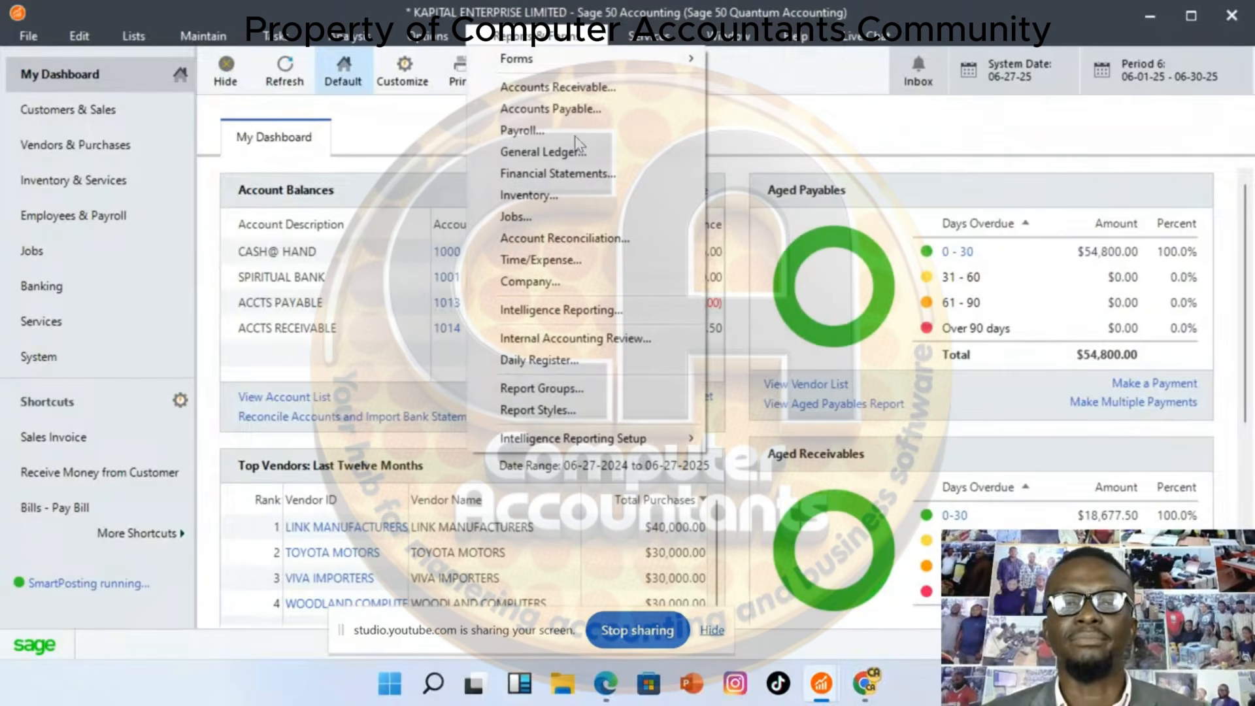
left_click(541, 178)
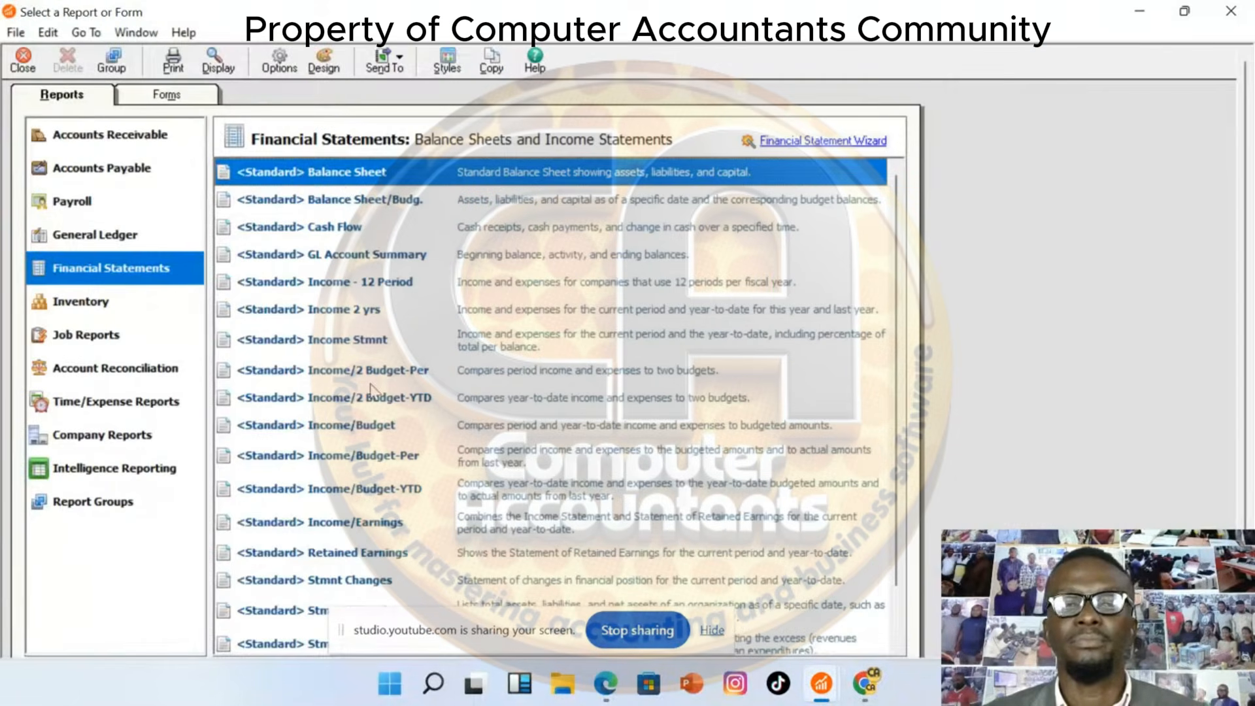
double_click(339, 182)
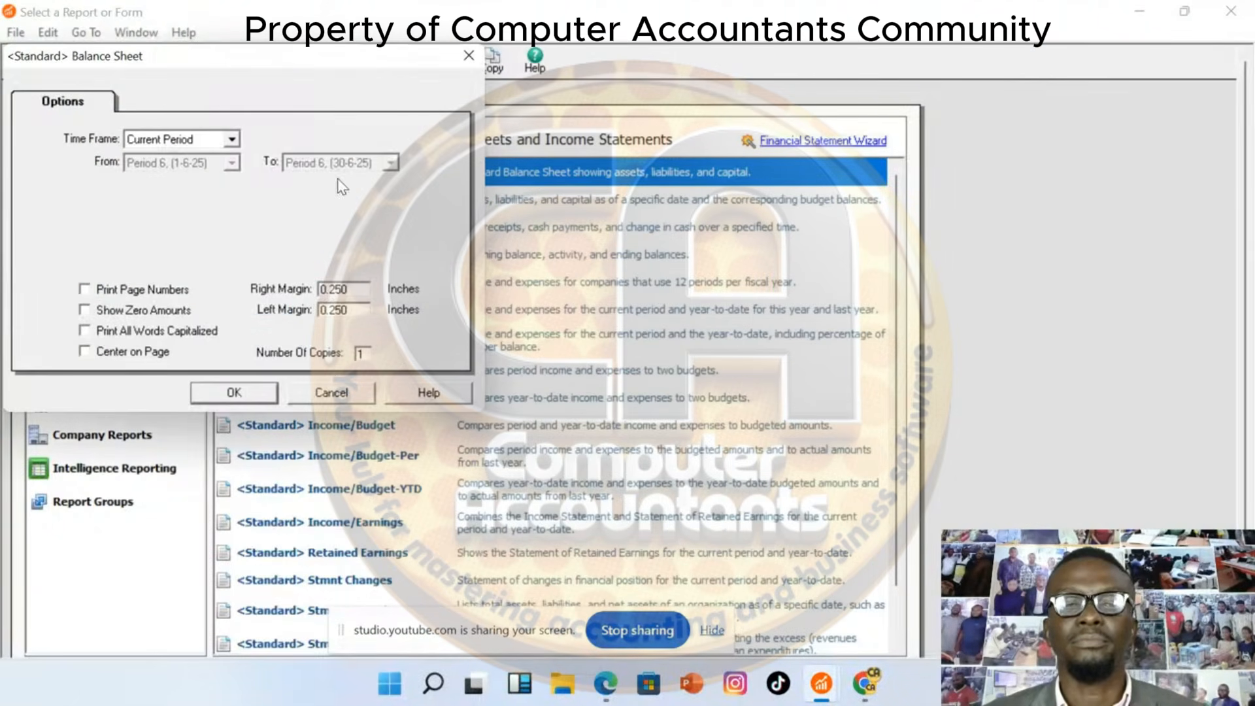
left_click(237, 394)
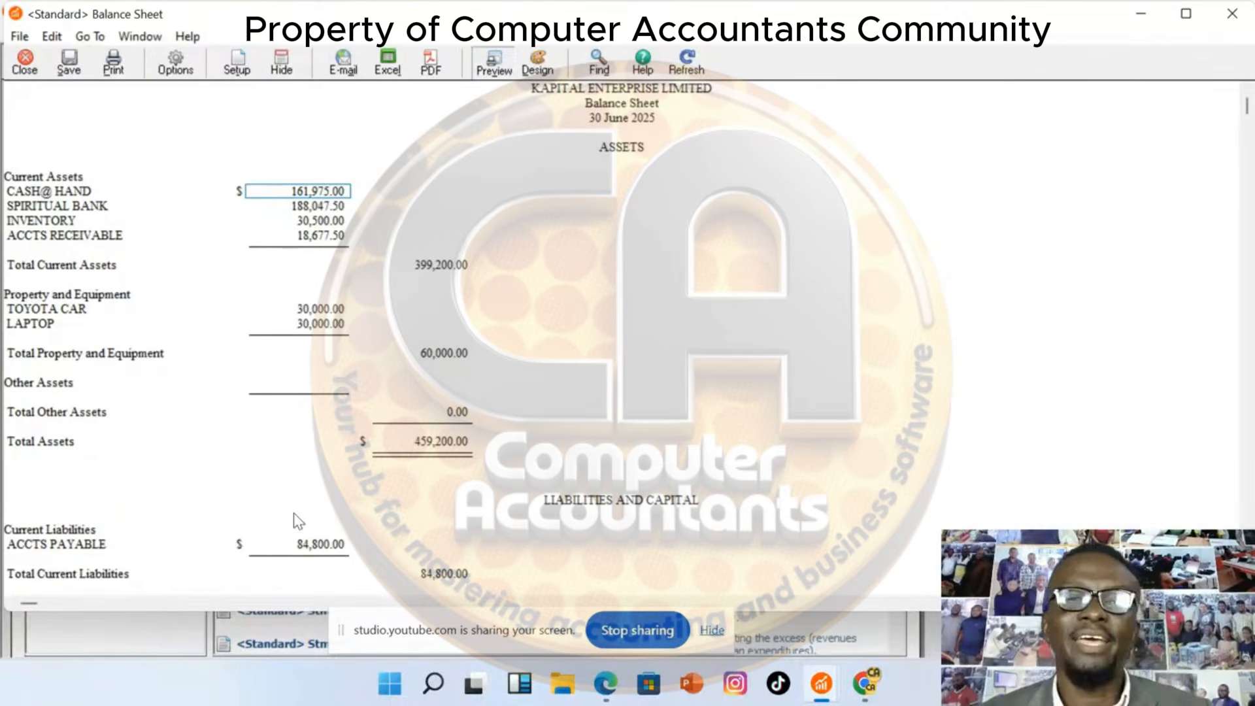
left_click(1228, 14)
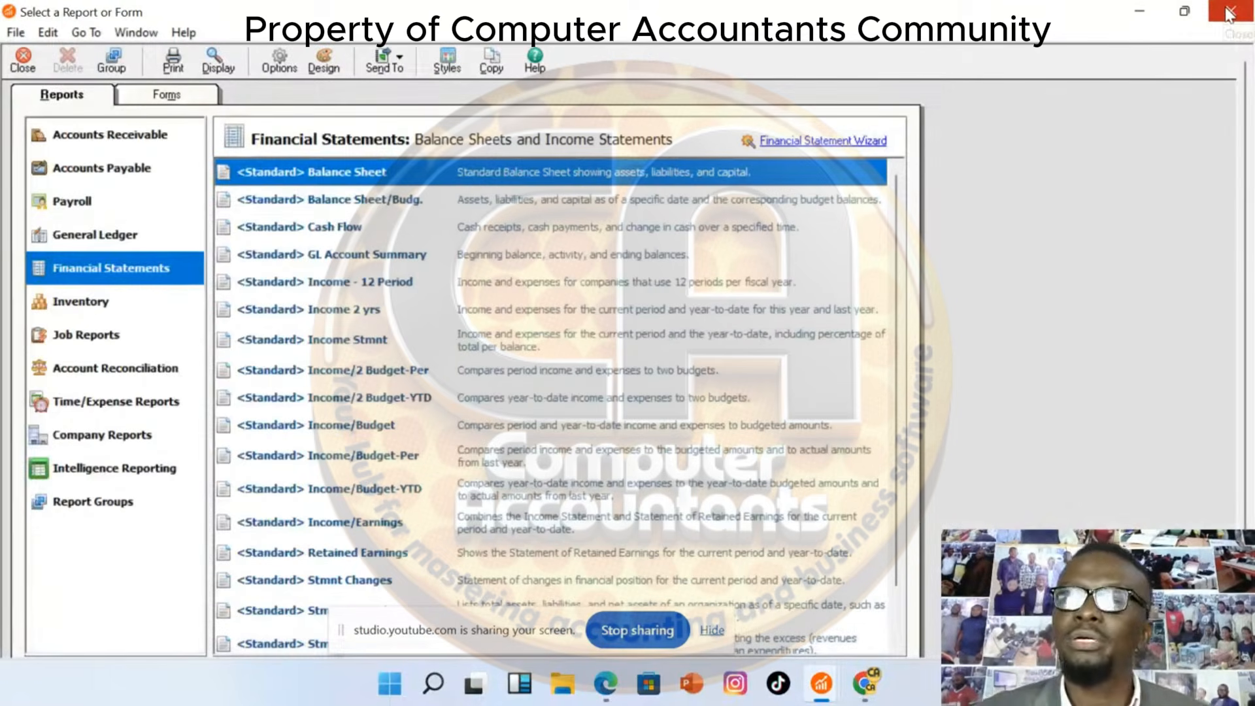
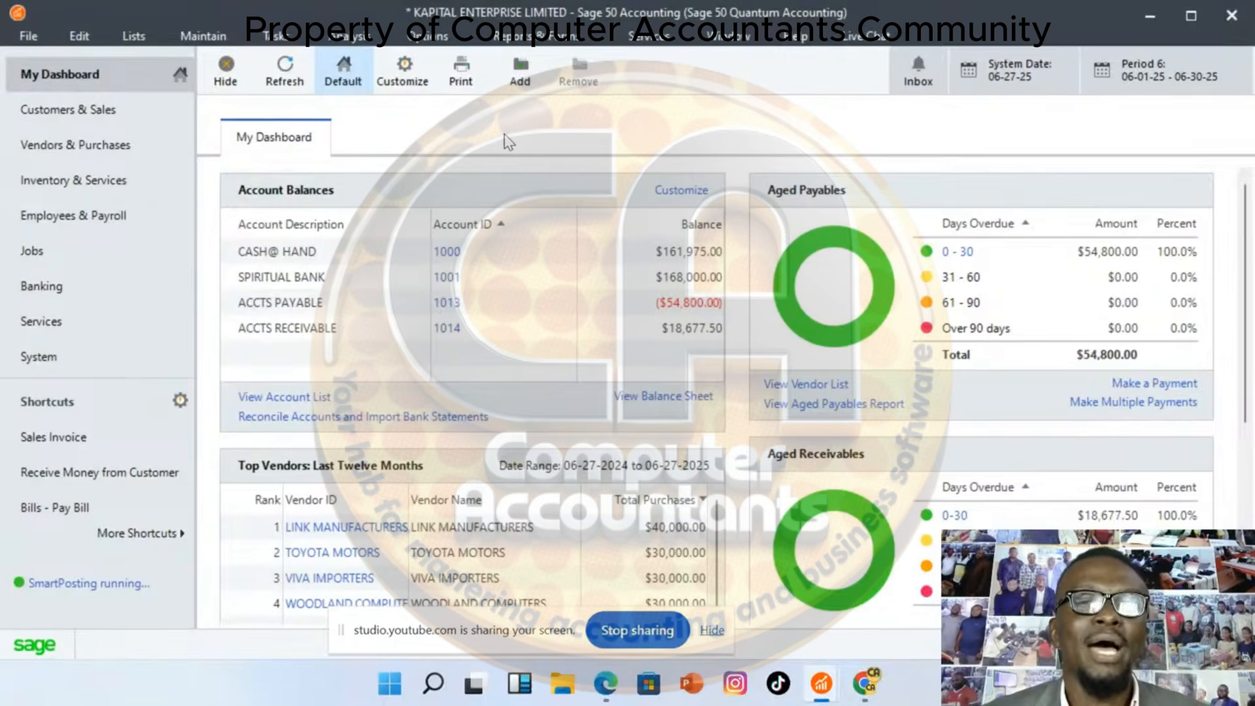
Open Maintain Chart of Accounts and enter 1016 as the new account ID
left_click(213, 38)
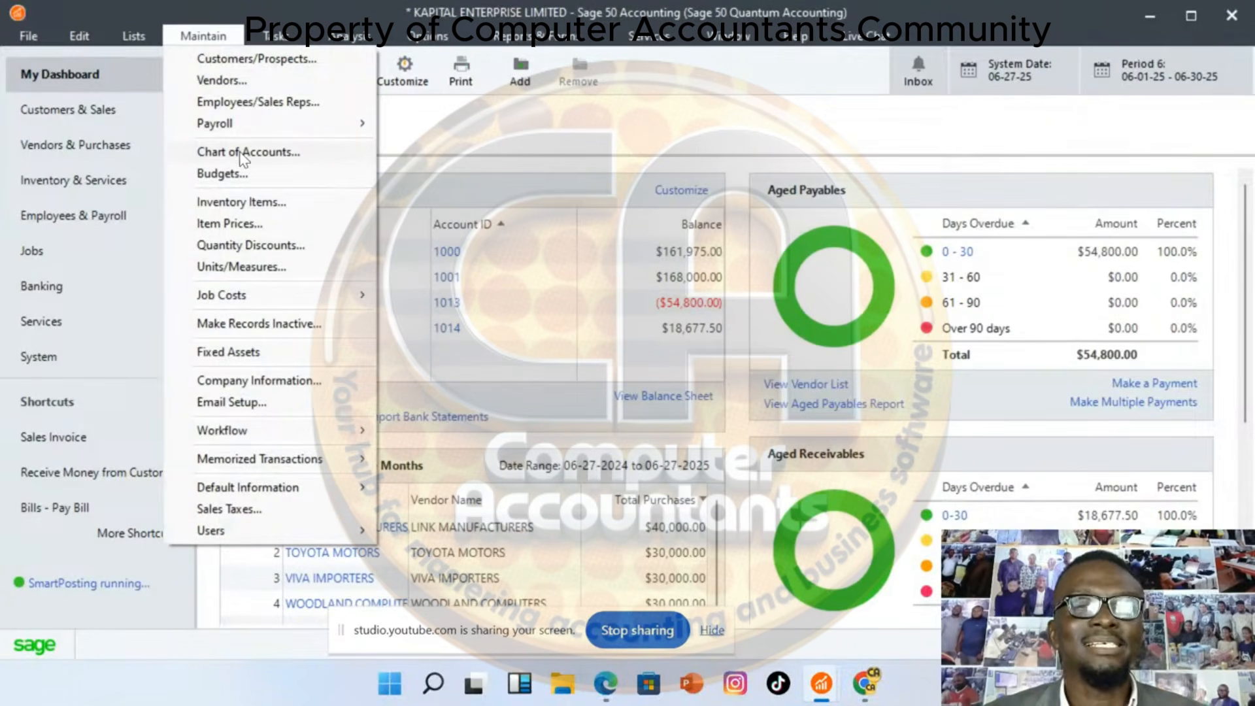
left_click(277, 153)
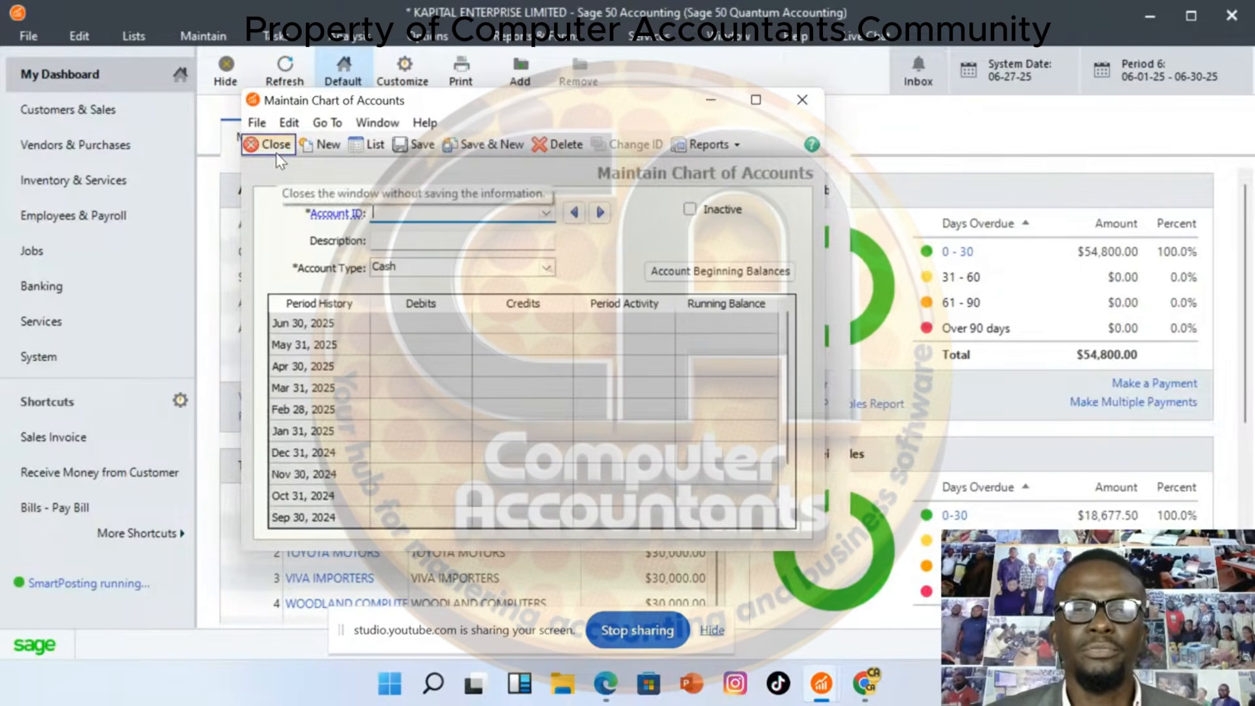
left_click(546, 214)
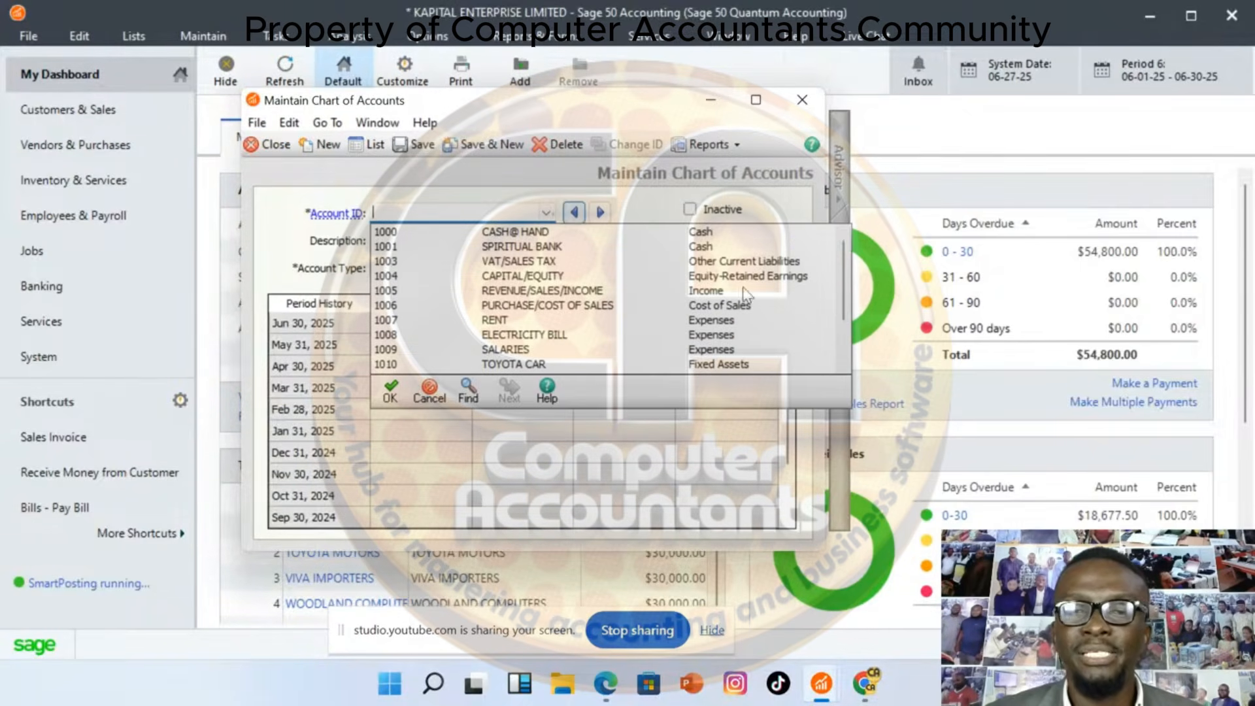
left_click_drag(844, 305, 836, 226)
type("1016")
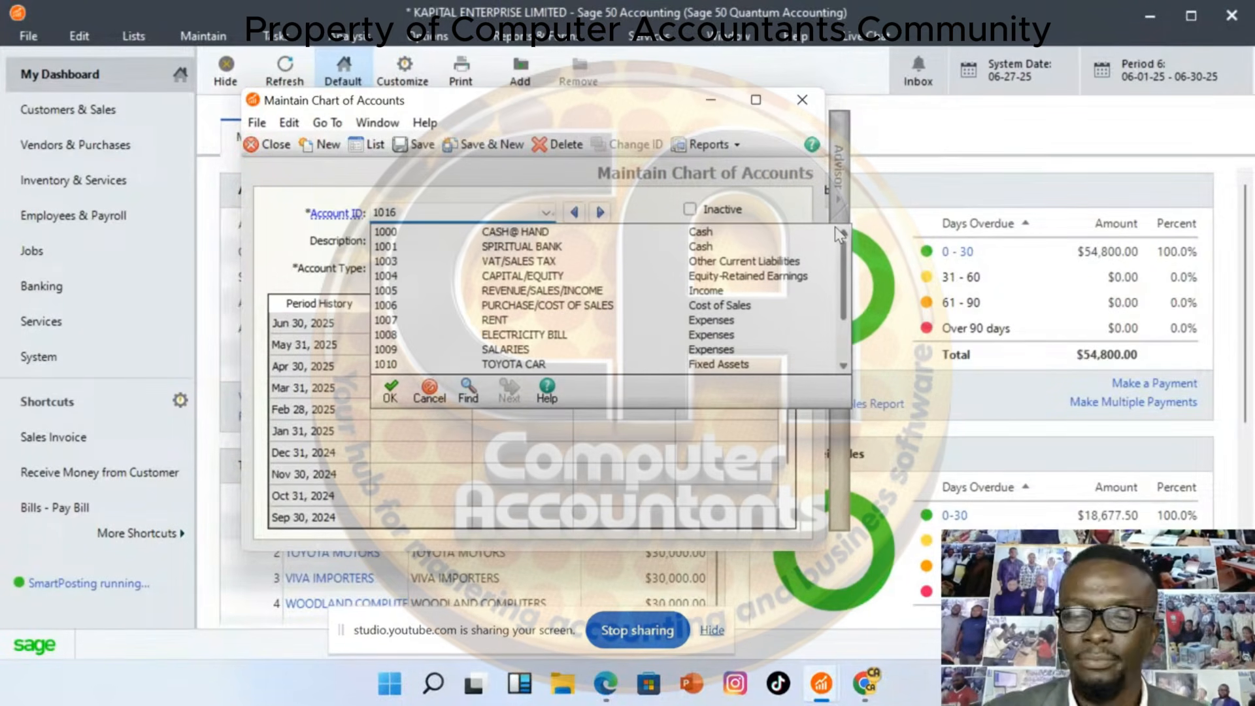
key("Return")
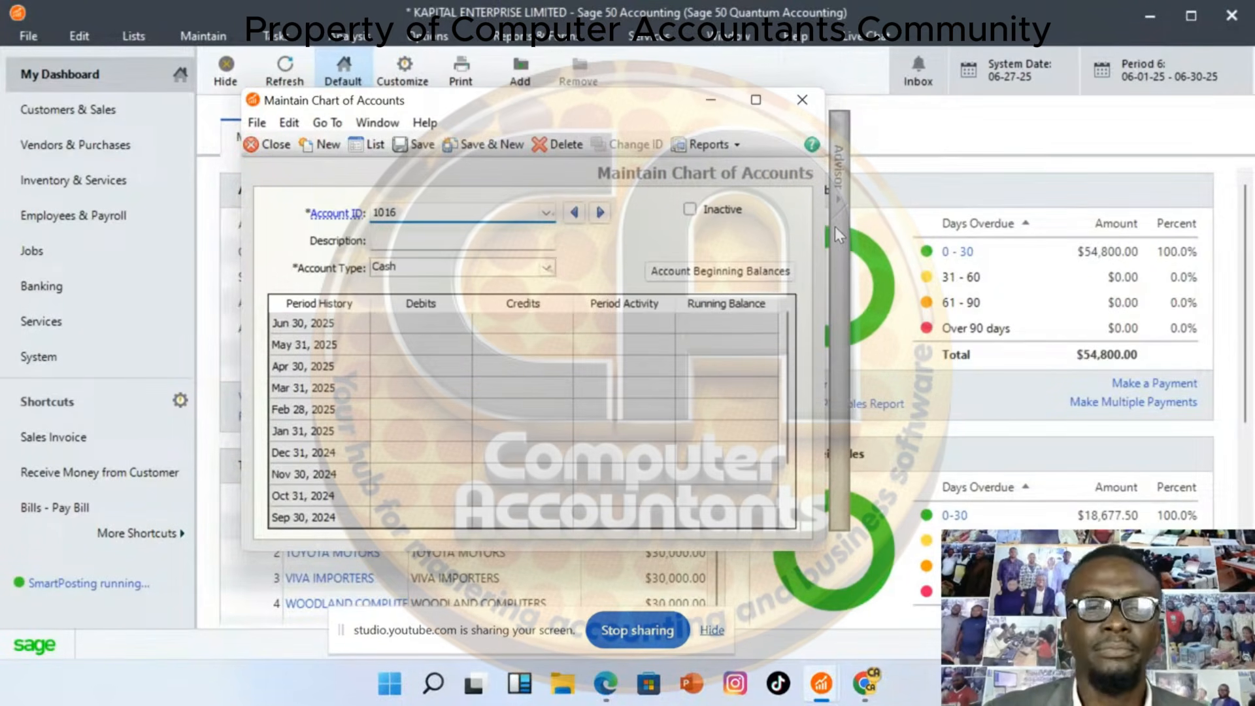
Enter the account description DISCOUNT ALLOWED
key("Tab")
type("d")
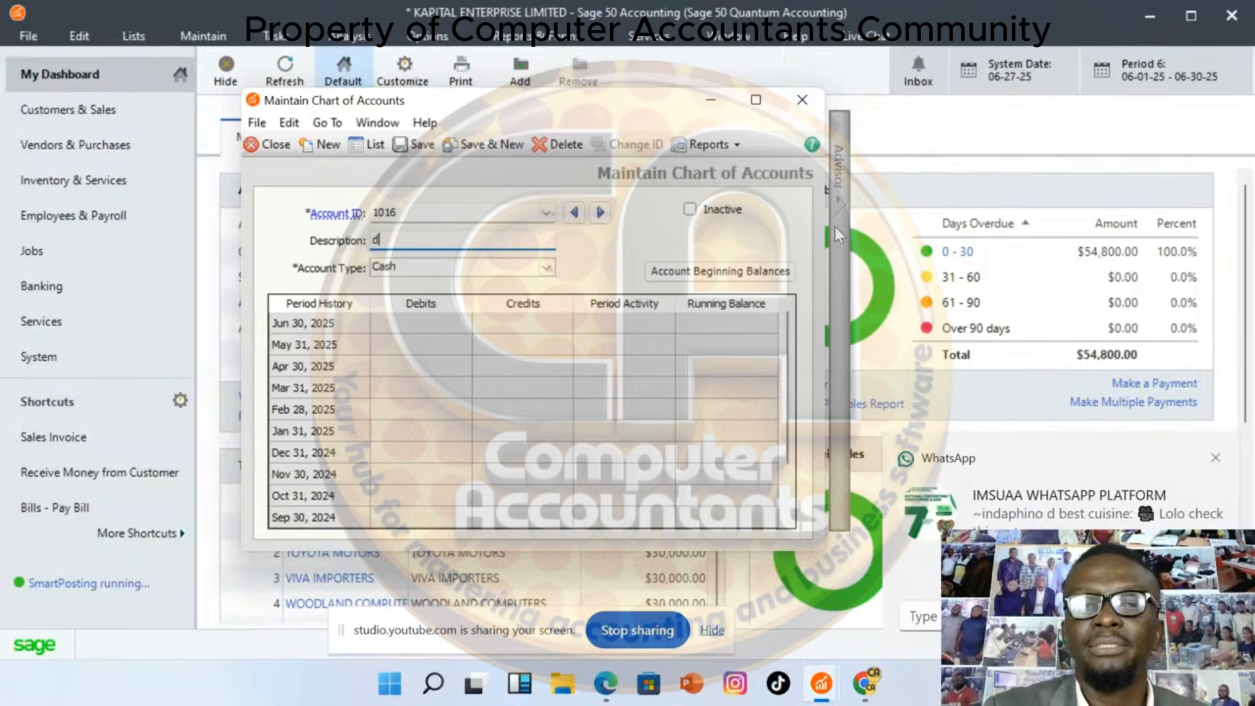
key("BackSpace")
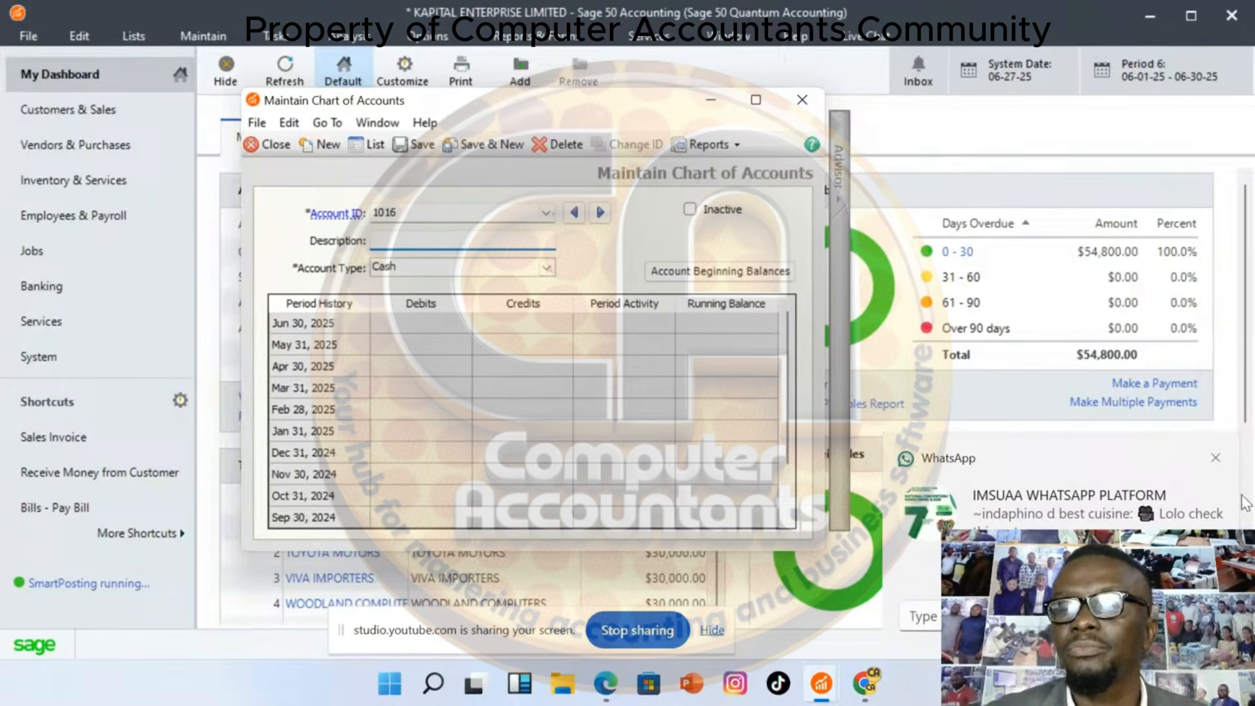
left_click(1216, 460)
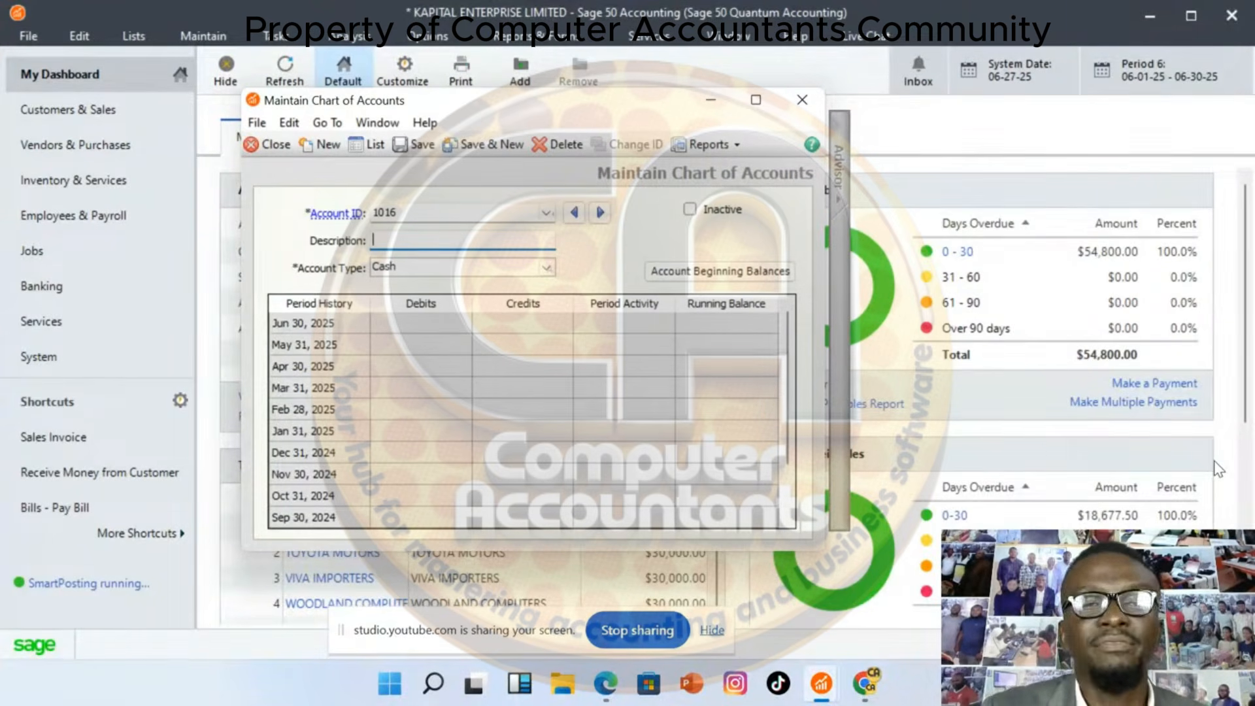
type("d")
key("BackSpace")
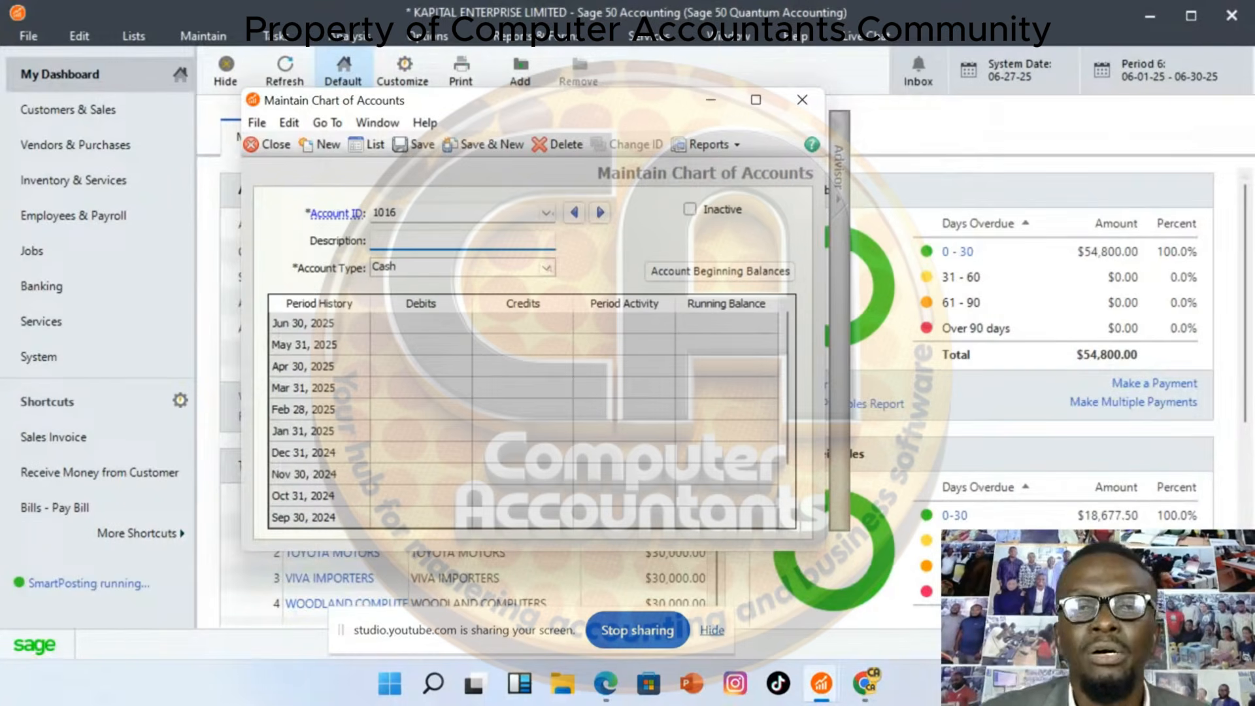
type("DISCOUN")
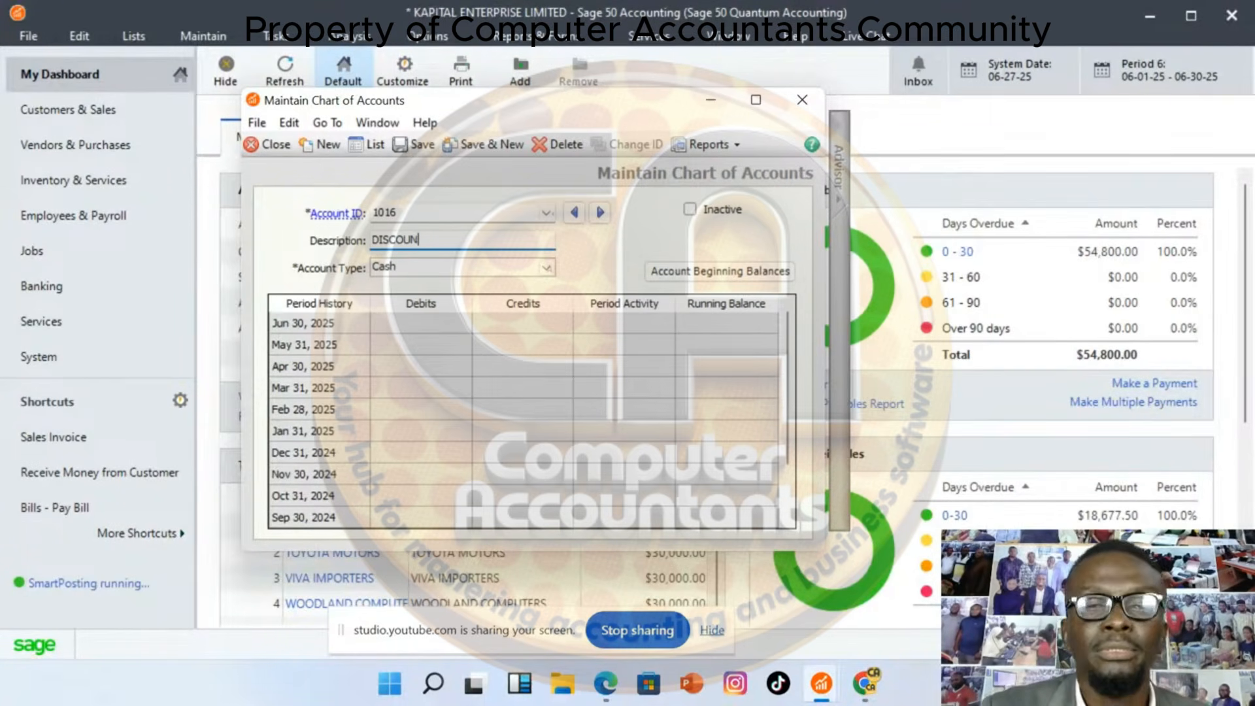
type("T ALLOWED")
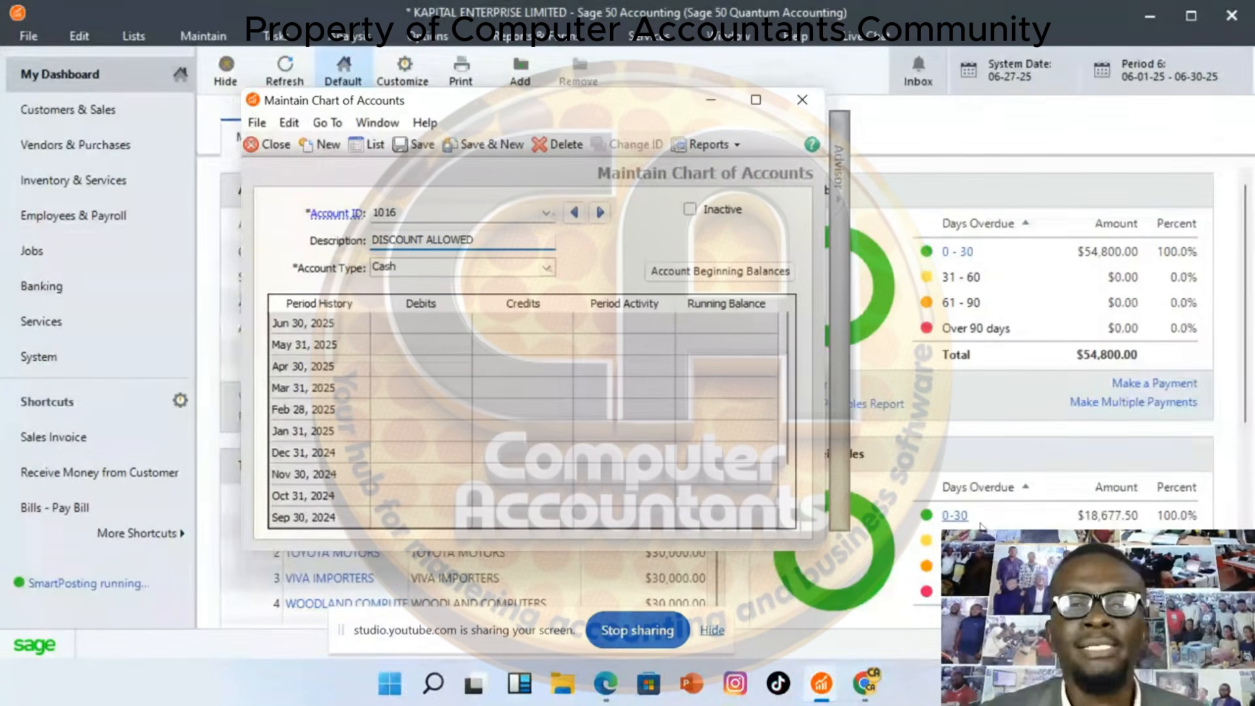
Set account 1016 to type Expenses and save it, starting a fresh record
left_click(546, 268)
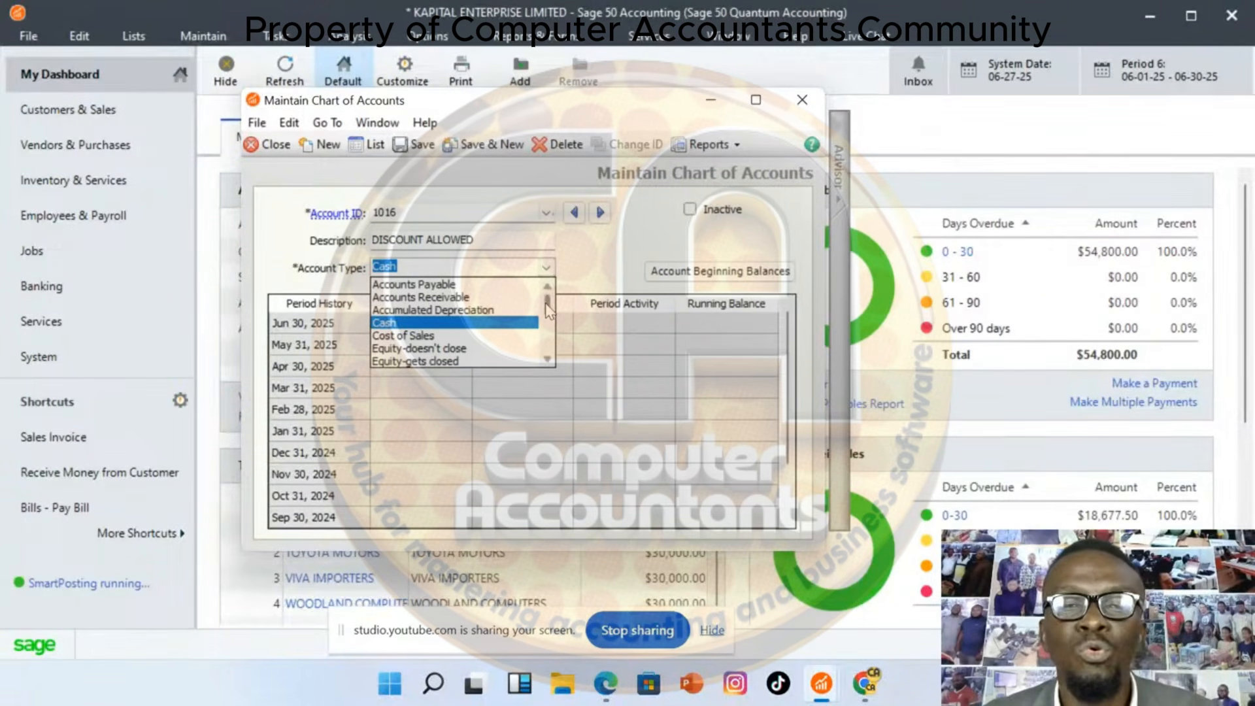
left_click_drag(547, 303, 548, 348)
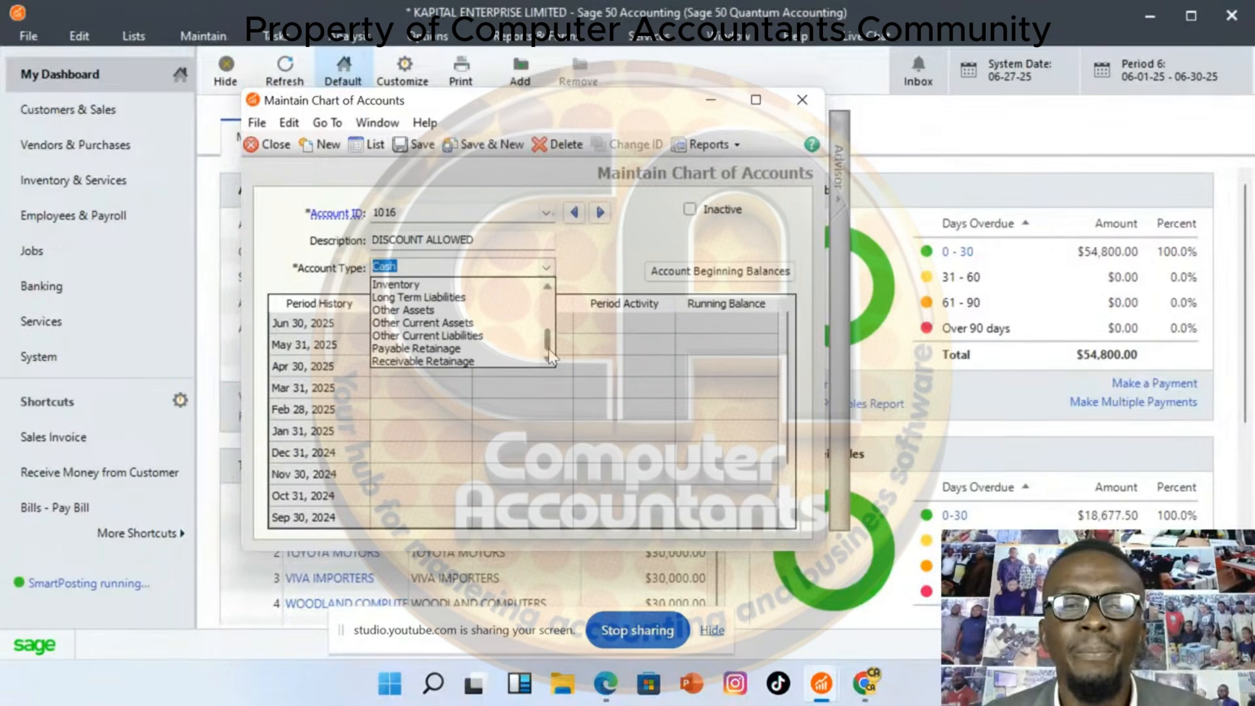
left_click(550, 286)
left_click(549, 287)
left_click(549, 286)
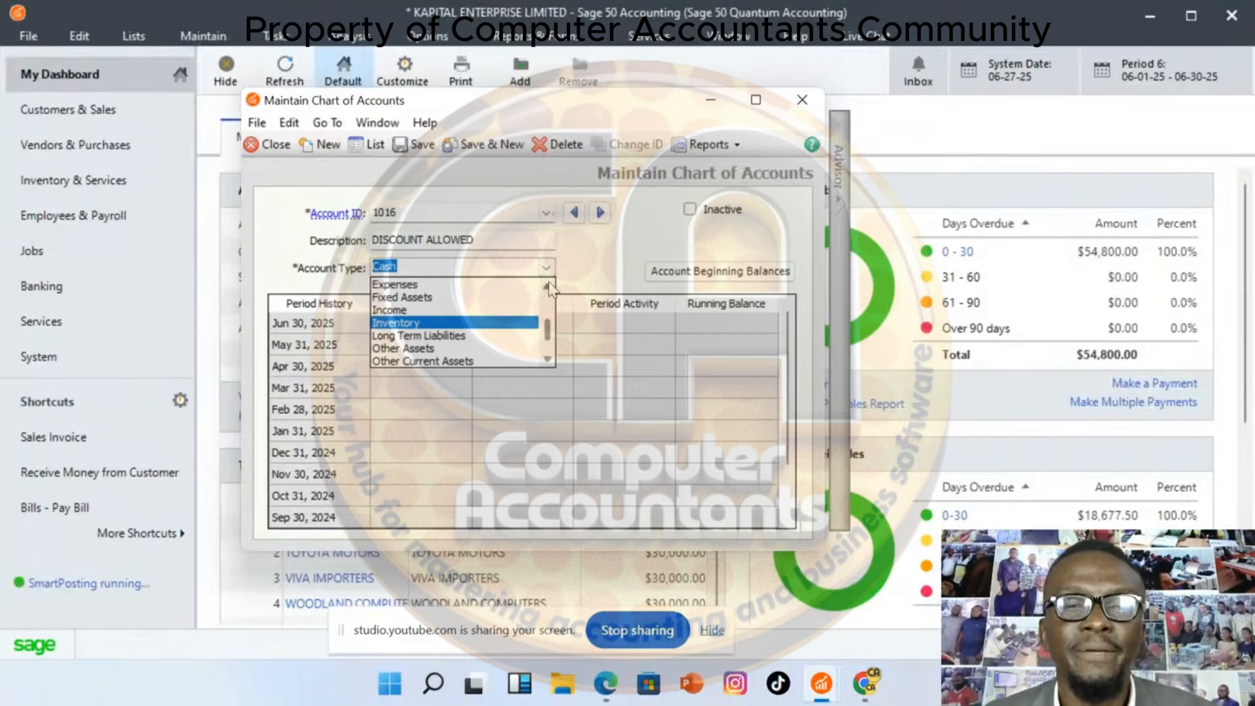
left_click(391, 286)
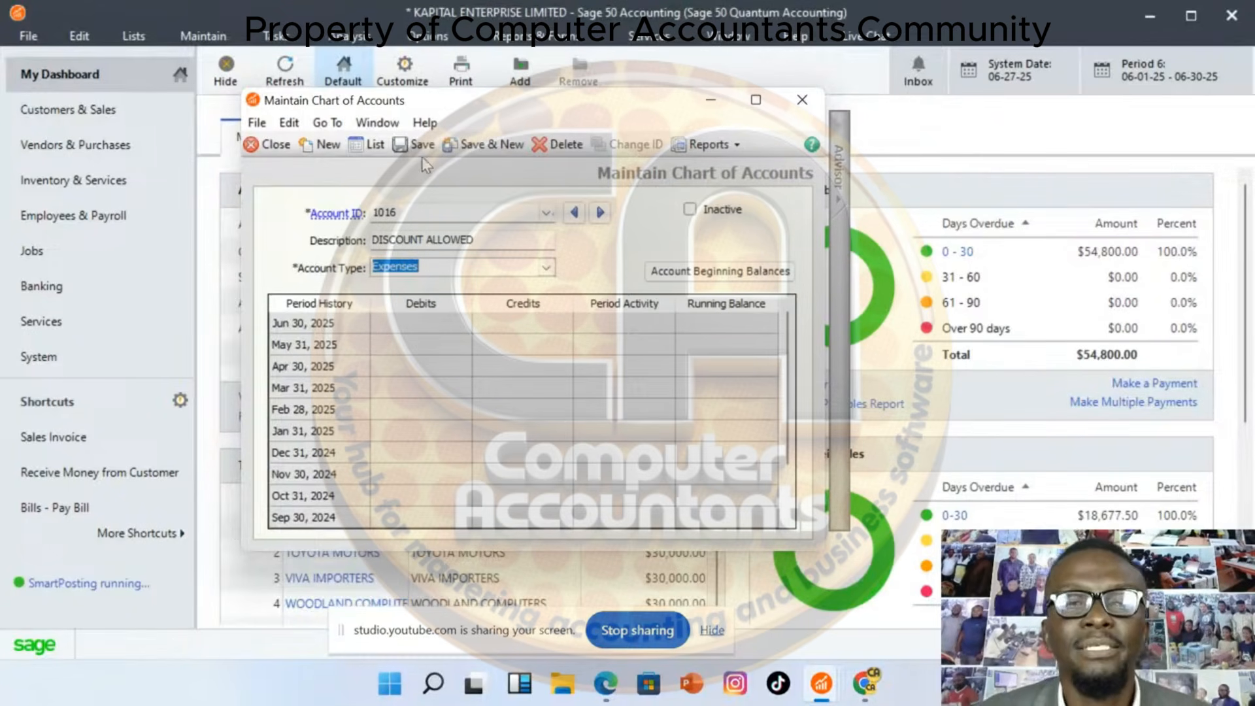
left_click(487, 147)
Enter account ID 1017 with the description DISCOUNT RECEIVED
type("1017")
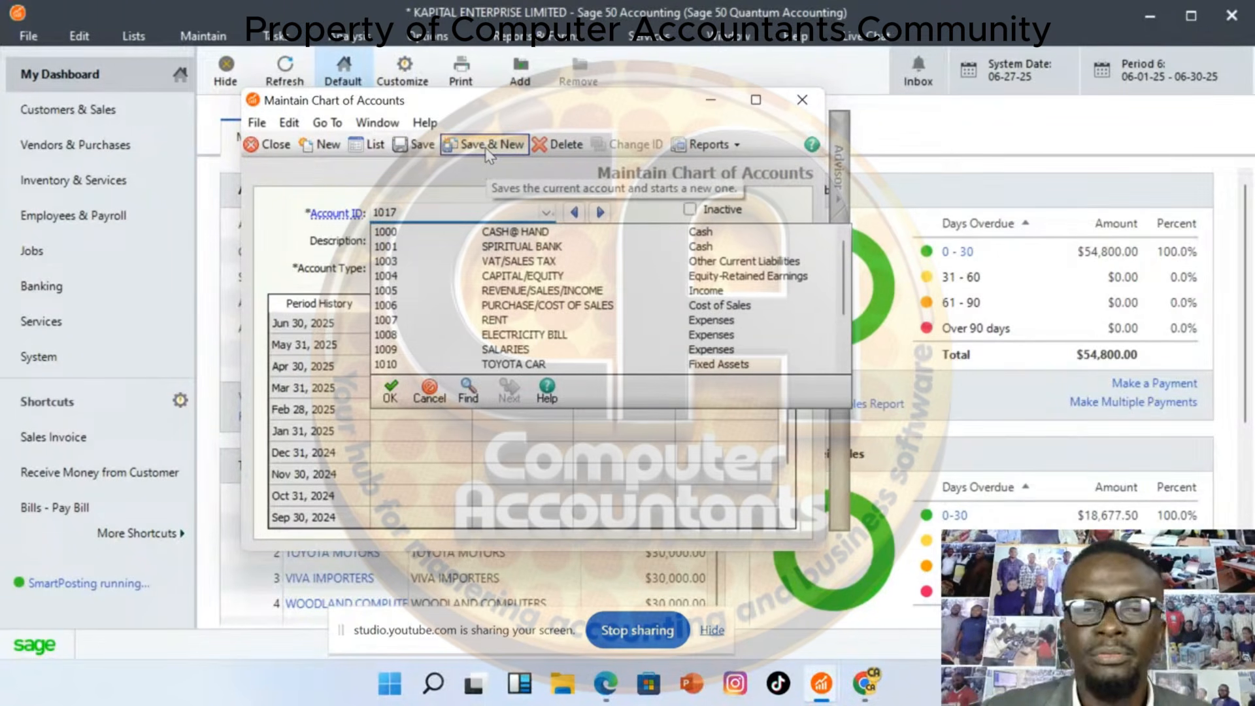
key("Tab")
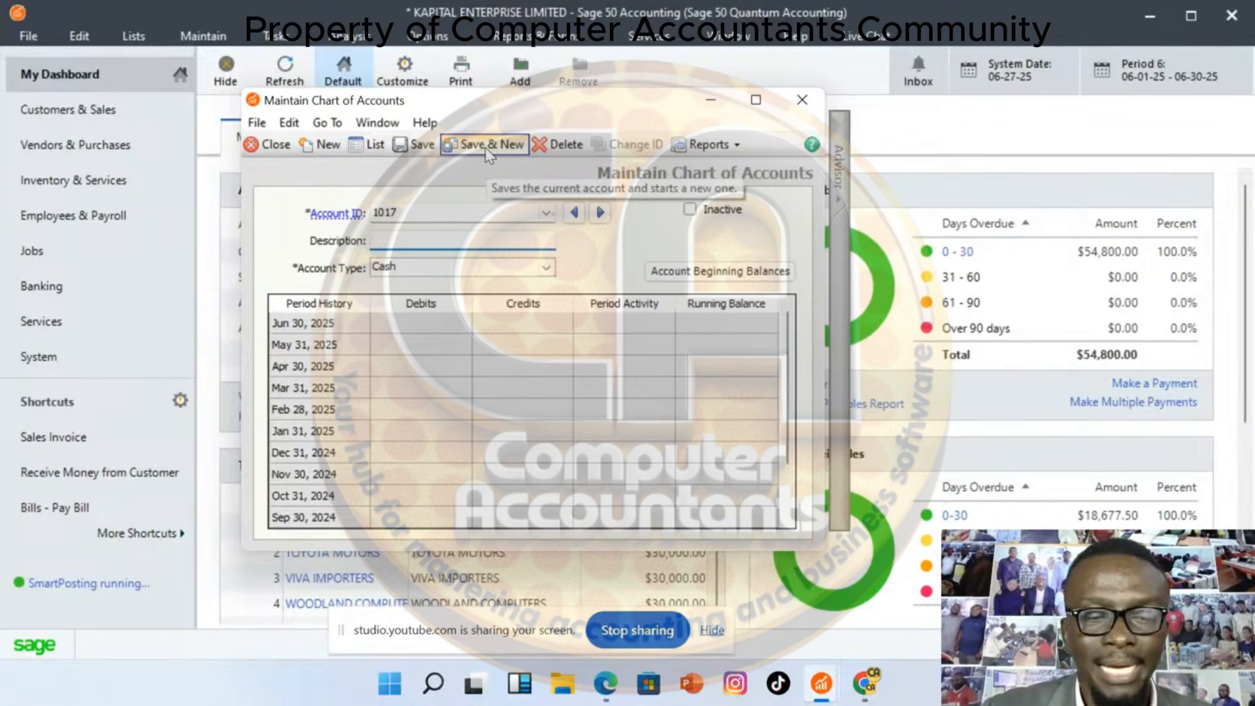
type("DISCO")
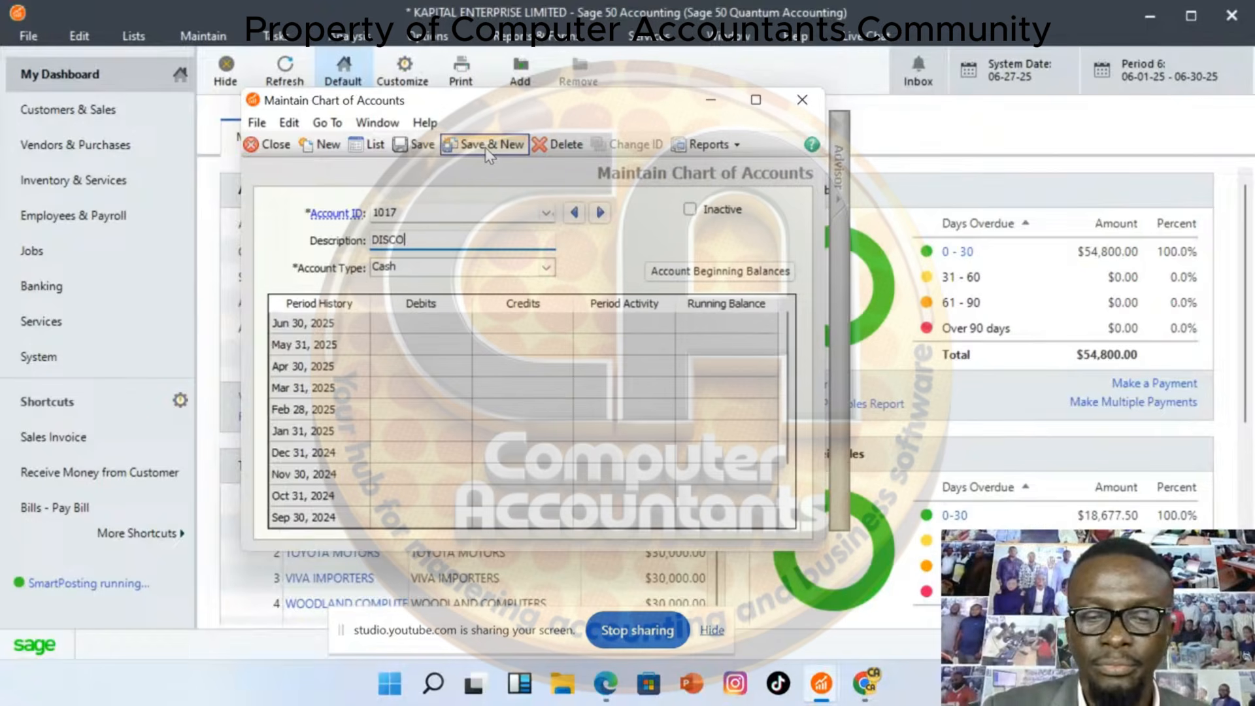
type("UNT ")
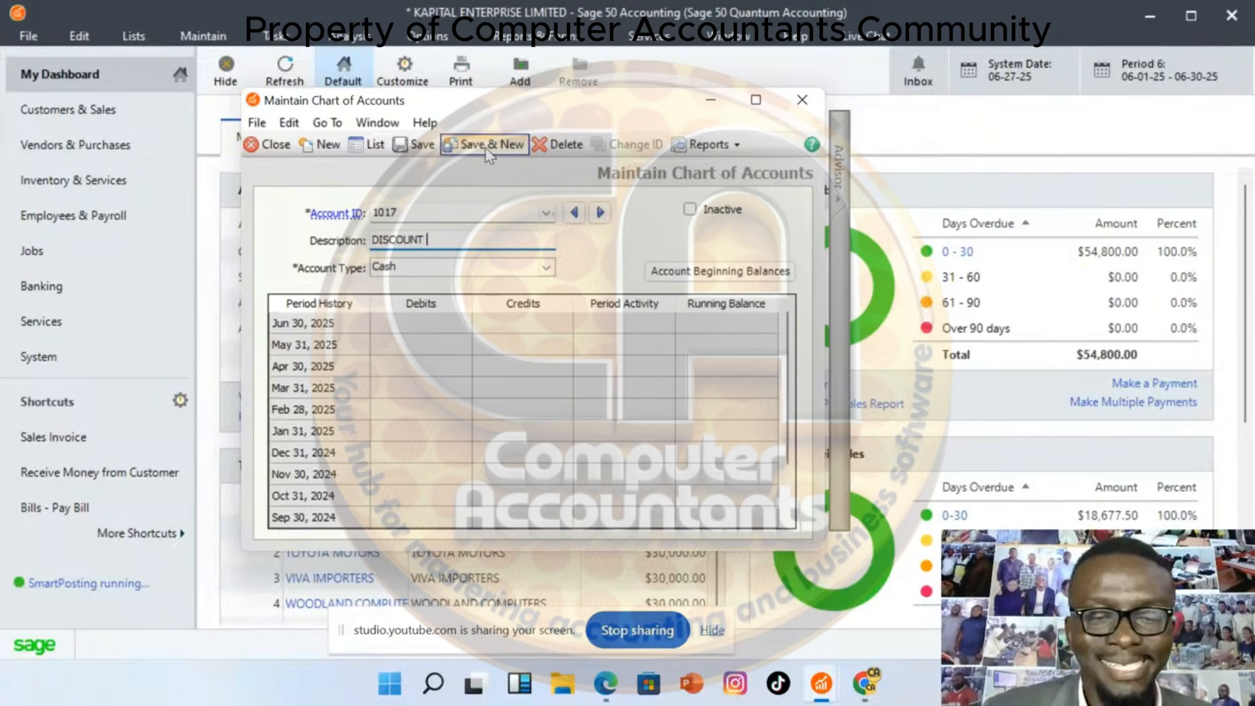
type("REC")
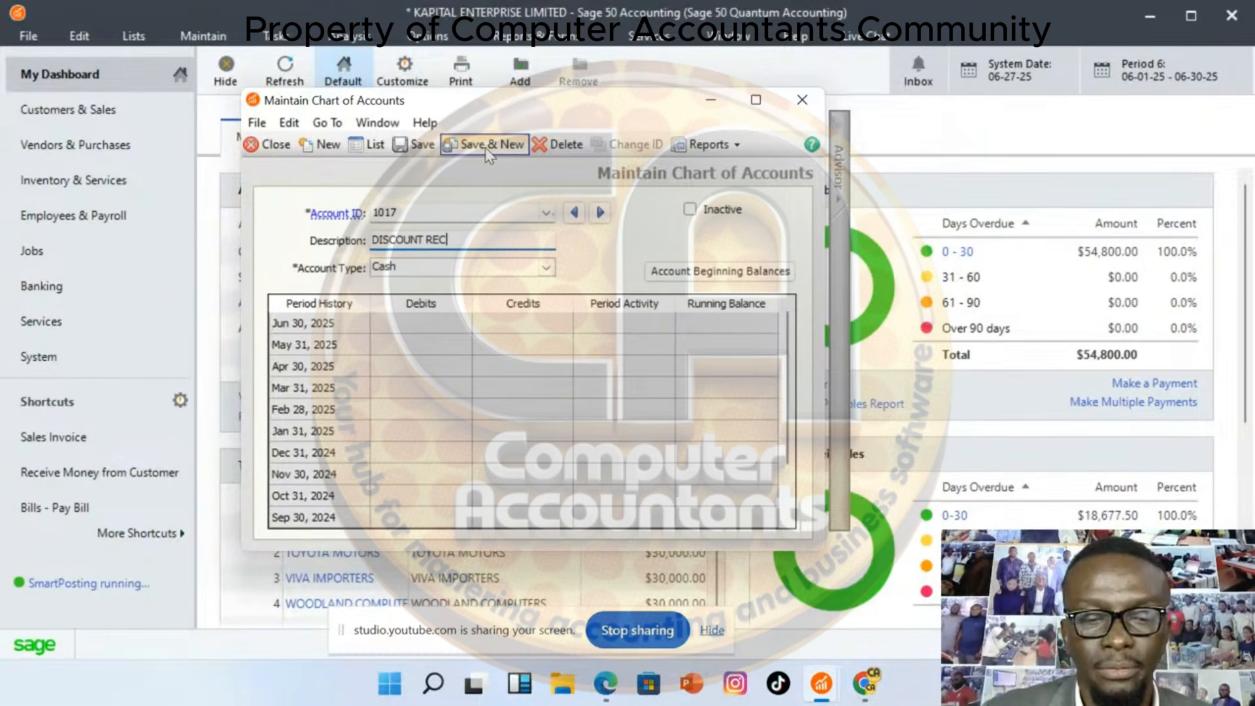
type("C")
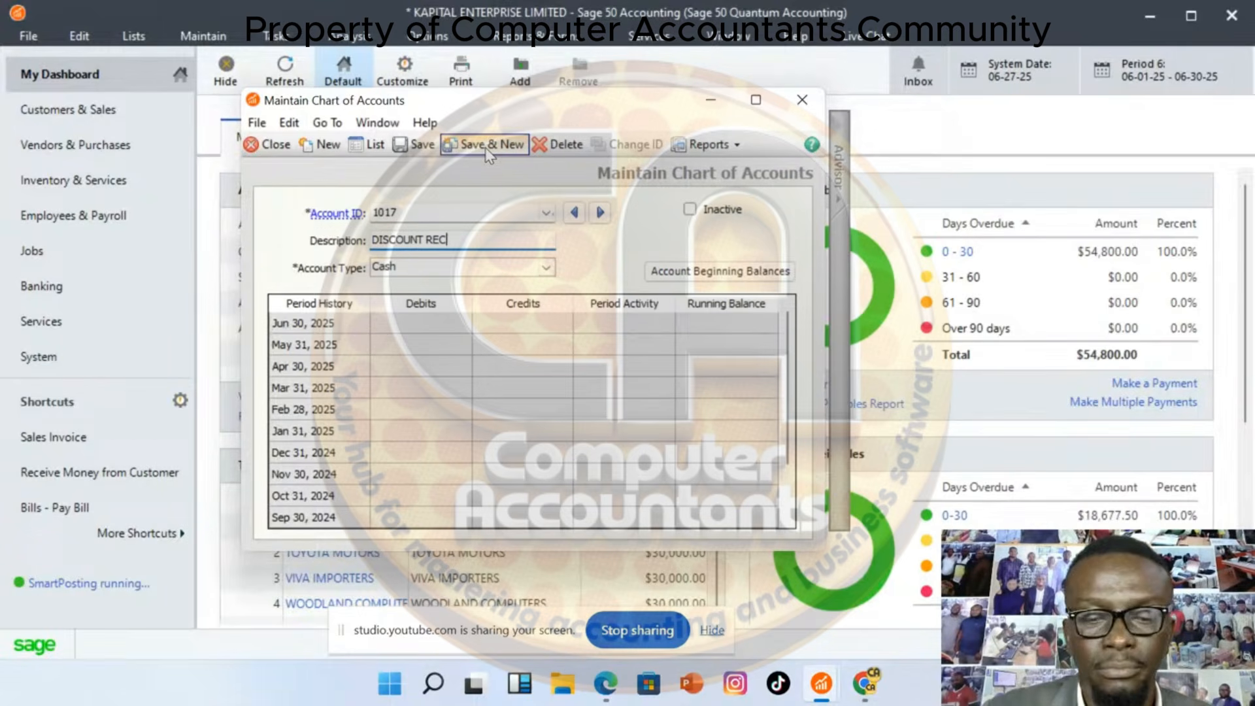
type("EI")
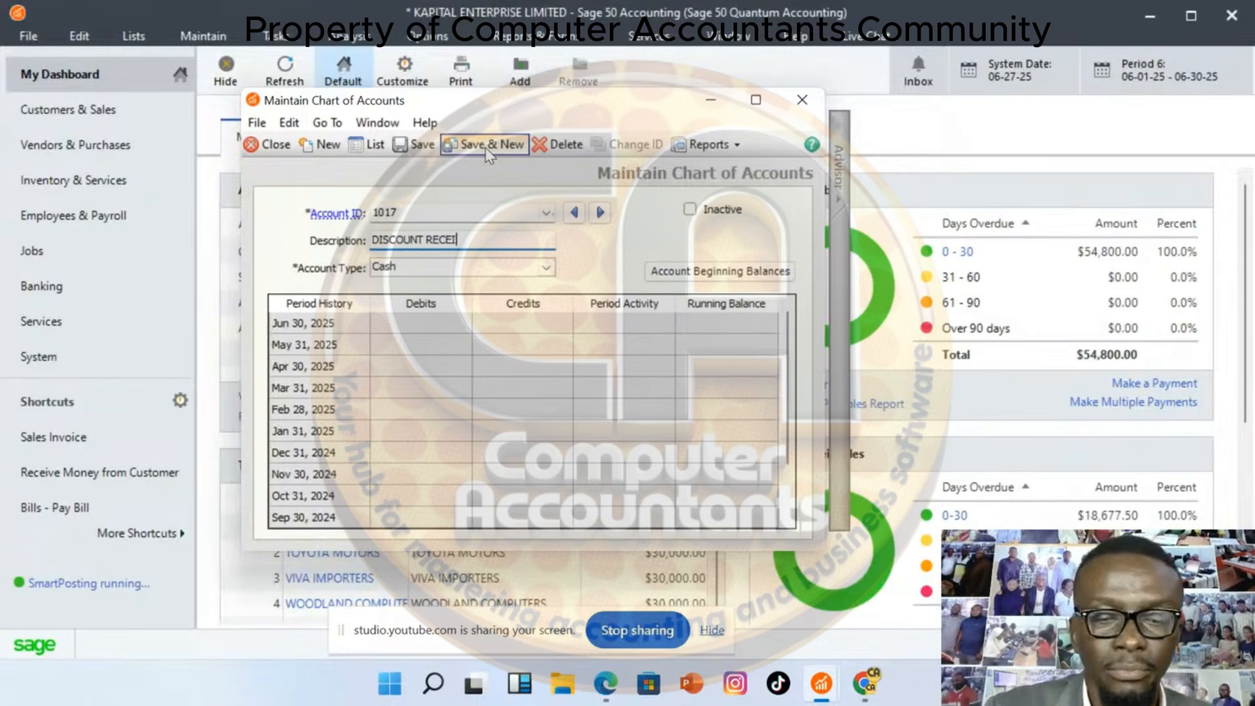
type("VED")
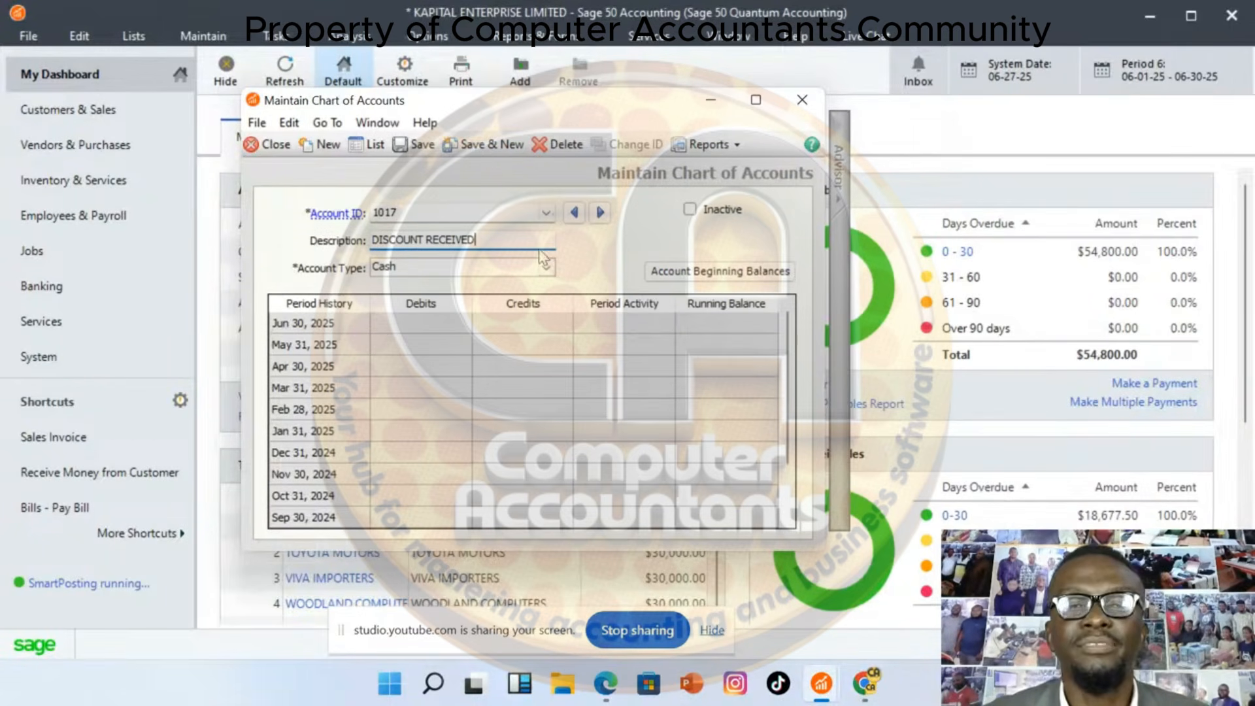
Make account 1017 an Income account, save it, and show the Account List
left_click(547, 268)
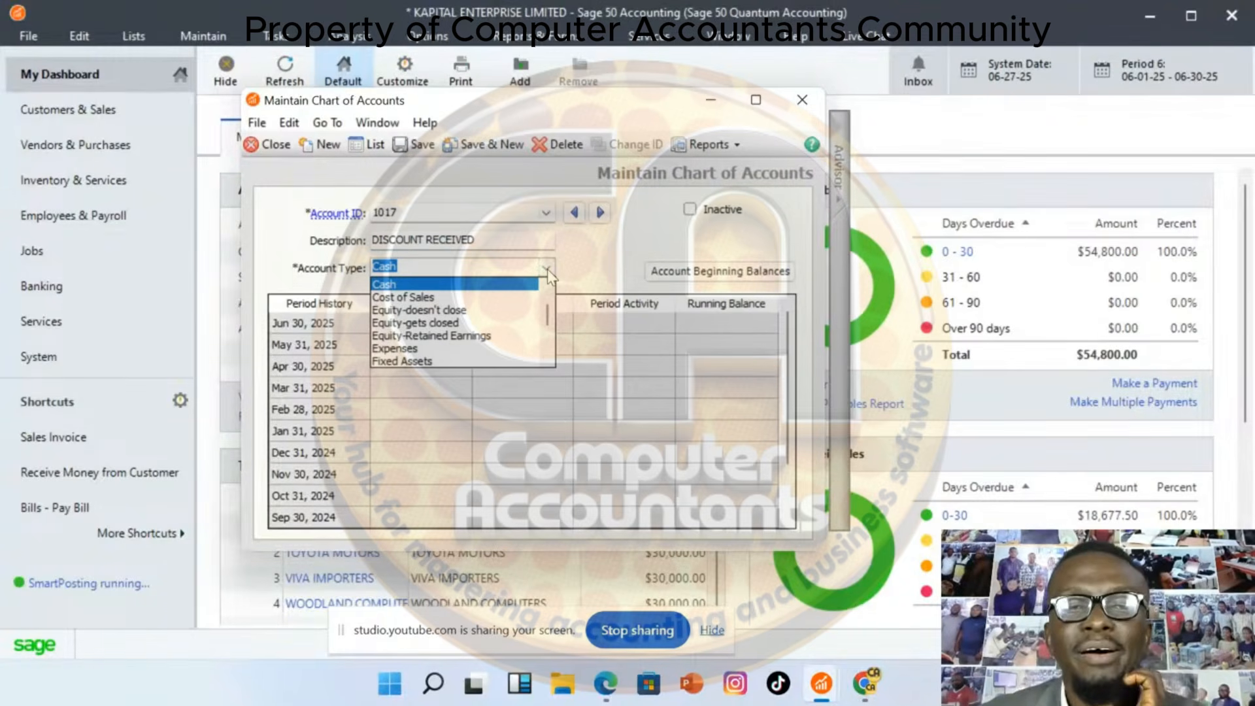
scroll(554, 324, "up", 1)
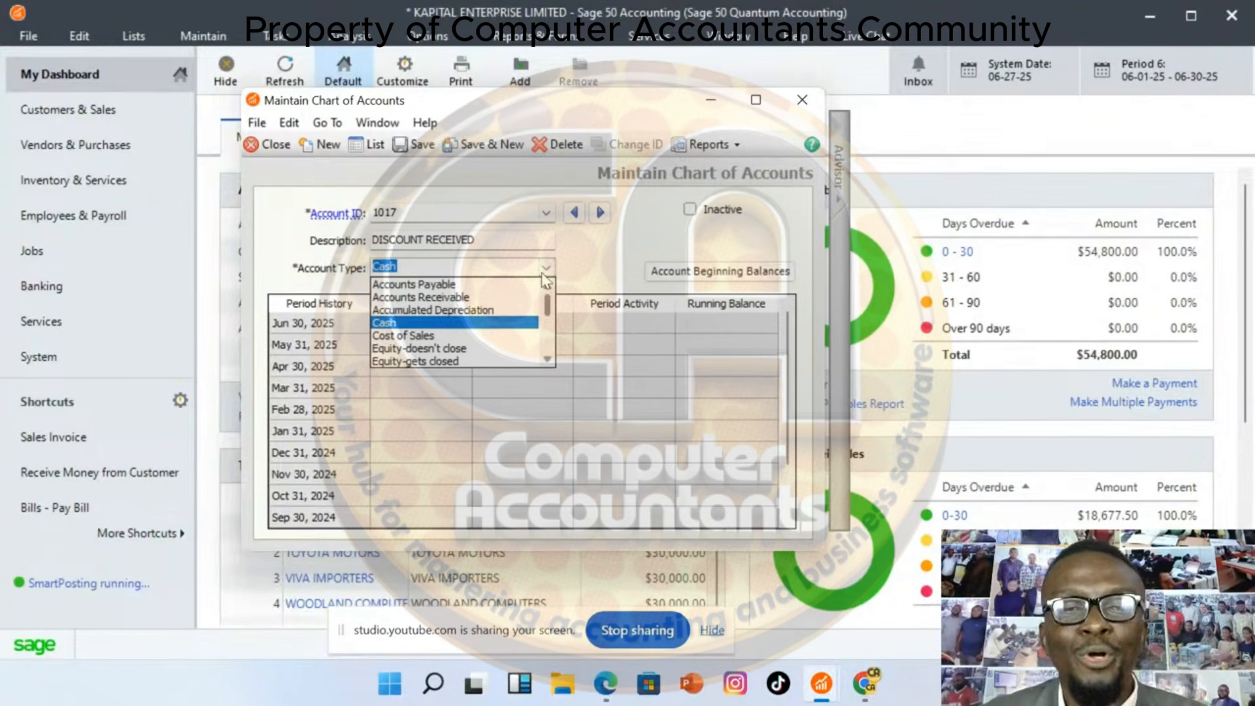
left_click(548, 359)
left_click(547, 359)
left_click(548, 359)
left_click(548, 359)
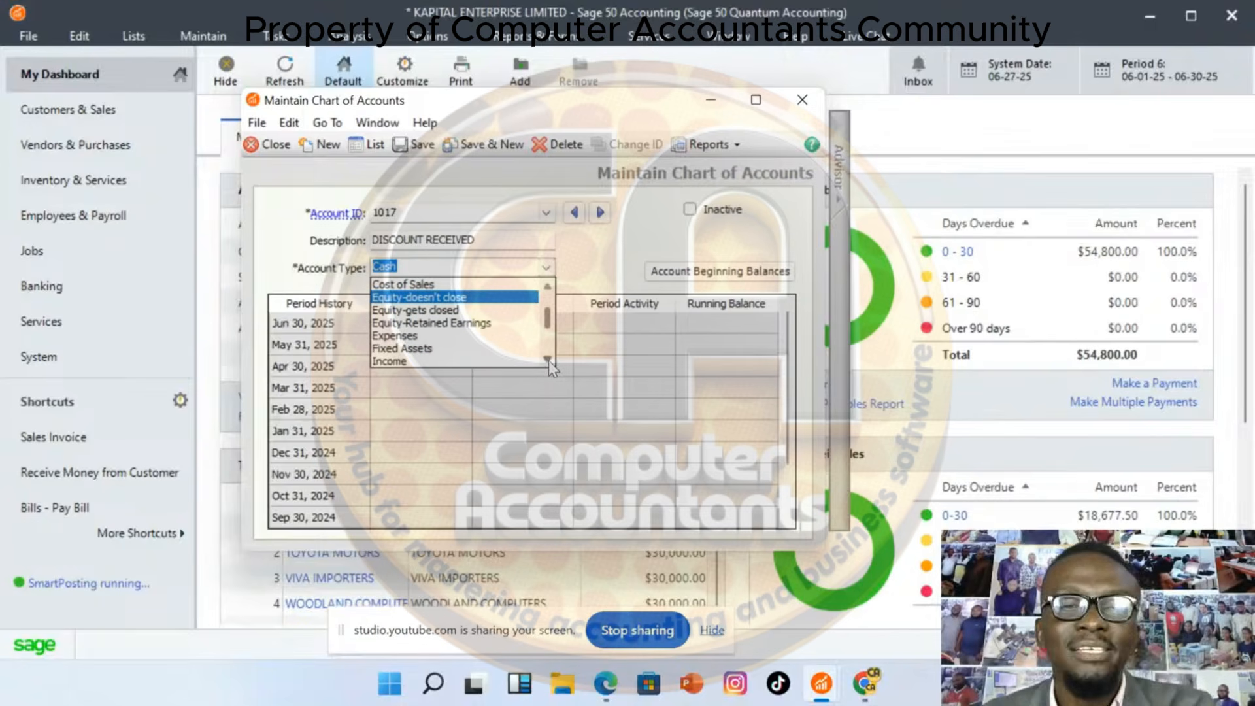
left_click(454, 363)
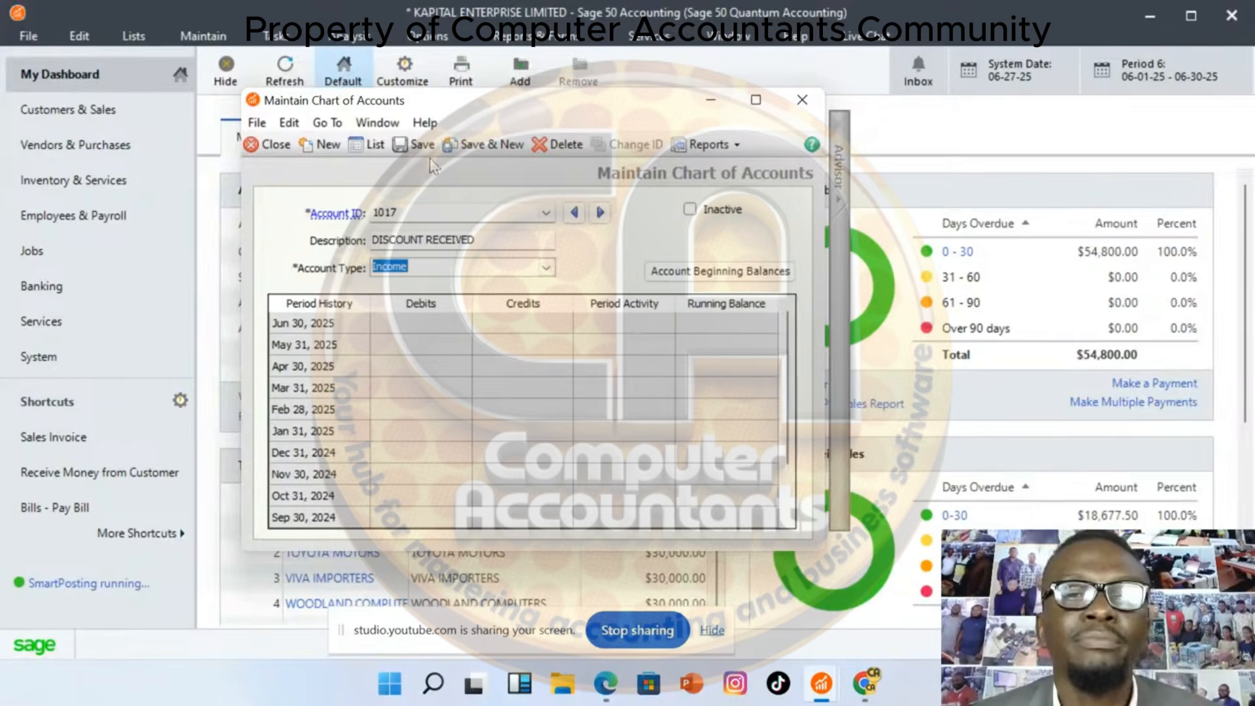
left_click(418, 144)
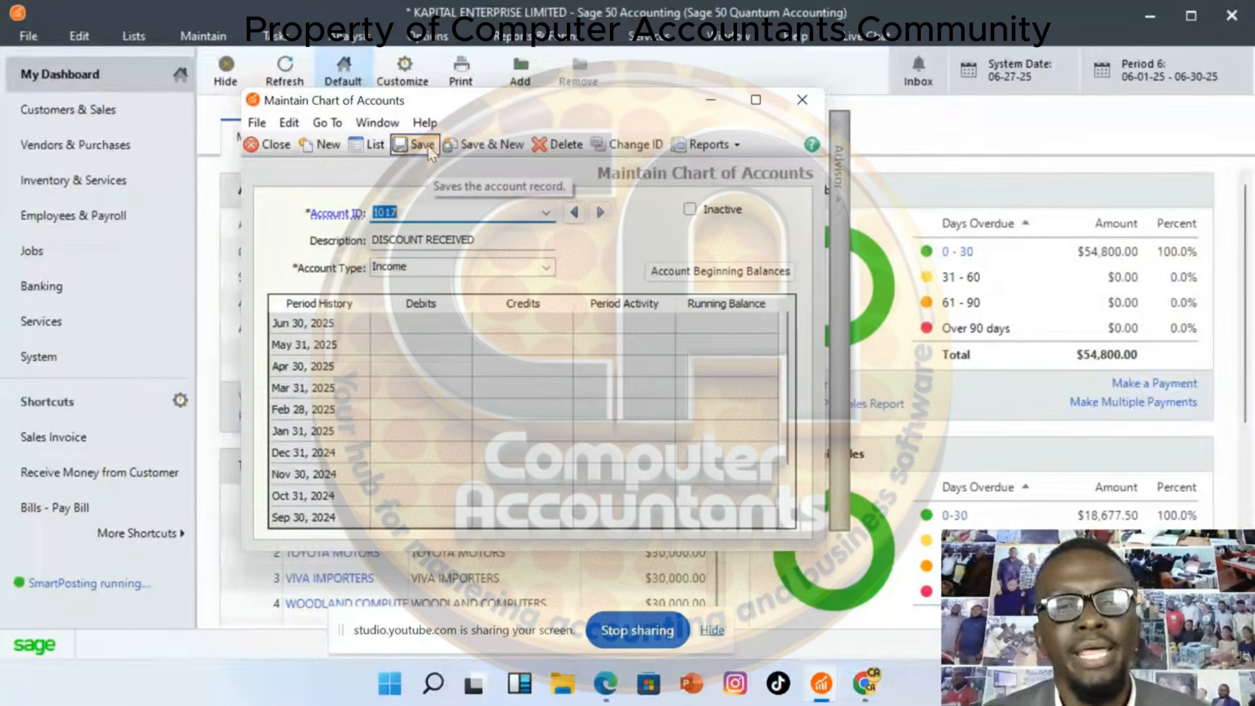
left_click(374, 145)
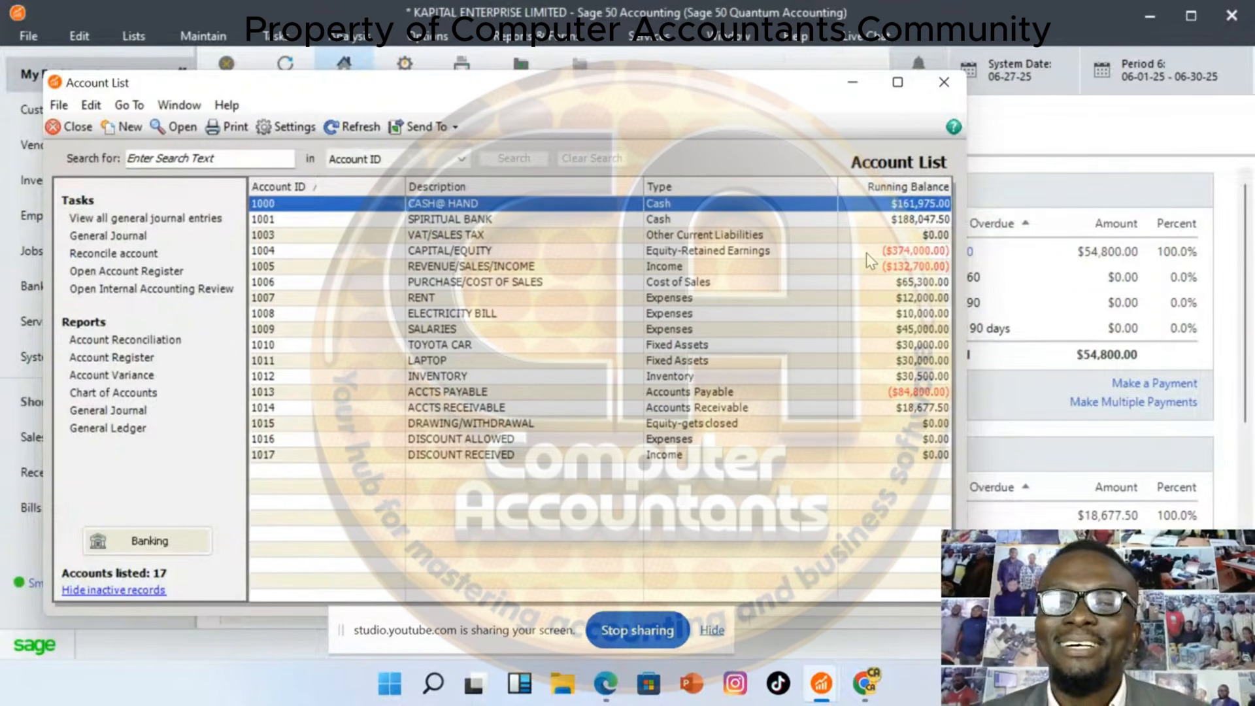
Close the Account List and the Maintain Chart of Accounts window
left_click(941, 93)
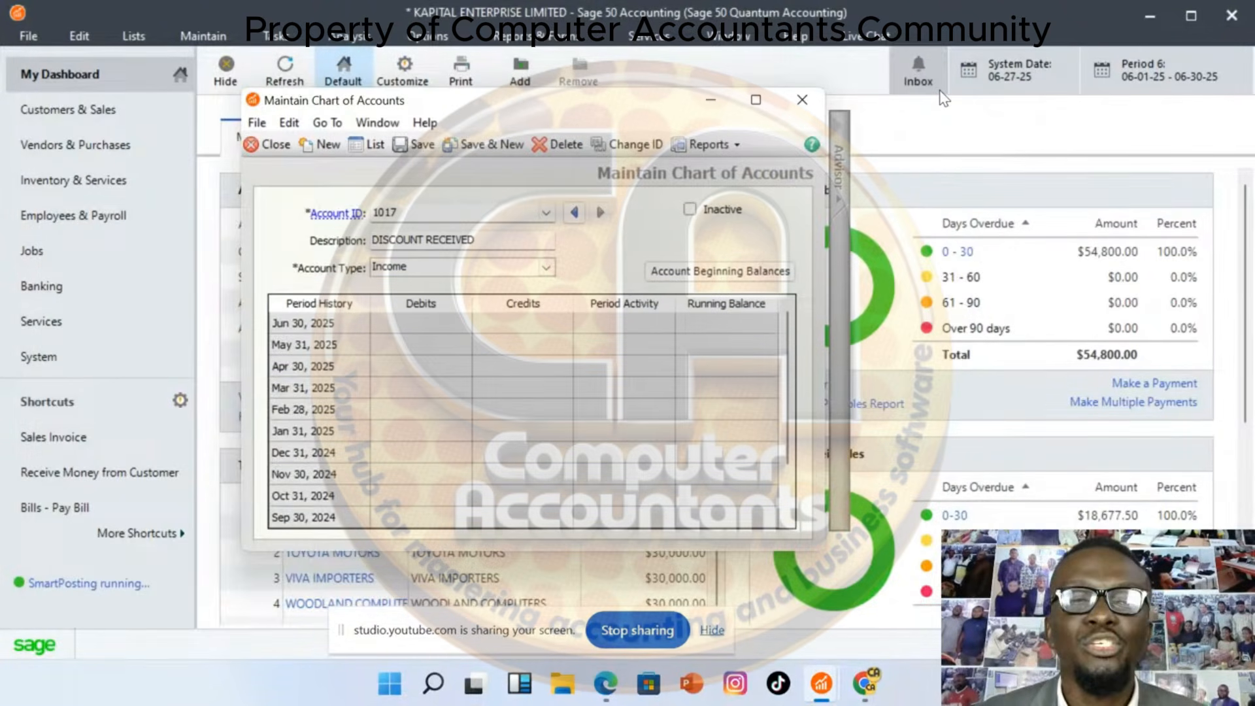
left_click(270, 144)
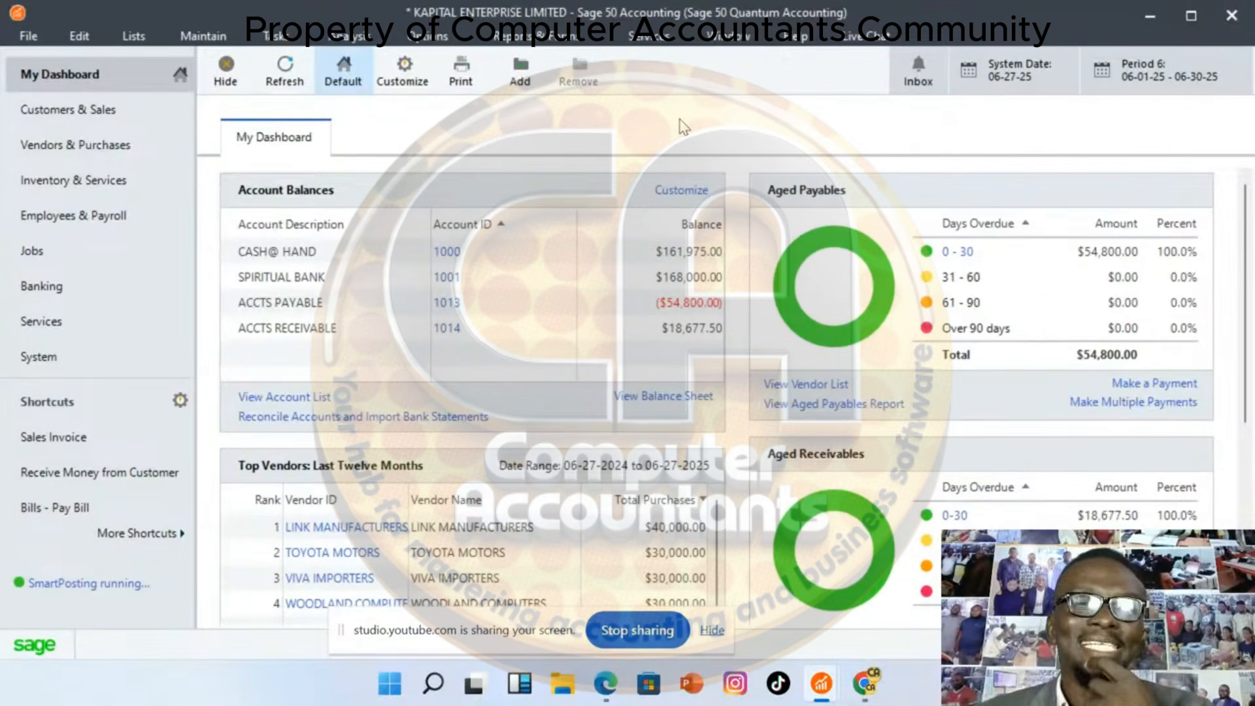
Open the Tasks menu to show the transaction options
left_click(278, 37)
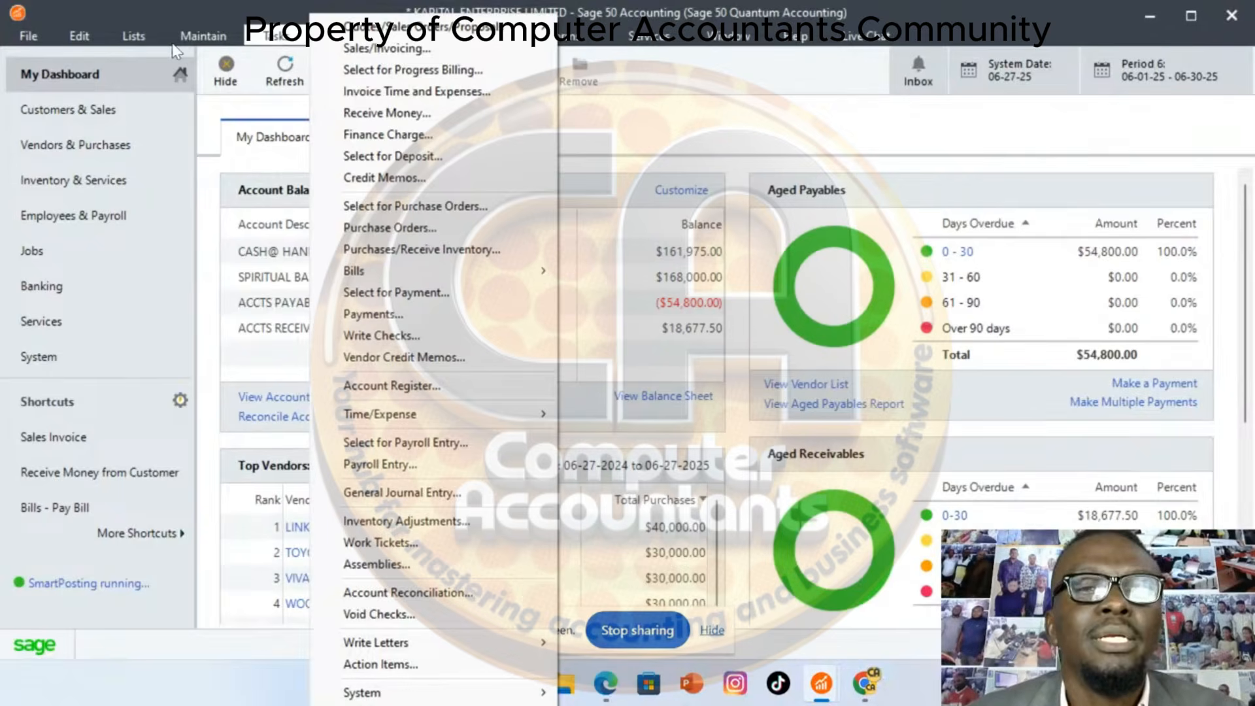
mouse_move(272, 39)
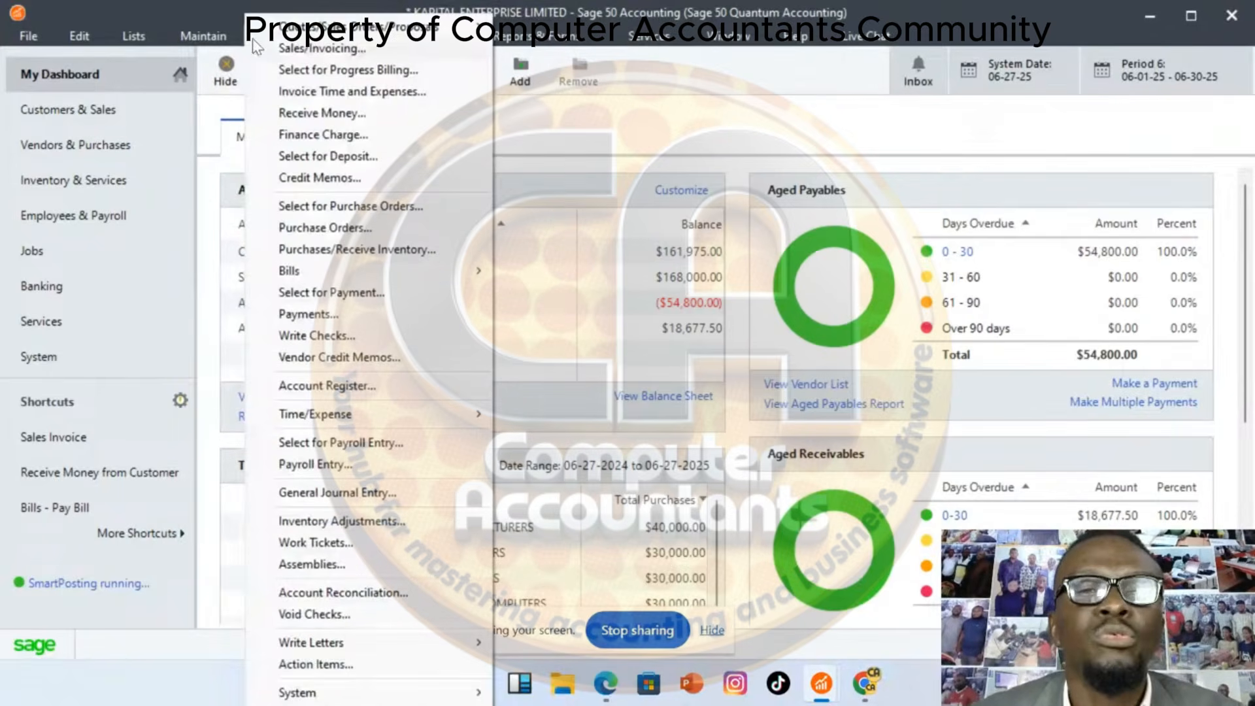
Start a new sales invoice, number 5, for customer LASISI & SONS
left_click(333, 52)
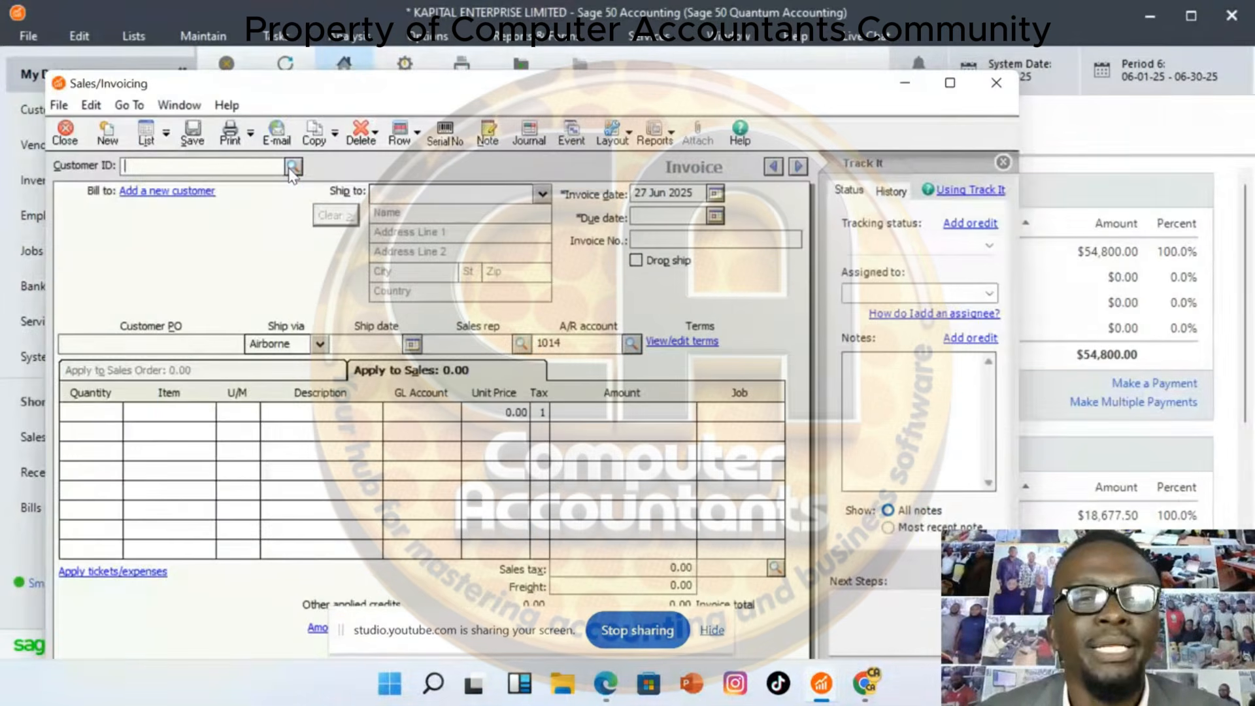
left_click(291, 167)
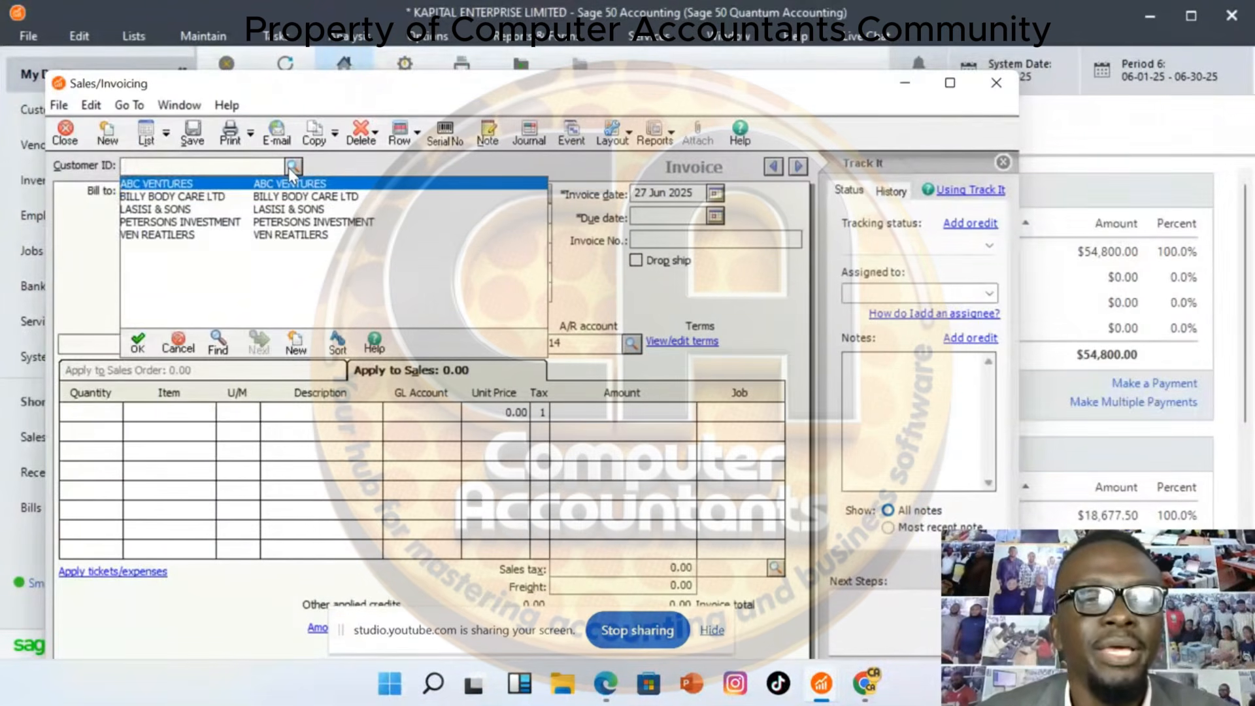
double_click(185, 209)
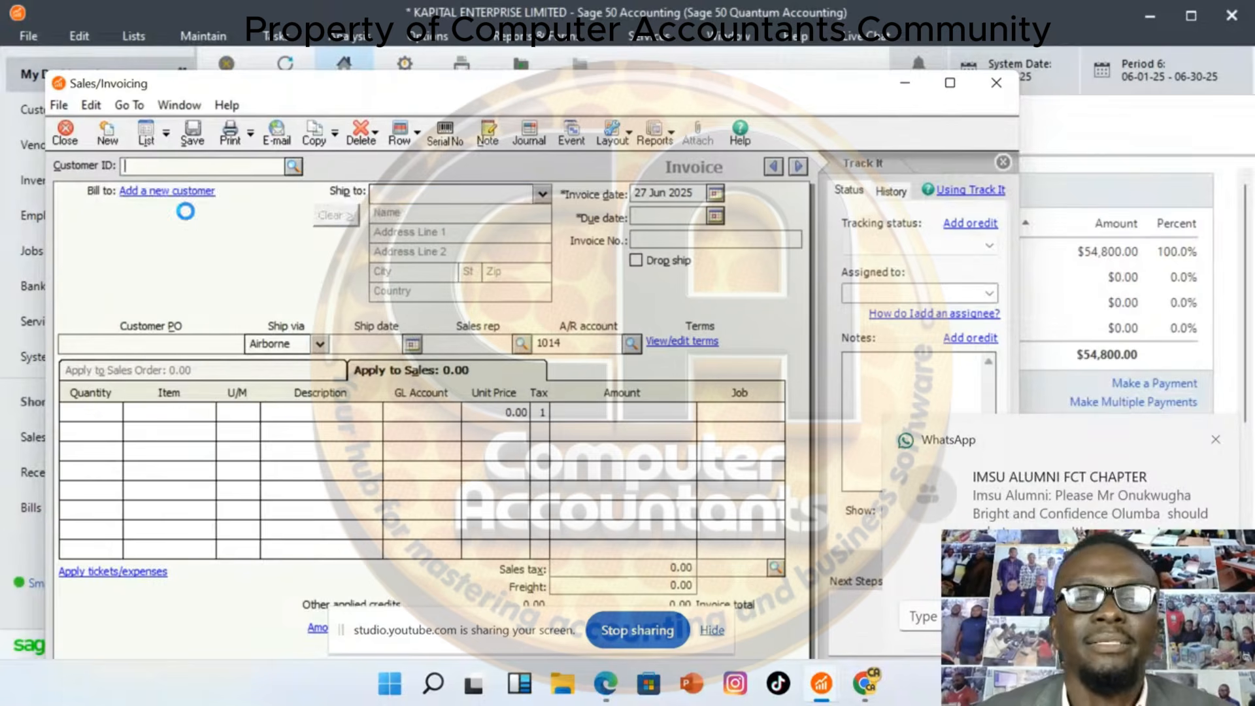
left_click(644, 238)
type("5")
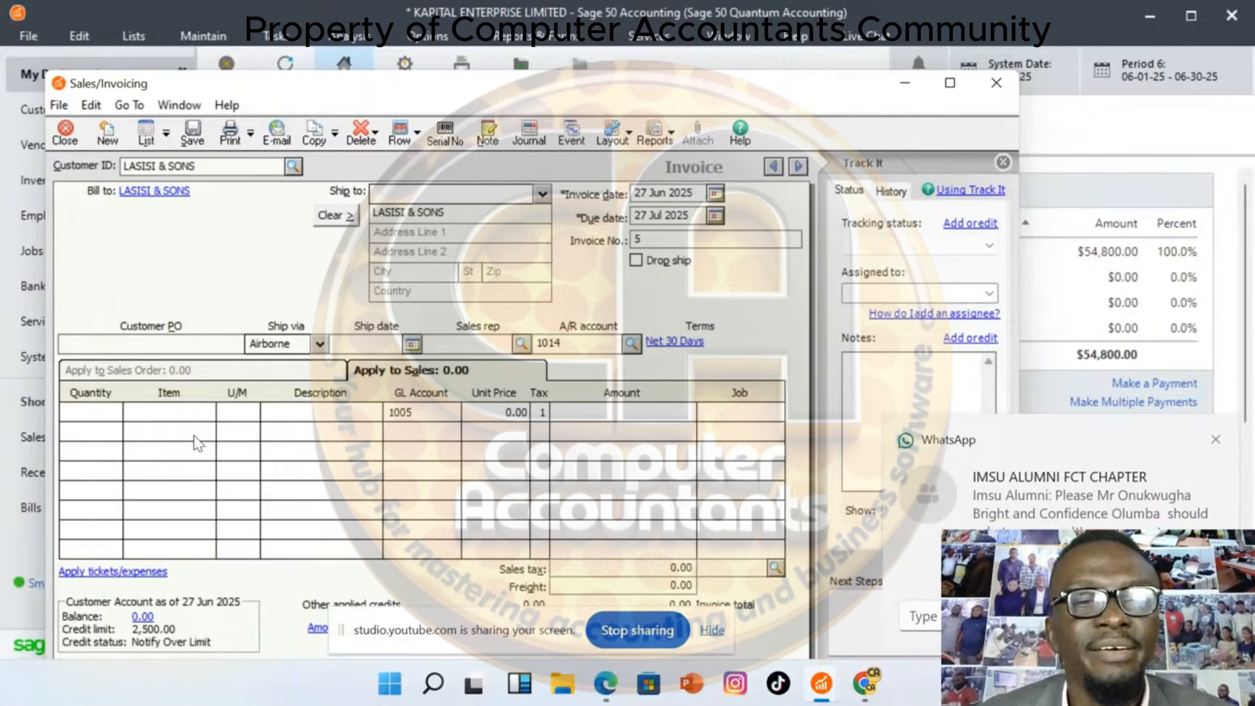
Add 6 BODY LOTIONS at 2,500.00 and apply VAT, totalling 16,125.00
left_click(118, 417)
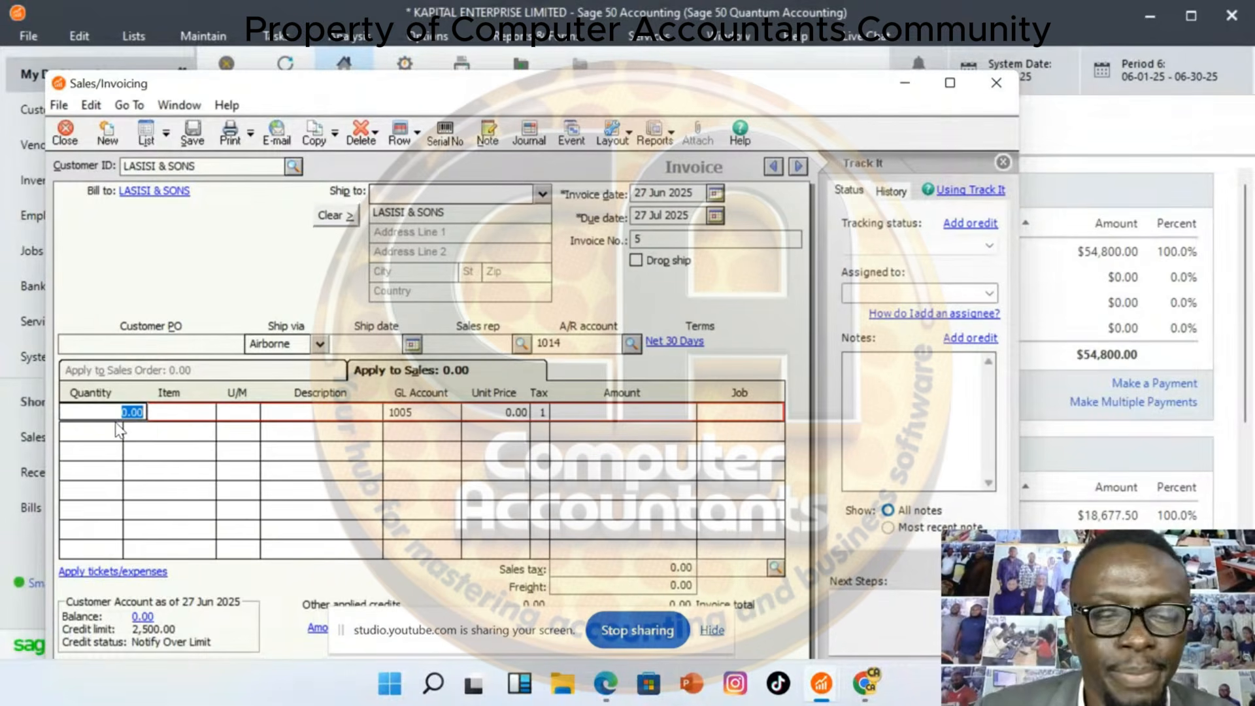
left_click(210, 412)
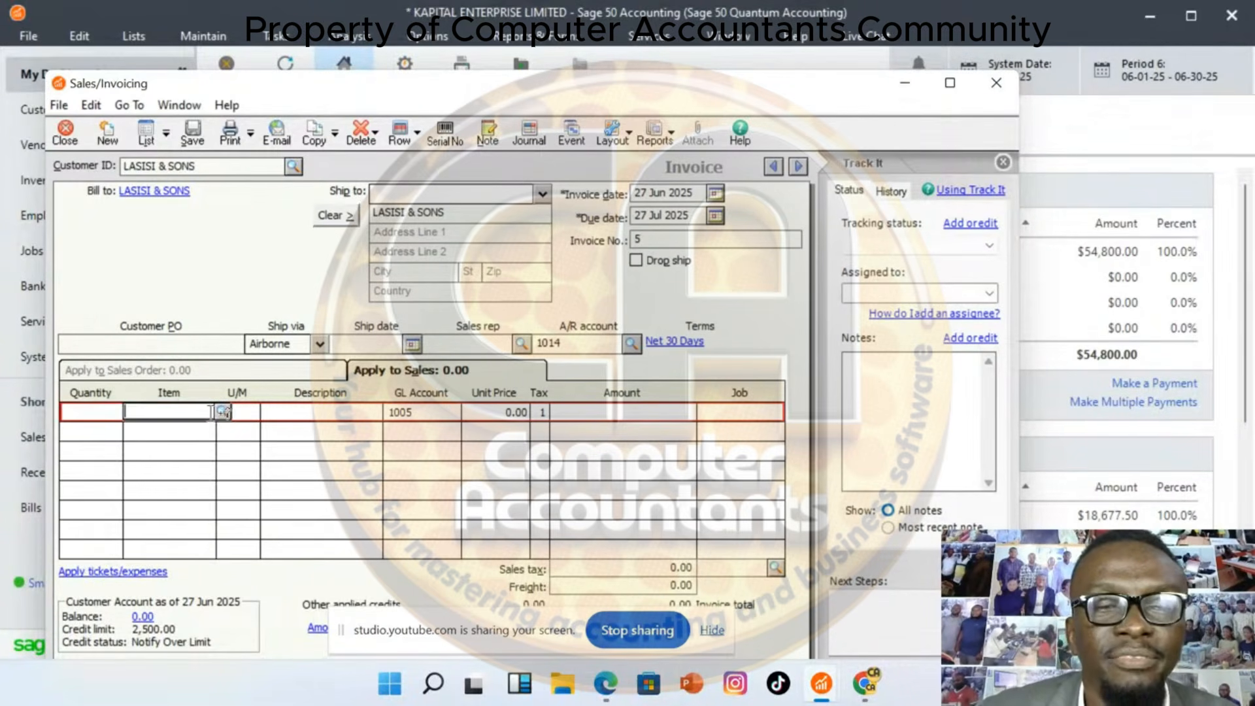
left_click(222, 411)
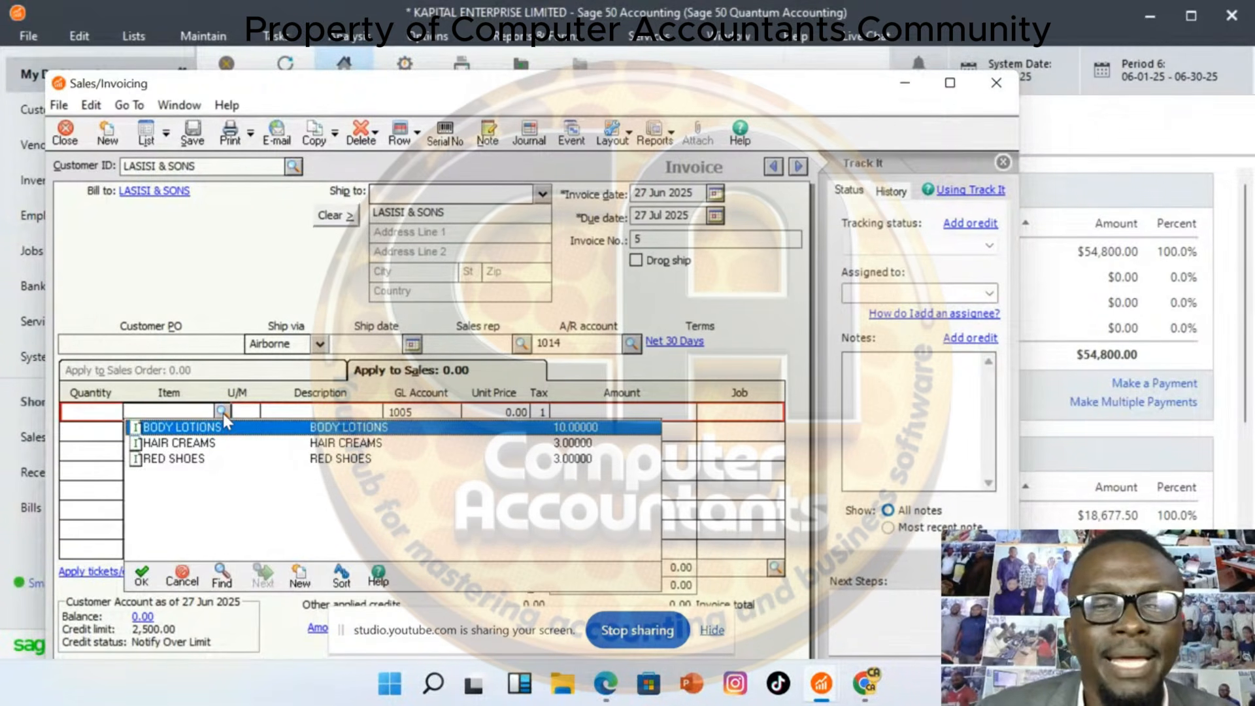
left_click(105, 415)
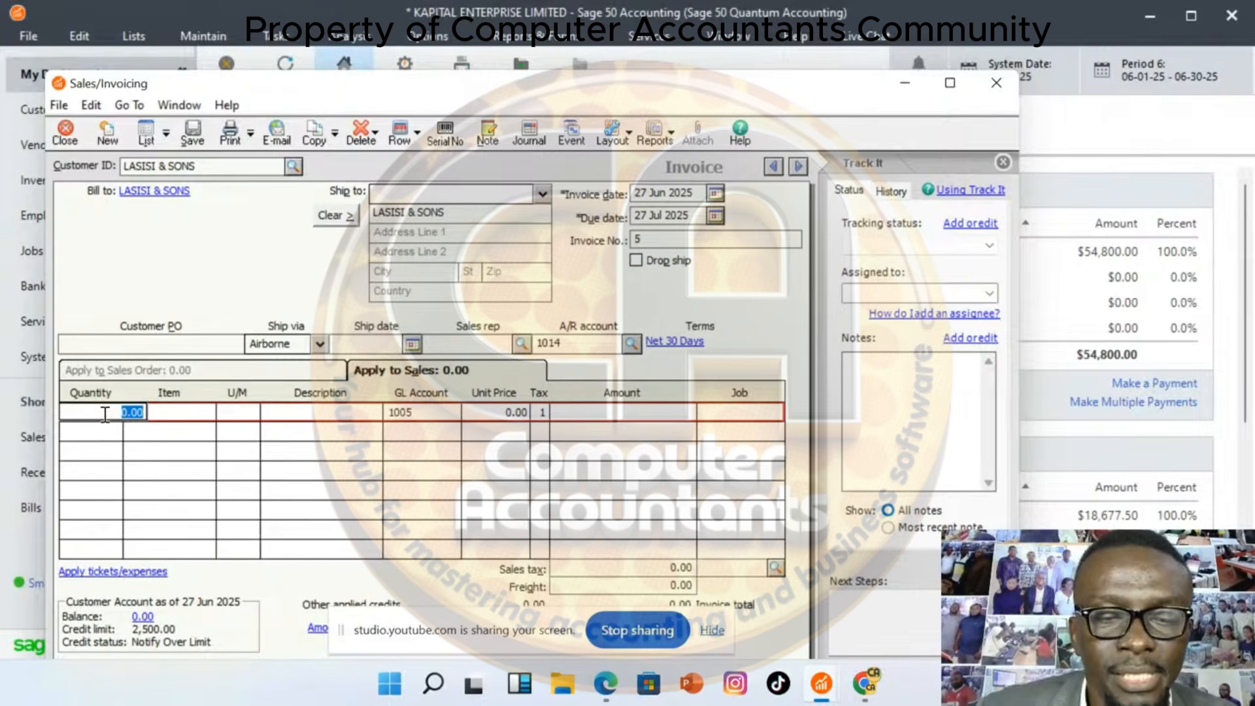
type("6")
key("Tab")
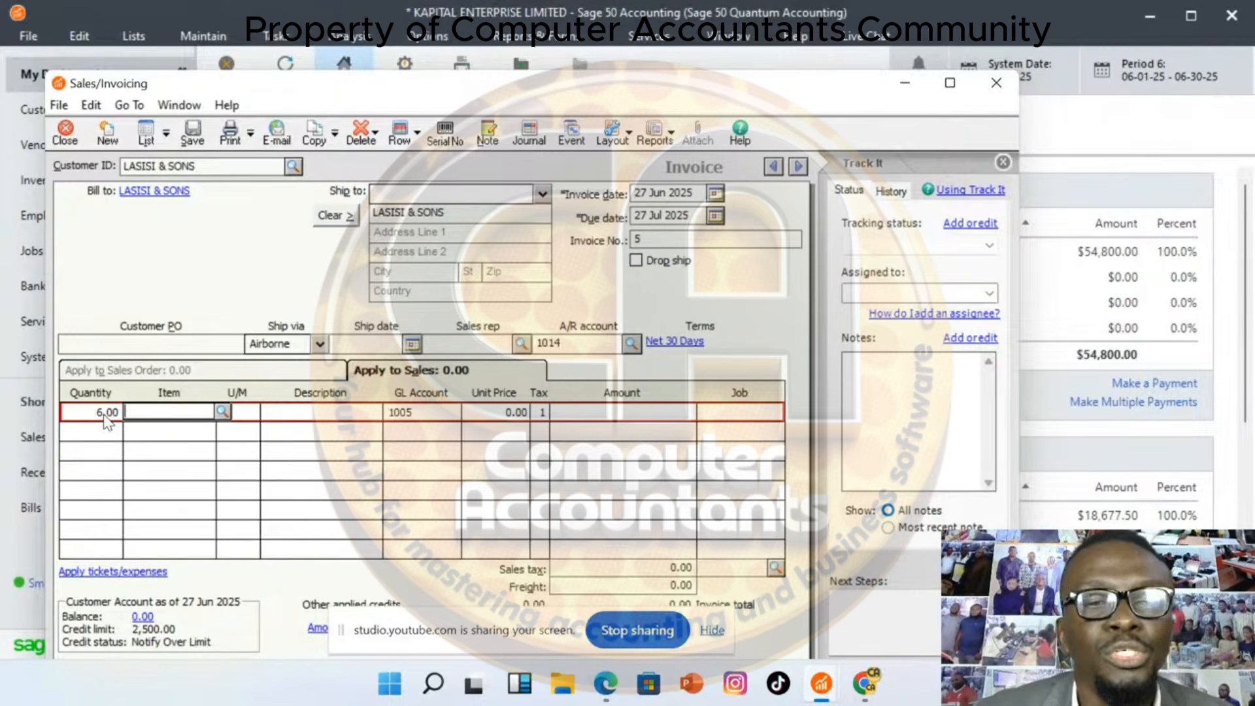
left_click(223, 412)
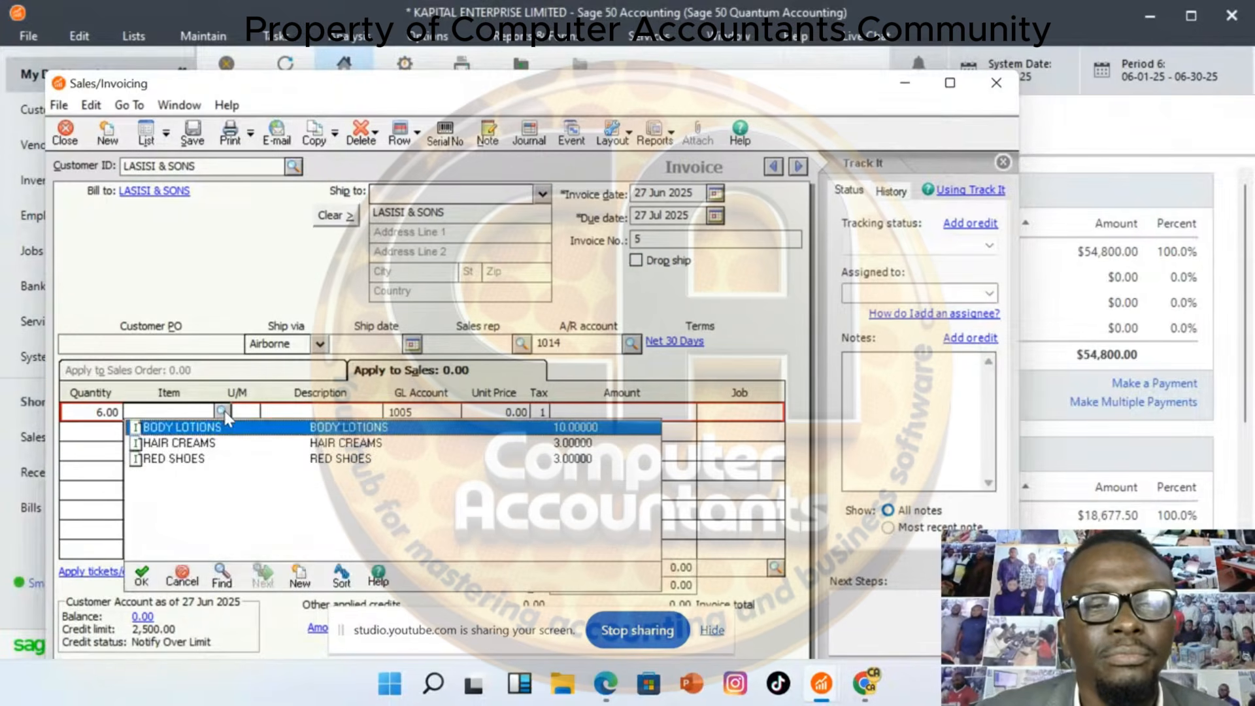
left_click(299, 433)
left_click(775, 566)
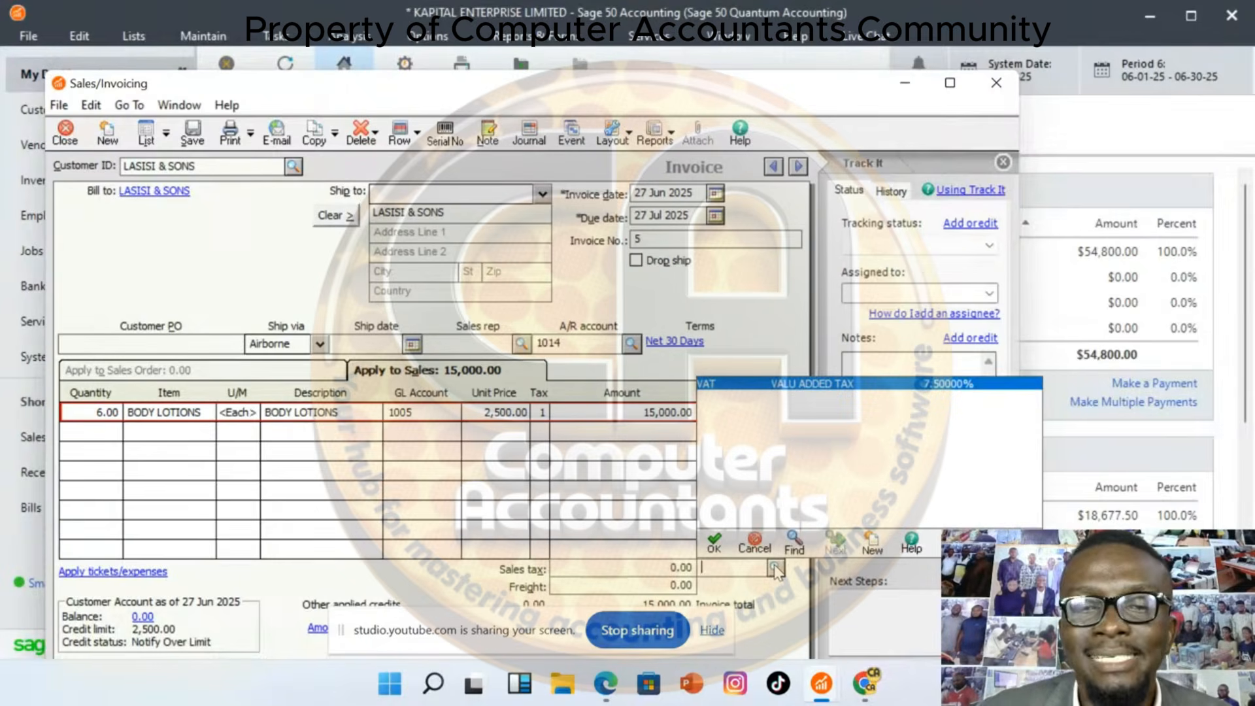
left_click(756, 384)
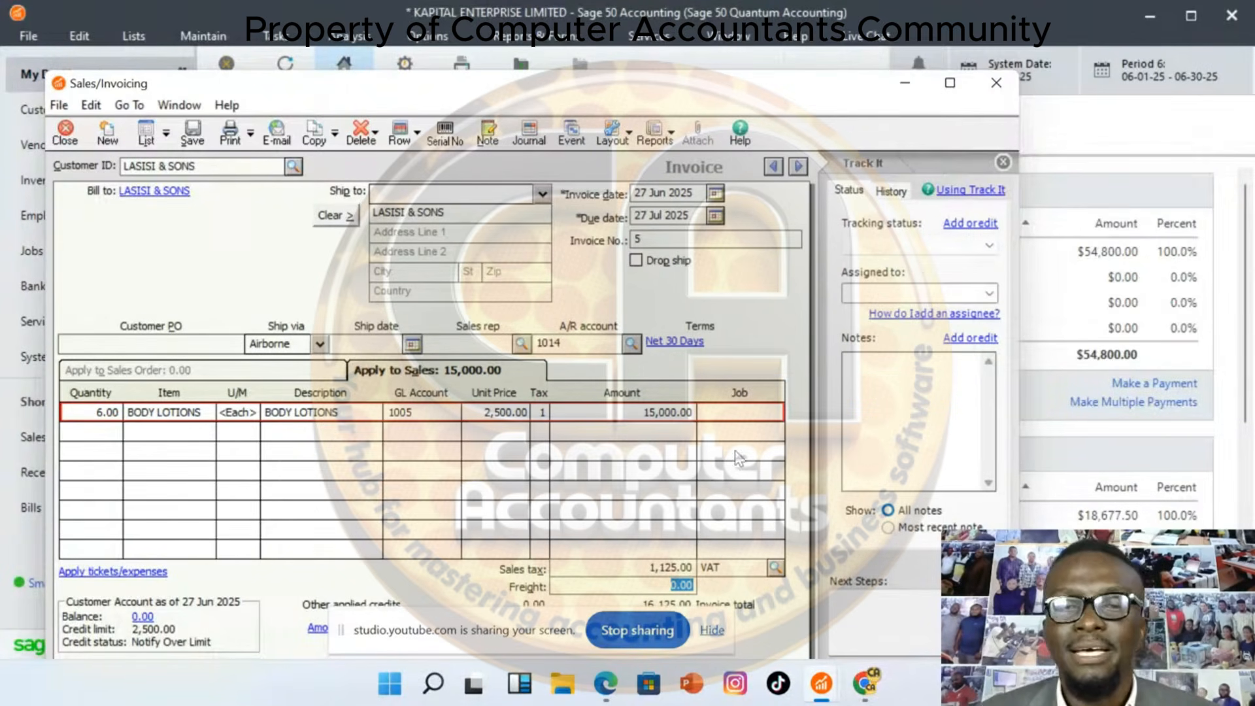
left_click_drag(731, 100, 741, 42)
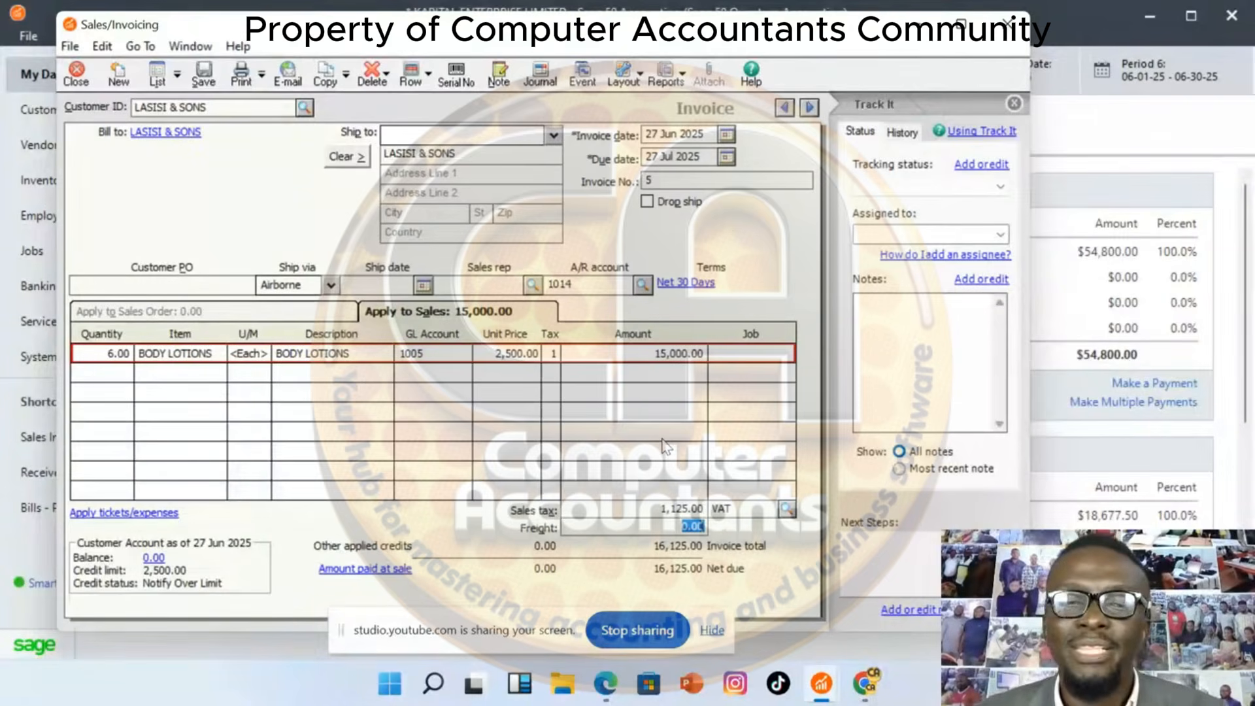
Add a second invoice line described DISCOUNT ALLOWED on GL account 1016
left_click(318, 373)
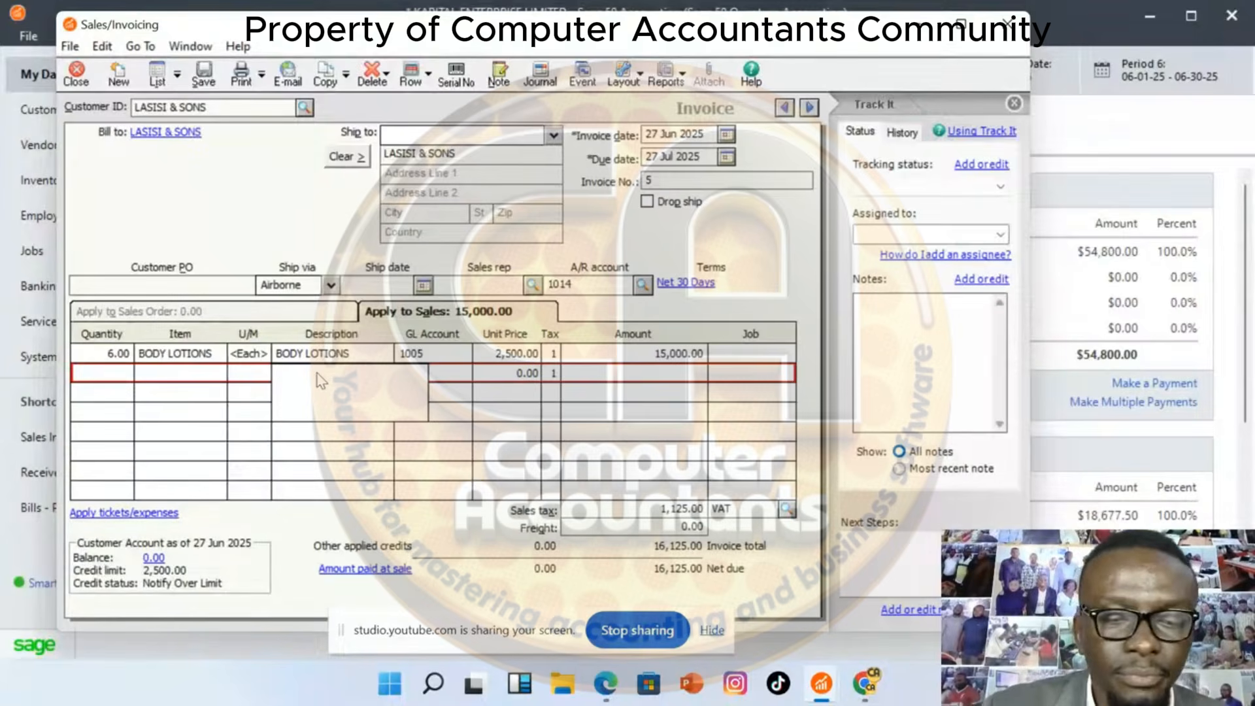
type("DISC")
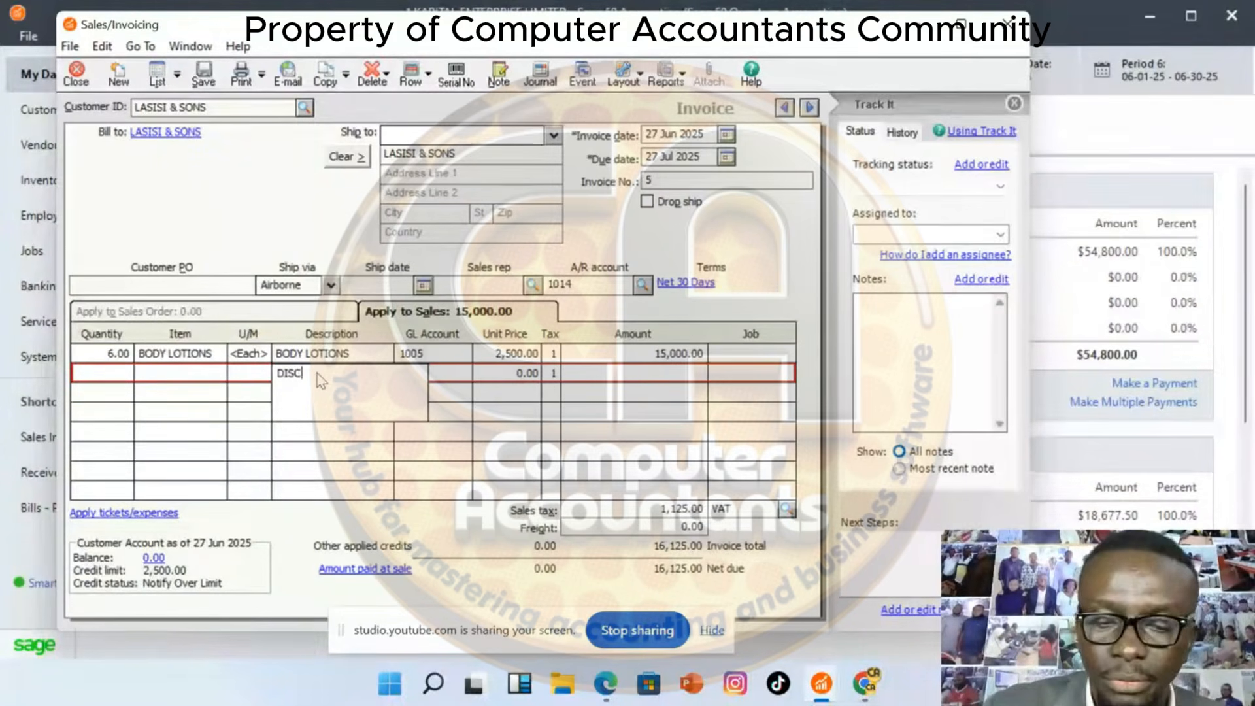
type("OUNT ALLO")
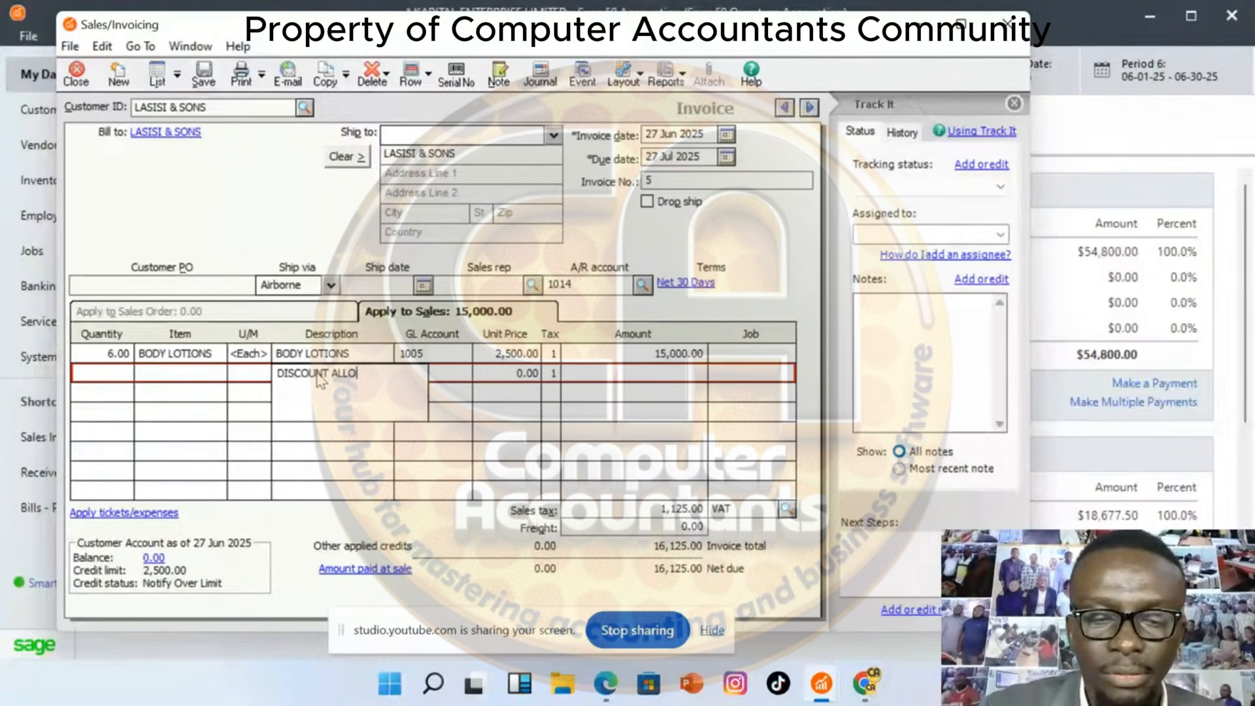
type("WED")
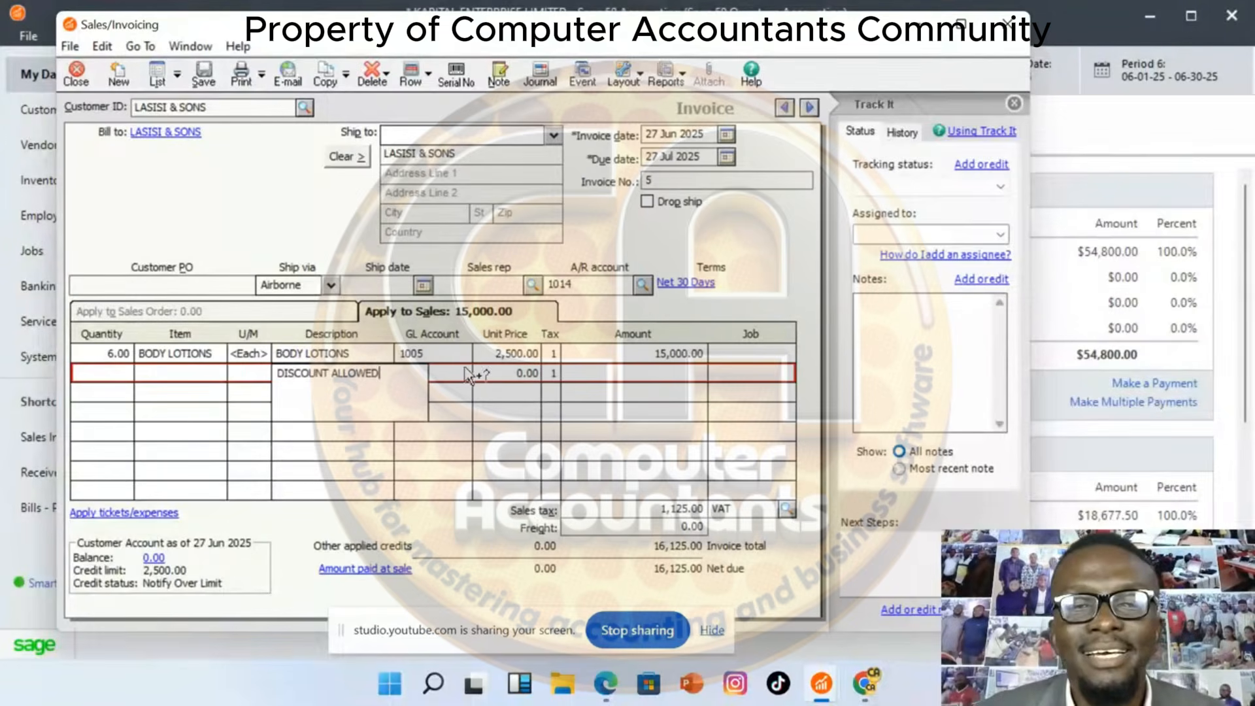
left_click(468, 376)
left_click(467, 372)
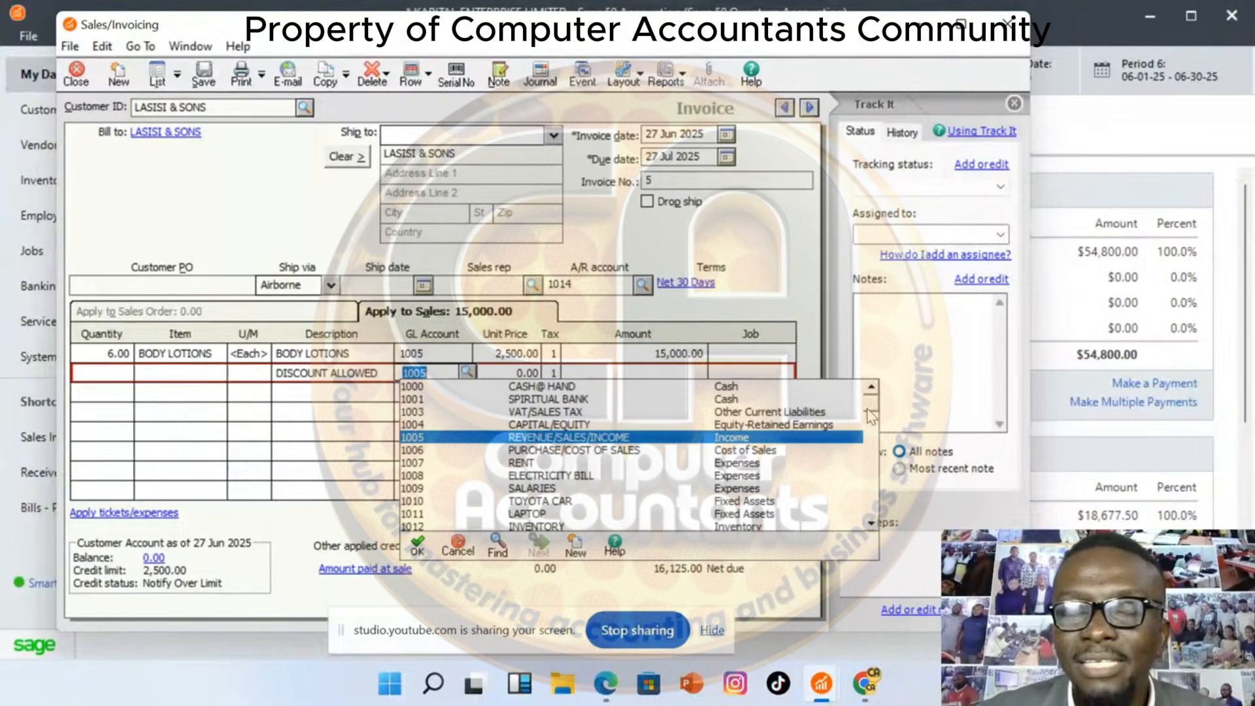
scroll(871, 458, "down", 2)
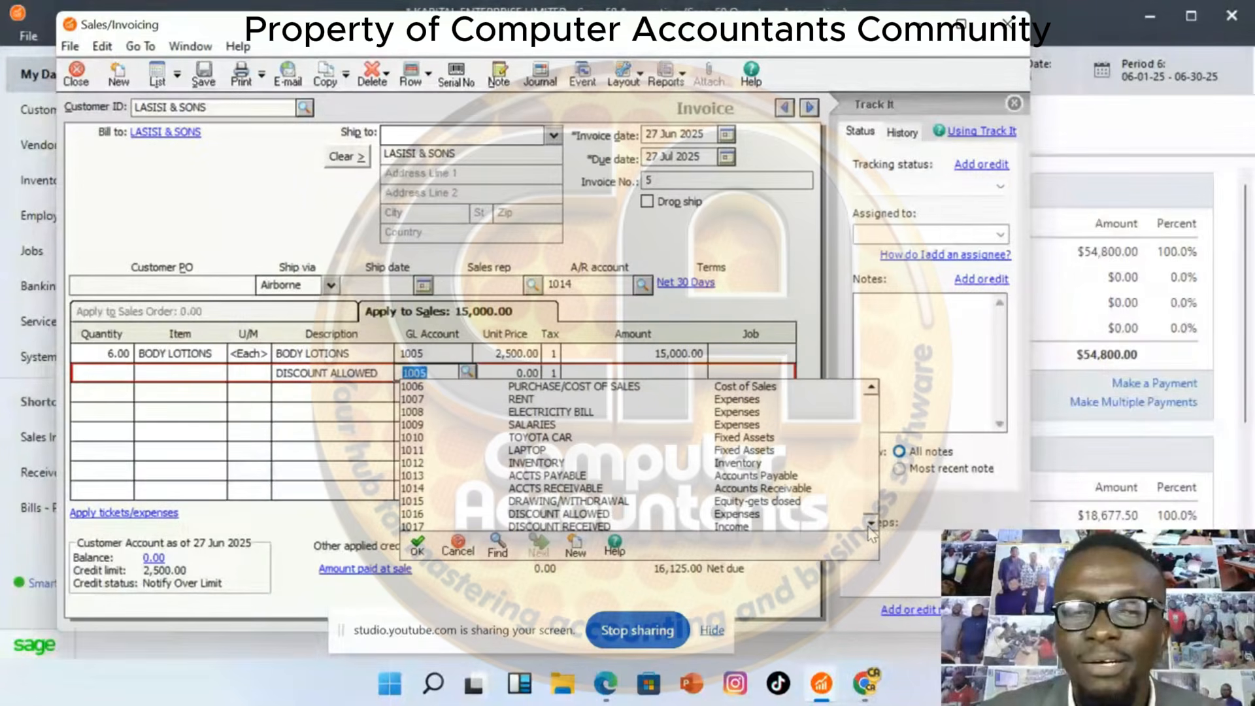
double_click(535, 514)
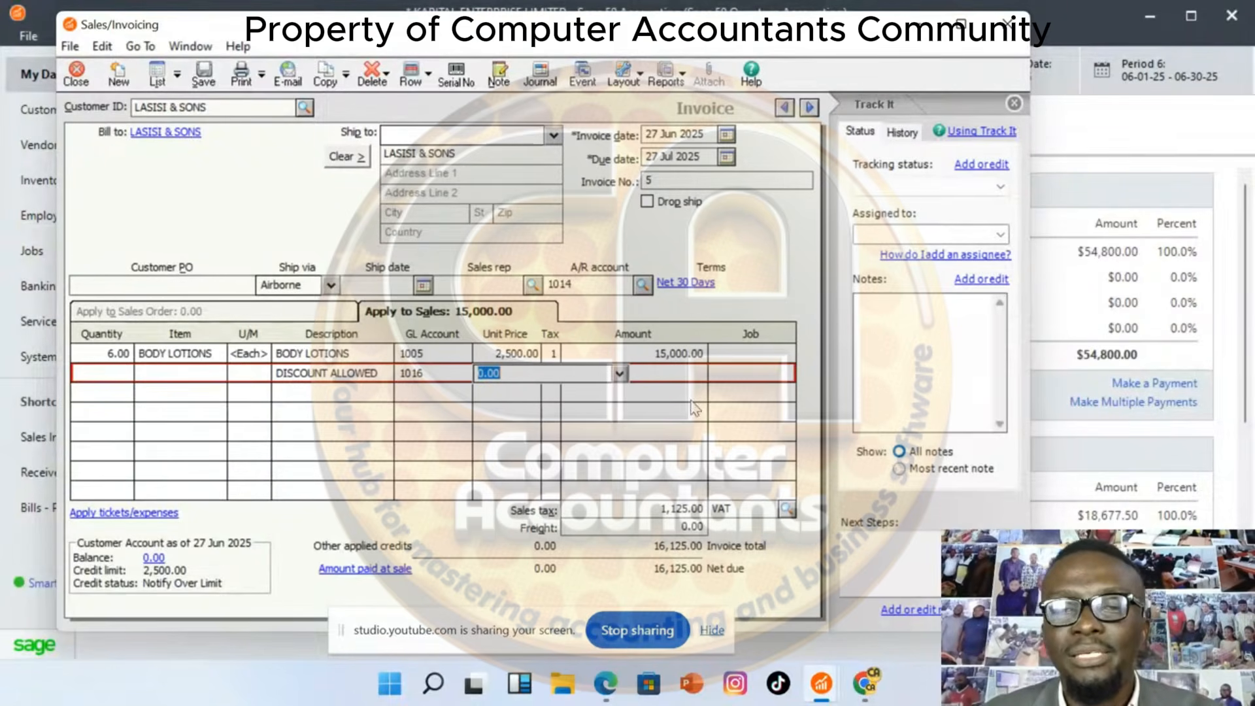
Give the discount line an amount of -1,000.00, bringing the total to 15,050.00
left_click(682, 376)
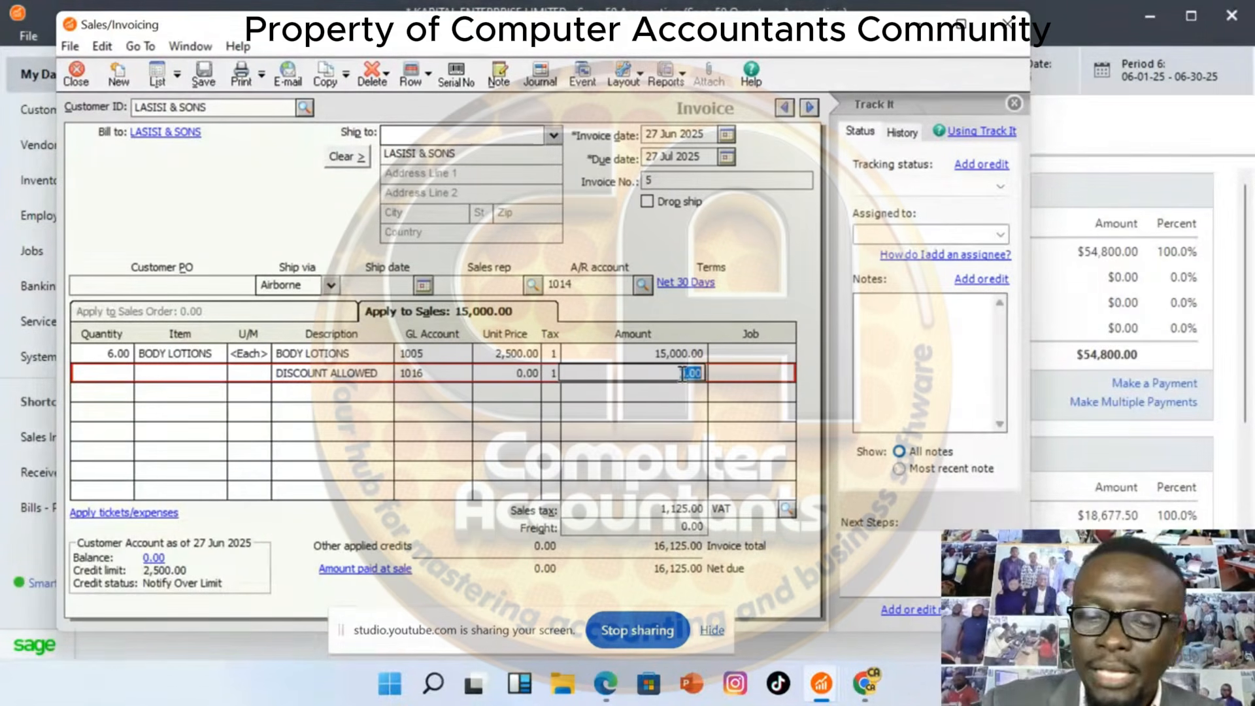
type("-1000")
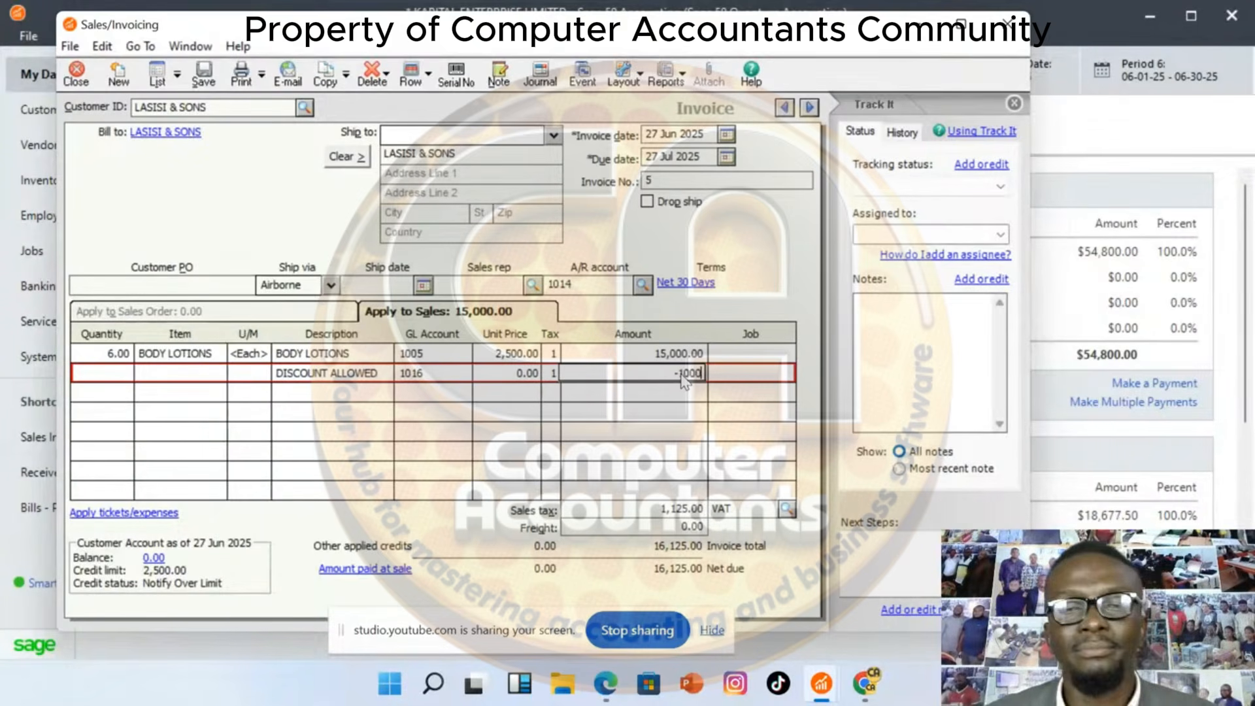
key("Tab")
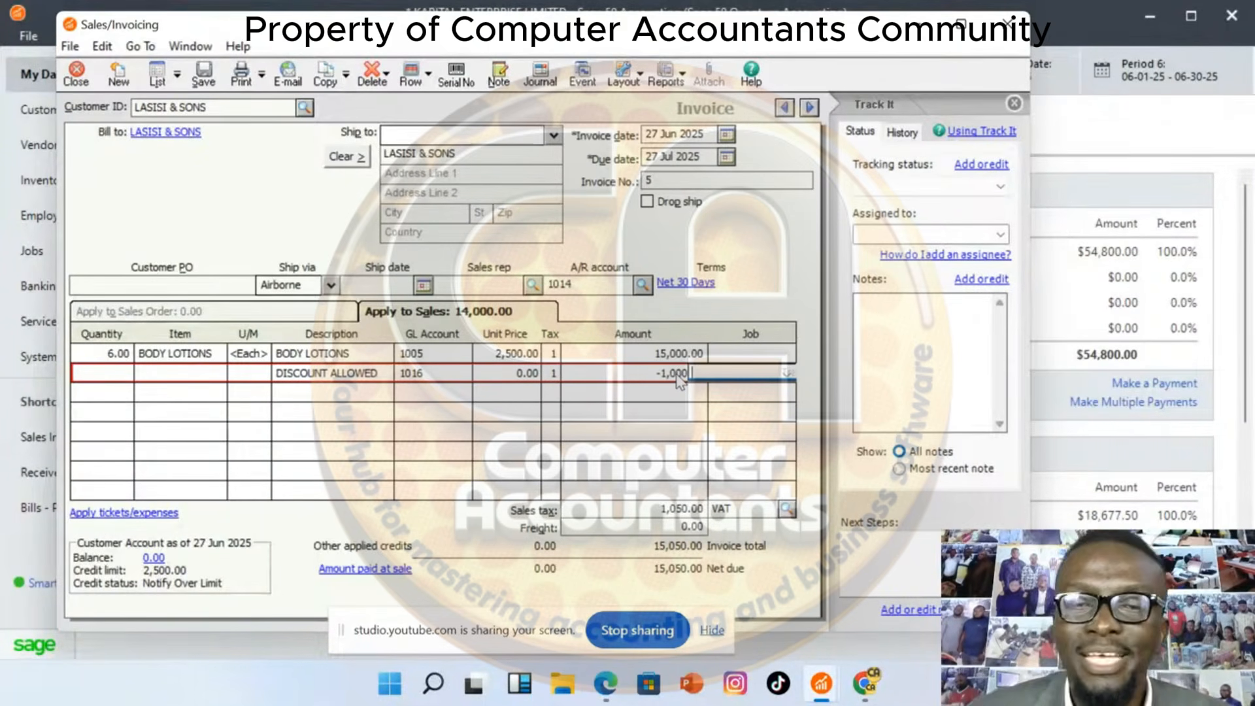
left_click(679, 375)
key("BackSpace")
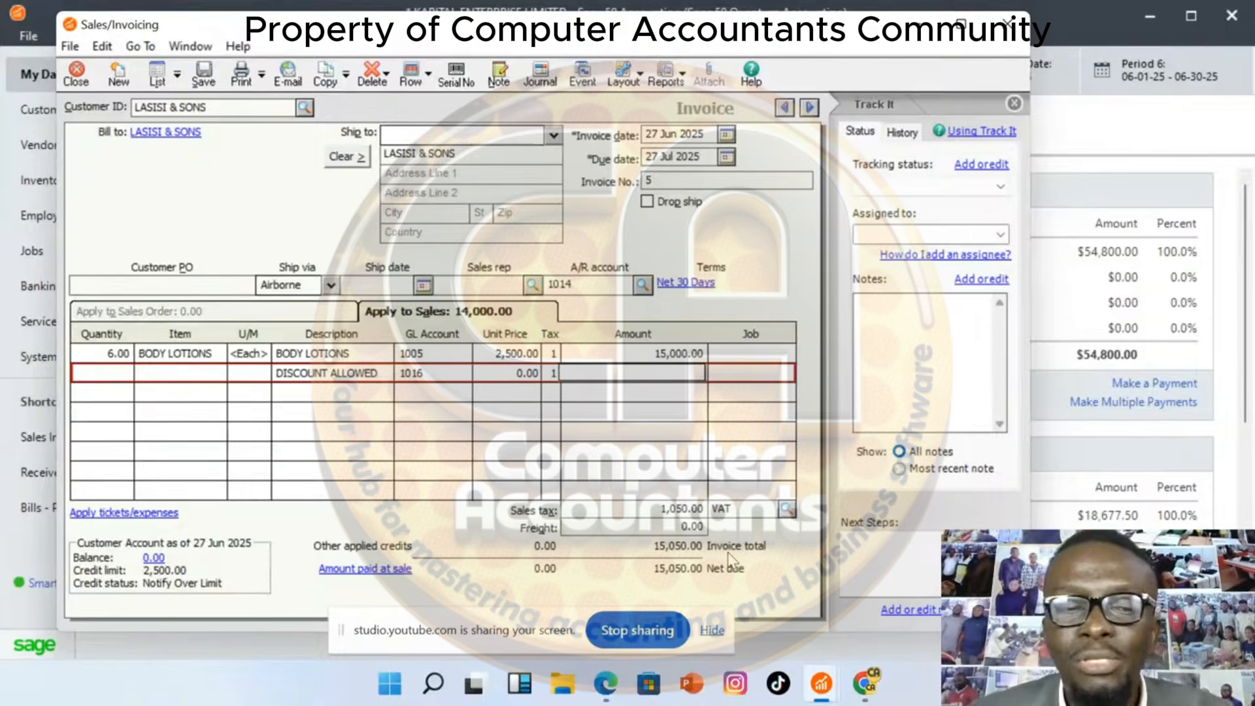
key("Tab")
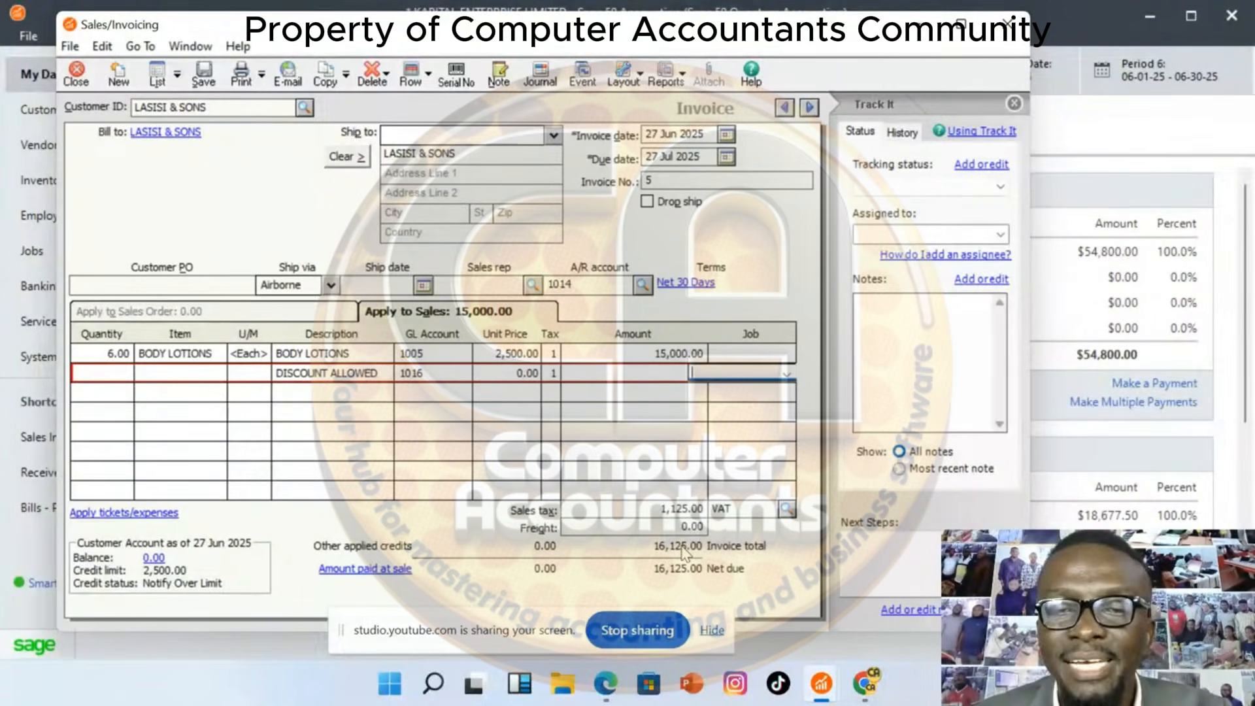
left_click(664, 376)
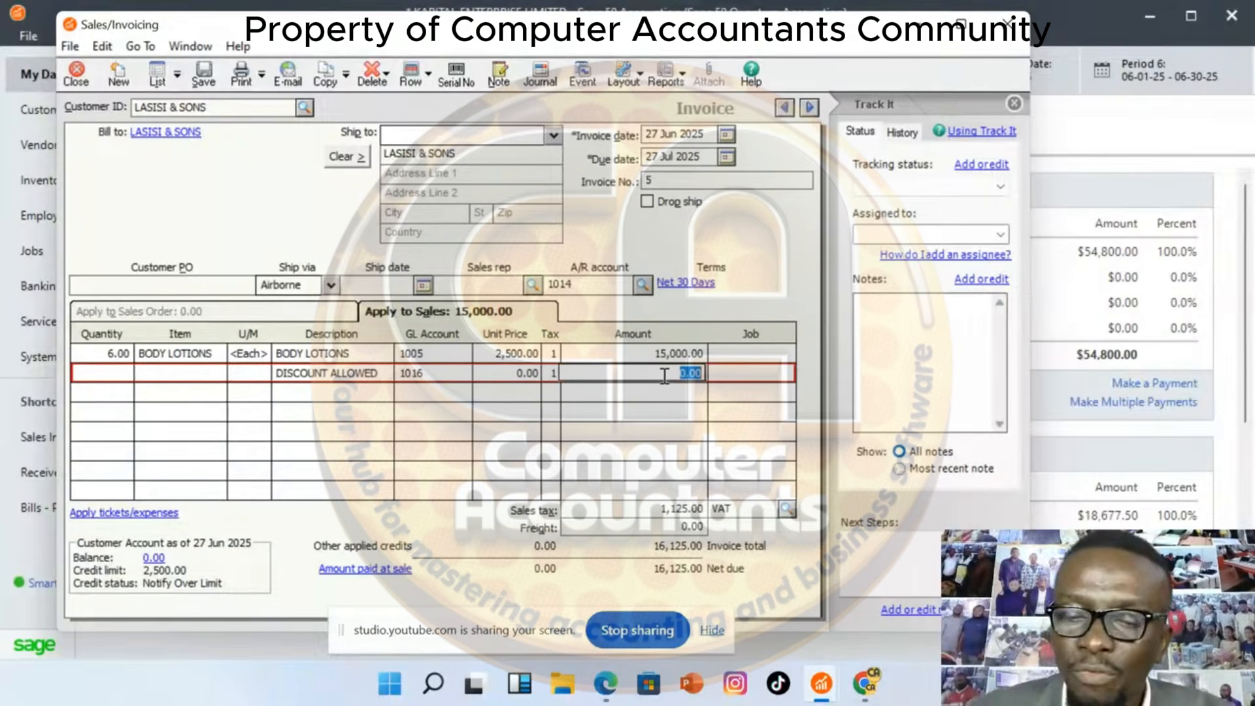
type("-1000")
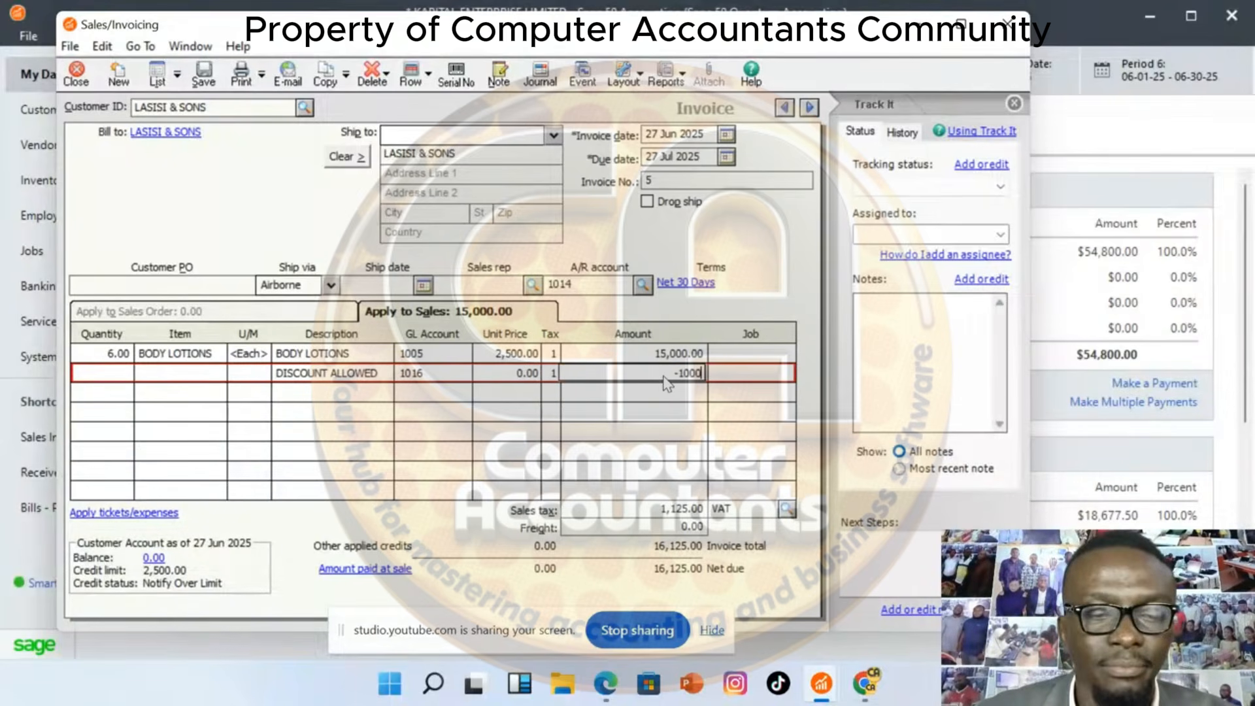
key("Tab")
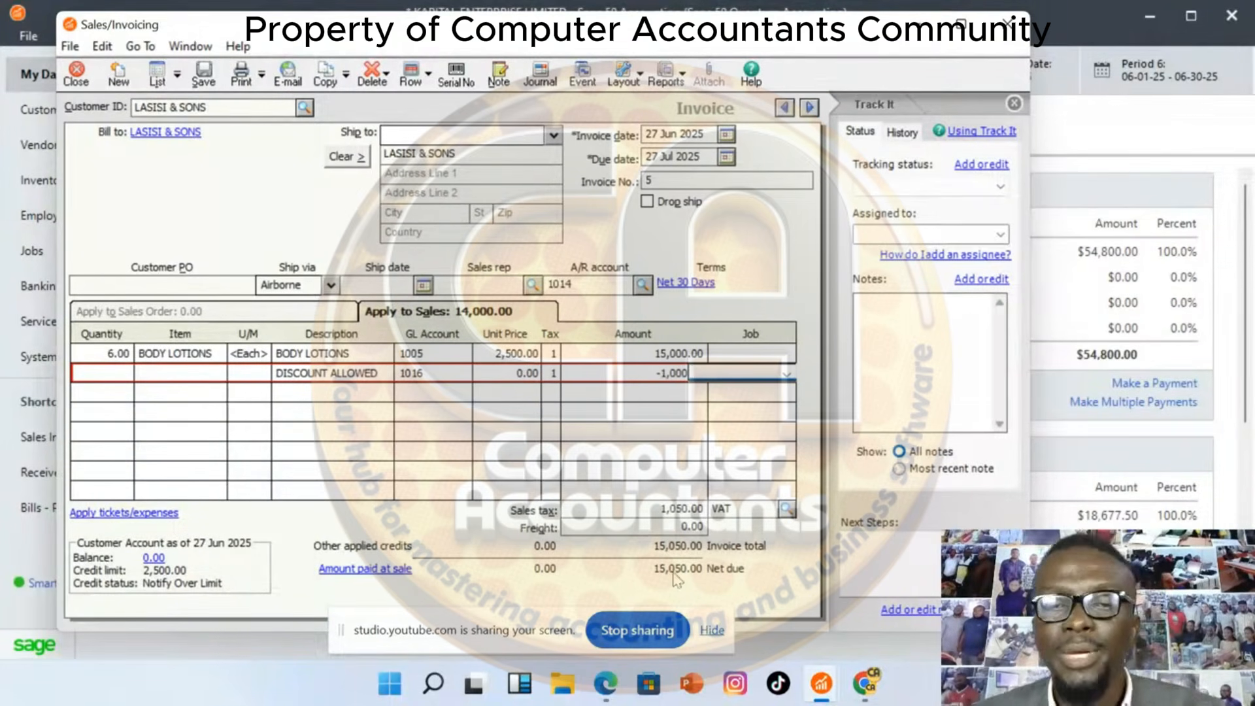
left_click(630, 412)
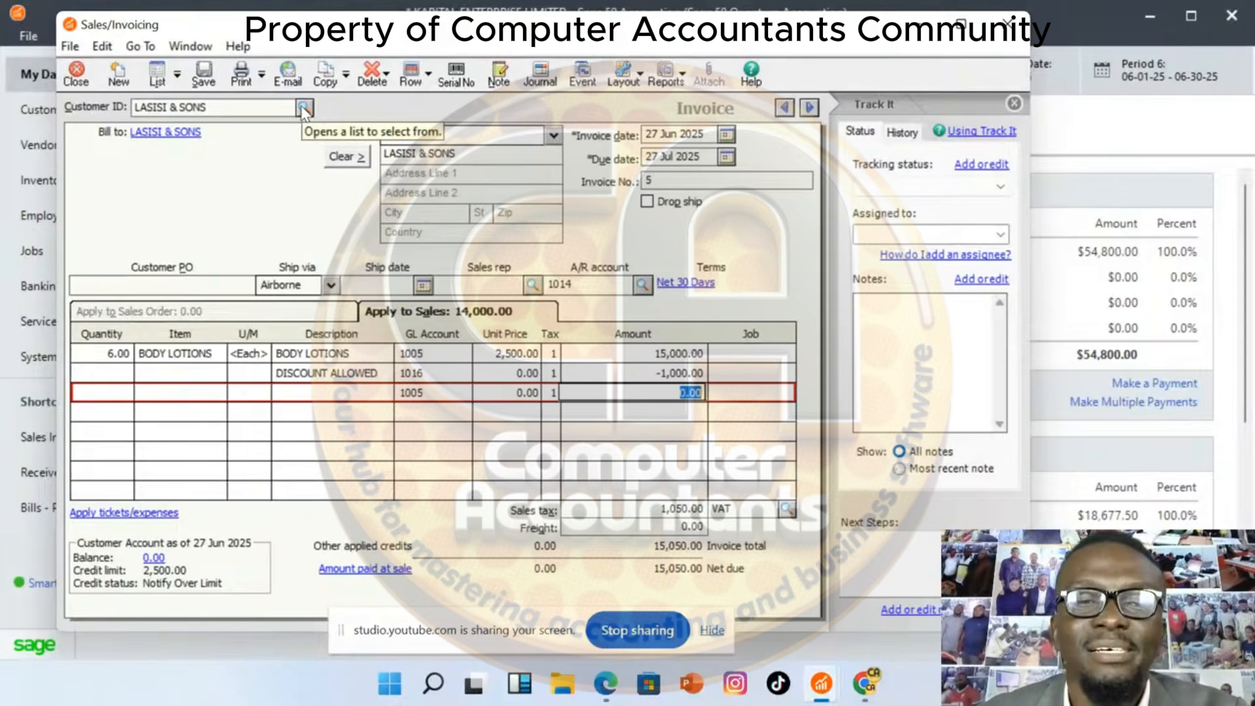
Save invoice 5 for LASISI & SONS, accepting the credit-limit warning, and close invoicing
left_click(304, 108)
left_click(304, 108)
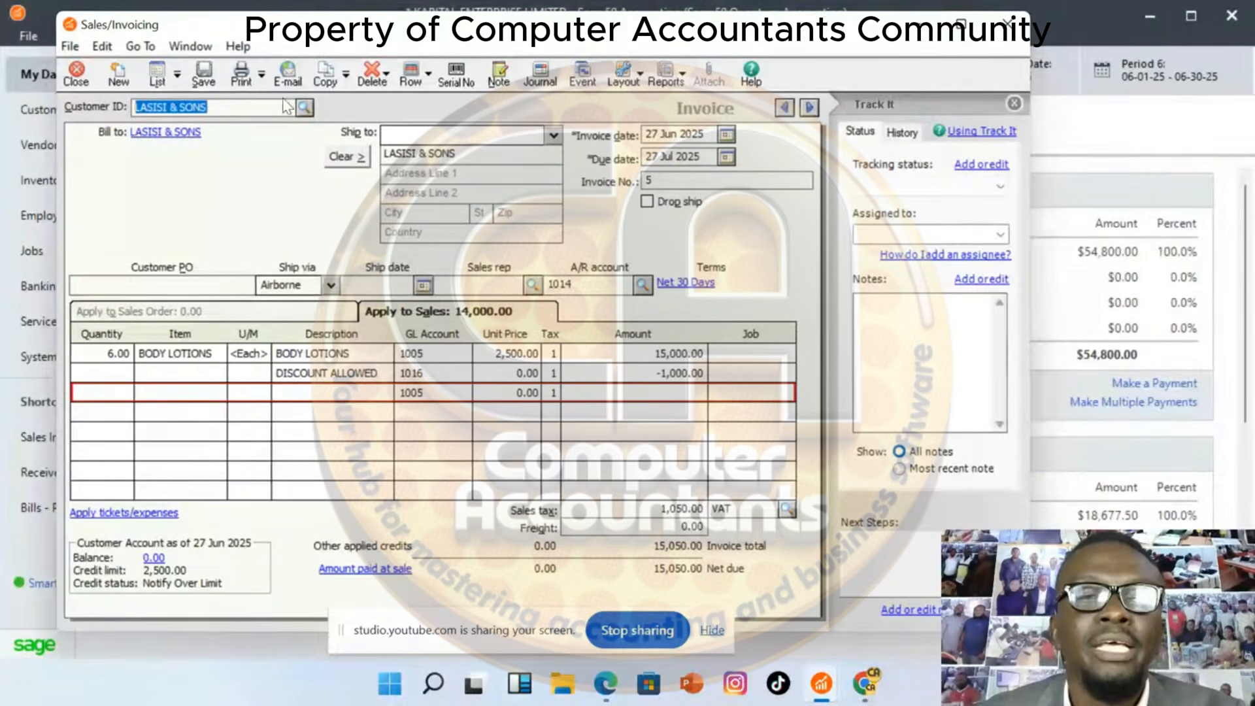
left_click(204, 82)
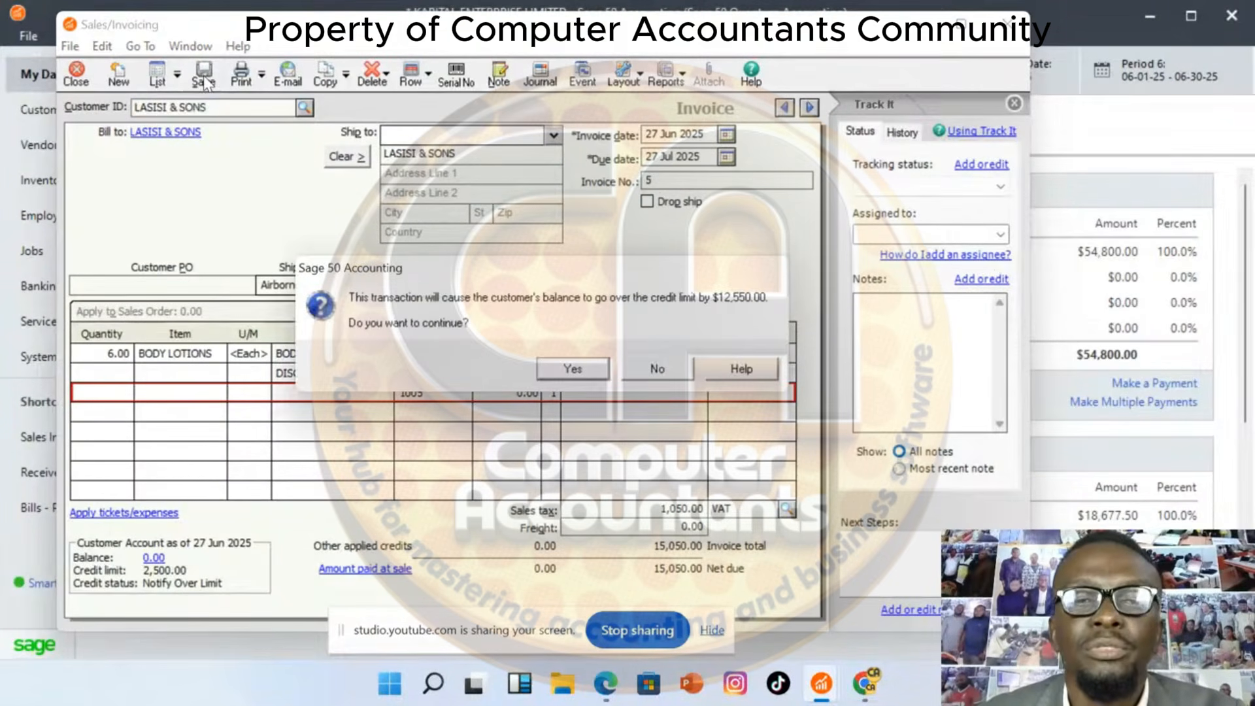
left_click(569, 370)
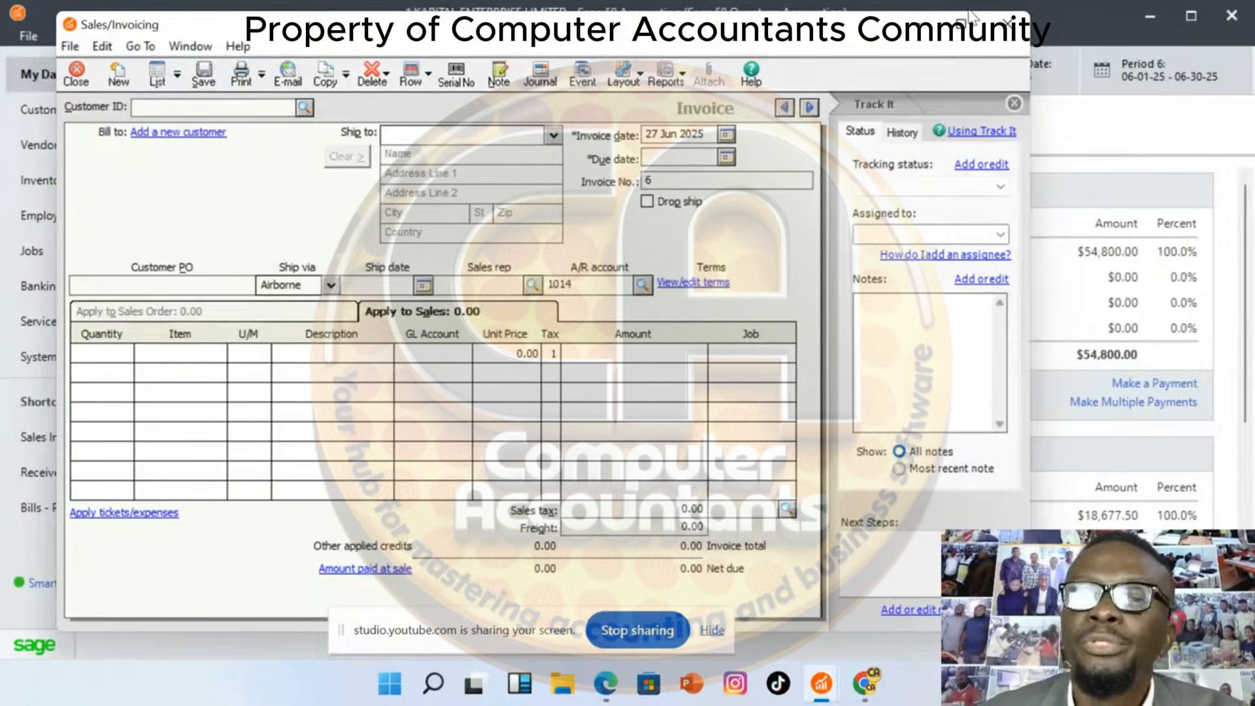
left_click(1007, 24)
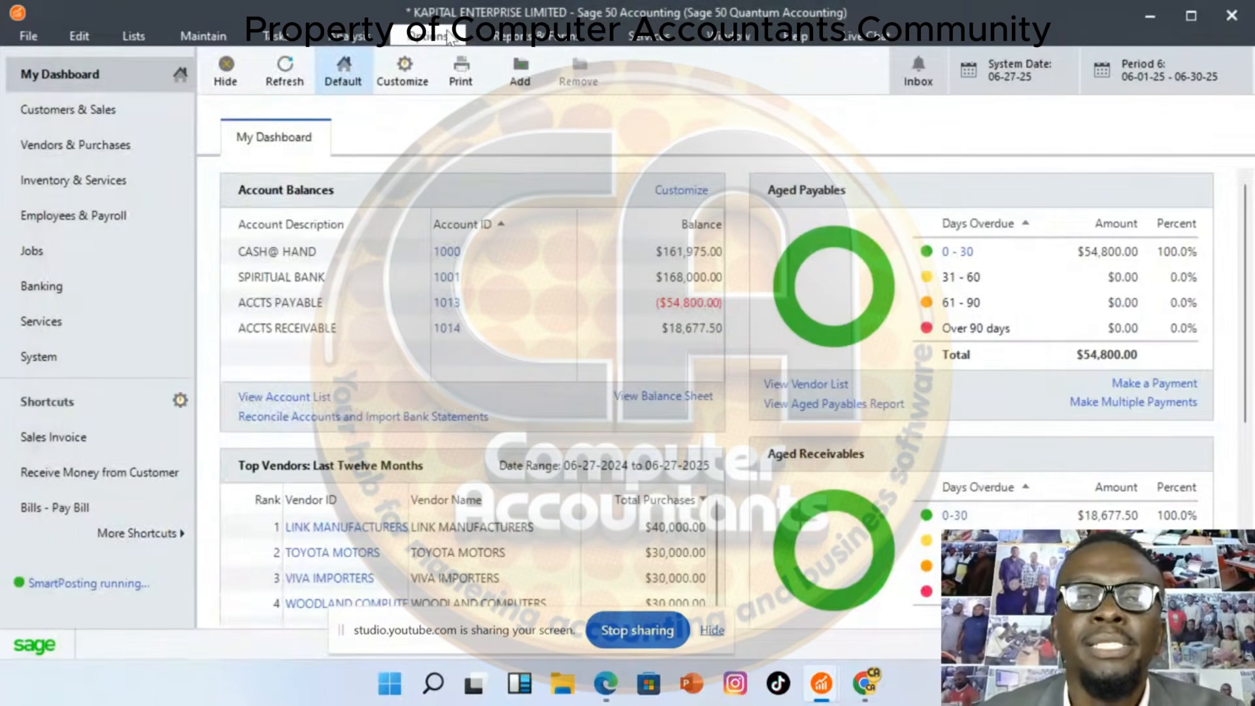
left_click(534, 38)
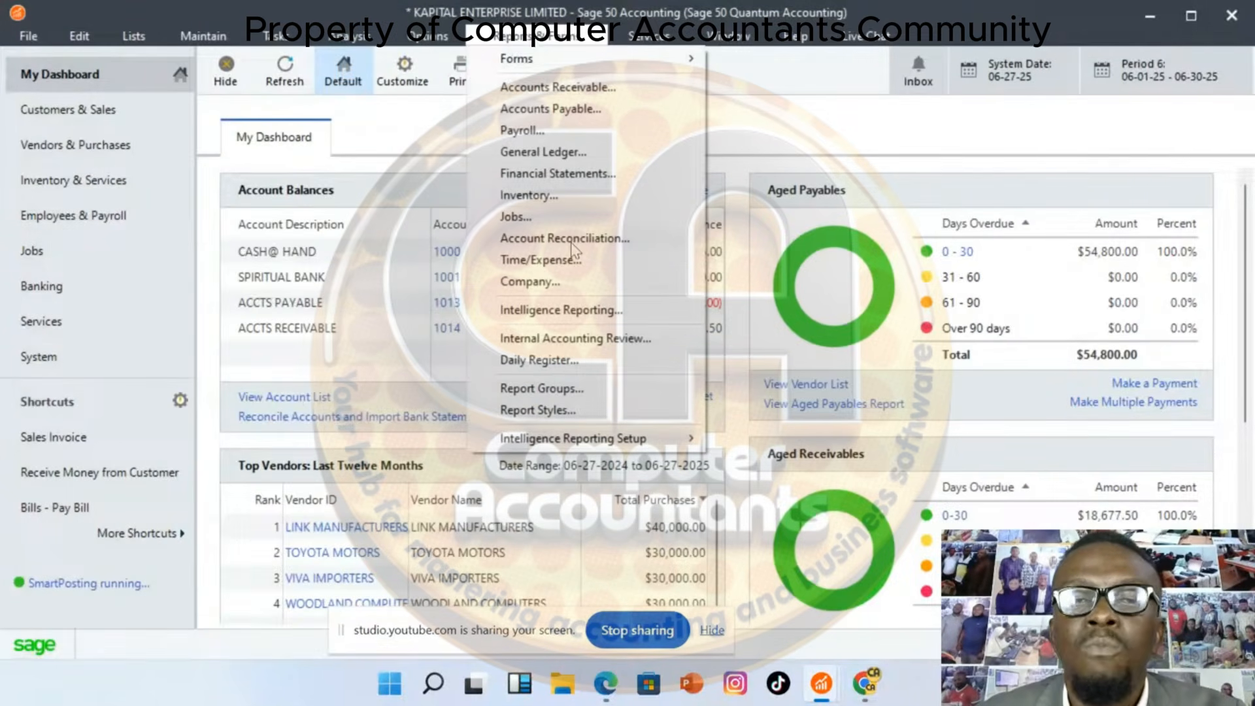
Run the Income Statement to 30 June 2025 and inspect the revenue ledger detail
left_click(611, 174)
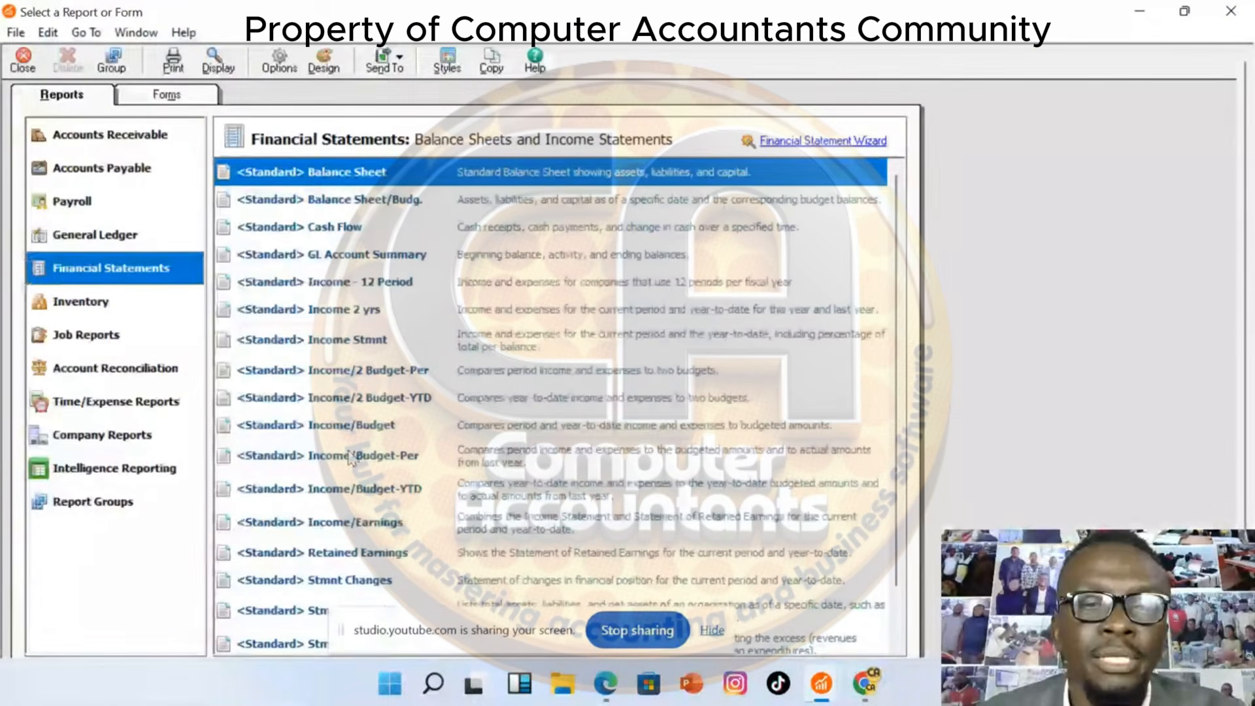
double_click(328, 340)
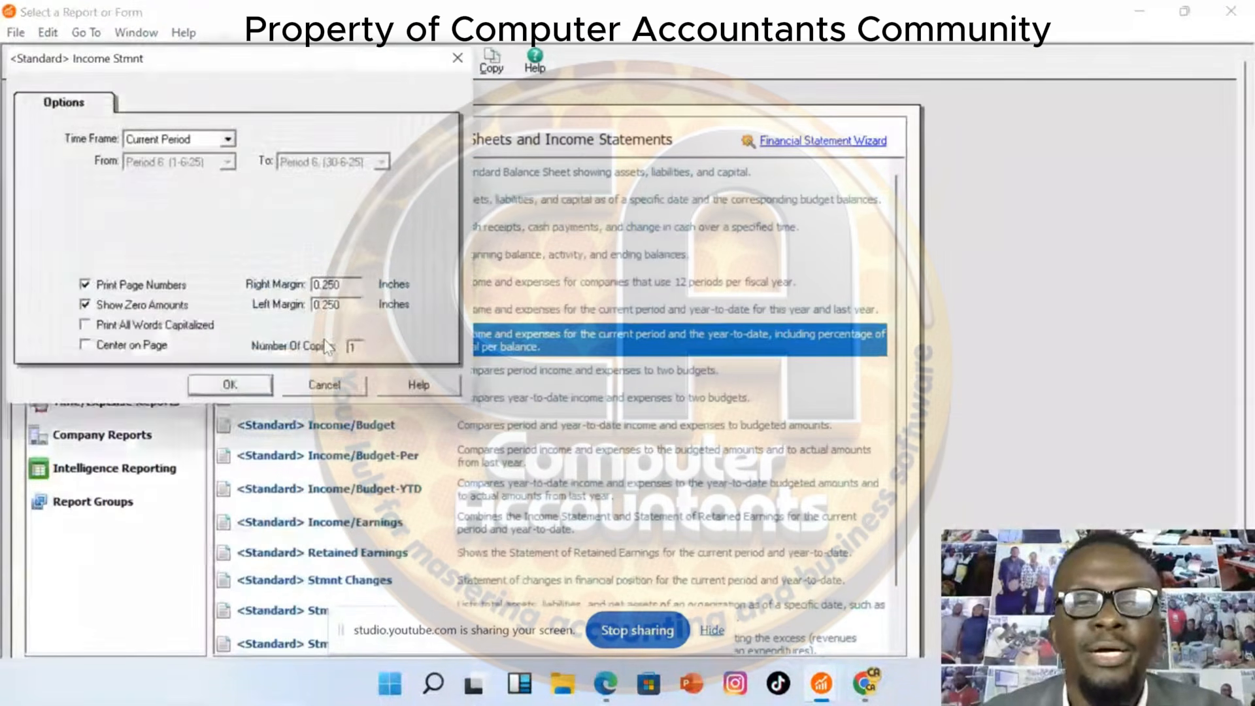
left_click(265, 400)
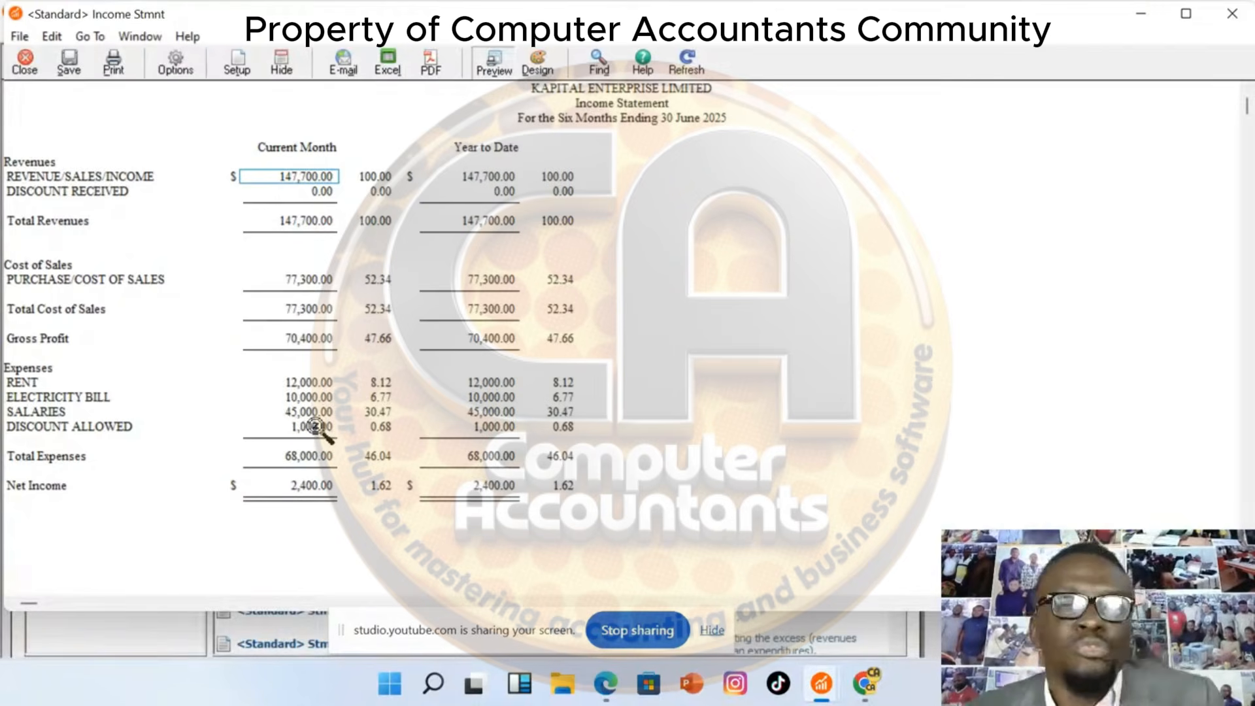
double_click(321, 176)
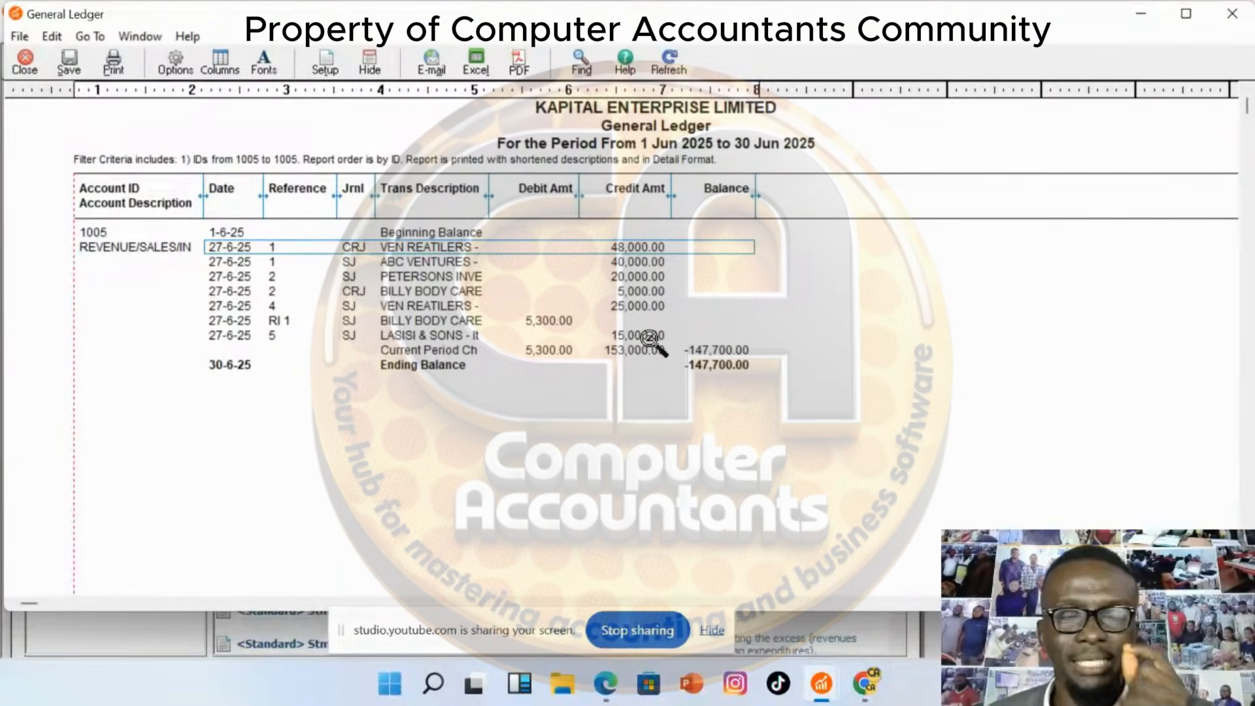
left_click(1143, 13)
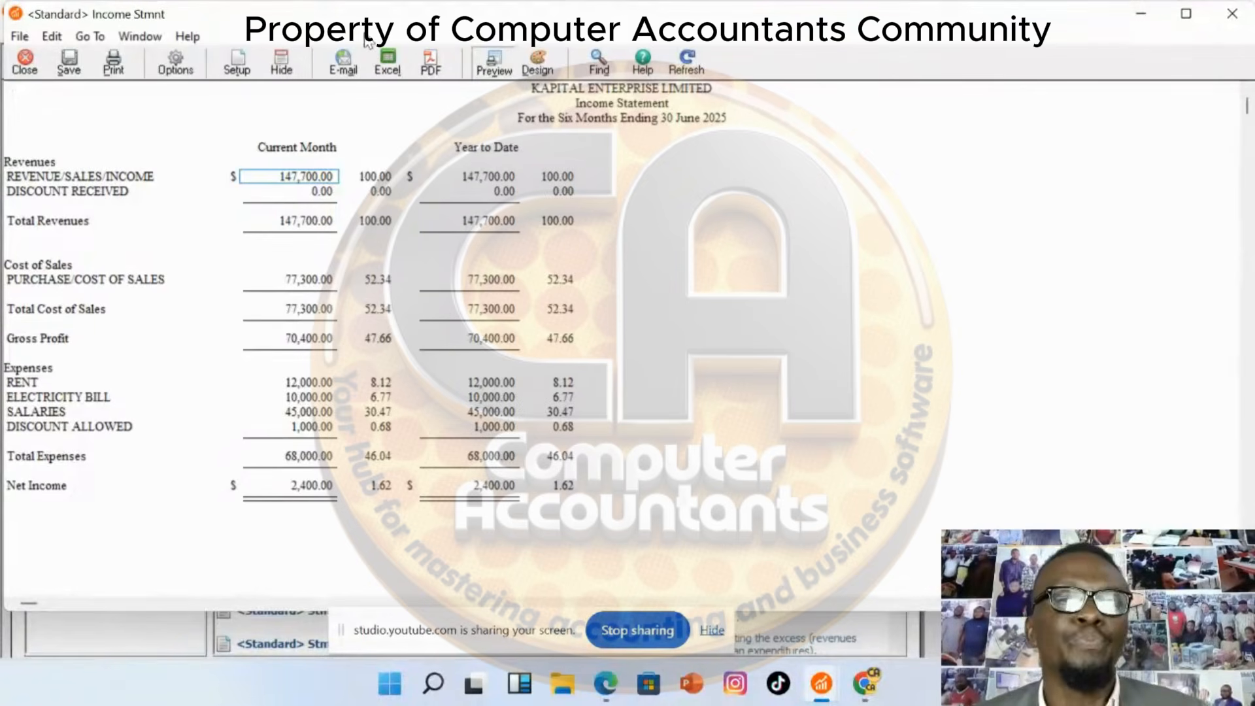
Close the Income Statement and report list, then start a new Receive Money entry
left_click(26, 64)
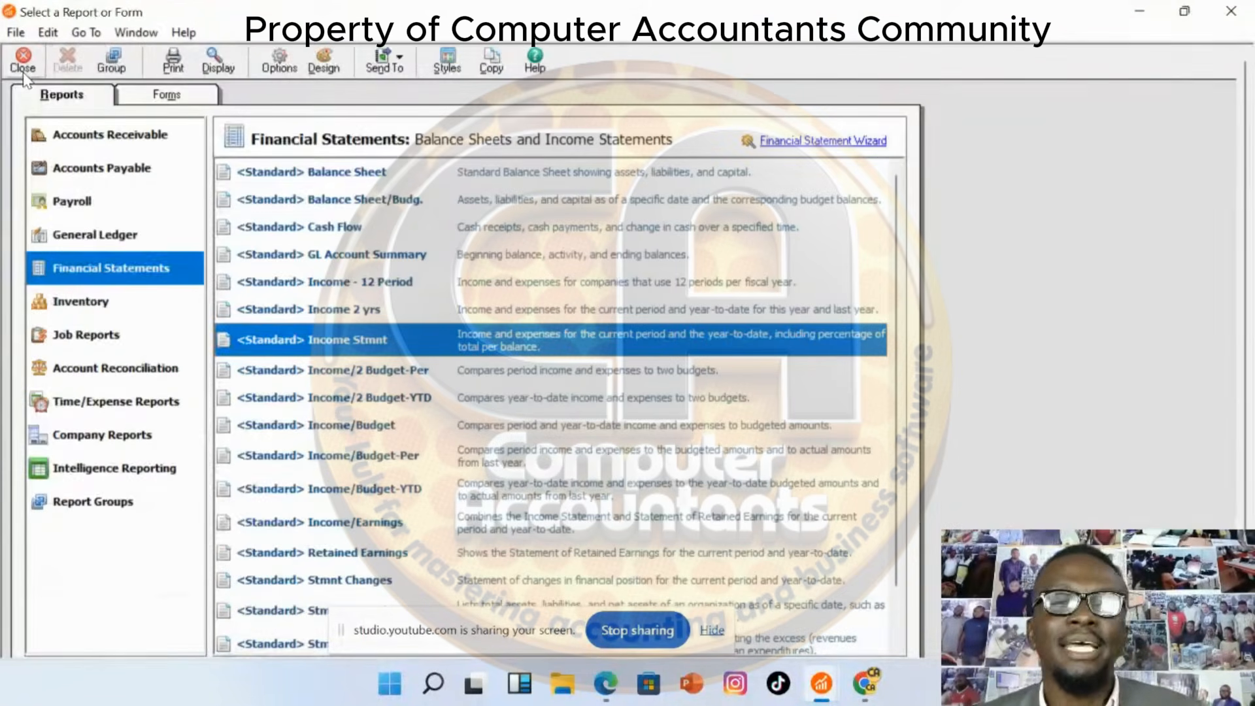
left_click(1141, 14)
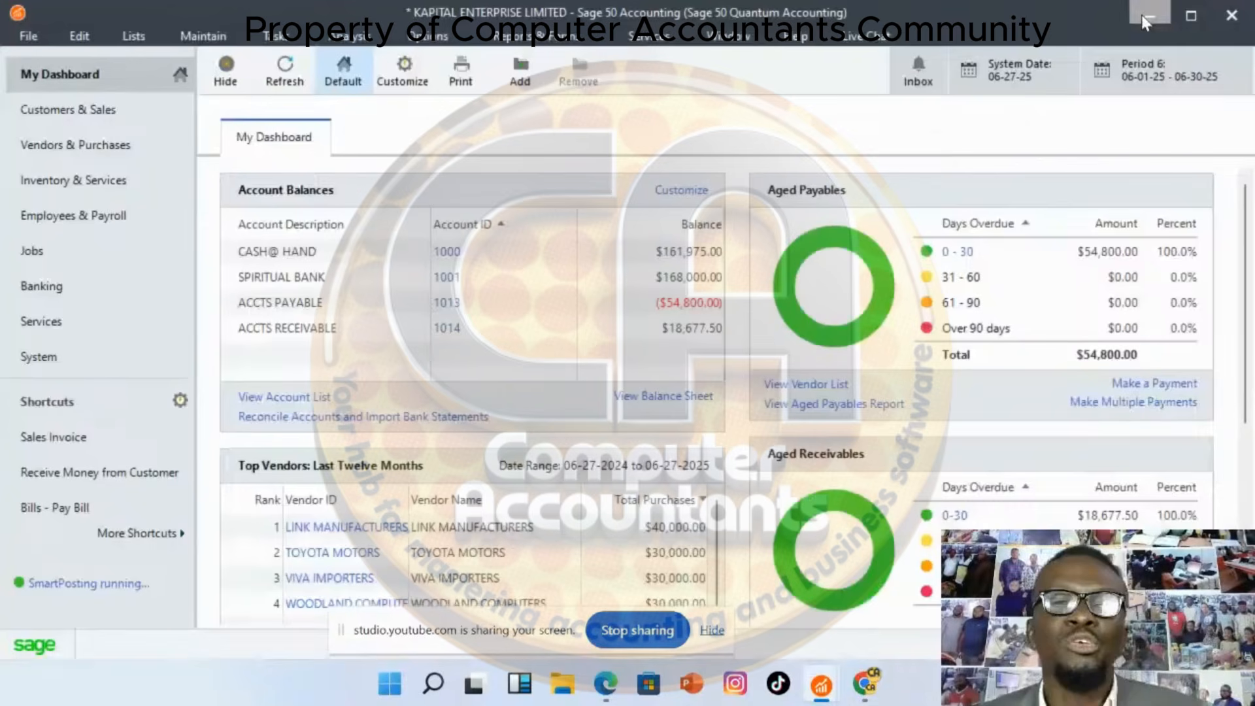
left_click(274, 36)
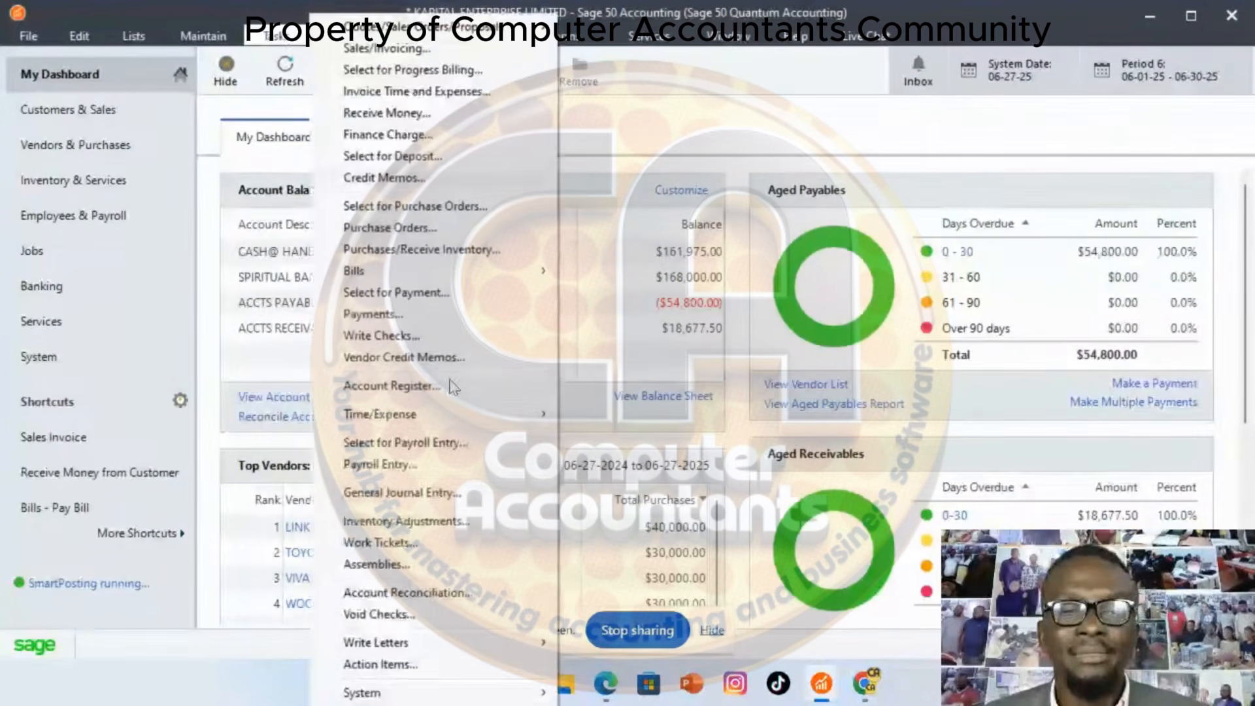
left_click(427, 122)
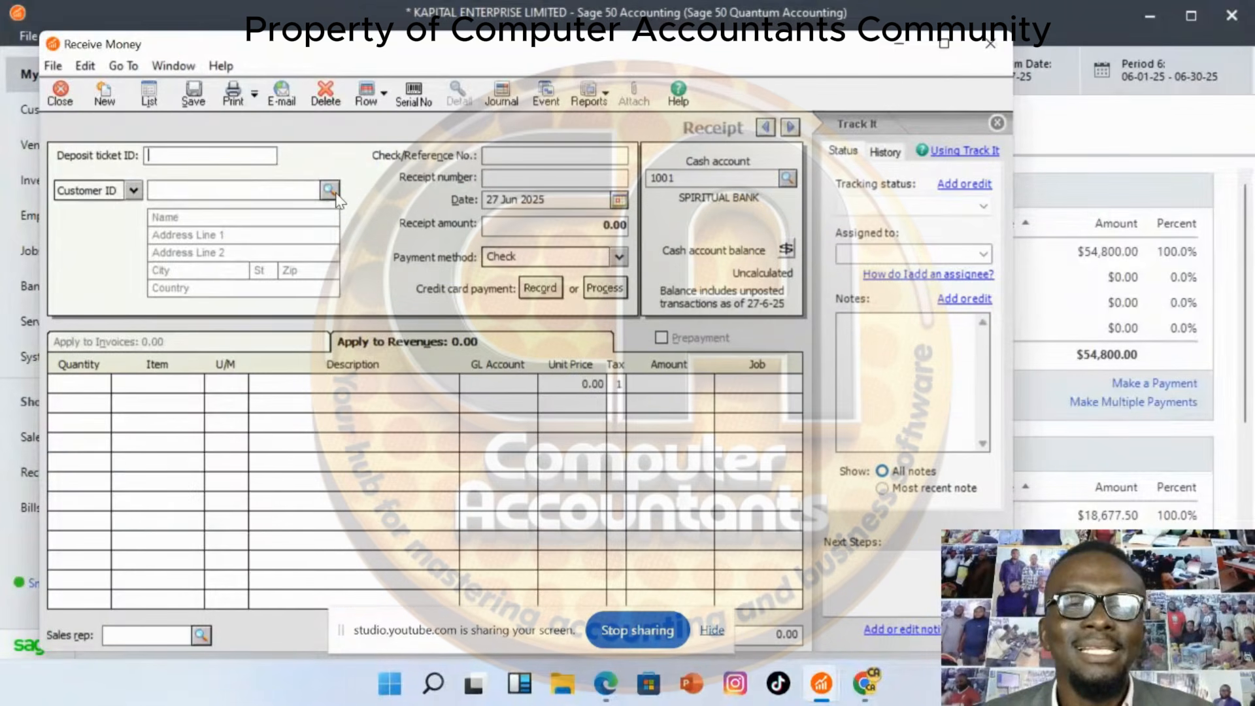
Start a receipt from customer LASISI & SONS with receipt number 233
left_click(336, 192)
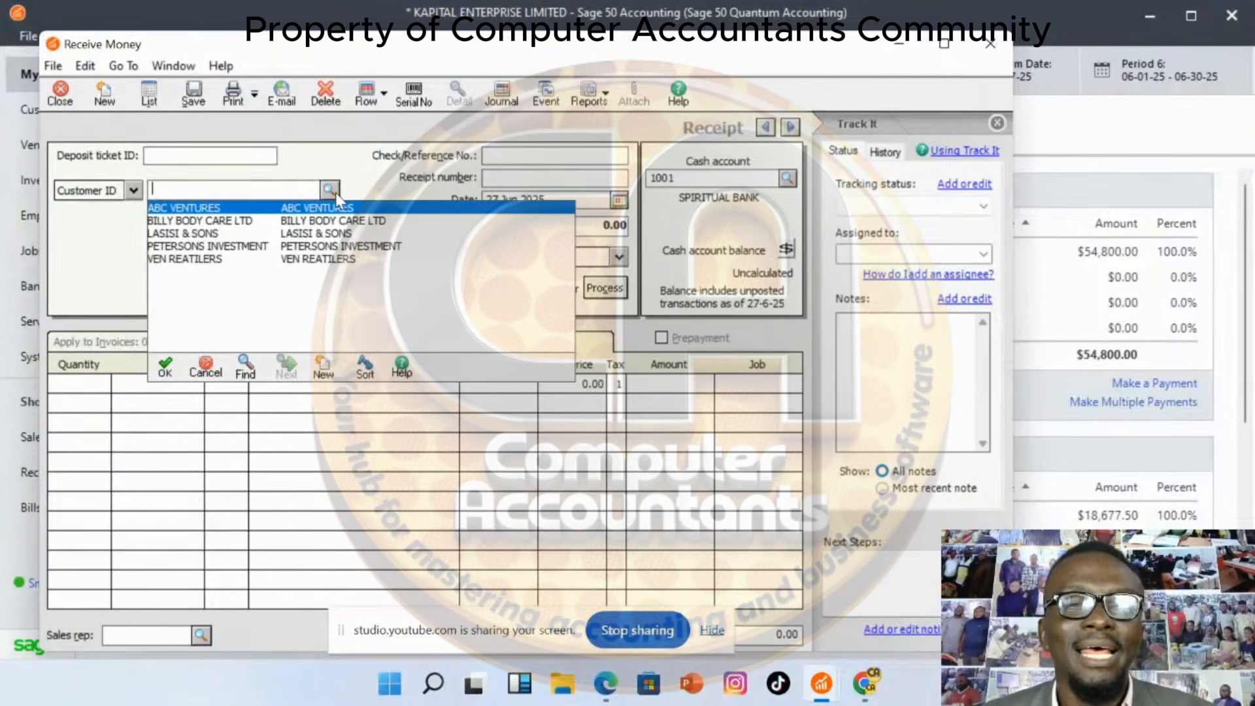
double_click(195, 233)
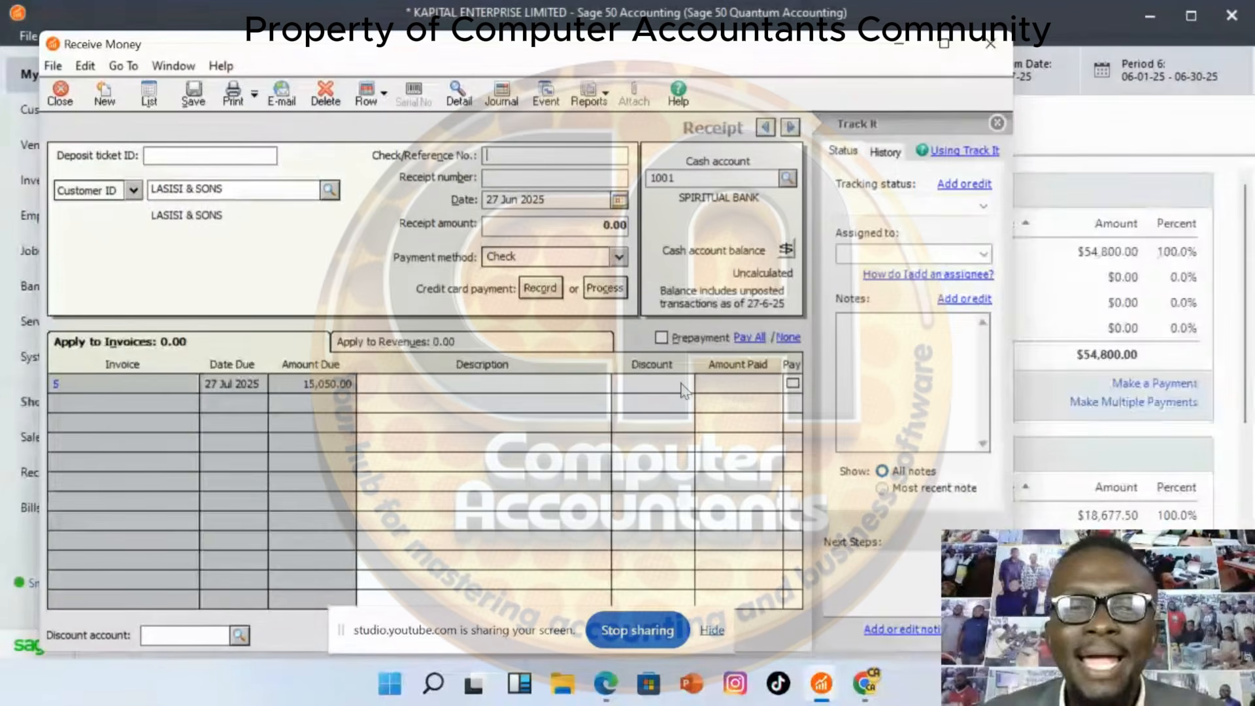
type("233")
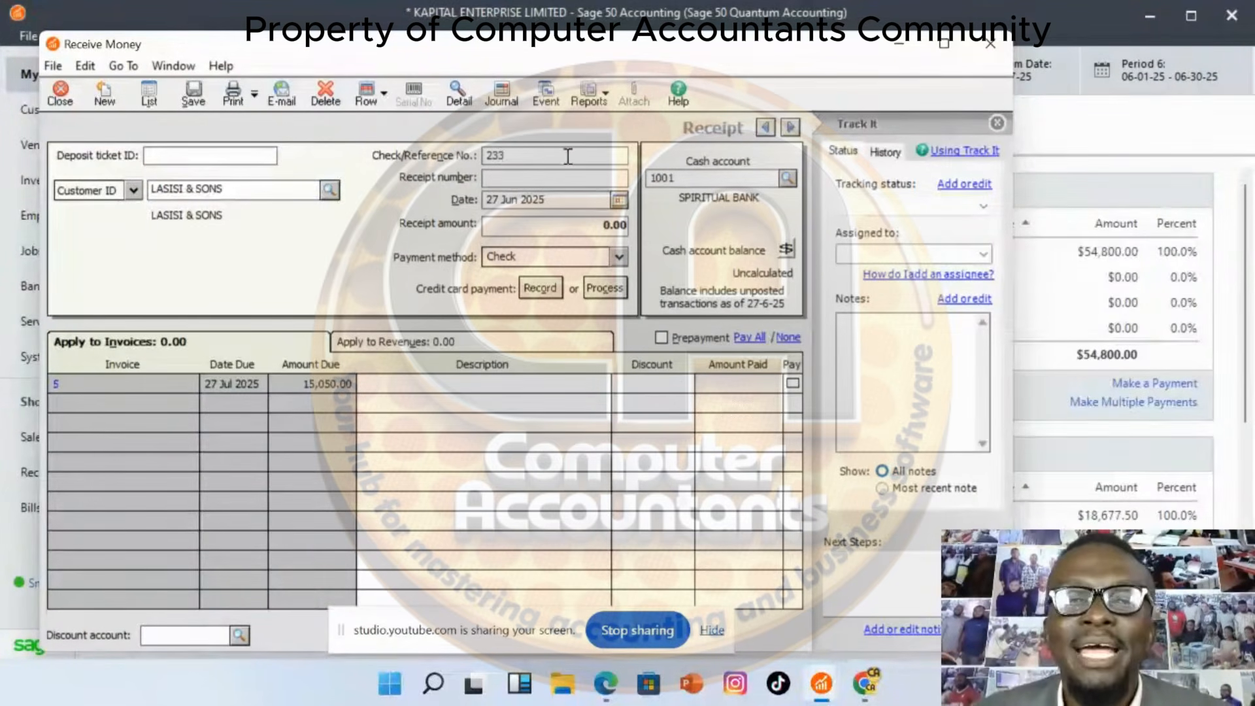
left_click(512, 177)
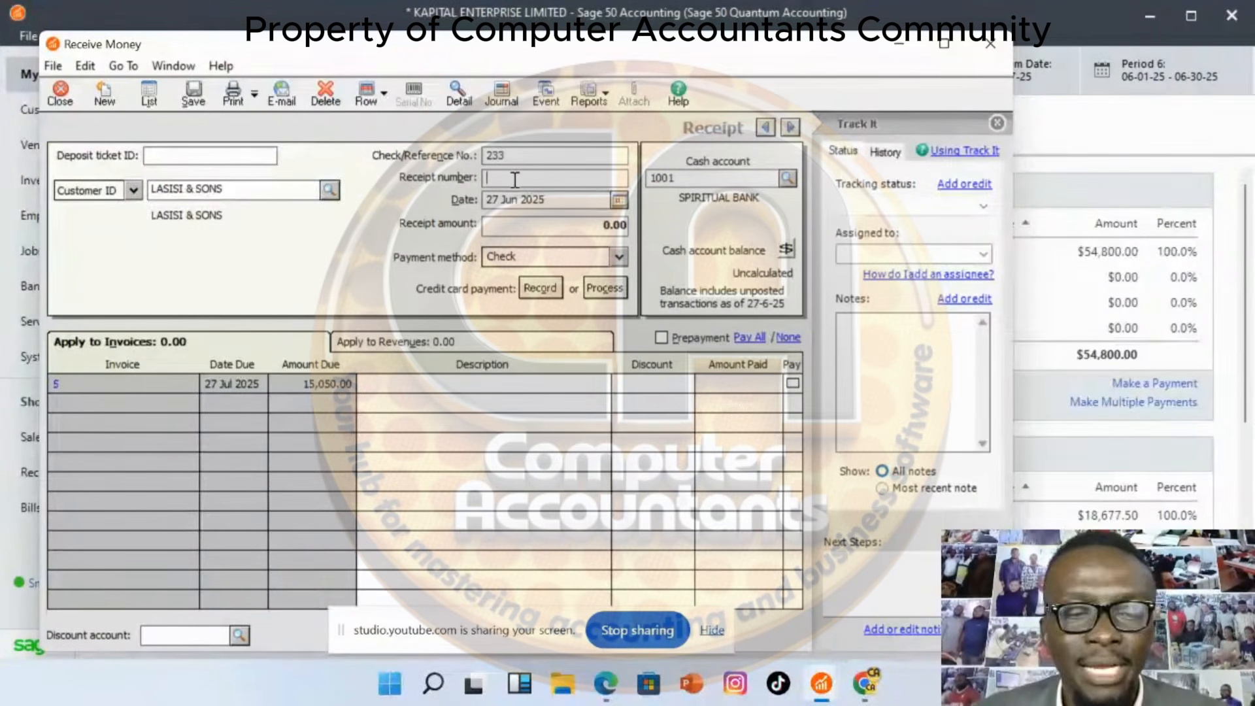
type("233")
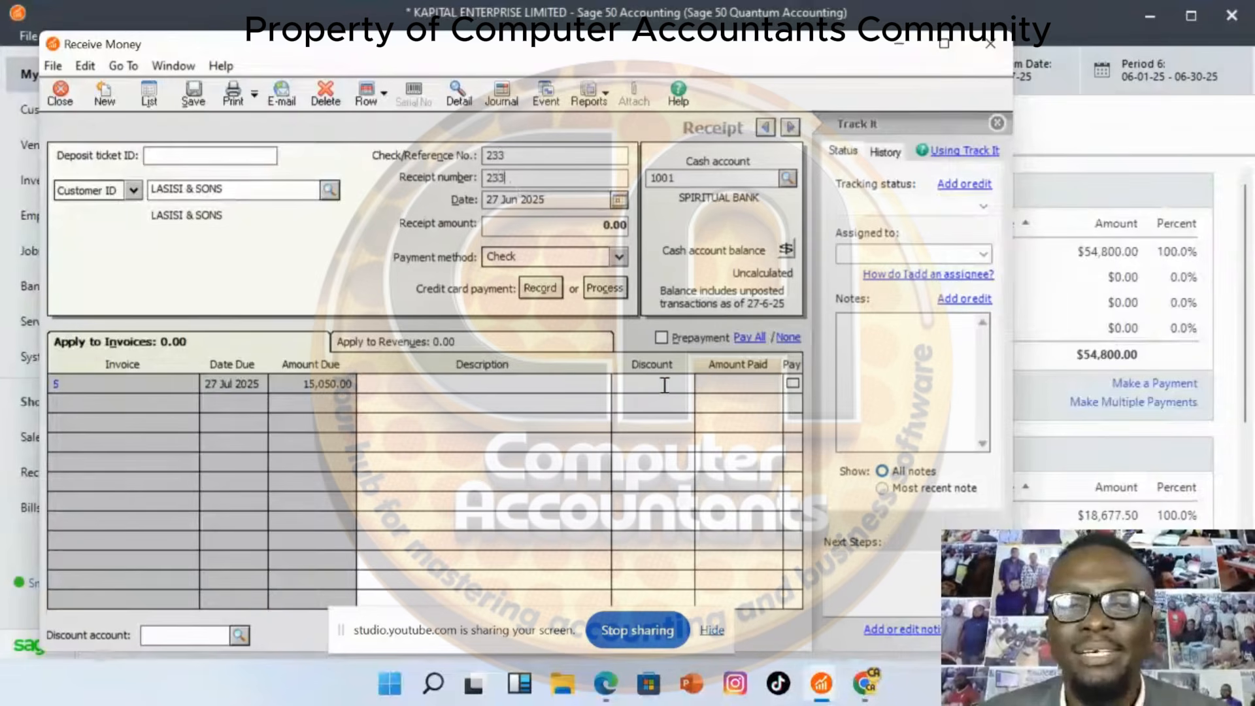
Apply a 1,000.00 discount to invoice 5 so 14,050.00 is paid
left_click(665, 384)
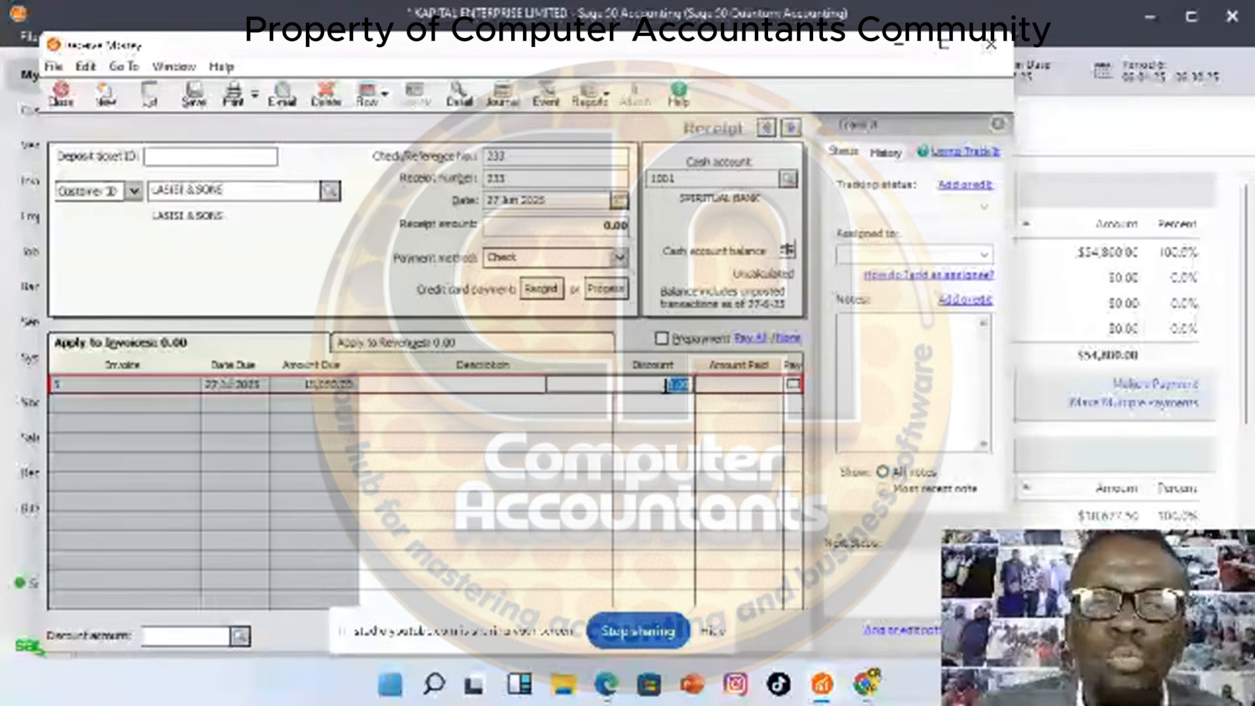
key("BackSpace")
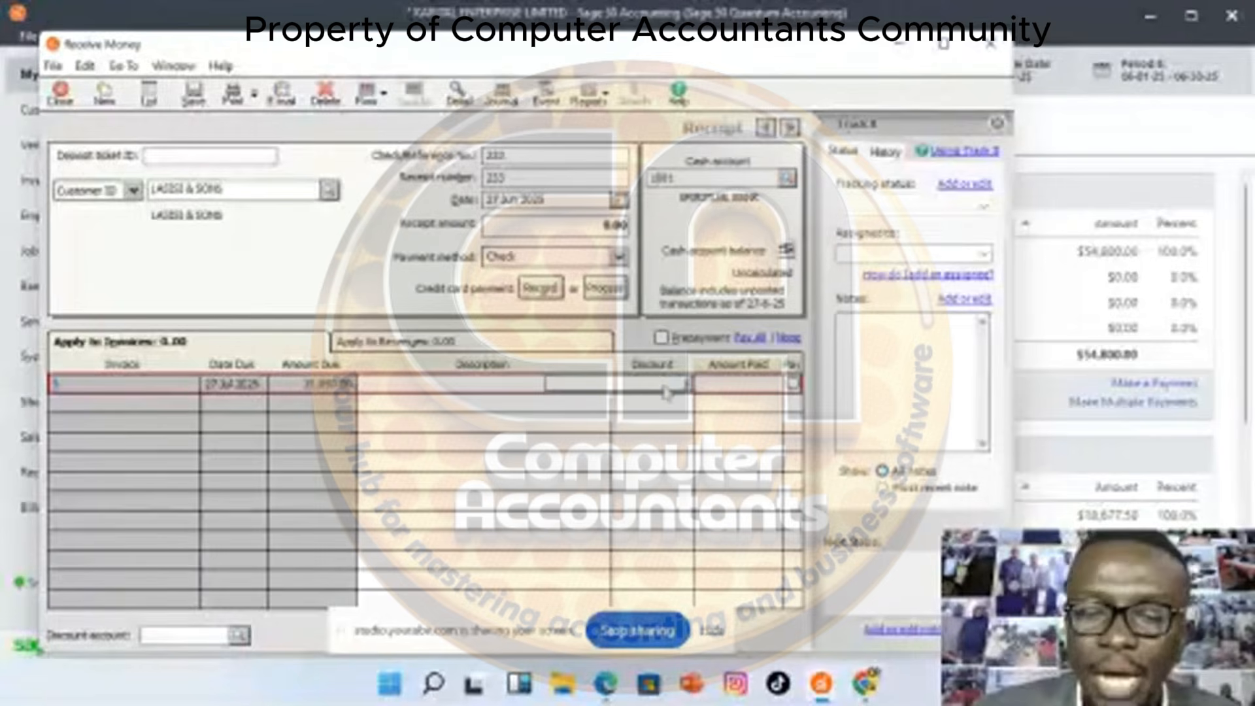
key("Tab")
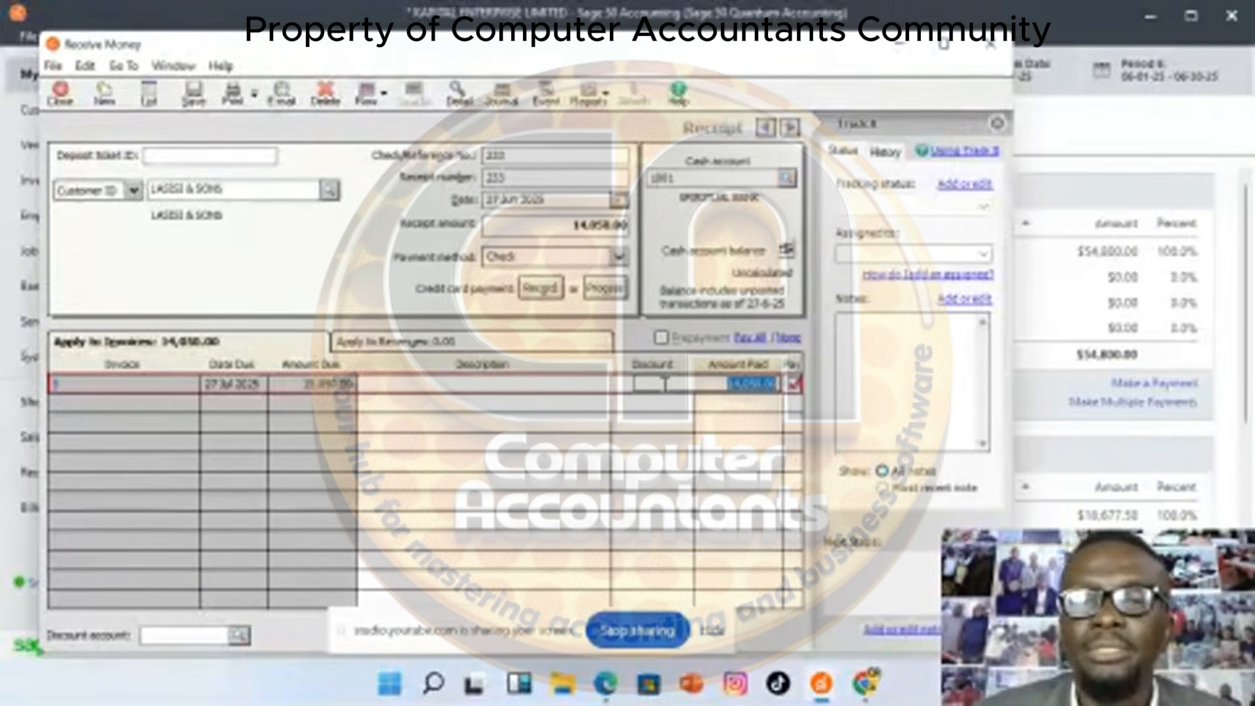
left_click(765, 418)
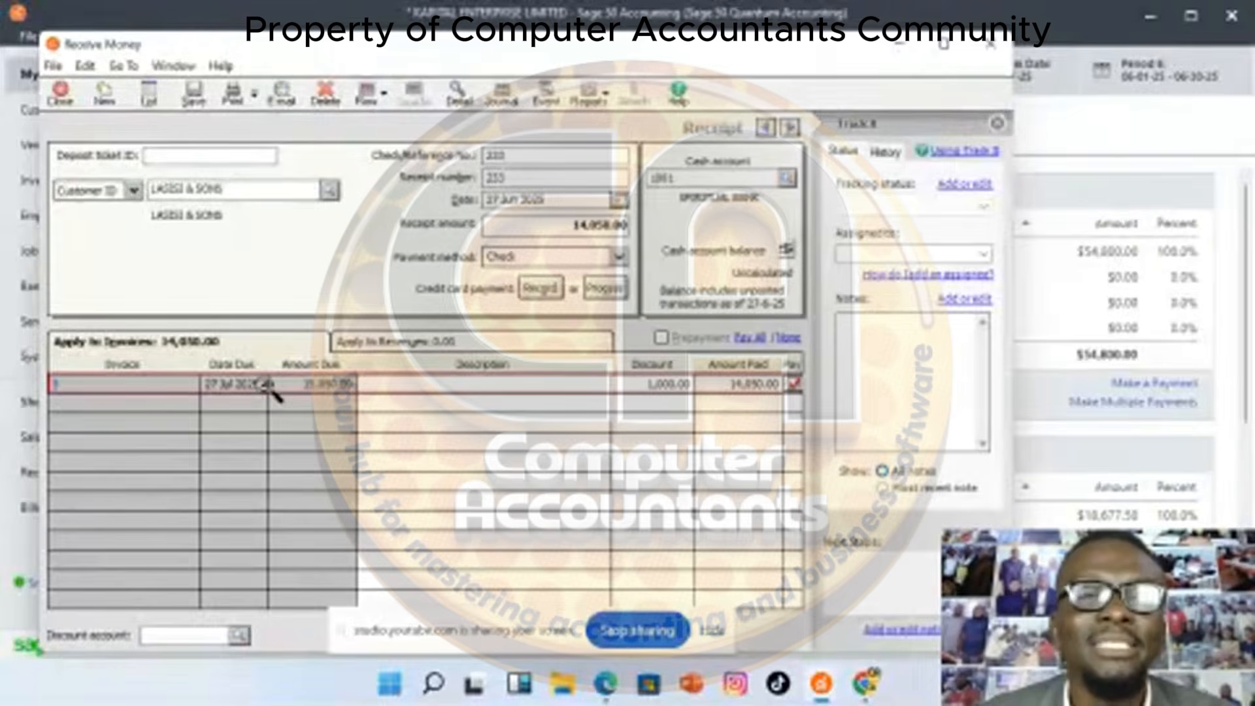
After the invalid-account warning, set the receipt's discount account to 1016 Discount Allowed
left_click(194, 95)
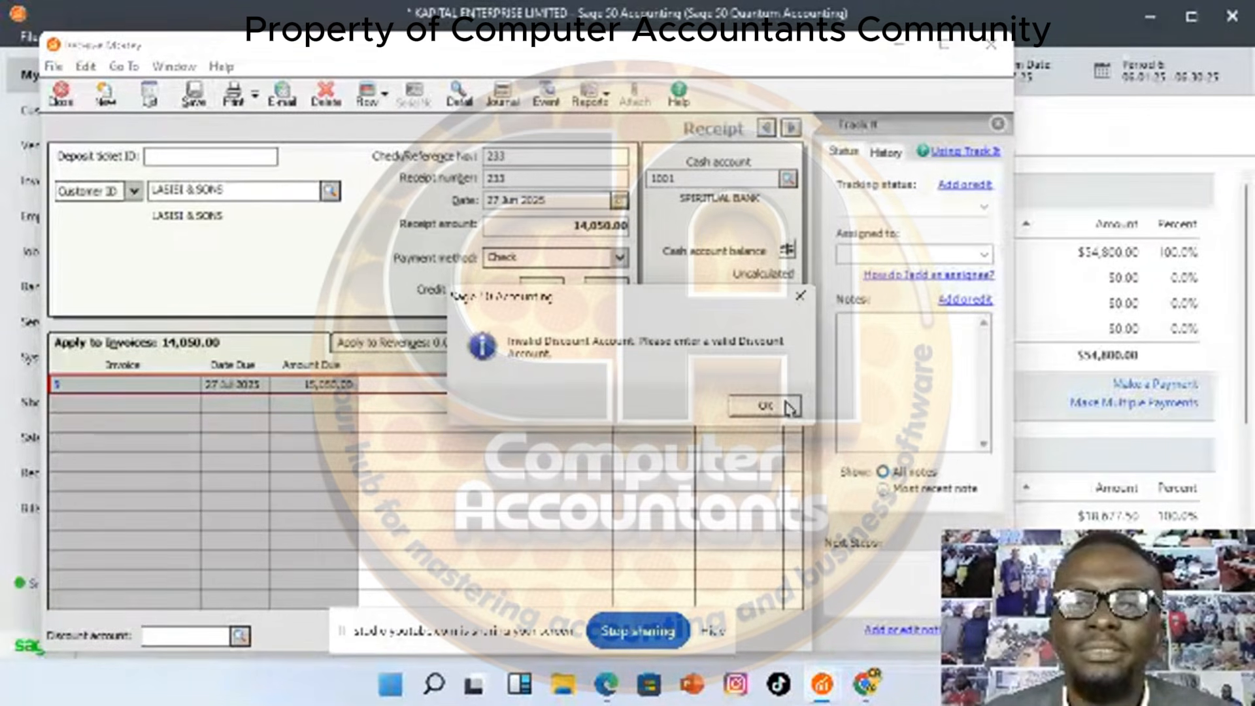
left_click(787, 405)
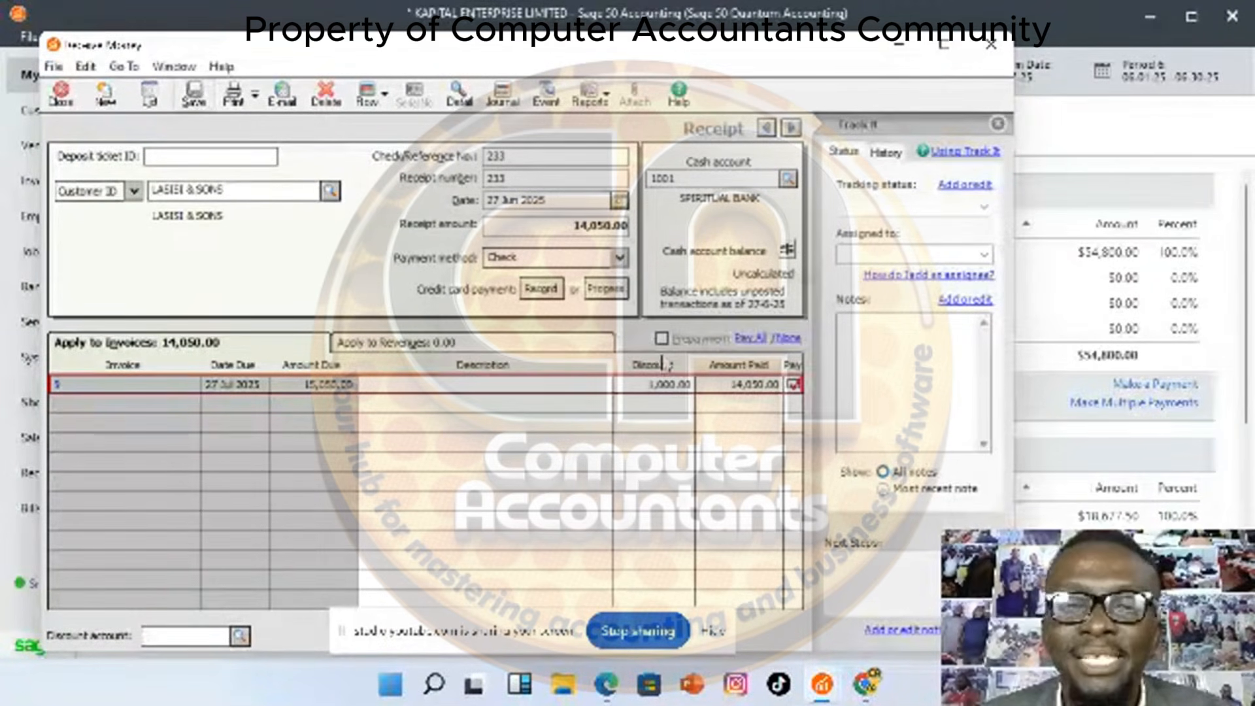
left_click(240, 636)
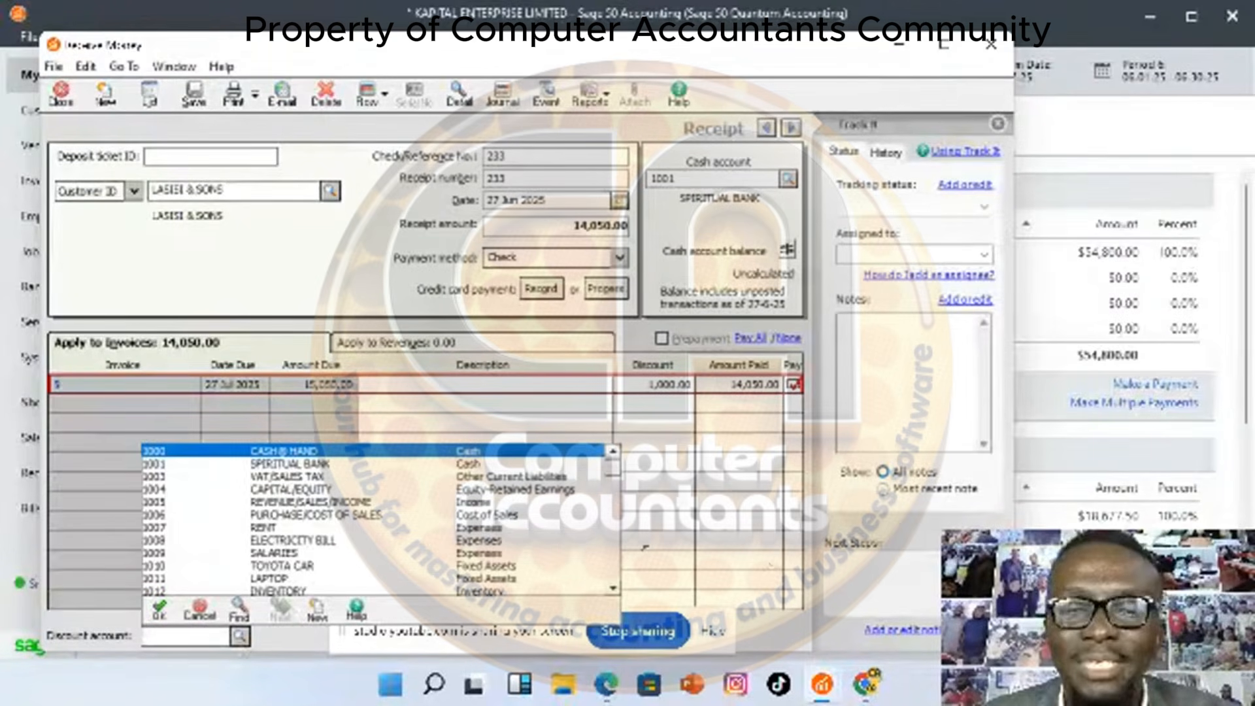
scroll(629, 543, "down", 2)
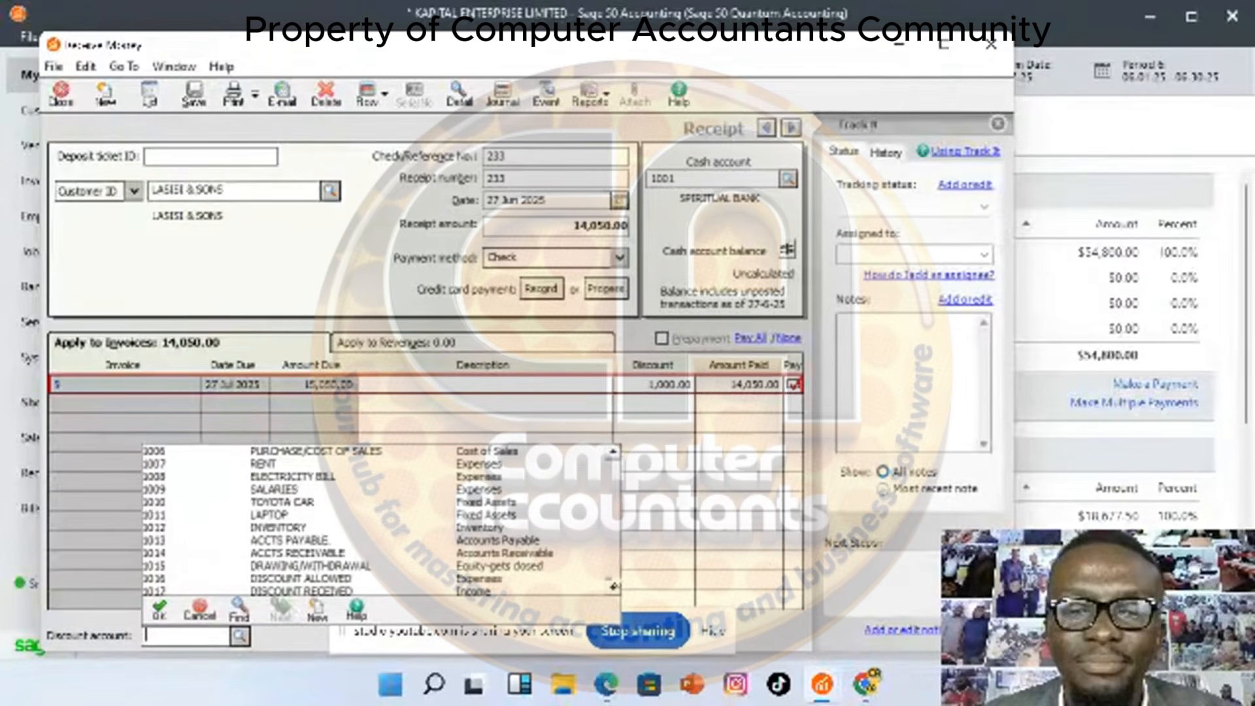
double_click(330, 580)
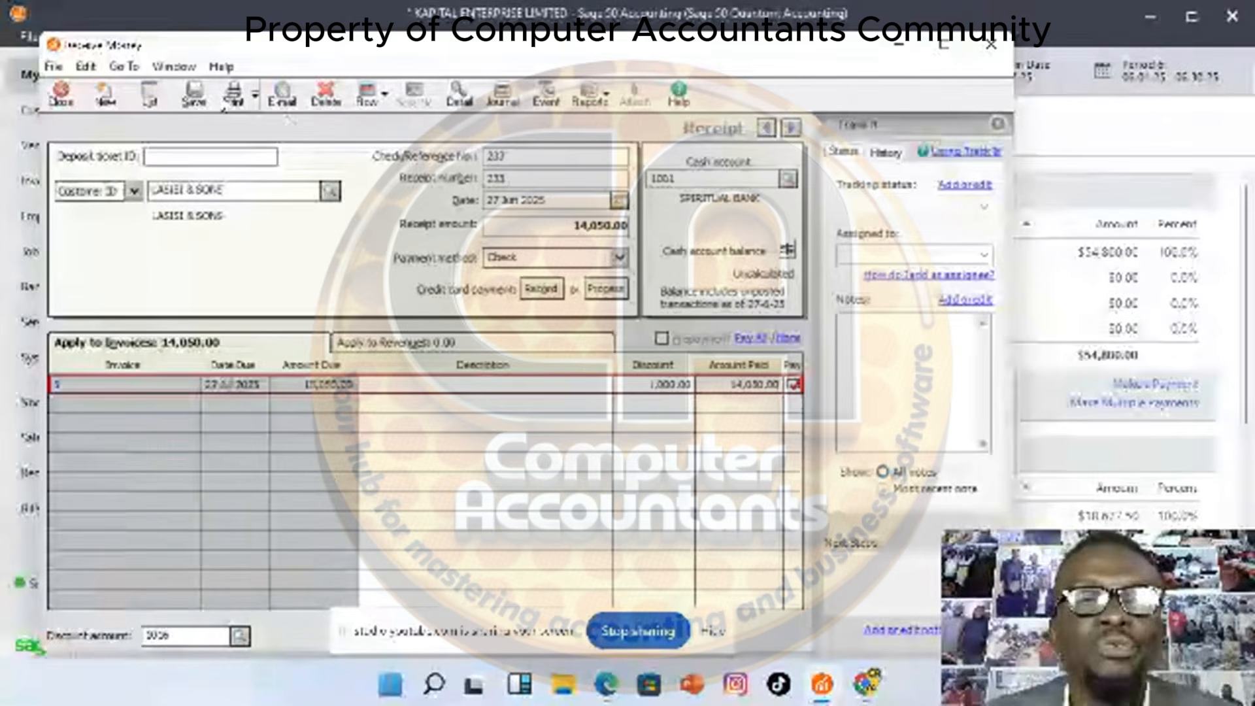
Save receipt 233 and close the Receive Money window
left_click(193, 95)
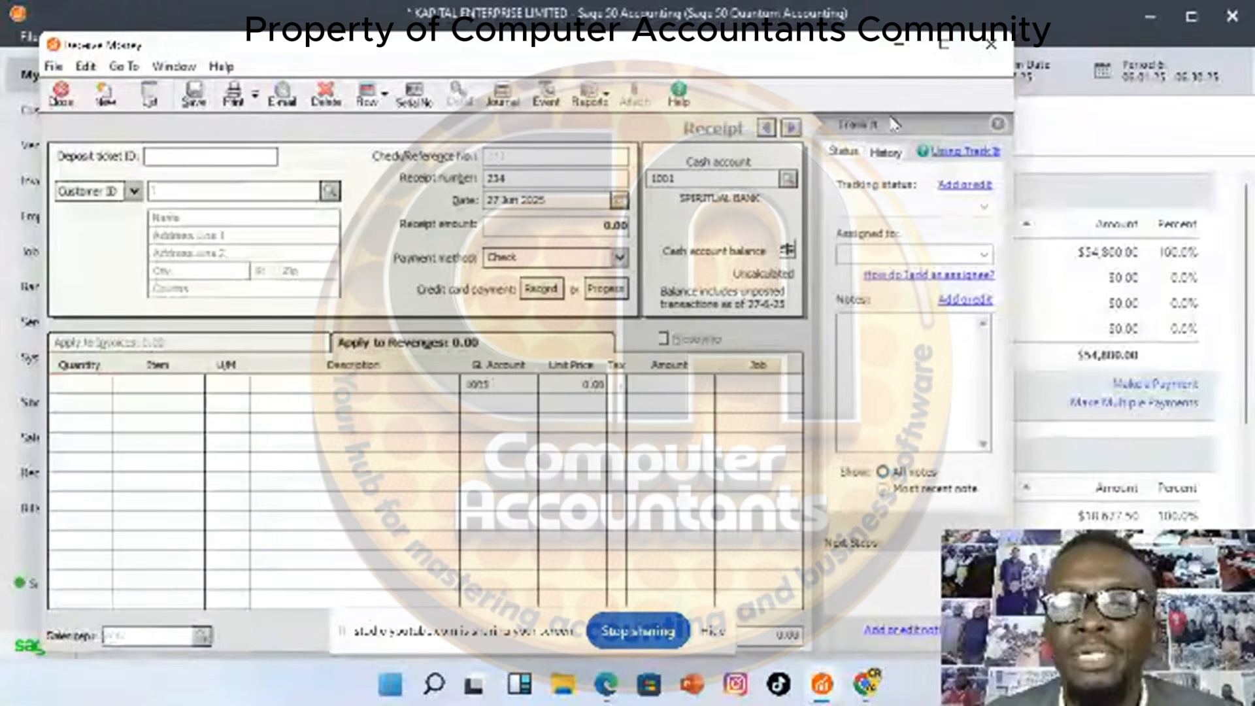
left_click(992, 44)
left_click(542, 37)
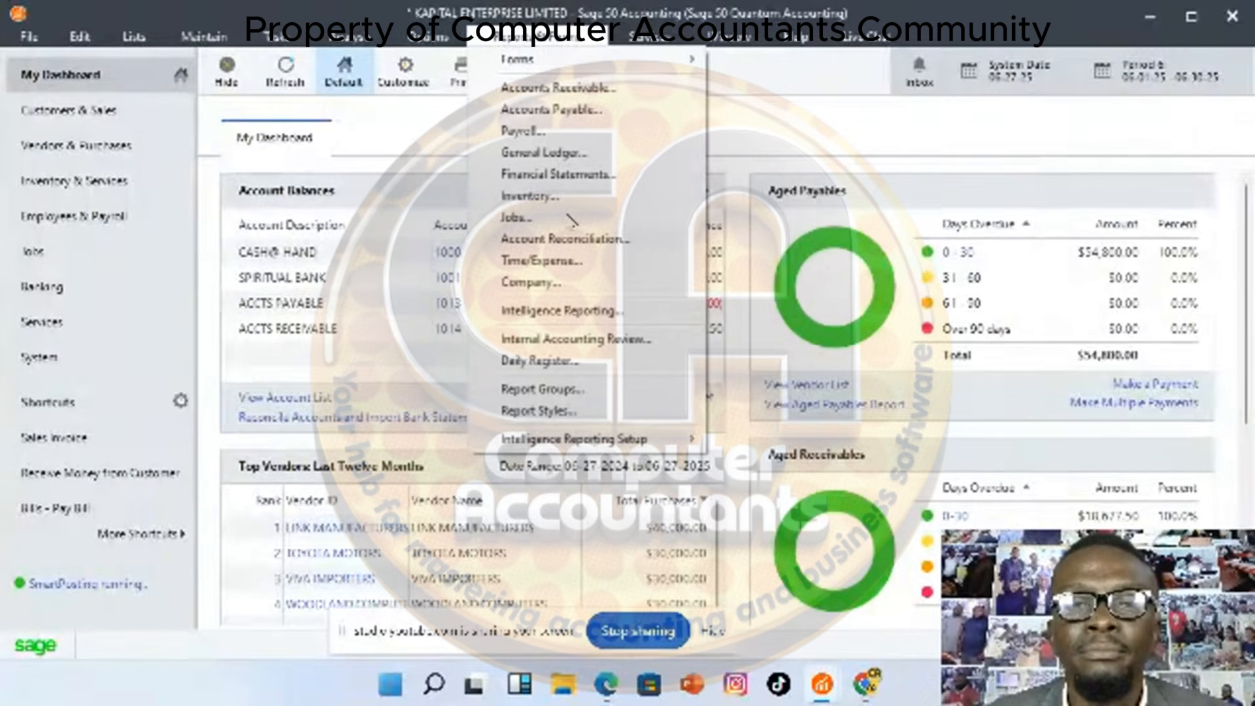
Generate the standard Income Statement from the Financial Statements reports
left_click(557, 174)
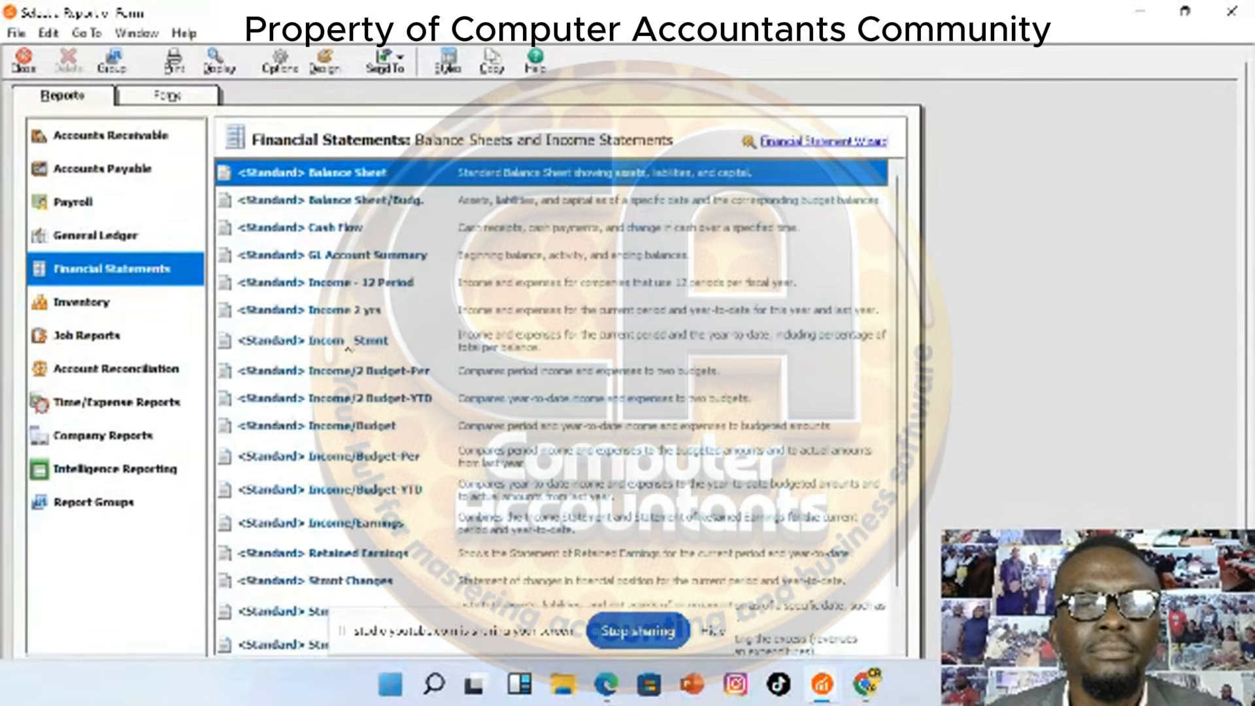
double_click(347, 338)
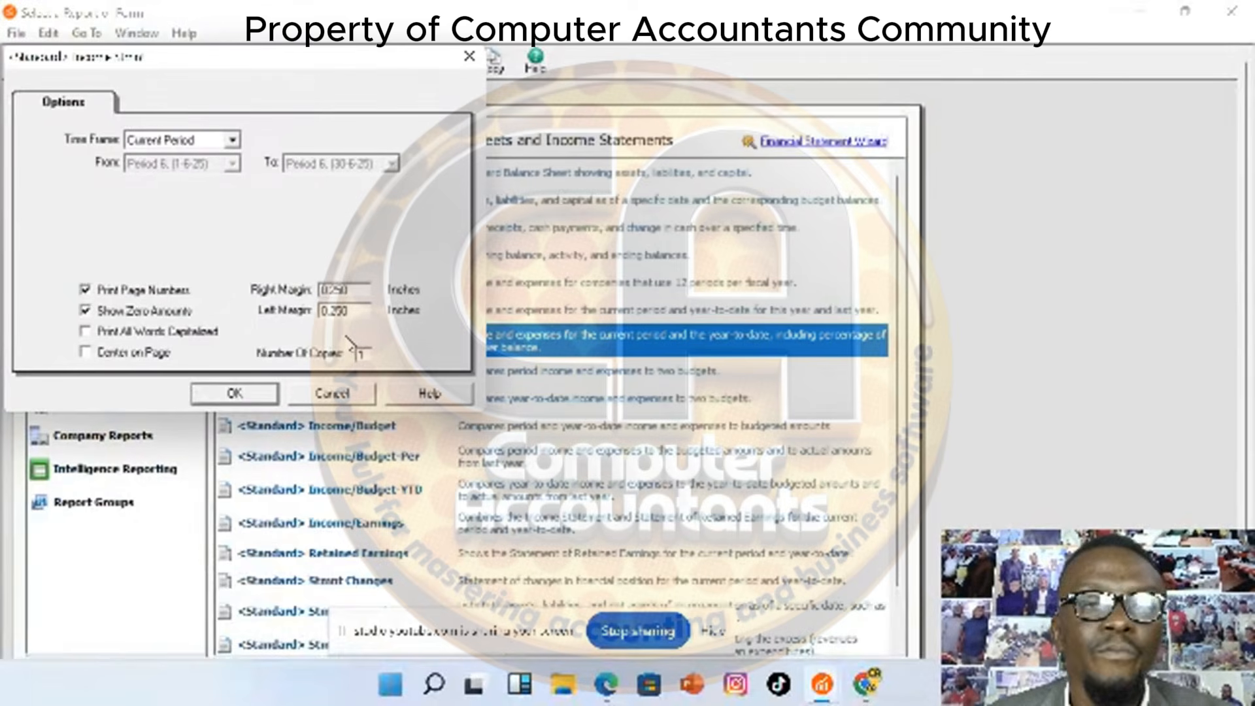
left_click(235, 394)
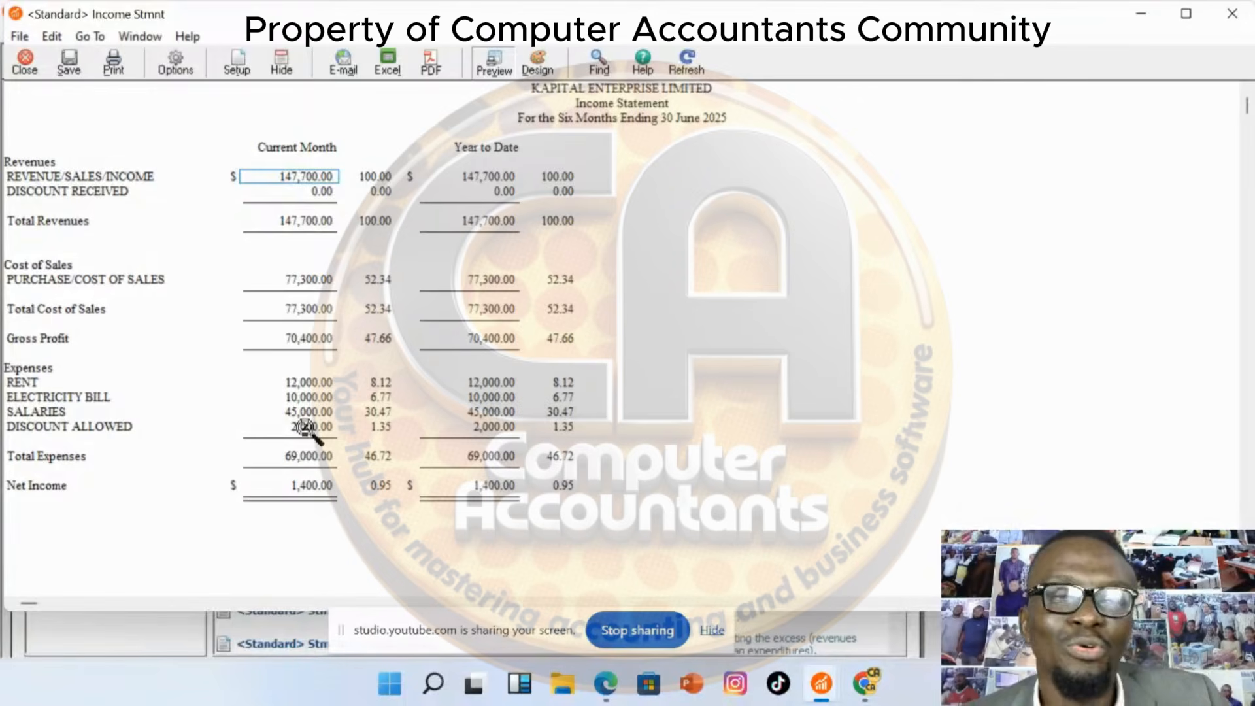
Drill into the 2,000.00 Discount Allowed figure to view account 1016 entries, then close it
left_click(306, 426)
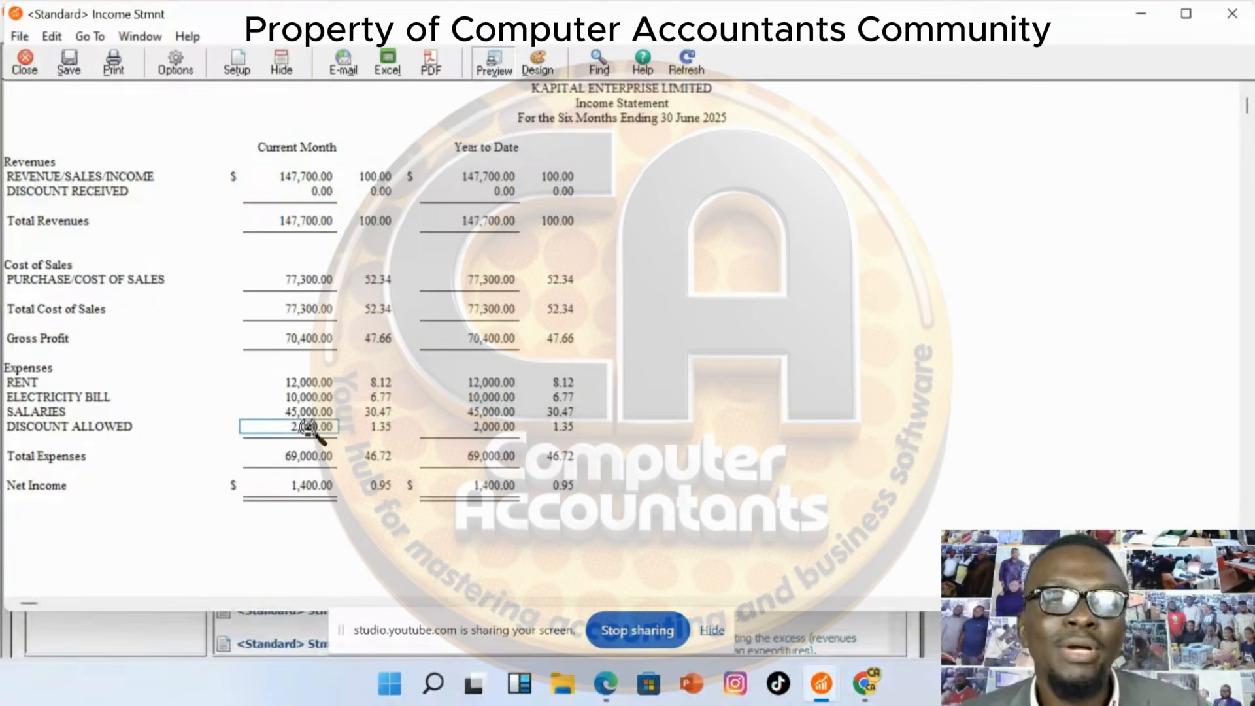
double_click(306, 427)
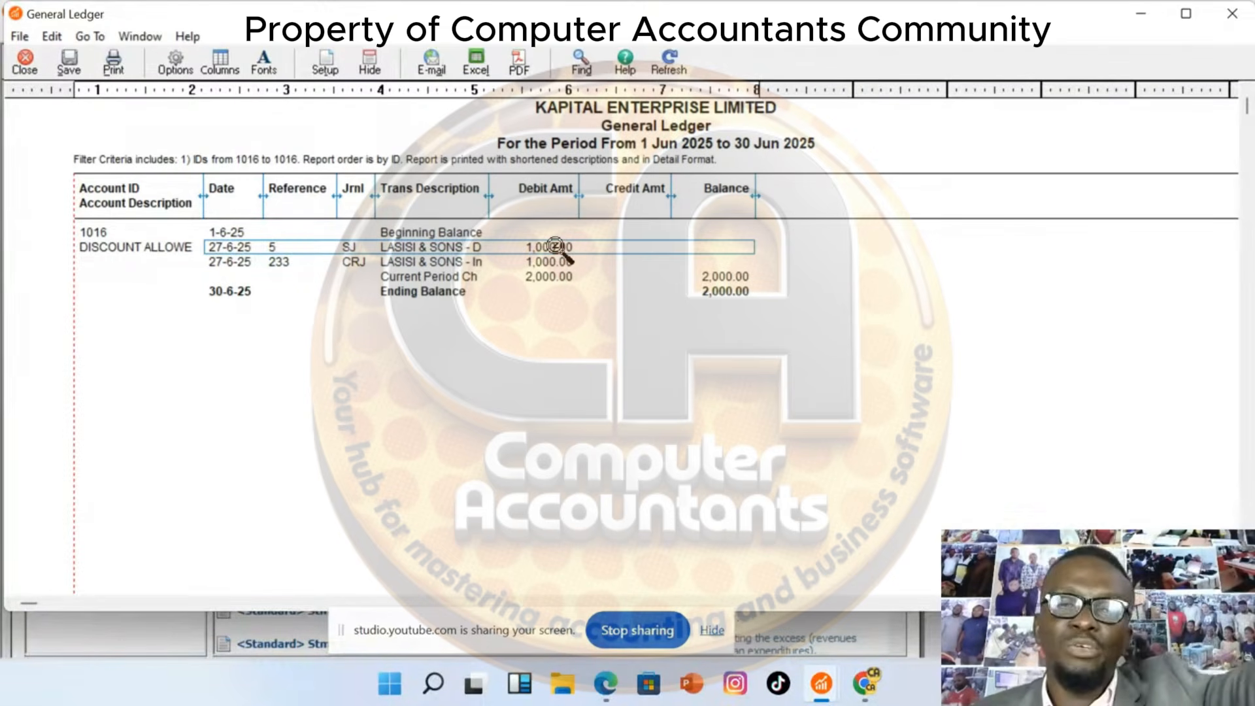
left_click(1140, 15)
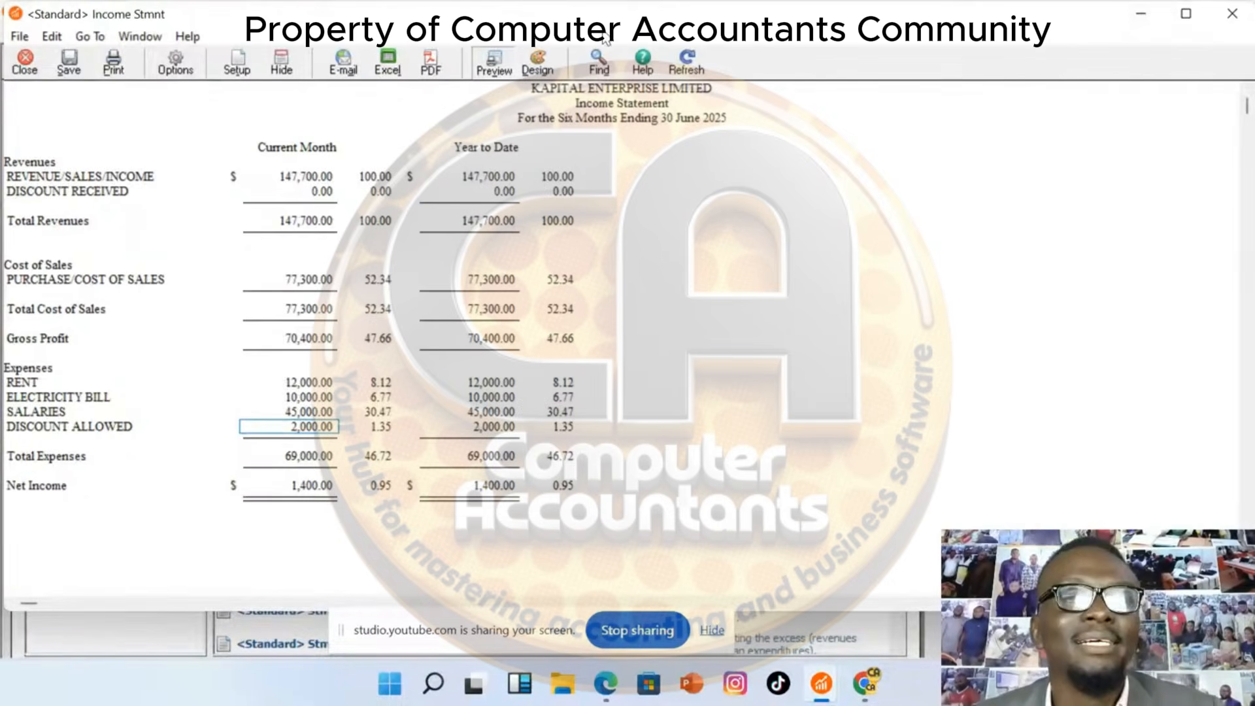
Close the Income Statement and report list, then start a new Purchases/Receive Inventory entry
left_click(22, 64)
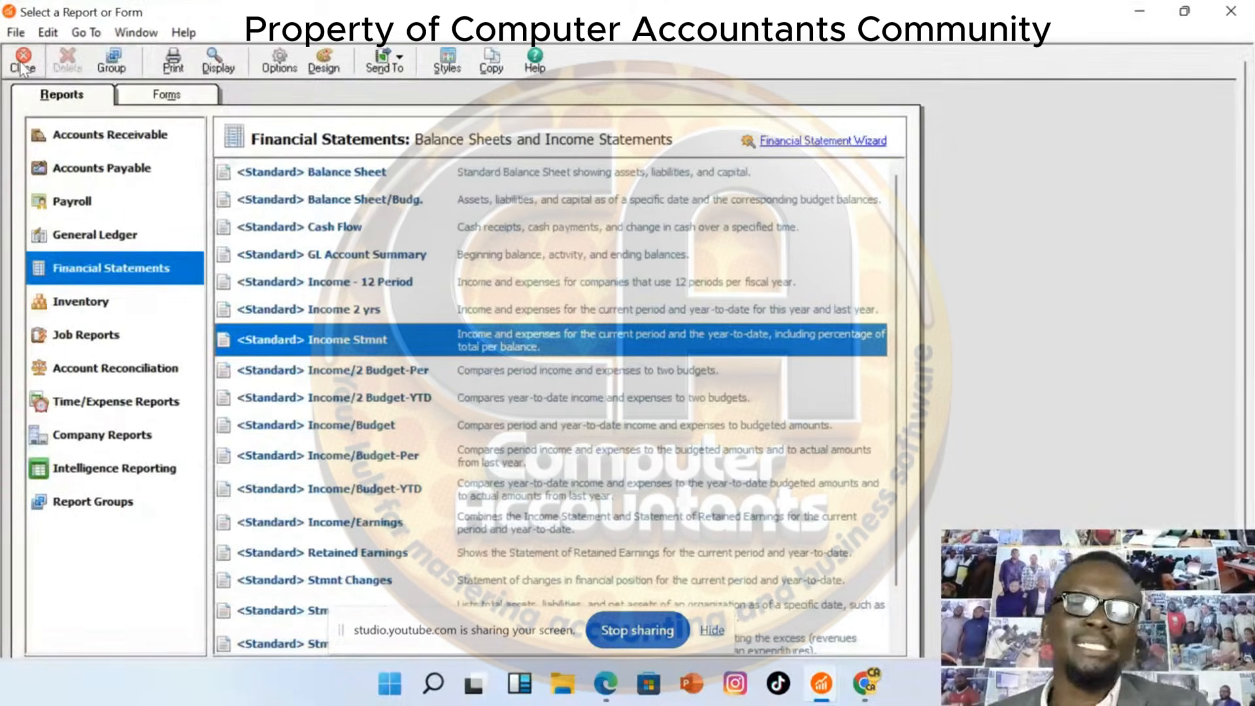
left_click(22, 64)
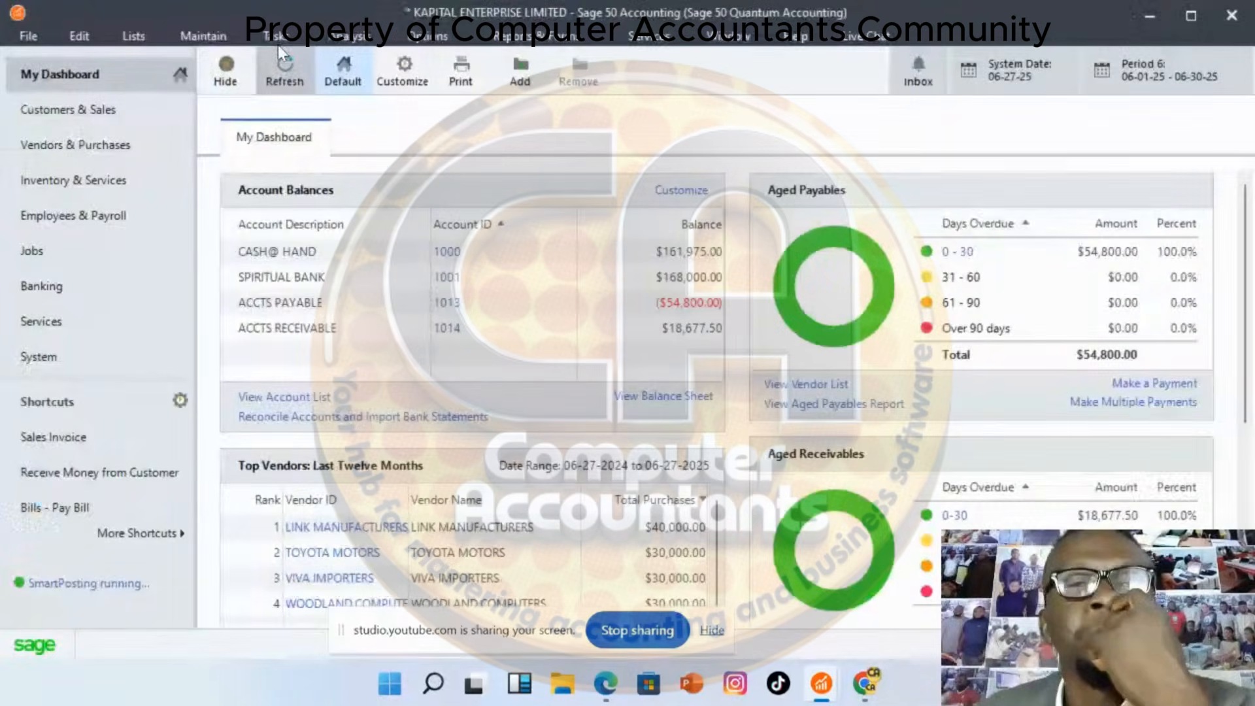
left_click(278, 44)
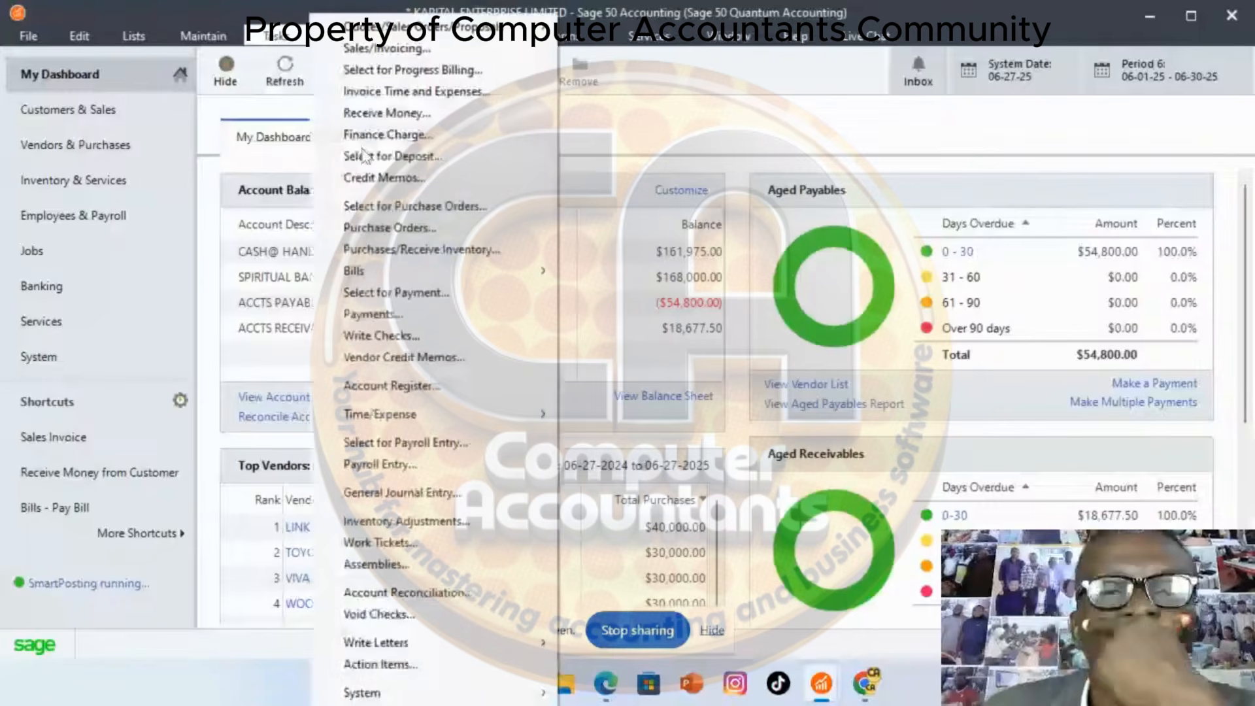
left_click(463, 255)
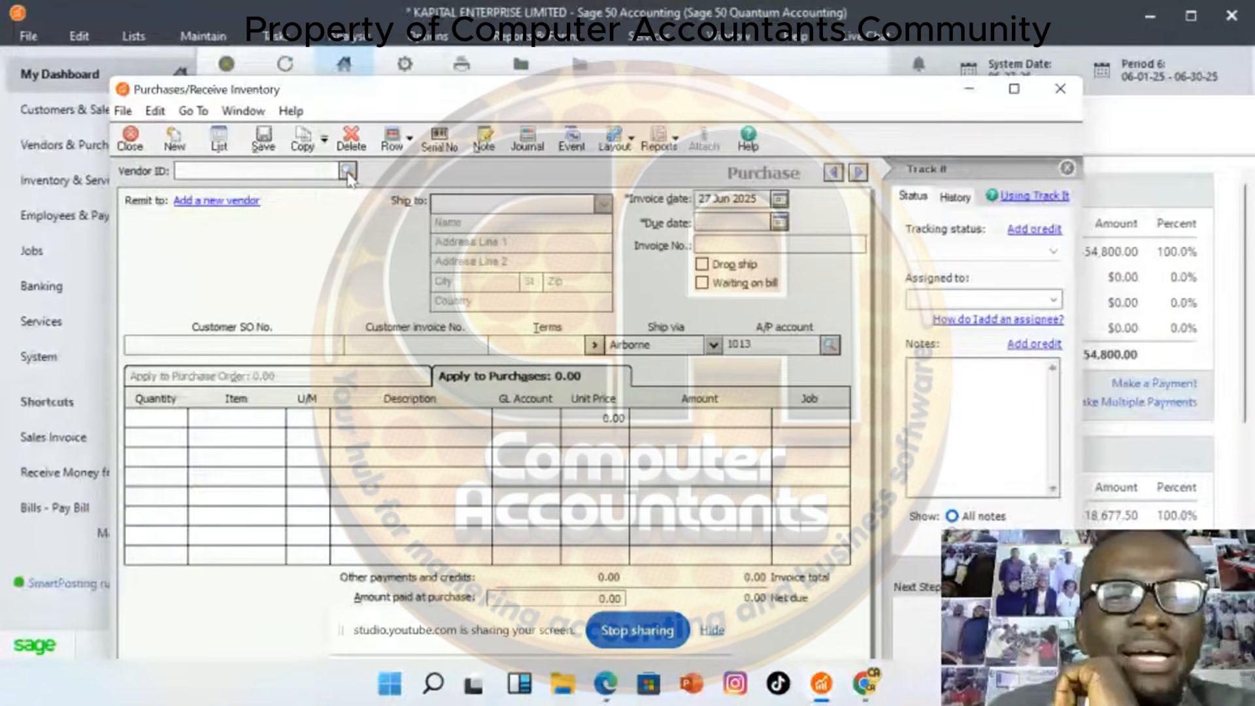
Enter a purchase from LINK MANUFACTURERS for 10 RED SHOES at 1,500.00
left_click(347, 172)
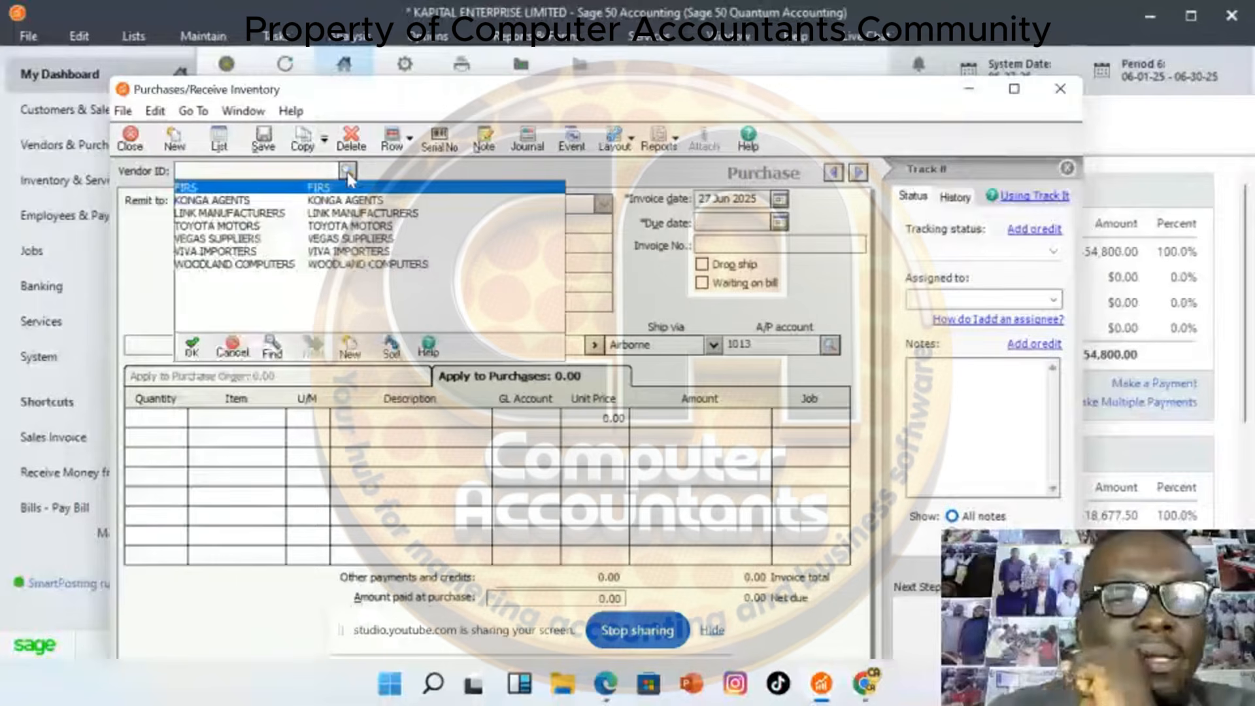
double_click(263, 213)
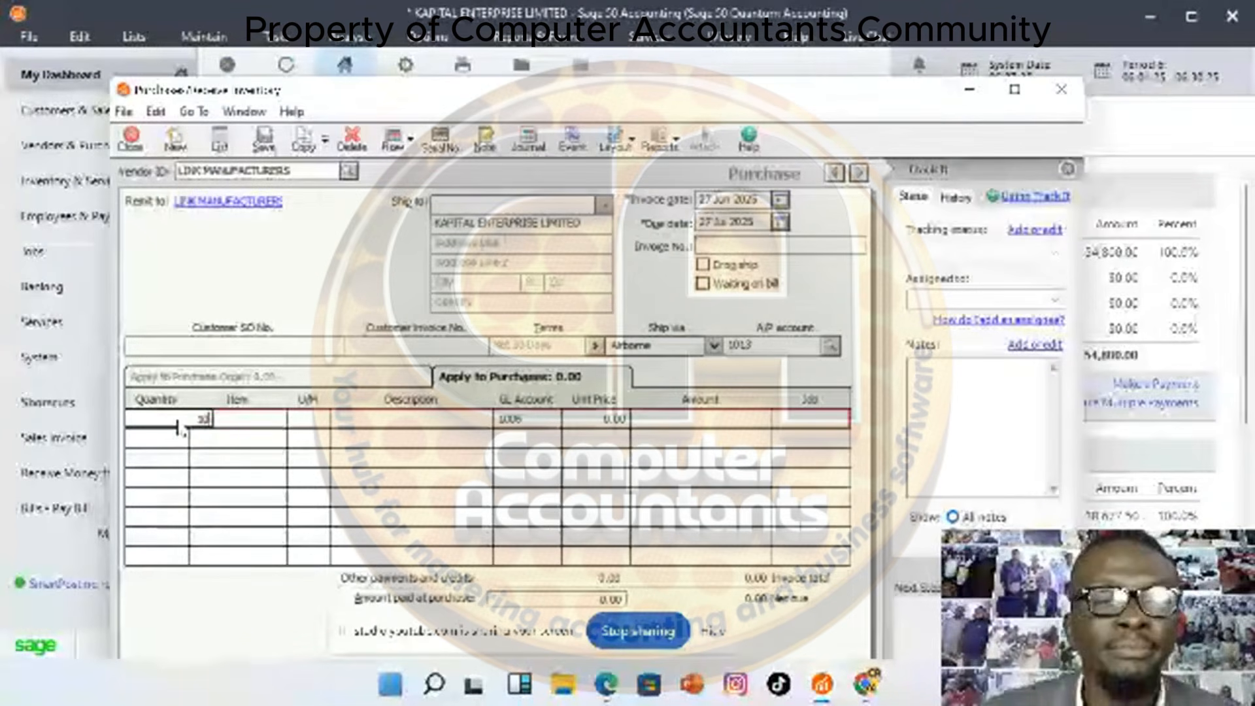
left_click(284, 421)
left_click(286, 419)
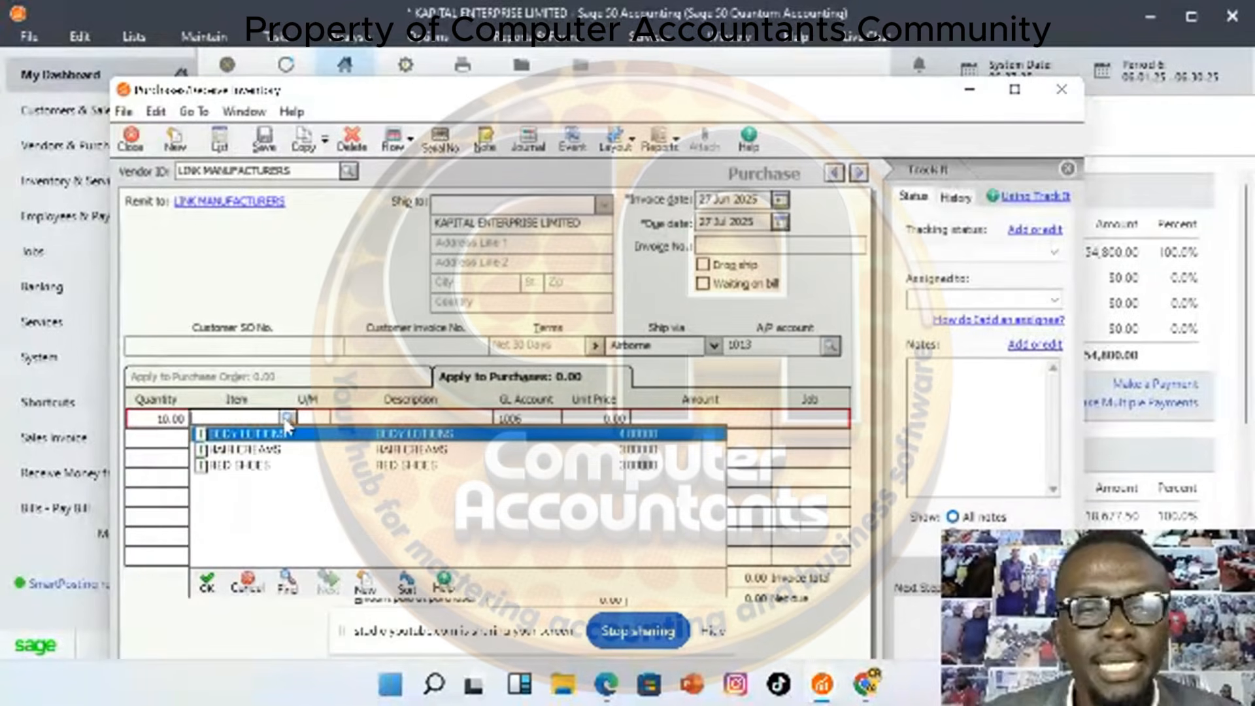
double_click(265, 466)
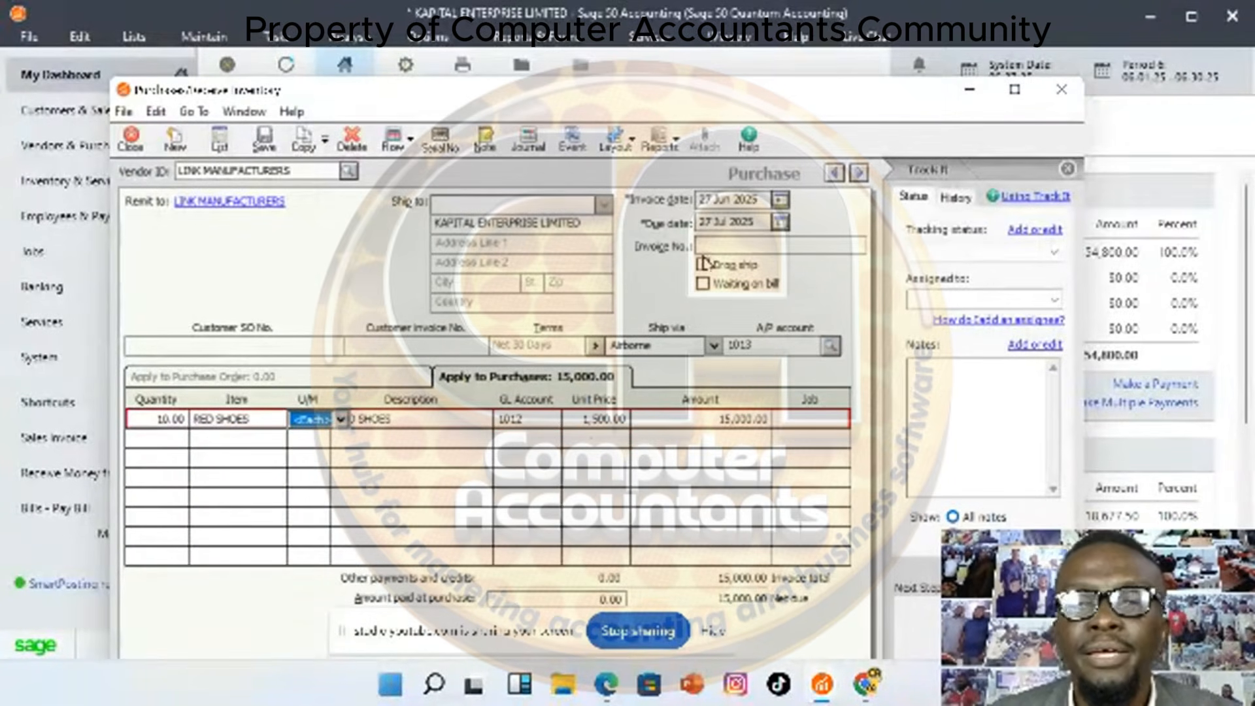
Enter invoice number 23 and begin a second line in the Description column
left_click(722, 245)
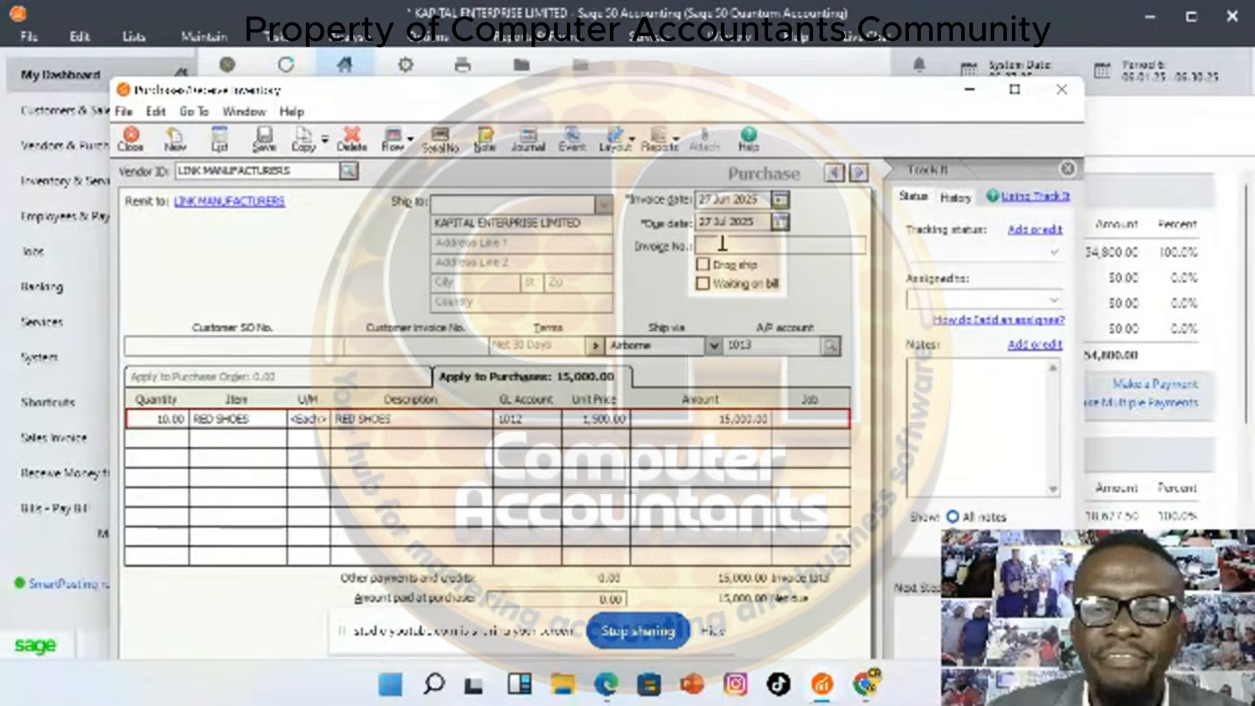
type("23")
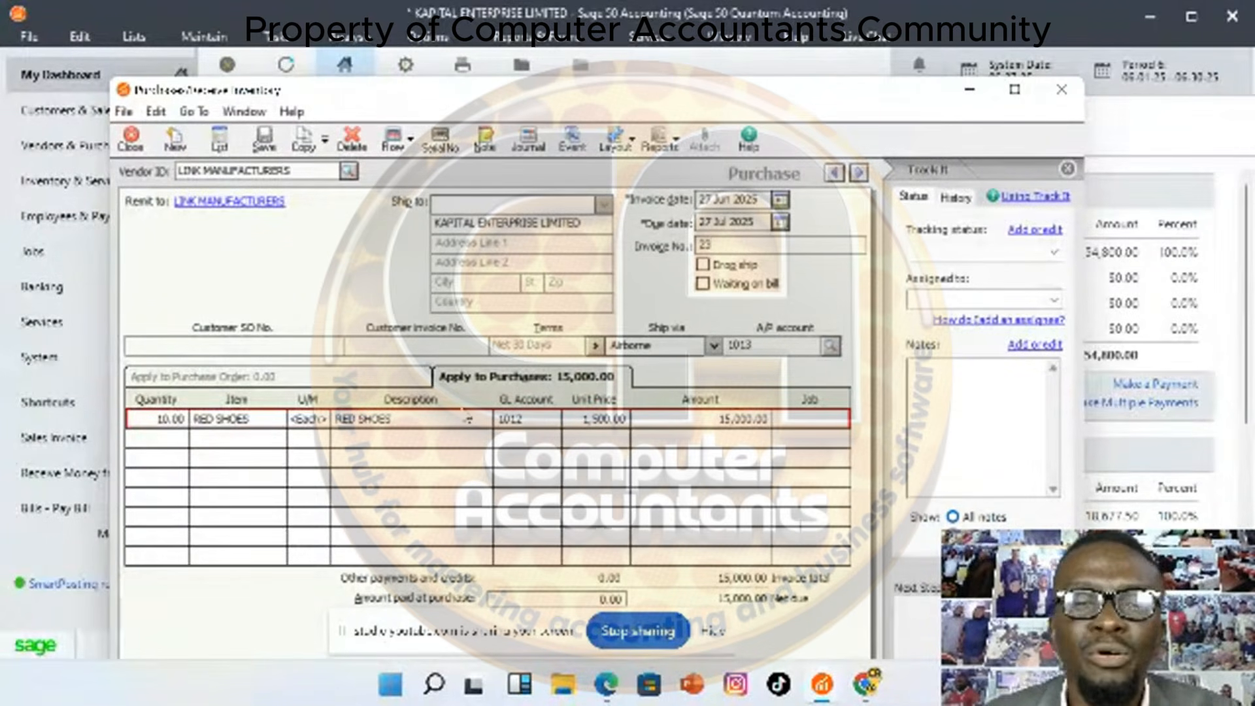
left_click(432, 440)
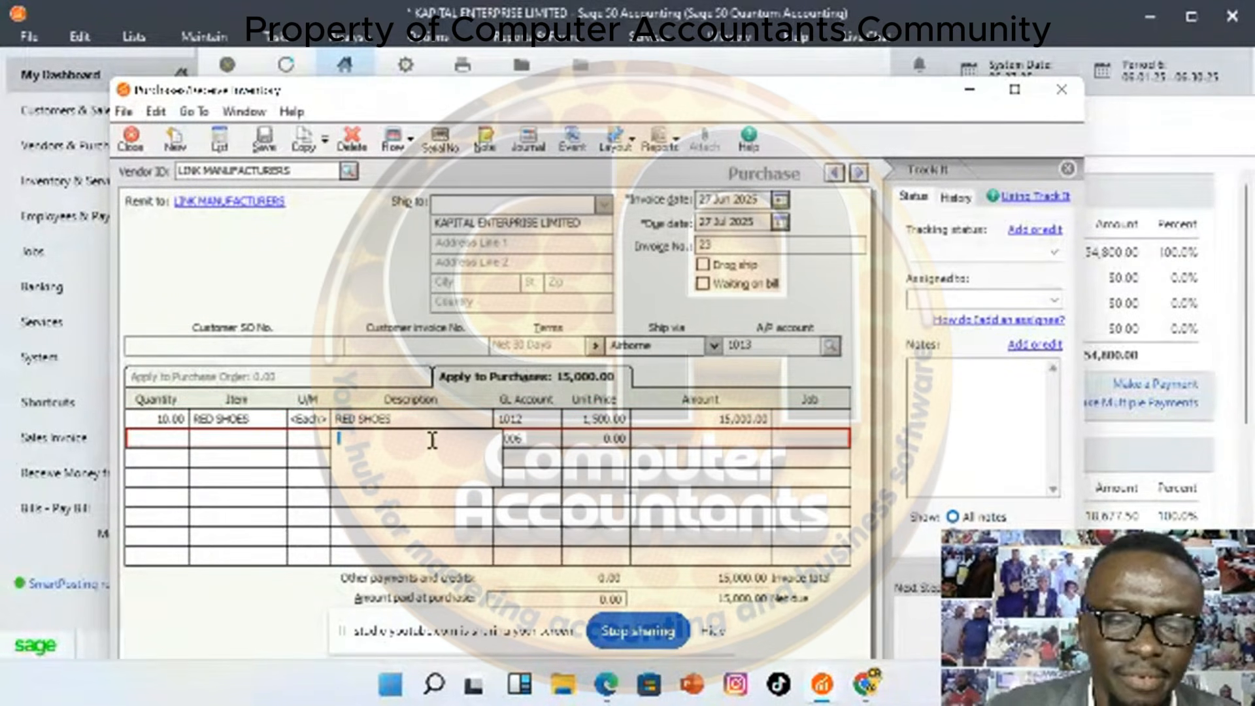
Add a DISCOUNT REC. line on account 1017 DISCOUNT RECEIVED for -1,500.00
type("I")
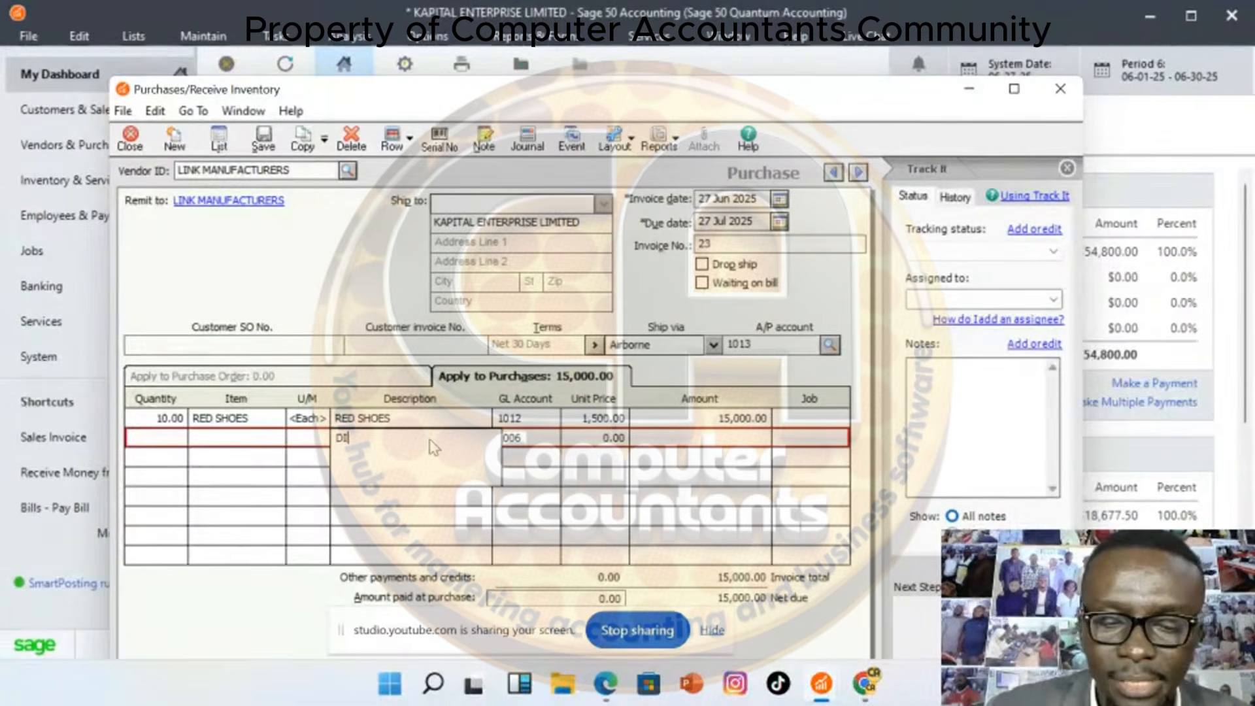
type("SCOUNT REC.")
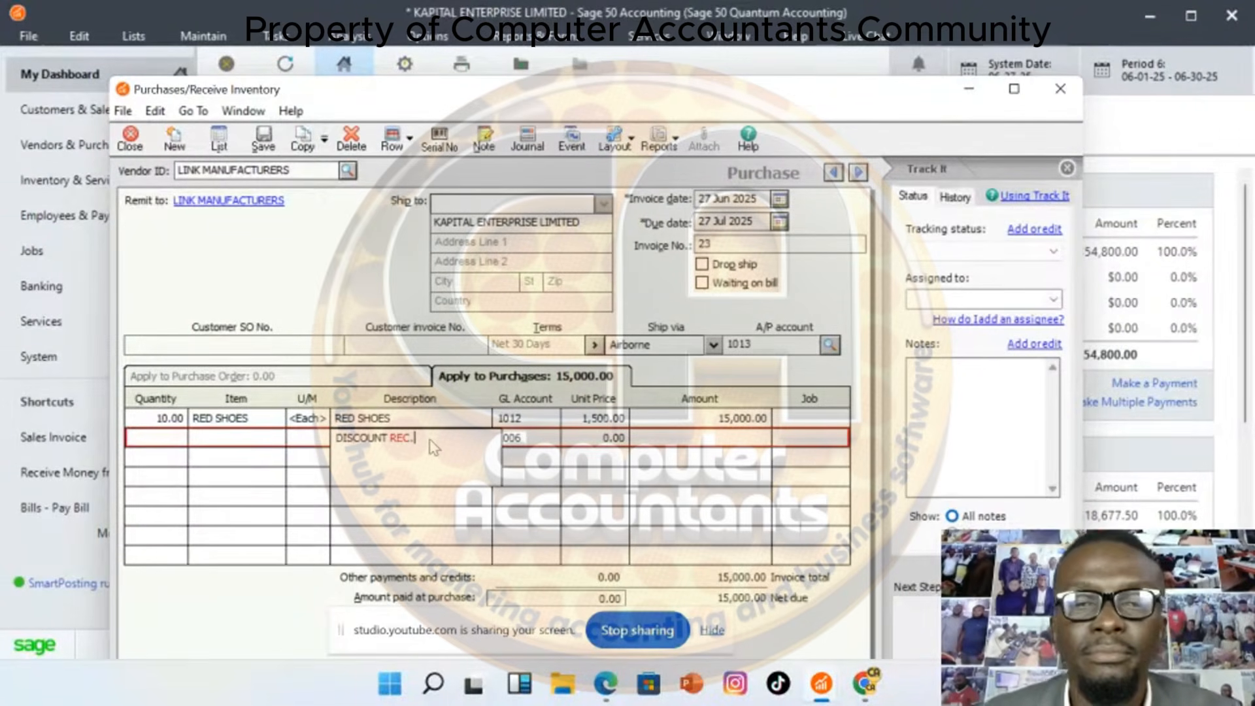
left_click(558, 444)
left_click(565, 438)
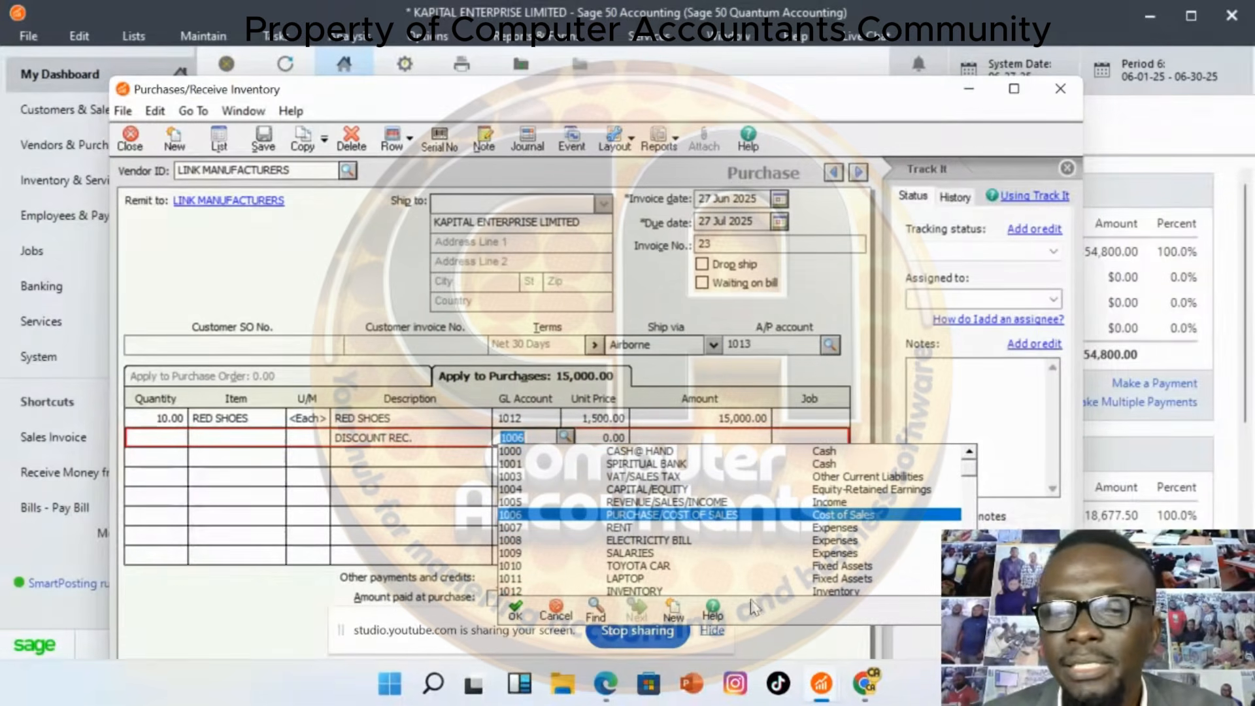
scroll(643, 526, "down", 2)
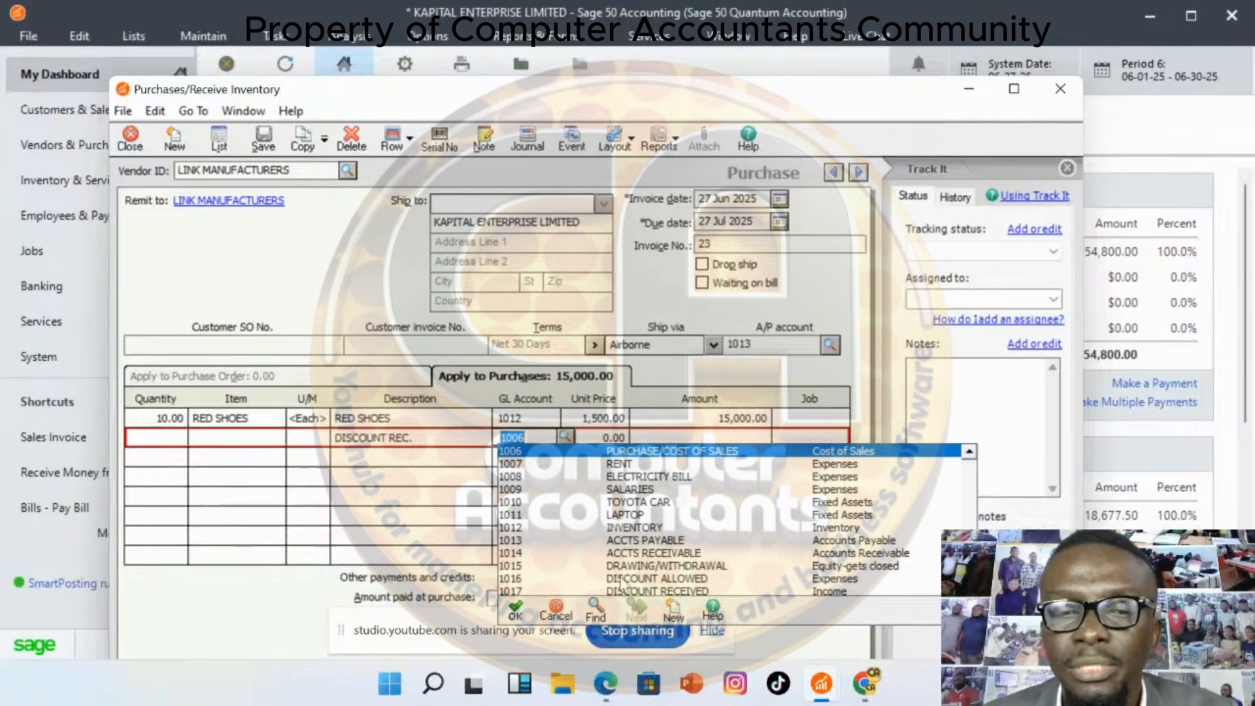
double_click(649, 592)
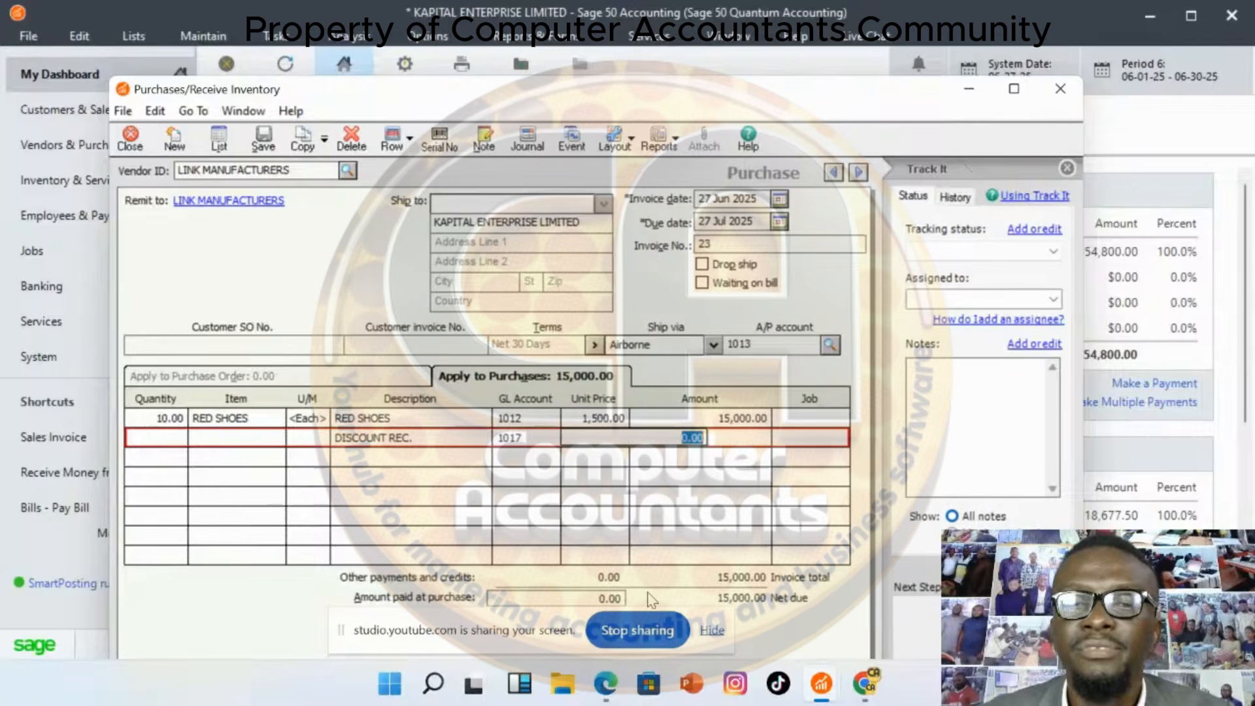
left_click(758, 438)
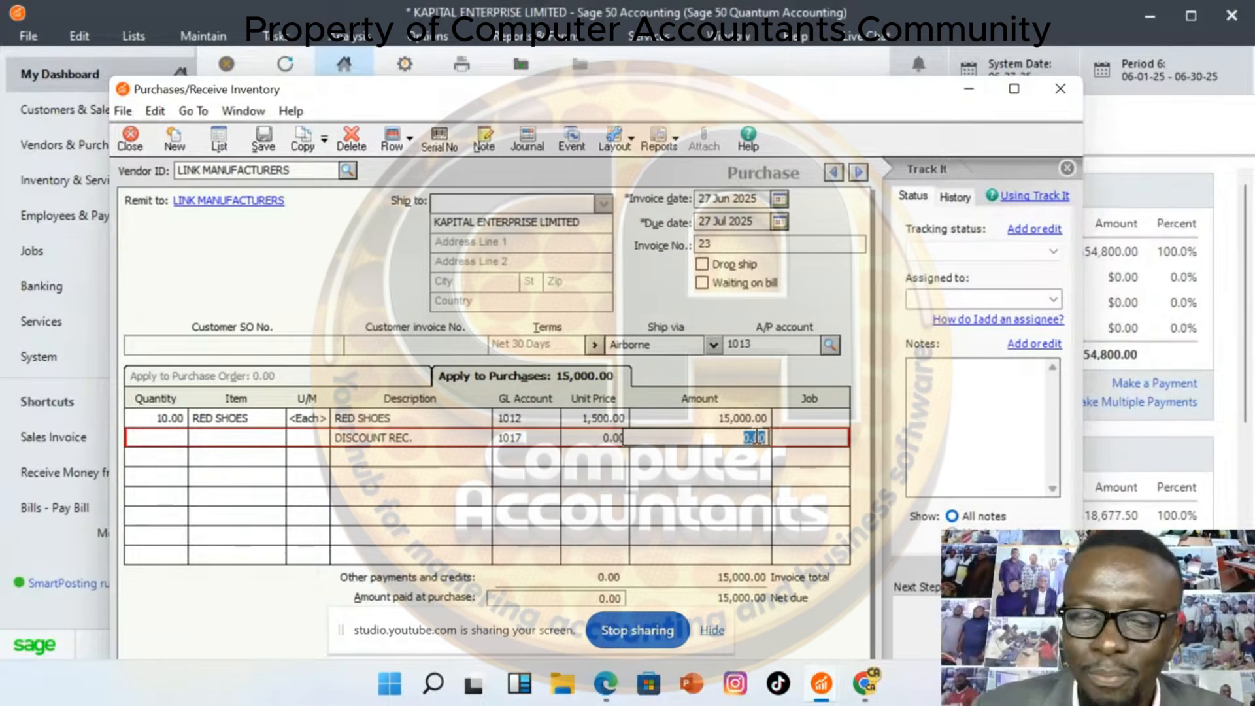
key("BackSpace")
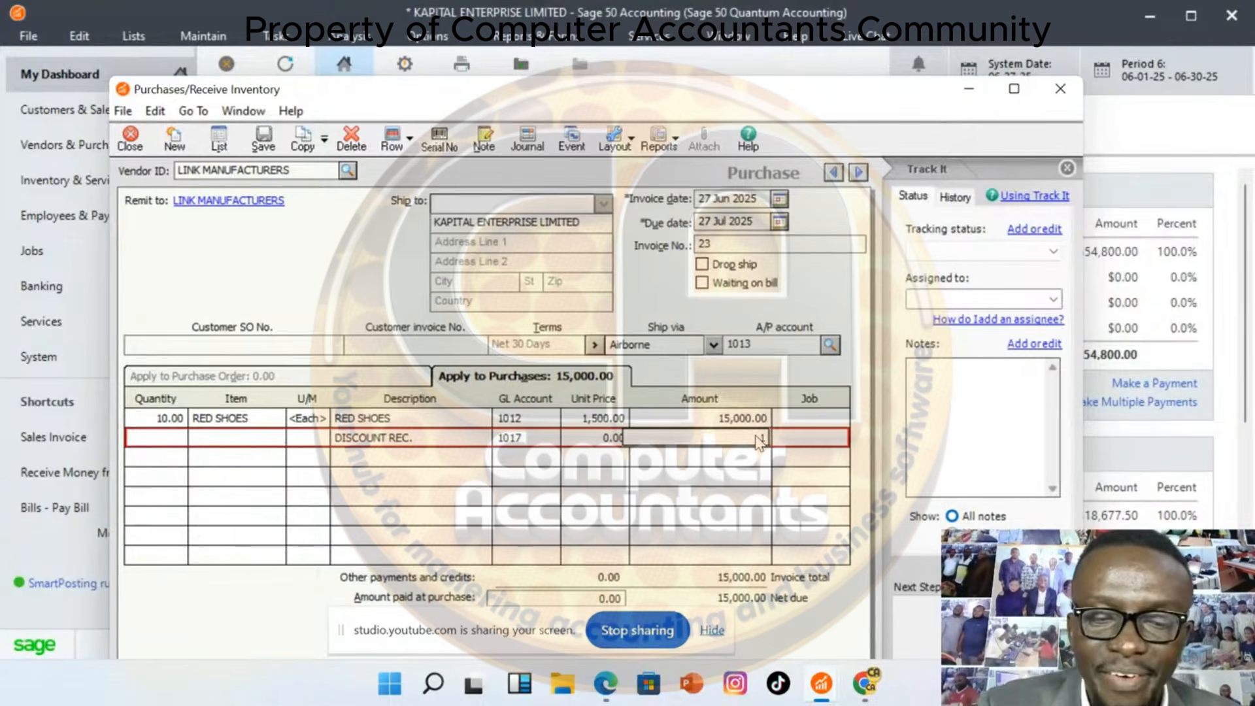
type("-1500")
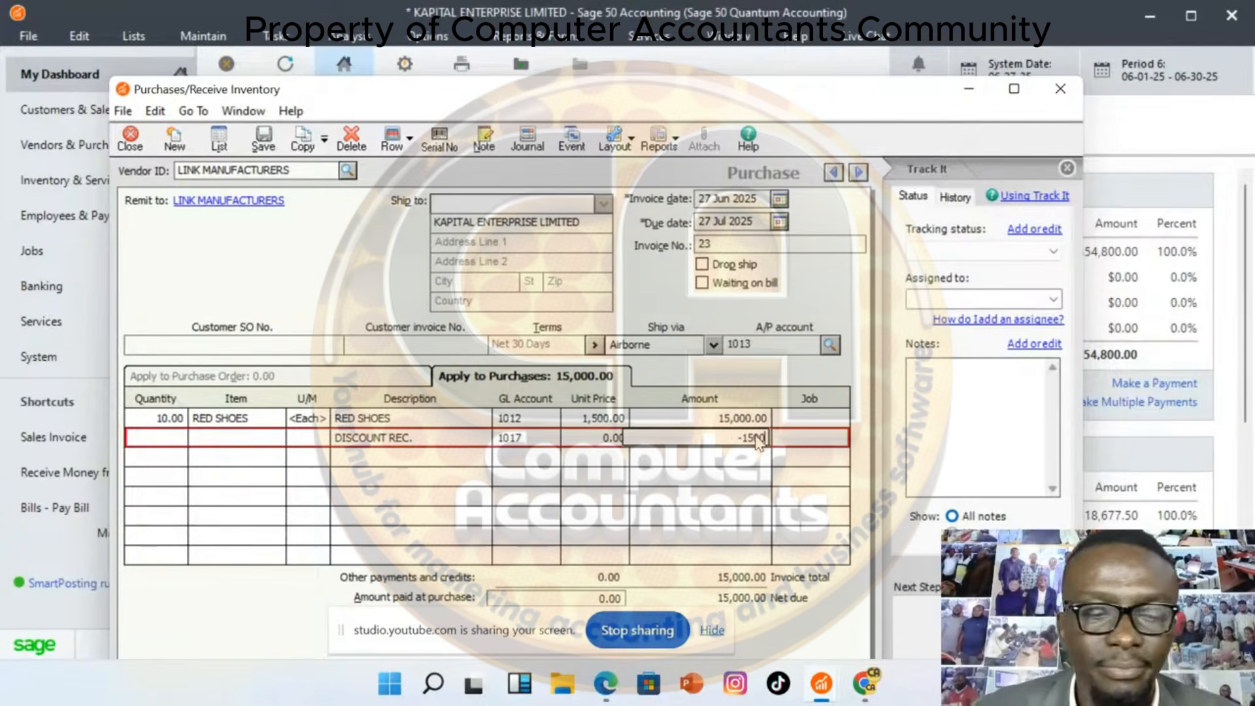
key("Tab")
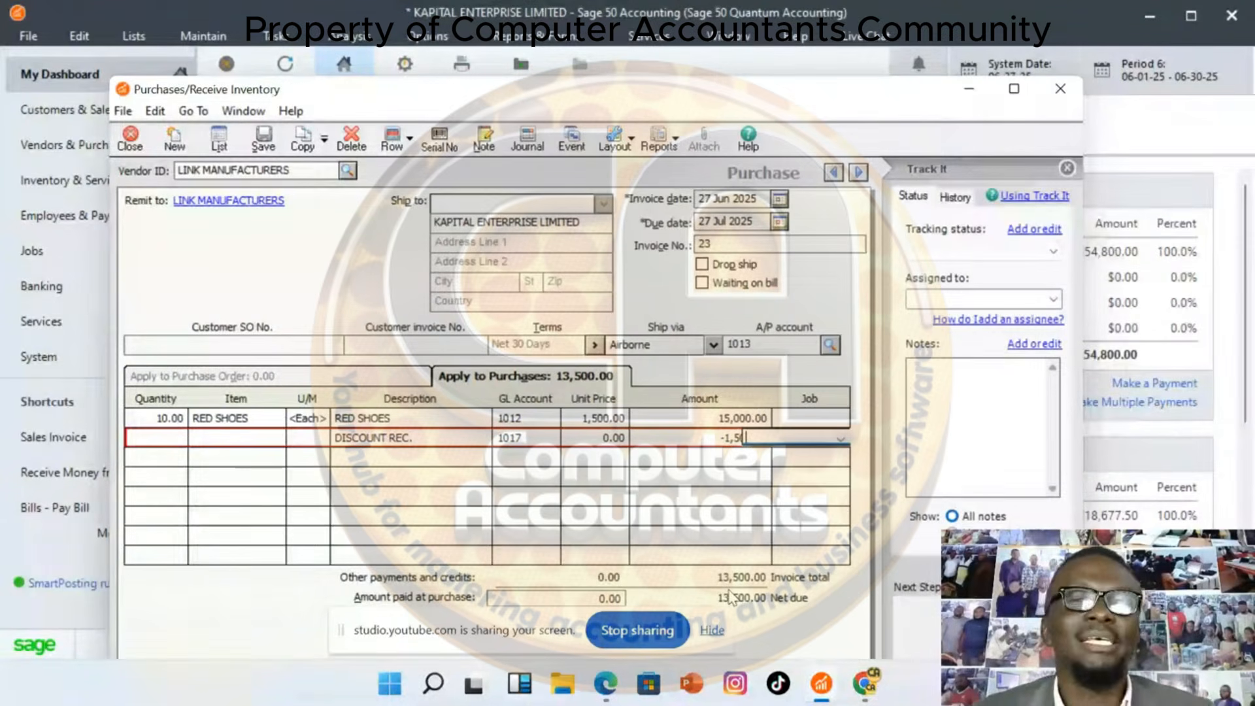
Save the discounted purchase and run the standard Income Stmnt report with default options
left_click(266, 147)
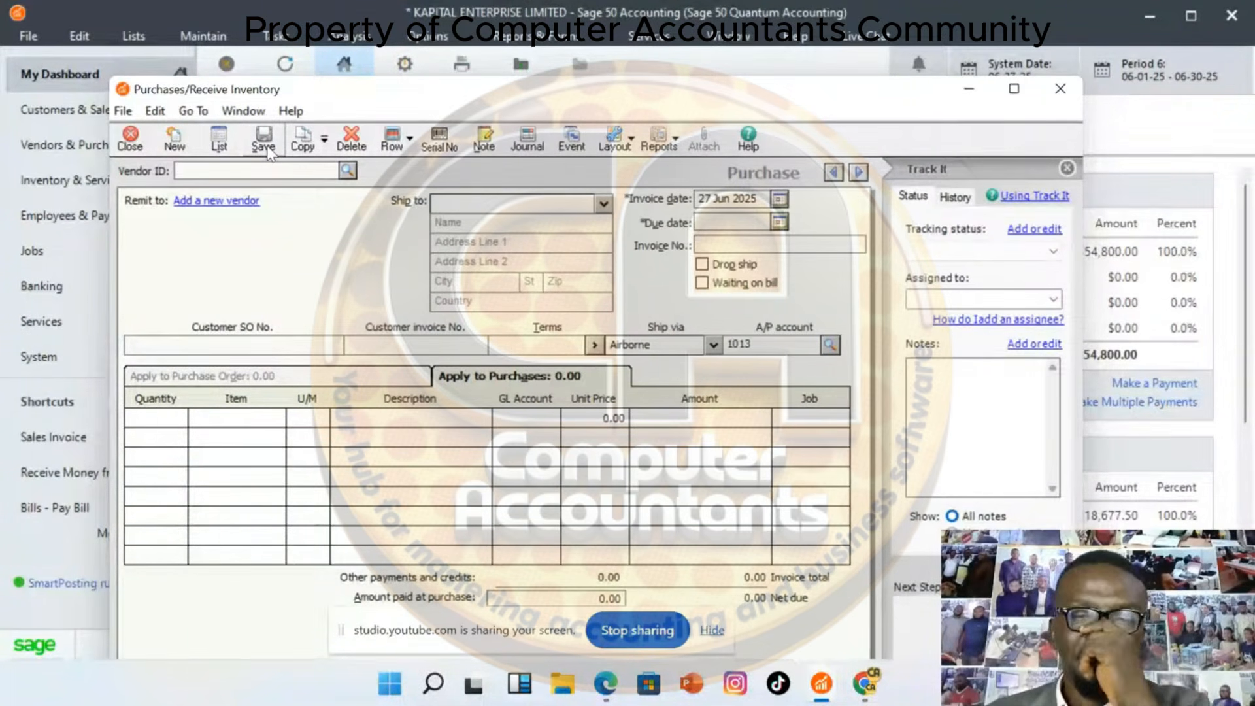
left_click(968, 88)
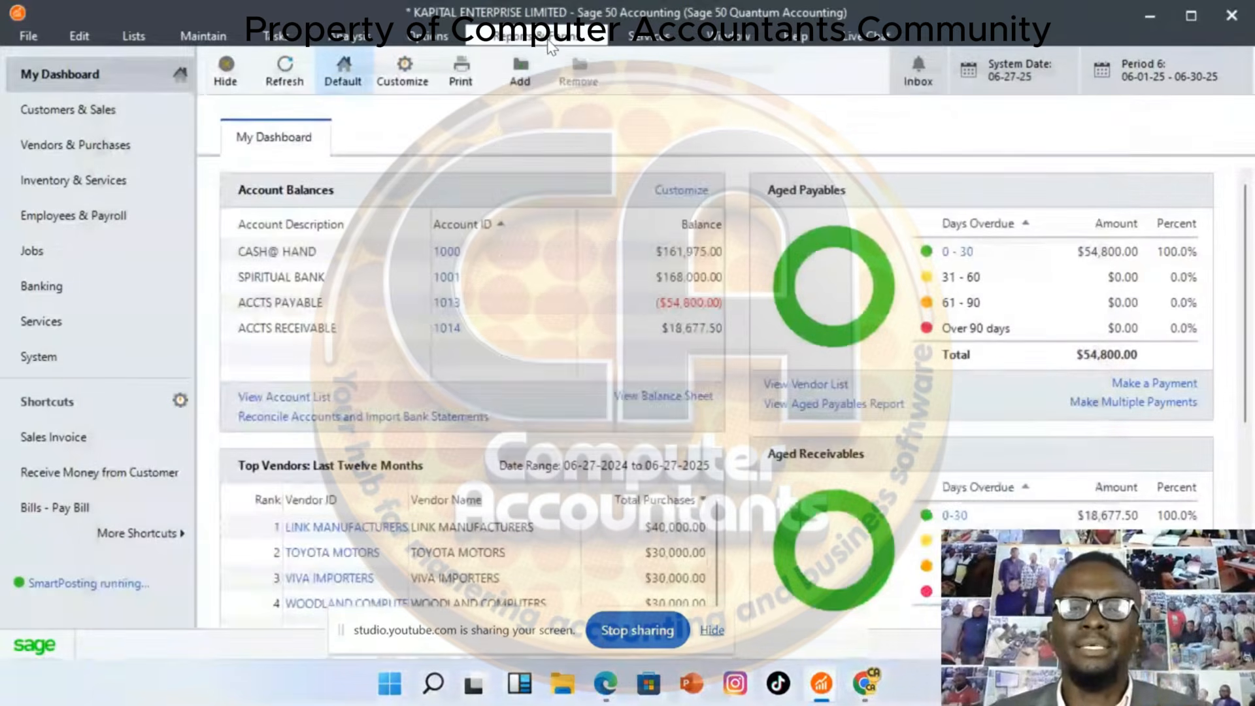
left_click(549, 39)
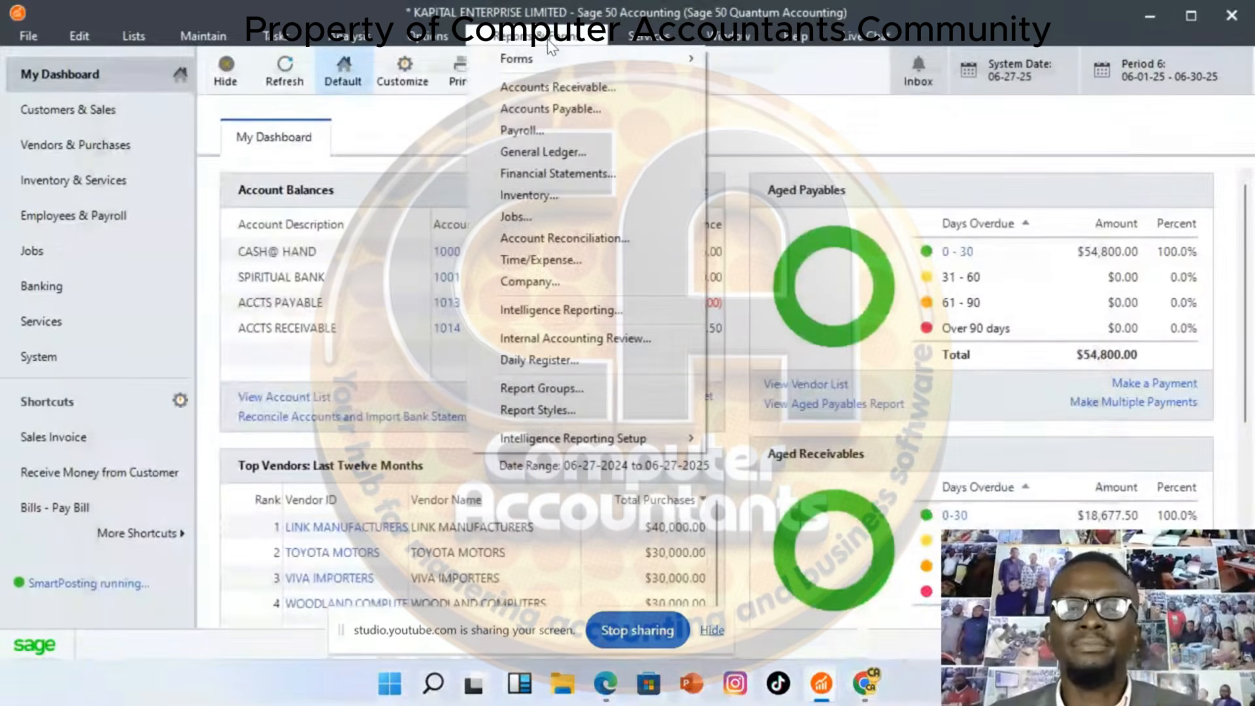
left_click(556, 174)
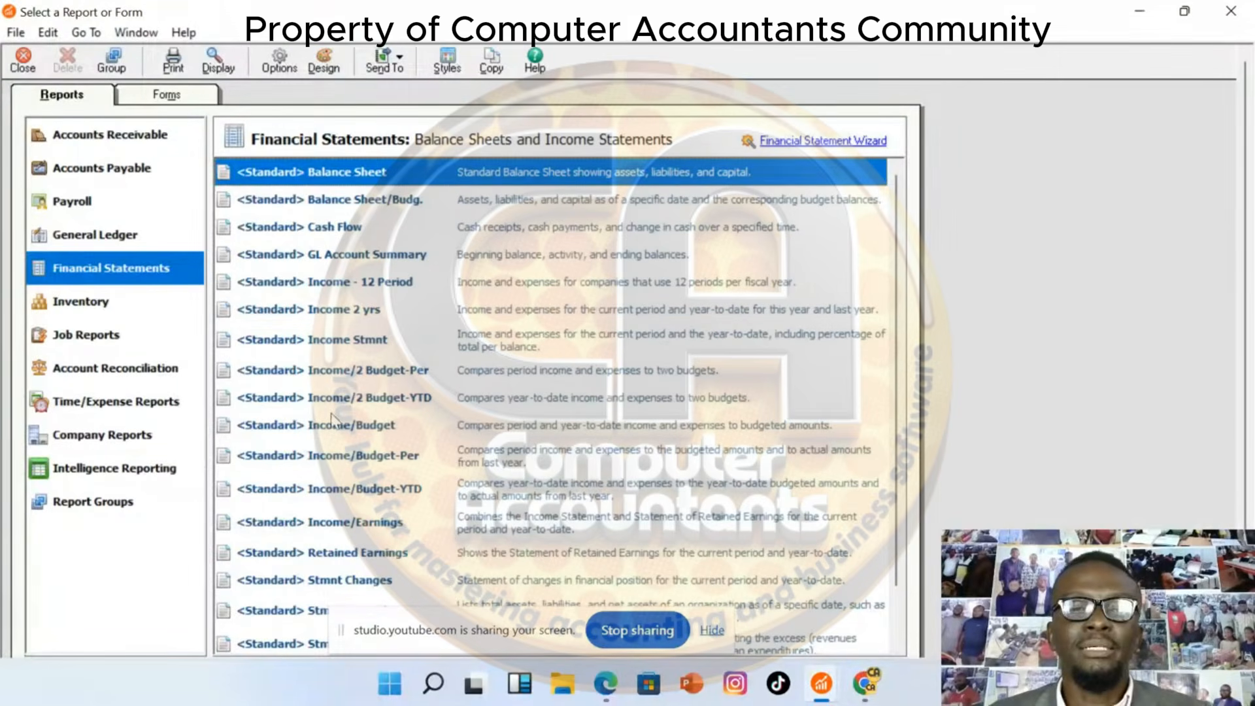
double_click(333, 343)
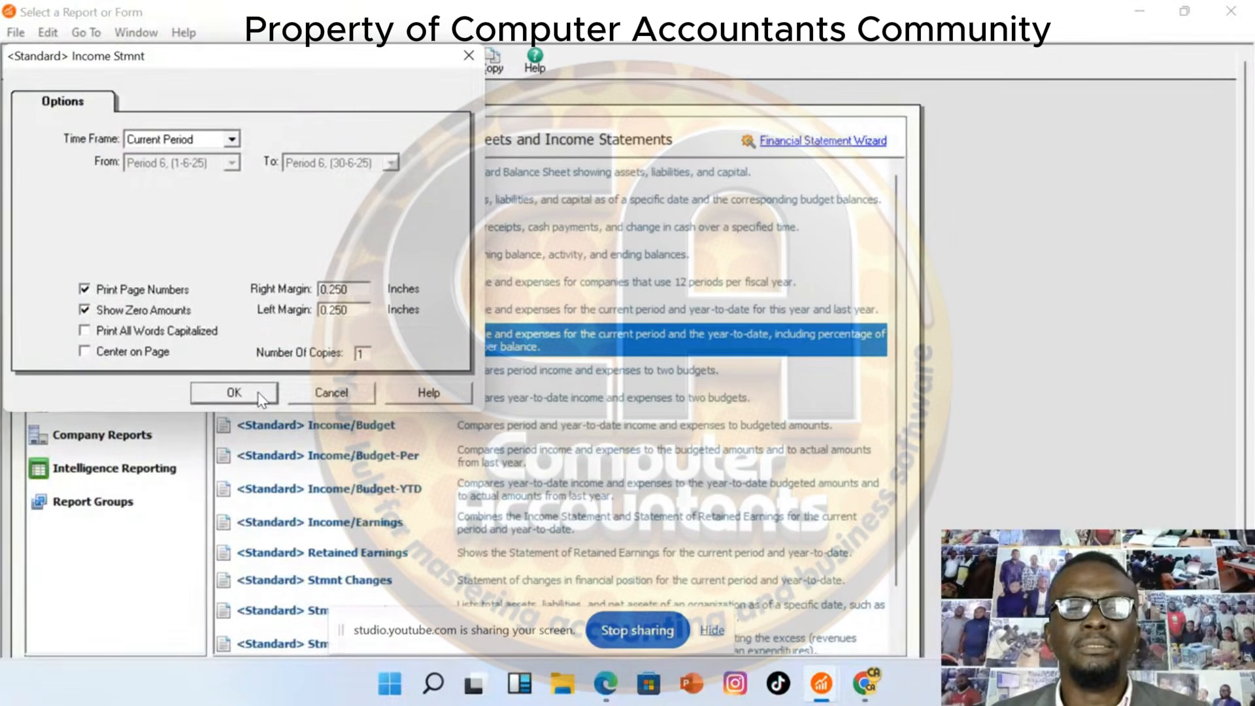
left_click(264, 395)
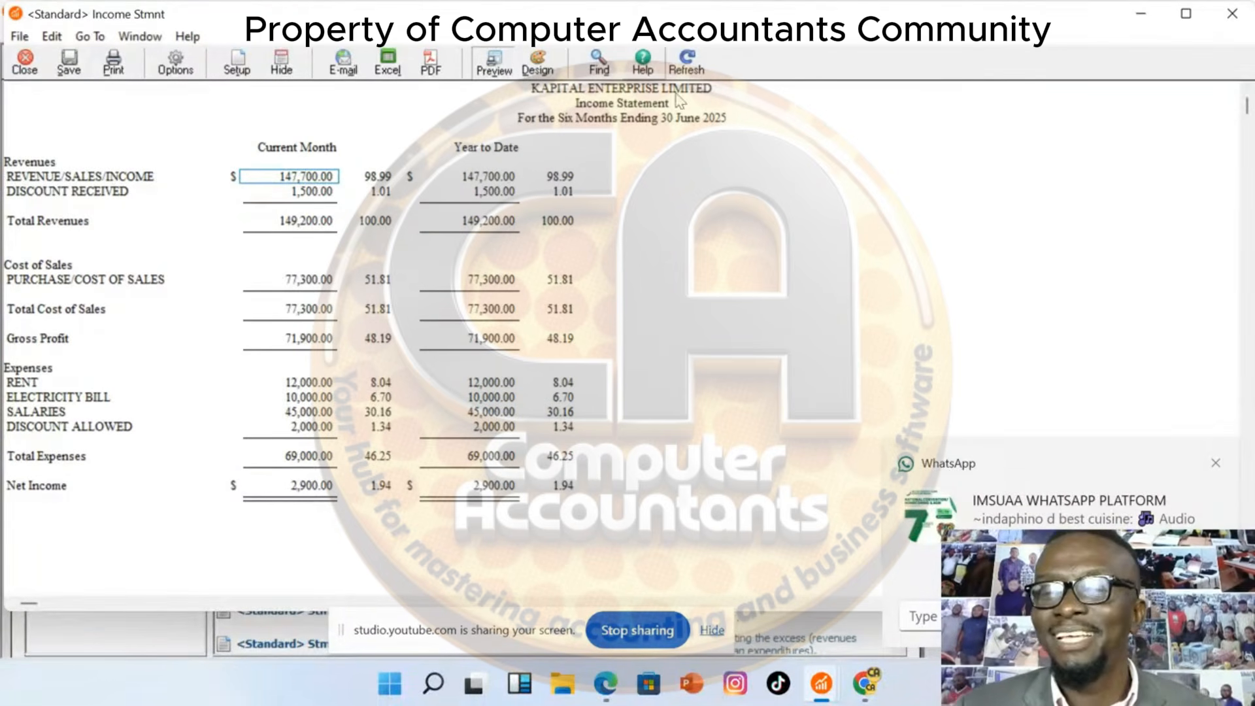
Dismiss the WhatsApp notifications while reviewing the June 2025 Income Statement
left_click(1216, 462)
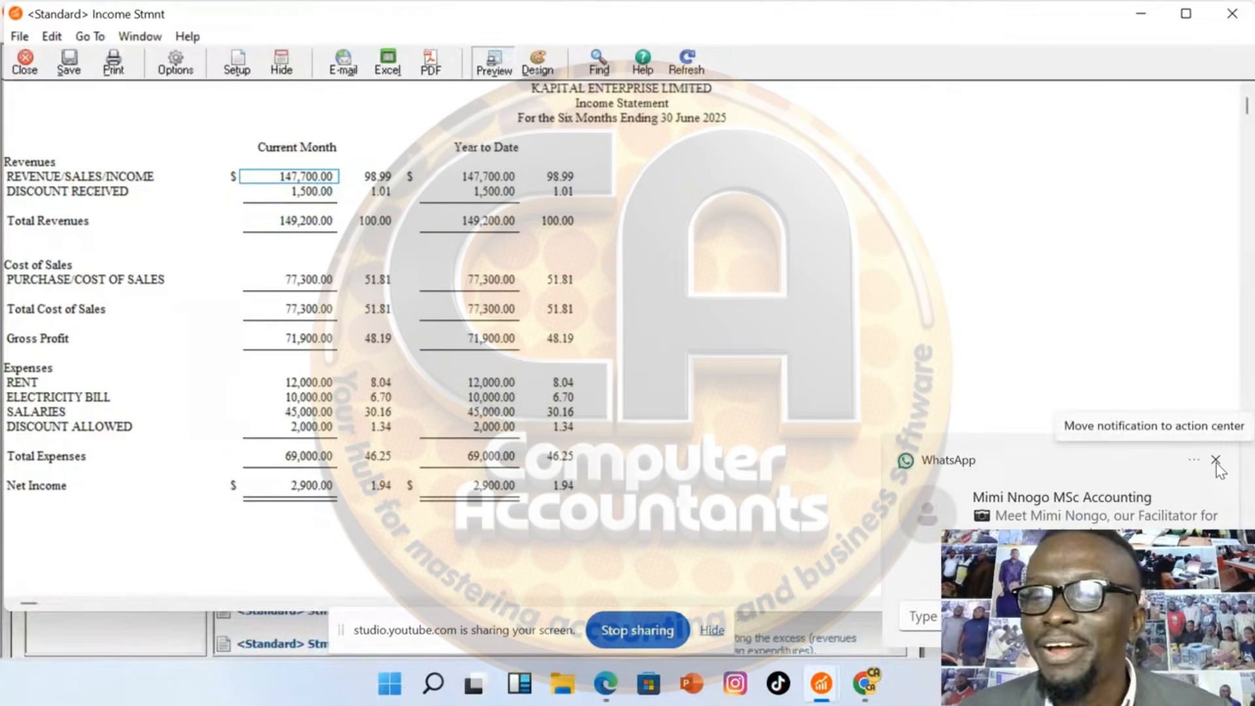
left_click(1215, 461)
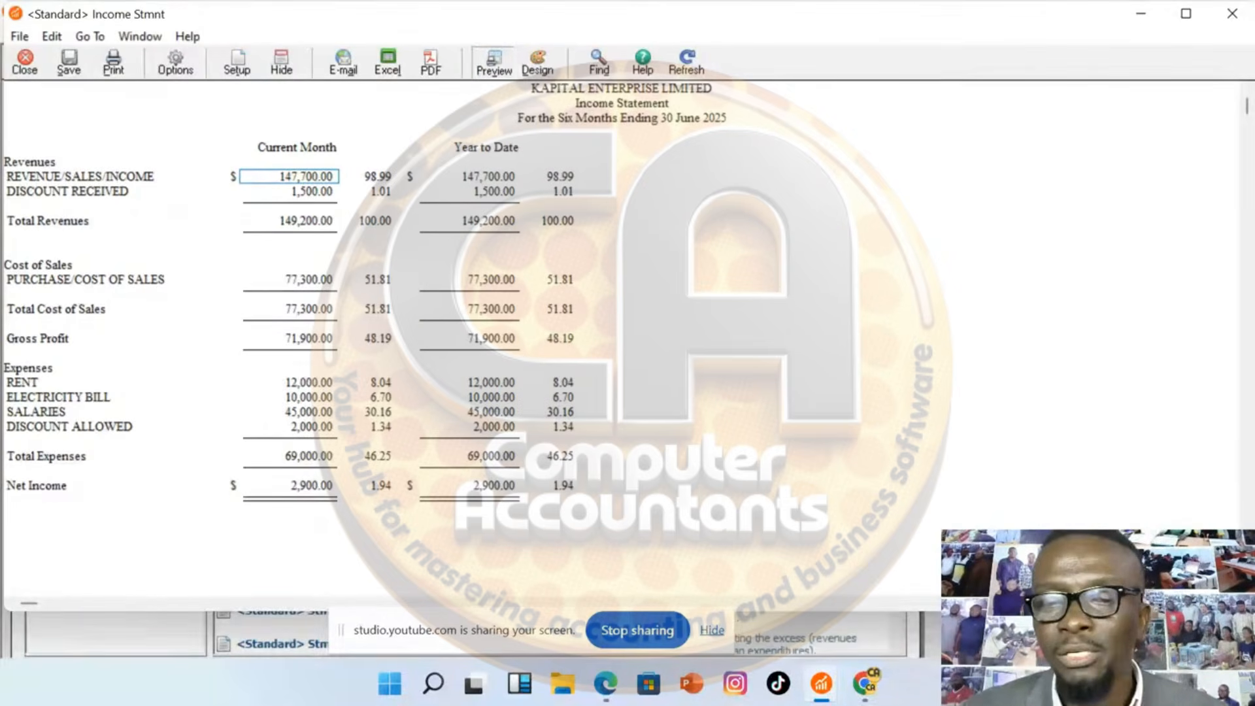
Switch to the 'Live streaming - YouTube' Chrome window
mouse_move(865, 683)
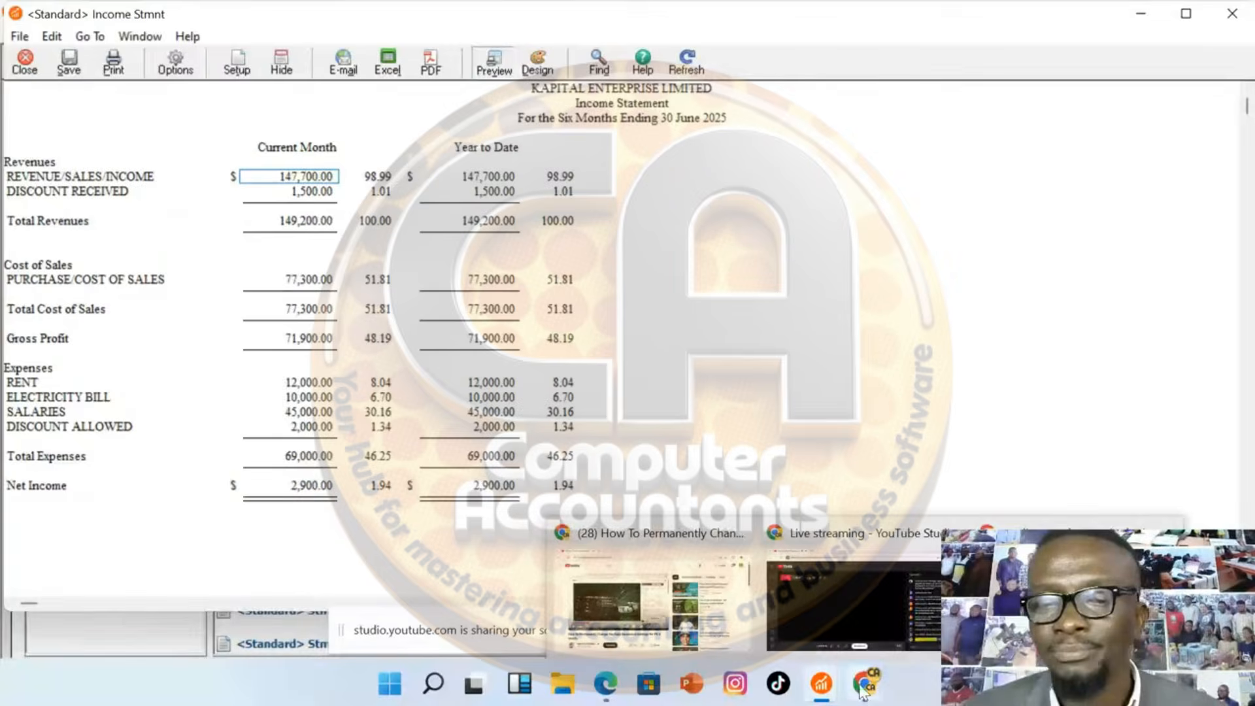
left_click(924, 648)
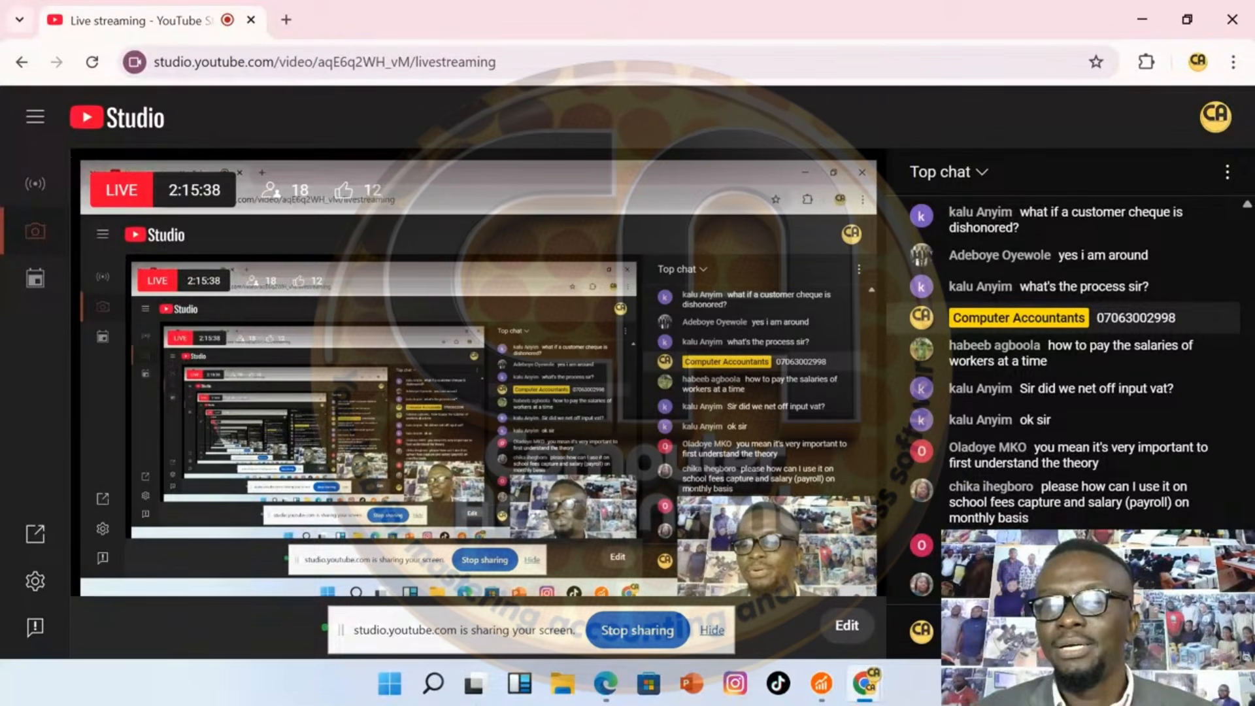
Bring the KAPITAL ENTERPRISE LIMITED Sage 50 main window back to the front
mouse_move(120, 648)
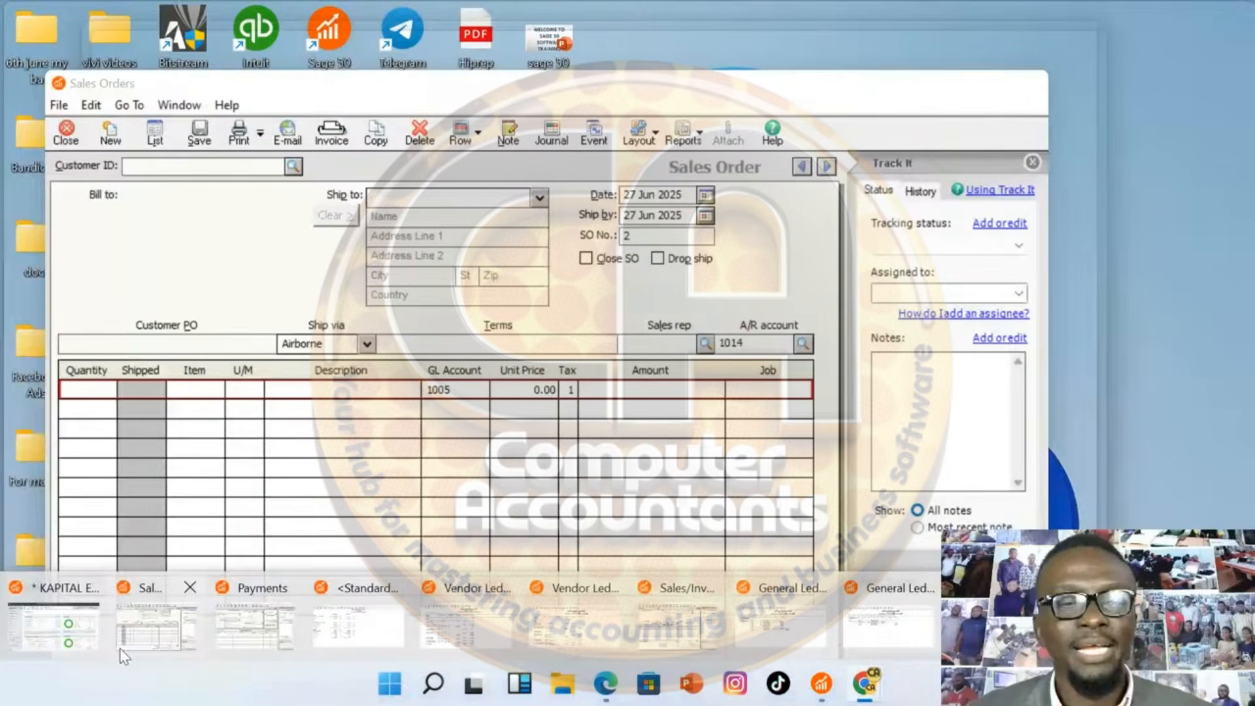
left_click(88, 636)
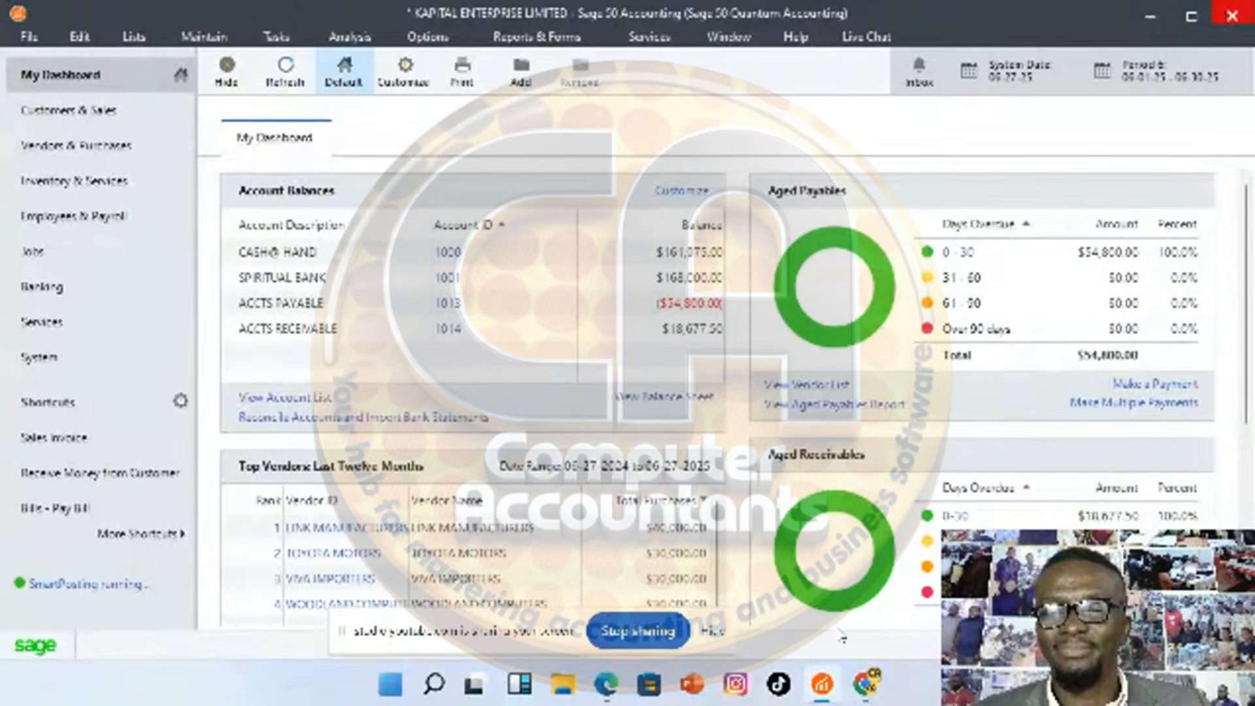
Bring the YouTube Studio live-streaming window in front of Sage 50 to follow the chat
mouse_move(864, 693)
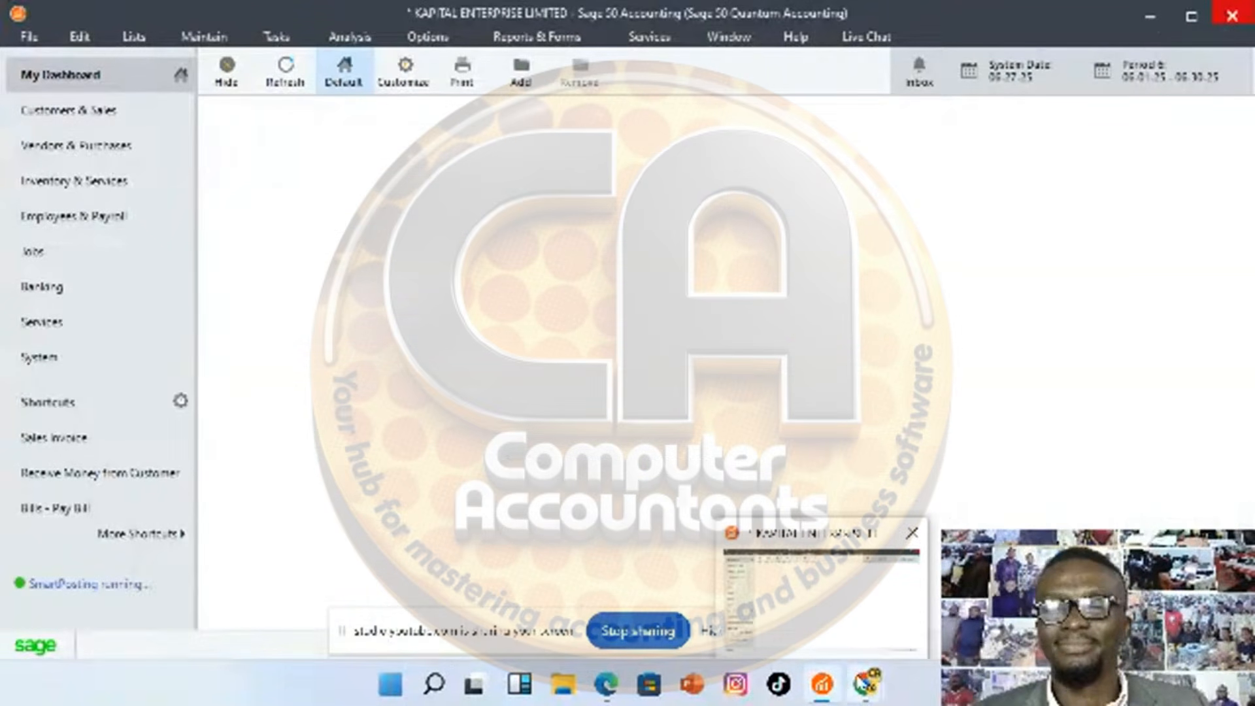
left_click(793, 563)
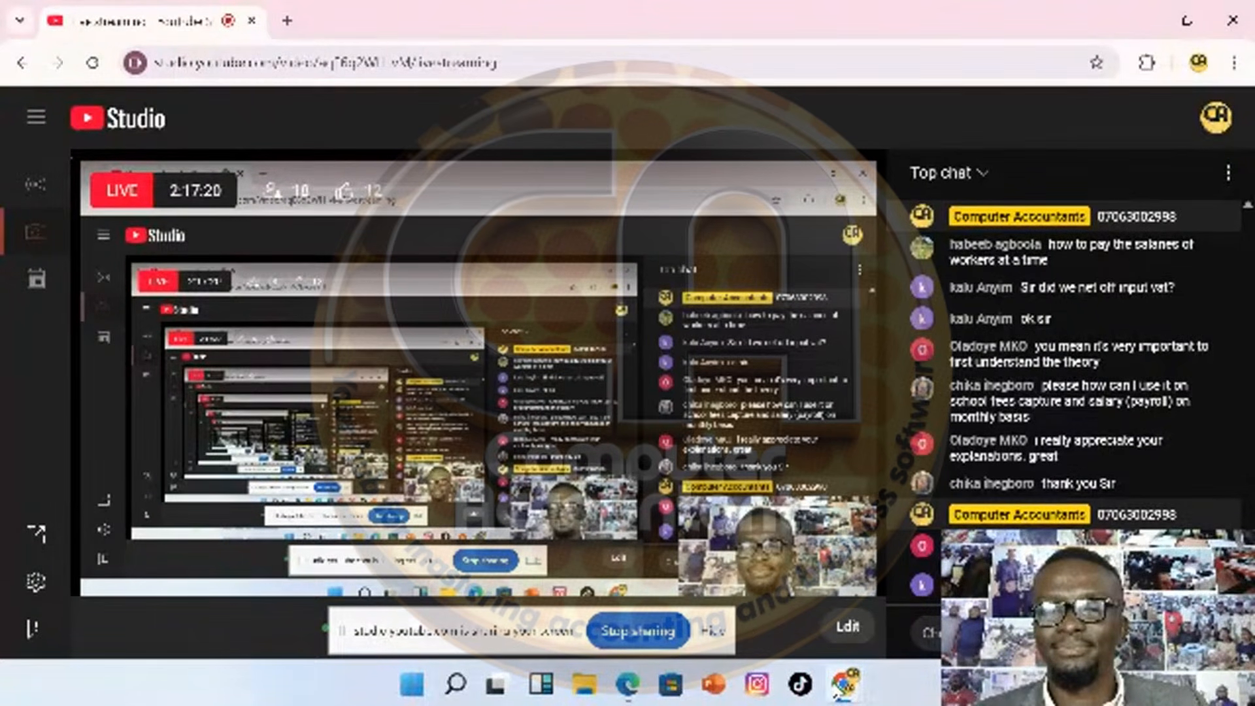
mouse_move(845, 684)
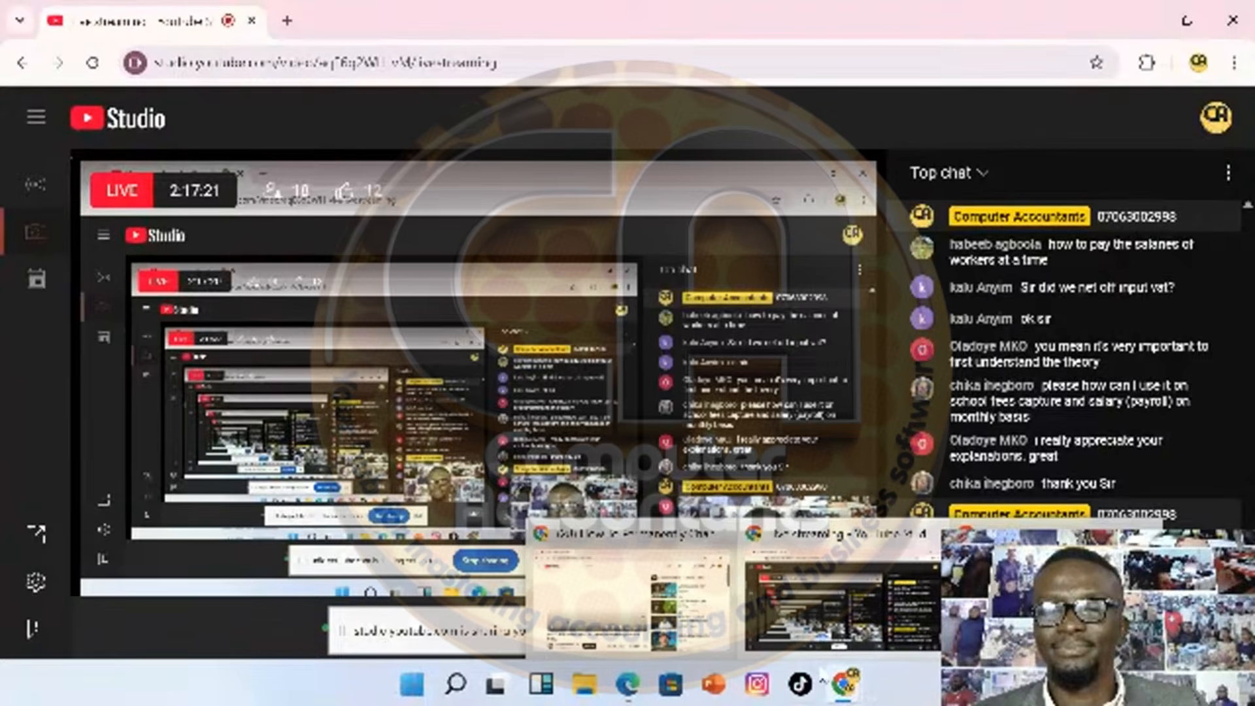